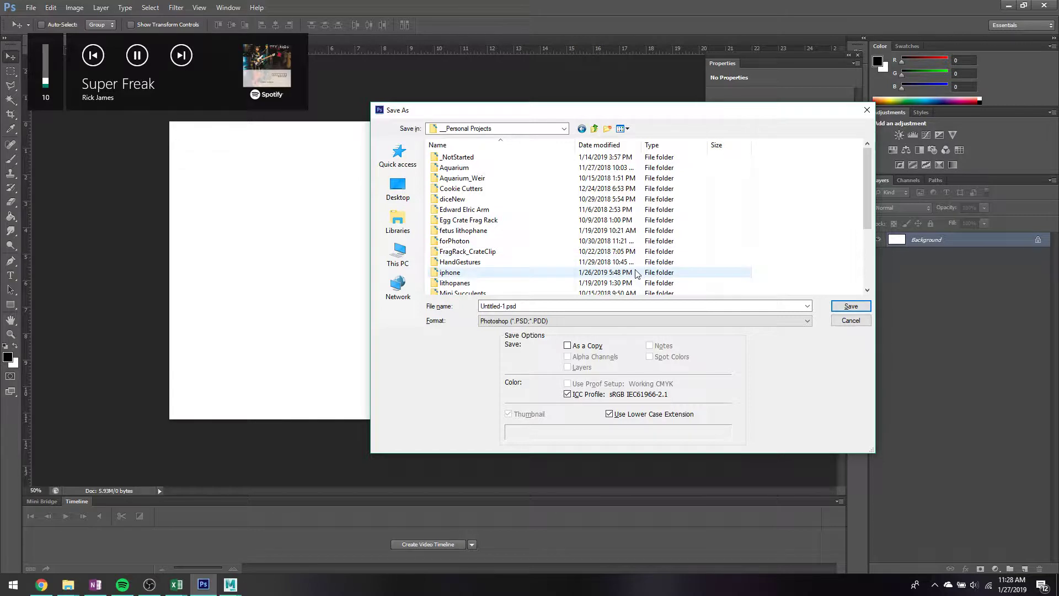
- Save the blank document as Orthos_Phone in PSD format inside the iphone project's sourceimages folder
{"action": "scroll", "coordinate": [589, 265], "scroll_direction": "down", "scroll_amount": 2}
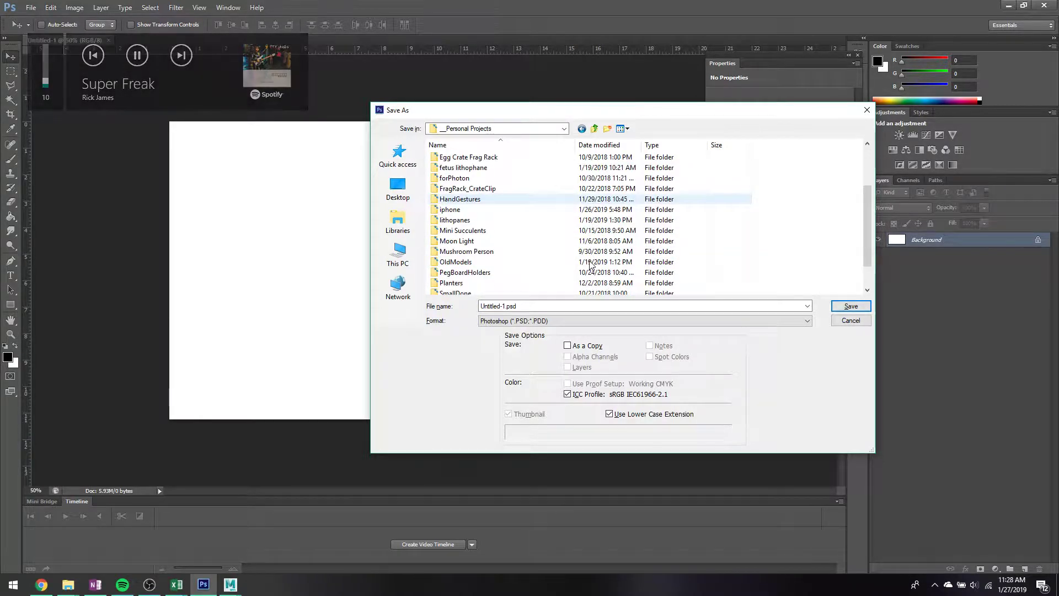
{"action": "double_click", "coordinate": [459, 211]}
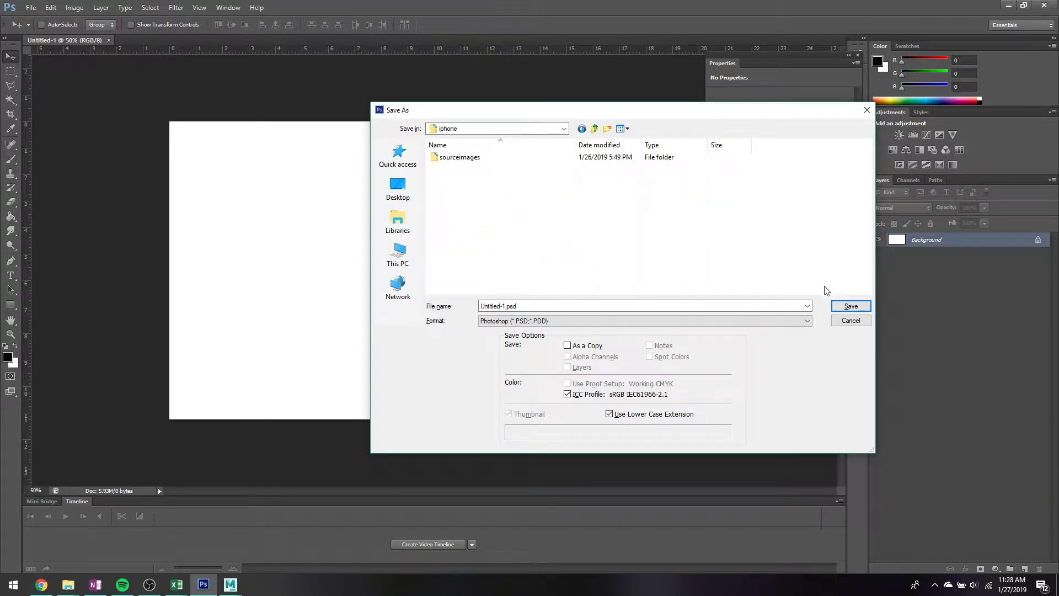
{"action": "double_click", "coordinate": [450, 158]}
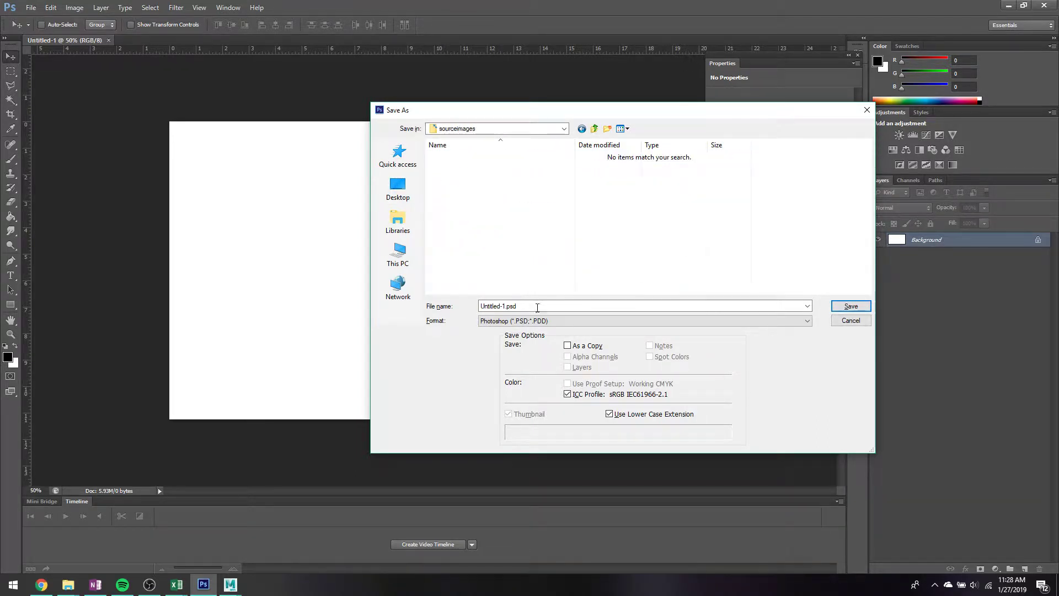
{"action": "type", "text": "Orthos"}
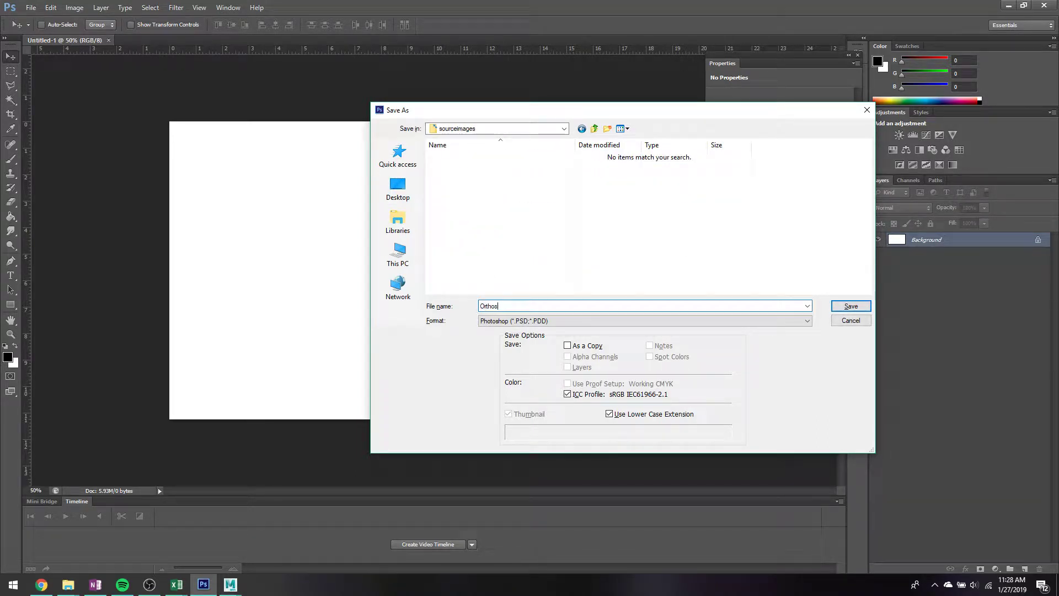
{"action": "type", "text": "_Phone"}
{"action": "key", "text": "Return"}
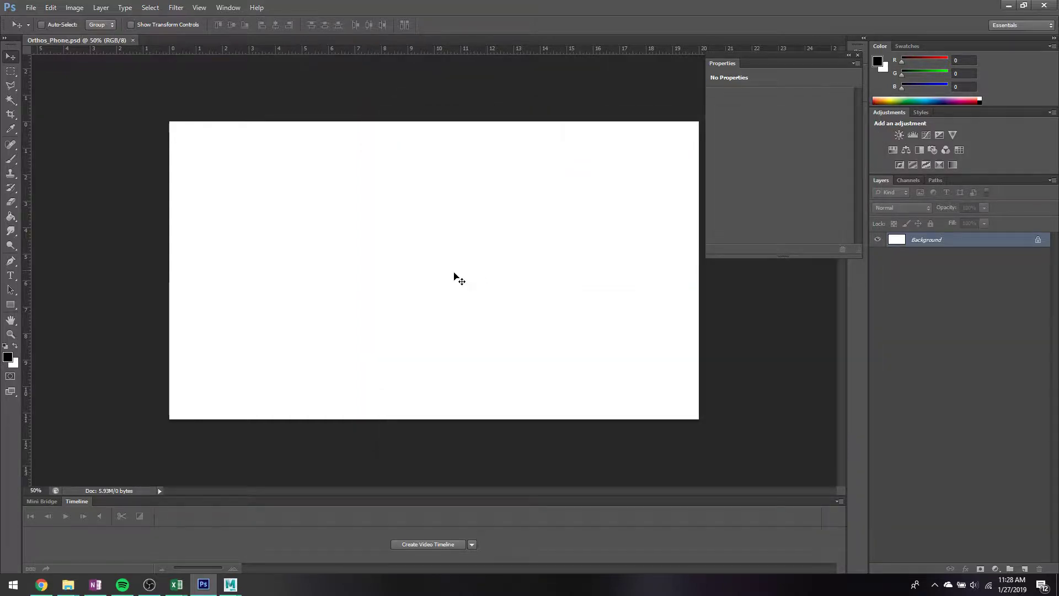
- In File Explorer, open the sourceimages folder under __Personal Projects > iphone and show its files as extra large icons
{"action": "left_click", "coordinate": [112, 540]}
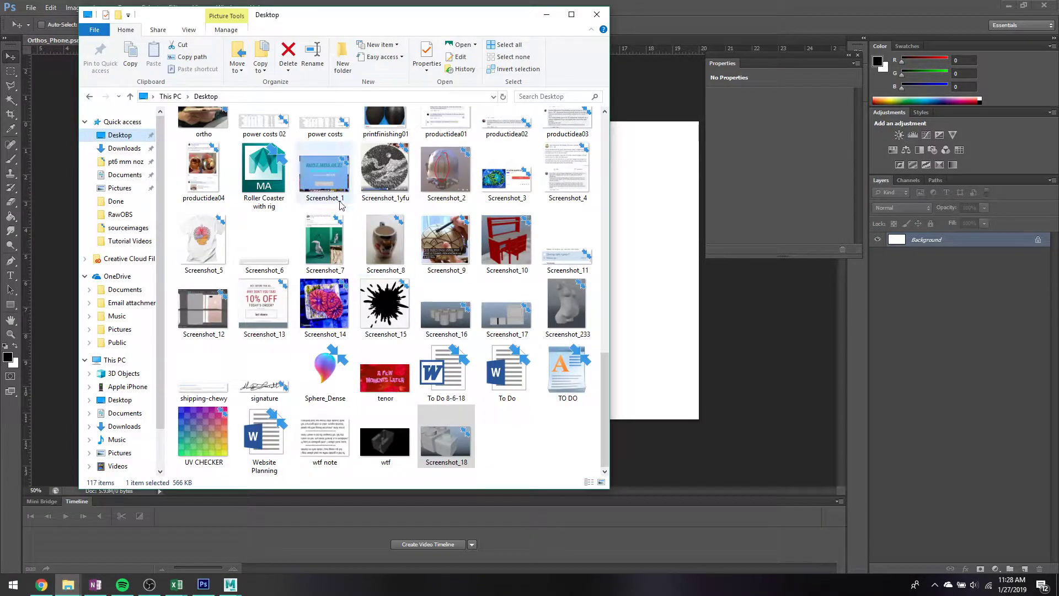
{"action": "scroll", "coordinate": [355, 271], "scroll_direction": "up", "scroll_amount": 10}
{"action": "double_click", "coordinate": [324, 142]}
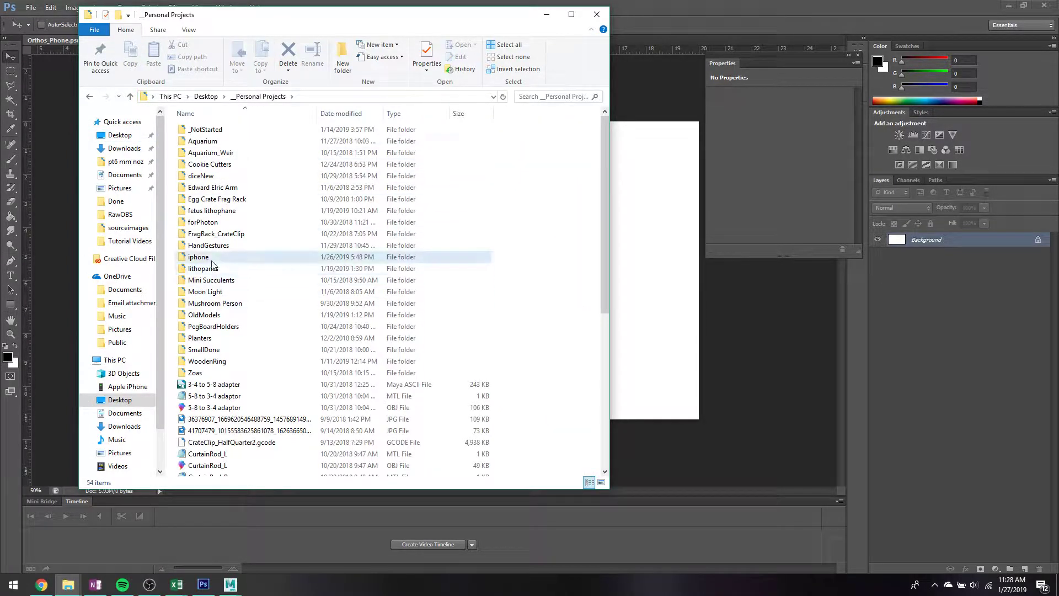
{"action": "double_click", "coordinate": [214, 257]}
{"action": "double_click", "coordinate": [209, 130]}
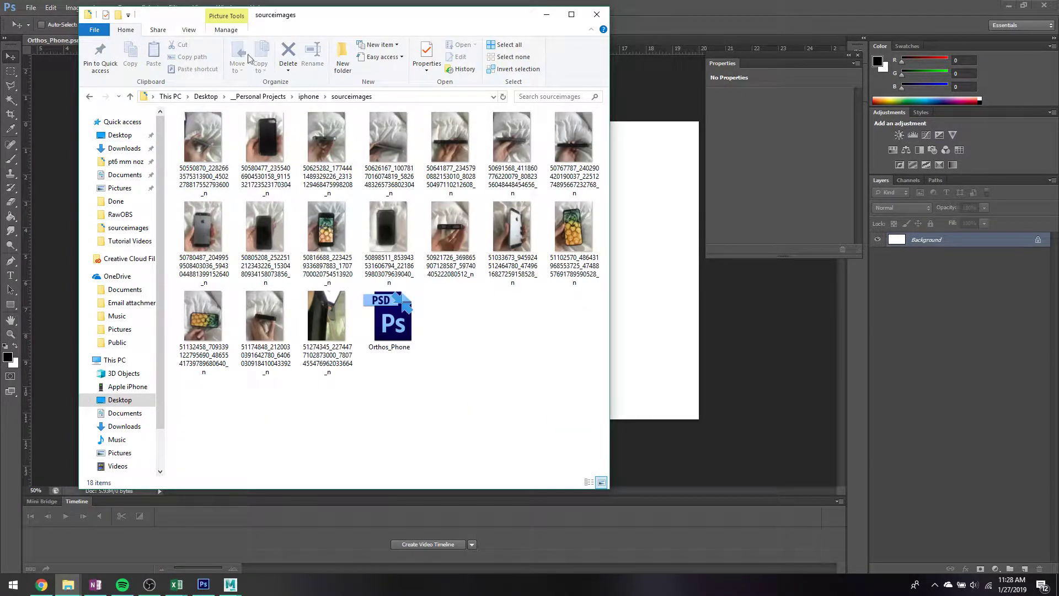
{"action": "left_click", "coordinate": [190, 30]}
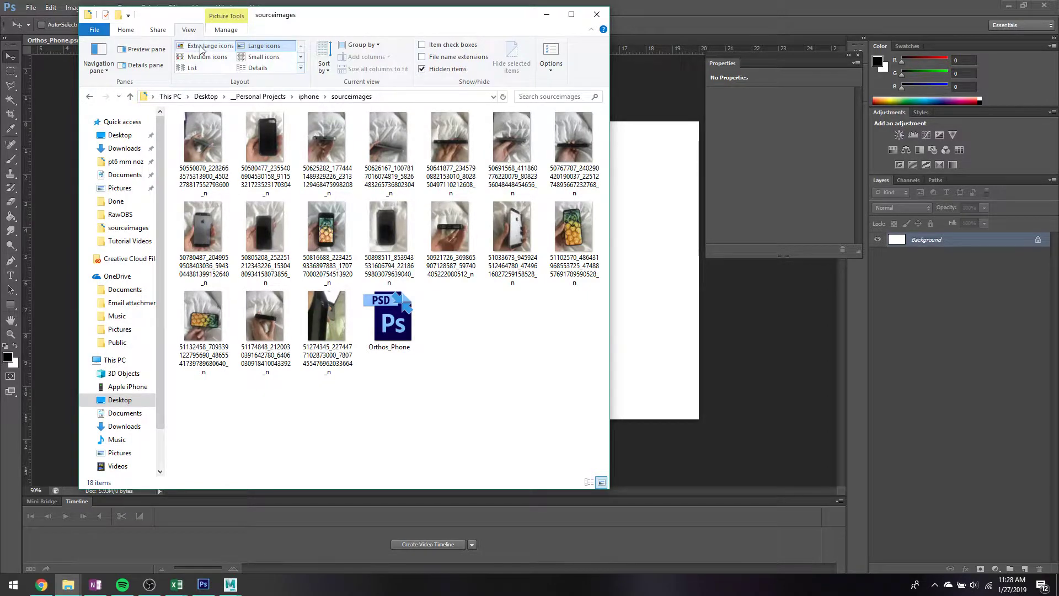
{"action": "left_click", "coordinate": [209, 46]}
- Place six phone photos (front, back, both long sides, both short ends) from the sourceimages folder into the Orthos_Phone document as separate layers
{"action": "left_click", "coordinate": [280, 221]}
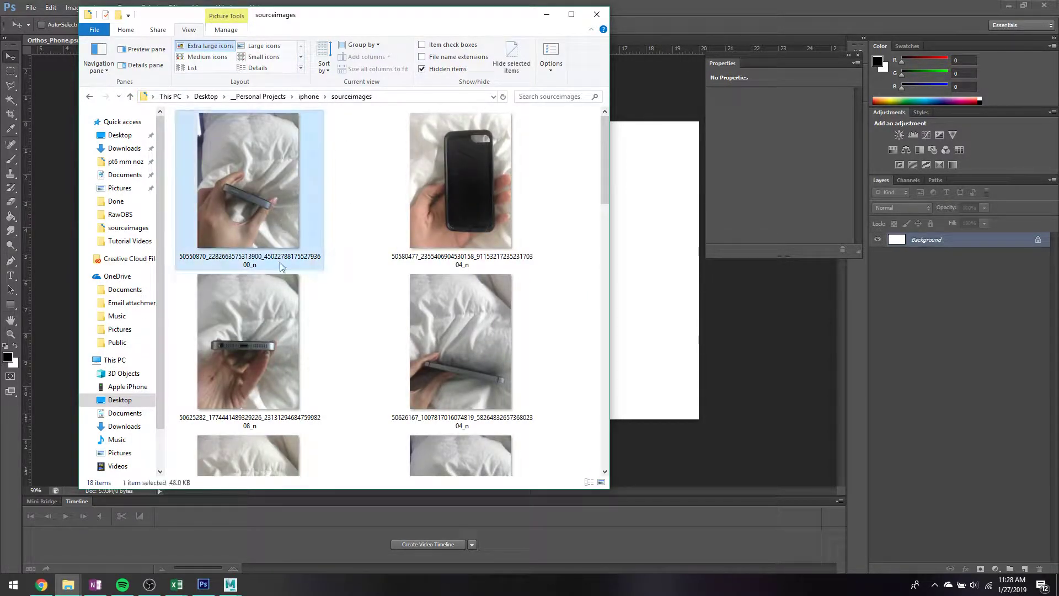
{"action": "left_click", "coordinate": [487, 375], "text": "ctrl"}
{"action": "scroll", "coordinate": [475, 377], "scroll_direction": "down", "scroll_amount": 4}
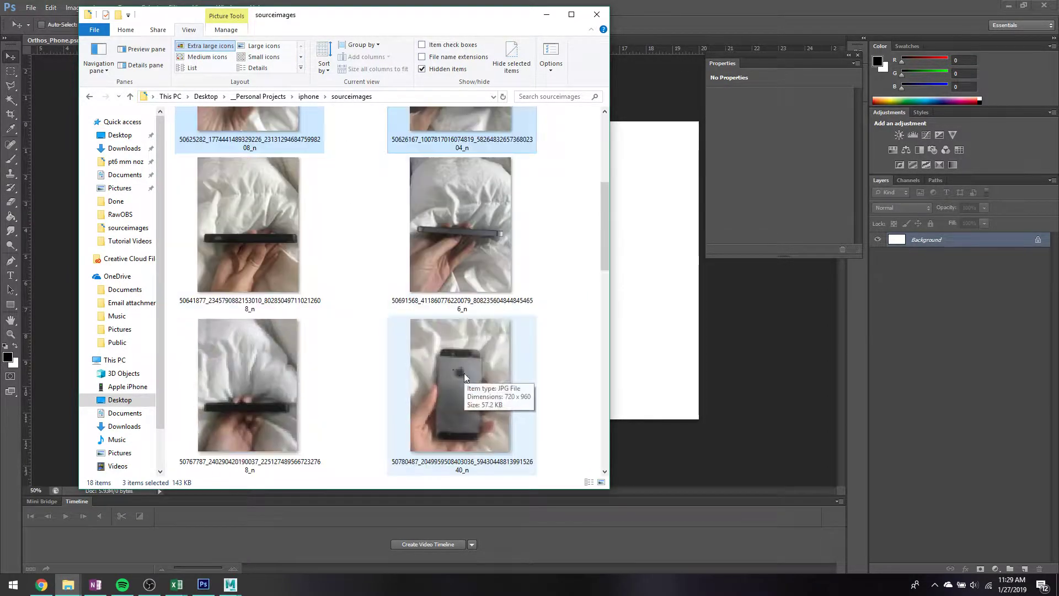
{"action": "left_click", "coordinate": [482, 253], "text": "ctrl"}
{"action": "left_click", "coordinate": [276, 250], "text": "ctrl"}
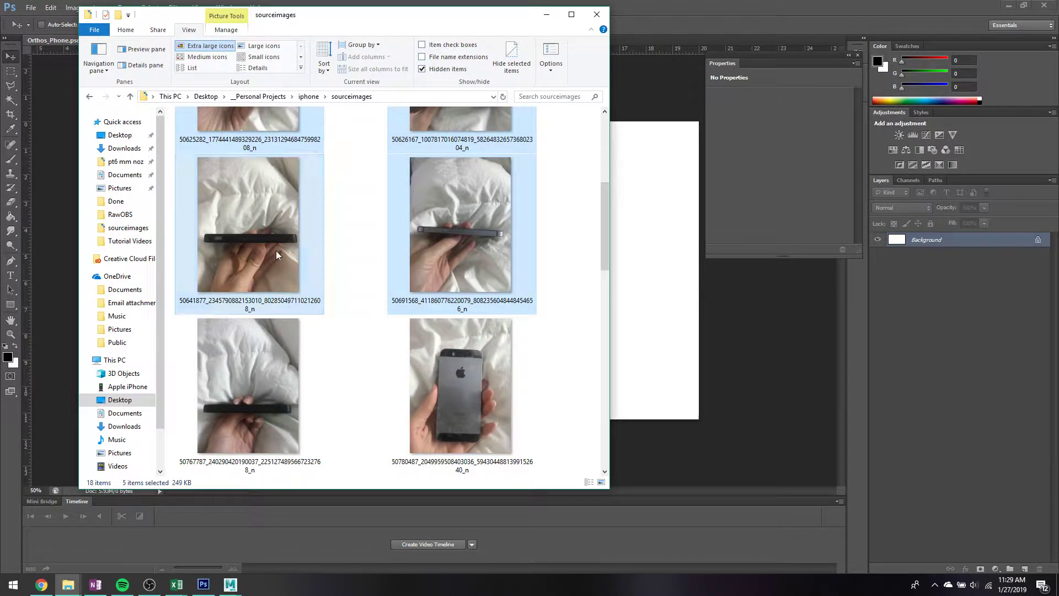
{"action": "left_click", "coordinate": [487, 411], "text": "ctrl"}
{"action": "scroll", "coordinate": [453, 386], "scroll_direction": "down", "scroll_amount": 2}
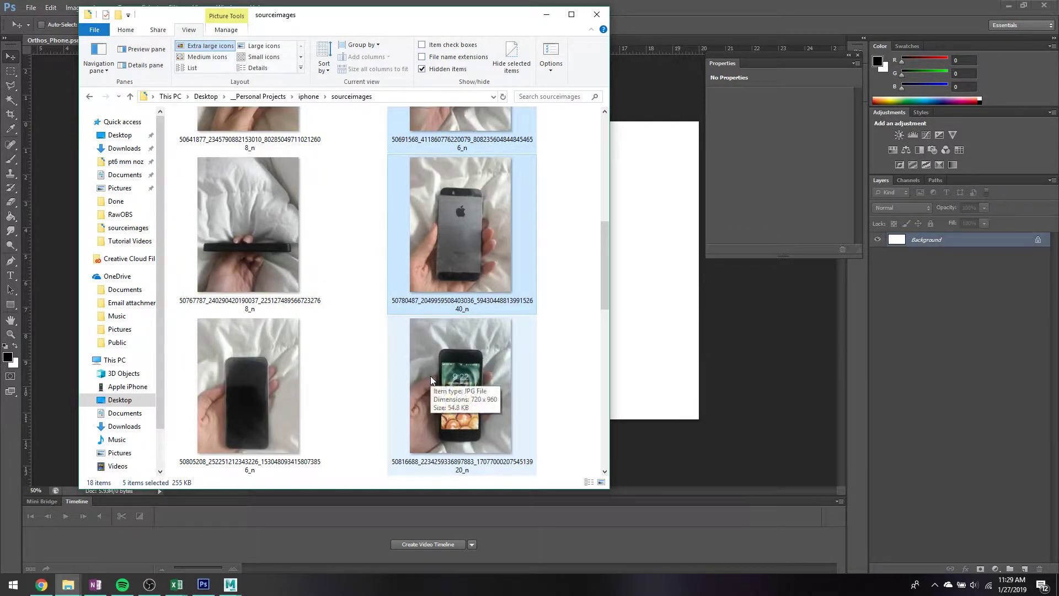
{"action": "scroll", "coordinate": [431, 375], "scroll_direction": "down", "scroll_amount": 2}
{"action": "left_click_drag", "start_coordinate": [469, 287], "coordinate": [672, 287], "text": "ctrl"}
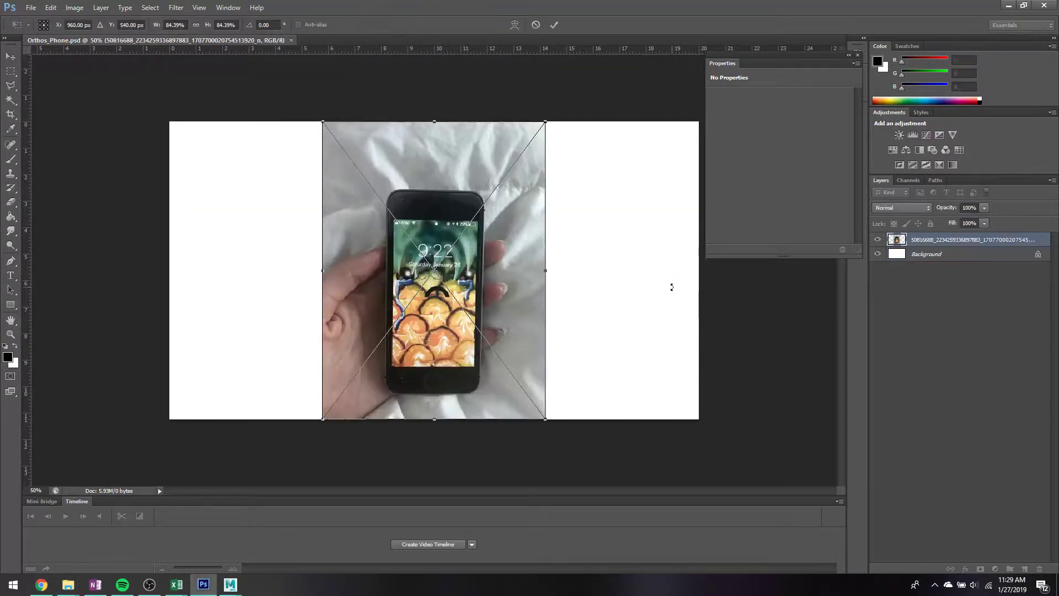
{"action": "key", "text": "Return"}
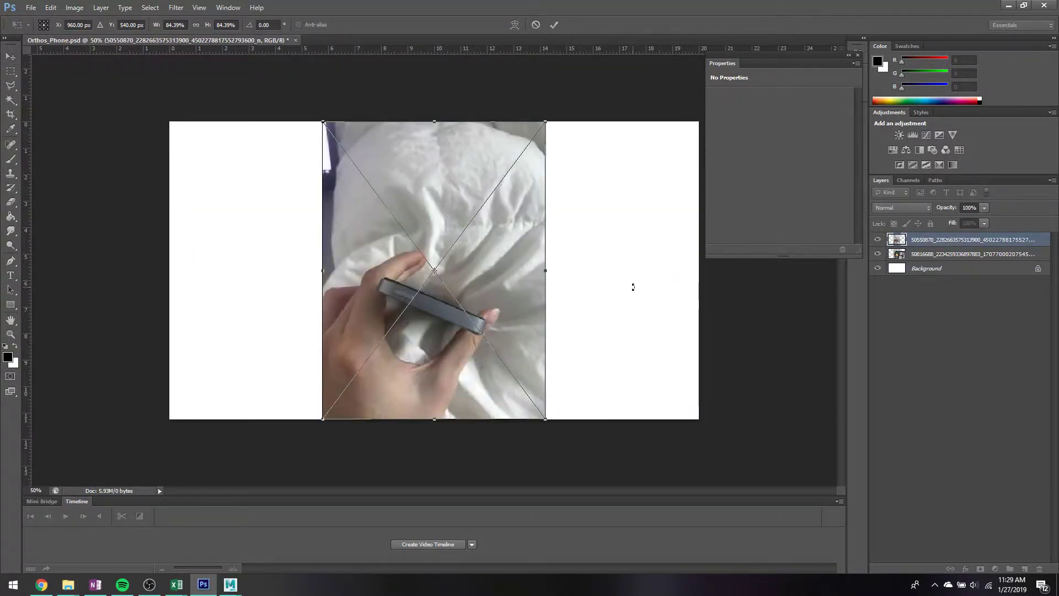
{"action": "key", "text": "Return"}
{"action": "key", "text": "Return"}
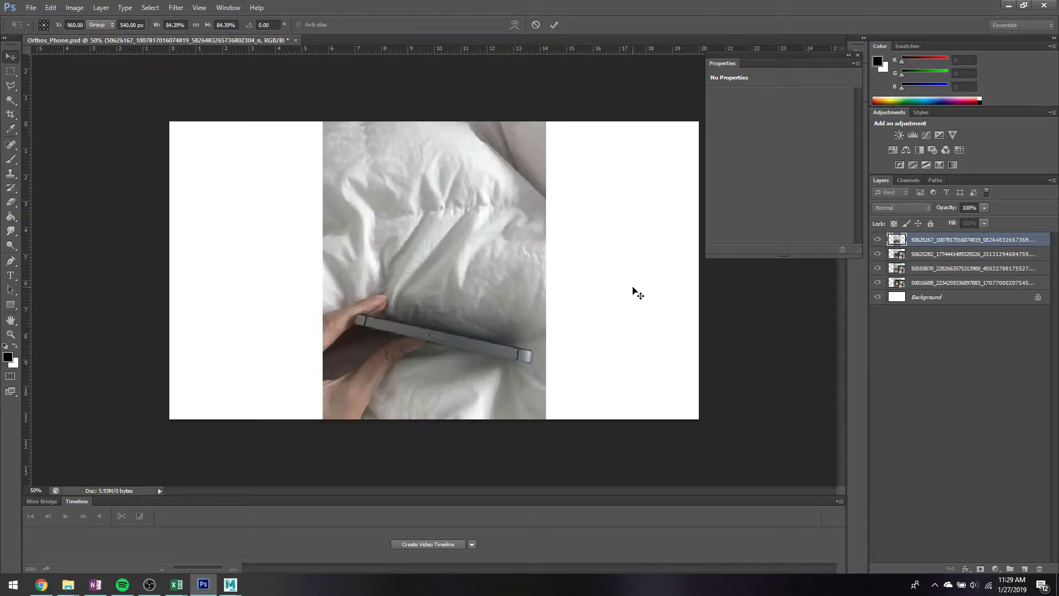
{"action": "key", "text": "Return"}
{"action": "key", "text": "Return"}
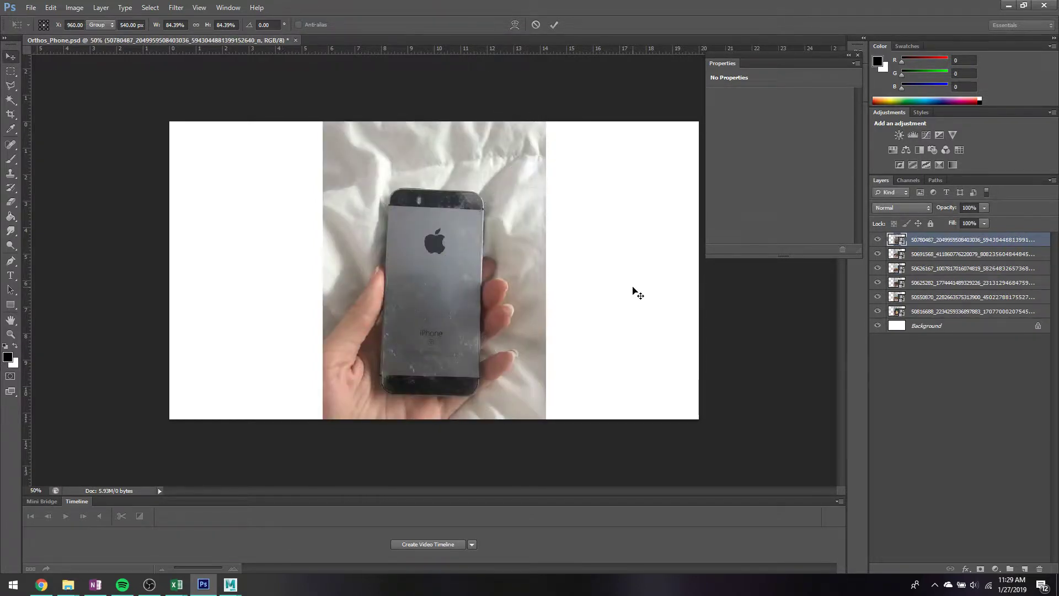
{"action": "key", "text": "Return"}
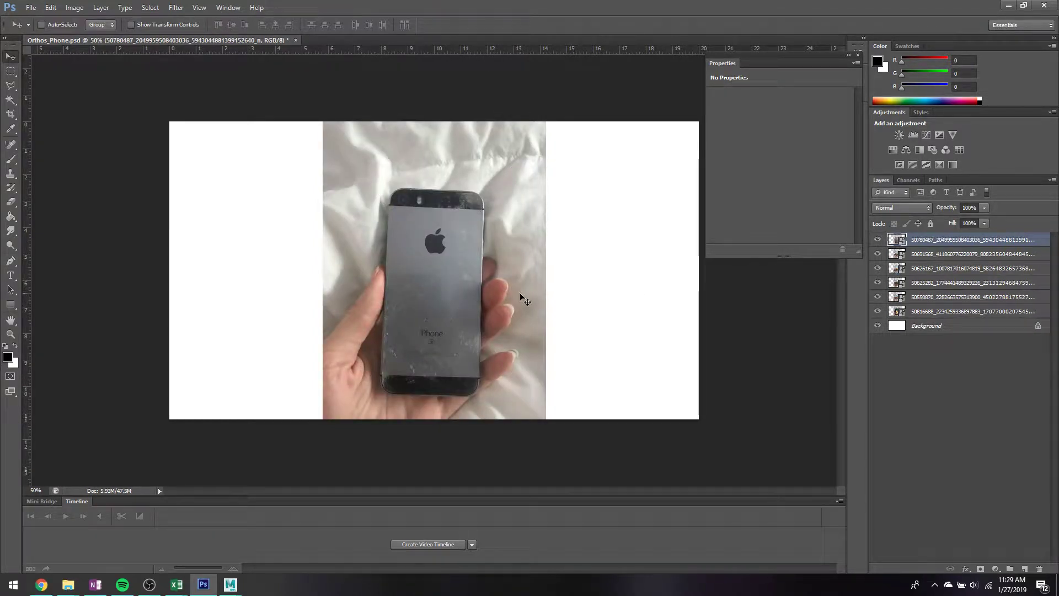
- Move the back-view photo to the canvas's left side and rotate it about 2.2° counterclockwise so the phone stands straight
{"action": "left_click_drag", "start_coordinate": [521, 298], "coordinate": [282, 311]}
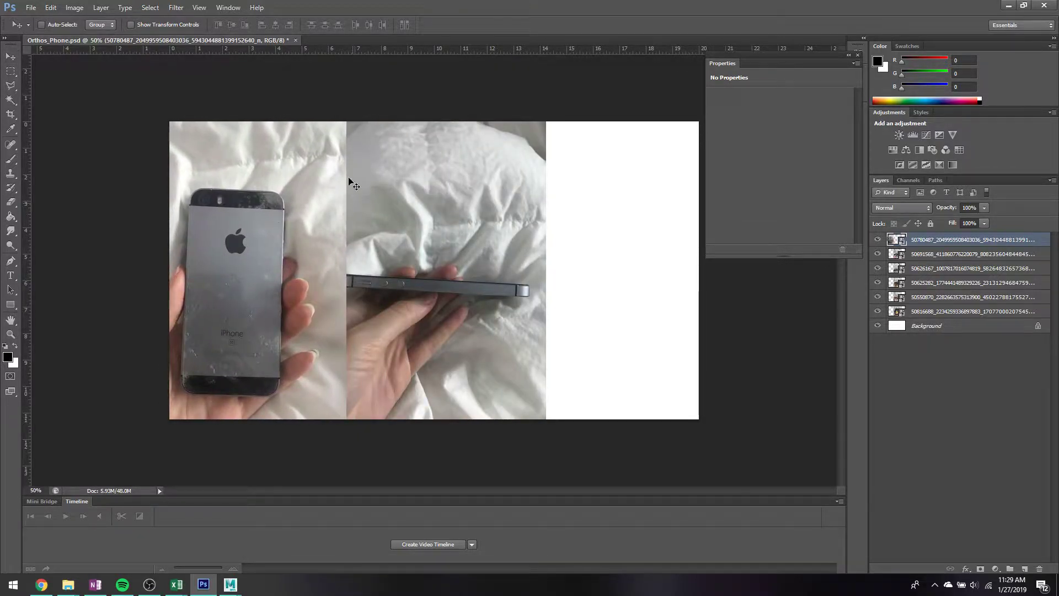
{"action": "key", "text": "ctrl+t"}
{"action": "left_click_drag", "start_coordinate": [355, 124], "coordinate": [358, 122]}
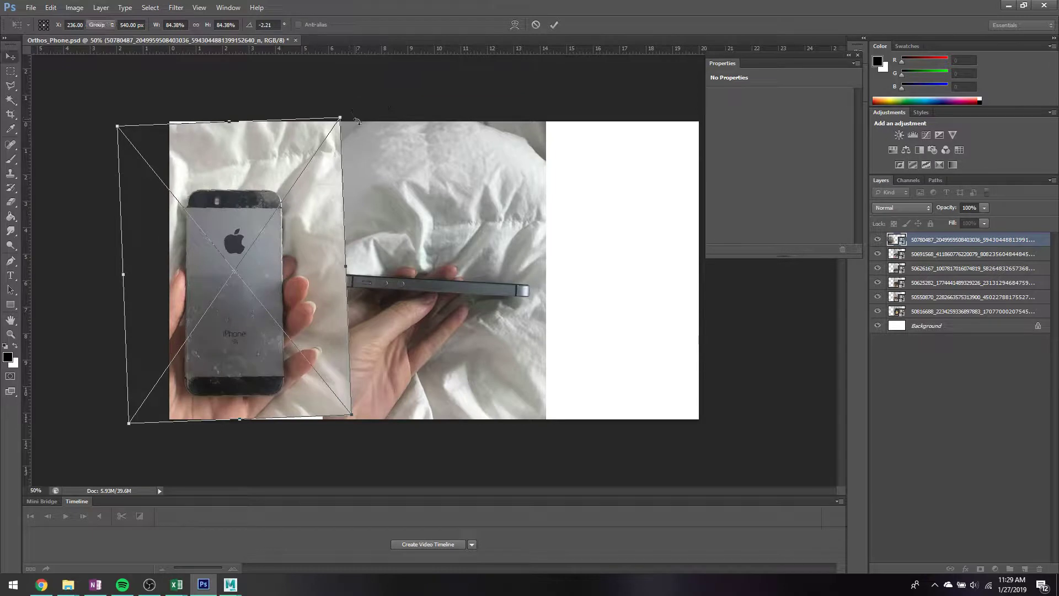
{"action": "key", "text": "Return"}
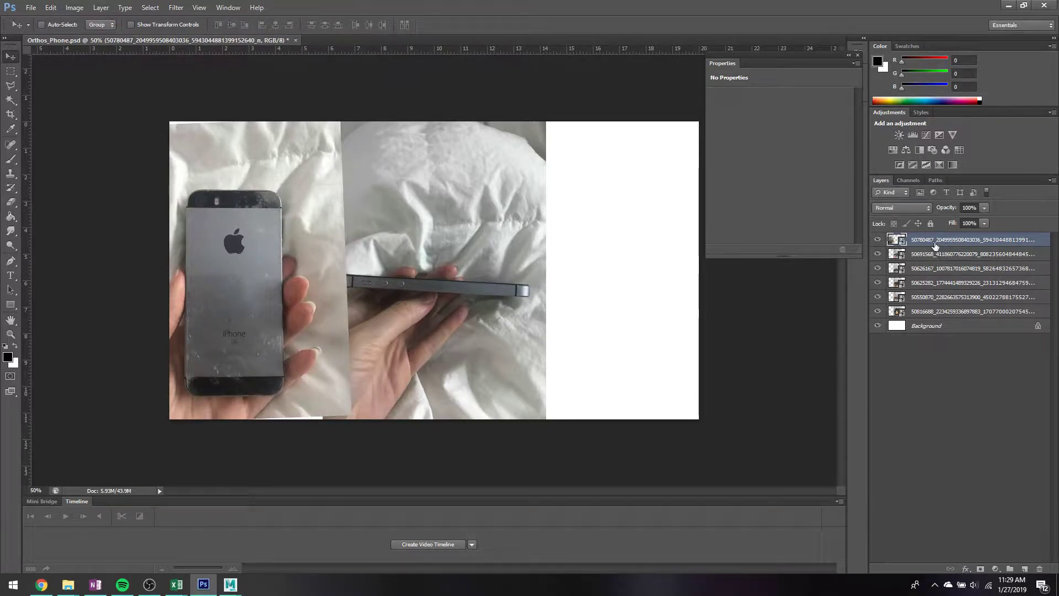
- Rename the back-view layer as "back" and the layer showing the volume buttons as "side - volume"
{"action": "double_click", "coordinate": [936, 240]}
{"action": "type", "text": "back"}
{"action": "key", "text": "Return"}
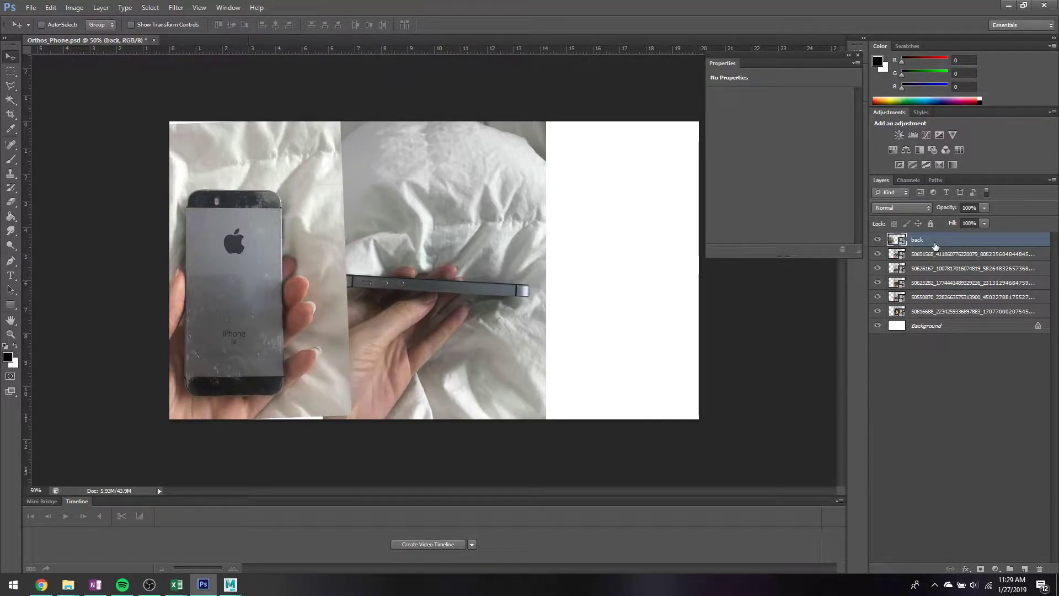
{"action": "double_click", "coordinate": [927, 255]}
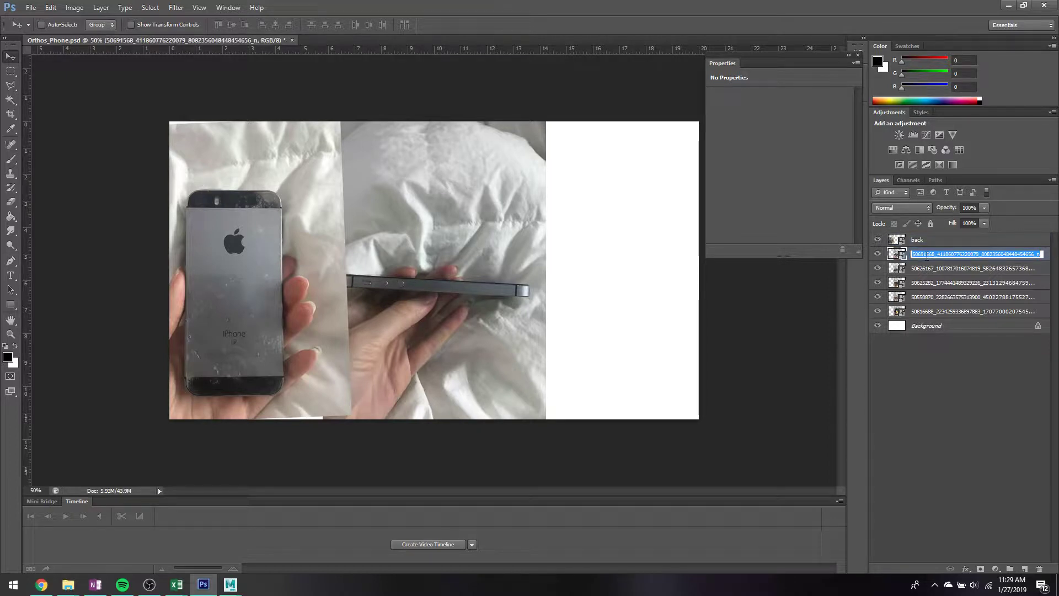
{"action": "type", "text": "side - volume"}
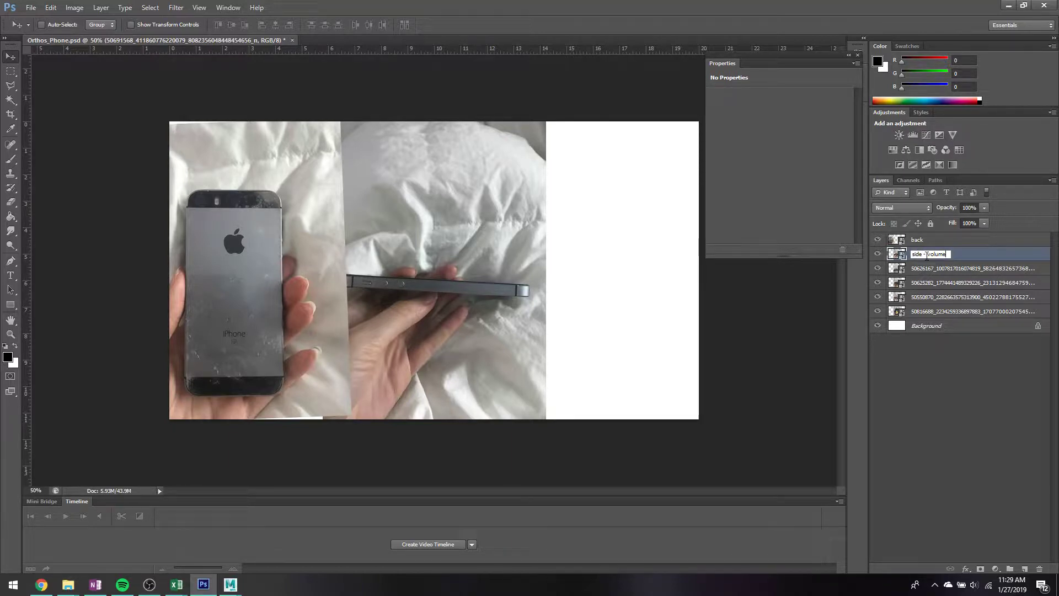
{"action": "key", "text": "Return"}
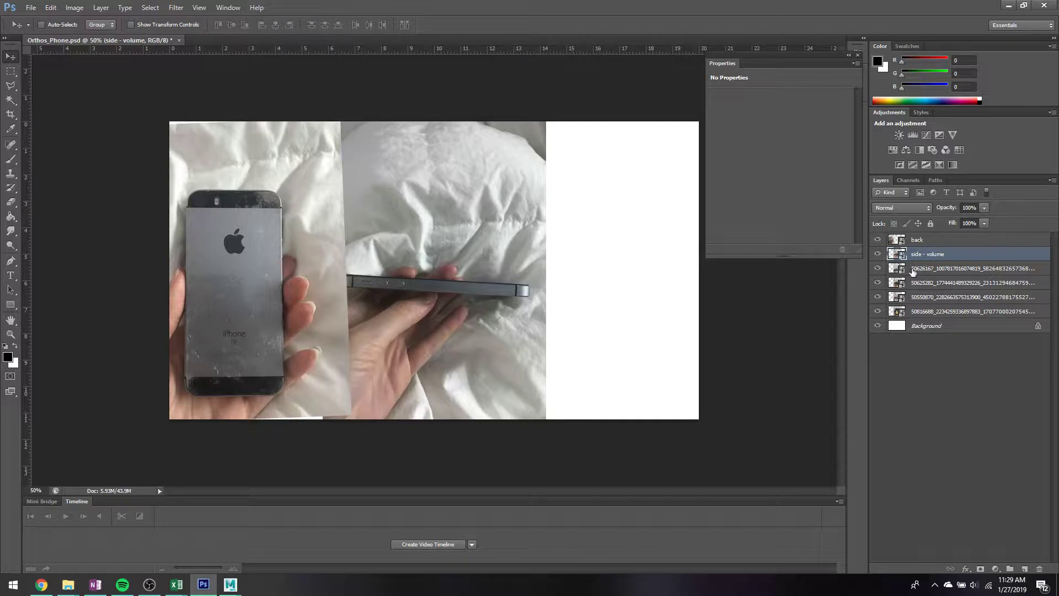
- Rotate the side - volume photo roughly a quarter turn clockwise so the phone stands upright, and move it beside the back view
{"action": "key", "text": "ctrl+t"}
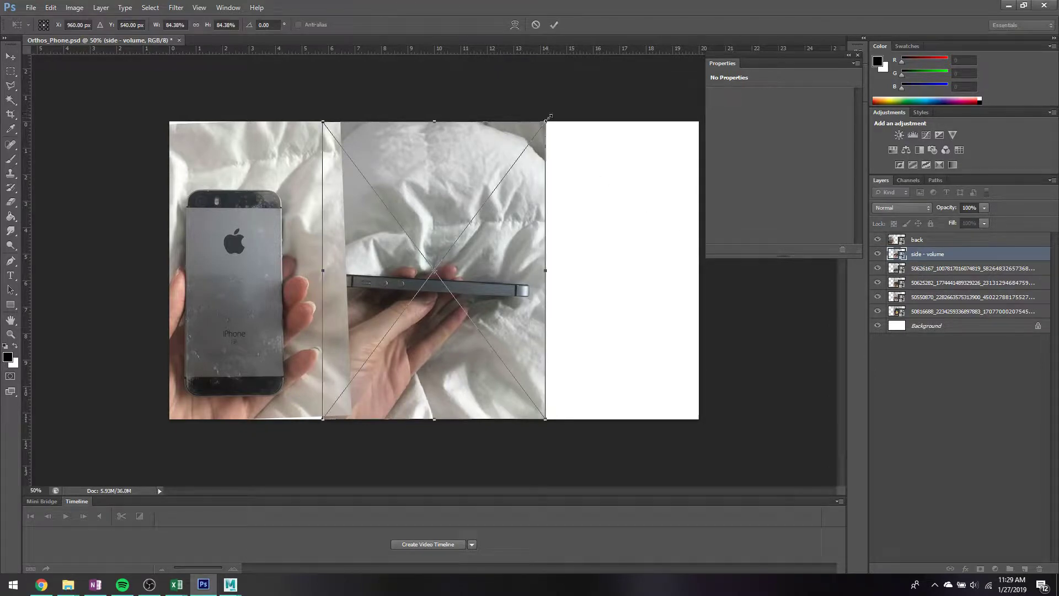
{"action": "left_click_drag", "start_coordinate": [565, 116], "coordinate": [478, 303]}
{"action": "key", "text": "Return"}
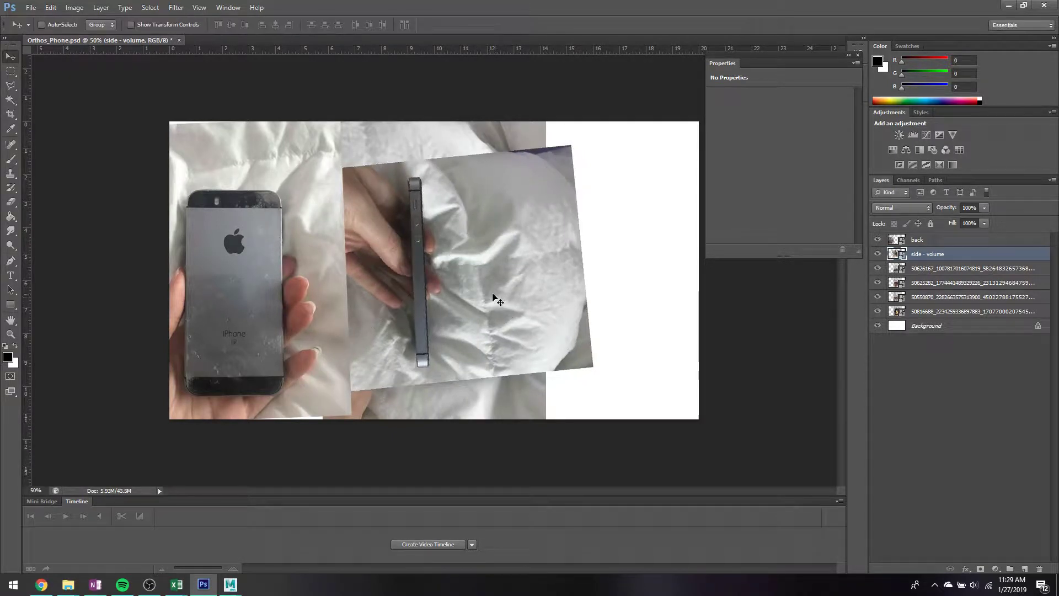
{"action": "left_click_drag", "start_coordinate": [424, 273], "coordinate": [384, 297]}
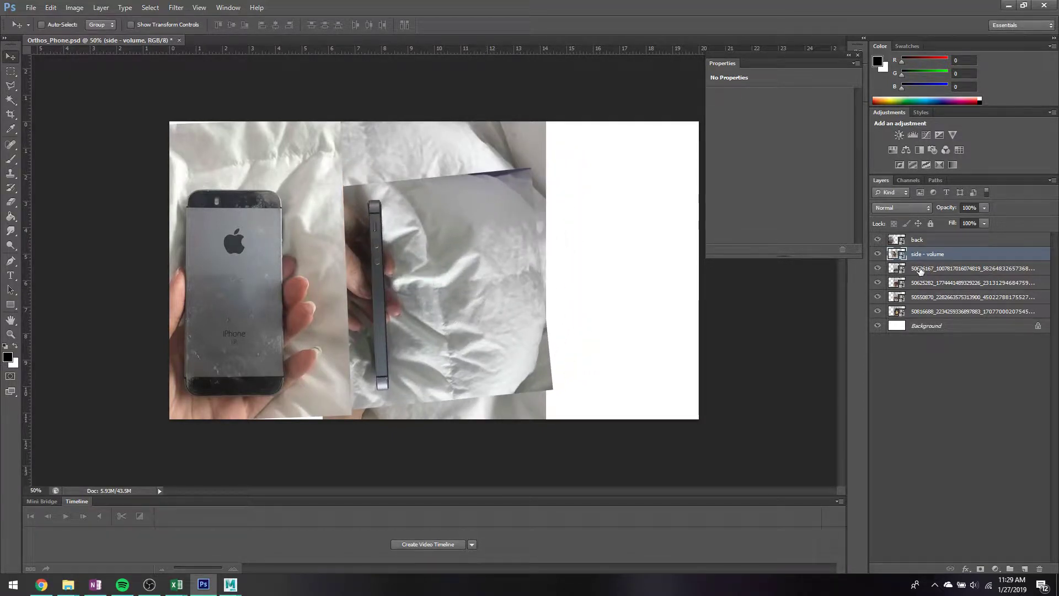
- Hide the side - volume layer and rotate the other long-side photo about 77.6° clockwise so the phone stands vertical
{"action": "left_click", "coordinate": [877, 254]}
{"action": "left_click", "coordinate": [932, 269]}
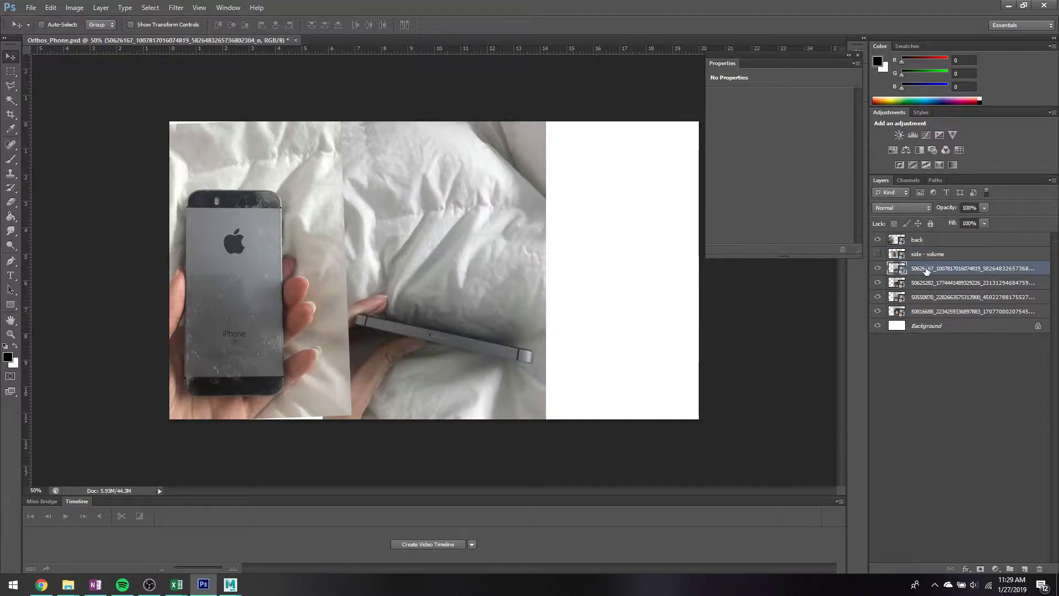
{"action": "key", "text": "ctrl+t"}
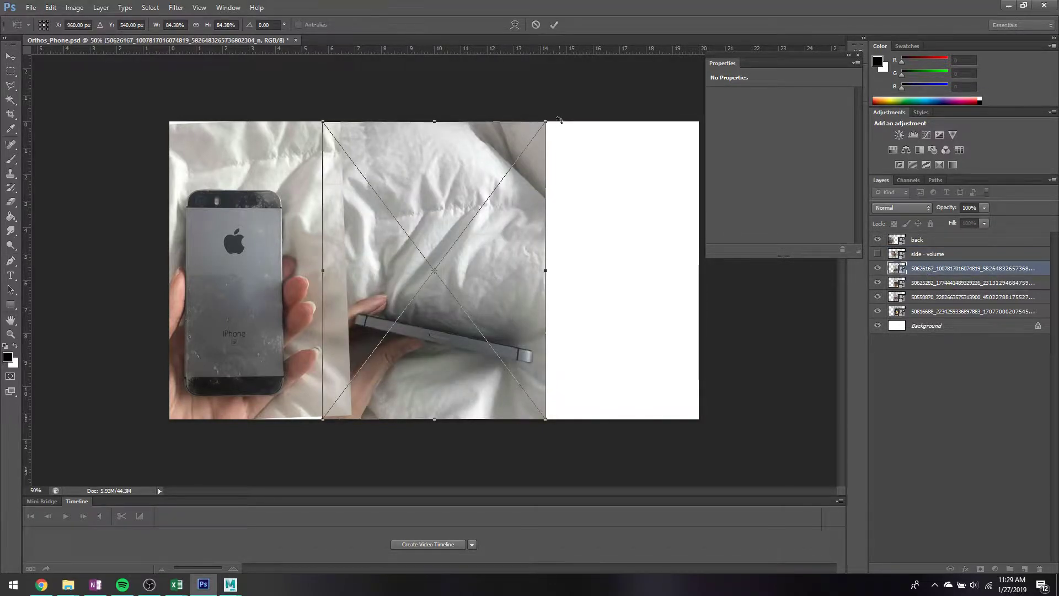
{"action": "left_click_drag", "start_coordinate": [559, 120], "coordinate": [524, 303]}
{"action": "key", "text": "Return"}
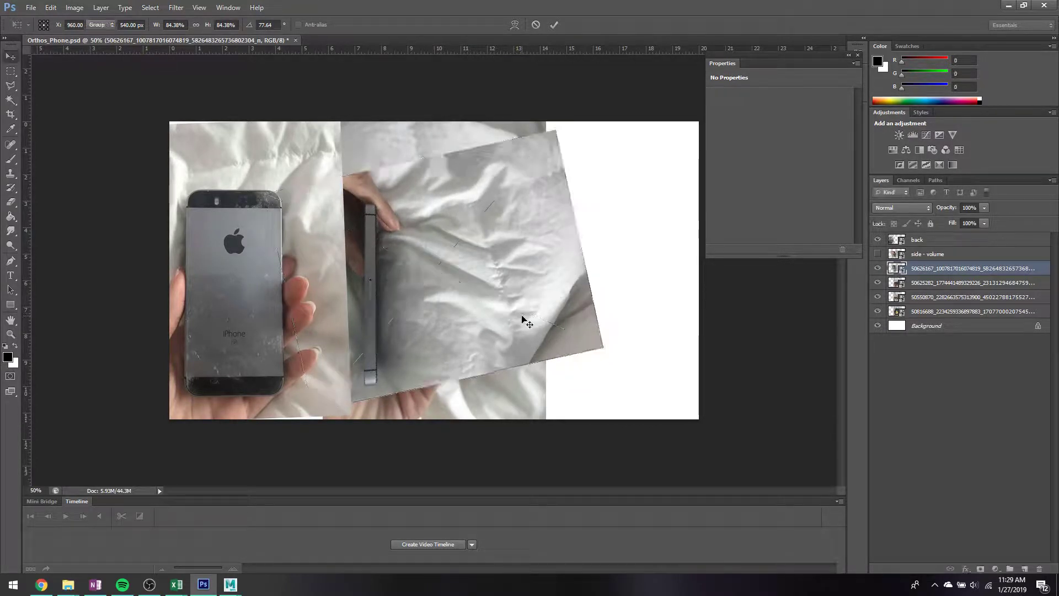
- Rename the rotated long-side photo's layer as "side" and hide it
{"action": "double_click", "coordinate": [932, 269]}
{"action": "type", "text": "side"}
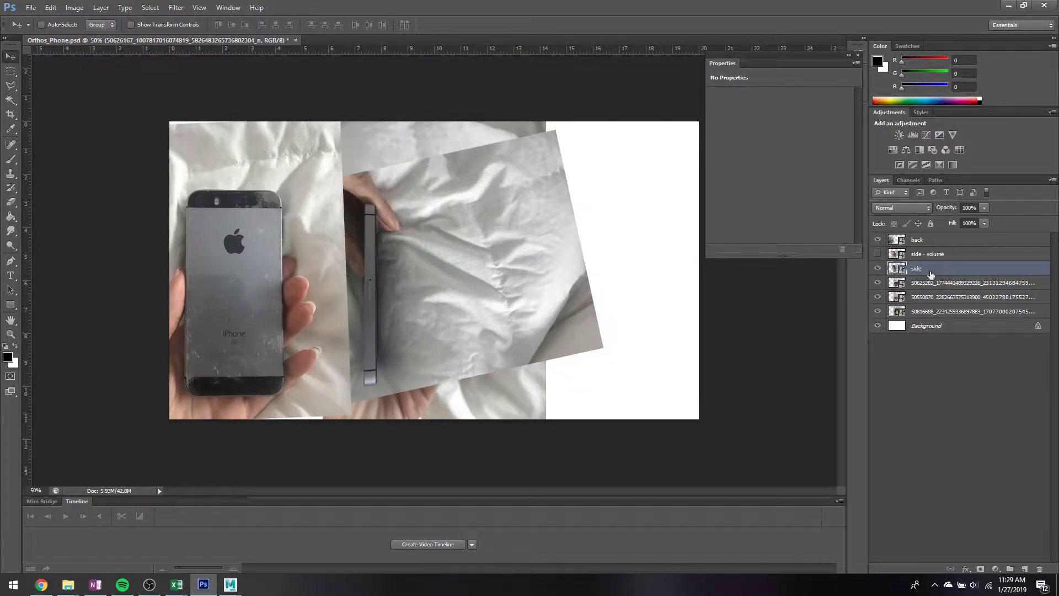
{"action": "key", "text": "Return"}
{"action": "left_click", "coordinate": [878, 269]}
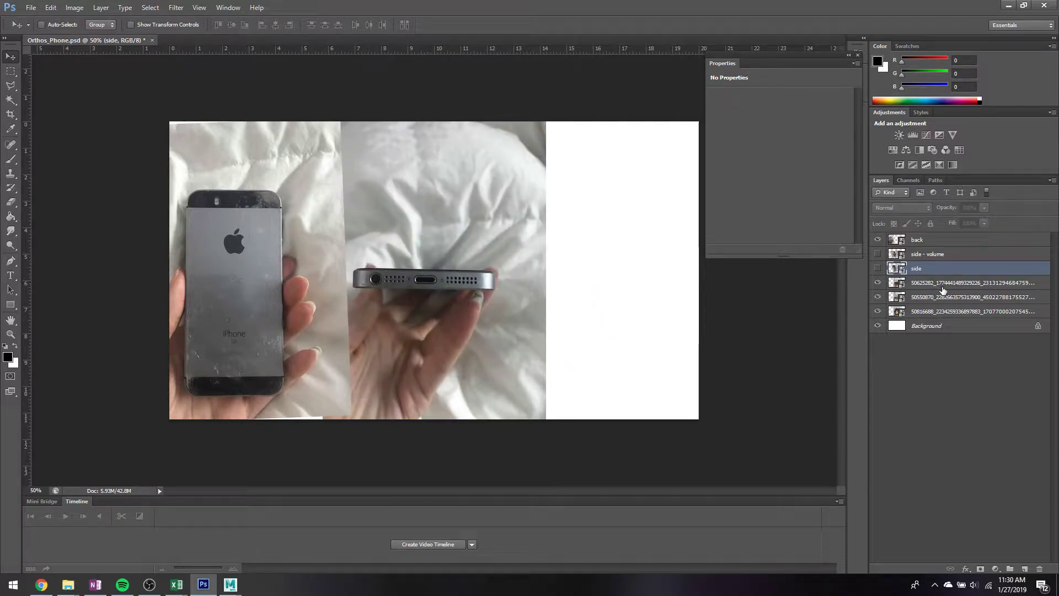
- Rename the layer showing the phone's charging-port end as "bottom" and hide it
{"action": "left_click", "coordinate": [943, 284]}
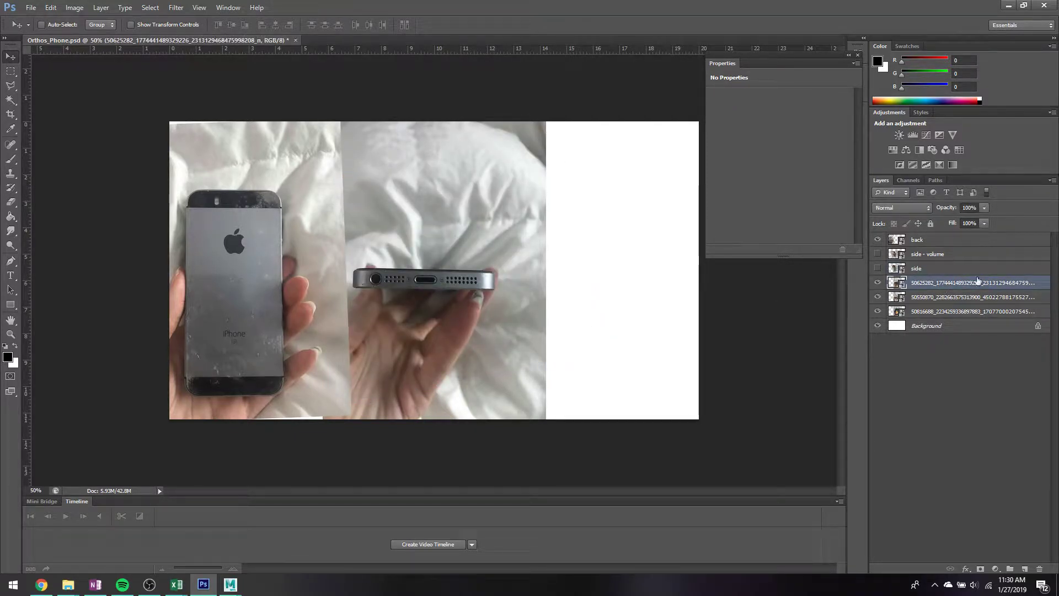
{"action": "double_click", "coordinate": [921, 284]}
{"action": "type", "text": "b"}
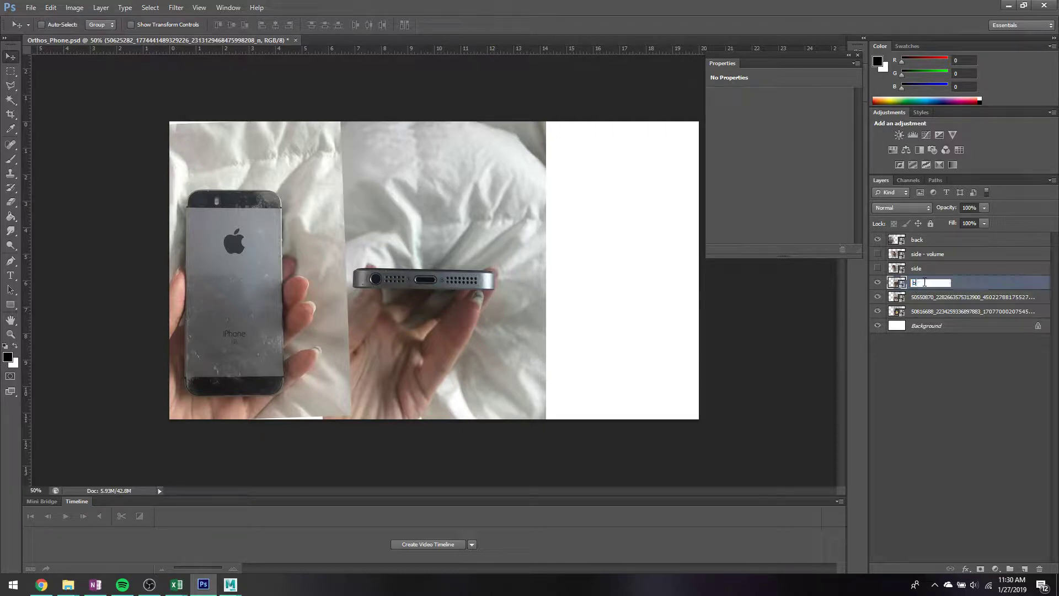
{"action": "type", "text": "ottom"}
{"action": "key", "text": "Return"}
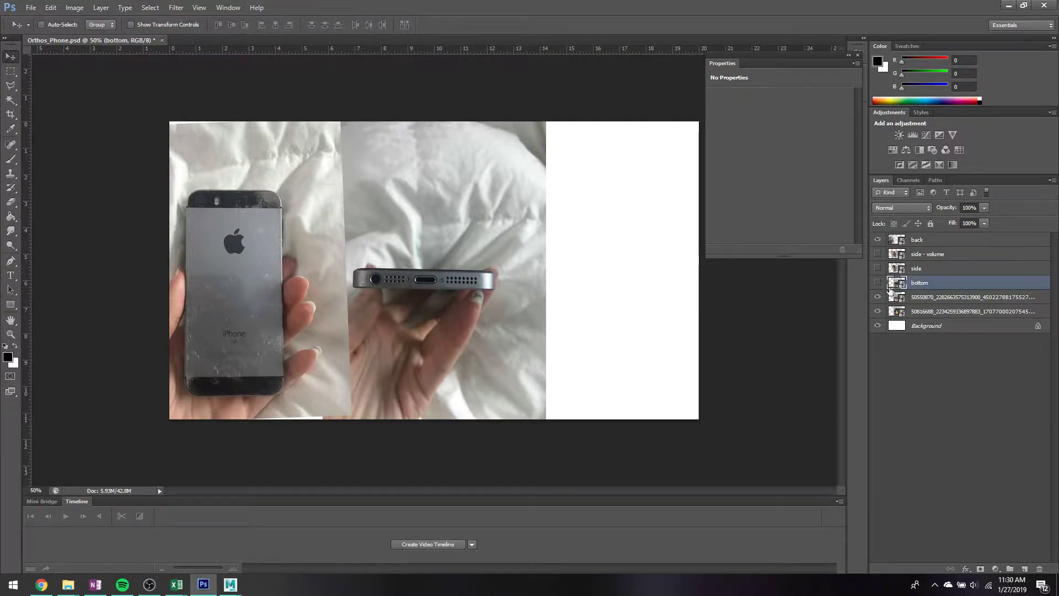
{"action": "left_click", "coordinate": [878, 282]}
- Rename the layer showing the phone's opposite short end as "top" and hide it
{"action": "double_click", "coordinate": [917, 298]}
{"action": "type", "text": "tp"}
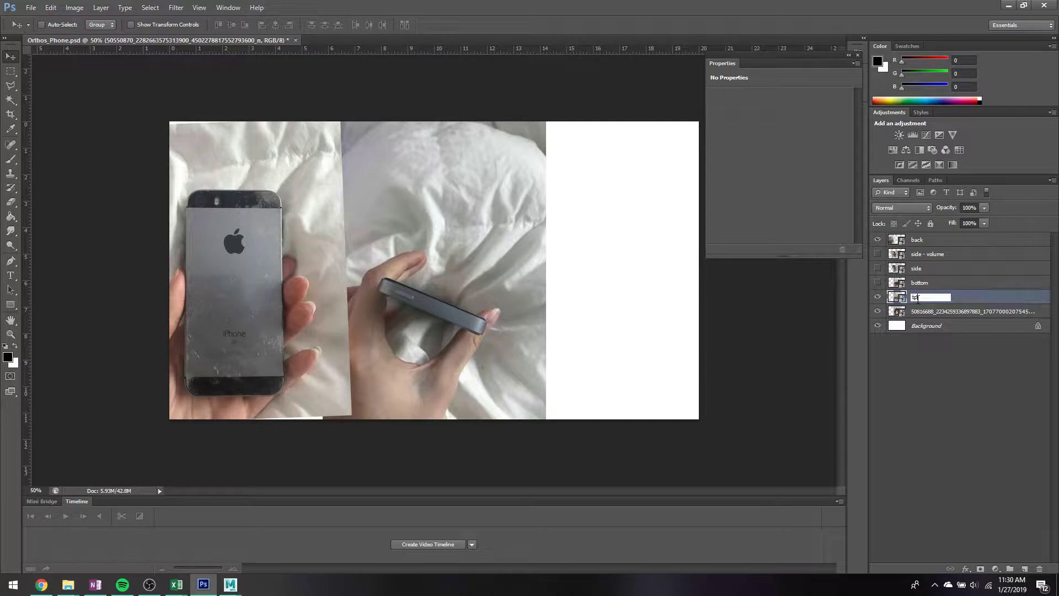
{"action": "key", "text": "Return"}
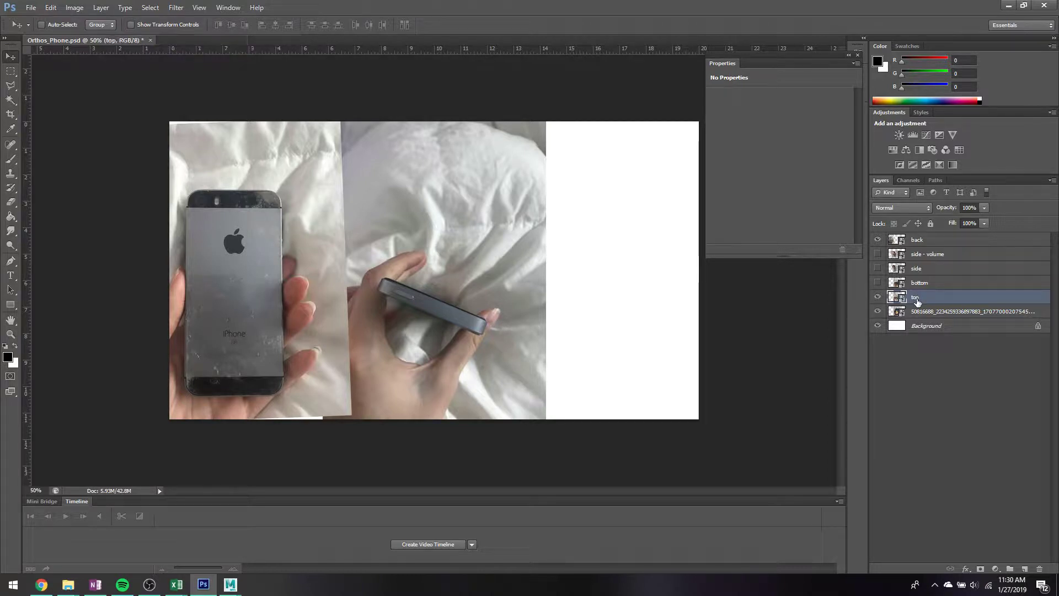
{"action": "left_click", "coordinate": [879, 298]}
- Rename the layer showing the phone's screen as "front" and save the document with the default format options
{"action": "left_click", "coordinate": [916, 312]}
{"action": "double_click", "coordinate": [919, 312]}
{"action": "type", "text": "front"}
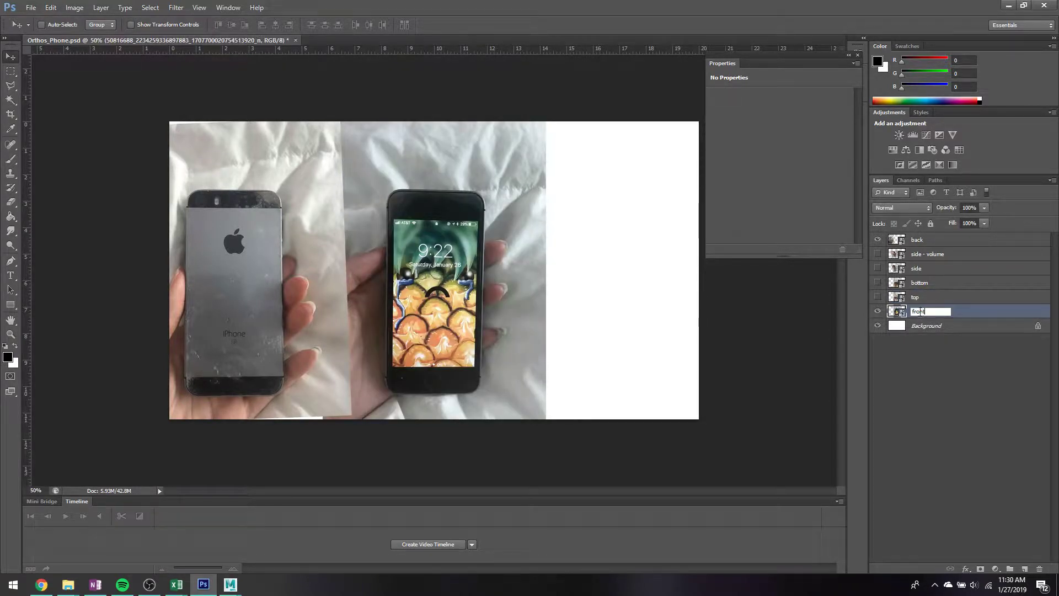
{"action": "key", "text": "Return"}
{"action": "key", "text": "ctrl+s"}
{"action": "key", "text": "Return"}
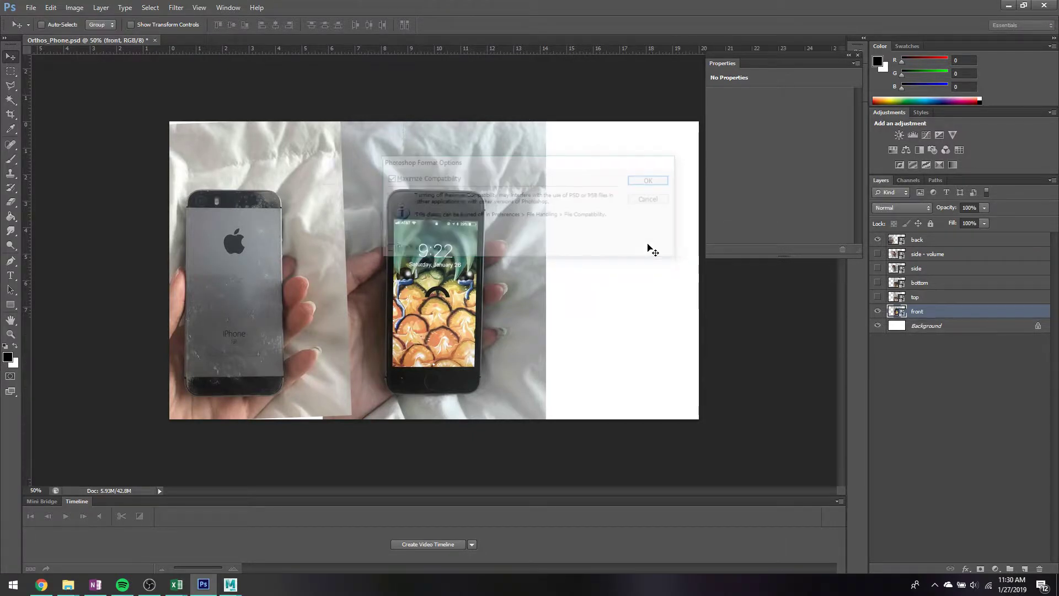
- Mask the front layer to a rectangular selection just around the phone
{"action": "key", "text": "m"}
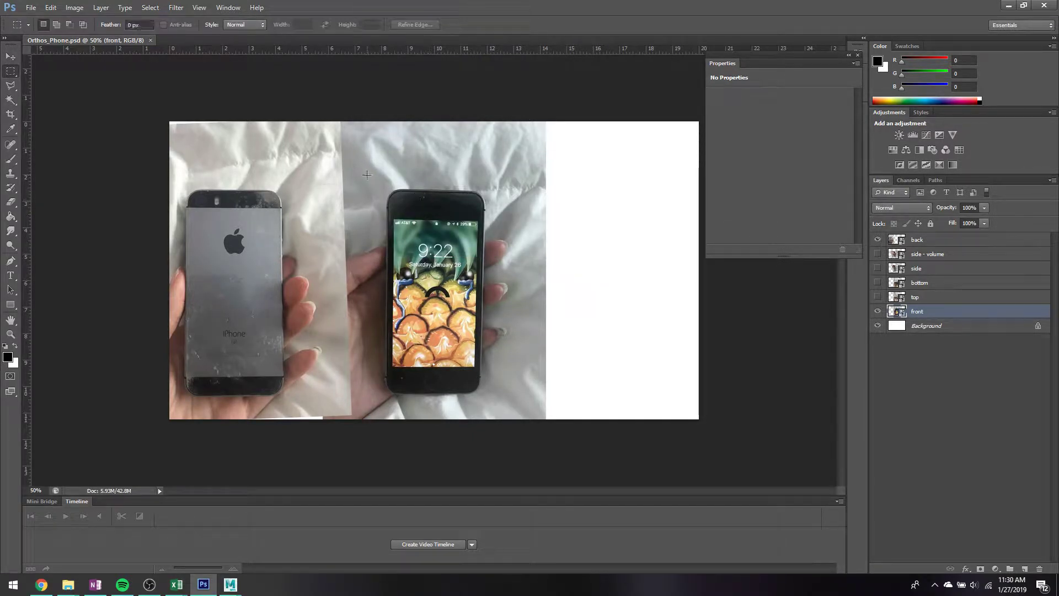
{"action": "left_click_drag", "start_coordinate": [368, 175], "coordinate": [500, 406]}
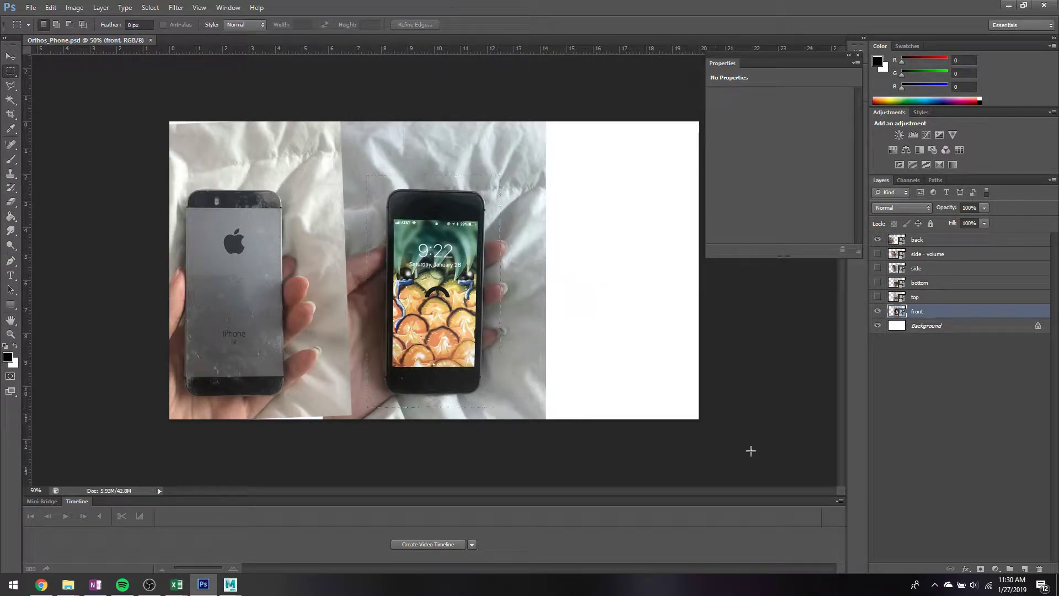
{"action": "left_click", "coordinate": [981, 569]}
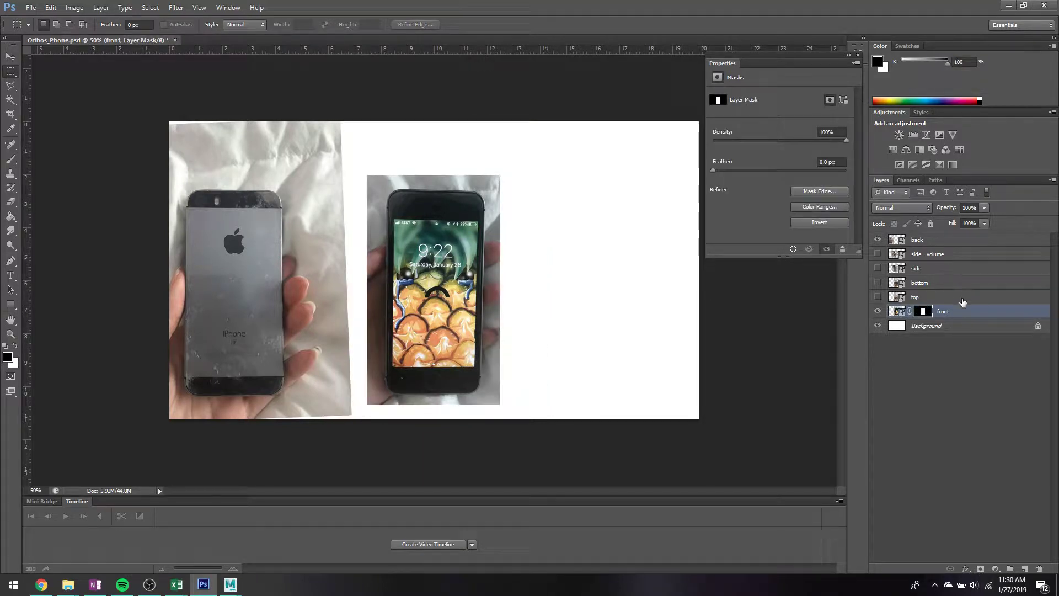
- Mask the back layer to a rectangular selection just around the phone
{"action": "left_click", "coordinate": [917, 241]}
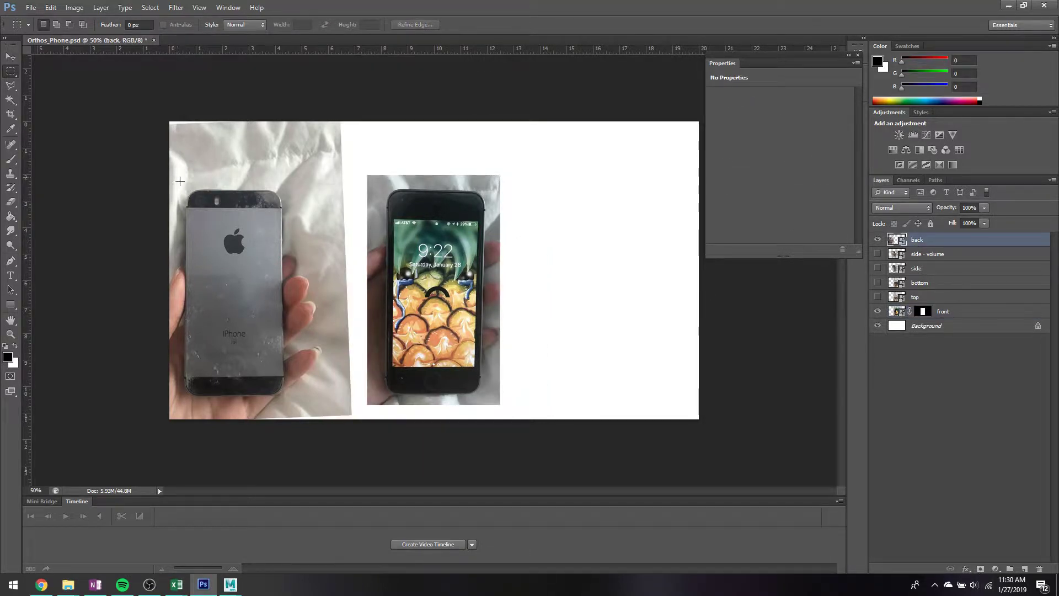
{"action": "left_click_drag", "start_coordinate": [178, 177], "coordinate": [296, 406]}
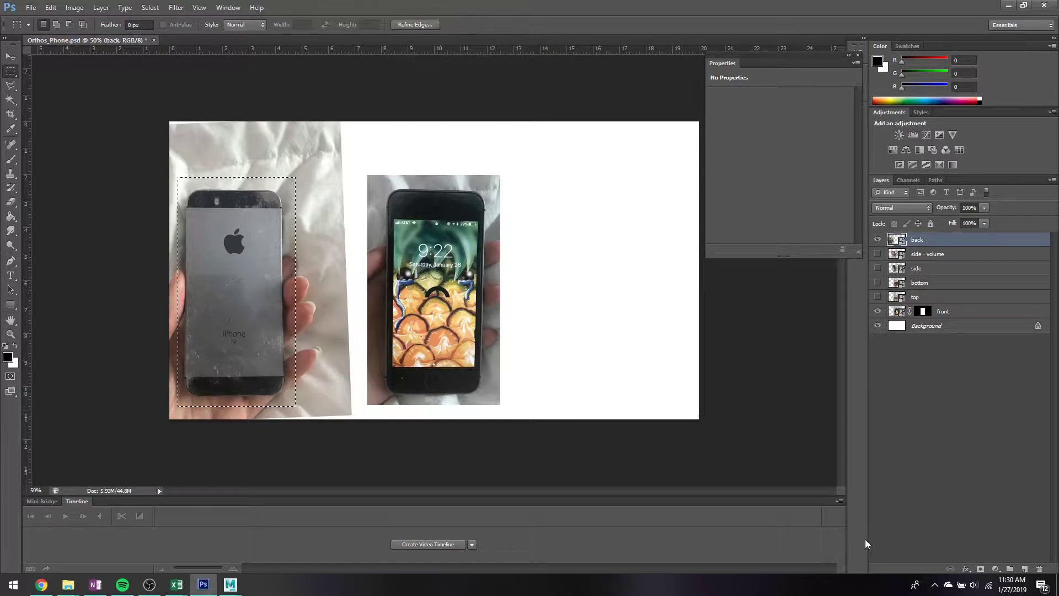
{"action": "left_click", "coordinate": [981, 568]}
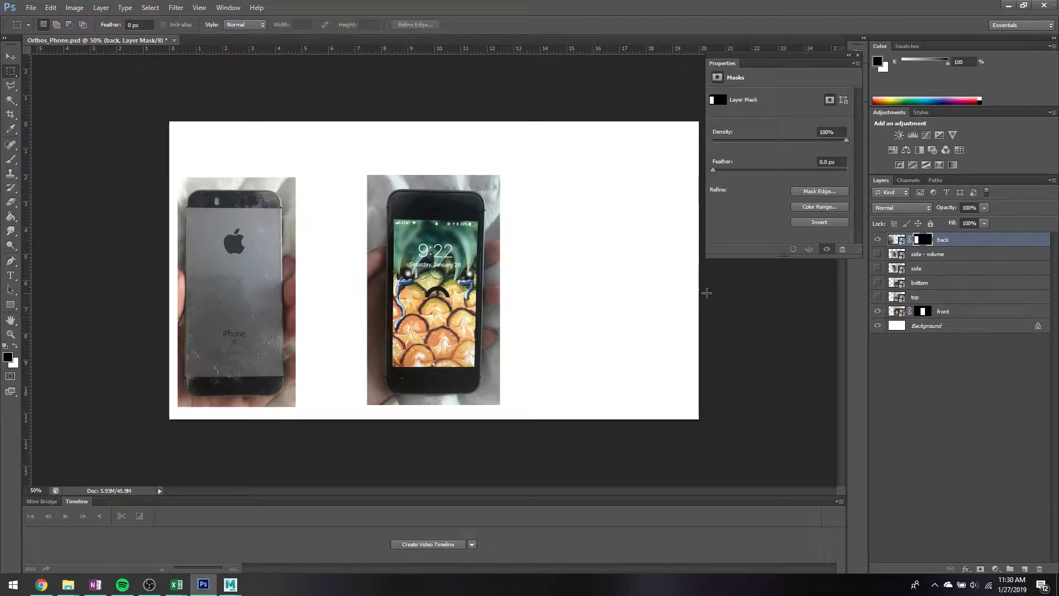
- Move the front photo over against the back view and rotate it about 1.75° counterclockwise to straighten the phone
{"action": "left_click", "coordinate": [943, 312]}
{"action": "key", "text": "v"}
{"action": "left_click_drag", "start_coordinate": [470, 295], "coordinate": [395, 295]}
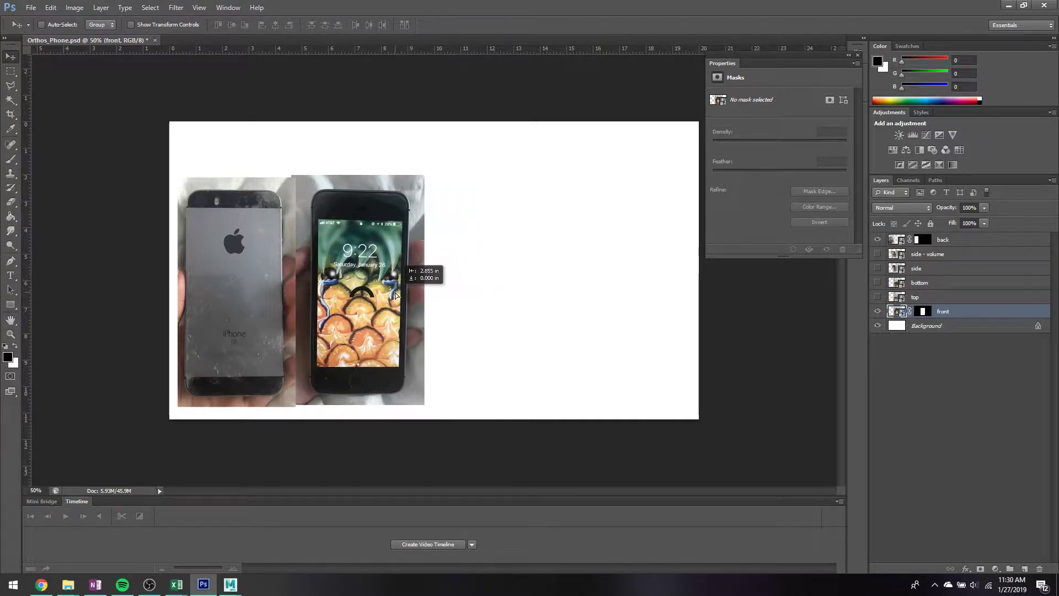
{"action": "key", "text": "ctrl+t"}
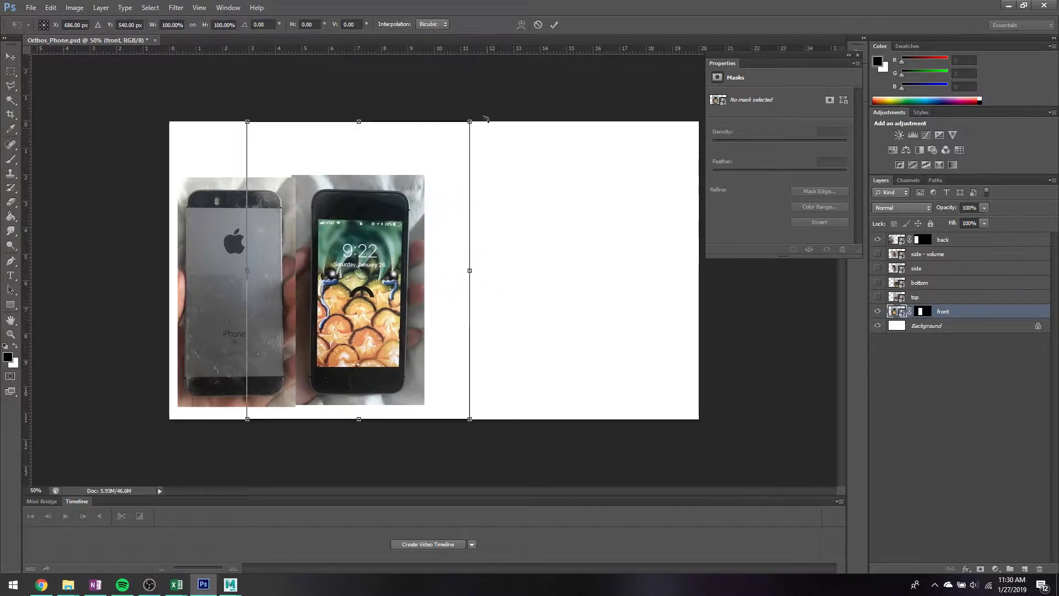
{"action": "left_click_drag", "start_coordinate": [486, 119], "coordinate": [481, 117]}
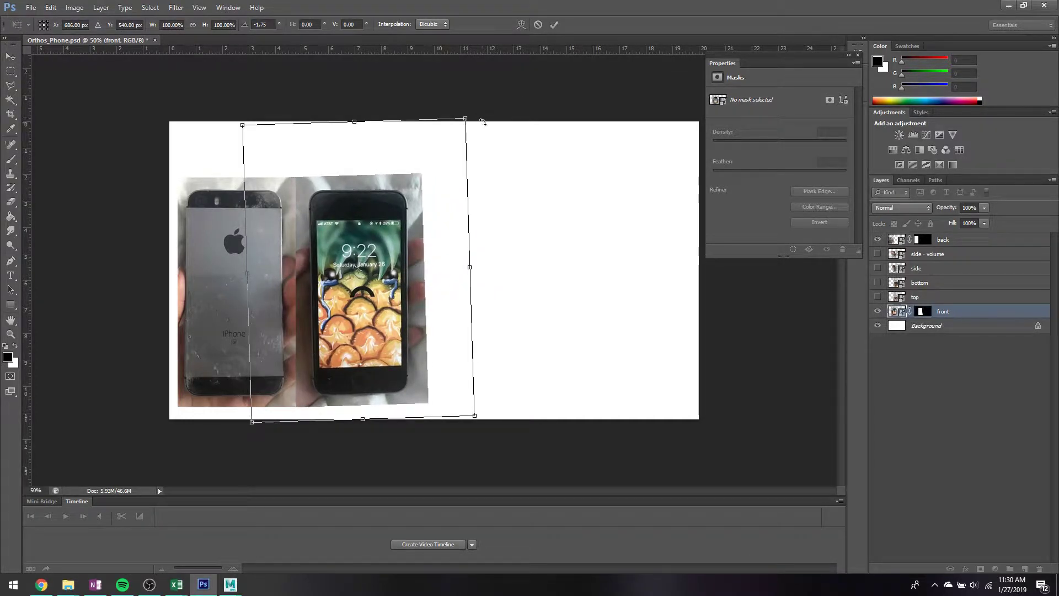
{"action": "key", "text": "Return"}
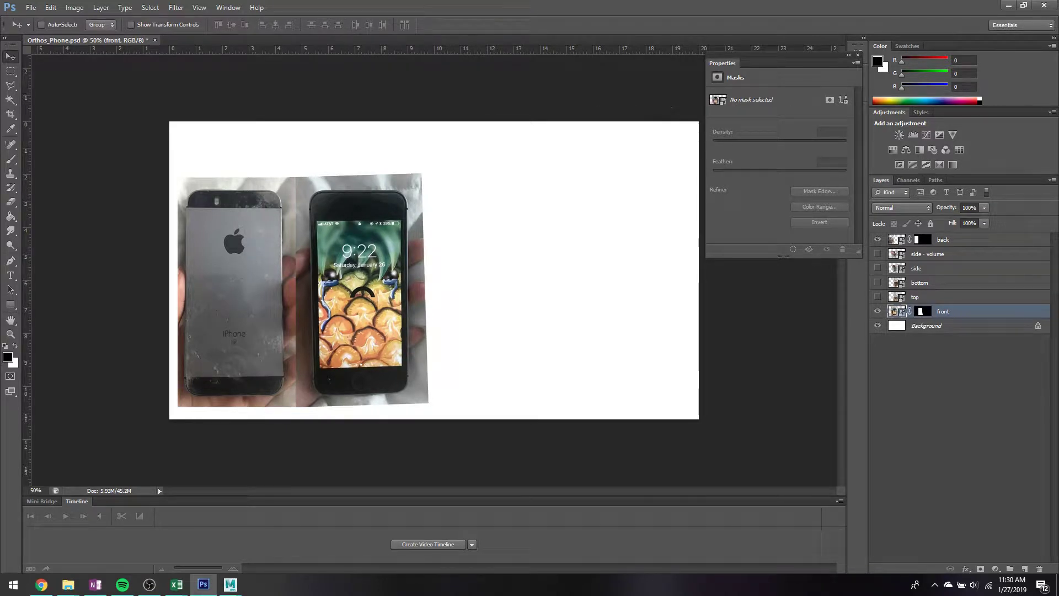
- Move the front and back photos up together by about 1 inch
{"action": "left_click", "coordinate": [969, 245], "text": "ctrl"}
{"action": "key", "text": "shift+Up"}
{"action": "key", "text": "shift+Up"}
{"action": "key", "text": "shift+Up"}
{"action": "key", "text": "shift+Up"}
{"action": "key", "text": "shift+Up"}
{"action": "key", "text": "shift+Up"}
{"action": "key", "text": "shift+Up"}
{"action": "key", "text": "shift+Up"}
{"action": "key", "text": "shift+Up"}
{"action": "key", "text": "shift+Up"}
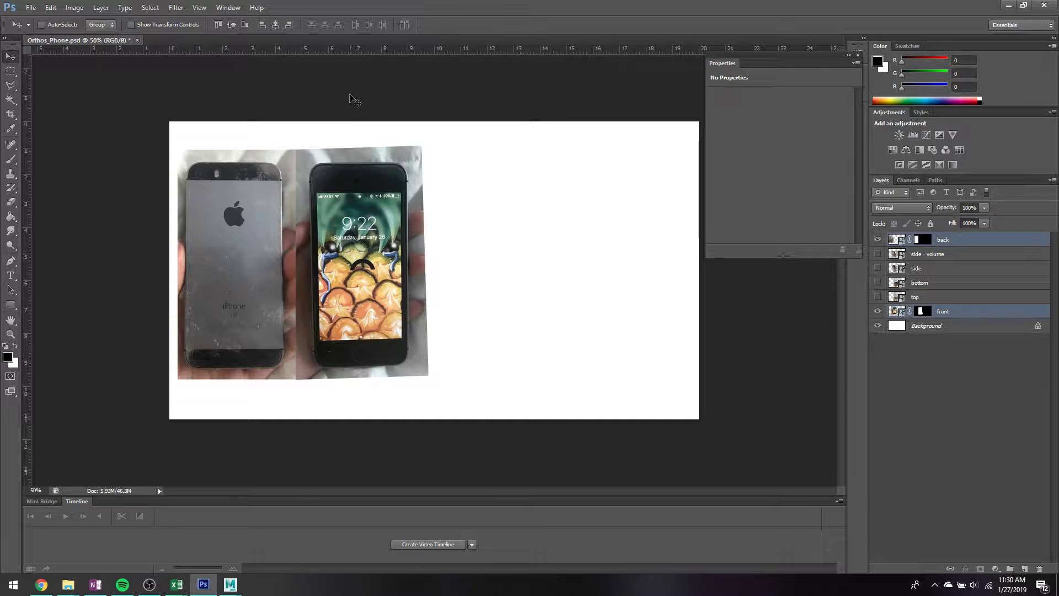
- Add a horizontal guide near the canvas's upper edge and move the front photo up until the phone's top edge meets it
{"action": "left_click_drag", "start_coordinate": [338, 49], "coordinate": [336, 139]}
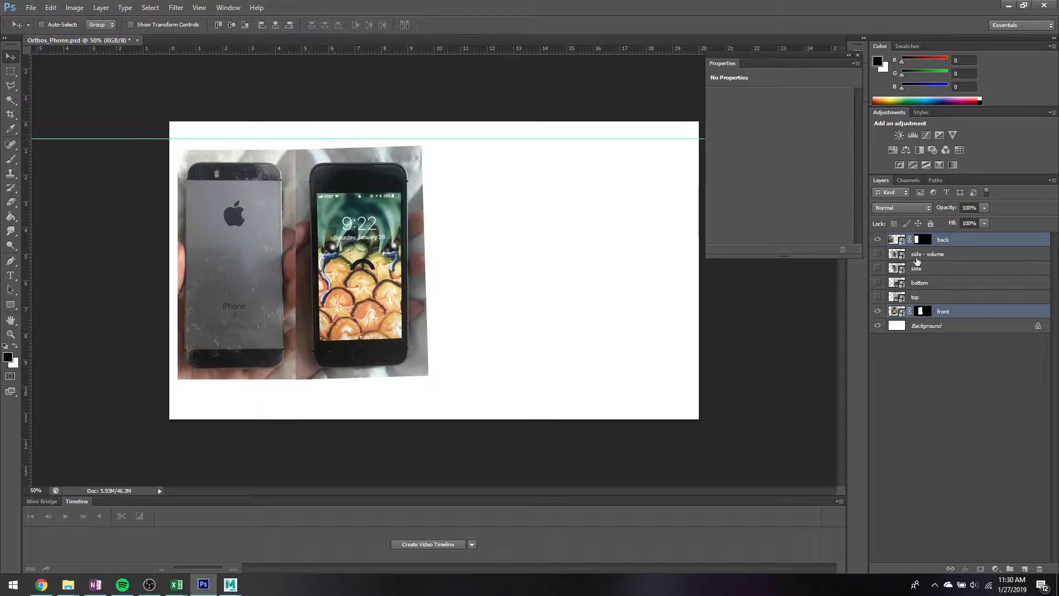
{"action": "left_click", "coordinate": [949, 313]}
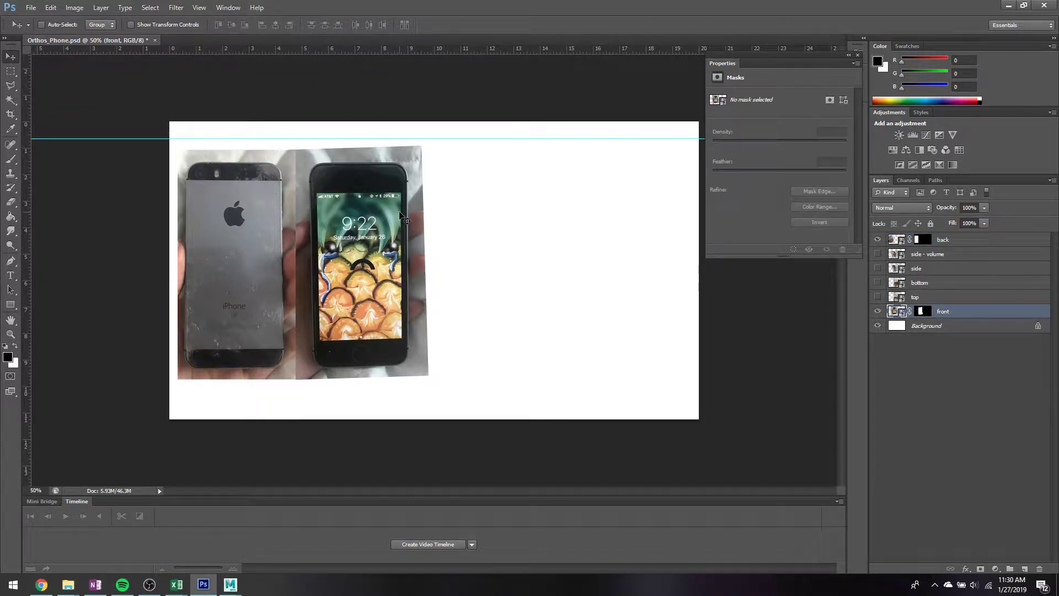
{"action": "key", "text": "shift+Up"}
{"action": "key", "text": "shift+Up"}
{"action": "key", "text": "shift+Up"}
{"action": "key", "text": "shift+Up"}
{"action": "key", "text": "shift+Up"}
{"action": "key", "text": "shift+Up"}
{"action": "key", "text": "shift+Up"}
{"action": "key", "text": "shift+Up"}
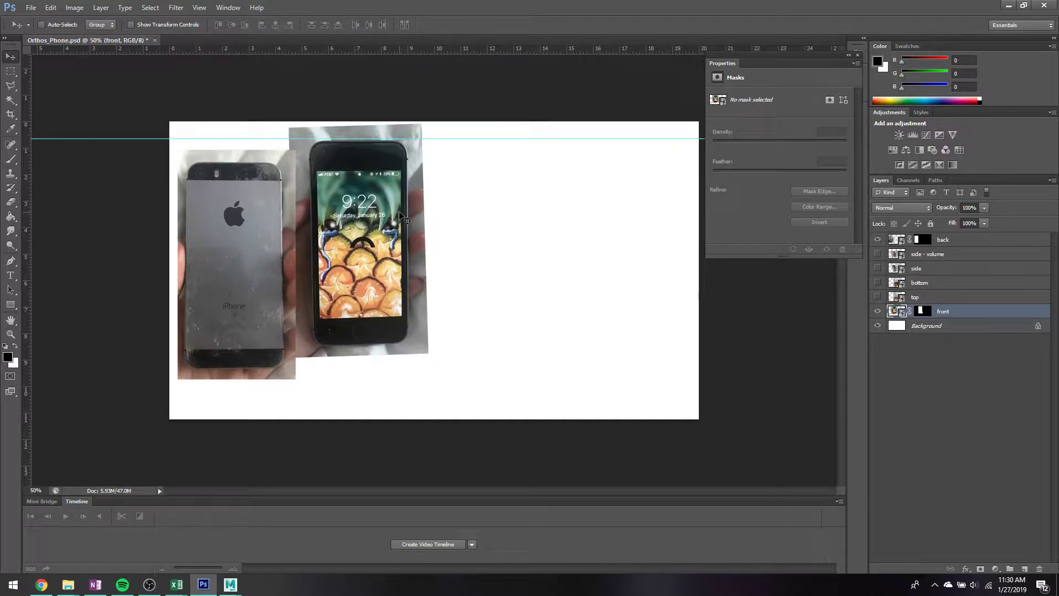
{"action": "key", "text": "Up"}
{"action": "key", "text": "Up"}
{"action": "key", "text": "Up"}
{"action": "key", "text": "Up"}
- Move the back photo up until the phone's top edge aligns with the horizontal guide
{"action": "key", "text": "ctrl+plus"}
{"action": "key", "text": "ctrl+plus"}
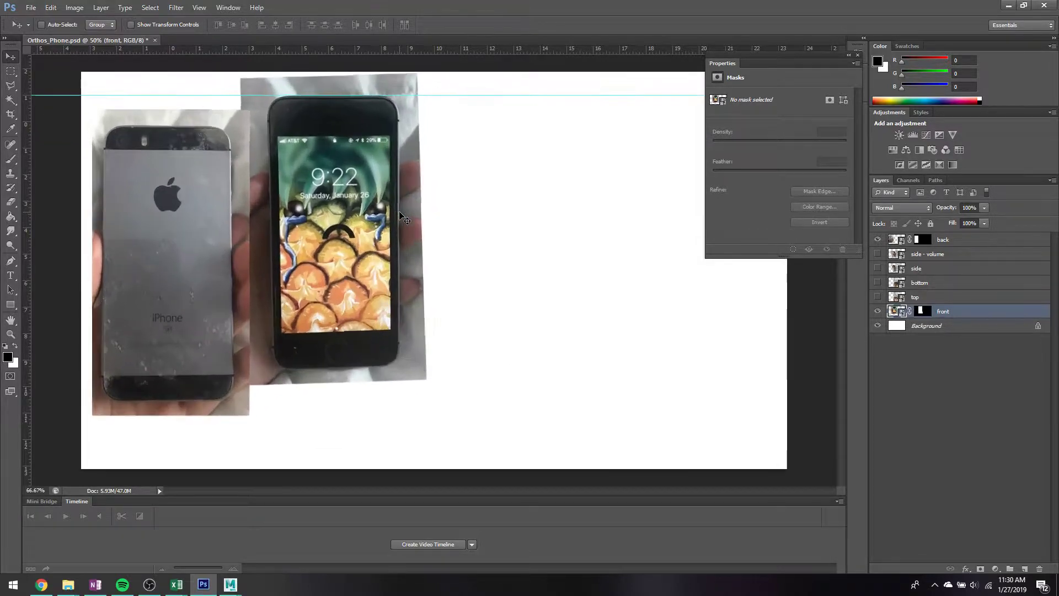
{"action": "left_click_drag", "start_coordinate": [417, 215], "coordinate": [436, 407]}
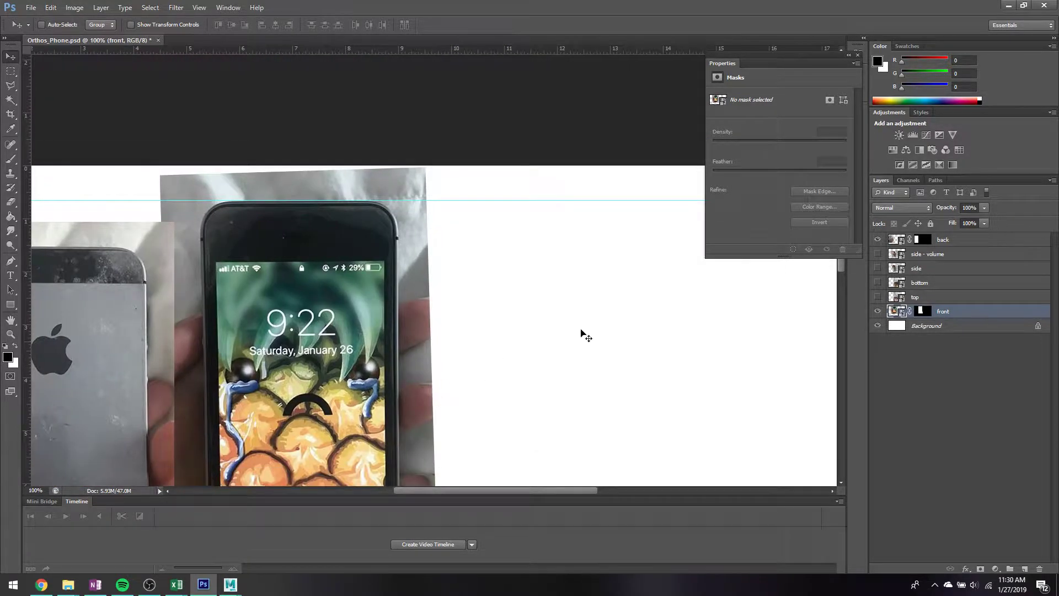
{"action": "left_click", "coordinate": [956, 241]}
{"action": "left_click_drag", "start_coordinate": [190, 309], "coordinate": [433, 276]}
{"action": "key", "text": "shift+Up"}
{"action": "key", "text": "shift+Up"}
{"action": "key", "text": "shift+Up"}
{"action": "key", "text": "shift+Up"}
{"action": "key", "text": "shift+Up"}
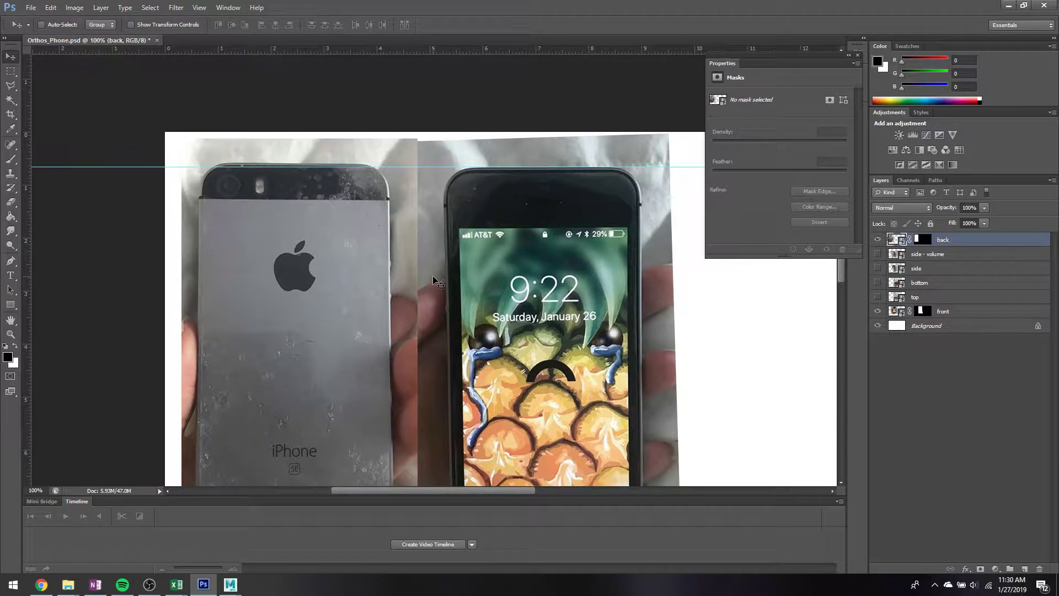
- Rotate the back photo about 0.66° counterclockwise to straighten the phone
{"action": "key", "text": "ctrl+t"}
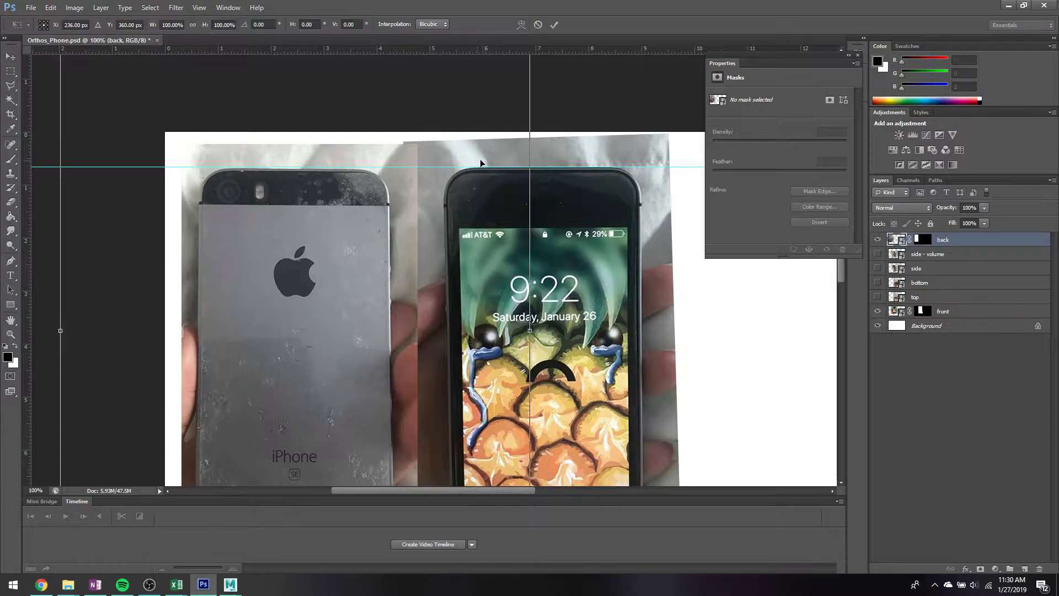
{"action": "key", "text": "ctrl+minus"}
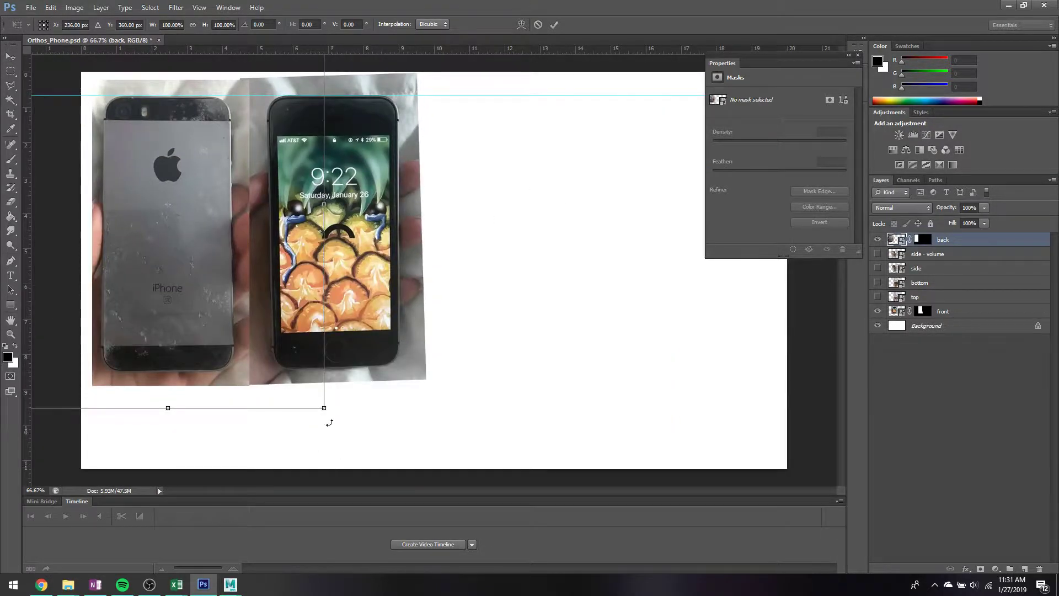
{"action": "left_click_drag", "start_coordinate": [329, 422], "coordinate": [334, 418]}
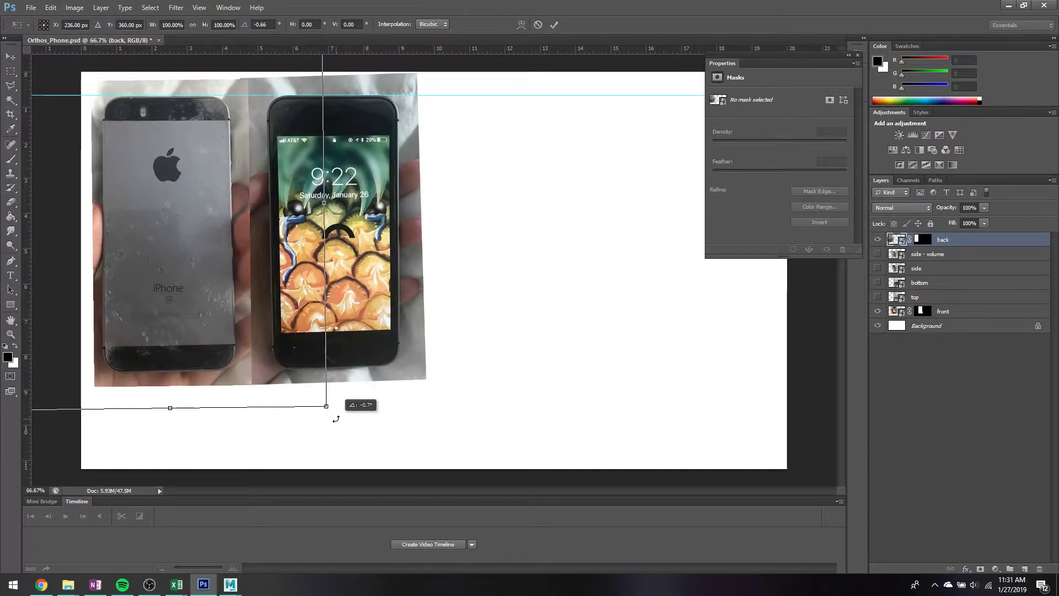
{"action": "key", "text": "Return"}
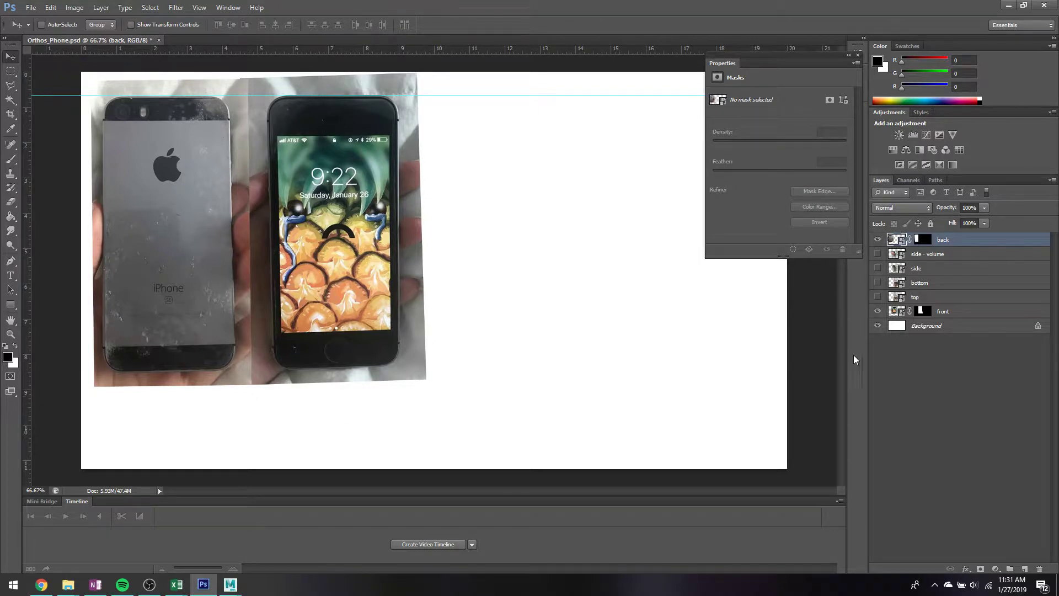
- Move the back photo to the far right of the canvas and the front photo toward the left, leaving room for the side views
{"action": "left_click", "coordinate": [943, 312]}
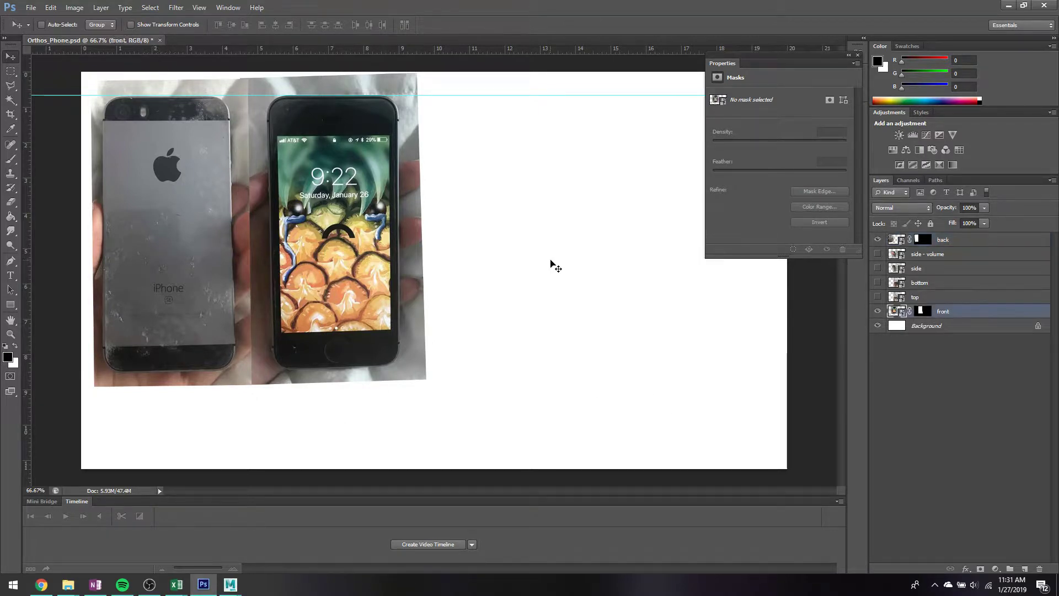
{"action": "left_click", "coordinate": [972, 237]}
{"action": "left_click_drag", "start_coordinate": [186, 250], "coordinate": [686, 251]}
{"action": "left_click", "coordinate": [946, 313]}
{"action": "left_click_drag", "start_coordinate": [356, 247], "coordinate": [277, 257]}
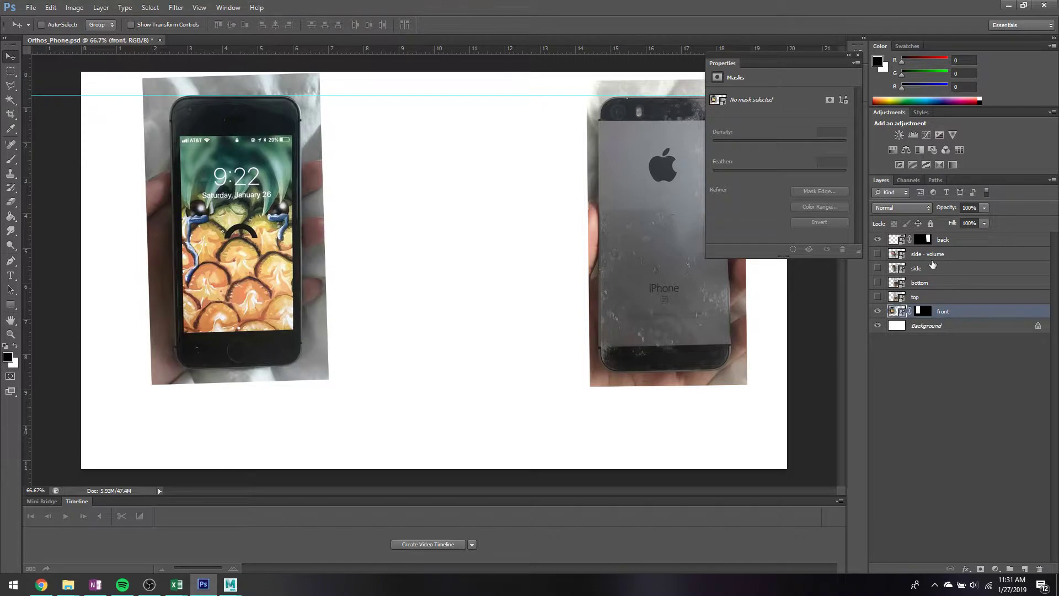
- Show the side - volume photo and make a rectangular selection around its upright phone
{"action": "left_click", "coordinate": [878, 254]}
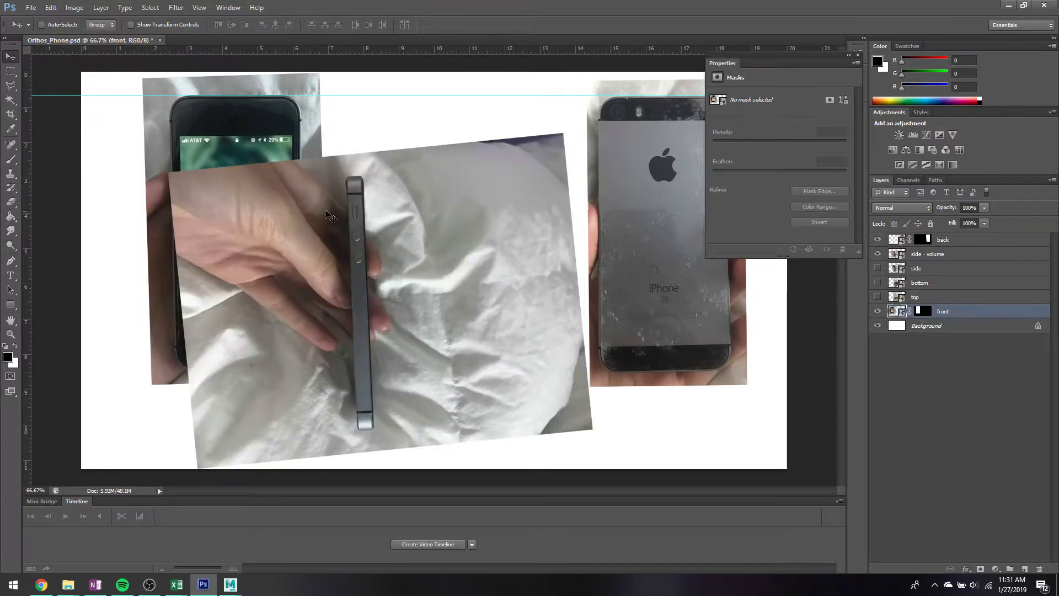
{"action": "key", "text": "m"}
{"action": "left_click_drag", "start_coordinate": [324, 162], "coordinate": [400, 447]}
{"action": "left_click", "coordinate": [981, 569]}
{"action": "key", "text": "v"}
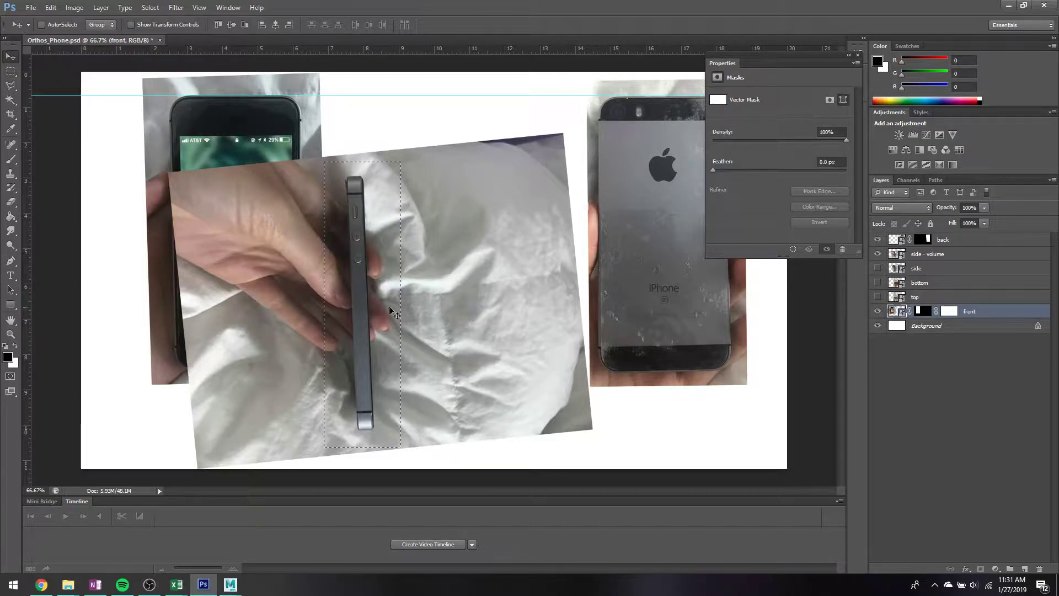
{"action": "key", "text": "ctrl+z"}
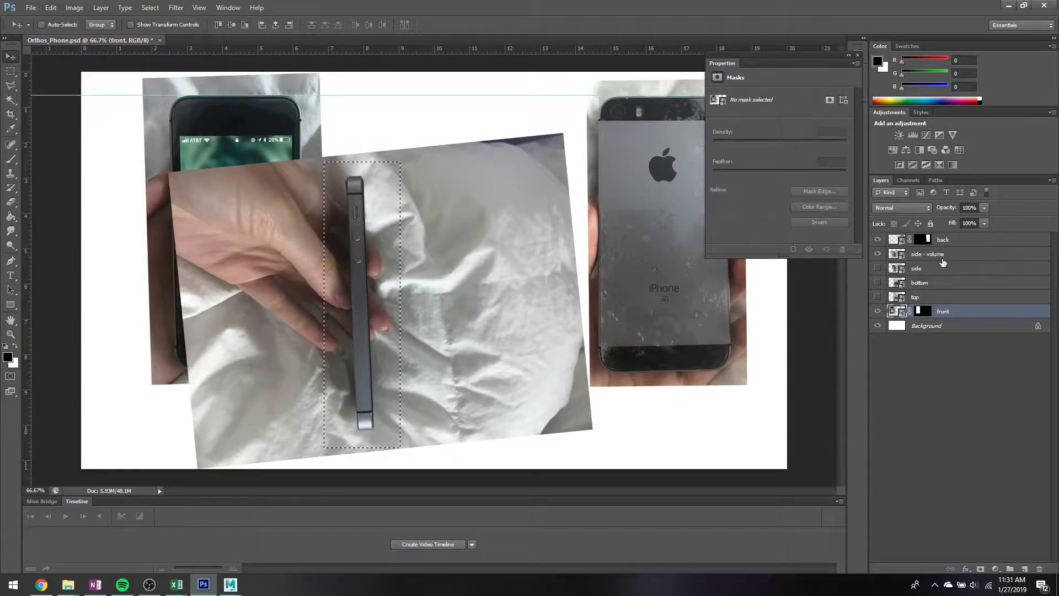
- Mask the side - volume layer to the selection and move it to the left of the front view, with the phone's top at the guide
{"action": "left_click", "coordinate": [943, 257]}
{"action": "left_click", "coordinate": [981, 569]}
{"action": "left_click_drag", "start_coordinate": [351, 303], "coordinate": [105, 96]}
- Scale the side - volume photo up to slightly over 106% so its phone matches the front phone's height, keeping its top at the guide
{"action": "key", "text": "ctrl+t"}
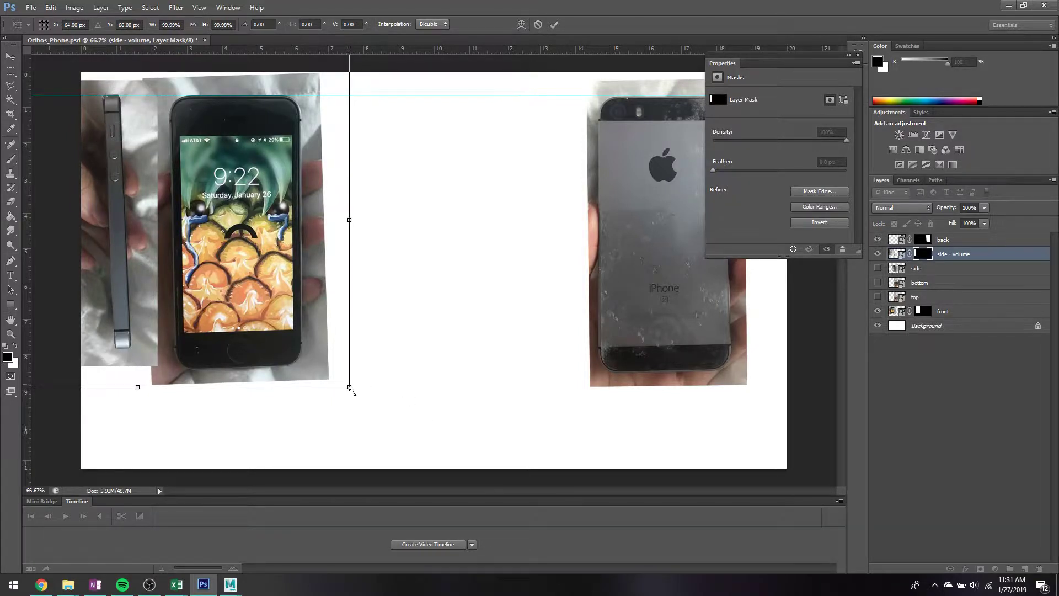
{"action": "left_click_drag", "start_coordinate": [349, 388], "coordinate": [375, 409]}
{"action": "key", "text": "Up"}
{"action": "key", "text": "Up"}
{"action": "key", "text": "Up"}
{"action": "key", "text": "Up"}
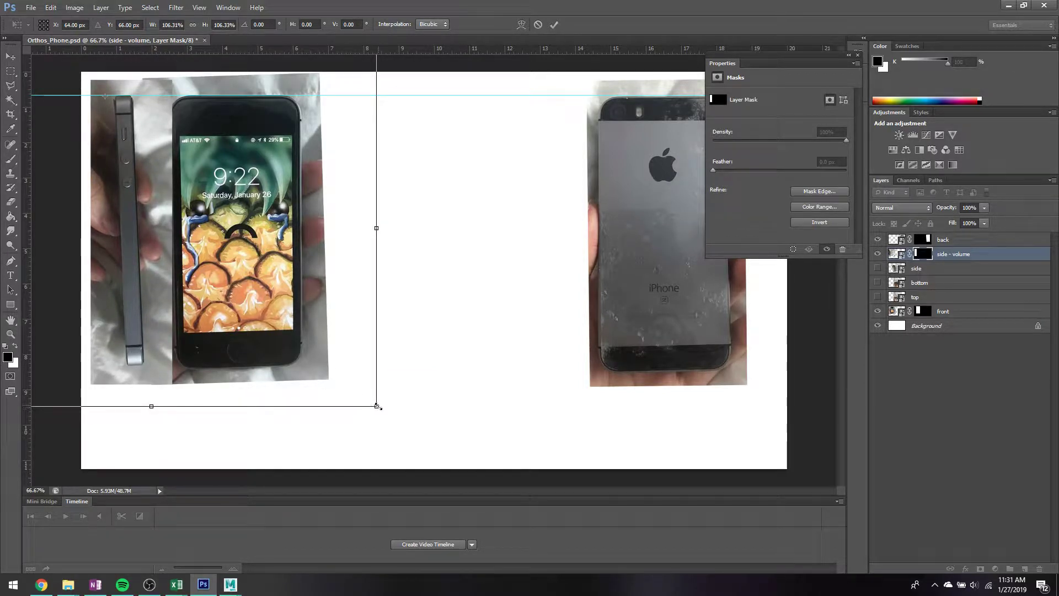
{"action": "left_click_drag", "start_coordinate": [377, 407], "coordinate": [380, 409]}
{"action": "key", "text": "Return"}
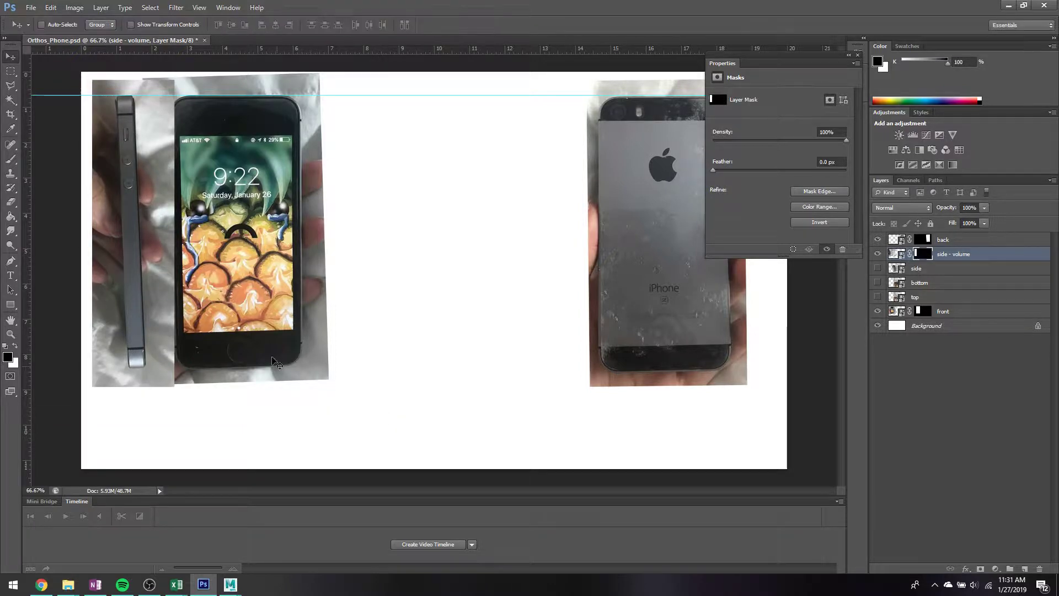
- Add a horizontal guide at the bottom edge of the front phone
{"action": "left_click_drag", "start_coordinate": [293, 65], "coordinate": [282, 296]}
{"action": "key", "text": "ctrl+z"}
{"action": "left_click_drag", "start_coordinate": [269, 51], "coordinate": [320, 367]}
- Show the side photo, make a rectangular selection around its upright phone, and mask the side layer to that selection
{"action": "left_click", "coordinate": [878, 268]}
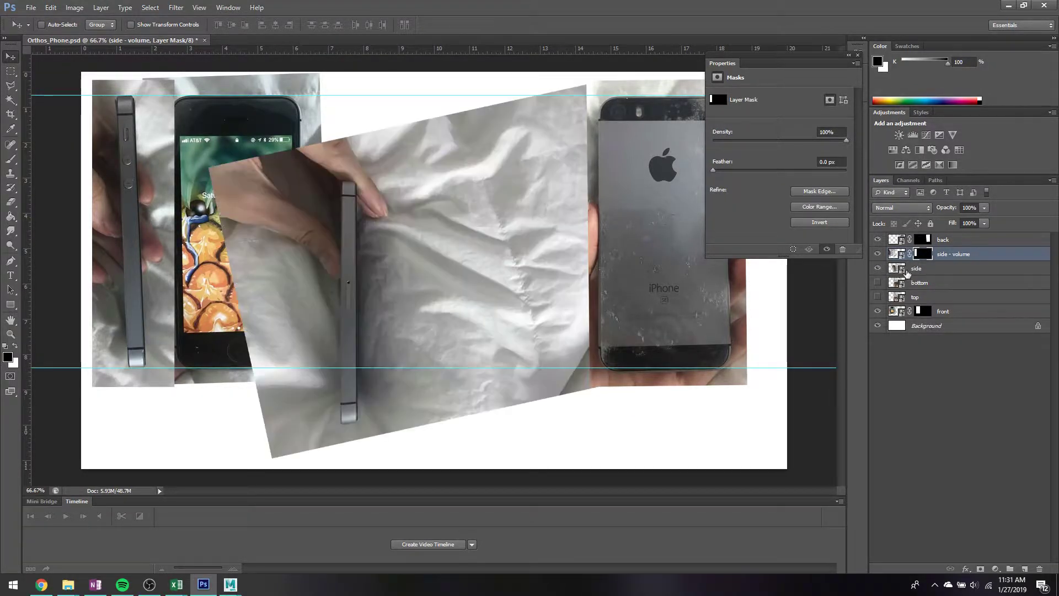
{"action": "key", "text": "m"}
{"action": "left_click_drag", "start_coordinate": [327, 163], "coordinate": [380, 436]}
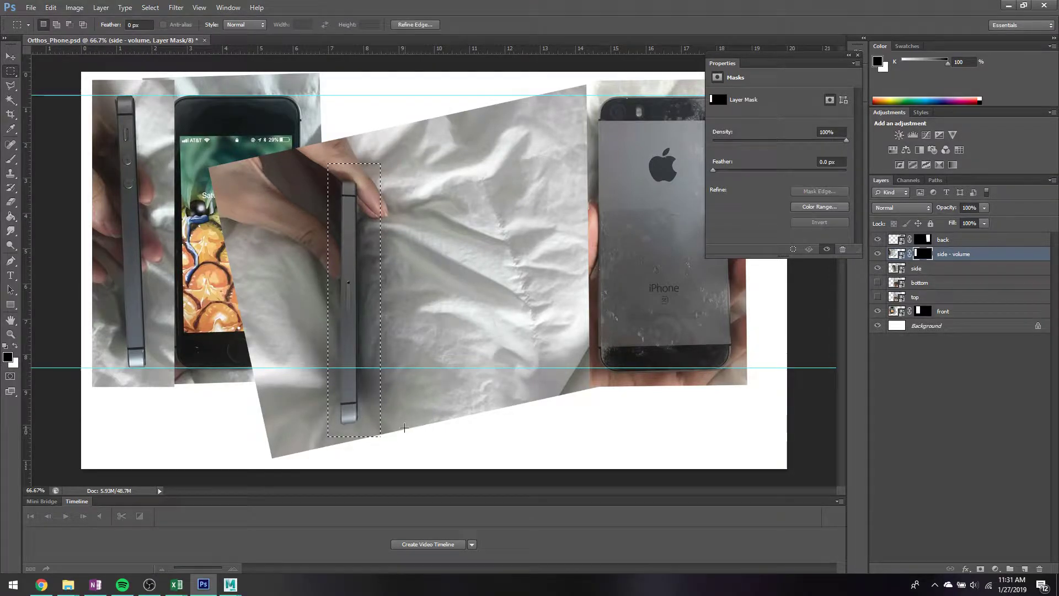
{"action": "left_click", "coordinate": [981, 569]}
{"action": "key", "text": "ctrl+z"}
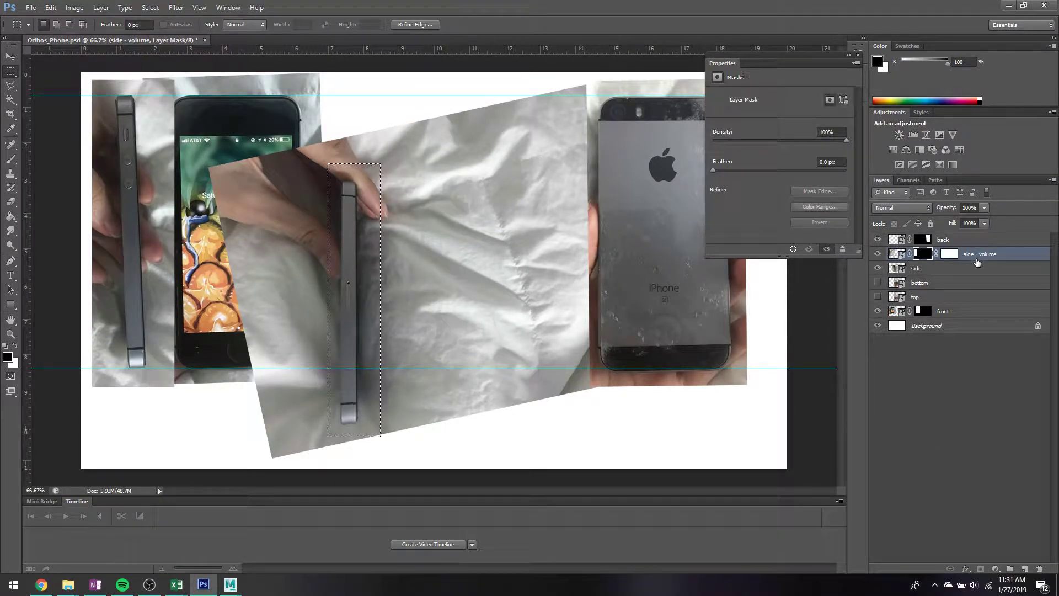
{"action": "left_click", "coordinate": [980, 269]}
{"action": "left_click", "coordinate": [981, 569]}
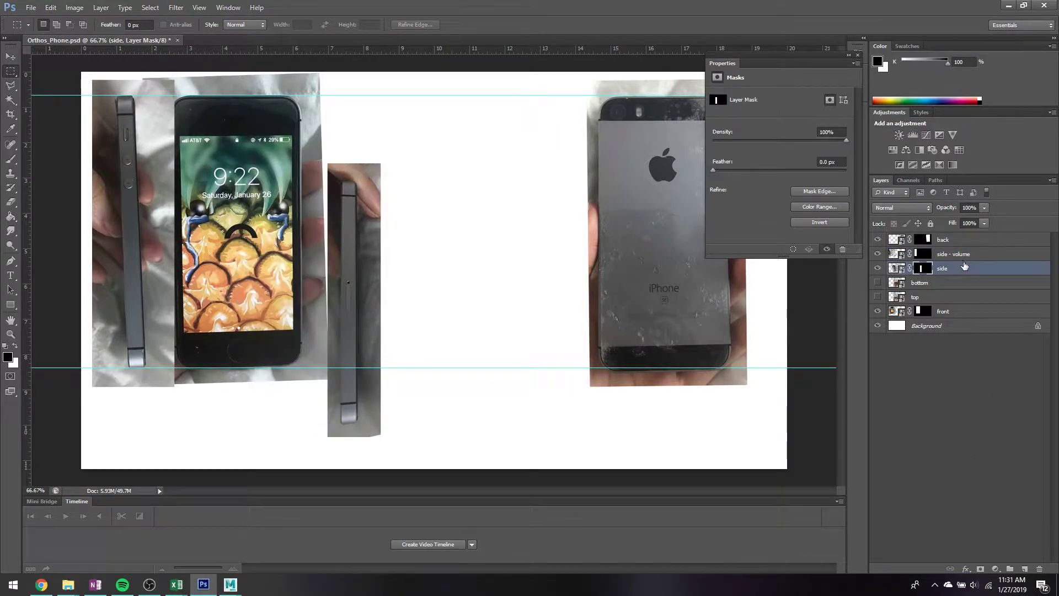
{"action": "left_click", "coordinate": [963, 267]}
{"action": "key", "text": "b"}
{"action": "left_click", "coordinate": [353, 203]}
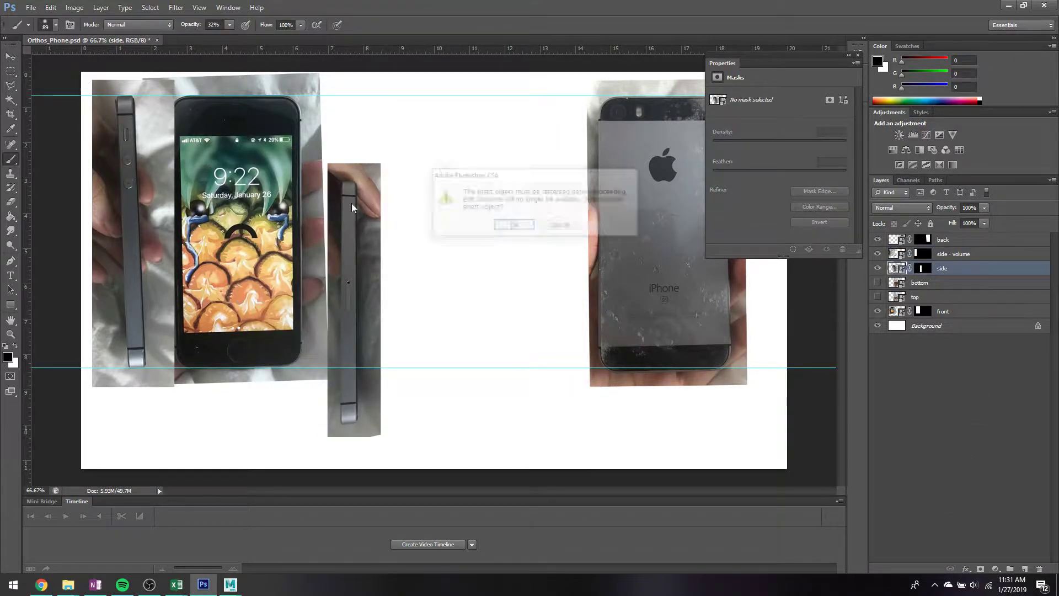
{"action": "left_click", "coordinate": [559, 227]}
{"action": "left_click", "coordinate": [524, 226]}
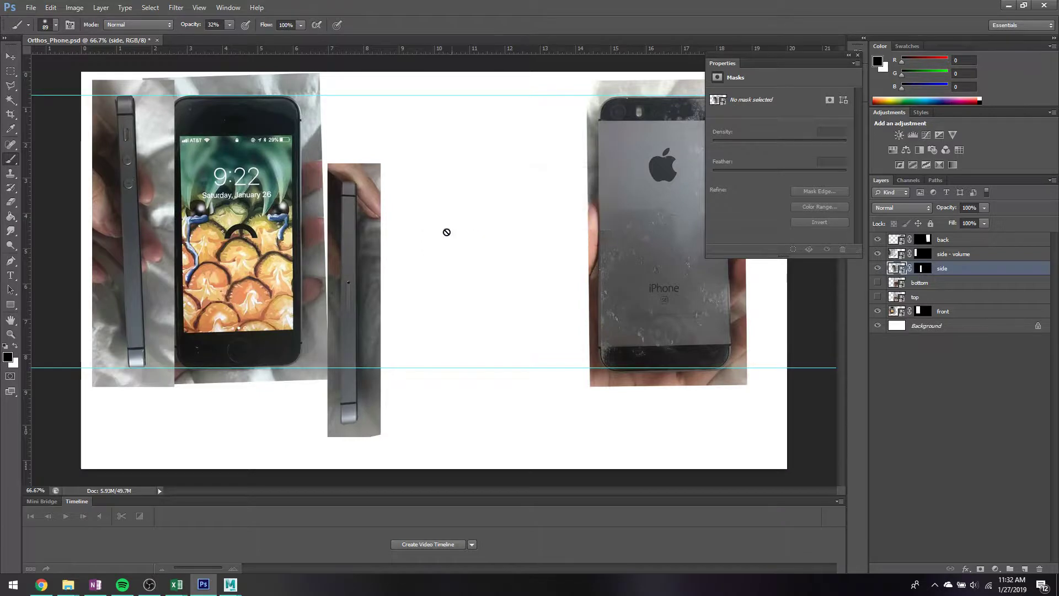
- Move the side photo beside the front view with its phone's top at the upper guide, and shift both photos rightward for spacing
{"action": "key", "text": "v"}
{"action": "mouse_move", "coordinate": [364, 260]}
{"action": "left_mouse_down"}
{"action": "mouse_move", "coordinate": [338, 175]}
{"action": "mouse_move", "coordinate": [354, 175]}
{"action": "left_mouse_up"}
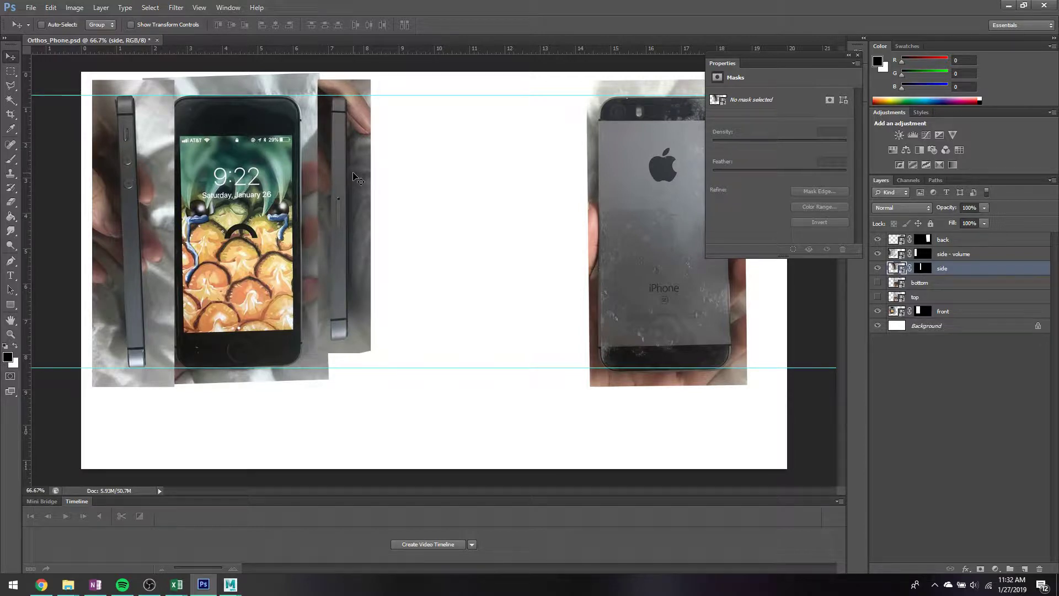
{"action": "left_click", "coordinate": [962, 314]}
{"action": "key", "text": "shift+Right"}
{"action": "key", "text": "shift+Right"}
{"action": "key", "text": "shift+Right"}
{"action": "key", "text": "shift+Right"}
{"action": "key", "text": "shift+Right"}
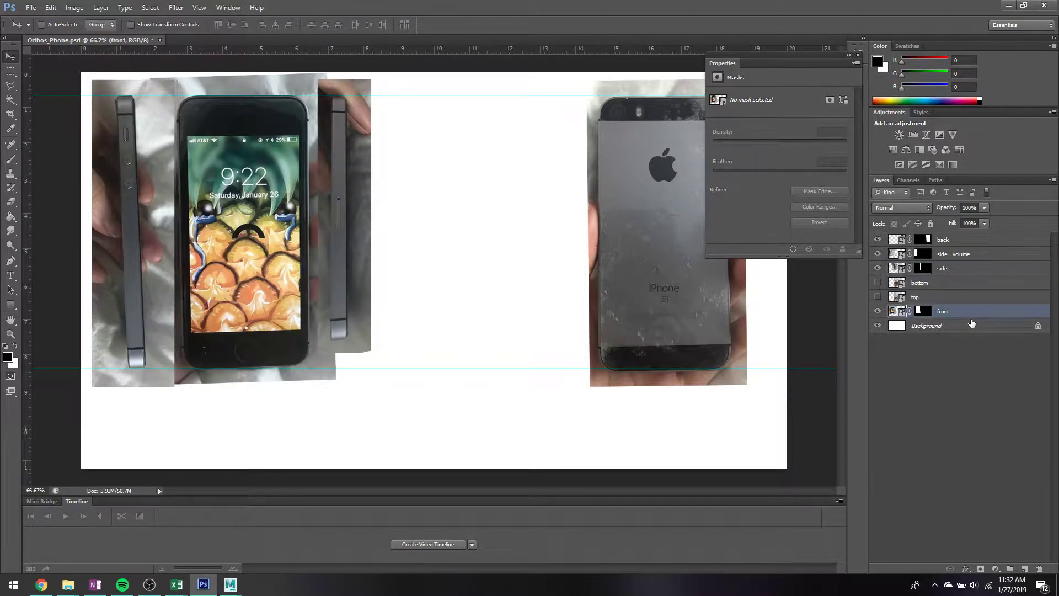
{"action": "left_click", "coordinate": [960, 269]}
{"action": "key", "text": "shift+Right"}
{"action": "key", "text": "shift+Right"}
{"action": "key", "text": "shift+Right"}
{"action": "key", "text": "shift+Right"}
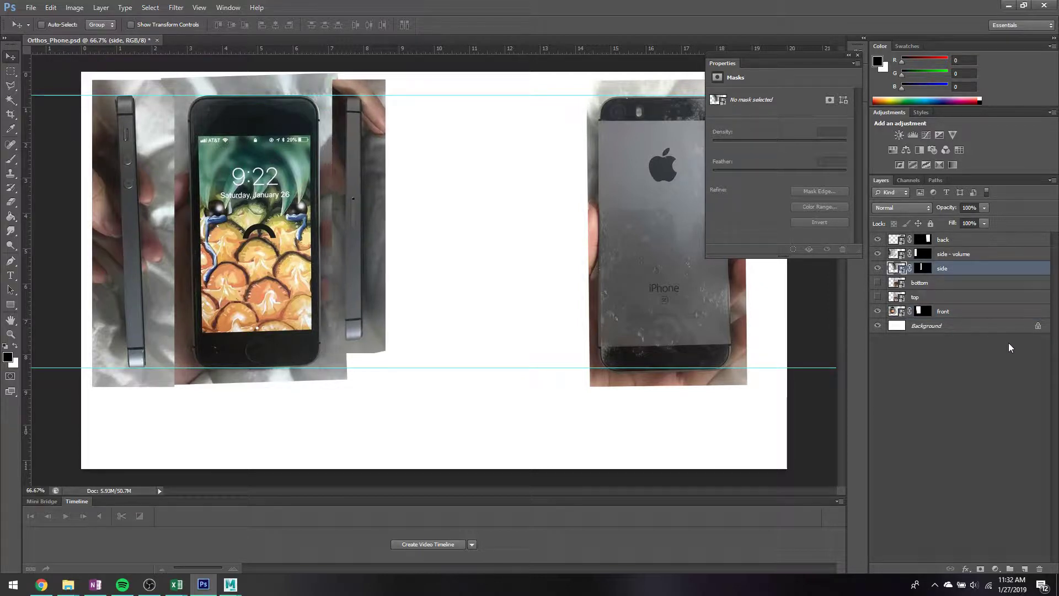
- Scale the side photo to about 112% from the upper guide so its phone spans the two horizontal guides
{"action": "key", "text": "ctrl+t"}
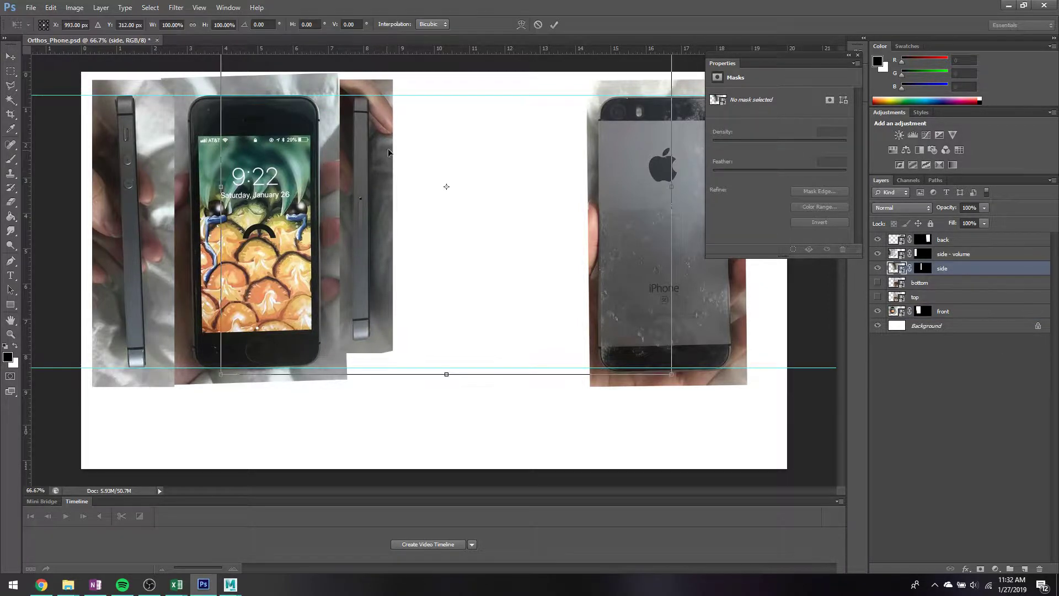
{"action": "left_click_drag", "start_coordinate": [447, 188], "coordinate": [368, 95]}
{"action": "left_click_drag", "start_coordinate": [222, 372], "coordinate": [193, 418]}
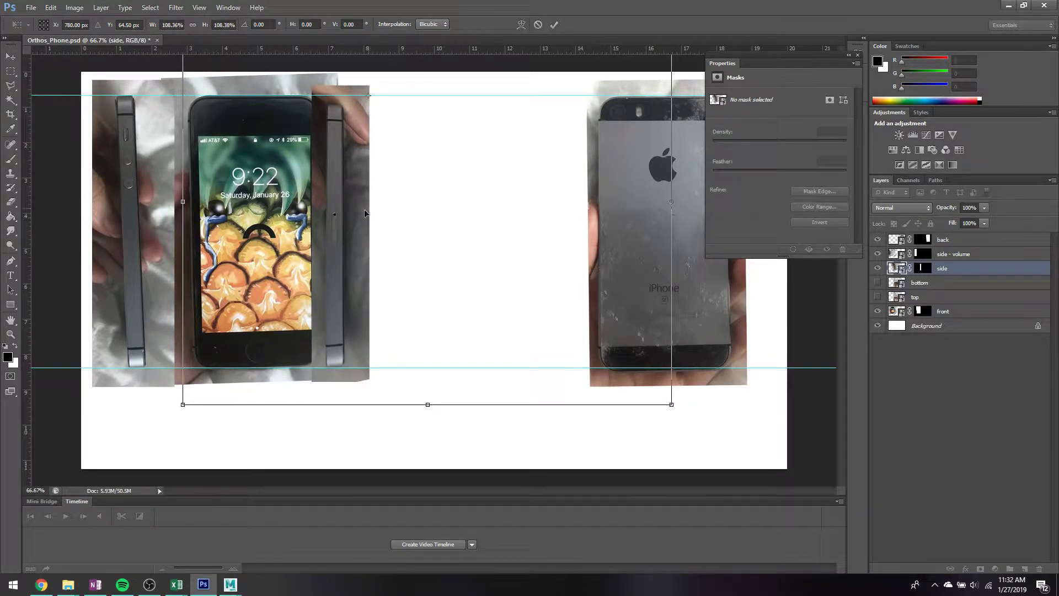
{"action": "left_click_drag", "start_coordinate": [364, 213], "coordinate": [384, 202]}
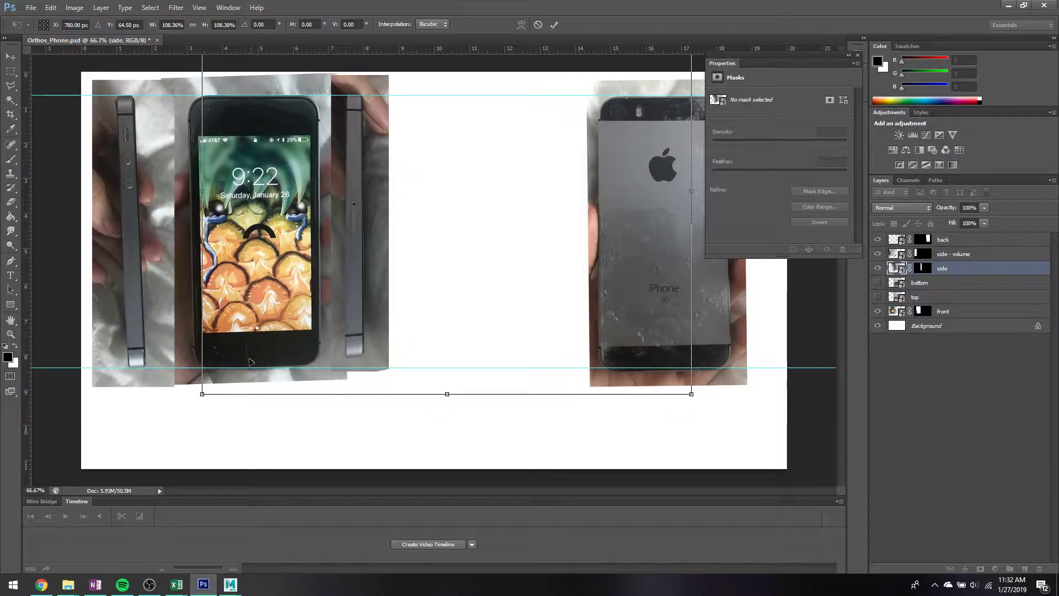
{"action": "left_click_drag", "start_coordinate": [199, 398], "coordinate": [187, 409]}
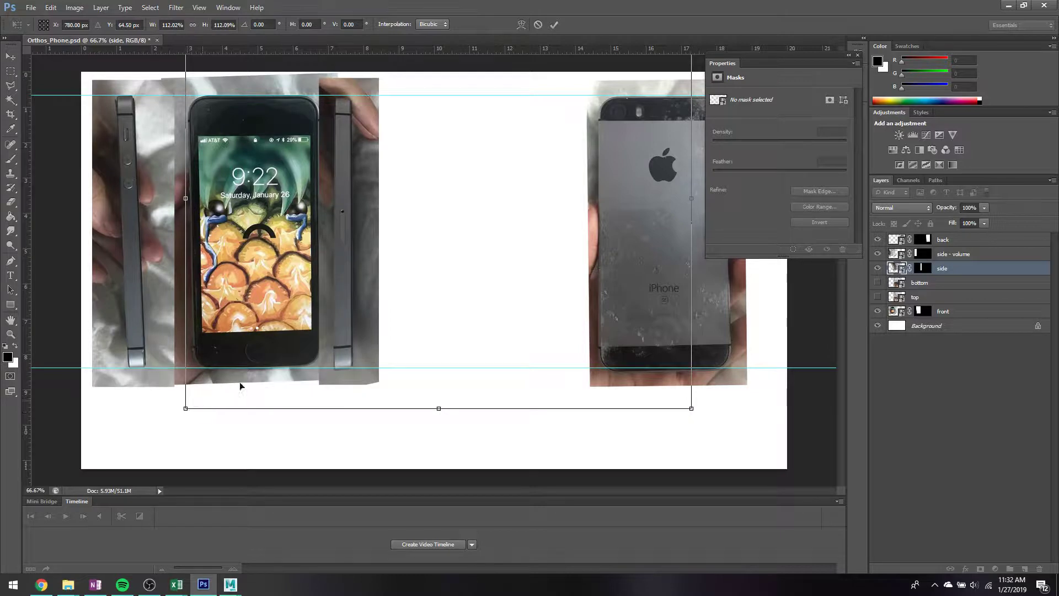
{"action": "key", "text": "Down"}
{"action": "key", "text": "Down"}
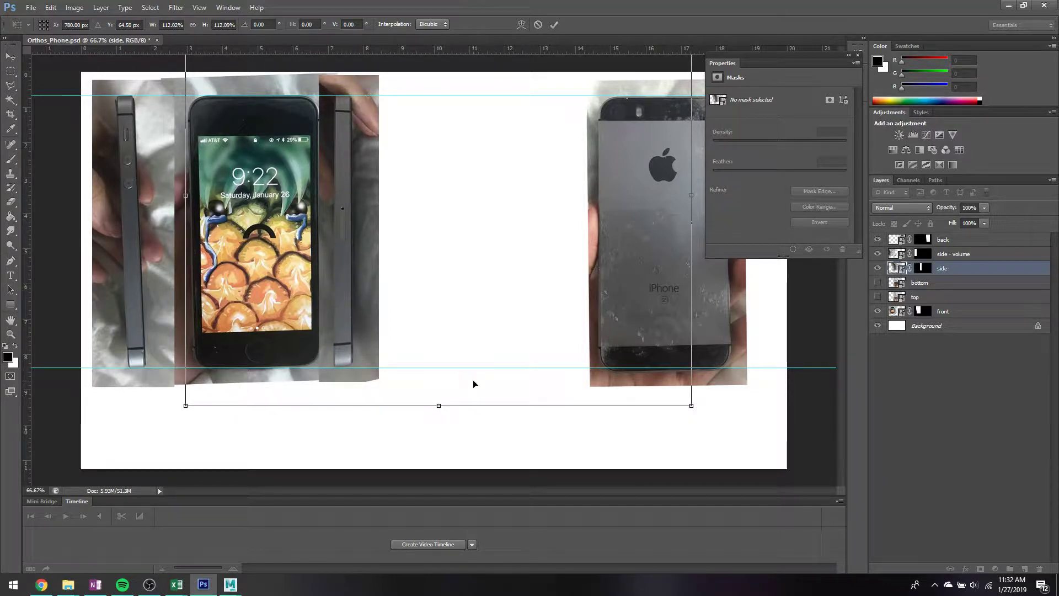
- Nudge the side photo rightward until it clears the front phone and apply the transform
{"action": "key", "text": "Right"}
{"action": "key", "text": "Right"}
{"action": "key", "text": "Right"}
{"action": "key", "text": "Right"}
{"action": "key", "text": "Right"}
{"action": "key", "text": "Right"}
{"action": "key", "text": "Right"}
{"action": "key", "text": "Right"}
{"action": "key", "text": "Right"}
{"action": "key", "text": "Right"}
{"action": "key", "text": "Right"}
{"action": "key", "text": "Right"}
{"action": "key", "text": "Right"}
{"action": "key", "text": "Right"}
{"action": "key", "text": "Right"}
{"action": "key", "text": "Right"}
{"action": "key", "text": "Right"}
{"action": "key", "text": "Right"}
{"action": "key", "text": "Right"}
{"action": "key", "text": "Right"}
{"action": "key", "text": "shift+Right"}
{"action": "key", "text": "shift+Right"}
{"action": "key", "text": "shift+Right"}
{"action": "key", "text": "shift+Right"}
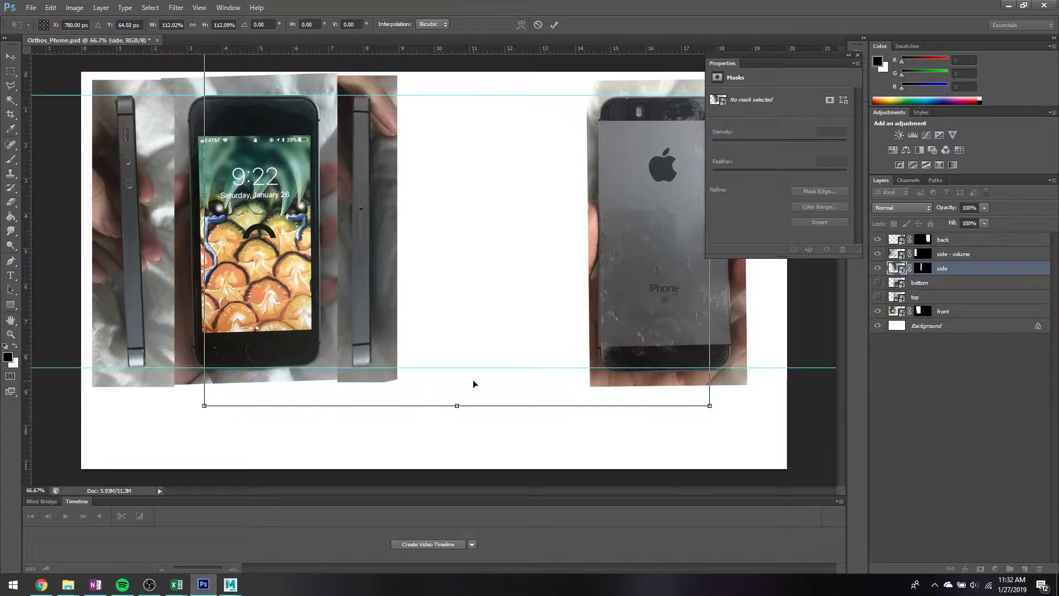
{"action": "key", "text": "Return"}
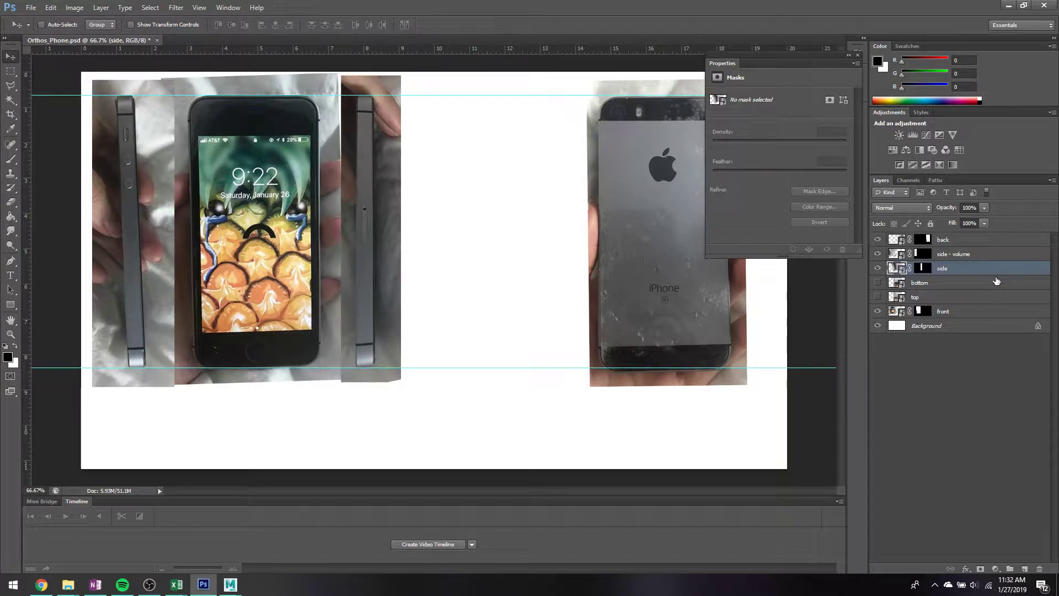
- Move the back photo across the canvas so it sits directly to the right of the side view
{"action": "left_click", "coordinate": [943, 238]}
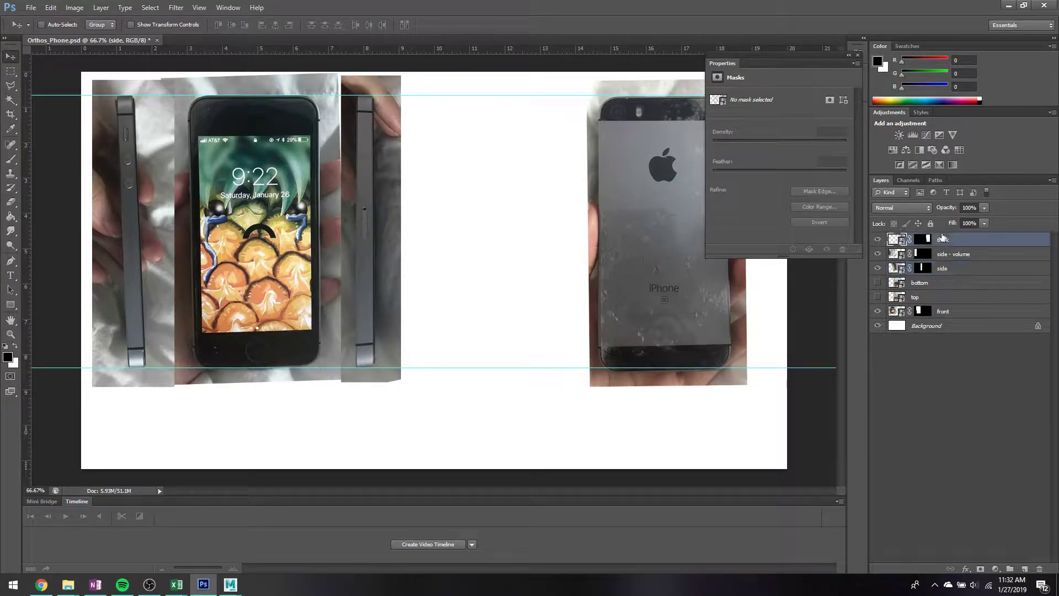
{"action": "left_click_drag", "start_coordinate": [685, 256], "coordinate": [486, 259]}
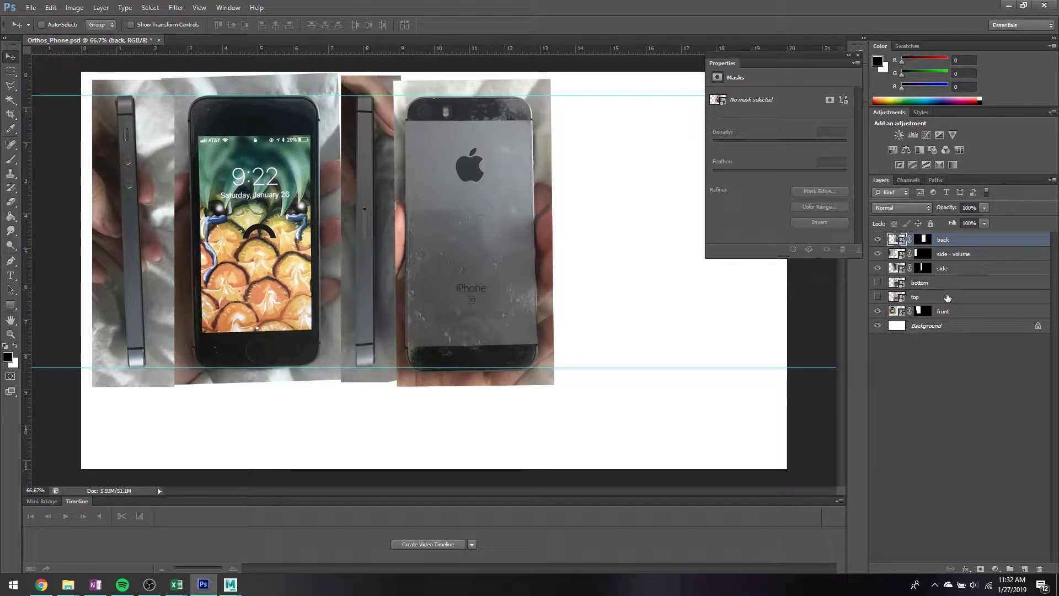
- Show the bottom photo and add a vertical guide at the left edge of the front phone
{"action": "left_click", "coordinate": [878, 282]}
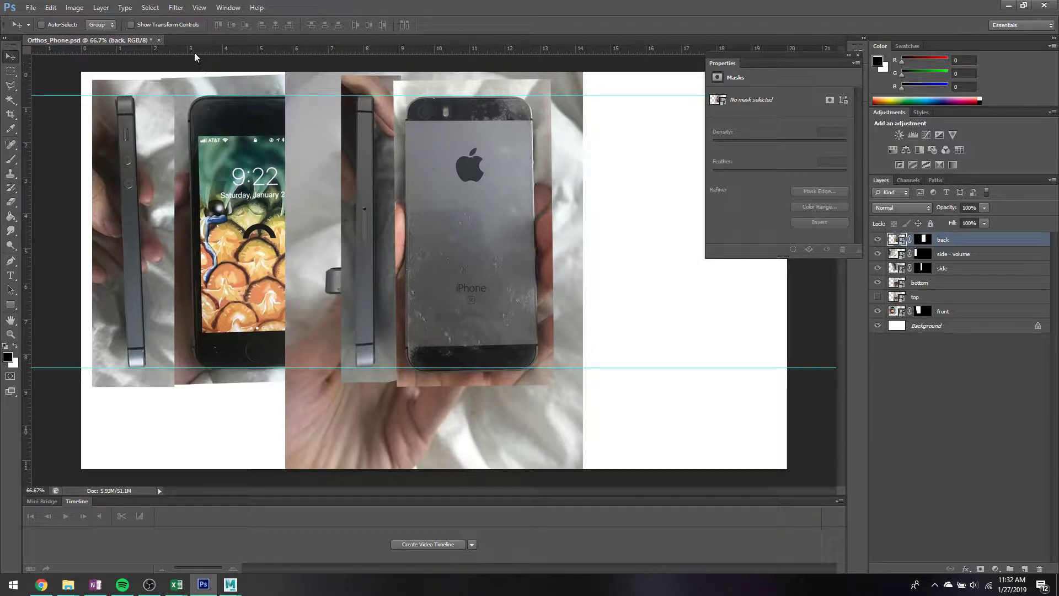
{"action": "mouse_move", "coordinate": [188, 43]}
{"action": "left_mouse_down"}
{"action": "mouse_move", "coordinate": [206, 61]}
{"action": "mouse_move", "coordinate": [198, 42]}
{"action": "left_mouse_up"}
{"action": "left_click_drag", "start_coordinate": [27, 132], "coordinate": [188, 122]}
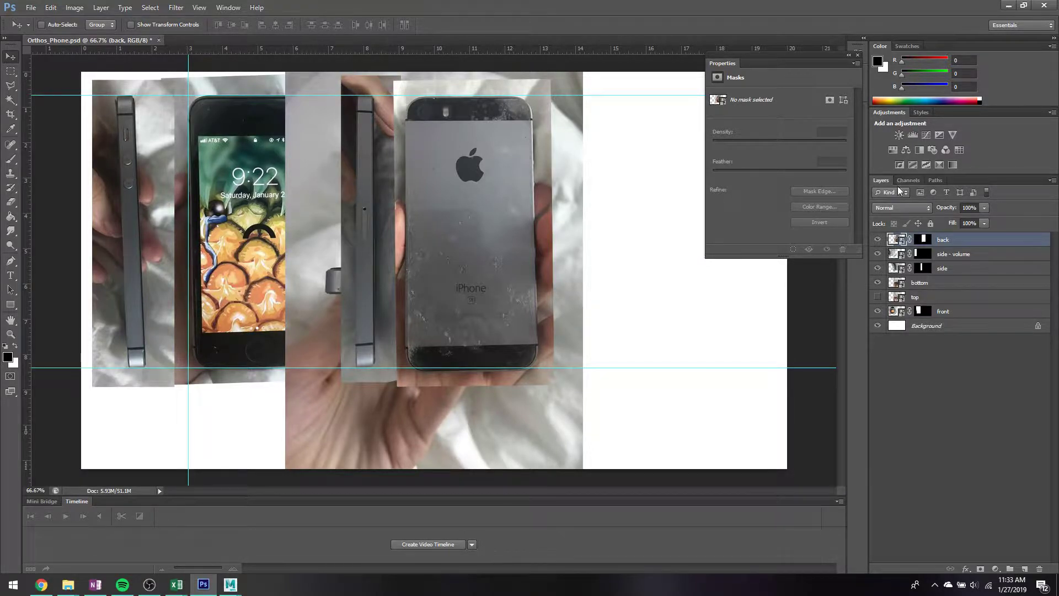
- Bring the bottom layer above all other layers and make a rectangular selection around its phone
{"action": "left_click", "coordinate": [938, 284]}
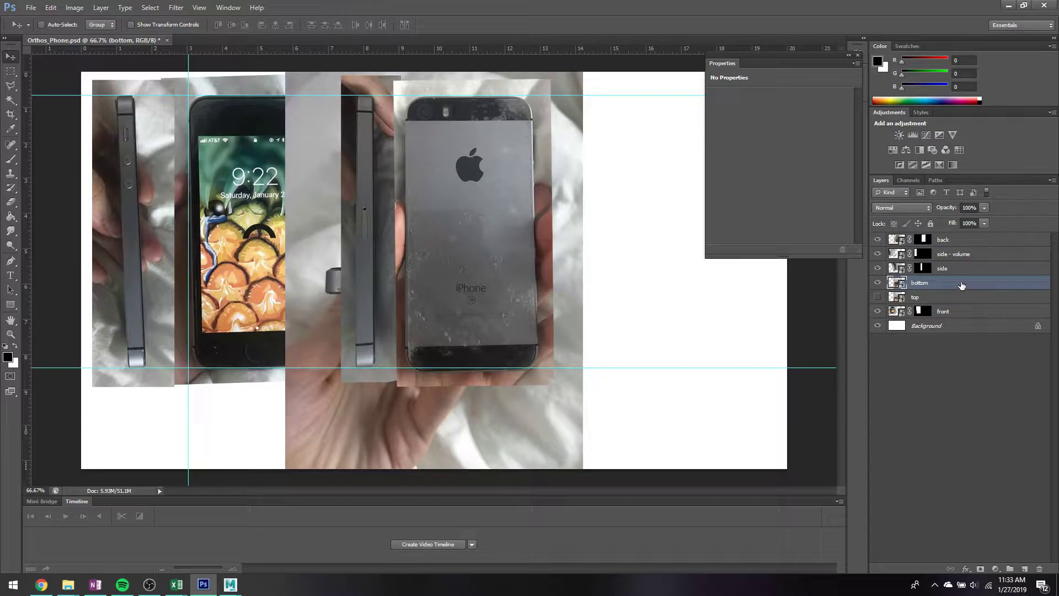
{"action": "left_click_drag", "start_coordinate": [962, 284], "coordinate": [960, 238]}
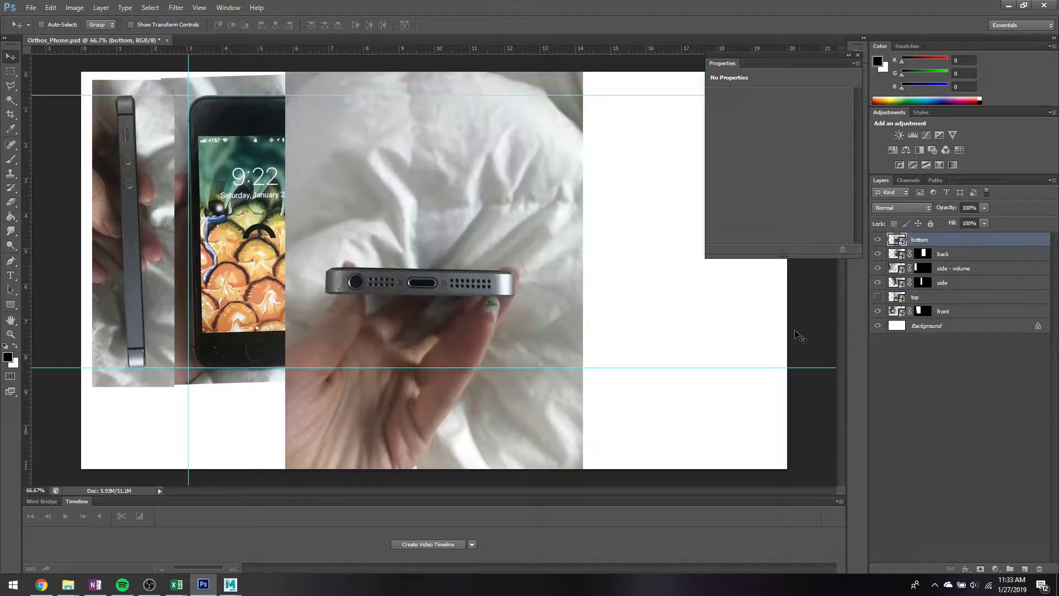
{"action": "key", "text": "m"}
{"action": "left_click_drag", "start_coordinate": [315, 253], "coordinate": [524, 331]}
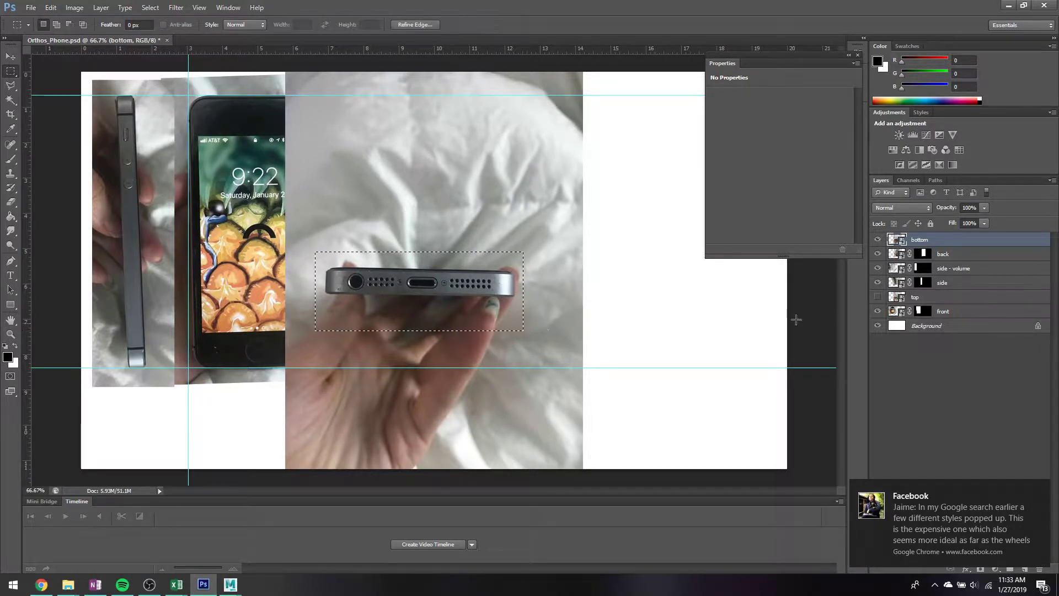
- Mask the bottom layer to the selection and move it below the front view, with the phone's left edge at the vertical guide
{"action": "left_click", "coordinate": [1042, 488]}
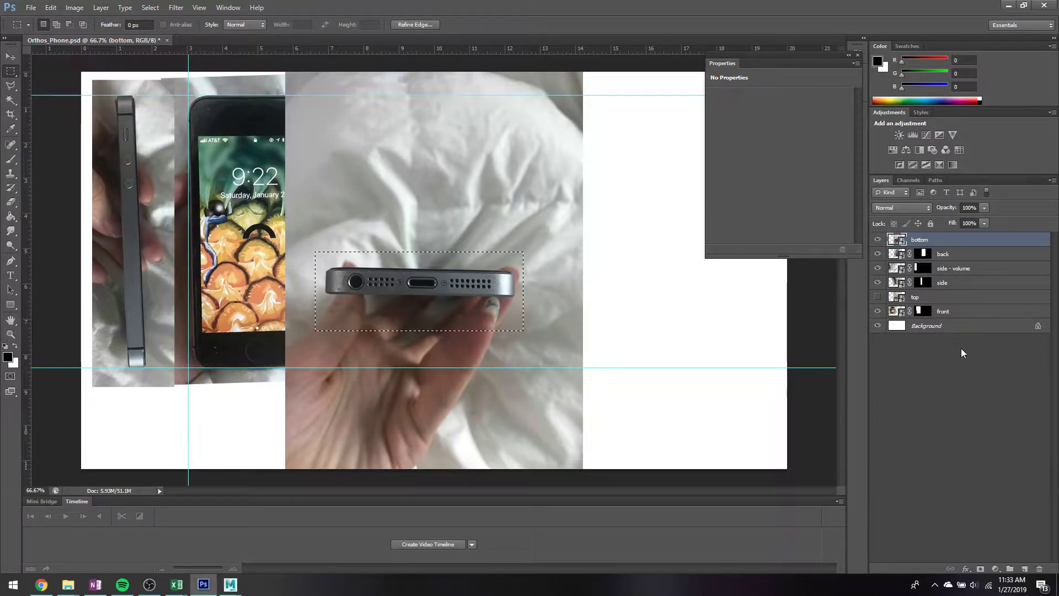
{"action": "left_click", "coordinate": [981, 569]}
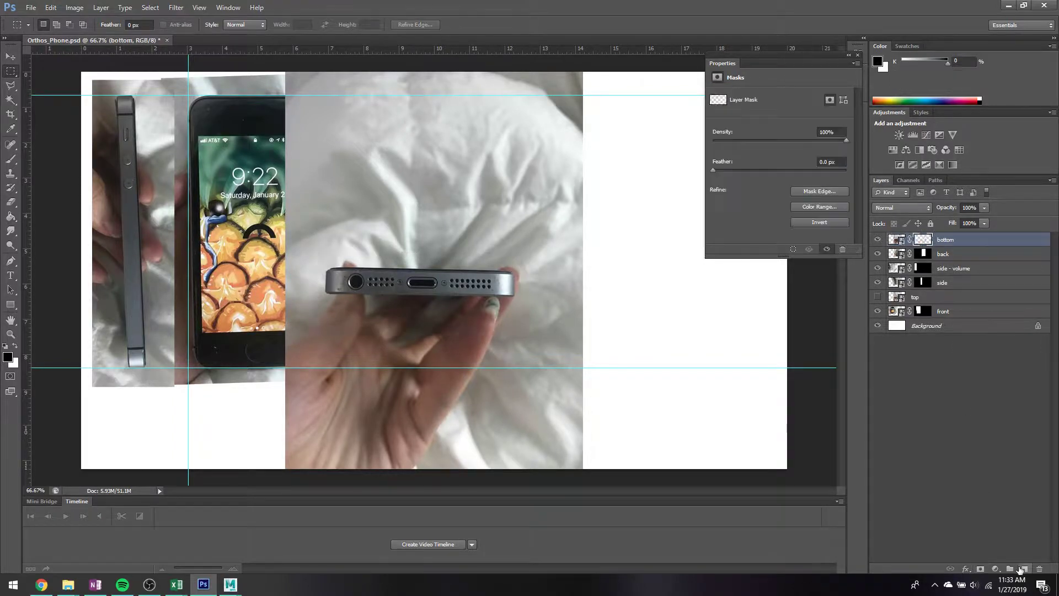
{"action": "left_click", "coordinate": [896, 240]}
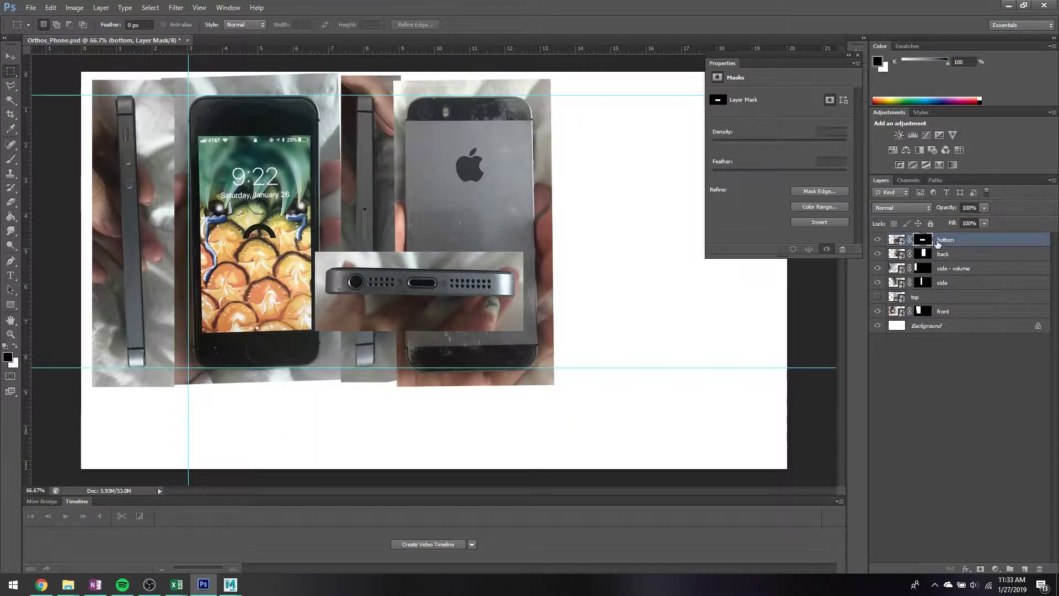
{"action": "key", "text": "v"}
{"action": "left_click_drag", "start_coordinate": [457, 282], "coordinate": [319, 399]}
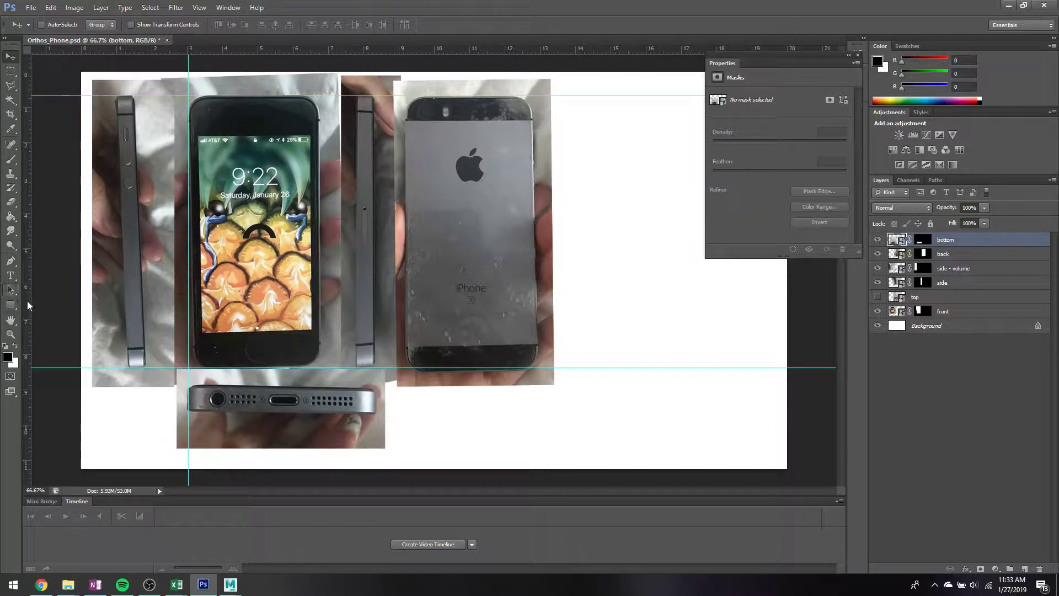
- Add a vertical guide at the front phone's right edge and scale the bottom photo to about 69% so its phone fits between the guides
{"action": "left_click_drag", "start_coordinate": [26, 305], "coordinate": [319, 320]}
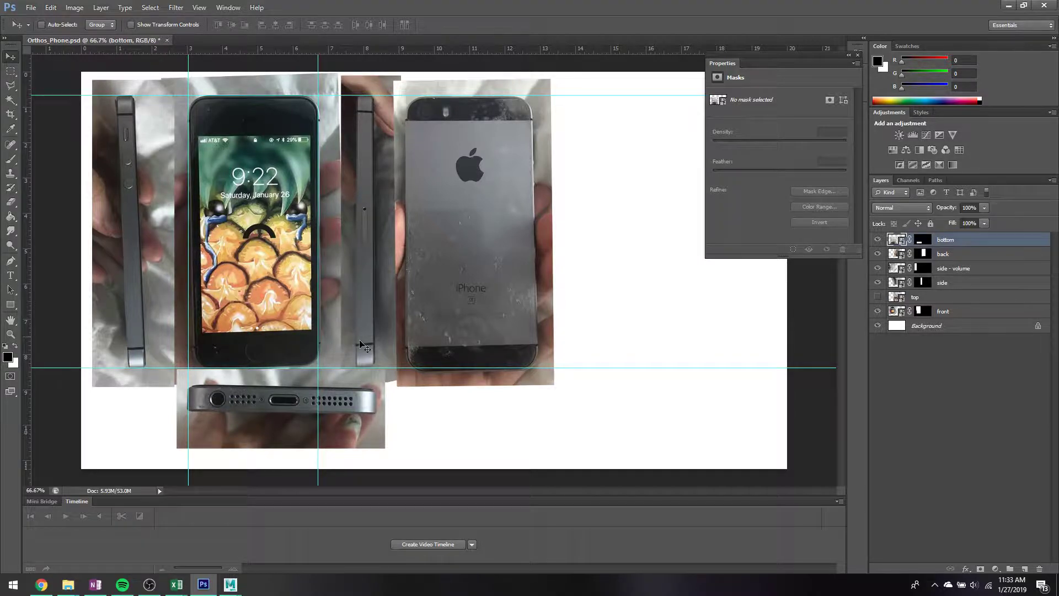
{"action": "key", "text": "ctrl+t"}
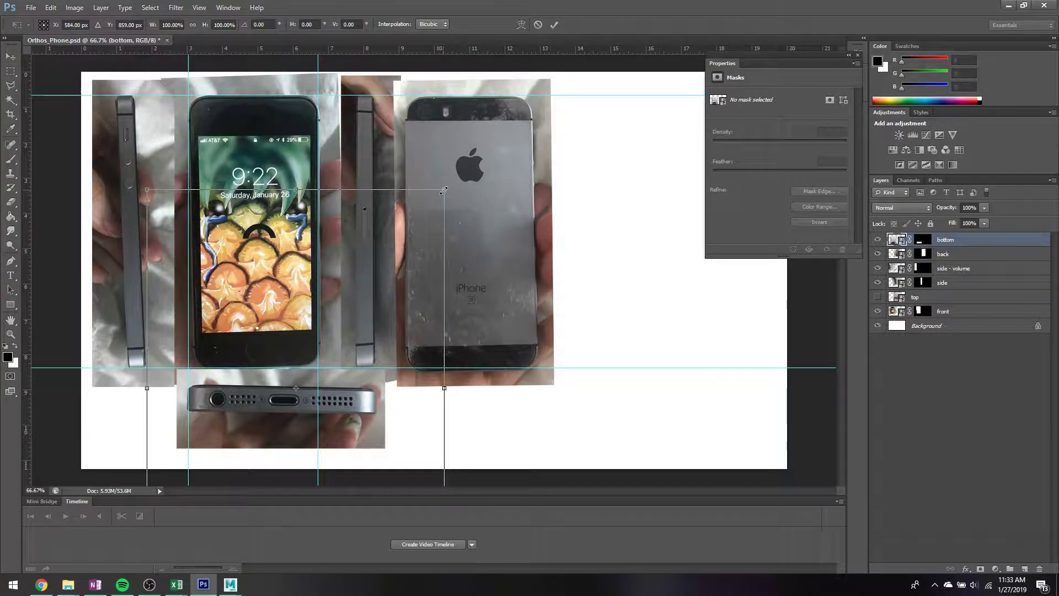
{"action": "left_click_drag", "start_coordinate": [444, 190], "coordinate": [402, 245], "text": "alt+shift"}
{"action": "mouse_move", "coordinate": [311, 393]}
{"action": "left_mouse_down"}
{"action": "mouse_move", "coordinate": [276, 392]}
{"action": "mouse_move", "coordinate": [319, 400]}
{"action": "left_mouse_up"}
{"action": "left_click_drag", "start_coordinate": [155, 244], "coordinate": [169, 250], "text": "alt+shift"}
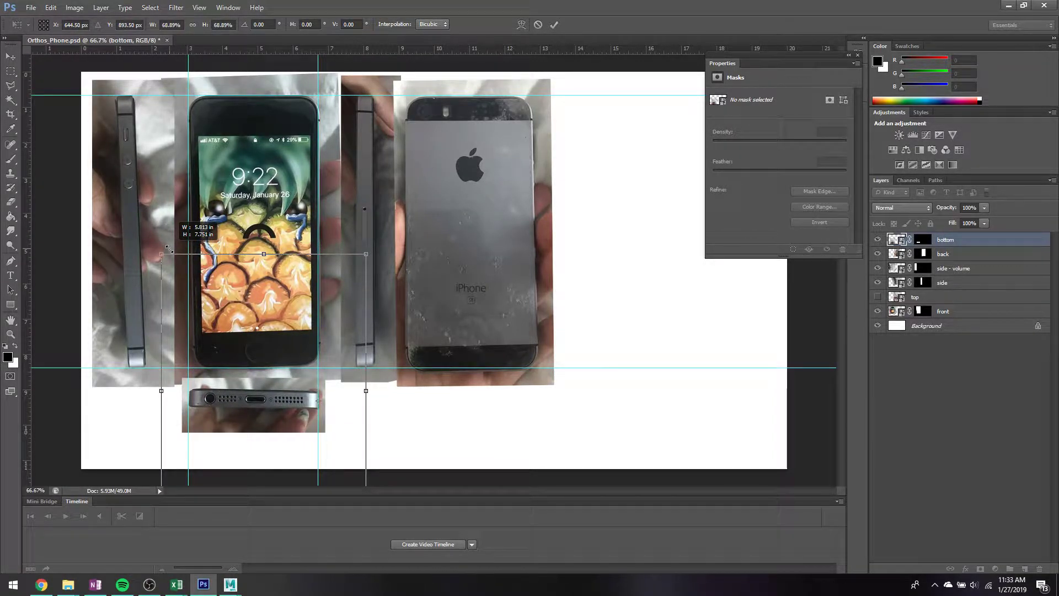
- Rotate the bottom photo about 1.12° counterclockwise to level its phone and apply the transform
{"action": "left_click_drag", "start_coordinate": [395, 239], "coordinate": [390, 241]}
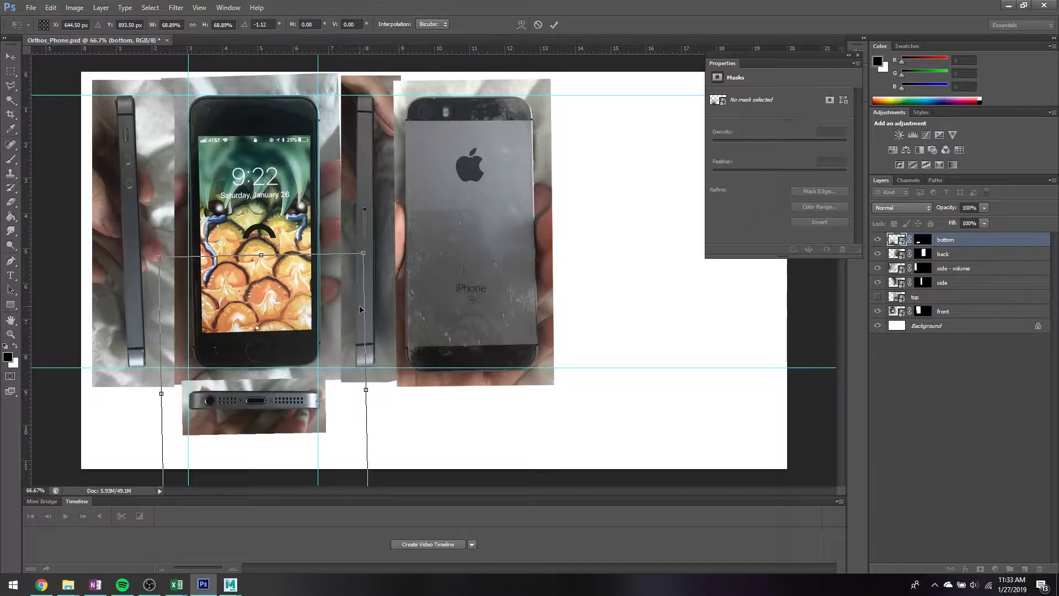
{"action": "key", "text": "Return"}
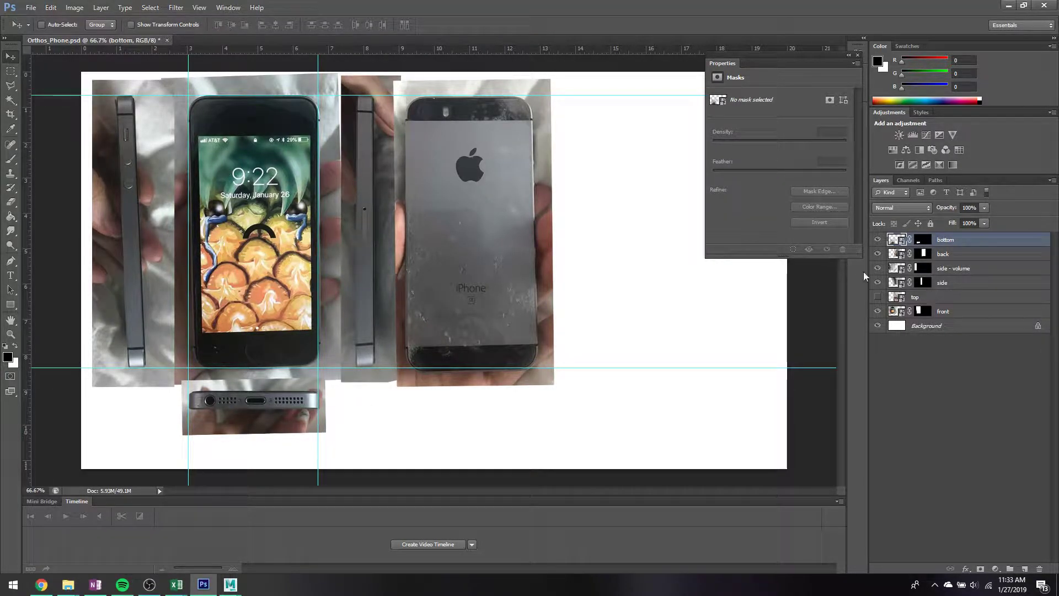
- Show the top layer, move its photo to the empty canvas area beside the back view and rotate it about 21.17° counterclockwise
{"action": "left_click", "coordinate": [878, 297]}
{"action": "left_click", "coordinate": [917, 299]}
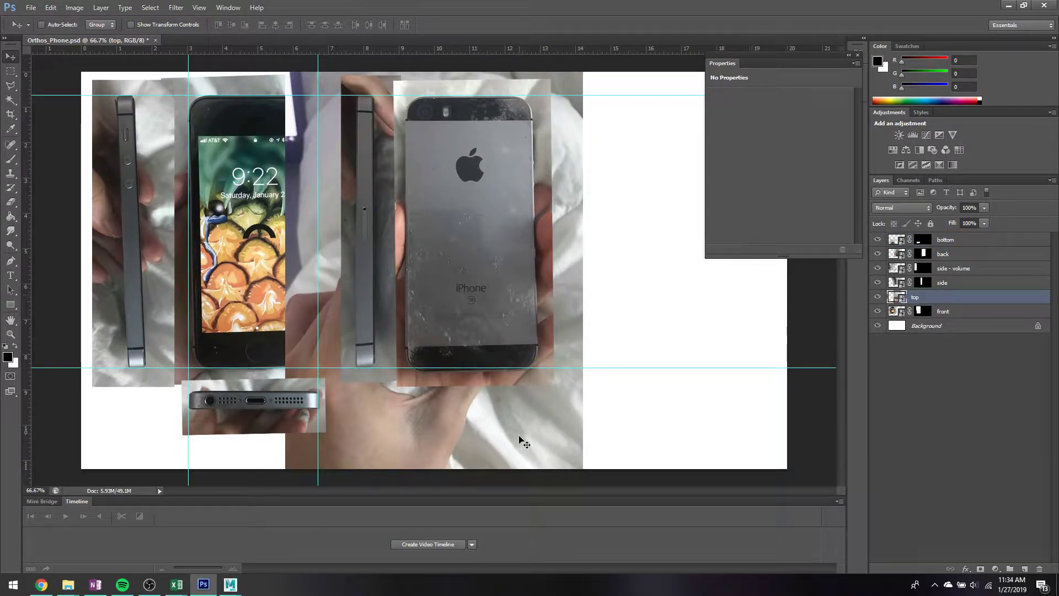
{"action": "left_click_drag", "start_coordinate": [518, 433], "coordinate": [755, 435]}
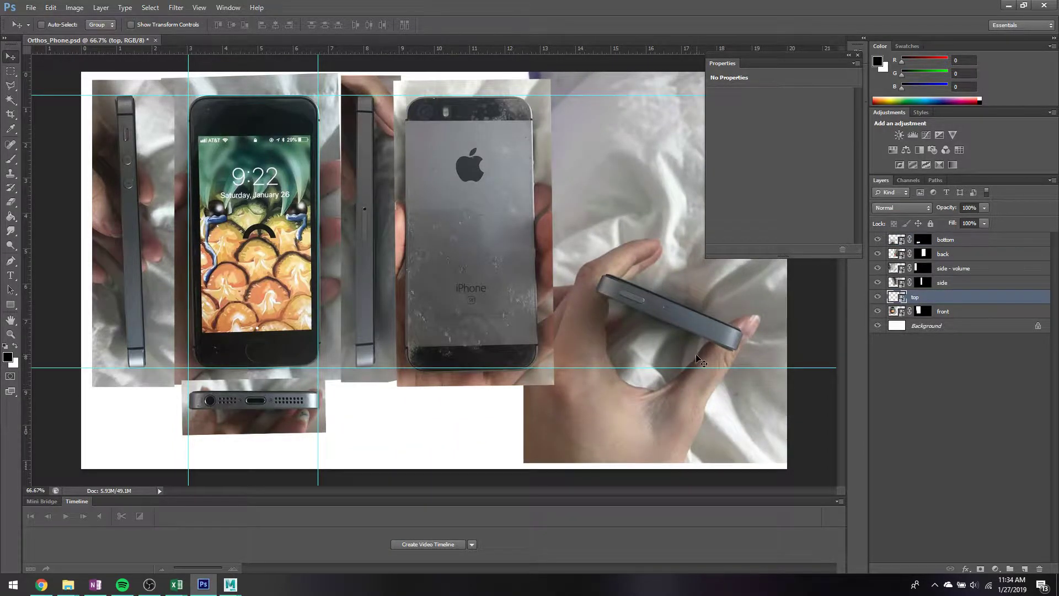
{"action": "key", "text": "ctrl+t"}
{"action": "left_click_drag", "start_coordinate": [598, 437], "coordinate": [601, 524]}
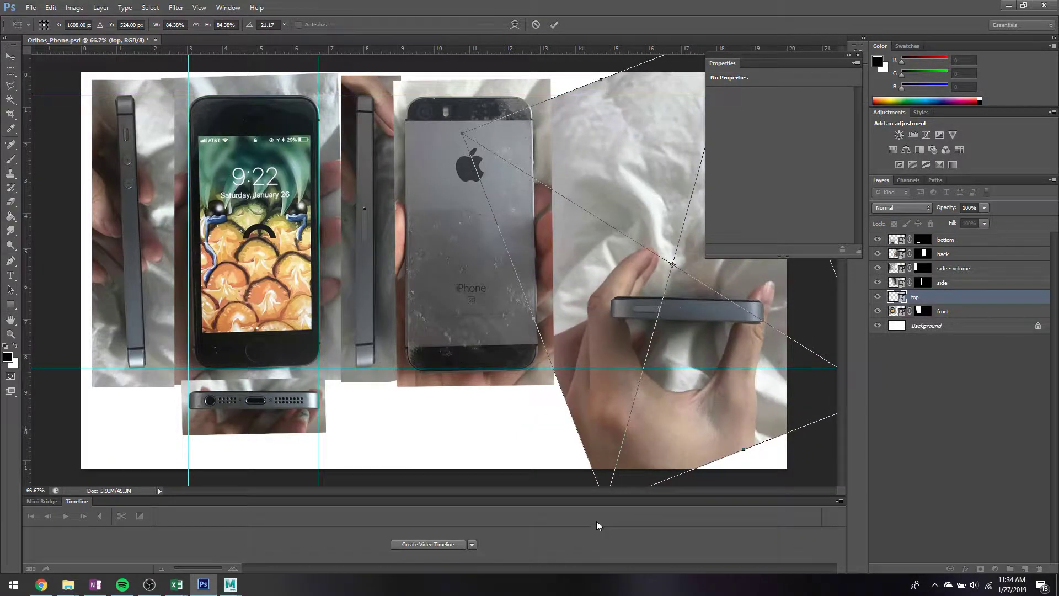
{"action": "key", "text": "Return"}
- Mask the top layer to a rectangular selection around its phone
{"action": "key", "text": "m"}
{"action": "left_click_drag", "start_coordinate": [584, 278], "coordinate": [778, 350]}
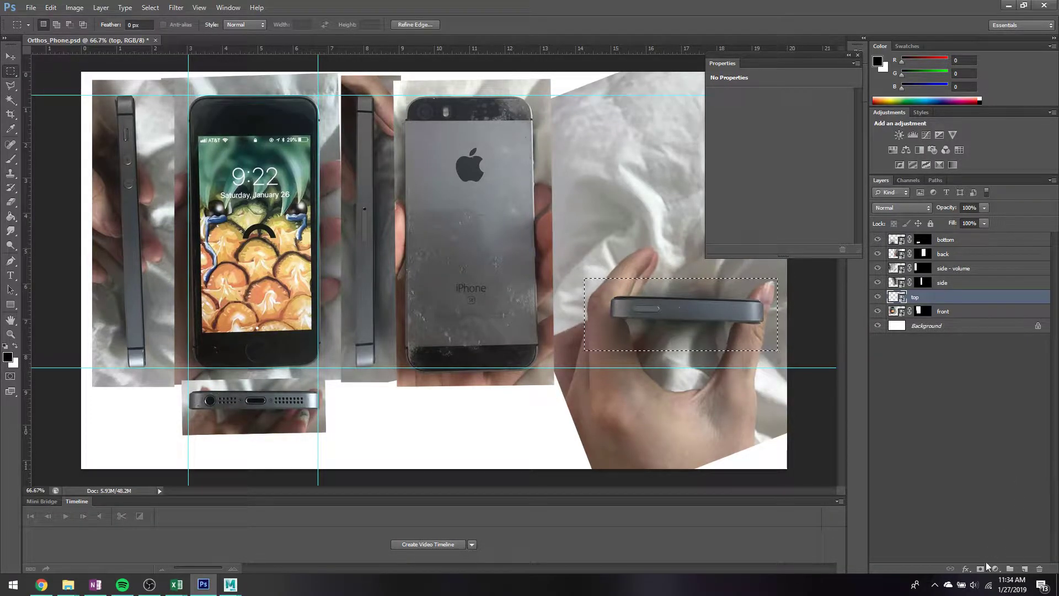
{"action": "left_click", "coordinate": [981, 568]}
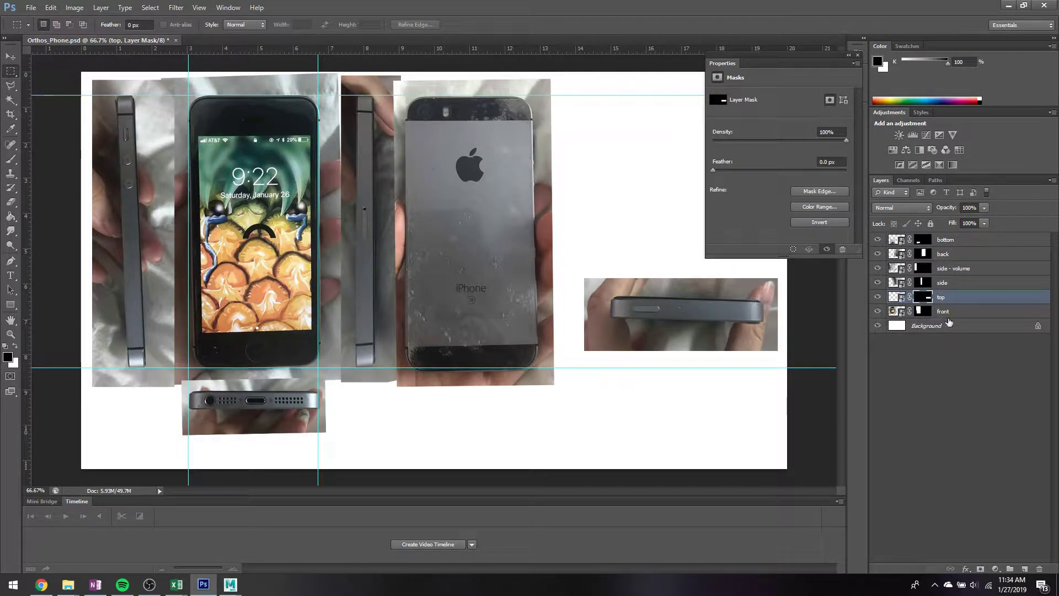
- Select all six photo layers from front to bottom and move them down together to make room above the front view
{"action": "left_click", "coordinate": [945, 311]}
{"action": "left_click", "coordinate": [946, 239], "text": "shift"}
{"action": "key", "text": "v"}
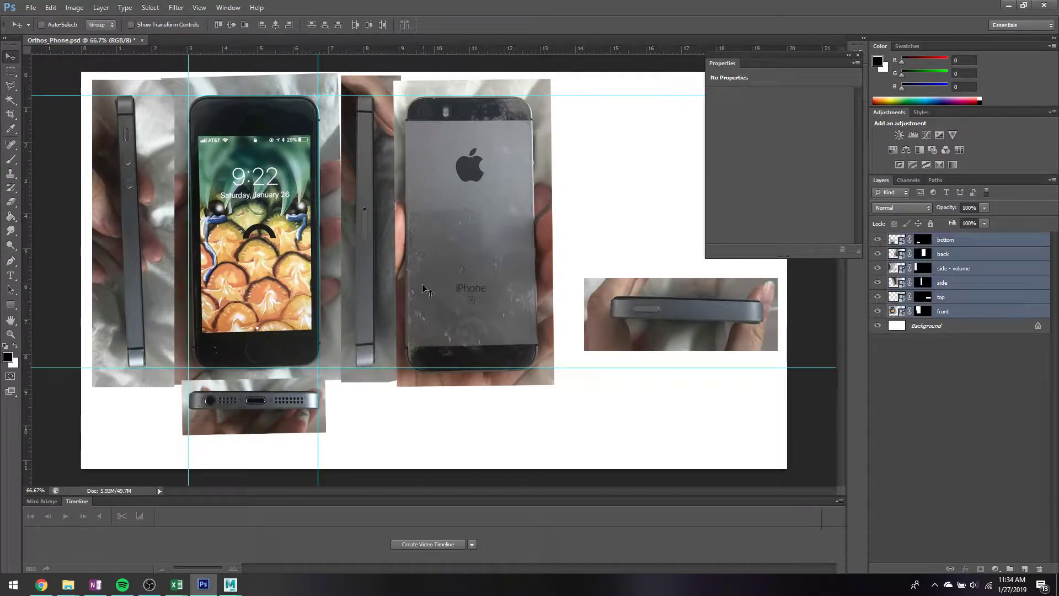
{"action": "left_click_drag", "start_coordinate": [424, 287], "coordinate": [419, 333]}
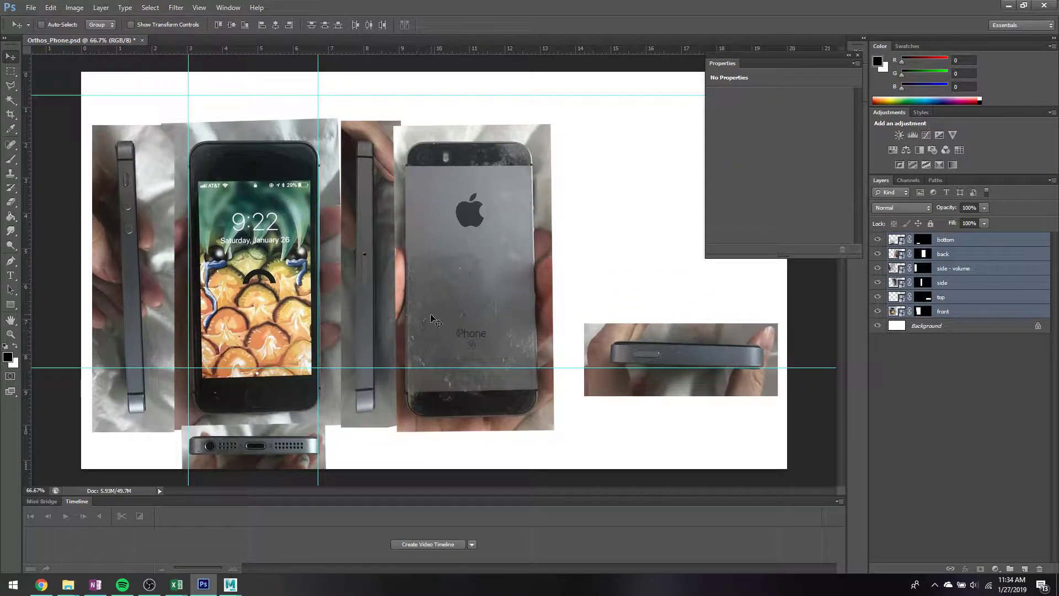
- Move only the top photo into the space directly above the front view
{"action": "left_click", "coordinate": [948, 244]}
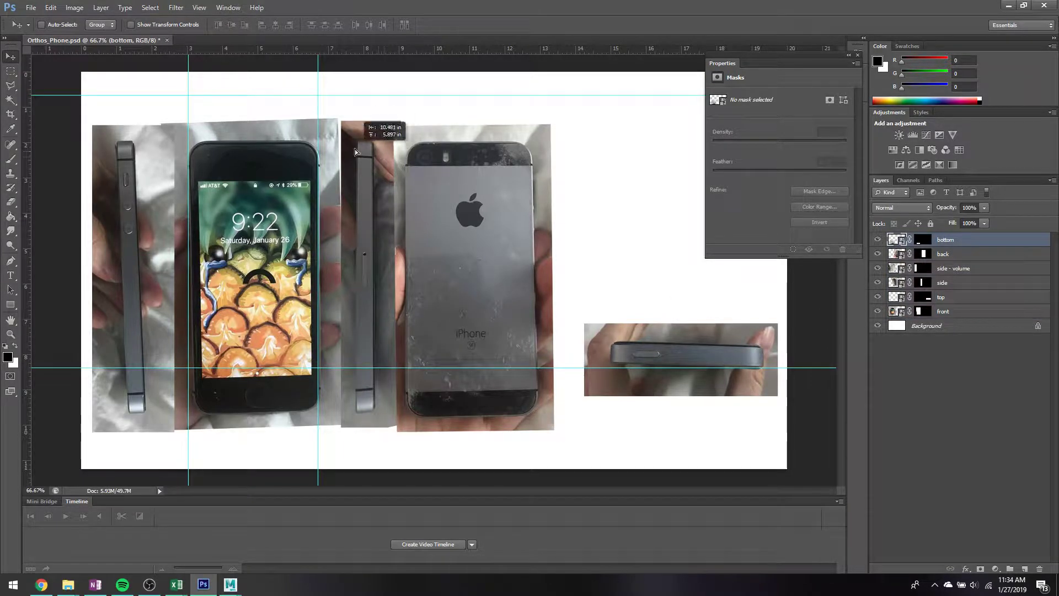
{"action": "left_click", "coordinate": [959, 301]}
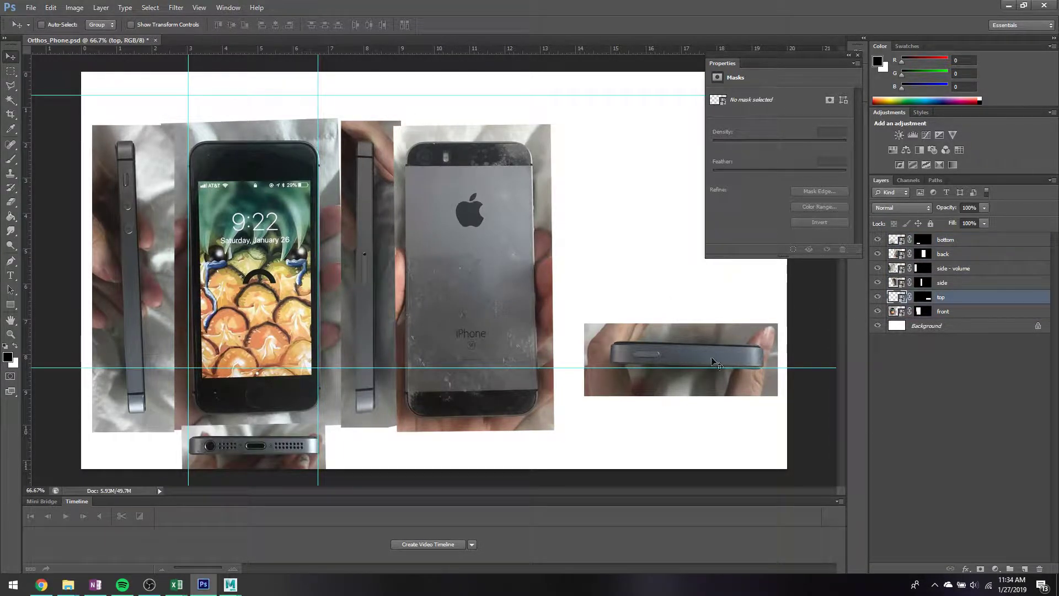
{"action": "left_click_drag", "start_coordinate": [710, 353], "coordinate": [278, 103]}
- Scale the top photo to about 85%, rotate it about 0.76° counterclockwise and nudge it down slightly
{"action": "key", "text": "ctrl+t"}
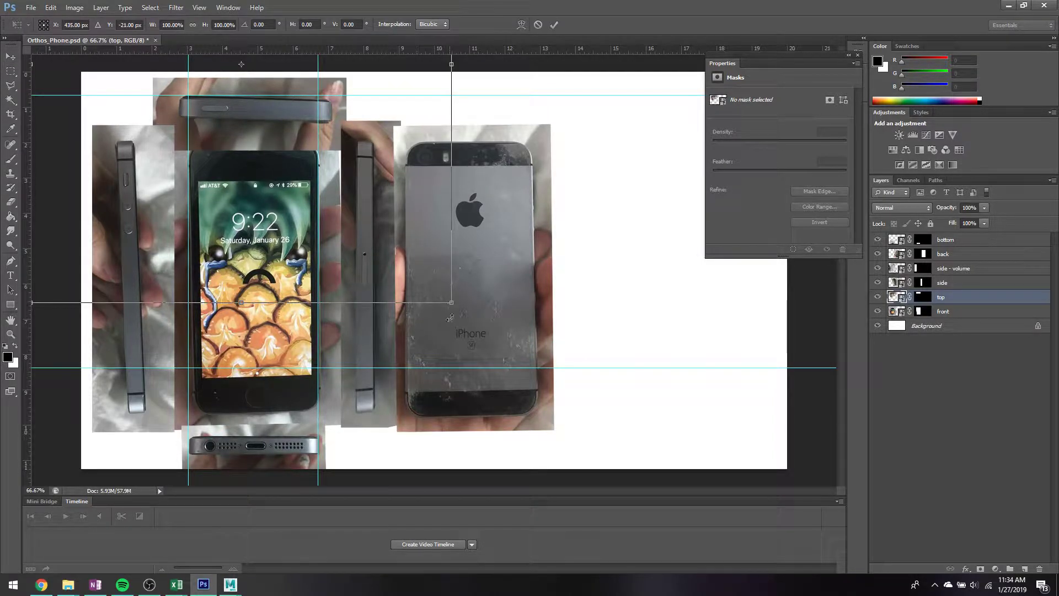
{"action": "left_click_drag", "start_coordinate": [451, 303], "coordinate": [429, 281]}
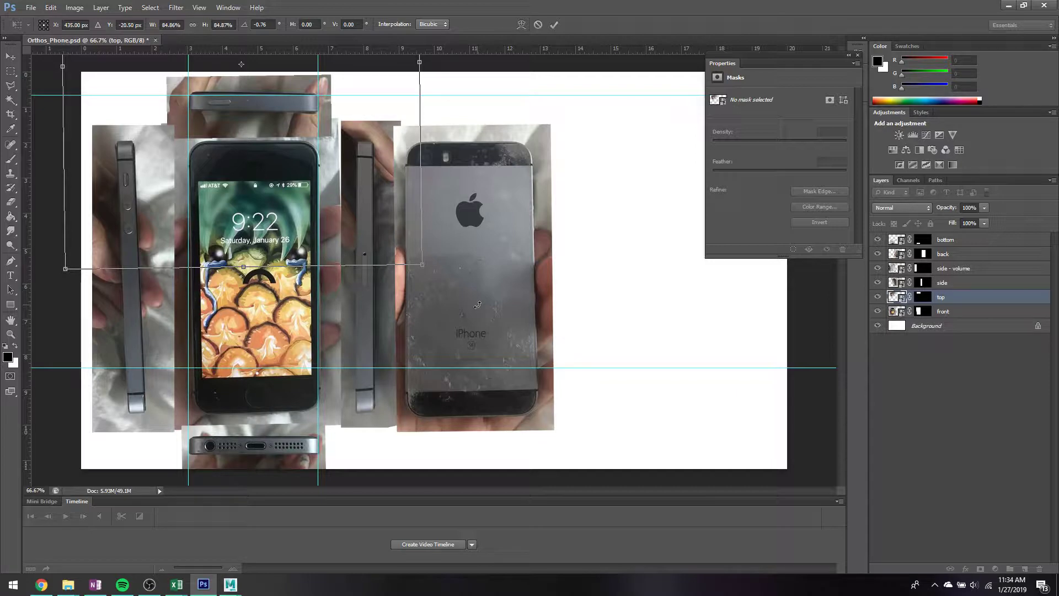
{"action": "key", "text": "Return"}
{"action": "key", "text": "Down"}
{"action": "key", "text": "Down"}
{"action": "key", "text": "Down"}
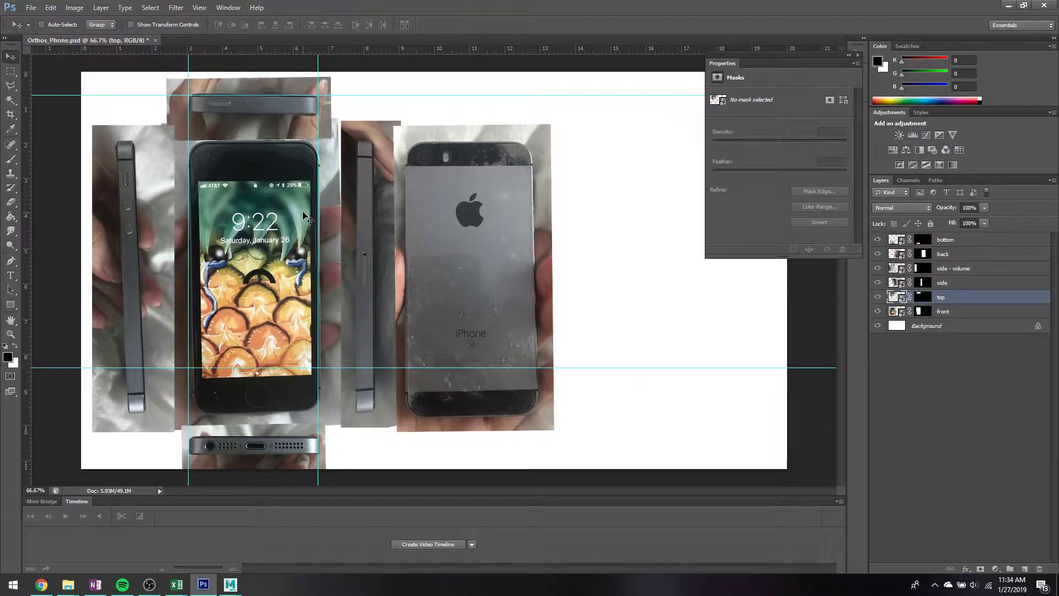
- Fine-tune the top photo's transform and nudge it left so its phone fits between the vertical guides
{"action": "key", "text": "ctrl+t"}
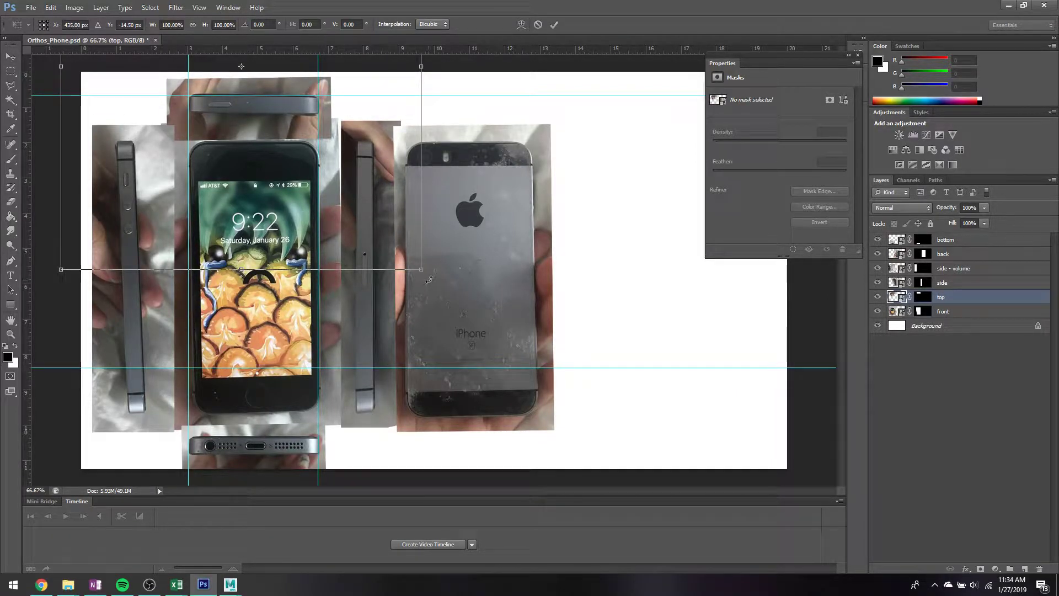
{"action": "key", "text": "Up"}
{"action": "key", "text": "Return"}
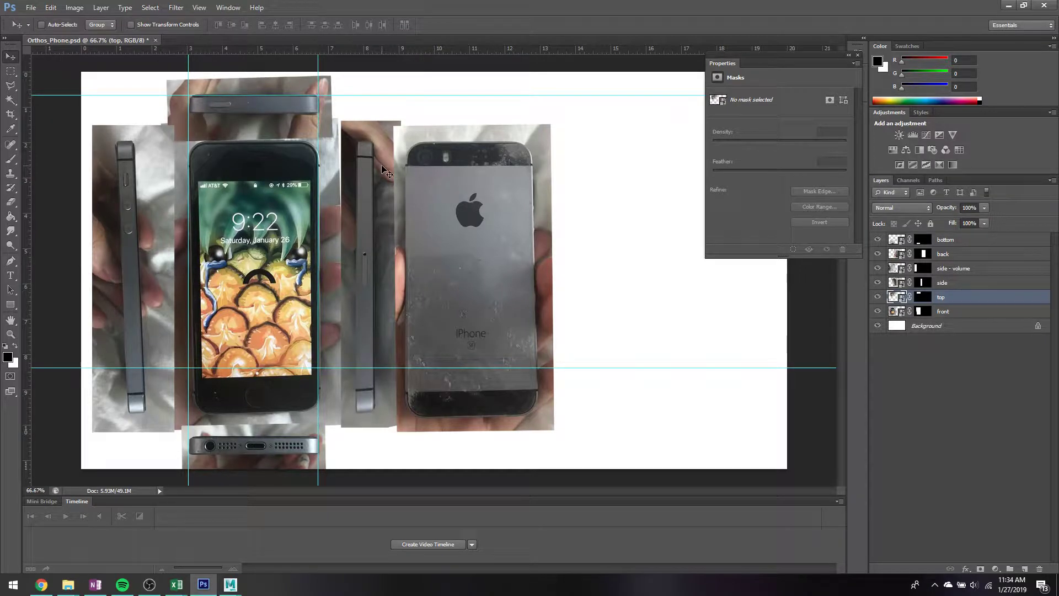
{"action": "key", "text": "Left"}
{"action": "key", "text": "Left"}
{"action": "key", "text": "Left"}
{"action": "key", "text": "Left"}
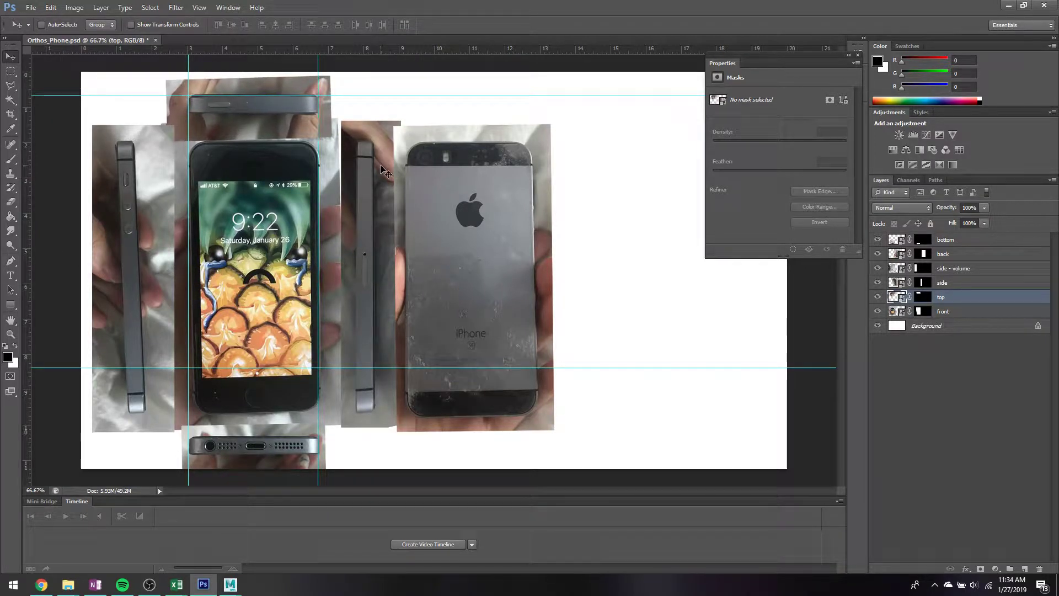
- Hide the guides, crop the canvas to a selection about 13.28 by 11.18 in around all the views, and deselect
{"action": "key", "text": "ctrl+semicolon"}
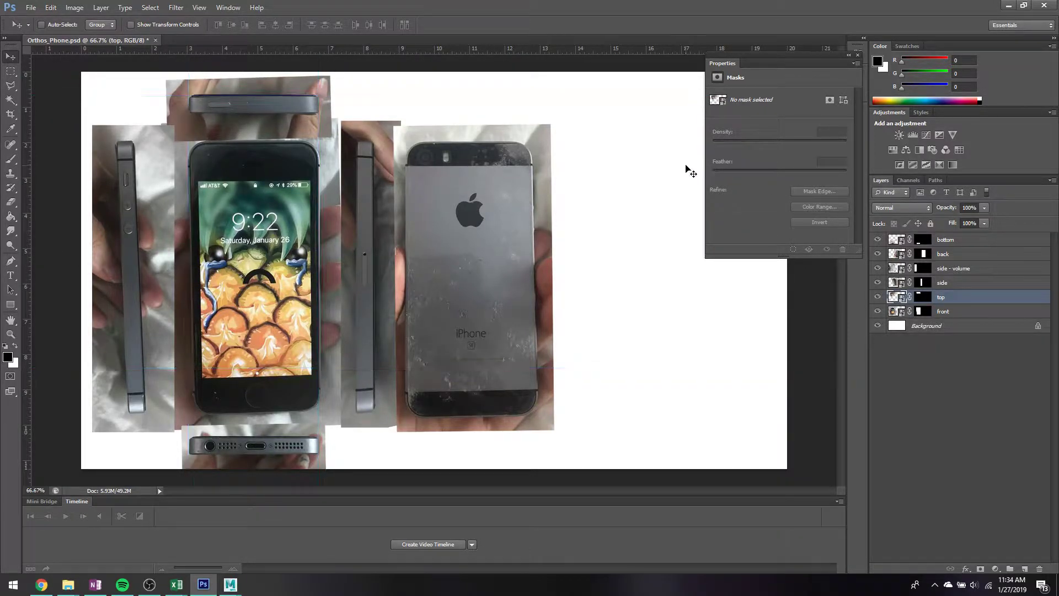
{"action": "key", "text": "m"}
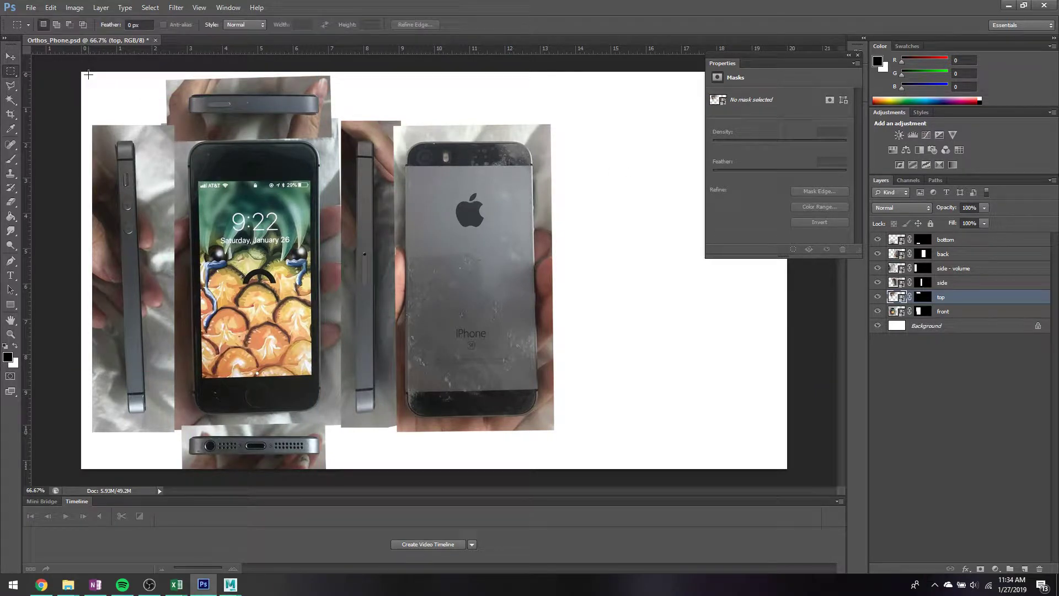
{"action": "left_click_drag", "start_coordinate": [88, 73], "coordinate": [556, 533]}
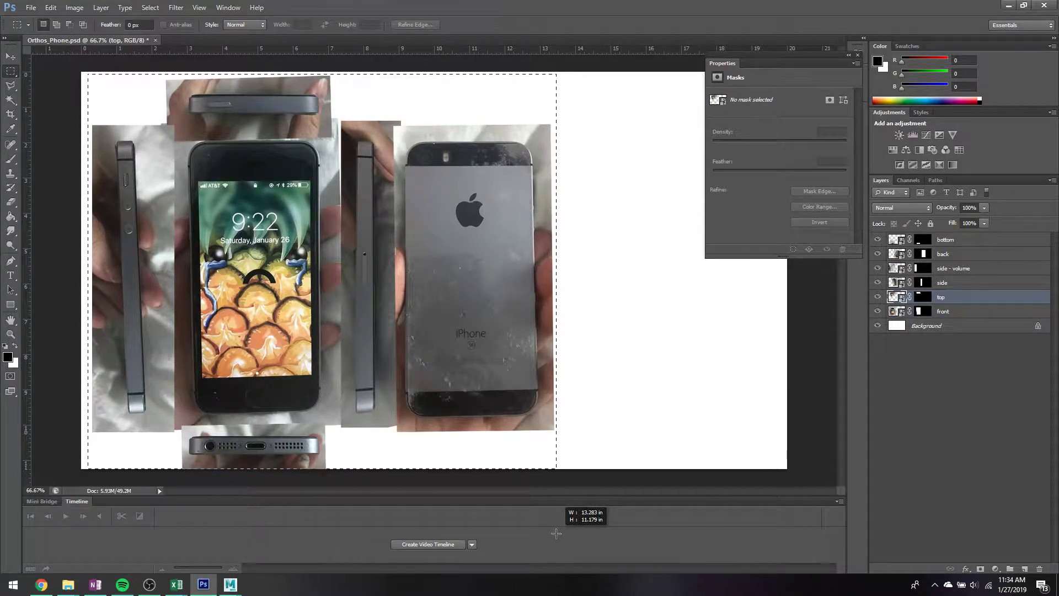
{"action": "left_click", "coordinate": [74, 7]}
{"action": "left_click", "coordinate": [105, 119]}
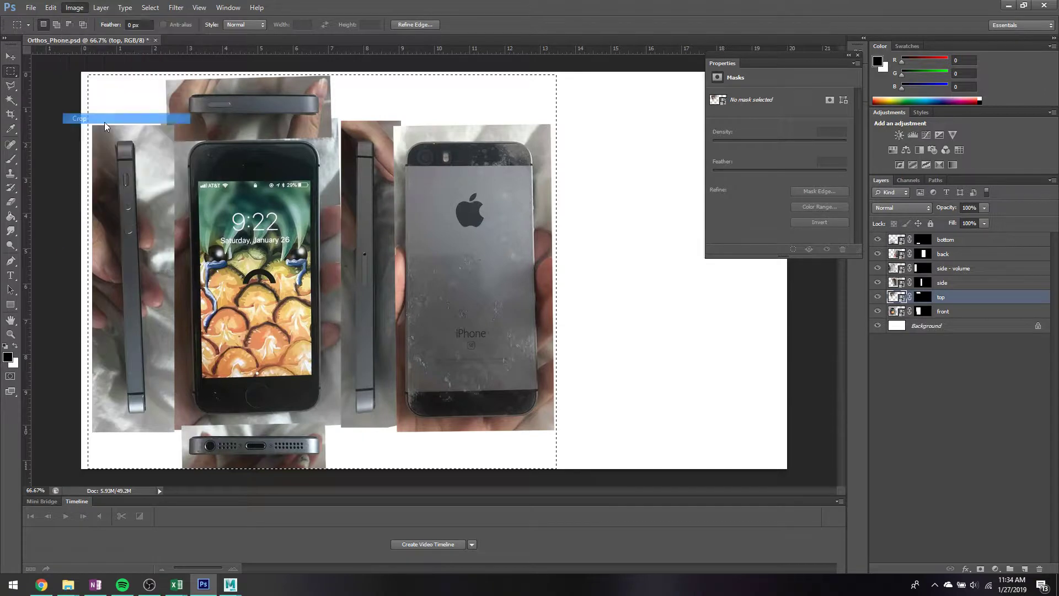
{"action": "key", "text": "ctrl+d"}
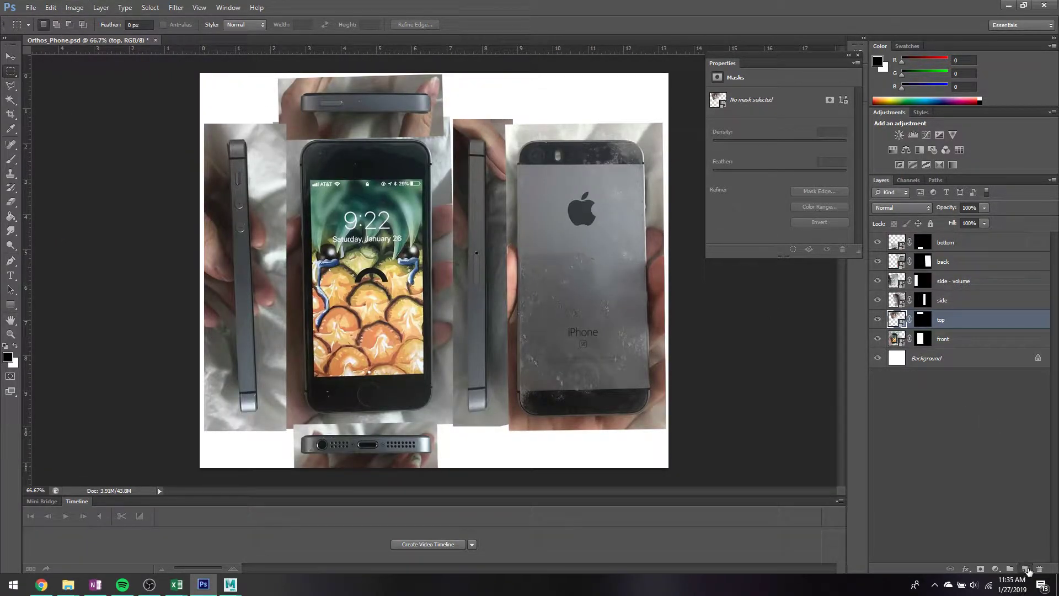
- Add a new layer between the front layer and the Background and fill it with black
{"action": "left_click", "coordinate": [1027, 570]}
{"action": "left_click_drag", "start_coordinate": [931, 323], "coordinate": [938, 368]}
{"action": "key", "text": "g"}
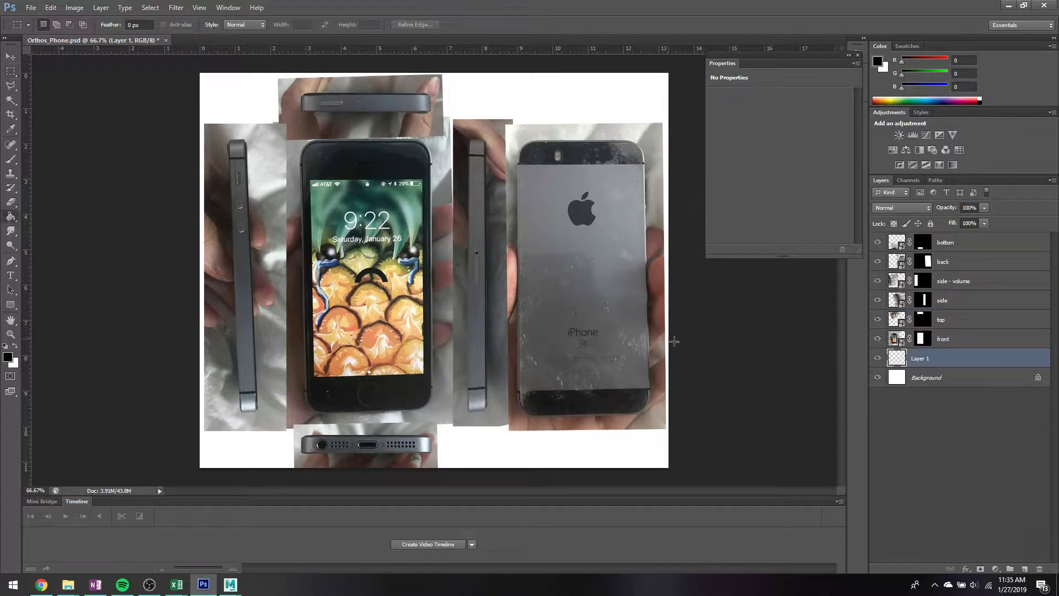
{"action": "left_click", "coordinate": [617, 430]}
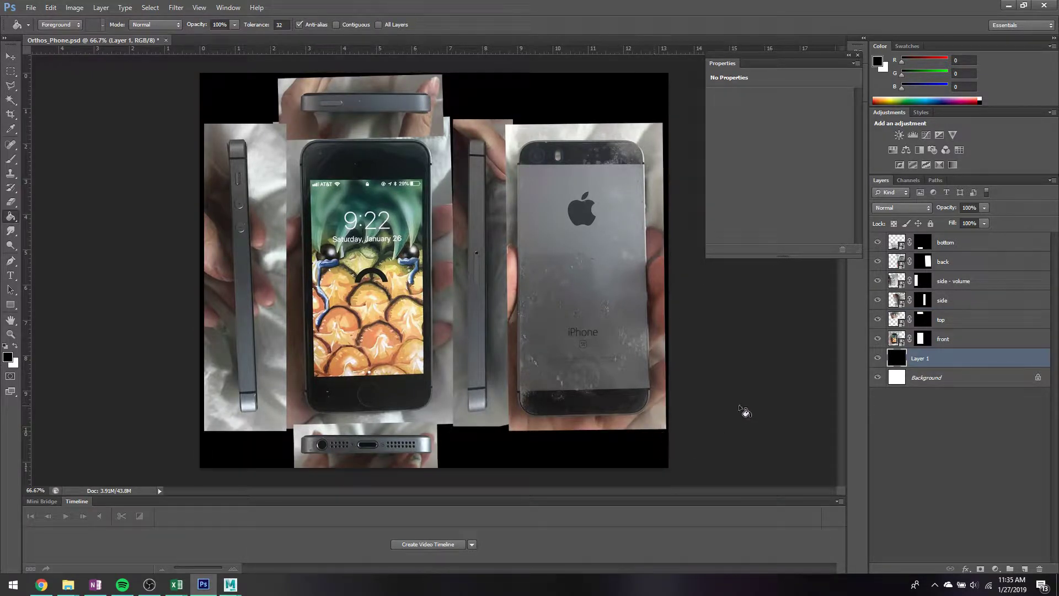
- Sample a mid gray (RGB 117, 117, 117) from the front photo's backdrop and refill Layer 1 with it
{"action": "key", "text": "m"}
{"action": "key", "text": "i"}
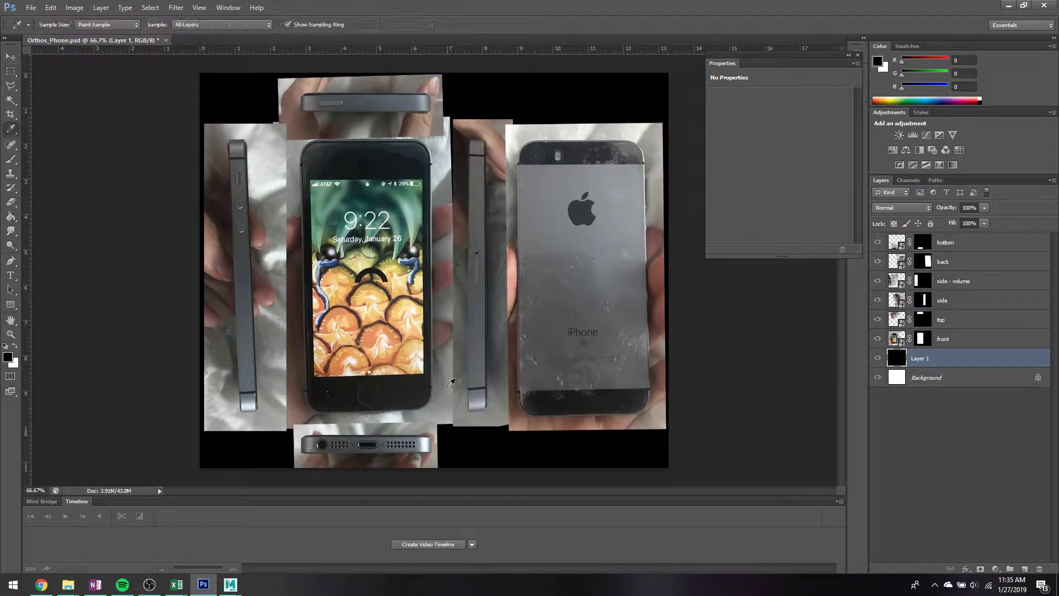
{"action": "left_click", "coordinate": [444, 391]}
{"action": "key", "text": "g"}
{"action": "left_click", "coordinate": [499, 458]}
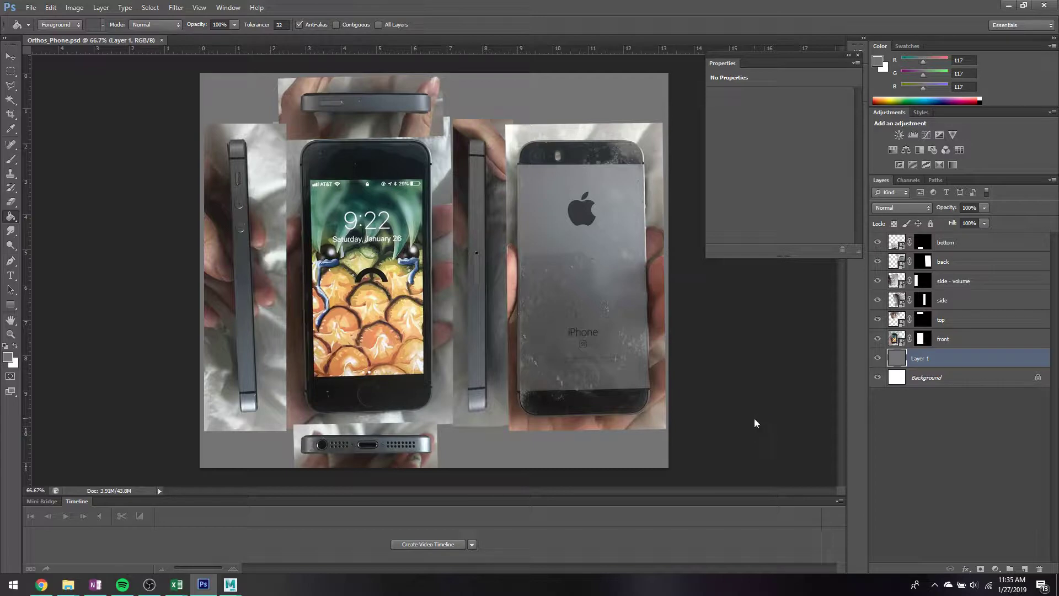
- Save a PNG copy as Orthos_Phone.png in the sourceimages folder with smallest compression and no interlacing
{"action": "key", "text": "ctrl+shift+s"}
{"action": "left_click", "coordinate": [574, 321]}
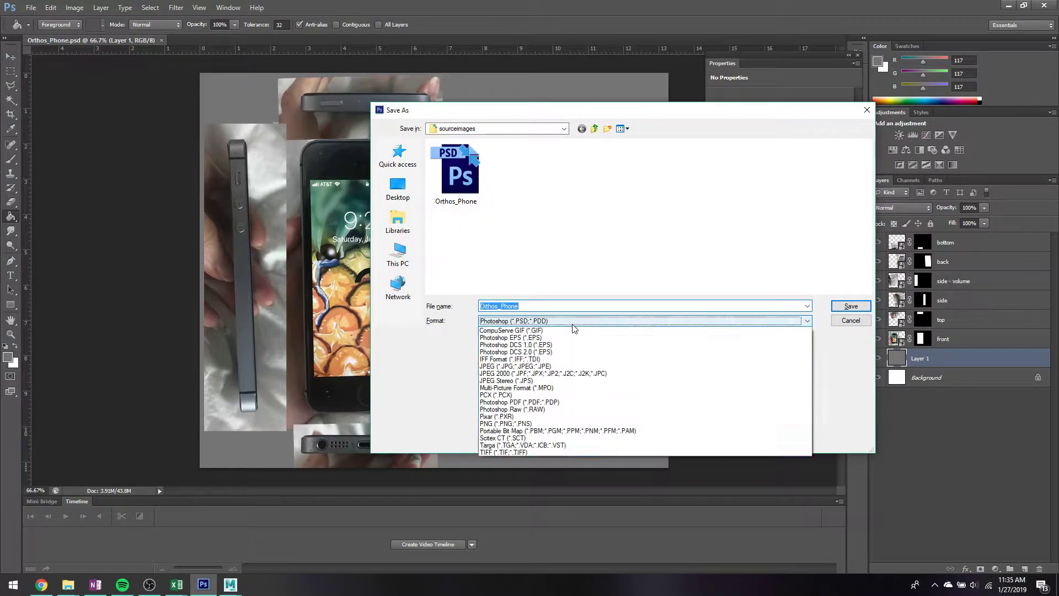
{"action": "left_click", "coordinate": [524, 438]}
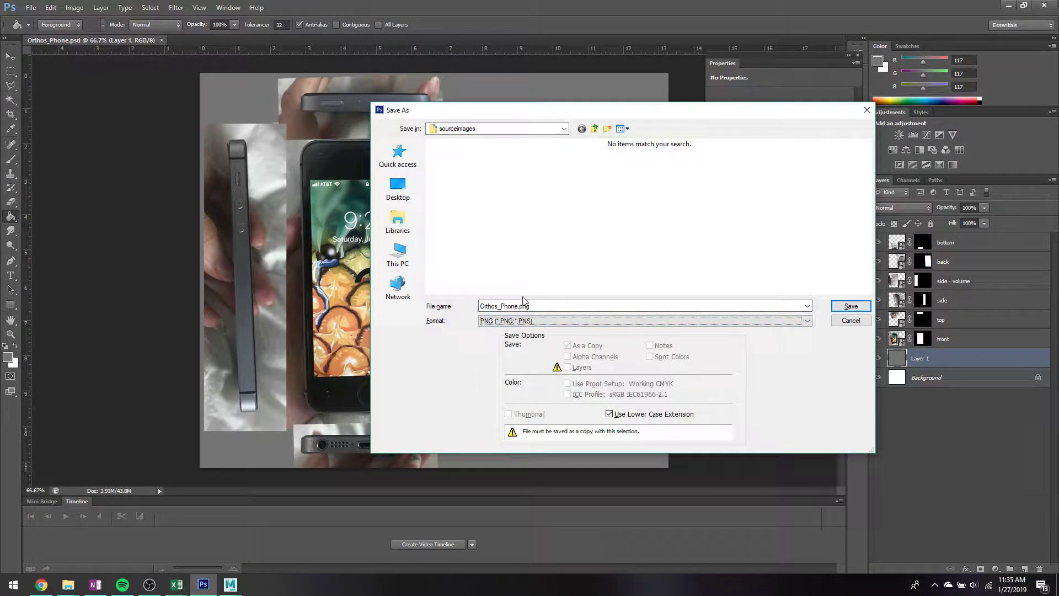
{"action": "left_click", "coordinate": [540, 303]}
{"action": "key", "text": "Return"}
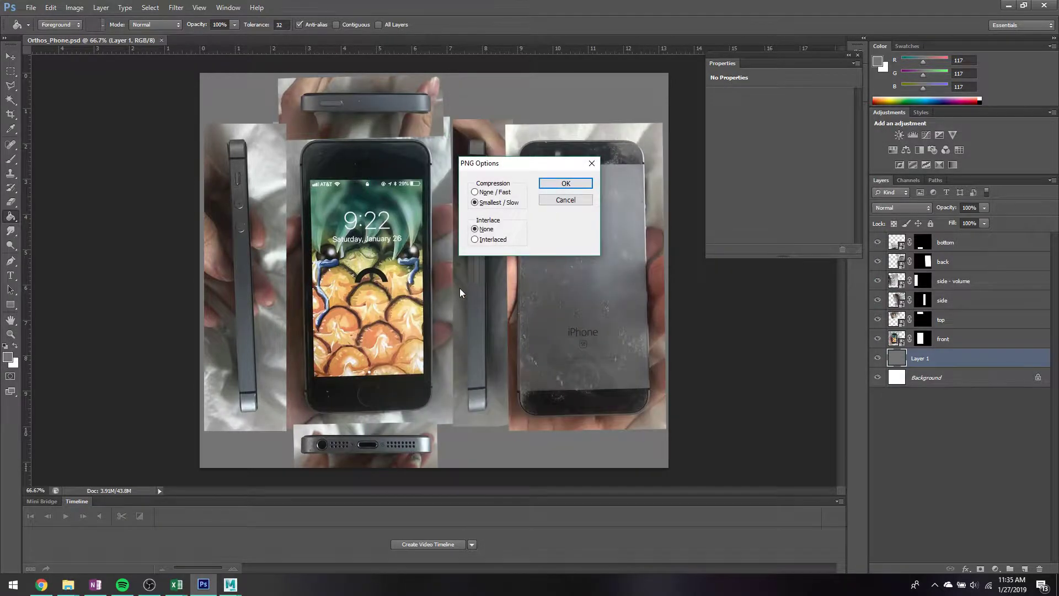
{"action": "key", "text": "Return"}
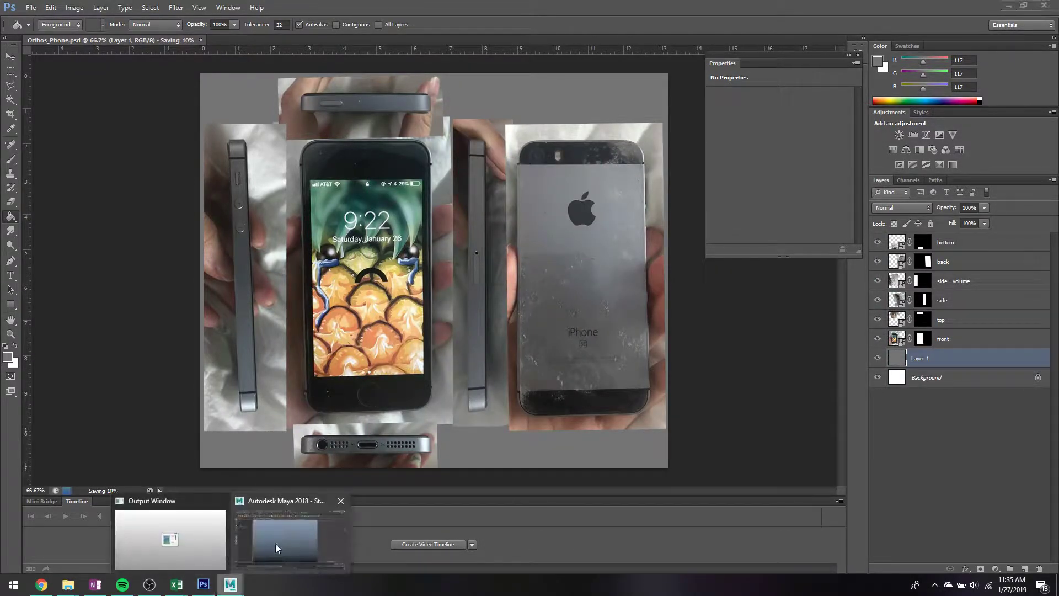
- Switch to Autodesk Maya, check the OBS recorder window briefly and return to Maya's four-view workspace
{"action": "left_click", "coordinate": [275, 544]}
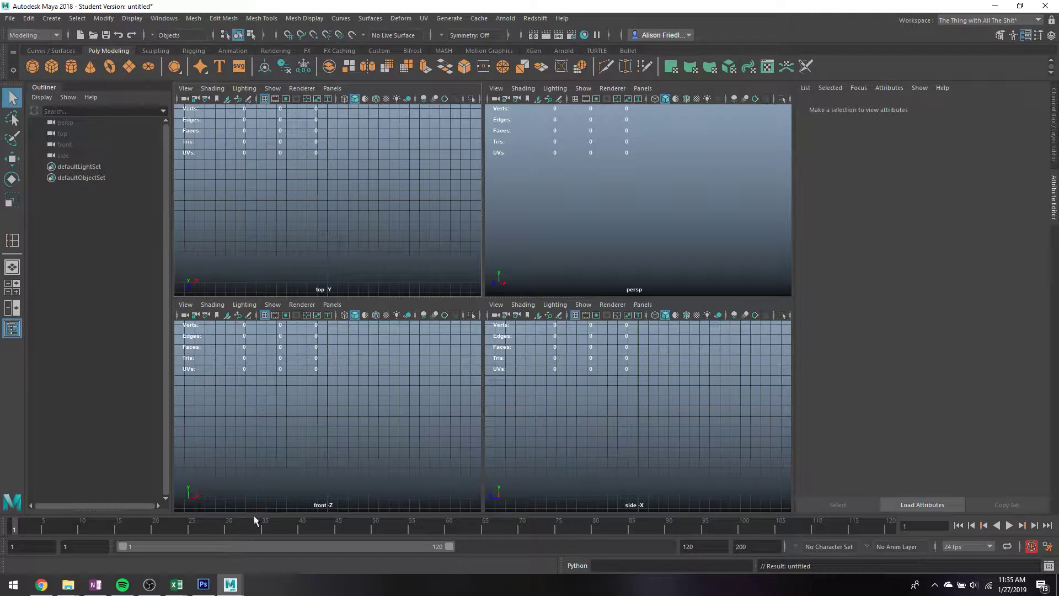
{"action": "left_click", "coordinate": [150, 584]}
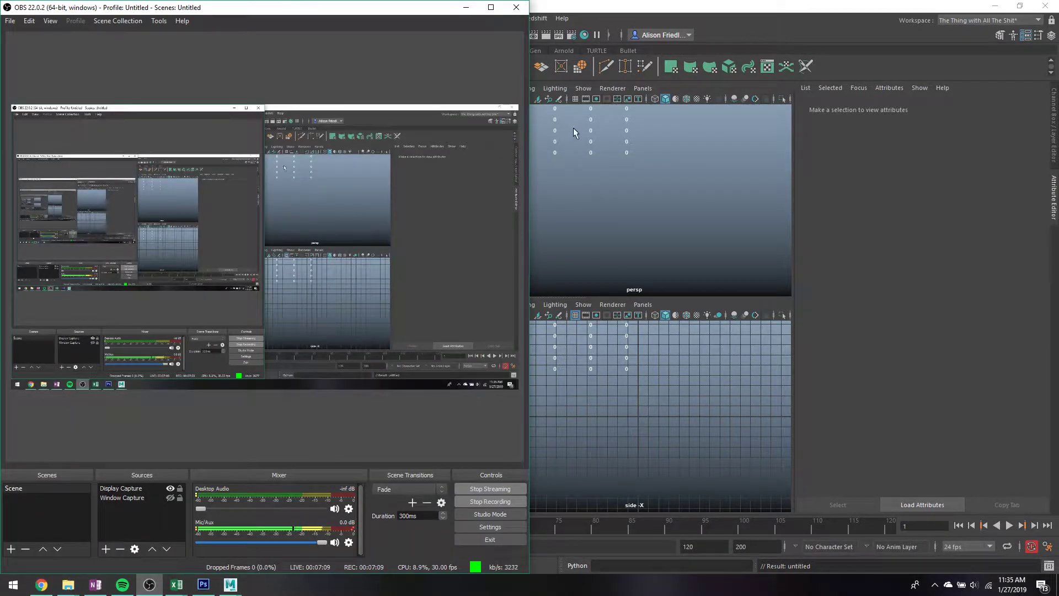
{"action": "left_click", "coordinate": [652, 164]}
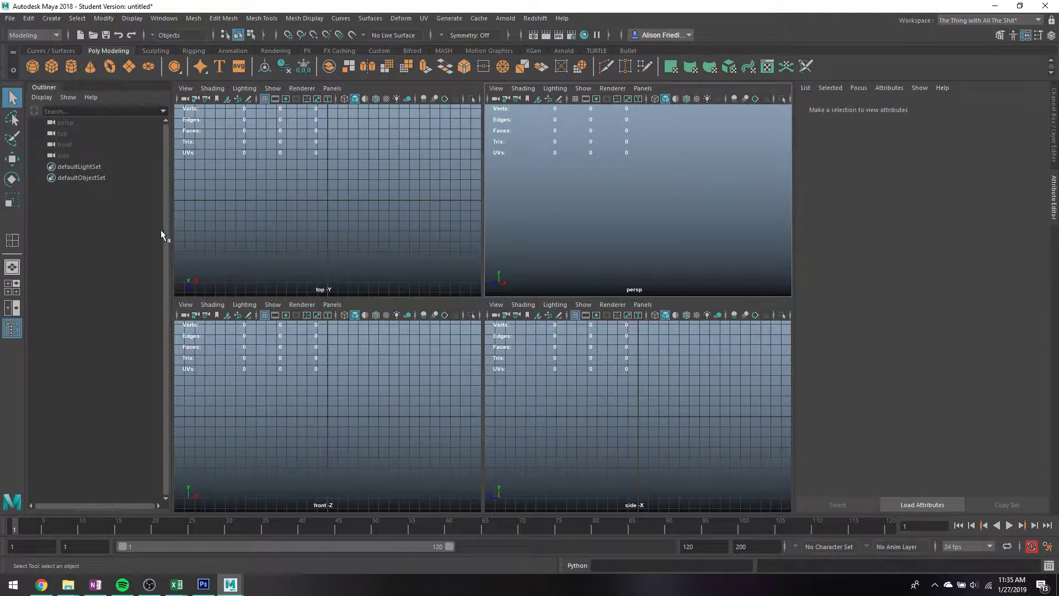
{"action": "left_click", "coordinate": [185, 304]}
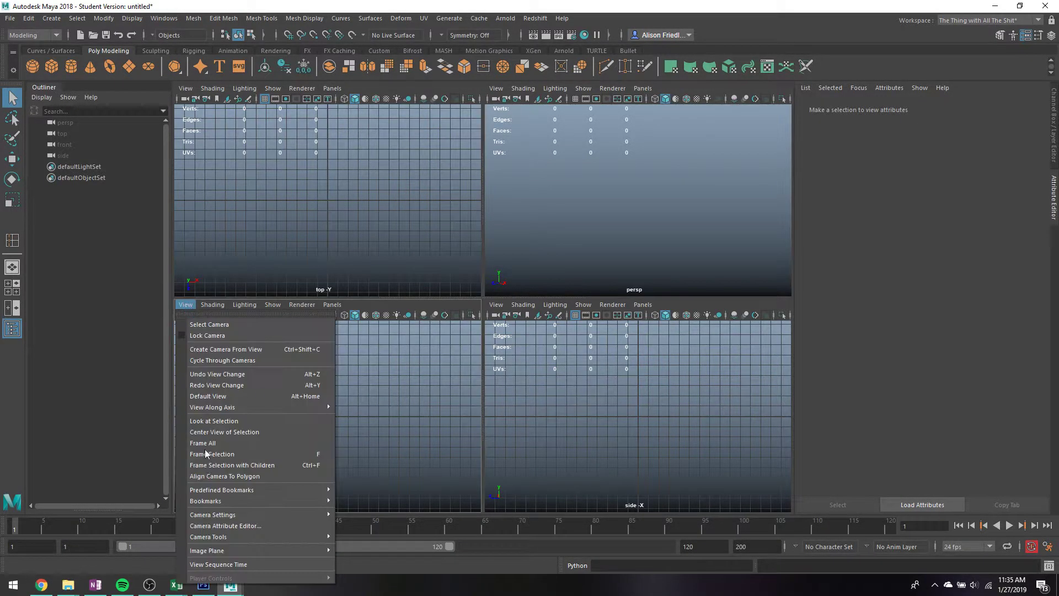
{"action": "mouse_move", "coordinate": [229, 549]}
{"action": "left_click", "coordinate": [383, 561]}
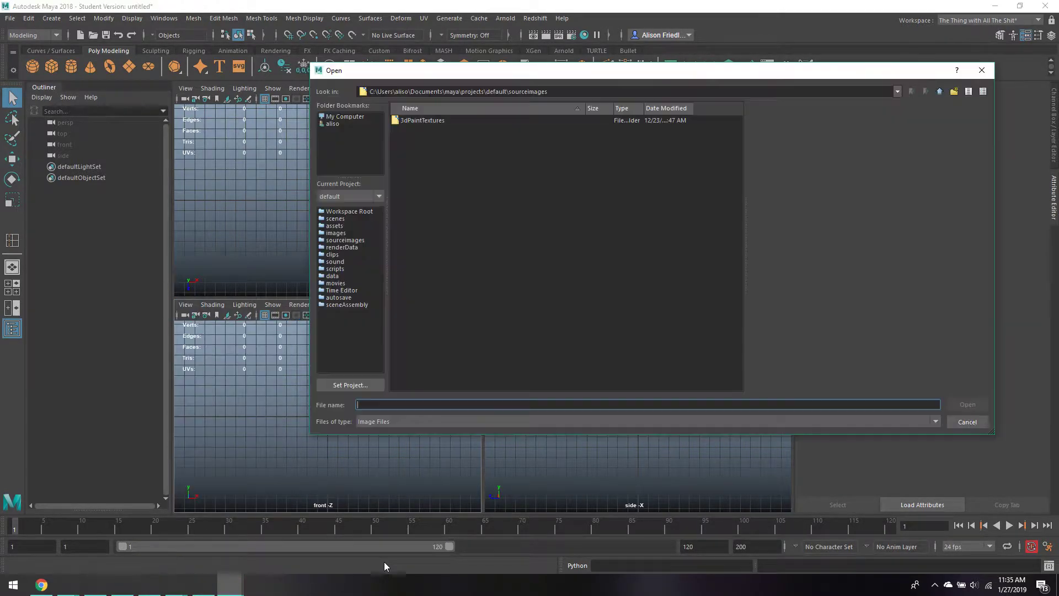
{"action": "left_click", "coordinate": [963, 421]}
- Set the Maya project to the iphone folder in Desktop\__Personal Projects and create a default workspace there
{"action": "left_click", "coordinate": [10, 18]}
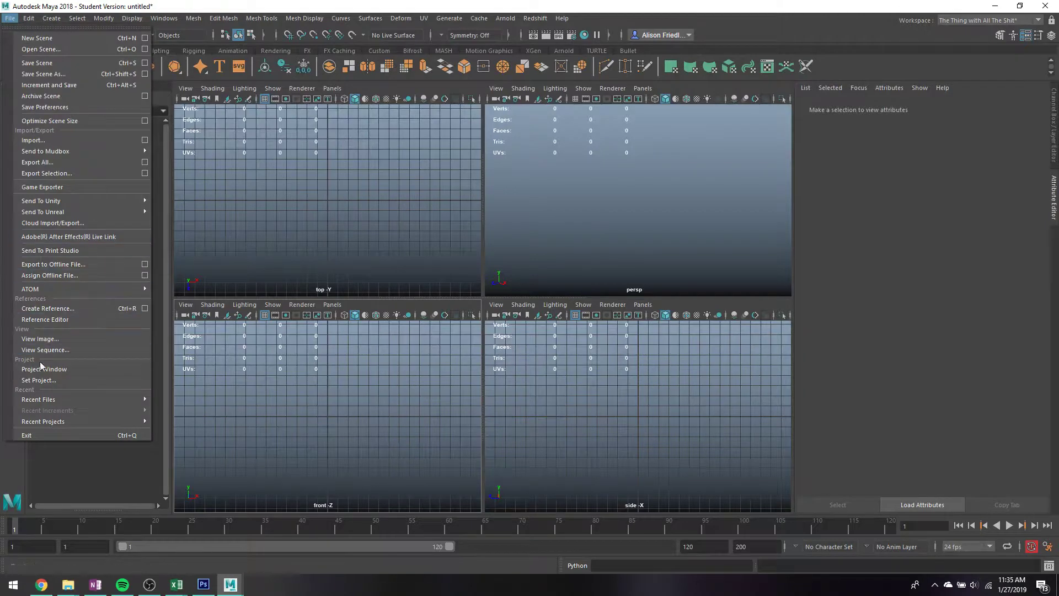
{"action": "left_click", "coordinate": [38, 380]}
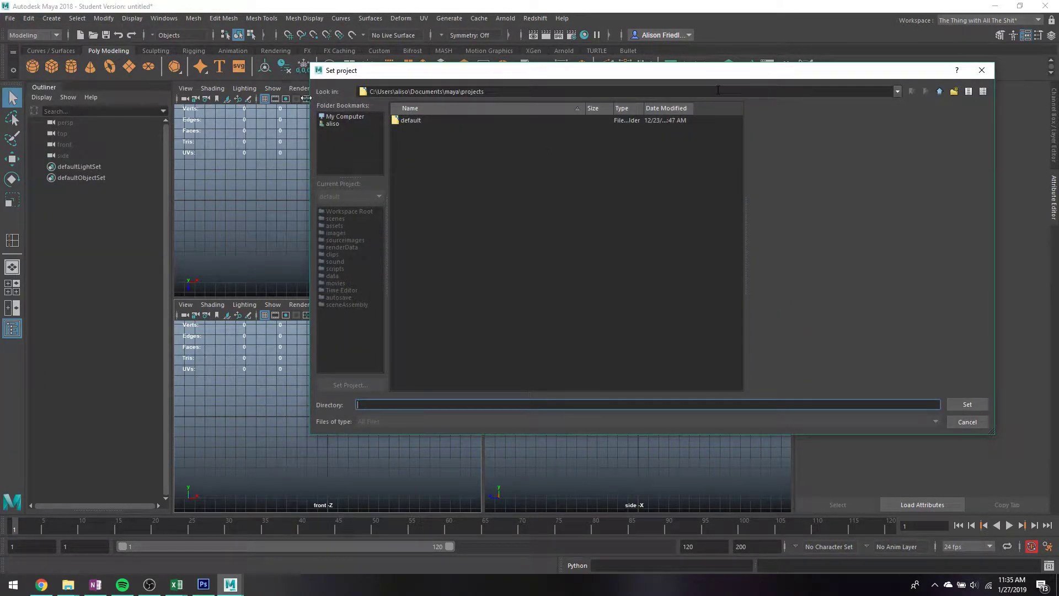
{"action": "left_click", "coordinate": [334, 124]}
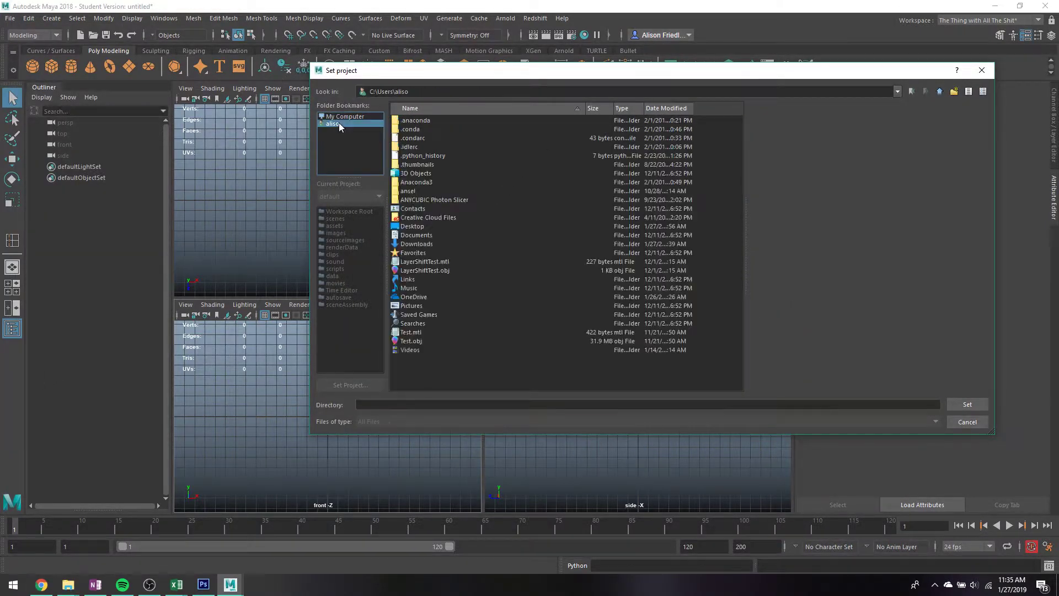
{"action": "left_click", "coordinate": [413, 227]}
{"action": "double_click", "coordinate": [413, 231]}
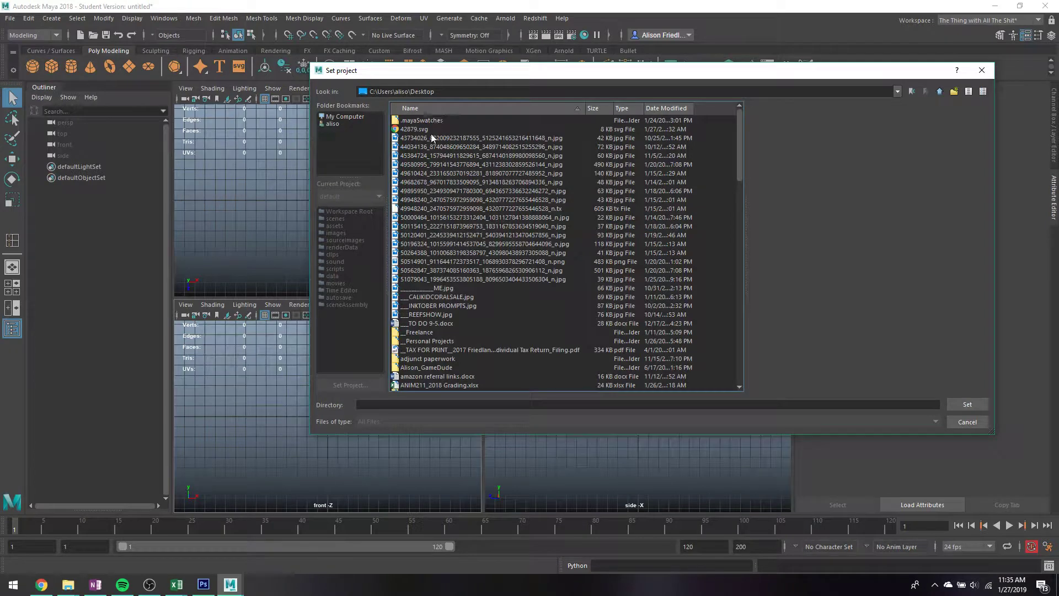
{"action": "double_click", "coordinate": [423, 341]}
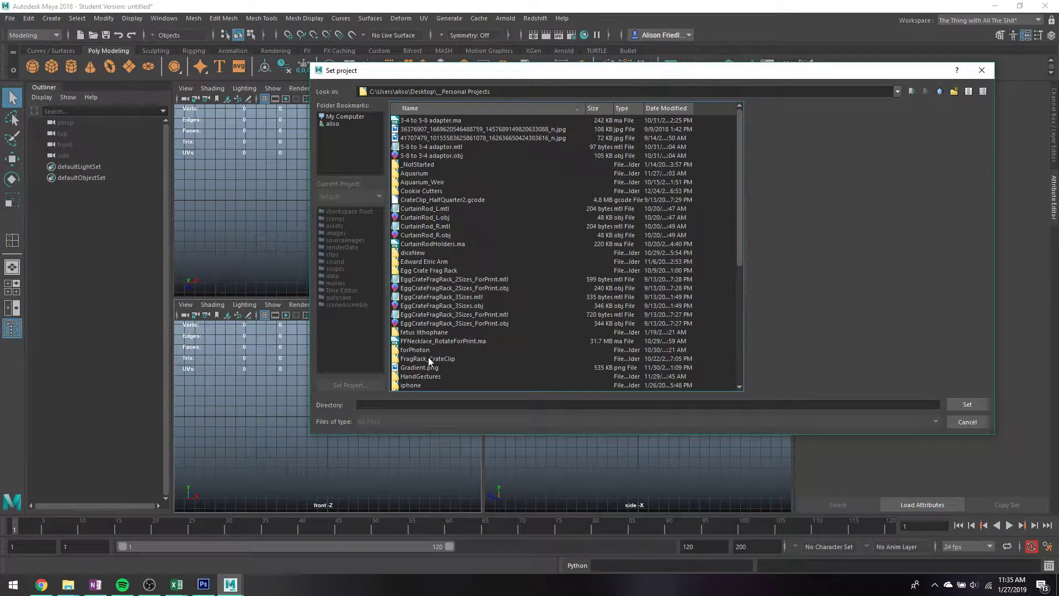
{"action": "double_click", "coordinate": [411, 385]}
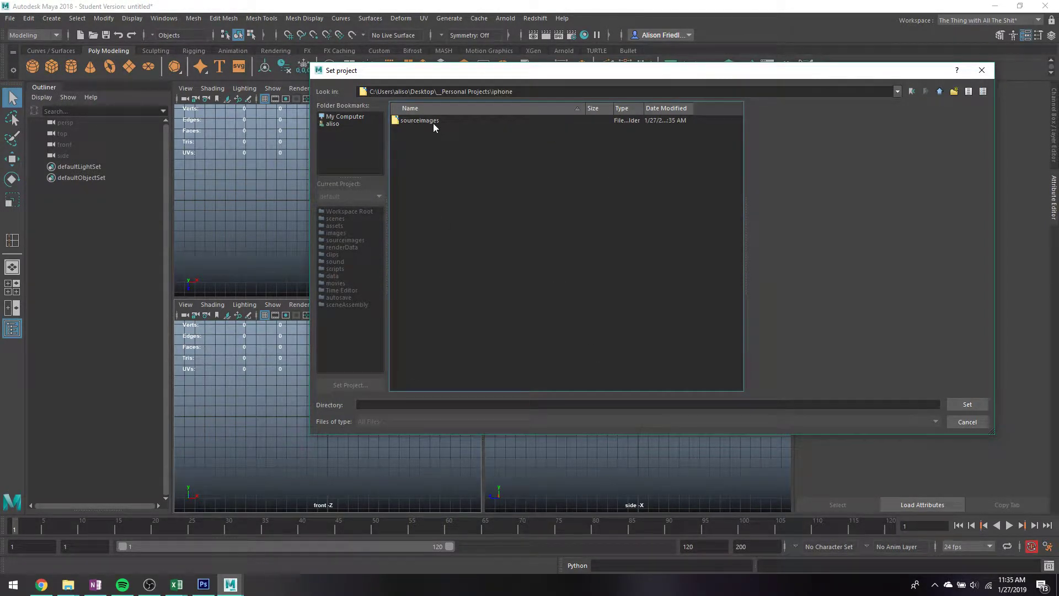
{"action": "left_click", "coordinate": [967, 404]}
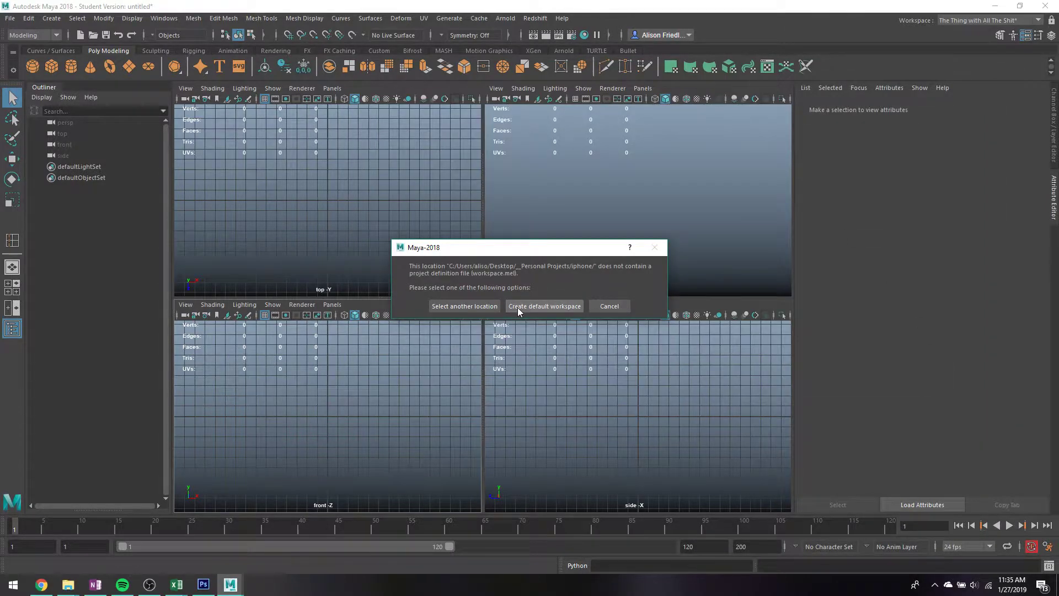
{"action": "left_click", "coordinate": [518, 307]}
- Switch to Chrome, check the live stream on the Twitch channel page and return to Maya
{"action": "left_click", "coordinate": [41, 584]}
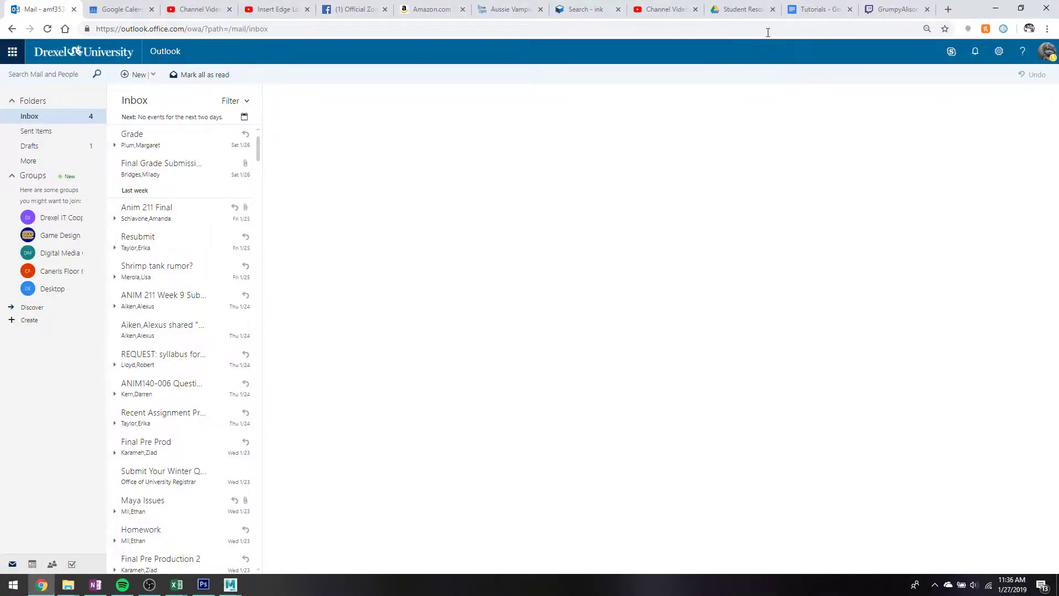
{"action": "left_click", "coordinate": [892, 9]}
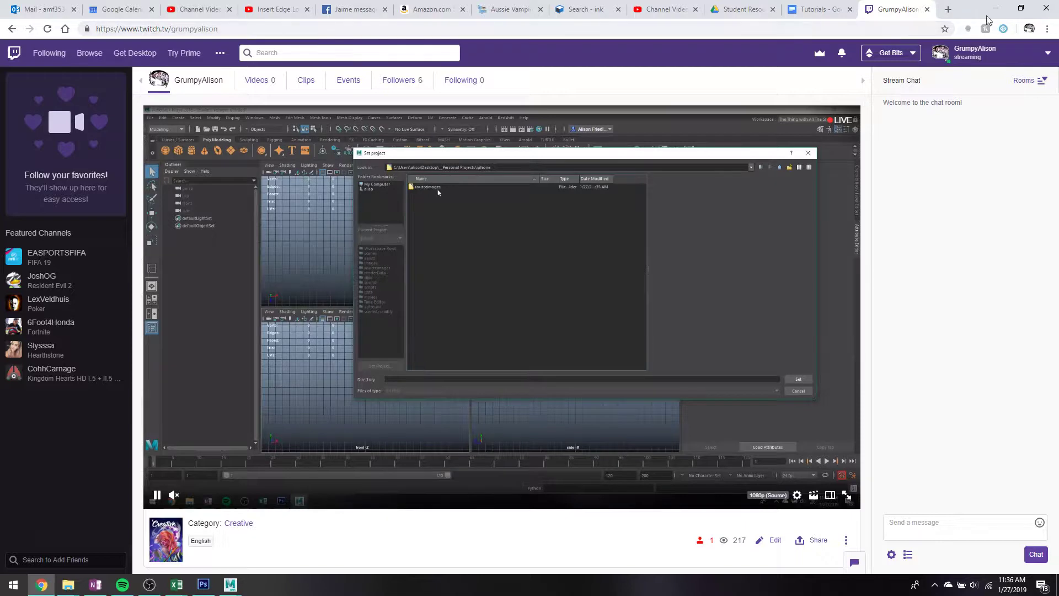
{"action": "left_click", "coordinate": [996, 10]}
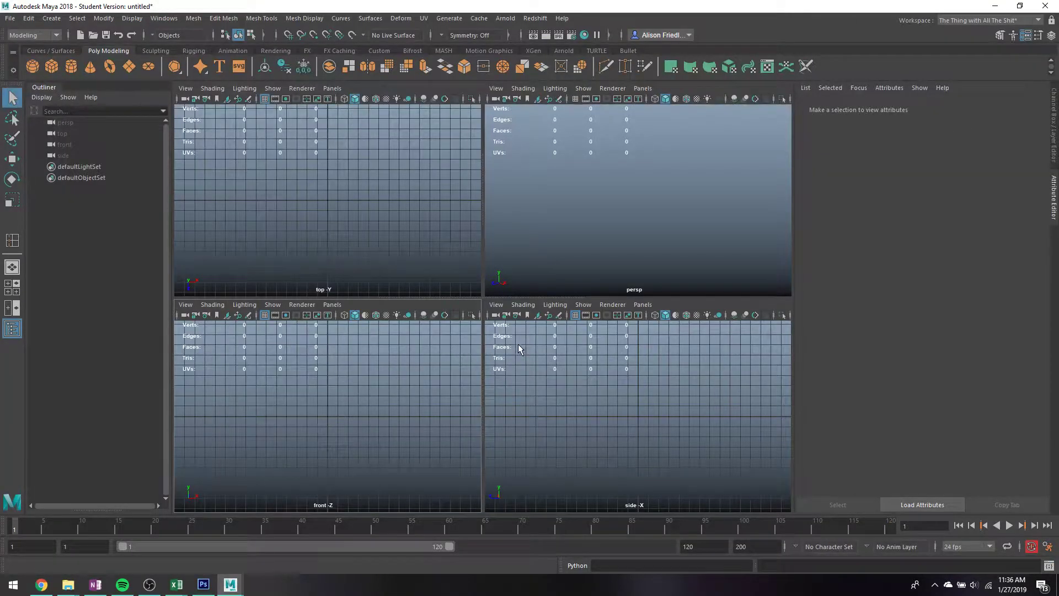
- Import Orthos_Phone.png from the project's sourceimages folder as an image plane in the front view
{"action": "left_click", "coordinate": [185, 305]}
{"action": "mouse_move", "coordinate": [224, 550]}
{"action": "left_click", "coordinate": [370, 561]}
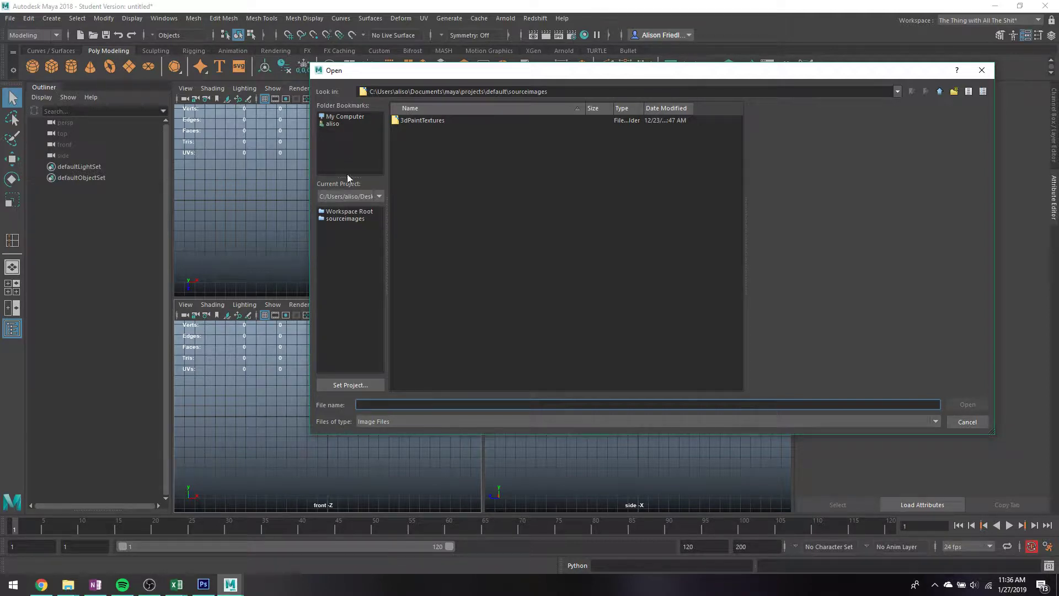
{"action": "left_click", "coordinate": [357, 218]}
{"action": "double_click", "coordinate": [444, 269]}
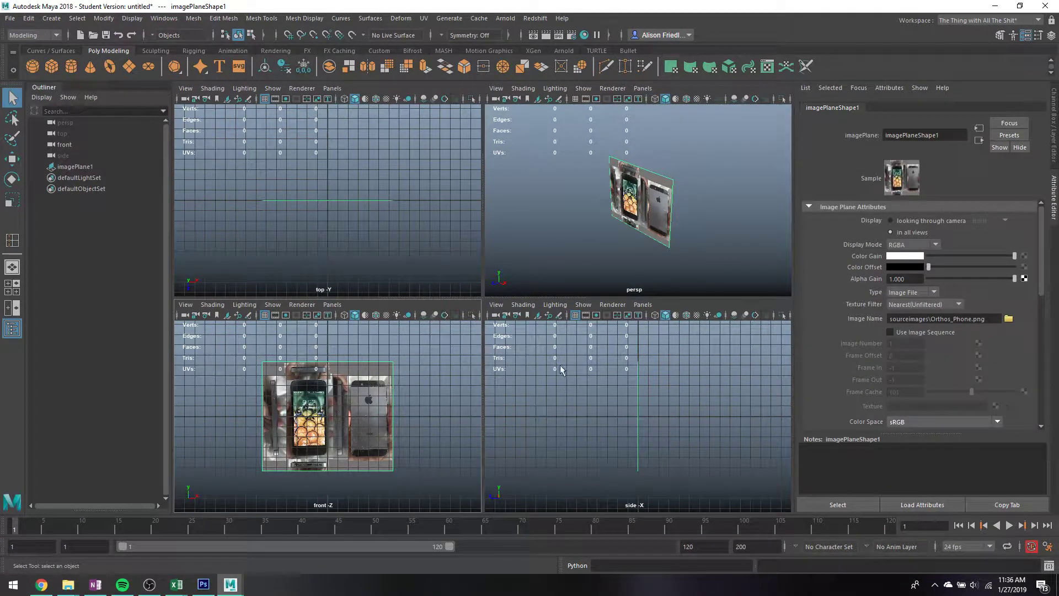
- Import Orthos_Phone.png from sourceimages as an image plane in the side view
{"action": "left_click", "coordinate": [499, 302]}
{"action": "mouse_move", "coordinate": [634, 550]}
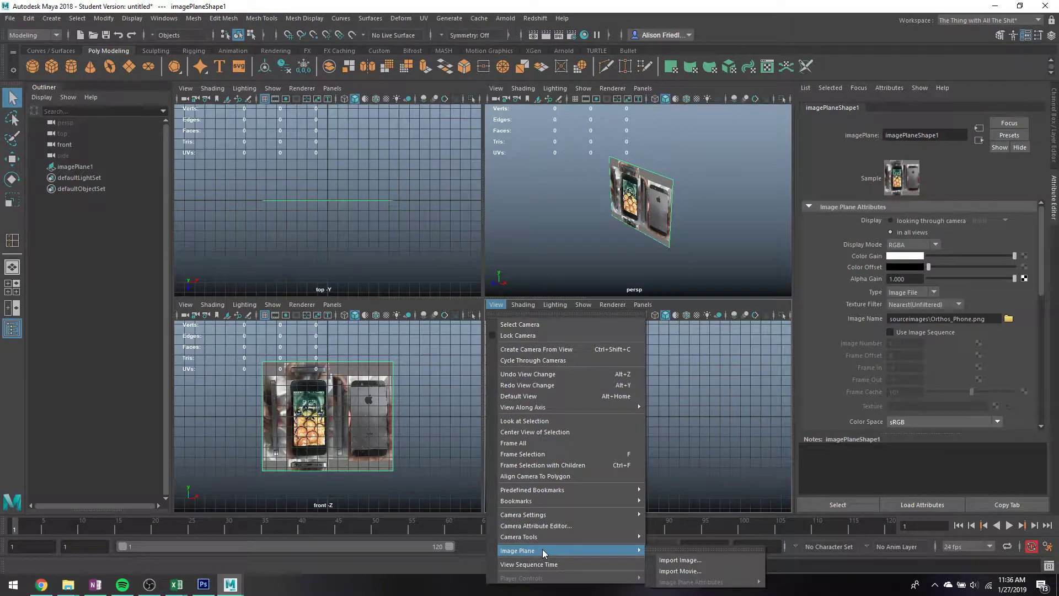
{"action": "left_click", "coordinate": [669, 561]}
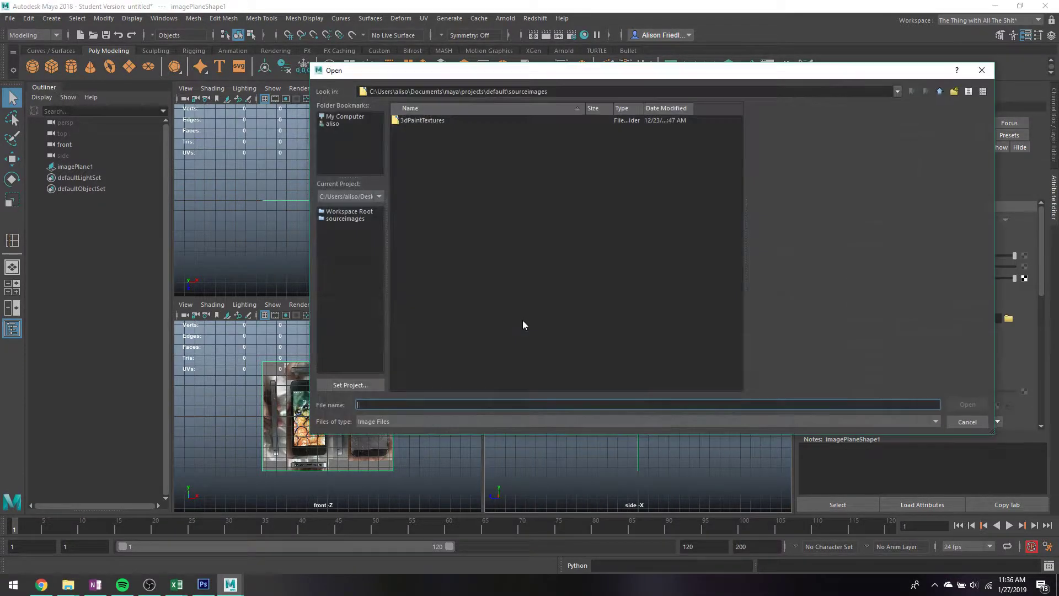
{"action": "left_click", "coordinate": [340, 219]}
{"action": "double_click", "coordinate": [425, 271]}
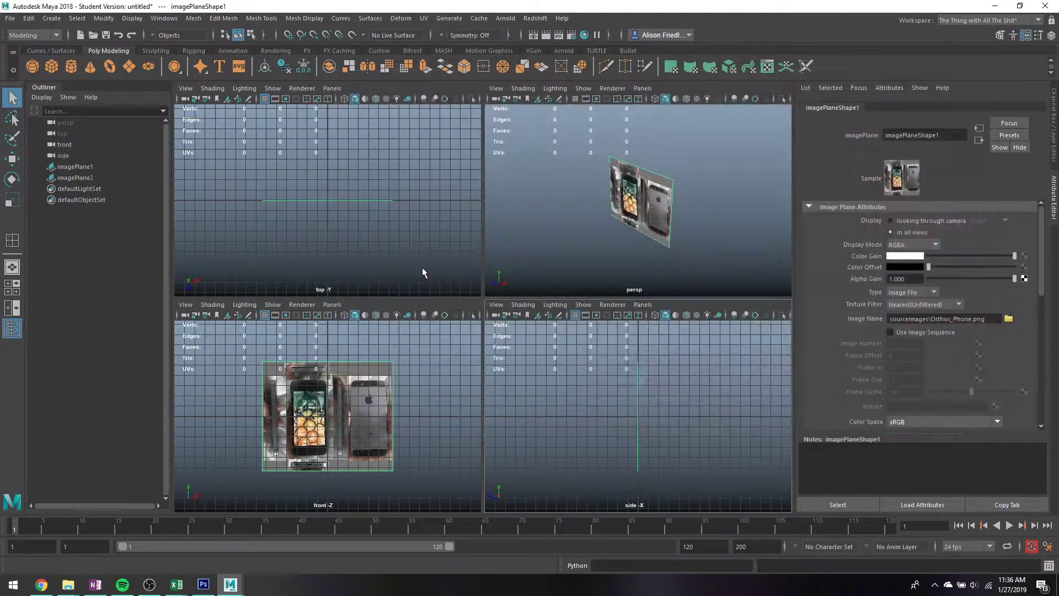
- Import Orthos_Phone.png from sourceimages as an image plane in the top view
{"action": "left_click", "coordinate": [186, 89]}
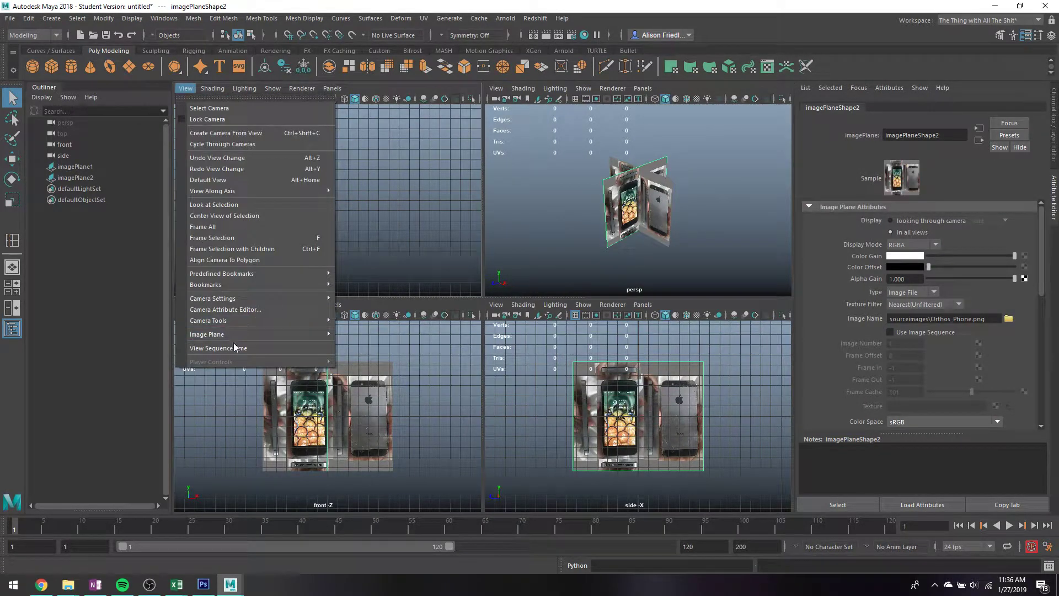
{"action": "mouse_move", "coordinate": [232, 335]}
{"action": "left_click", "coordinate": [366, 342]}
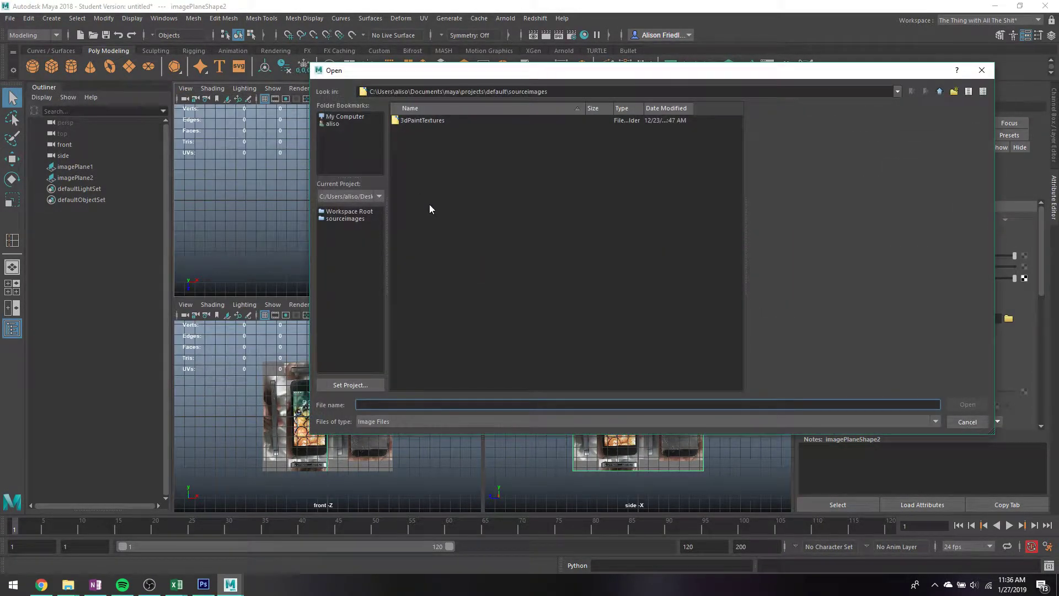
{"action": "left_click", "coordinate": [346, 220]}
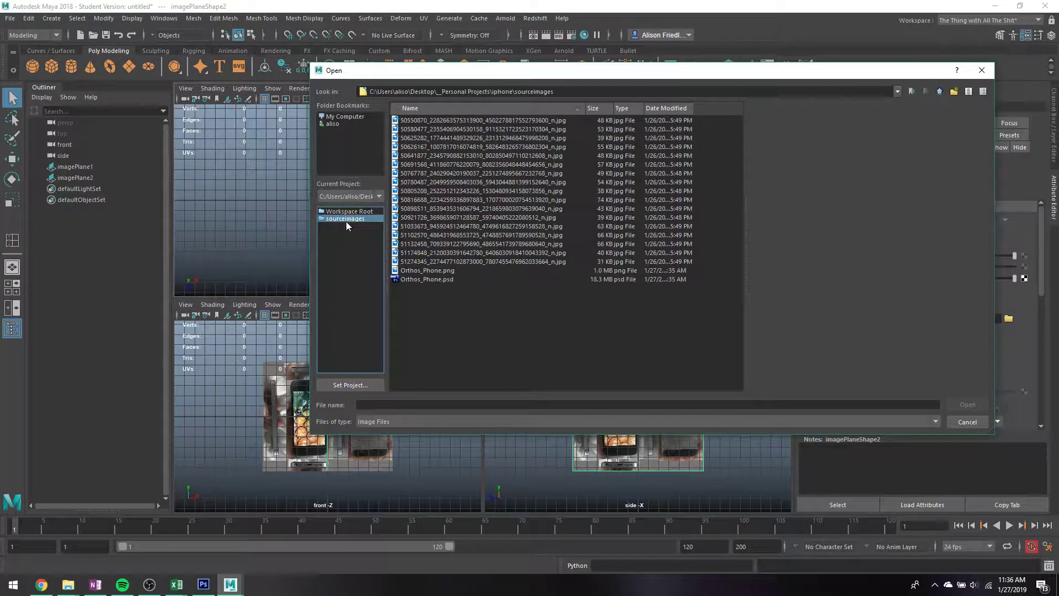
{"action": "double_click", "coordinate": [442, 273]}
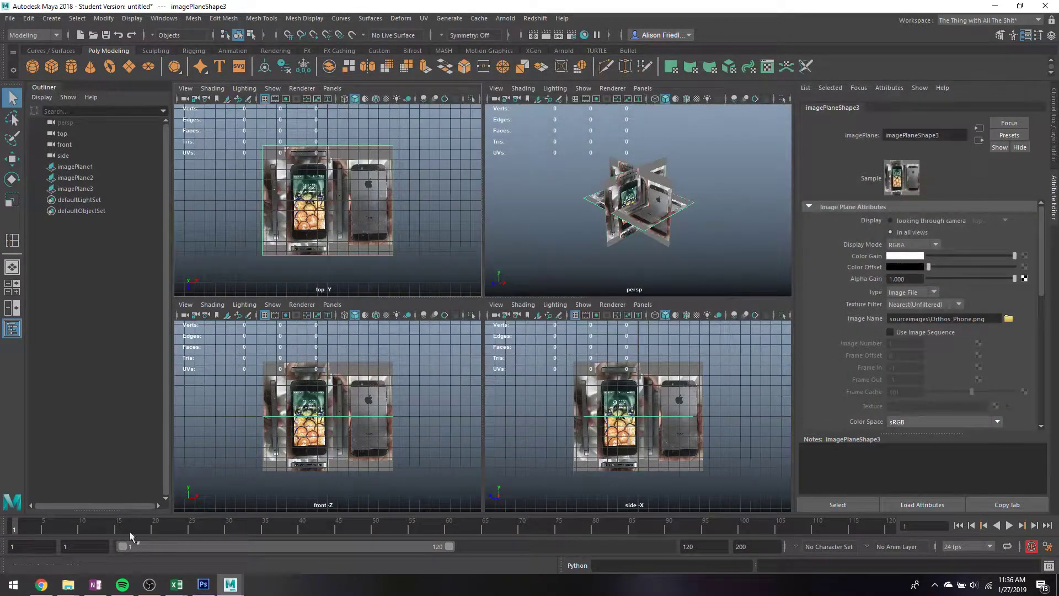
- Switch to File Explorer and create a folder named scenes in the iphone project folder
{"action": "mouse_move", "coordinate": [72, 592]}
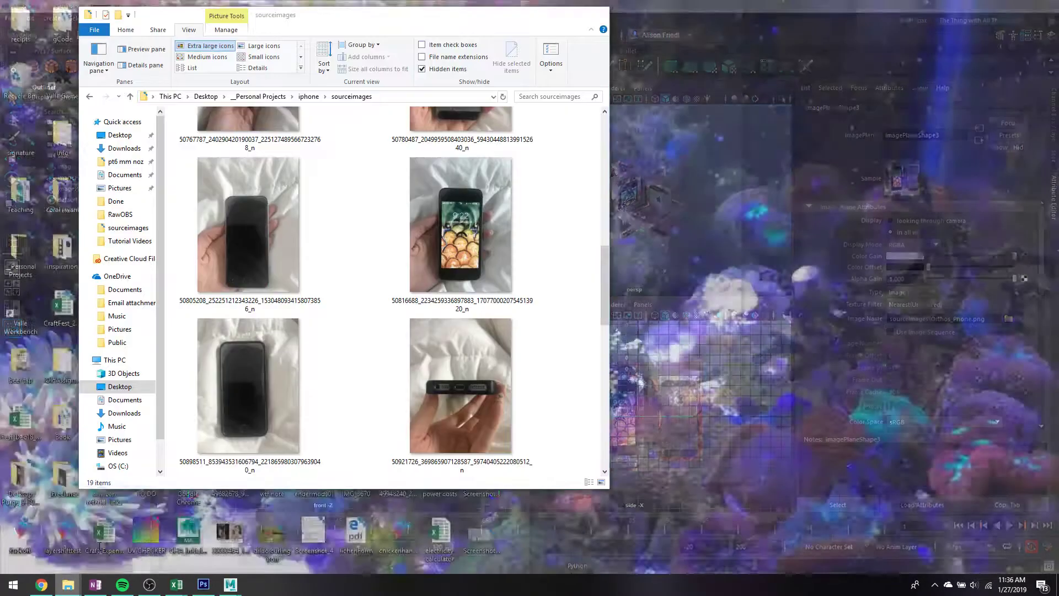
{"action": "left_click", "coordinate": [99, 551]}
{"action": "left_click", "coordinate": [308, 97]}
{"action": "right_click", "coordinate": [311, 172]}
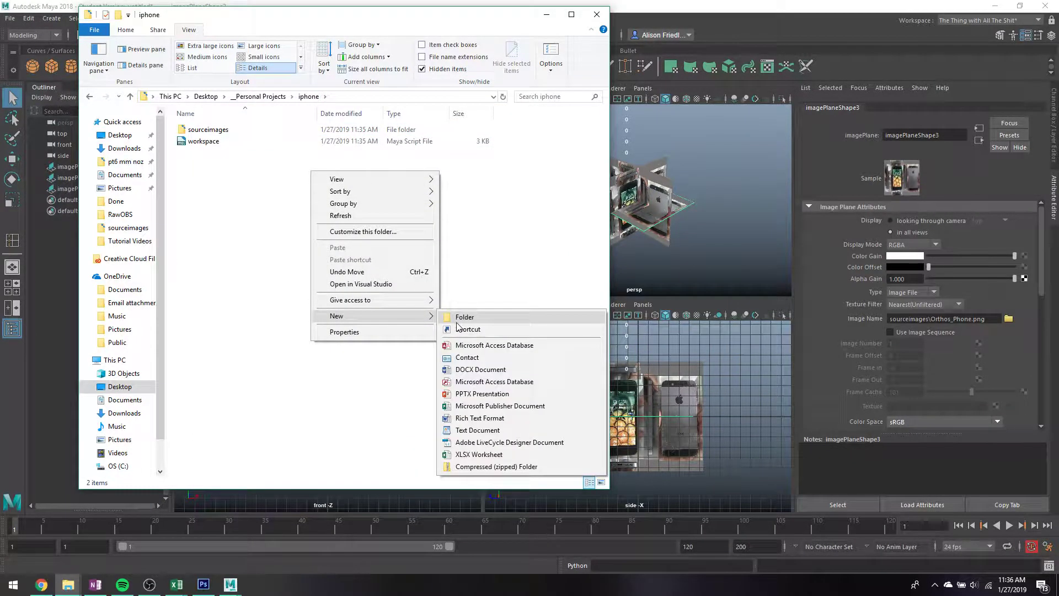
{"action": "left_click", "coordinate": [457, 319]}
{"action": "type", "text": "scenes"}
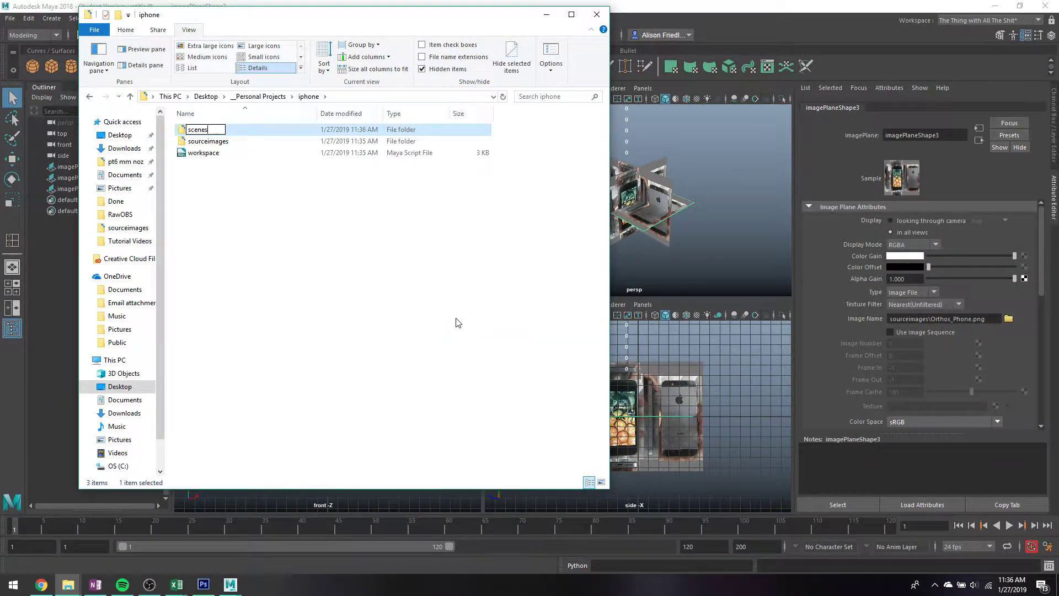
- Create a second folder named images in the iphone project folder and return to Maya
{"action": "right_click", "coordinate": [394, 270]}
{"action": "mouse_move", "coordinate": [504, 418]}
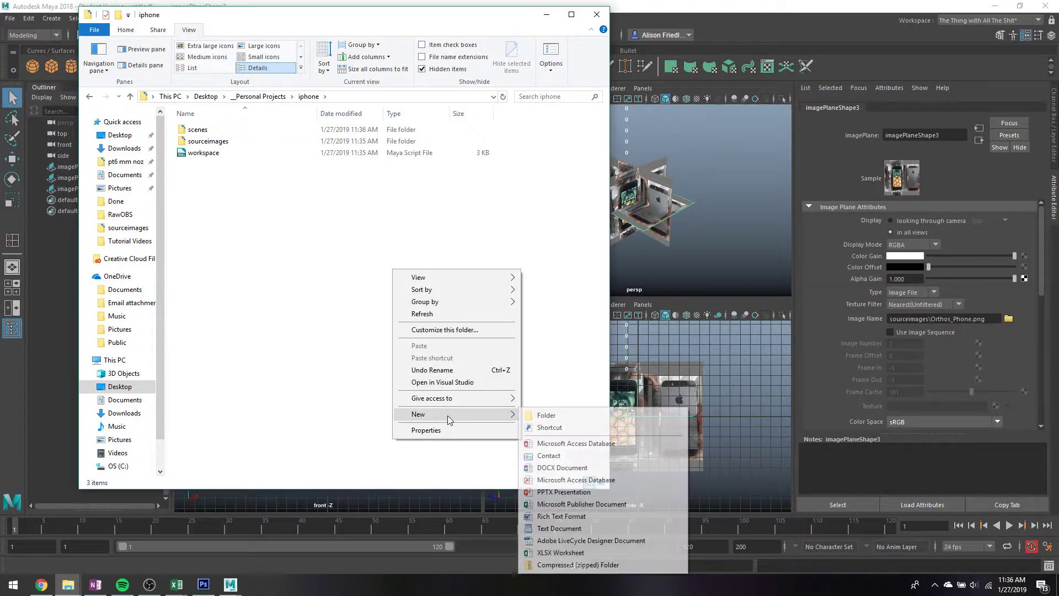
{"action": "left_click", "coordinate": [574, 416]}
{"action": "type", "text": "images"}
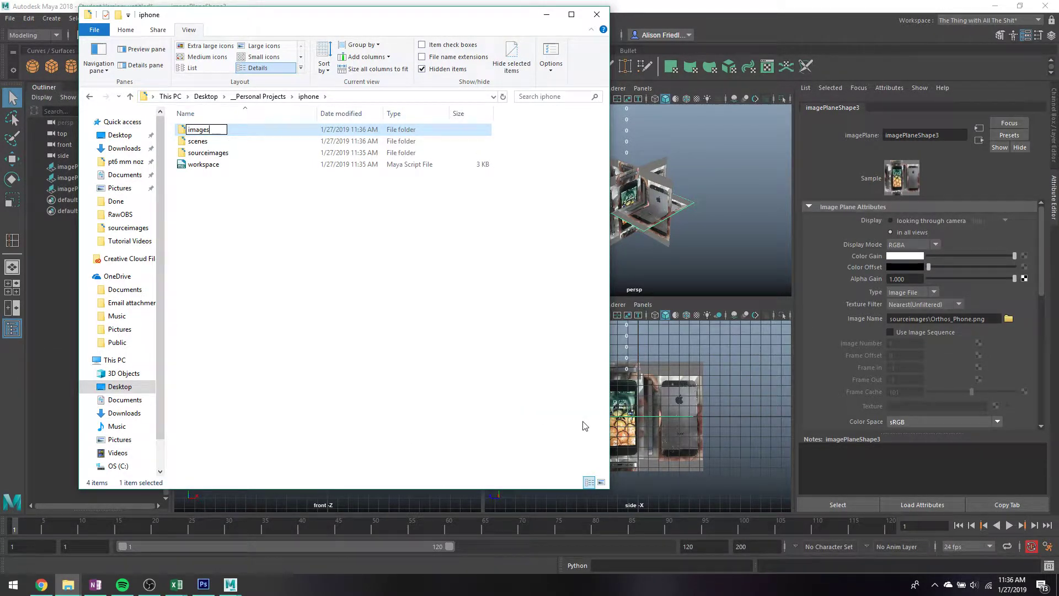
{"action": "key", "text": "Return"}
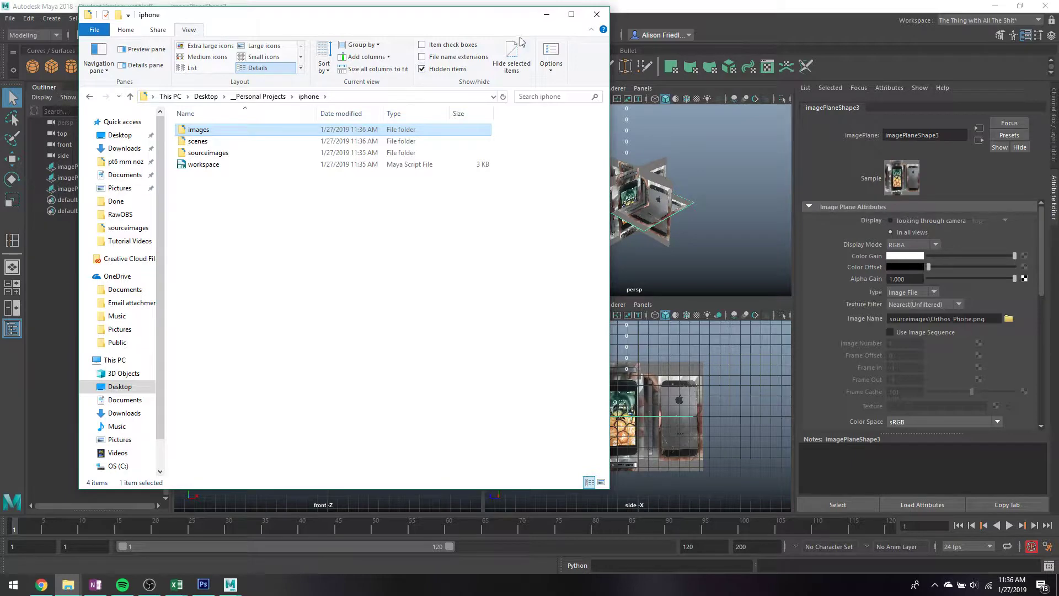
{"action": "left_click", "coordinate": [547, 14]}
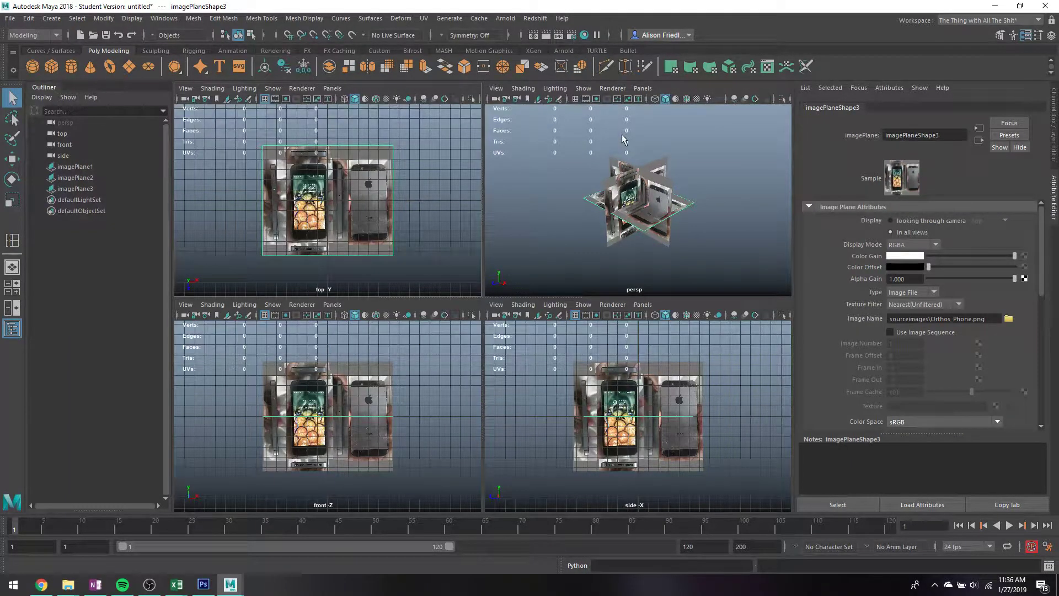
- Hide image planes in the perspective view
{"action": "key", "text": "space"}
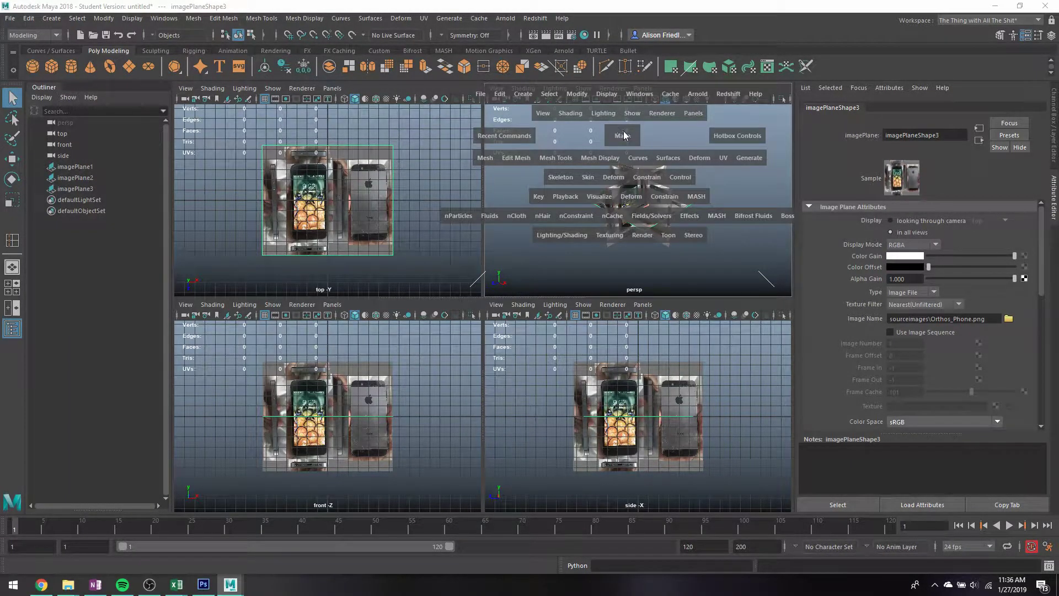
{"action": "left_click", "coordinate": [631, 113]}
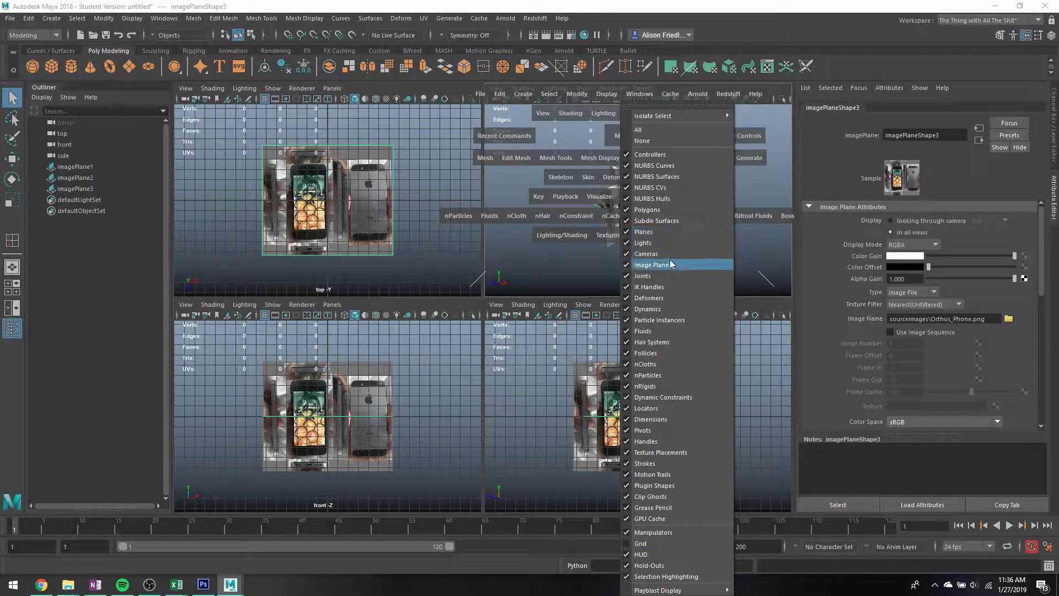
{"action": "left_click", "coordinate": [654, 265]}
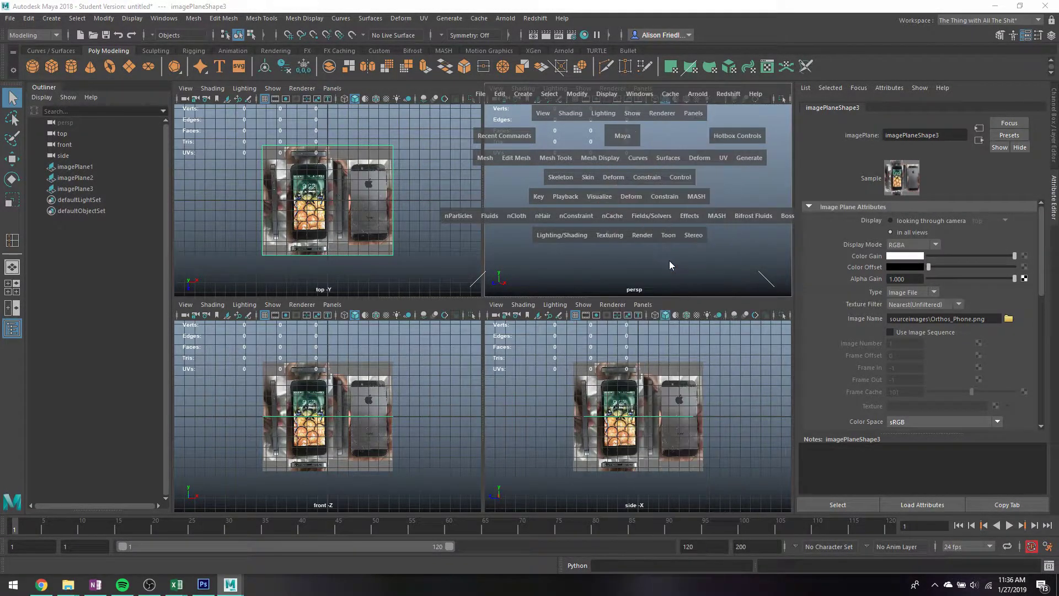
- Move the front view's image plane along X to centre the phone's front photo on the vertical grid axis
{"action": "left_click", "coordinate": [382, 392]}
{"action": "key", "text": "space"}
{"action": "key", "text": "w"}
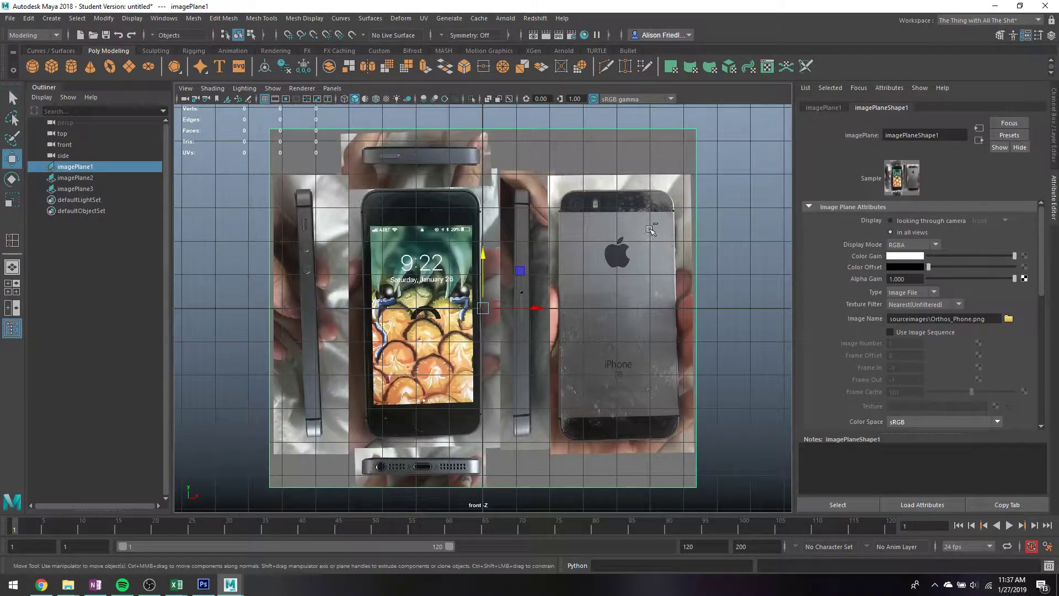
{"action": "left_click_drag", "start_coordinate": [542, 307], "coordinate": [592, 310]}
- Move the side view's image plane along Z by about -5.17 to bring the leftmost side profile onto the grid's vertical axis
{"action": "key", "text": "space"}
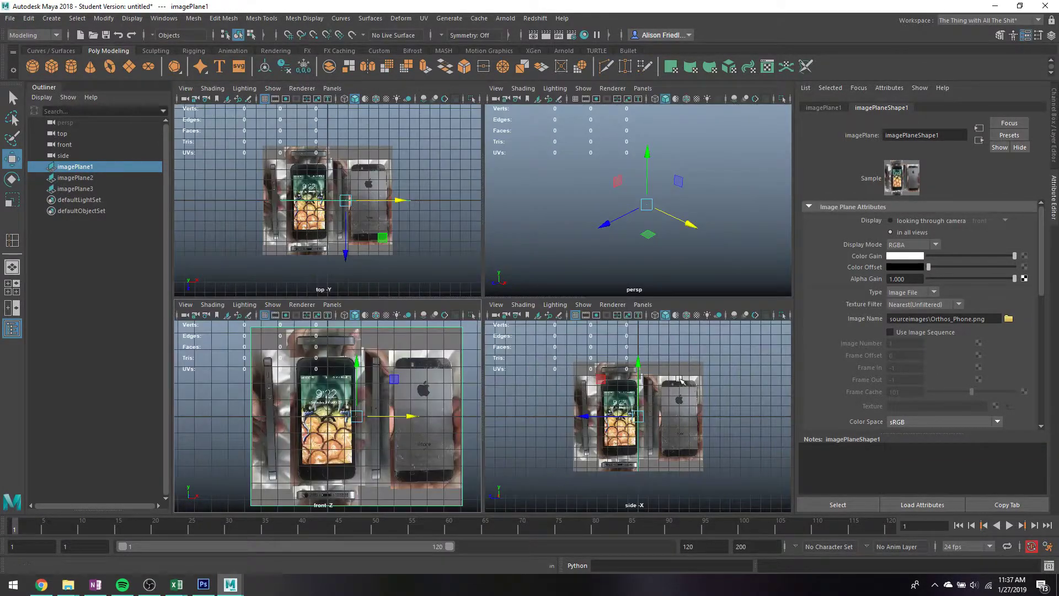
{"action": "key", "text": "space"}
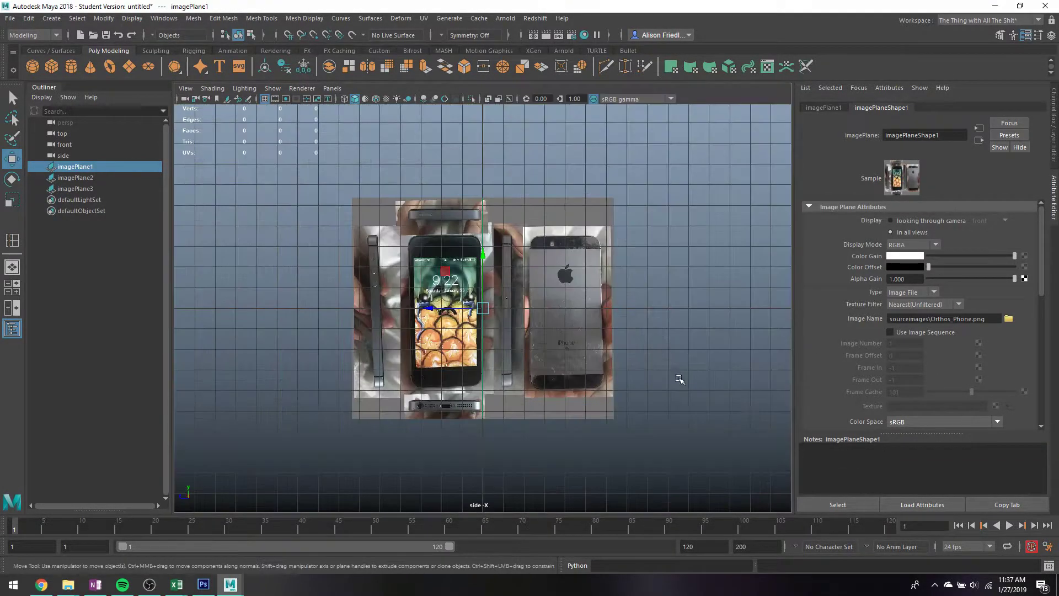
{"action": "left_click", "coordinate": [594, 293]}
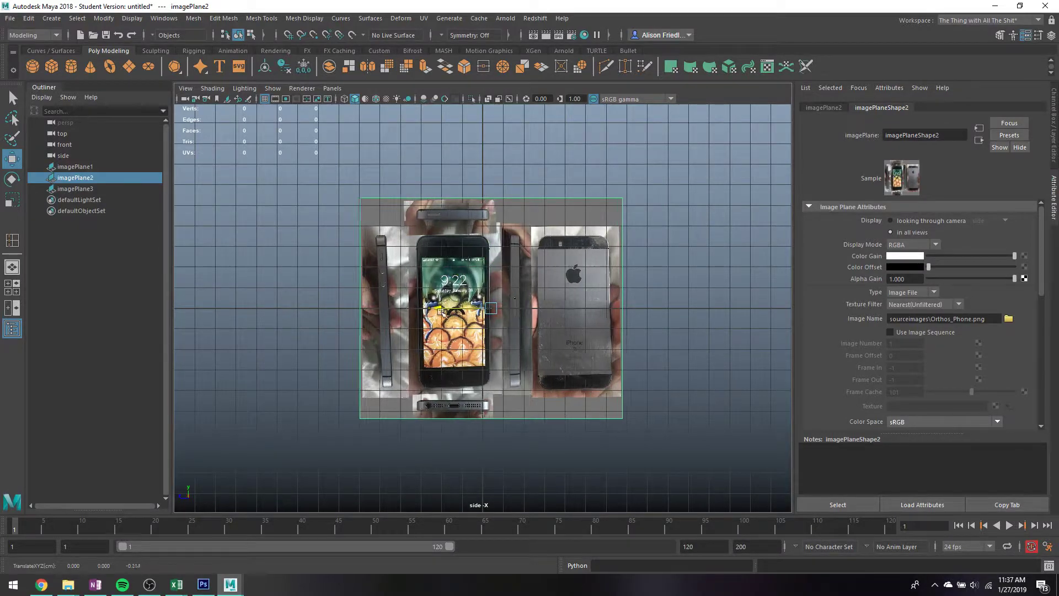
{"action": "left_click_drag", "start_coordinate": [442, 313], "coordinate": [536, 331]}
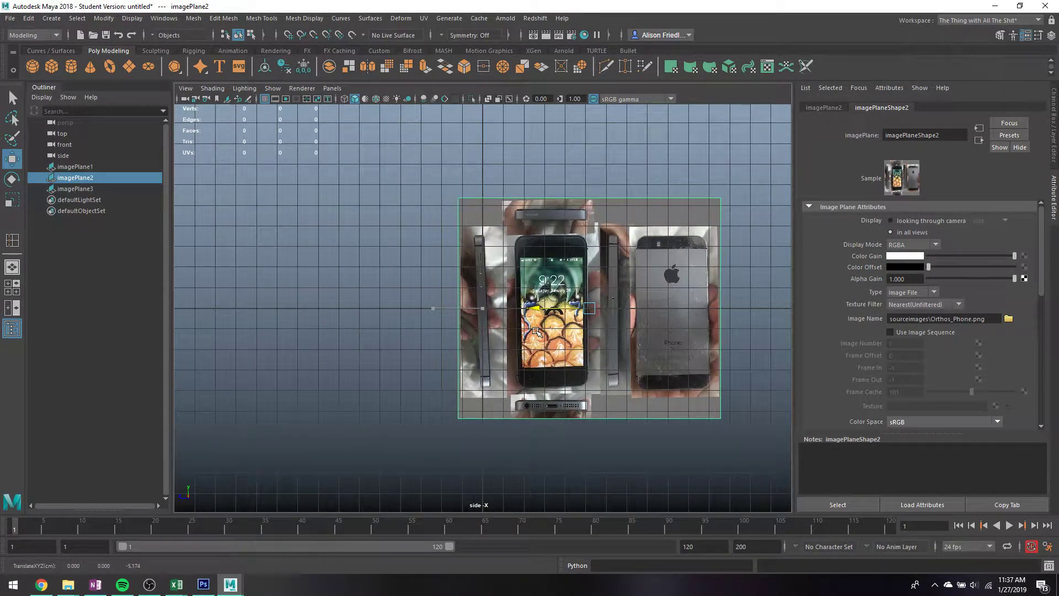
- Switch to Photoshop and rotate the "side - volume" layer by about 1.99° so the phone's side profile stands upright
{"action": "left_click", "coordinate": [203, 584]}
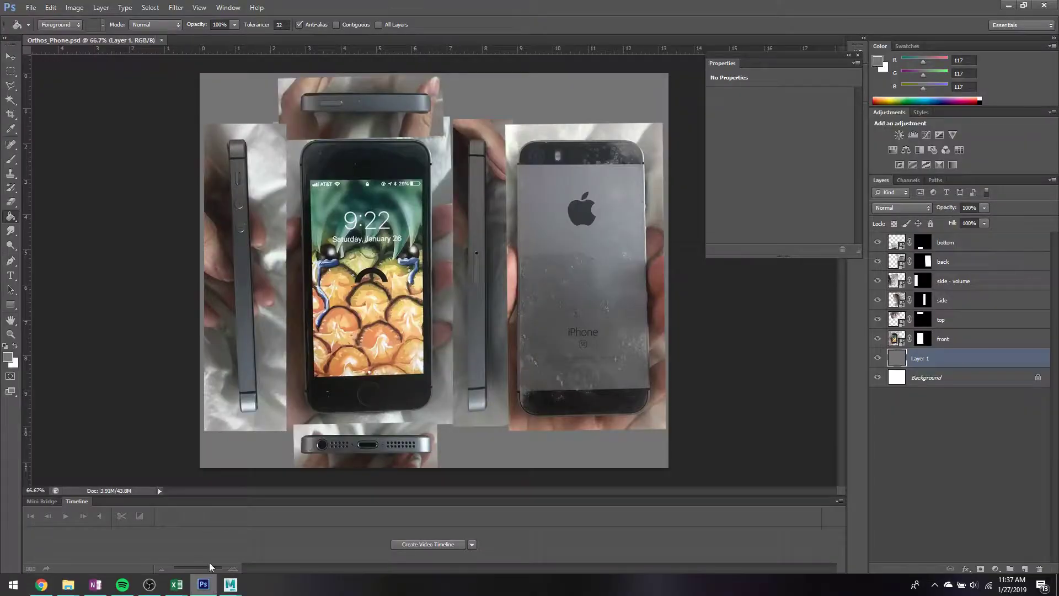
{"action": "left_click", "coordinate": [962, 304]}
{"action": "left_click", "coordinate": [954, 281]}
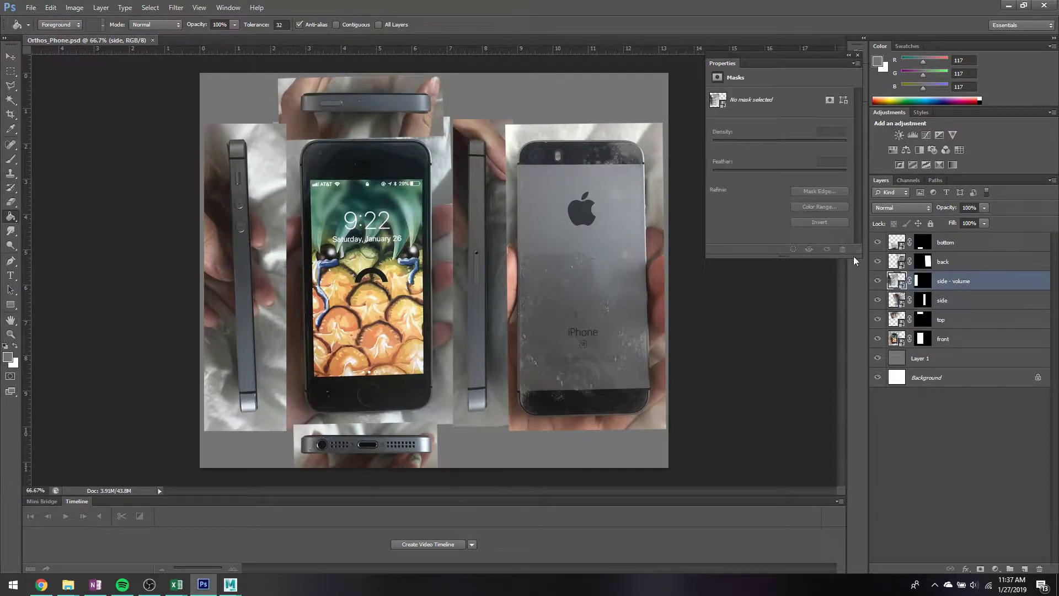
{"action": "key", "text": "ctrl+t"}
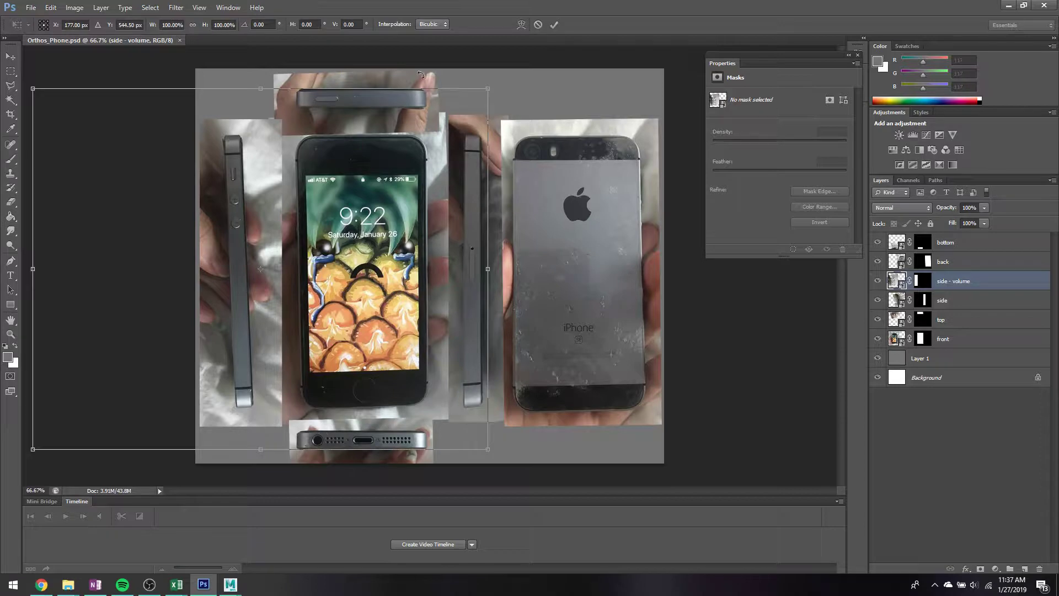
{"action": "left_click_drag", "start_coordinate": [496, 90], "coordinate": [510, 90]}
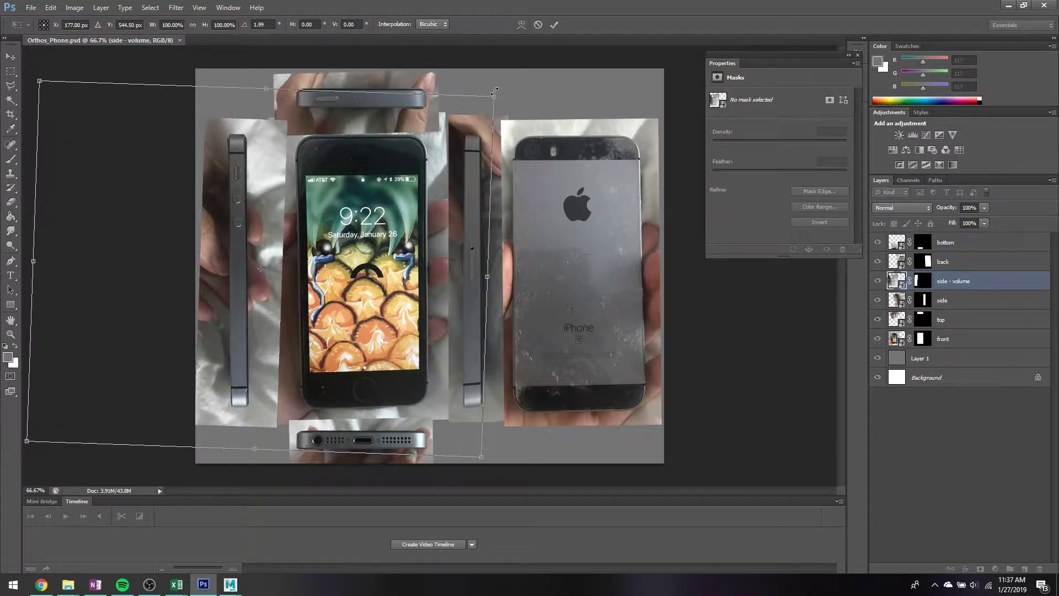
{"action": "key", "text": "Return"}
- Save the sheet as a PNG in the sourceimages folder, overwriting Orthos_Phone.png
{"action": "key", "text": "s"}
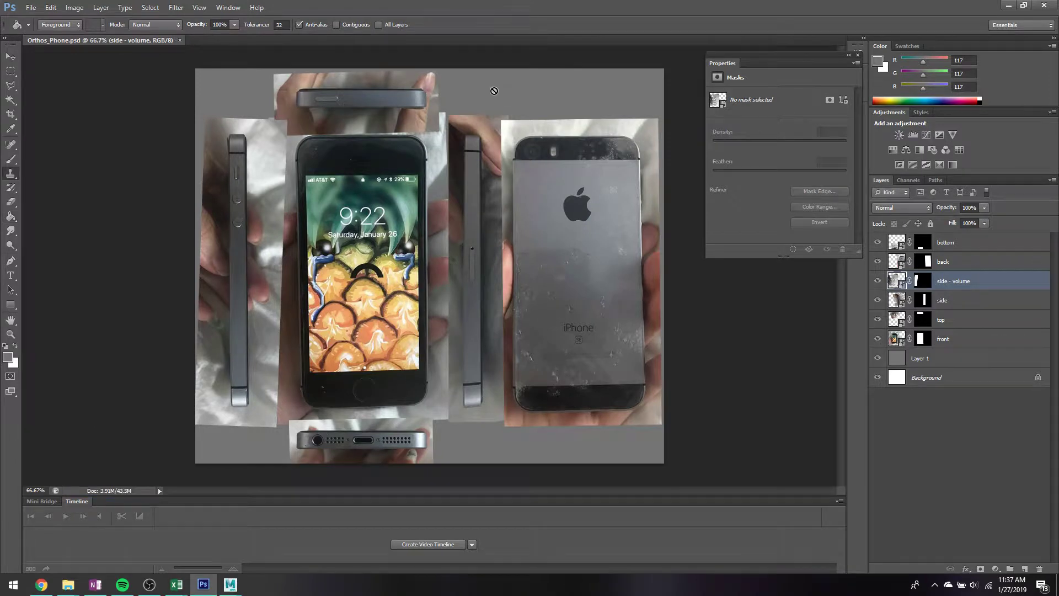
{"action": "key", "text": "ctrl+shift+s"}
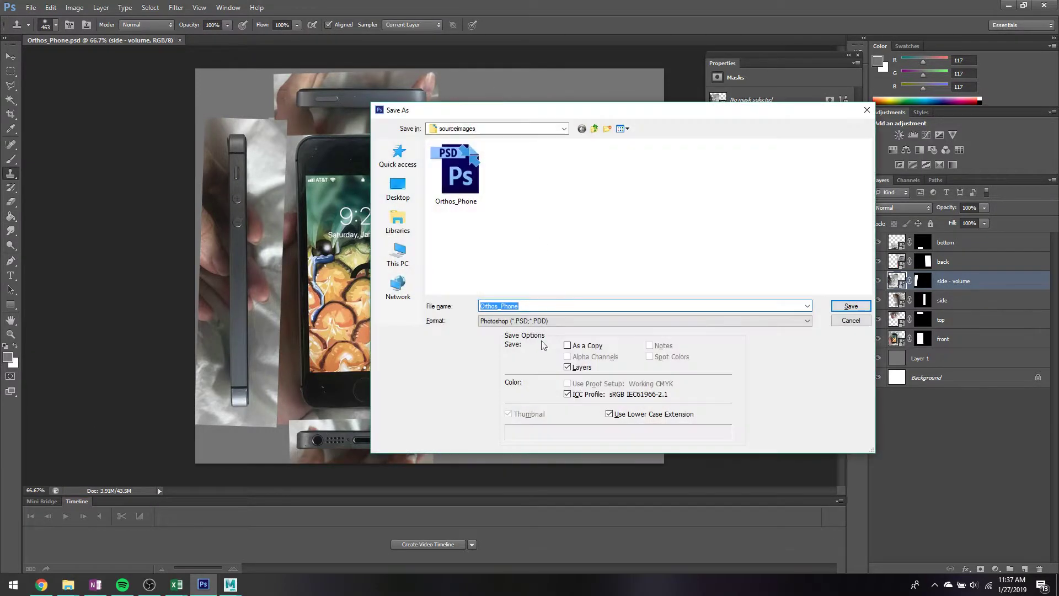
{"action": "left_click", "coordinate": [496, 320]}
{"action": "left_click", "coordinate": [499, 445]}
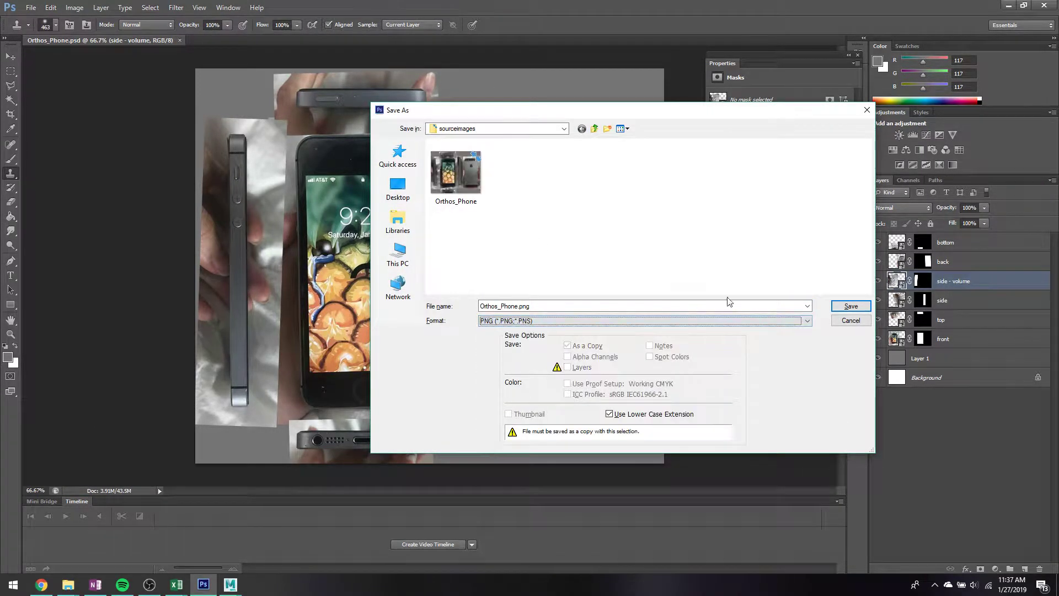
{"action": "left_click", "coordinate": [852, 307]}
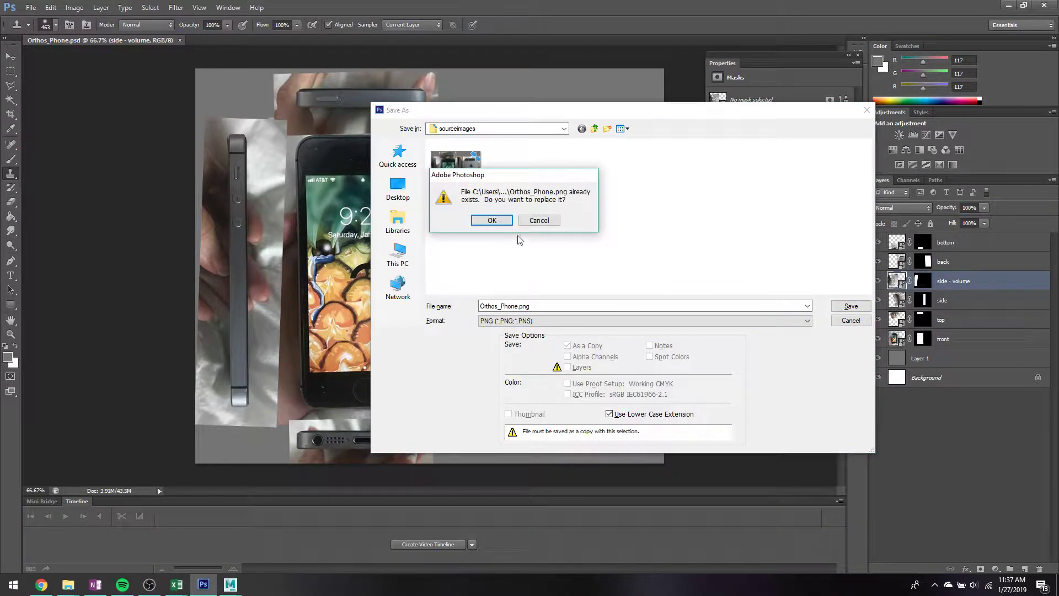
{"action": "left_click", "coordinate": [485, 221]}
{"action": "key", "text": "Return"}
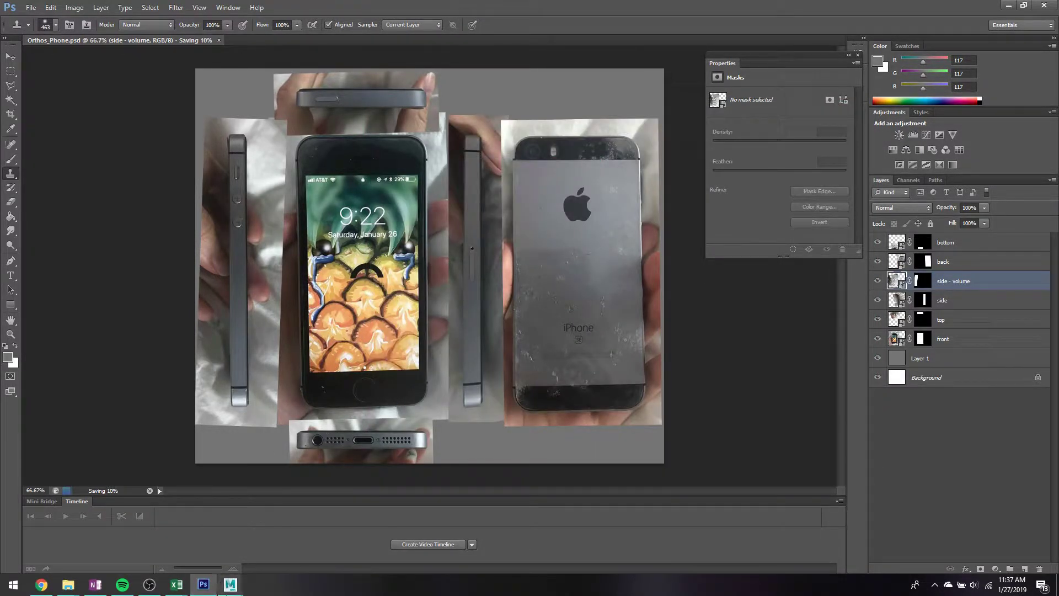
- Return to Maya and reload Orthos_Phone.png from the project's sourceimages folder into the side view's image plane
{"action": "mouse_move", "coordinate": [231, 584]}
{"action": "left_click", "coordinate": [302, 546]}
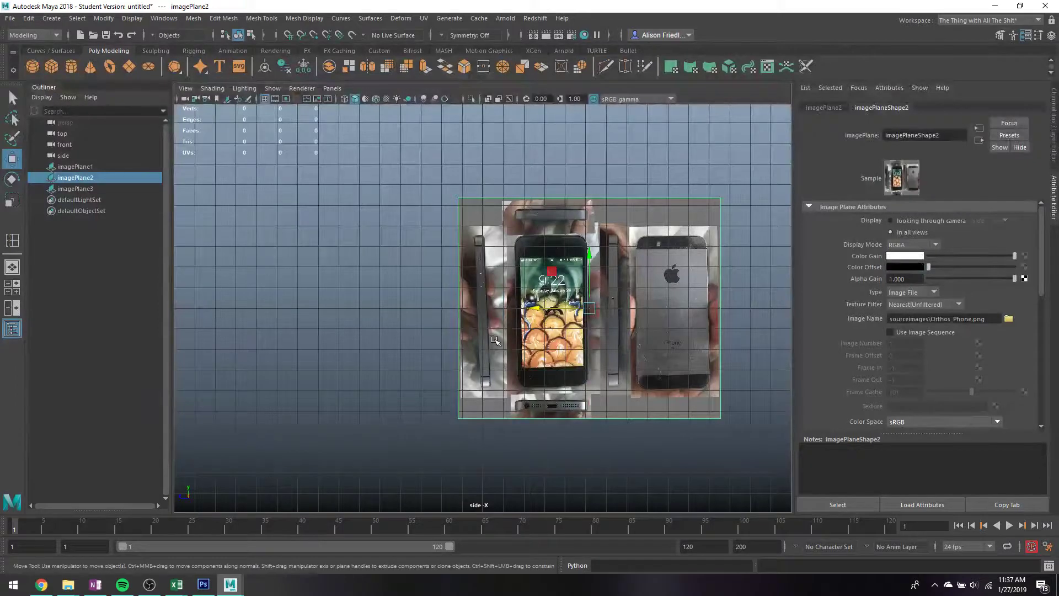
{"action": "key", "text": "space"}
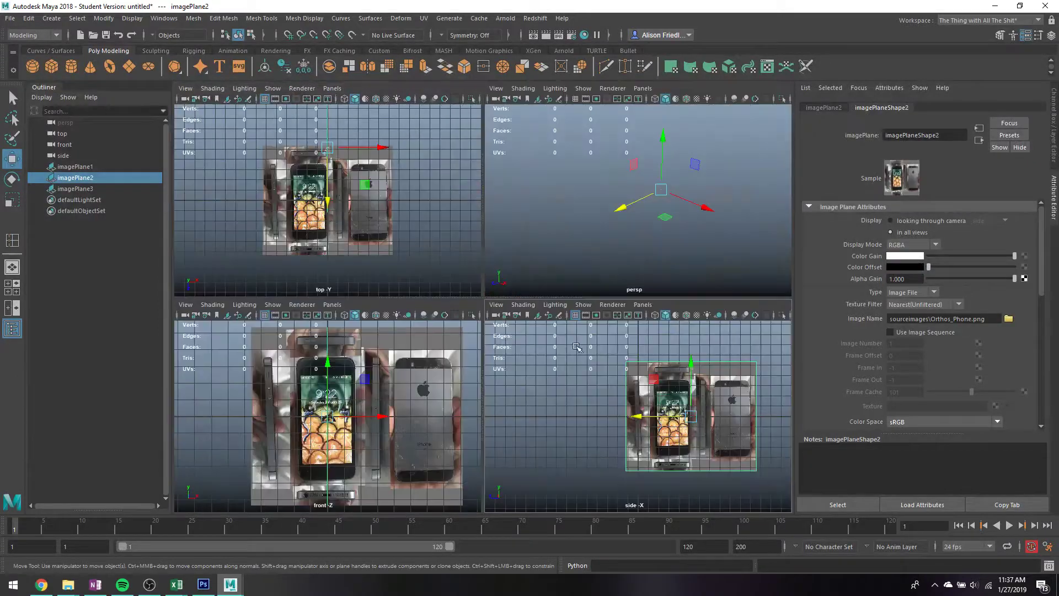
{"action": "left_click", "coordinate": [1009, 318]}
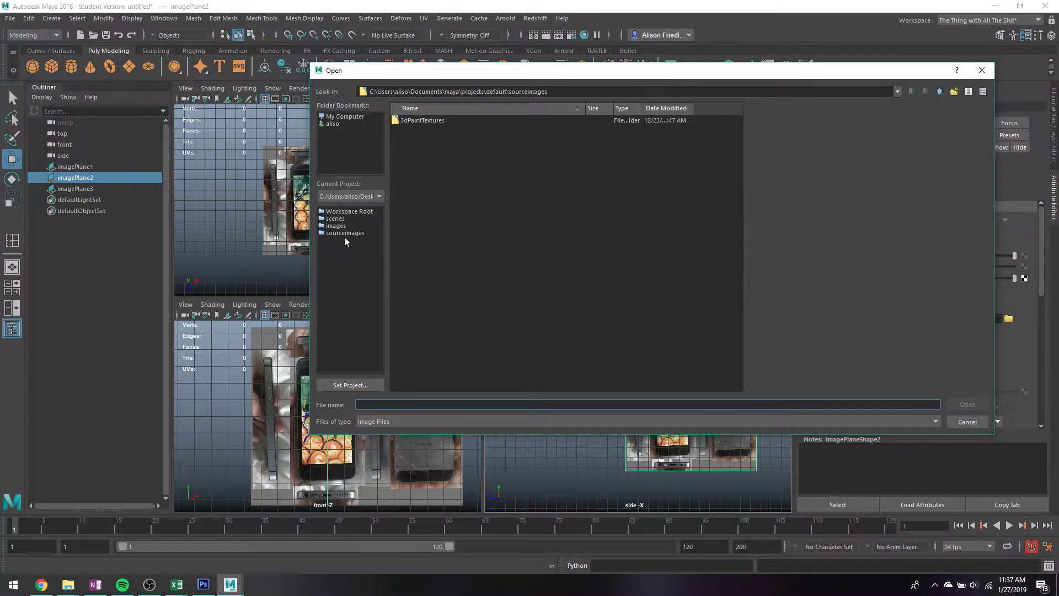
{"action": "left_click", "coordinate": [345, 233]}
{"action": "double_click", "coordinate": [448, 271]}
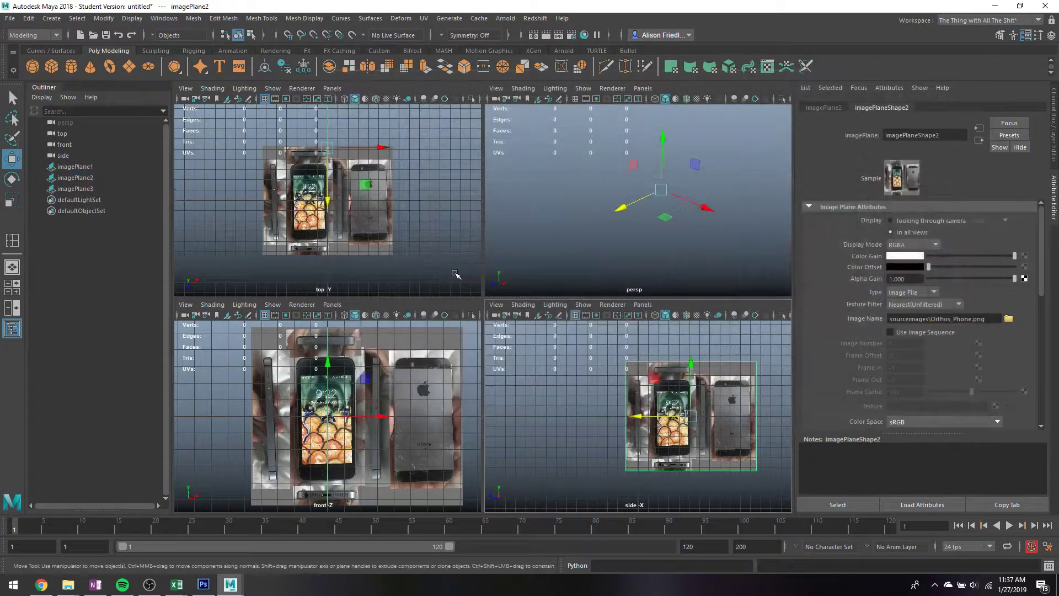
- Reload Orthos_Phone.png into the front view's image plane
{"action": "left_click", "coordinate": [445, 369]}
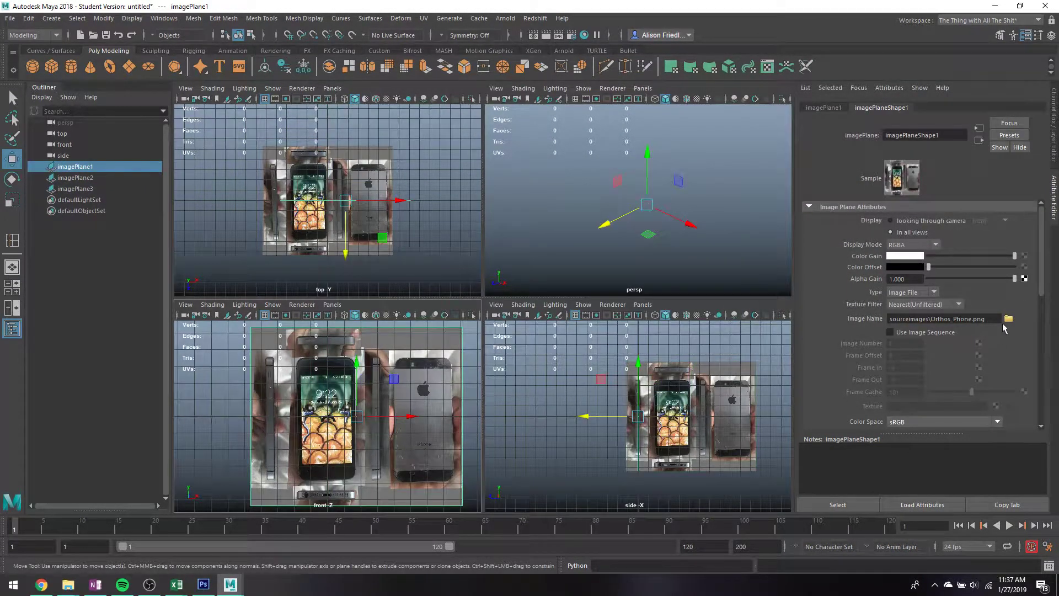
{"action": "left_click", "coordinate": [1008, 319]}
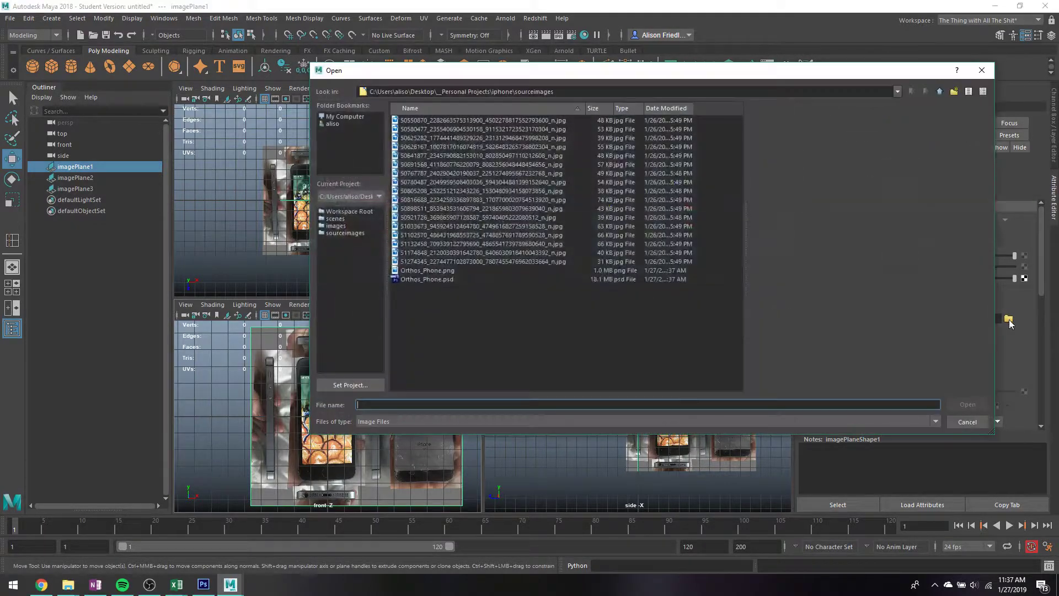
{"action": "double_click", "coordinate": [429, 271]}
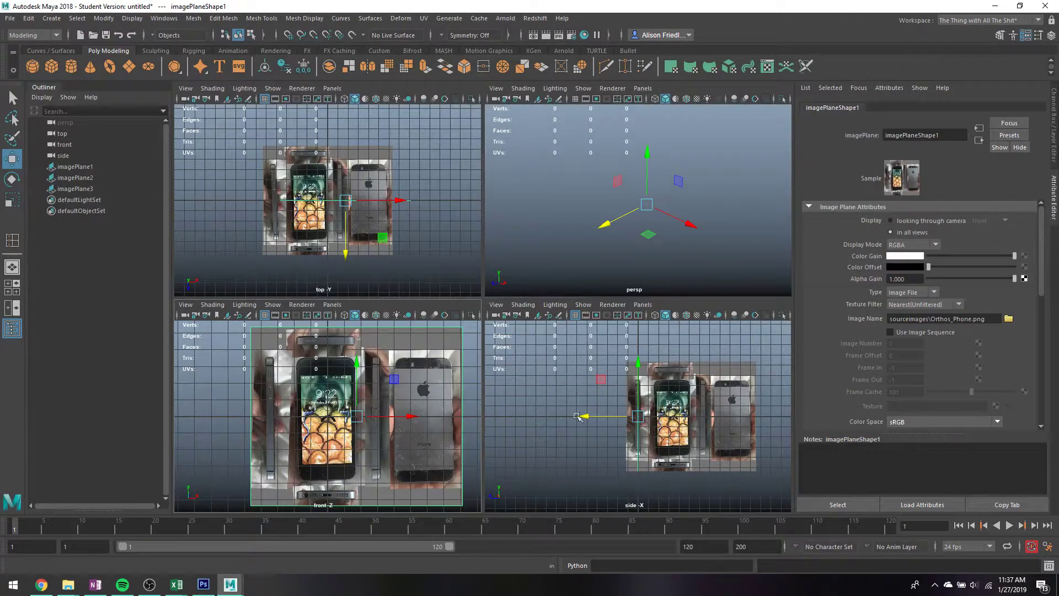
- Move the top view's image plane along X by about 1.69 to centre the phone's front photo on the vertical grid axis
{"action": "left_click", "coordinate": [358, 219]}
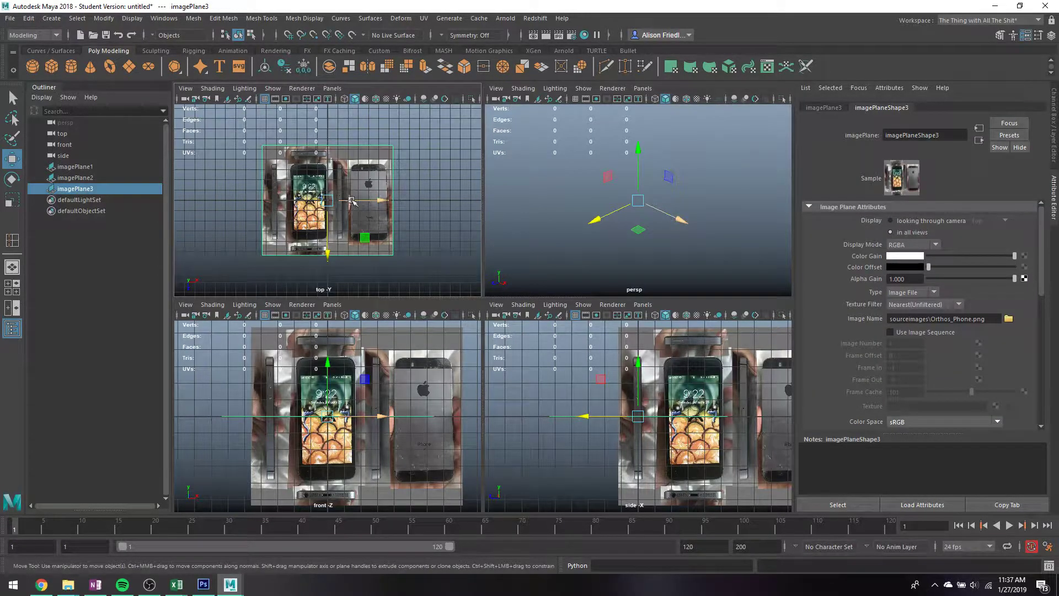
{"action": "left_click_drag", "start_coordinate": [352, 201], "coordinate": [371, 206]}
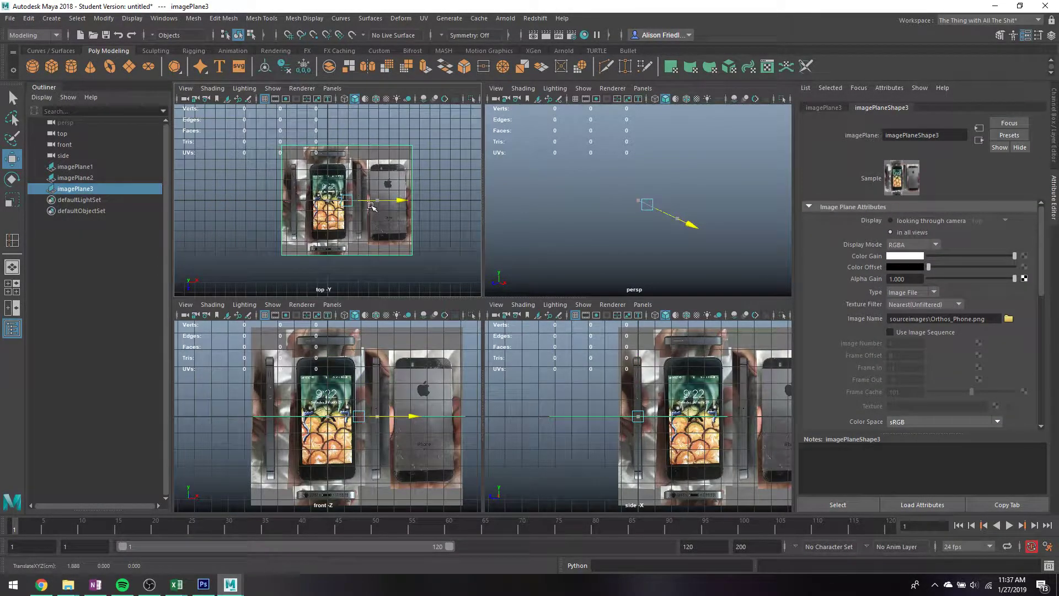
{"action": "left_click", "coordinate": [712, 436]}
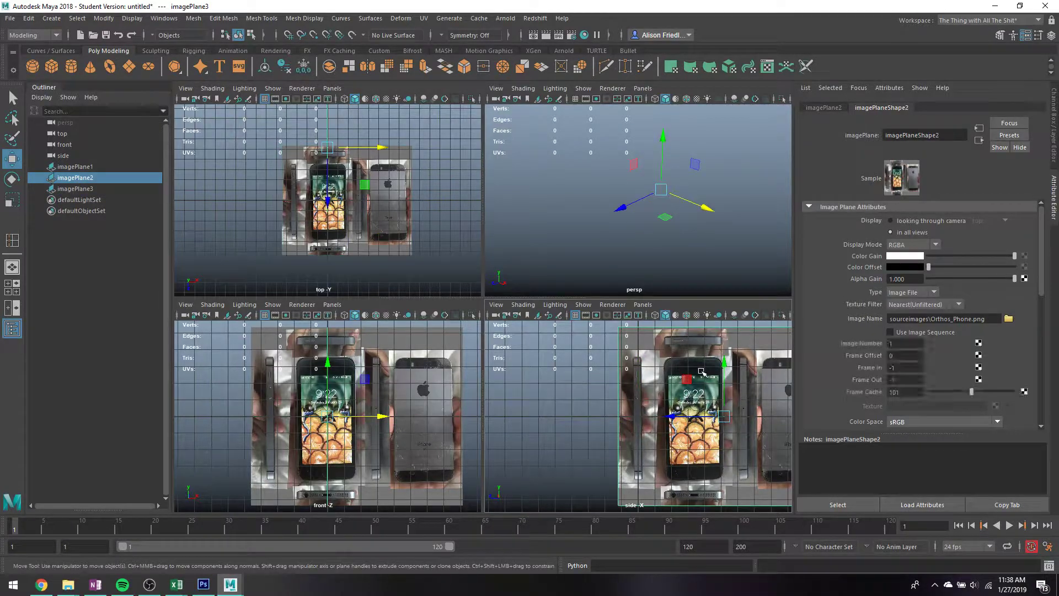
{"action": "left_click_drag", "start_coordinate": [672, 417], "coordinate": [675, 415]}
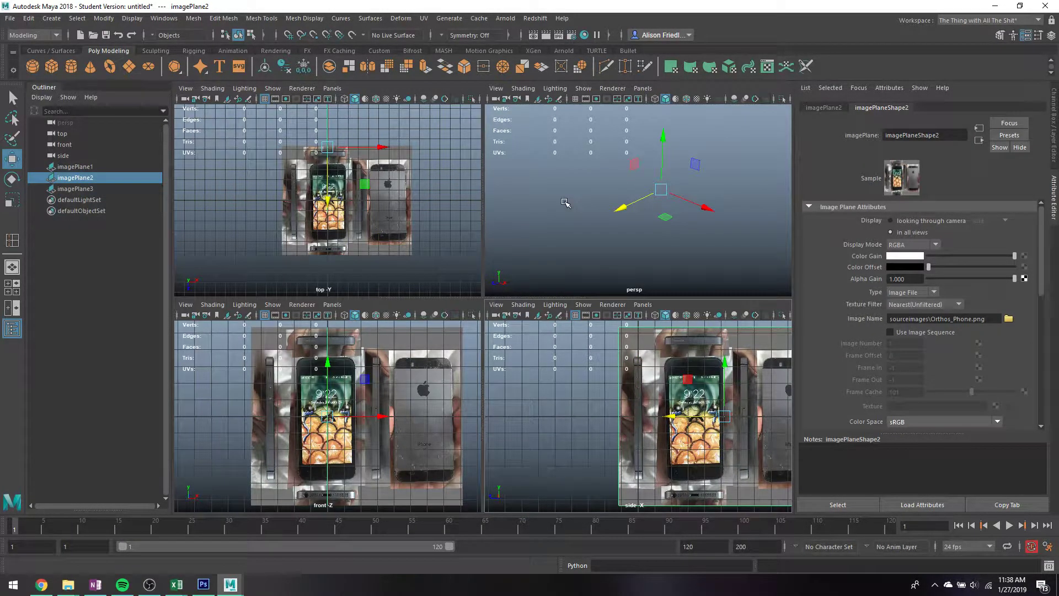
{"action": "left_click", "coordinate": [565, 203]}
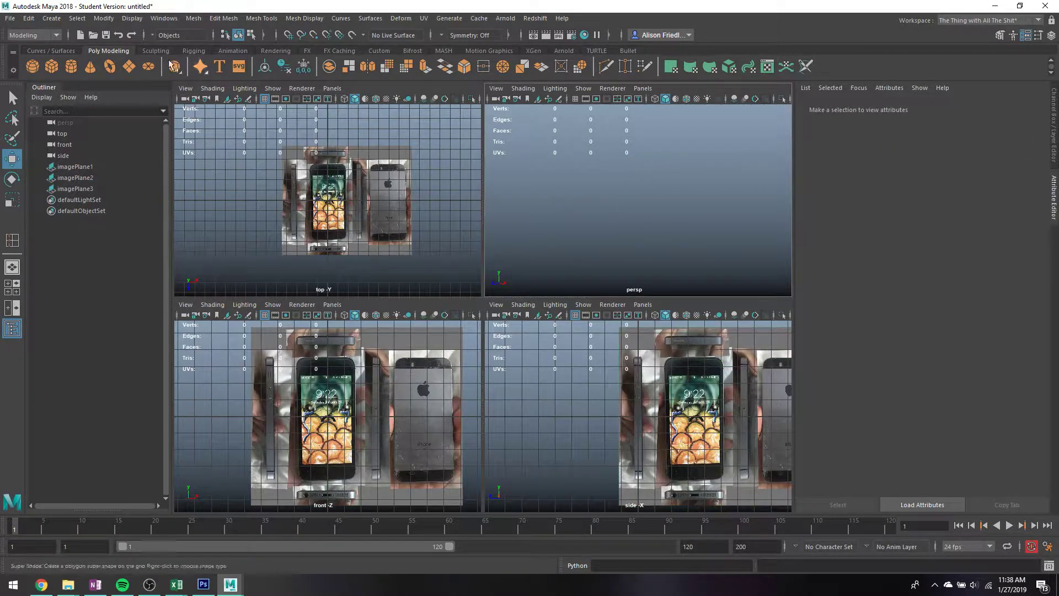
- Start a polygon cube and hide the grid in the maximized top view
{"action": "left_click", "coordinate": [52, 67]}
{"action": "scroll", "coordinate": [319, 161], "scroll_direction": "up", "scroll_amount": 3}
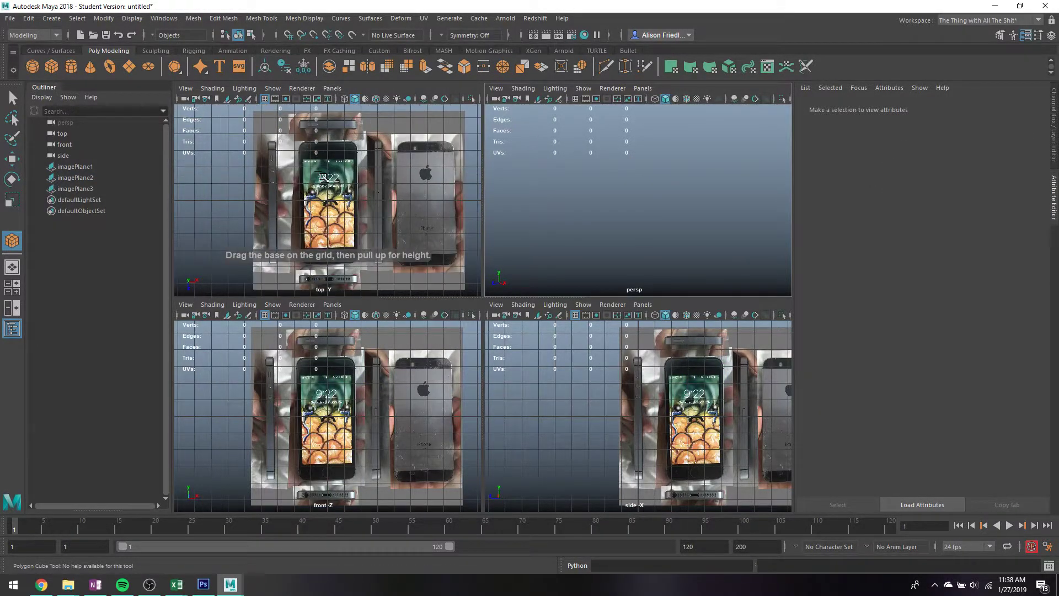
{"action": "key", "text": "space"}
{"action": "key", "text": "space"}
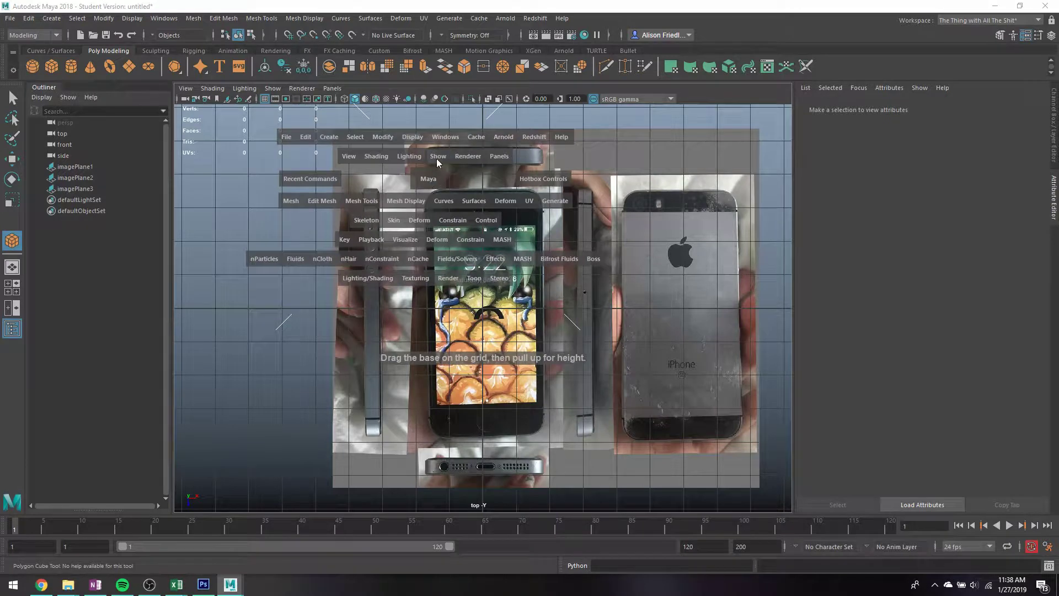
{"action": "left_click", "coordinate": [437, 158]}
{"action": "left_click", "coordinate": [448, 545]}
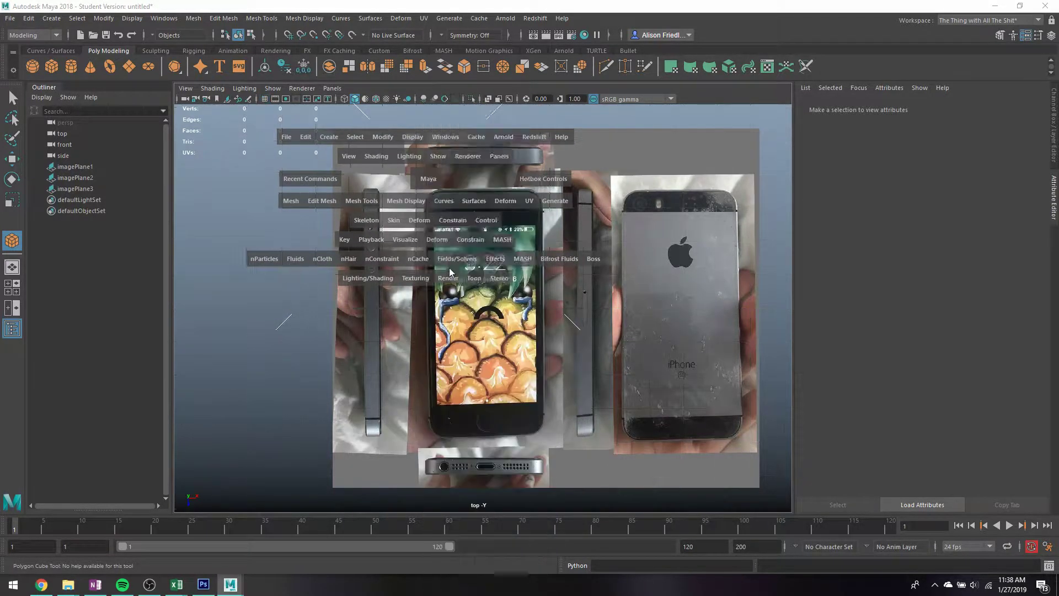
- Draw the cube's base over the phone's front photo in the top view and give it a thin phone-like height
{"action": "left_click_drag", "start_coordinate": [425, 190], "coordinate": [544, 437]}
{"action": "key", "text": "space"}
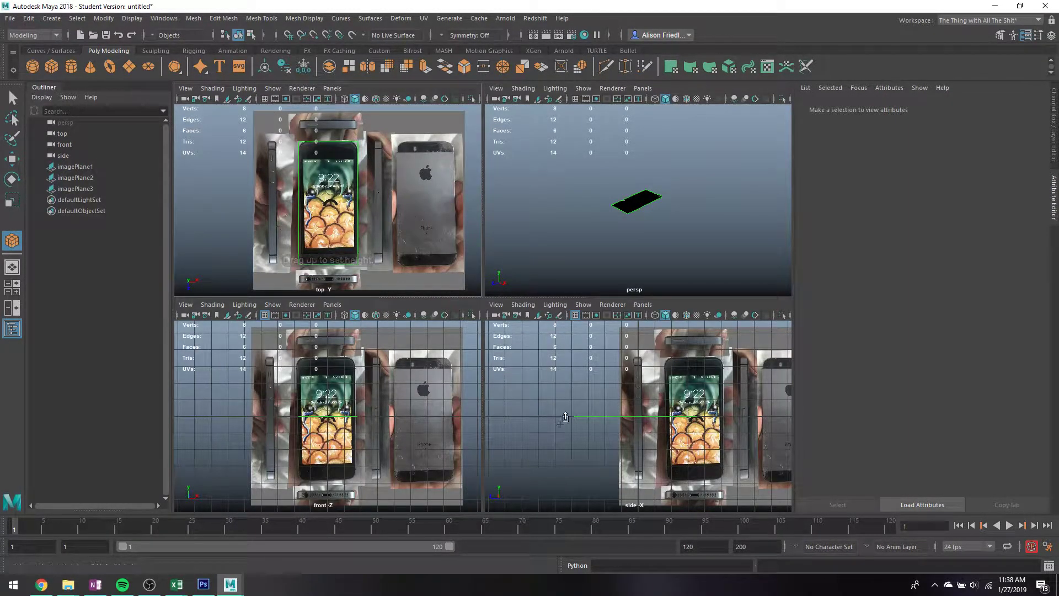
{"action": "left_click_drag", "start_coordinate": [595, 394], "coordinate": [594, 410]}
{"action": "key", "text": "q"}
{"action": "left_click", "coordinate": [626, 382]}
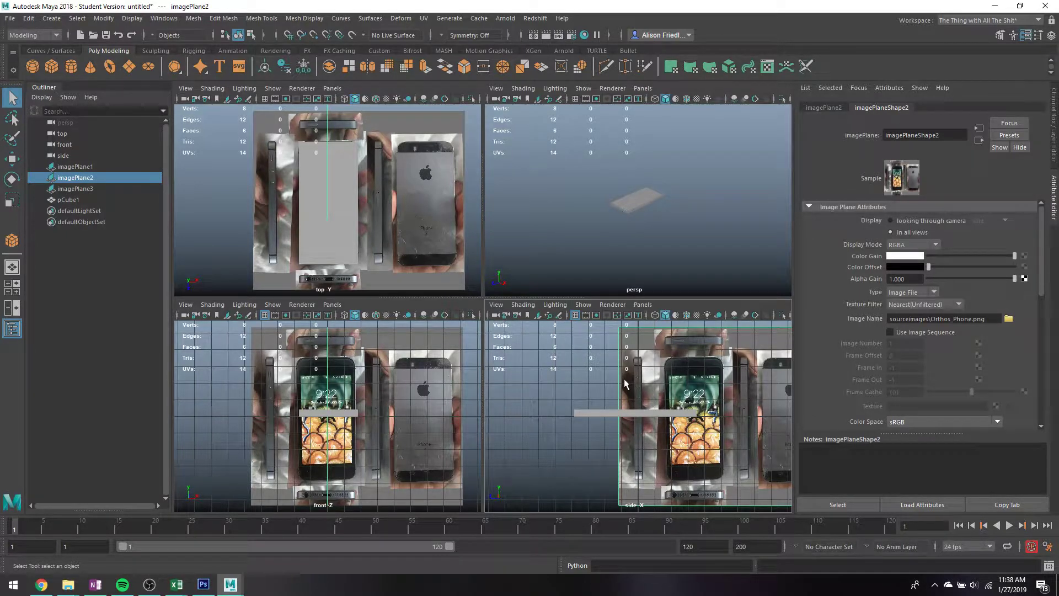
{"action": "right_click", "coordinate": [635, 198]}
{"action": "left_click", "coordinate": [622, 199]}
{"action": "right_click", "coordinate": [622, 197]}
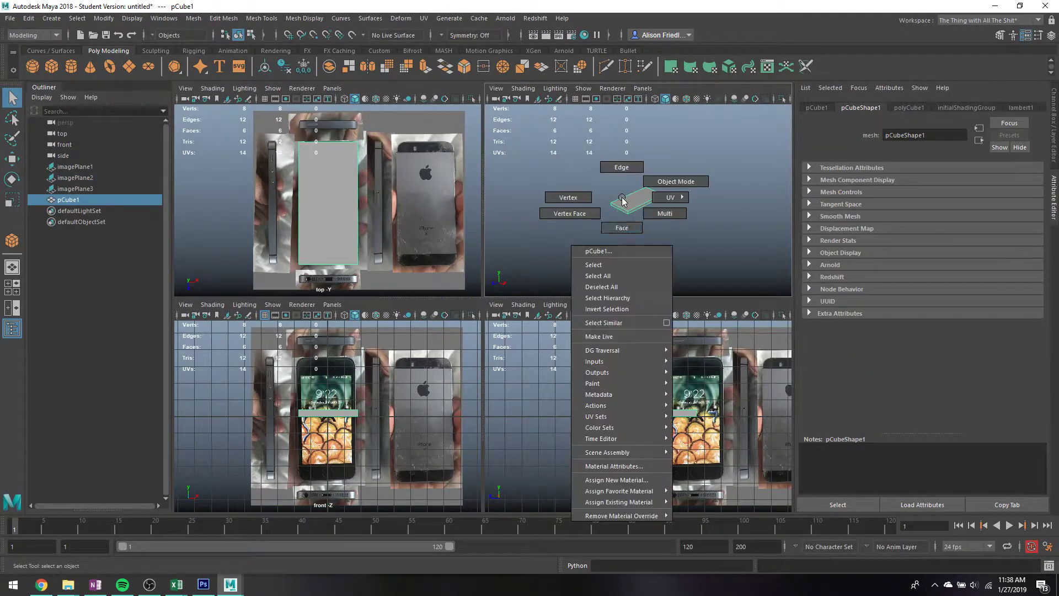
{"action": "right_click_drag", "start_coordinate": [623, 200], "coordinate": [623, 218]}
{"action": "left_click", "coordinate": [622, 213]}
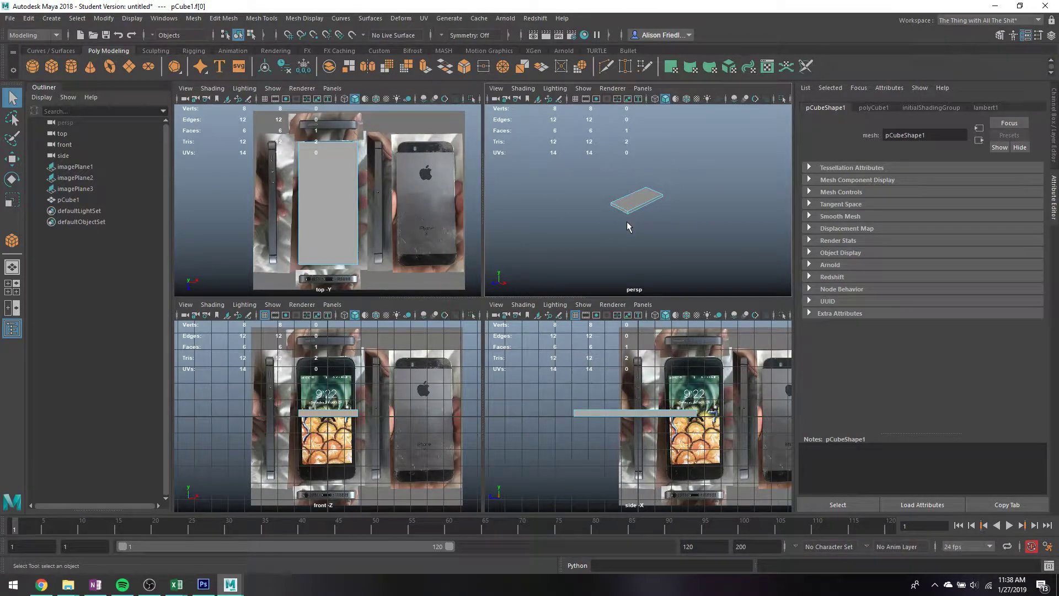
{"action": "key", "text": "w"}
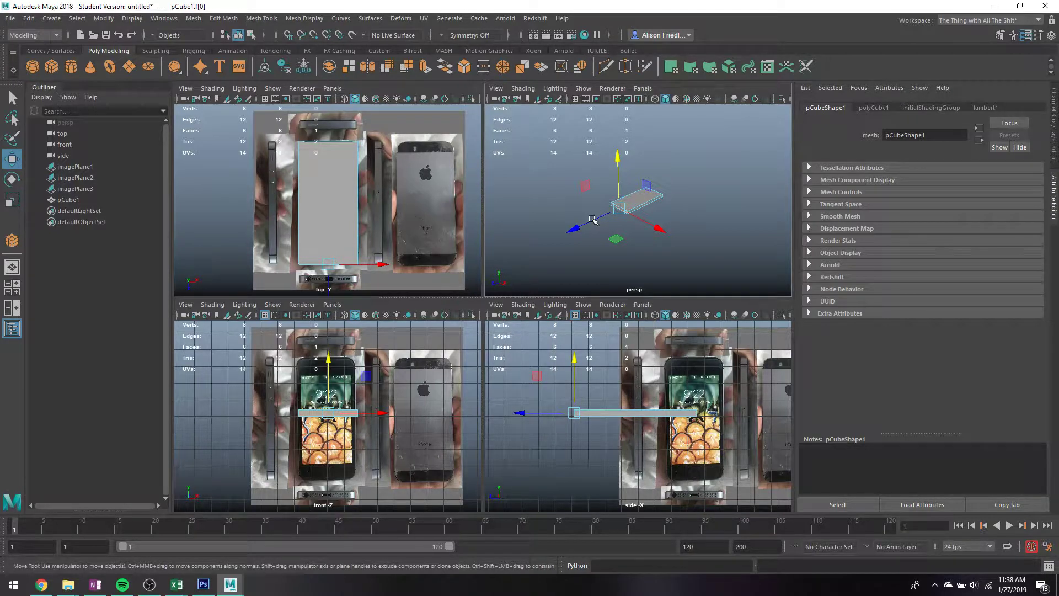
{"action": "key", "text": "q"}
- Rotate the side view's image plane 90° so the phone's side profiles lie horizontally like the cube
{"action": "left_click", "coordinate": [645, 391]}
{"action": "left_click", "coordinate": [645, 382]}
{"action": "key", "text": "e"}
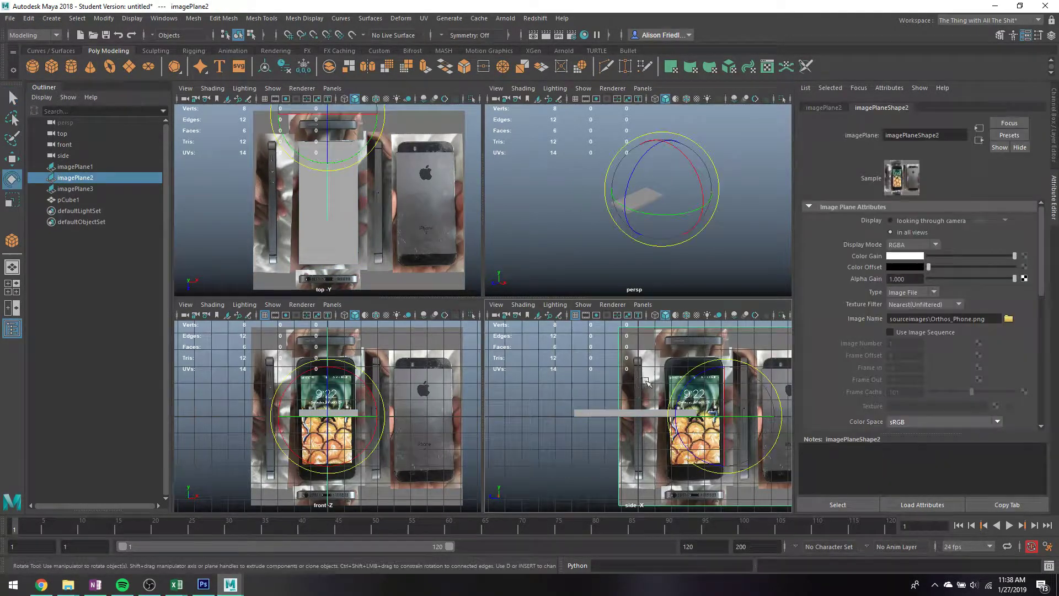
{"action": "left_click_drag", "start_coordinate": [711, 386], "coordinate": [590, 450]}
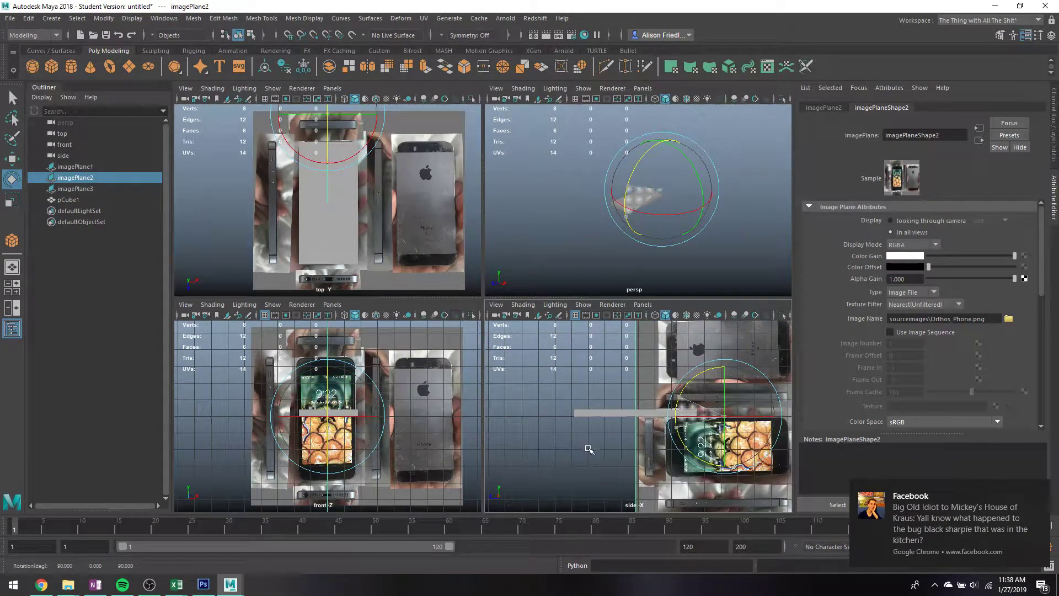
- Move the side view's image plane so the volume-button side profile lines up with the cube, and display the maximized side view in wireframe
{"action": "key", "text": "w"}
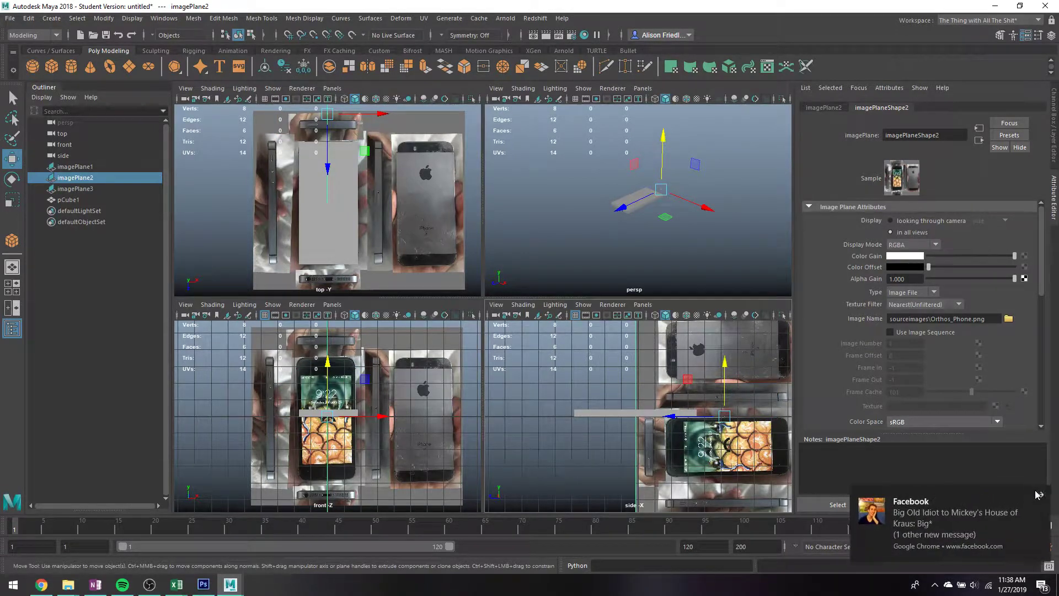
{"action": "left_click", "coordinate": [1044, 500]}
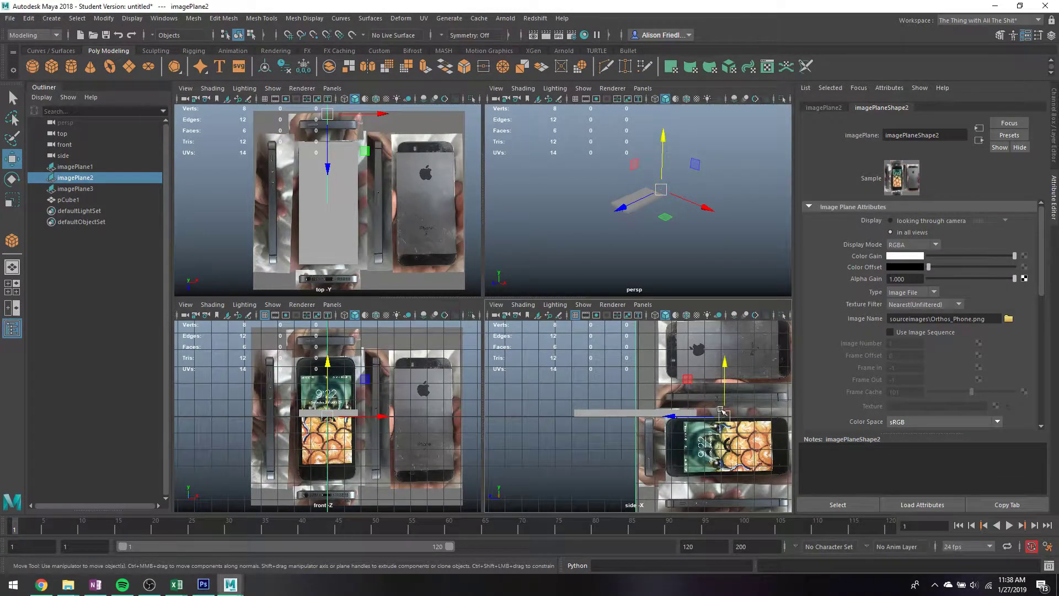
{"action": "left_click_drag", "start_coordinate": [722, 411], "coordinate": [637, 324]}
{"action": "scroll", "coordinate": [664, 409], "scroll_direction": "up", "scroll_amount": 6}
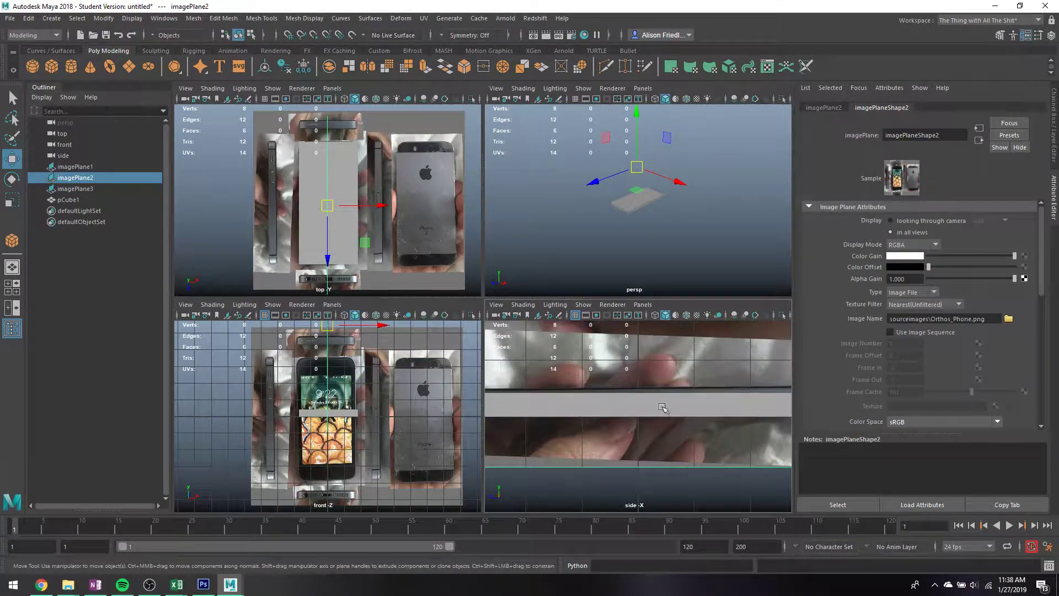
{"action": "middle_click_drag", "start_coordinate": [661, 380], "coordinate": [665, 409], "text": "alt"}
{"action": "scroll", "coordinate": [663, 408], "scroll_direction": "down", "scroll_amount": 6}
{"action": "key", "text": "4"}
{"action": "key", "text": "space"}
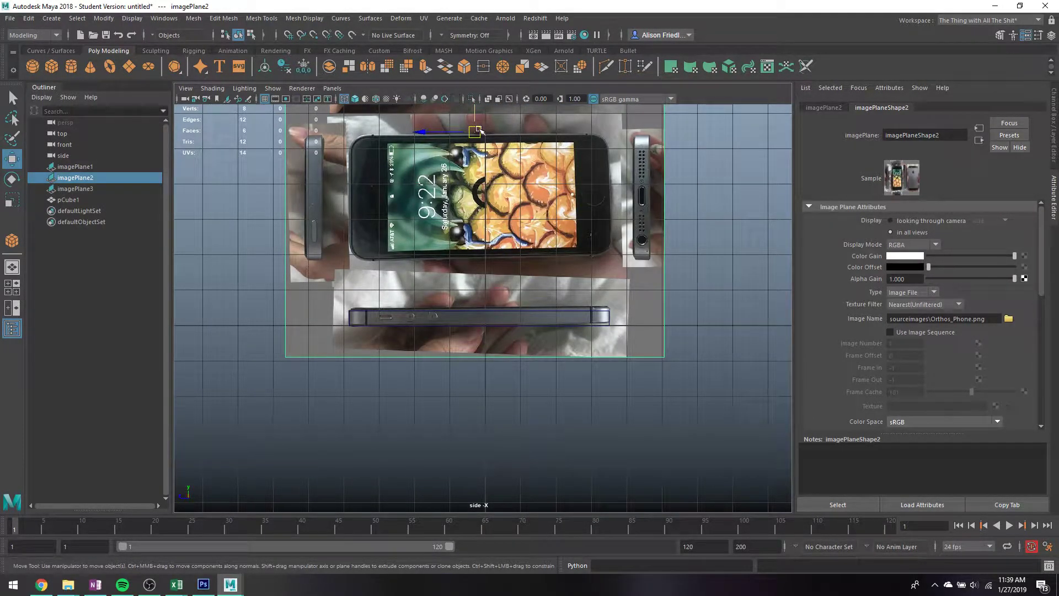
- Try to nudge the side view's image plane onto the cube and rotate the cube -90° about X so it stands upright
{"action": "left_click_drag", "start_coordinate": [479, 131], "coordinate": [473, 121]}
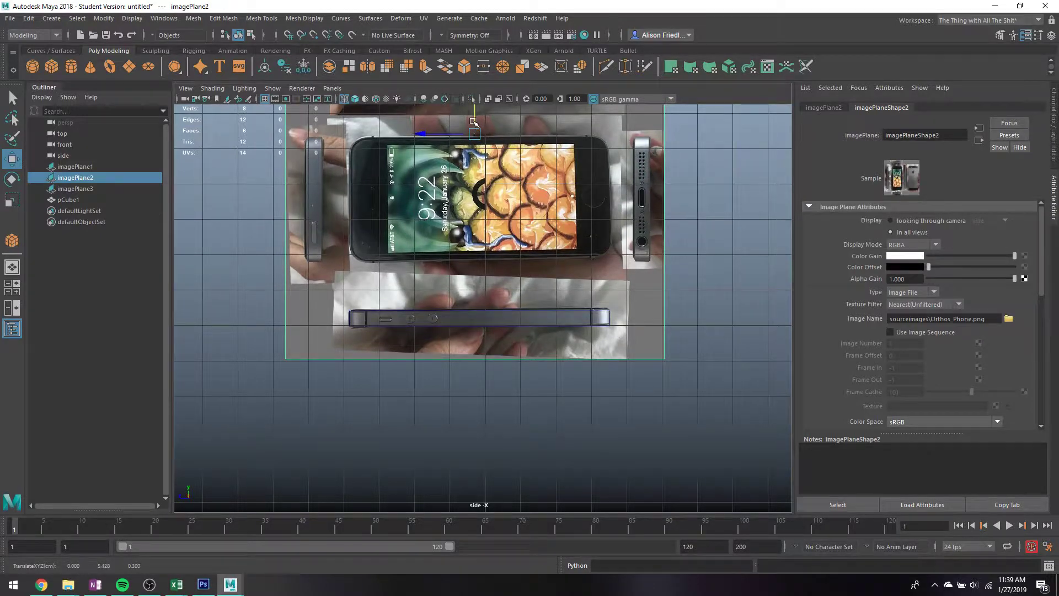
{"action": "key", "text": "space"}
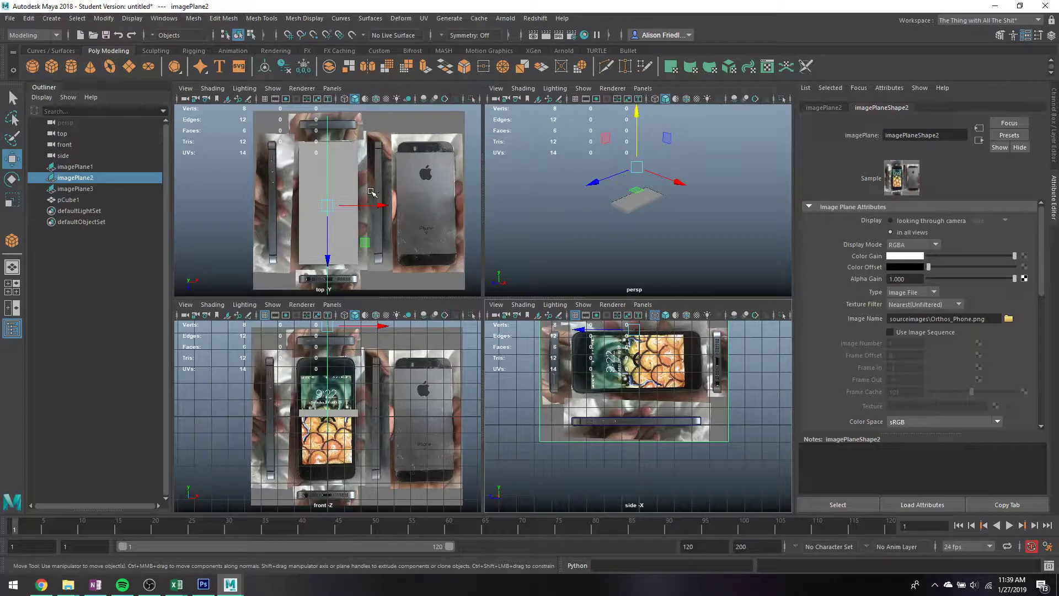
{"action": "left_click", "coordinate": [626, 205]}
{"action": "key", "text": "e"}
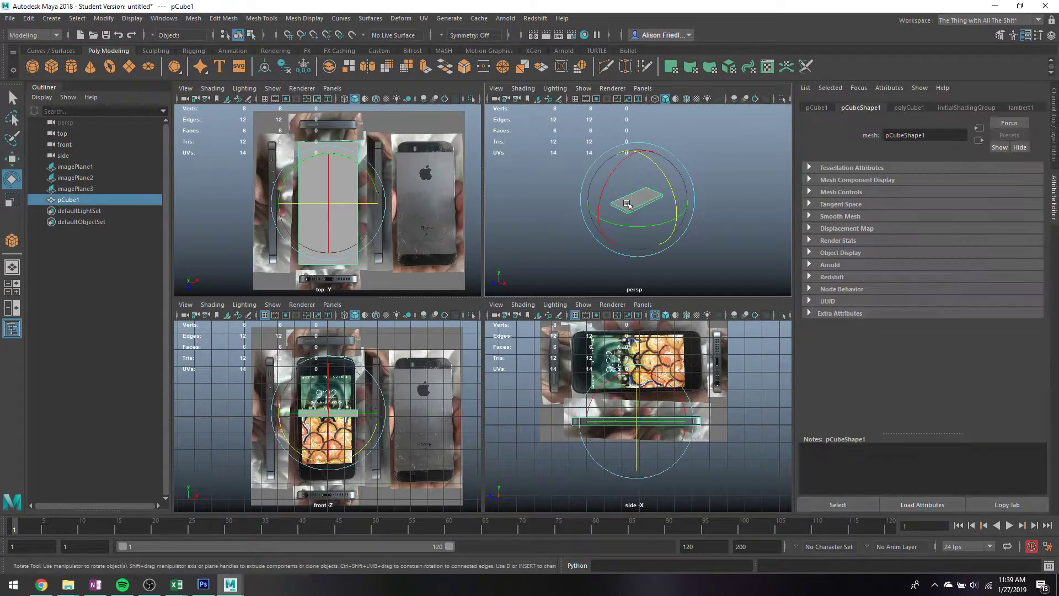
{"action": "left_click_drag", "start_coordinate": [602, 202], "coordinate": [670, 154]}
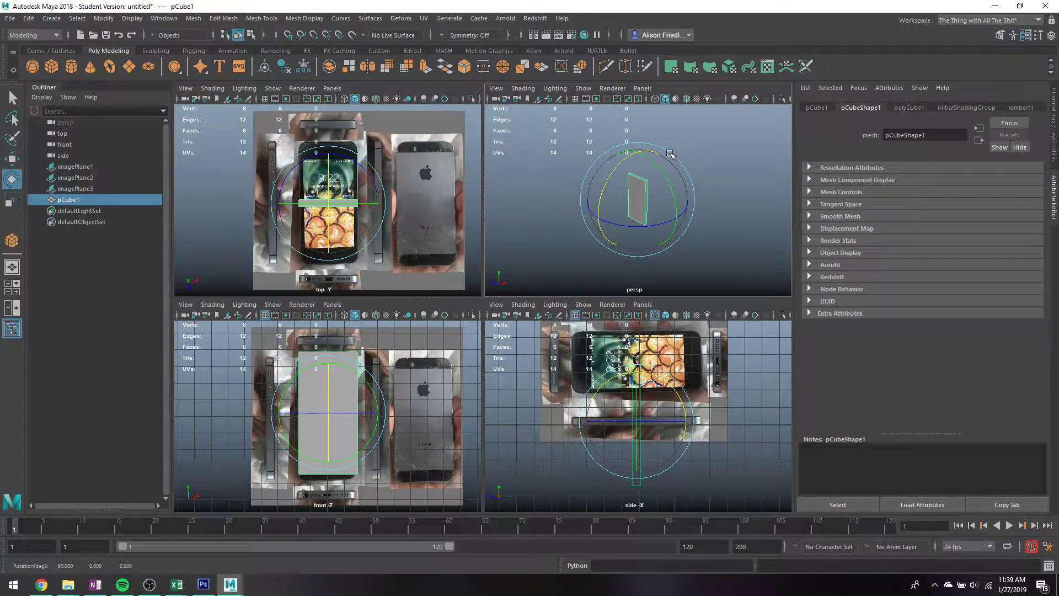
{"action": "key", "text": "q"}
{"action": "left_click", "coordinate": [724, 423]}
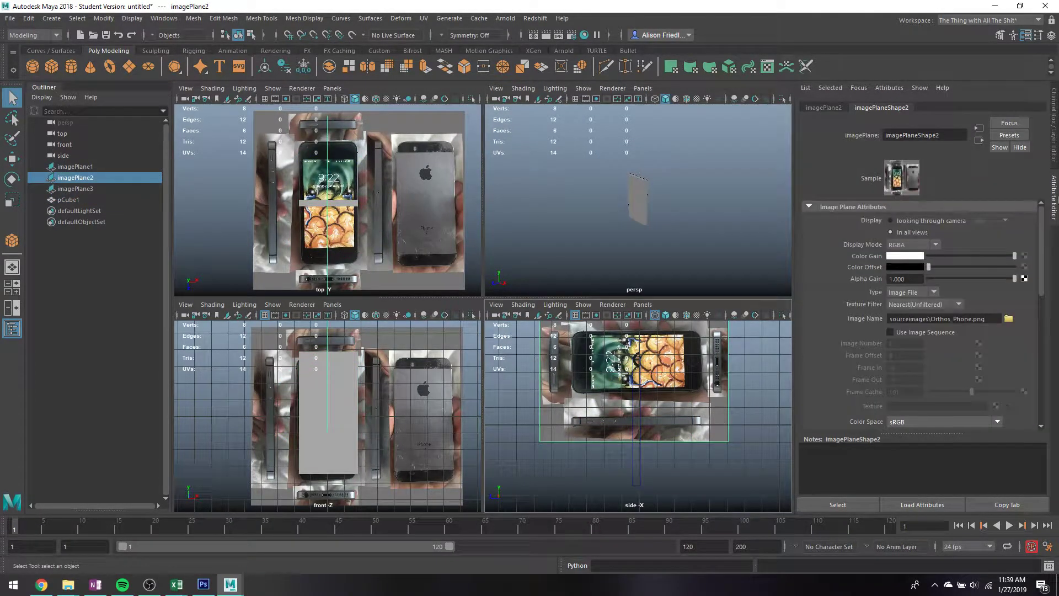
- Try to turn the side view's image plane back by setting its Rotate Z to 0
{"action": "left_click", "coordinate": [1055, 157]}
{"action": "left_click", "coordinate": [1022, 163]}
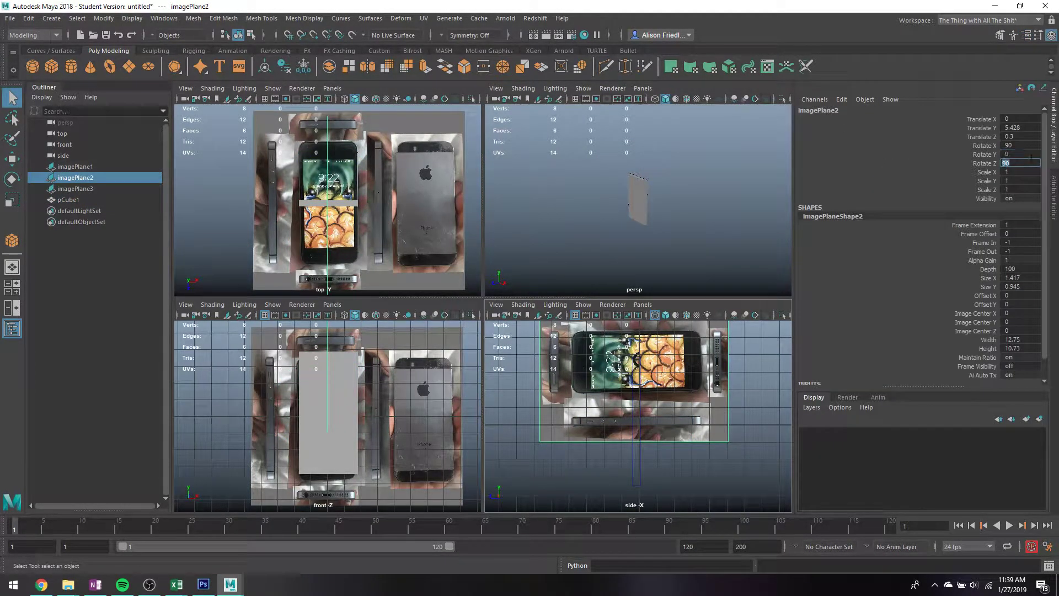
{"action": "type", "text": "0"}
{"action": "key", "text": "Return"}
{"action": "key", "text": "w"}
{"action": "scroll", "coordinate": [699, 403], "scroll_direction": "down", "scroll_amount": 5}
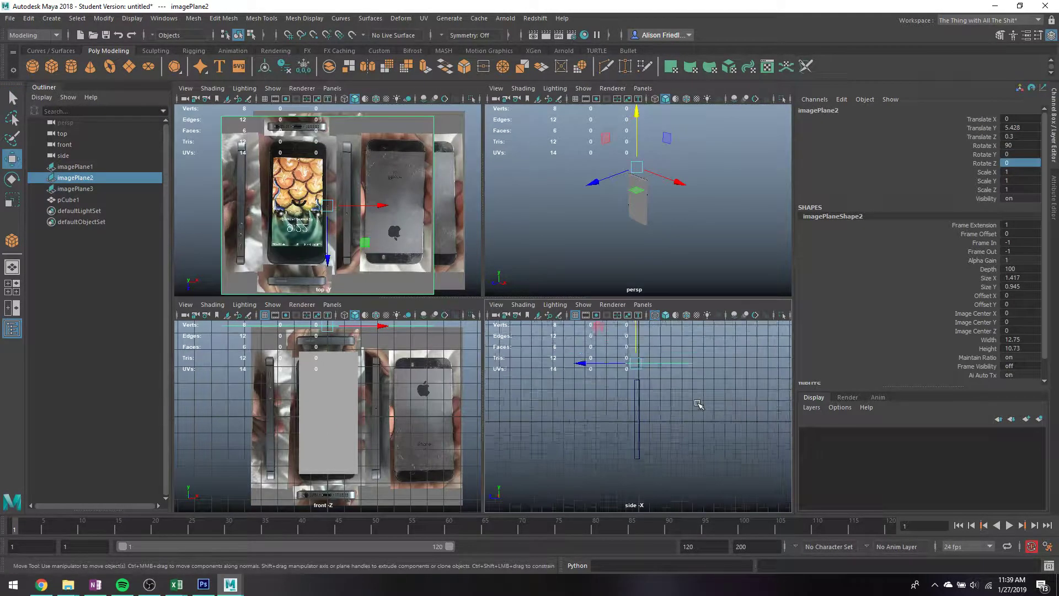
- Undo the recent cube and side image plane transforms, back to the side image plane's upright placement
{"action": "key", "text": "ctrl+z"}
{"action": "key", "text": "ctrl+z"}
{"action": "key", "text": "ctrl+z"}
{"action": "key", "text": "ctrl+z"}
{"action": "key", "text": "ctrl+z"}
{"action": "key", "text": "ctrl+z"}
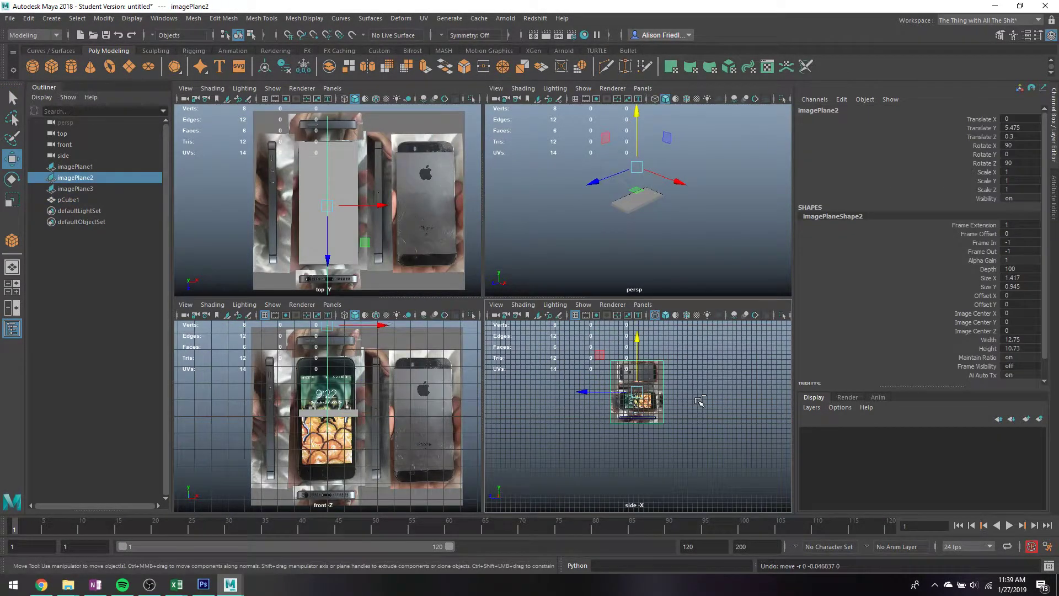
{"action": "scroll", "coordinate": [699, 403], "scroll_direction": "up", "scroll_amount": 5}
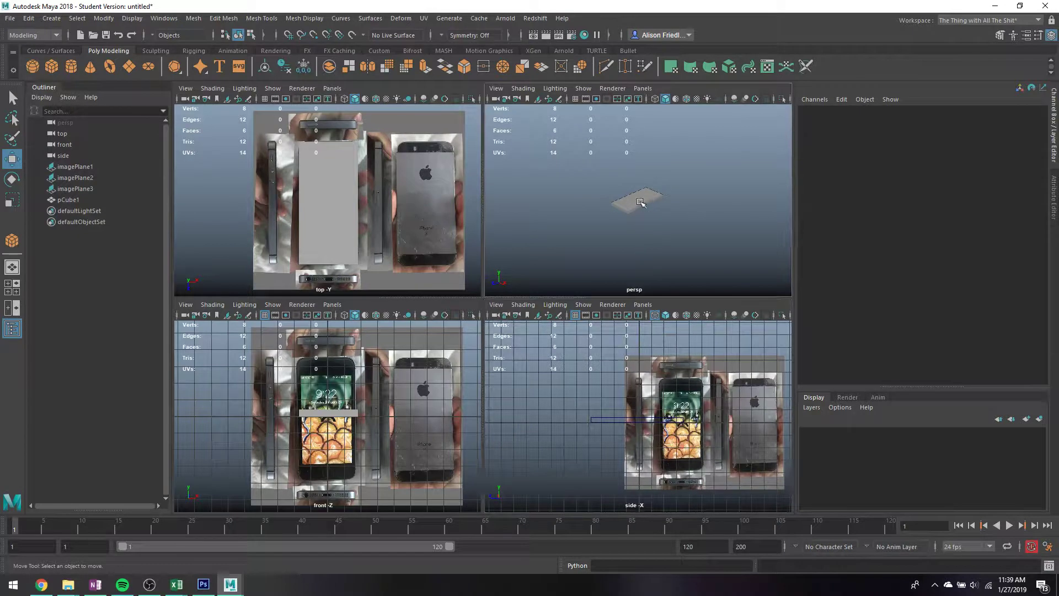
- Rotate the cube -90° about X so it stands upright like the phone in the front view
{"action": "left_click", "coordinate": [640, 202]}
{"action": "key", "text": "e"}
{"action": "left_click_drag", "start_coordinate": [602, 197], "coordinate": [653, 147]}
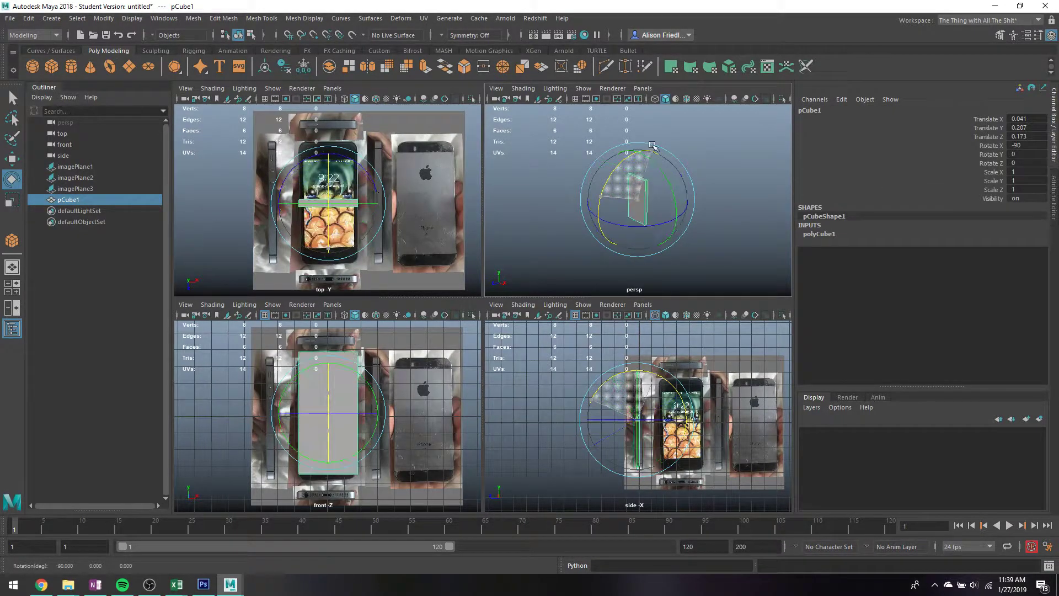
{"action": "key", "text": "q"}
- Move the top view's image plane to Translate Z 4.745 so the phone's top-edge profile lines up with the cube
{"action": "left_click", "coordinate": [432, 188]}
{"action": "key", "text": "w"}
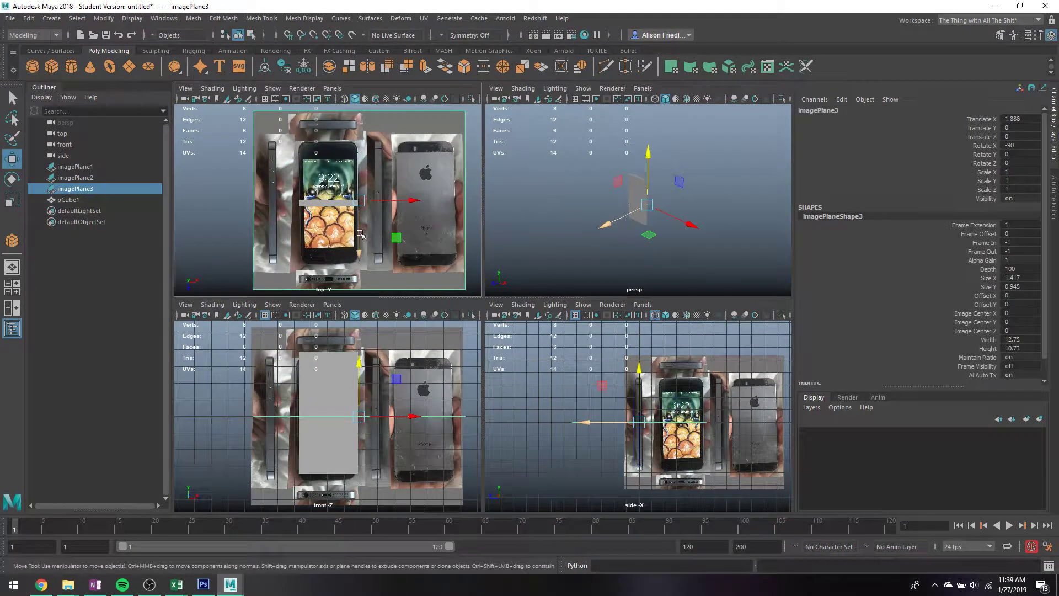
{"action": "left_click_drag", "start_coordinate": [364, 237], "coordinate": [379, 318]}
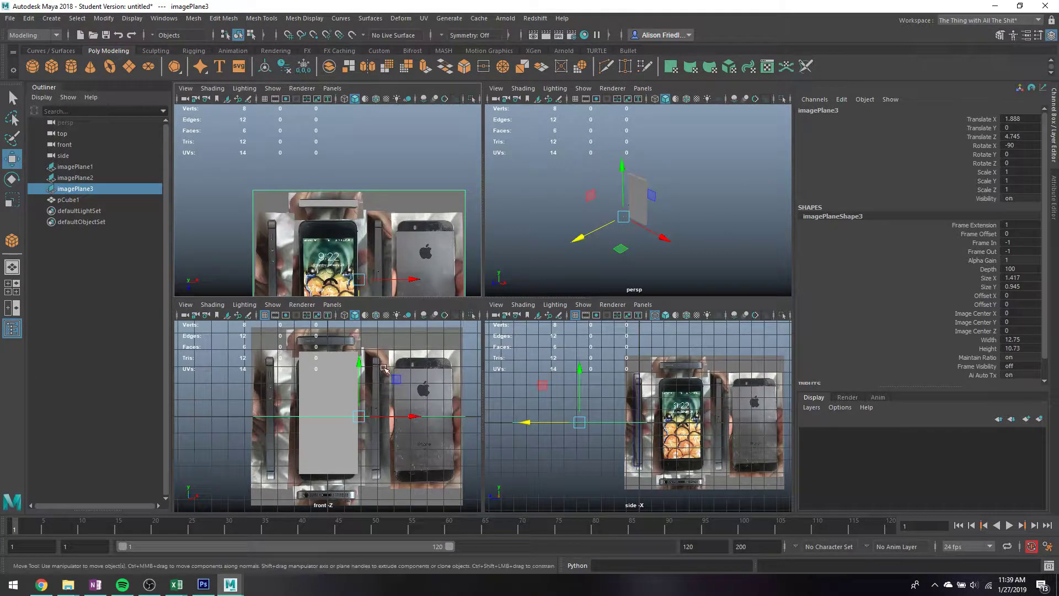
- Show the maximized front view in wireframe and move its image plane up to Translate Y 0.387 so the front photo meets the cube
{"action": "scroll", "coordinate": [346, 376], "scroll_direction": "up", "scroll_amount": 3}
{"action": "key", "text": "q"}
{"action": "left_click", "coordinate": [345, 375]}
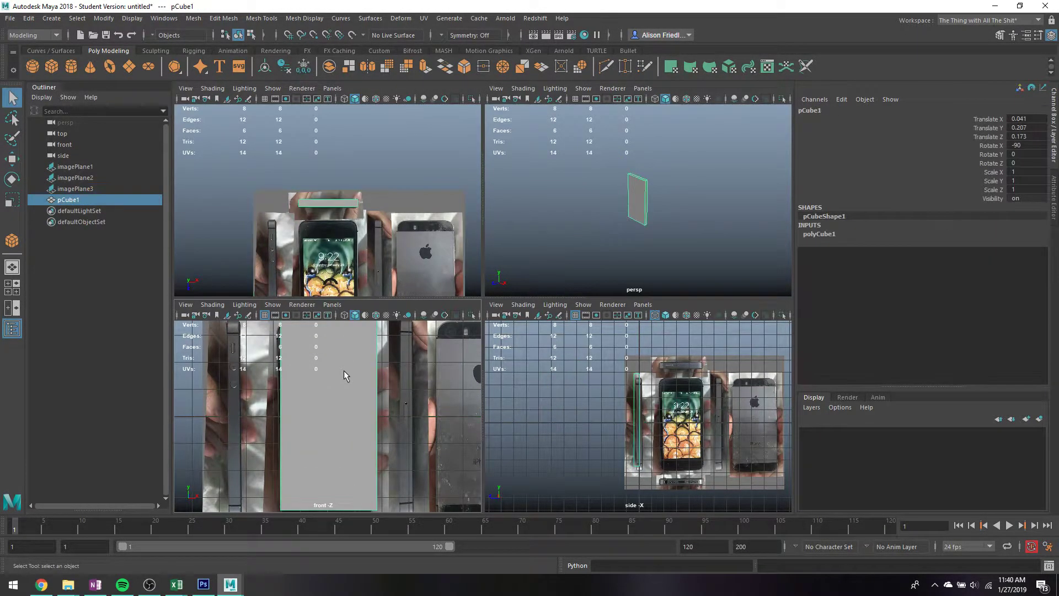
{"action": "key", "text": "space"}
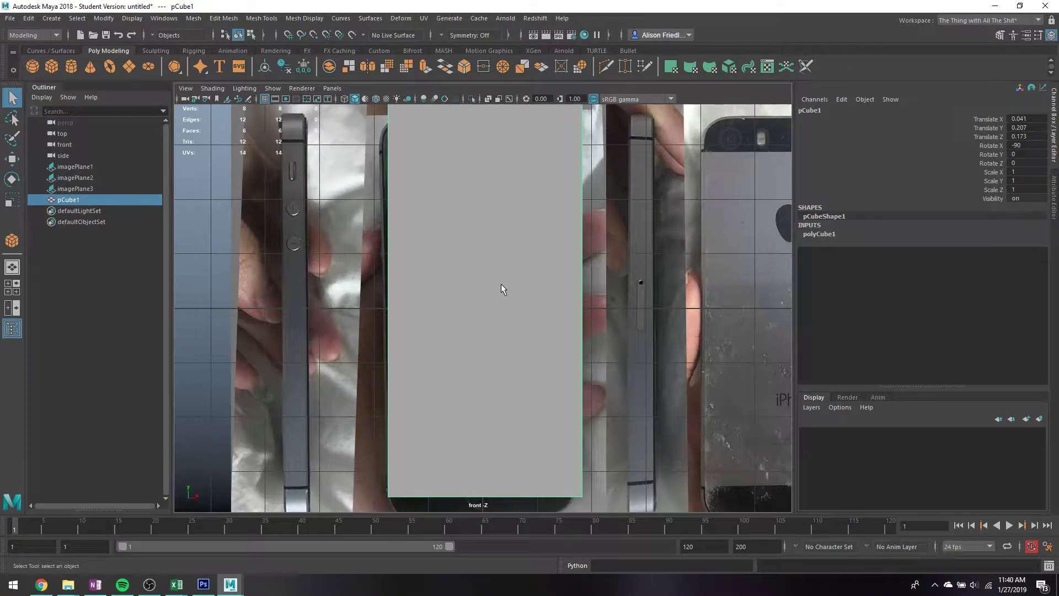
{"action": "key", "text": "4"}
{"action": "scroll", "coordinate": [461, 247], "scroll_direction": "down", "scroll_amount": 5}
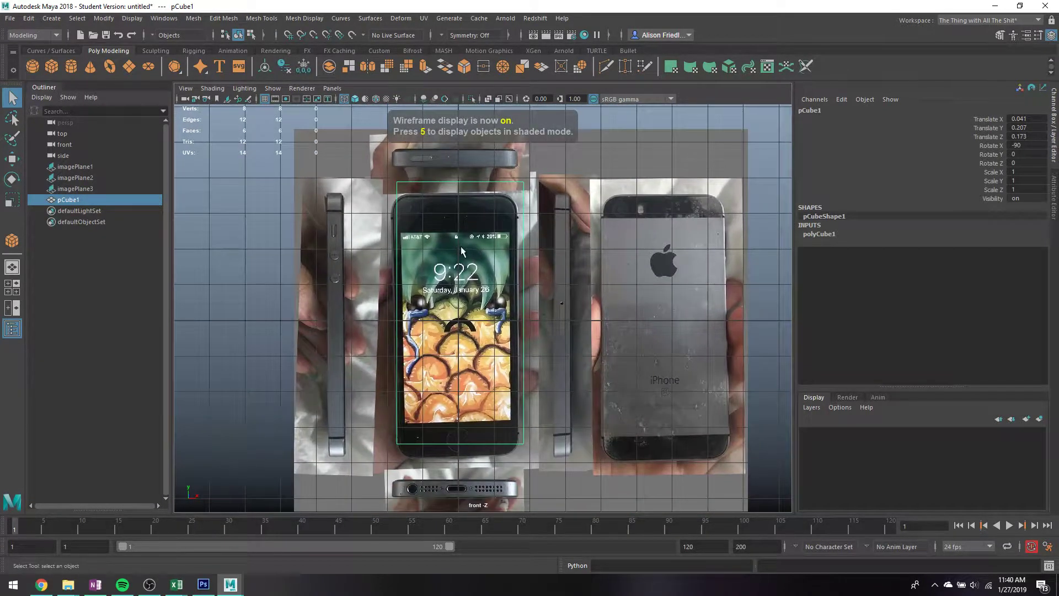
{"action": "left_click", "coordinate": [580, 236]}
{"action": "key", "text": "w"}
{"action": "left_click_drag", "start_coordinate": [518, 266], "coordinate": [519, 251]}
{"action": "key", "text": "q"}
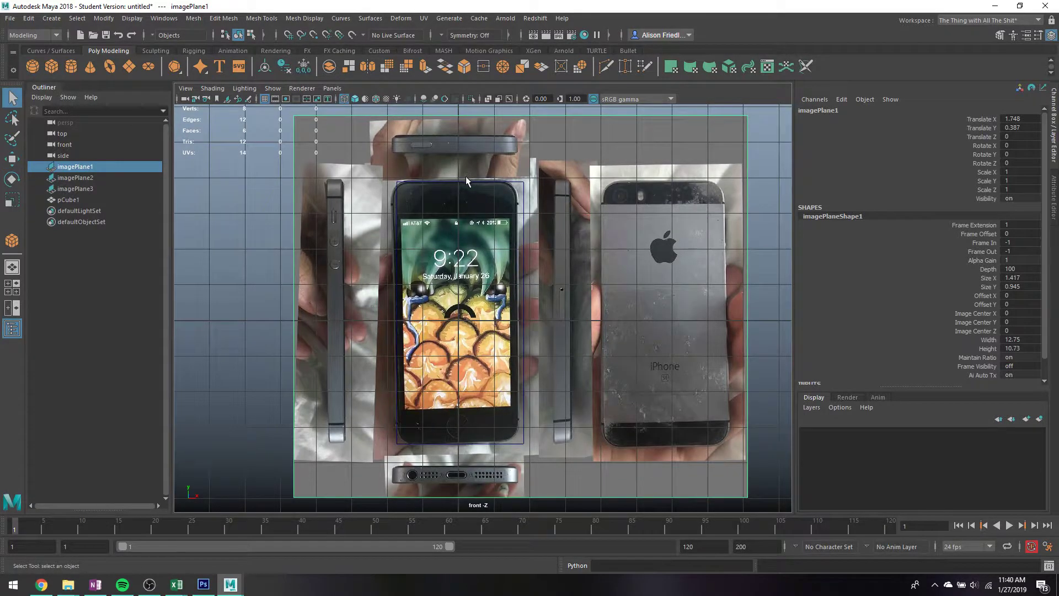
- Switch the cube to face selection mode
{"action": "right_click", "coordinate": [466, 178]}
{"action": "left_click", "coordinate": [471, 197]}
{"action": "right_click_drag", "start_coordinate": [449, 180], "coordinate": [446, 194]}
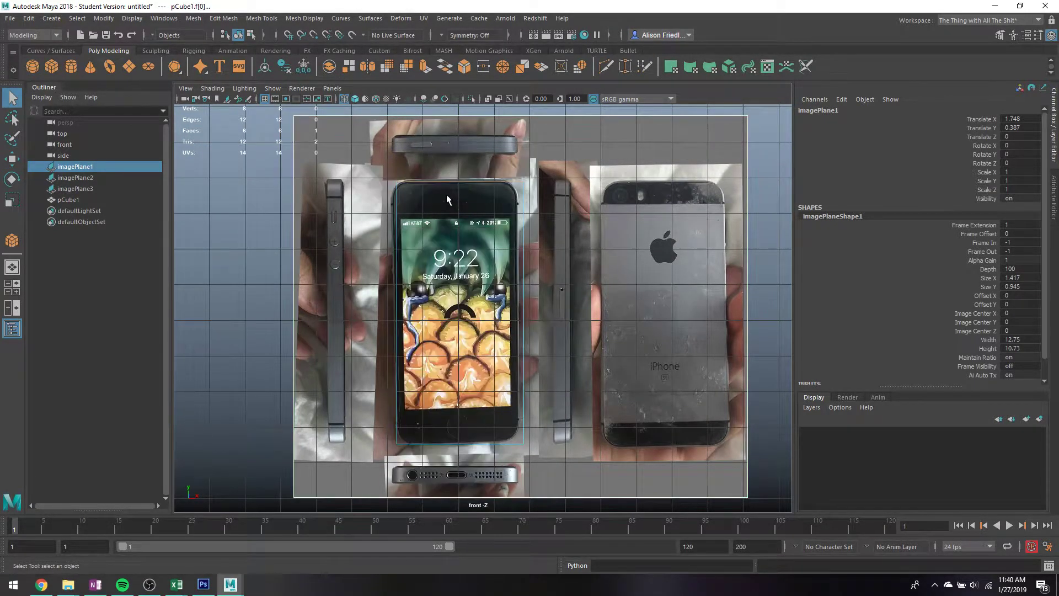
- Save the scene as iPhone_v01 in Maya ASCII format in the project's scenes folder
{"action": "key", "text": "ctrl+shift+s"}
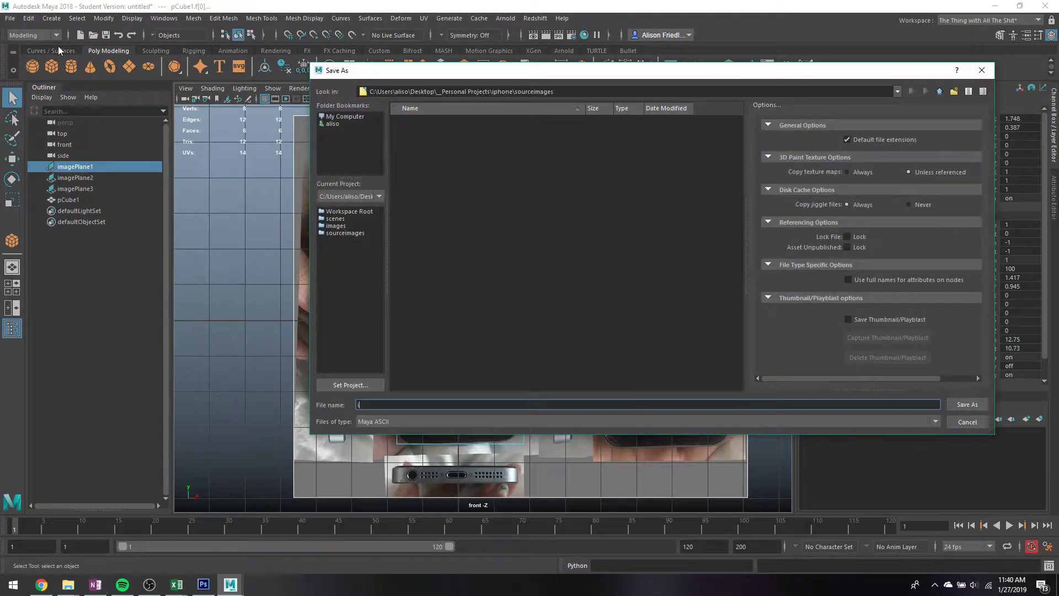
{"action": "type", "text": "iPH"}
{"action": "key", "text": "BackSpace"}
{"action": "key", "text": "BackSpace"}
{"action": "type", "text": "Phone_v01"}
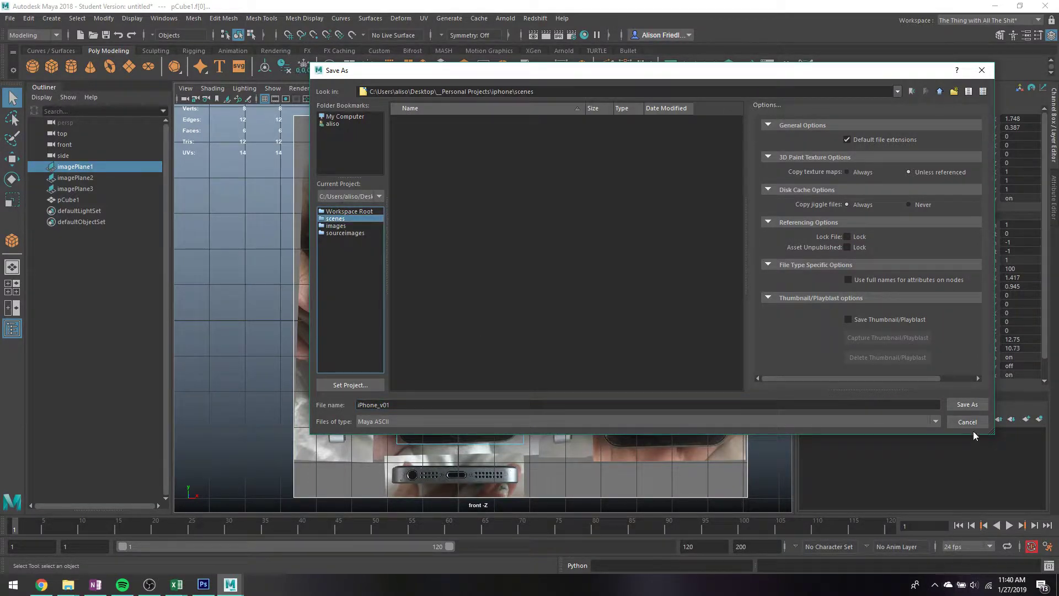
{"action": "left_click", "coordinate": [968, 405]}
{"action": "key", "text": "Return"}
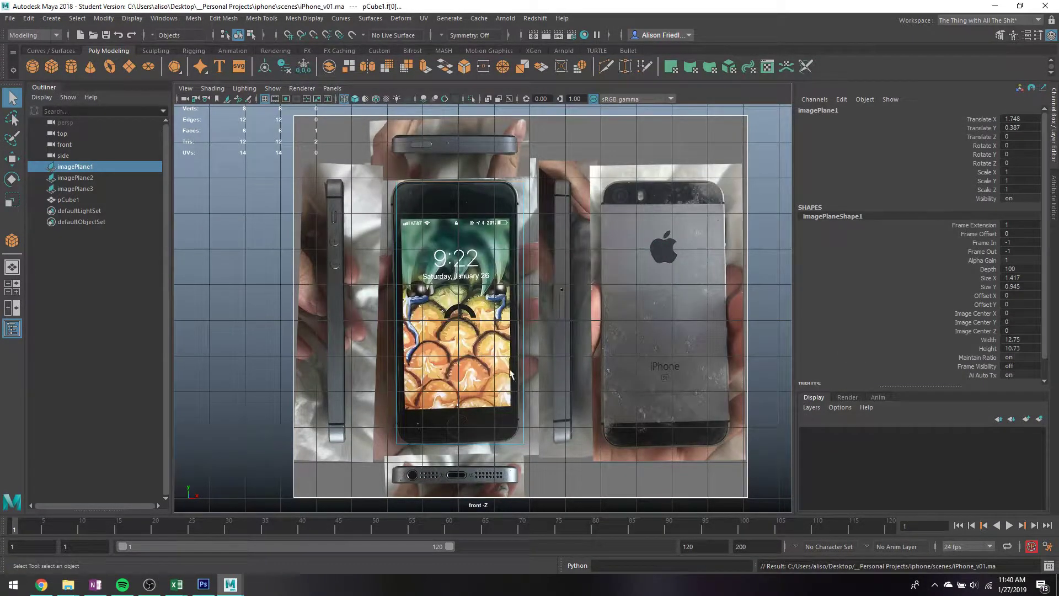
- Select the cube's front, back, top and bottom faces, extrude them and scale the extrusion to about 0.78 in width
{"action": "right_click", "coordinate": [474, 186]}
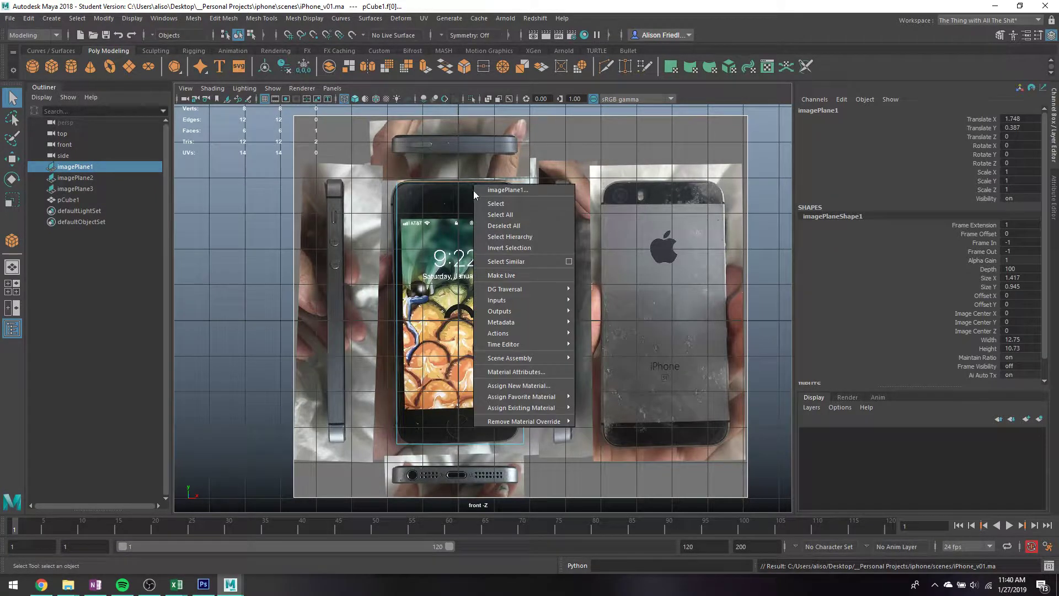
{"action": "right_click_drag", "start_coordinate": [465, 181], "coordinate": [466, 204]}
{"action": "left_click_drag", "start_coordinate": [455, 170], "coordinate": [490, 468]}
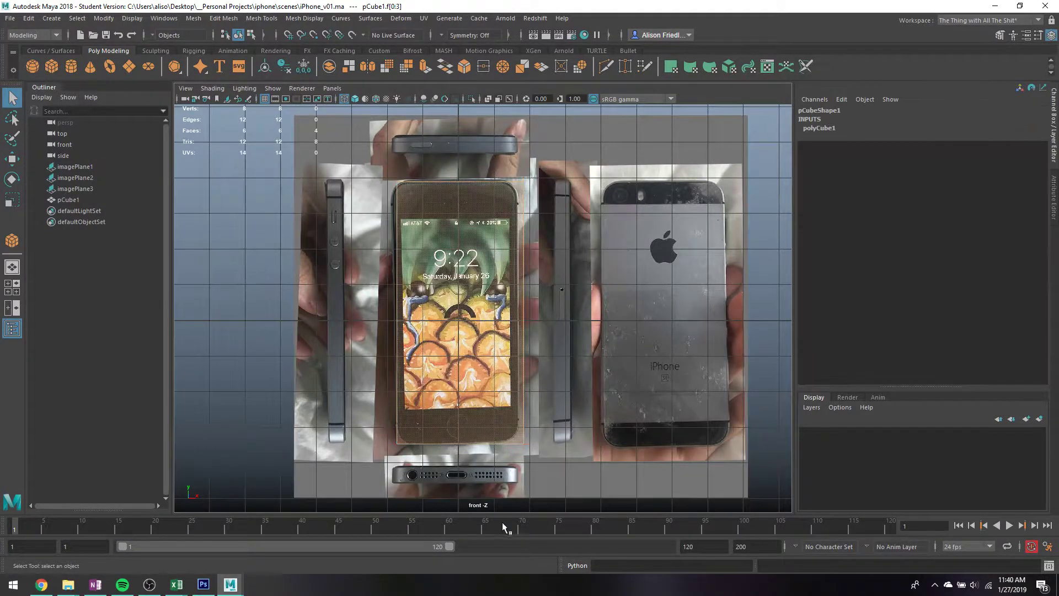
{"action": "left_click", "coordinate": [425, 68]}
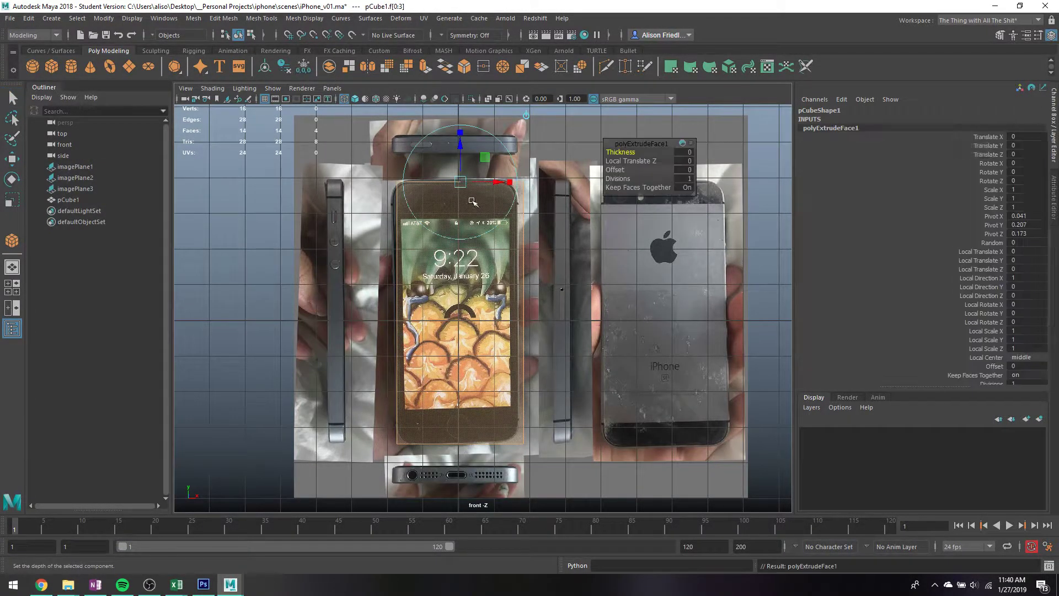
{"action": "key", "text": "r"}
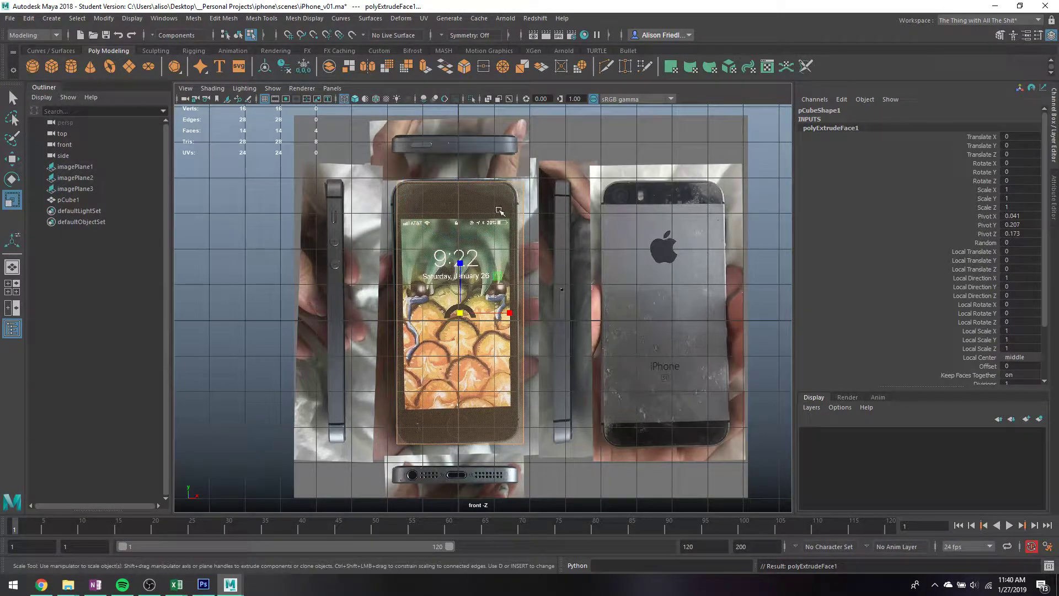
{"action": "left_click_drag", "start_coordinate": [499, 313], "coordinate": [498, 314]}
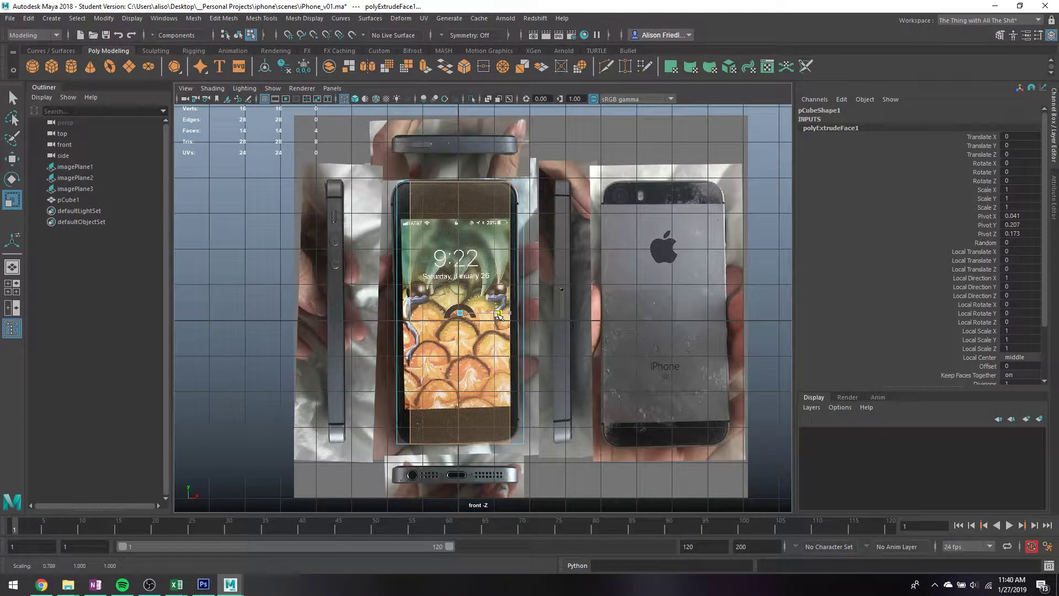
- Extrude the faces running around the cube's length twice, scaling them shorter along the phone's height, the second to about 0.92
{"action": "key", "text": "q"}
{"action": "key", "text": "ctrl+e"}
{"action": "key", "text": "r"}
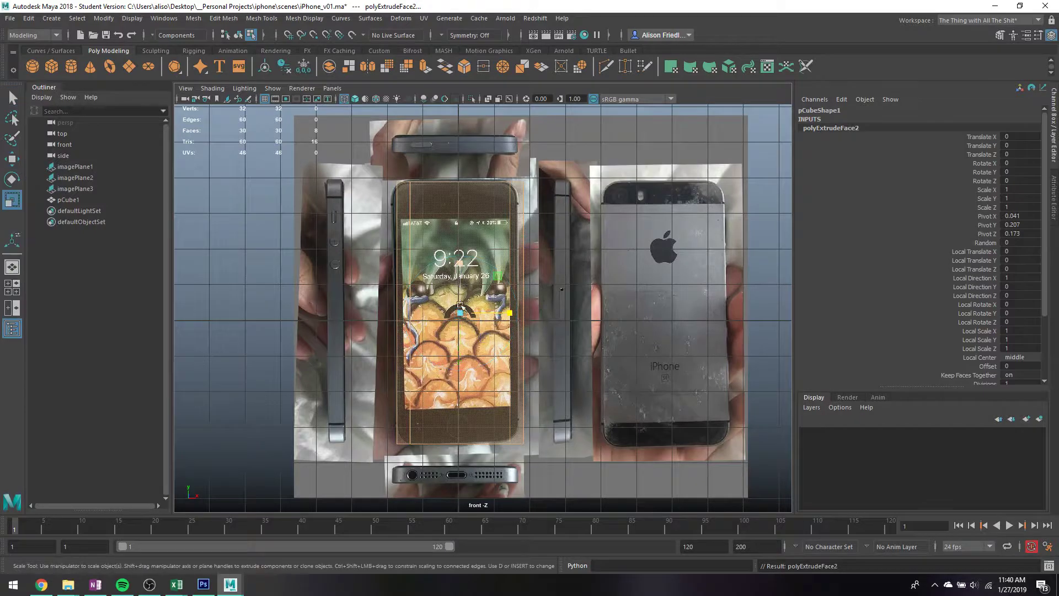
{"action": "left_click_drag", "start_coordinate": [459, 269], "coordinate": [459, 273]}
{"action": "key", "text": "ctrl+e"}
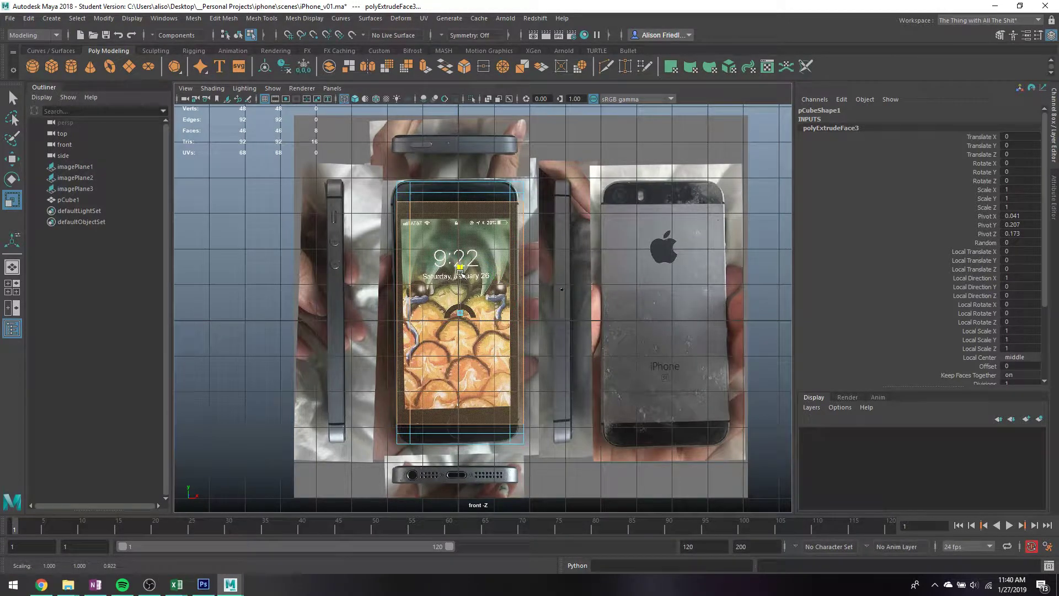
- Select the central column of faces from top to bottom, extrude it again and scale it narrower in width
{"action": "left_click_drag", "start_coordinate": [456, 174], "coordinate": [490, 542]}
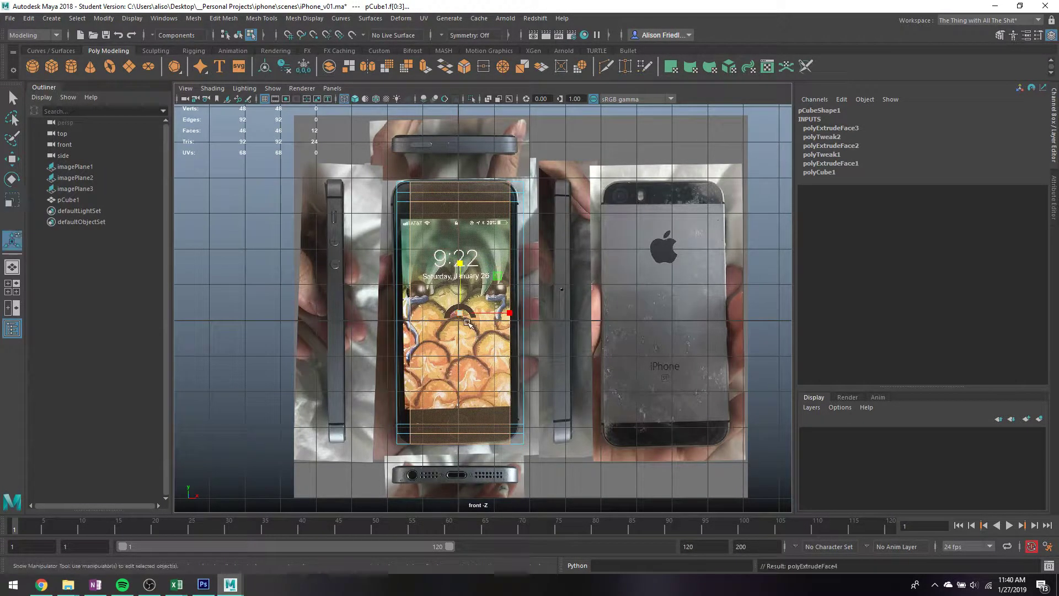
{"action": "key", "text": "ctrl+e"}
{"action": "left_click_drag", "start_coordinate": [511, 316], "coordinate": [498, 316]}
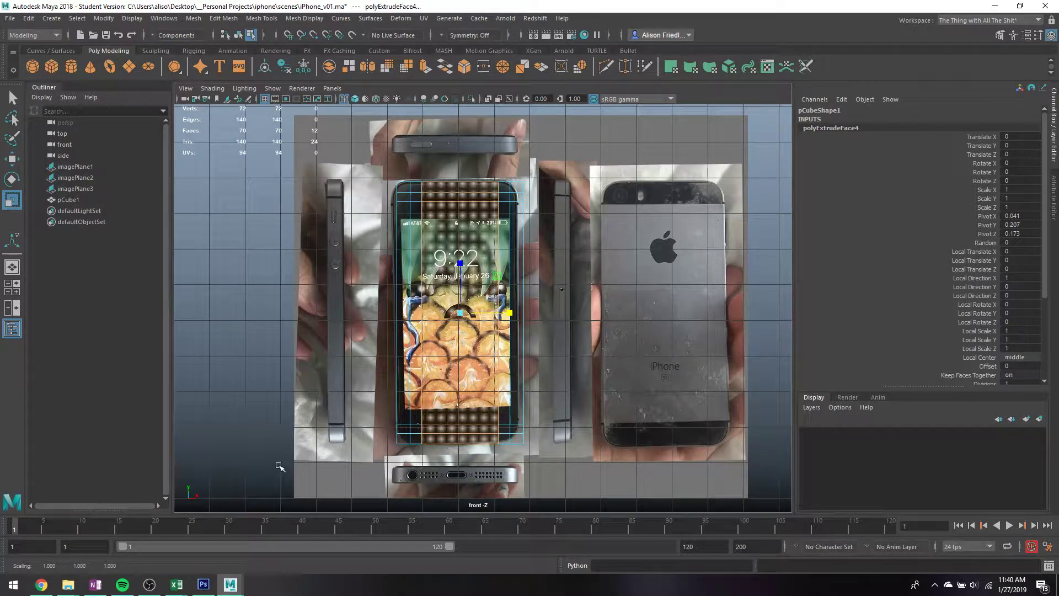
{"action": "key", "text": "q"}
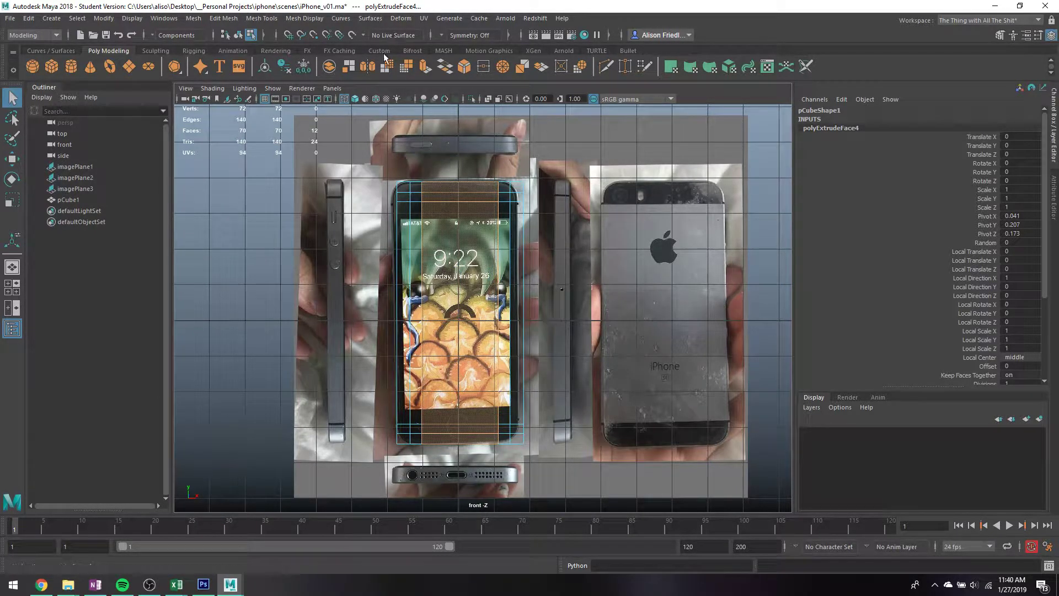
- Turn on Object X symmetry and select the cube's upper corner vertices in vertex mode
{"action": "left_click", "coordinate": [469, 35]}
{"action": "left_click", "coordinate": [475, 98]}
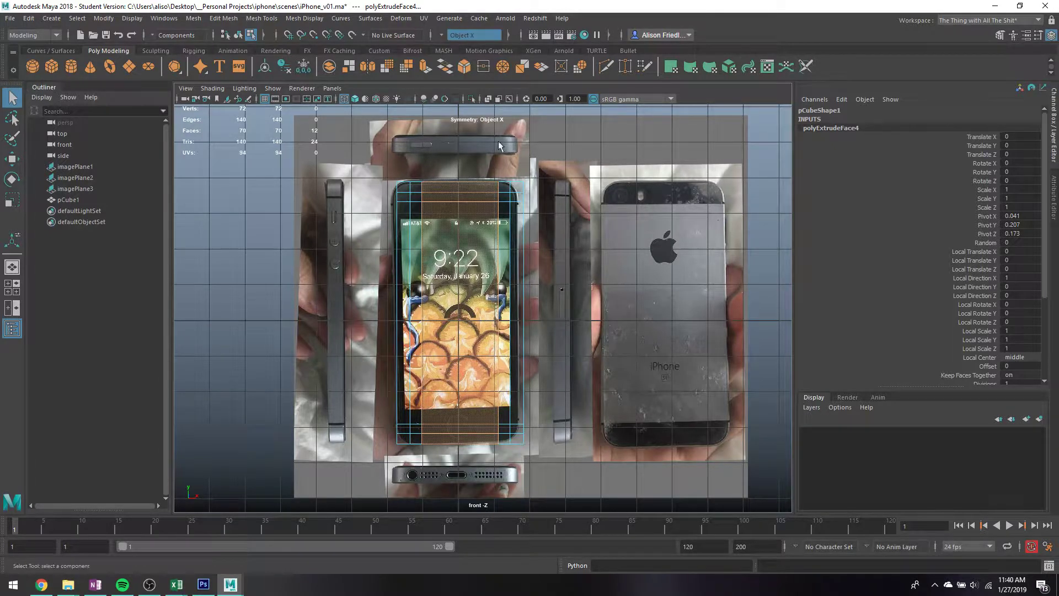
{"action": "left_click", "coordinate": [515, 186]}
{"action": "right_click_drag", "start_coordinate": [521, 190], "coordinate": [520, 182]}
{"action": "left_click_drag", "start_coordinate": [519, 182], "coordinate": [531, 189]}
{"action": "scroll", "coordinate": [529, 186], "scroll_direction": "up", "scroll_amount": 3}
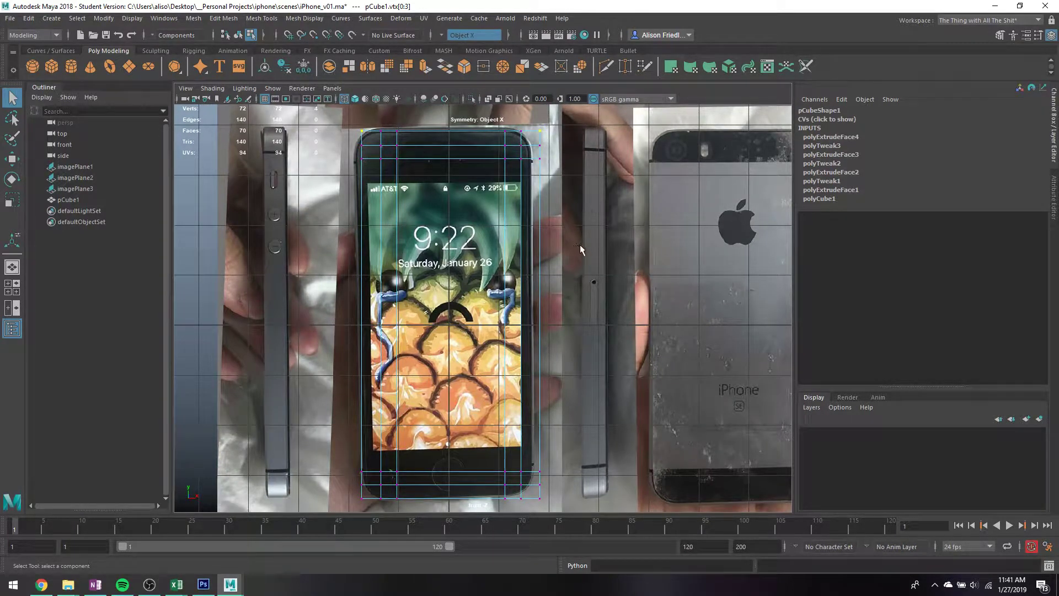
- Return to object mode, select the whole cube and set its Translate X, Y and Z to 0
{"action": "right_click", "coordinate": [535, 144]}
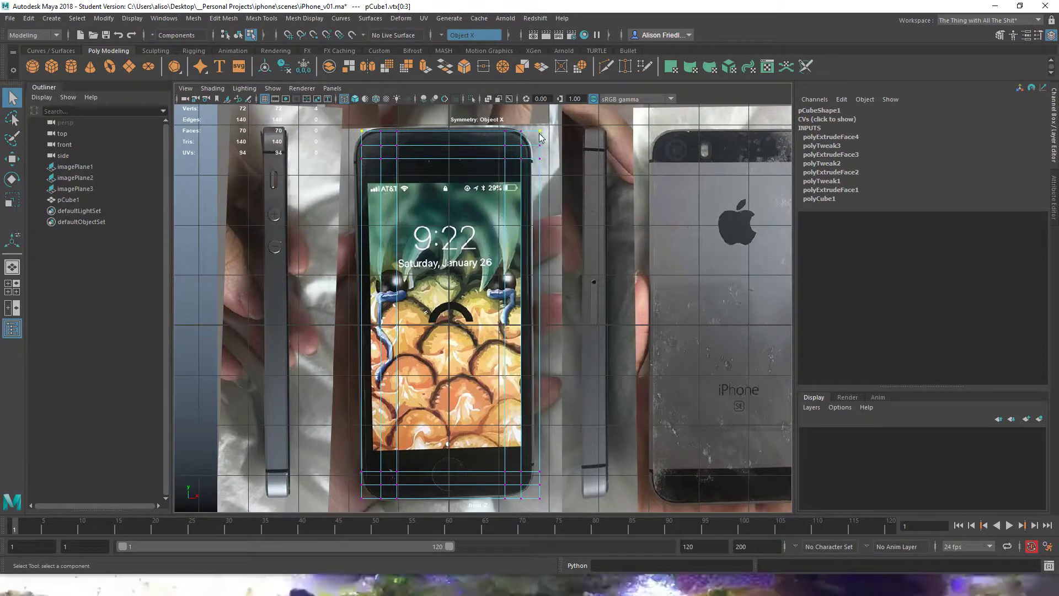
{"action": "right_click_drag", "start_coordinate": [539, 136], "coordinate": [554, 126]}
{"action": "left_click_drag", "start_coordinate": [529, 137], "coordinate": [548, 154]}
{"action": "left_click_drag", "start_coordinate": [1041, 137], "coordinate": [1039, 120]}
{"action": "key", "text": "Return"}
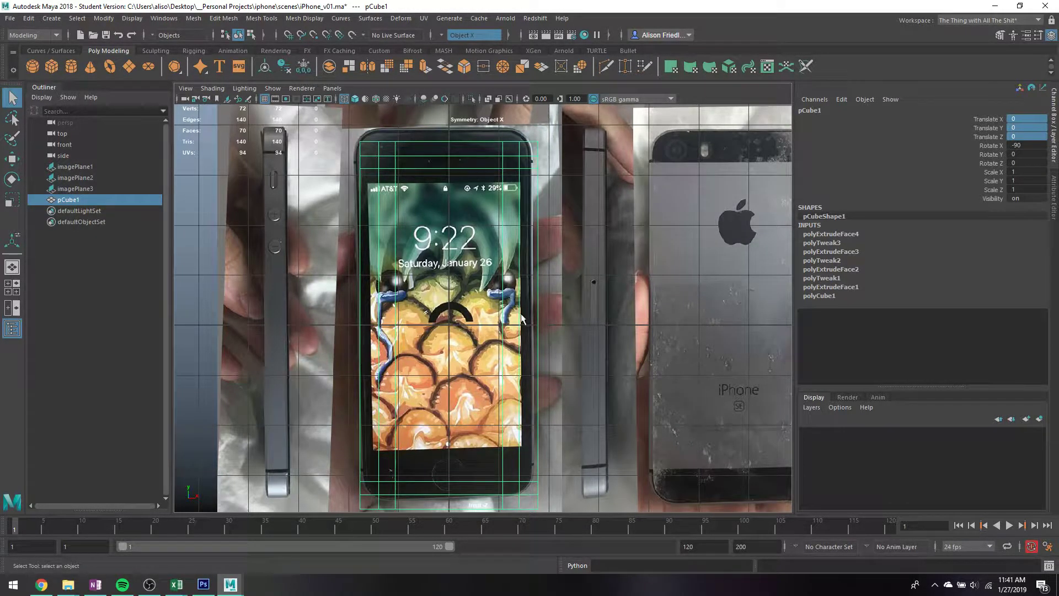
- Move the front view's image plane to Translate X 1.861 and Y 0.084 so the front photo lines up with the centred cube
{"action": "left_click", "coordinate": [568, 293]}
{"action": "scroll", "coordinate": [568, 294], "scroll_direction": "down", "scroll_amount": 8}
{"action": "scroll", "coordinate": [569, 294], "scroll_direction": "up", "scroll_amount": 3}
{"action": "key", "text": "w"}
{"action": "left_click_drag", "start_coordinate": [541, 306], "coordinate": [521, 285]}
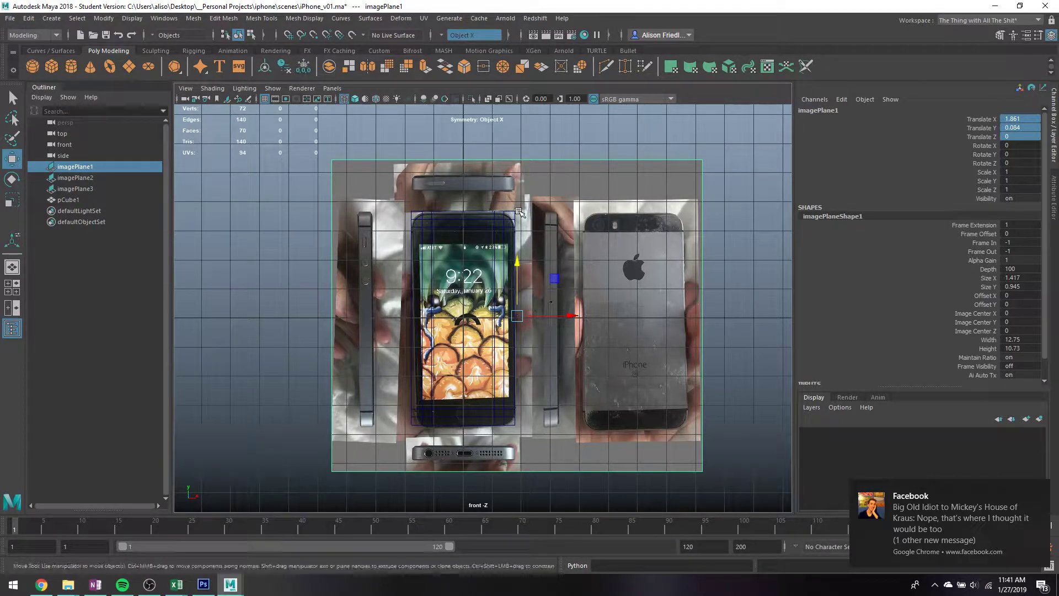
- Select the cube's four outer corner vertices in vertex mode, scale them closer together vertically and move them inward in X to bevel the corners
{"action": "key", "text": "q"}
{"action": "right_click_drag", "start_coordinate": [517, 211], "coordinate": [512, 210]}
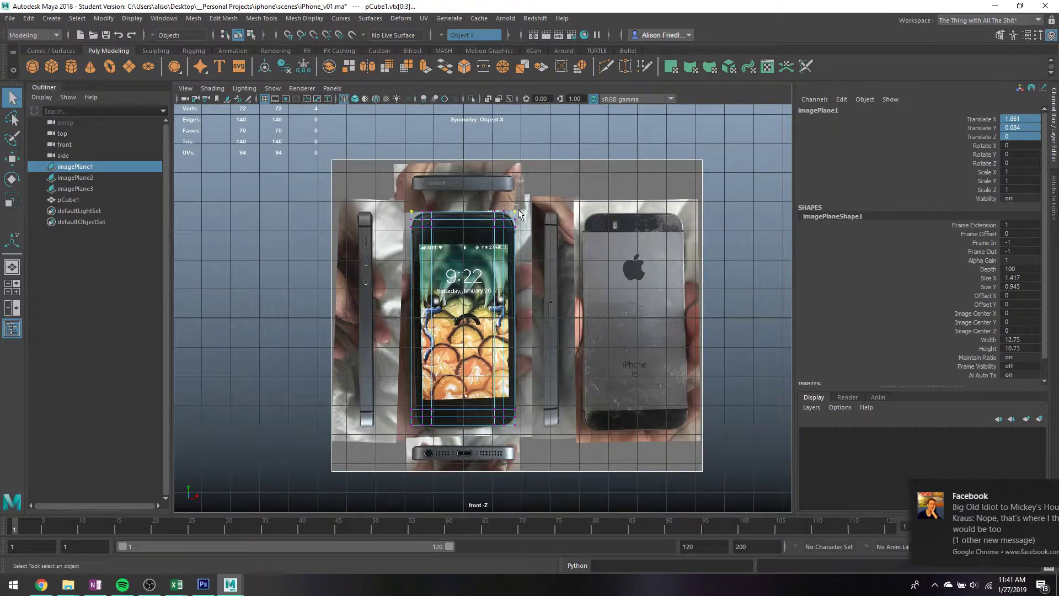
{"action": "scroll", "coordinate": [522, 217], "scroll_direction": "up", "scroll_amount": 2}
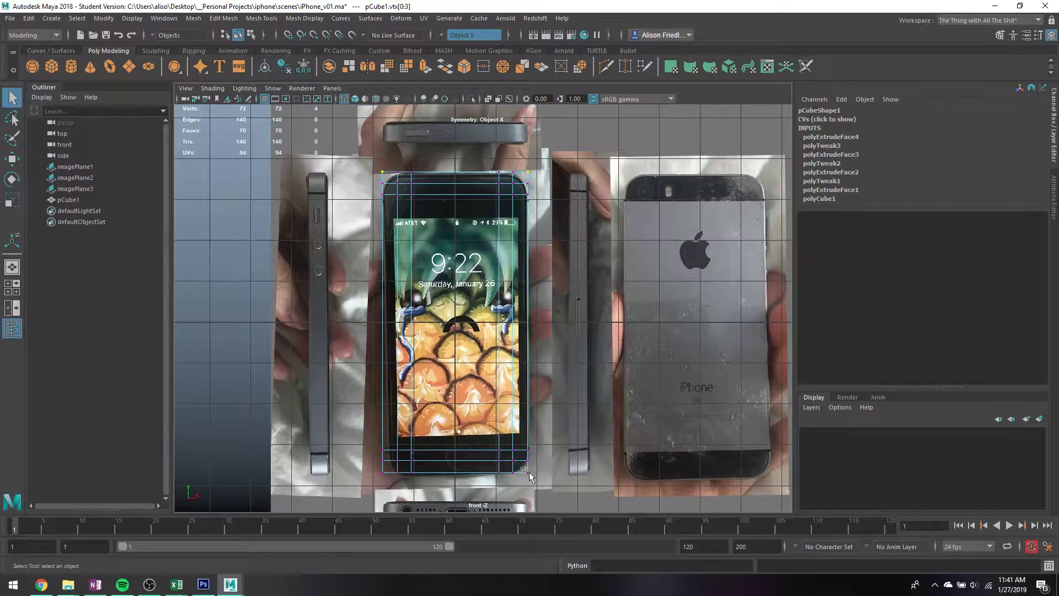
{"action": "left_click_drag", "start_coordinate": [530, 477], "coordinate": [531, 478], "text": "shift"}
{"action": "key", "text": "r"}
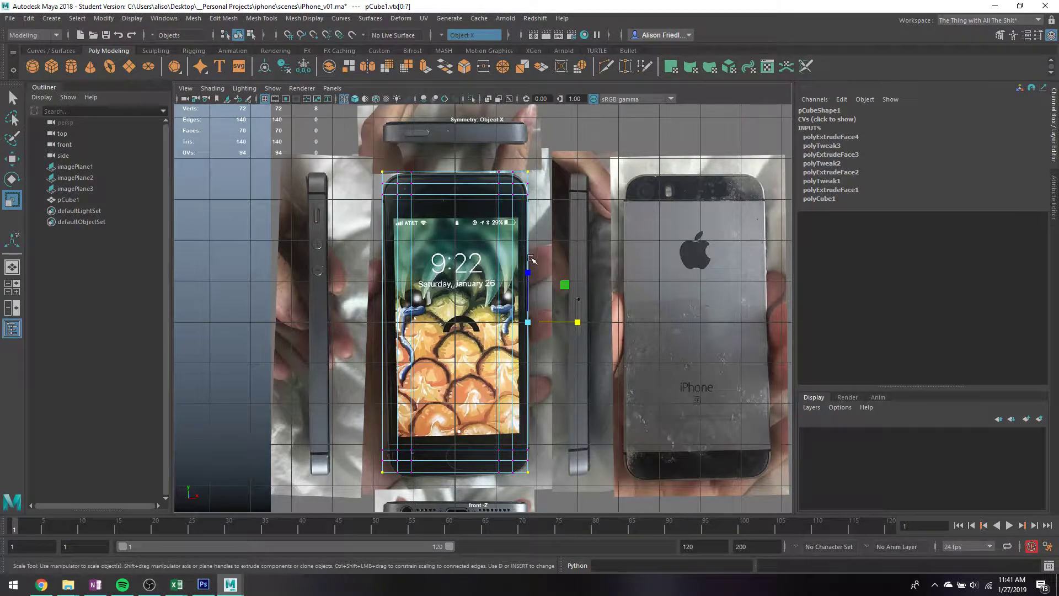
{"action": "left_click_drag", "start_coordinate": [528, 273], "coordinate": [530, 279]}
{"action": "key", "text": "w"}
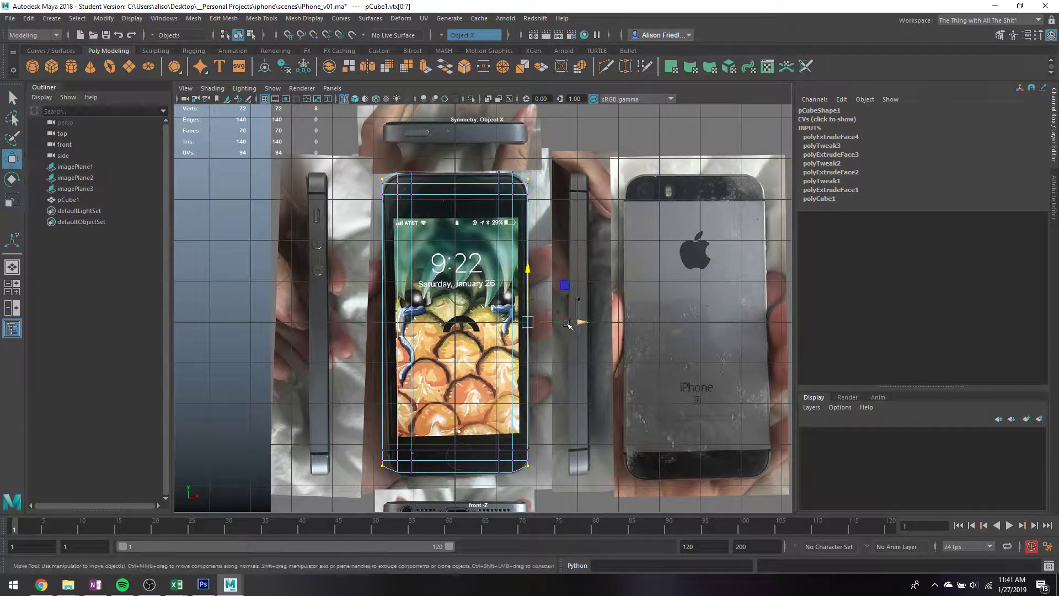
{"action": "left_click_drag", "start_coordinate": [565, 322], "coordinate": [559, 322]}
- Select the innermost vertex rows near the phone's upper and lower ends and scale them slightly closer together vertically
{"action": "key", "text": "q"}
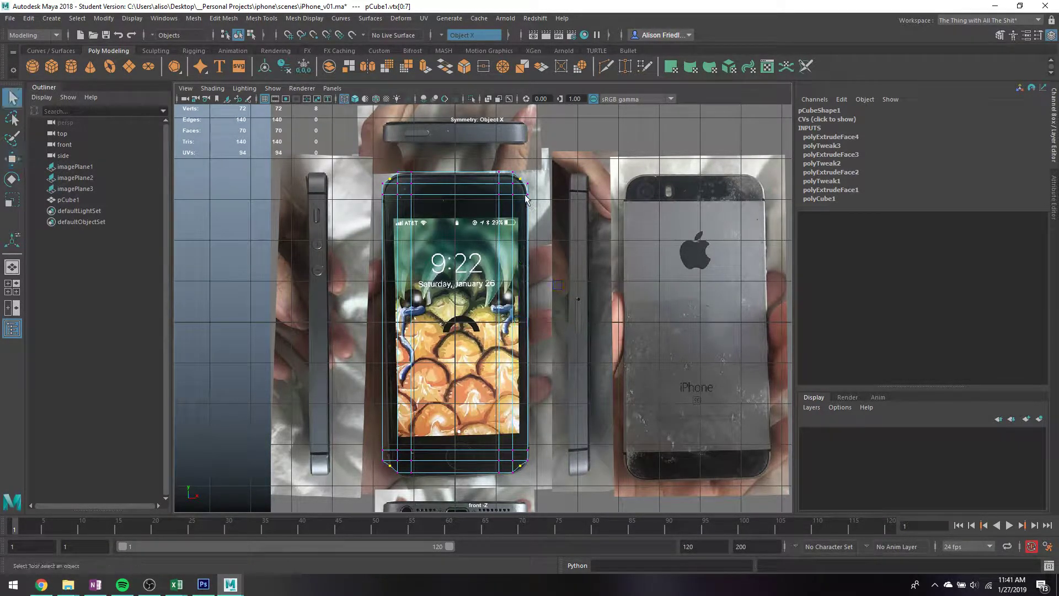
{"action": "left_click_drag", "start_coordinate": [368, 189], "coordinate": [589, 227]}
{"action": "left_click_drag", "start_coordinate": [388, 453], "coordinate": [541, 448], "text": "shift"}
{"action": "key", "text": "r"}
{"action": "left_click_drag", "start_coordinate": [517, 272], "coordinate": [515, 276]}
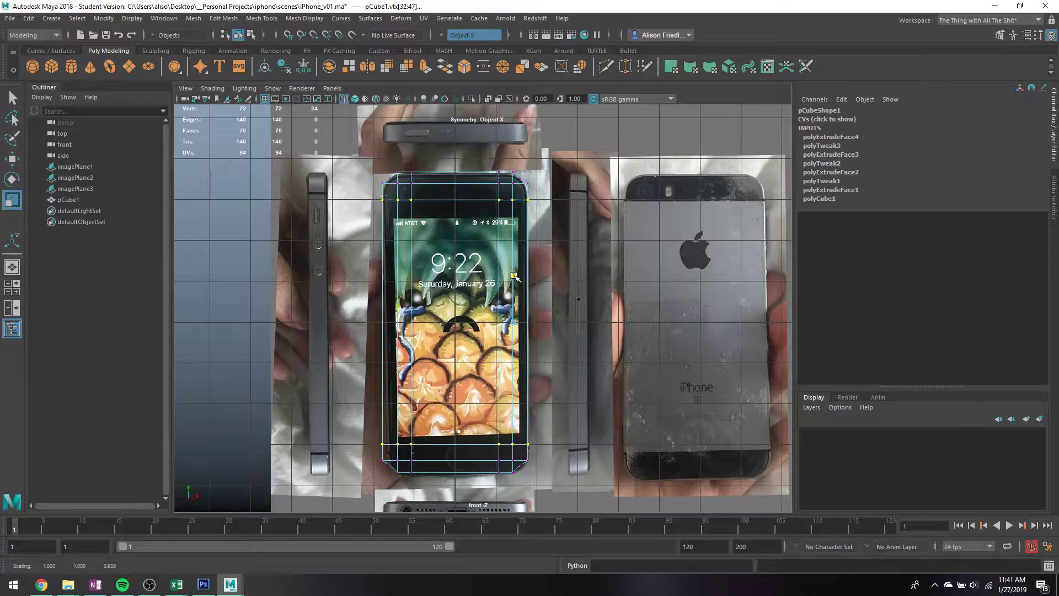
- Select the side-edge vertices just inside each corner, scale them slightly closer vertically and move them inward in X to follow the photo's curve
{"action": "key", "text": "q"}
{"action": "left_click_drag", "start_coordinate": [521, 178], "coordinate": [538, 208]}
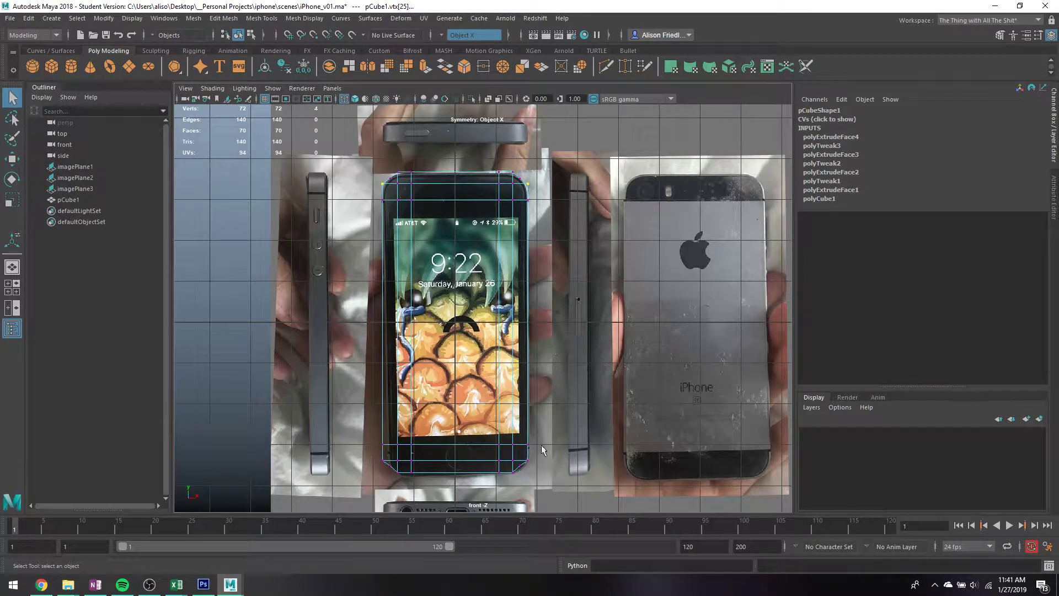
{"action": "left_click_drag", "start_coordinate": [521, 478], "coordinate": [542, 457], "text": "shift"}
{"action": "key", "text": "r"}
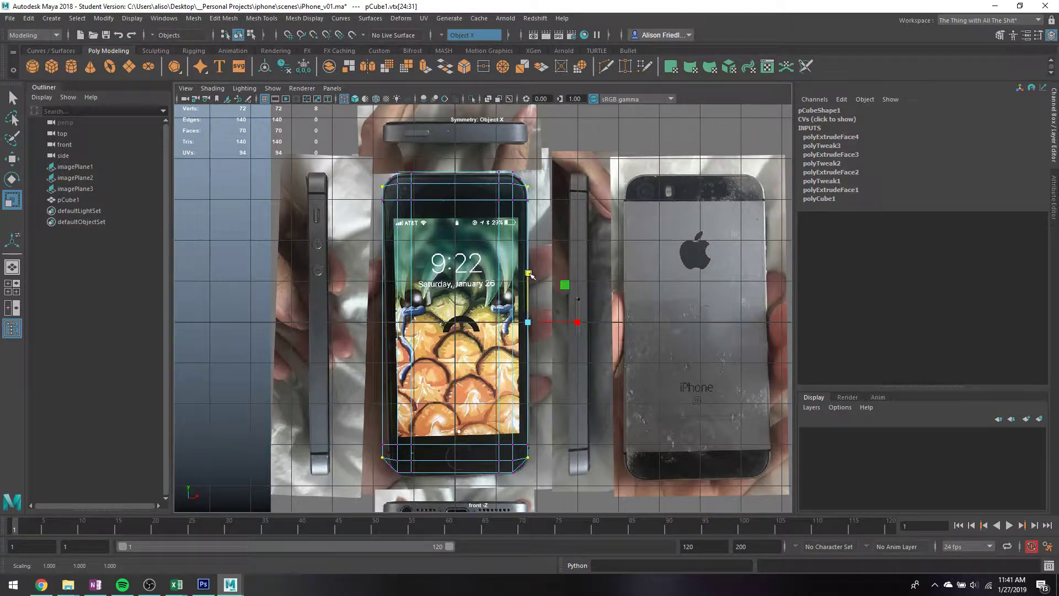
{"action": "key", "text": "w"}
{"action": "left_click_drag", "start_coordinate": [552, 325], "coordinate": [547, 325]}
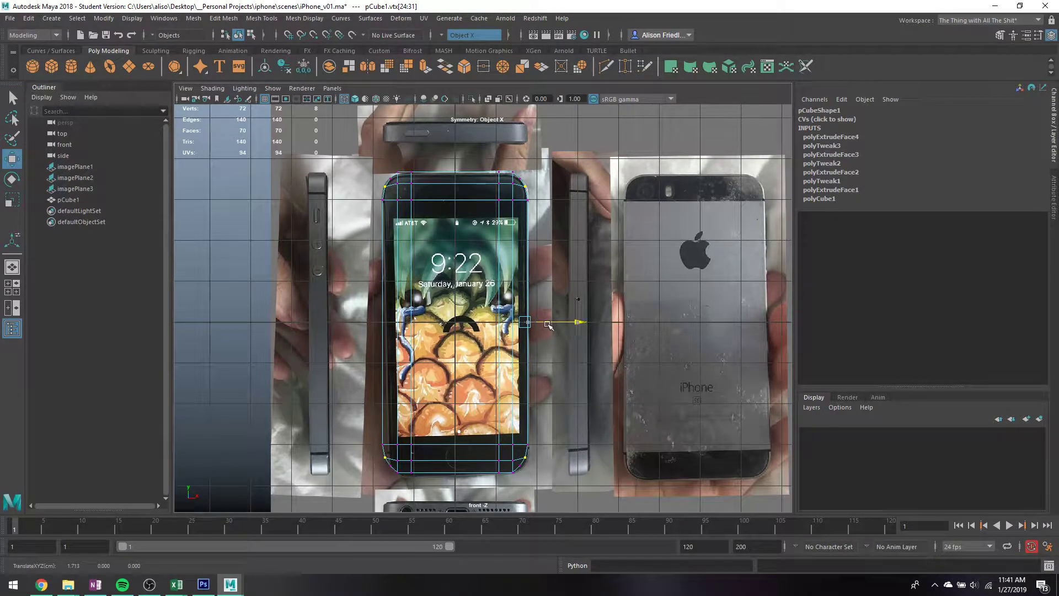
- Select the end-edge vertices beside the corners and scale them slightly inward vertically to fit the rounded outline
{"action": "key", "text": "q"}
{"action": "left_click_drag", "start_coordinate": [500, 162], "coordinate": [522, 187]}
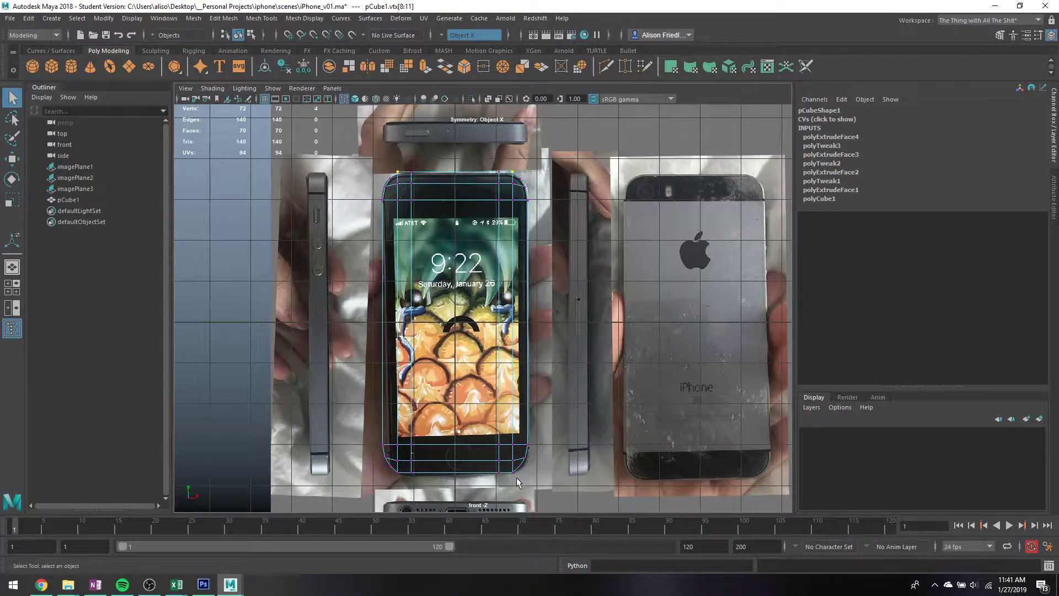
{"action": "left_click_drag", "start_coordinate": [516, 480], "coordinate": [518, 484], "text": "shift"}
{"action": "key", "text": "r"}
{"action": "left_click_drag", "start_coordinate": [514, 271], "coordinate": [513, 283]}
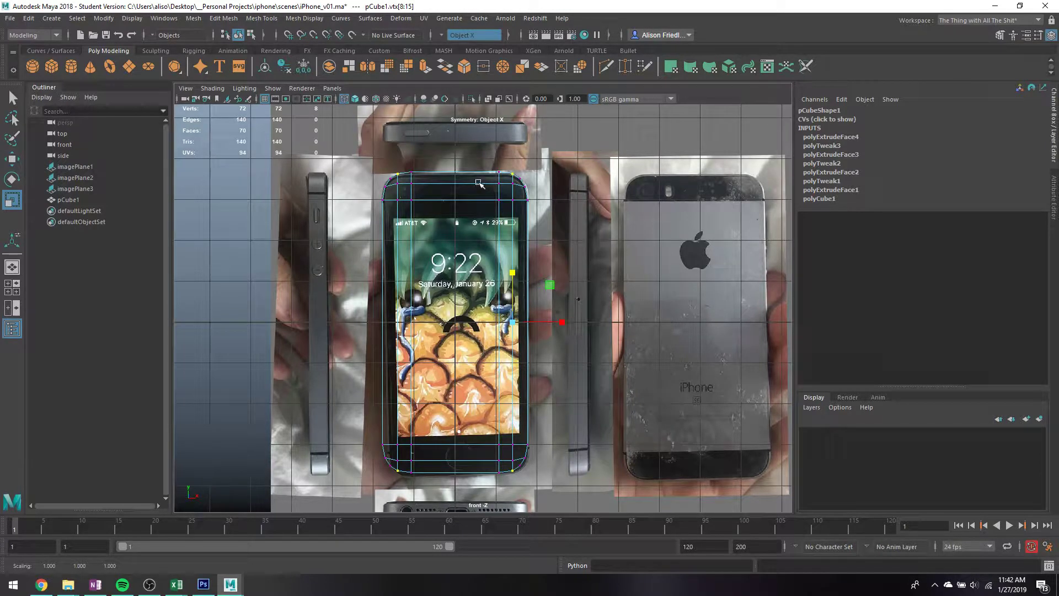
- Select the inner vertices of the second rows near both ends and scale them vertically into line with the adjusted side vertices
{"action": "right_click_drag", "start_coordinate": [479, 183], "coordinate": [448, 192]}
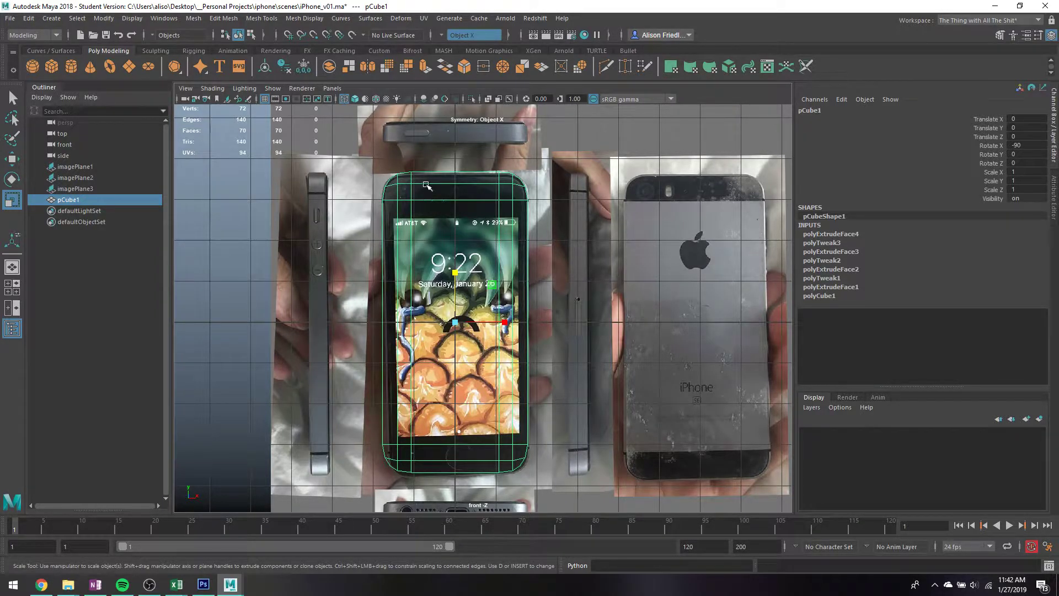
{"action": "right_click_drag", "start_coordinate": [427, 186], "coordinate": [405, 187]}
{"action": "left_click_drag", "start_coordinate": [392, 180], "coordinate": [504, 194]}
{"action": "left_click_drag", "start_coordinate": [397, 458], "coordinate": [516, 466], "text": "shift"}
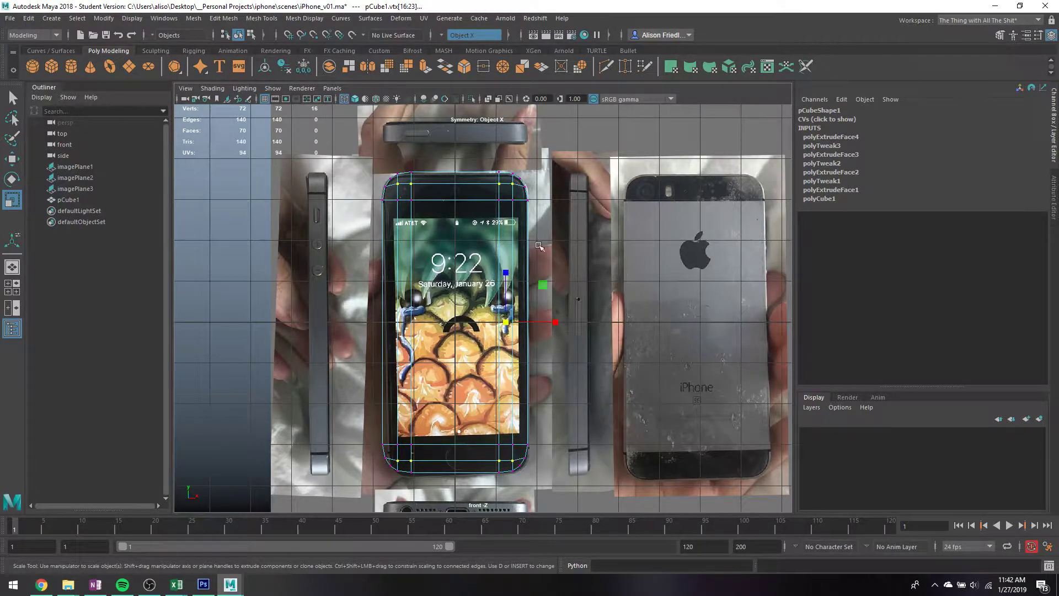
{"action": "left_click_drag", "start_coordinate": [506, 274], "coordinate": [503, 280]}
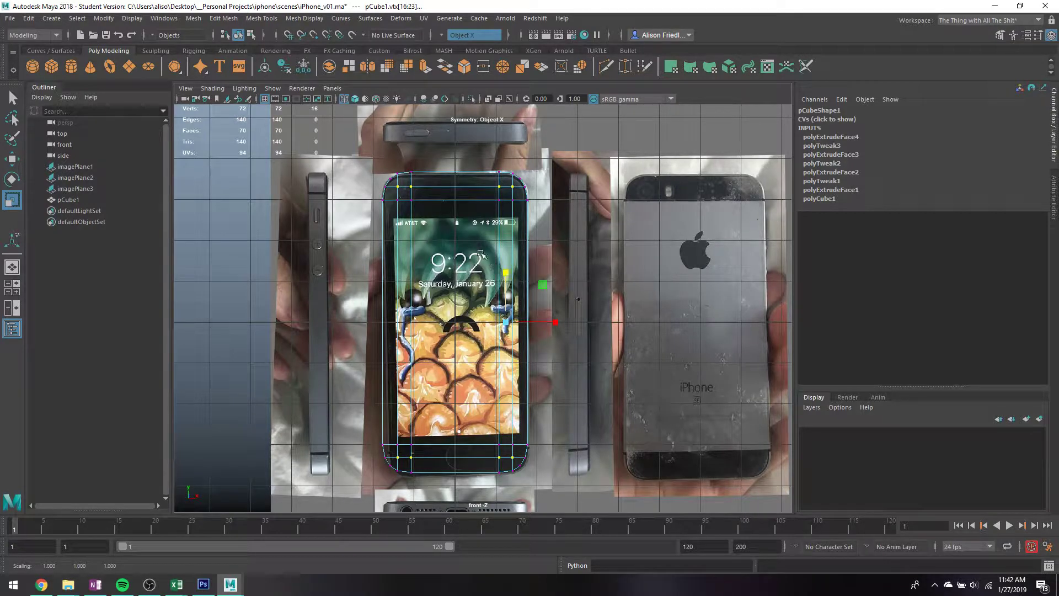
- Return to object mode and check the smoothed phone body in the perspective and front views, ending in unsmoothed display
{"action": "key", "text": "q"}
{"action": "right_click_drag", "start_coordinate": [462, 202], "coordinate": [495, 187]}
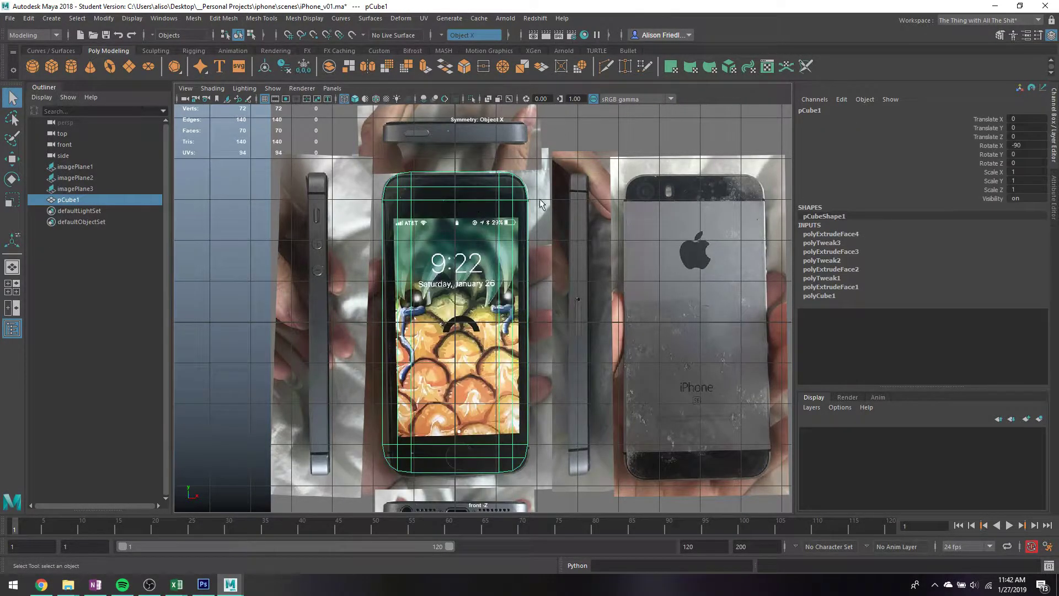
{"action": "key", "text": "space"}
{"action": "key", "text": "space"}
{"action": "key", "text": "3"}
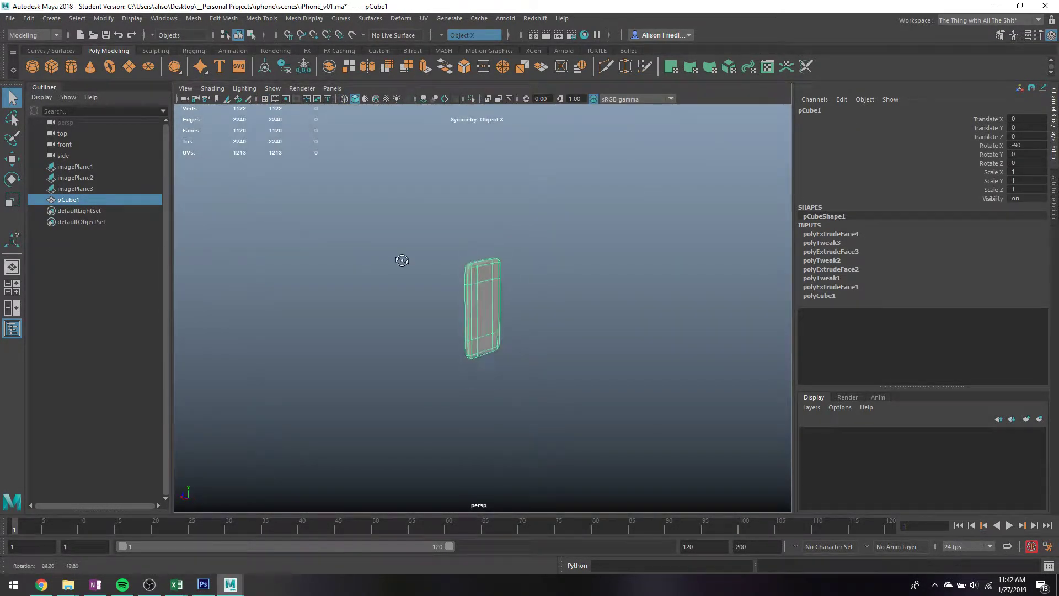
{"action": "key", "text": "f"}
{"action": "key", "text": "space"}
{"action": "key", "text": "space"}
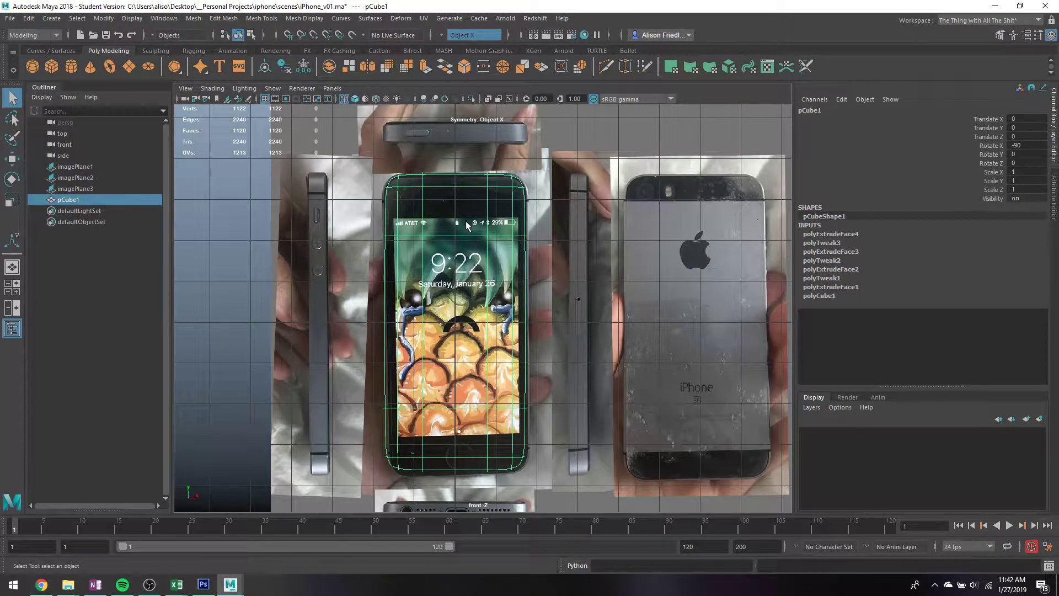
{"action": "key", "text": "1"}
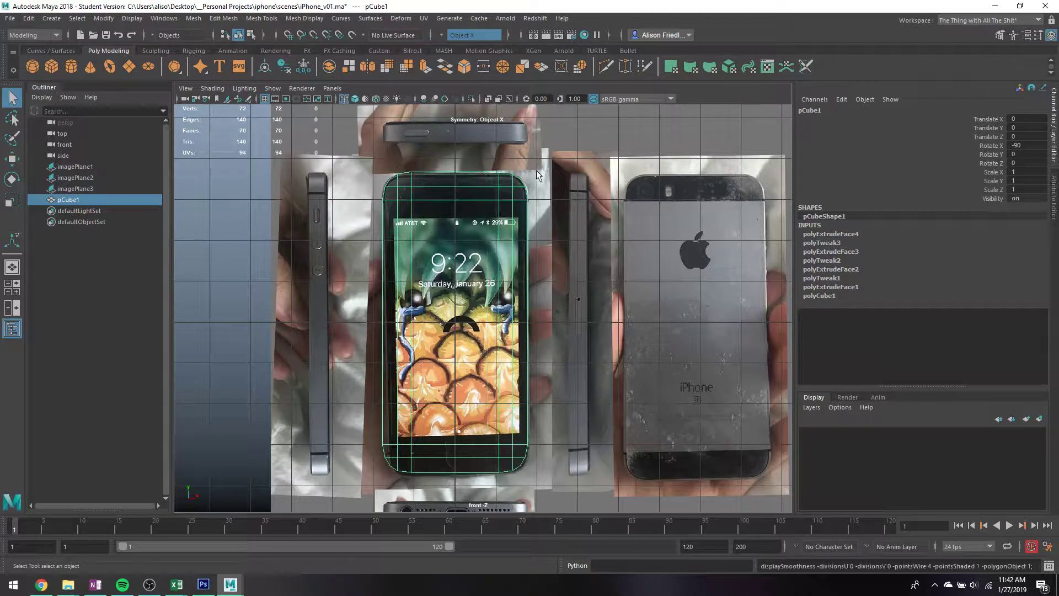
- Select both curve vertices at each of the four corners and fine-tune them with a slight X move and vertical scale against the photo
{"action": "scroll", "coordinate": [548, 182], "scroll_direction": "up", "scroll_amount": 1}
{"action": "right_click_drag", "start_coordinate": [529, 170], "coordinate": [496, 170]}
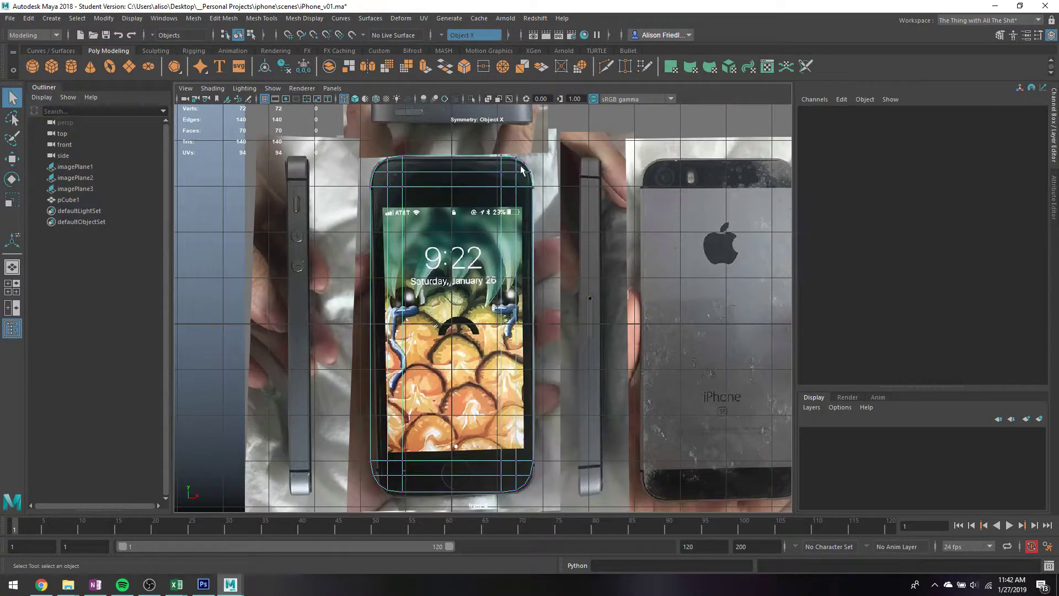
{"action": "left_click_drag", "start_coordinate": [522, 166], "coordinate": [541, 181]}
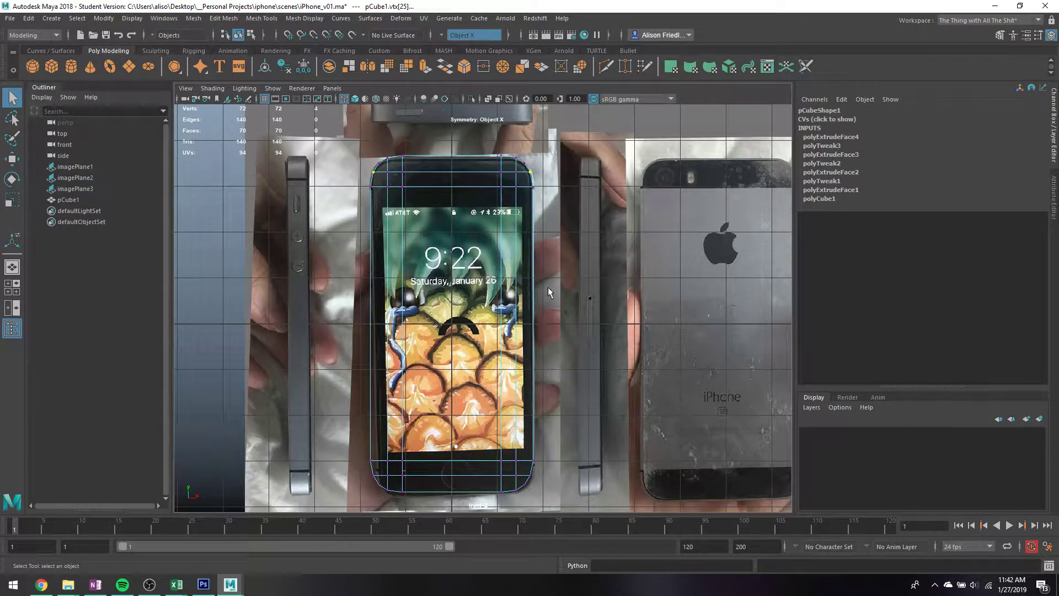
{"action": "left_click_drag", "start_coordinate": [518, 154], "coordinate": [535, 171], "text": "shift"}
{"action": "left_click_drag", "start_coordinate": [540, 484], "coordinate": [541, 486], "text": "shift"}
{"action": "key", "text": "r"}
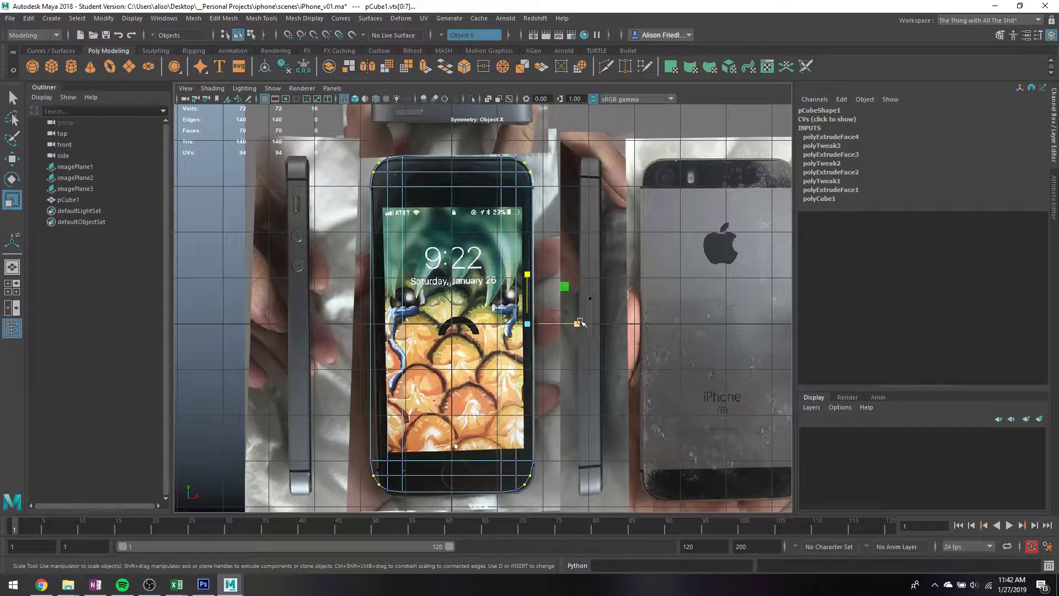
{"action": "key", "text": "w"}
{"action": "key", "text": "r"}
{"action": "key", "text": "w"}
{"action": "left_click_drag", "start_coordinate": [569, 323], "coordinate": [571, 323]}
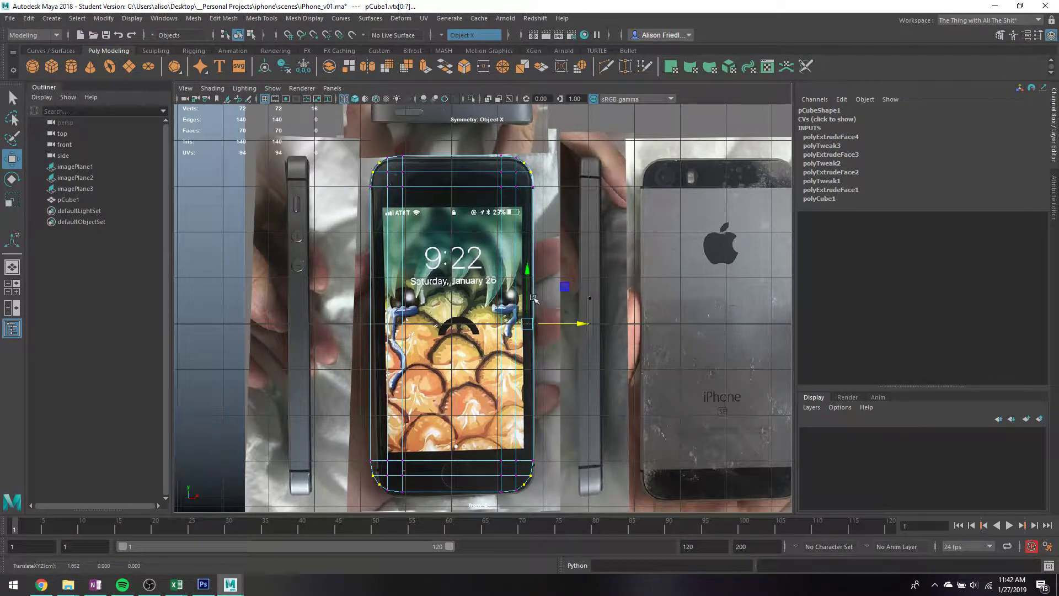
{"action": "key", "text": "r"}
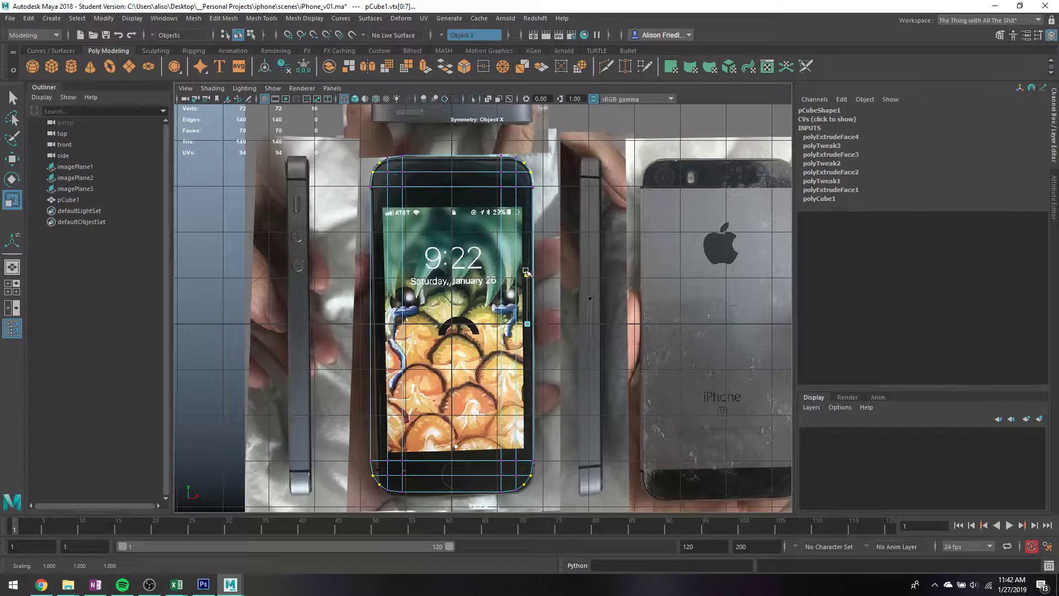
{"action": "left_click_drag", "start_coordinate": [526, 271], "coordinate": [529, 273]}
- Reduce the selection to the corner vertices nearest the phone's ends, move them slightly outward in X and return to object mode
{"action": "key", "text": "q"}
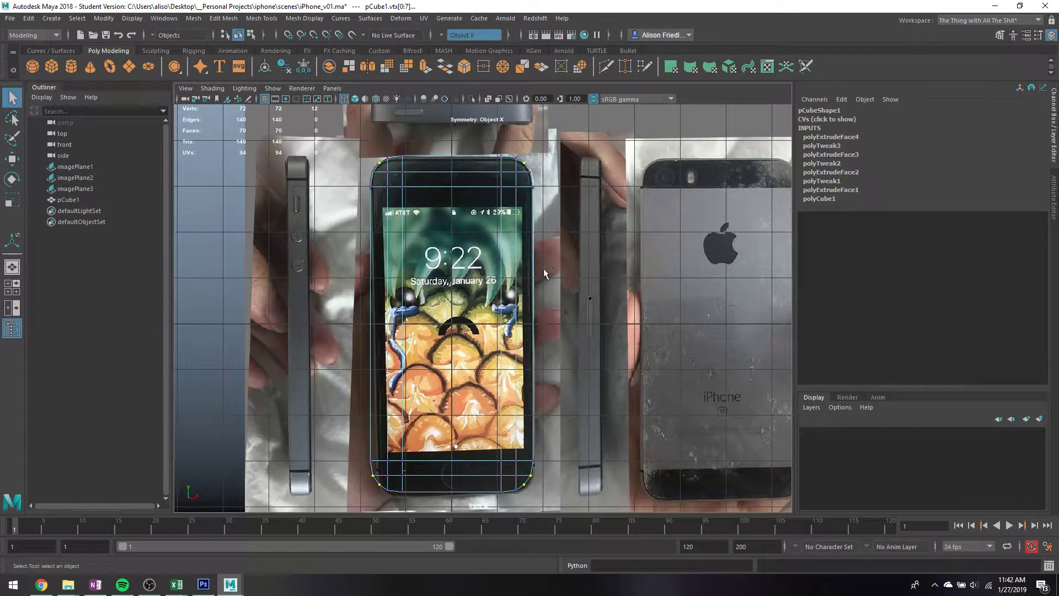
{"action": "left_click_drag", "start_coordinate": [508, 448], "coordinate": [550, 480], "text": "ctrl"}
{"action": "key", "text": "w"}
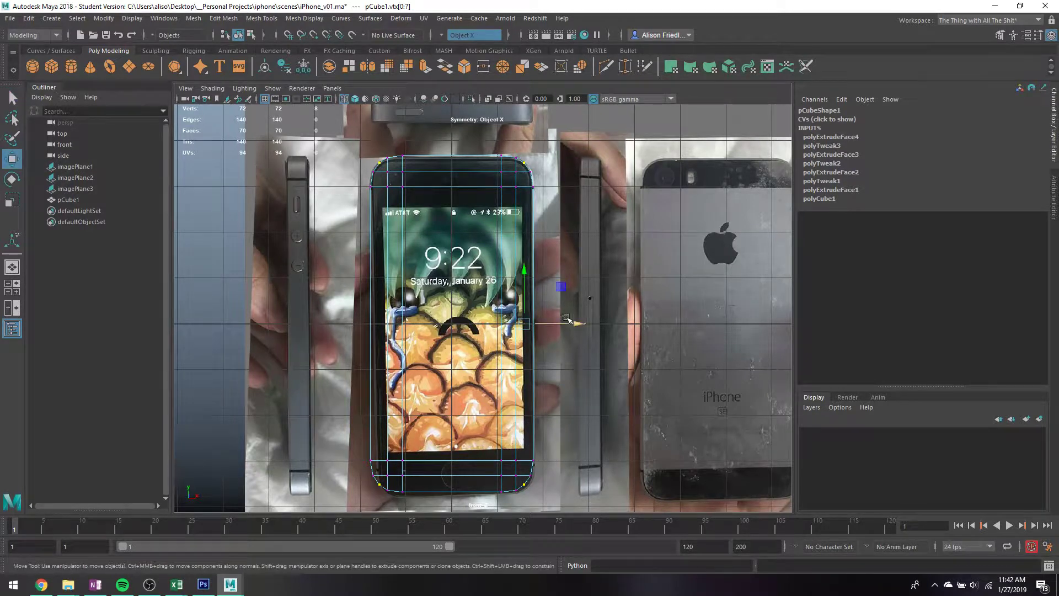
{"action": "left_click_drag", "start_coordinate": [569, 327], "coordinate": [572, 326]}
{"action": "key", "text": "q"}
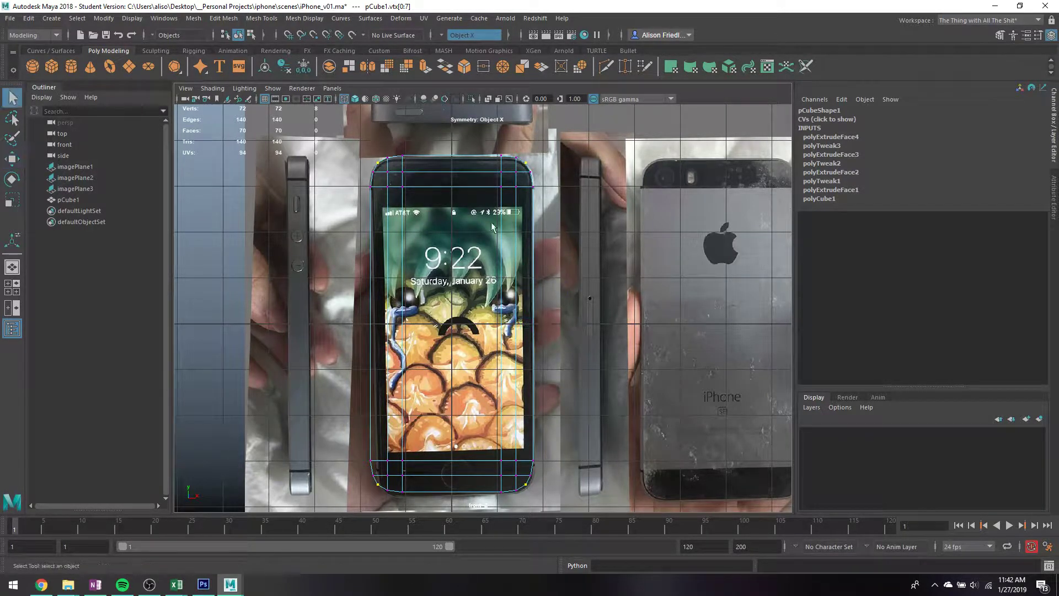
{"action": "right_click_drag", "start_coordinate": [502, 184], "coordinate": [541, 166]}
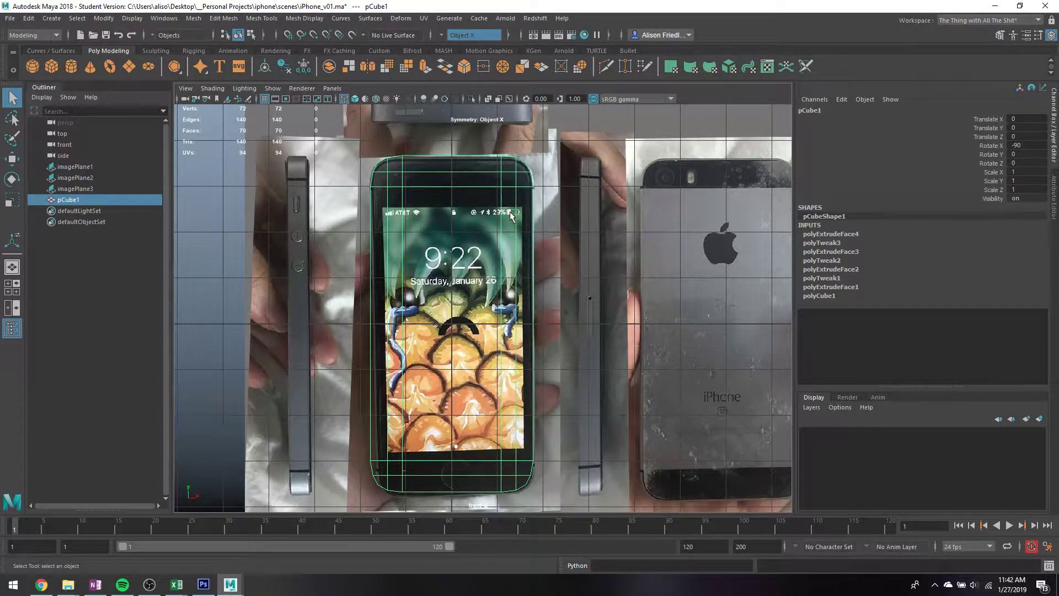
- Show the top view in wireframe and move its image plane to Translate Z 4.519 so the phone's end photo lines up with the cube
{"action": "key", "text": "space"}
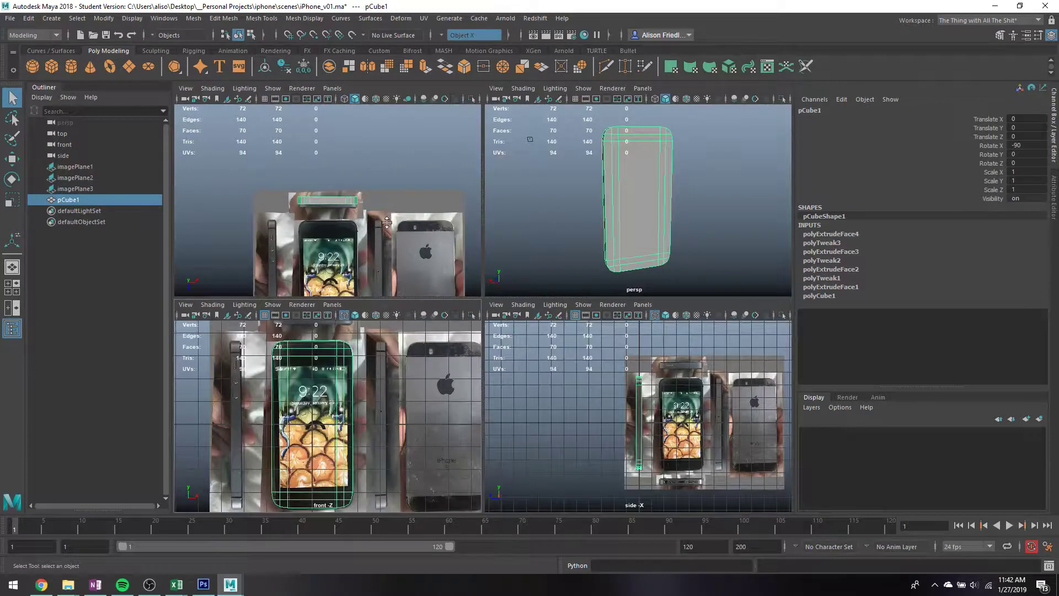
{"action": "key", "text": "4"}
{"action": "left_click", "coordinate": [390, 209]}
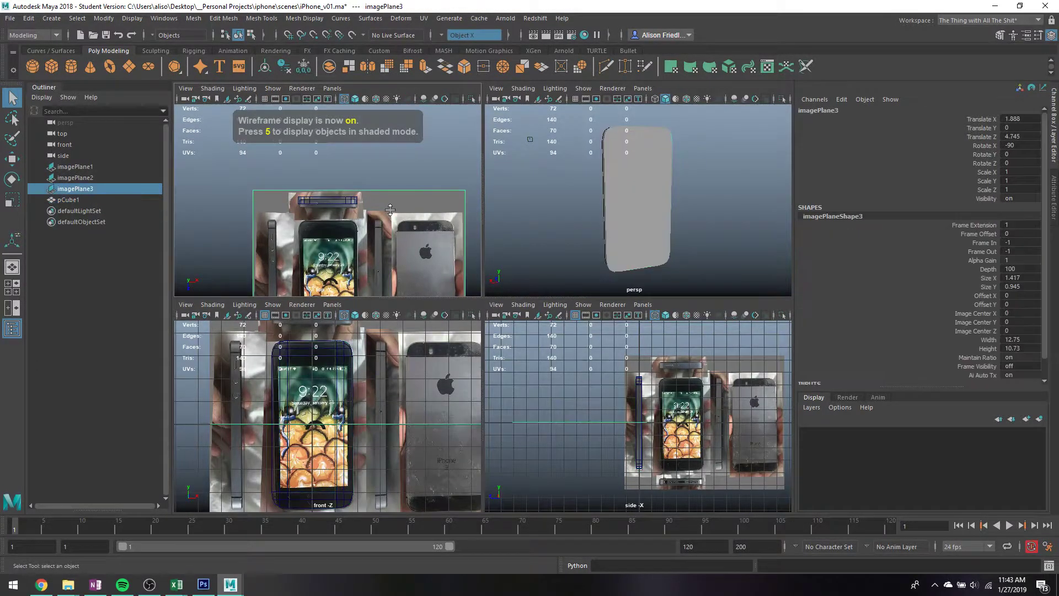
{"action": "key", "text": "w"}
{"action": "scroll", "coordinate": [370, 224], "scroll_direction": "up", "scroll_amount": 3}
{"action": "scroll", "coordinate": [372, 254], "scroll_direction": "down", "scroll_amount": 4}
{"action": "middle_click_drag", "start_coordinate": [365, 246], "coordinate": [361, 211], "text": "alt"}
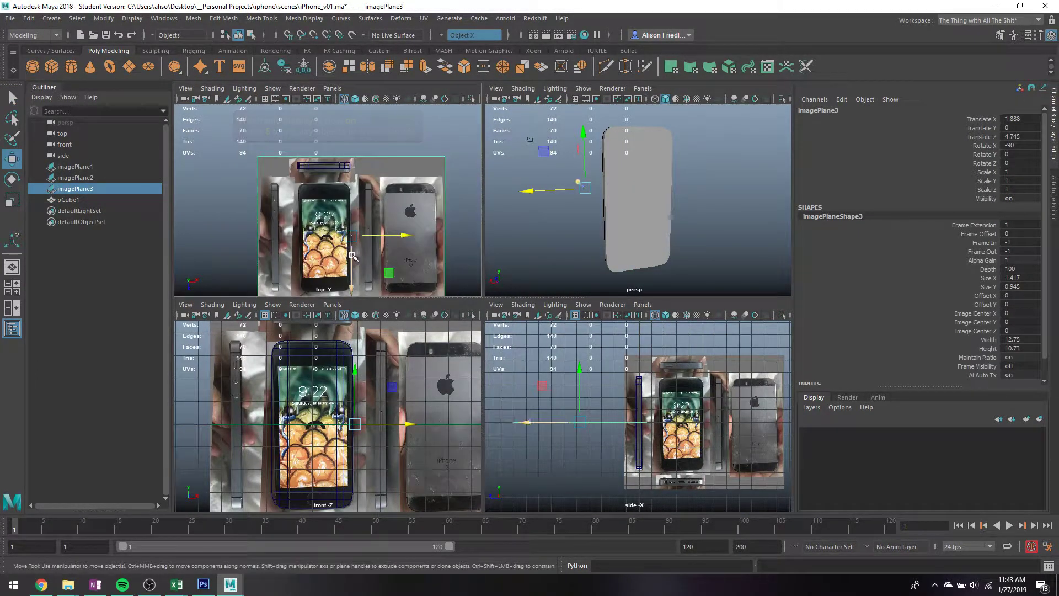
{"action": "left_click_drag", "start_coordinate": [353, 257], "coordinate": [353, 253]}
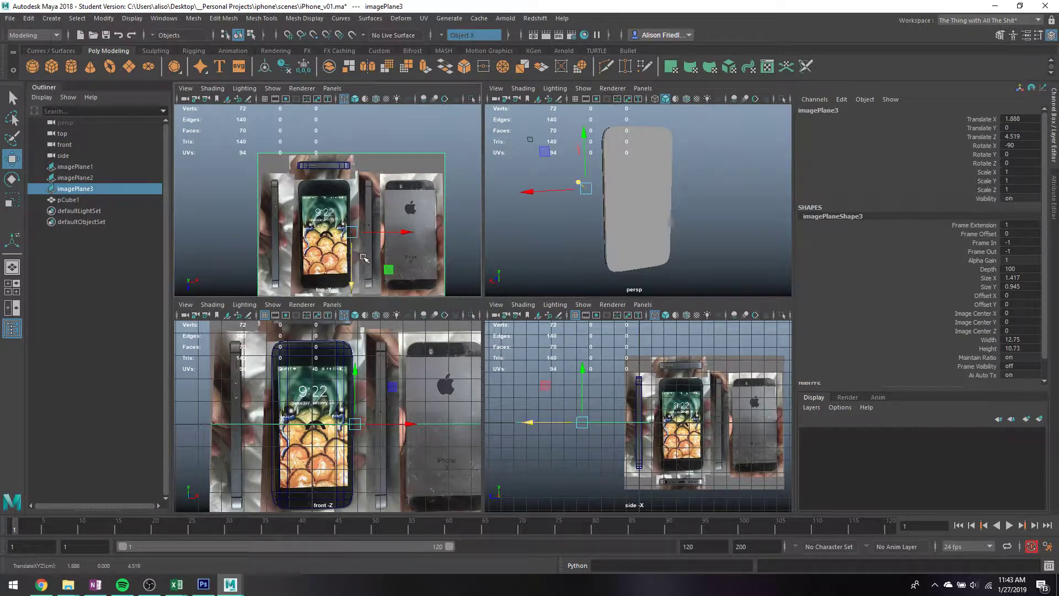
- In the side view, insert edge loops across the phone's side at the upper edge, lower edge and middle of the volume-up button
{"action": "left_click", "coordinate": [745, 404]}
{"action": "scroll", "coordinate": [739, 403], "scroll_direction": "up", "scroll_amount": 4}
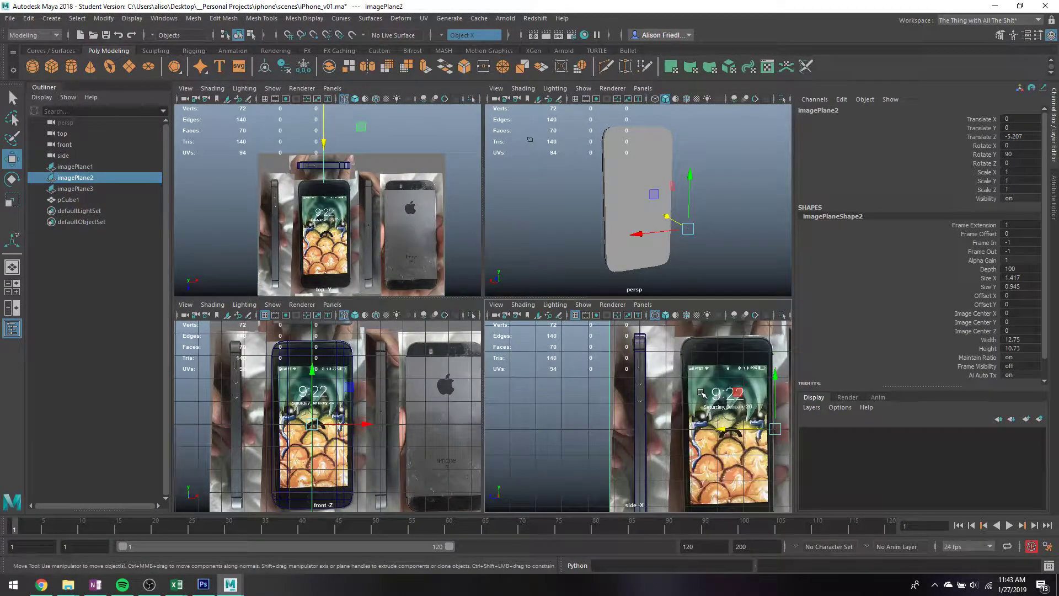
{"action": "key", "text": "space"}
{"action": "scroll", "coordinate": [499, 250], "scroll_direction": "up", "scroll_amount": 5}
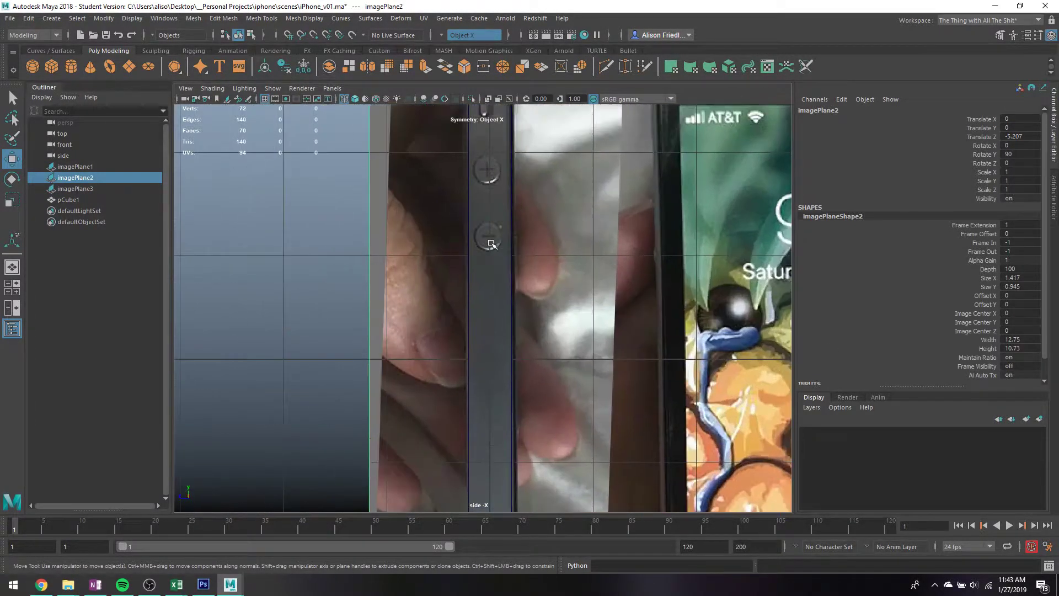
{"action": "middle_click_drag", "start_coordinate": [488, 226], "coordinate": [470, 352], "text": "alt"}
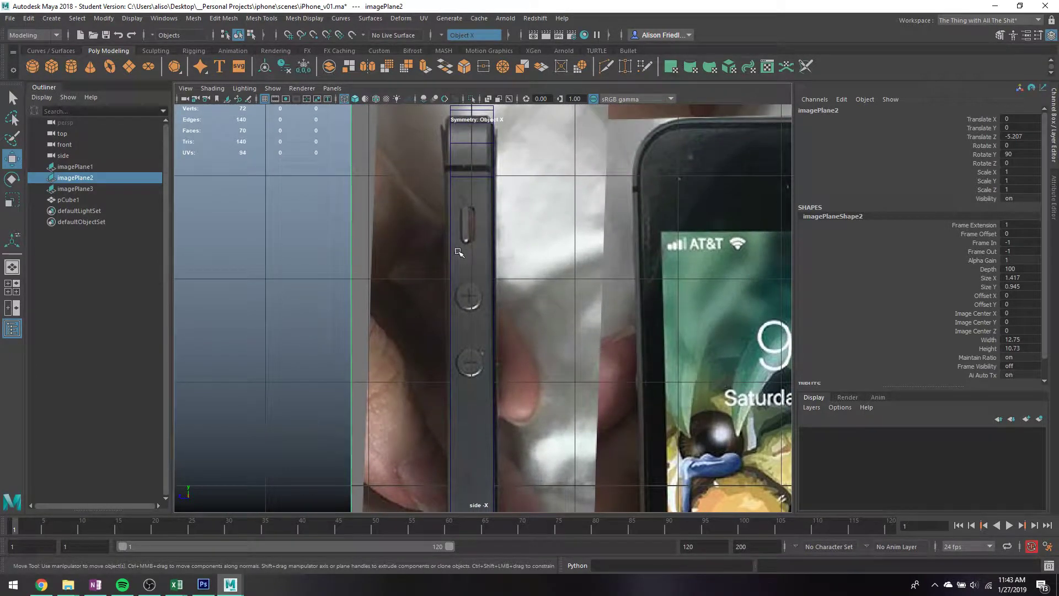
{"action": "left_click", "coordinate": [262, 19]}
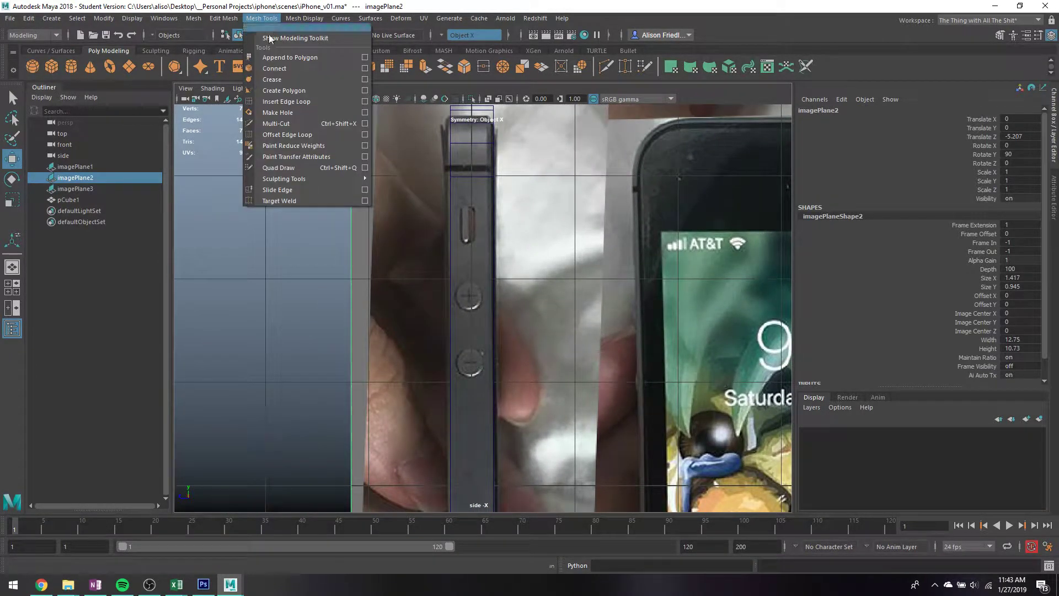
{"action": "left_click", "coordinate": [285, 103]}
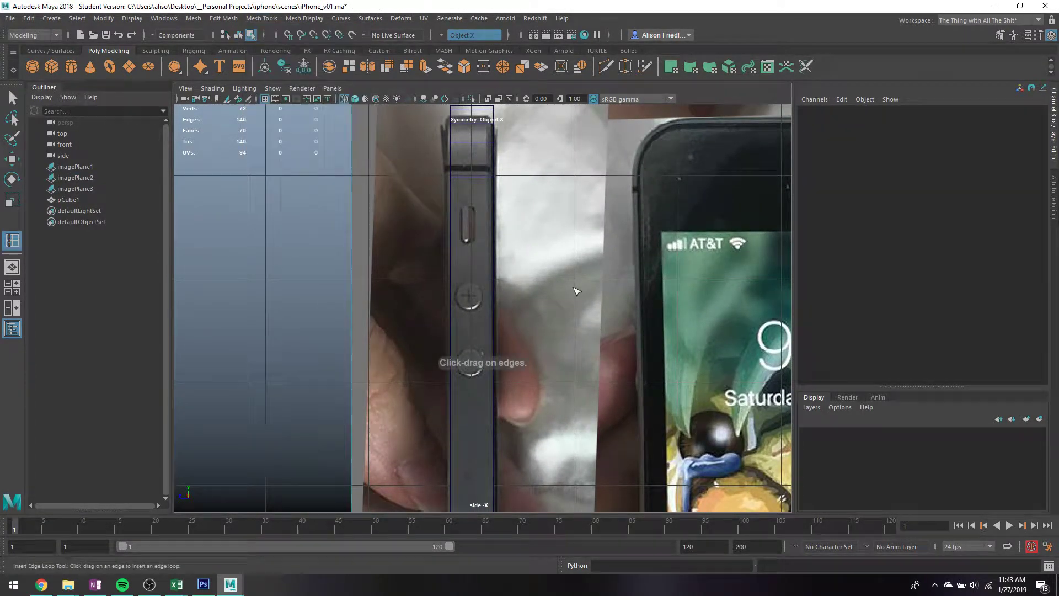
{"action": "left_click", "coordinate": [494, 282]}
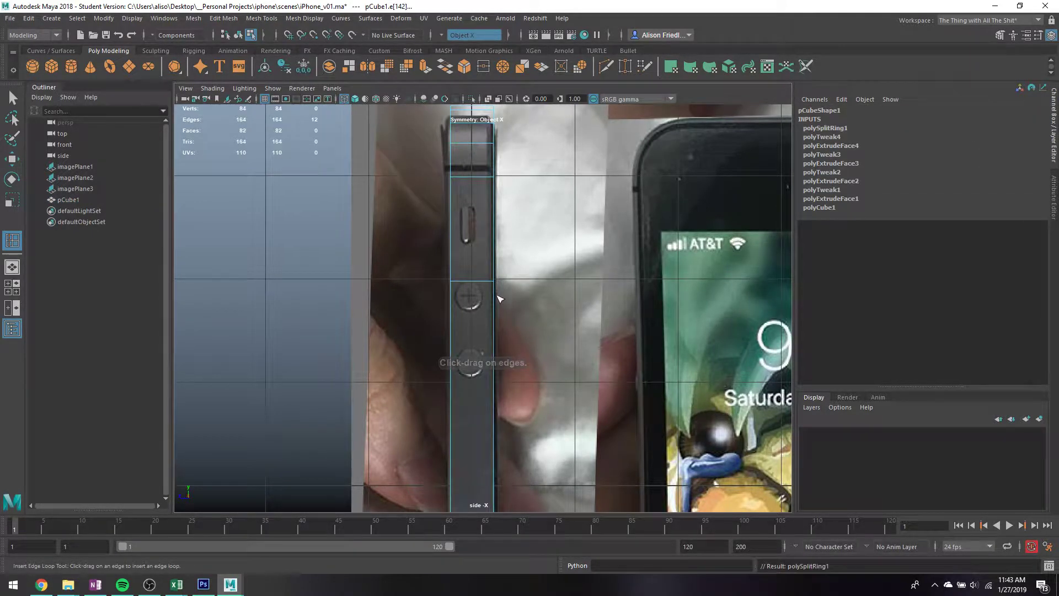
{"action": "left_click", "coordinate": [497, 302]}
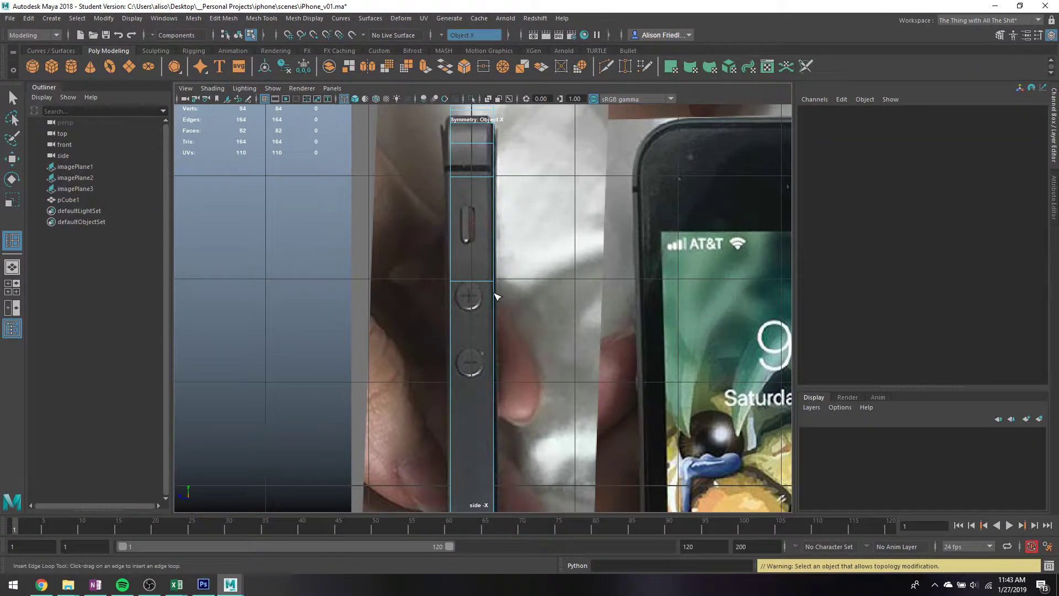
{"action": "key", "text": "ctrl+z"}
{"action": "left_click_drag", "start_coordinate": [495, 282], "coordinate": [497, 303]}
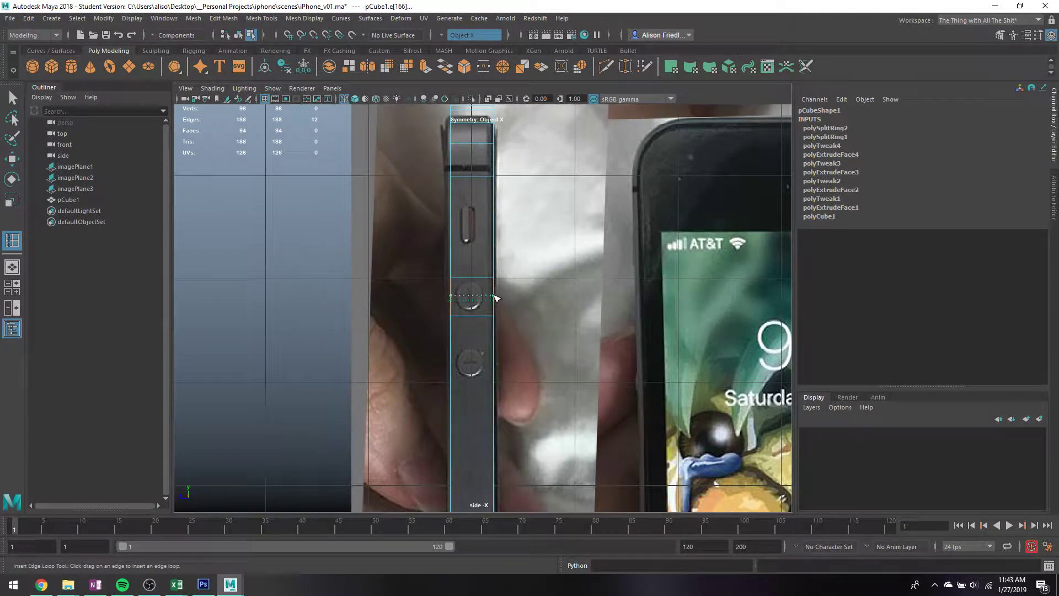
{"action": "left_click", "coordinate": [495, 298]}
- Insert three edge loops across the volume-down button and three lengthwise loops along the centre and both borders of the phone's side
{"action": "left_click", "coordinate": [497, 345]}
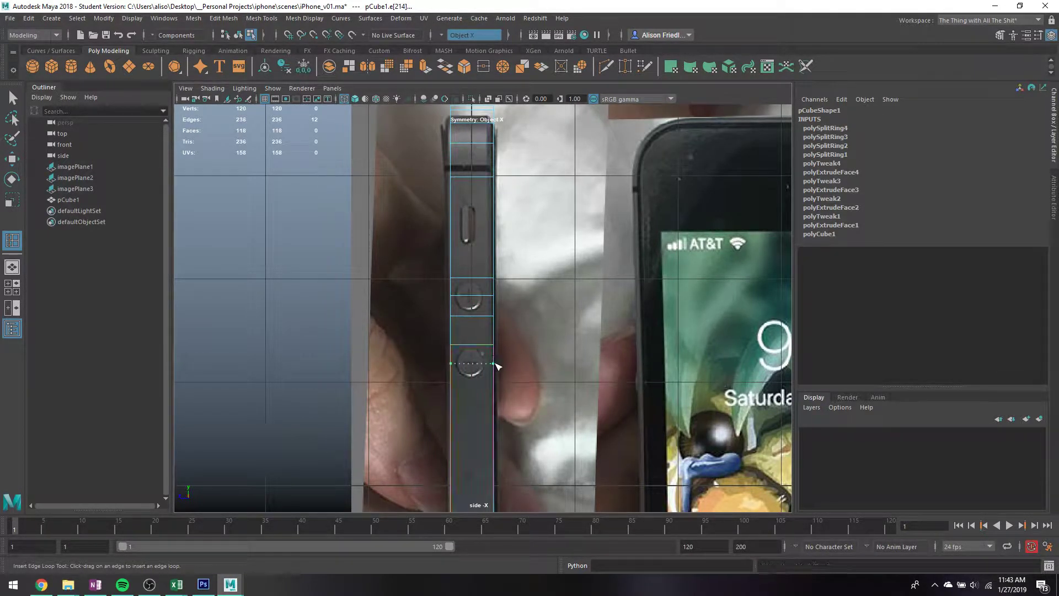
{"action": "left_click", "coordinate": [495, 381]}
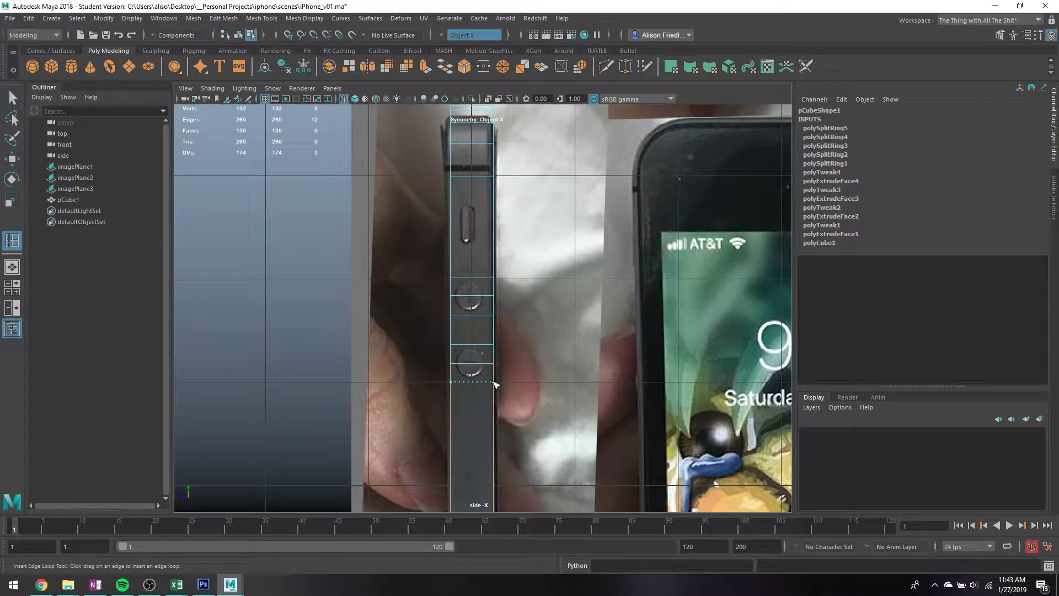
{"action": "left_click", "coordinate": [495, 382]}
{"action": "mouse_move", "coordinate": [492, 367]}
{"action": "left_mouse_down"}
{"action": "mouse_move", "coordinate": [460, 368]}
{"action": "mouse_move", "coordinate": [473, 366]}
{"action": "left_mouse_up"}
{"action": "left_click", "coordinate": [473, 366]}
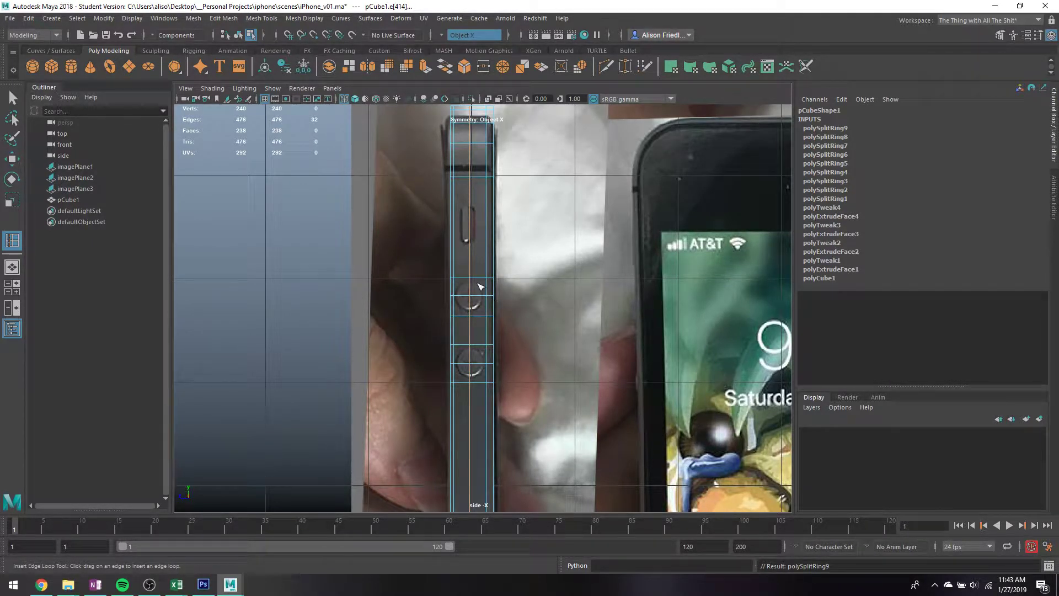
- Insert edge loops across the phone's side at the lower end, upper end and middle of the mute switch
{"action": "key", "text": "q"}
{"action": "right_click_drag", "start_coordinate": [480, 267], "coordinate": [481, 286]}
{"action": "key", "text": "y"}
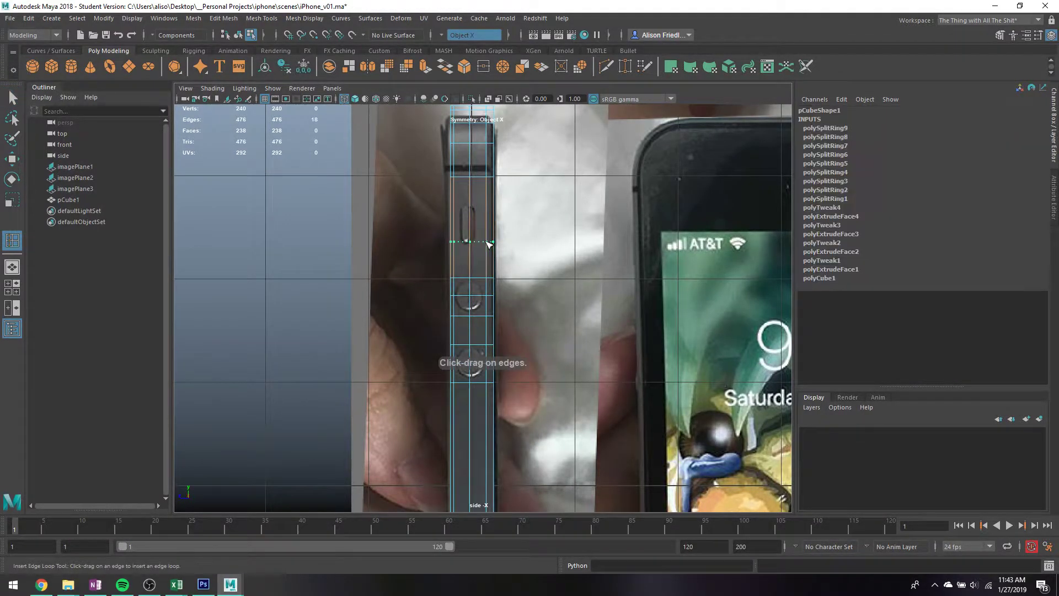
{"action": "left_click", "coordinate": [489, 244]}
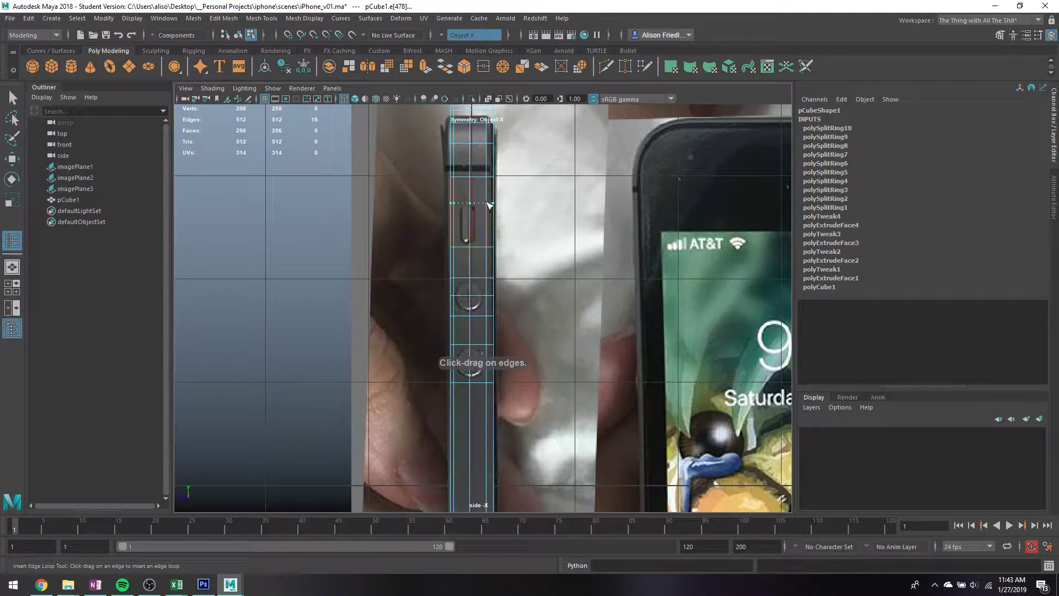
{"action": "left_click", "coordinate": [489, 214]}
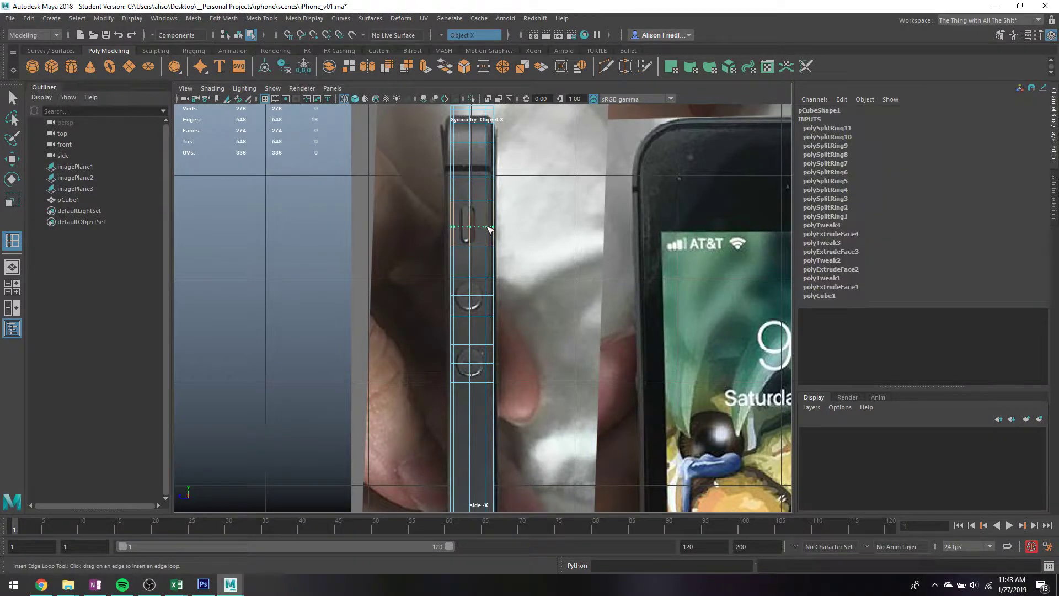
{"action": "left_click", "coordinate": [489, 226]}
{"action": "key", "text": "q"}
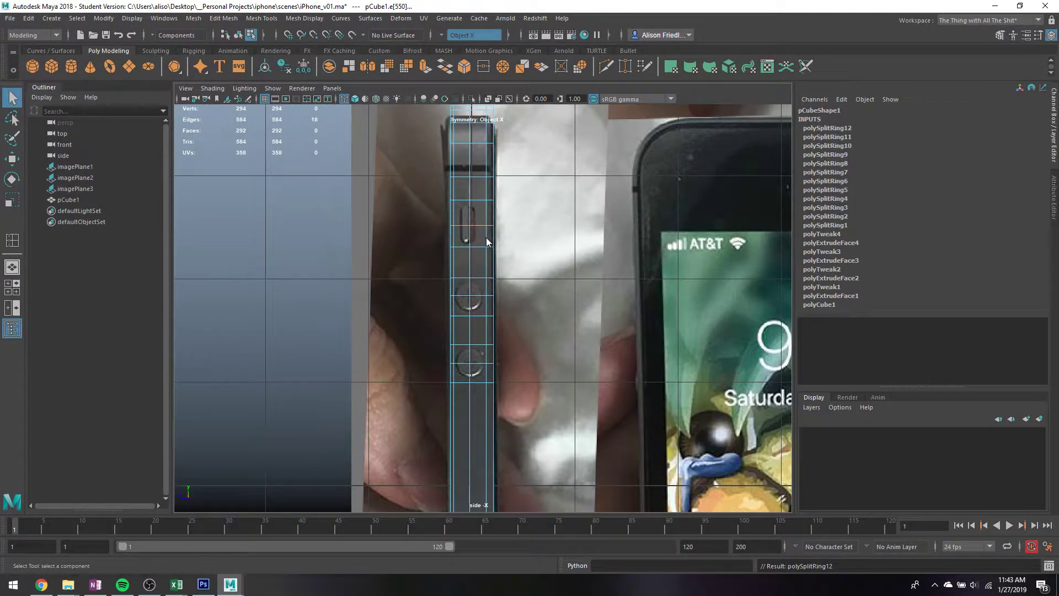
- Switch to face selection, select the faces over both volume buttons and show the model in the perspective view
{"action": "right_click_drag", "start_coordinate": [487, 242], "coordinate": [473, 276]}
{"action": "left_click", "coordinate": [463, 292]}
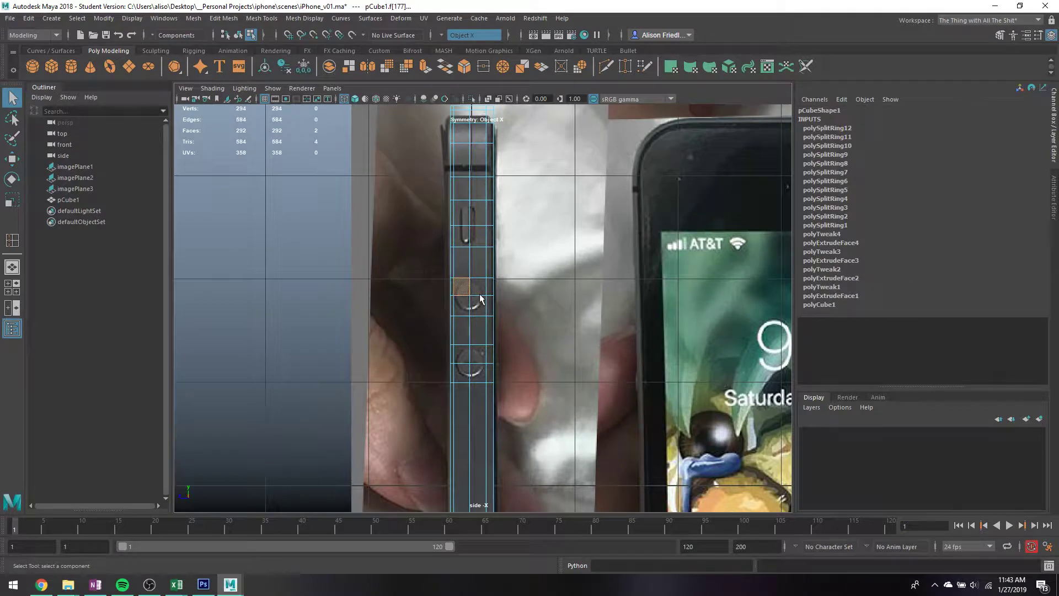
{"action": "left_click", "coordinate": [479, 300], "text": "shift"}
{"action": "left_click_drag", "start_coordinate": [466, 344], "coordinate": [484, 384], "text": "shift"}
{"action": "key", "text": "space"}
{"action": "key", "text": "space"}
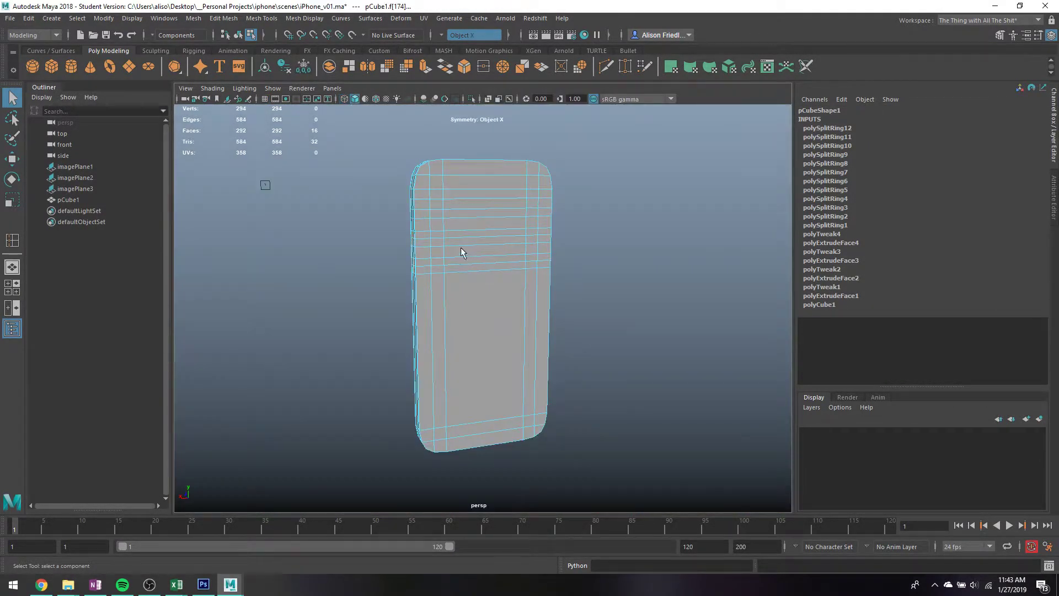
- Turn symmetry off, deselect the button faces on one long side of the phone and inspect the remaining selection in shaded display
{"action": "key", "text": "4"}
{"action": "mouse_move", "coordinate": [461, 252]}
{"action": "left_mouse_down", "text": "alt"}
{"action": "mouse_move", "coordinate": [435, 254]}
{"action": "mouse_move", "coordinate": [466, 253]}
{"action": "left_mouse_up", "text": "alt"}
{"action": "left_click", "coordinate": [442, 34]}
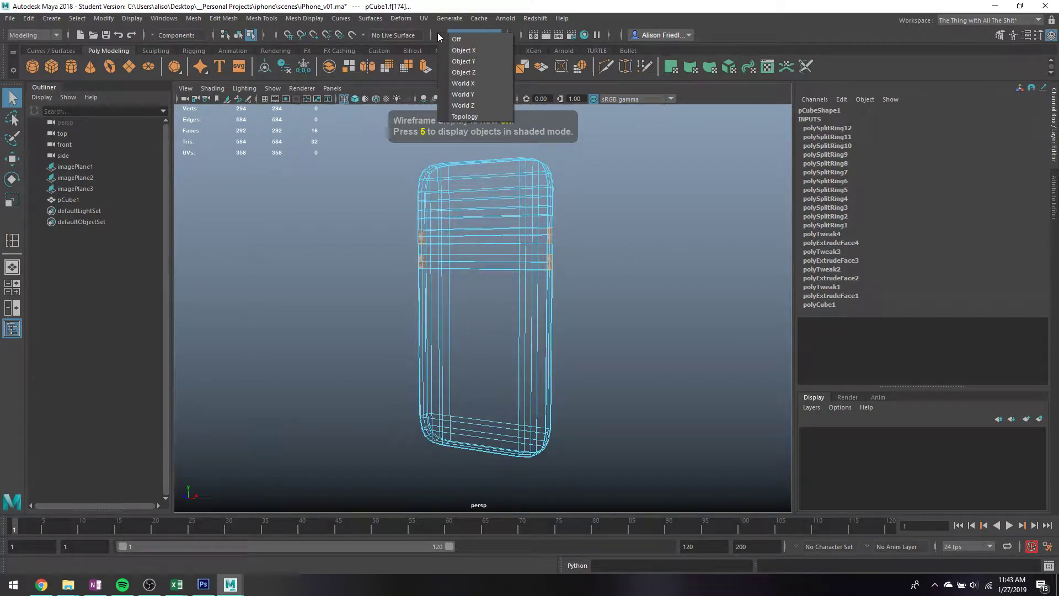
{"action": "left_click", "coordinate": [456, 38]}
{"action": "left_click_drag", "start_coordinate": [527, 221], "coordinate": [611, 309], "text": "ctrl"}
{"action": "left_click_drag", "start_coordinate": [551, 270], "coordinate": [577, 174], "text": "alt"}
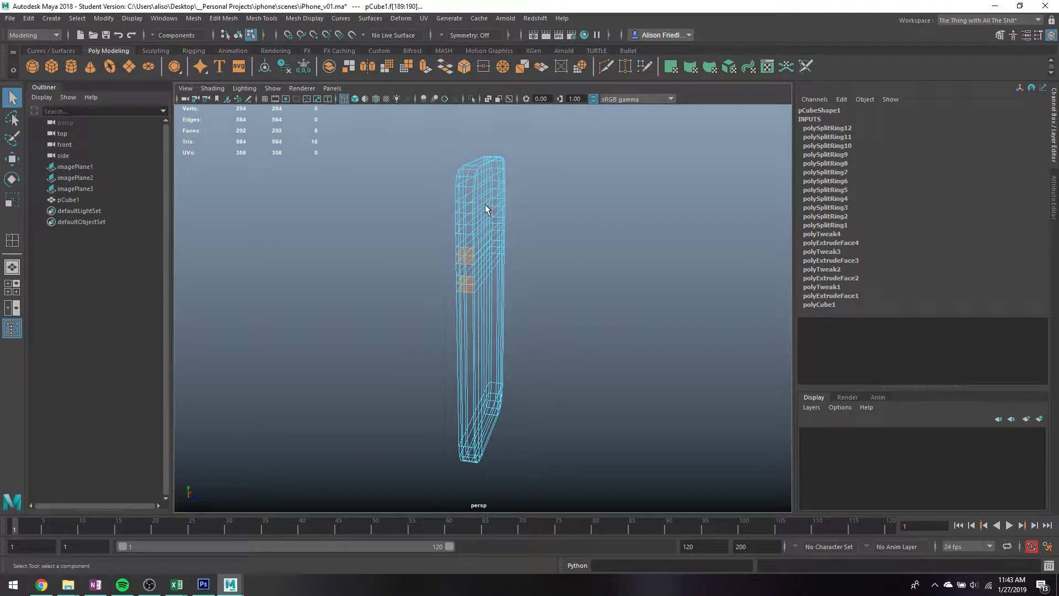
{"action": "key", "text": "5"}
{"action": "left_click_drag", "start_coordinate": [485, 214], "coordinate": [470, 235], "text": "alt"}
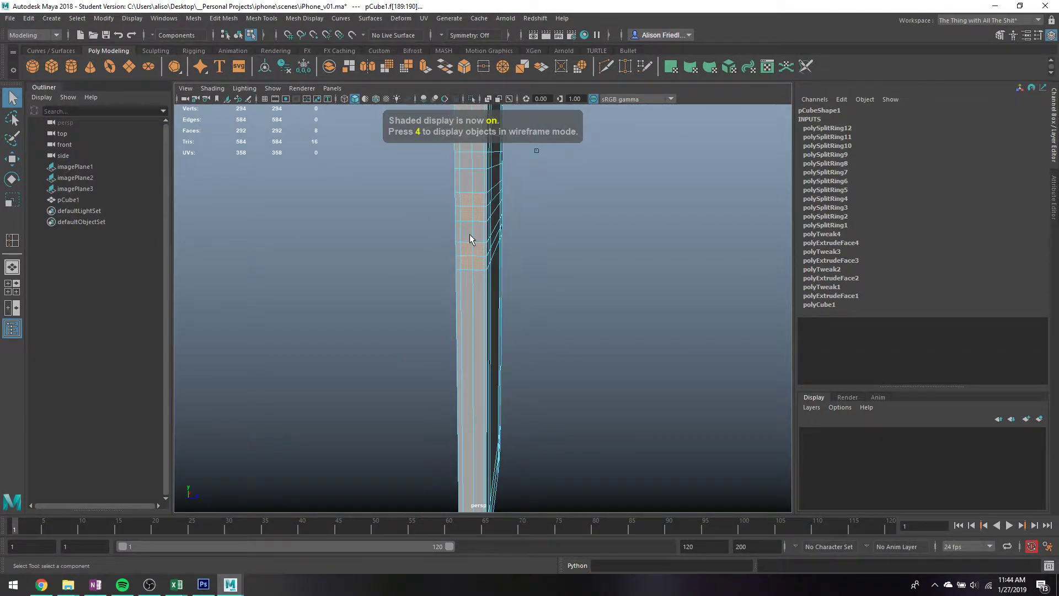
- Try to circularize all the faces over both volume buttons together in the side view and undo it
{"action": "key", "text": "space"}
{"action": "key", "text": "space"}
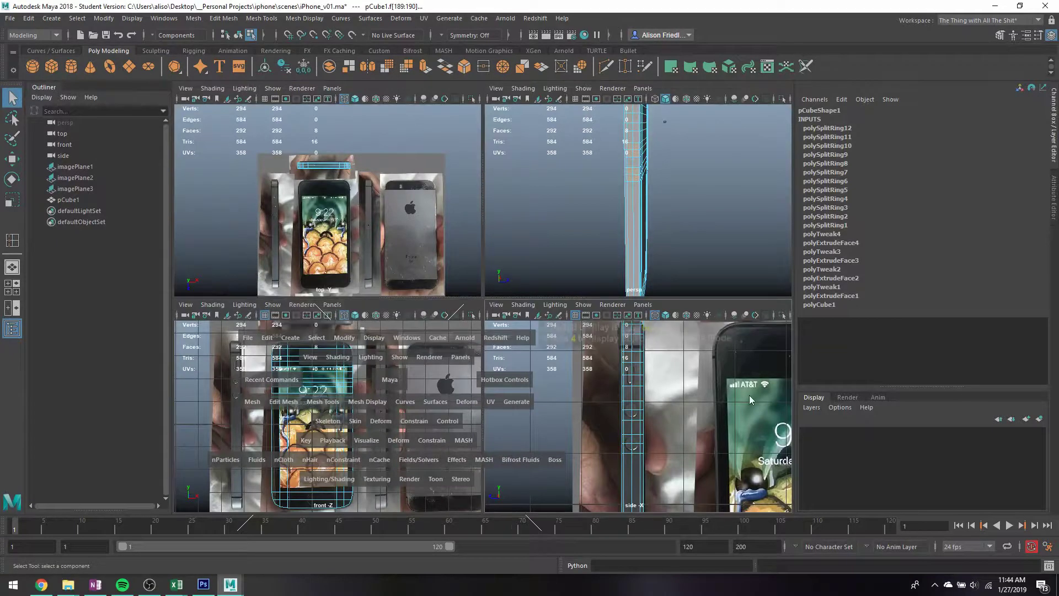
{"action": "key", "text": "space"}
{"action": "scroll", "coordinate": [499, 287], "scroll_direction": "up", "scroll_amount": 2}
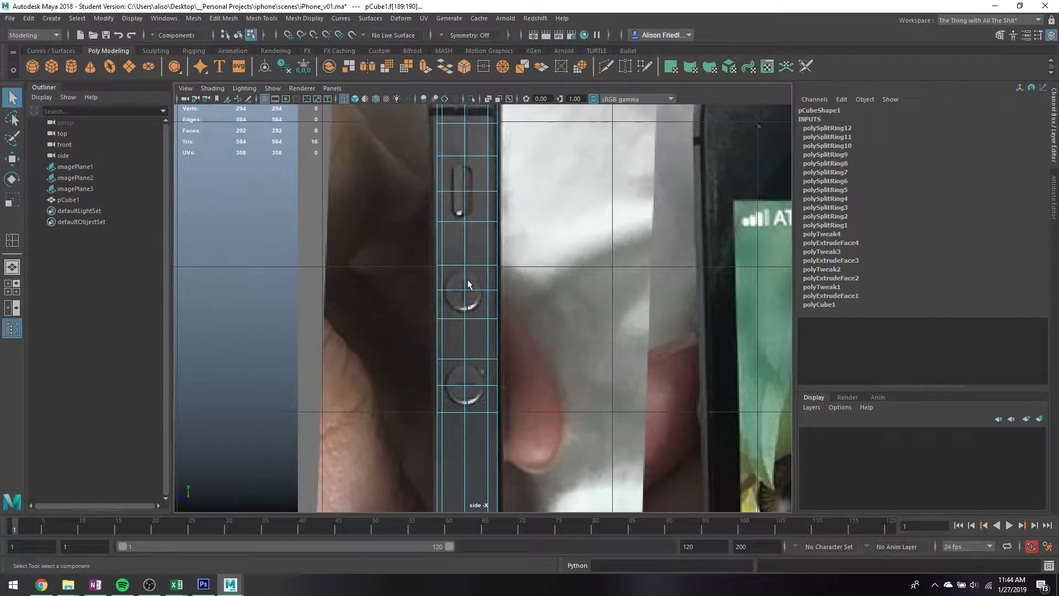
{"action": "key", "text": "shift+period"}
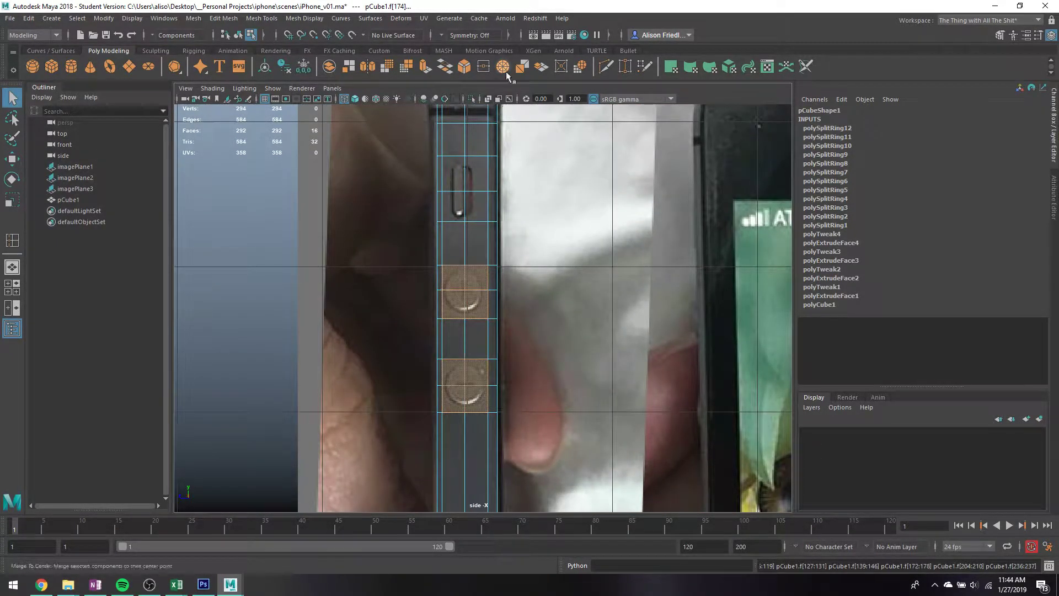
{"action": "left_click", "coordinate": [579, 69]}
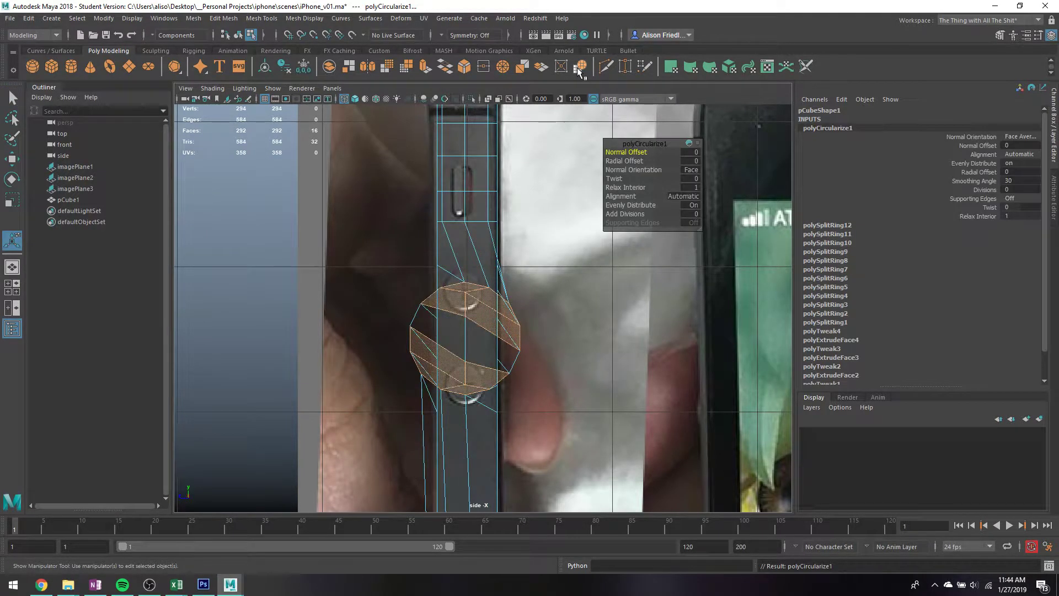
{"action": "key", "text": "ctrl+z"}
{"action": "key", "text": "q"}
- Select the four faces over the volume-up button and circularize them
{"action": "left_click", "coordinate": [475, 303]}
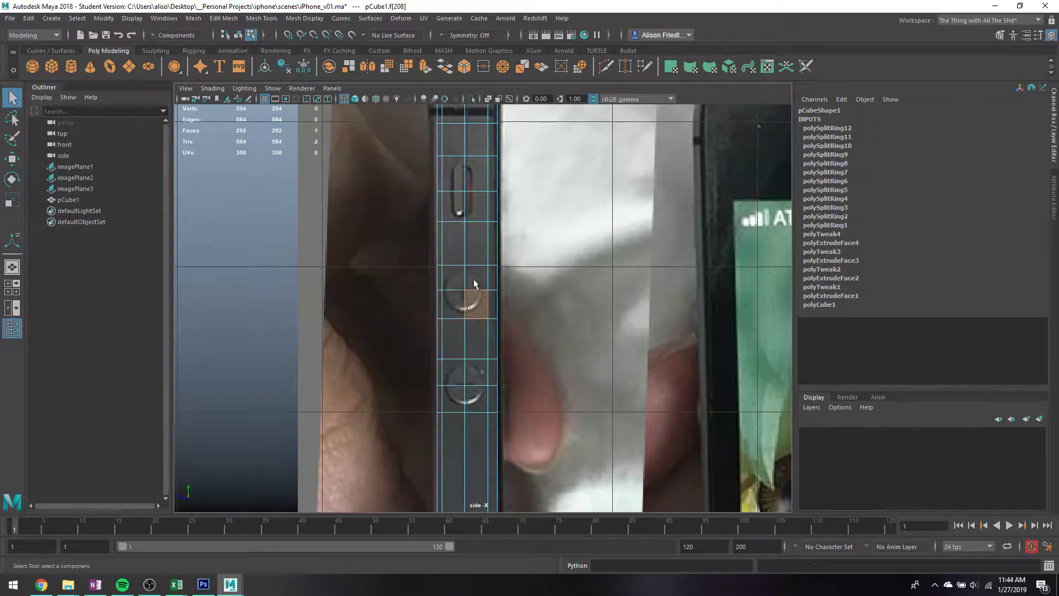
{"action": "left_click", "coordinate": [476, 278], "text": "shift"}
{"action": "left_click", "coordinate": [457, 278], "text": "shift"}
{"action": "left_click", "coordinate": [455, 304], "text": "shift"}
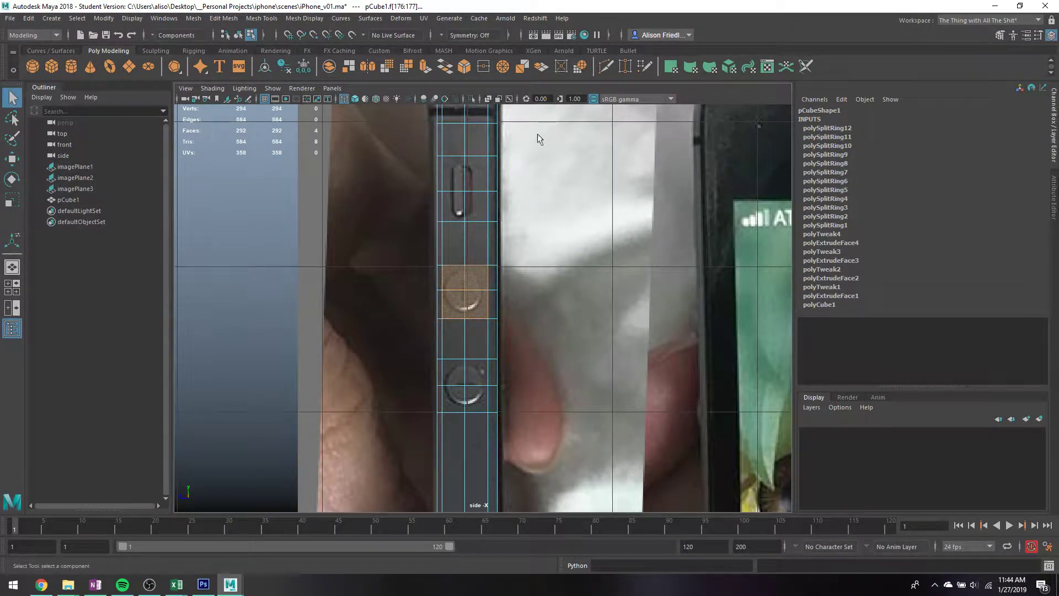
{"action": "left_click", "coordinate": [578, 70]}
- Select the four faces over the volume-down button and circularize them
{"action": "left_click", "coordinate": [458, 367]}
{"action": "left_click", "coordinate": [474, 370], "text": "shift"}
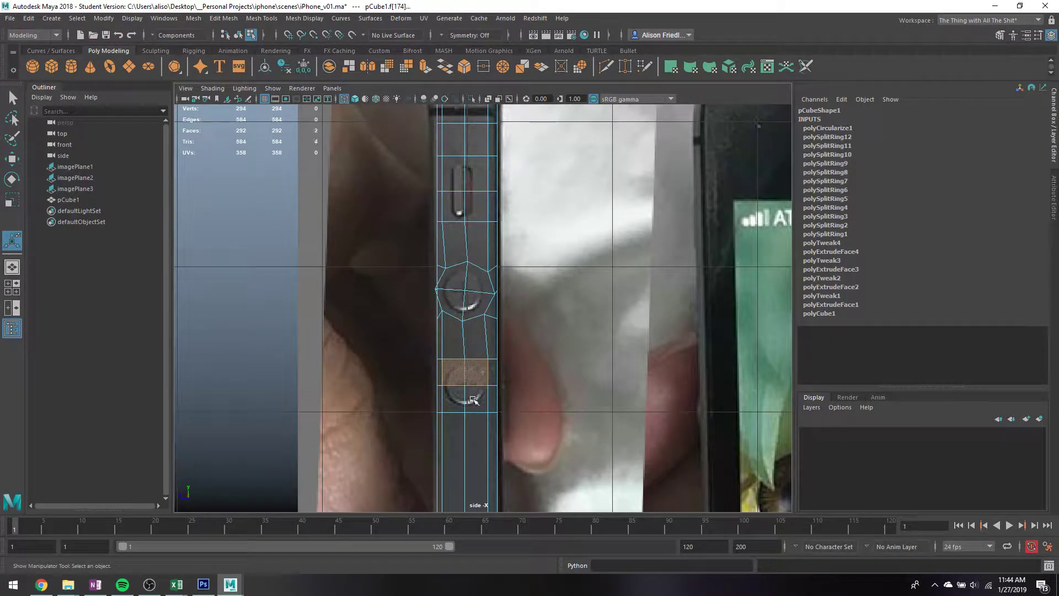
{"action": "left_click", "coordinate": [473, 400], "text": "shift"}
{"action": "left_click", "coordinate": [454, 398], "text": "shift"}
{"action": "key", "text": "g"}
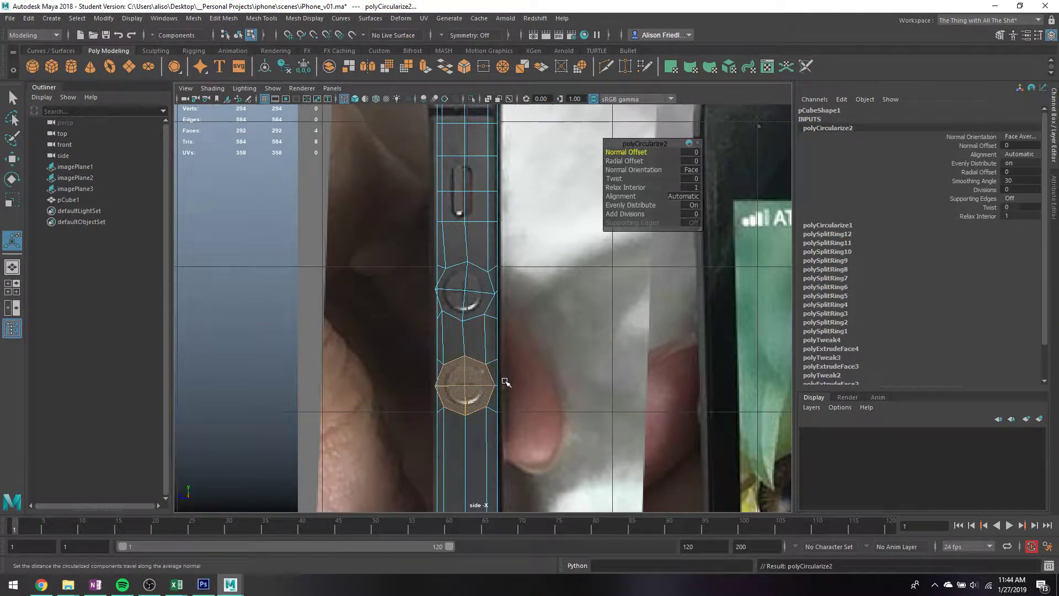
- Select the faces of both volume-button circles, set the Scale tool's axis orientation to Component and shrink them to match the photo
{"action": "key", "text": "q"}
{"action": "left_click", "coordinate": [478, 303], "text": "shift"}
{"action": "left_click", "coordinate": [478, 278], "text": "shift"}
{"action": "left_click", "coordinate": [452, 279], "text": "shift"}
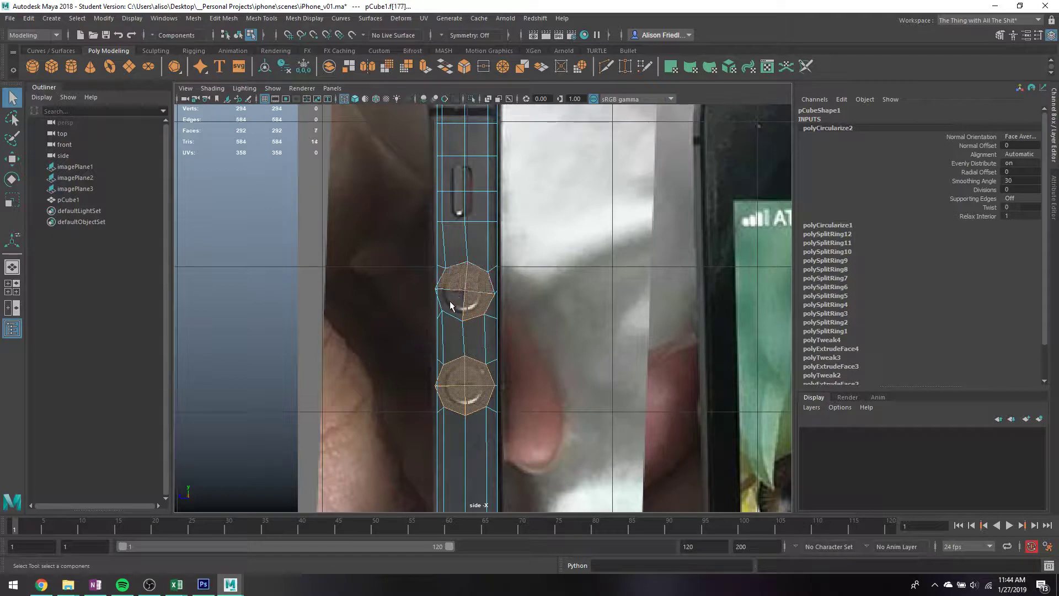
{"action": "left_click", "coordinate": [452, 309], "text": "shift"}
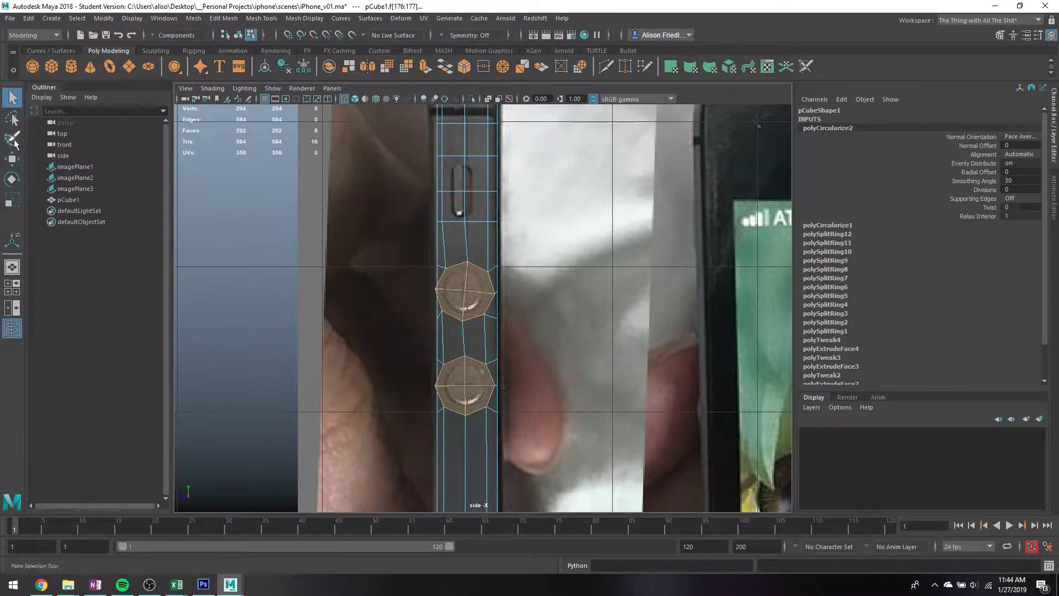
{"action": "left_click", "coordinate": [15, 203]}
{"action": "double_click", "coordinate": [15, 203]}
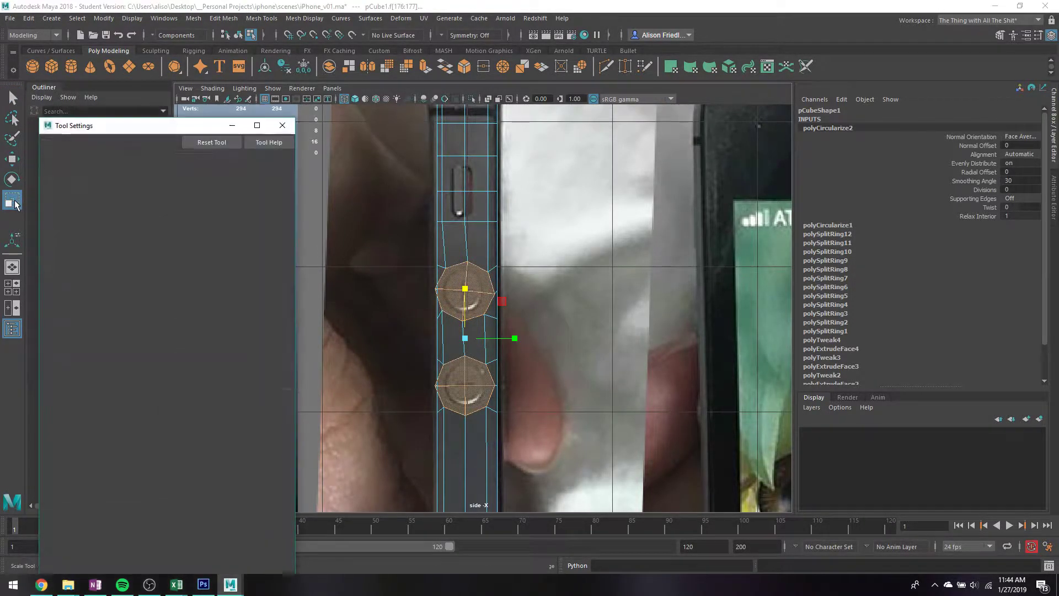
{"action": "left_click", "coordinate": [132, 174]}
{"action": "left_click", "coordinate": [158, 202]}
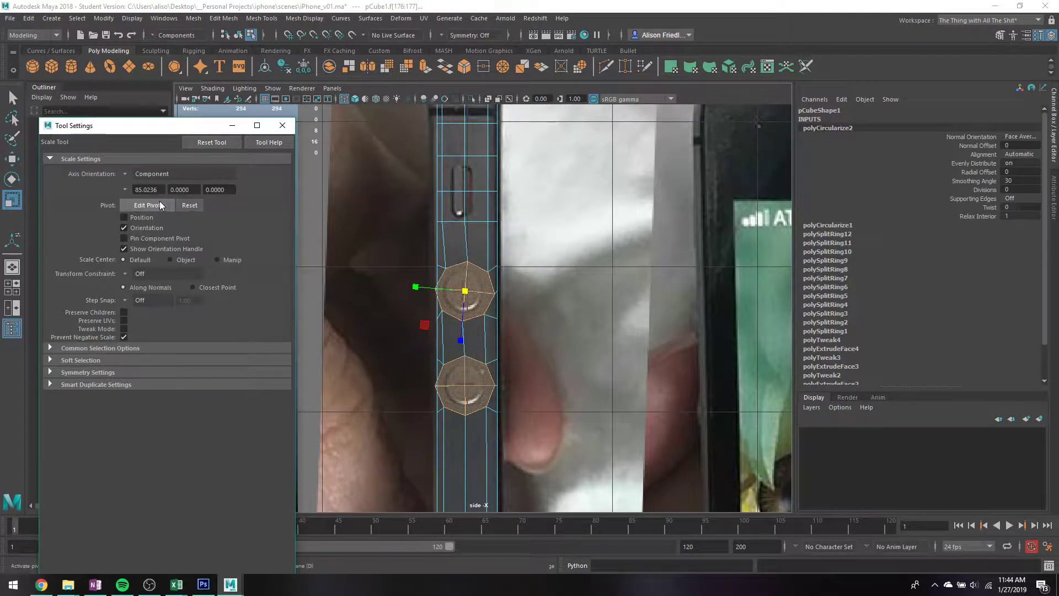
{"action": "mouse_move", "coordinate": [465, 291]}
{"action": "left_mouse_down"}
{"action": "mouse_move", "coordinate": [422, 289]}
{"action": "mouse_move", "coordinate": [456, 299]}
{"action": "left_mouse_up"}
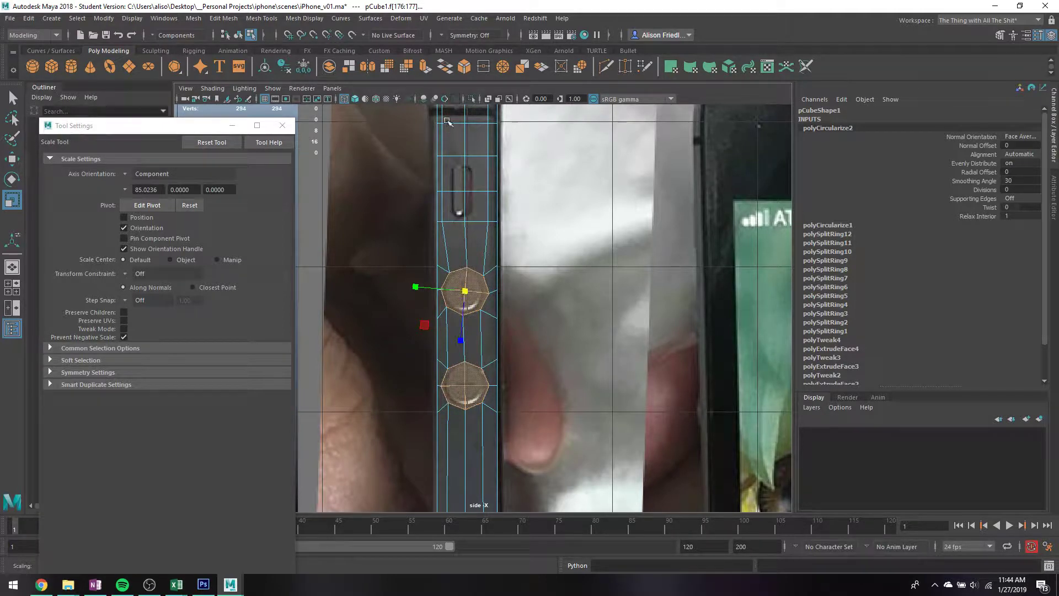
- Extrude the faces of both volume-button circles and scale the extrusion inward to a local scale of 0.8
{"action": "left_click", "coordinate": [425, 67]}
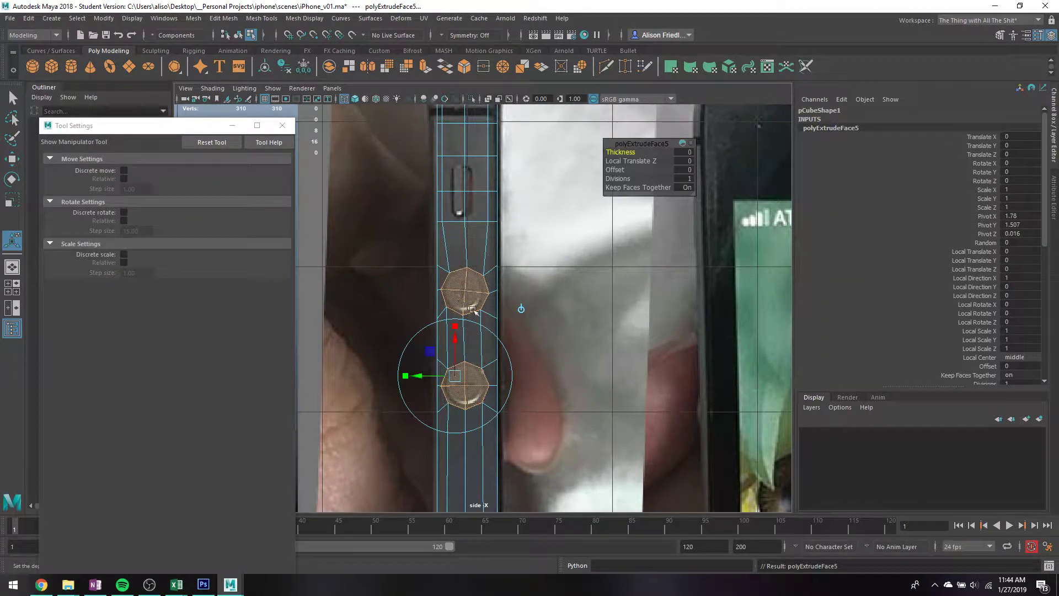
{"action": "left_click_drag", "start_coordinate": [455, 376], "coordinate": [453, 377]}
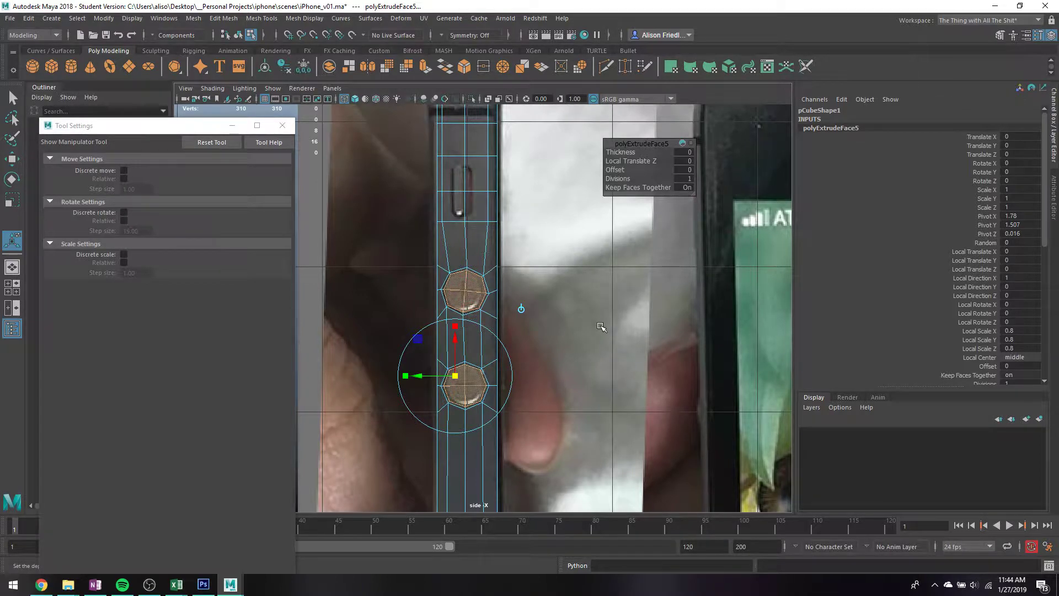
- Extrude the faces of both volume-button circles again and move the new extrusion slightly inward into the phone's side
{"action": "key", "text": "ctrl+e"}
{"action": "key", "text": "space"}
{"action": "key", "text": "space"}
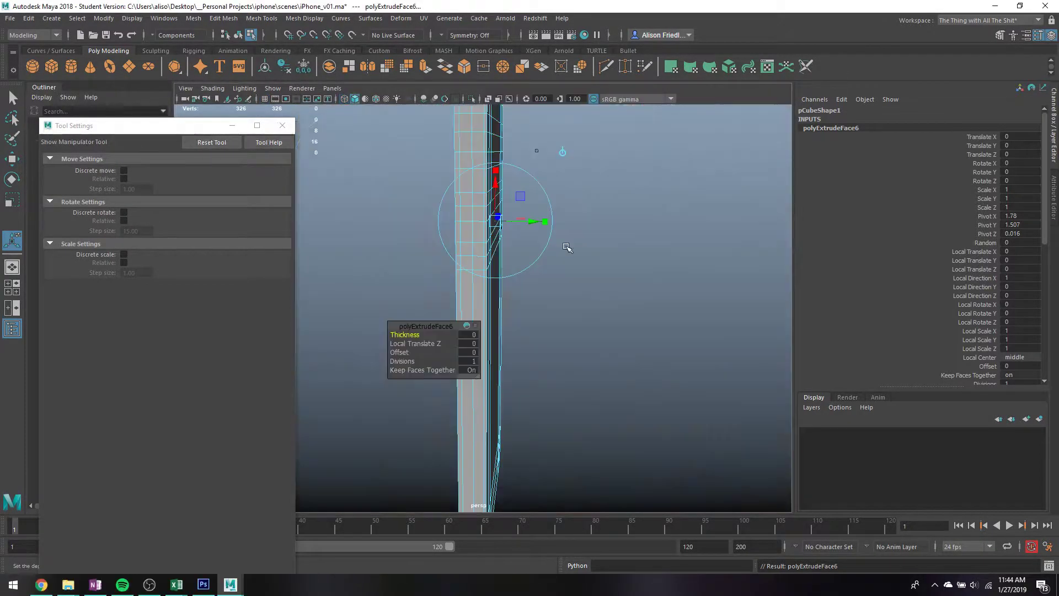
{"action": "left_click_drag", "start_coordinate": [550, 268], "coordinate": [638, 257], "text": "alt"}
{"action": "key", "text": "4"}
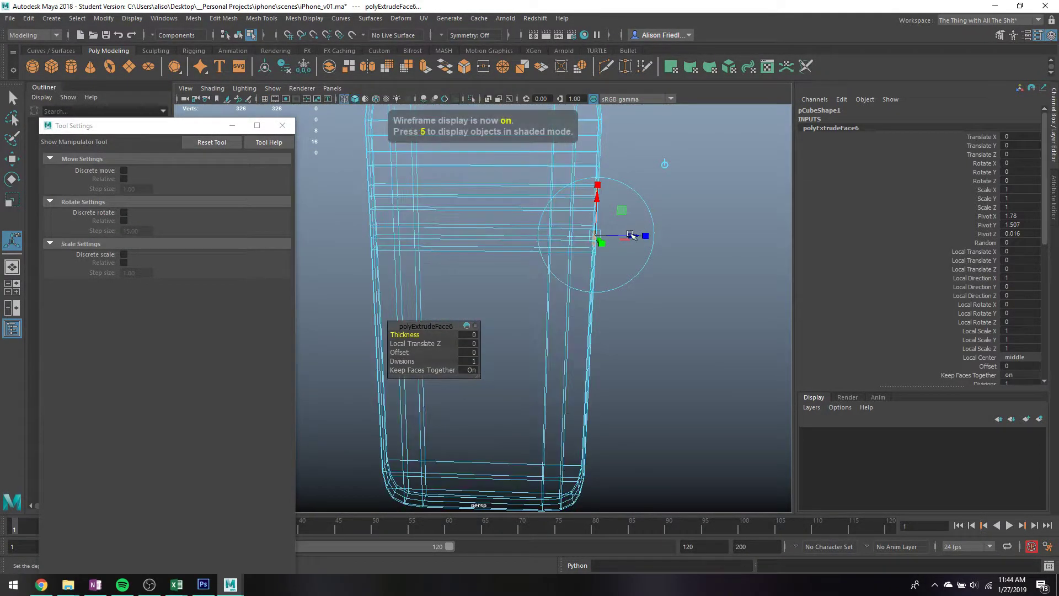
{"action": "key", "text": "w"}
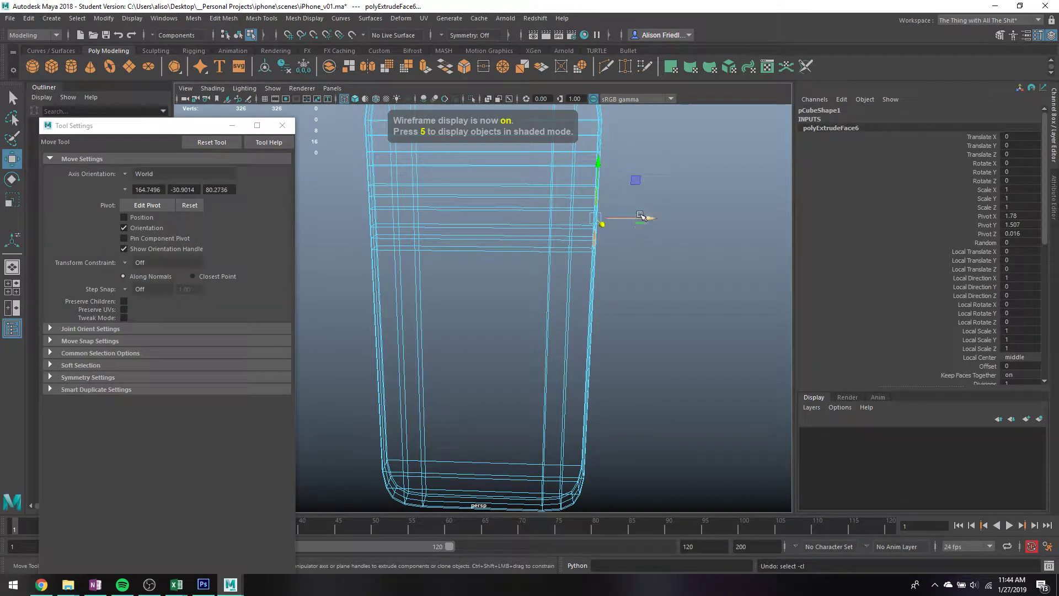
{"action": "left_click_drag", "start_coordinate": [643, 219], "coordinate": [637, 218]}
{"action": "left_click", "coordinate": [635, 256]}
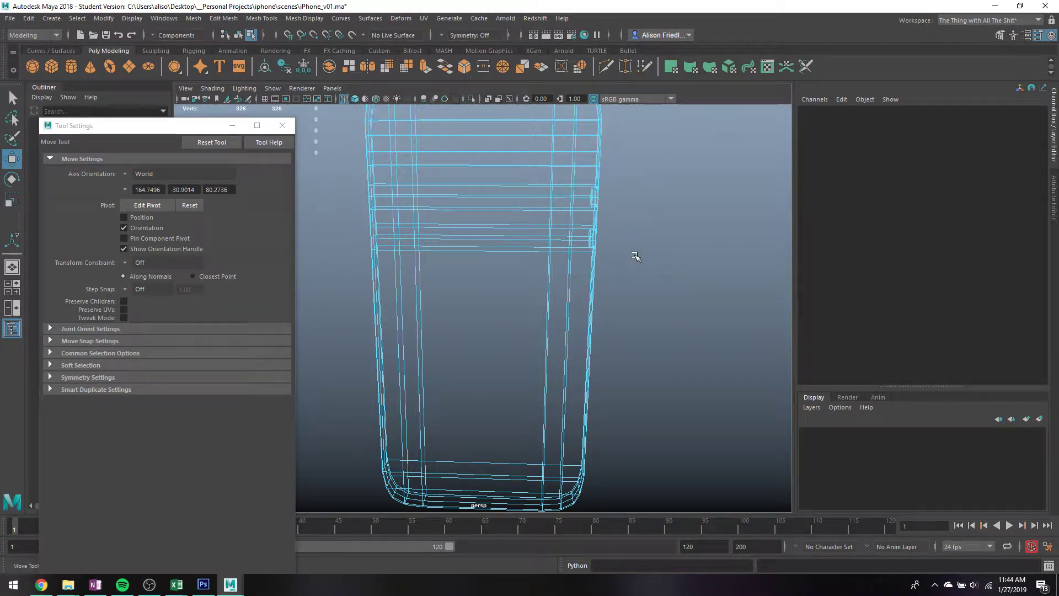
- Examine the recessed volume buttons on the smoothed phone body in perspective and against the reference photos
{"action": "mouse_move", "coordinate": [608, 256]}
{"action": "left_mouse_down", "text": "alt"}
{"action": "mouse_move", "coordinate": [556, 229]}
{"action": "mouse_move", "coordinate": [562, 276]}
{"action": "mouse_move", "coordinate": [496, 304]}
{"action": "left_mouse_up", "text": "alt"}
{"action": "left_click", "coordinate": [554, 227]}
{"action": "key", "text": "3"}
{"action": "key", "text": "5"}
{"action": "key", "text": "q"}
{"action": "right_click_drag", "start_coordinate": [425, 243], "coordinate": [472, 225]}
{"action": "key", "text": "space"}
{"action": "key", "text": "space"}
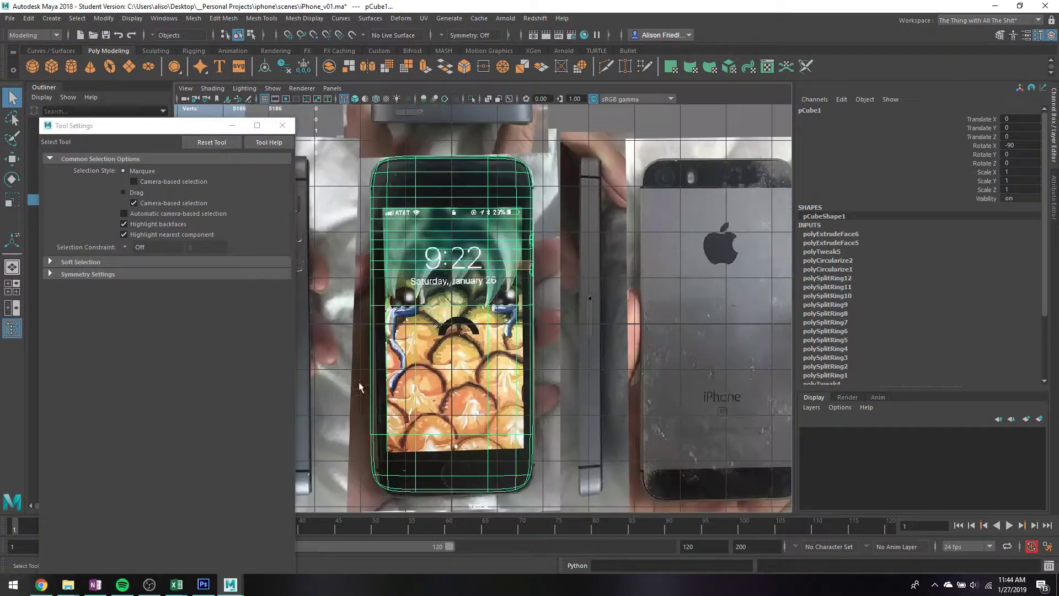
{"action": "key", "text": "space"}
{"action": "key", "text": "space"}
{"action": "middle_click_drag", "start_coordinate": [482, 282], "coordinate": [510, 224], "text": "alt"}
{"action": "key", "text": "1"}
- Select all vertices of the volume-up button circle and rotate them until its spokes line up with the surrounding edges
{"action": "right_click_drag", "start_coordinate": [485, 216], "coordinate": [441, 217]}
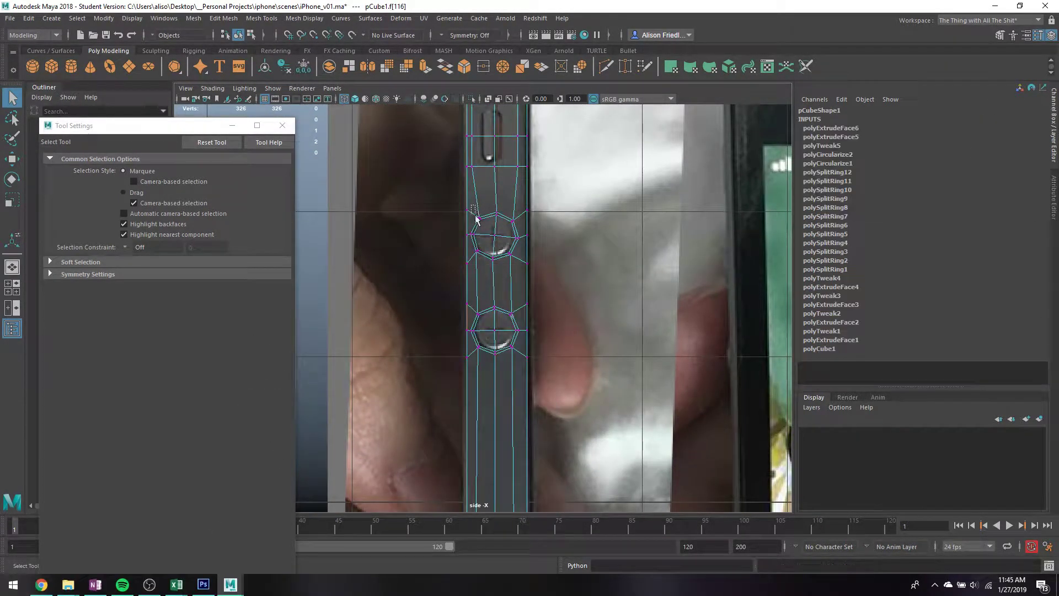
{"action": "left_click_drag", "start_coordinate": [472, 205], "coordinate": [511, 270]}
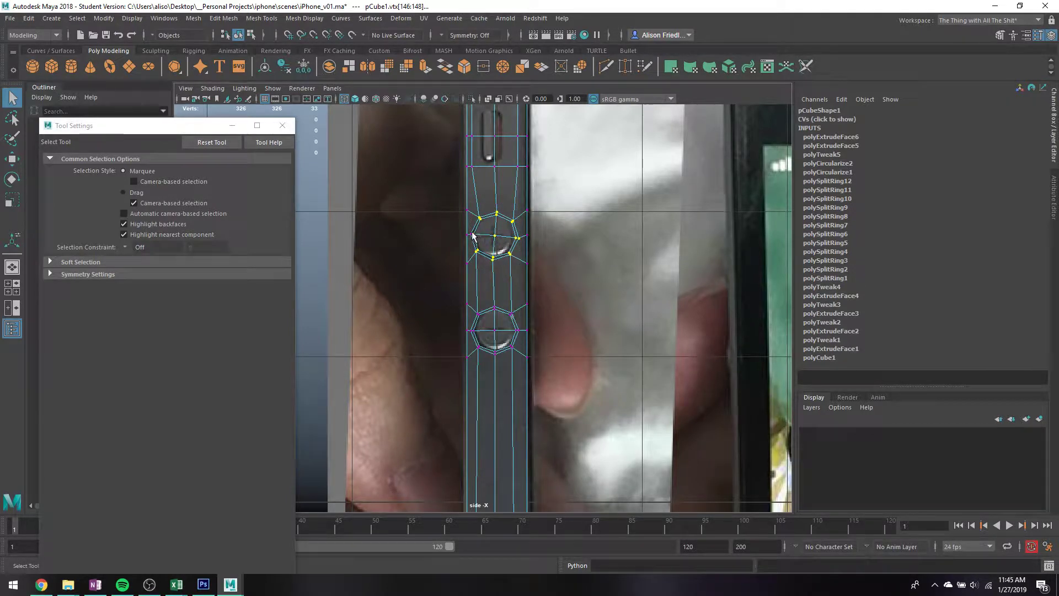
{"action": "key", "text": "space"}
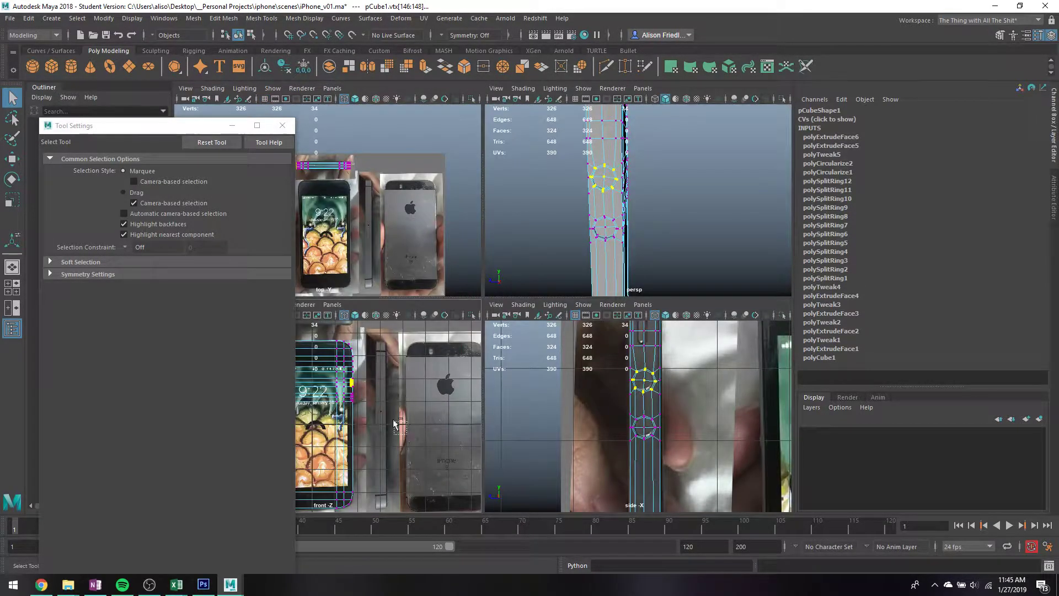
{"action": "middle_click_drag", "start_coordinate": [385, 233], "coordinate": [423, 232], "text": "alt"}
{"action": "left_click_drag", "start_coordinate": [431, 221], "coordinate": [394, 199]}
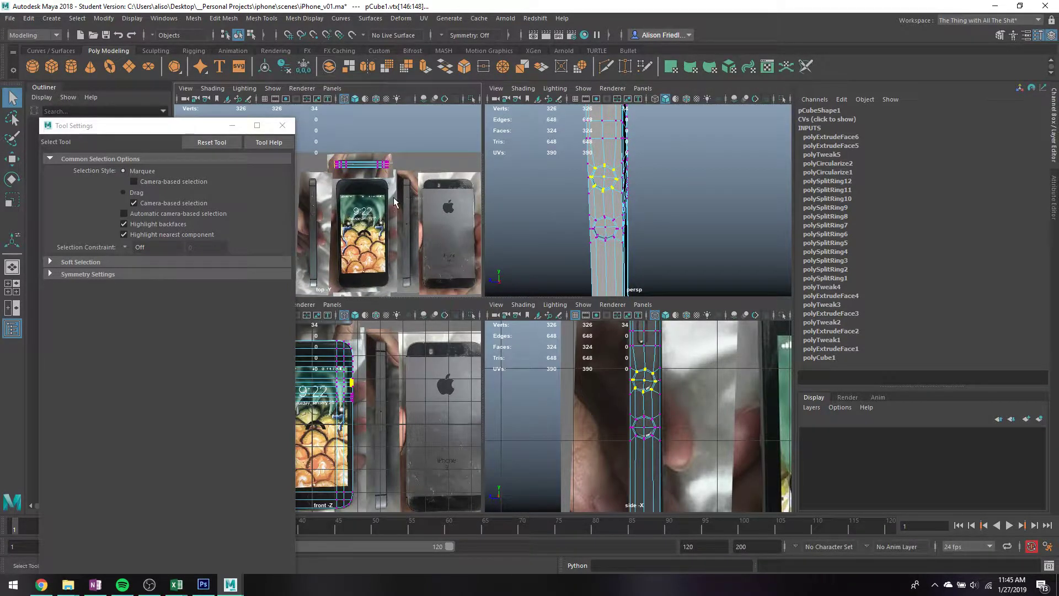
{"action": "left_click_drag", "start_coordinate": [665, 214], "coordinate": [618, 199], "text": "alt"}
{"action": "key", "text": "4"}
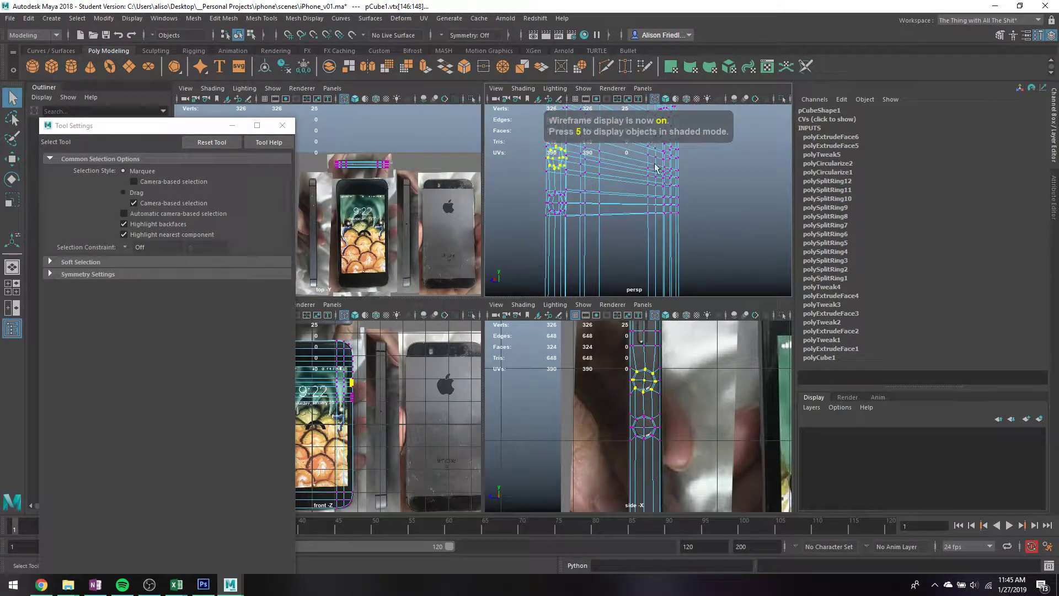
{"action": "key", "text": "5"}
{"action": "key", "text": "5"}
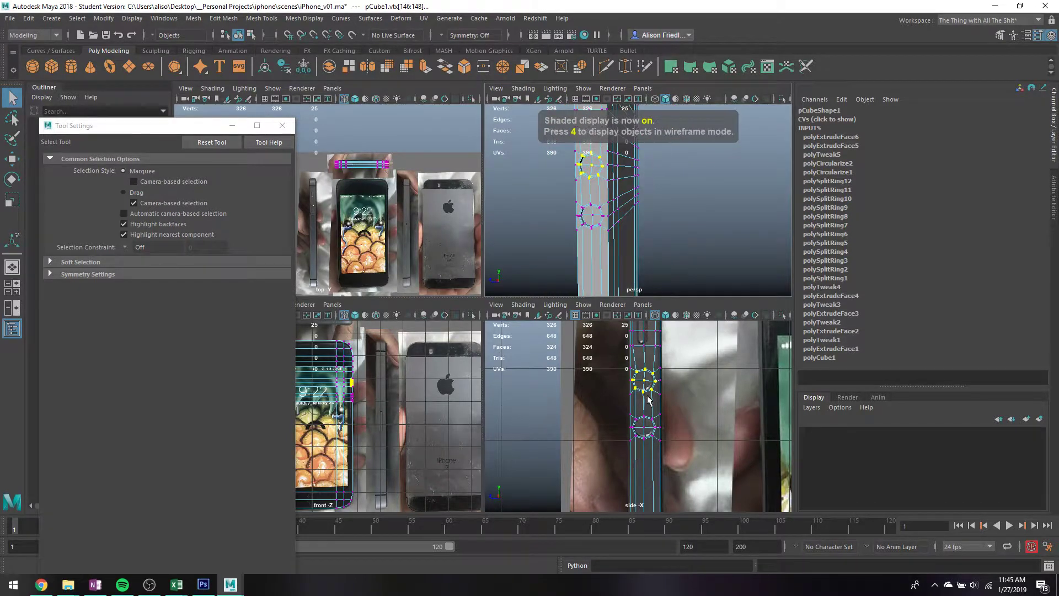
{"action": "key", "text": "space"}
{"action": "scroll", "coordinate": [596, 331], "scroll_direction": "up", "scroll_amount": 2}
{"action": "key", "text": "e"}
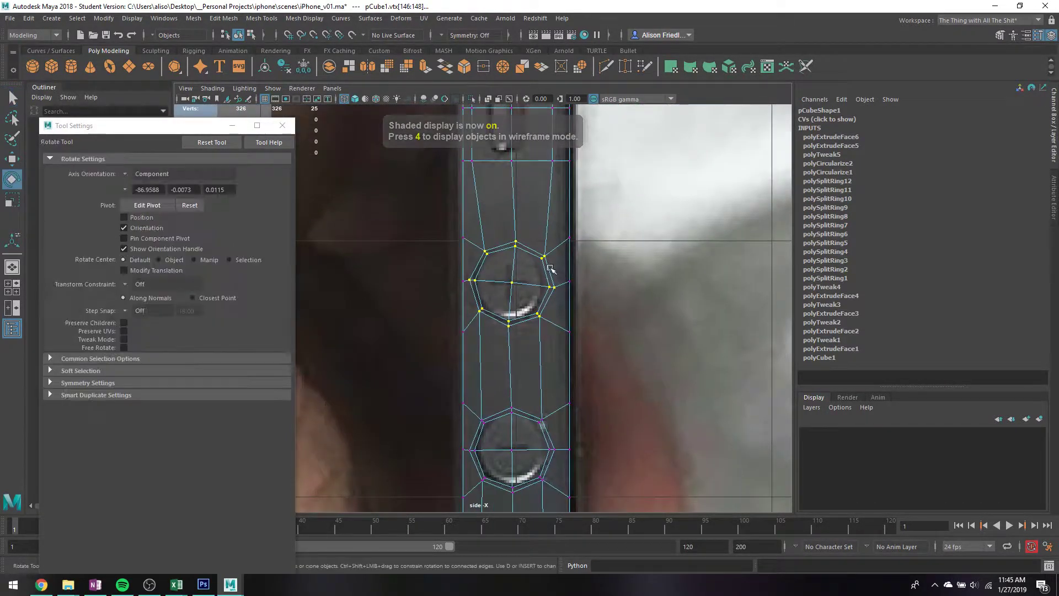
{"action": "left_click_drag", "start_coordinate": [555, 294], "coordinate": [560, 301]}
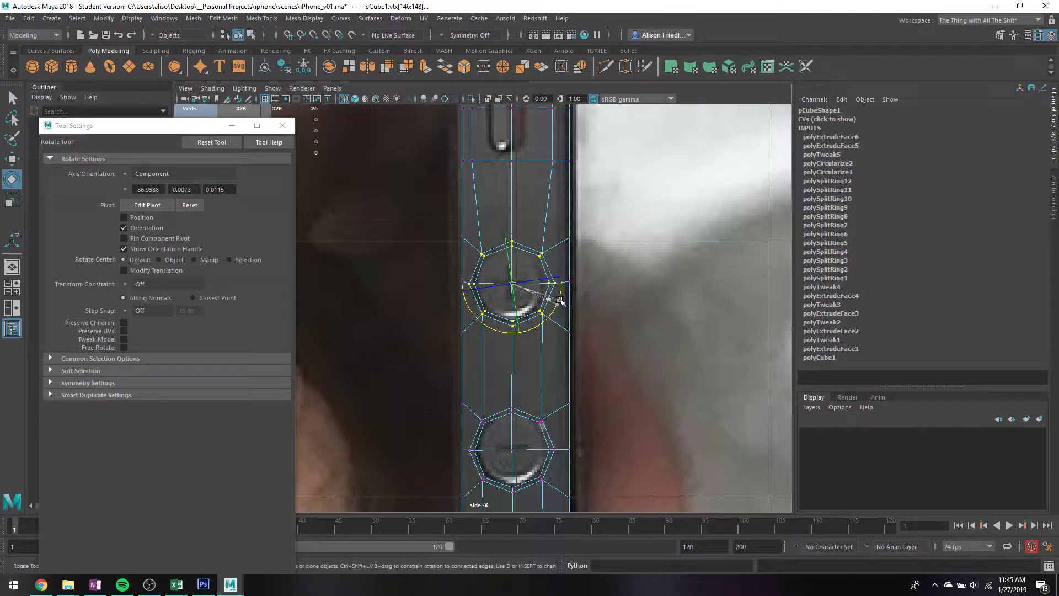
{"action": "middle_click_drag", "start_coordinate": [550, 254], "coordinate": [555, 411], "text": "alt"}
{"action": "key", "text": "q"}
{"action": "key", "text": "F8"}
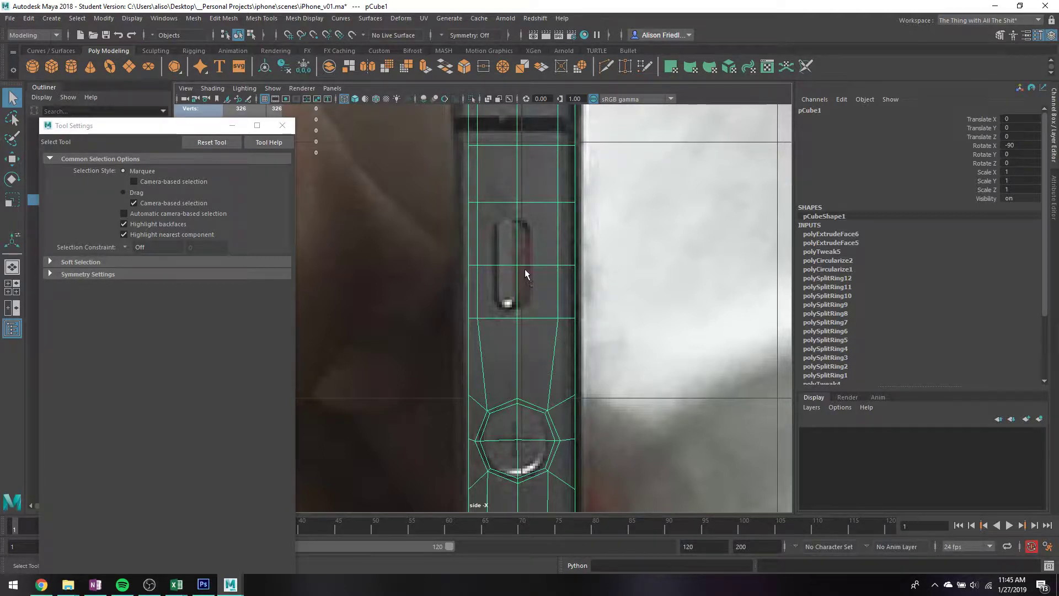
{"action": "right_click_drag", "start_coordinate": [525, 265], "coordinate": [479, 227]}
{"action": "left_click", "coordinate": [480, 237]}
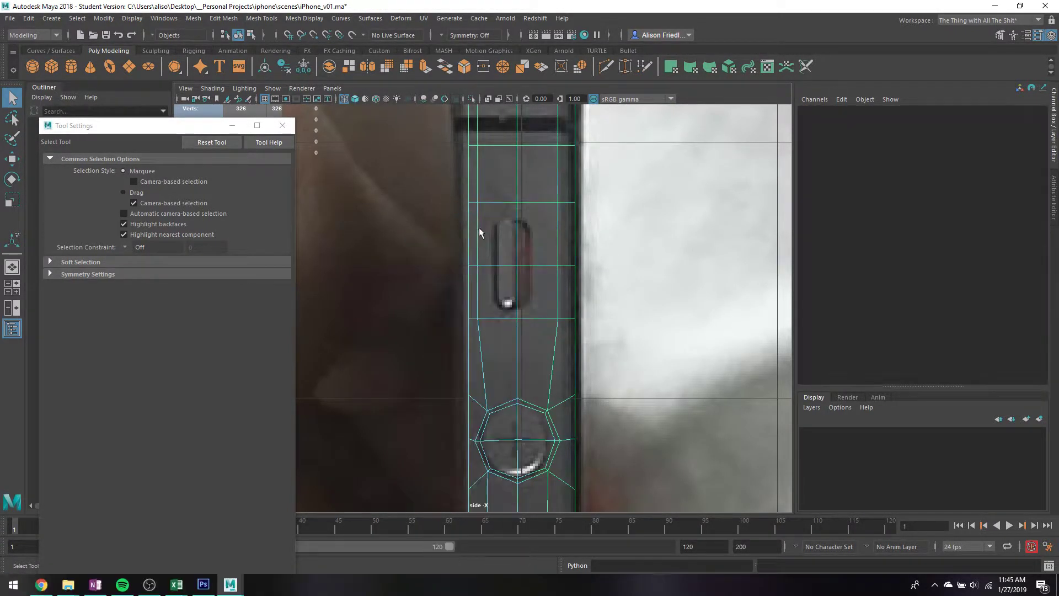
{"action": "left_click", "coordinate": [479, 230]}
{"action": "left_click", "coordinate": [480, 280], "text": "shift"}
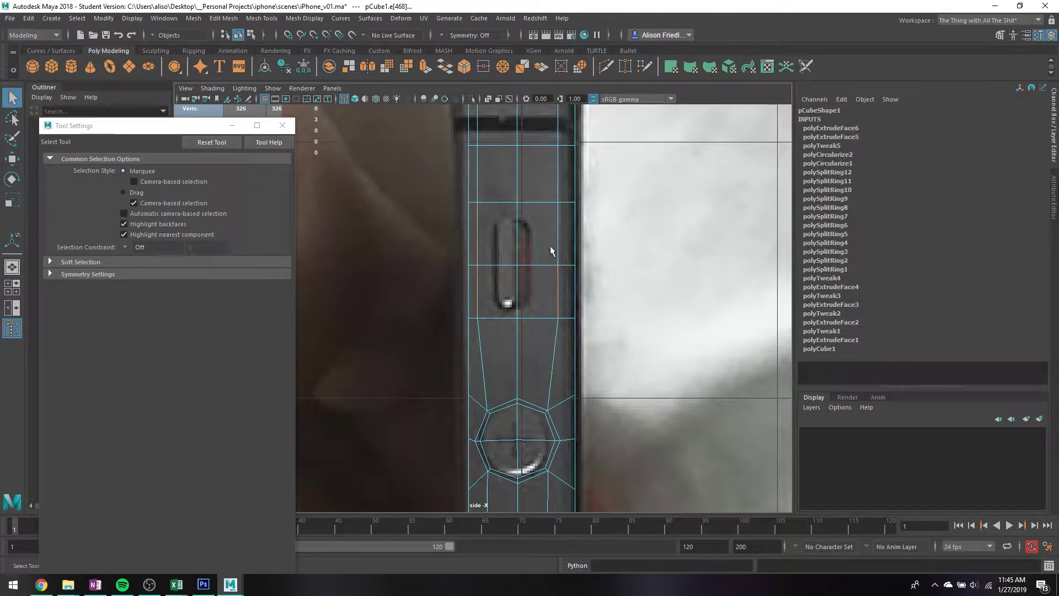
{"action": "key", "text": "w"}
{"action": "key", "text": "r"}
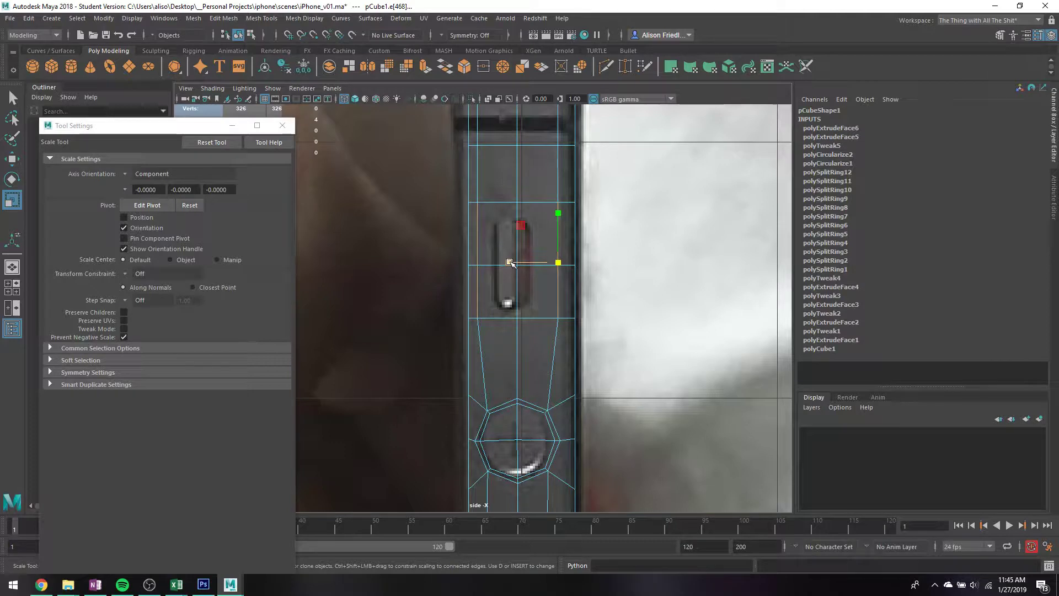
{"action": "scroll", "coordinate": [509, 263], "scroll_direction": "down", "scroll_amount": 5}
{"action": "scroll", "coordinate": [509, 263], "scroll_direction": "up", "scroll_amount": 8}
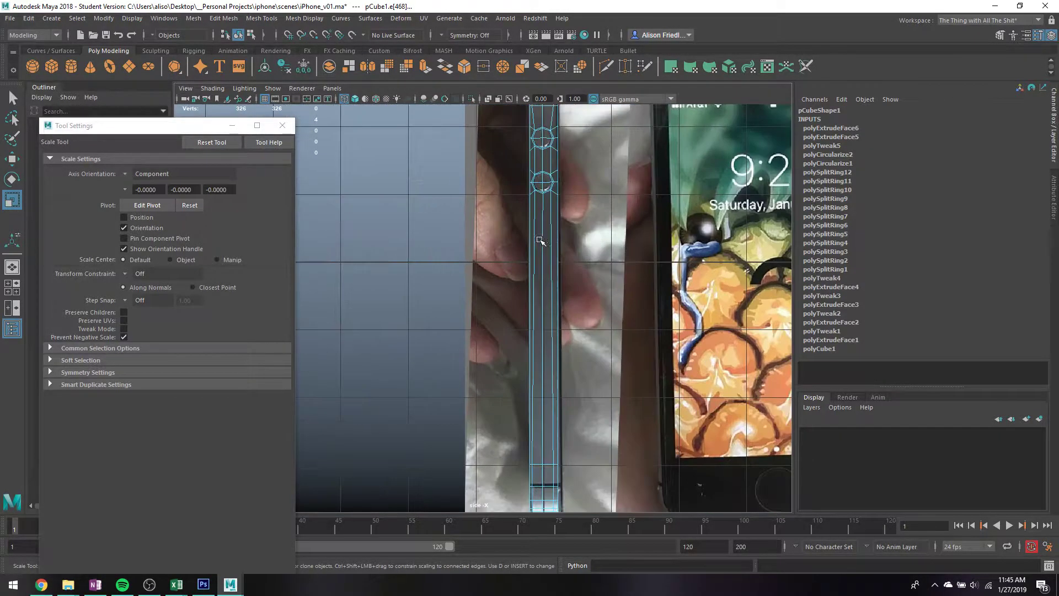
- Select the edge loops on both sides of the side's centre line, try scaling them together and set the Scale tool's axis orientation to World
{"action": "double_click", "coordinate": [552, 210]}
{"action": "double_click", "coordinate": [534, 216], "text": "shift"}
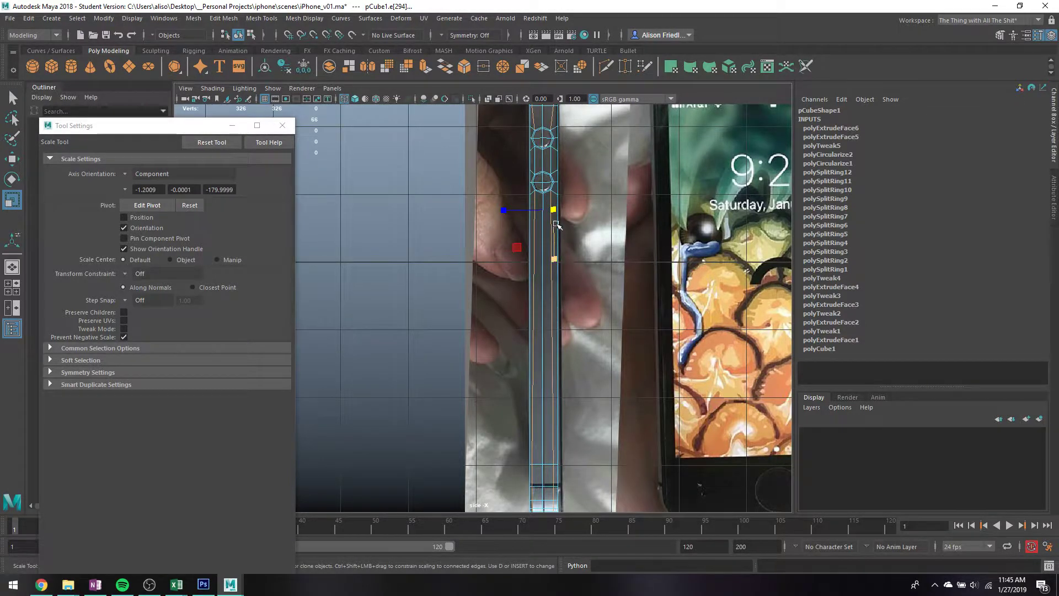
{"action": "middle_click_drag", "start_coordinate": [551, 233], "coordinate": [544, 414], "text": "alt"}
{"action": "scroll", "coordinate": [553, 355], "scroll_direction": "up", "scroll_amount": 3}
{"action": "middle_click_drag", "start_coordinate": [553, 355], "coordinate": [491, 239], "text": "alt"}
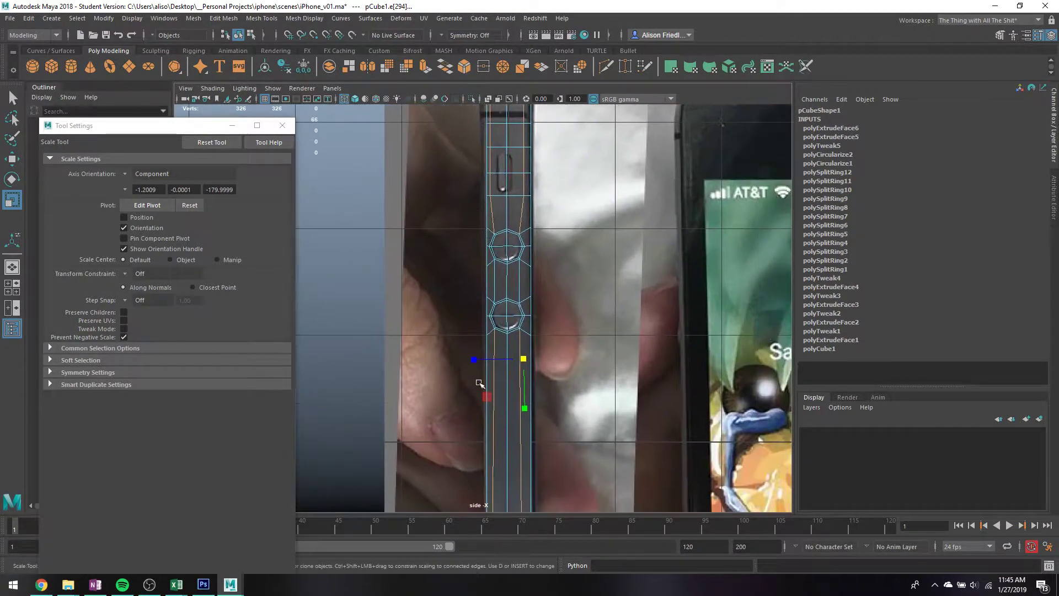
{"action": "left_click_drag", "start_coordinate": [476, 355], "coordinate": [522, 358]}
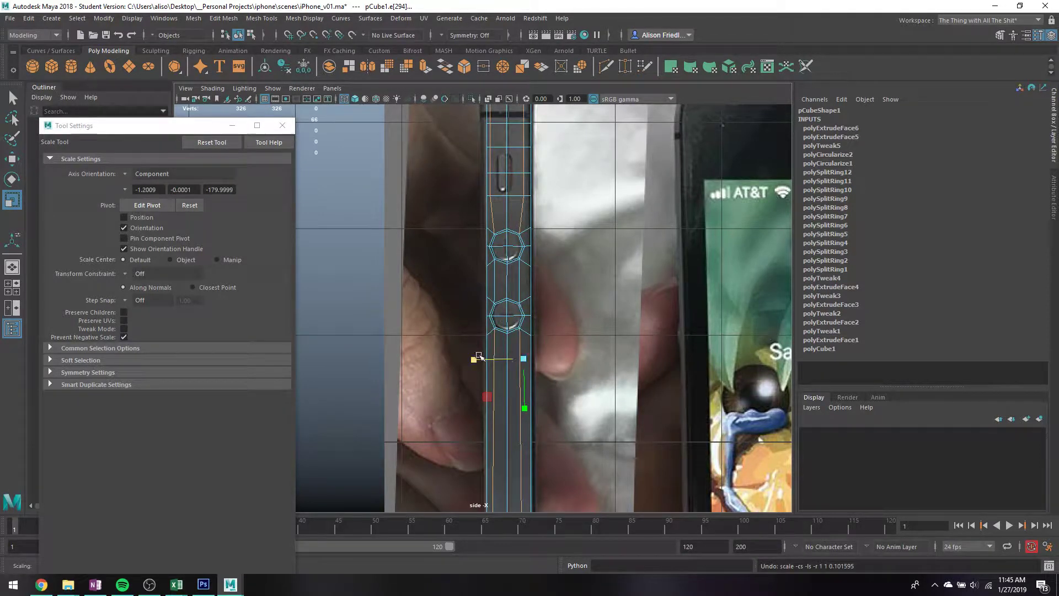
{"action": "left_click", "coordinate": [166, 174]}
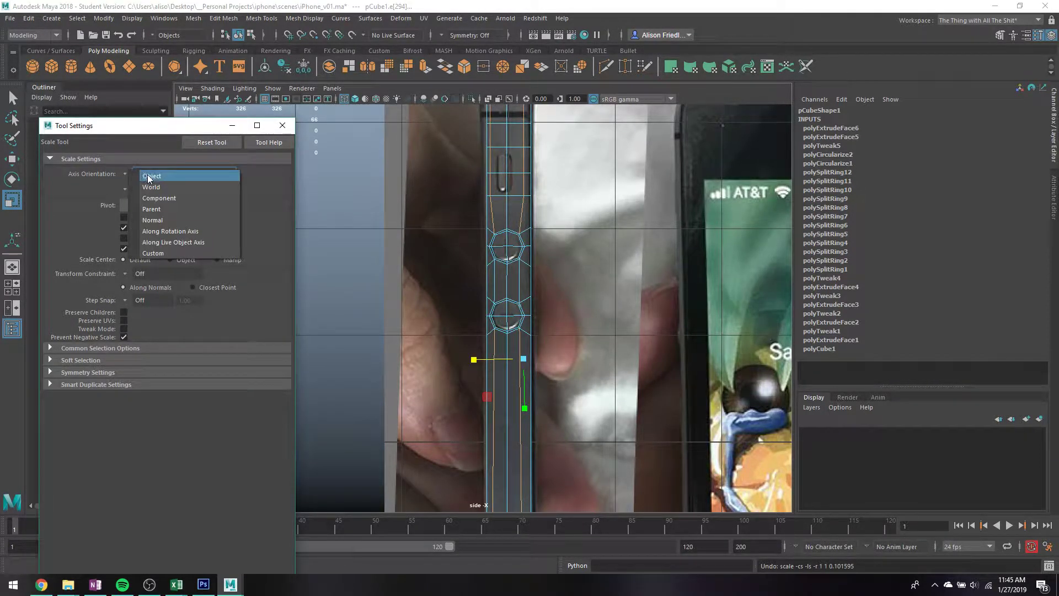
{"action": "left_click", "coordinate": [153, 188]}
{"action": "mouse_move", "coordinate": [461, 440]}
{"action": "left_mouse_down"}
{"action": "mouse_move", "coordinate": [495, 442]}
{"action": "mouse_move", "coordinate": [464, 444]}
{"action": "left_mouse_up"}
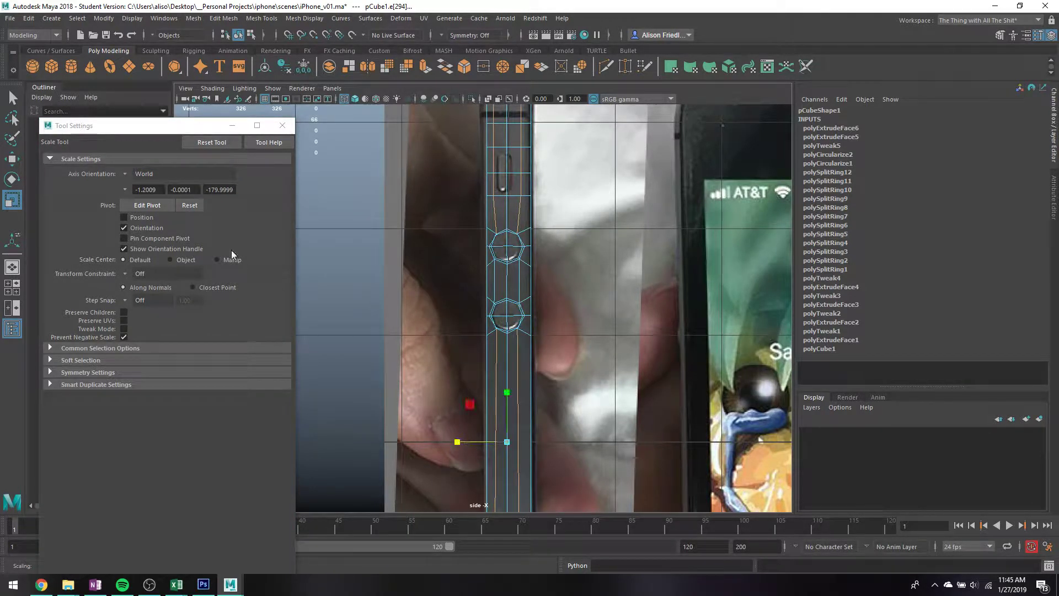
- Straighten each of the two edge loops beside the centre line separately by scaling it flat across the phone's thickness
{"action": "left_click", "coordinate": [122, 174]}
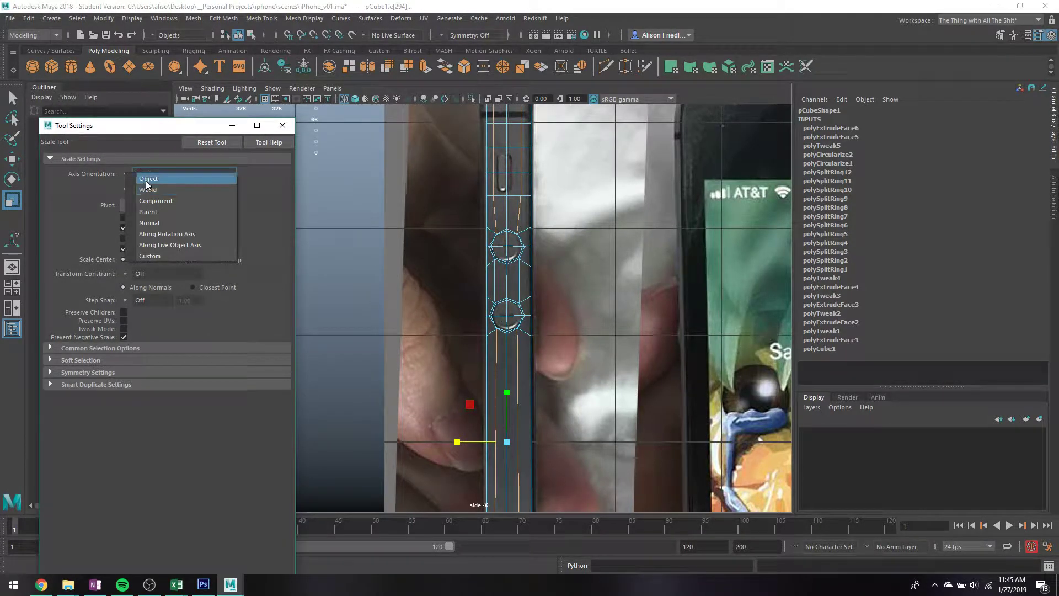
{"action": "double_click", "coordinate": [520, 184]}
{"action": "left_click", "coordinate": [124, 174]}
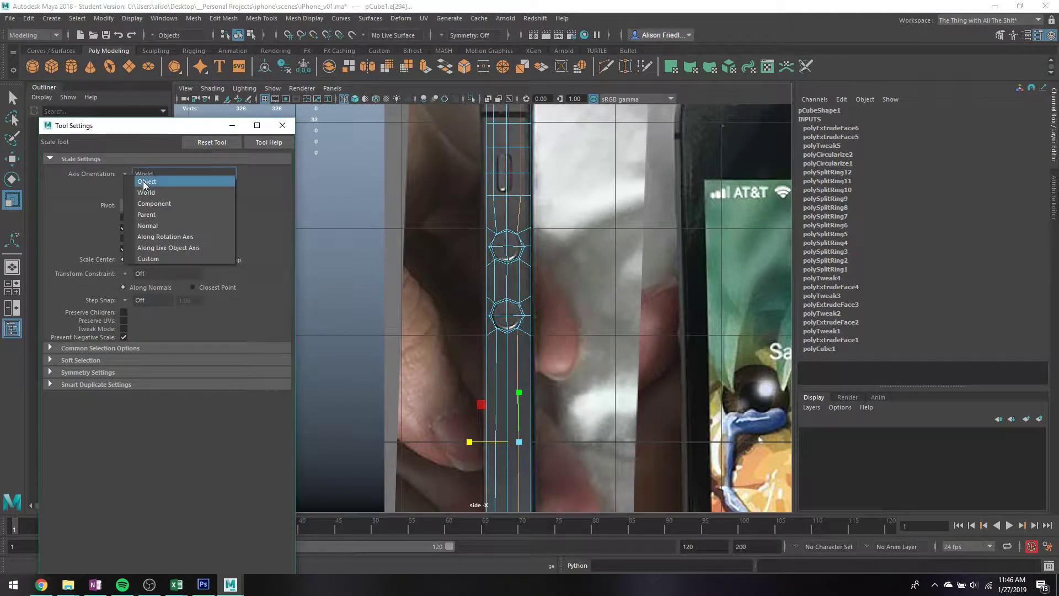
{"action": "left_click_drag", "start_coordinate": [471, 442], "coordinate": [690, 440]}
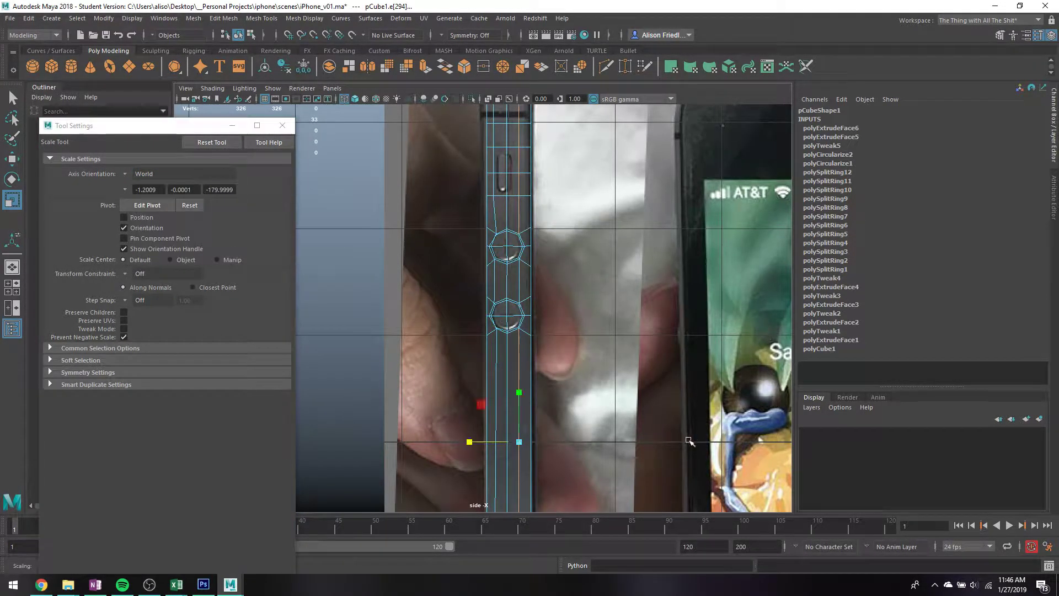
{"action": "key", "text": "q"}
{"action": "left_click", "coordinate": [495, 214]}
{"action": "key", "text": "r"}
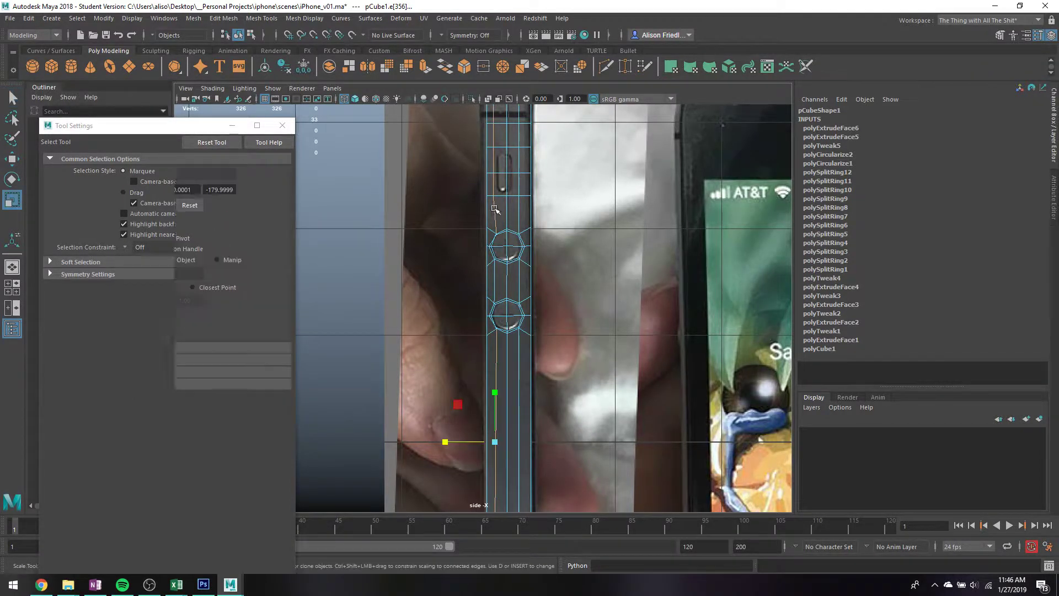
{"action": "key", "text": "q"}
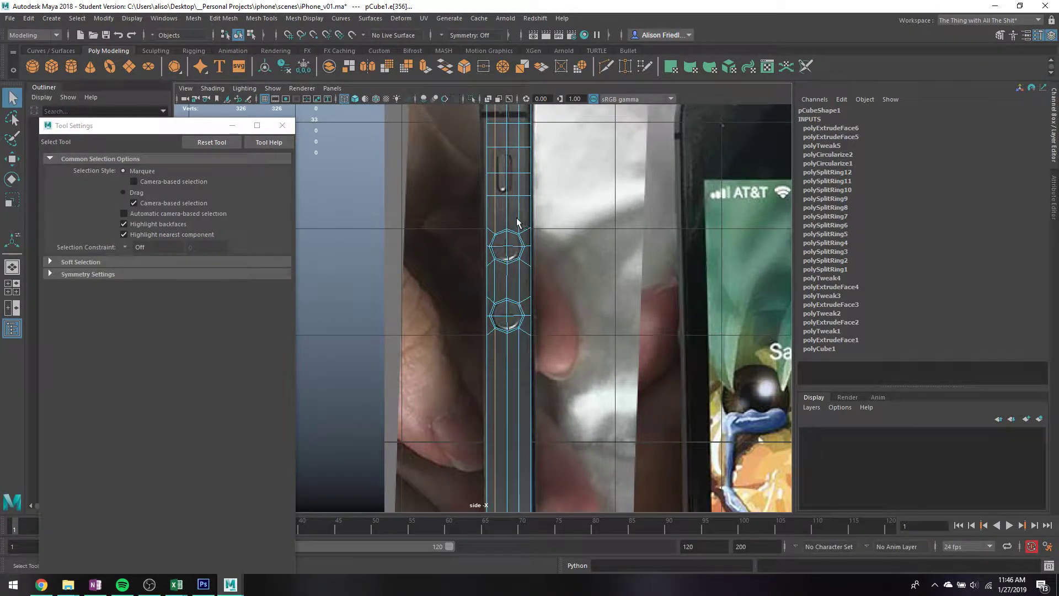
{"action": "key", "text": "r"}
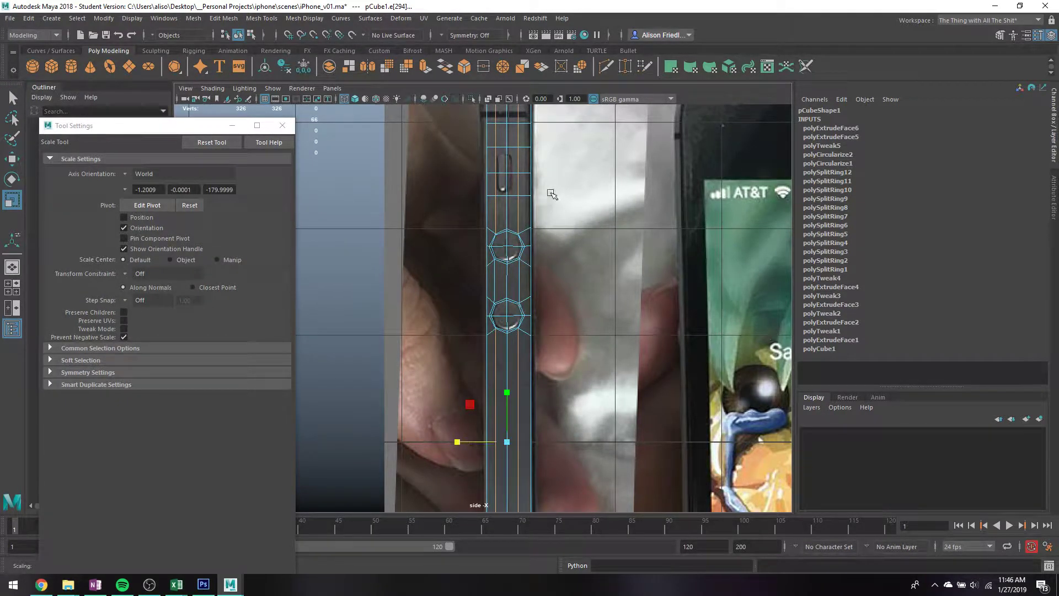
{"action": "scroll", "coordinate": [552, 195], "scroll_direction": "up", "scroll_amount": 3}
{"action": "key", "text": "w"}
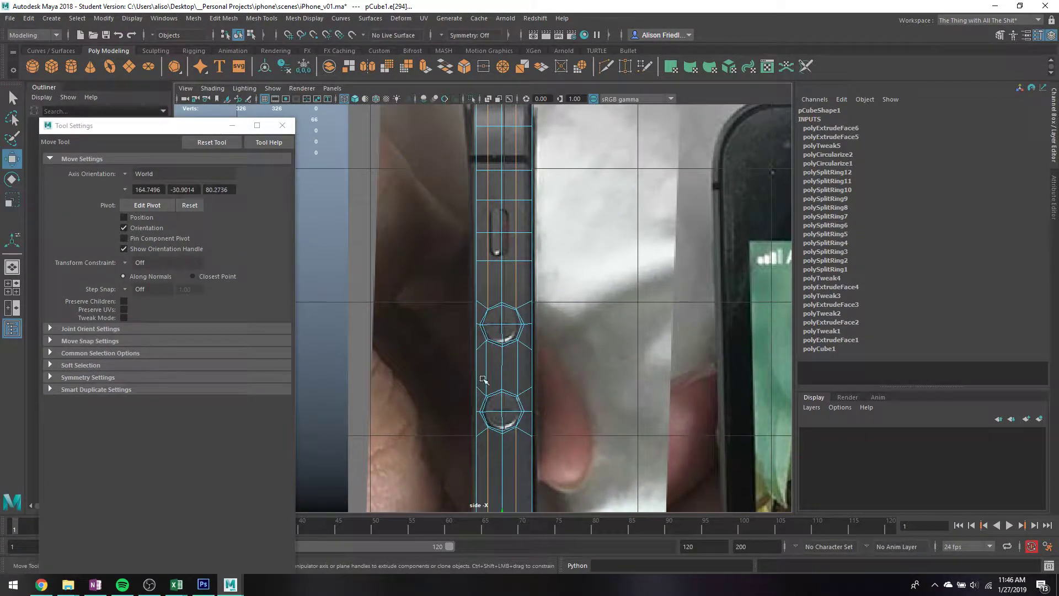
{"action": "scroll", "coordinate": [502, 231], "scroll_direction": "up", "scroll_amount": 4}
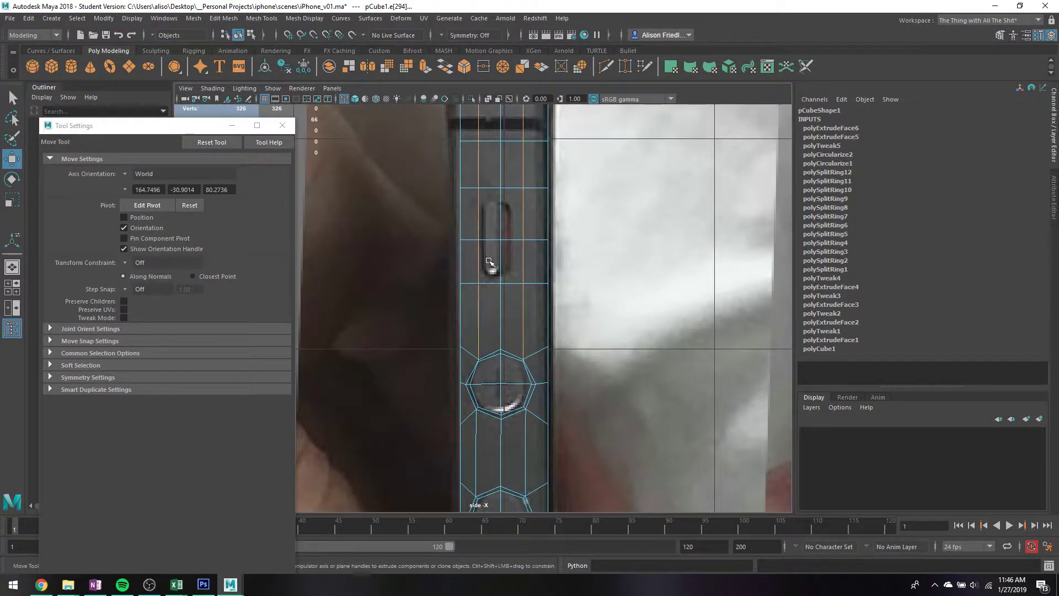
- Use Offset Edge Loop on the side's centre edge to add a loop on each side of it, matching the mute switch's width
{"action": "key", "text": "q"}
{"action": "left_click", "coordinate": [223, 18]}
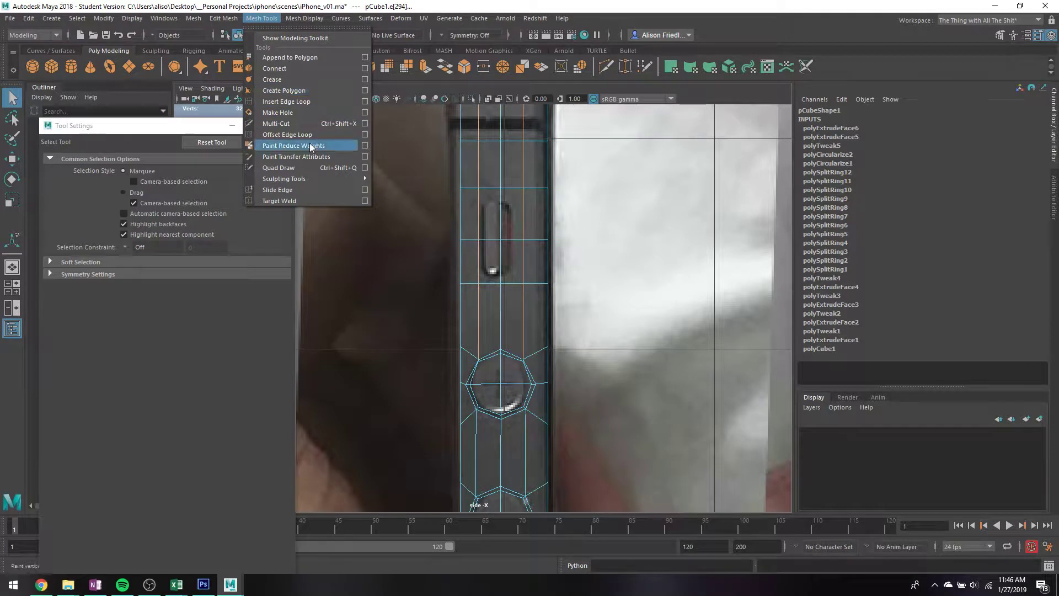
{"action": "left_click", "coordinate": [286, 101]}
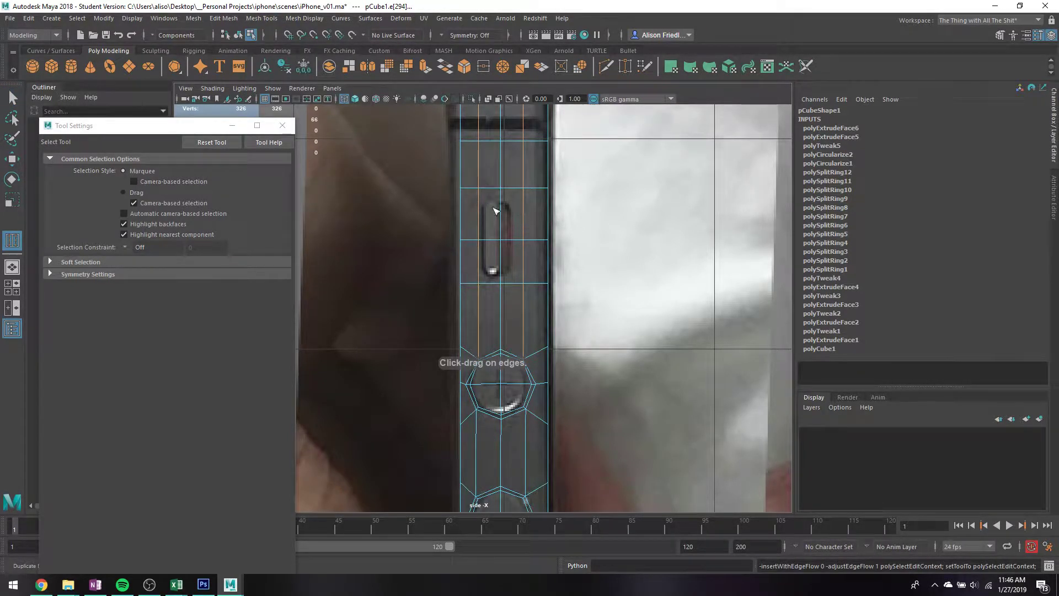
{"action": "left_click_drag", "start_coordinate": [504, 200], "coordinate": [508, 220]}
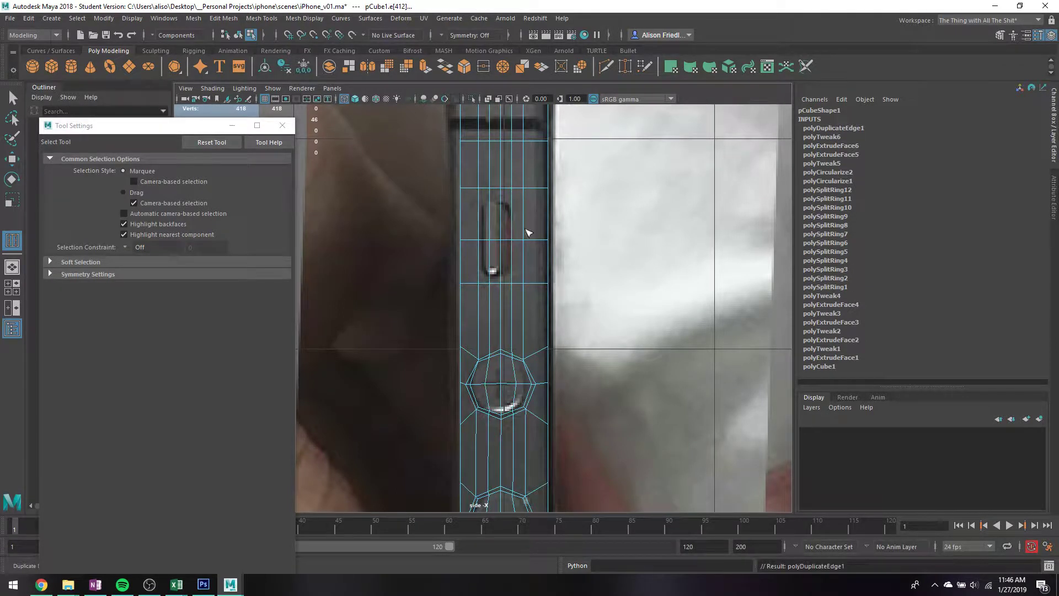
{"action": "key", "text": "q"}
{"action": "right_click", "coordinate": [516, 210]}
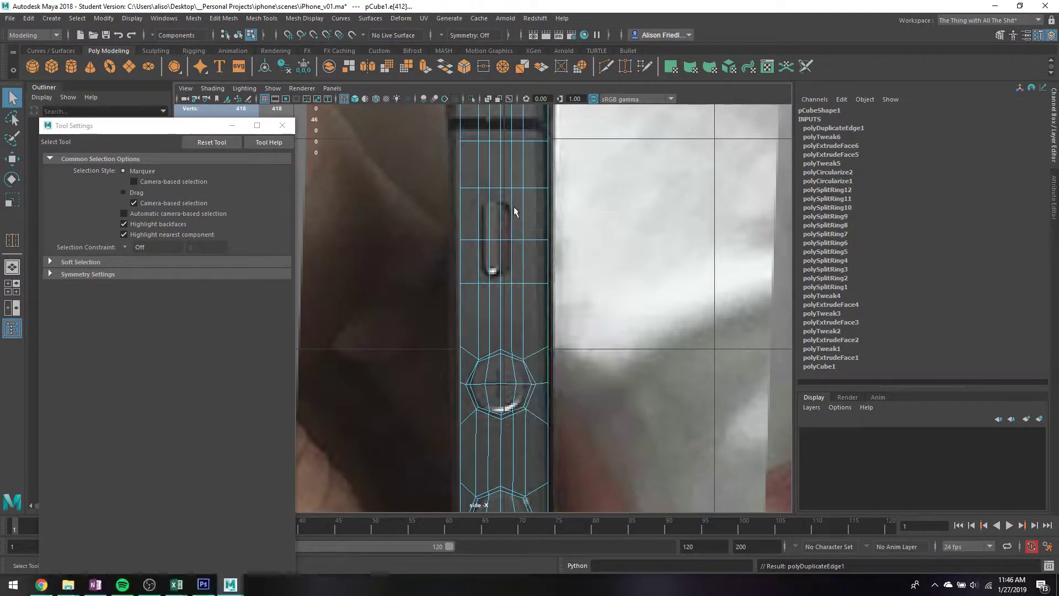
- Select the block of faces around the mute switch on both sides of the centre line and scale it narrower to match the switch's width
{"action": "right_click", "coordinate": [512, 209]}
{"action": "left_click", "coordinate": [519, 214]}
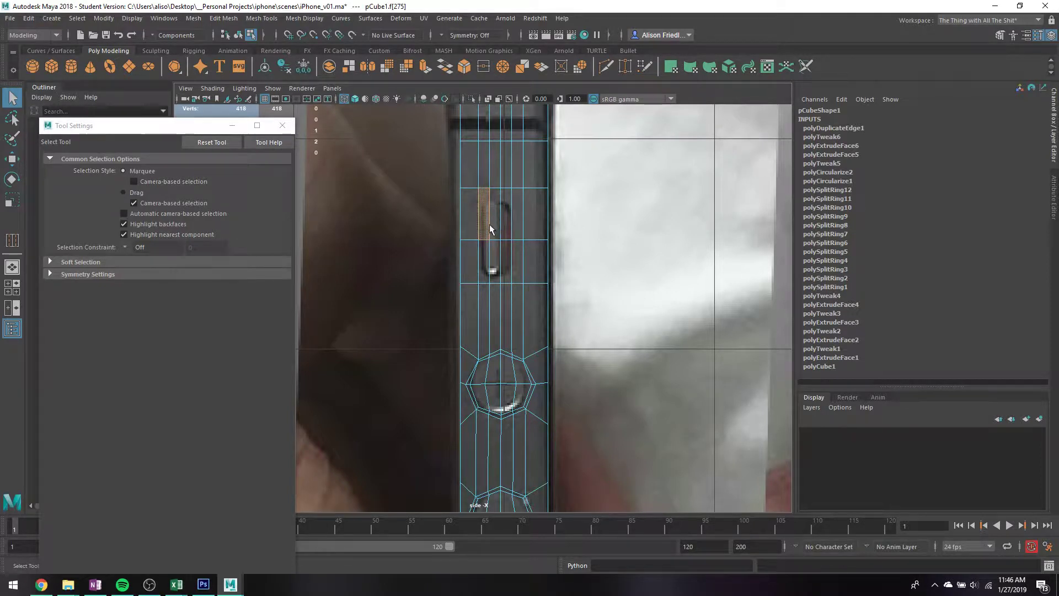
{"action": "left_click_drag", "start_coordinate": [492, 198], "coordinate": [510, 235]}
{"action": "key", "text": "space"}
{"action": "key", "text": "space"}
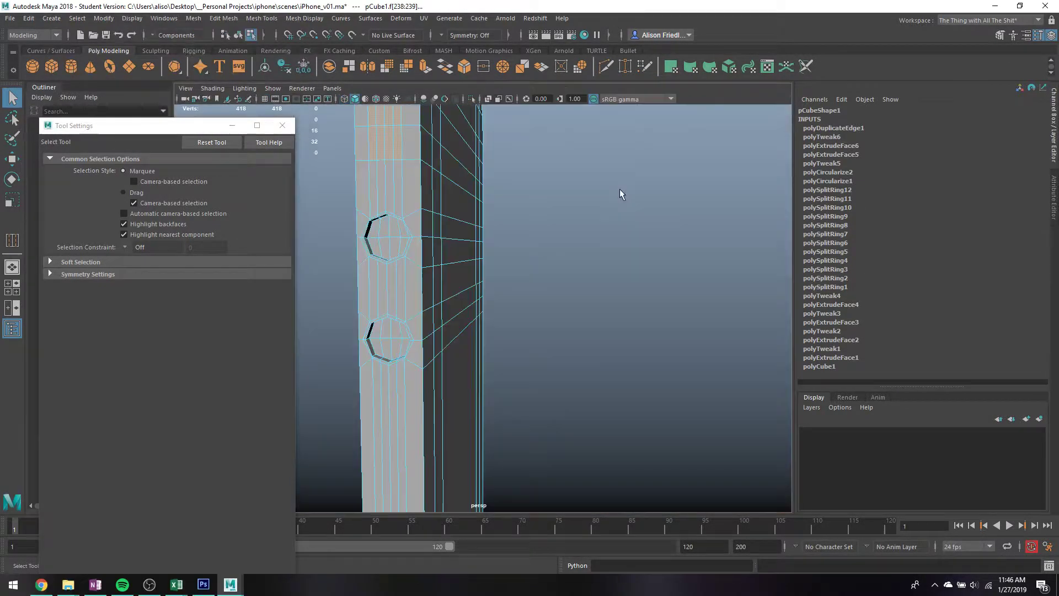
{"action": "key", "text": "4"}
{"action": "left_click_drag", "start_coordinate": [621, 189], "coordinate": [568, 233], "text": "alt"}
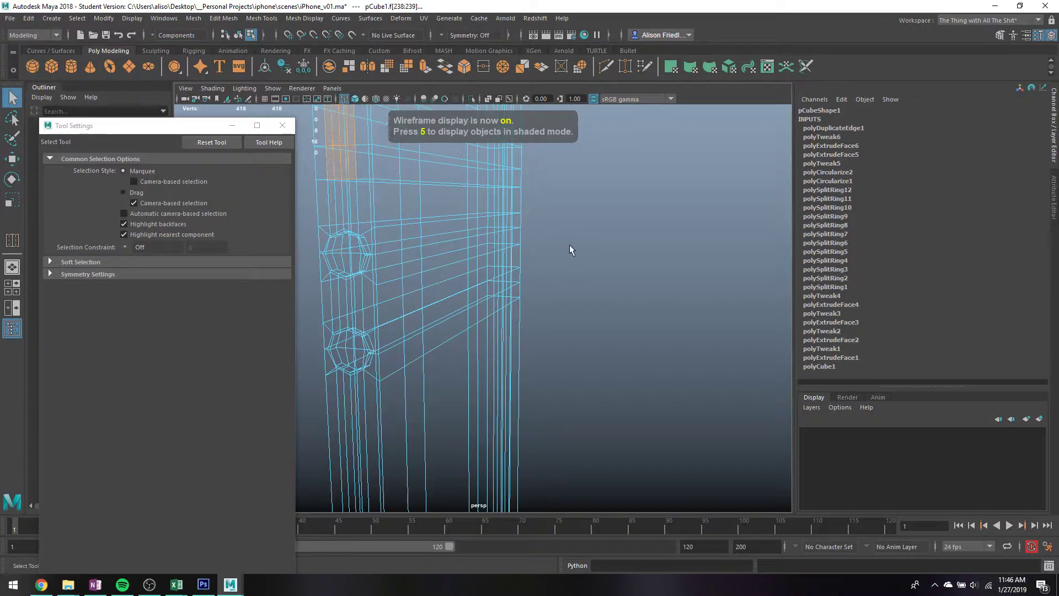
{"action": "key", "text": "5"}
{"action": "key", "text": "space"}
{"action": "key", "text": "space"}
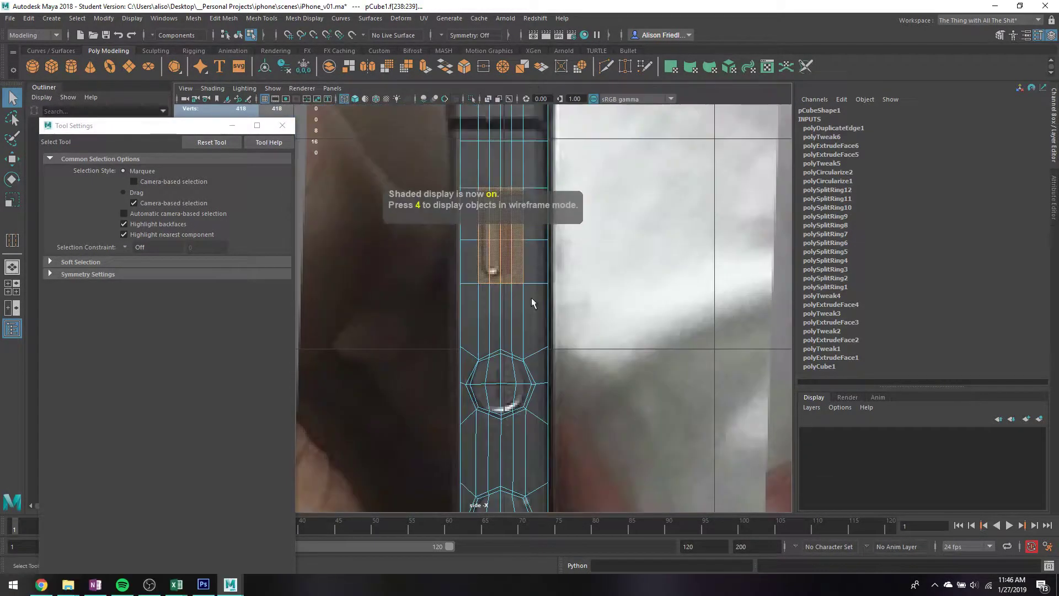
{"action": "key", "text": "r"}
{"action": "left_click_drag", "start_coordinate": [454, 236], "coordinate": [463, 237]}
{"action": "key", "text": "w"}
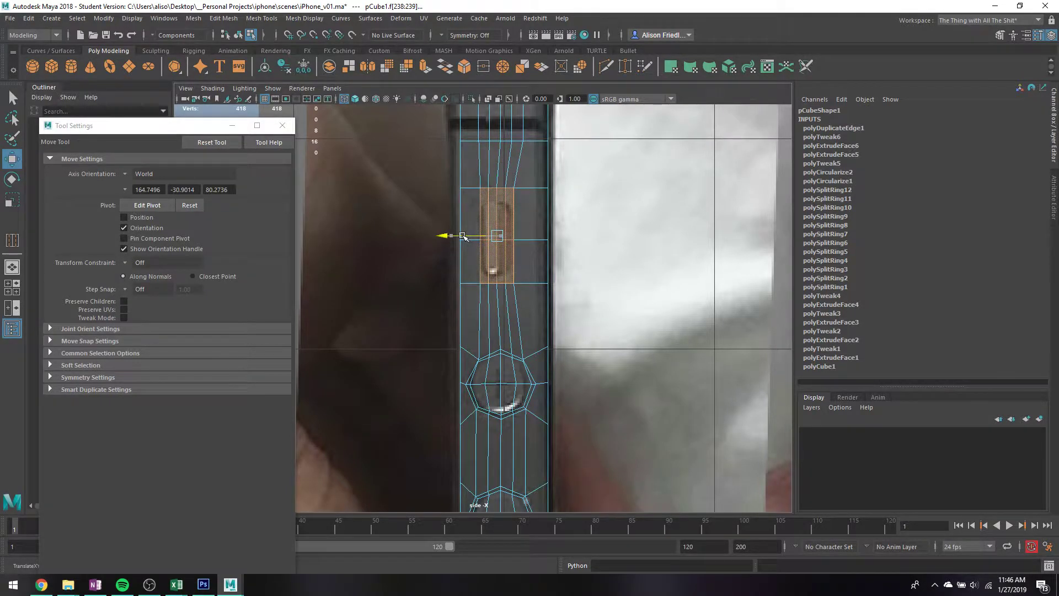
- Scale the mute switch's face block vertically to fit the length of the switch in the reference photo
{"action": "scroll", "coordinate": [479, 286], "scroll_direction": "up", "scroll_amount": 4}
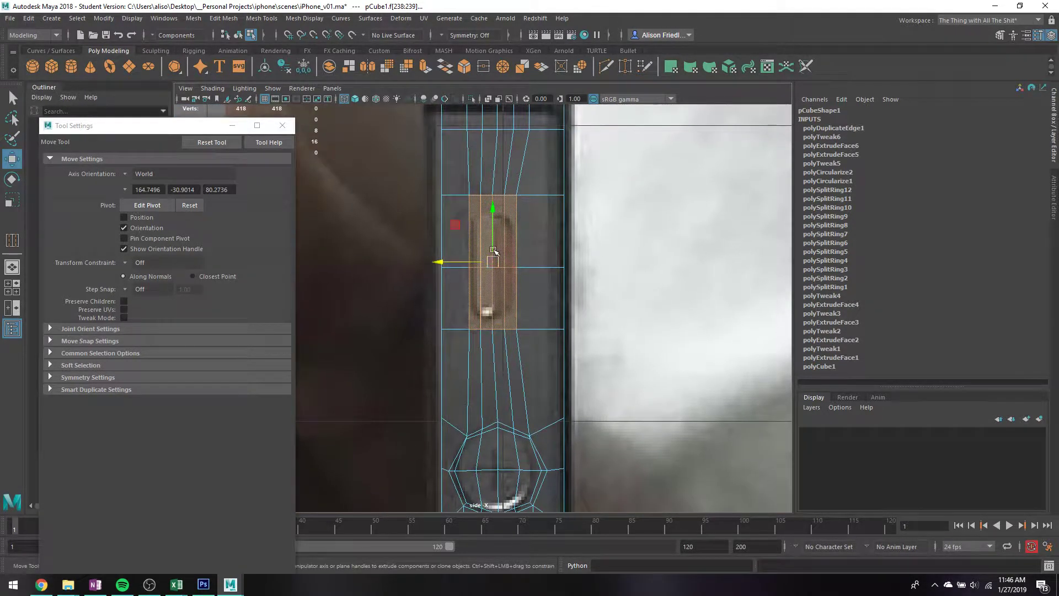
{"action": "key", "text": "r"}
{"action": "left_click_drag", "start_coordinate": [493, 213], "coordinate": [494, 241]}
{"action": "key", "text": "w"}
{"action": "key", "text": "q"}
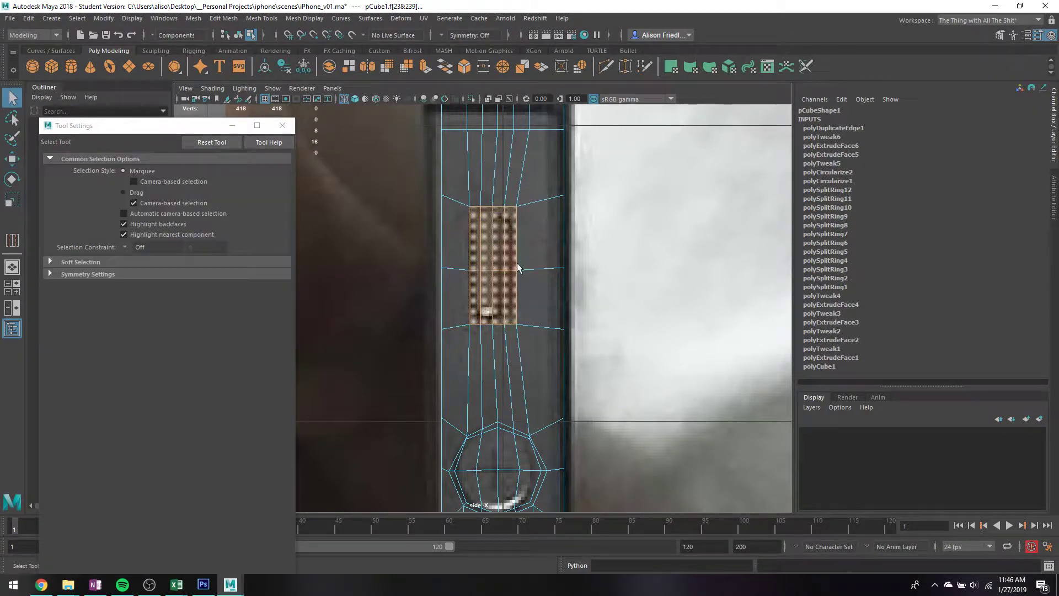
- Select the horizontal edge loop through the middle of the mute switch, straighten it and move it slightly up
{"action": "double_click", "coordinate": [528, 269]}
{"action": "right_click_drag", "start_coordinate": [528, 270], "coordinate": [521, 224]}
{"action": "double_click", "coordinate": [533, 269]}
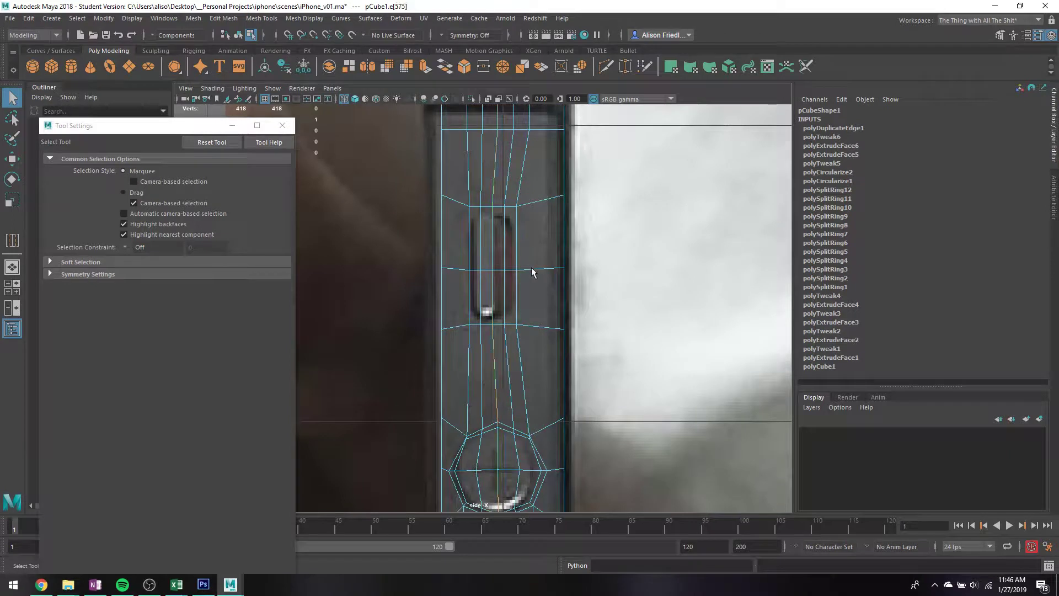
{"action": "key", "text": "r"}
{"action": "key", "text": "w"}
{"action": "left_click_drag", "start_coordinate": [503, 247], "coordinate": [503, 241]}
{"action": "key", "text": "q"}
- Use Offset Edge Loop on the mute switch's middle edge loop to add a loop above and below it
{"action": "key", "text": "g"}
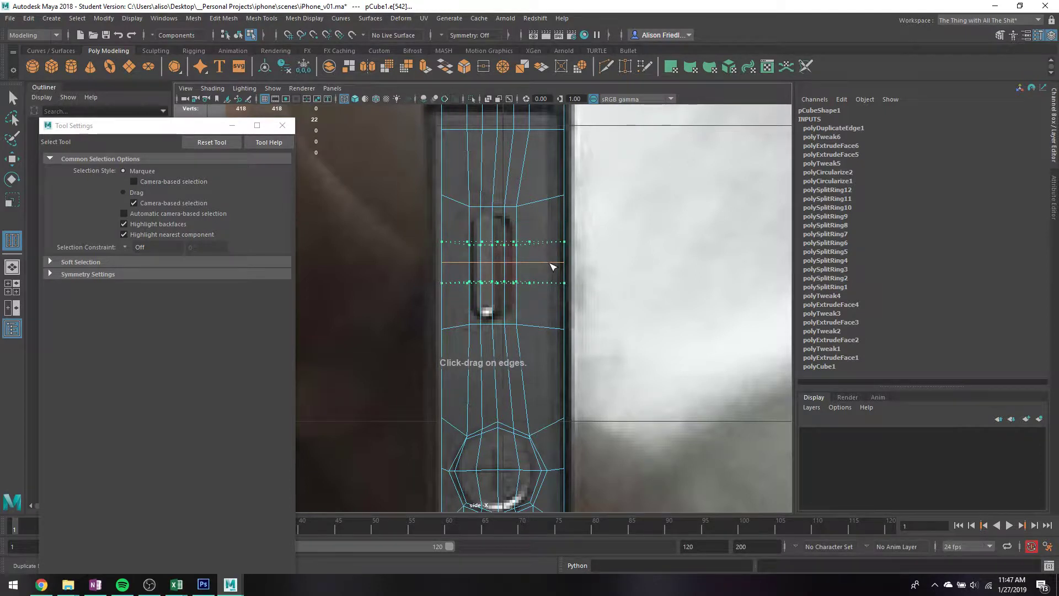
{"action": "left_click_drag", "start_coordinate": [550, 267], "coordinate": [548, 265]}
{"action": "key", "text": "q"}
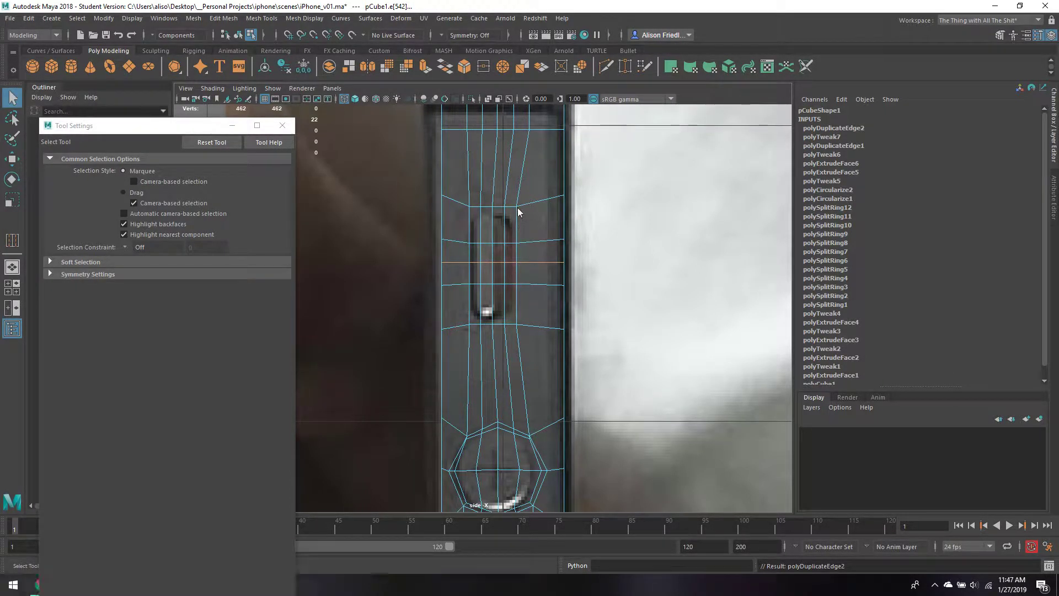
- Select the four corner vertices of the mute switch block and check the selection on the model in the perspective wireframe
{"action": "key", "text": "F9"}
{"action": "left_click", "coordinate": [472, 208]}
{"action": "left_click", "coordinate": [516, 206], "text": "shift"}
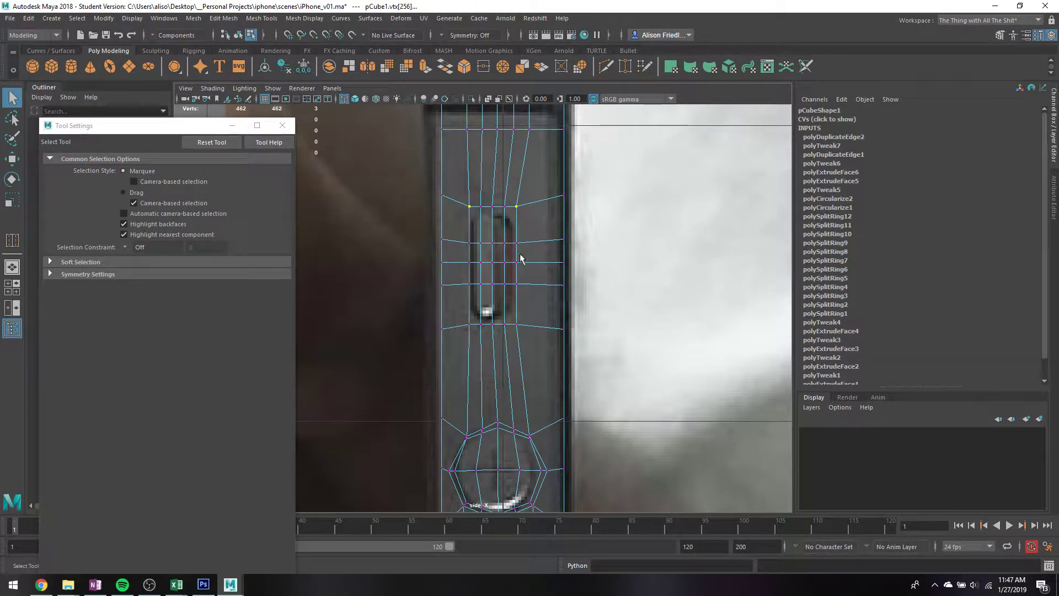
{"action": "left_click", "coordinate": [516, 324], "text": "shift"}
{"action": "left_click", "coordinate": [467, 324], "text": "shift"}
{"action": "key", "text": "space"}
{"action": "key", "text": "space"}
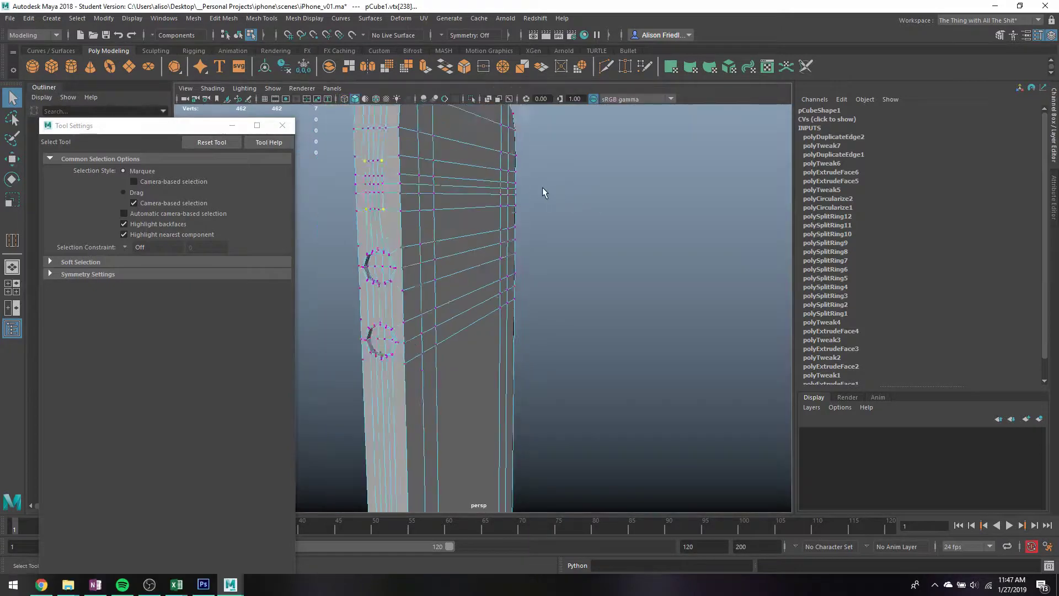
{"action": "left_click_drag", "start_coordinate": [544, 192], "coordinate": [466, 236], "text": "alt"}
{"action": "key", "text": "4"}
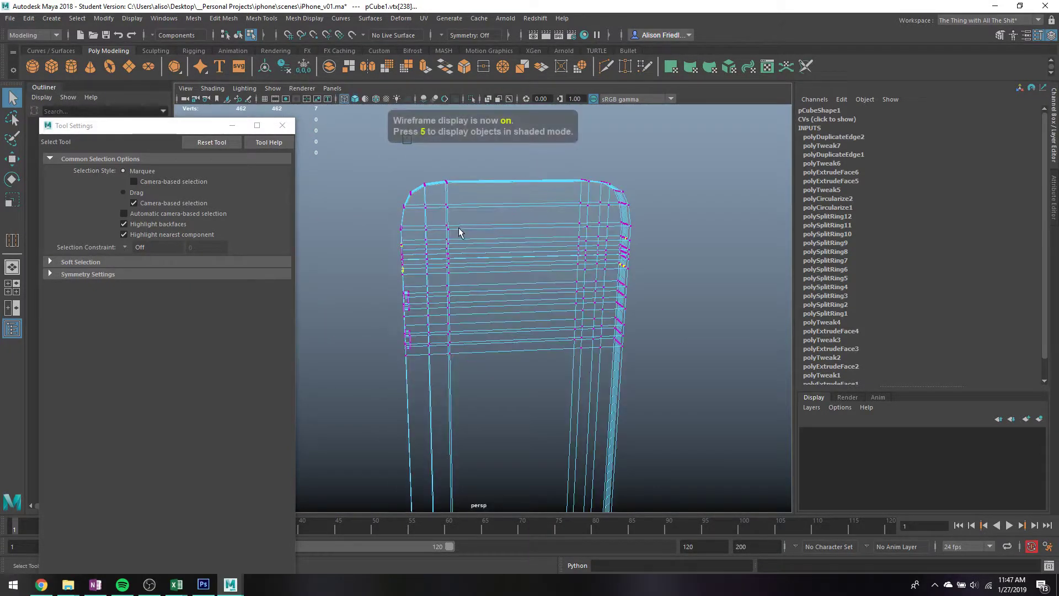
- Try isolating the faces of the phone's button-side half in the side view and selecting the mute switch faces there
{"action": "right_click_drag", "start_coordinate": [446, 226], "coordinate": [449, 263]}
{"action": "left_click_drag", "start_coordinate": [386, 161], "coordinate": [510, 373]}
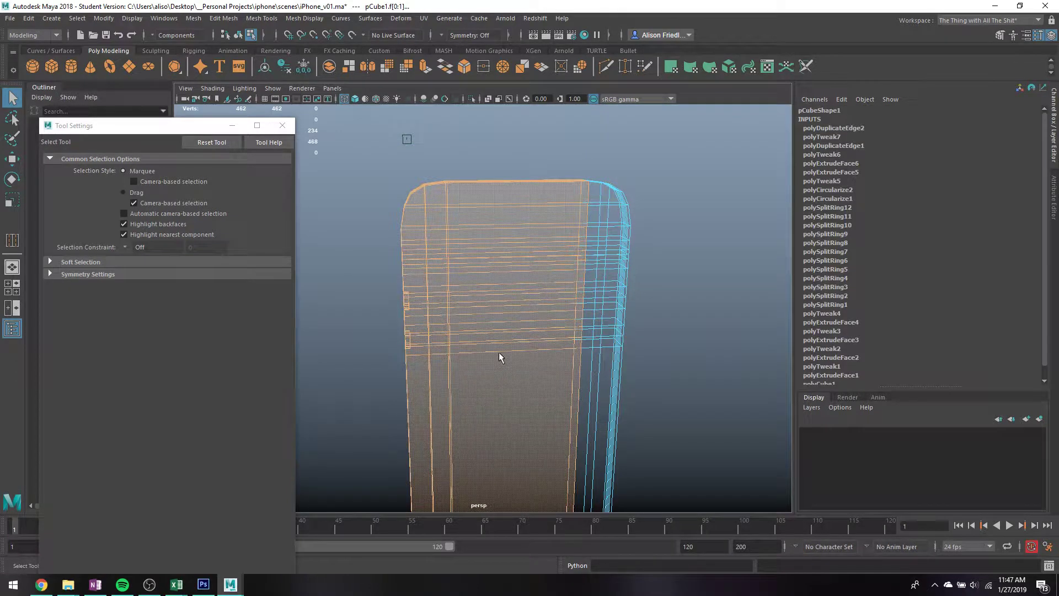
{"action": "key", "text": "space"}
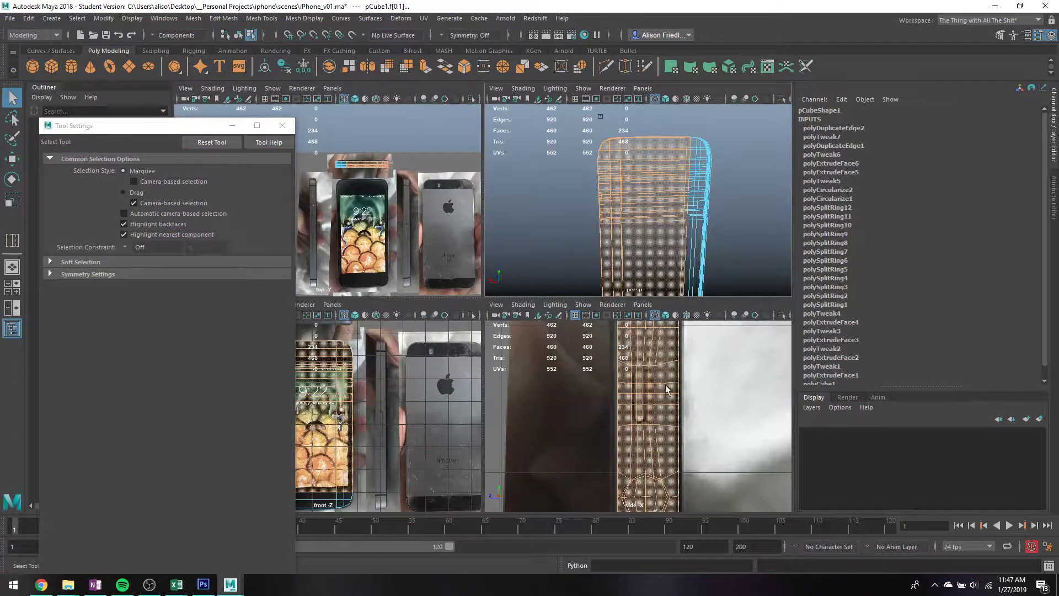
{"action": "key", "text": "ctrl+1"}
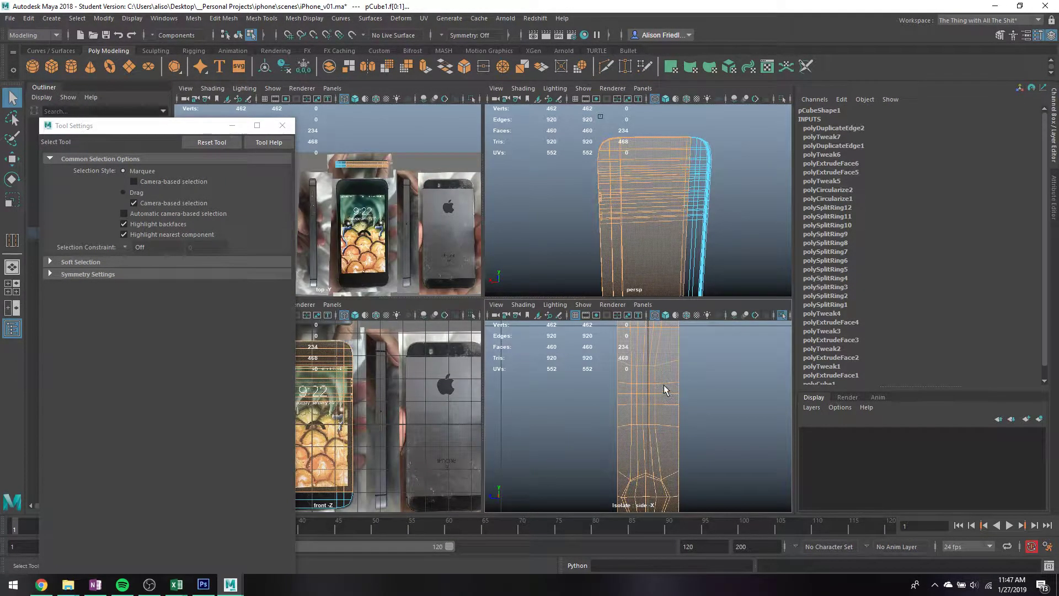
{"action": "left_click", "coordinate": [664, 389]}
{"action": "left_click_drag", "start_coordinate": [630, 371], "coordinate": [648, 416]}
{"action": "left_click_drag", "start_coordinate": [678, 225], "coordinate": [646, 200], "text": "alt"}
{"action": "key", "text": "space"}
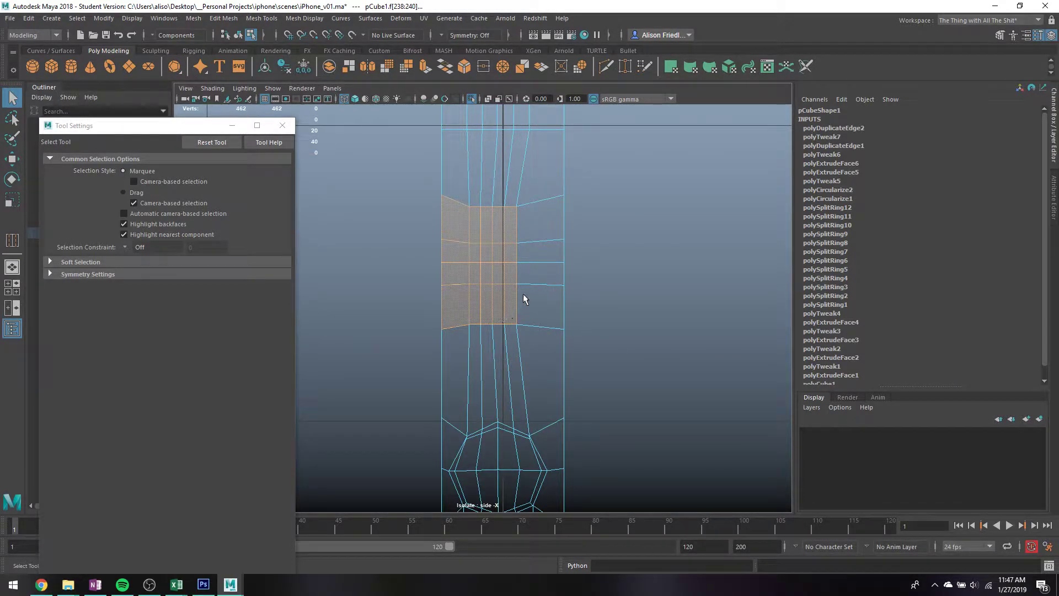
{"action": "key", "text": "space"}
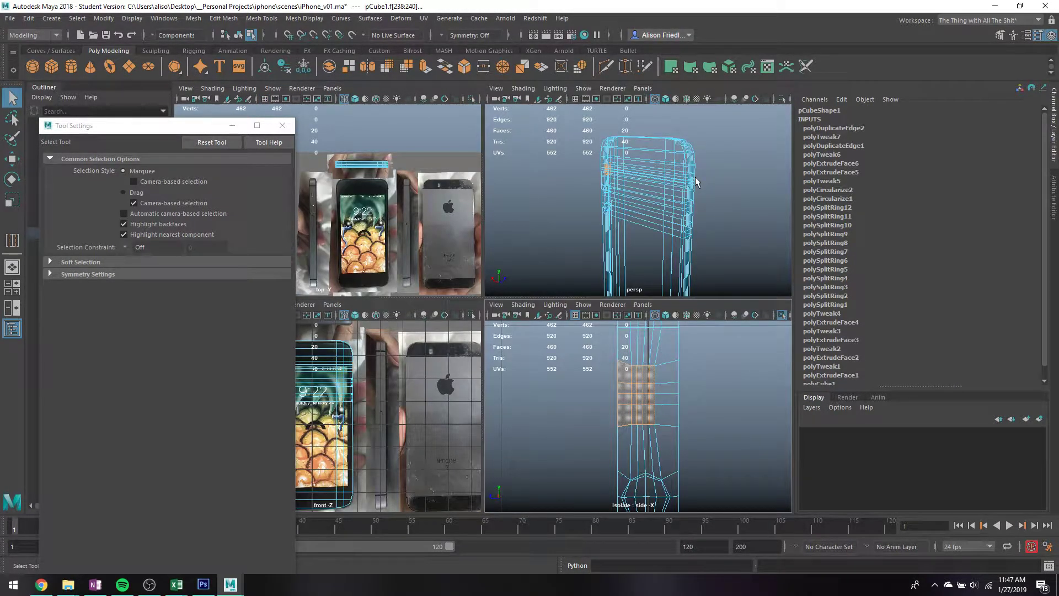
{"action": "key", "text": "5"}
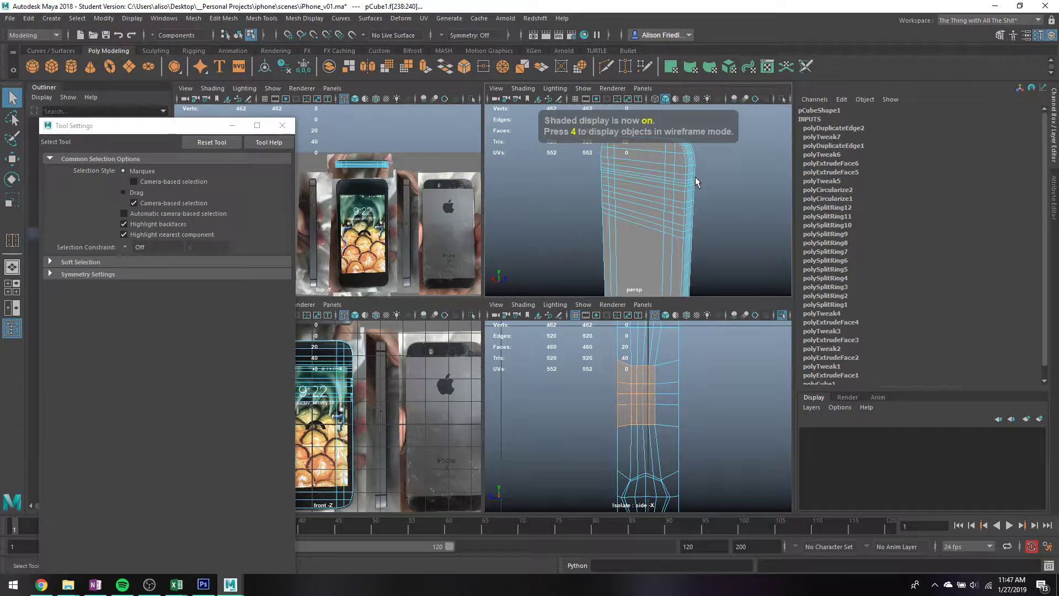
{"action": "key", "text": "ctrl+1"}
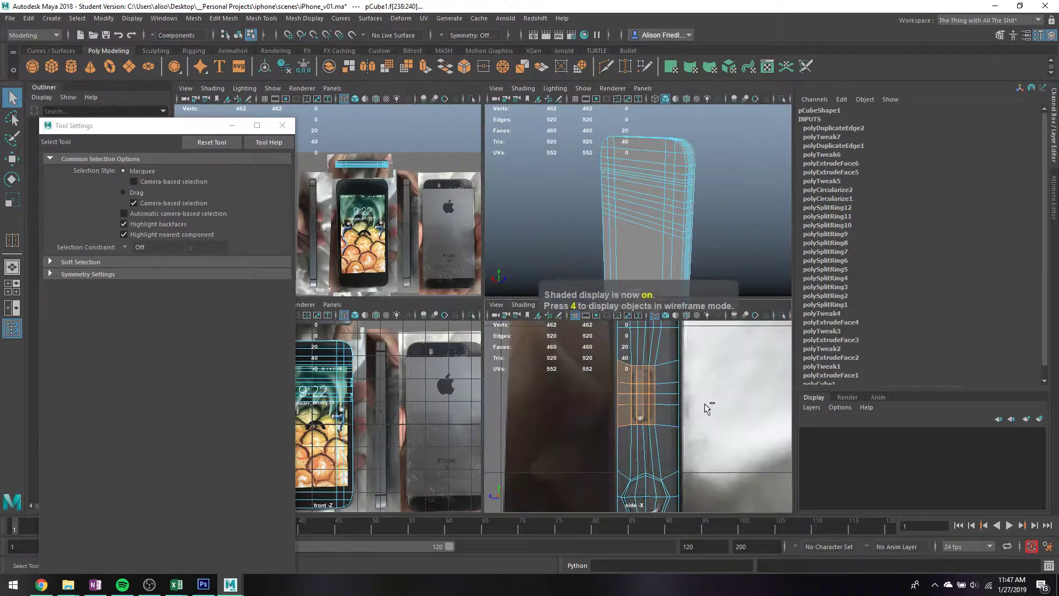
- Try selecting the reference image plane and the phone's faces directly in the zoomed-out side view
{"action": "scroll", "coordinate": [708, 224], "scroll_direction": "down", "scroll_amount": 5}
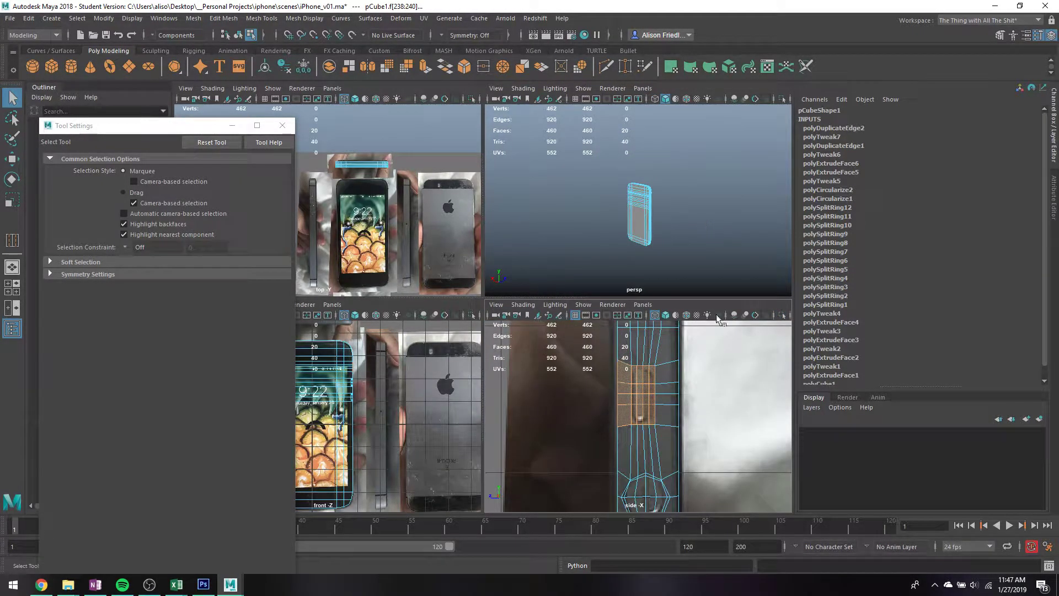
{"action": "scroll", "coordinate": [667, 390], "scroll_direction": "down", "scroll_amount": 4}
{"action": "left_click", "coordinate": [667, 390]}
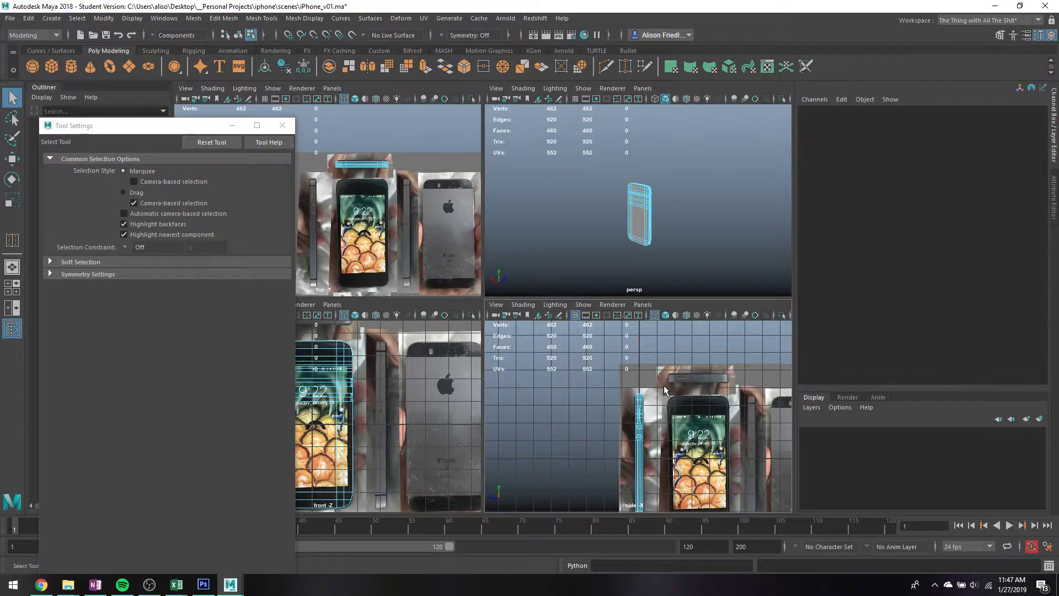
{"action": "right_click", "coordinate": [657, 375]}
{"action": "right_click", "coordinate": [641, 371]}
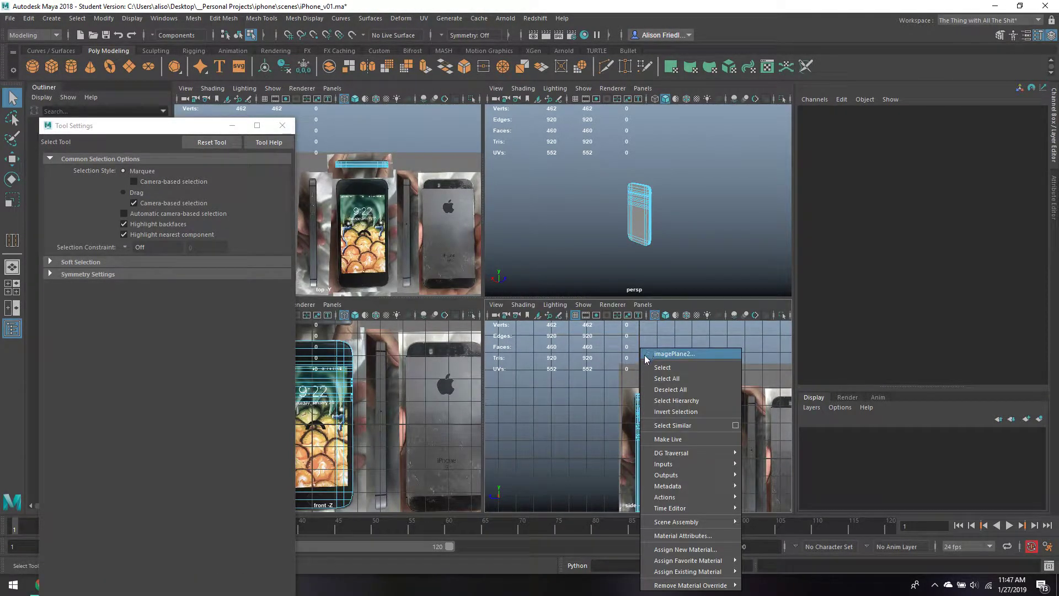
{"action": "left_click", "coordinate": [636, 373]}
{"action": "scroll", "coordinate": [638, 269], "scroll_direction": "up", "scroll_amount": 5}
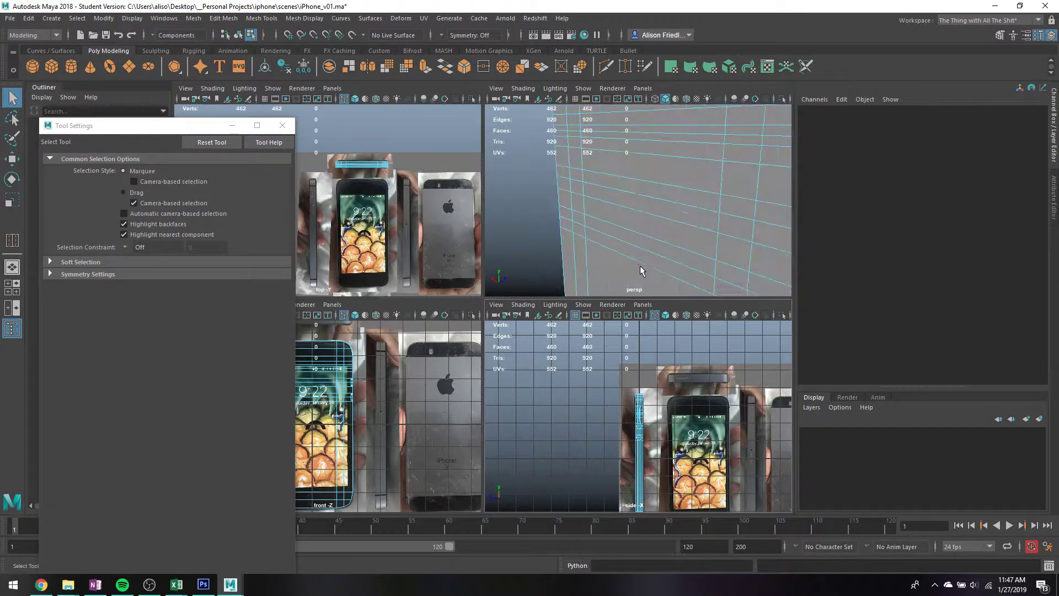
{"action": "scroll", "coordinate": [638, 259], "scroll_direction": "down", "scroll_amount": 2}
{"action": "left_click_drag", "start_coordinate": [625, 409], "coordinate": [644, 446]}
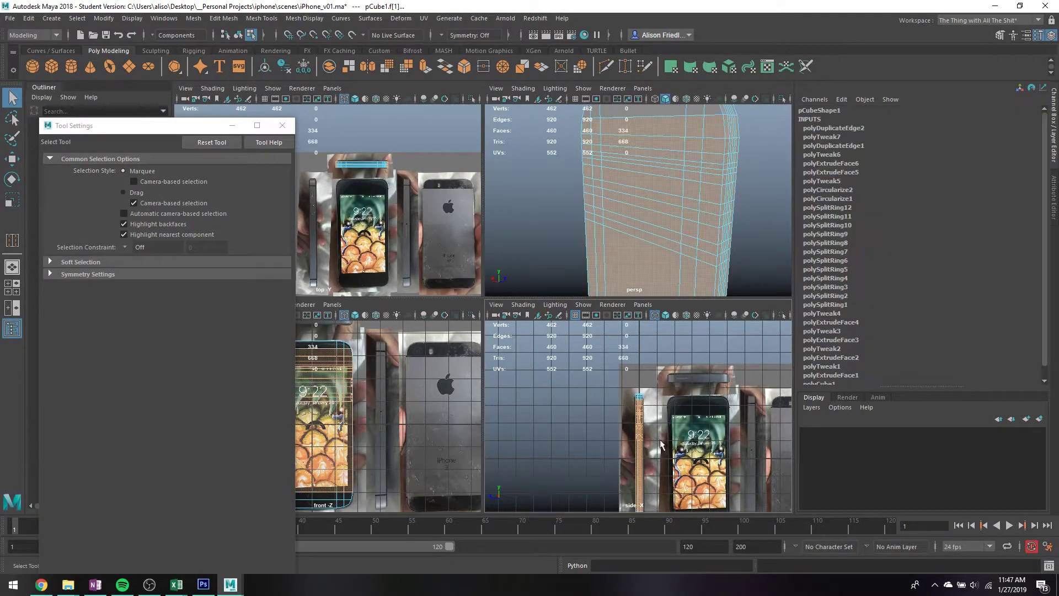
- Select the faces of the phone's button-side half in the perspective wireframe and isolate them together with imagePlane2 in the side view
{"action": "key", "text": "4"}
{"action": "left_click_drag", "start_coordinate": [598, 209], "coordinate": [671, 208], "text": "alt"}
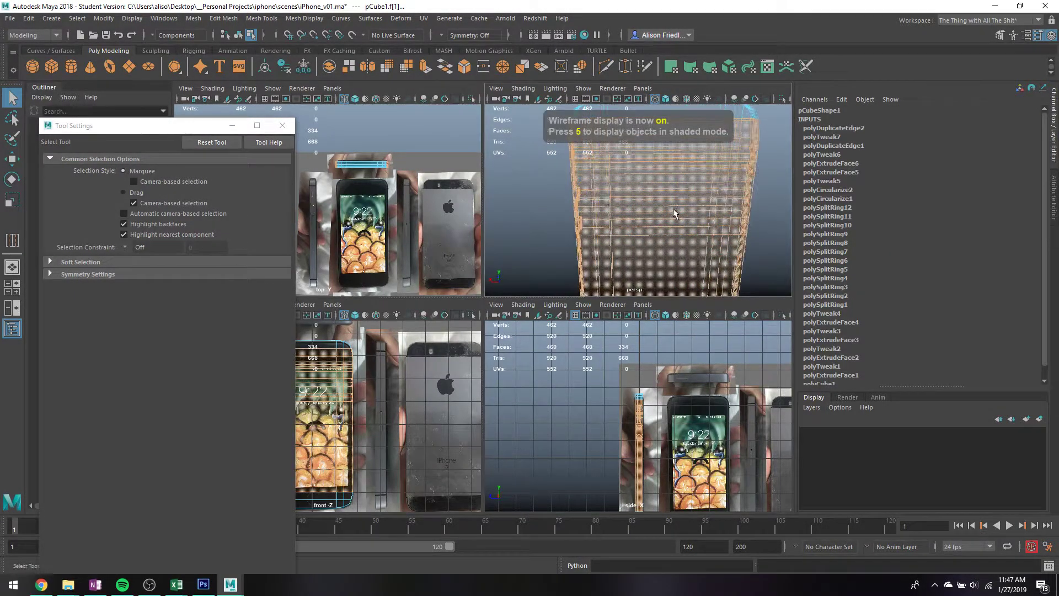
{"action": "middle_click_drag", "start_coordinate": [671, 208], "coordinate": [682, 248], "text": "alt"}
{"action": "left_click_drag", "start_coordinate": [558, 161], "coordinate": [640, 290]}
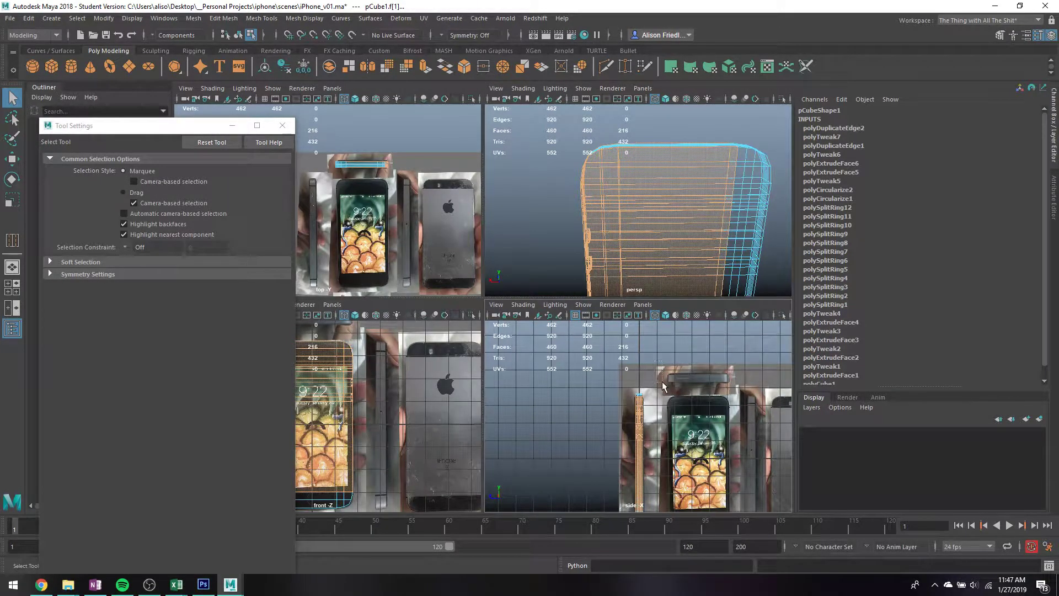
{"action": "left_click_drag", "start_coordinate": [117, 136], "coordinate": [241, 125]}
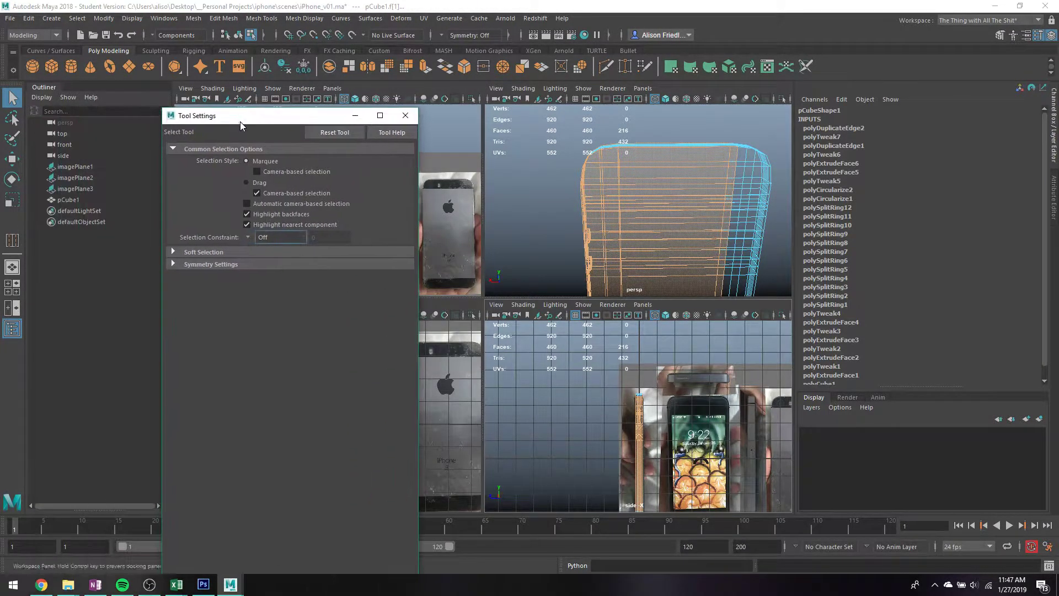
{"action": "left_click", "coordinate": [75, 178]}
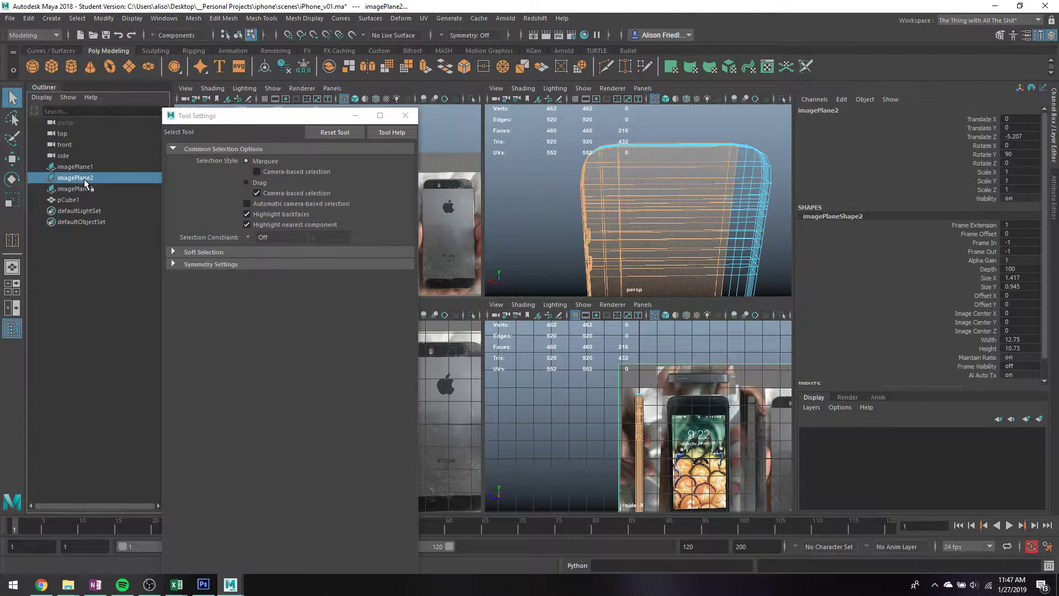
{"action": "key", "text": "ctrl+1"}
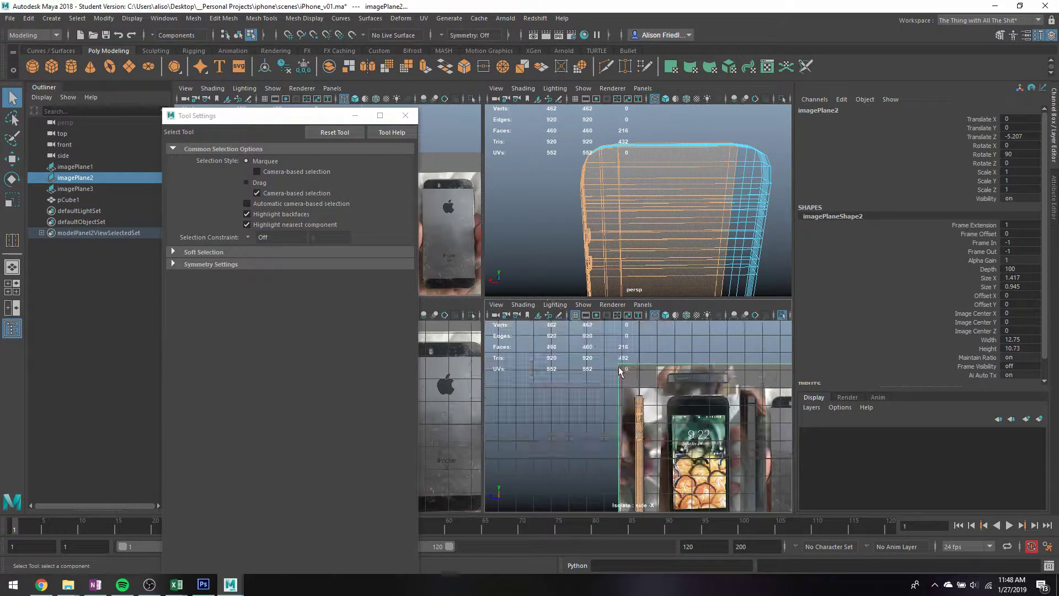
- Select the four corner vertices of the mute switch block and scale them vertically closer together to bevel its corners
{"action": "key", "text": "space"}
{"action": "left_click", "coordinate": [513, 256]}
{"action": "scroll", "coordinate": [513, 257], "scroll_direction": "up", "scroll_amount": 6}
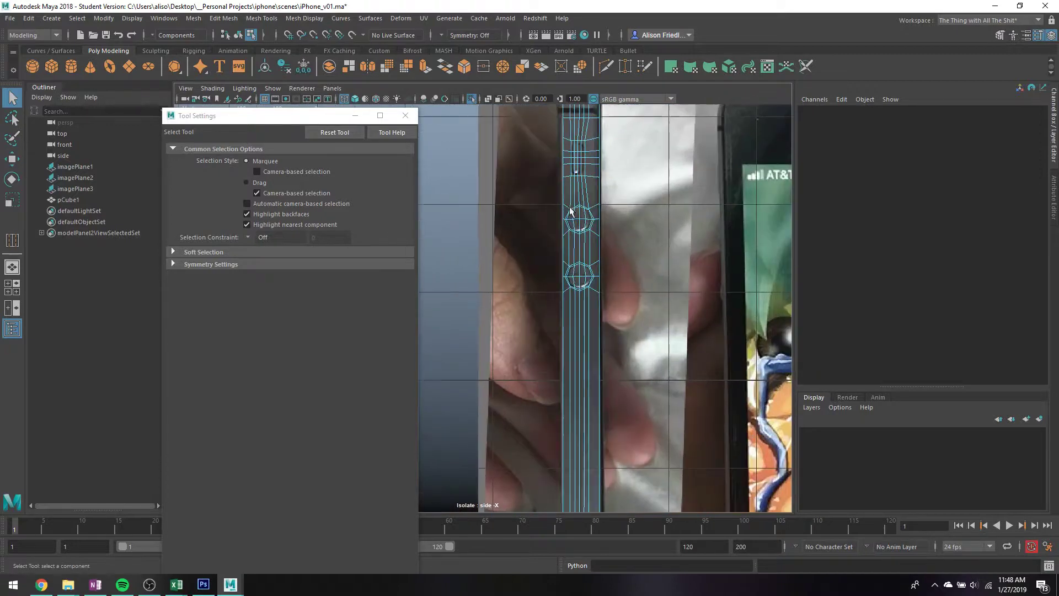
{"action": "scroll", "coordinate": [514, 357], "scroll_direction": "up", "scroll_amount": 4}
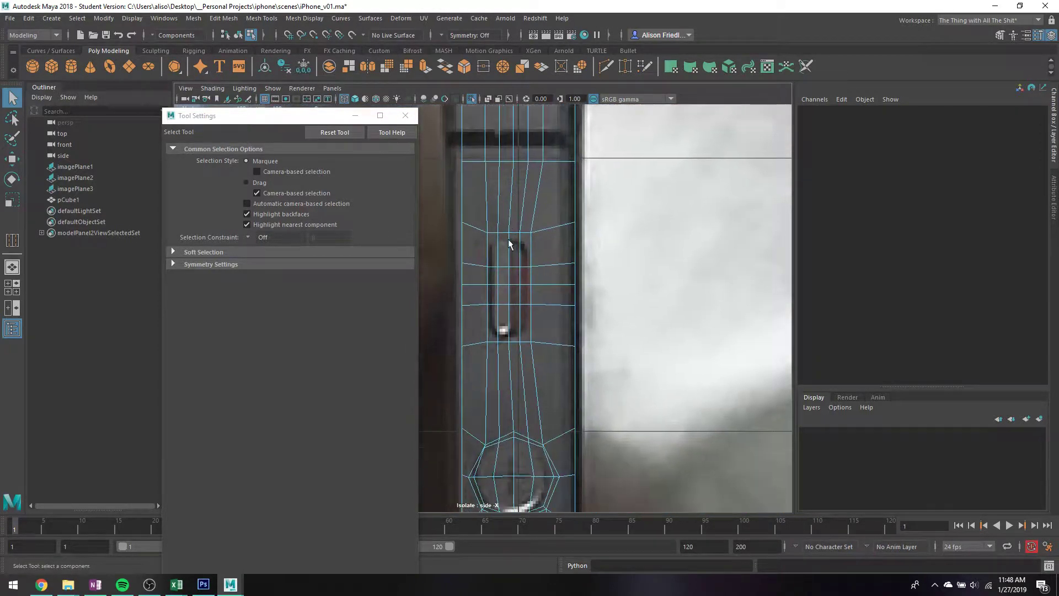
{"action": "right_click_drag", "start_coordinate": [488, 243], "coordinate": [485, 223]}
{"action": "left_click", "coordinate": [487, 230]}
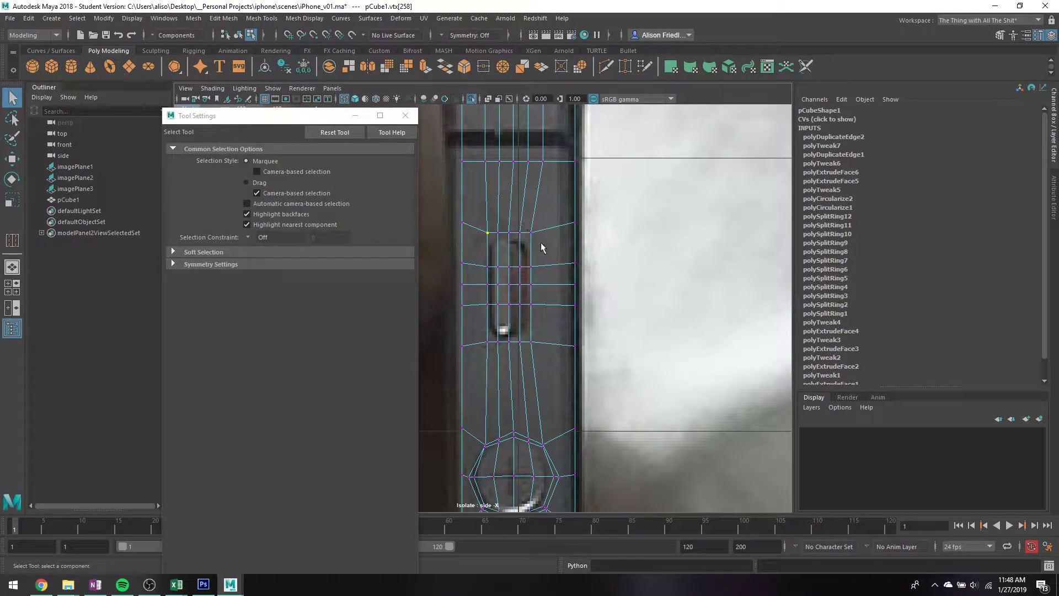
{"action": "key", "text": "r"}
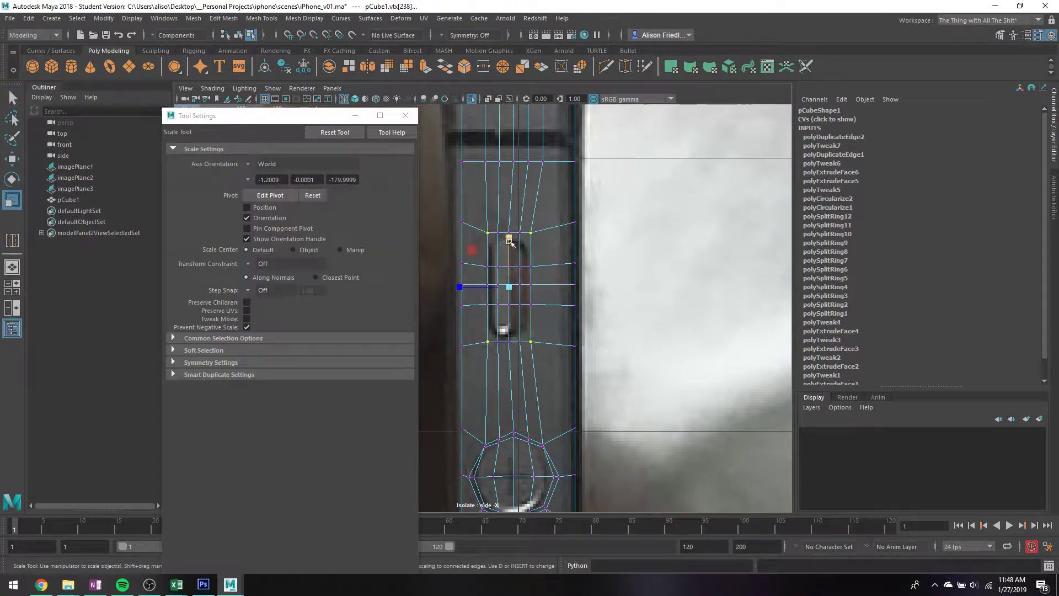
{"action": "mouse_move", "coordinate": [509, 239]}
{"action": "left_mouse_down"}
{"action": "mouse_move", "coordinate": [509, 257]}
{"action": "mouse_move", "coordinate": [500, 249]}
{"action": "left_mouse_up"}
{"action": "key", "text": "q"}
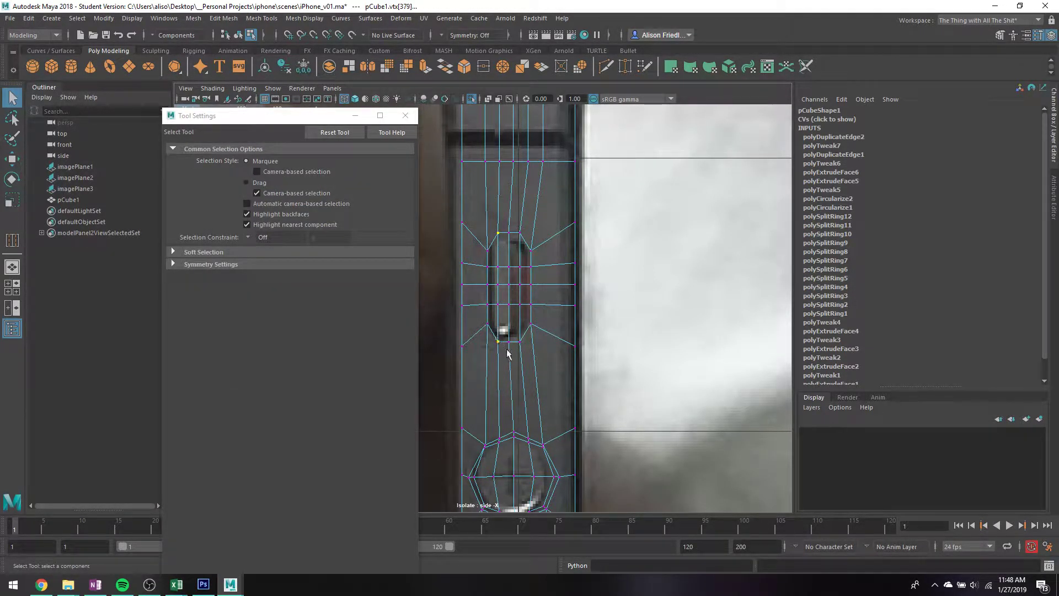
- Select the mute switch's end vertices on both sides of the centre line and scale them vertically closer together to round its ends
{"action": "left_click_drag", "start_coordinate": [526, 350], "coordinate": [527, 351], "text": "shift"}
{"action": "left_click_drag", "start_coordinate": [515, 222], "coordinate": [542, 321], "text": "shift"}
{"action": "key", "text": "w"}
{"action": "key", "text": "r"}
- Scale the mute switch's three inner vertex rows vertically apart and check the shape in smooth preview
{"action": "key", "text": "q"}
{"action": "key", "text": "r"}
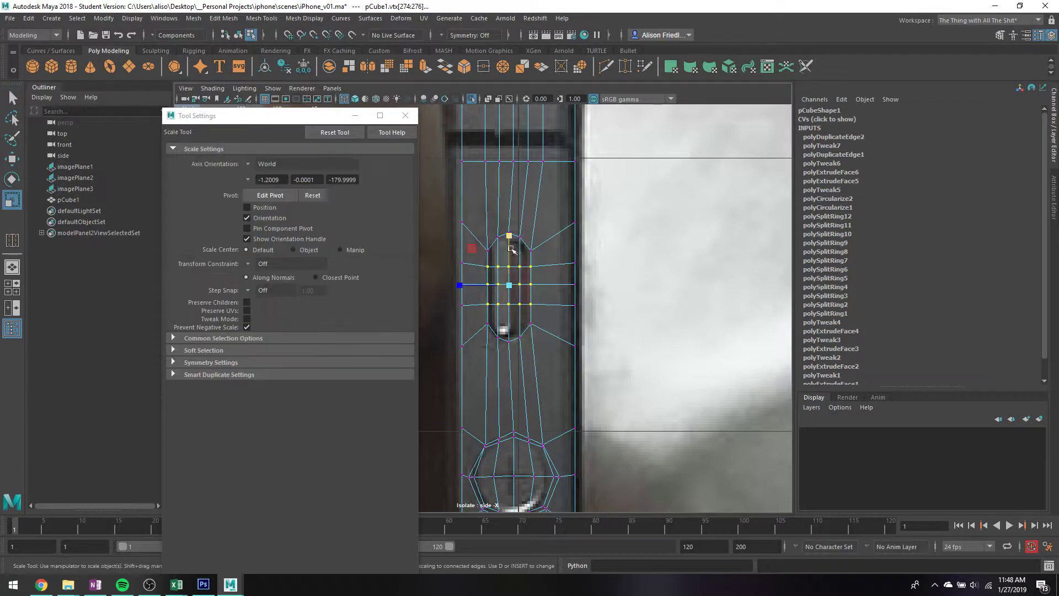
{"action": "left_click_drag", "start_coordinate": [508, 227], "coordinate": [506, 218]}
{"action": "key", "text": "3"}
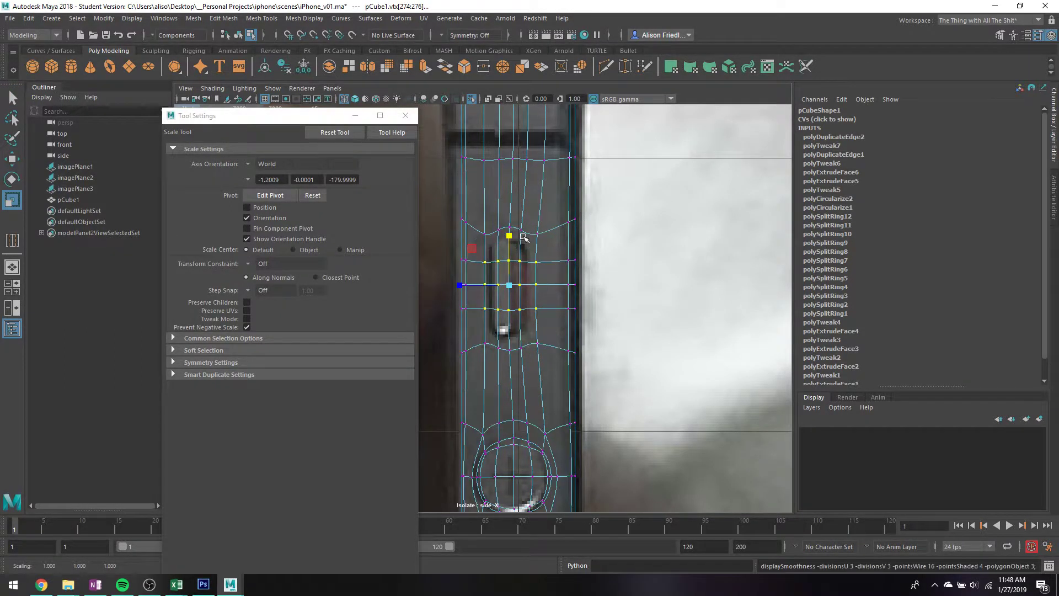
{"action": "key", "text": "1"}
- Select the edge loop at the mute switch's upper corners, flatten it vertically, and move it down level with those corners
{"action": "right_click_drag", "start_coordinate": [541, 243], "coordinate": [557, 238]}
{"action": "right_click", "coordinate": [563, 235]}
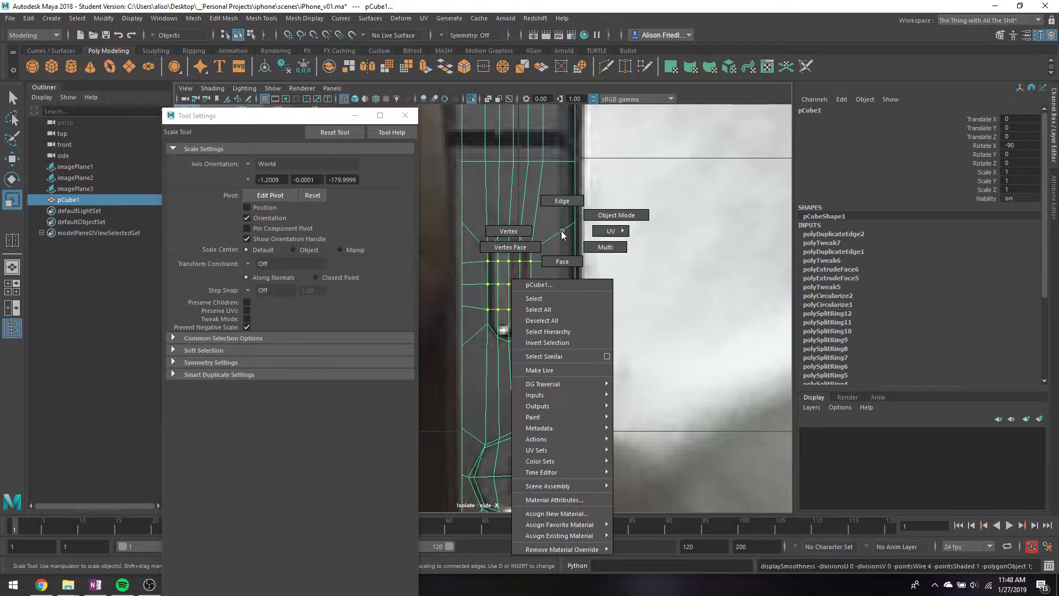
{"action": "right_click_drag", "start_coordinate": [563, 235], "coordinate": [564, 230]}
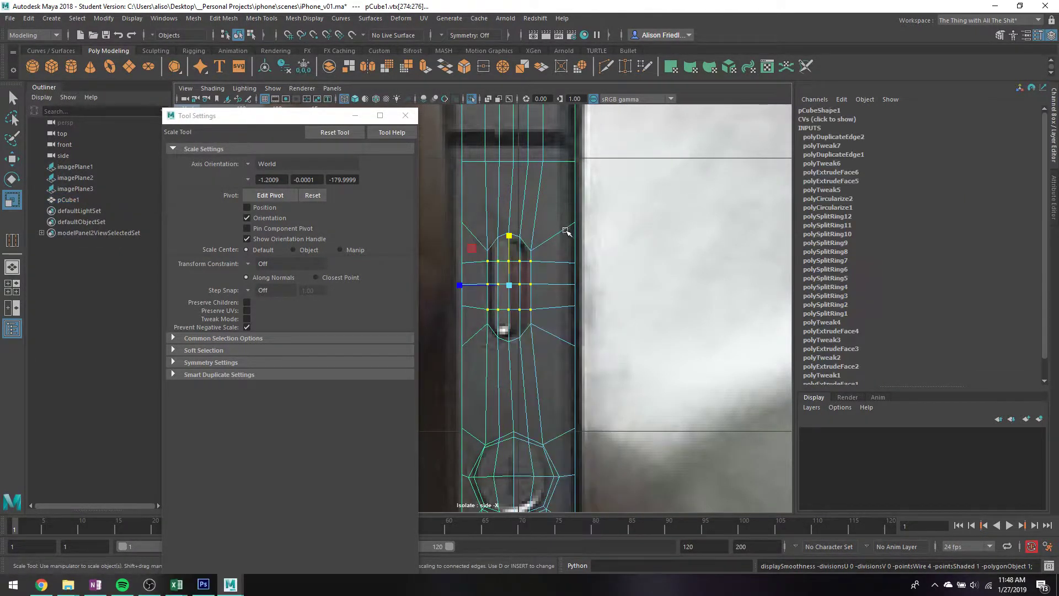
{"action": "key", "text": "q"}
{"action": "left_click_drag", "start_coordinate": [475, 229], "coordinate": [549, 261], "text": "ctrl"}
{"action": "key", "text": "w"}
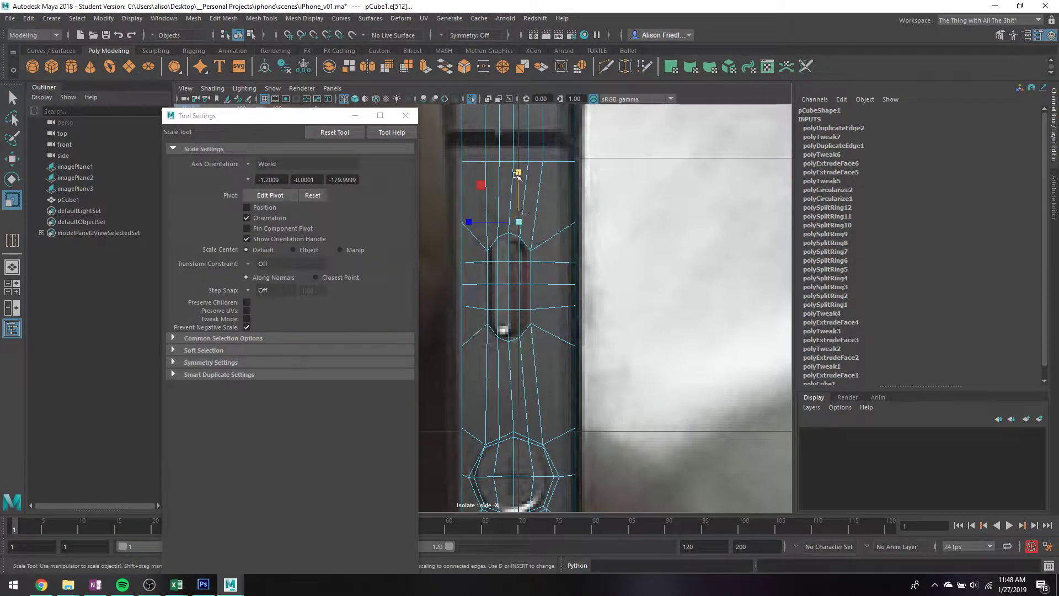
{"action": "left_click_drag", "start_coordinate": [525, 209], "coordinate": [524, 229]}
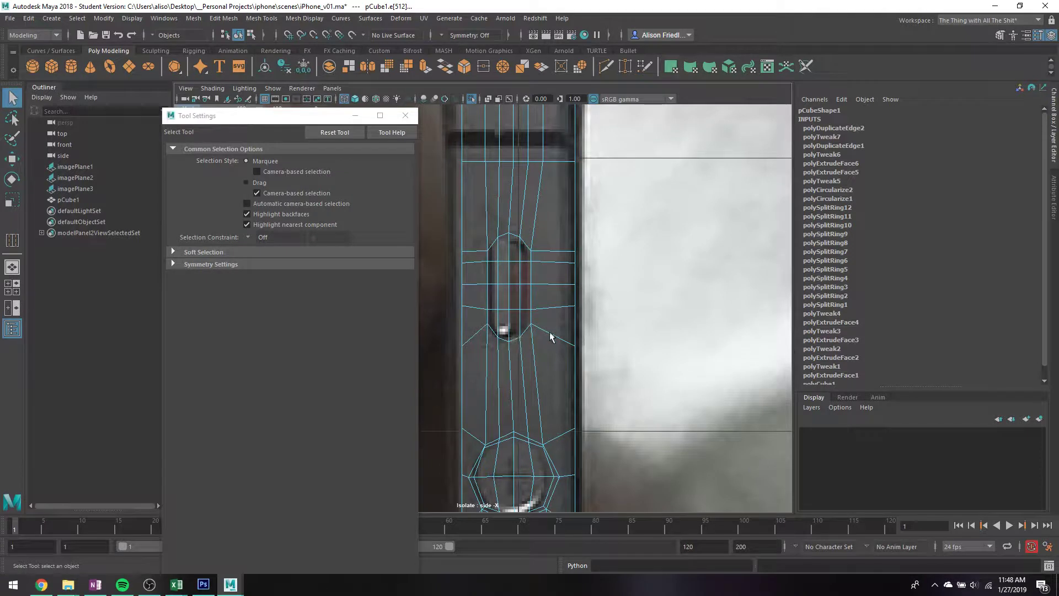
{"action": "key", "text": "r"}
{"action": "key", "text": "q"}
{"action": "left_click_drag", "start_coordinate": [481, 319], "coordinate": [544, 356]}
{"action": "key", "text": "r"}
{"action": "key", "text": "ctrl+z"}
{"action": "key", "text": "ctrl+z"}
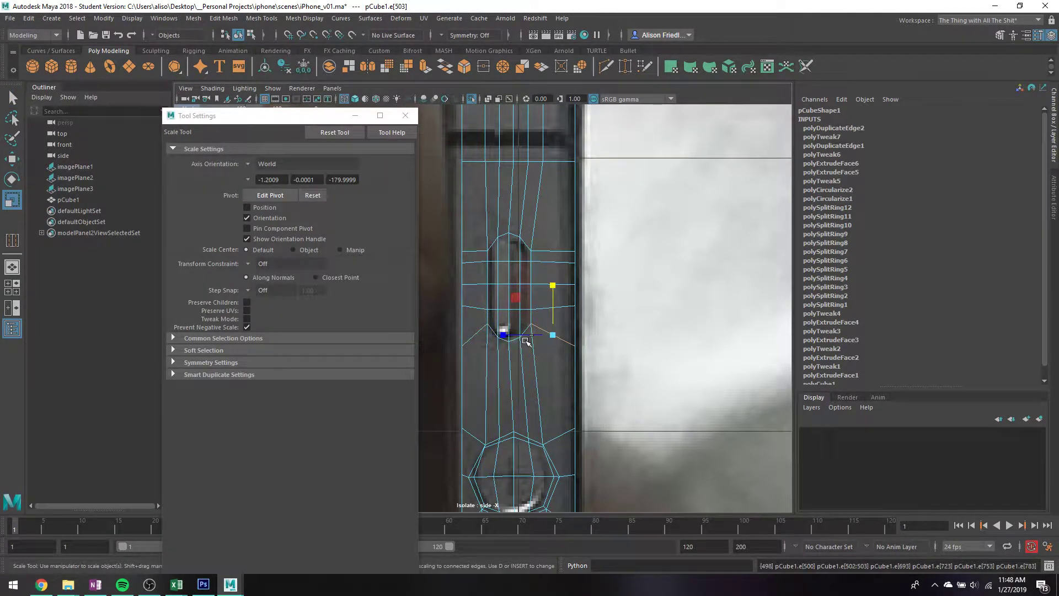
{"action": "key", "text": "q"}
{"action": "left_click", "coordinate": [554, 330]}
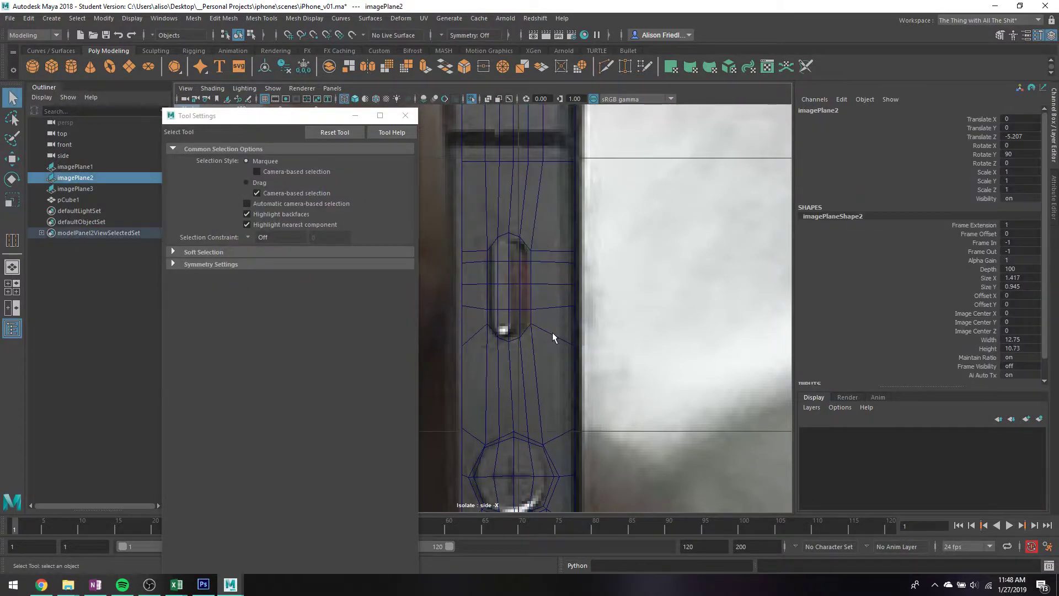
{"action": "left_click", "coordinate": [552, 333]}
{"action": "right_click_drag", "start_coordinate": [553, 333], "coordinate": [549, 239]}
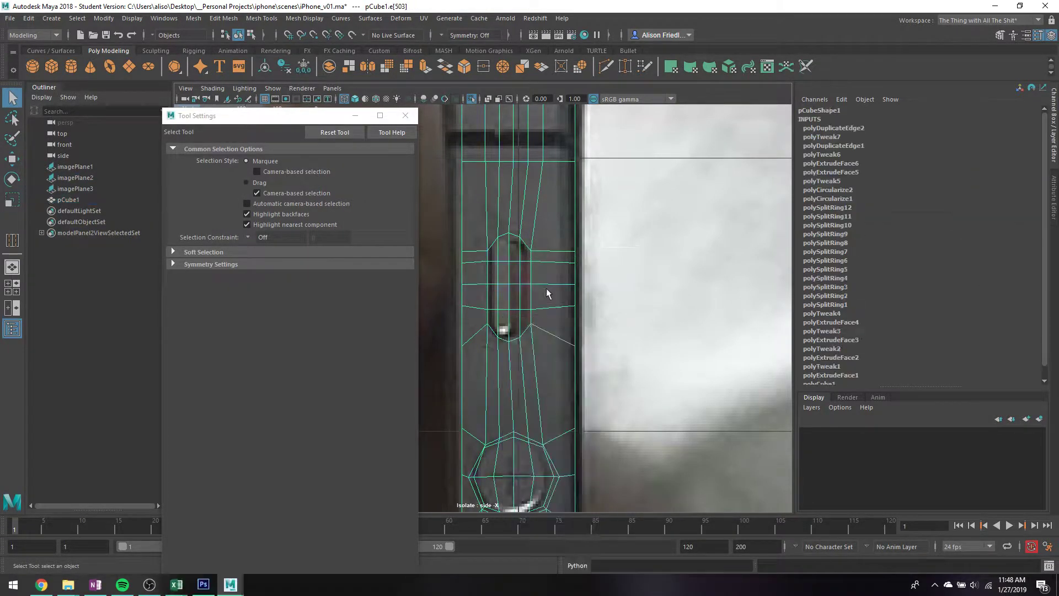
- Select the edge loop at the mute switch's lower corners, flatten it vertically, and move it up level with those corners
{"action": "double_click", "coordinate": [554, 336]}
{"action": "key", "text": "r"}
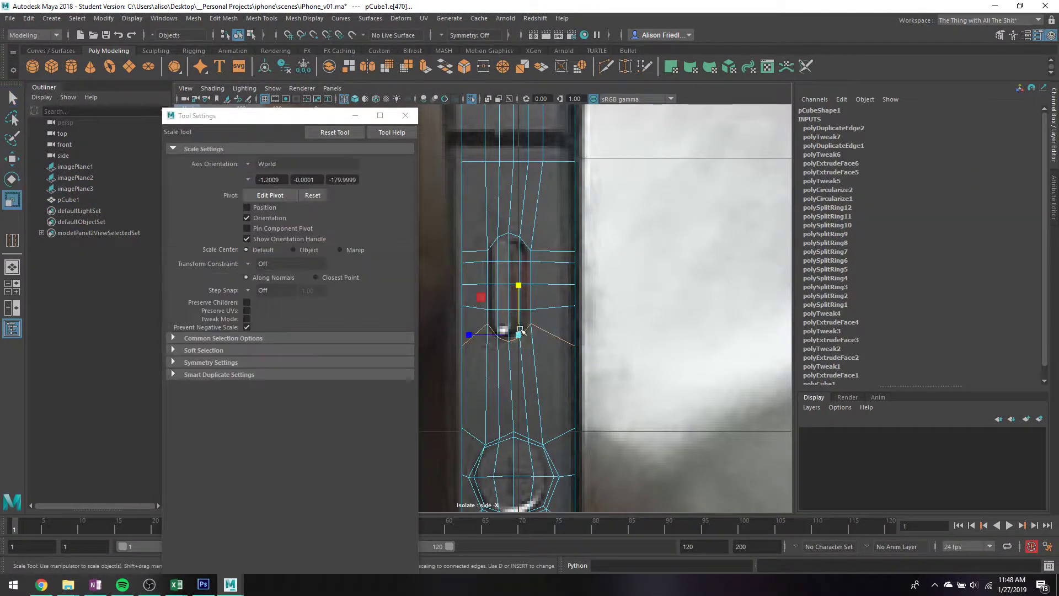
{"action": "left_click_drag", "start_coordinate": [518, 296], "coordinate": [531, 436]}
{"action": "key", "text": "w"}
{"action": "left_click_drag", "start_coordinate": [517, 320], "coordinate": [516, 299]}
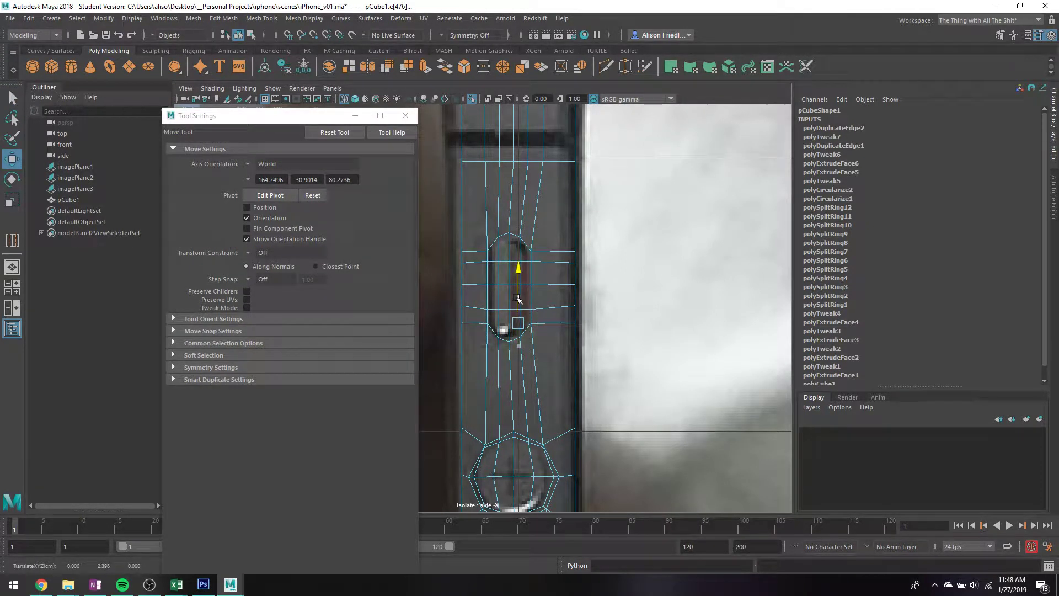
{"action": "key", "text": "q"}
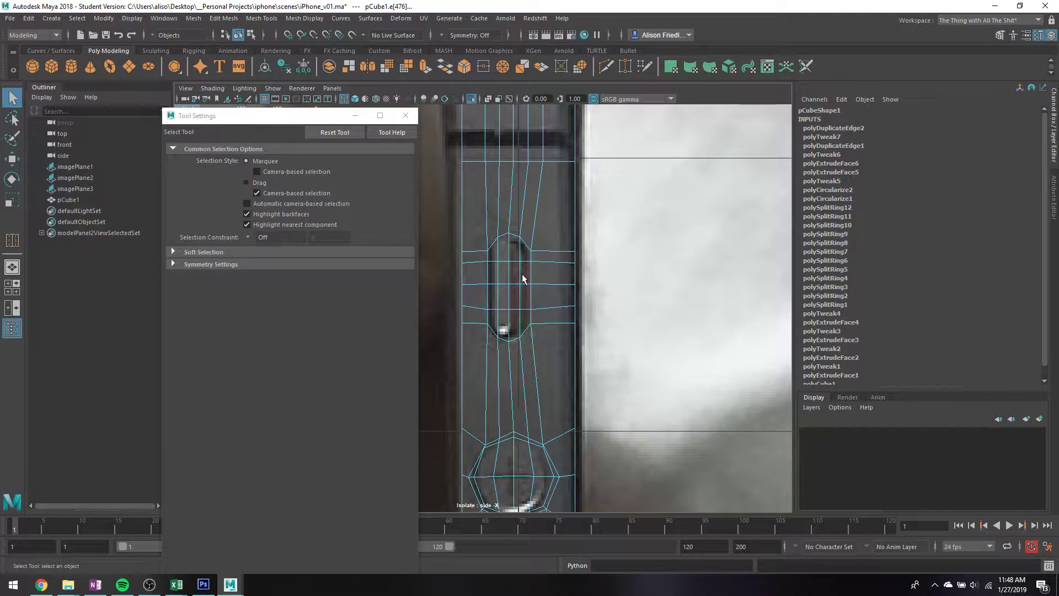
- Delete the faces inside the elongated mute switch slot on the phone's side
{"action": "right_click_drag", "start_coordinate": [523, 279], "coordinate": [521, 309]}
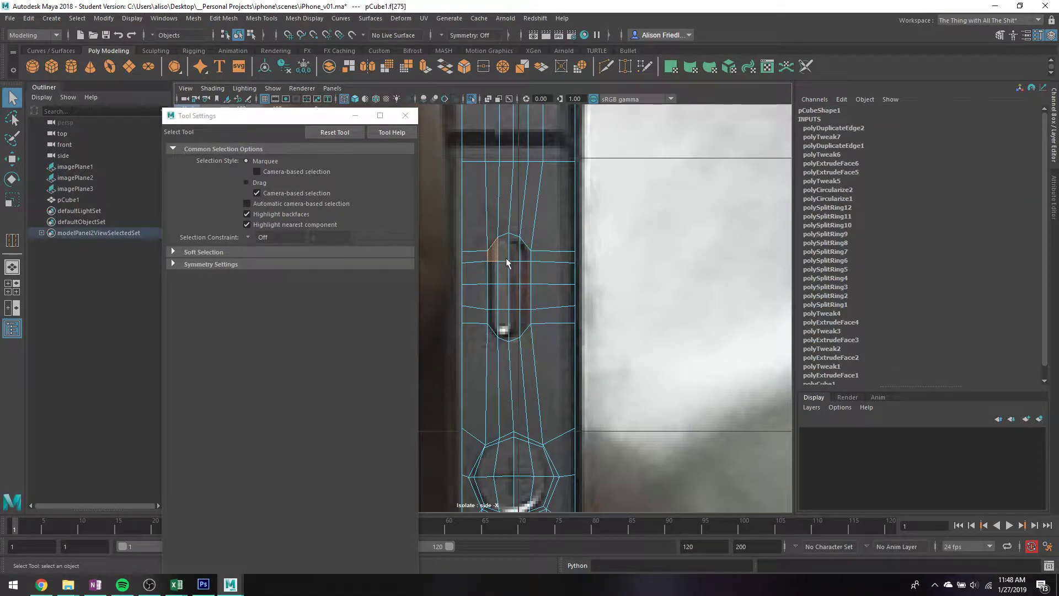
{"action": "mouse_move", "coordinate": [524, 260]}
{"action": "left_mouse_down"}
{"action": "mouse_move", "coordinate": [524, 320]}
{"action": "mouse_move", "coordinate": [492, 311]}
{"action": "mouse_move", "coordinate": [494, 276]}
{"action": "left_mouse_up"}
{"action": "key", "text": "Delete"}
{"action": "key", "text": "3"}
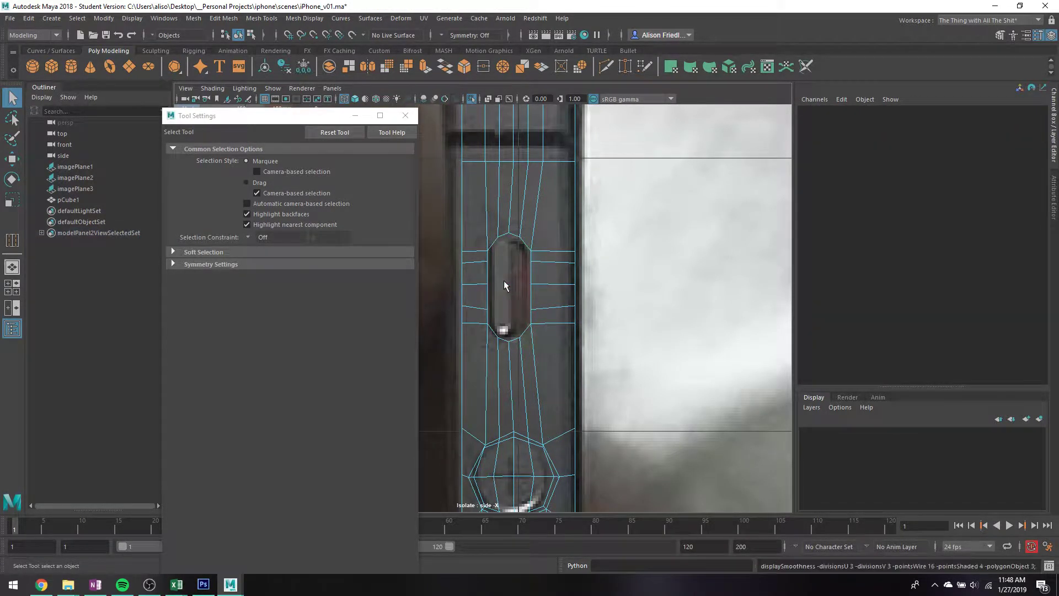
{"action": "key", "text": "1"}
- Nudge the upper pair of side vertices on the mute switch slot slightly downward
{"action": "right_click_drag", "start_coordinate": [488, 266], "coordinate": [450, 264]}
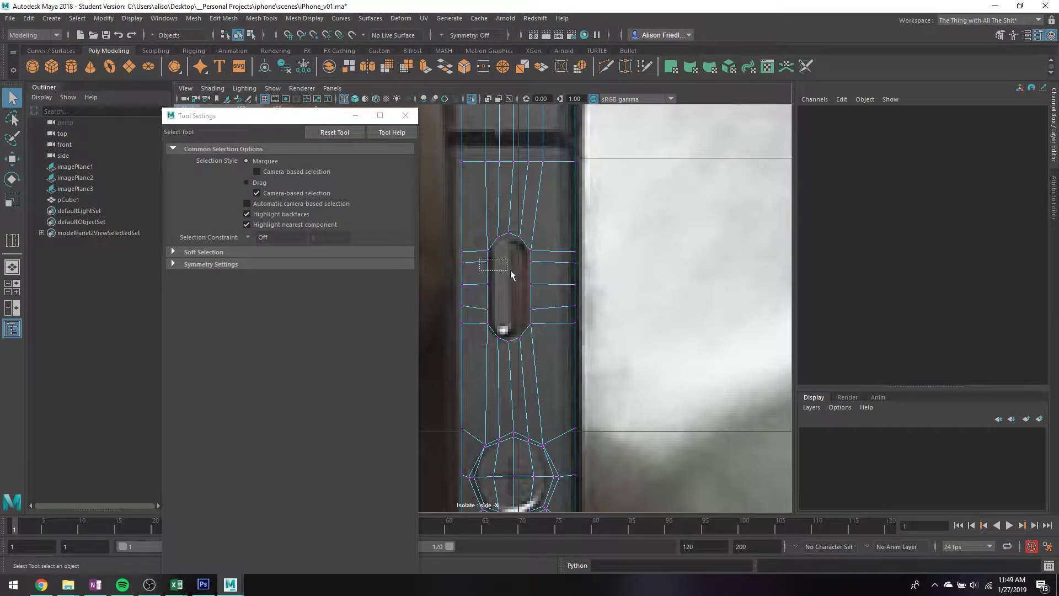
{"action": "left_click_drag", "start_coordinate": [480, 260], "coordinate": [542, 272]}
{"action": "left_click_drag", "start_coordinate": [480, 299], "coordinate": [546, 314], "text": "shift"}
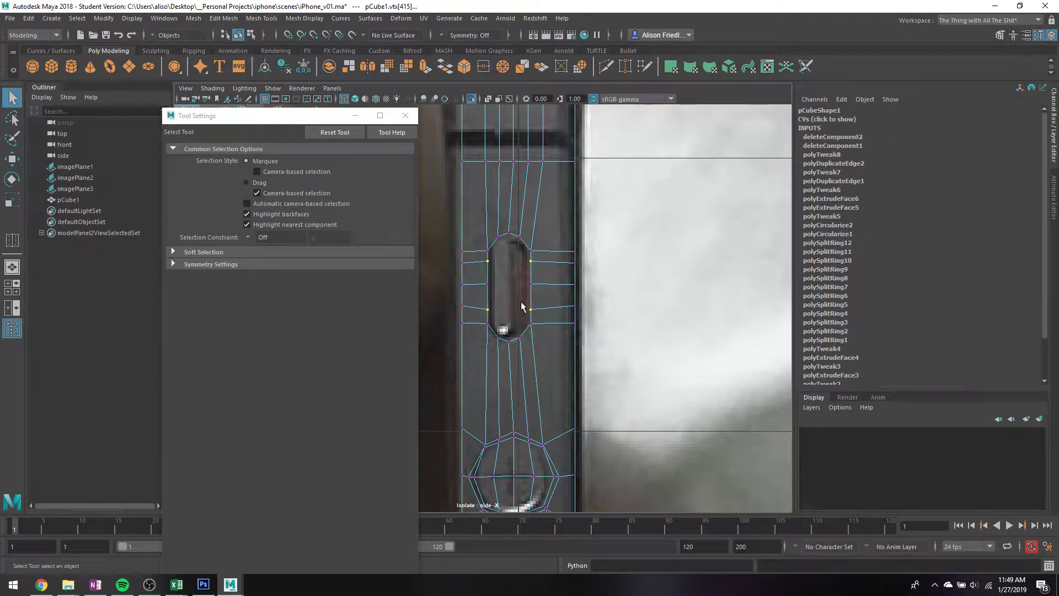
{"action": "key", "text": "w"}
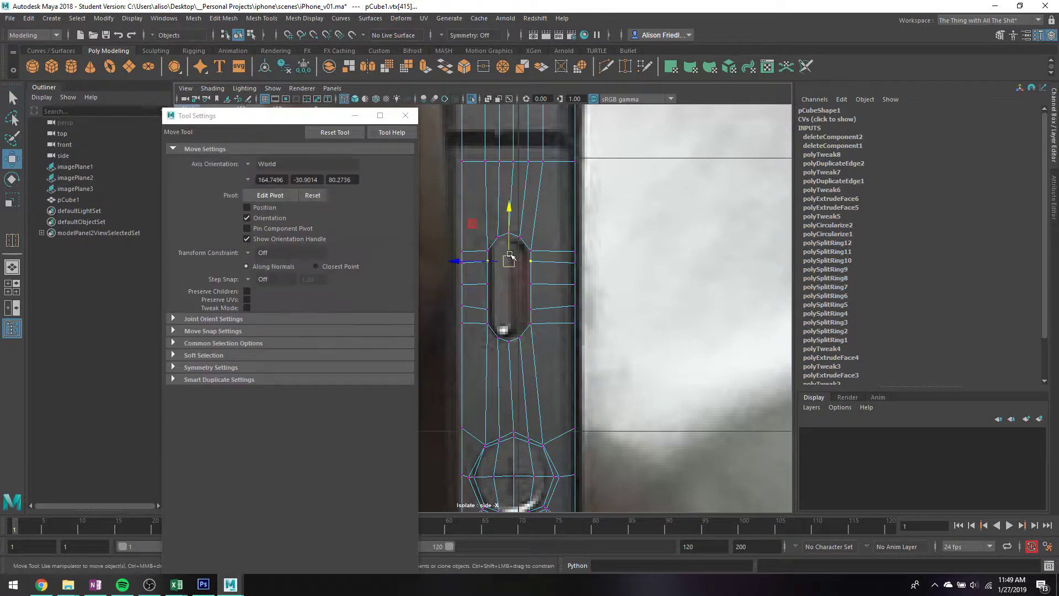
{"action": "left_click_drag", "start_coordinate": [509, 251], "coordinate": [509, 254]}
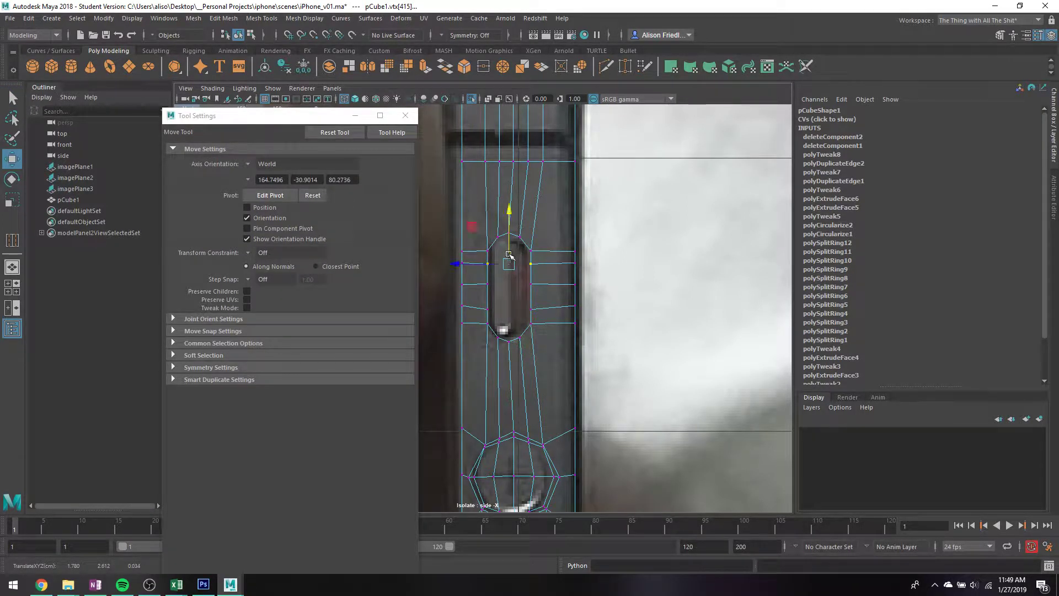
{"action": "key", "text": "q"}
- Delete the rim face ring and the inner faces of the plus volume button
{"action": "middle_click_drag", "start_coordinate": [548, 350], "coordinate": [538, 250], "text": "alt"}
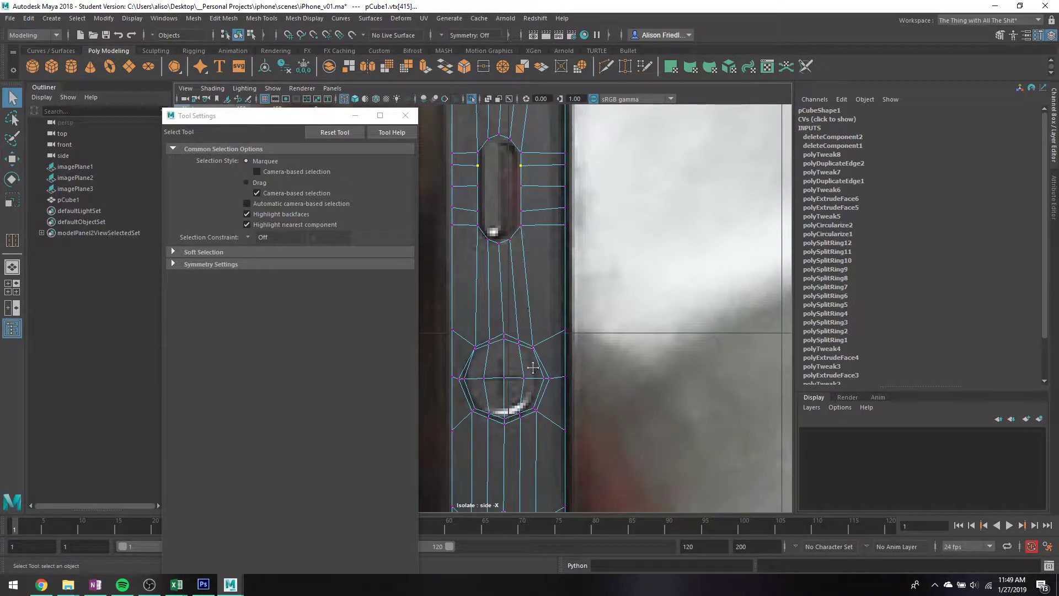
{"action": "middle_click_drag", "start_coordinate": [532, 369], "coordinate": [545, 277], "text": "alt"}
{"action": "right_click", "coordinate": [526, 279]}
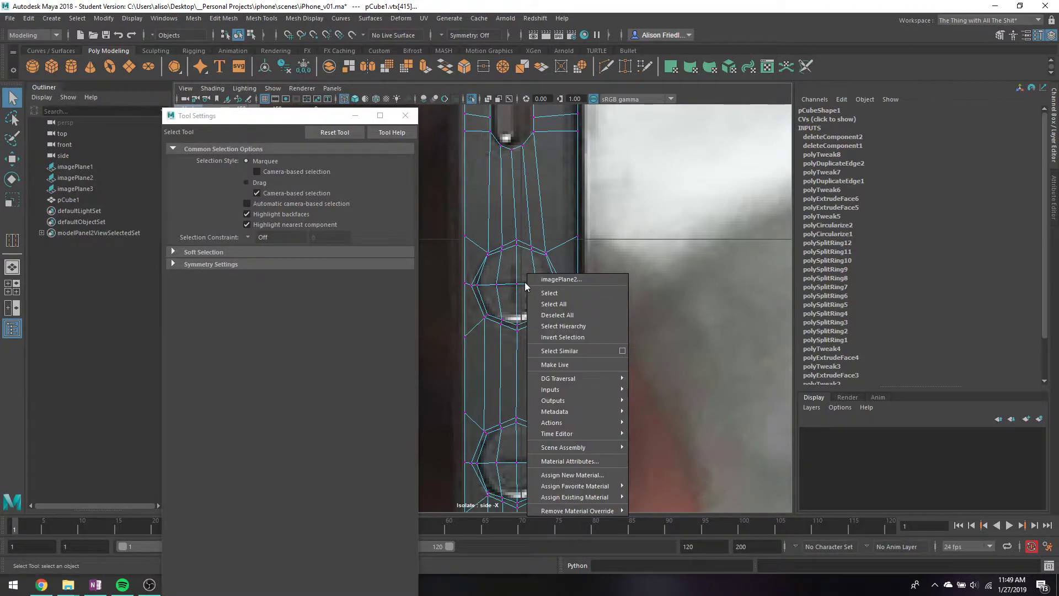
{"action": "right_click", "coordinate": [509, 271]}
{"action": "right_click", "coordinate": [501, 290]}
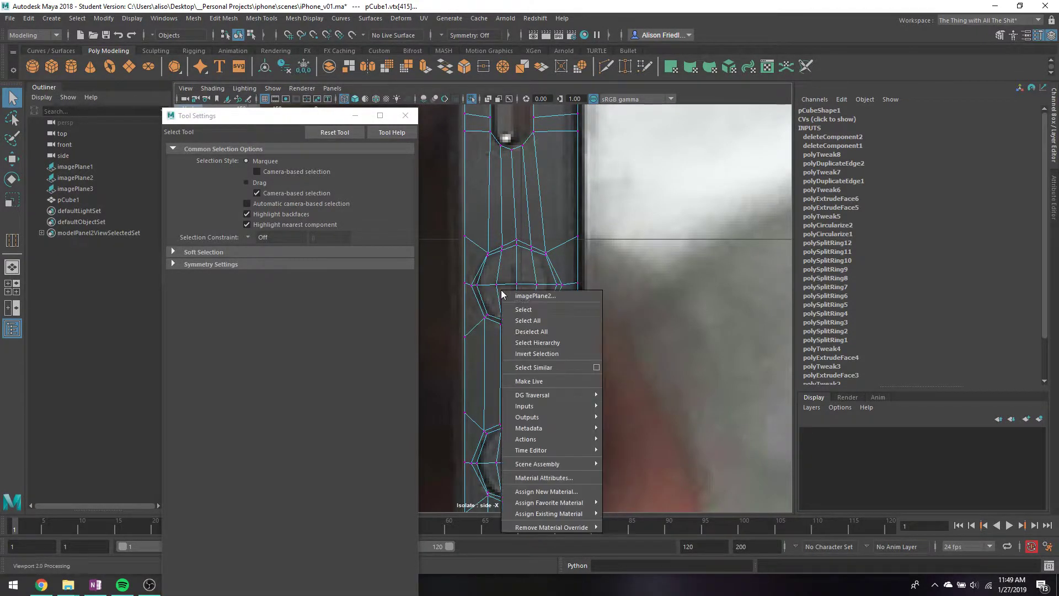
{"action": "right_click_drag", "start_coordinate": [497, 253], "coordinate": [497, 260]}
{"action": "left_click", "coordinate": [501, 251]}
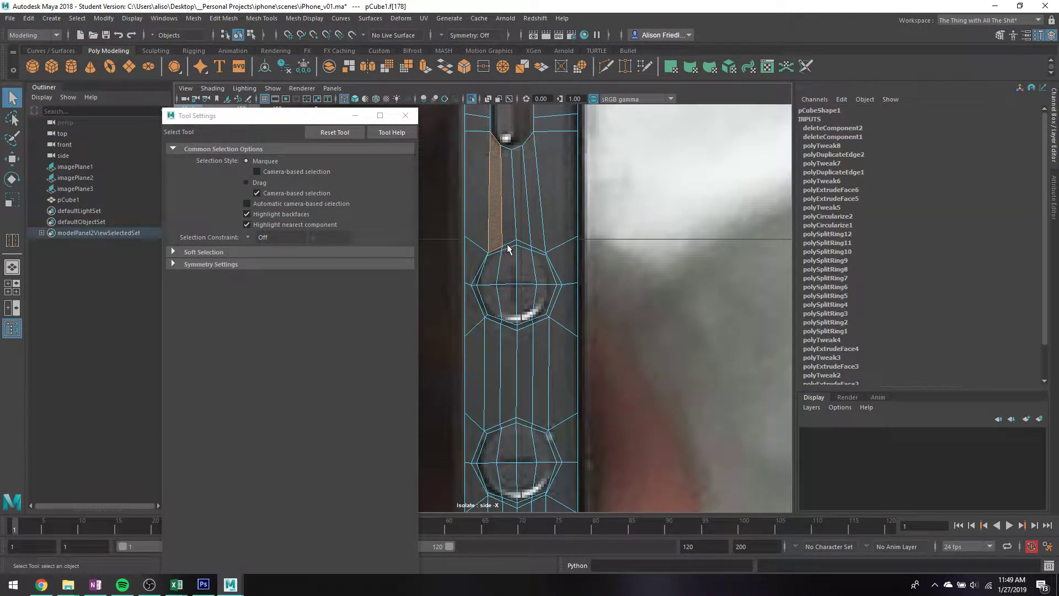
{"action": "double_click", "coordinate": [497, 254]}
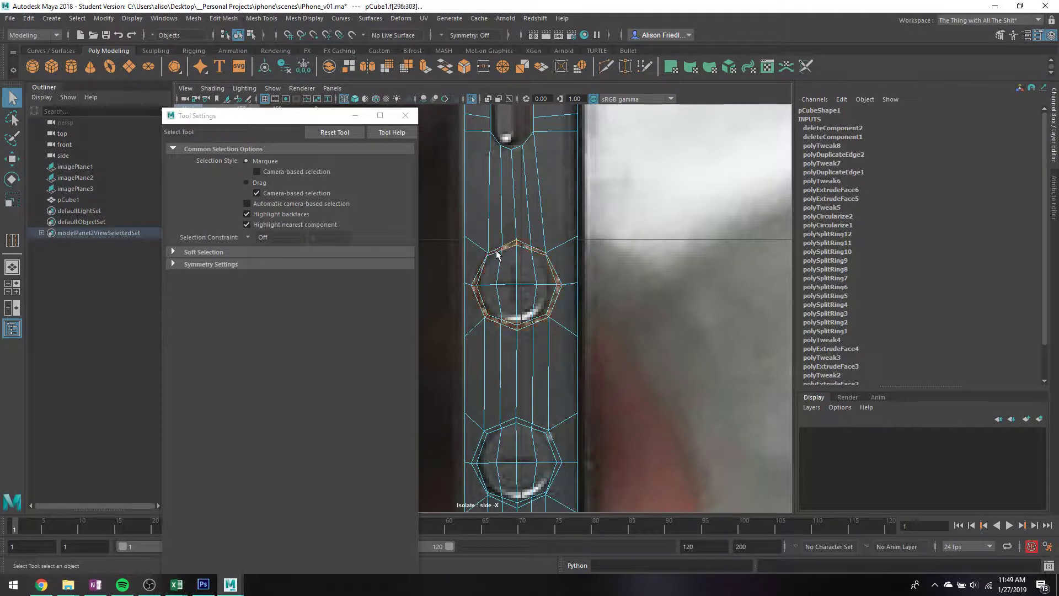
{"action": "key", "text": "Delete"}
{"action": "double_click", "coordinate": [532, 286]}
{"action": "key", "text": "Delete"}
- Delete the rim face ring and the inner faces of the minus volume button
{"action": "left_click", "coordinate": [511, 421]}
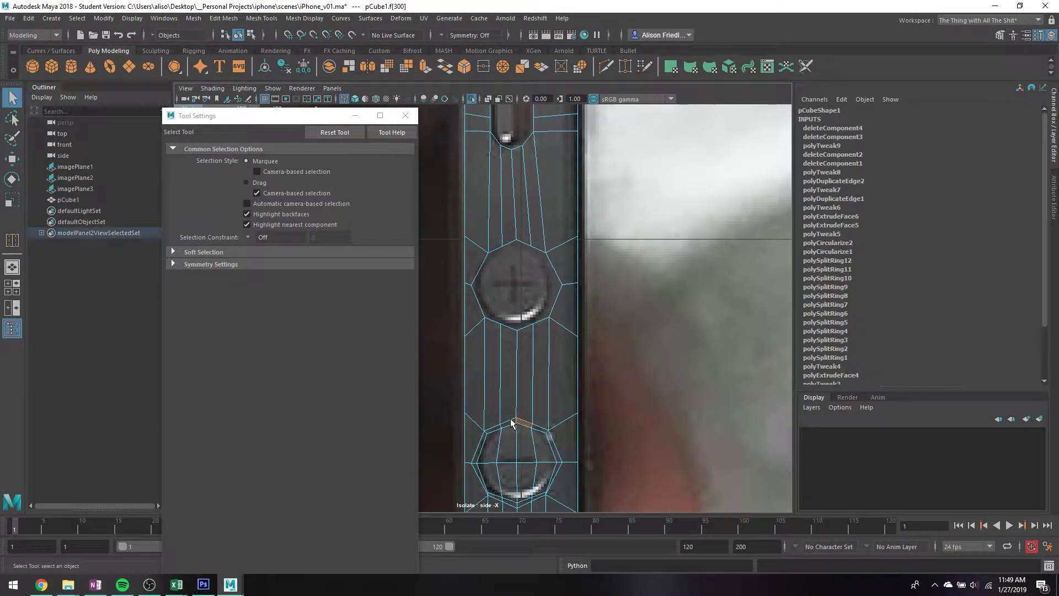
{"action": "double_click", "coordinate": [511, 421]}
{"action": "double_click", "coordinate": [531, 451]}
{"action": "key", "text": "Delete"}
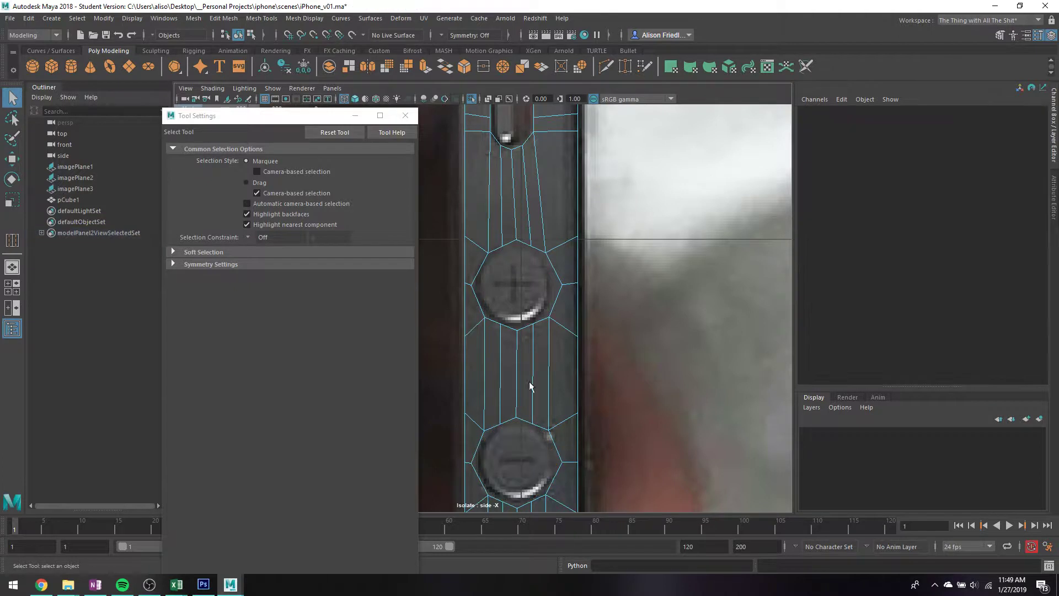
- Try to circularize the border edge loop of the plus button's opening
{"action": "right_click", "coordinate": [517, 233]}
{"action": "right_click_drag", "start_coordinate": [504, 241], "coordinate": [508, 217]}
{"action": "double_click", "coordinate": [508, 244]}
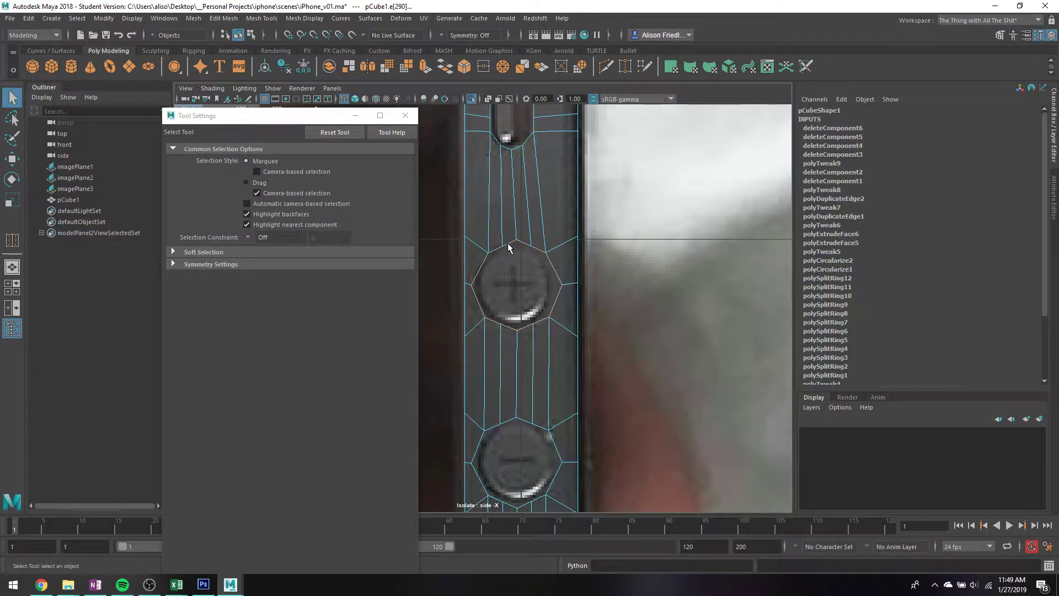
{"action": "left_click", "coordinate": [504, 69]}
{"action": "key", "text": "ctrl+z"}
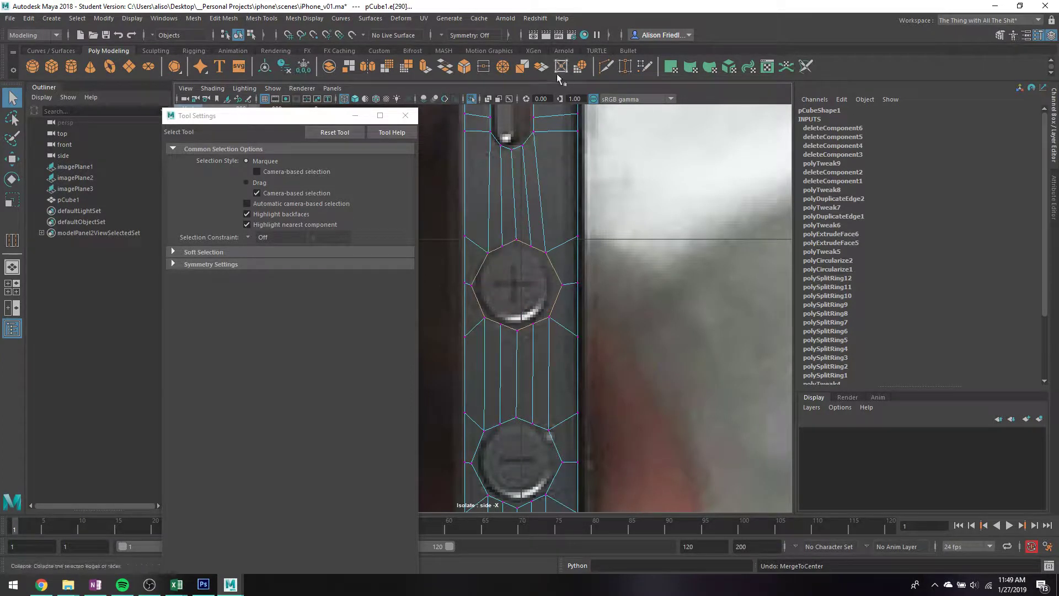
{"action": "left_click", "coordinate": [584, 71]}
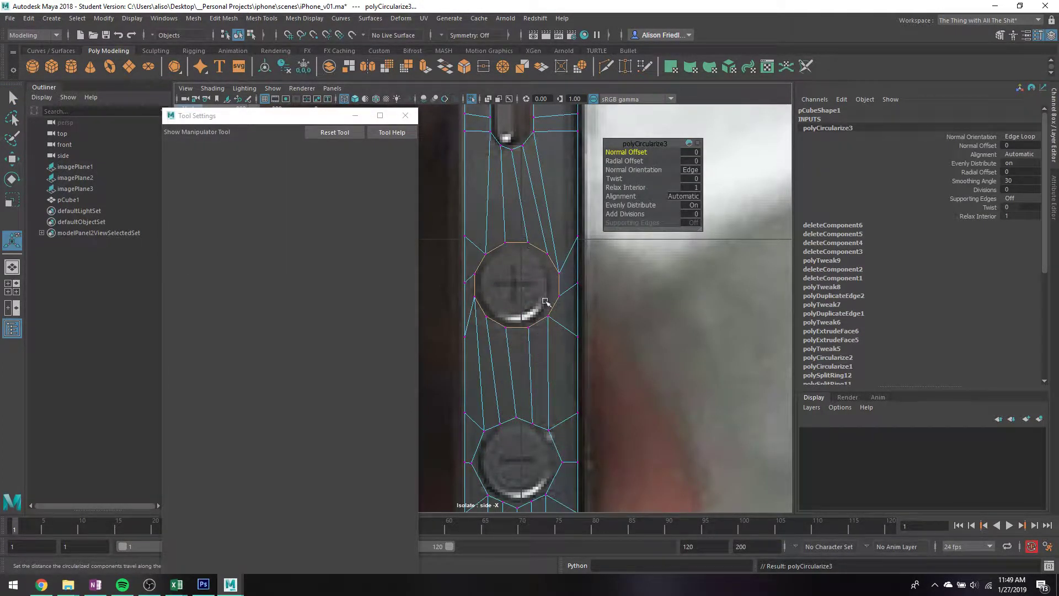
{"action": "key", "text": "ctrl+z"}
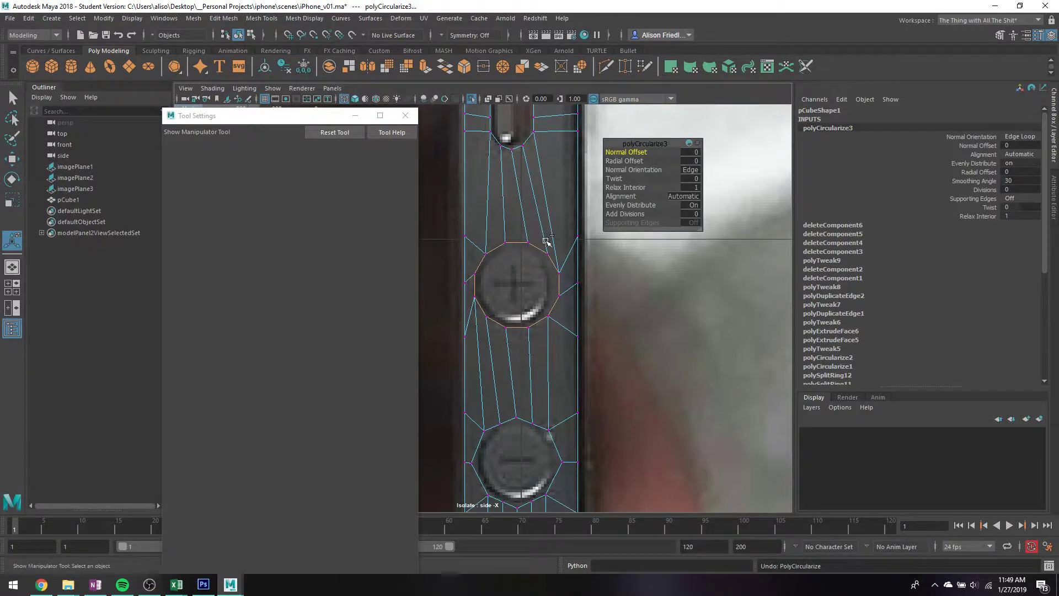
{"action": "key", "text": "q"}
{"action": "right_click", "coordinate": [571, 268]}
{"action": "left_click", "coordinate": [614, 229]}
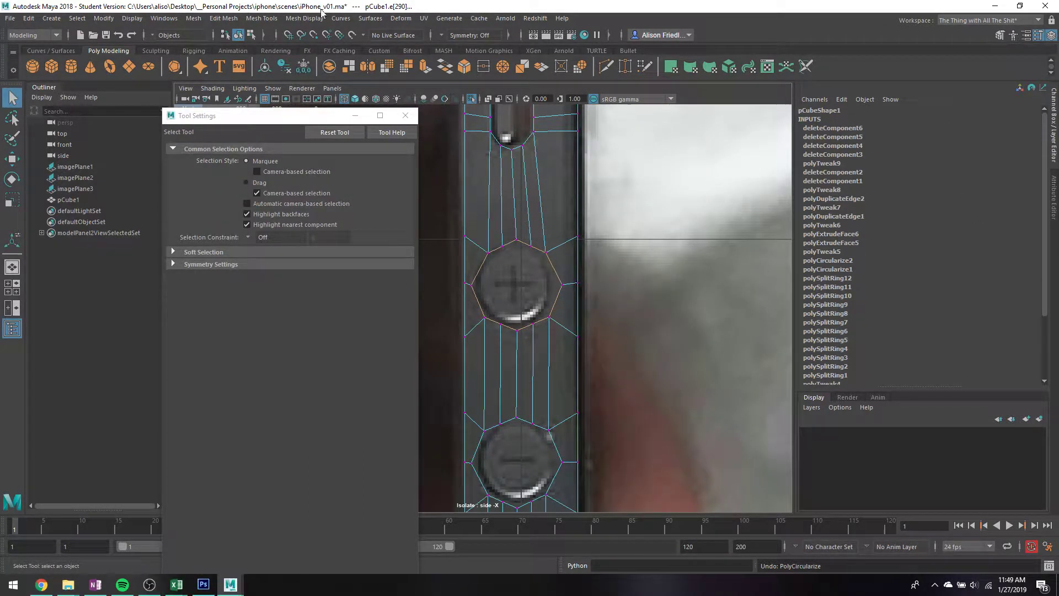
- Use Offset Edge Loop to add edge loops on both sides of the horizontal edge through the plus button's centre
{"action": "left_click", "coordinate": [261, 19]}
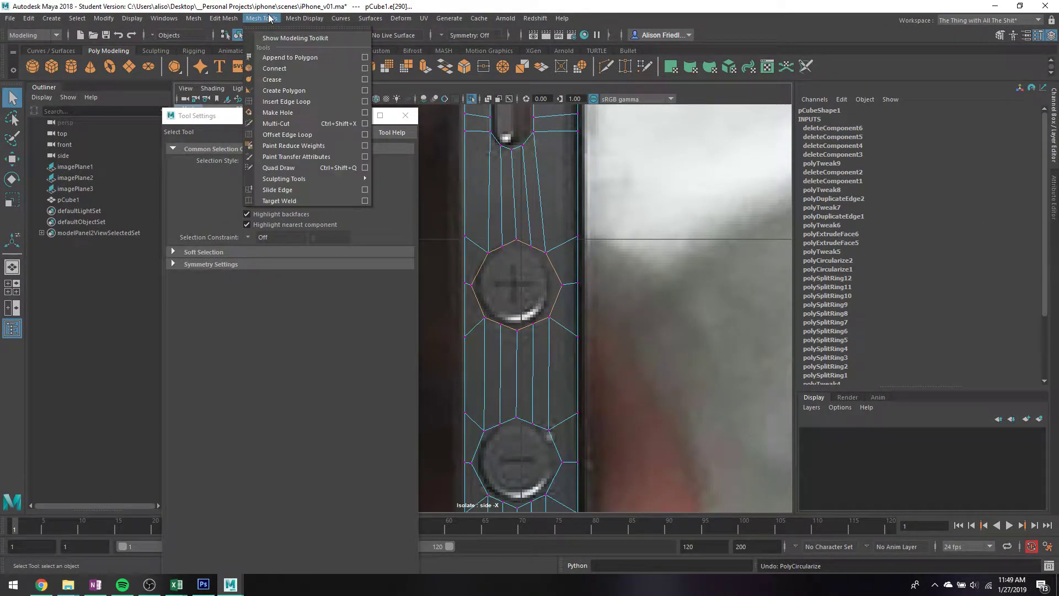
{"action": "left_click", "coordinate": [298, 102]}
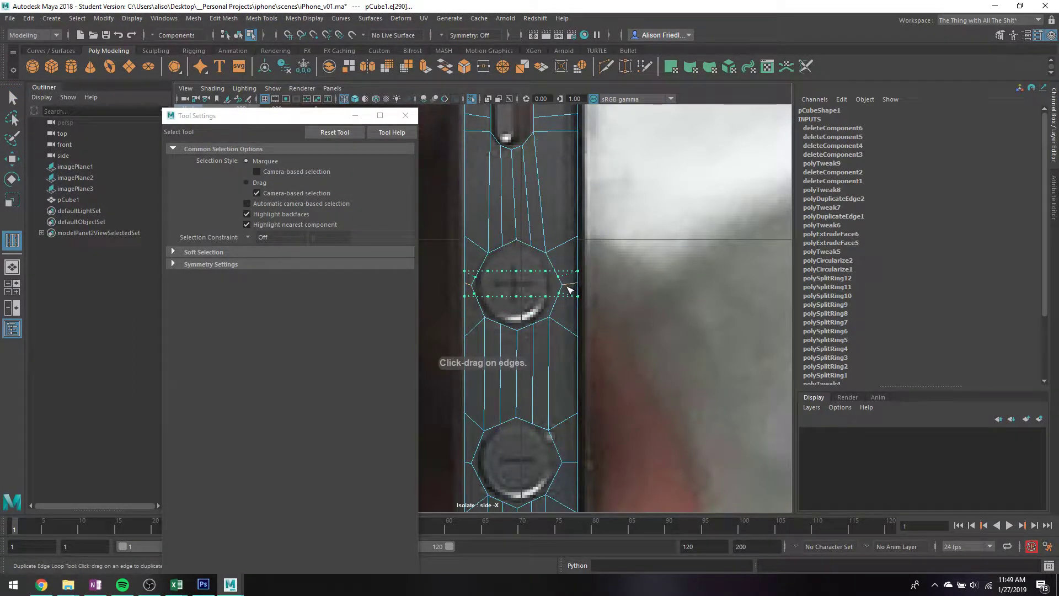
{"action": "left_click_drag", "start_coordinate": [575, 288], "coordinate": [586, 294]}
{"action": "key", "text": "ctrl+z"}
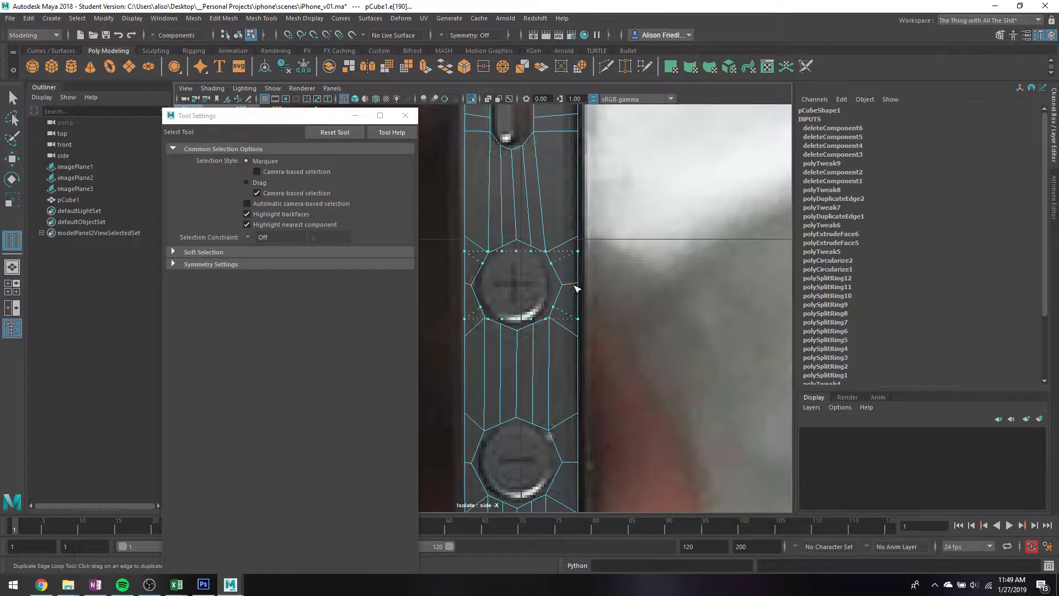
{"action": "left_click", "coordinate": [572, 287]}
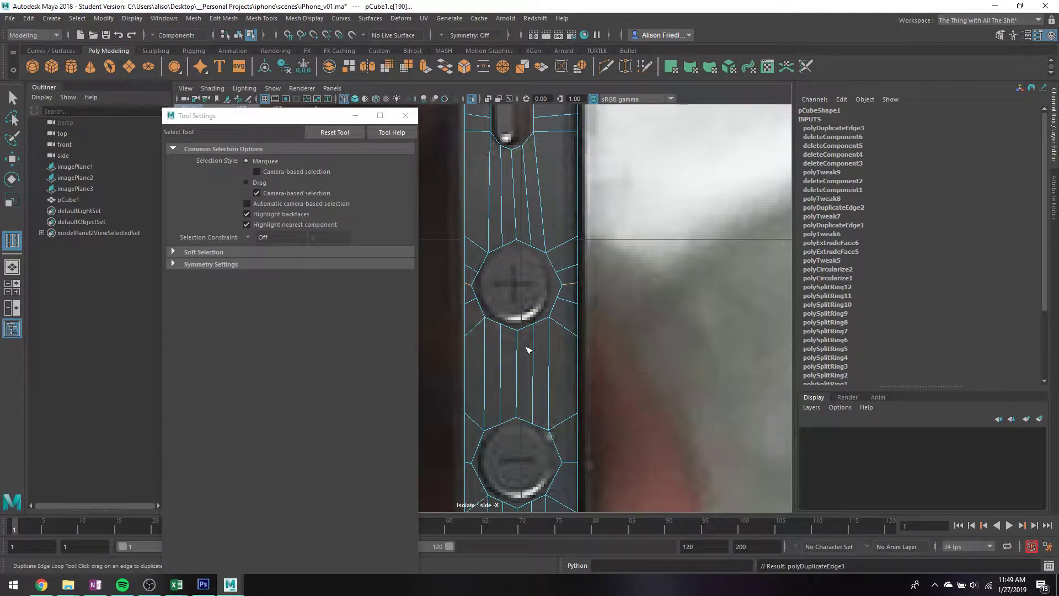
- Add offset edge loops on both sides of the horizontal edge through the minus button's centre
{"action": "middle_click_drag", "start_coordinate": [565, 387], "coordinate": [551, 244], "text": "alt"}
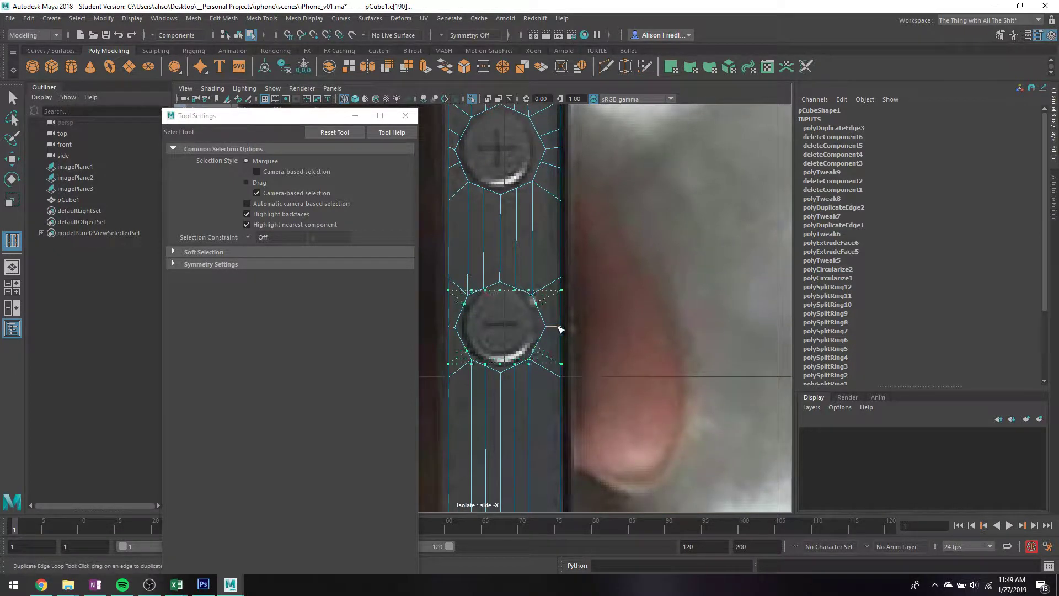
{"action": "left_click", "coordinate": [553, 328]}
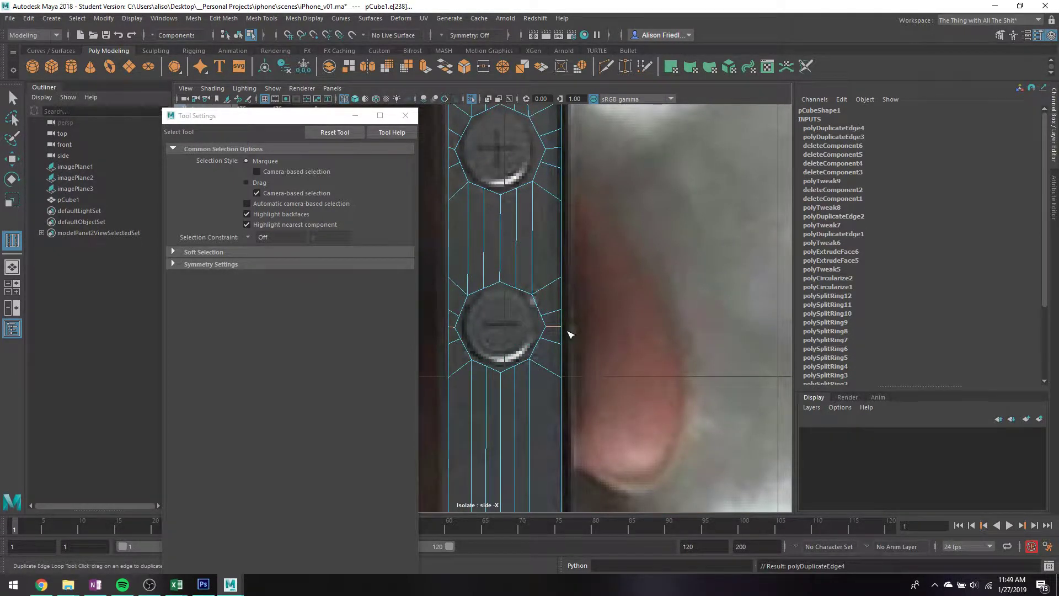
{"action": "key", "text": "ctrl+z"}
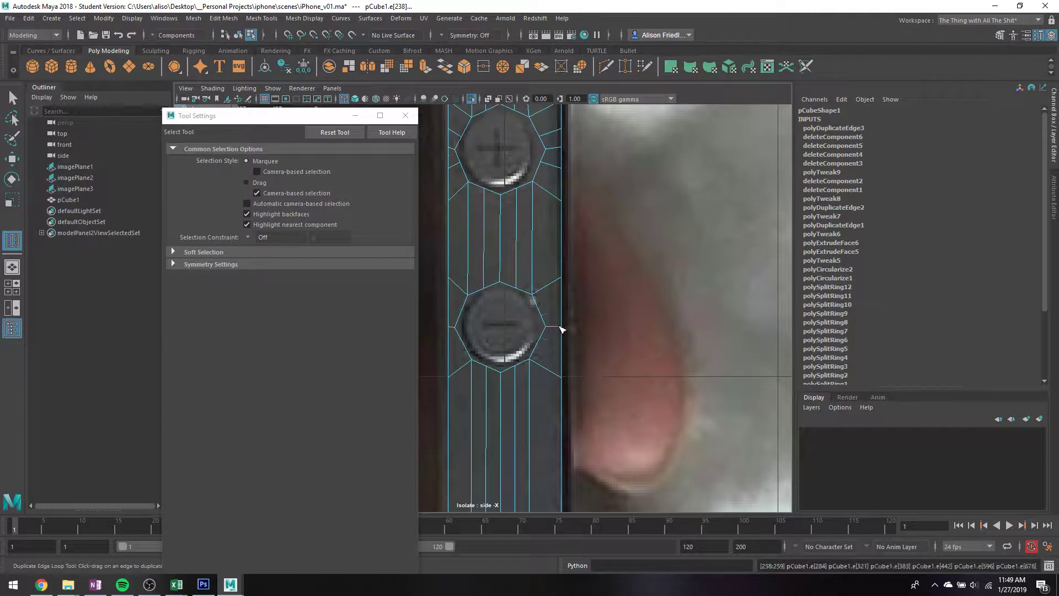
{"action": "key", "text": "q"}
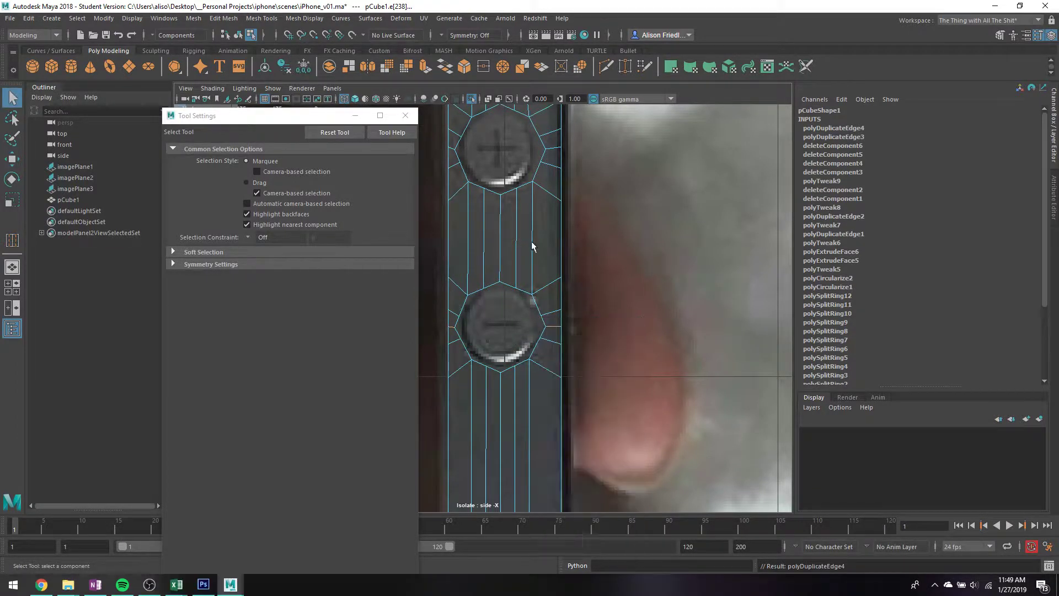
- Circularize the border edge loops of the plus and minus button openings
{"action": "right_click_drag", "start_coordinate": [519, 188], "coordinate": [525, 184]}
{"action": "left_click", "coordinate": [580, 67]}
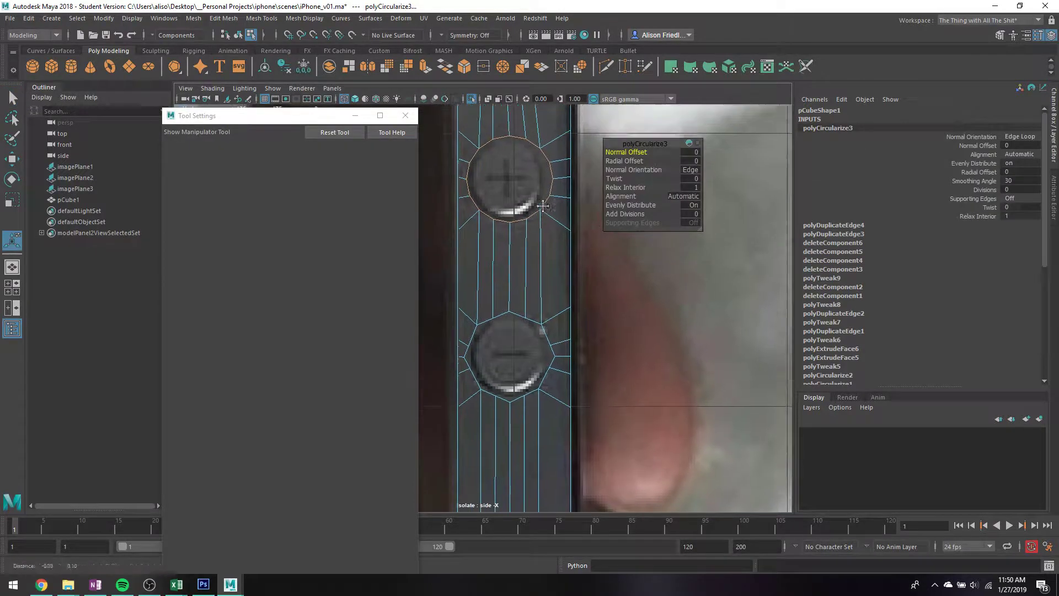
{"action": "scroll", "coordinate": [509, 263], "scroll_direction": "down", "scroll_amount": 1}
{"action": "key", "text": "q"}
{"action": "double_click", "coordinate": [537, 326]}
{"action": "key", "text": "g"}
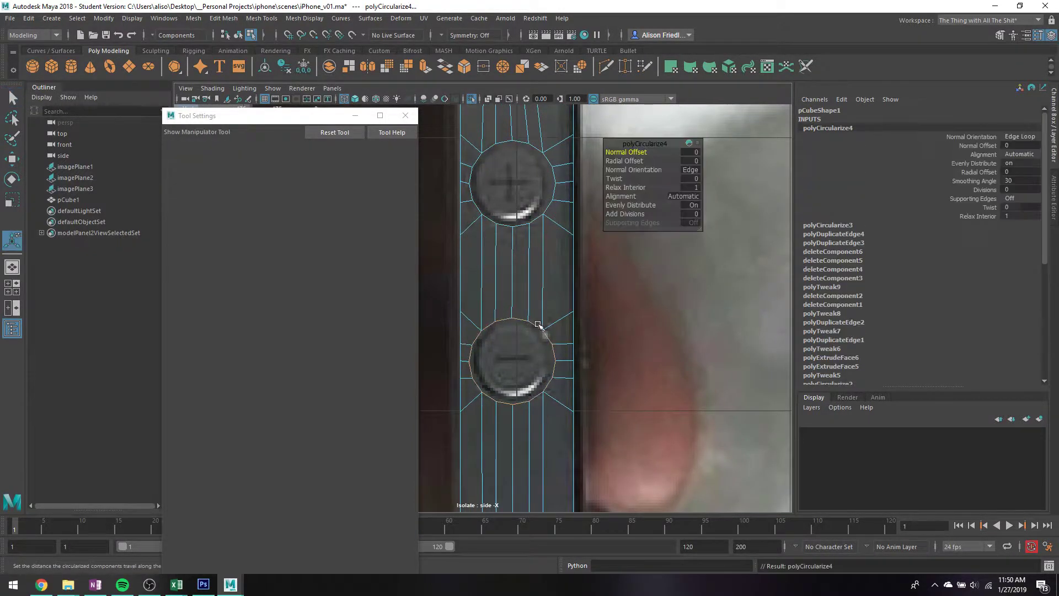
- Examine the phone mesh in the side view and as a shaded object in the perspective view
{"action": "scroll", "coordinate": [563, 246], "scroll_direction": "down", "scroll_amount": 6}
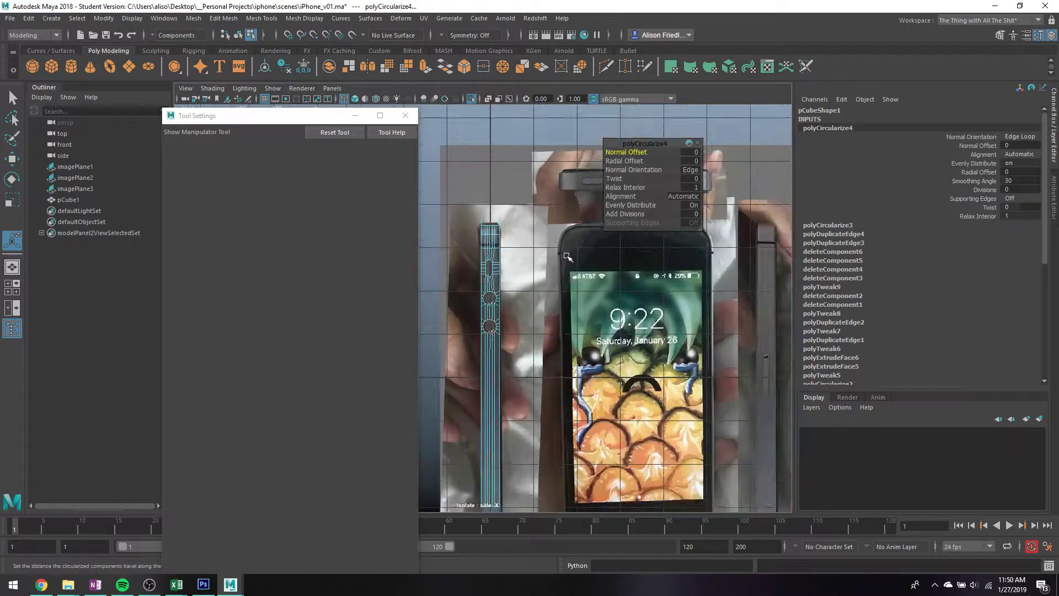
{"action": "scroll", "coordinate": [513, 232], "scroll_direction": "up", "scroll_amount": 4}
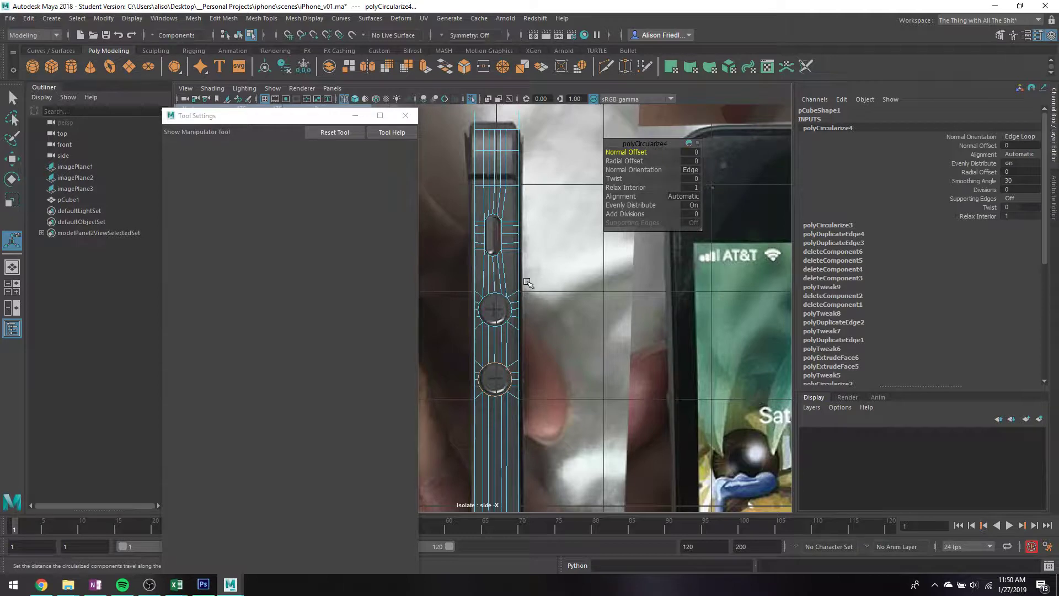
{"action": "key", "text": "space"}
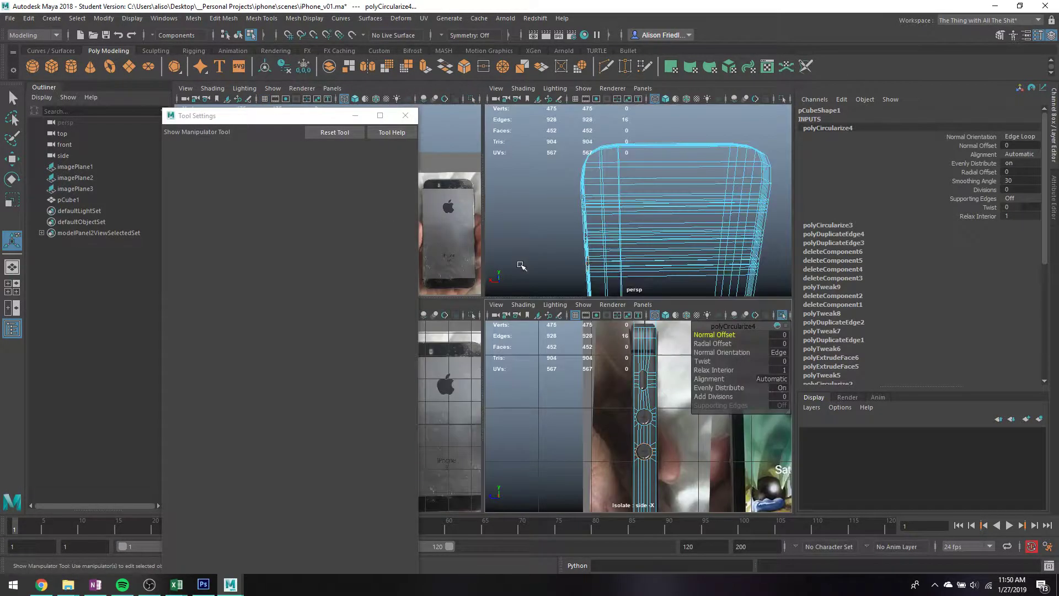
{"action": "middle_click_drag", "start_coordinate": [593, 375], "coordinate": [636, 376], "text": "alt"}
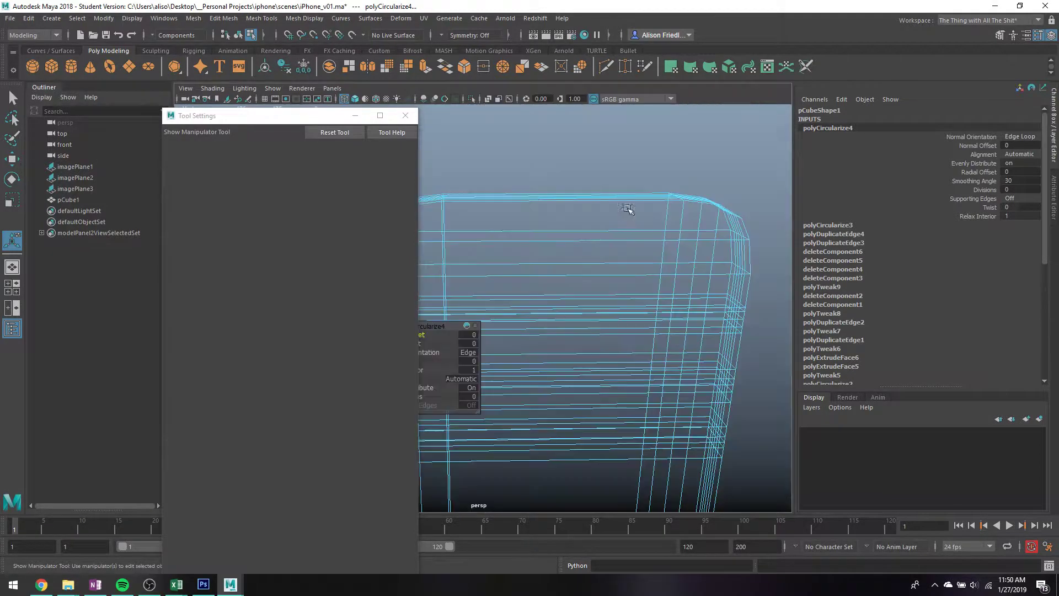
{"action": "key", "text": "space"}
{"action": "key", "text": "5"}
{"action": "right_click_drag", "start_coordinate": [619, 211], "coordinate": [634, 205]}
{"action": "key", "text": "q"}
{"action": "left_click_drag", "start_coordinate": [584, 223], "coordinate": [692, 228], "text": "alt"}
{"action": "left_click", "coordinate": [634, 277]}
{"action": "left_click_drag", "start_coordinate": [634, 277], "coordinate": [543, 273], "text": "alt"}
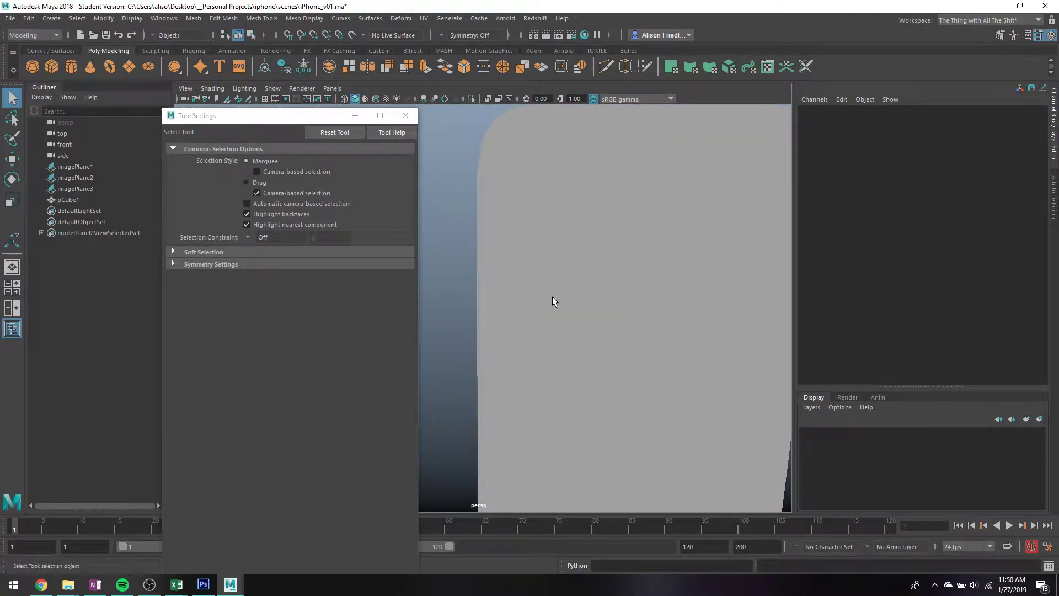
- Save the scene and return to the four-view layout
{"action": "key", "text": "ctrl+s"}
{"action": "left_click", "coordinate": [504, 298]}
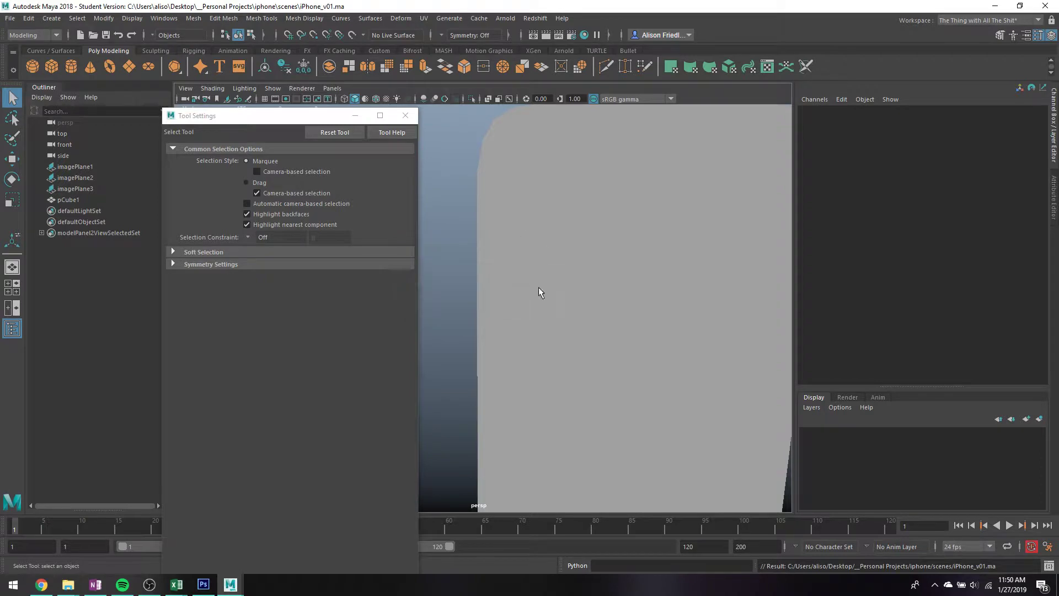
{"action": "key", "text": "space"}
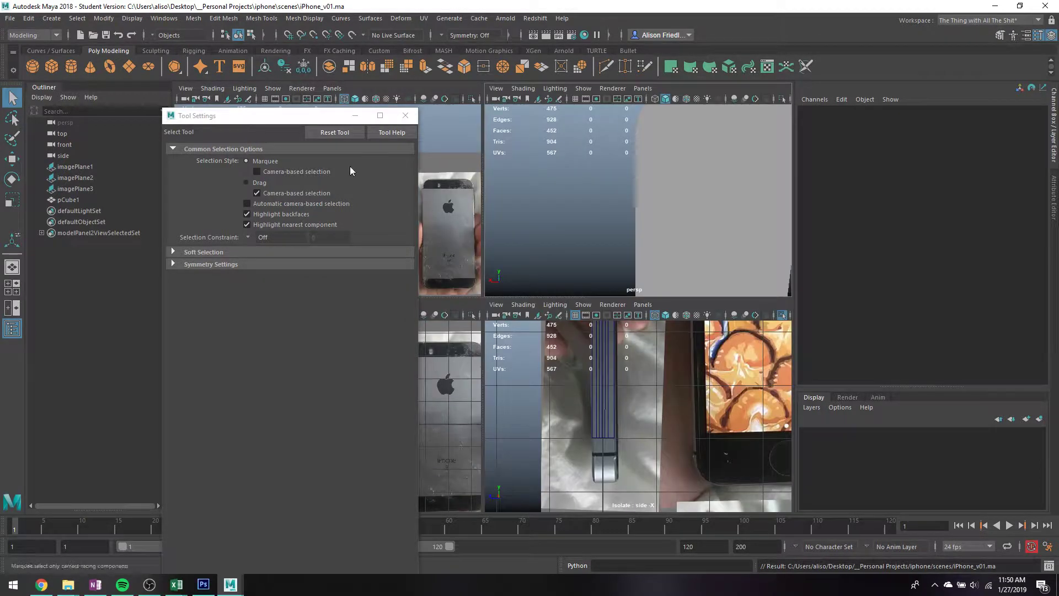
- Insert four vertical edge loops around the power button on the phone's top side, matching the reference image in the top view
{"action": "left_click_drag", "start_coordinate": [303, 121], "coordinate": [78, 131]}
{"action": "left_click", "coordinate": [421, 207]}
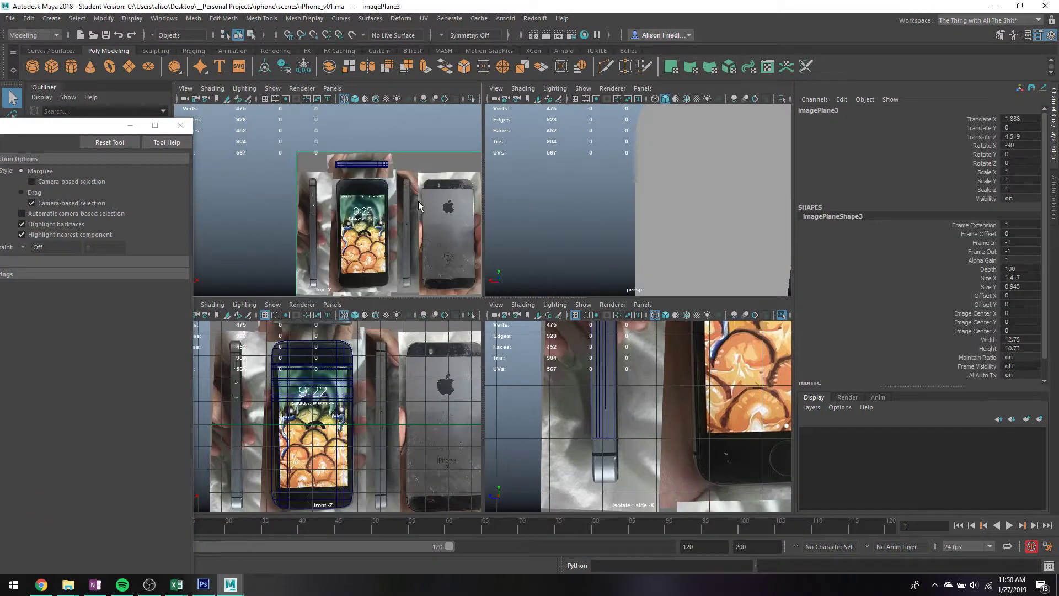
{"action": "key", "text": "space"}
{"action": "scroll", "coordinate": [563, 318], "scroll_direction": "up", "scroll_amount": 5}
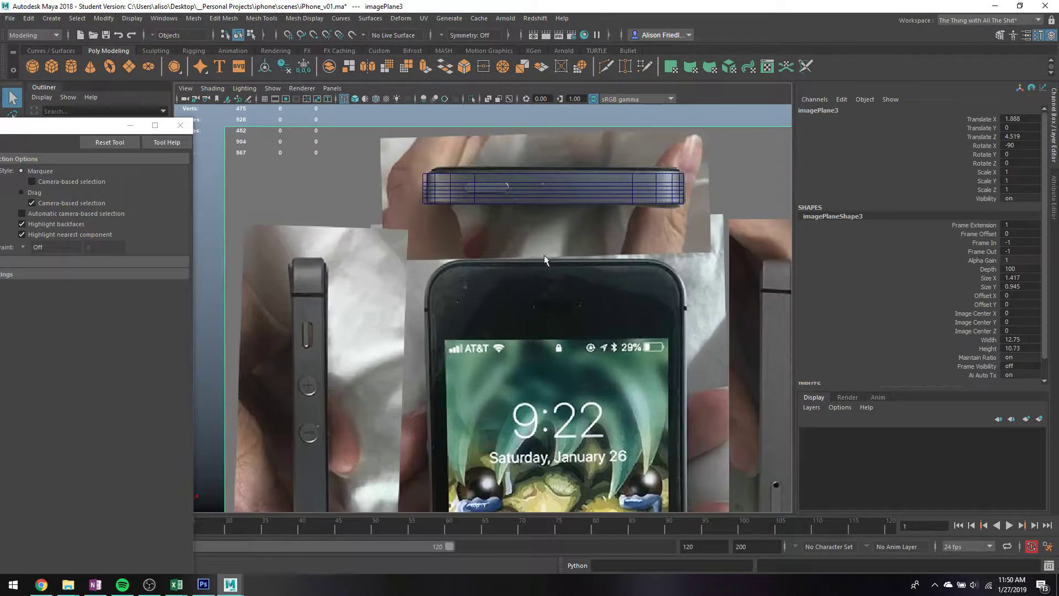
{"action": "middle_click_drag", "start_coordinate": [510, 255], "coordinate": [525, 361], "text": "alt"}
{"action": "scroll", "coordinate": [515, 332], "scroll_direction": "up", "scroll_amount": 5}
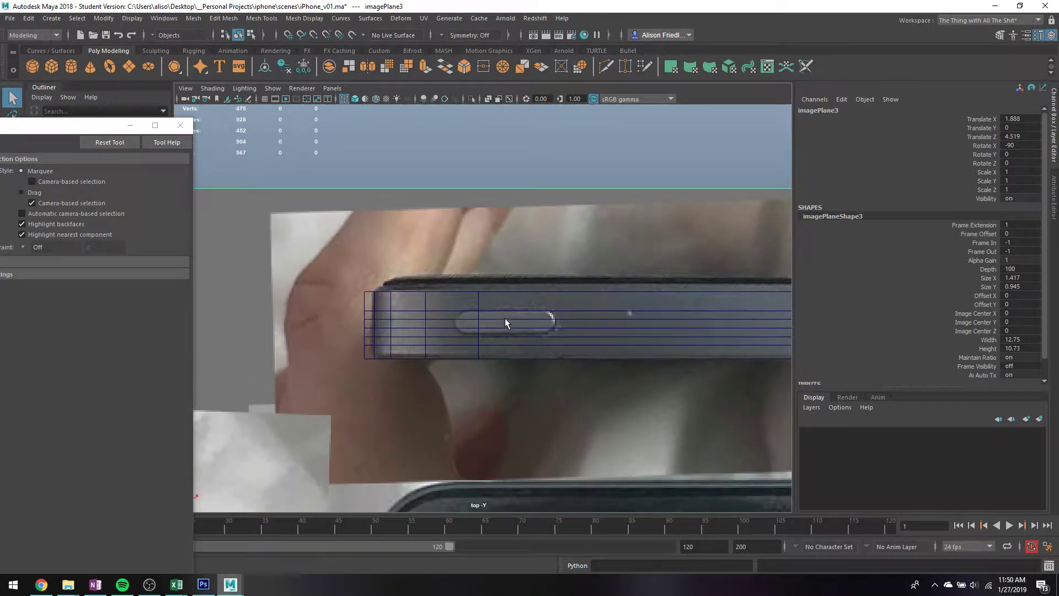
{"action": "key", "text": "1"}
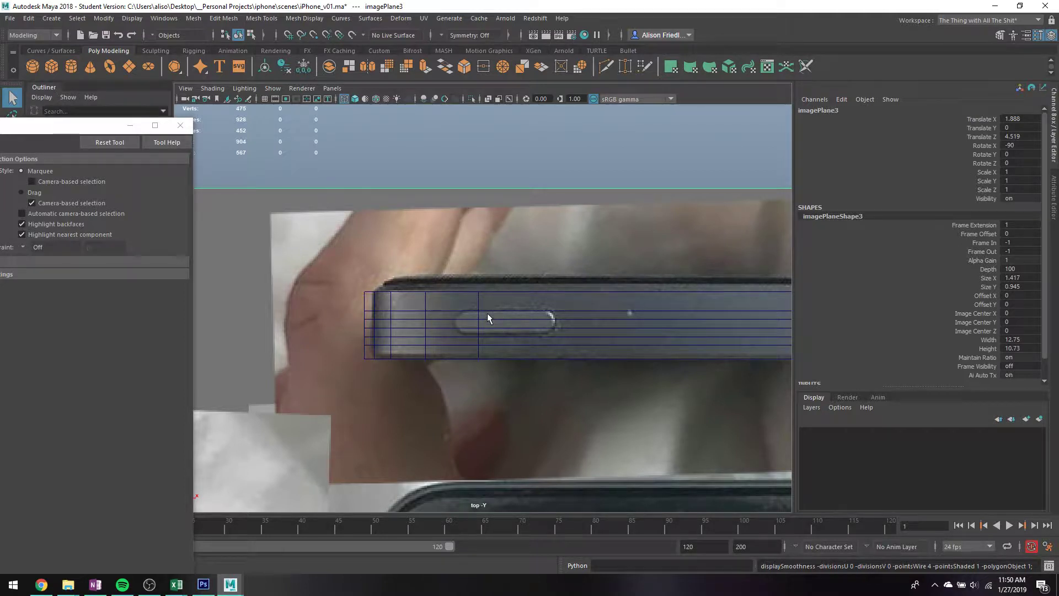
{"action": "left_click", "coordinate": [257, 20]}
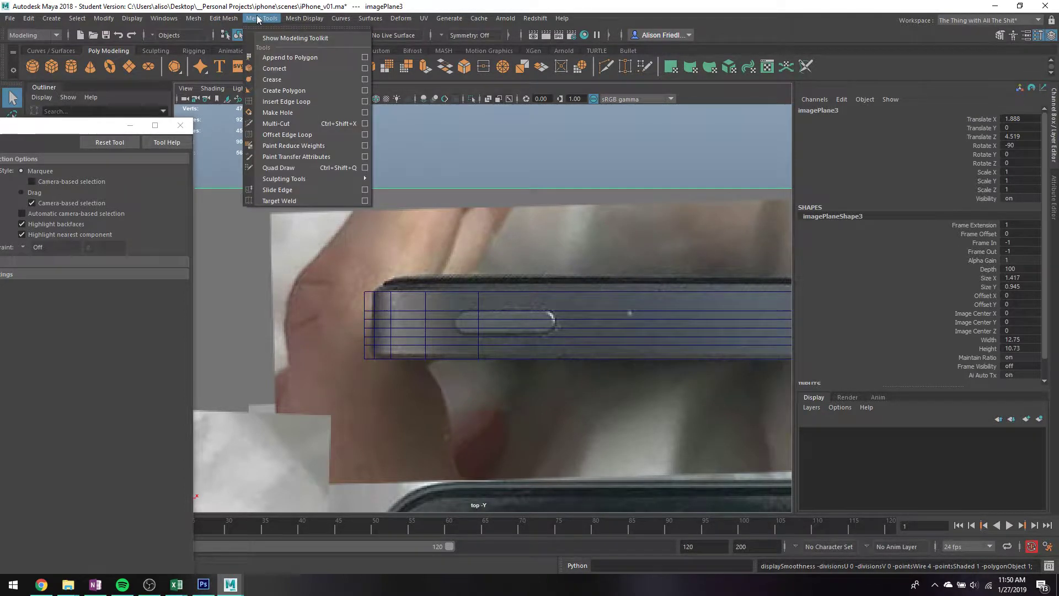
{"action": "left_click", "coordinate": [287, 101]}
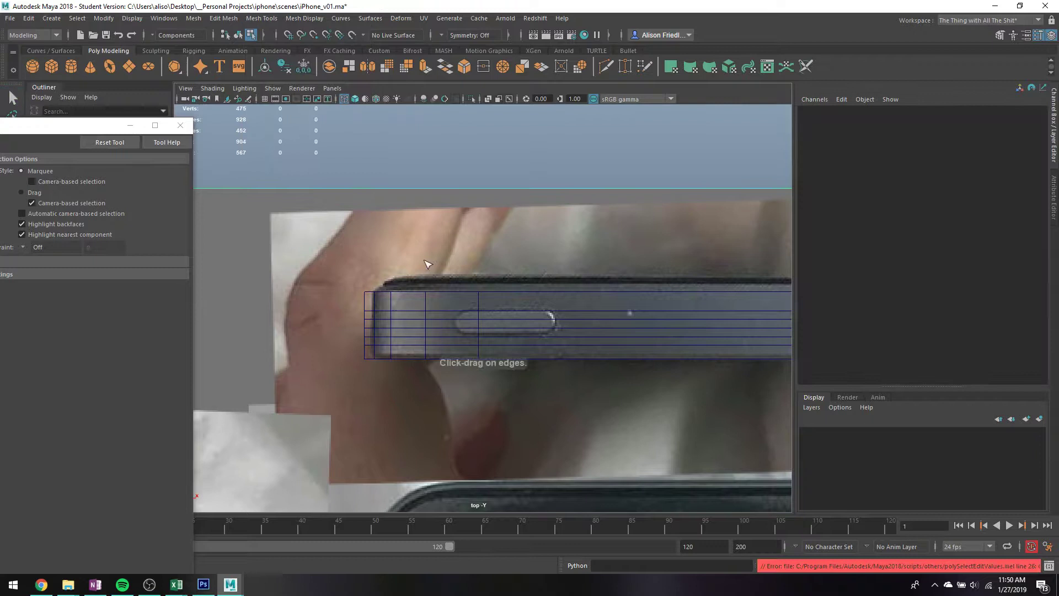
{"action": "left_click", "coordinate": [451, 295]}
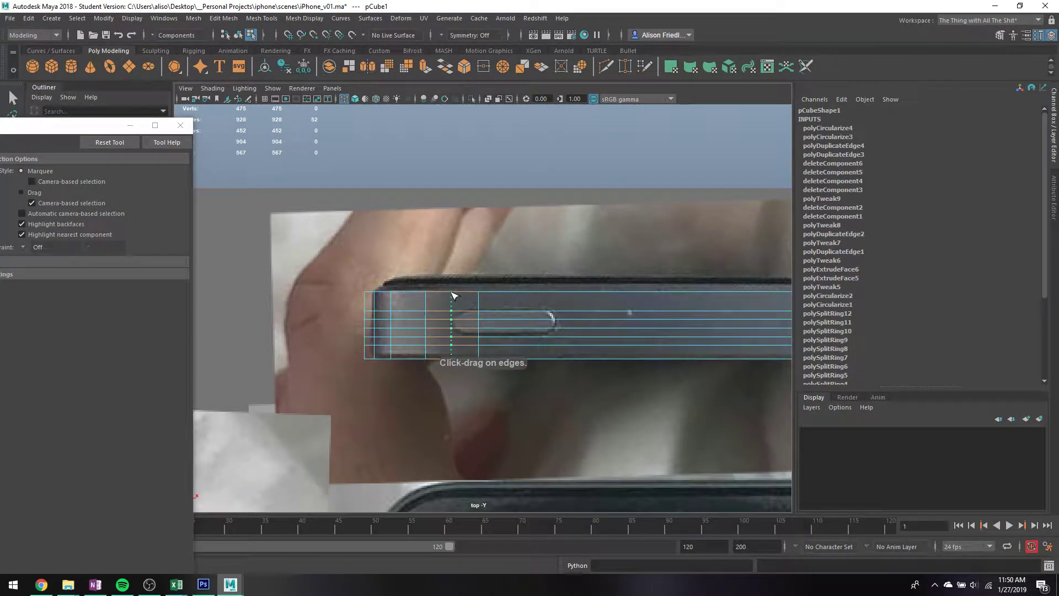
{"action": "left_click_drag", "start_coordinate": [451, 292], "coordinate": [528, 293]}
{"action": "left_click", "coordinate": [502, 294]}
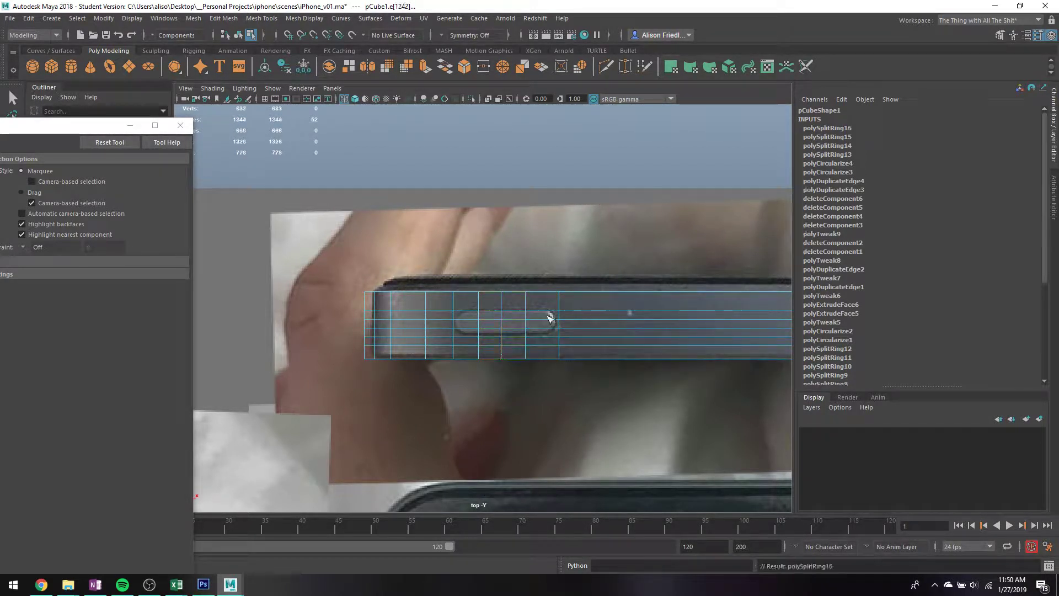
- Select the block of faces covering the power button and check the selection in the wireframe perspective view
{"action": "right_click", "coordinate": [503, 321]}
{"action": "right_click", "coordinate": [497, 323]}
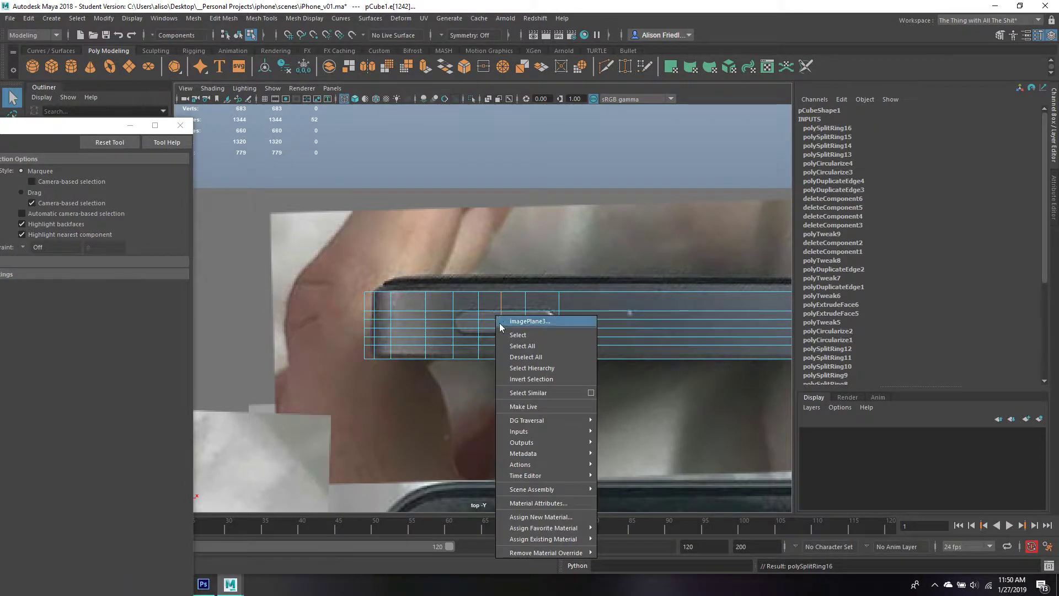
{"action": "right_click", "coordinate": [475, 322]}
{"action": "left_click", "coordinate": [479, 319]}
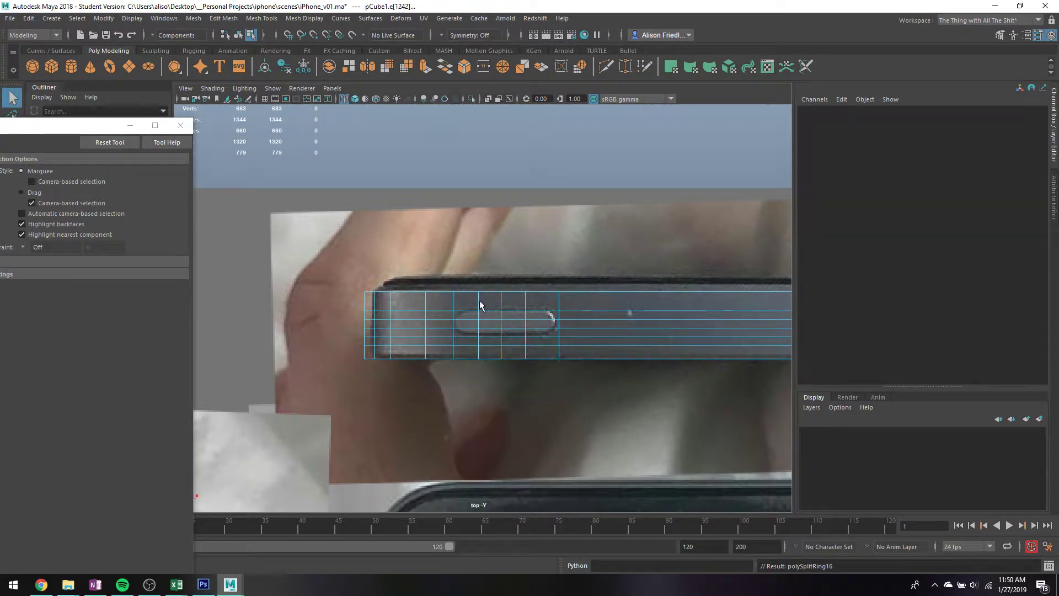
{"action": "left_click", "coordinate": [468, 318]}
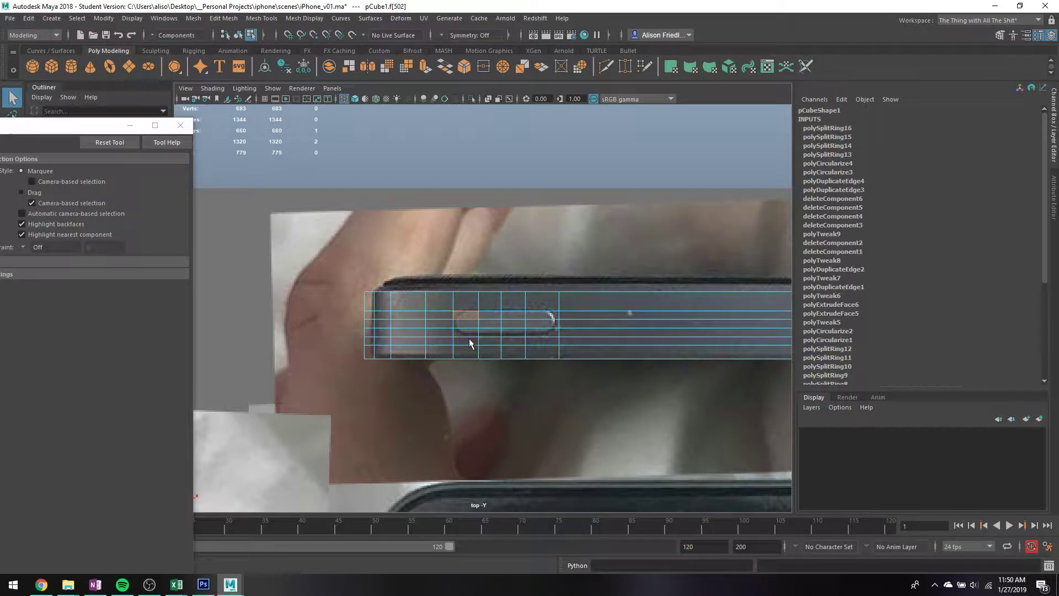
{"action": "double_click", "coordinate": [470, 343], "text": "shift"}
{"action": "double_click", "coordinate": [545, 343], "text": "shift"}
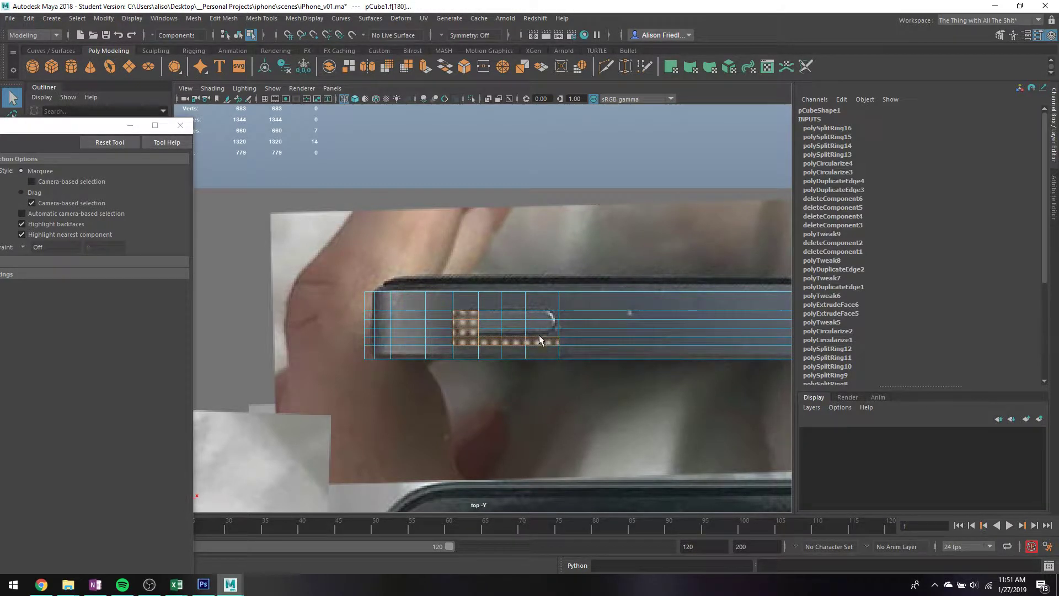
{"action": "double_click", "coordinate": [541, 317], "text": "shift"}
{"action": "double_click", "coordinate": [490, 315], "text": "shift"}
{"action": "key", "text": "w"}
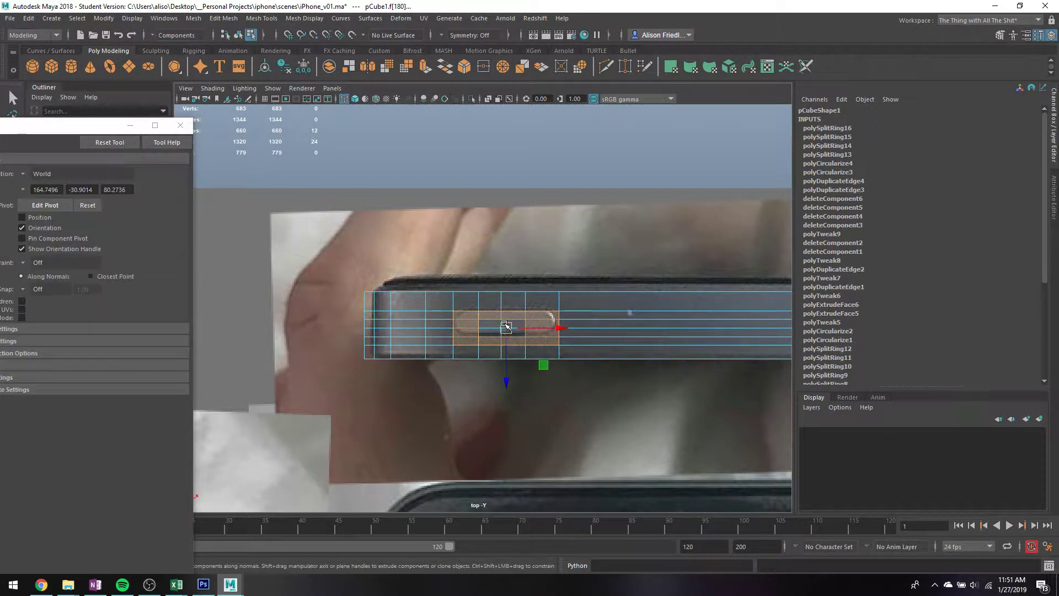
{"action": "key", "text": "q"}
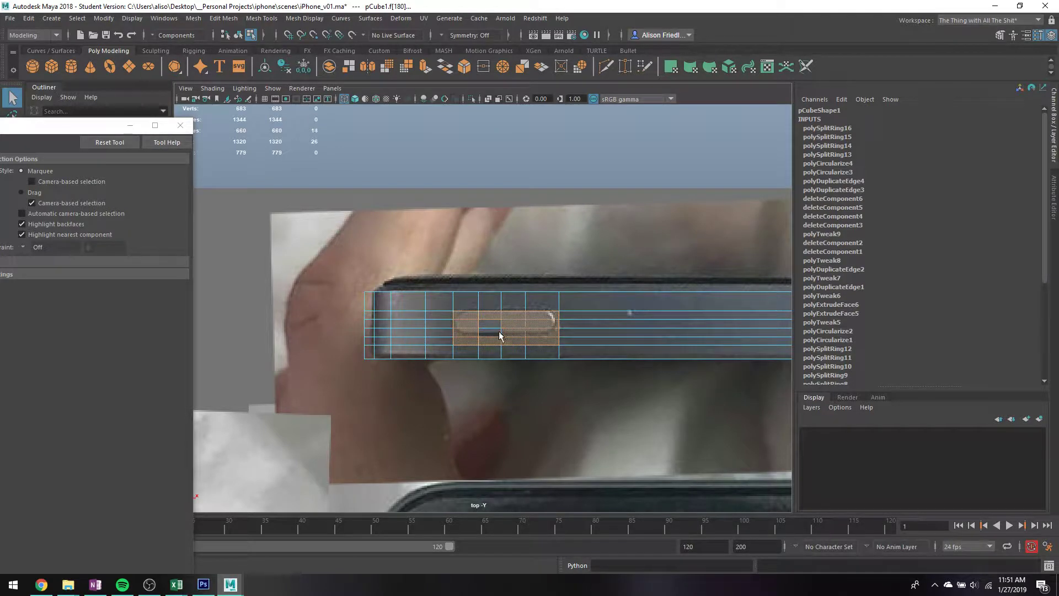
{"action": "key", "text": "space"}
{"action": "key", "text": "space"}
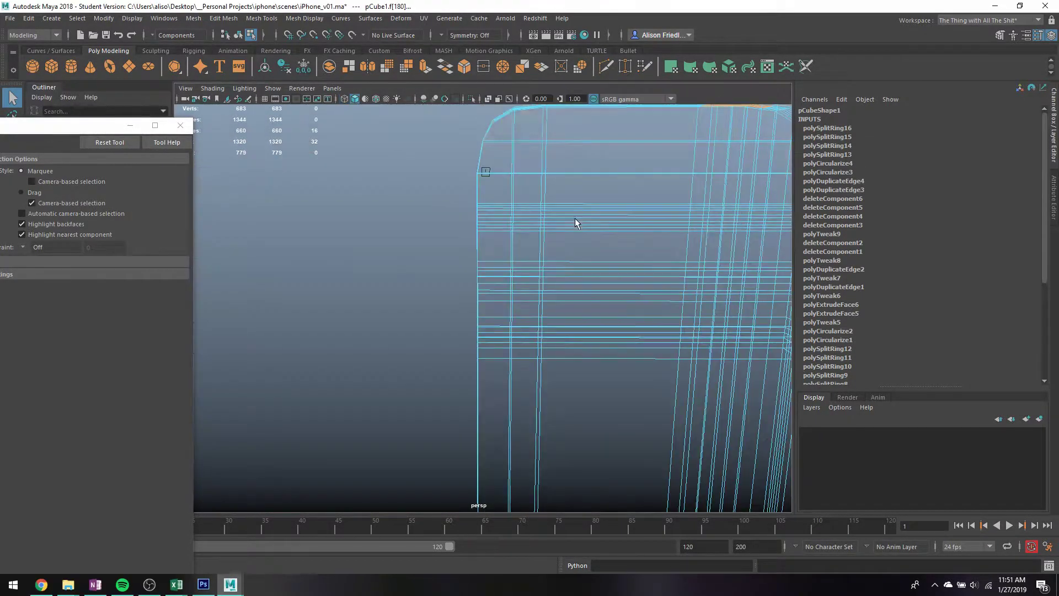
{"action": "key", "text": "f"}
{"action": "key", "text": "4"}
{"action": "left_click_drag", "start_coordinate": [574, 384], "coordinate": [603, 397], "text": "alt"}
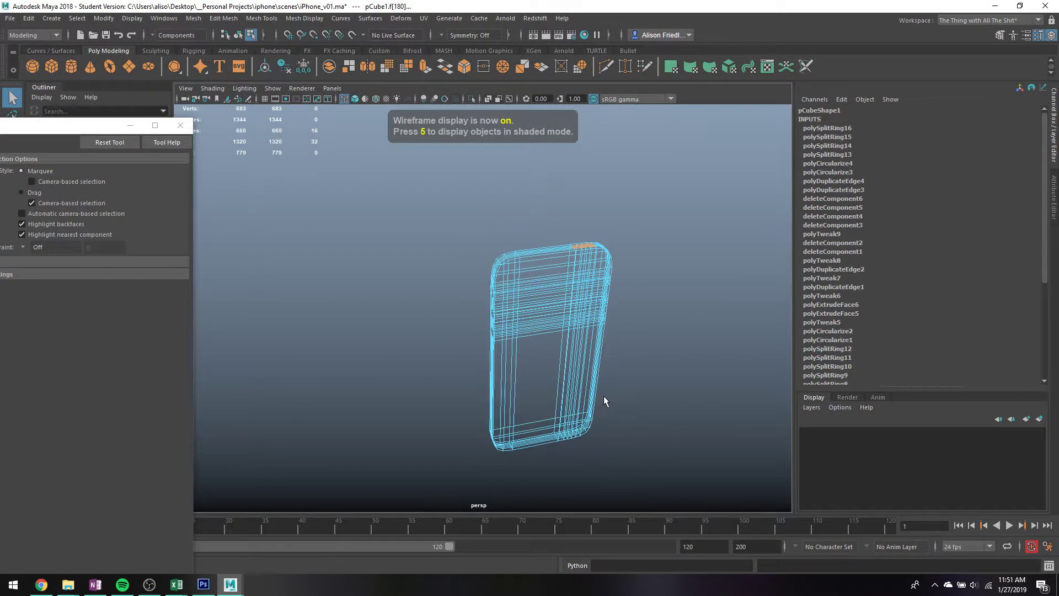
- Move and scale the selected faces across the phone's thickness to match the power button's height in the reference
{"action": "key", "text": "space"}
{"action": "key", "text": "space"}
{"action": "key", "text": "w"}
{"action": "left_click_drag", "start_coordinate": [505, 353], "coordinate": [504, 361]}
{"action": "key", "text": "r"}
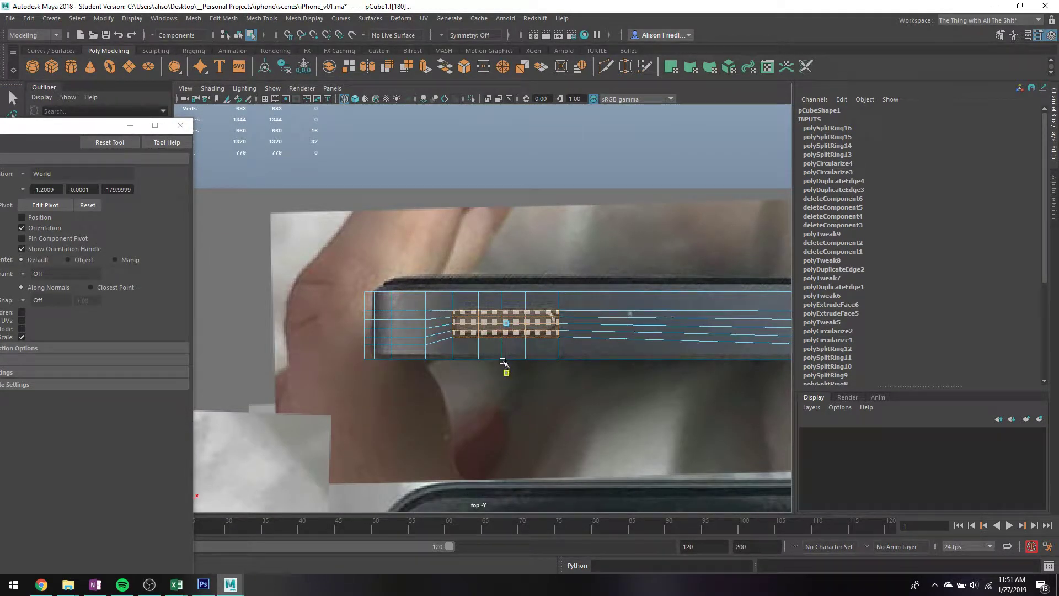
{"action": "scroll", "coordinate": [526, 302], "scroll_direction": "up", "scroll_amount": 2}
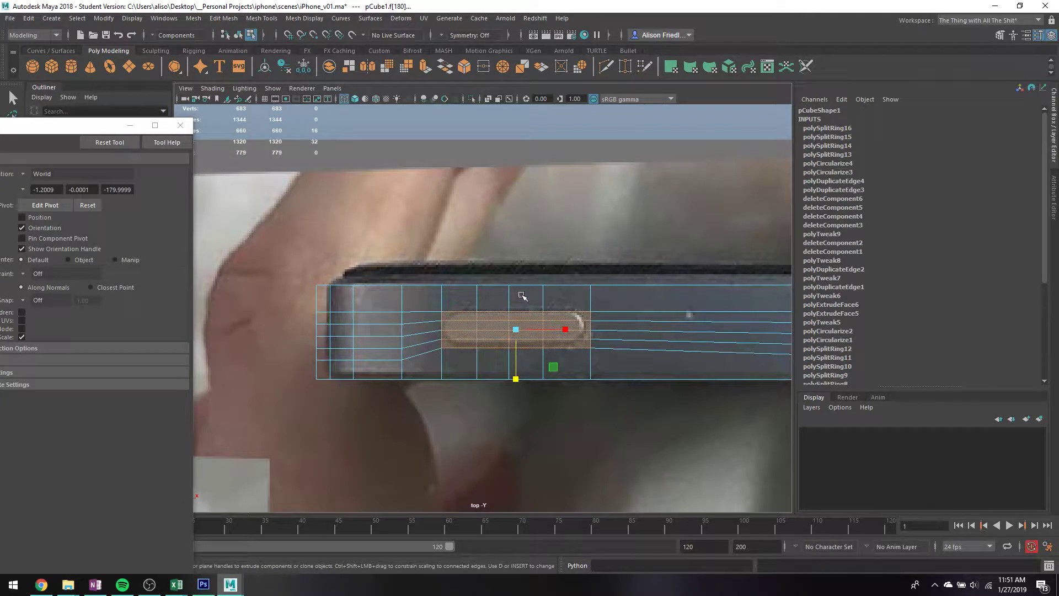
{"action": "middle_click_drag", "start_coordinate": [522, 295], "coordinate": [509, 283], "text": "alt"}
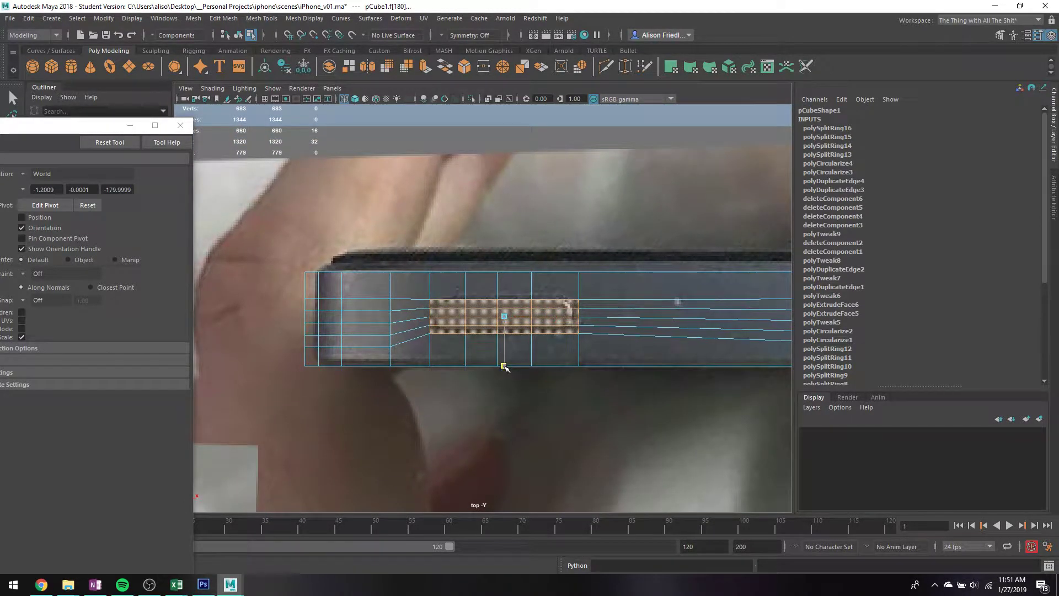
{"action": "key", "text": "q"}
- Scale the four outer corner vertices of the power button faces inward along X to taper both ends
{"action": "right_click_drag", "start_coordinate": [448, 267], "coordinate": [432, 300]}
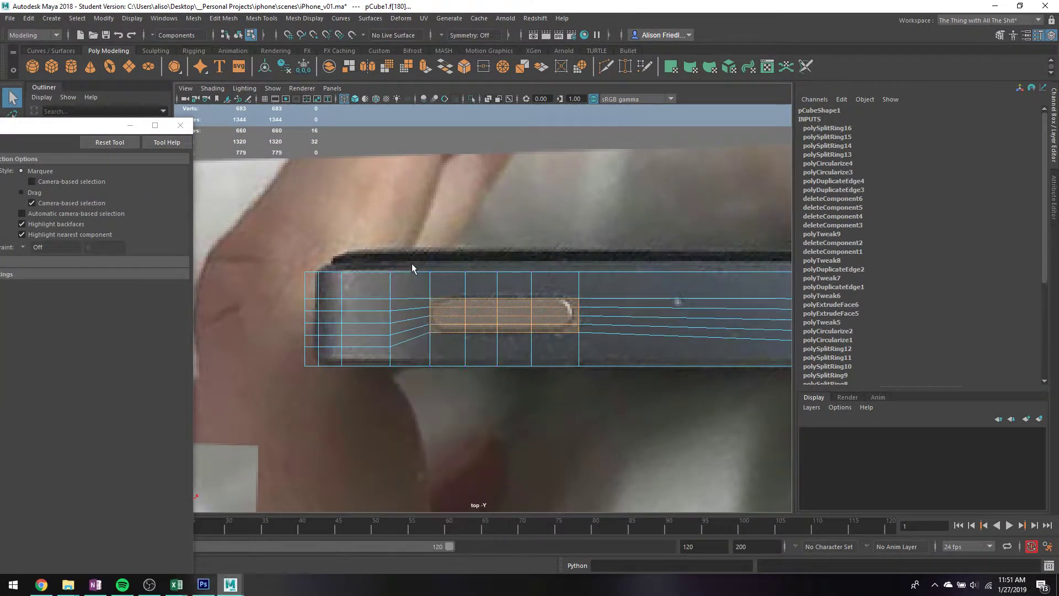
{"action": "left_click", "coordinate": [429, 328]}
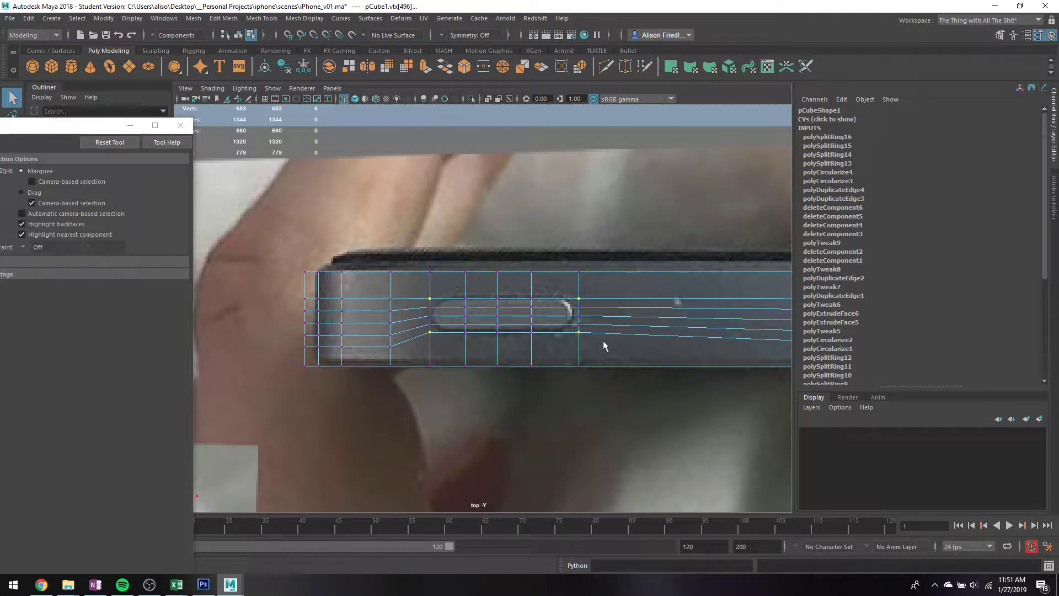
{"action": "key", "text": "r"}
{"action": "left_click_drag", "start_coordinate": [558, 317], "coordinate": [584, 318]}
{"action": "key", "text": "q"}
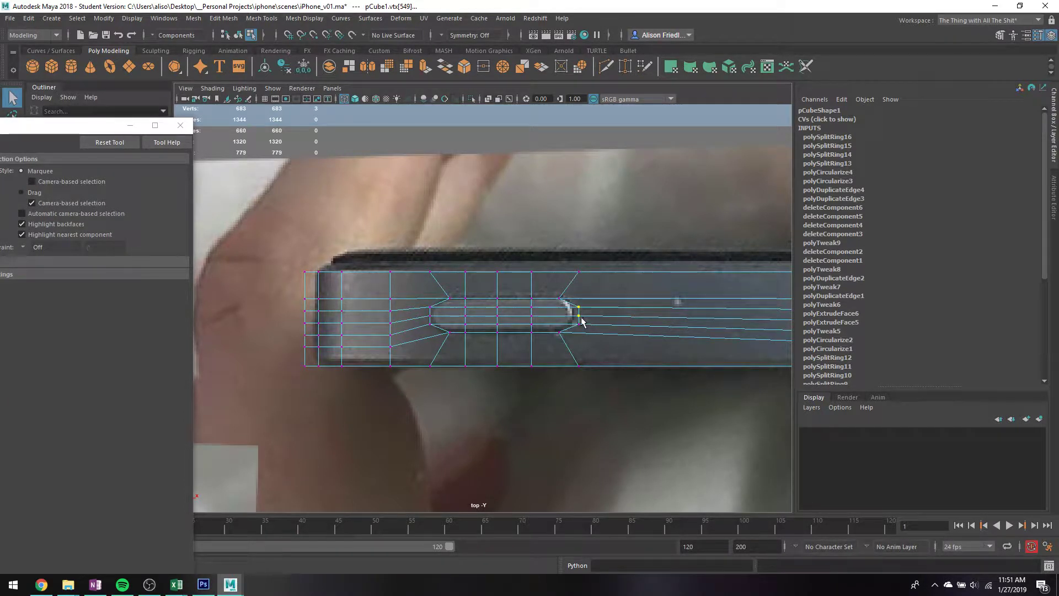
- Scale the vertices just inside the tapered corners at both ends slightly inward along X to round the power button outline
{"action": "left_click", "coordinate": [578, 316], "text": "ctrl"}
{"action": "left_click", "coordinate": [579, 325], "text": "shift"}
{"action": "left_click_drag", "start_coordinate": [436, 330], "coordinate": [437, 331], "text": "shift"}
{"action": "key", "text": "space"}
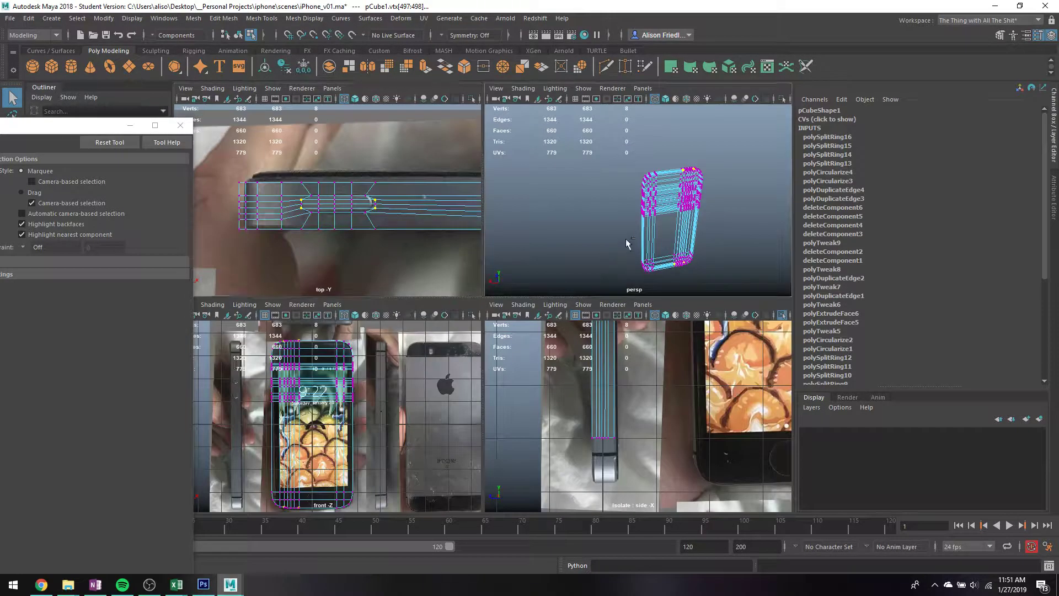
{"action": "key", "text": "space"}
{"action": "key", "text": "w"}
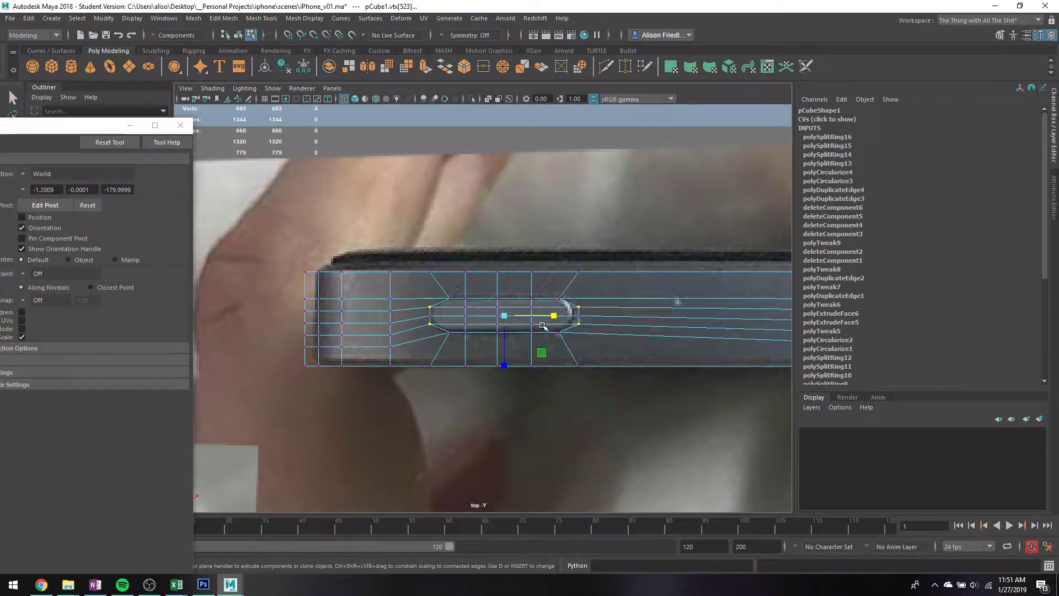
{"action": "left_click_drag", "start_coordinate": [554, 316], "coordinate": [548, 317]}
{"action": "key", "text": "q"}
- Delete the faces inside the rounded power button outline to cut its opening
{"action": "right_click", "coordinate": [565, 258]}
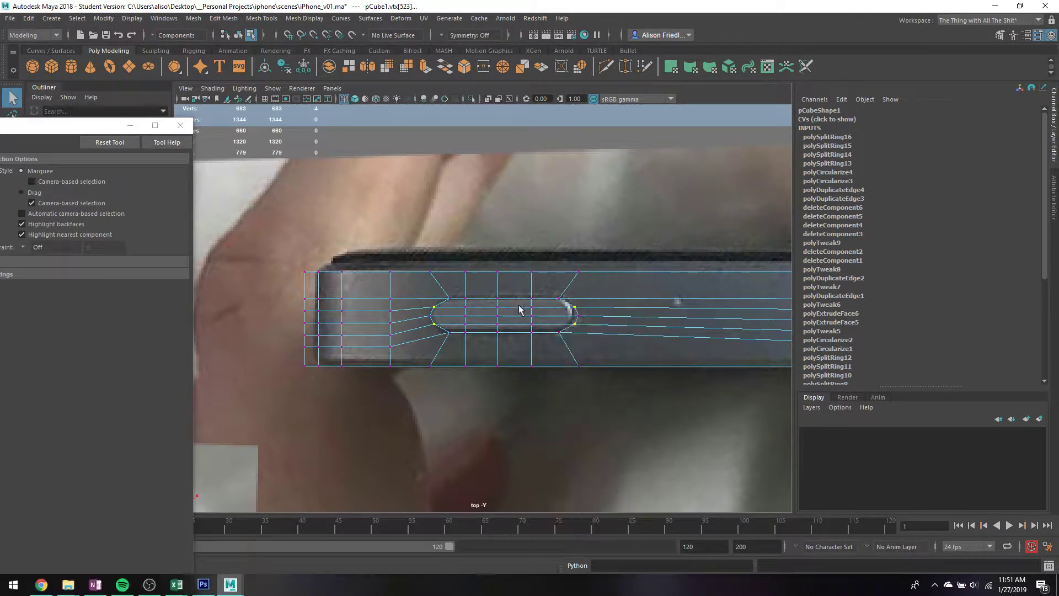
{"action": "right_click", "coordinate": [563, 257]}
{"action": "right_click_drag", "start_coordinate": [507, 266], "coordinate": [509, 303]}
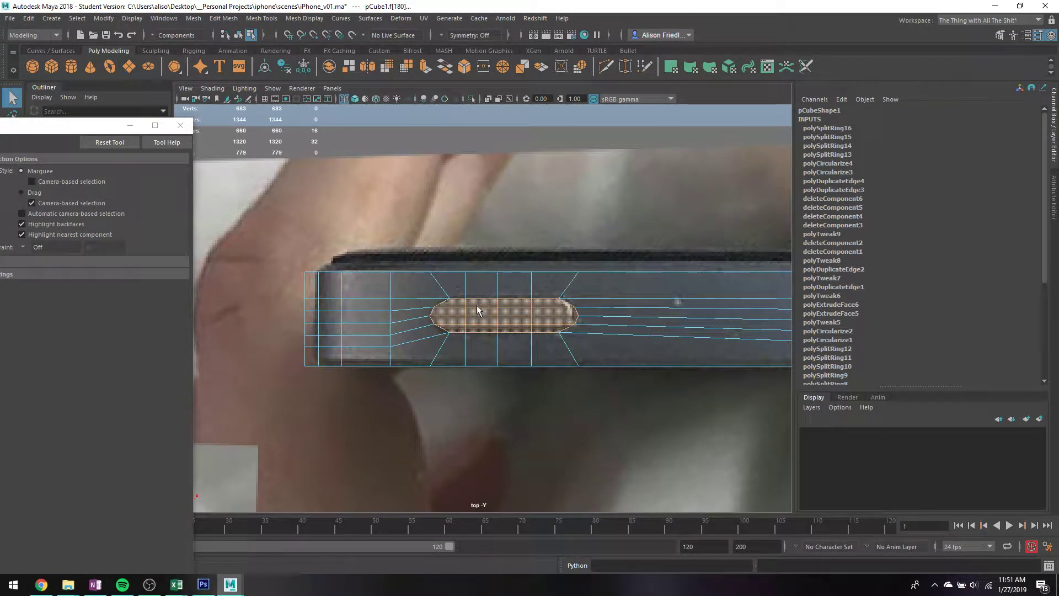
{"action": "key", "text": "Delete"}
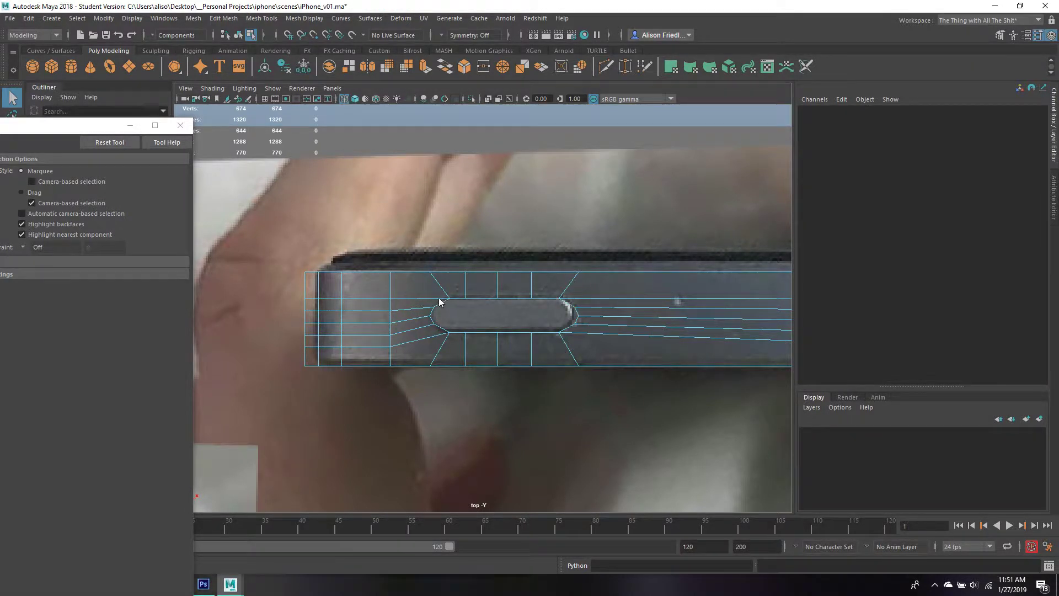
- Move the slanted edge loops at both ends of the power button opening inward to line up with its corner vertices
{"action": "double_click", "coordinate": [442, 284]}
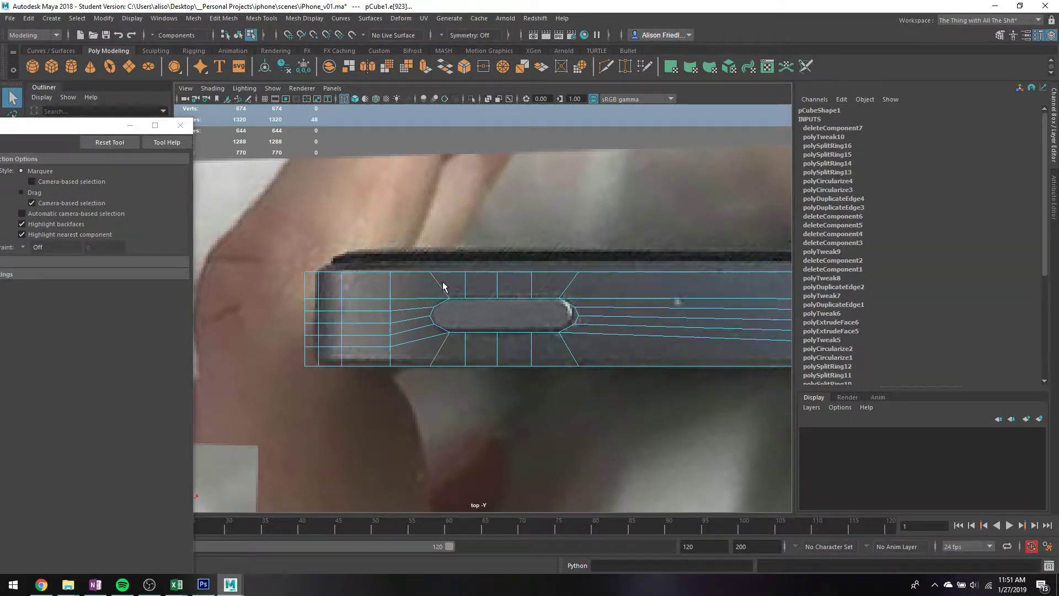
{"action": "key", "text": "w"}
{"action": "key", "text": "q"}
{"action": "left_click_drag", "start_coordinate": [435, 289], "coordinate": [476, 335]}
{"action": "key", "text": "w"}
{"action": "left_click_drag", "start_coordinate": [472, 320], "coordinate": [491, 323]}
{"action": "key", "text": "q"}
{"action": "key", "text": "w"}
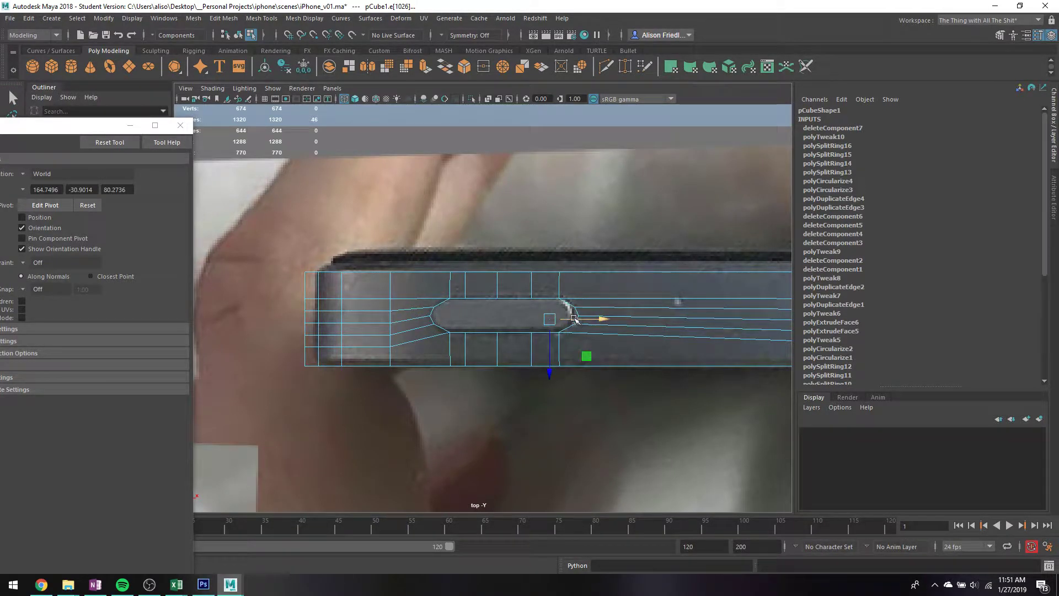
- Straighten the selected edge loop at one end of the power button opening by scaling it flat along X in the shaded perspective view
{"action": "key", "text": "space"}
{"action": "key", "text": "space"}
{"action": "key", "text": "5"}
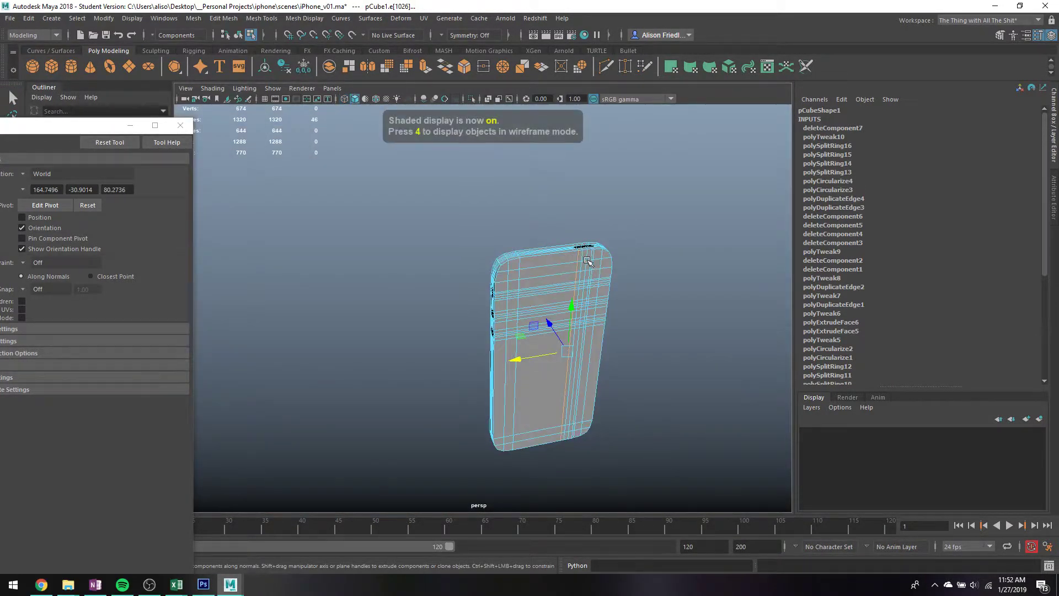
{"action": "scroll", "coordinate": [572, 270], "scroll_direction": "up", "scroll_amount": 6}
{"action": "mouse_move", "coordinate": [465, 134]}
{"action": "left_mouse_down", "text": "alt"}
{"action": "mouse_move", "coordinate": [542, 298]}
{"action": "mouse_move", "coordinate": [571, 398]}
{"action": "mouse_move", "coordinate": [538, 337]}
{"action": "mouse_move", "coordinate": [506, 313]}
{"action": "left_mouse_up", "text": "alt"}
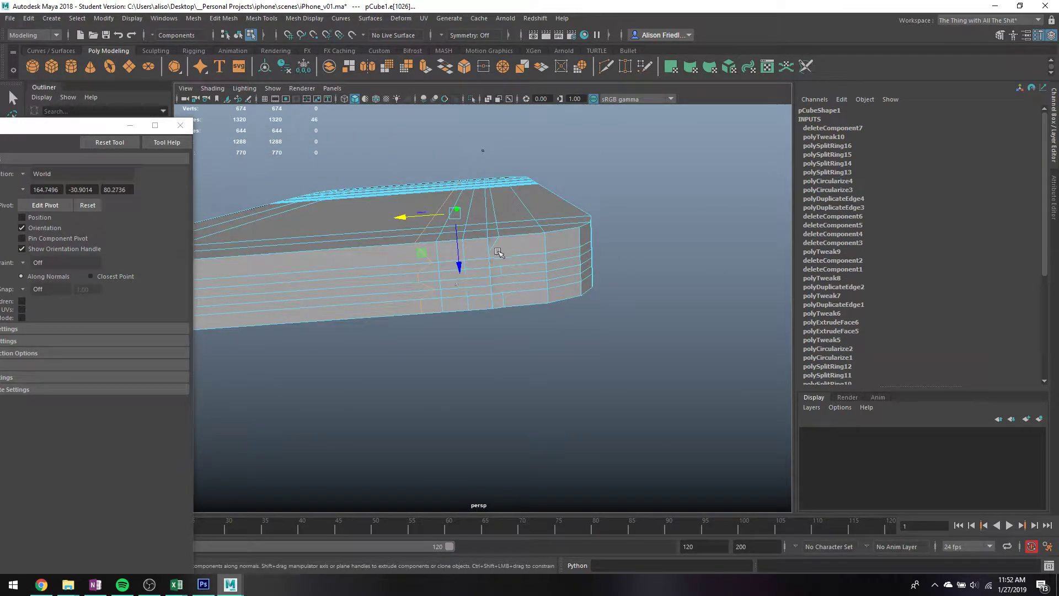
{"action": "key", "text": "r"}
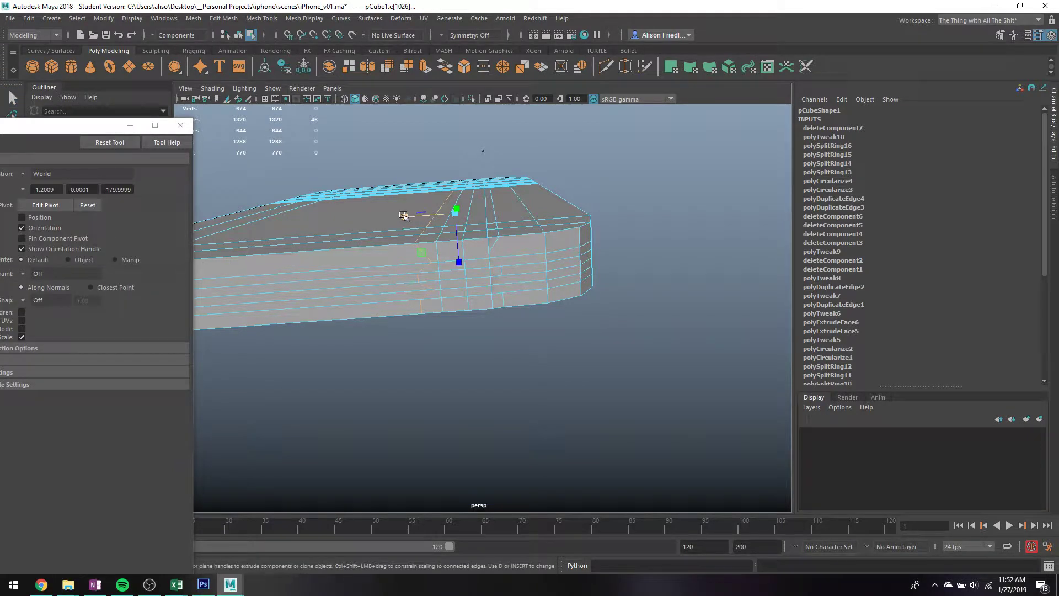
{"action": "left_click_drag", "start_coordinate": [403, 215], "coordinate": [457, 231]}
{"action": "key", "text": "q"}
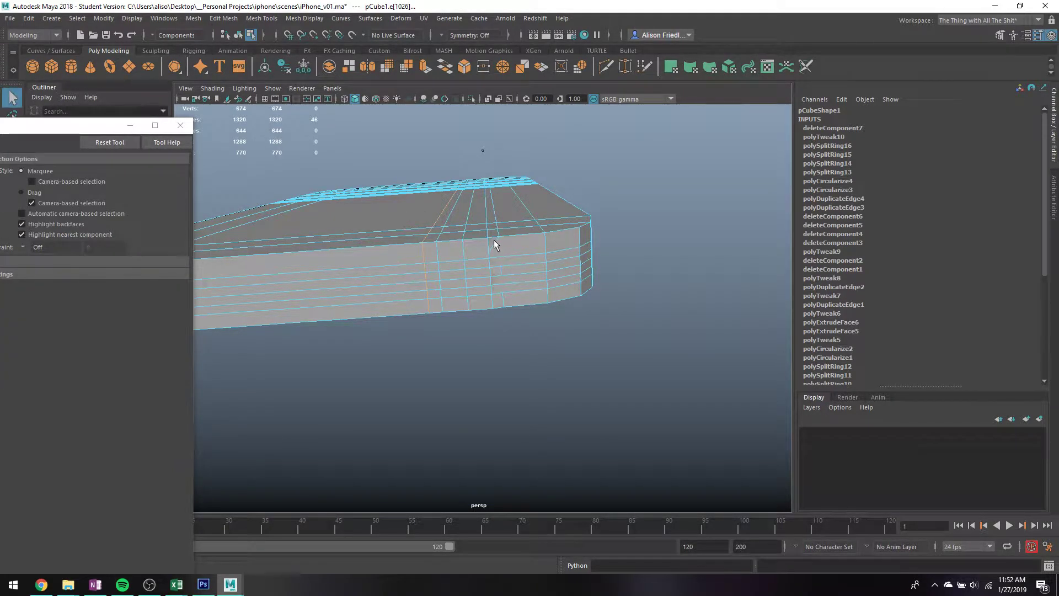
- Straighten the edge loop at the corner-side end of the power button opening by scaling it along X, and shift it slightly into line
{"action": "double_click", "coordinate": [494, 240]}
{"action": "left_click_drag", "start_coordinate": [505, 206], "coordinate": [504, 344], "text": "alt"}
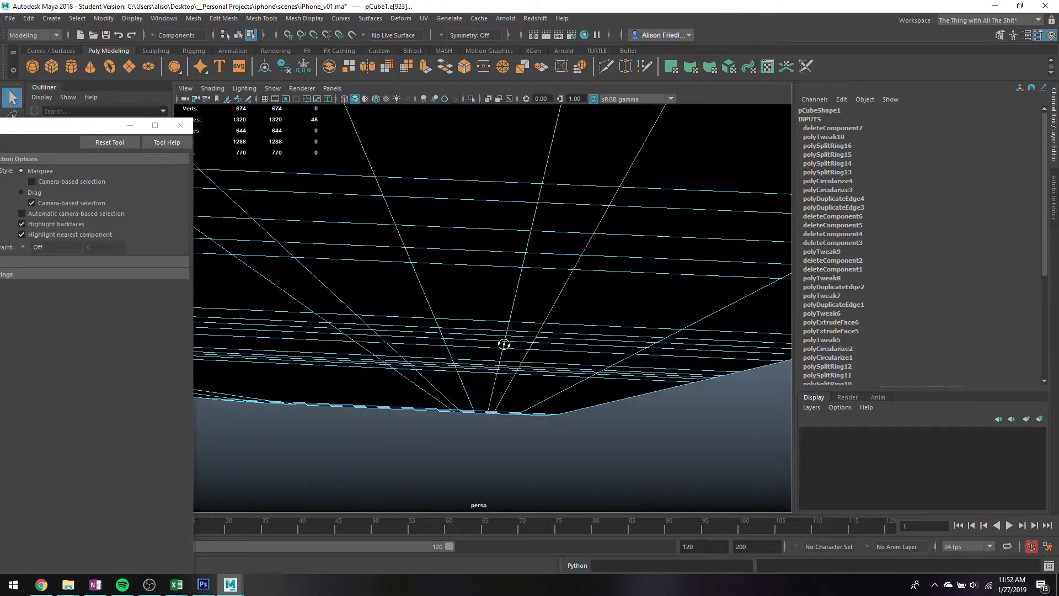
{"action": "scroll", "coordinate": [505, 345], "scroll_direction": "down", "scroll_amount": 4}
{"action": "left_click_drag", "start_coordinate": [580, 321], "coordinate": [504, 137], "text": "ctrl"}
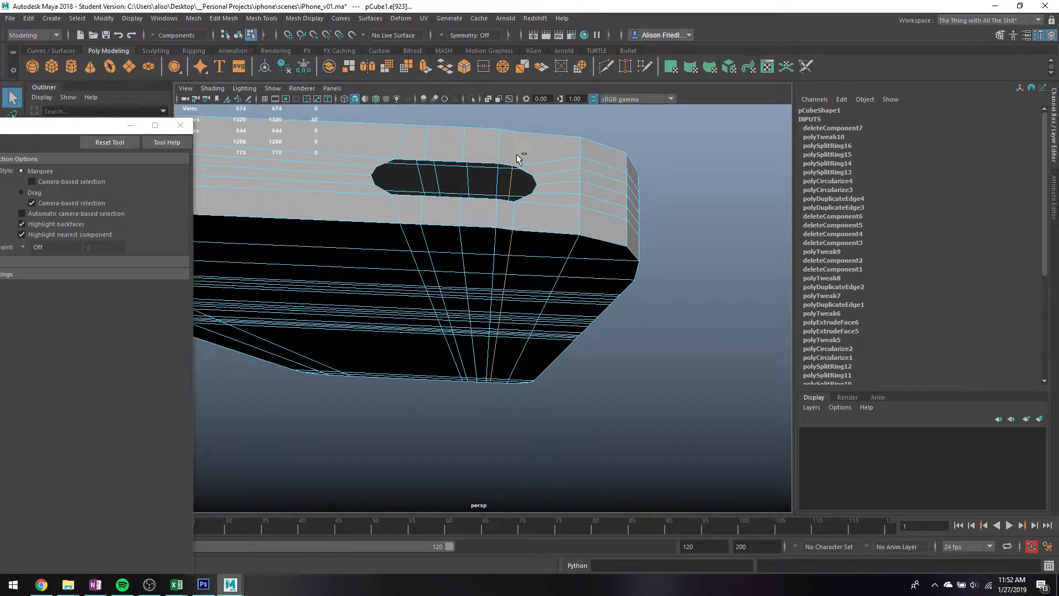
{"action": "left_click", "coordinate": [517, 156], "text": "ctrl"}
{"action": "key", "text": "r"}
{"action": "left_click_drag", "start_coordinate": [442, 330], "coordinate": [578, 363]}
{"action": "key", "text": "w"}
{"action": "left_click_drag", "start_coordinate": [458, 329], "coordinate": [466, 335]}
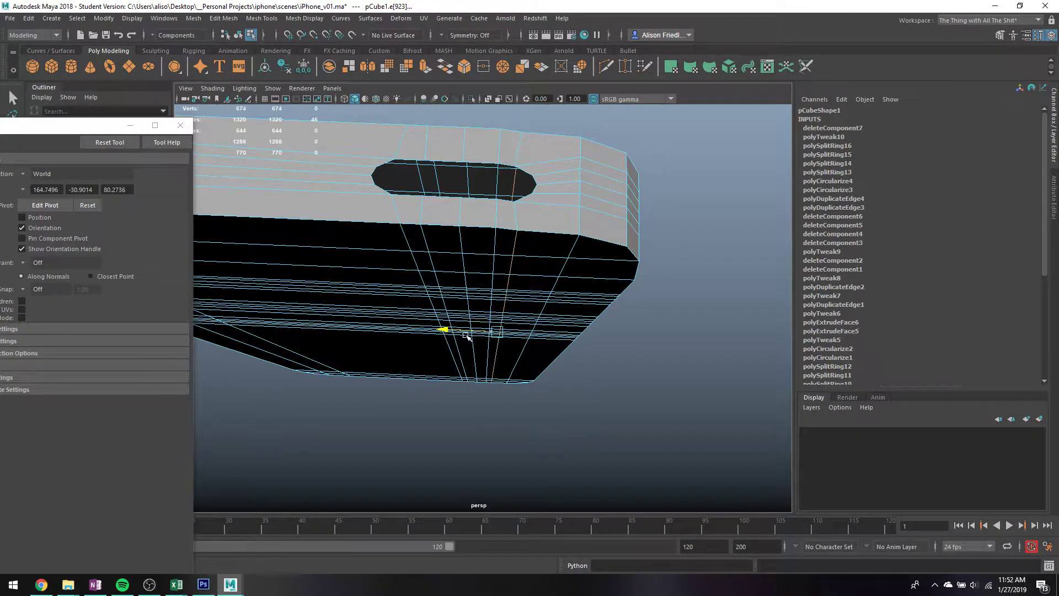
- Adjust the edge loop at the opposite end of the power button opening along X and save the scene
{"action": "key", "text": "q"}
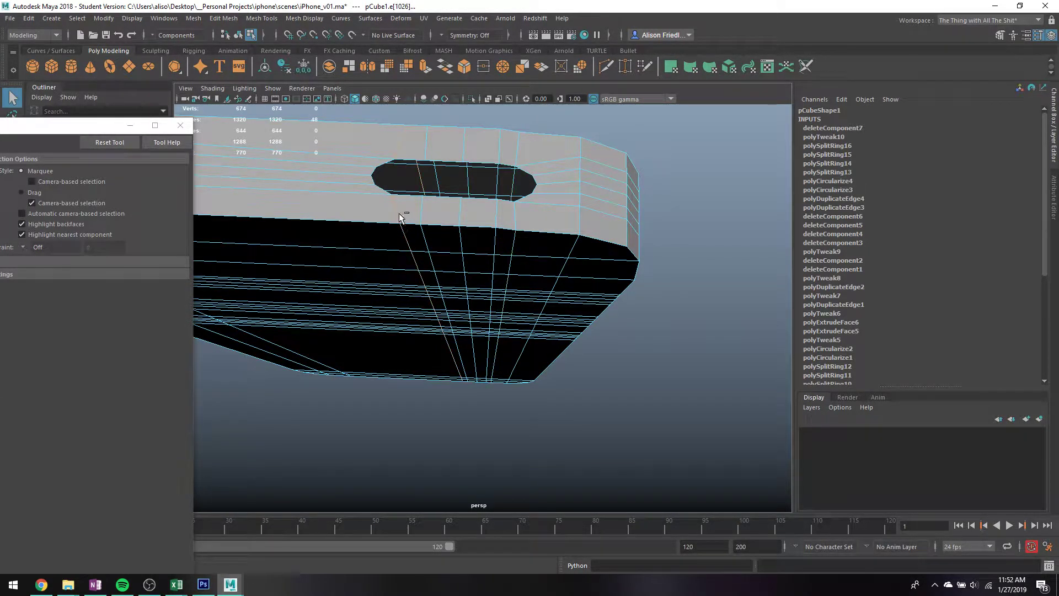
{"action": "left_click", "coordinate": [396, 148], "text": "ctrl"}
{"action": "key", "text": "w"}
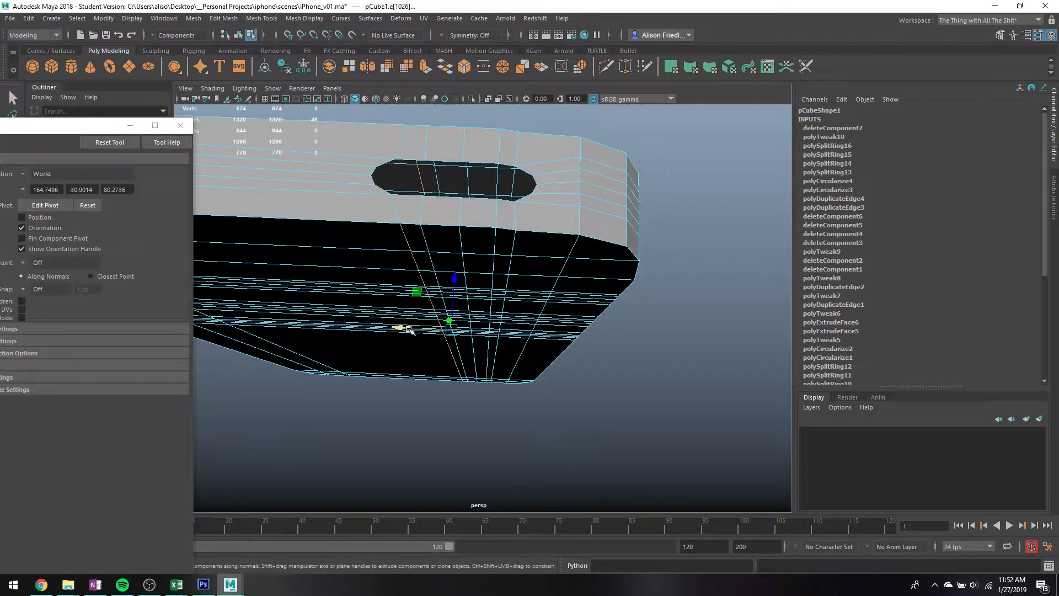
{"action": "left_click_drag", "start_coordinate": [403, 329], "coordinate": [495, 336], "text": "alt"}
{"action": "right_click_drag", "start_coordinate": [514, 218], "coordinate": [475, 285], "text": "alt"}
{"action": "left_click_drag", "start_coordinate": [475, 286], "coordinate": [498, 310], "text": "alt"}
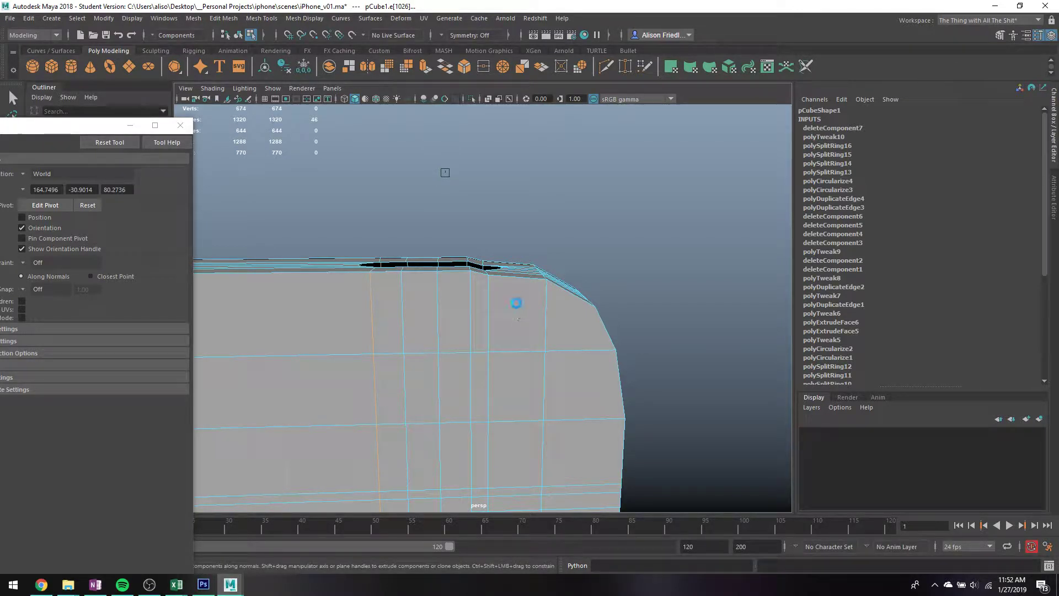
{"action": "key", "text": "ctrl+s"}
{"action": "left_click", "coordinate": [508, 302]}
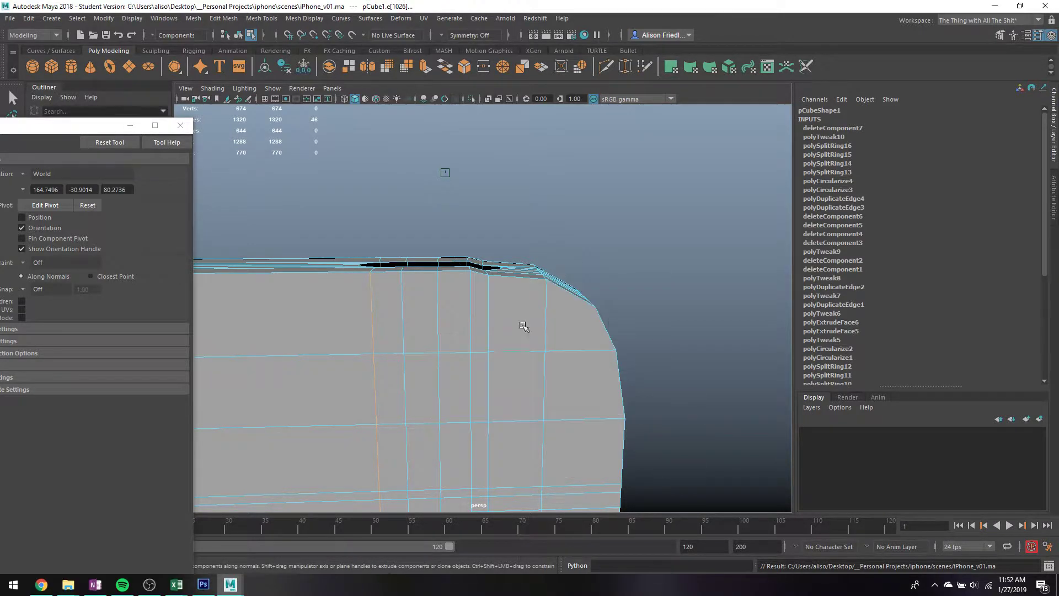
- In the front view, select the phone body's vertices along the straight parts of its top and bottom edges
{"action": "key", "text": "space"}
{"action": "key", "text": "space"}
{"action": "key", "text": "space"}
{"action": "key", "text": "space"}
{"action": "scroll", "coordinate": [429, 400], "scroll_direction": "up", "scroll_amount": 5}
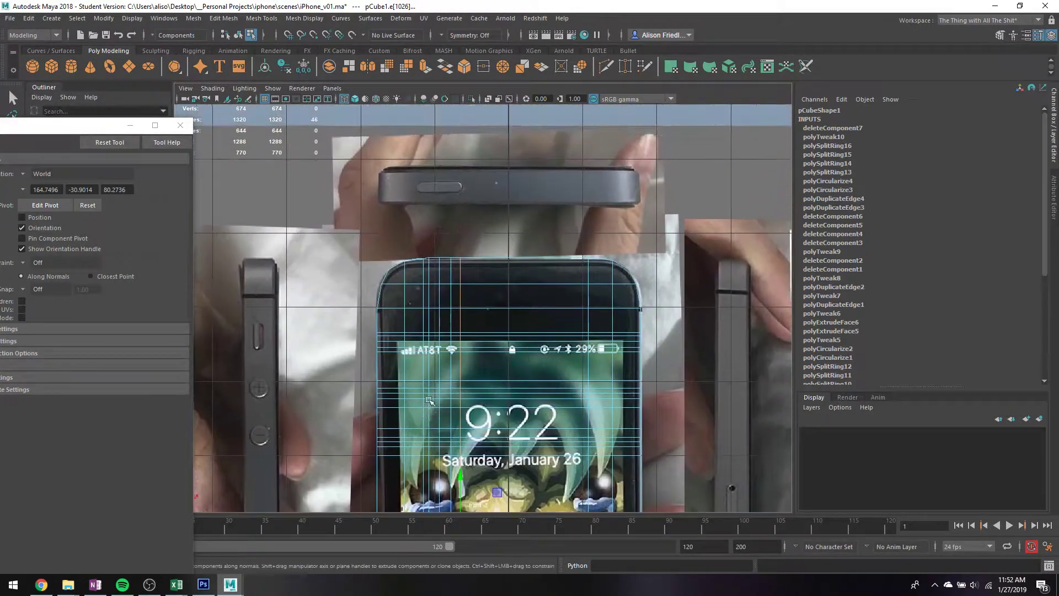
{"action": "scroll", "coordinate": [430, 400], "scroll_direction": "up", "scroll_amount": 8}
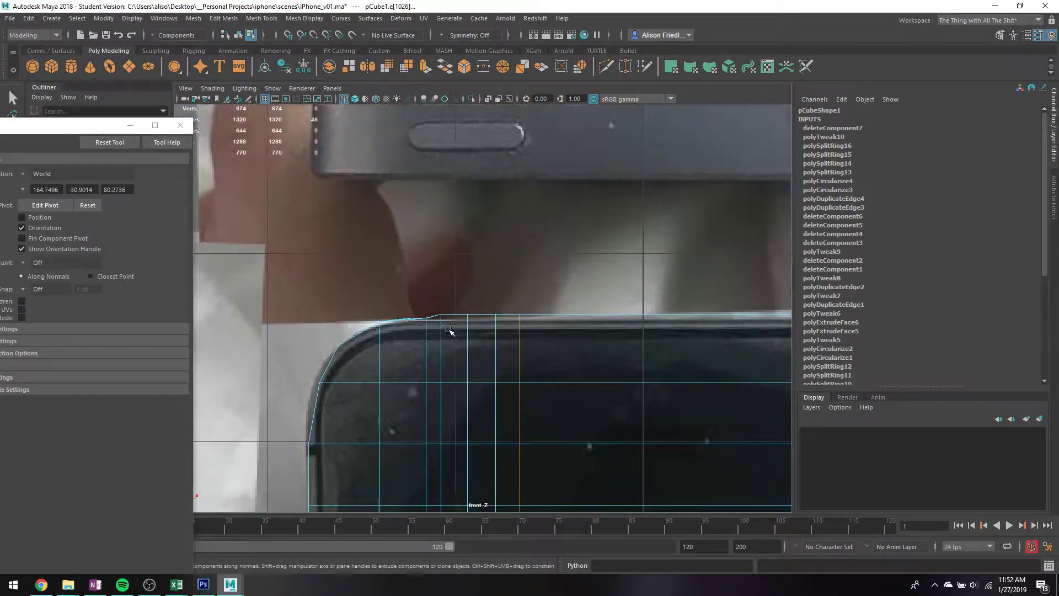
{"action": "scroll", "coordinate": [449, 330], "scroll_direction": "down", "scroll_amount": 8}
{"action": "scroll", "coordinate": [434, 326], "scroll_direction": "up", "scroll_amount": 2}
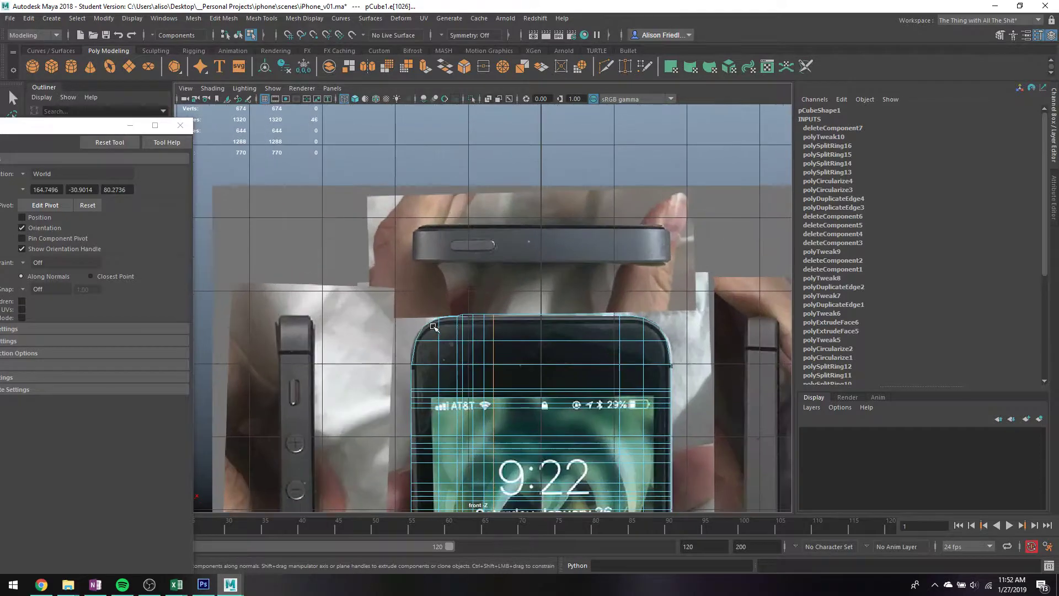
{"action": "scroll", "coordinate": [434, 327], "scroll_direction": "up", "scroll_amount": 4}
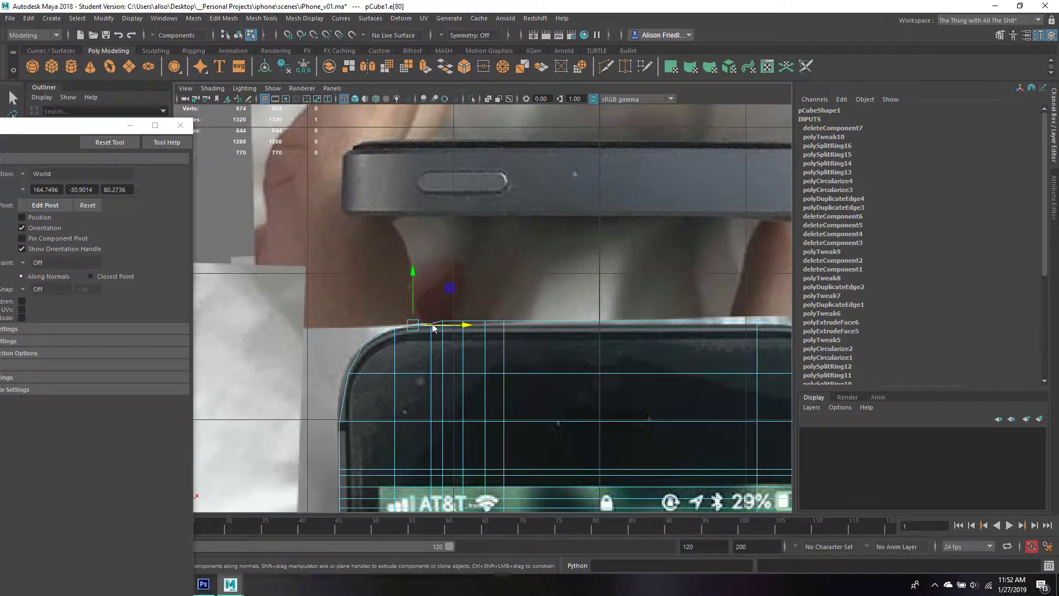
{"action": "right_click_drag", "start_coordinate": [429, 283], "coordinate": [419, 289]}
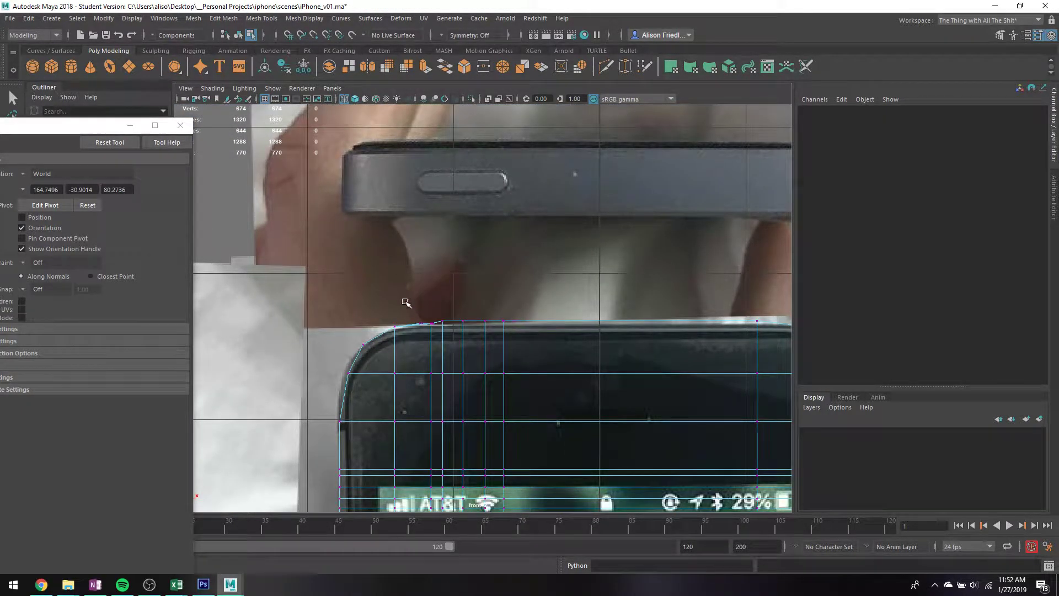
{"action": "scroll", "coordinate": [406, 303], "scroll_direction": "up", "scroll_amount": 2}
{"action": "left_click_drag", "start_coordinate": [412, 332], "coordinate": [787, 367]}
{"action": "key", "text": "q"}
{"action": "middle_click_drag", "start_coordinate": [787, 366], "coordinate": [535, 361], "text": "alt"}
{"action": "left_click_drag", "start_coordinate": [546, 289], "coordinate": [718, 345]}
{"action": "scroll", "coordinate": [484, 374], "scroll_direction": "down", "scroll_amount": 8}
{"action": "scroll", "coordinate": [483, 374], "scroll_direction": "up", "scroll_amount": 5}
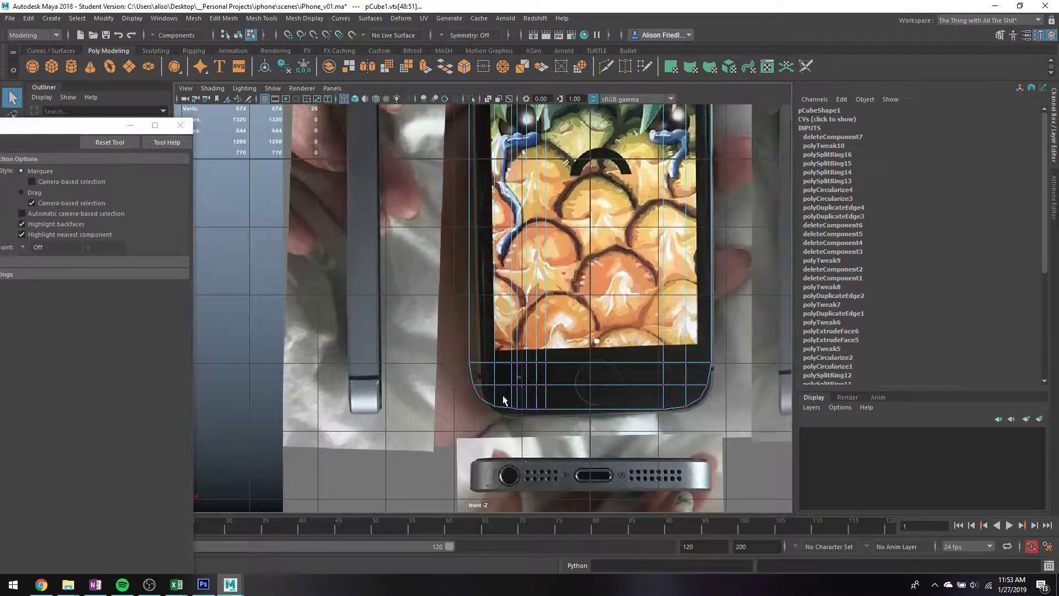
{"action": "left_click_drag", "start_coordinate": [503, 398], "coordinate": [679, 441], "text": "shift"}
- Try to scale the selected edge vertices using the Component axis orientation, and return the orientation to World
{"action": "key", "text": "w"}
{"action": "left_click", "coordinate": [34, 174]}
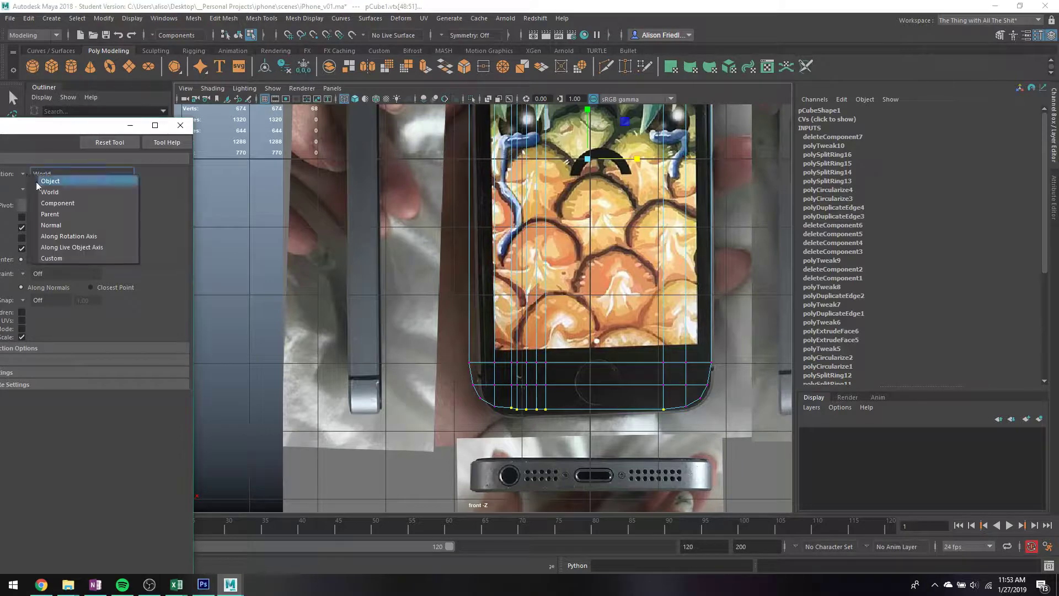
{"action": "left_click", "coordinate": [57, 203]}
{"action": "middle_click_drag", "start_coordinate": [575, 248], "coordinate": [539, 422], "text": "alt"}
{"action": "right_click_drag", "start_coordinate": [539, 423], "coordinate": [552, 334], "text": "alt"}
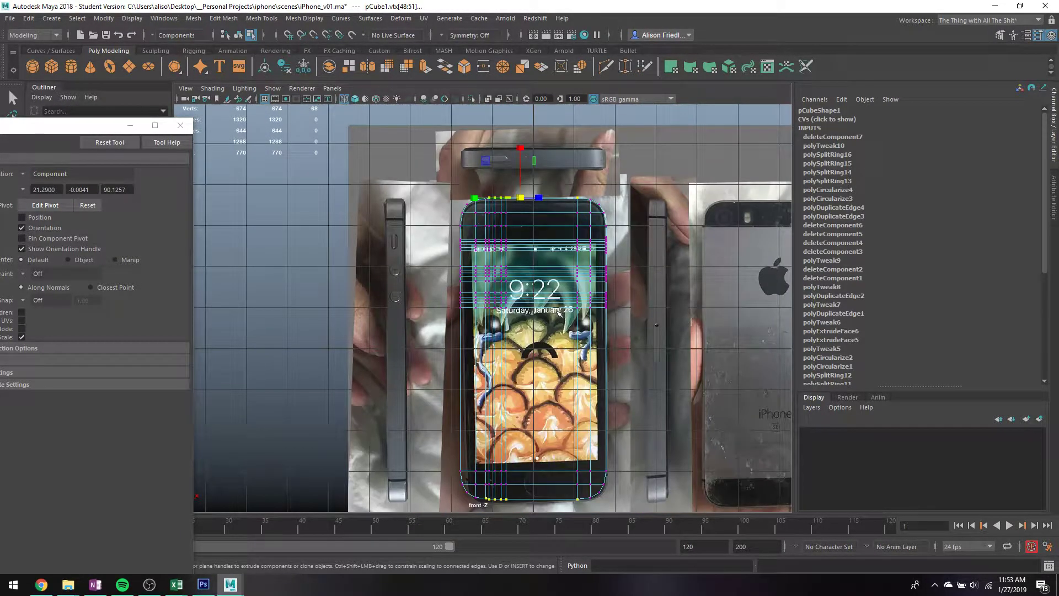
{"action": "left_click", "coordinate": [553, 303]}
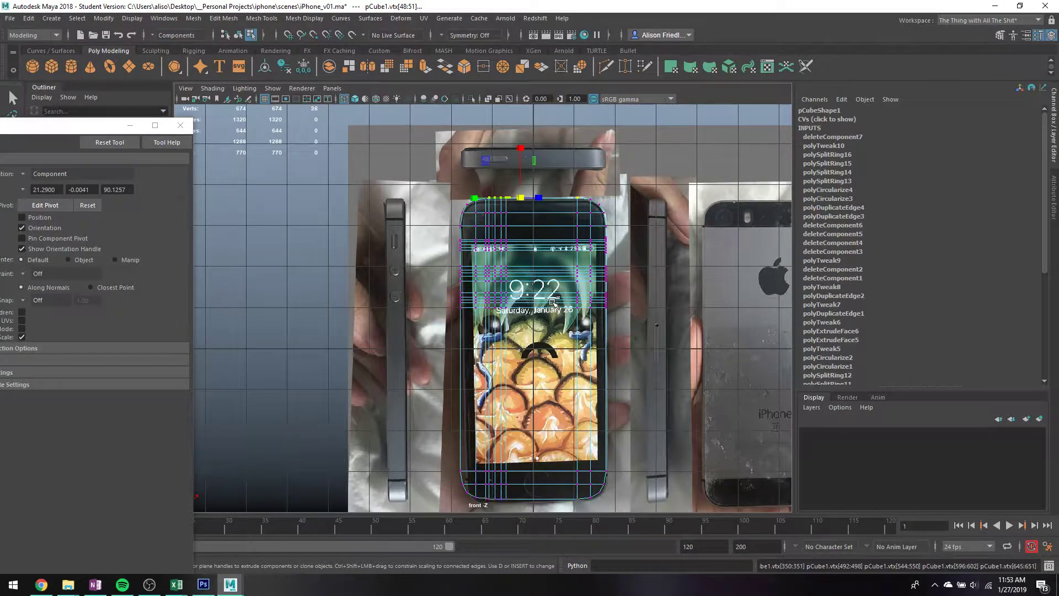
{"action": "left_click", "coordinate": [520, 149]}
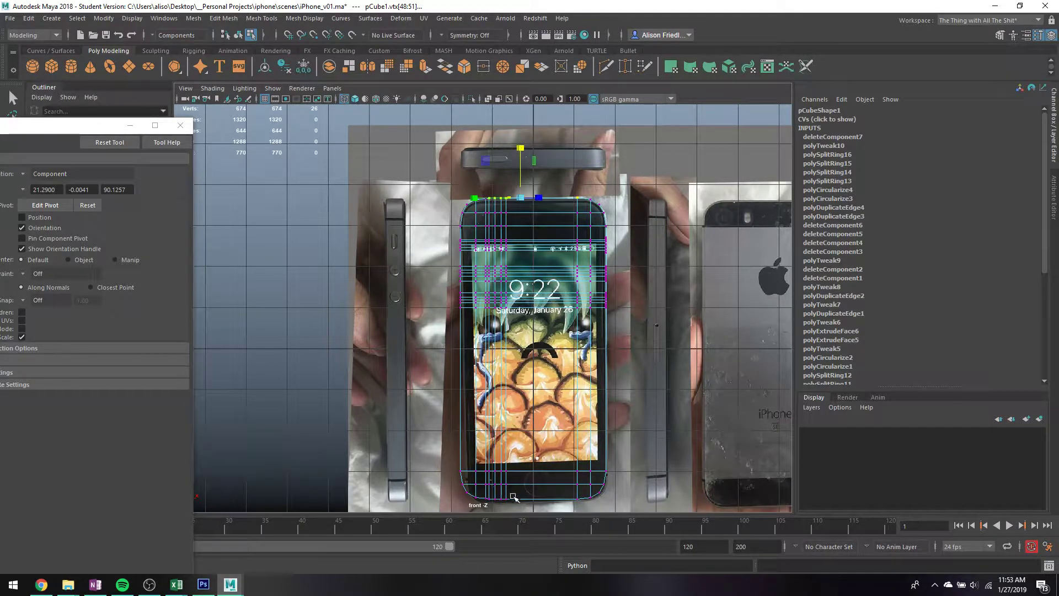
{"action": "left_click_drag", "start_coordinate": [509, 498], "coordinate": [582, 502]}
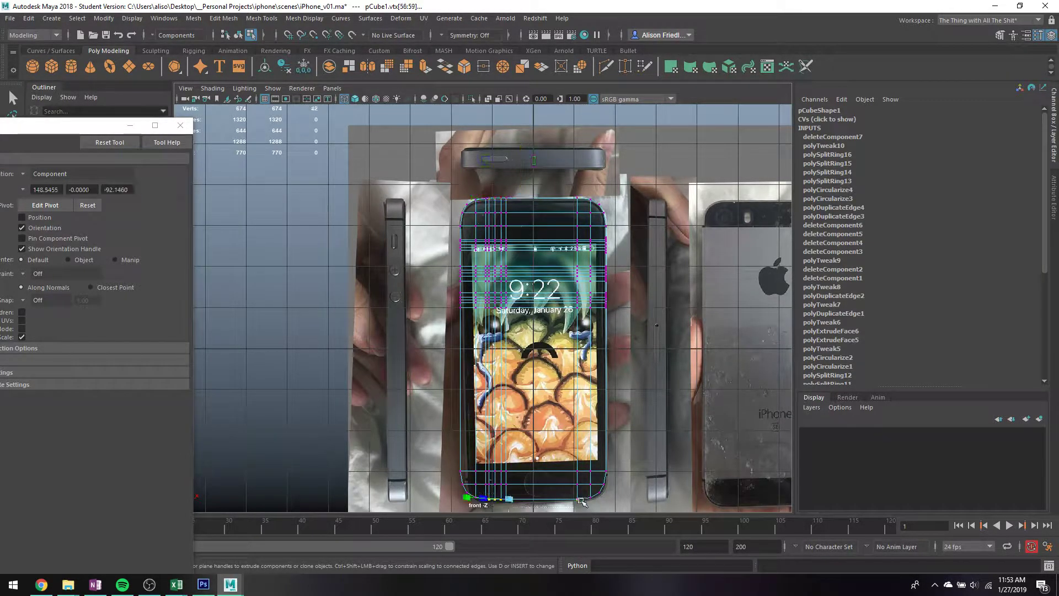
{"action": "middle_click_drag", "start_coordinate": [517, 498], "coordinate": [475, 384], "text": "alt"}
{"action": "left_click", "coordinate": [473, 434]}
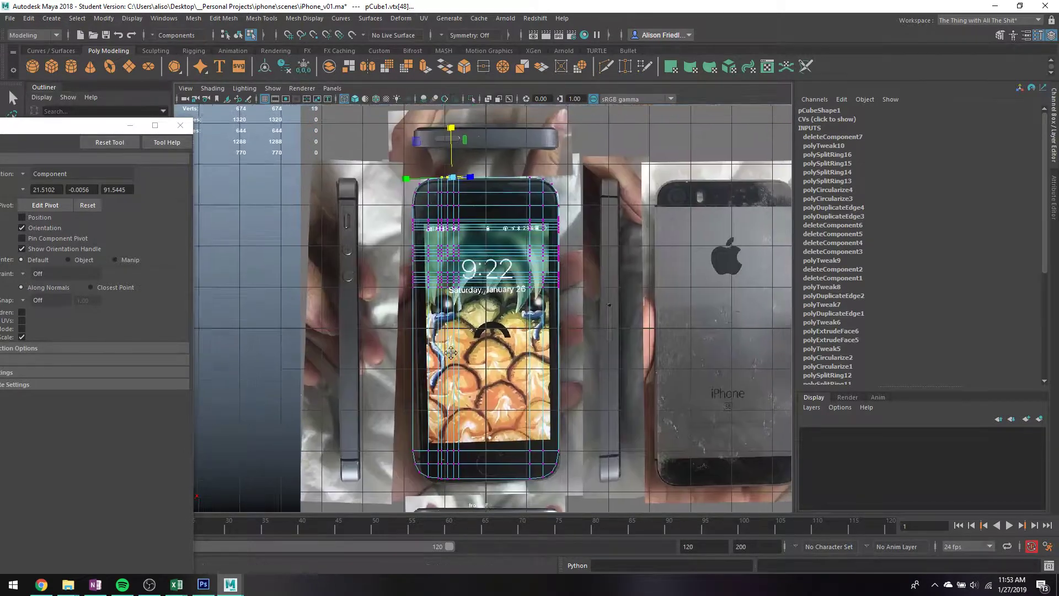
{"action": "middle_click_drag", "start_coordinate": [451, 353], "coordinate": [453, 375], "text": "alt"}
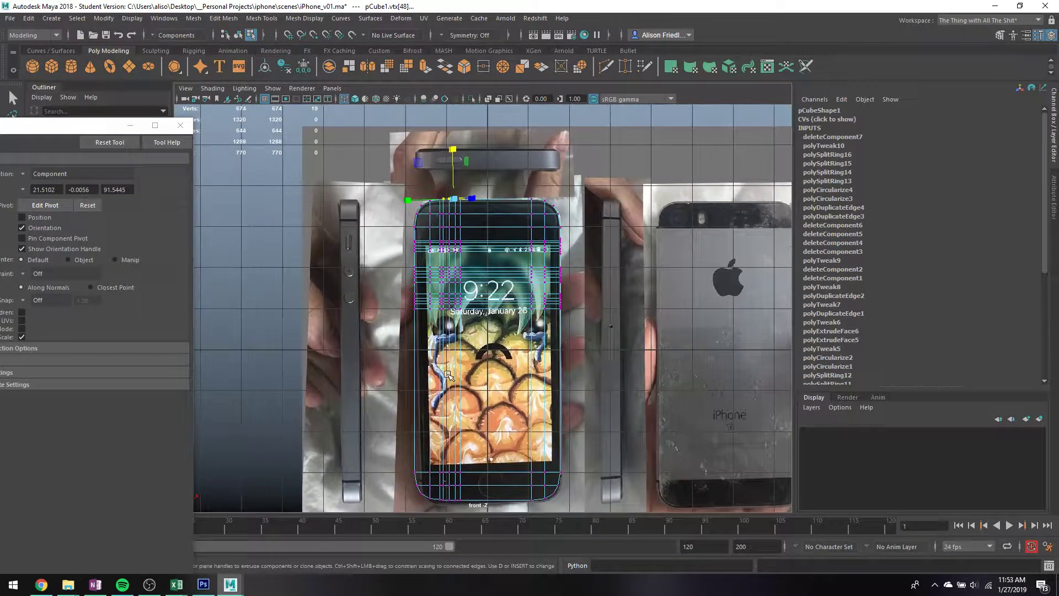
{"action": "left_click", "coordinate": [31, 175]}
{"action": "left_click", "coordinate": [35, 189]}
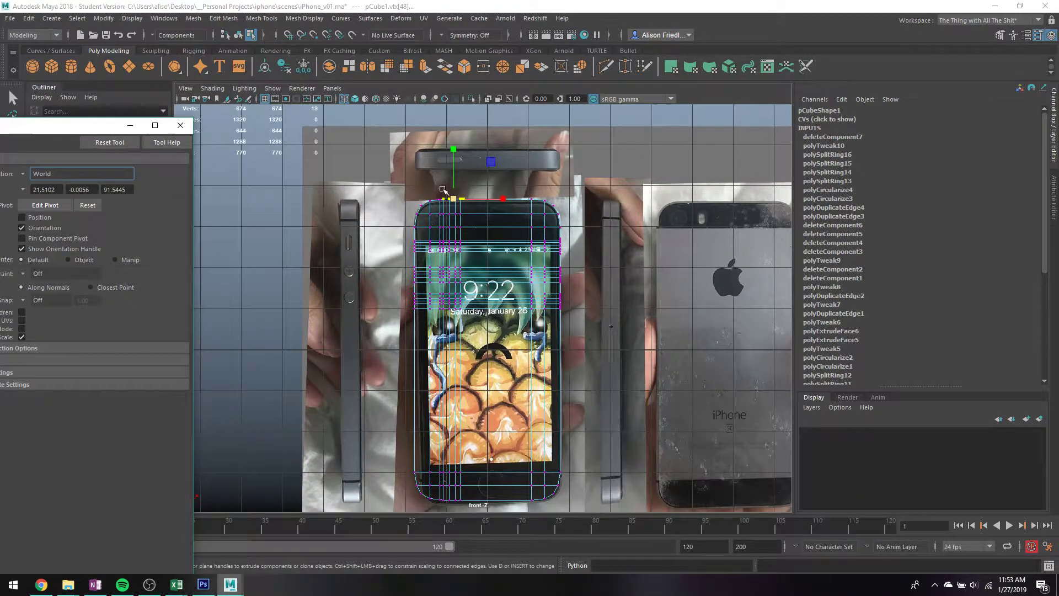
- Flatten the vertices along the phone body's top edge by scaling them along world Y
{"action": "scroll", "coordinate": [443, 190], "scroll_direction": "up", "scroll_amount": 3}
{"action": "key", "text": "q"}
{"action": "left_click_drag", "start_coordinate": [435, 260], "coordinate": [604, 284]}
{"action": "key", "text": "w"}
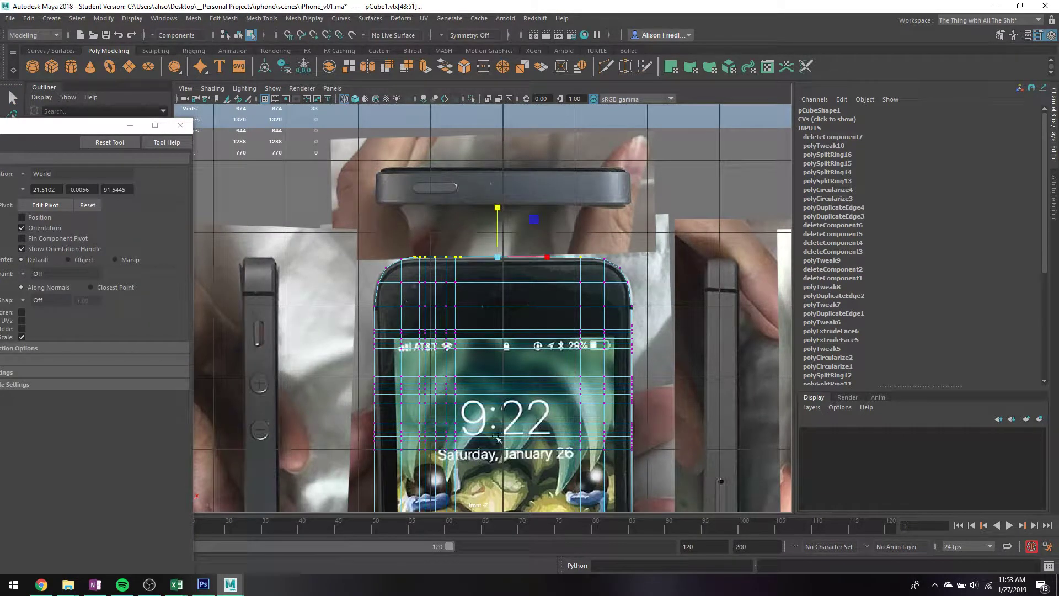
- Flatten the vertices along the phone body's bottom edge by scaling them along world Y
{"action": "middle_click_drag", "start_coordinate": [496, 437], "coordinate": [466, 145], "text": "alt"}
{"action": "key", "text": "q"}
{"action": "left_click_drag", "start_coordinate": [369, 480], "coordinate": [557, 516]}
{"action": "key", "text": "w"}
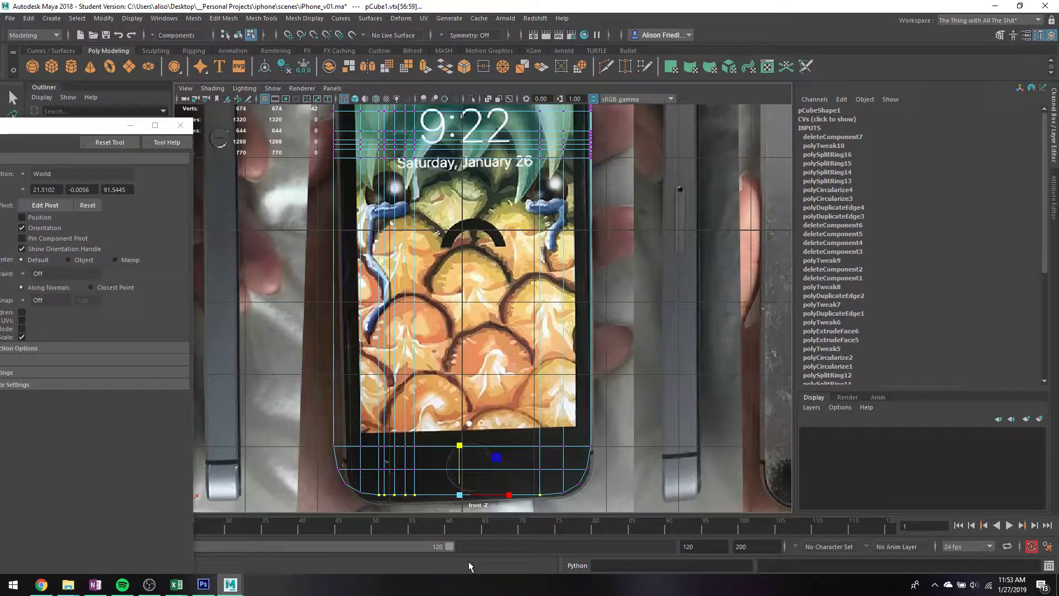
- Leave vertex editing of the phone body for object mode and save the scene
{"action": "middle_click_drag", "start_coordinate": [387, 138], "coordinate": [380, 414], "text": "alt"}
{"action": "key", "text": "q"}
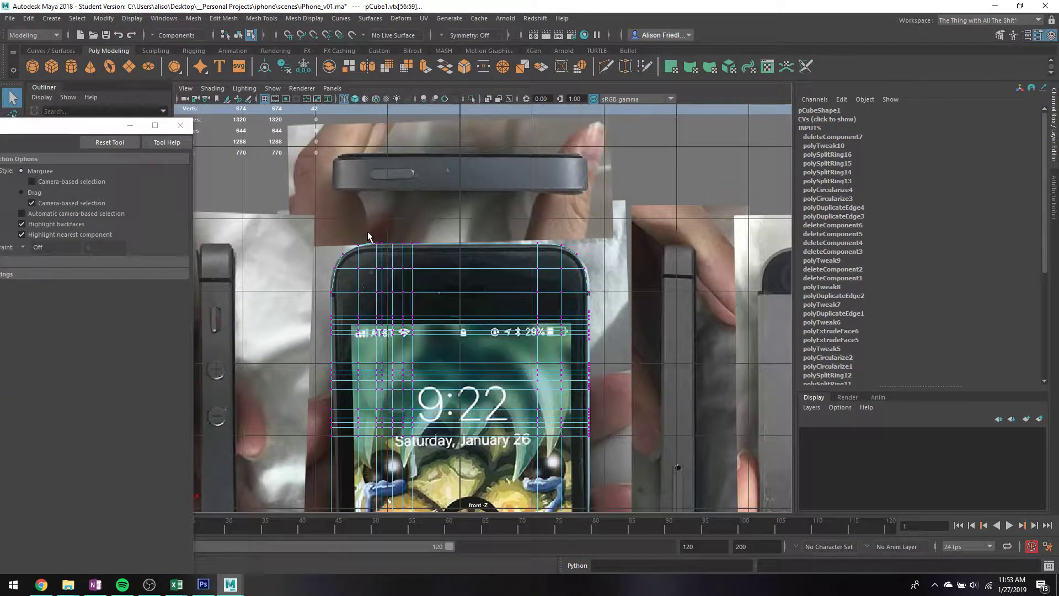
{"action": "left_click_drag", "start_coordinate": [418, 255], "coordinate": [544, 264]}
{"action": "middle_click_drag", "start_coordinate": [529, 301], "coordinate": [465, 274], "text": "alt"}
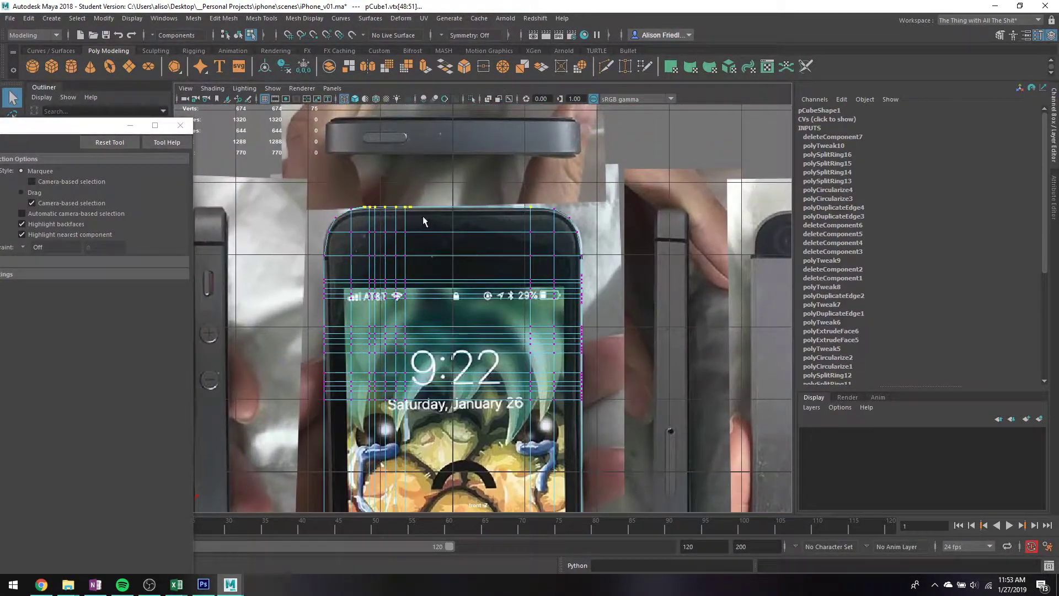
{"action": "right_click_drag", "start_coordinate": [424, 221], "coordinate": [461, 208]}
{"action": "left_click", "coordinate": [470, 194]}
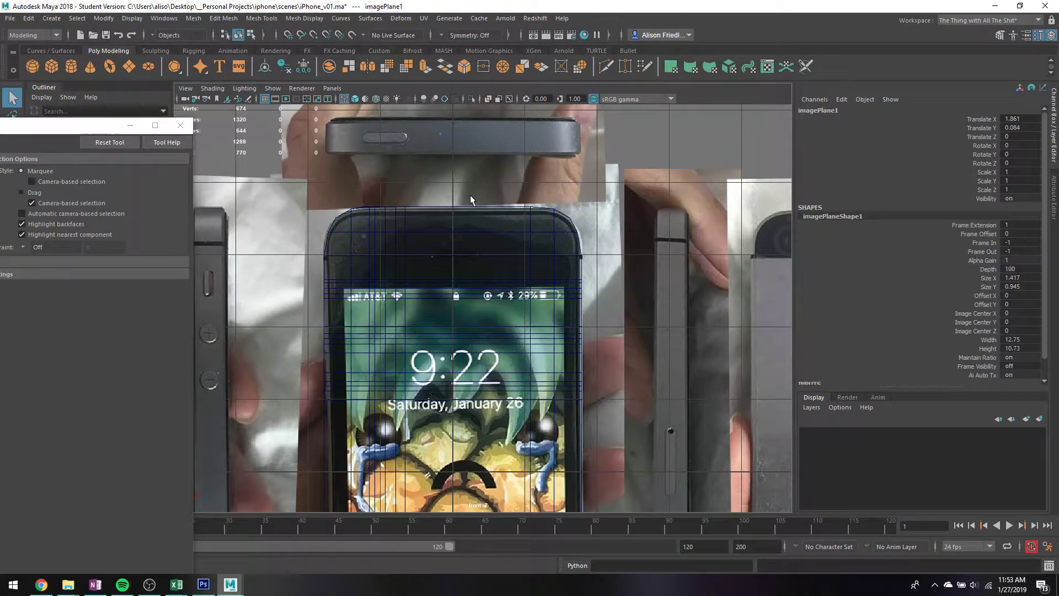
{"action": "middle_click_drag", "start_coordinate": [470, 200], "coordinate": [486, 246], "text": "alt"}
{"action": "key", "text": "ctrl+s"}
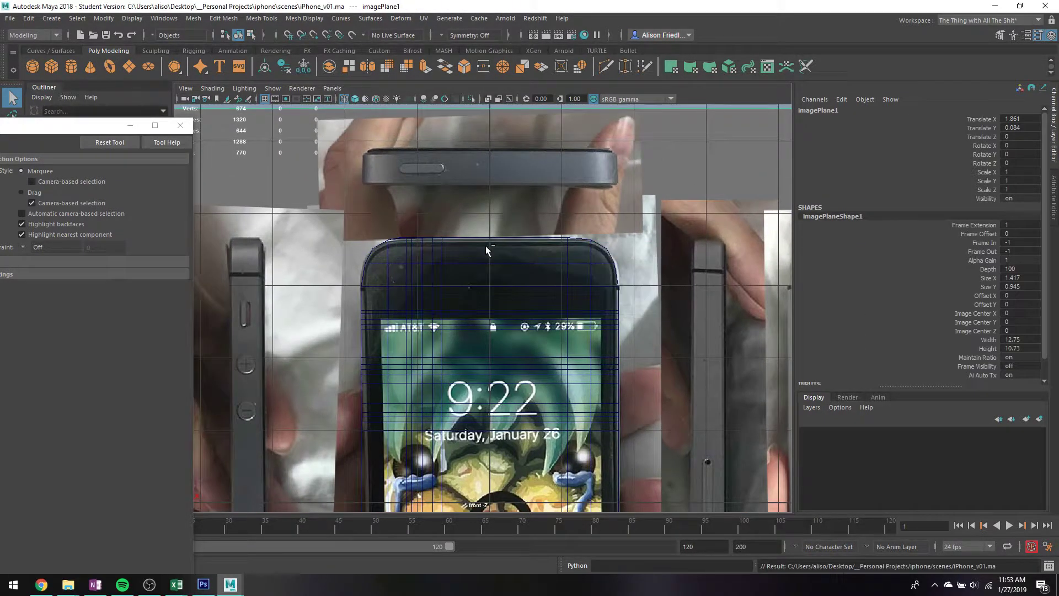
- Select the top-view reference image plane and move it down along Y to about -22.5, below the phone model
{"action": "key", "text": "space"}
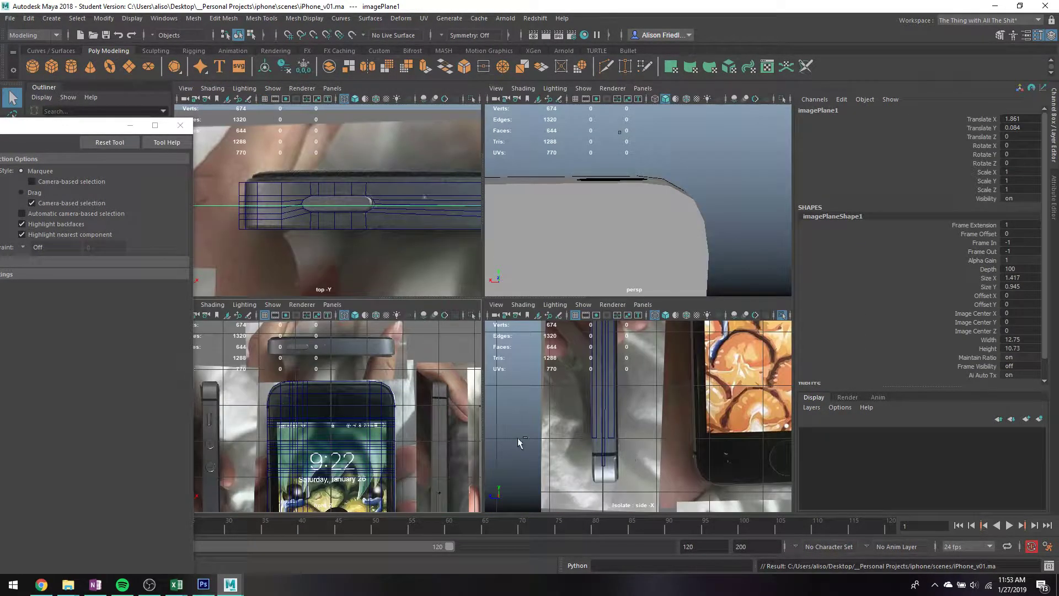
{"action": "key", "text": "space"}
{"action": "scroll", "coordinate": [357, 452], "scroll_direction": "down", "scroll_amount": 2}
{"action": "middle_click_drag", "start_coordinate": [461, 393], "coordinate": [461, 299], "text": "alt"}
{"action": "scroll", "coordinate": [461, 299], "scroll_direction": "up", "scroll_amount": 5}
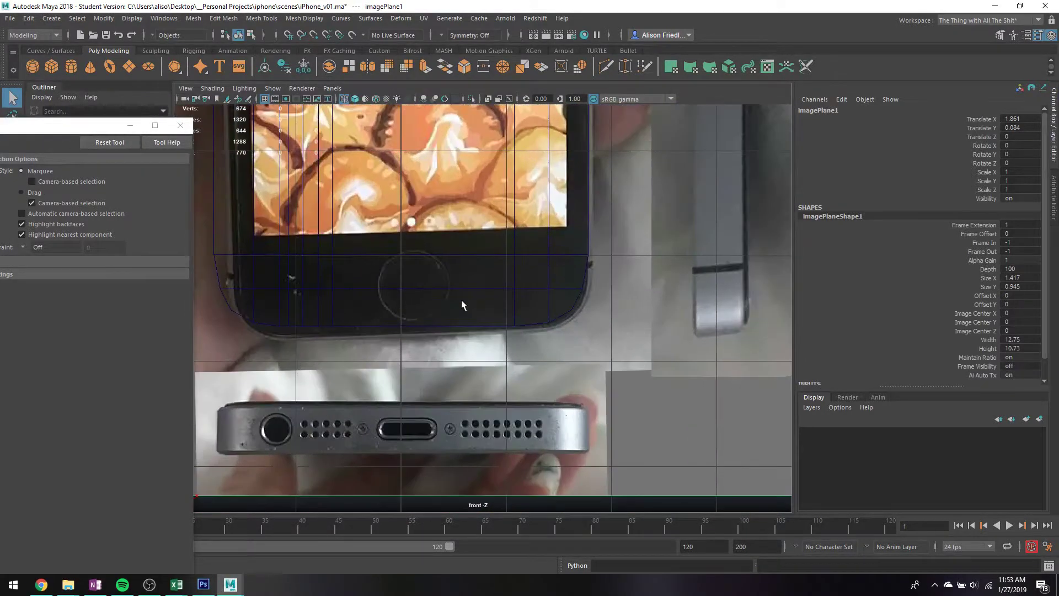
{"action": "scroll", "coordinate": [452, 309], "scroll_direction": "down", "scroll_amount": 10}
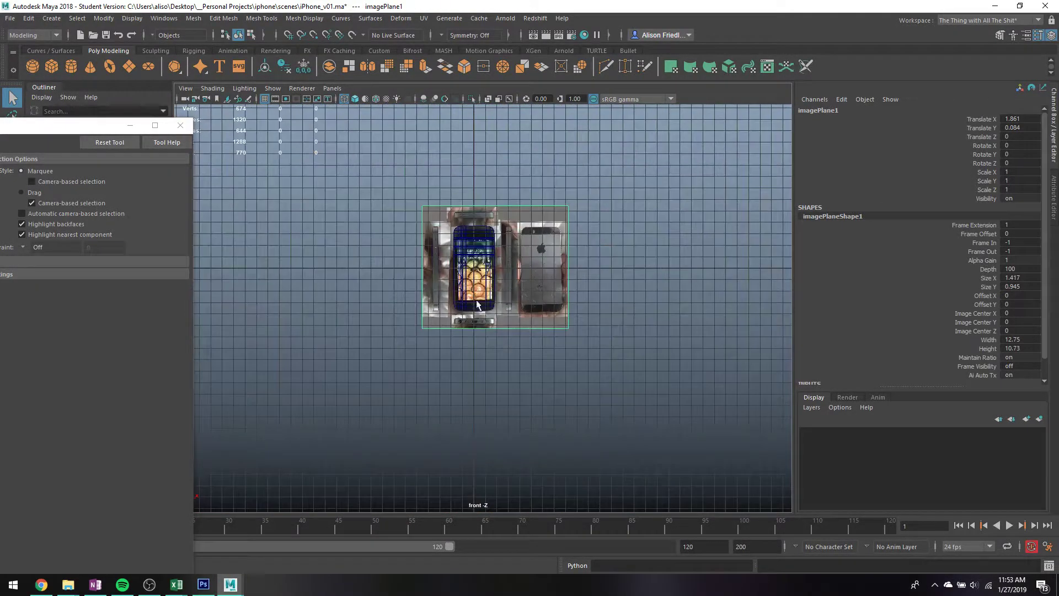
{"action": "key", "text": "space"}
{"action": "key", "text": "space"}
{"action": "scroll", "coordinate": [585, 294], "scroll_direction": "down", "scroll_amount": 10}
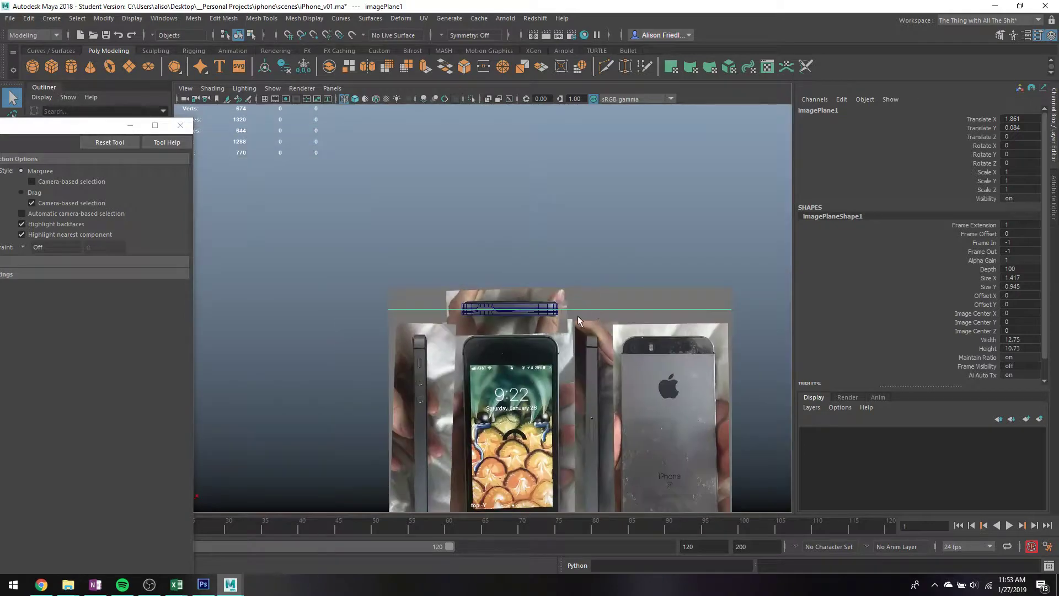
{"action": "left_click", "coordinate": [644, 293]}
{"action": "key", "text": "space"}
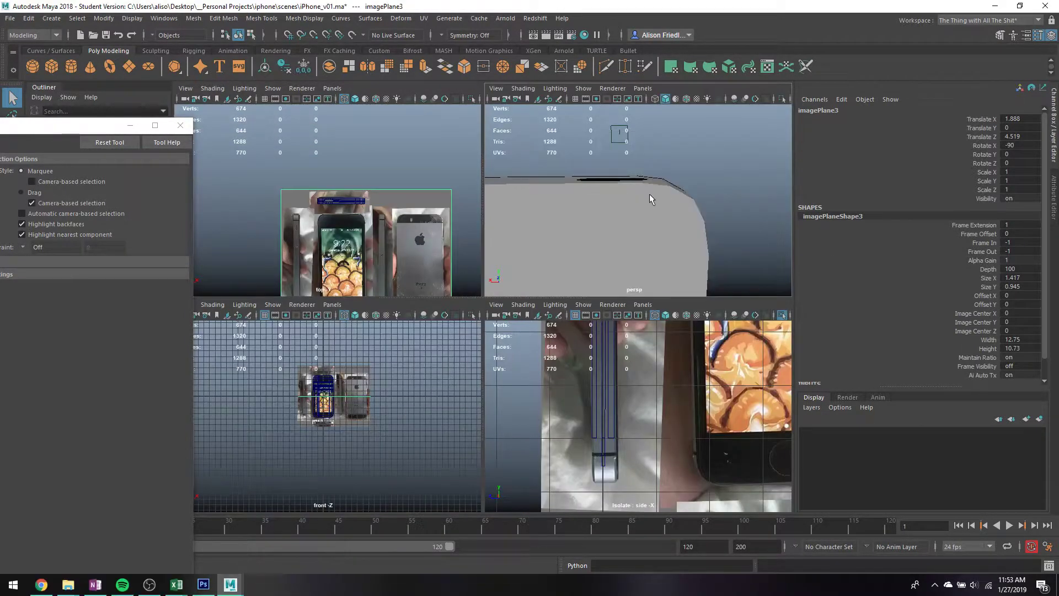
{"action": "key", "text": "w"}
{"action": "key", "text": "space"}
{"action": "scroll", "coordinate": [444, 313], "scroll_direction": "down", "scroll_amount": 3}
{"action": "left_click_drag", "start_coordinate": [456, 270], "coordinate": [461, 423]}
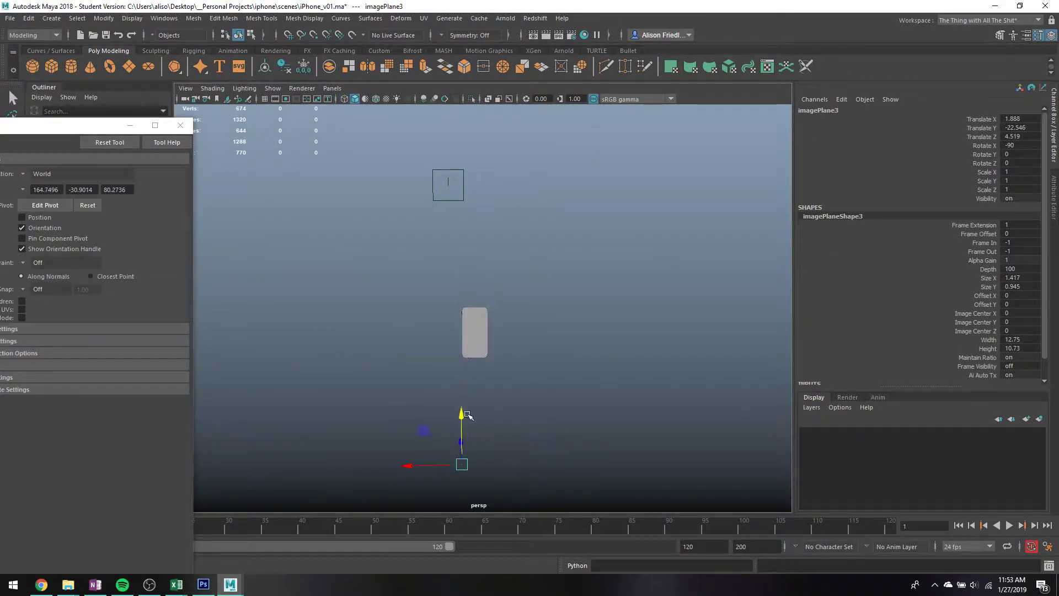
- In the top view, move the reference image plane along Z to about -4.77 so the phone's bottom-side photo lines up with the mesh
{"action": "key", "text": "space"}
{"action": "key", "text": "space"}
{"action": "middle_click_drag", "start_coordinate": [506, 324], "coordinate": [498, 258], "text": "alt"}
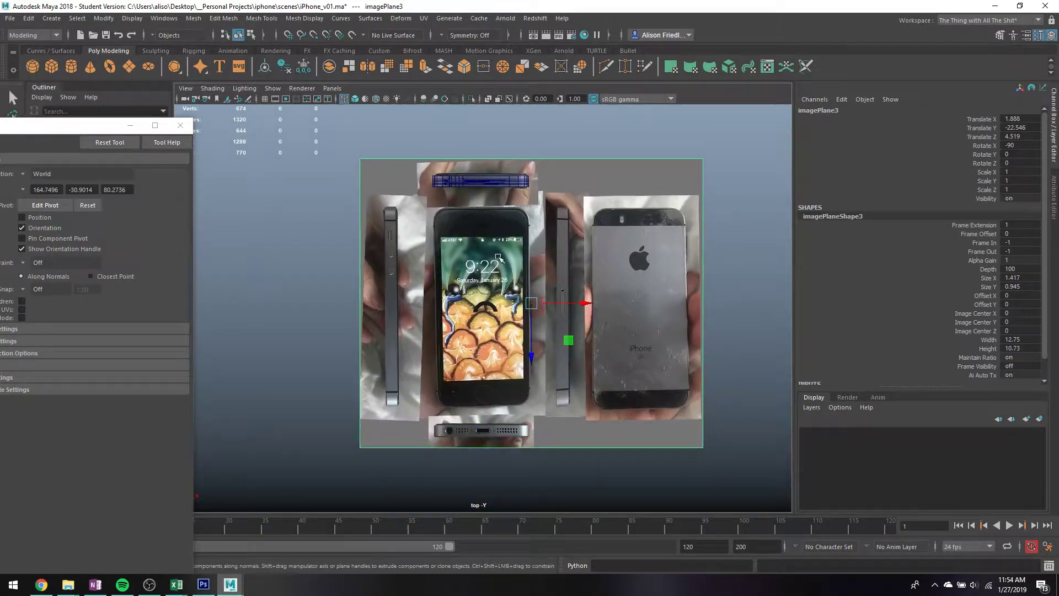
{"action": "left_click_drag", "start_coordinate": [535, 331], "coordinate": [520, 90]}
{"action": "key", "text": "f"}
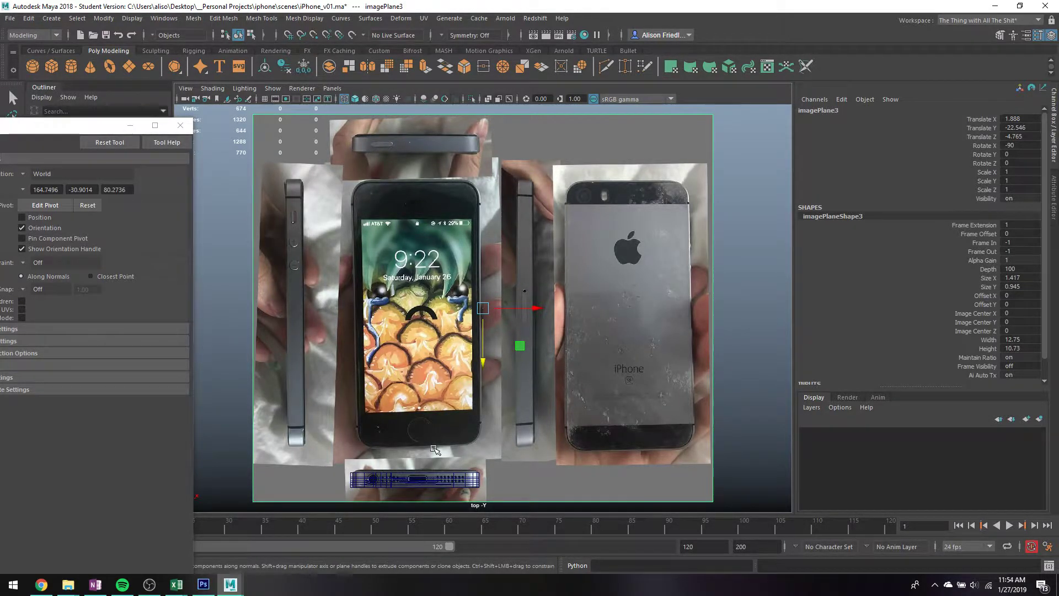
- Shift the bottom reference image plane along Z to about -4.73 to refine the port photo's alignment with the mesh
{"action": "scroll", "coordinate": [436, 449], "scroll_direction": "up", "scroll_amount": 6}
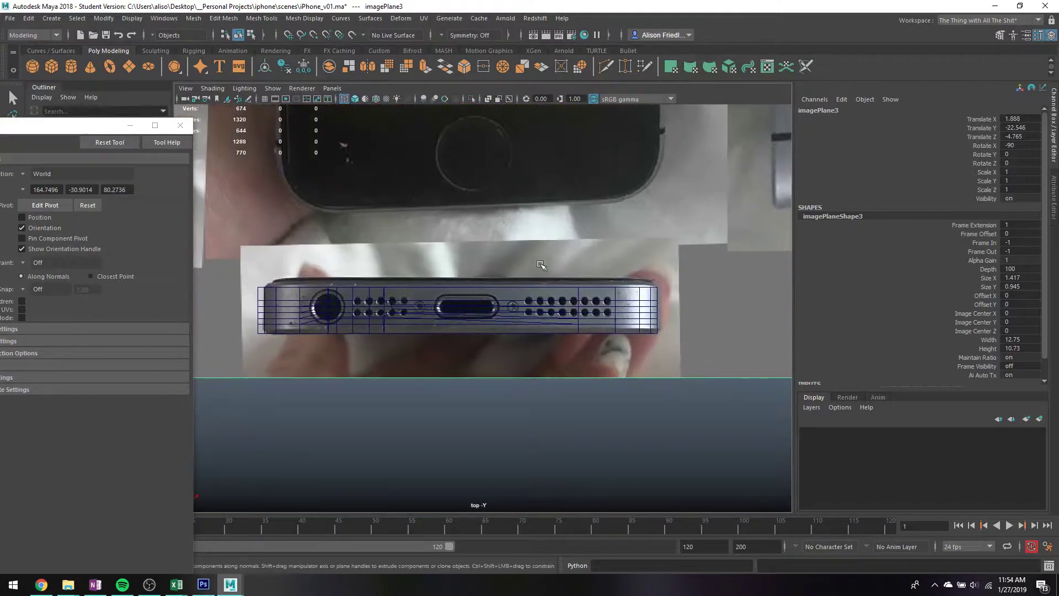
{"action": "scroll", "coordinate": [541, 265], "scroll_direction": "up", "scroll_amount": 3}
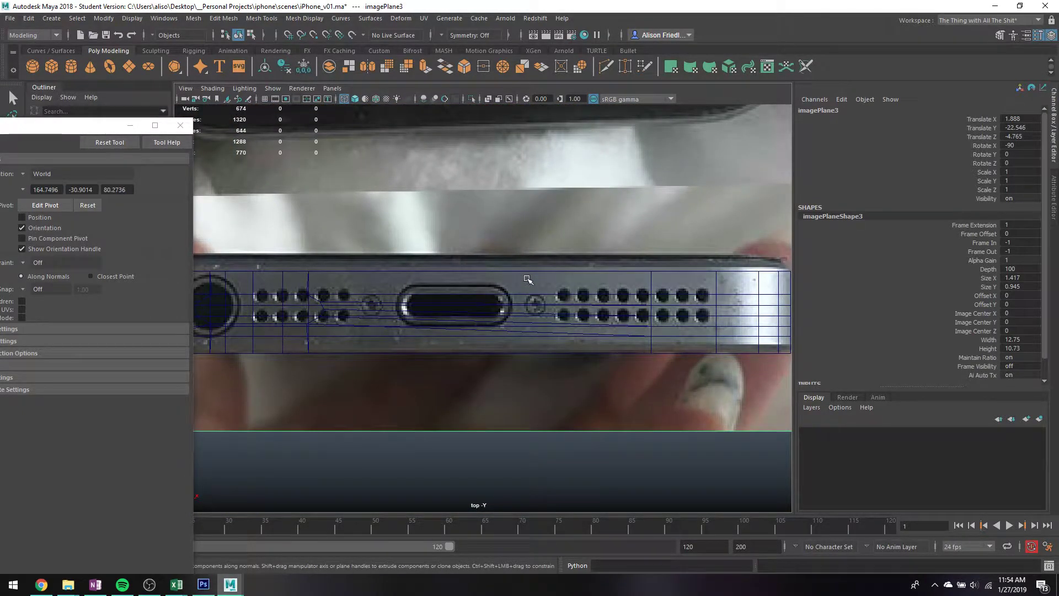
{"action": "scroll", "coordinate": [528, 280], "scroll_direction": "down", "scroll_amount": 5}
{"action": "middle_click_drag", "start_coordinate": [573, 209], "coordinate": [562, 326], "text": "alt"}
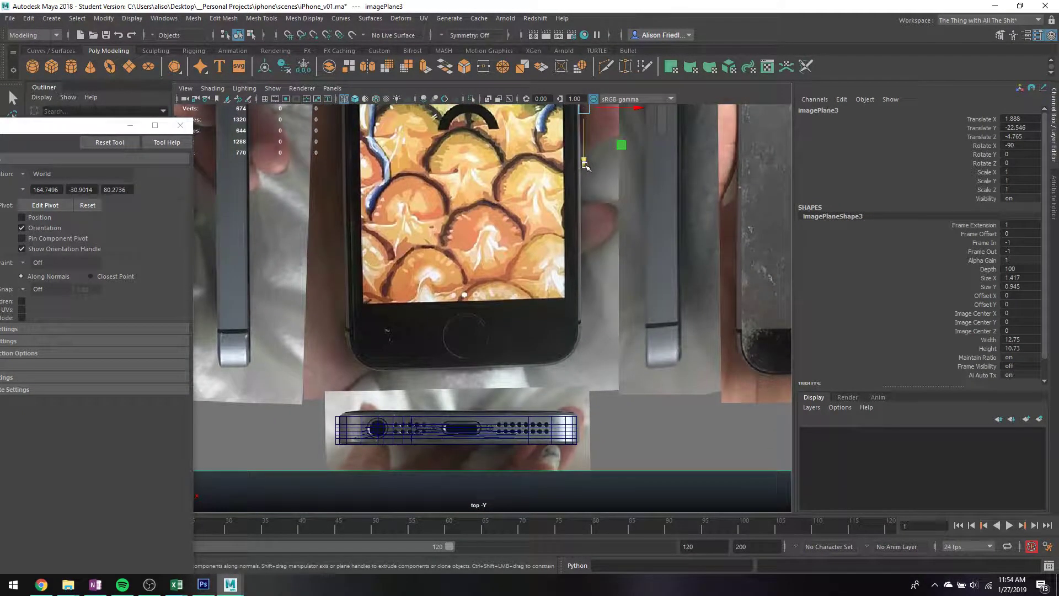
{"action": "left_click_drag", "start_coordinate": [585, 166], "coordinate": [586, 163]}
{"action": "key", "text": "q"}
{"action": "scroll", "coordinate": [483, 434], "scroll_direction": "up", "scroll_amount": 3}
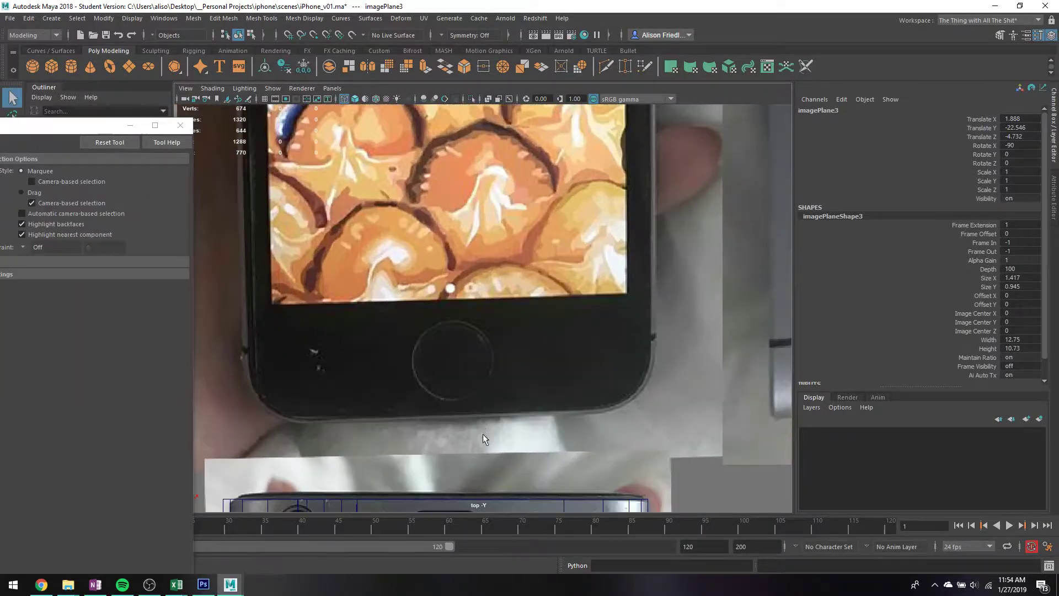
{"action": "scroll", "coordinate": [482, 434], "scroll_direction": "down", "scroll_amount": 3}
{"action": "middle_click_drag", "start_coordinate": [482, 434], "coordinate": [511, 235], "text": "alt"}
{"action": "scroll", "coordinate": [514, 292], "scroll_direction": "up", "scroll_amount": 5}
{"action": "scroll", "coordinate": [515, 299], "scroll_direction": "down", "scroll_amount": 1}
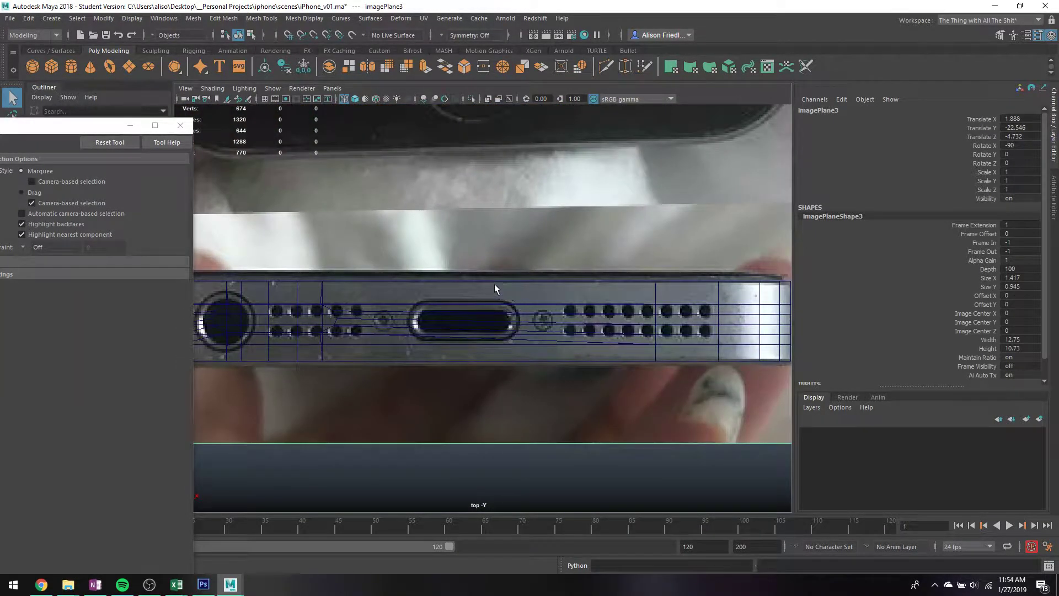
{"action": "scroll", "coordinate": [495, 283], "scroll_direction": "up", "scroll_amount": 2}
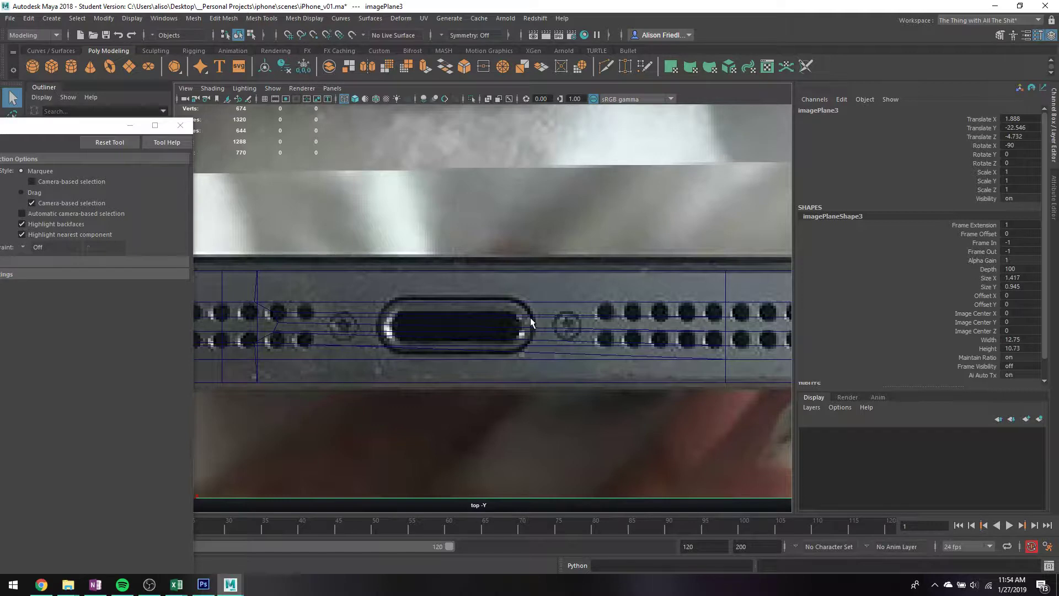
- Select the phone body and compare its bottom end with the reference in the perspective, front and top views
{"action": "key", "text": "space"}
{"action": "key", "text": "space"}
{"action": "left_click", "coordinate": [471, 338]}
{"action": "key", "text": "f"}
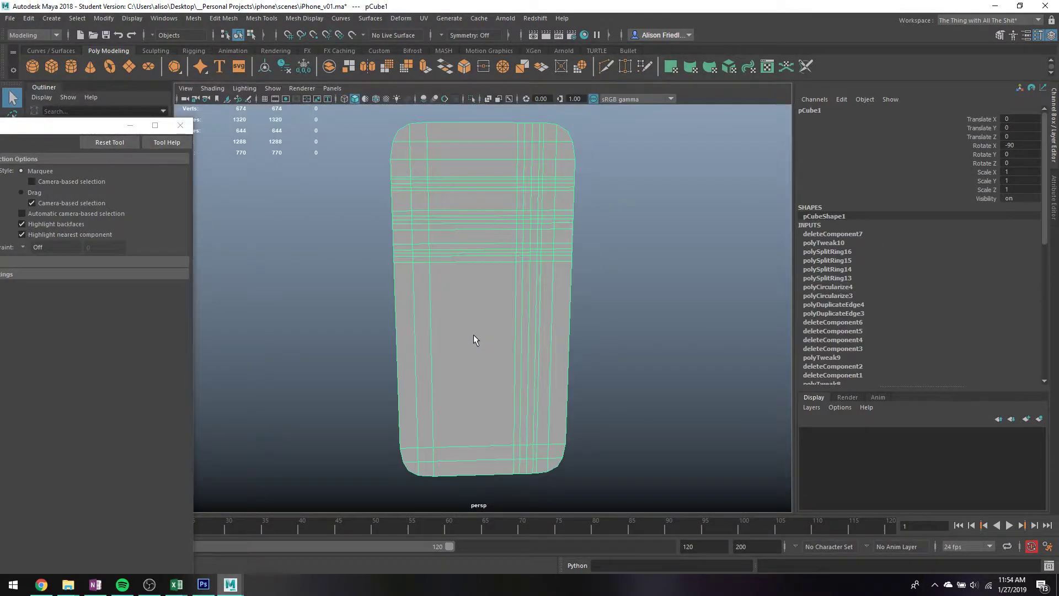
{"action": "left_click_drag", "start_coordinate": [470, 259], "coordinate": [516, 276], "text": "alt"}
{"action": "key", "text": "space"}
{"action": "key", "text": "space"}
{"action": "scroll", "coordinate": [501, 339], "scroll_direction": "up", "scroll_amount": 6}
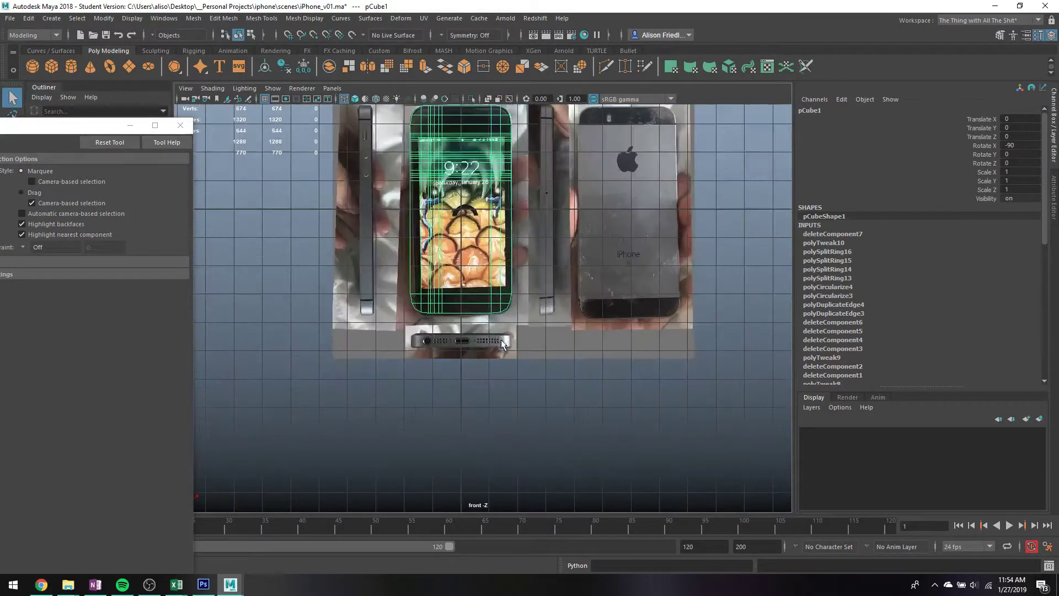
{"action": "scroll", "coordinate": [492, 334], "scroll_direction": "up", "scroll_amount": 3}
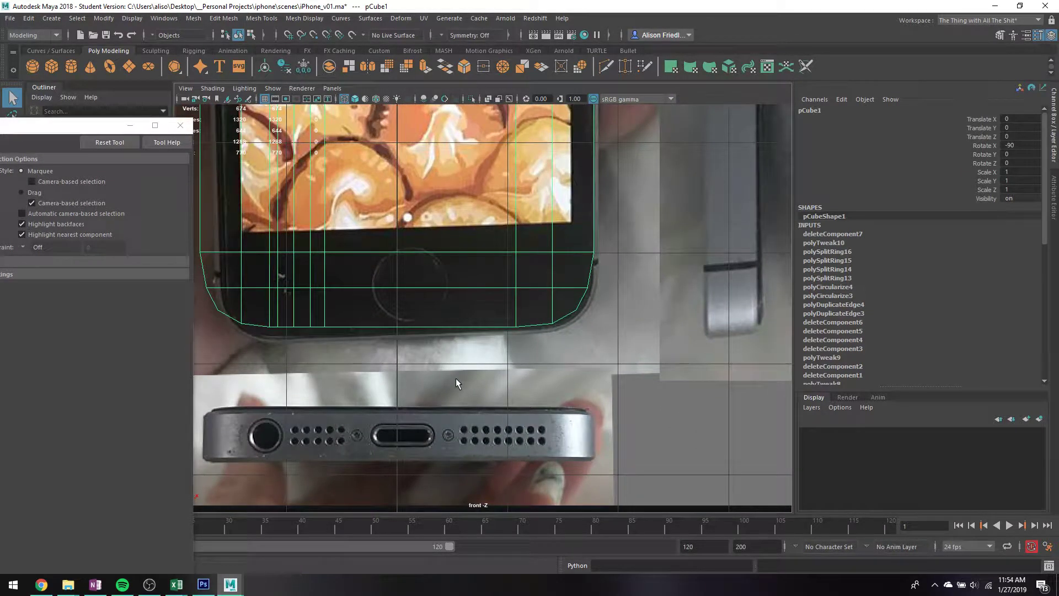
{"action": "key", "text": "space"}
{"action": "key", "text": "space"}
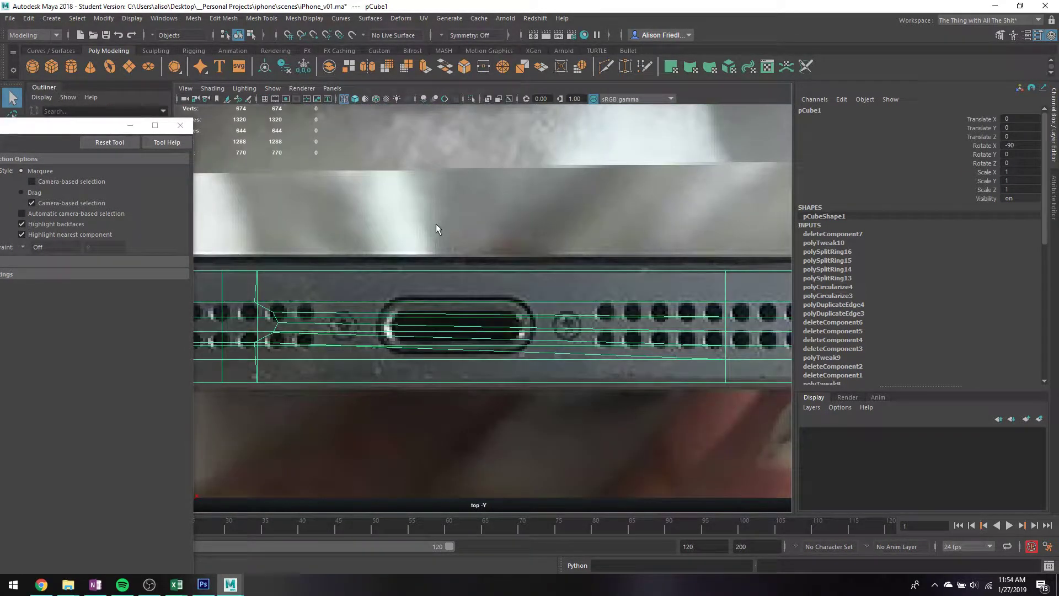
- Insert five edge loops across the phone body at the Lightning port: one at each end and three between them
{"action": "left_click", "coordinate": [223, 18]}
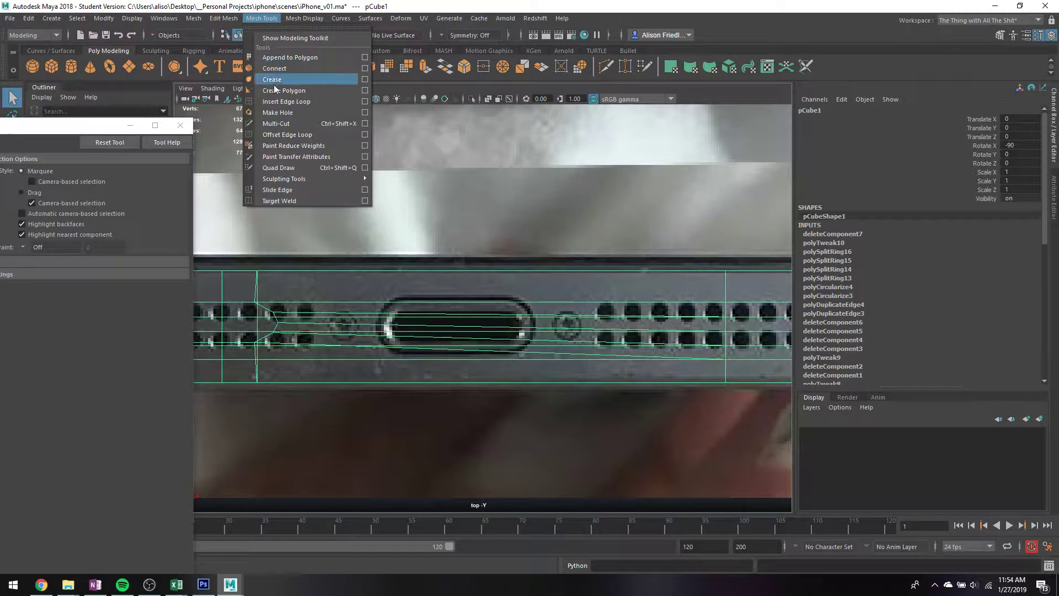
{"action": "left_click", "coordinate": [287, 102]}
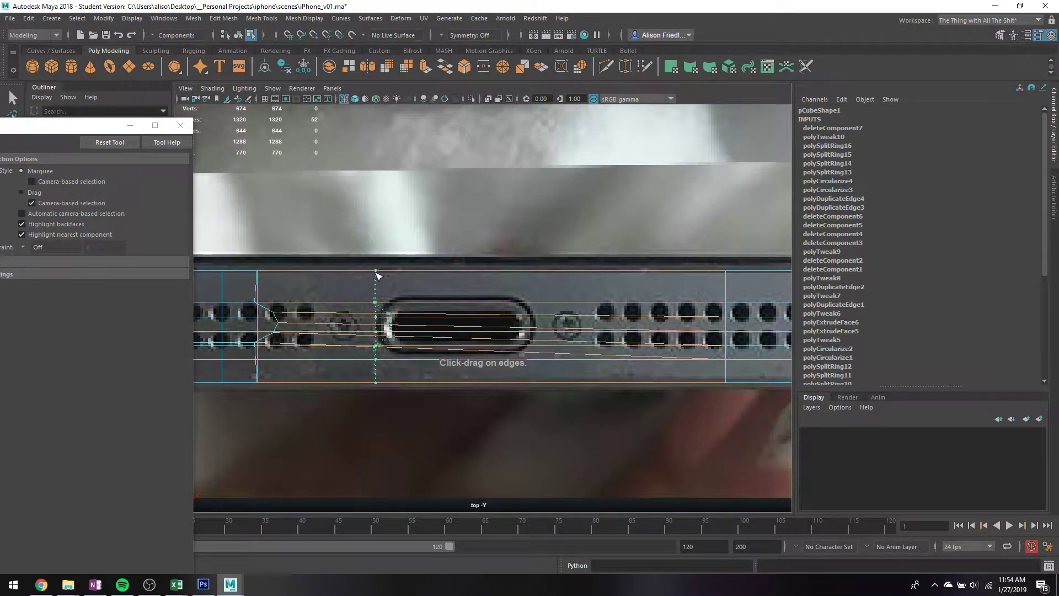
{"action": "left_click", "coordinate": [376, 272]}
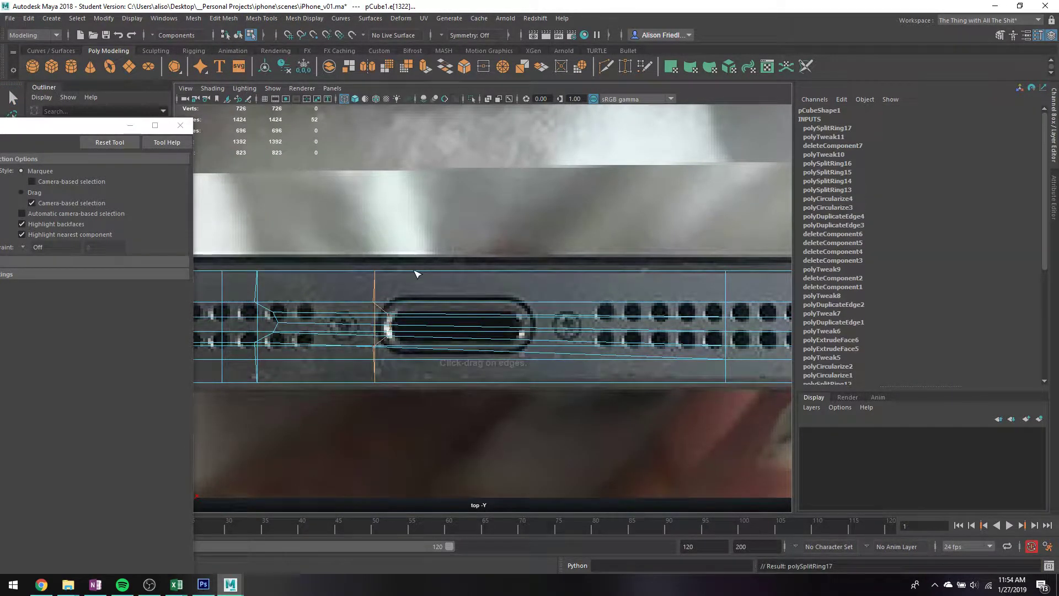
{"action": "left_click", "coordinate": [543, 279]}
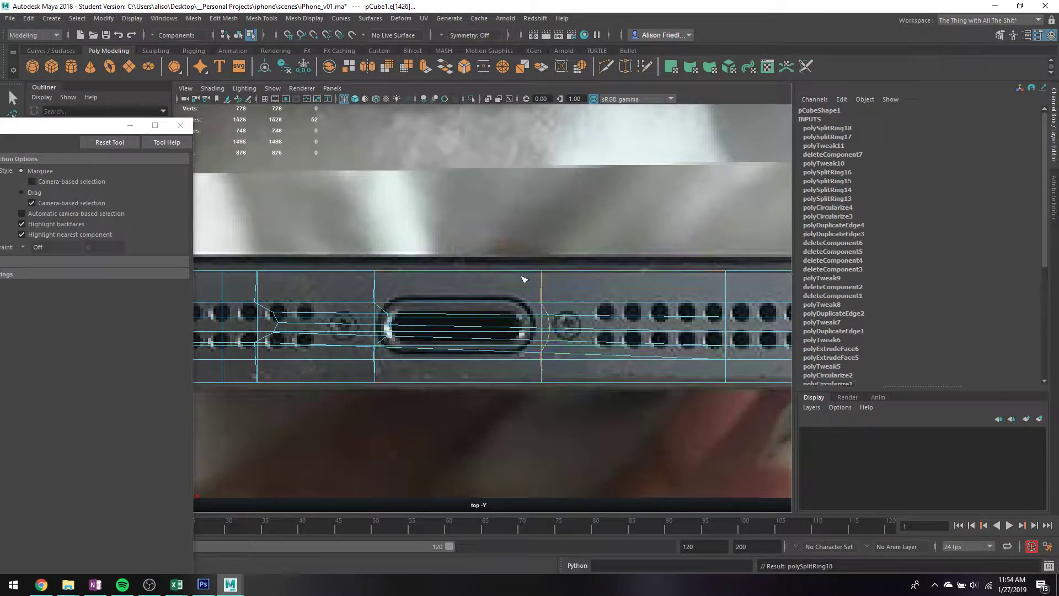
{"action": "left_click", "coordinate": [489, 276]}
{"action": "left_click", "coordinate": [453, 271]}
{"action": "left_click", "coordinate": [429, 269]}
{"action": "left_click", "coordinate": [423, 270]}
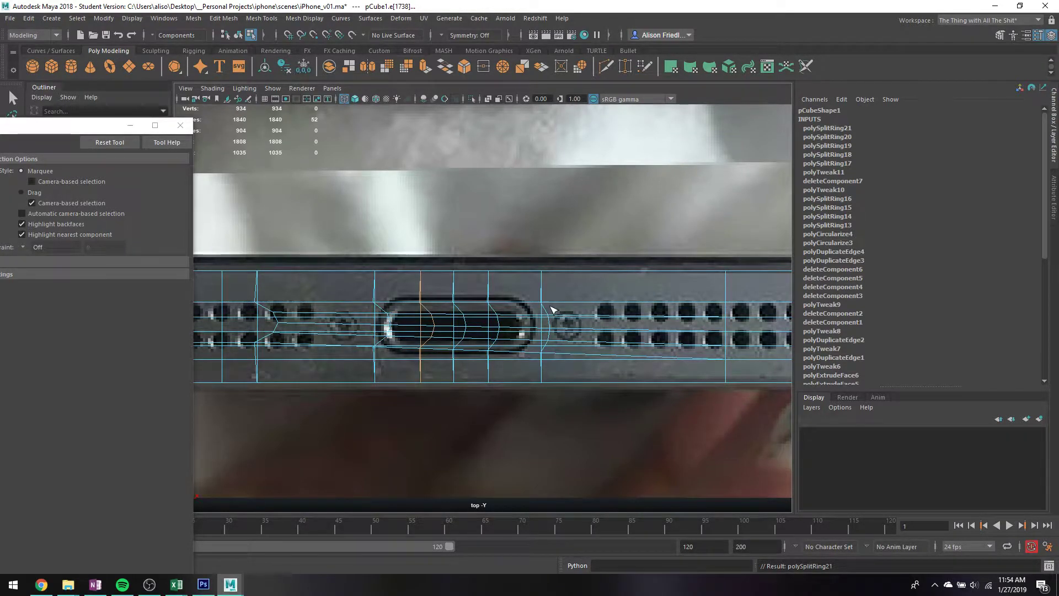
- Straighten the two edge loops at the headphone-jack end of the Lightning port by scaling each flat along world X
{"action": "key", "text": "space"}
{"action": "key", "text": "space"}
{"action": "left_click_drag", "start_coordinate": [648, 191], "coordinate": [586, 279], "text": "alt"}
{"action": "scroll", "coordinate": [466, 223], "scroll_direction": "up", "scroll_amount": 5}
{"action": "middle_click_drag", "start_coordinate": [465, 222], "coordinate": [489, 305], "text": "alt"}
{"action": "scroll", "coordinate": [521, 292], "scroll_direction": "down", "scroll_amount": 3}
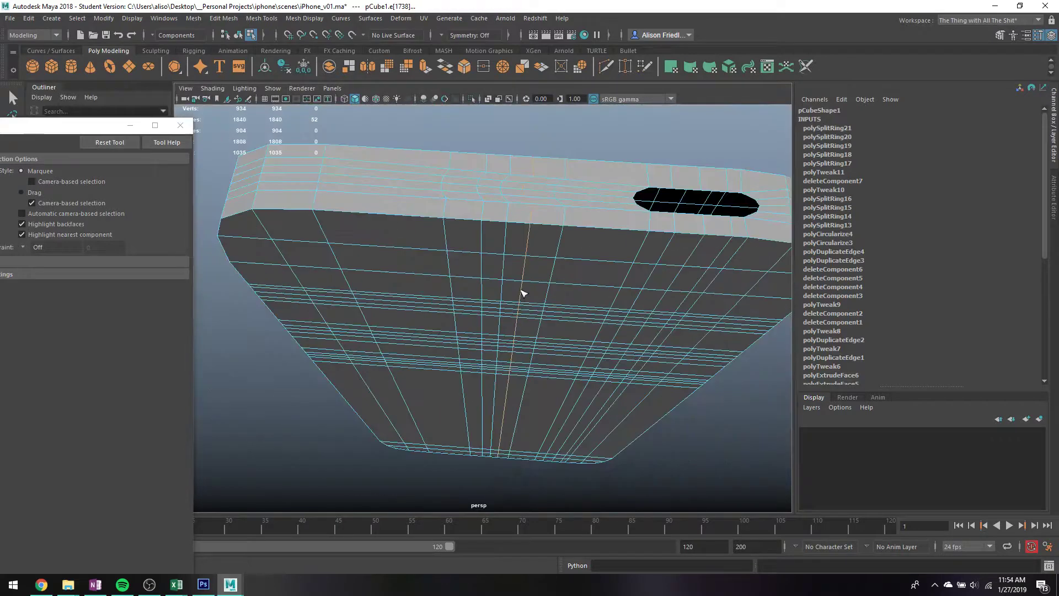
{"action": "key", "text": "r"}
{"action": "left_click_drag", "start_coordinate": [457, 379], "coordinate": [625, 390]}
{"action": "key", "text": "q"}
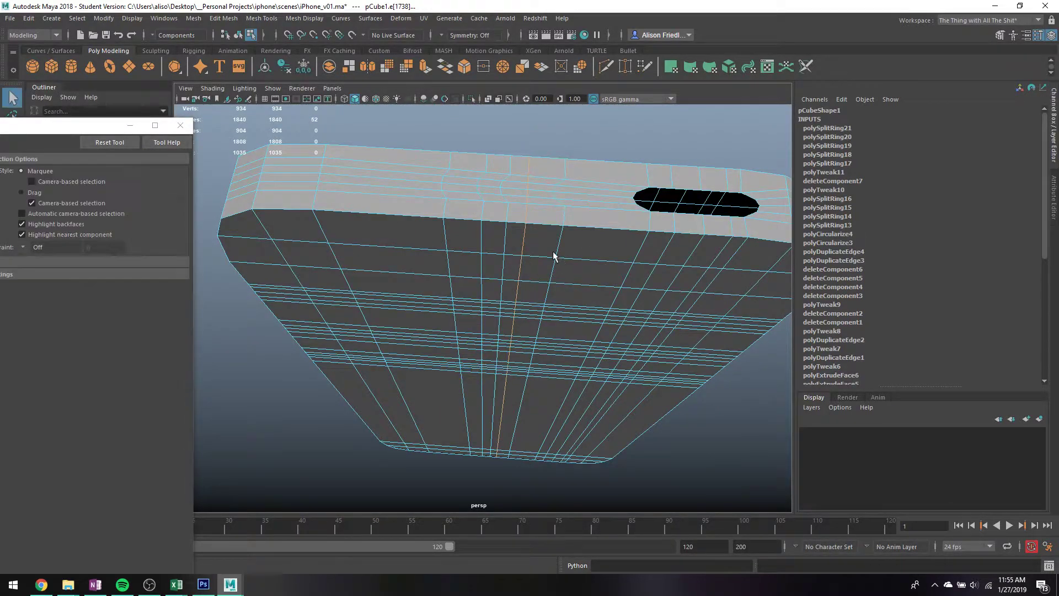
{"action": "key", "text": "r"}
{"action": "left_click_drag", "start_coordinate": [470, 377], "coordinate": [759, 296]}
{"action": "key", "text": "q"}
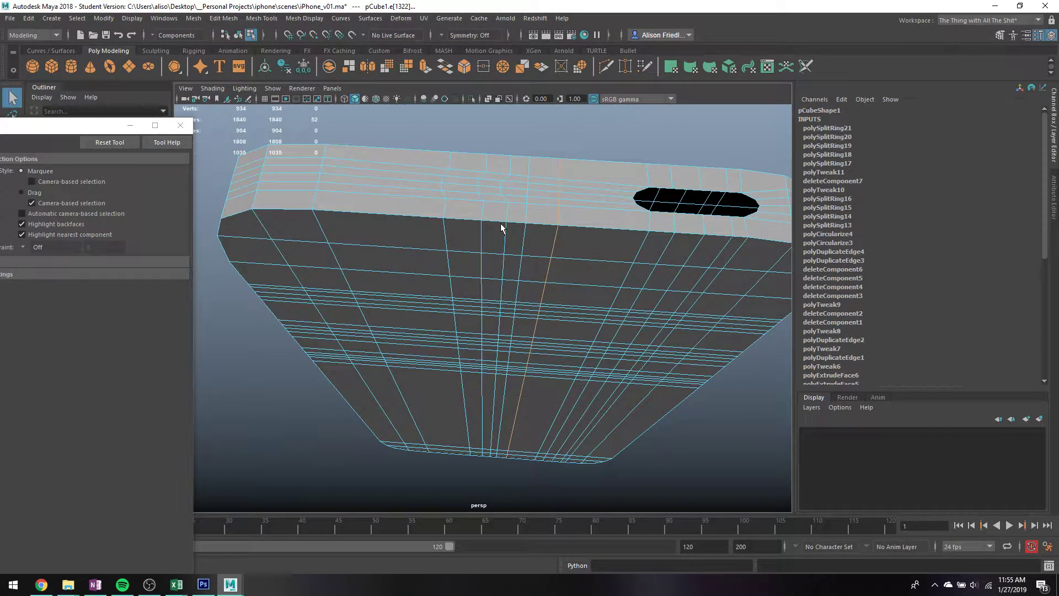
- Straighten the remaining three edge loops through the Lightning port area by scaling each flat along world X
{"action": "left_click", "coordinate": [508, 232]}
{"action": "key", "text": "w"}
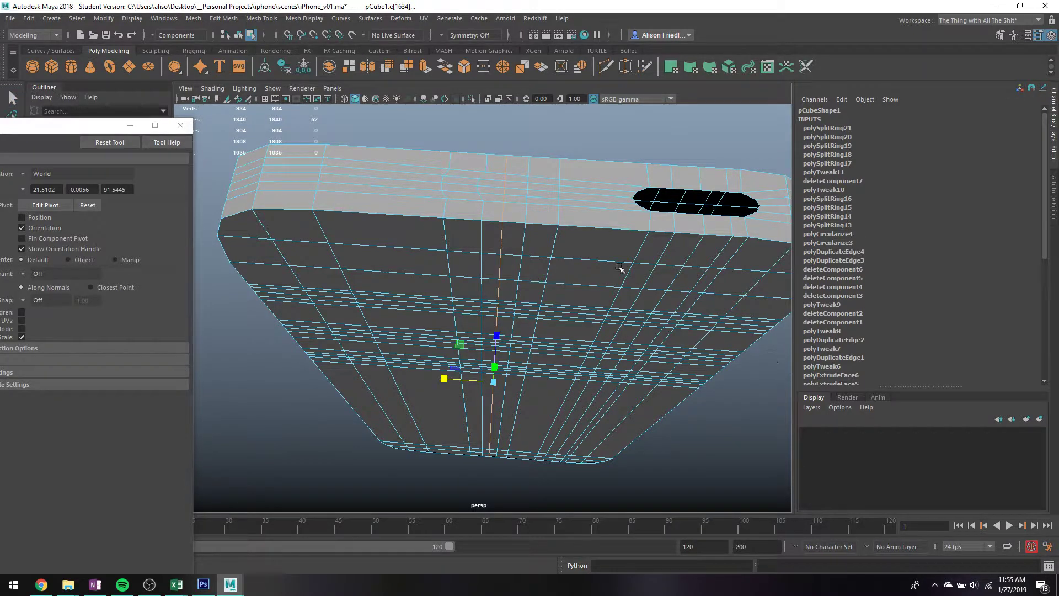
{"action": "key", "text": "q"}
{"action": "left_click", "coordinate": [425, 263]}
{"action": "key", "text": "w"}
{"action": "left_click", "coordinate": [485, 244]}
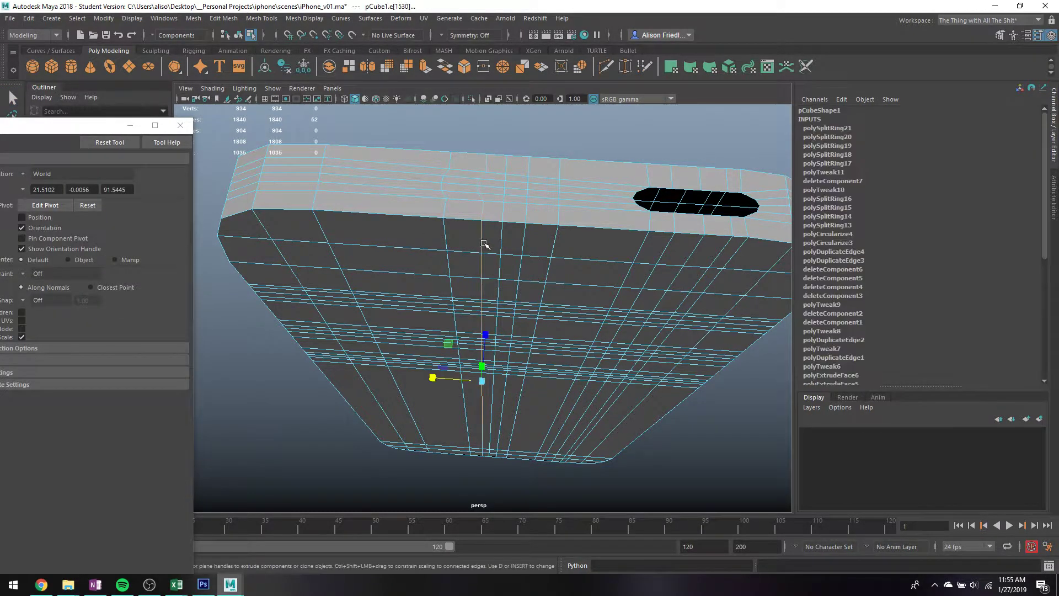
{"action": "key", "text": "q"}
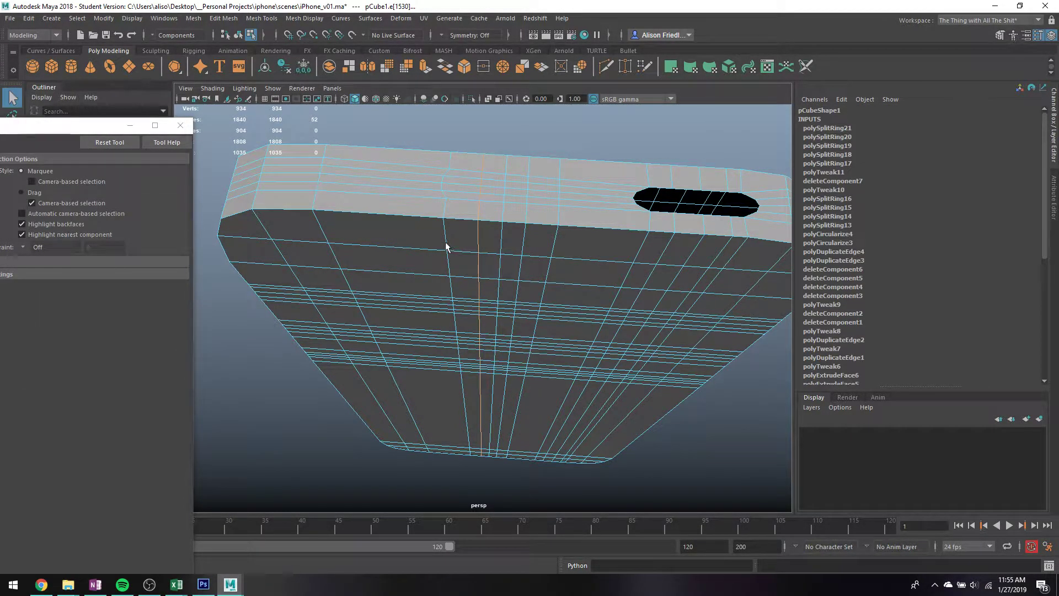
{"action": "left_click", "coordinate": [446, 247]}
{"action": "key", "text": "w"}
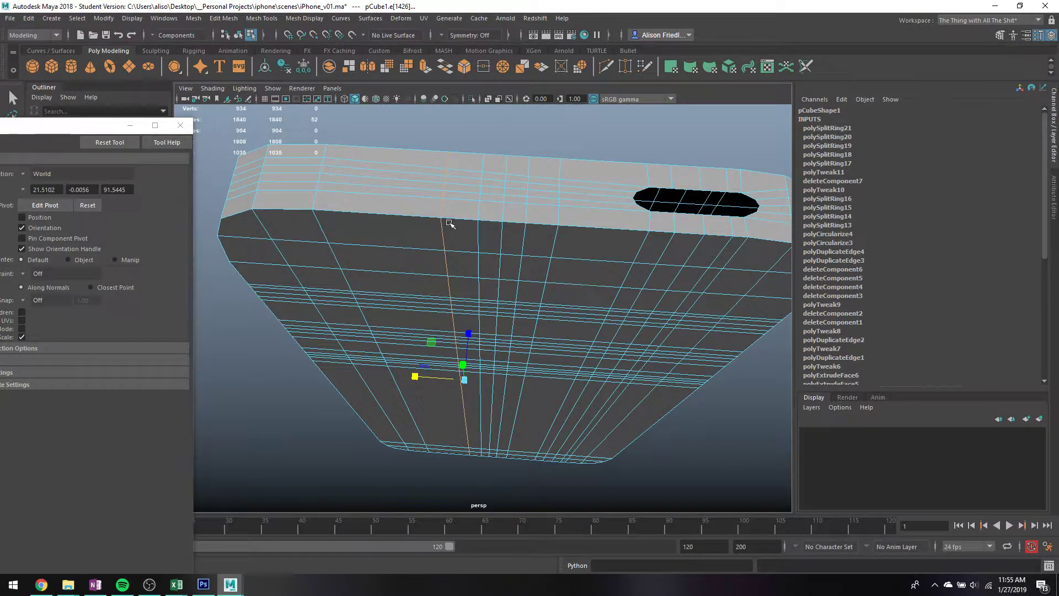
- Inspect the phone body's new edge loops in smooth preview and wireframe display
{"action": "key", "text": "3"}
{"action": "left_click_drag", "start_coordinate": [660, 245], "coordinate": [618, 237], "text": "alt"}
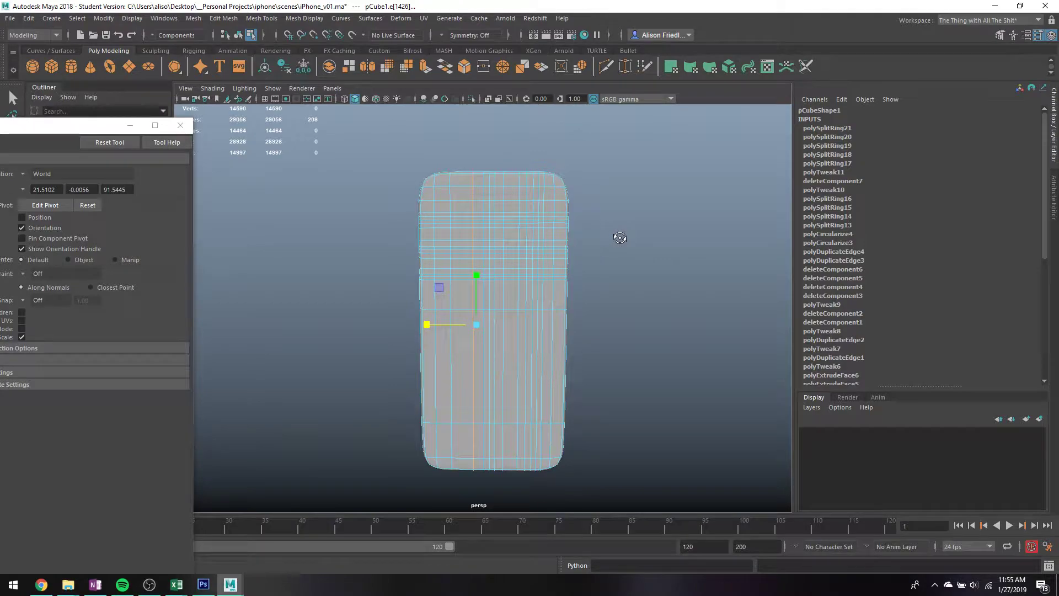
{"action": "left_click_drag", "start_coordinate": [620, 238], "coordinate": [615, 290], "text": "alt"}
{"action": "key", "text": "4"}
{"action": "scroll", "coordinate": [468, 280], "scroll_direction": "up", "scroll_amount": 5}
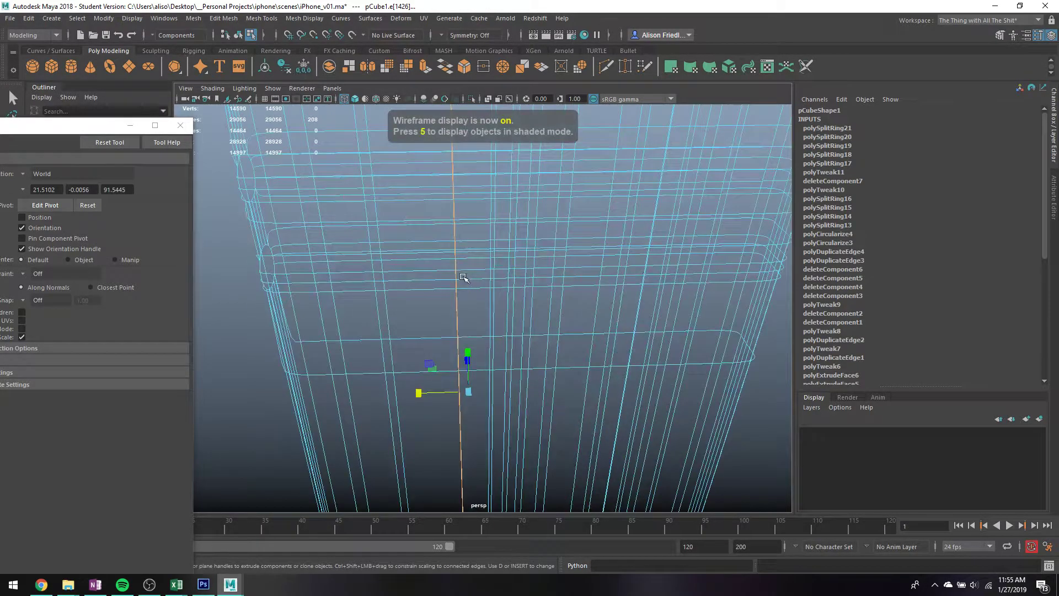
{"action": "key", "text": "5"}
{"action": "scroll", "coordinate": [466, 277], "scroll_direction": "down", "scroll_amount": 5}
- Try to isolate the phone body's lower faces together with imagePlane3 in the top view
{"action": "mouse_move", "coordinate": [428, 410]}
{"action": "left_mouse_down", "text": "alt"}
{"action": "mouse_move", "coordinate": [430, 290]}
{"action": "mouse_move", "coordinate": [506, 296]}
{"action": "mouse_move", "coordinate": [511, 282]}
{"action": "left_mouse_up", "text": "alt"}
{"action": "right_click_drag", "start_coordinate": [500, 256], "coordinate": [491, 286]}
{"action": "left_click_drag", "start_coordinate": [491, 286], "coordinate": [475, 338], "text": "alt"}
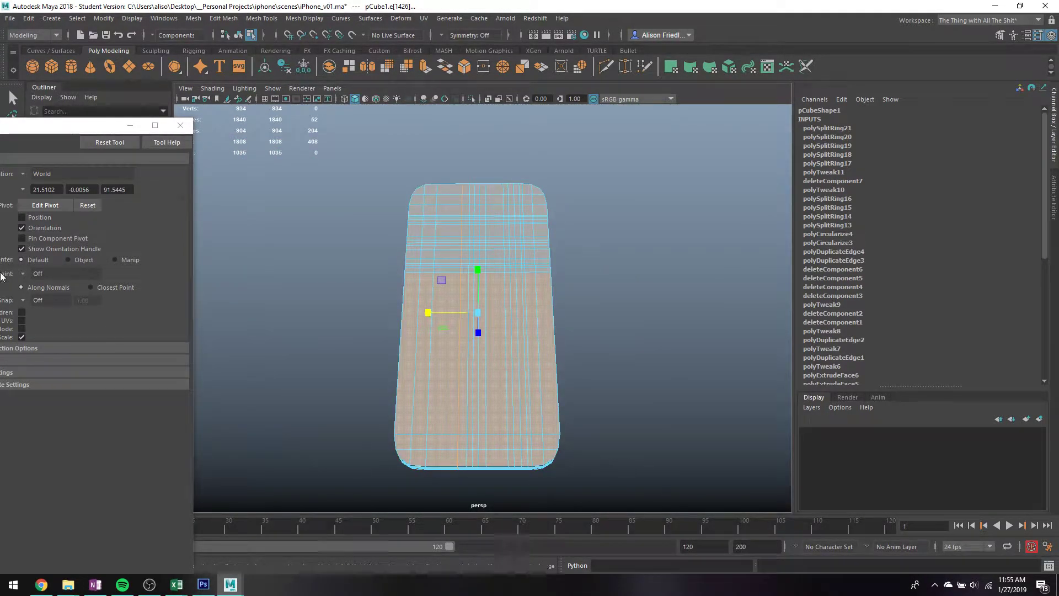
{"action": "left_click_drag", "start_coordinate": [40, 127], "coordinate": [107, 182]}
{"action": "left_click", "coordinate": [114, 190]}
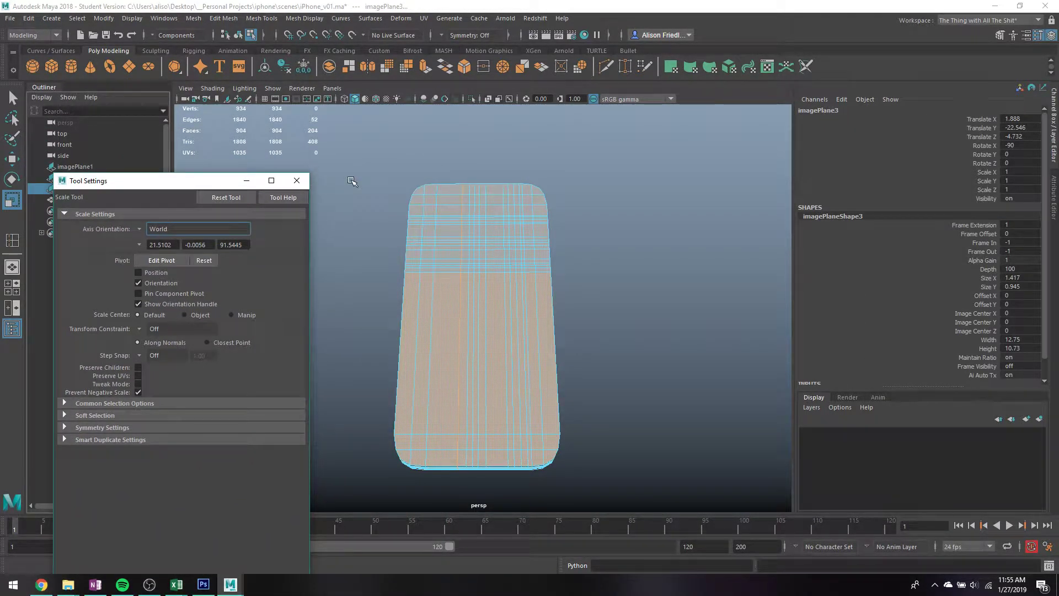
{"action": "left_click", "coordinate": [20, 274]}
{"action": "key", "text": "space"}
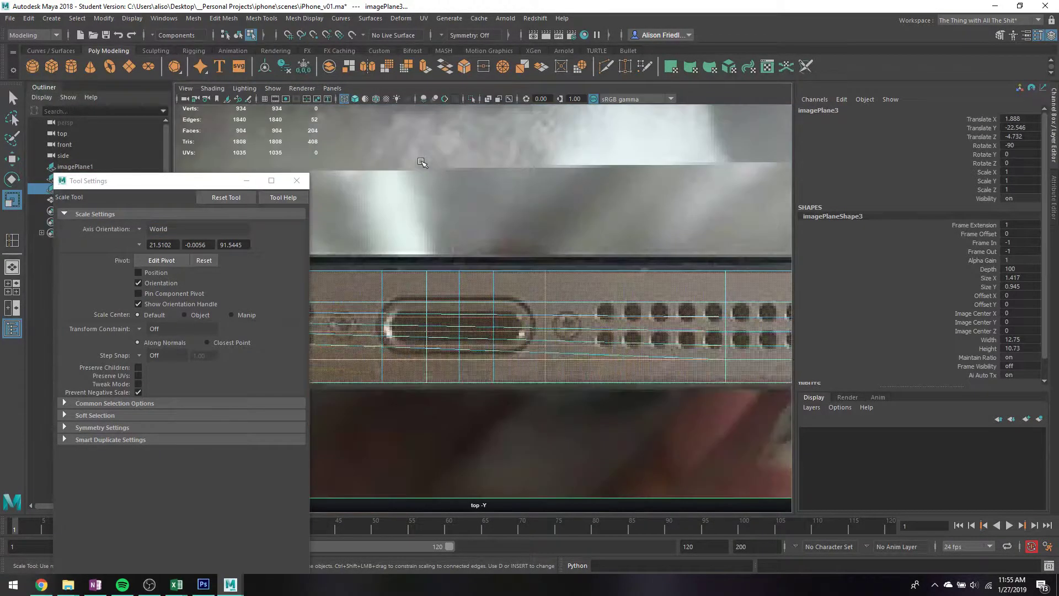
{"action": "key", "text": "ctrl+1"}
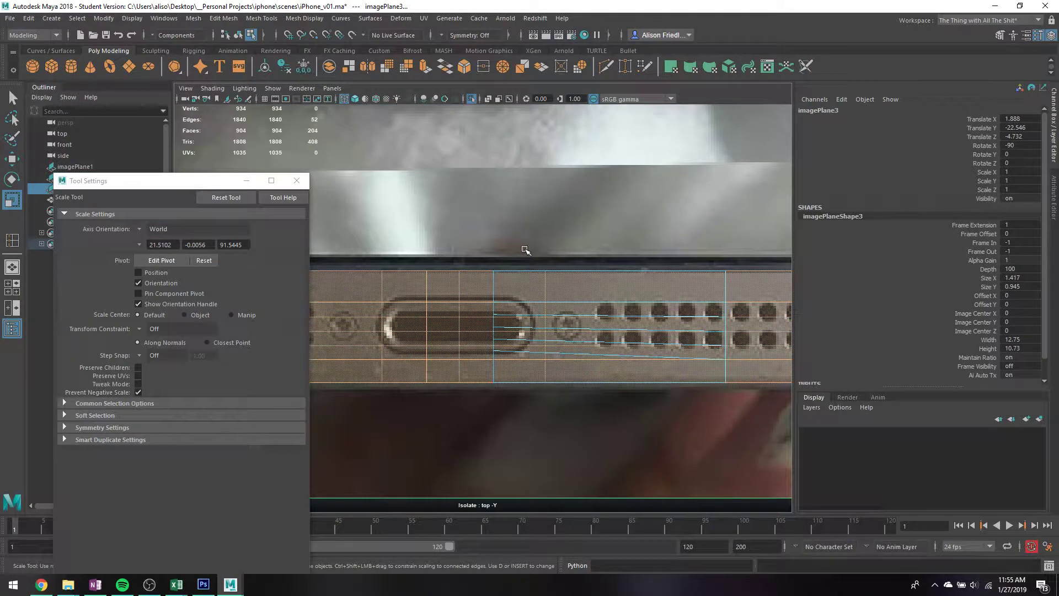
{"action": "key", "text": "space"}
- Reselect the phone body's lower faces in wireframe display and turn off isolation in the top view
{"action": "key", "text": "4"}
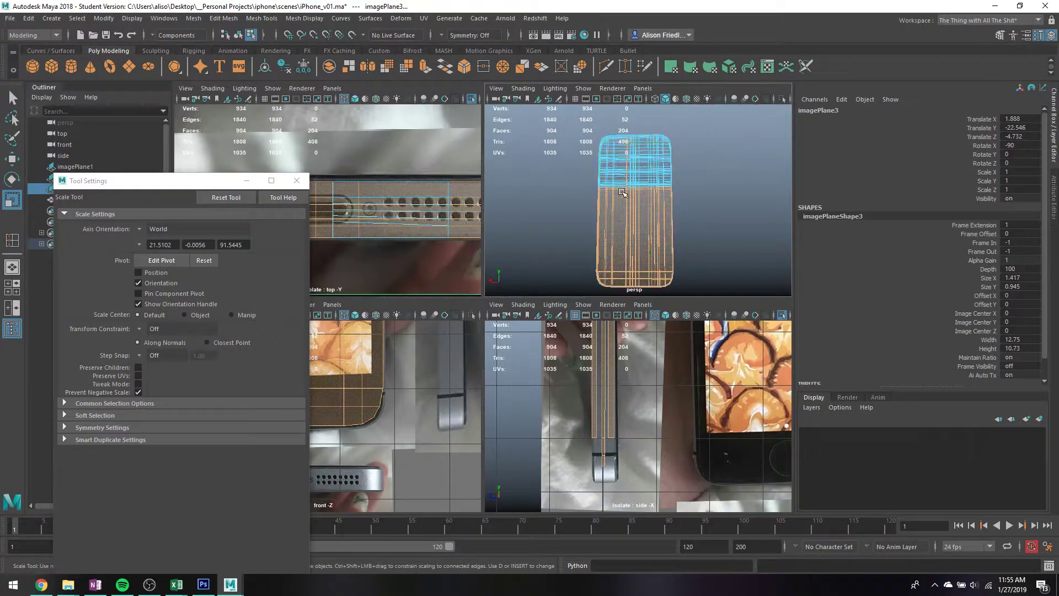
{"action": "key", "text": "q"}
{"action": "right_click_drag", "start_coordinate": [635, 203], "coordinate": [637, 234]}
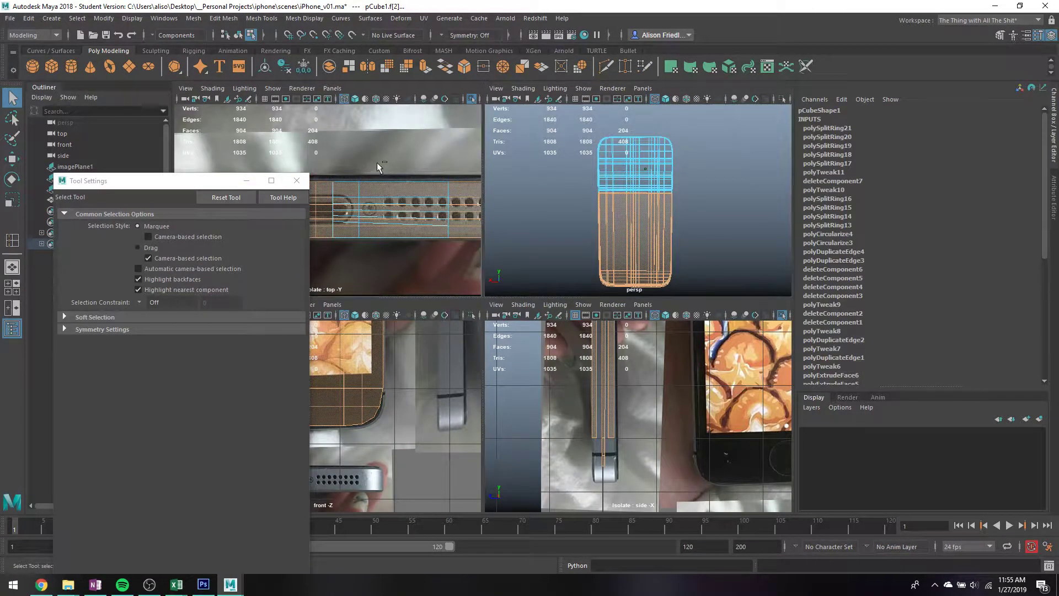
{"action": "key", "text": "ctrl+1"}
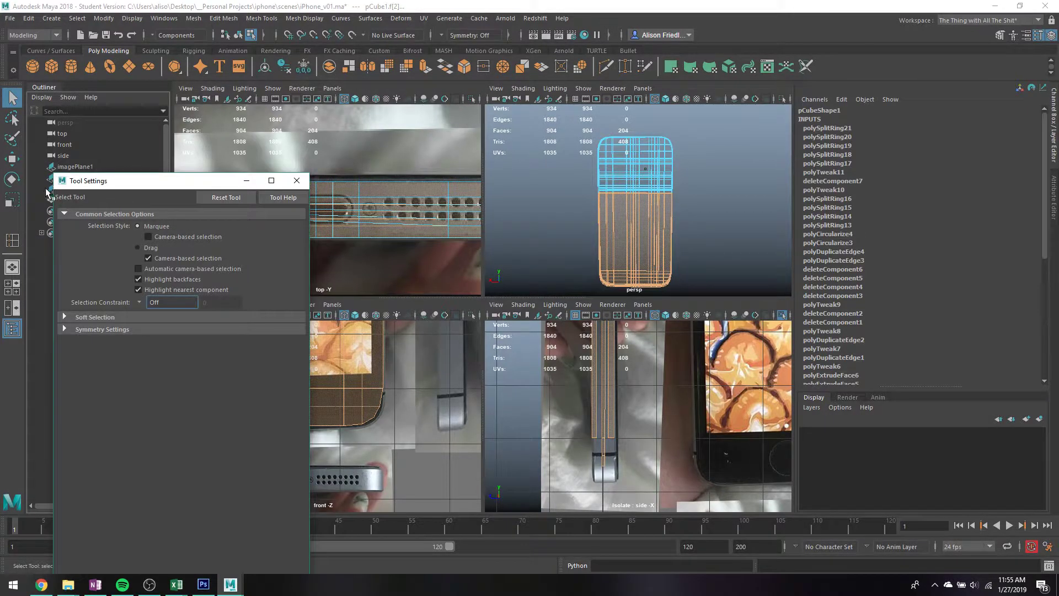
- Add imagePlane3 to the selected lower faces and isolate them in the top view, enlarged to a single view
{"action": "left_click_drag", "start_coordinate": [81, 176], "coordinate": [82, 178]}
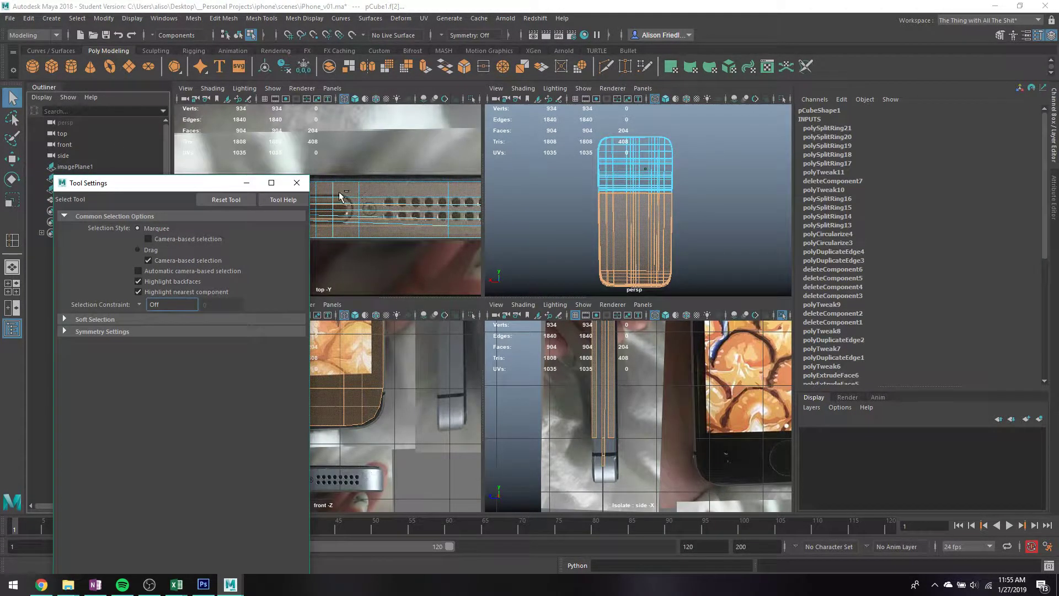
{"action": "left_click_drag", "start_coordinate": [226, 191], "coordinate": [278, 180]}
{"action": "left_click", "coordinate": [72, 189]}
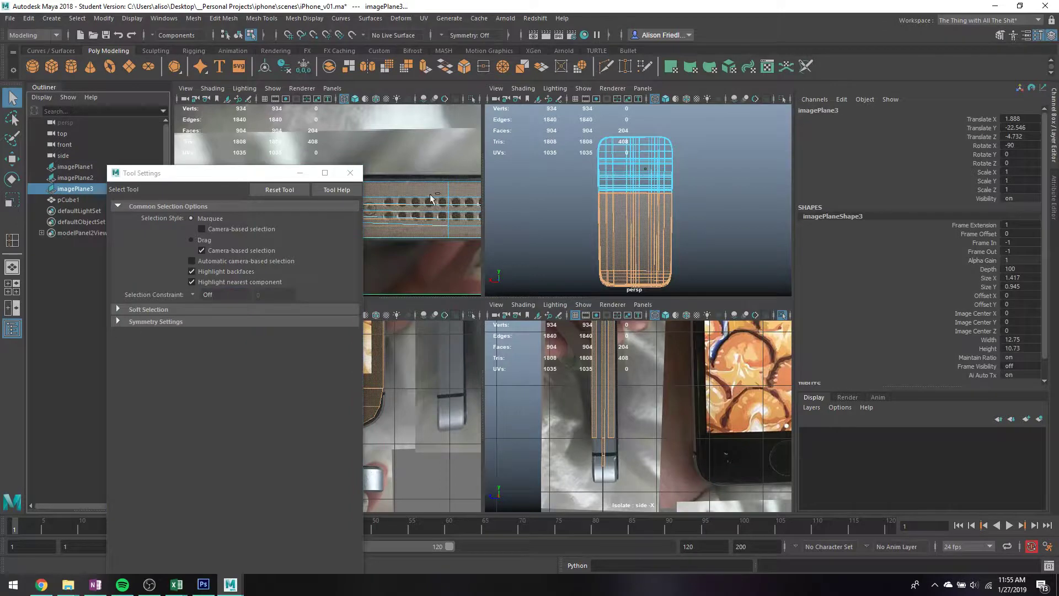
{"action": "key", "text": "1"}
{"action": "key", "text": "shift+i"}
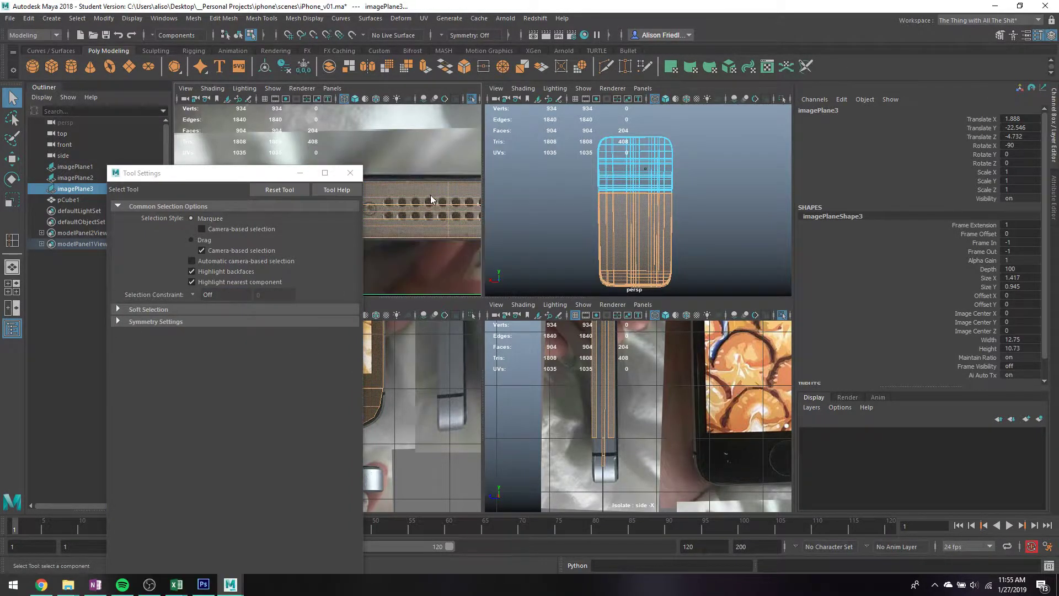
{"action": "key", "text": "space"}
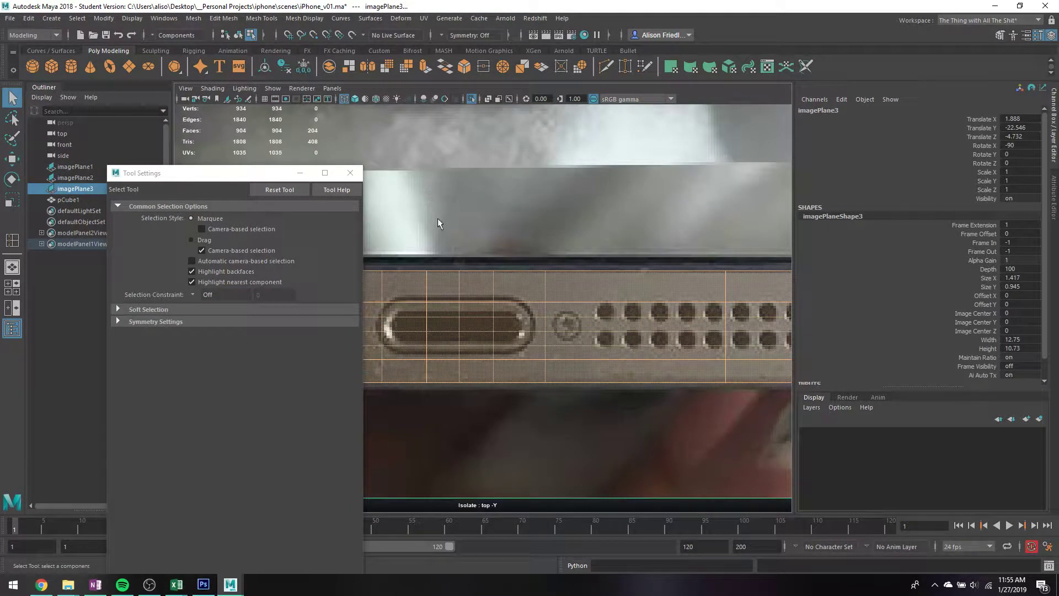
- Select the phone body's faces over the Lightning port, then move and vertically scale them to match the port in the reference image
{"action": "right_click_drag", "start_coordinate": [528, 303], "coordinate": [529, 325]}
{"action": "left_click_drag", "start_coordinate": [408, 306], "coordinate": [475, 329]}
{"action": "key", "text": "r"}
{"action": "key", "text": "w"}
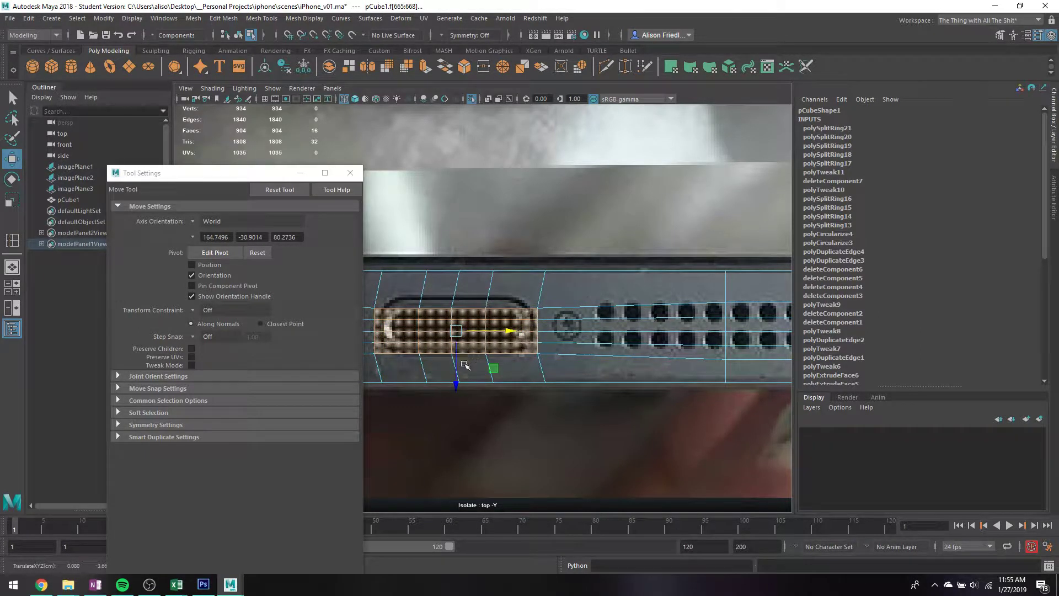
{"action": "left_click_drag", "start_coordinate": [462, 365], "coordinate": [460, 363]}
{"action": "key", "text": "r"}
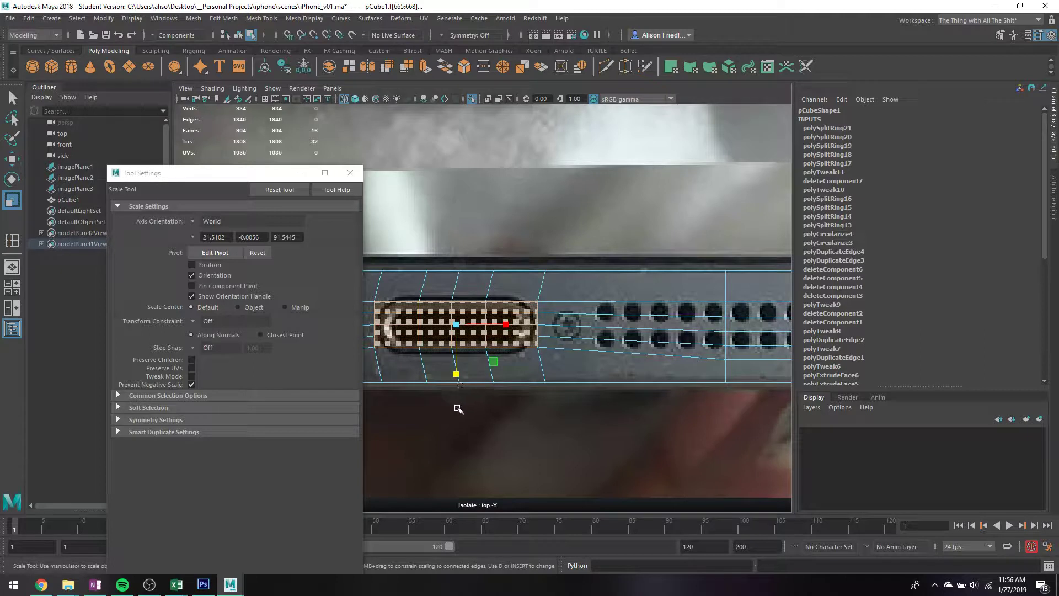
{"action": "left_click_drag", "start_coordinate": [456, 374], "coordinate": [462, 385]}
{"action": "key", "text": "q"}
- Scale the four corner vertices of the Lightning port outline inward horizontally to follow the port's rounded ends
{"action": "right_click_drag", "start_coordinate": [534, 267], "coordinate": [499, 298]}
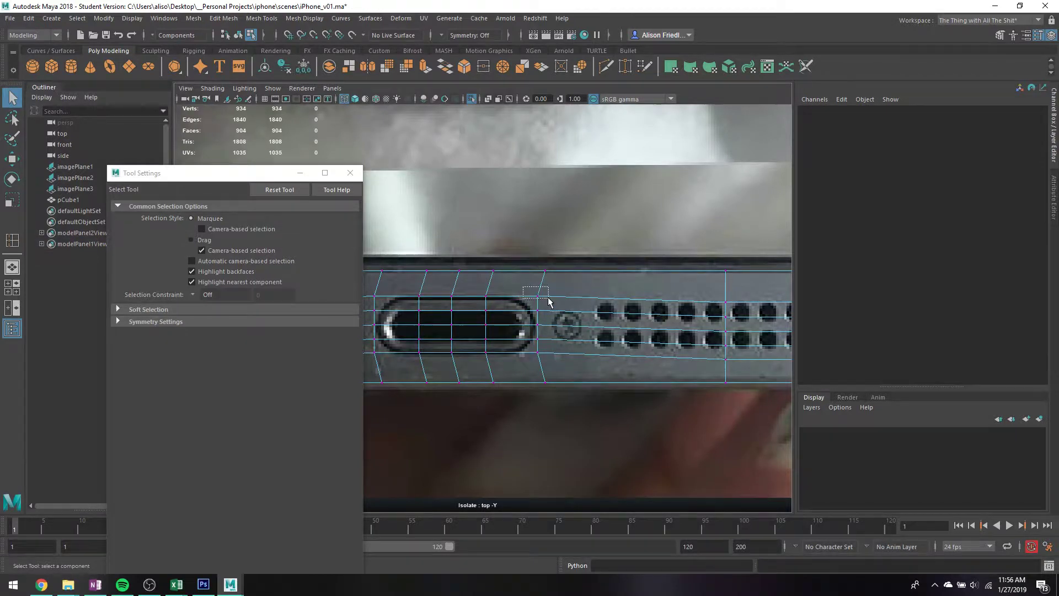
{"action": "left_click_drag", "start_coordinate": [549, 302], "coordinate": [549, 302]}
{"action": "left_click_drag", "start_coordinate": [365, 350], "coordinate": [394, 359]}
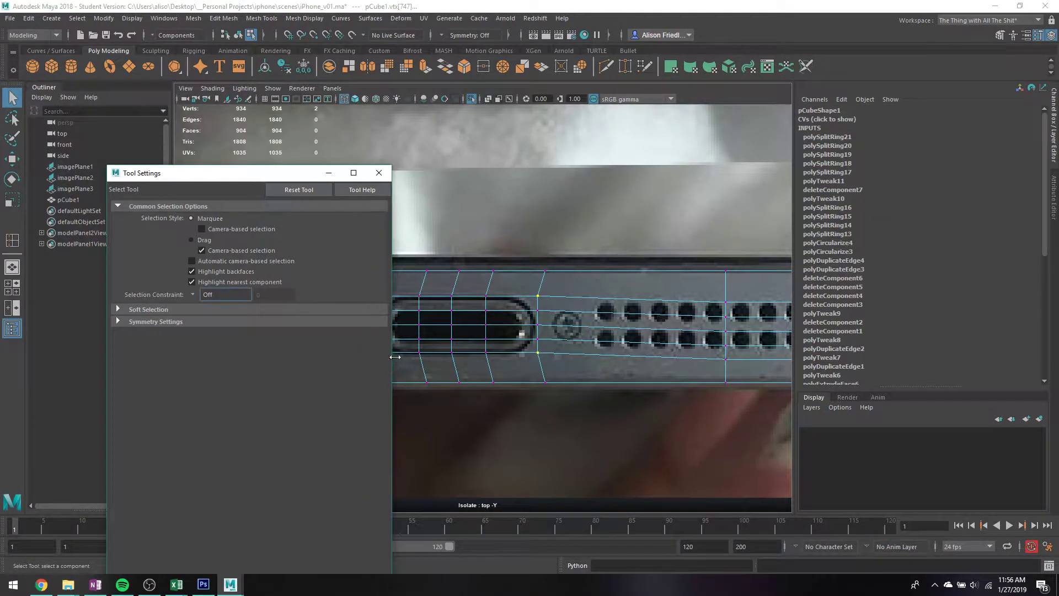
{"action": "left_click_drag", "start_coordinate": [283, 171], "coordinate": [187, 163]}
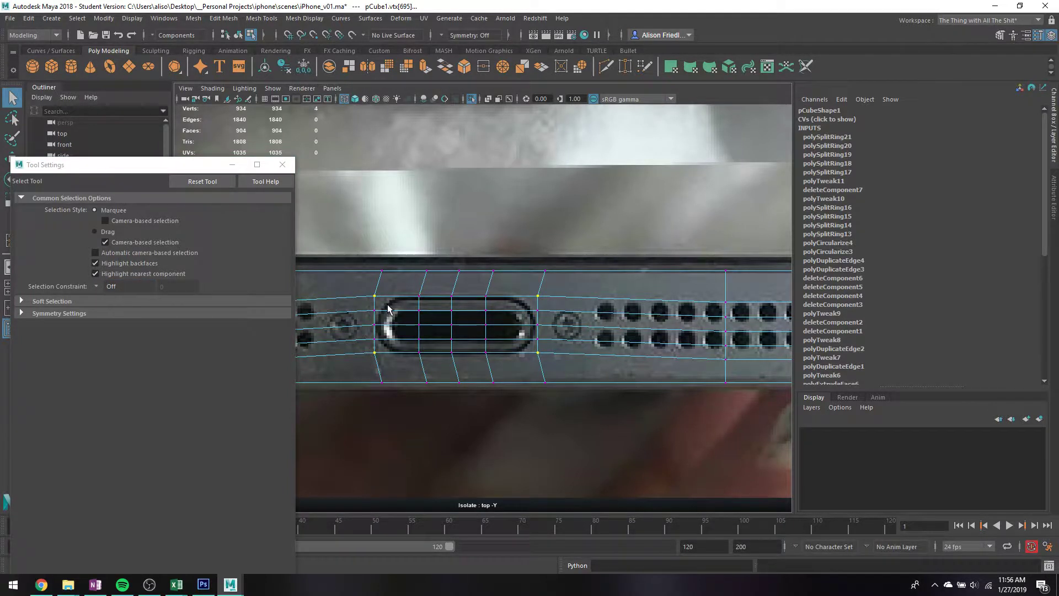
{"action": "key", "text": "r"}
{"action": "left_click_drag", "start_coordinate": [509, 325], "coordinate": [533, 346]}
- Scale the four vertices beside the port outline's end points slightly inward horizontally and check the smooth preview
{"action": "key", "text": "q"}
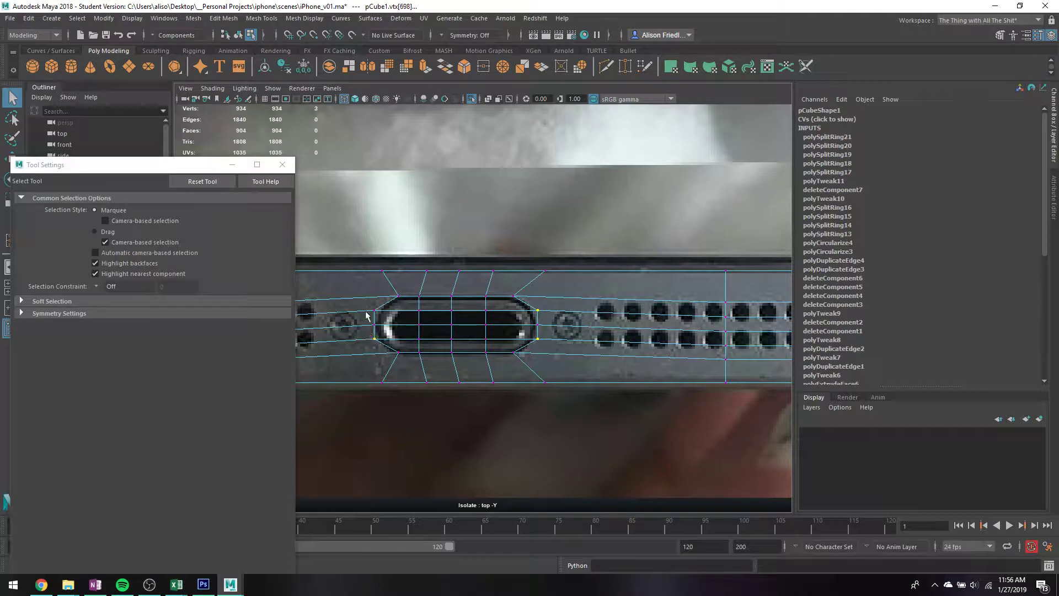
{"action": "left_click_drag", "start_coordinate": [388, 316], "coordinate": [389, 316], "text": "shift"}
{"action": "key", "text": "r"}
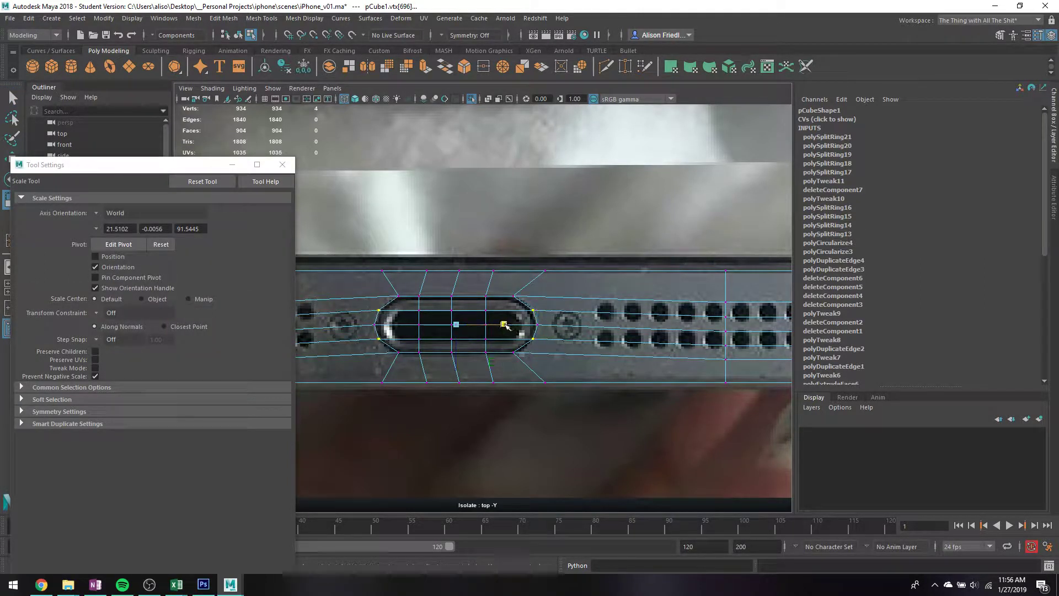
{"action": "left_click_drag", "start_coordinate": [506, 324], "coordinate": [503, 325]}
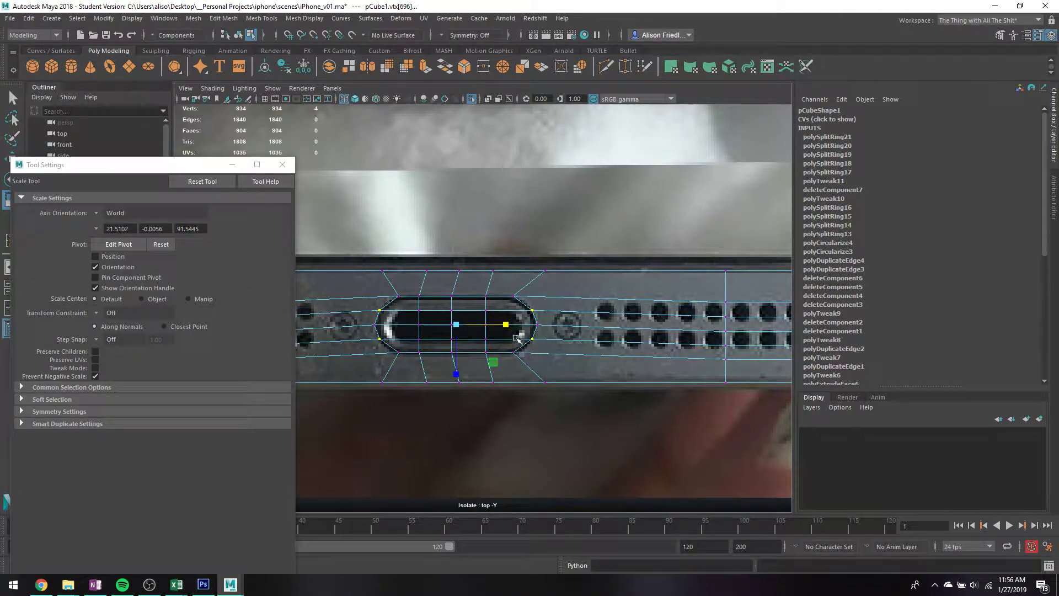
{"action": "key", "text": "3"}
{"action": "key", "text": "1"}
{"action": "key", "text": "q"}
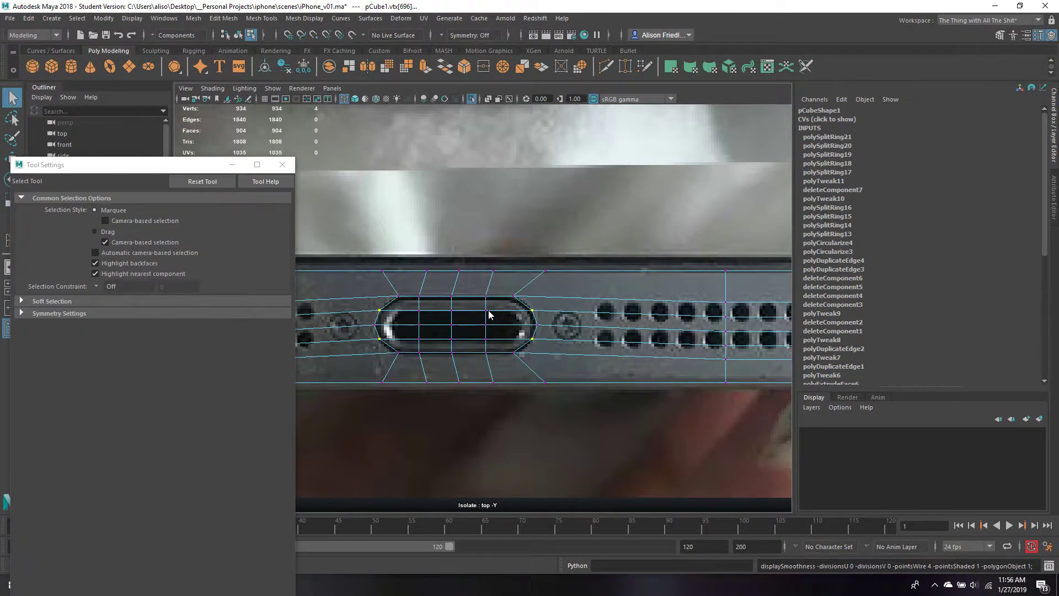
- Delete the phone body's faces inside the Lightning port outline
{"action": "right_click_drag", "start_coordinate": [490, 310], "coordinate": [407, 310]}
{"action": "double_click", "coordinate": [493, 342]}
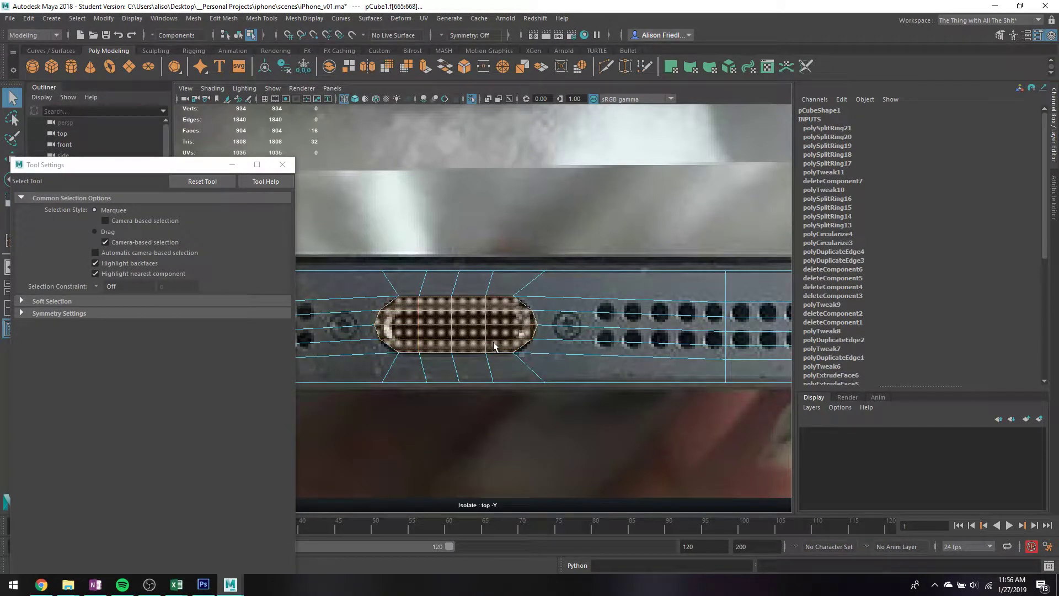
{"action": "key", "text": "Delete"}
- Scale the four vertices beside the port opening's end points apart vertically to round its ends
{"action": "right_click_drag", "start_coordinate": [494, 309], "coordinate": [467, 264]}
{"action": "left_click", "coordinate": [378, 308]}
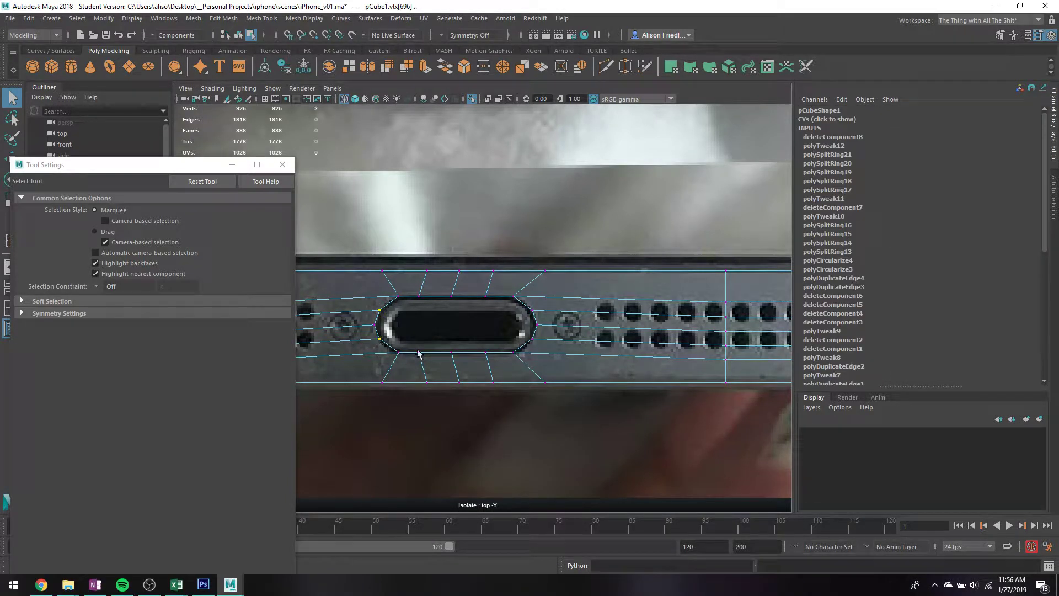
{"action": "left_click_drag", "start_coordinate": [531, 312], "coordinate": [541, 315]}
{"action": "key", "text": "r"}
{"action": "left_click_drag", "start_coordinate": [455, 372], "coordinate": [459, 387]}
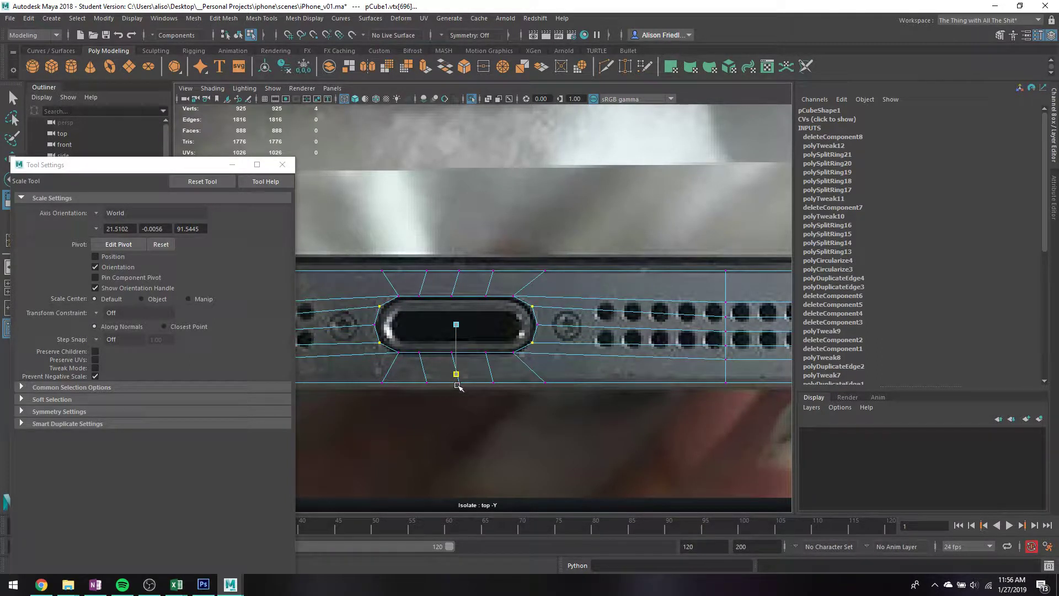
{"action": "key", "text": "q"}
- Try to create a polygon pipe with a radius of about 0.103 over the Lightning port and select it in the perspective view
{"action": "right_click_drag", "start_coordinate": [506, 295], "coordinate": [547, 244]}
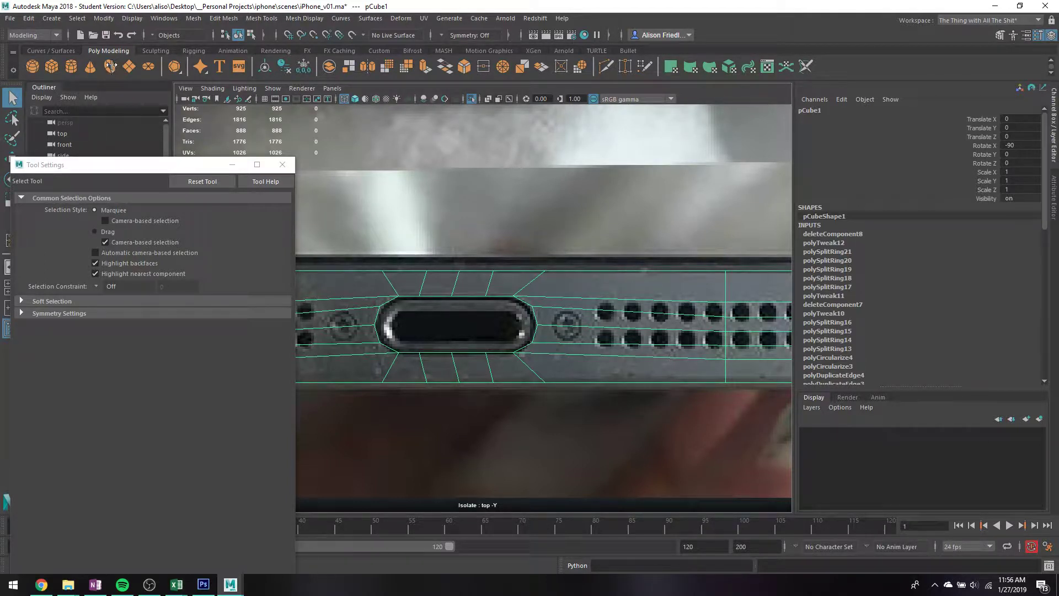
{"action": "left_click", "coordinate": [51, 18]}
{"action": "mouse_move", "coordinate": [159, 58]}
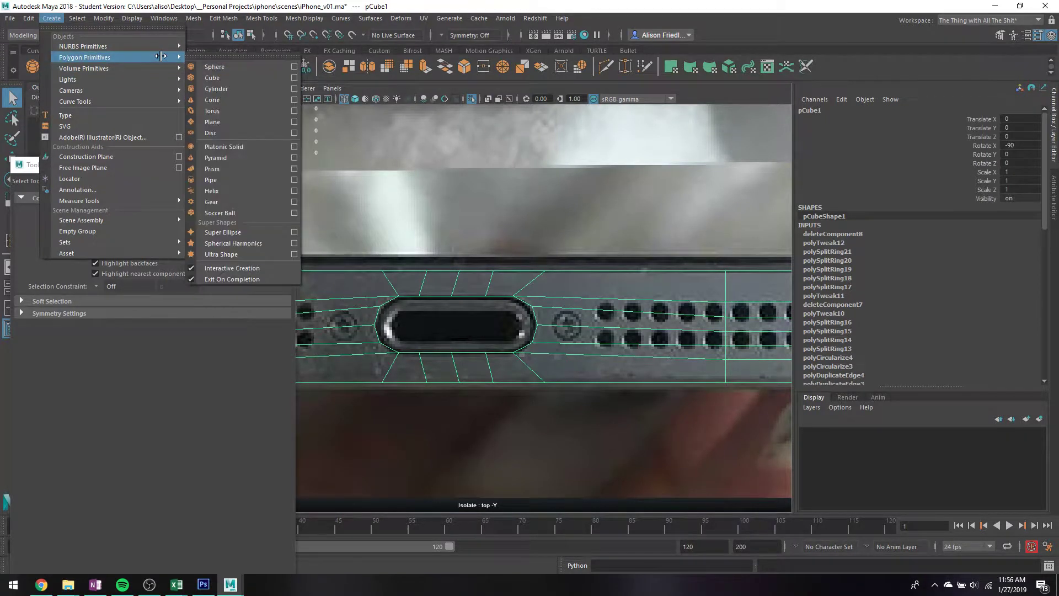
{"action": "left_click", "coordinate": [212, 180]}
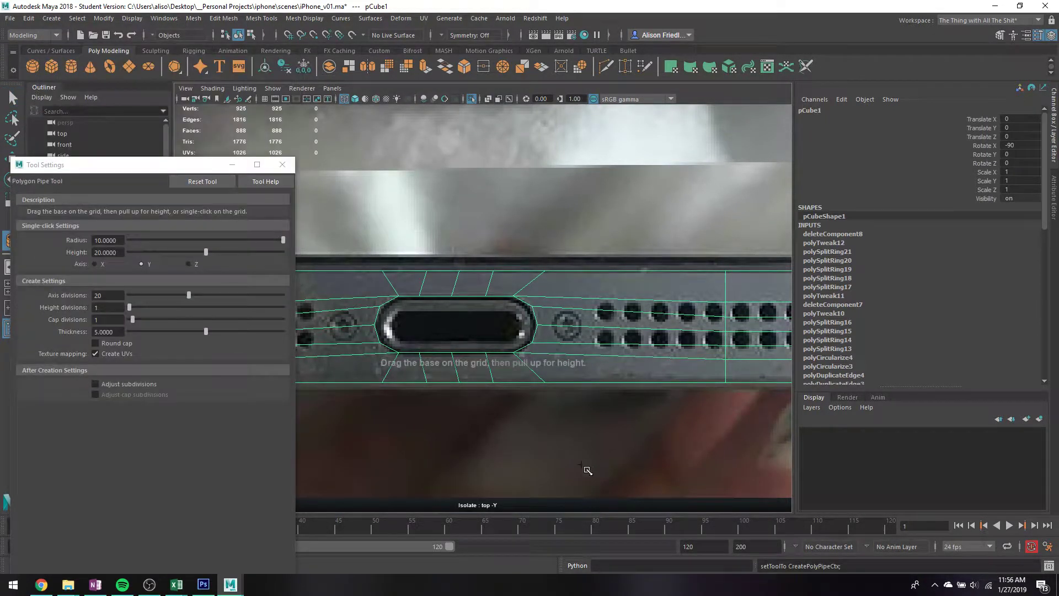
{"action": "left_click_drag", "start_coordinate": [467, 324], "coordinate": [503, 329]}
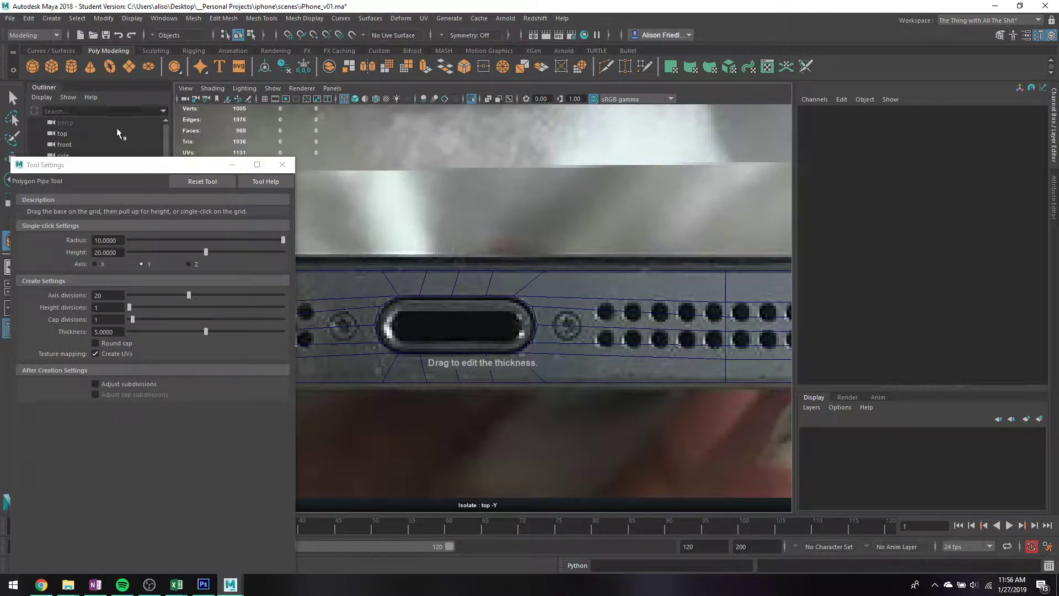
{"action": "left_click_drag", "start_coordinate": [141, 166], "coordinate": [236, 265]}
{"action": "left_click", "coordinate": [68, 199]}
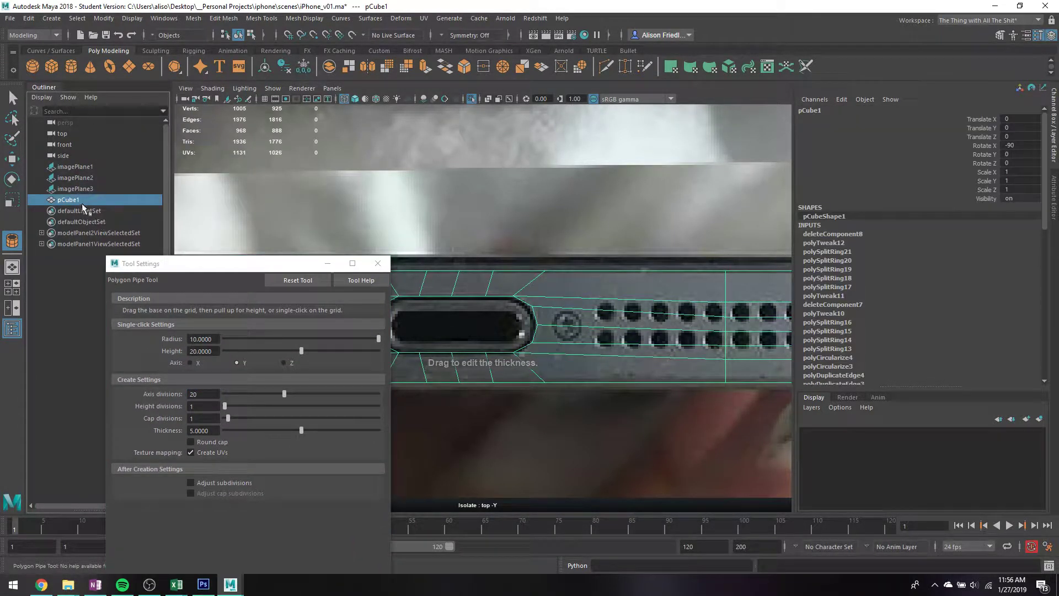
{"action": "key", "text": "space"}
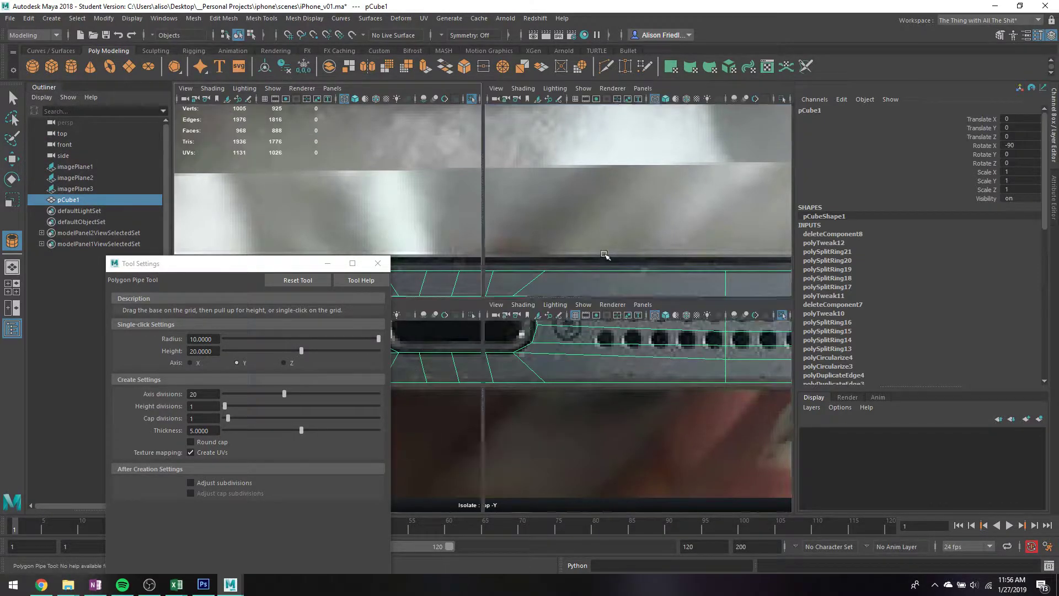
{"action": "key", "text": "space"}
{"action": "left_click_drag", "start_coordinate": [557, 292], "coordinate": [492, 432], "text": "alt"}
{"action": "left_click", "coordinate": [485, 291]}
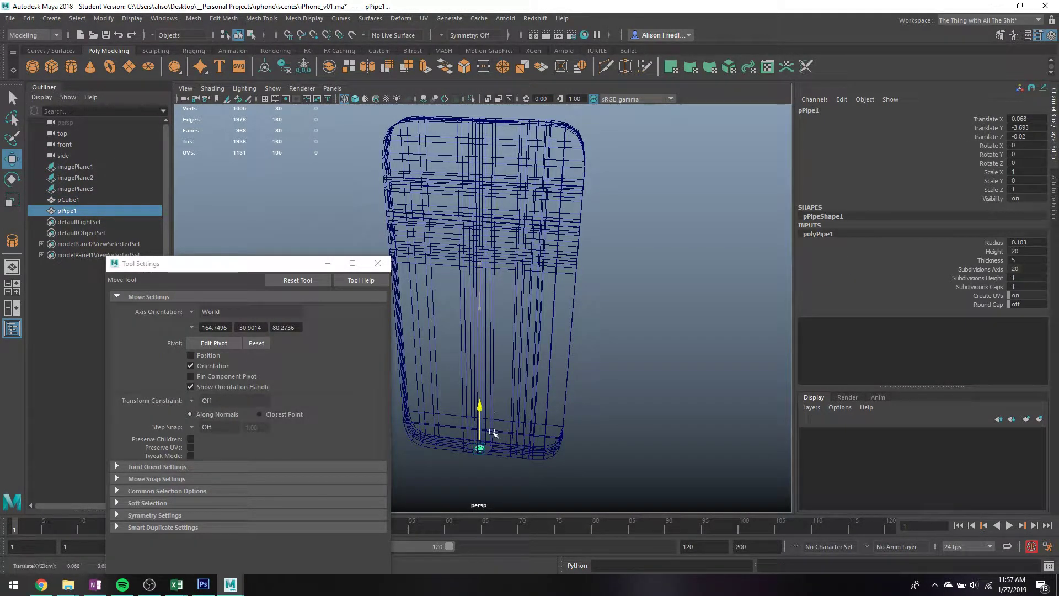
- Set the pipe's Translate X, Y and Z to 0, then move it down to the phone's bottom at about -3.782 in Y
{"action": "left_click_drag", "start_coordinate": [1026, 119], "coordinate": [1026, 137]}
{"action": "type", "text": "0"}
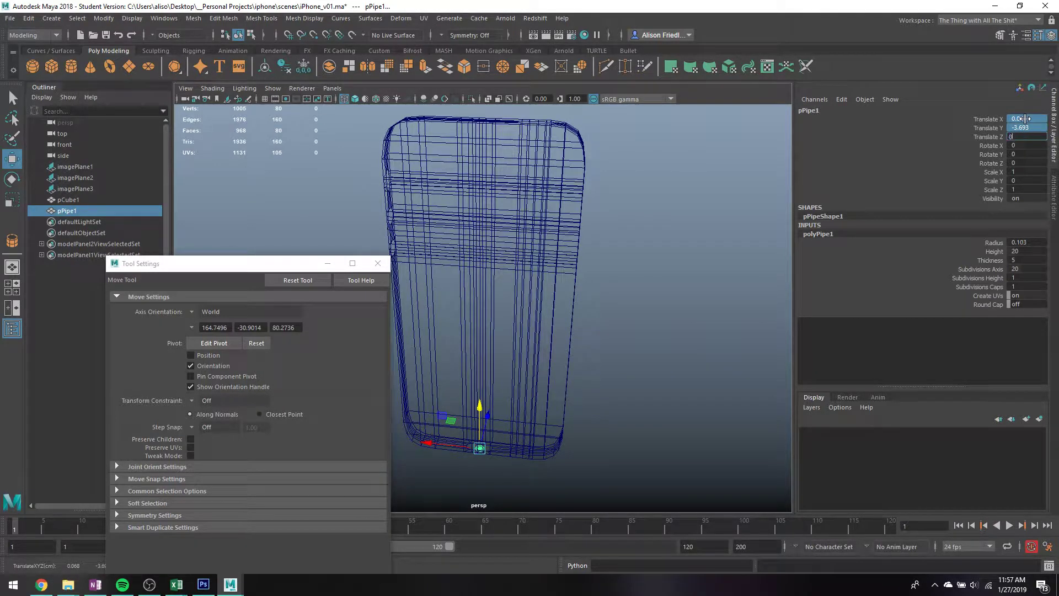
{"action": "key", "text": "Return"}
{"action": "left_click_drag", "start_coordinate": [488, 256], "coordinate": [484, 419]}
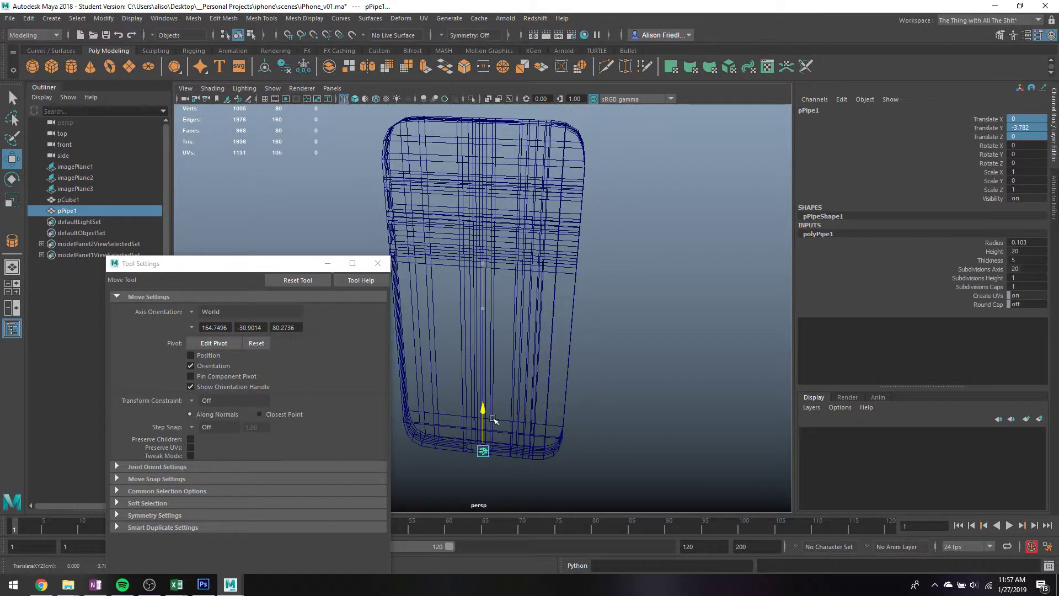
{"action": "key", "text": "f"}
{"action": "scroll", "coordinate": [530, 330], "scroll_direction": "down", "scroll_amount": 10}
{"action": "left_click_drag", "start_coordinate": [530, 331], "coordinate": [558, 318], "text": "alt"}
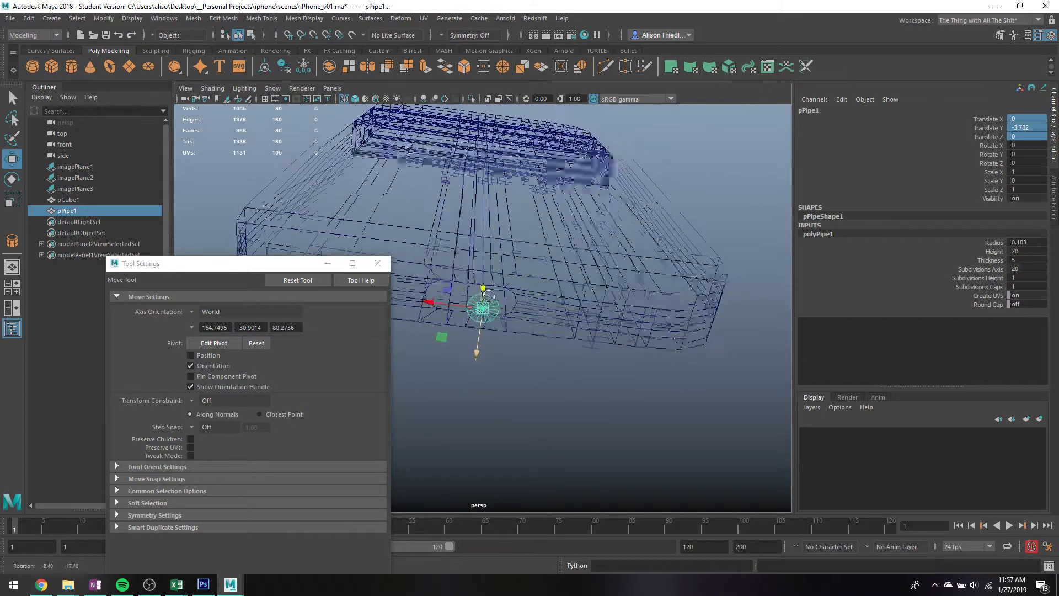
{"action": "scroll", "coordinate": [558, 319], "scroll_direction": "up", "scroll_amount": 5}
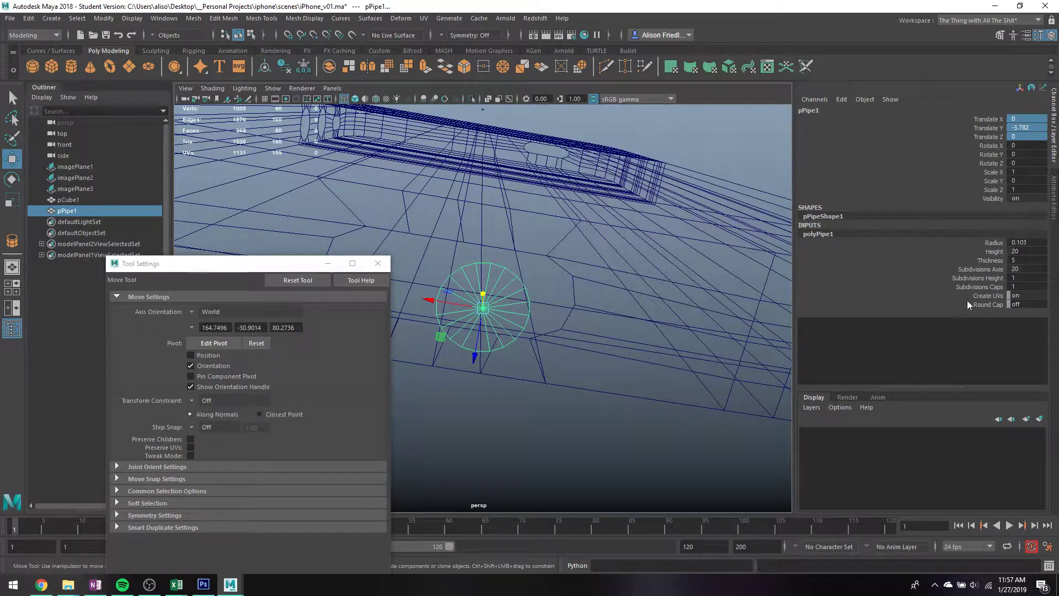
- Try adjusting the pipe's height interactively and delete the pipe
{"action": "left_click", "coordinate": [993, 251]}
{"action": "middle_click_drag", "start_coordinate": [634, 316], "coordinate": [646, 315]}
{"action": "left_click_drag", "start_coordinate": [652, 329], "coordinate": [631, 395], "text": "alt"}
{"action": "key", "text": "Delete"}
{"action": "key", "text": "w"}
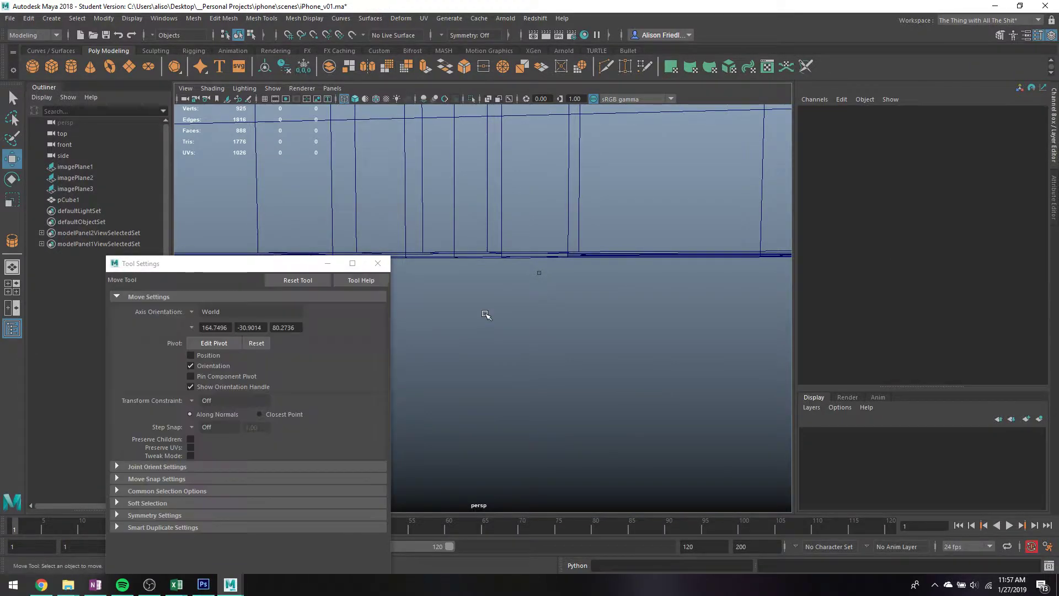
- Create a polygon cylinder about 0.107 in radius and 0.069 high over the Lightning port, with Translate X and Z set to 0
{"action": "key", "text": "space"}
{"action": "key", "text": "space"}
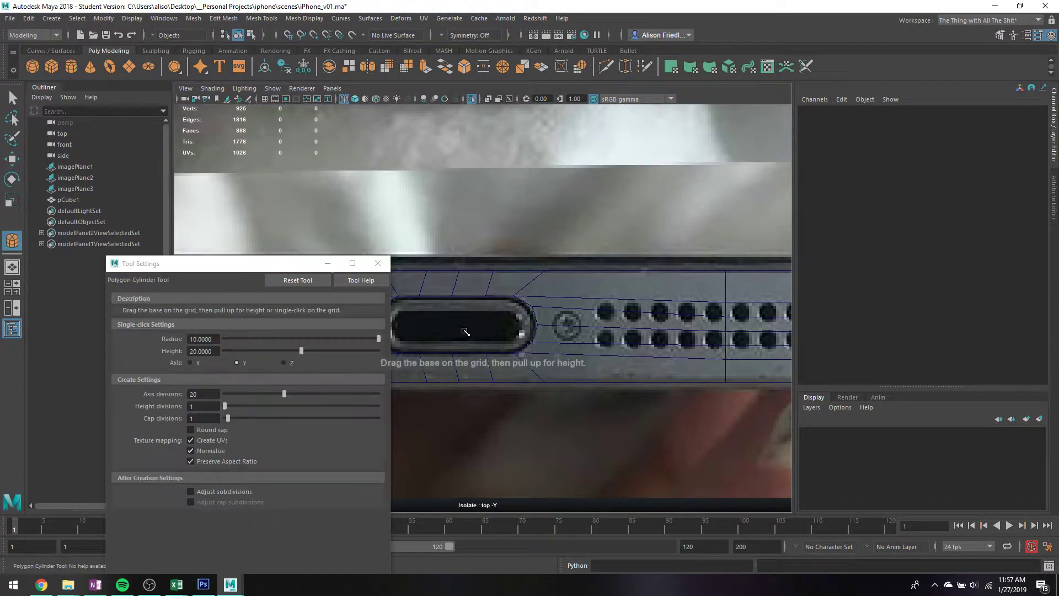
{"action": "left_click_drag", "start_coordinate": [460, 326], "coordinate": [486, 316]}
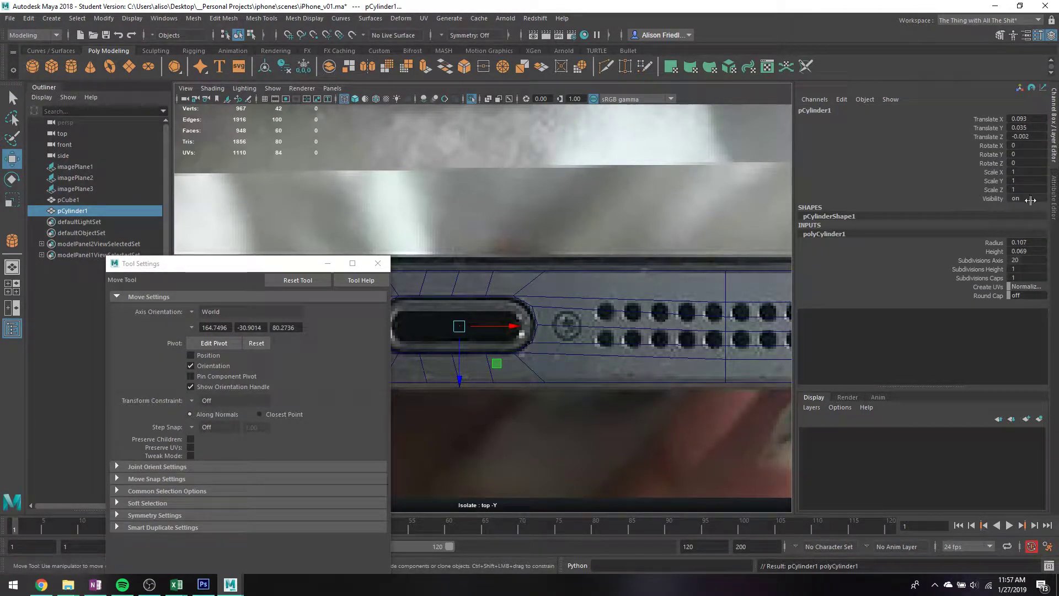
{"action": "left_click", "coordinate": [1024, 136]}
{"action": "type", "text": "0"}
{"action": "key", "text": "Return"}
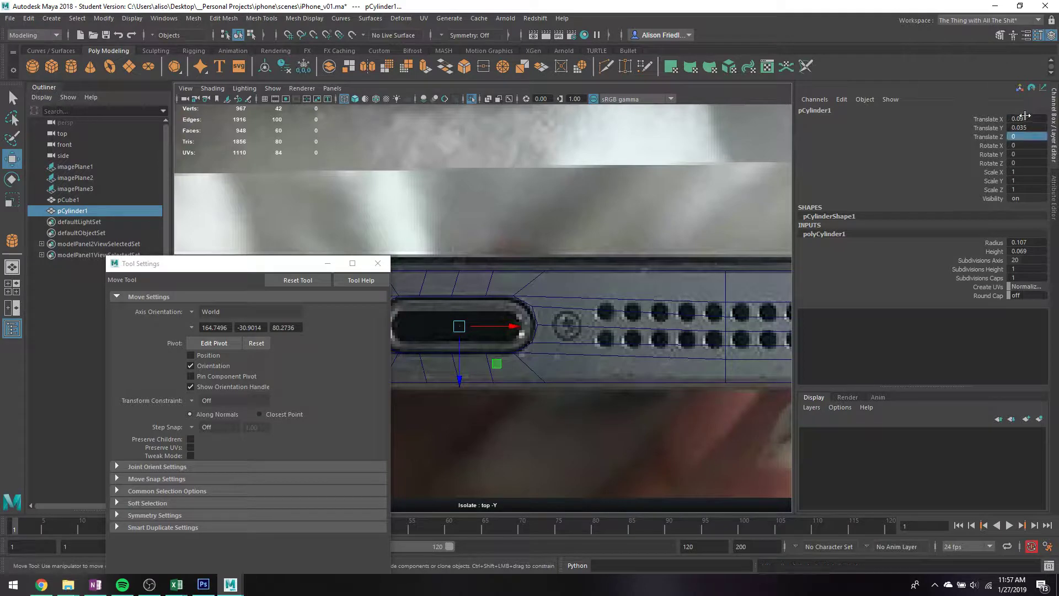
{"action": "left_click", "coordinate": [1025, 118]}
{"action": "type", "text": "0"}
{"action": "key", "text": "Return"}
- Extrude one half of the cylinder's faces in the perspective view and move them sideways to form an elongated slot shape
{"action": "key", "text": "space"}
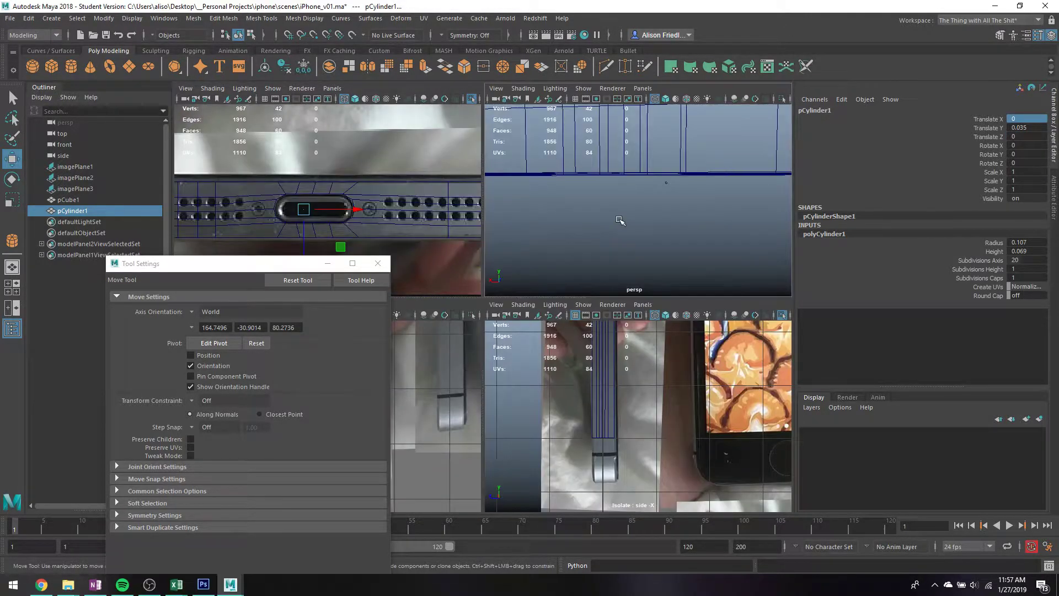
{"action": "key", "text": "space"}
{"action": "left_click_drag", "start_coordinate": [528, 258], "coordinate": [505, 243], "text": "alt"}
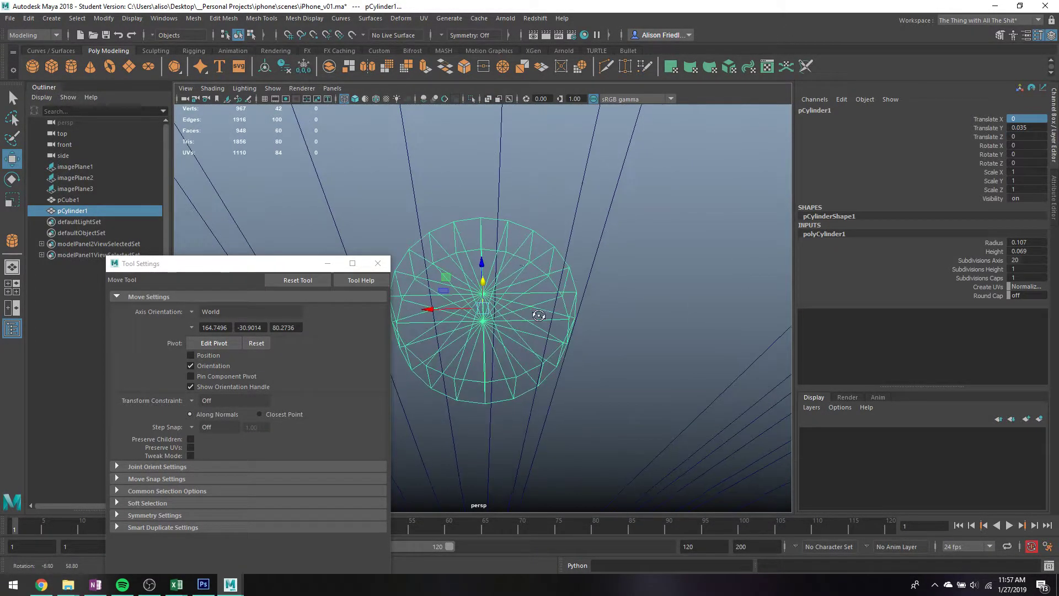
{"action": "key", "text": "q"}
{"action": "right_click_drag", "start_coordinate": [505, 244], "coordinate": [504, 272]}
{"action": "left_click_drag", "start_coordinate": [490, 213], "coordinate": [601, 437]}
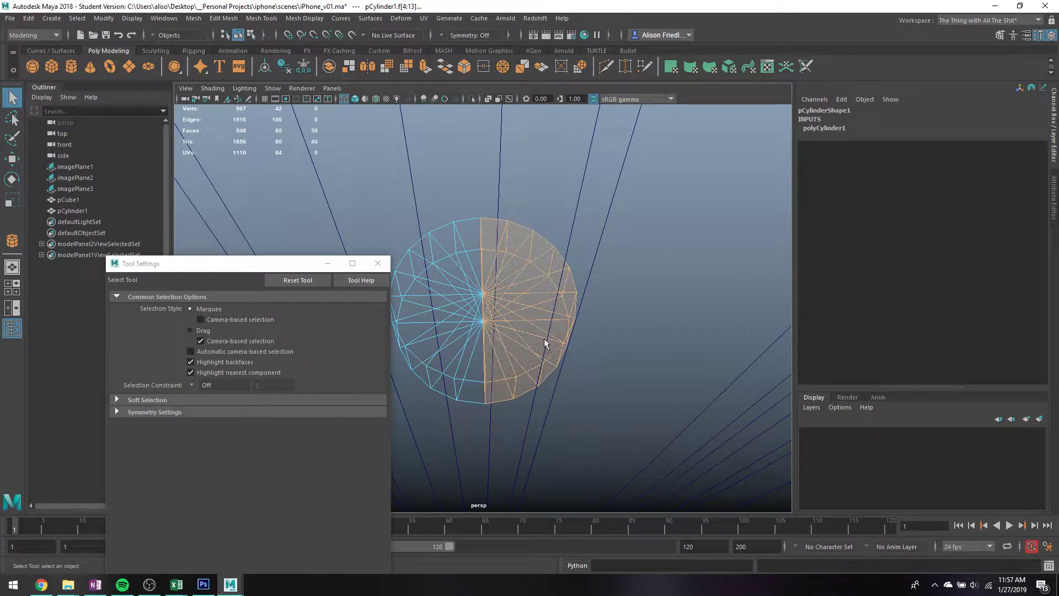
{"action": "left_click", "coordinate": [426, 66]}
{"action": "key", "text": "w"}
{"action": "left_click_drag", "start_coordinate": [484, 304], "coordinate": [669, 304]}
{"action": "key", "text": "q"}
- Delete the slot shape's cap faces, keeping only its side wall
{"action": "right_click_drag", "start_coordinate": [710, 280], "coordinate": [734, 246]}
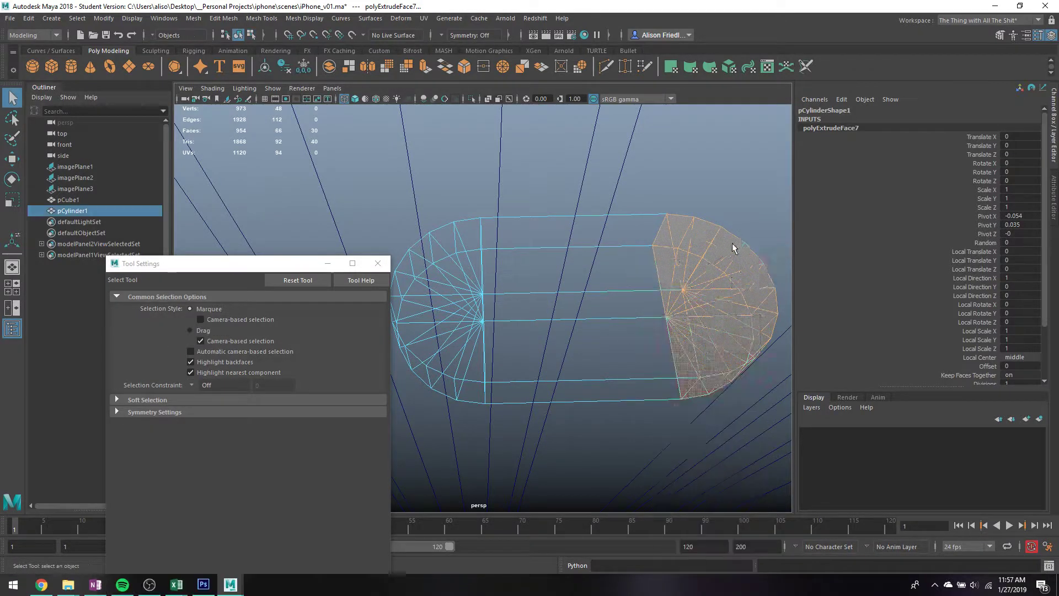
{"action": "scroll", "coordinate": [670, 296], "scroll_direction": "down", "scroll_amount": 4}
{"action": "right_click_drag", "start_coordinate": [582, 267], "coordinate": [581, 308]}
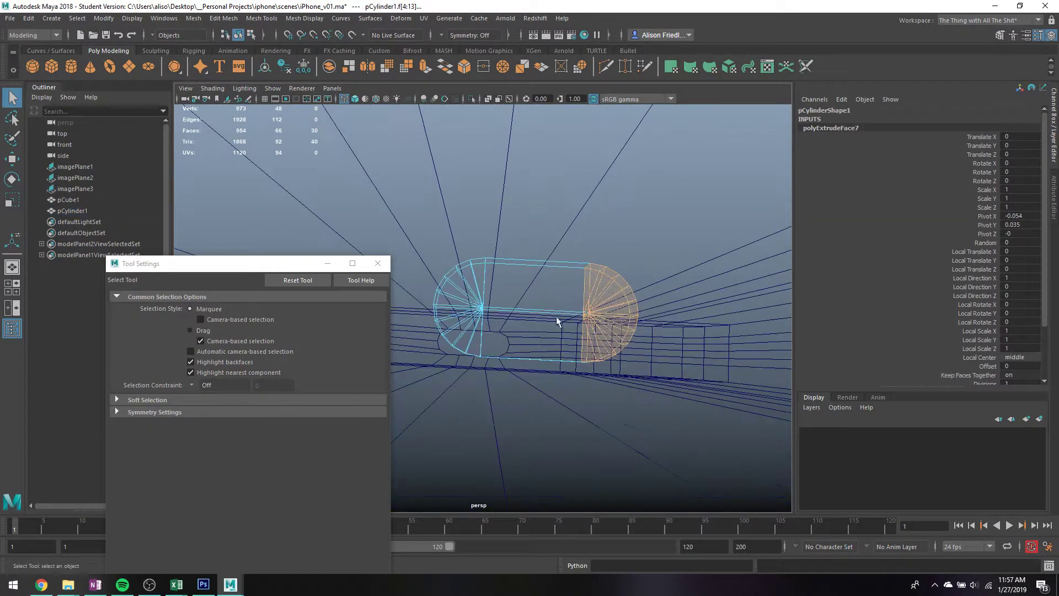
{"action": "double_click", "coordinate": [591, 323]}
{"action": "key", "text": "Delete"}
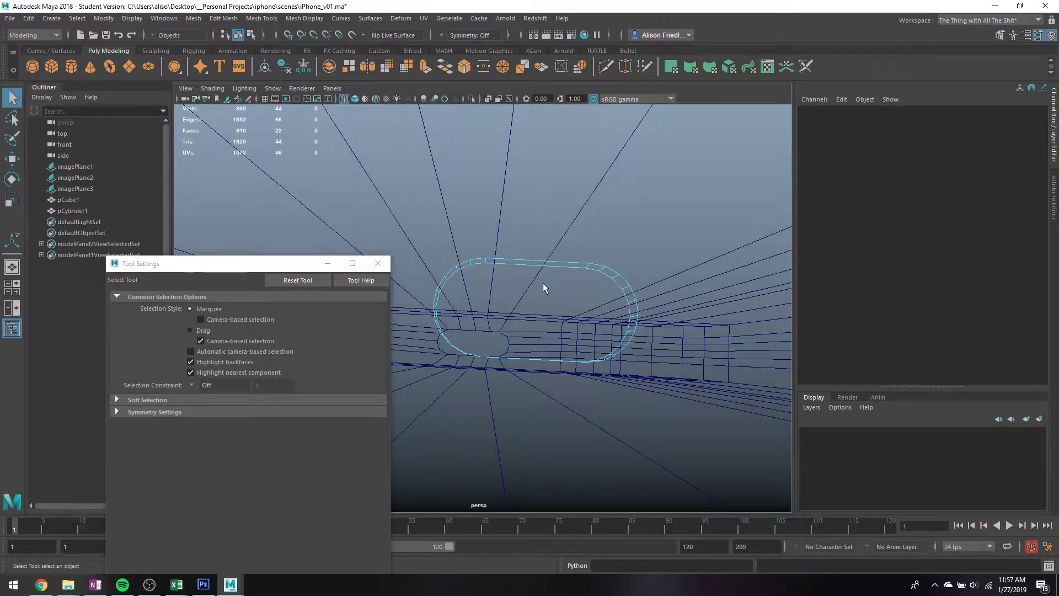
- Try to extrude the slot-shaped side wall to give it thickness and undo the extrusion
{"action": "right_click_drag", "start_coordinate": [531, 266], "coordinate": [551, 259]}
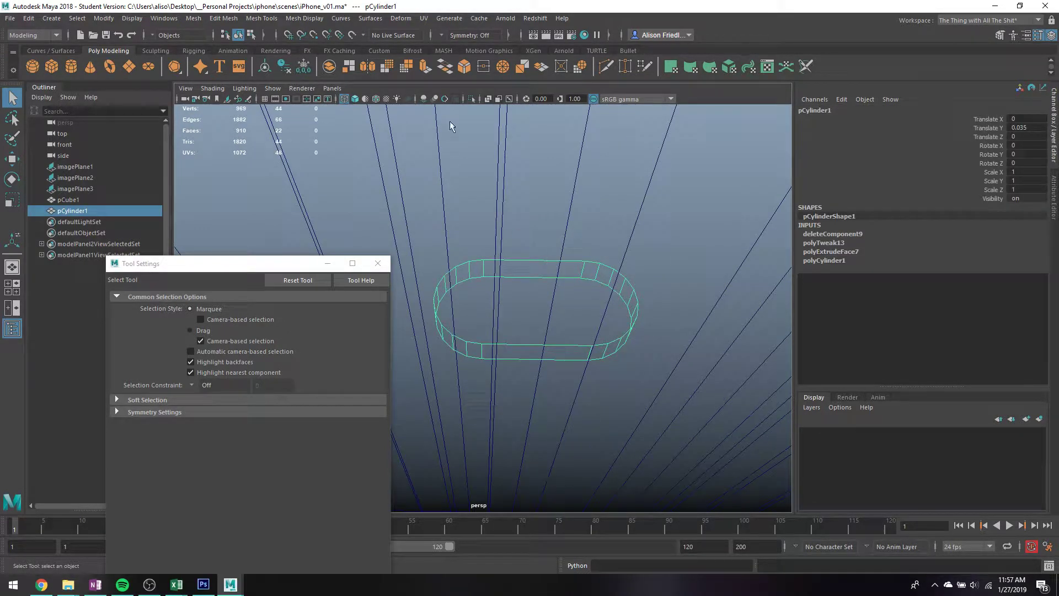
{"action": "left_click", "coordinate": [427, 68]}
{"action": "left_click_drag", "start_coordinate": [428, 337], "coordinate": [423, 339]}
{"action": "key", "text": "ctrl+z"}
{"action": "key", "text": "ctrl+z"}
{"action": "key", "text": "ctrl+z"}
{"action": "key", "text": "ctrl+z"}
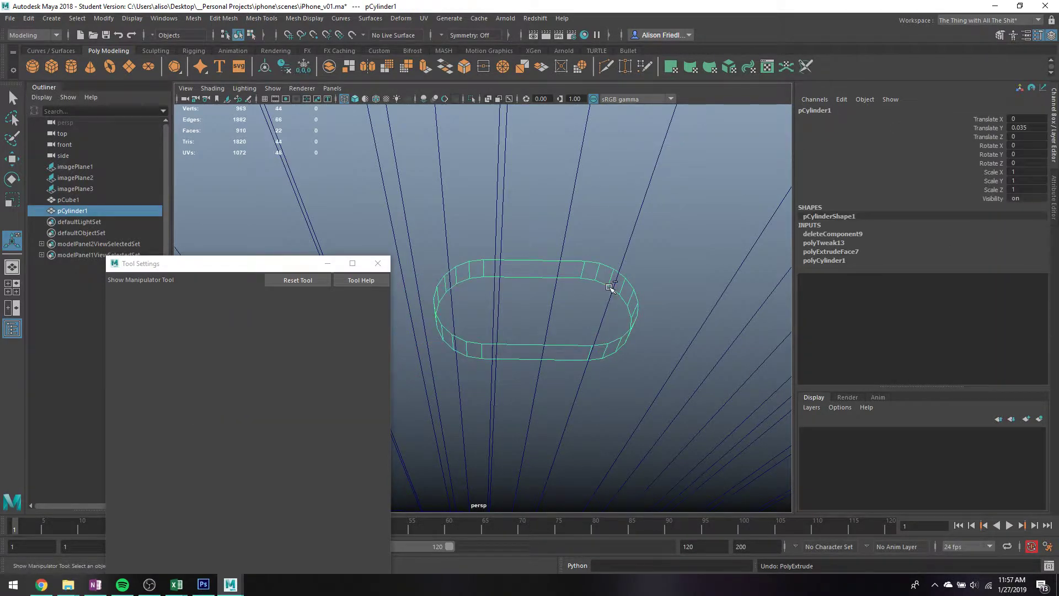
- Move the slot-shaped ring down to the phone's bottom edge, at about -3.678 in Translate Y
{"action": "right_click_drag", "start_coordinate": [572, 263], "coordinate": [618, 246]}
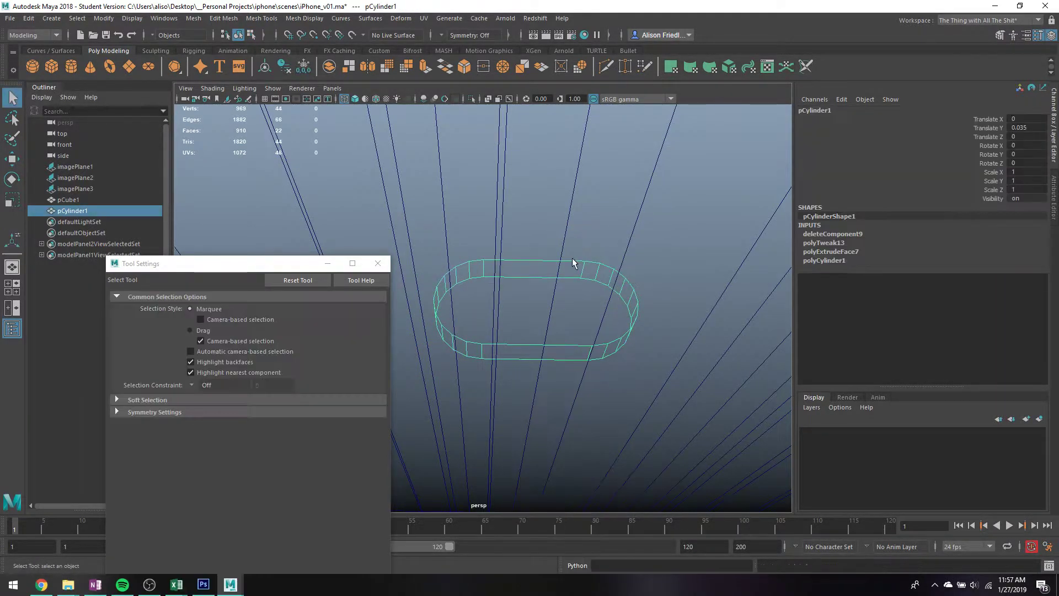
{"action": "key", "text": "w"}
{"action": "scroll", "coordinate": [488, 272], "scroll_direction": "down", "scroll_amount": 5}
{"action": "left_click_drag", "start_coordinate": [488, 272], "coordinate": [546, 336]}
{"action": "key", "text": "ctrl+z"}
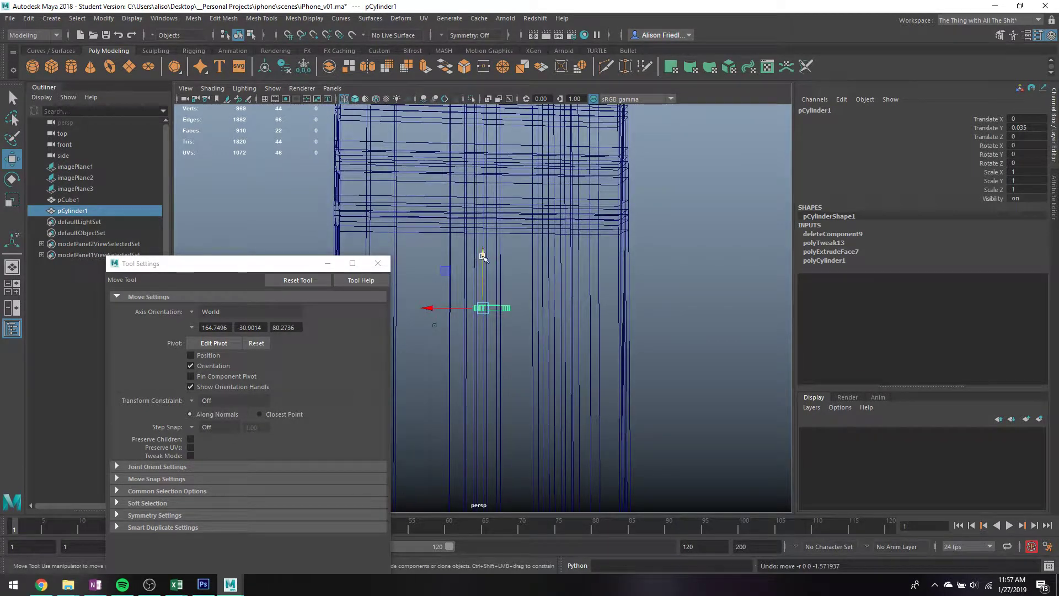
{"action": "left_click_drag", "start_coordinate": [483, 257], "coordinate": [492, 458]}
{"action": "key", "text": "f"}
{"action": "scroll", "coordinate": [522, 364], "scroll_direction": "down", "scroll_amount": 10}
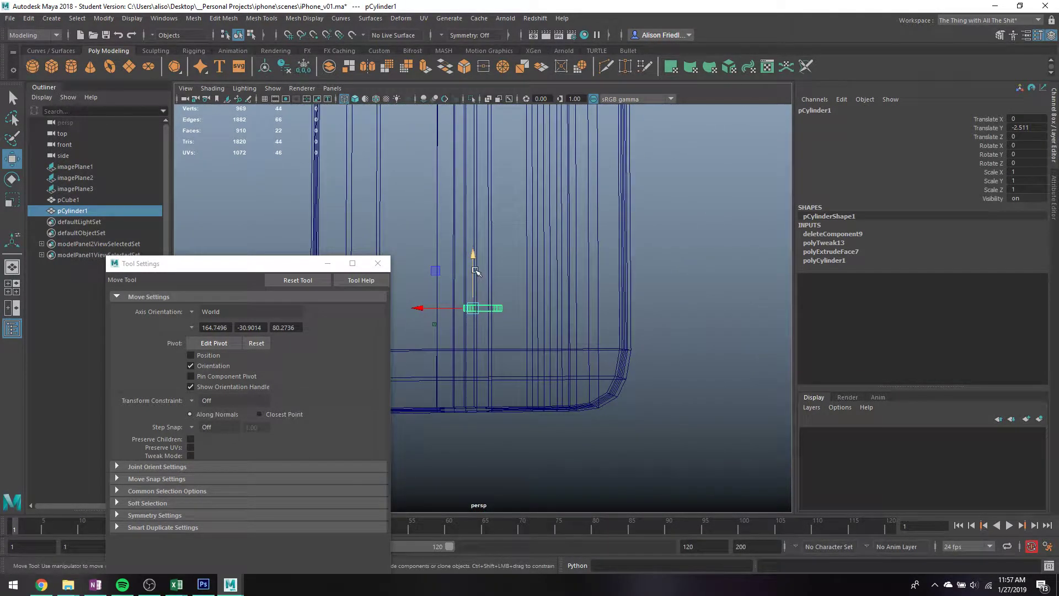
{"action": "left_click_drag", "start_coordinate": [474, 270], "coordinate": [479, 410]}
{"action": "key", "text": "f"}
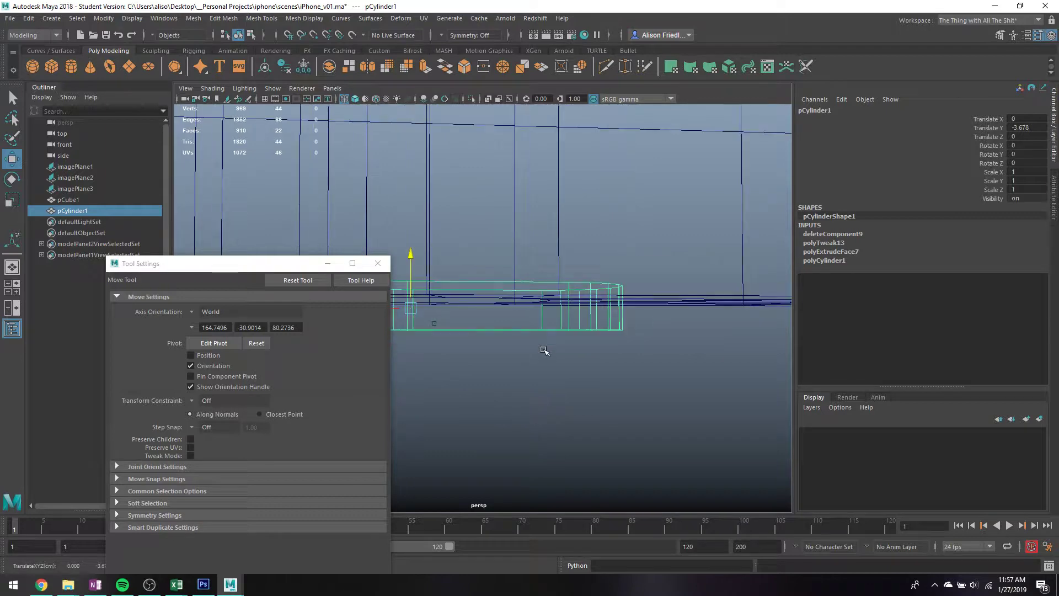
{"action": "key", "text": "5"}
{"action": "mouse_move", "coordinate": [541, 350]}
{"action": "left_mouse_down", "text": "alt"}
{"action": "mouse_move", "coordinate": [525, 331]}
{"action": "mouse_move", "coordinate": [542, 296]}
{"action": "left_mouse_up", "text": "alt"}
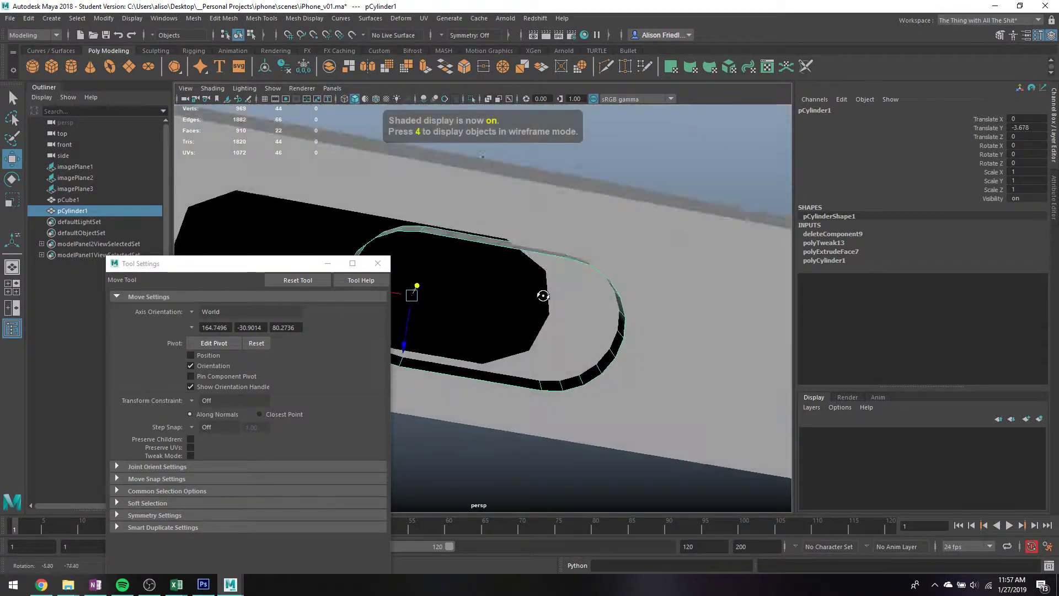
- In the bottom reference view, move the ring to Translate X 0.27 and scale it uniformly to 0.888 to fit the Lightning port's right end
{"action": "key", "text": "space"}
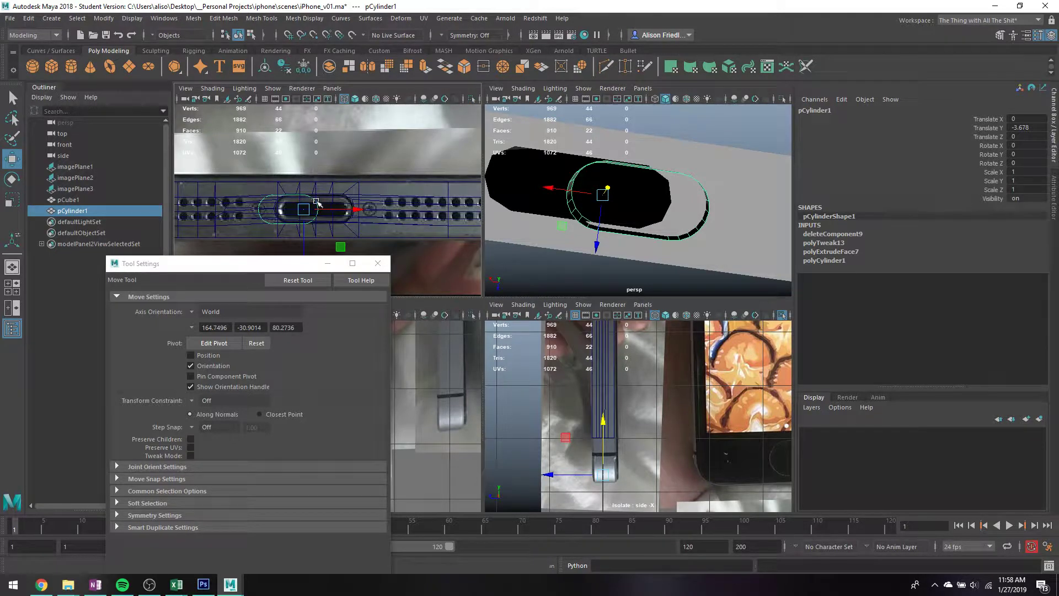
{"action": "scroll", "coordinate": [309, 203], "scroll_direction": "down", "scroll_amount": 5}
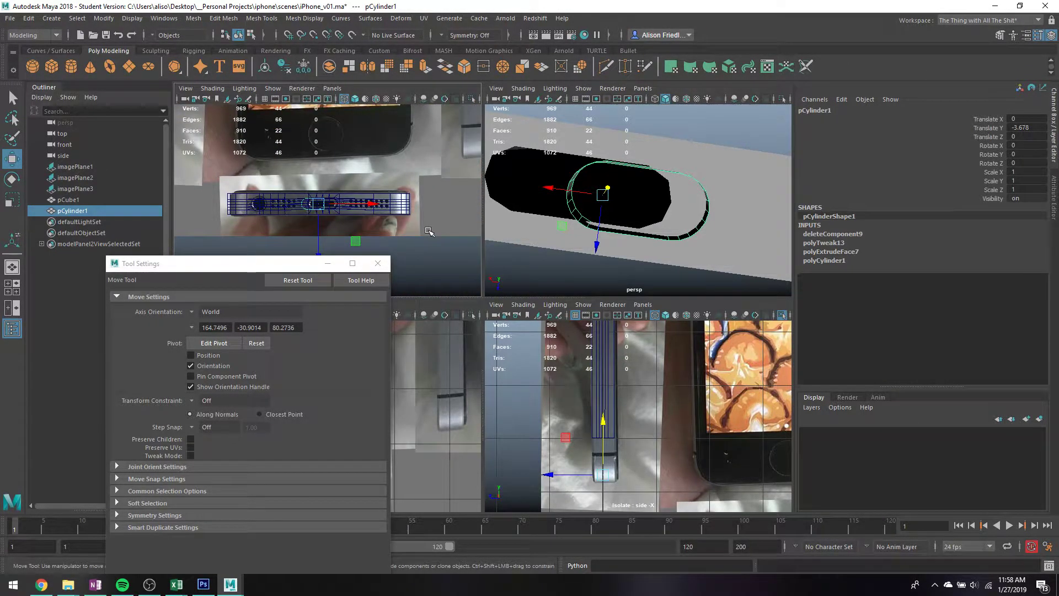
{"action": "scroll", "coordinate": [429, 232], "scroll_direction": "up", "scroll_amount": 5}
{"action": "scroll", "coordinate": [429, 231], "scroll_direction": "down", "scroll_amount": 9}
{"action": "left_click", "coordinate": [428, 213]}
{"action": "scroll", "coordinate": [412, 214], "scroll_direction": "up", "scroll_amount": 4}
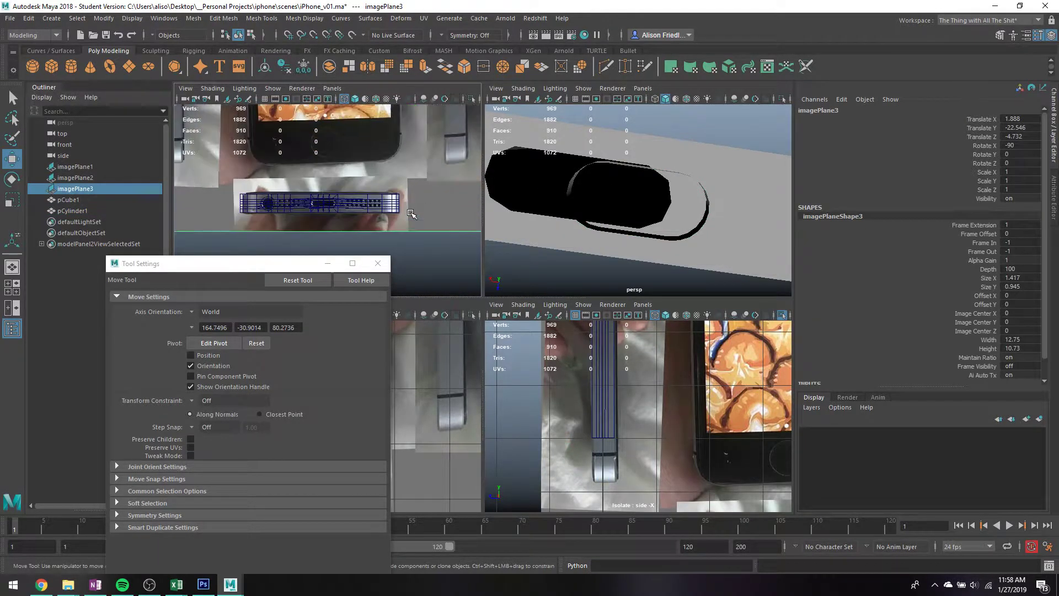
{"action": "key", "text": "space"}
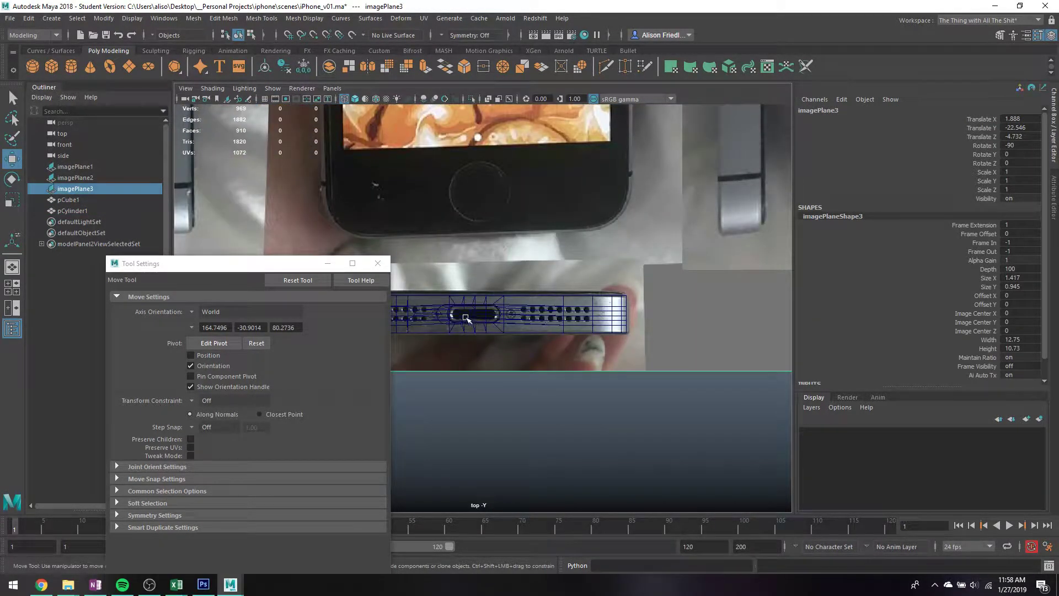
{"action": "left_click", "coordinate": [448, 313]}
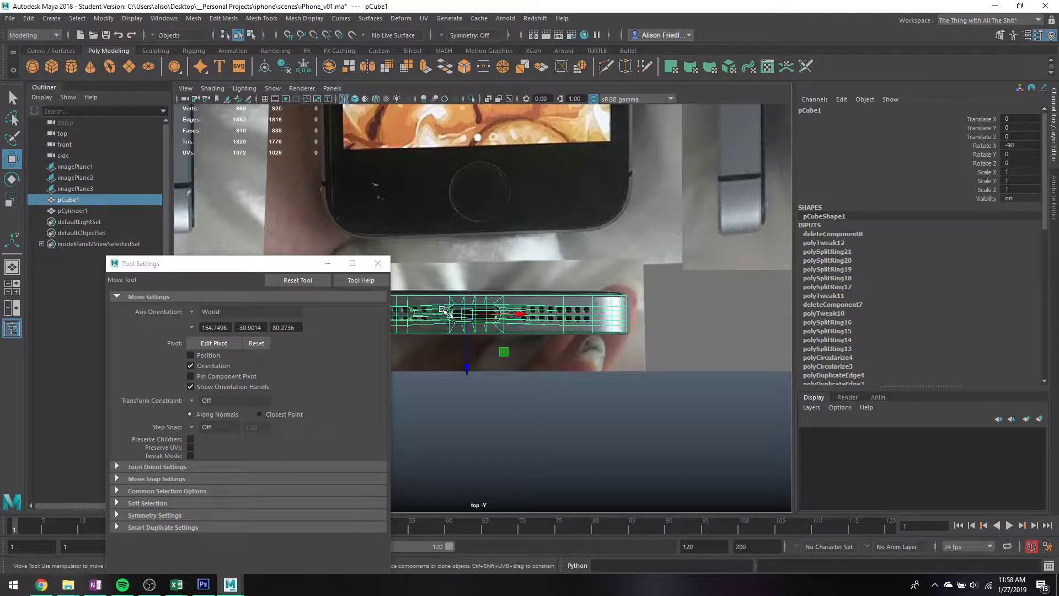
{"action": "key", "text": "XF86AudioPlay"}
{"action": "scroll", "coordinate": [443, 310], "scroll_direction": "up", "scroll_amount": 3}
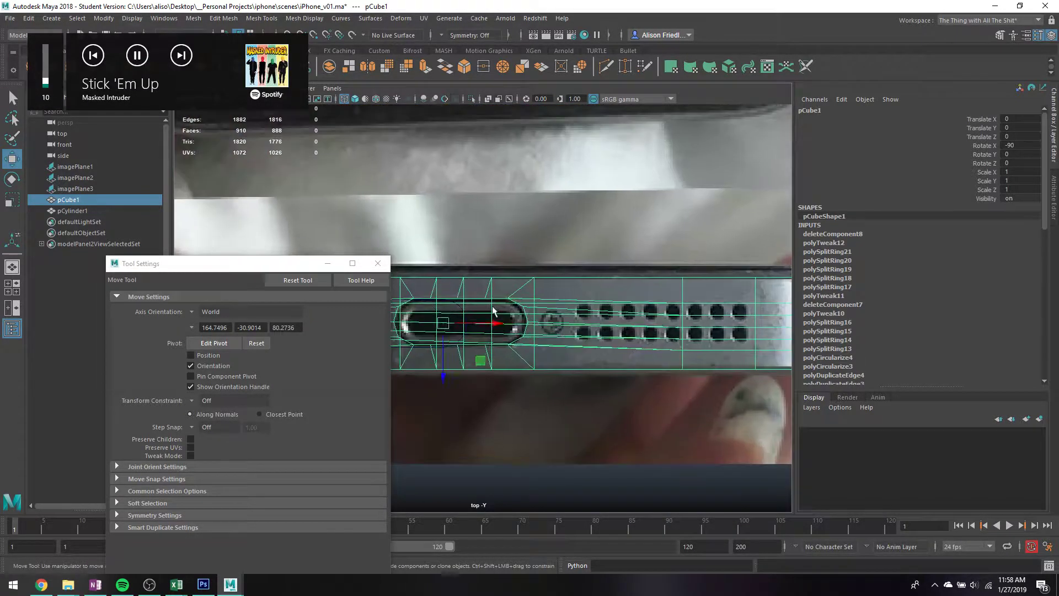
{"action": "key", "text": "q"}
{"action": "scroll", "coordinate": [513, 315], "scroll_direction": "up", "scroll_amount": 3}
{"action": "middle_click_drag", "start_coordinate": [531, 317], "coordinate": [571, 311], "text": "alt"}
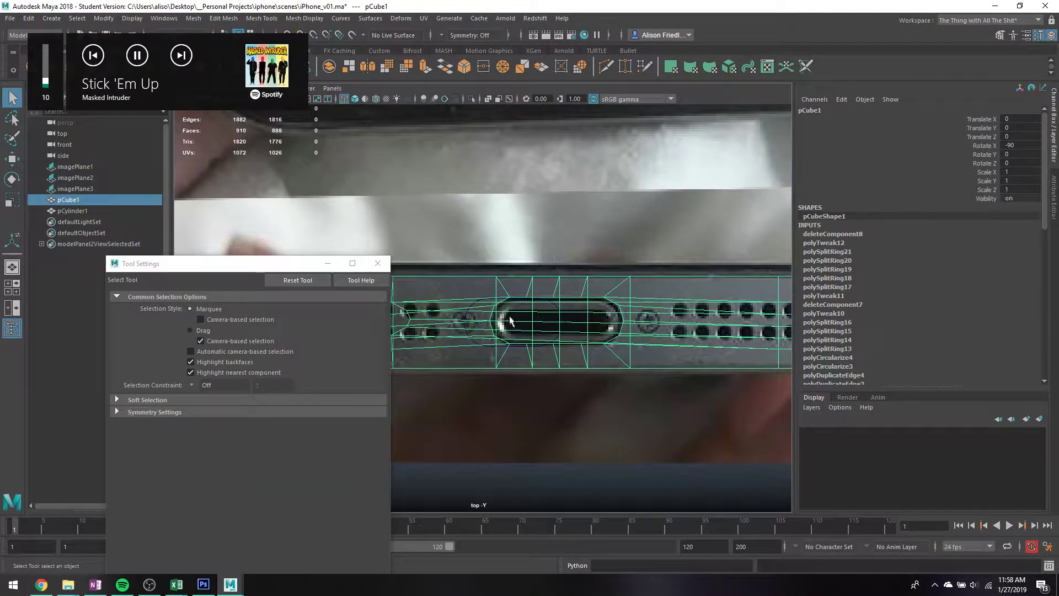
{"action": "left_click", "coordinate": [467, 317]}
{"action": "key", "text": "w"}
{"action": "left_click_drag", "start_coordinate": [571, 322], "coordinate": [600, 324]}
{"action": "key", "text": "r"}
{"action": "key", "text": "w"}
{"action": "key", "text": "r"}
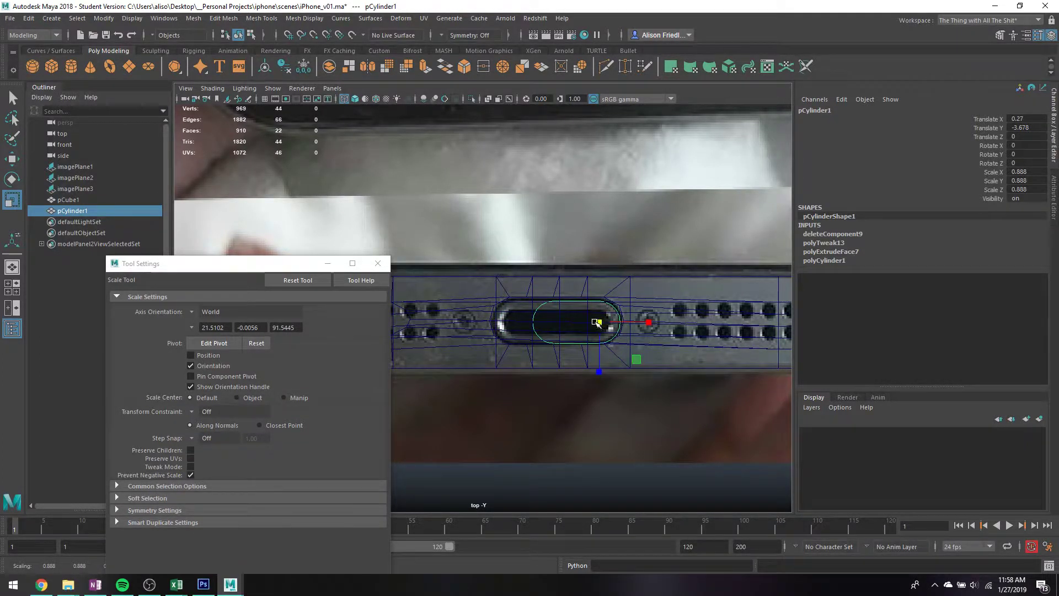
- Isolate the ring to select its left-end vertices, then stretch that end outward to the Lightning port's left edge
{"action": "key", "text": "q"}
{"action": "key", "text": "ctrl+1"}
{"action": "right_click_drag", "start_coordinate": [576, 267], "coordinate": [521, 268]}
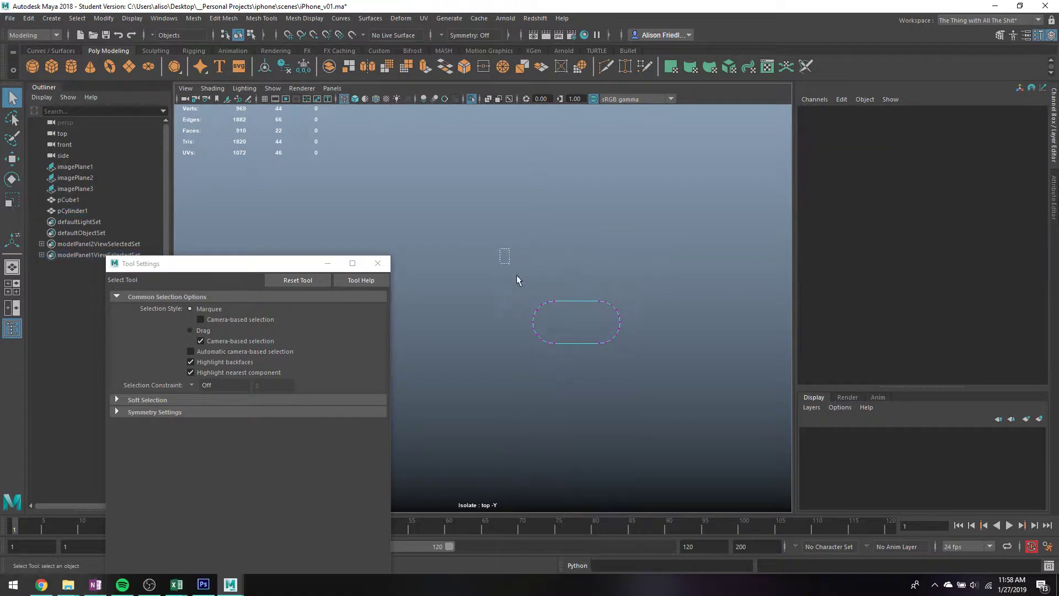
{"action": "left_click_drag", "start_coordinate": [516, 274], "coordinate": [577, 366]}
{"action": "key", "text": "ctrl+1"}
{"action": "key", "text": "w"}
{"action": "left_click_drag", "start_coordinate": [598, 321], "coordinate": [560, 324]}
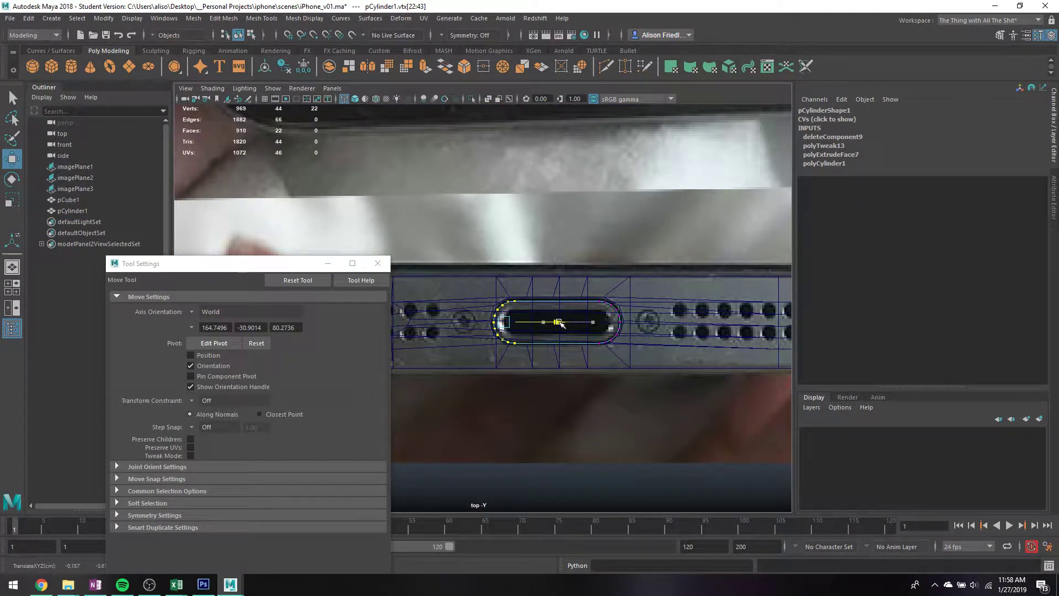
- Extrude the ring's side faces inward with a Local Translate Z of -0.043 to give the wall thickness
{"action": "key", "text": "q"}
{"action": "right_click_drag", "start_coordinate": [567, 312], "coordinate": [595, 281]}
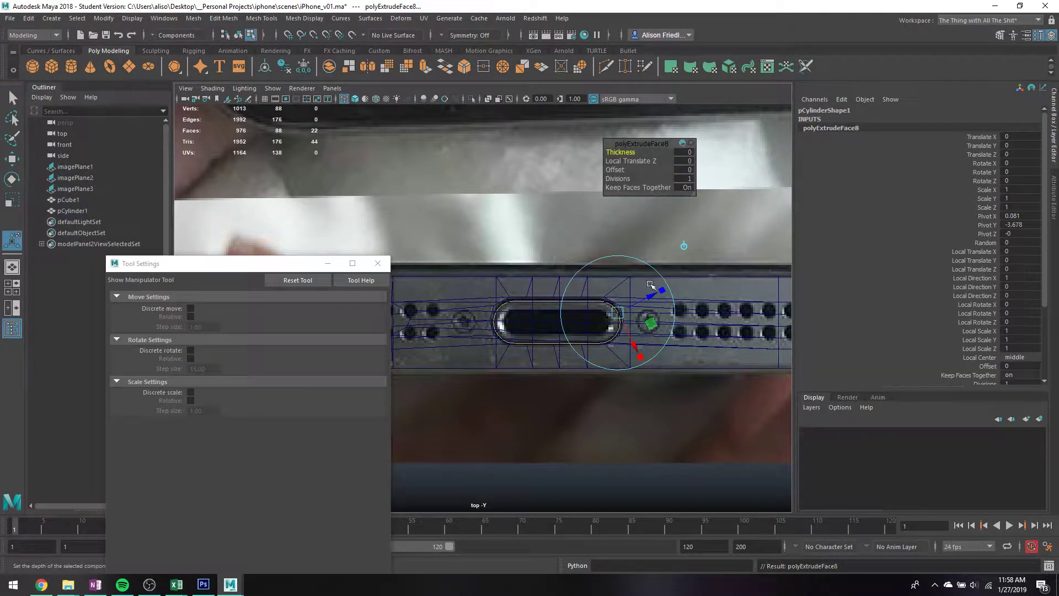
{"action": "left_click_drag", "start_coordinate": [660, 290], "coordinate": [645, 299]}
{"action": "key", "text": "q"}
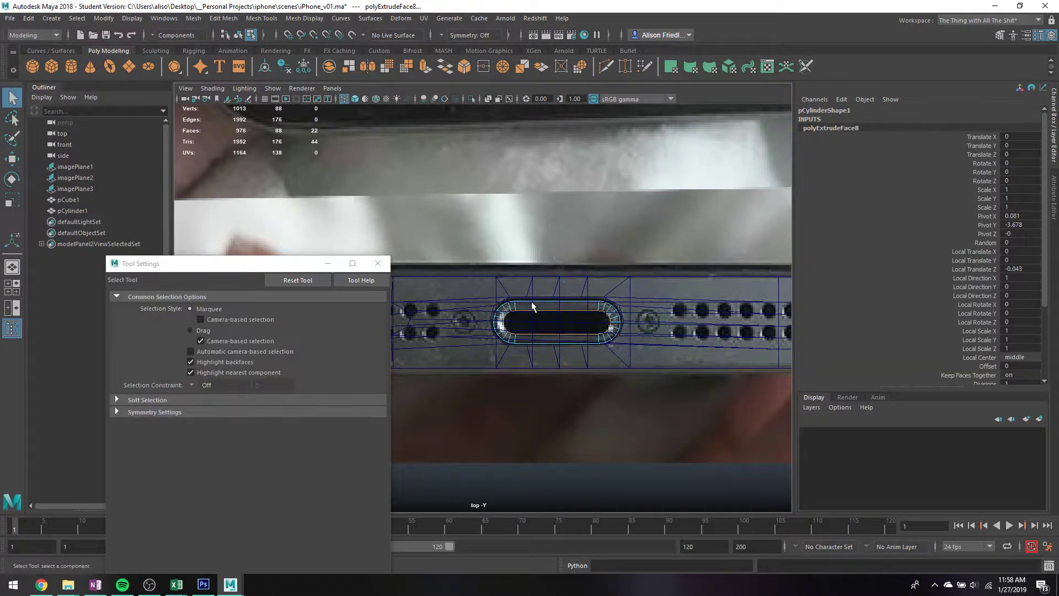
{"action": "right_click_drag", "start_coordinate": [532, 302], "coordinate": [579, 250]}
- Reverse the ring's face normals in the perspective view and briefly preview it smoothed
{"action": "key", "text": "space"}
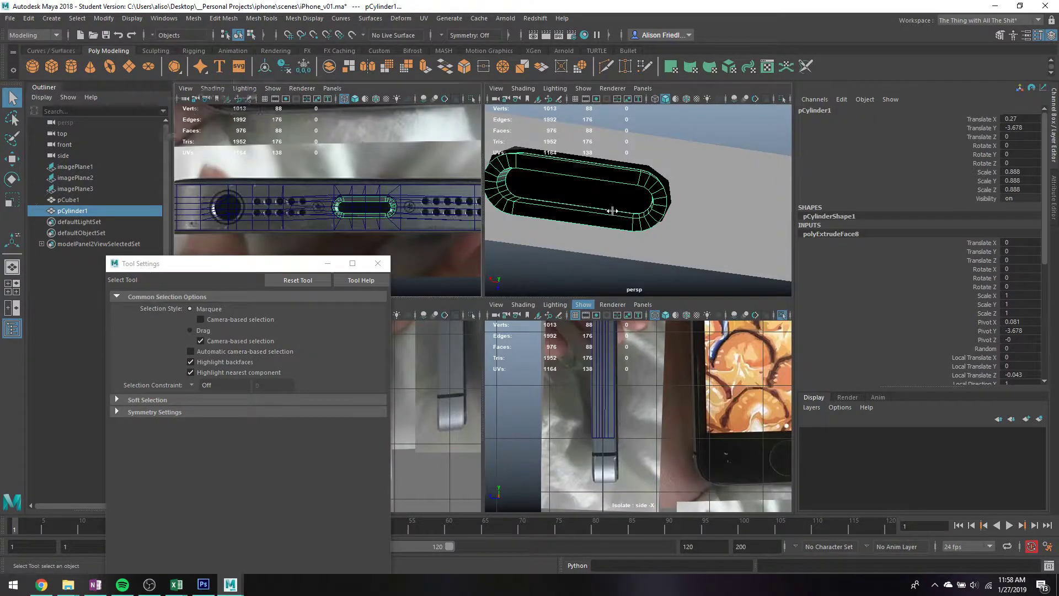
{"action": "key", "text": "space"}
{"action": "left_click_drag", "start_coordinate": [479, 267], "coordinate": [471, 288], "text": "alt"}
{"action": "middle_click_drag", "start_coordinate": [471, 289], "coordinate": [569, 243], "text": "alt"}
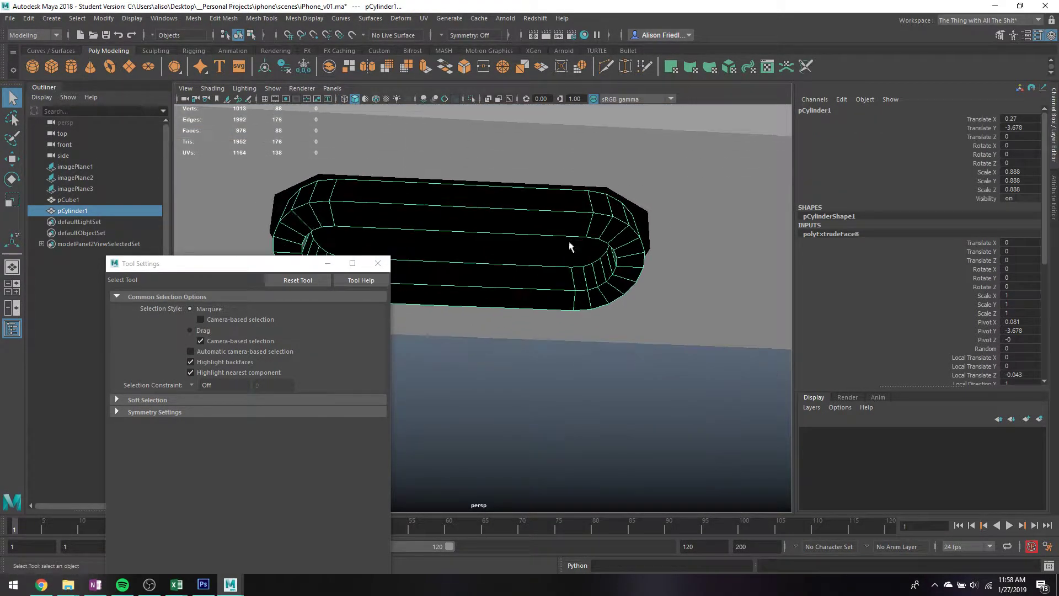
{"action": "left_click", "coordinate": [305, 18]}
{"action": "left_click", "coordinate": [329, 71]}
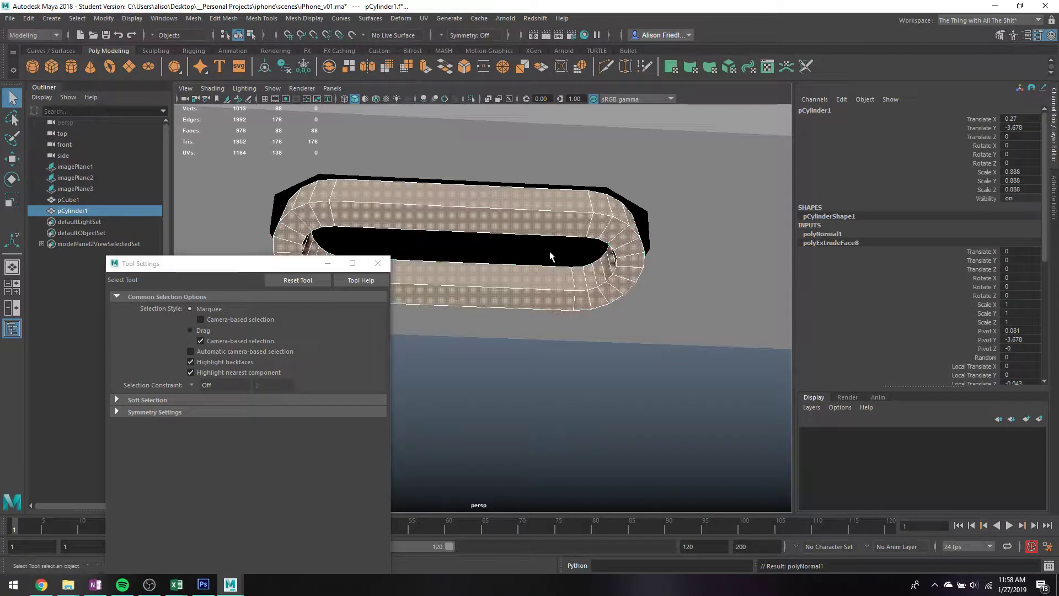
{"action": "key", "text": "3"}
{"action": "key", "text": "1"}
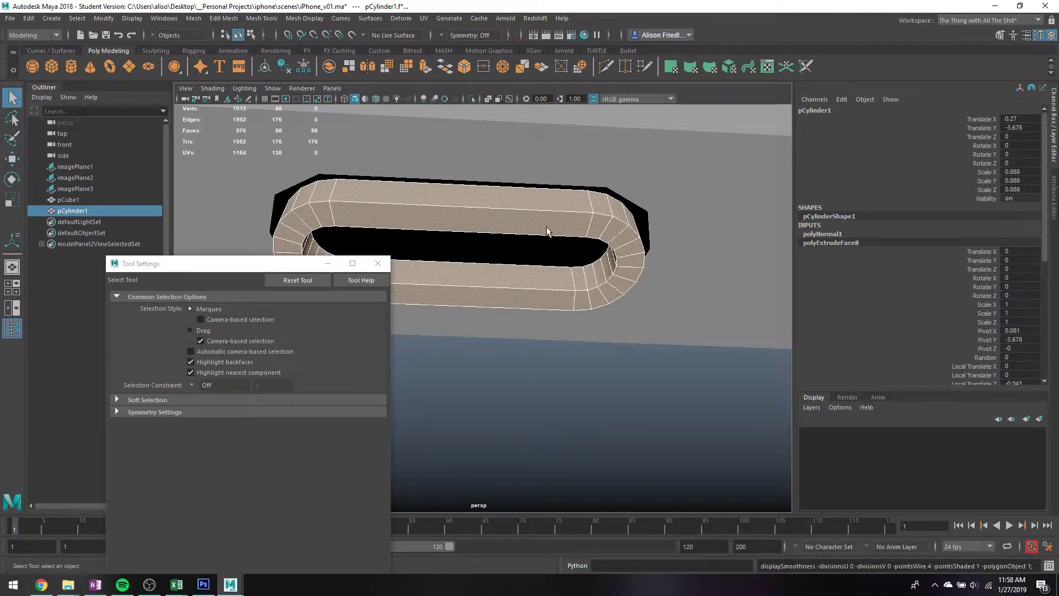
- Put the ring on a new display layer named Buttons_Details and set the layer's display type to Reference
{"action": "left_click", "coordinate": [1039, 419]}
{"action": "double_click", "coordinate": [865, 434]}
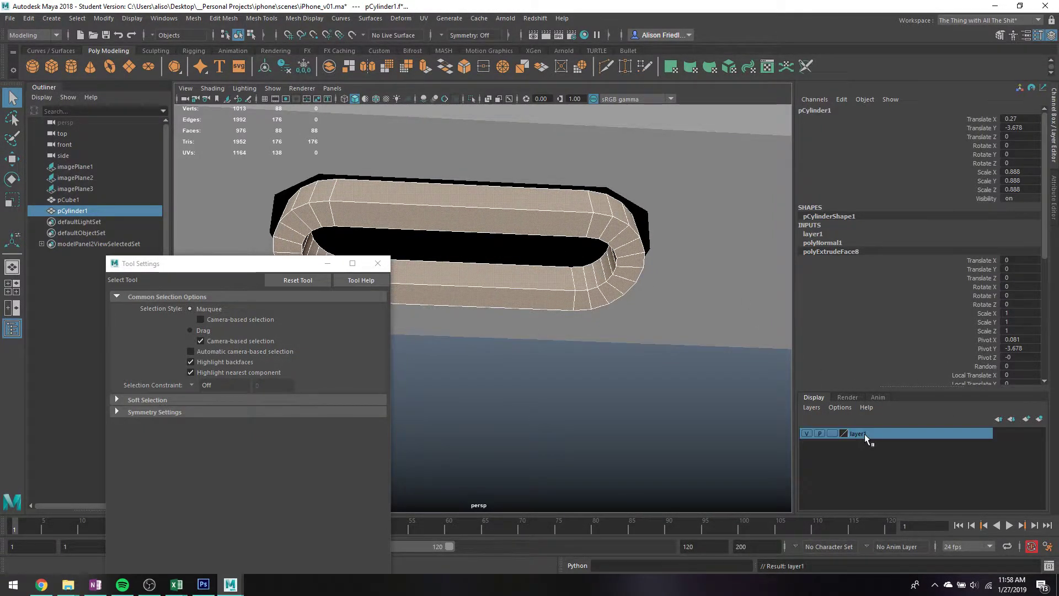
{"action": "type", "text": "Button"}
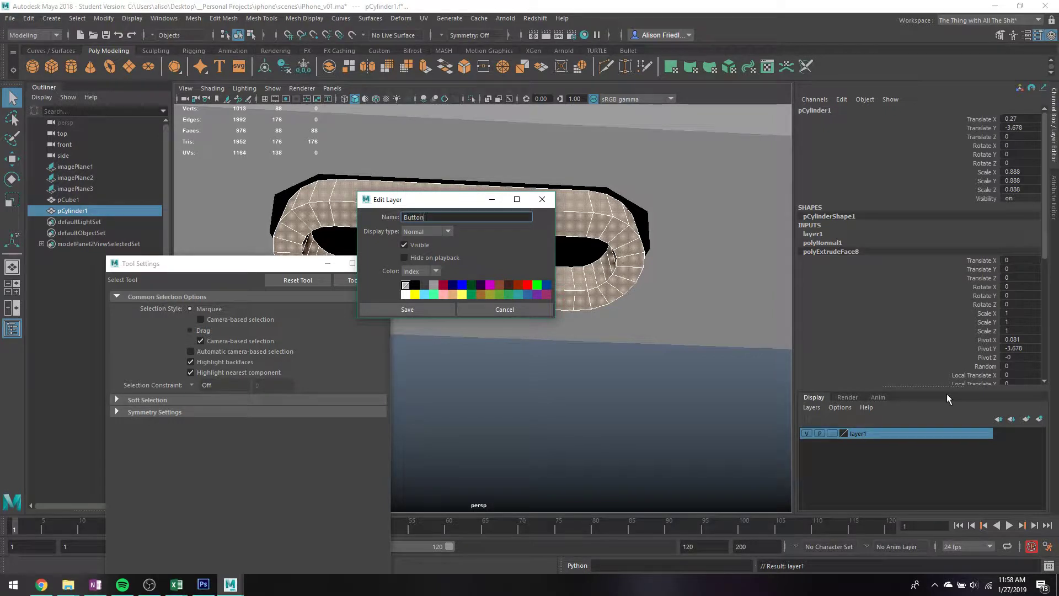
{"action": "type", "text": "s & Details"}
{"action": "key", "text": "Return"}
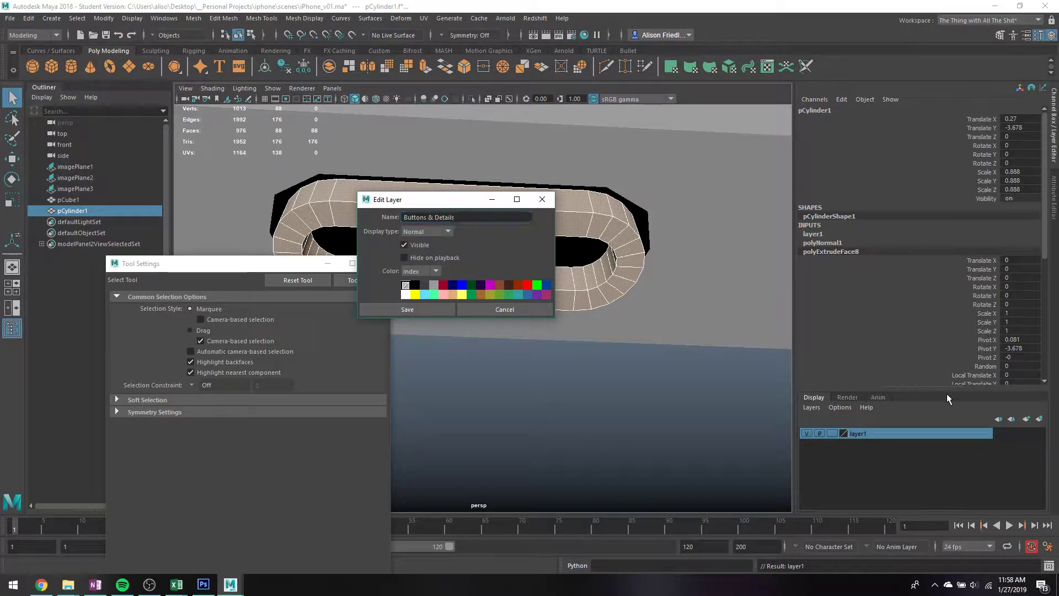
{"action": "left_click", "coordinate": [390, 310]}
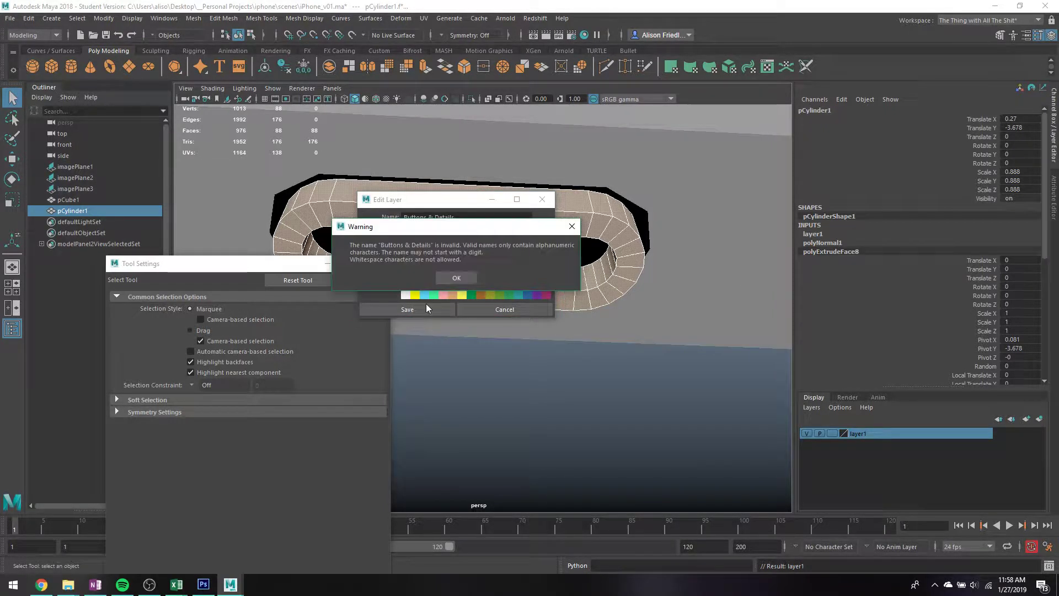
{"action": "left_click", "coordinate": [459, 278]}
{"action": "left_click", "coordinate": [430, 217]}
{"action": "double_click", "coordinate": [430, 217]}
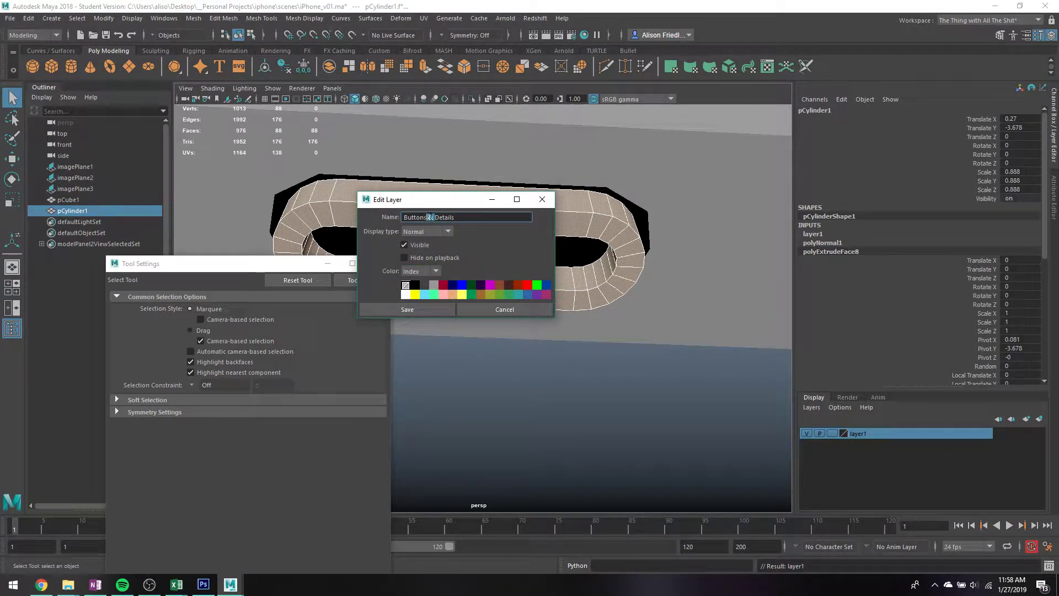
{"action": "type", "text": "_"}
{"action": "left_click", "coordinate": [447, 308]}
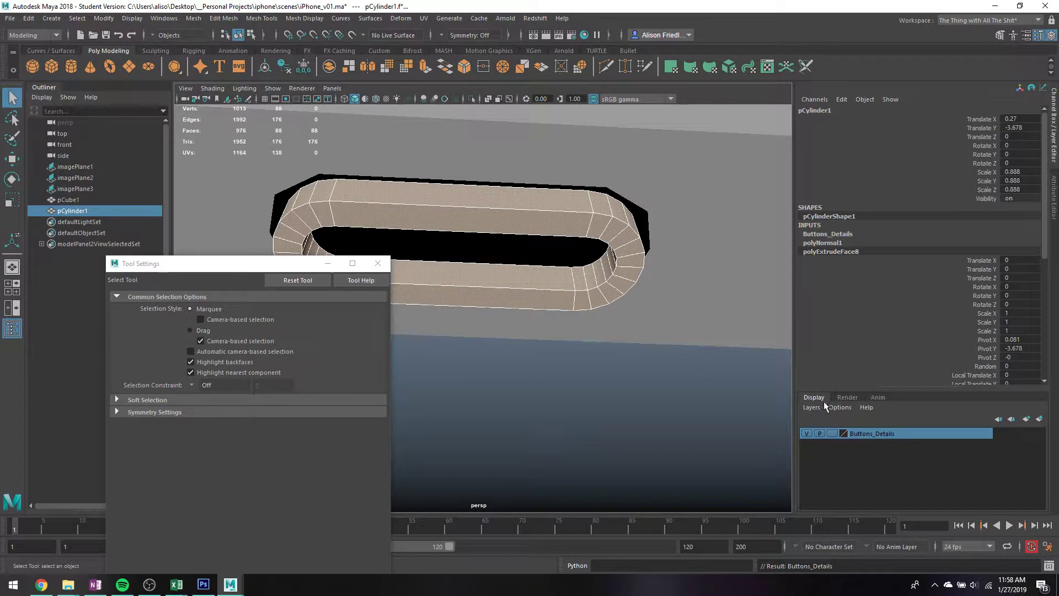
{"action": "left_click", "coordinate": [834, 433]}
{"action": "left_click", "coordinate": [834, 433]}
- Rename the ring object to PowerJack
{"action": "double_click", "coordinate": [72, 212]}
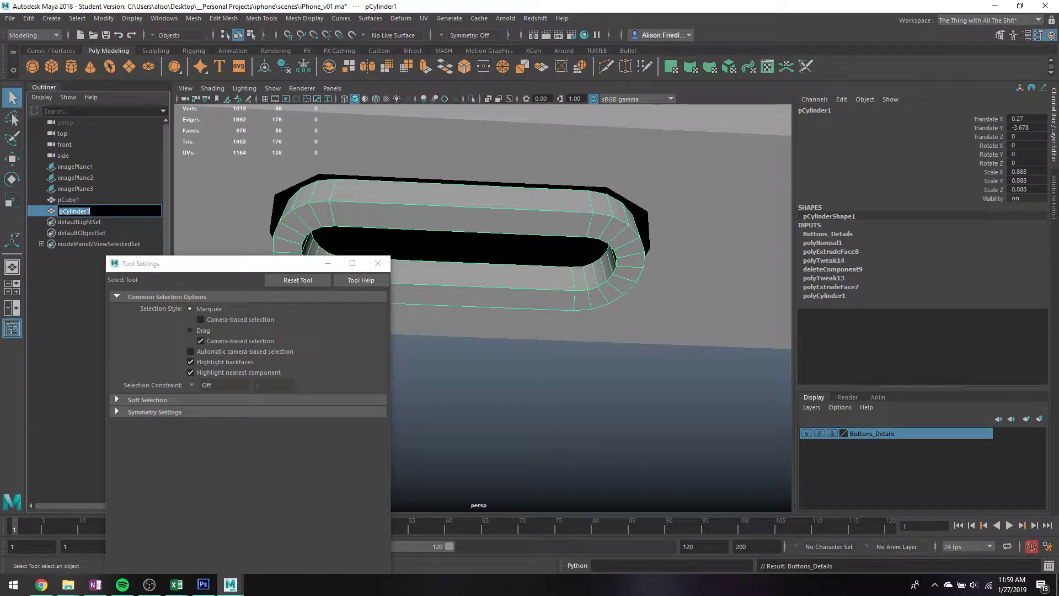
{"action": "type", "text": "PowerJack"}
{"action": "key", "text": "Return"}
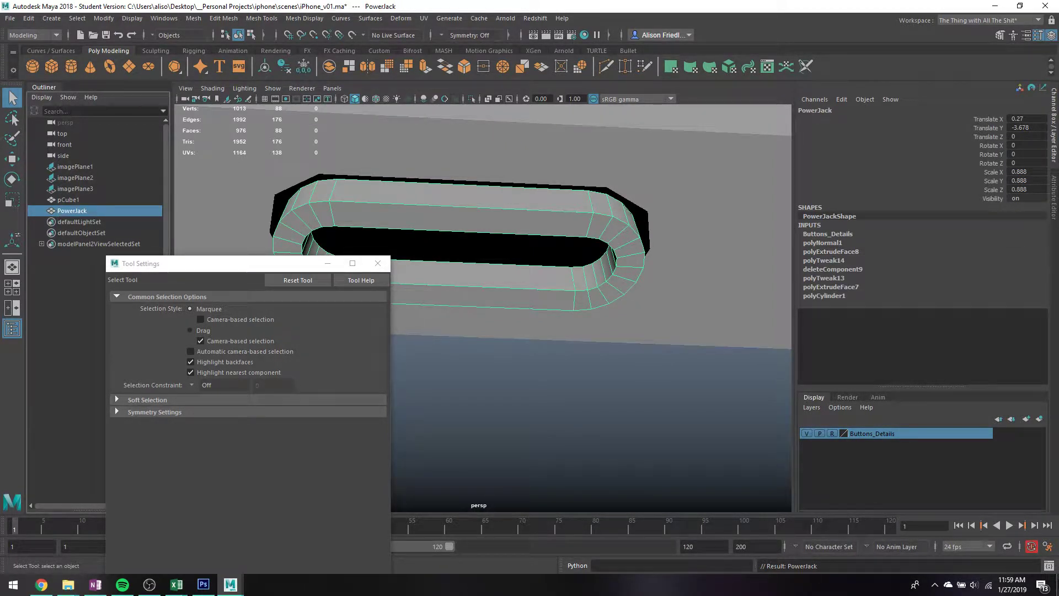
- Group the PowerJack object under a new group named Details and save the scene
{"action": "key", "text": "ctrl+g"}
{"action": "double_click", "coordinate": [69, 211]}
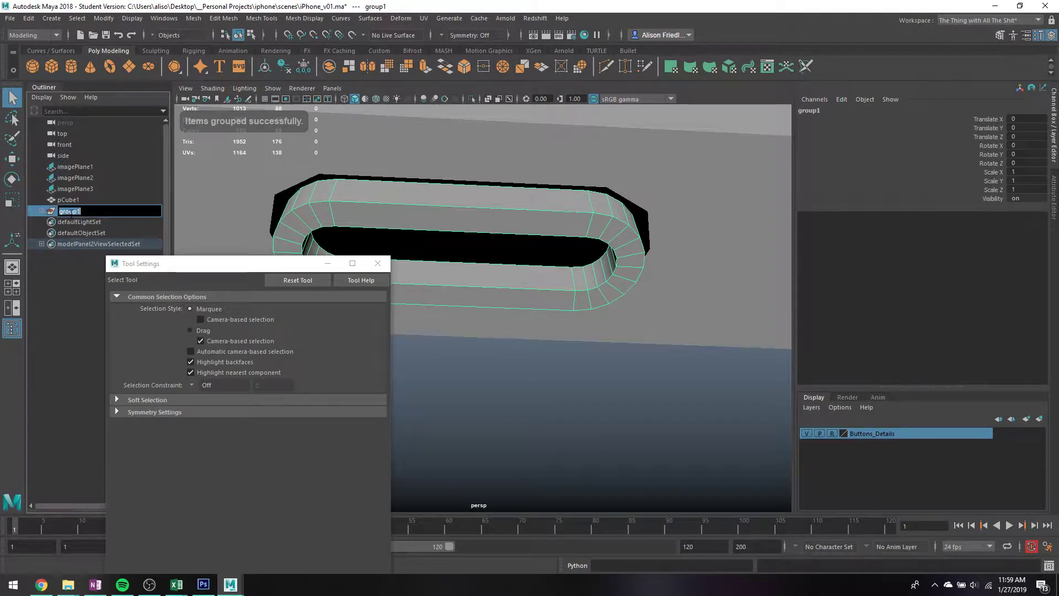
{"action": "type", "text": "Details"}
{"action": "key", "text": "Return"}
{"action": "key", "text": "ctrl+s"}
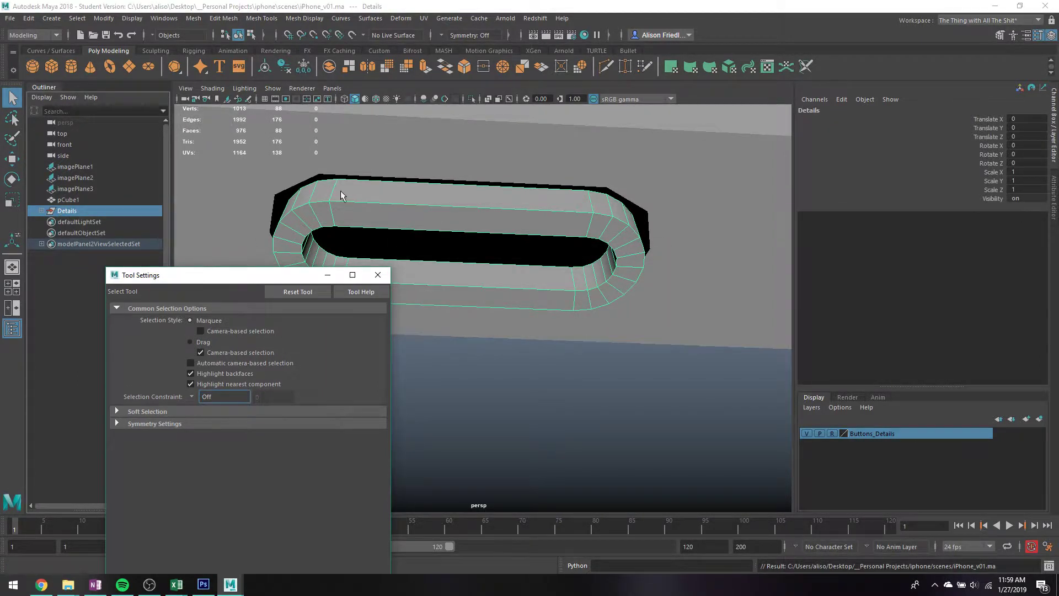
- Create a polygon cylinder about 0.139 in radius and 0.035 high over the upper round volume button in the side view
{"action": "scroll", "coordinate": [472, 206], "scroll_direction": "down", "scroll_amount": 5}
{"action": "left_click", "coordinate": [661, 379]}
{"action": "key", "text": "space"}
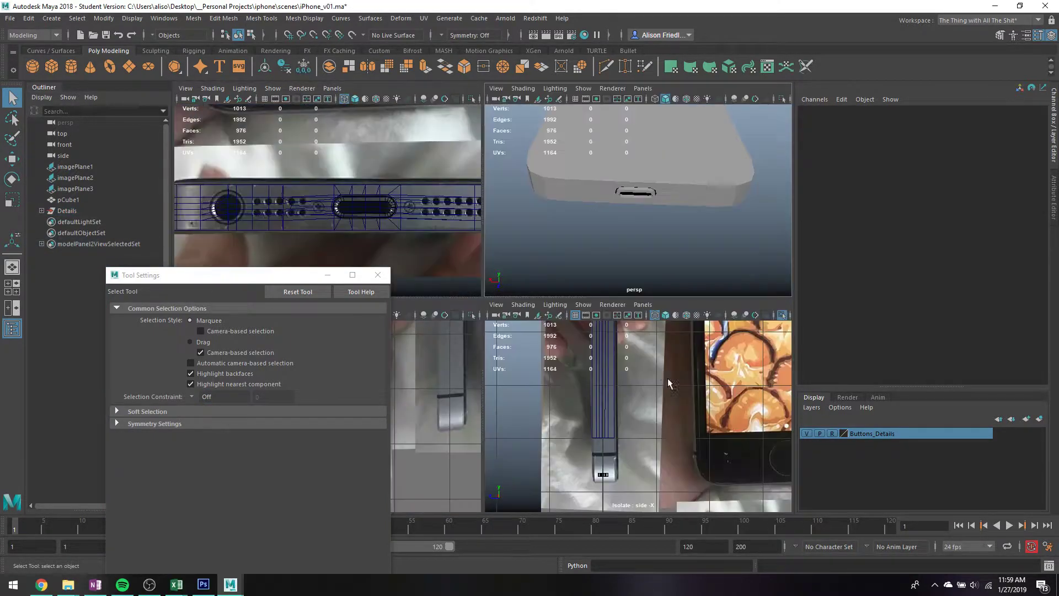
{"action": "key", "text": "space"}
{"action": "scroll", "coordinate": [546, 319], "scroll_direction": "down", "scroll_amount": 6}
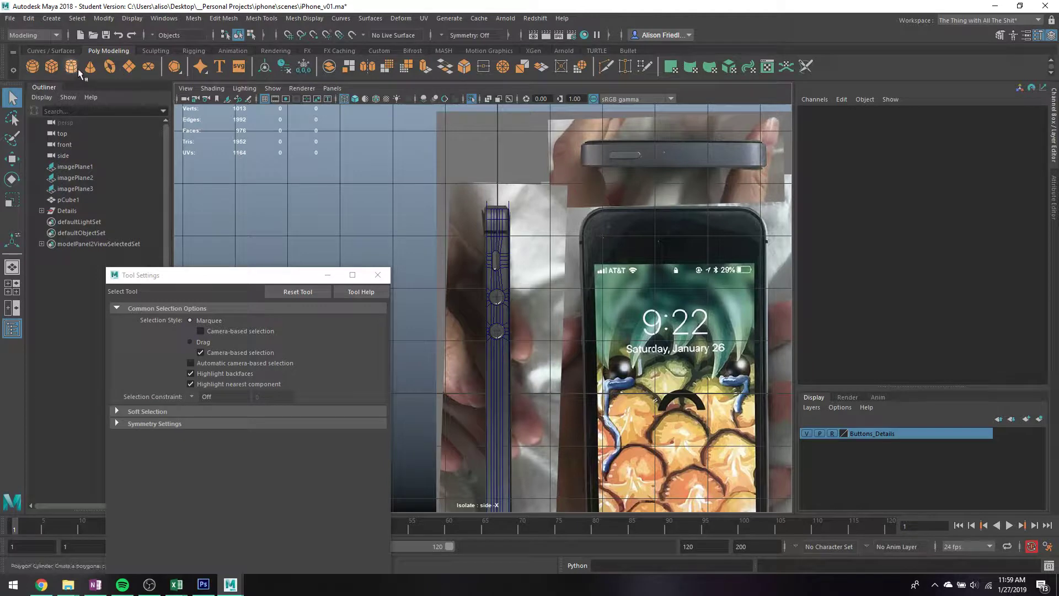
{"action": "left_click", "coordinate": [78, 69]}
{"action": "scroll", "coordinate": [482, 308], "scroll_direction": "up", "scroll_amount": 6}
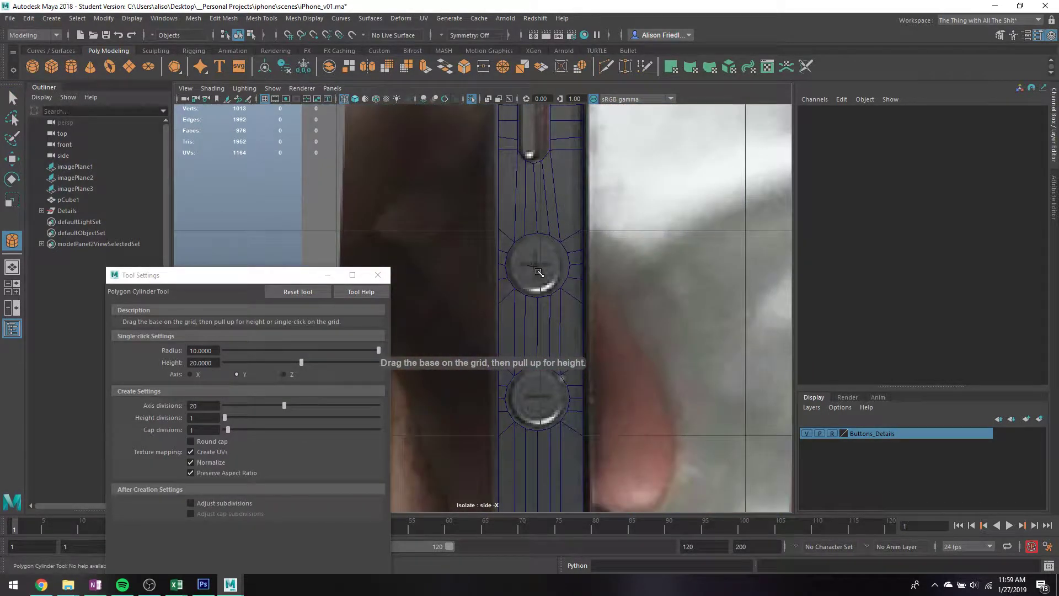
{"action": "mouse_move", "coordinate": [541, 271]}
{"action": "left_mouse_down"}
{"action": "mouse_move", "coordinate": [552, 287]}
{"action": "mouse_move", "coordinate": [559, 277]}
{"action": "left_mouse_up"}
{"action": "left_click", "coordinate": [558, 277]}
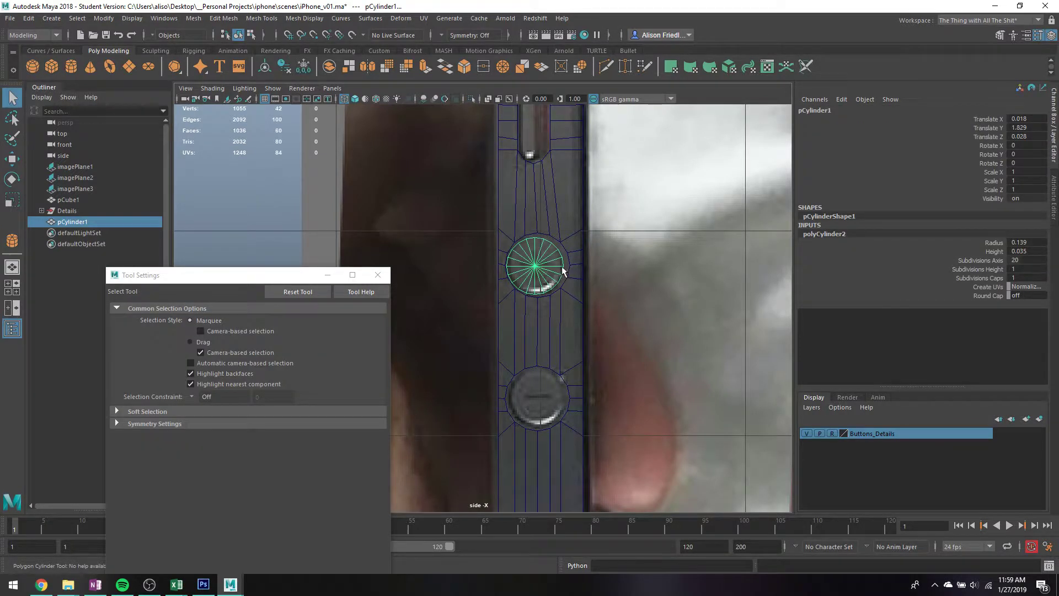
- Centre the cylinder over the upper round volume button by moving it along Z to 0.026
{"action": "scroll", "coordinate": [564, 272], "scroll_direction": "up", "scroll_amount": 2}
{"action": "key", "text": "w"}
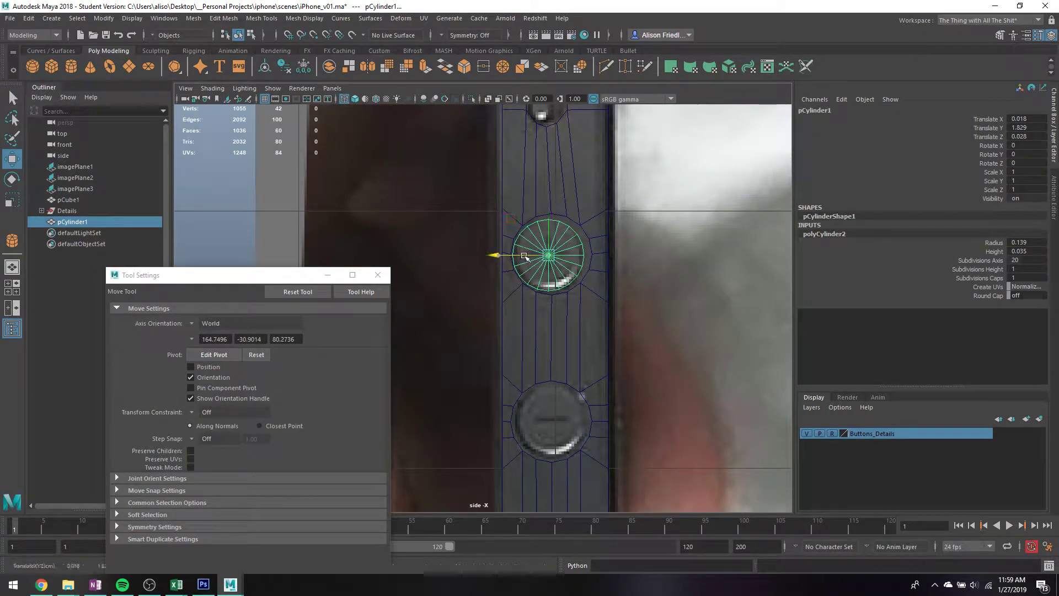
{"action": "left_click_drag", "start_coordinate": [524, 256], "coordinate": [524, 256]}
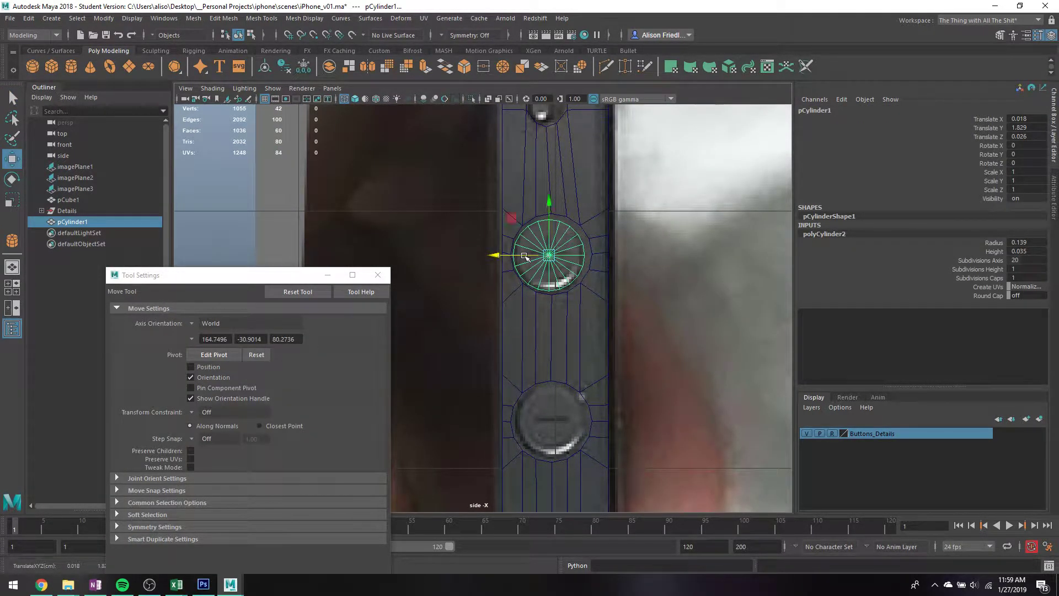
{"action": "scroll", "coordinate": [644, 255], "scroll_direction": "down", "scroll_amount": 4}
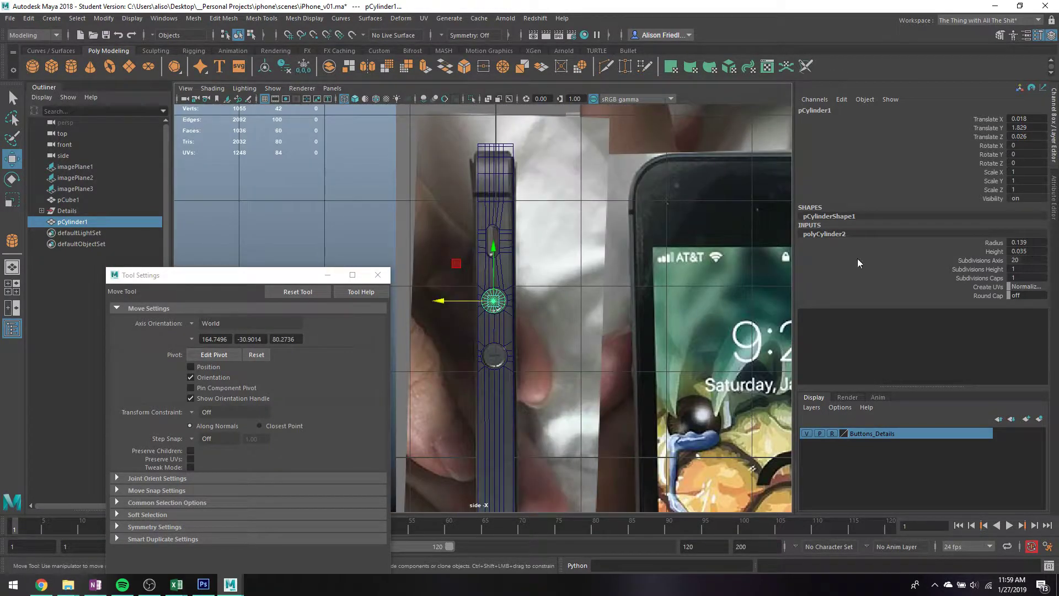
{"action": "scroll", "coordinate": [583, 284], "scroll_direction": "up", "scroll_amount": 4}
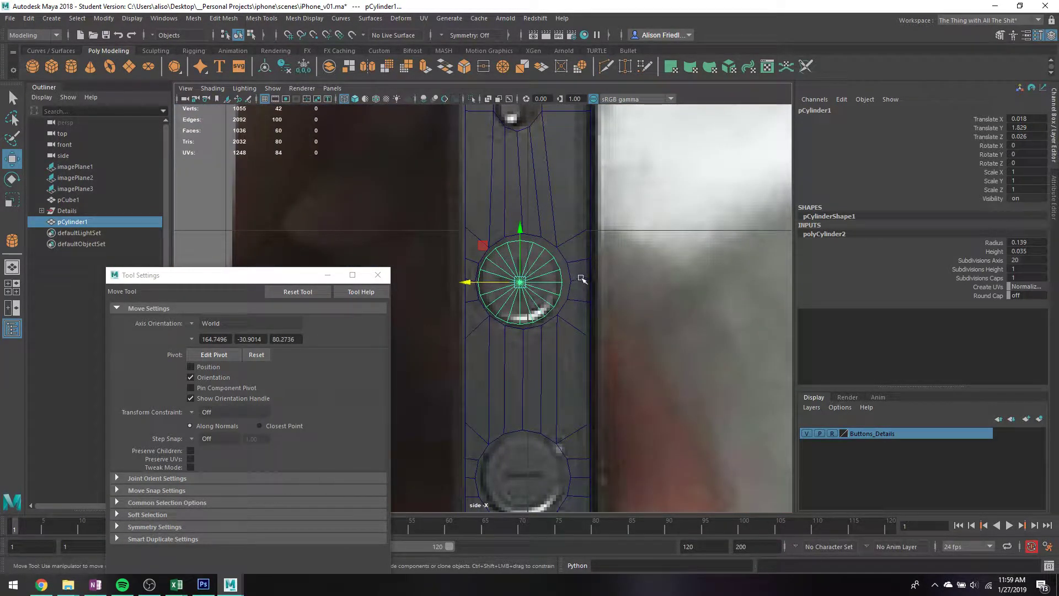
- Try 30 axis subdivisions on the cylinder and undo the change
{"action": "double_click", "coordinate": [1014, 257]}
{"action": "type", "text": "30"}
{"action": "key", "text": "Return"}
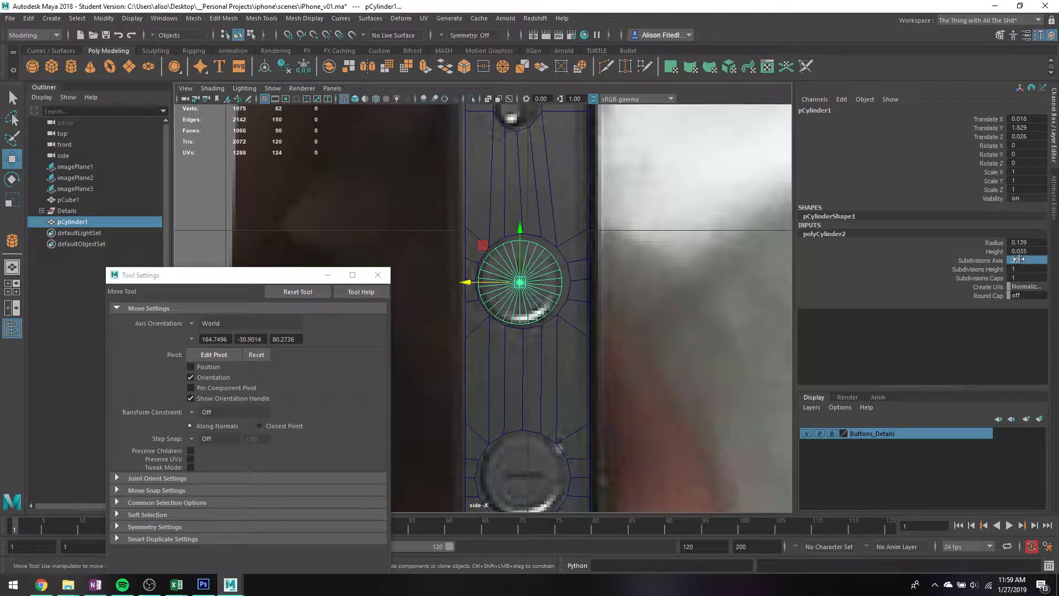
{"action": "key", "text": "ctrl+z"}
{"action": "double_click", "coordinate": [1018, 259]}
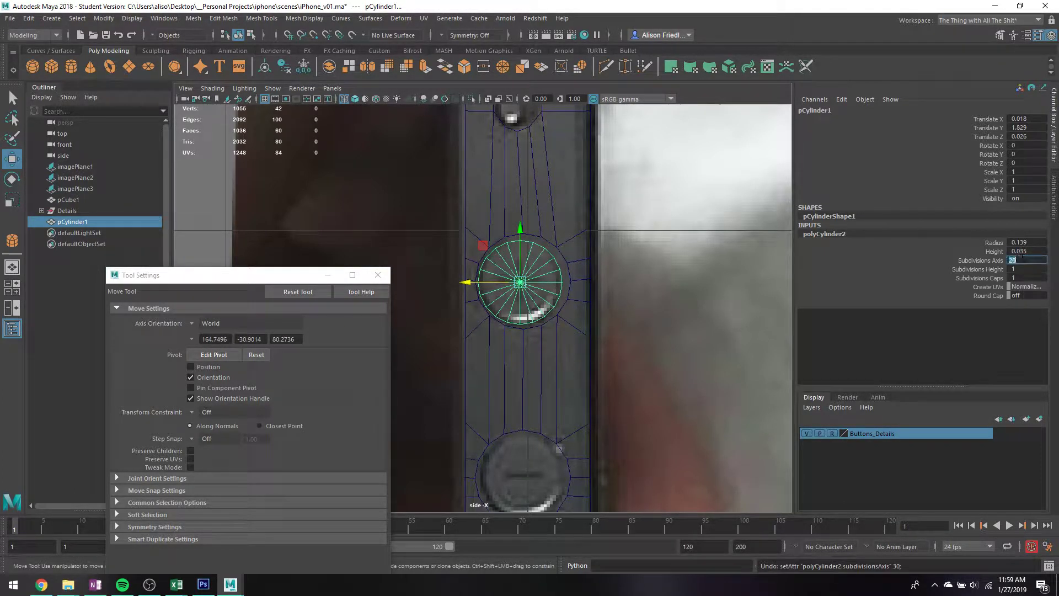
{"action": "right_click", "coordinate": [559, 270]}
{"action": "scroll", "coordinate": [554, 261], "scroll_direction": "up", "scroll_amount": 2}
{"action": "scroll", "coordinate": [553, 261], "scroll_direction": "down", "scroll_amount": 4}
{"action": "scroll", "coordinate": [554, 261], "scroll_direction": "up", "scroll_amount": 5}
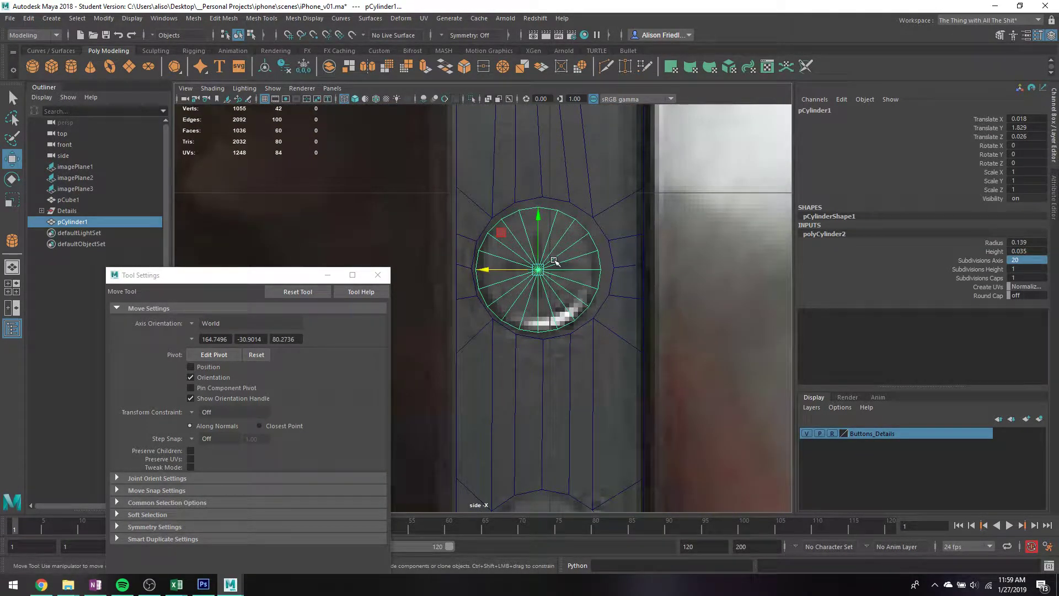
- Try the cylinder with 15 axis subdivisions and a slight X rotation, resetting Rotate X to 0
{"action": "key", "text": "e"}
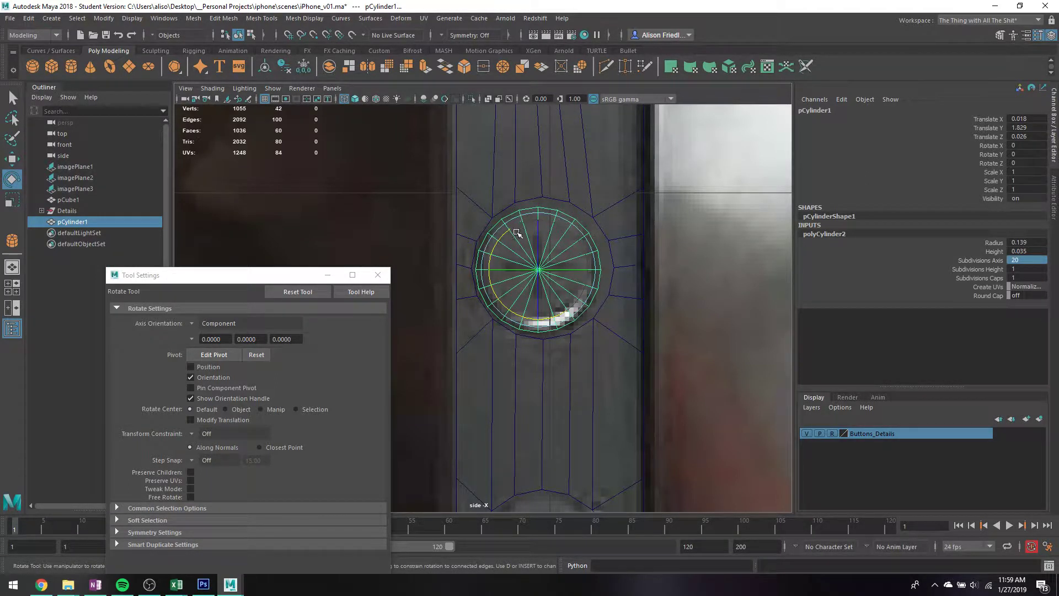
{"action": "left_click_drag", "start_coordinate": [507, 234], "coordinate": [516, 233]}
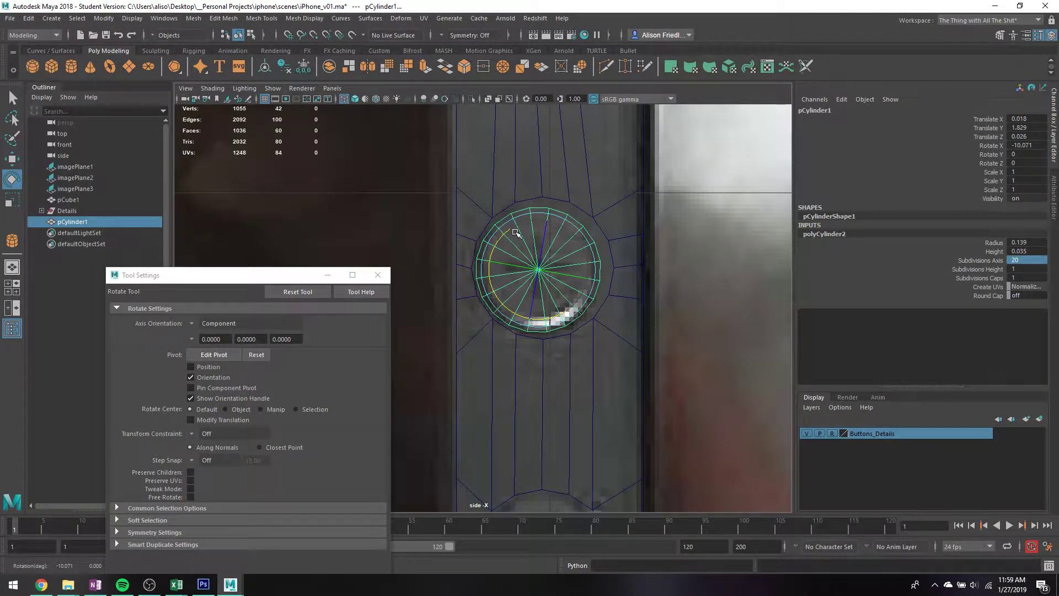
{"action": "left_click", "coordinate": [1022, 259]}
{"action": "type", "text": "15"}
{"action": "key", "text": "Return"}
{"action": "left_click", "coordinate": [1015, 145]}
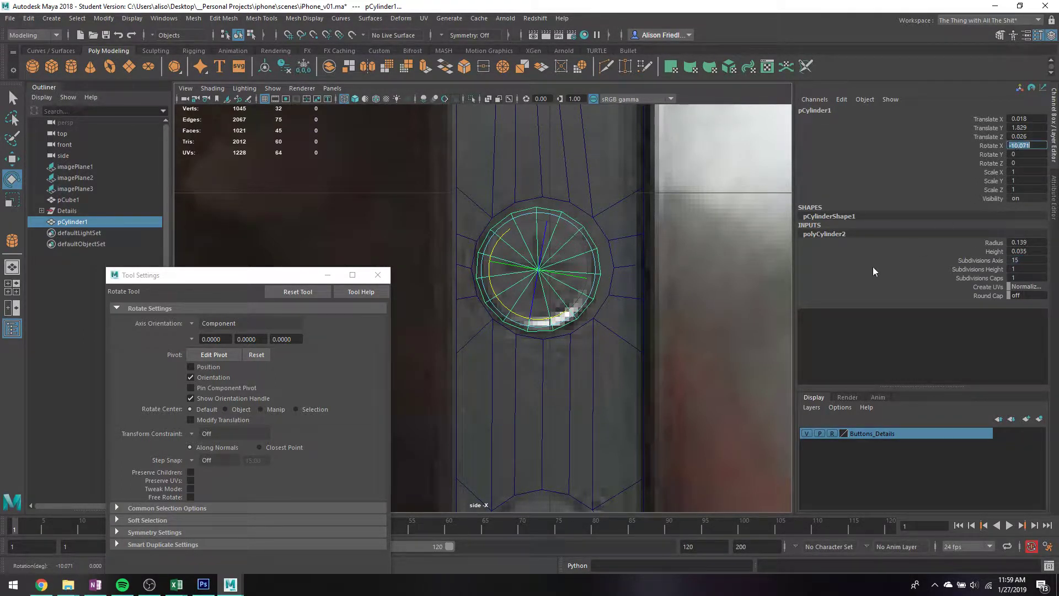
{"action": "type", "text": "0"}
{"action": "key", "text": "Return"}
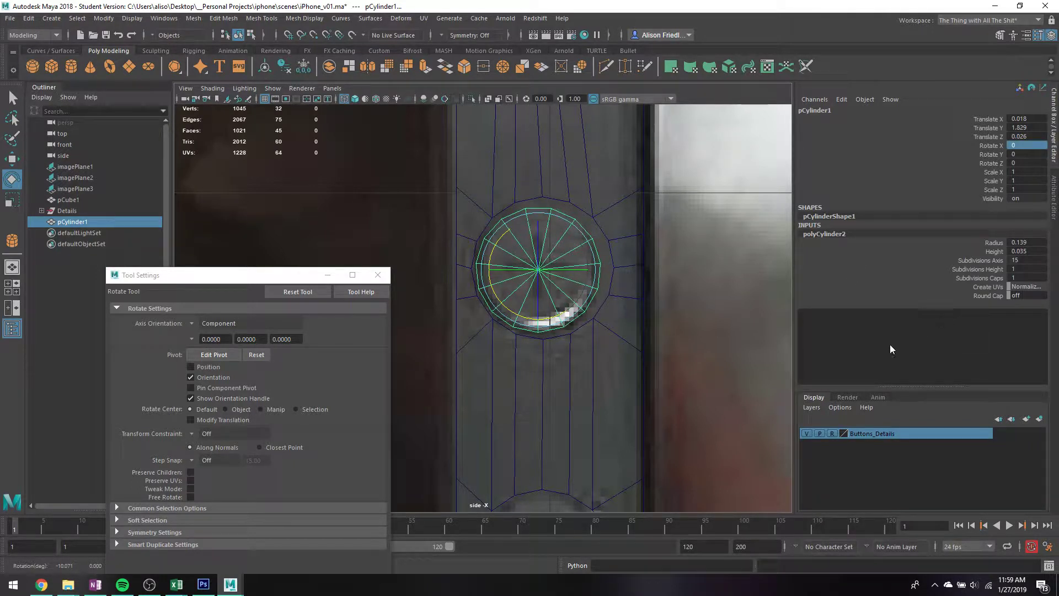
- Compare 36 and 16 axis subdivisions on the cylinder and settle on 36
{"action": "left_click", "coordinate": [1023, 260]}
{"action": "type", "text": "1"}
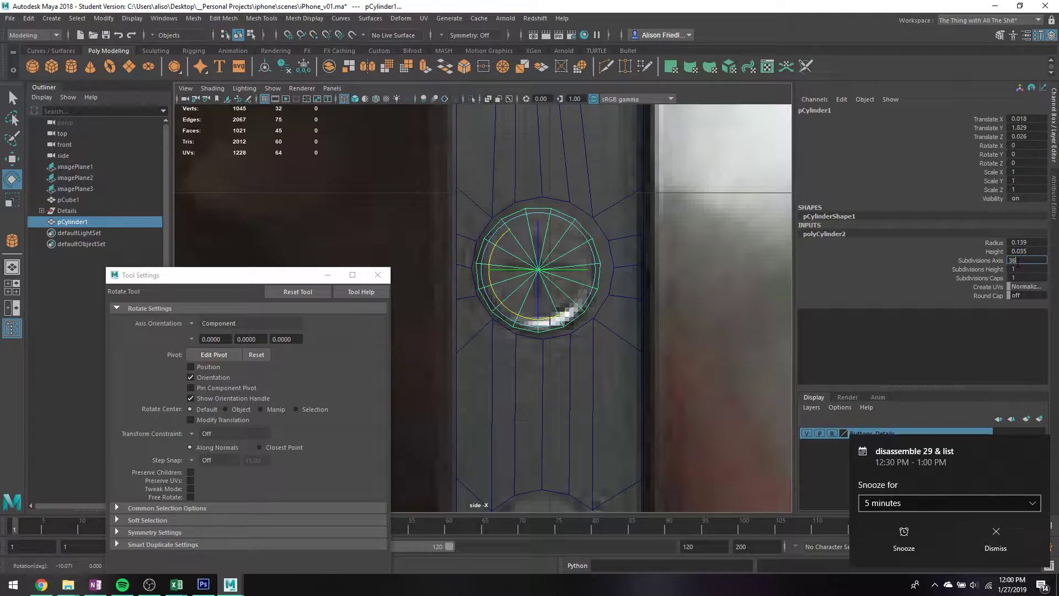
{"action": "type", "text": "6"}
{"action": "key", "text": "Return"}
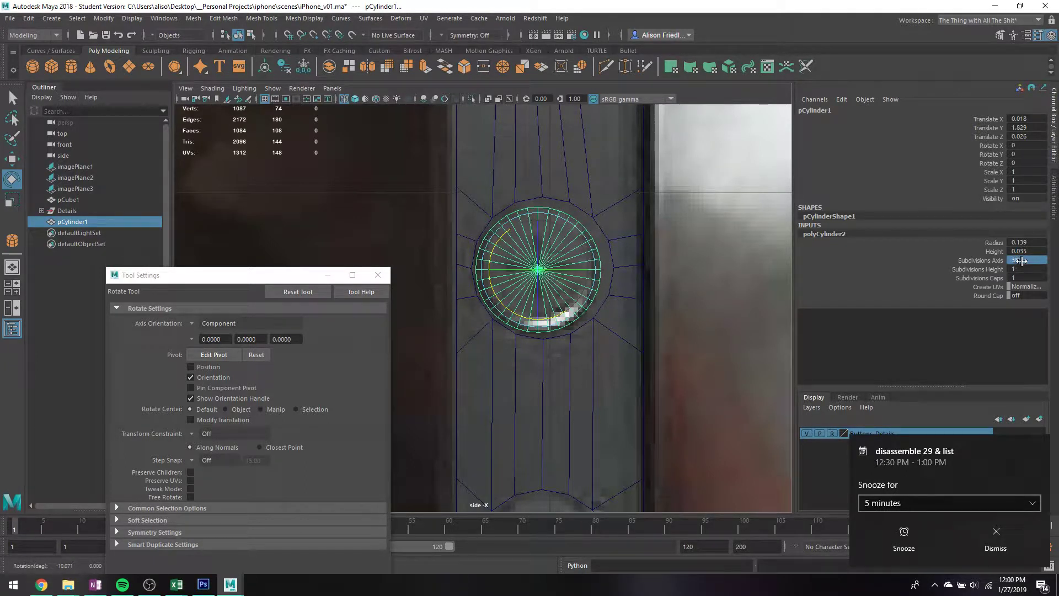
{"action": "type", "text": "16"}
{"action": "key", "text": "Return"}
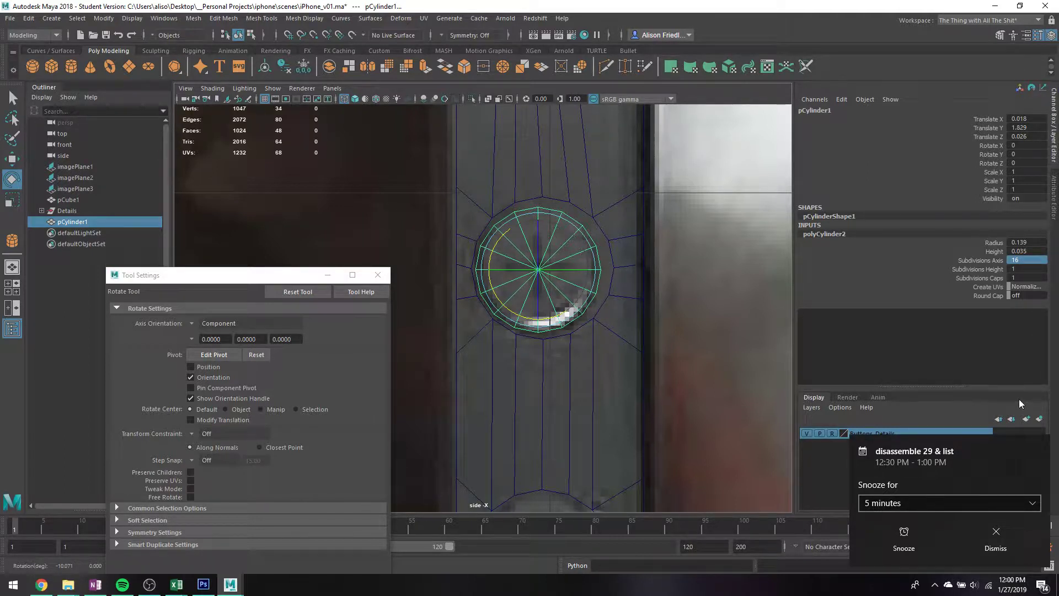
{"action": "left_click", "coordinate": [1013, 260]}
{"action": "type", "text": "36"}
{"action": "key", "text": "Return"}
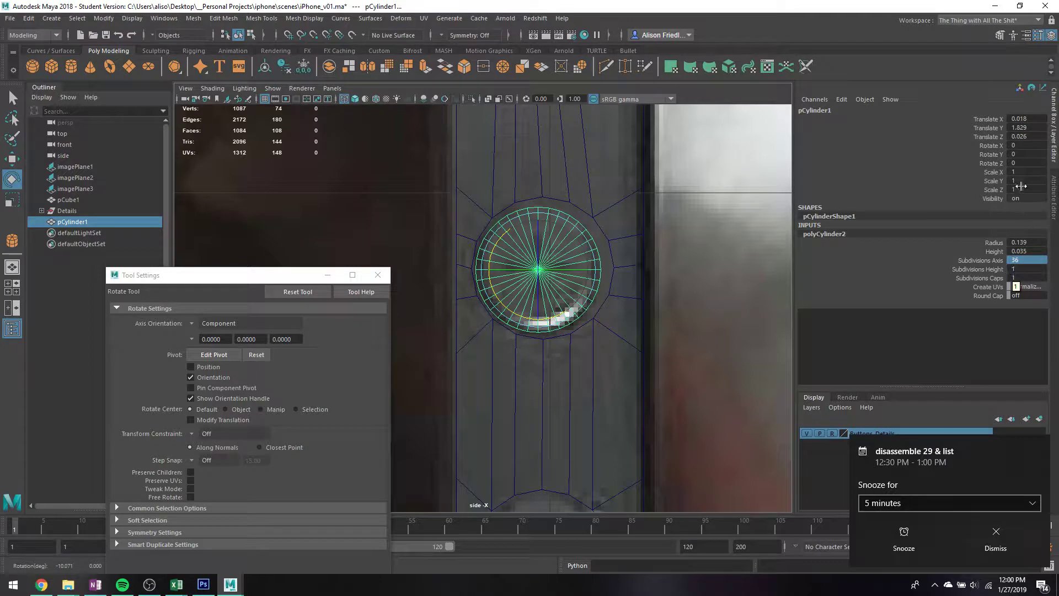
- Try rotating the cylinder about Y and undo that rotation
{"action": "left_click", "coordinate": [1017, 155]}
{"action": "middle_click_drag", "start_coordinate": [1018, 154], "coordinate": [1019, 154]}
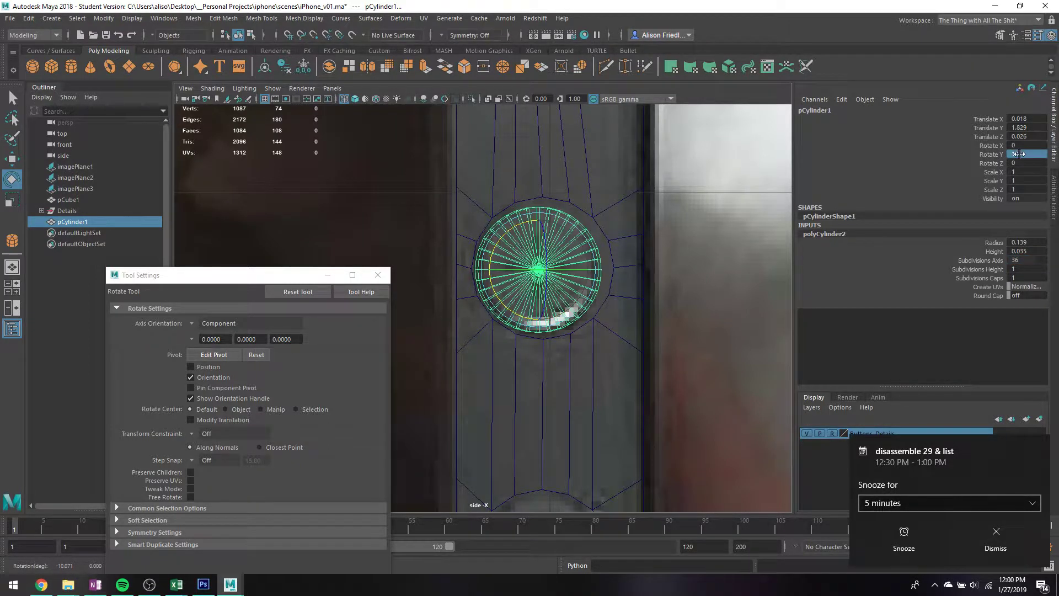
{"action": "key", "text": "ctrl+z"}
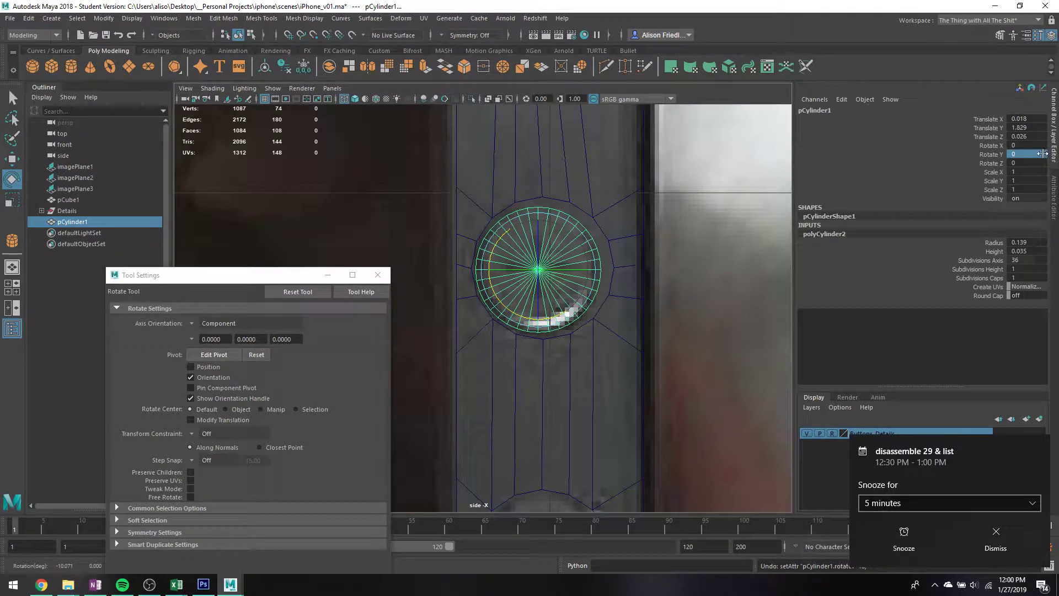
{"action": "double_click", "coordinate": [1032, 156]}
- Rotate the cylinder about its X axis and set Rotate X to exactly 5
{"action": "left_click_drag", "start_coordinate": [508, 231], "coordinate": [513, 227]}
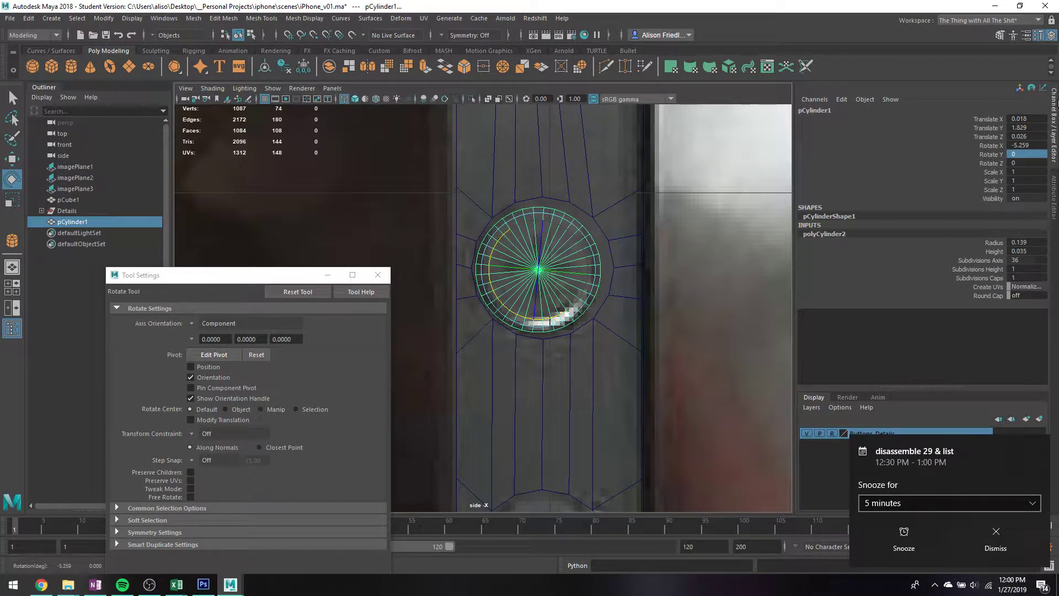
{"action": "left_click", "coordinate": [1021, 145]}
{"action": "type", "text": "5"}
{"action": "key", "text": "Return"}
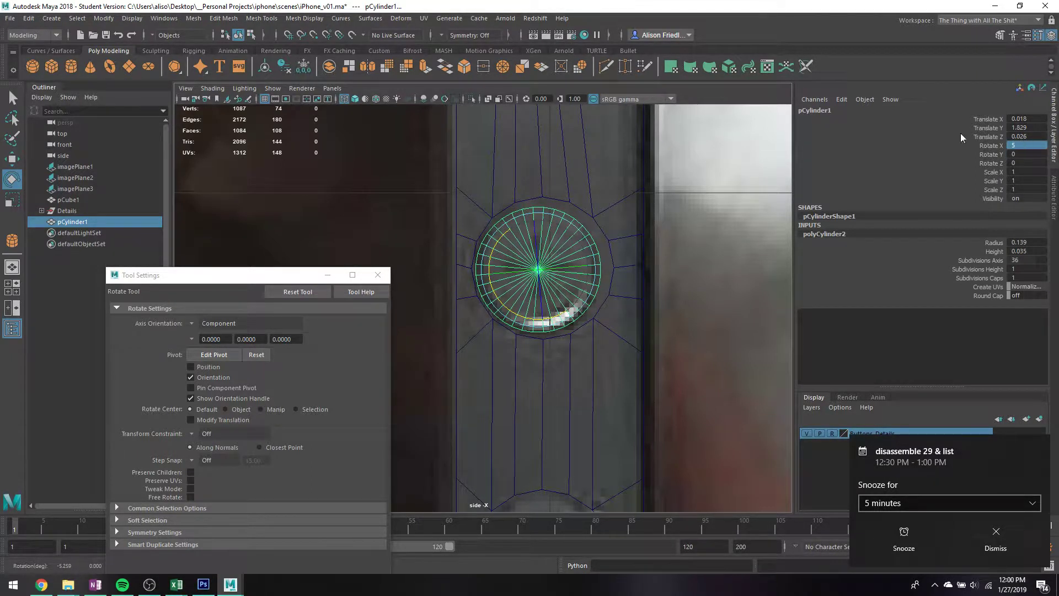
{"action": "key", "text": "q"}
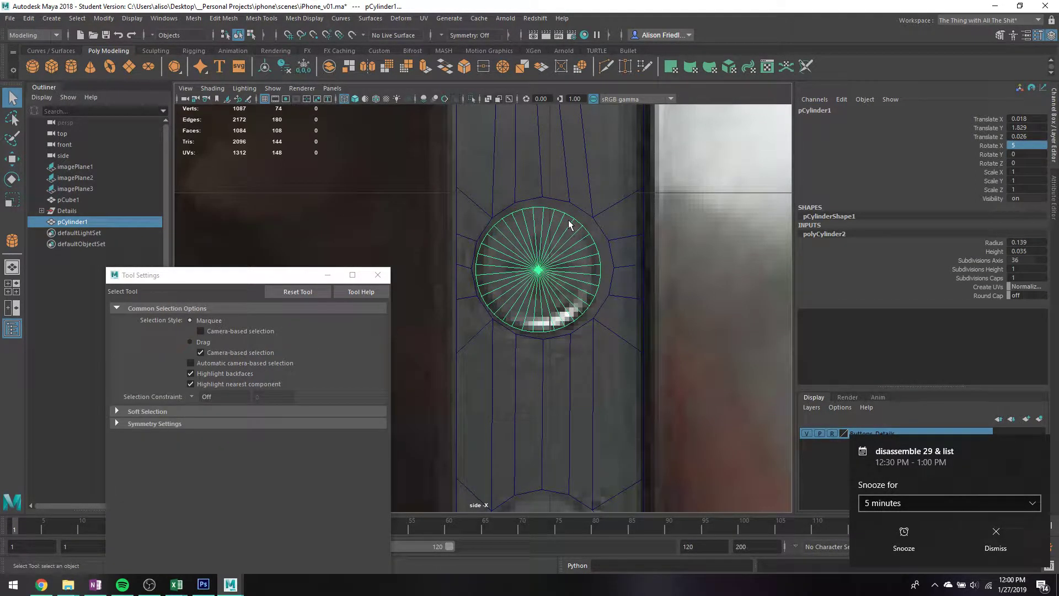
{"action": "right_click", "coordinate": [544, 234]}
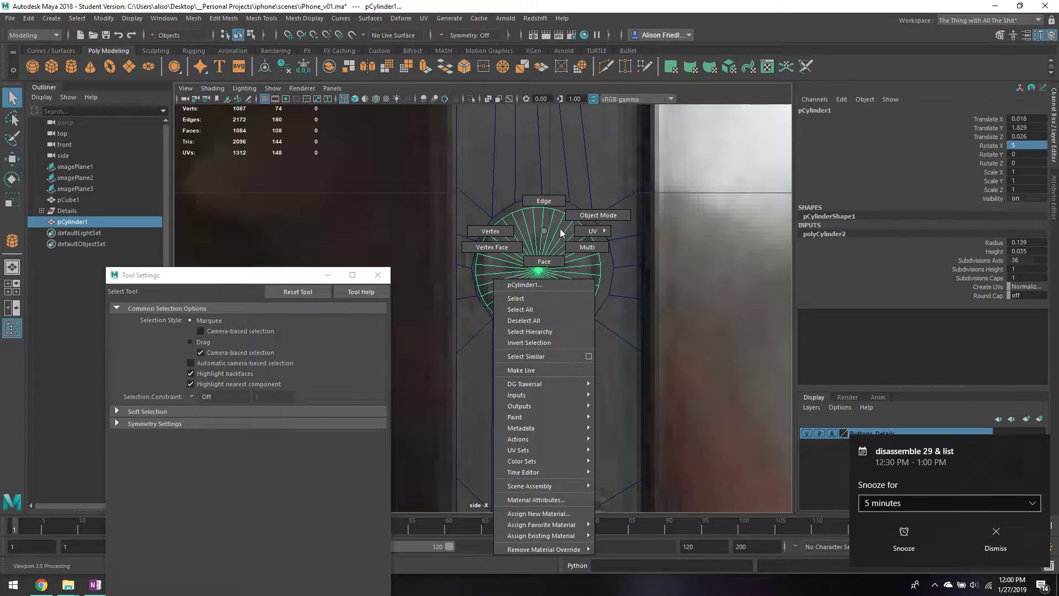
{"action": "right_click_drag", "start_coordinate": [561, 229], "coordinate": [591, 218]}
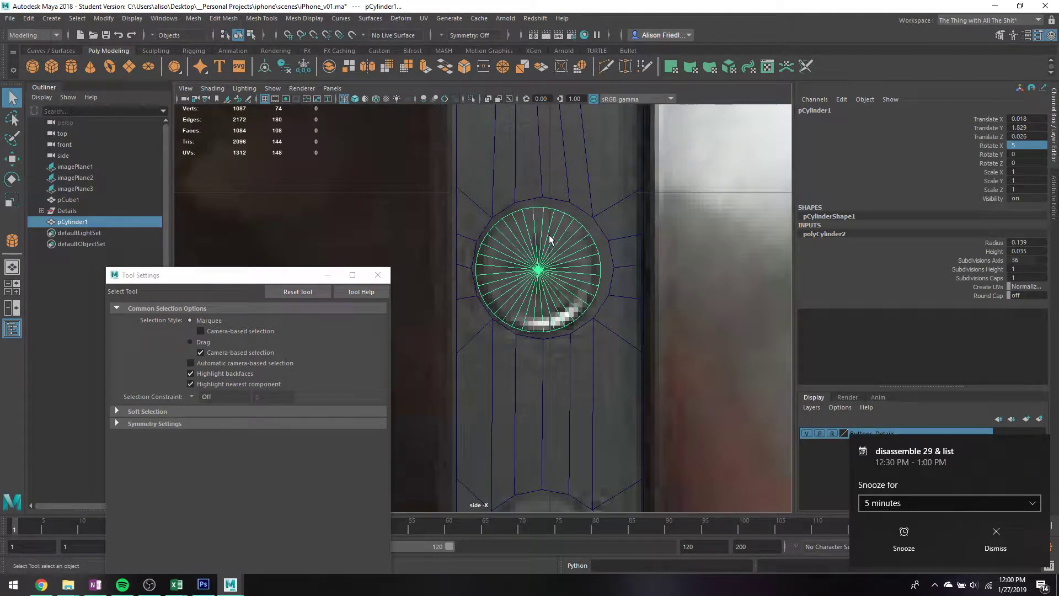
- In the perspective view, move the cylinder along X to about 1.783 so it sits in the upper round button hole
{"action": "key", "text": "space"}
{"action": "key", "text": "space"}
{"action": "left_click_drag", "start_coordinate": [596, 208], "coordinate": [349, 346], "text": "alt"}
{"action": "key", "text": "w"}
{"action": "middle_click_drag", "start_coordinate": [494, 317], "coordinate": [597, 316], "text": "alt"}
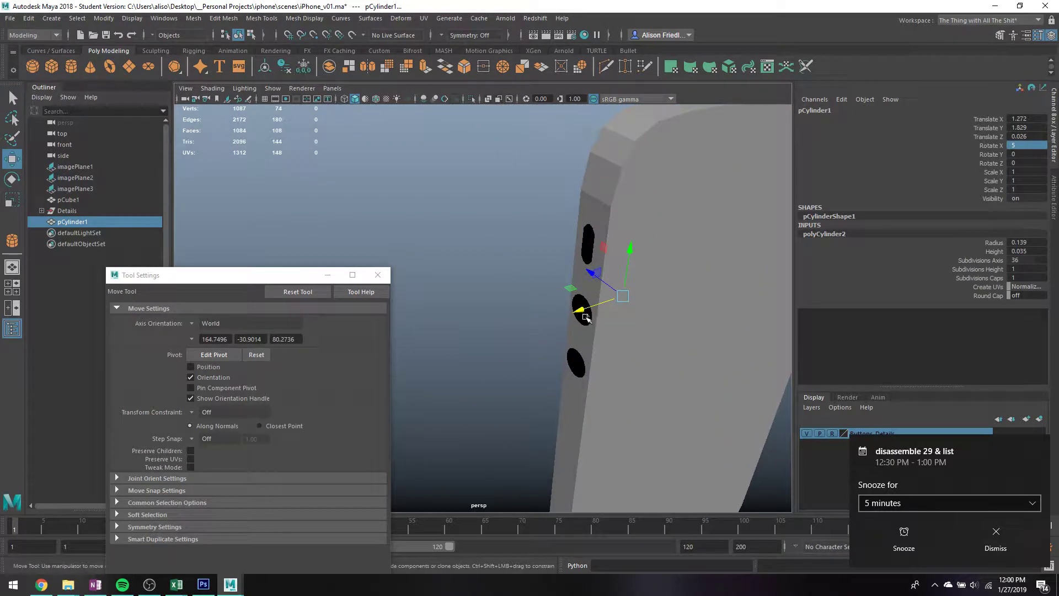
{"action": "left_click_drag", "start_coordinate": [586, 318], "coordinate": [568, 277]}
{"action": "key", "text": "f"}
{"action": "middle_click_drag", "start_coordinate": [568, 276], "coordinate": [635, 283], "text": "alt"}
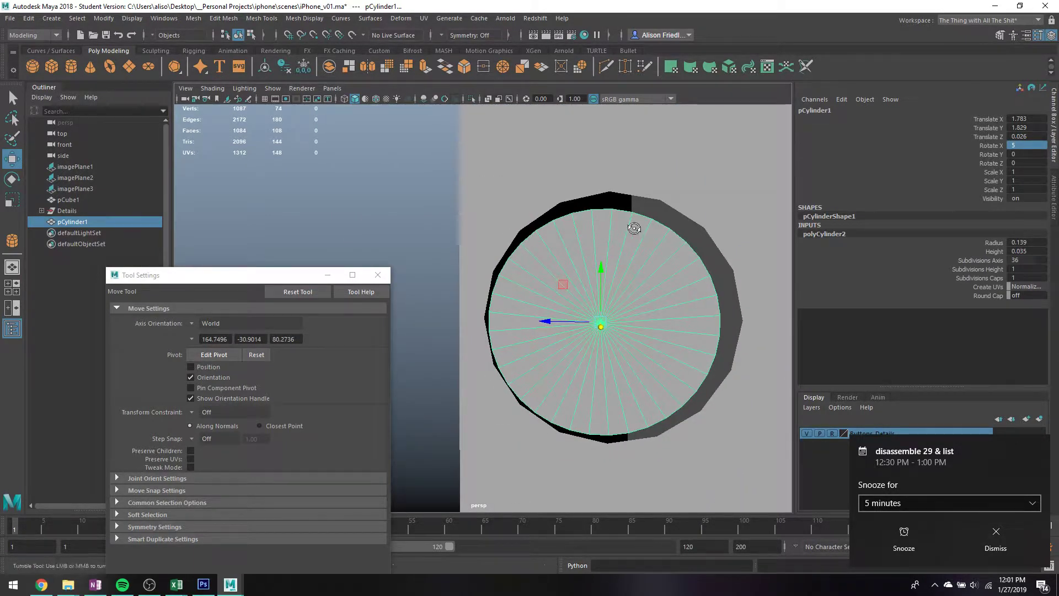
- Select only the outward-facing cap faces of the button cylinder, checking the selection in wireframe from the edge
{"action": "left_click_drag", "start_coordinate": [635, 228], "coordinate": [577, 235], "text": "alt"}
{"action": "right_click_drag", "start_coordinate": [576, 235], "coordinate": [582, 252]}
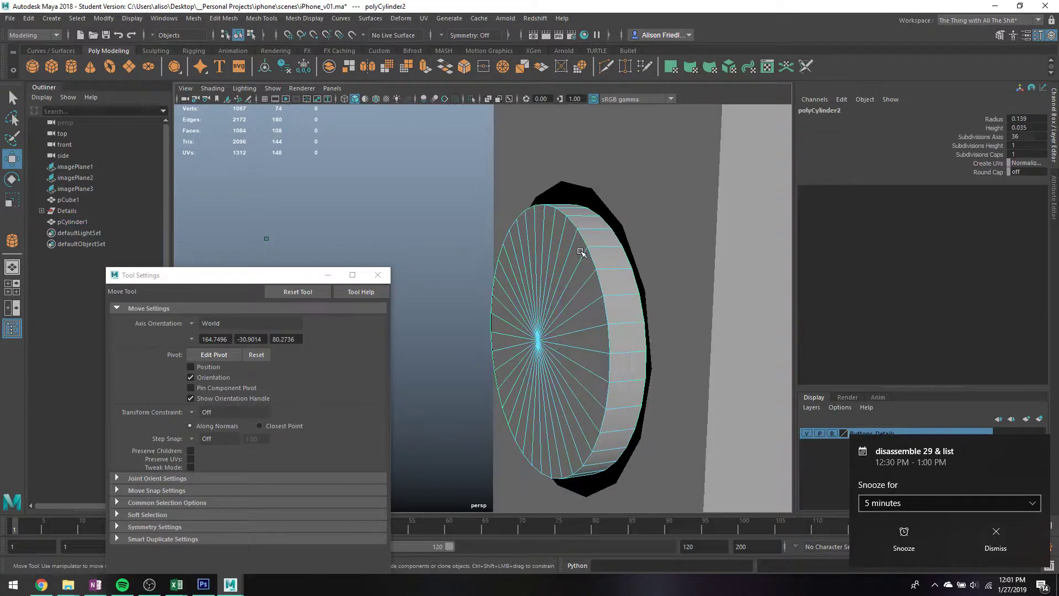
{"action": "left_click", "coordinate": [602, 237]}
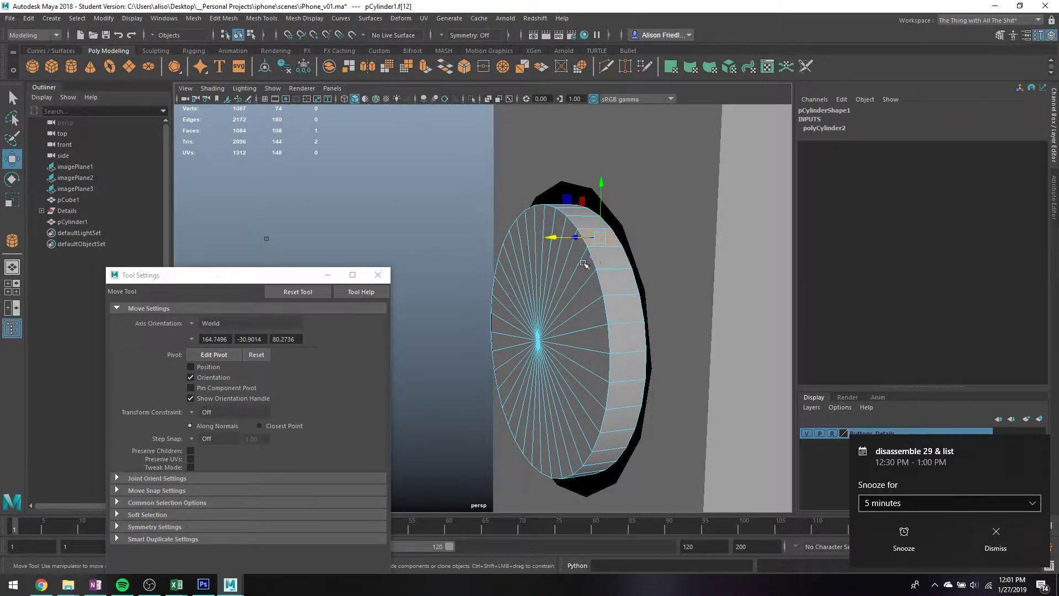
{"action": "left_click_drag", "start_coordinate": [542, 344], "coordinate": [544, 347]}
{"action": "key", "text": "4"}
{"action": "left_click_drag", "start_coordinate": [604, 348], "coordinate": [557, 353], "text": "alt"}
{"action": "left_click_drag", "start_coordinate": [528, 246], "coordinate": [513, 373], "text": "ctrl"}
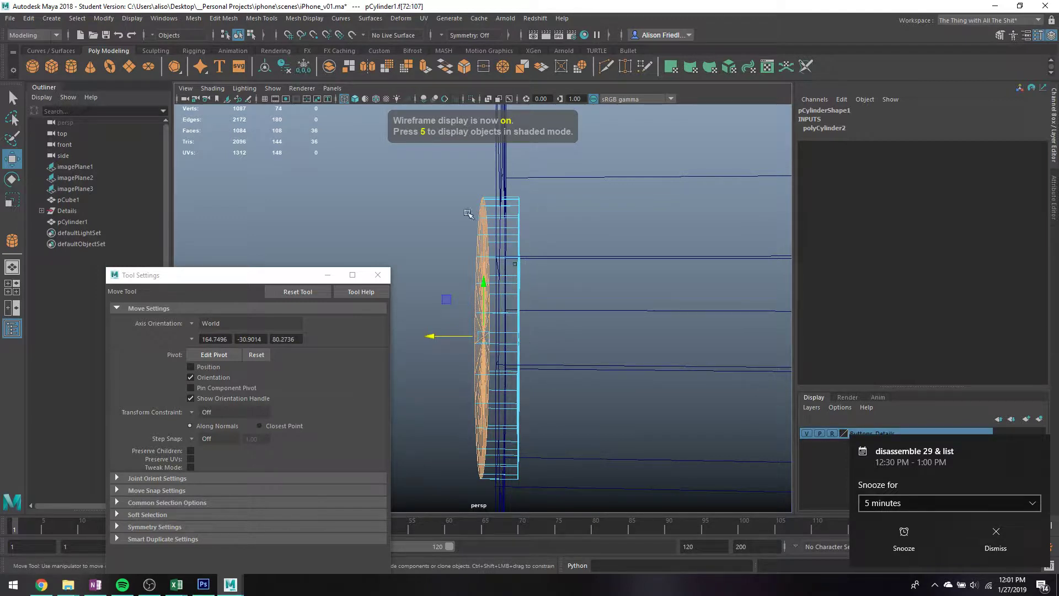
- Extrude the selected cap faces, scale them slightly inward and pull them slightly outward to form a bevelled rim
{"action": "left_click", "coordinate": [426, 67]}
{"action": "key", "text": "r"}
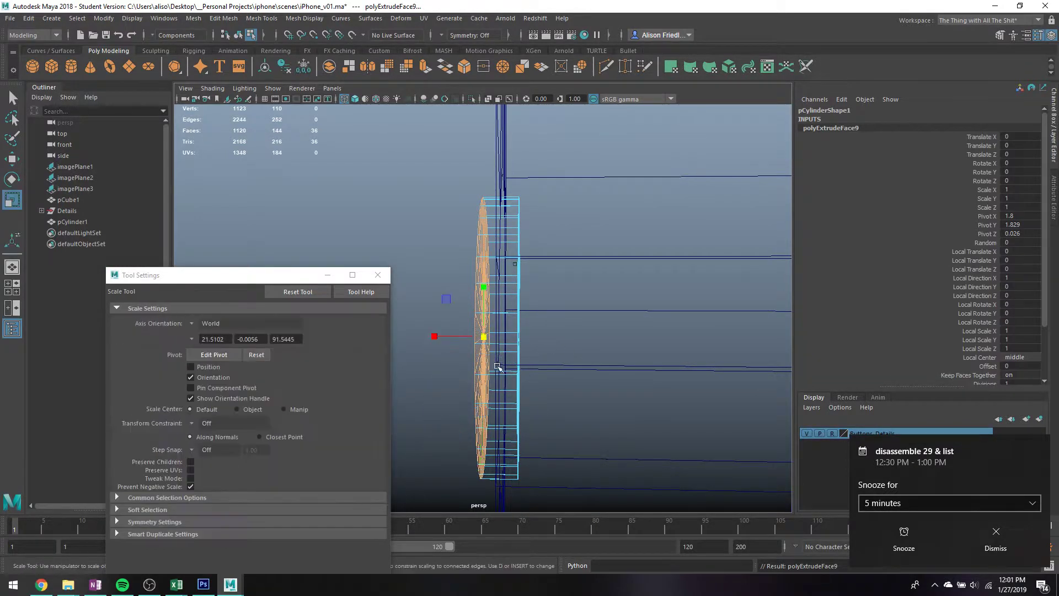
{"action": "key", "text": "w"}
{"action": "left_click_drag", "start_coordinate": [461, 337], "coordinate": [456, 337]}
- Examine how far the button protrudes from the phone's edge against the front view reference image
{"action": "key", "text": "space"}
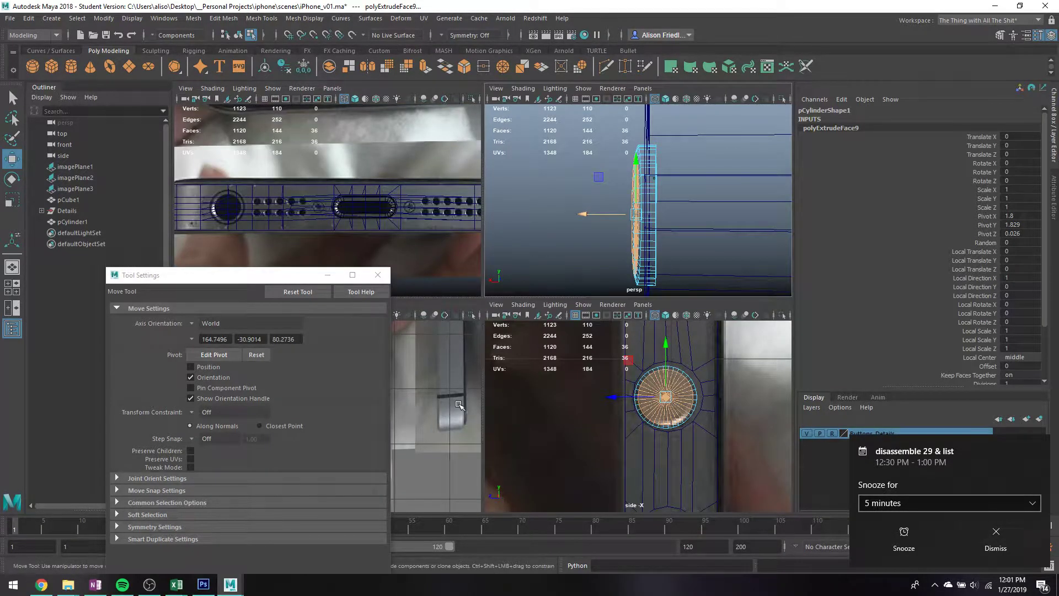
{"action": "key", "text": "space"}
{"action": "key", "text": "f"}
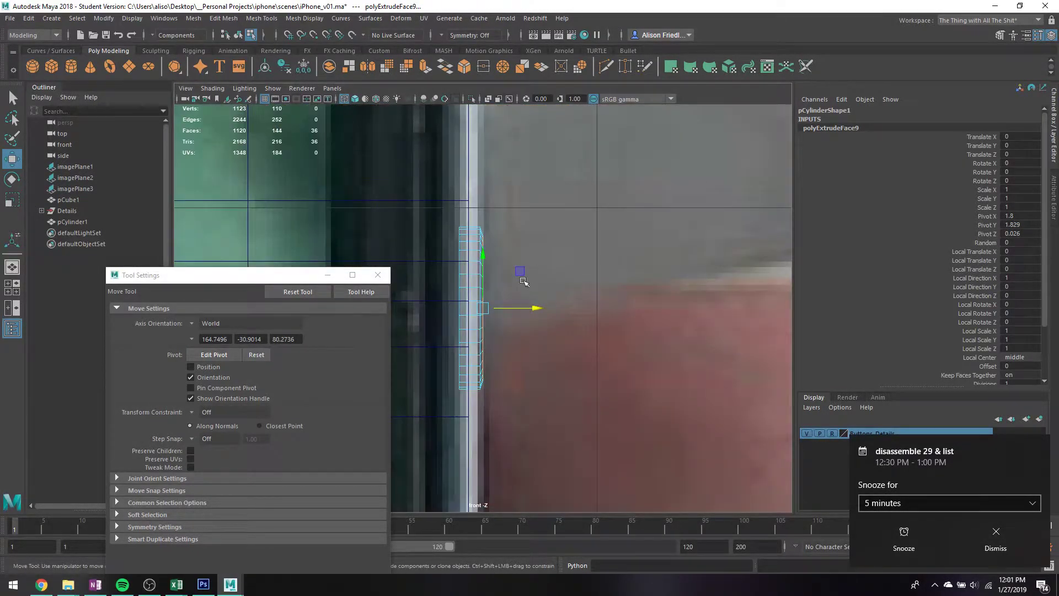
{"action": "scroll", "coordinate": [506, 293], "scroll_direction": "down", "scroll_amount": 5}
{"action": "scroll", "coordinate": [507, 292], "scroll_direction": "up", "scroll_amount": 10}
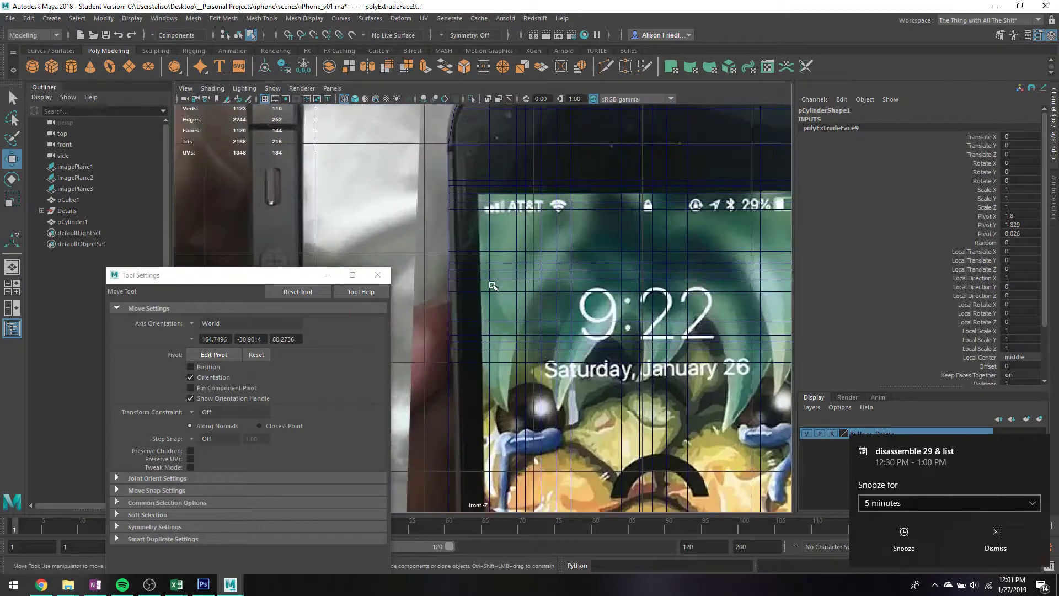
{"action": "middle_click_drag", "start_coordinate": [579, 304], "coordinate": [346, 304], "text": "alt"}
{"action": "key", "text": "space"}
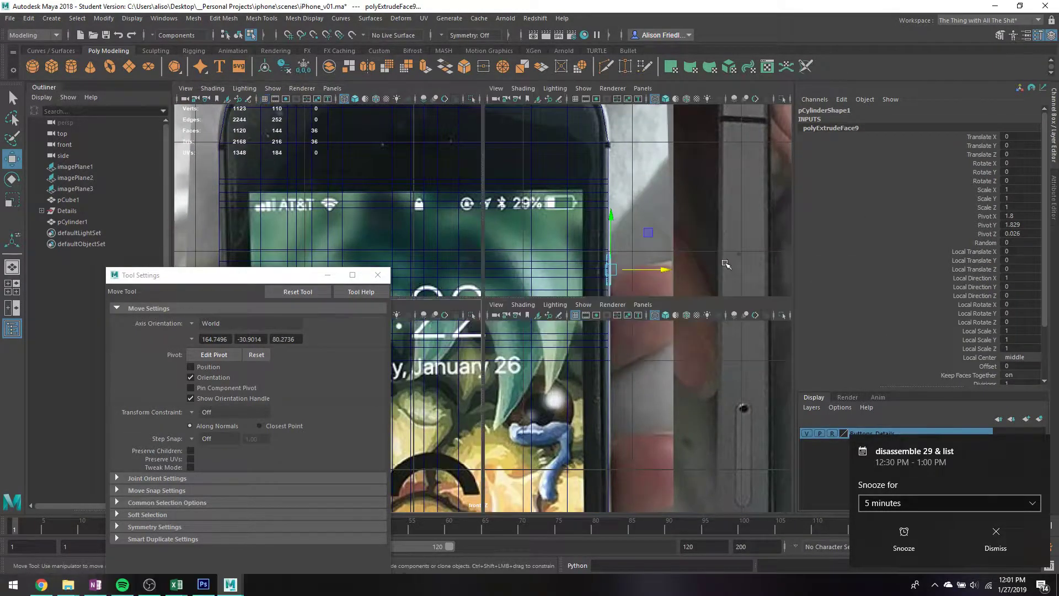
{"action": "key", "text": "space"}
- Delete the inner triangular faces of the button's front cap in shaded display, leaving only the bevelled rim
{"action": "key", "text": "5"}
{"action": "left_click_drag", "start_coordinate": [534, 277], "coordinate": [577, 288], "text": "alt"}
{"action": "key", "text": "q"}
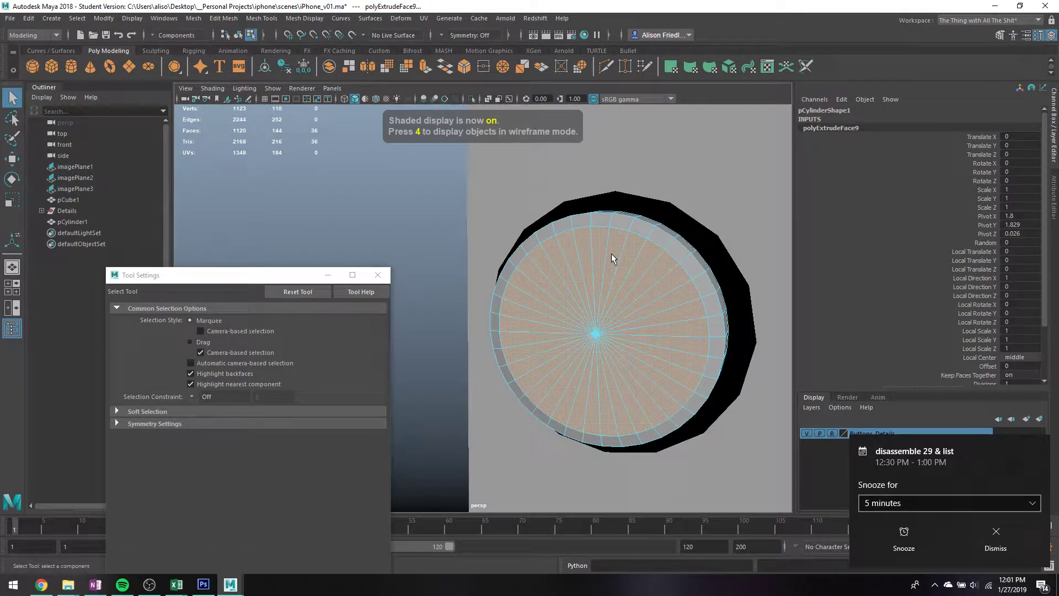
{"action": "key", "text": "Delete"}
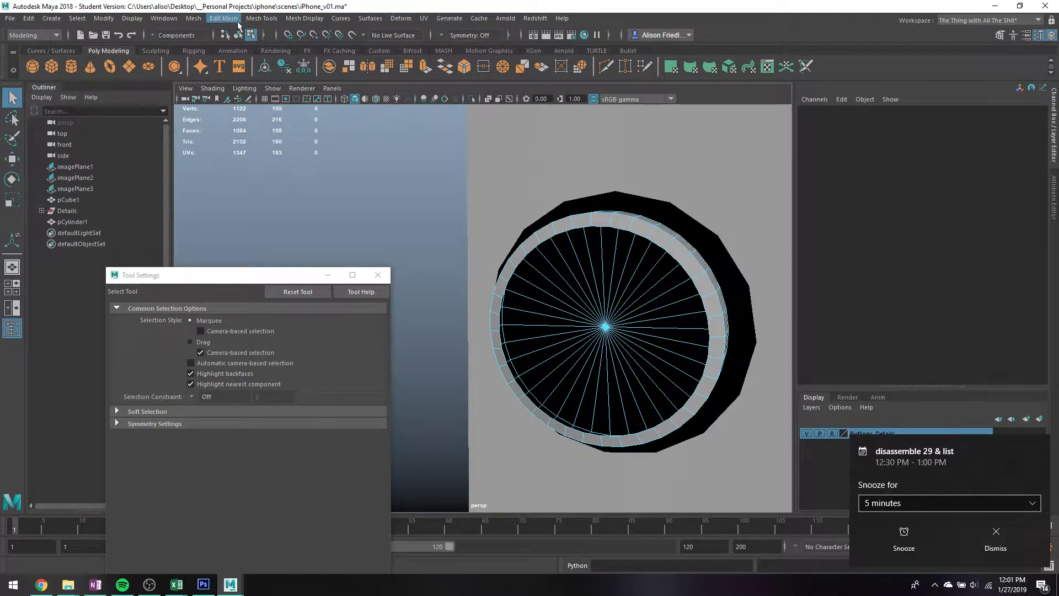
- Append a narrow vertical polygon strip across the button's open cap, joining the opposite upper and lower edges of the inner rim
{"action": "left_click", "coordinate": [262, 18]}
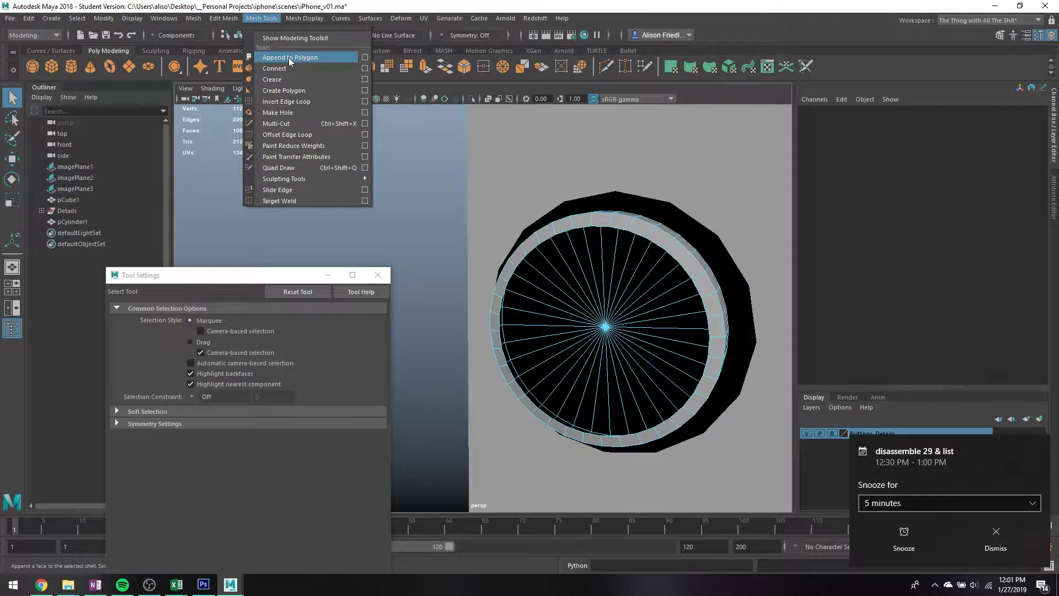
{"action": "left_click", "coordinate": [289, 57]}
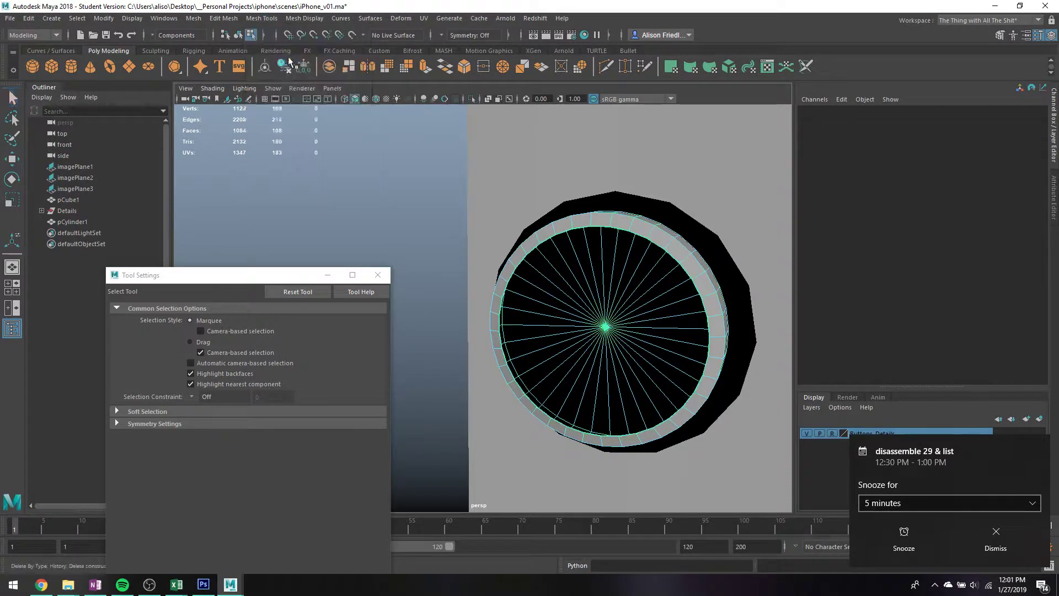
{"action": "left_click", "coordinate": [599, 225]}
{"action": "left_click_drag", "start_coordinate": [652, 385], "coordinate": [651, 391], "text": "alt"}
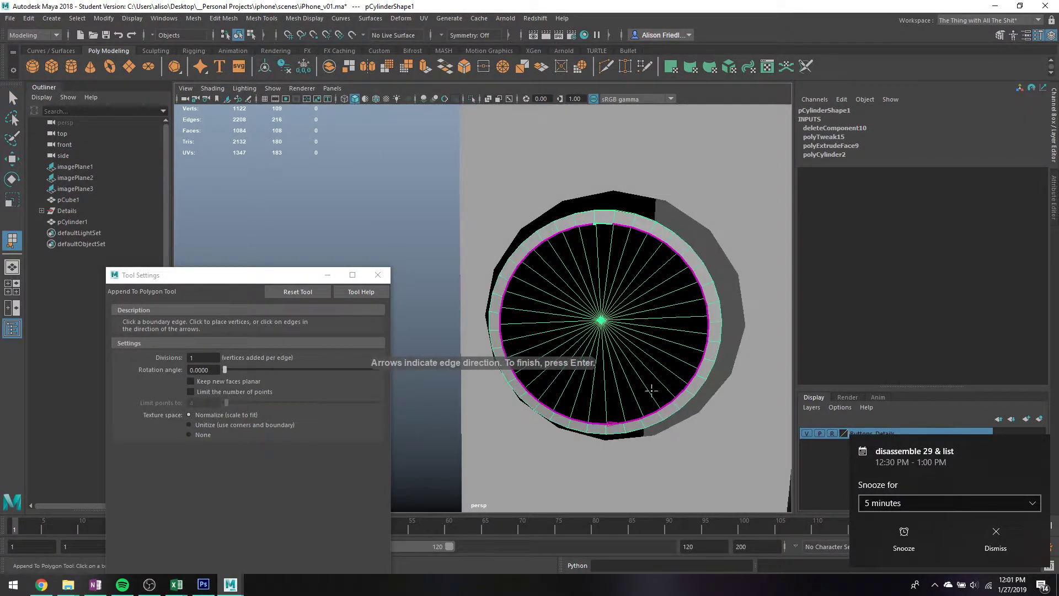
{"action": "left_click", "coordinate": [602, 424]}
{"action": "key", "text": "space"}
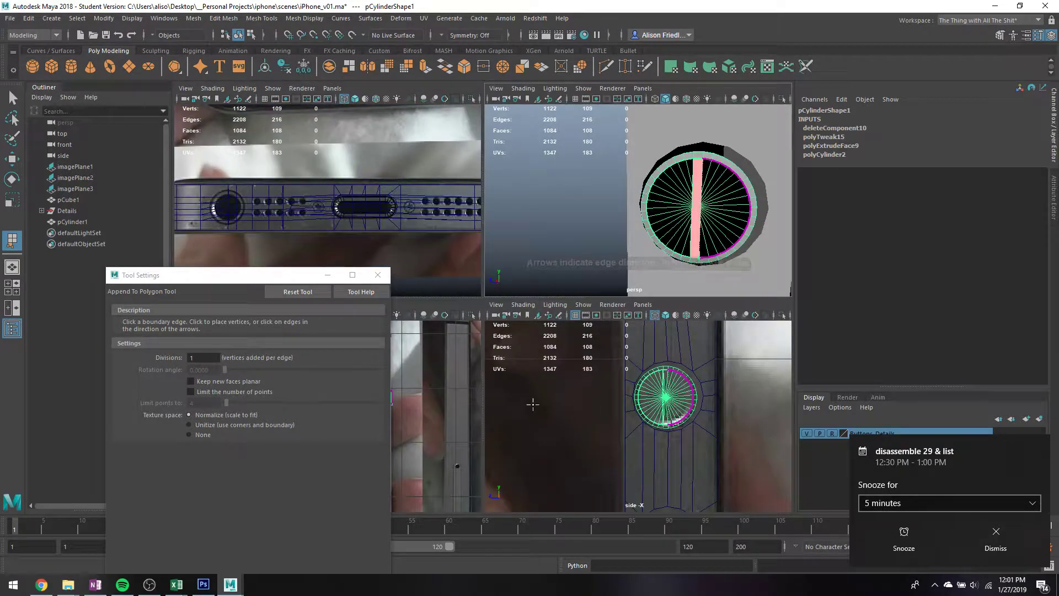
{"action": "key", "text": "space"}
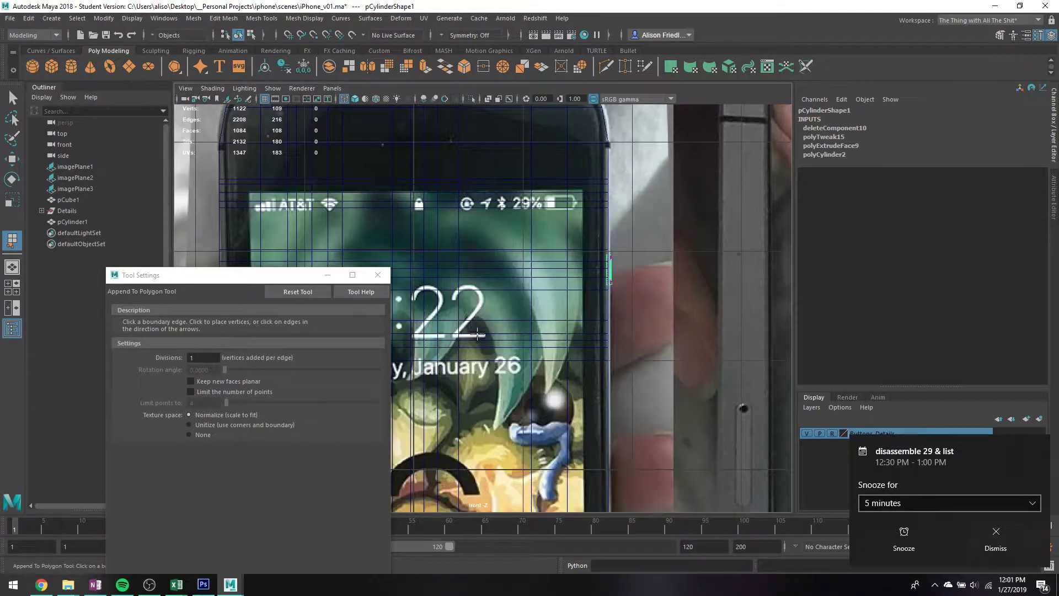
{"action": "key", "text": "space"}
{"action": "key", "text": "space"}
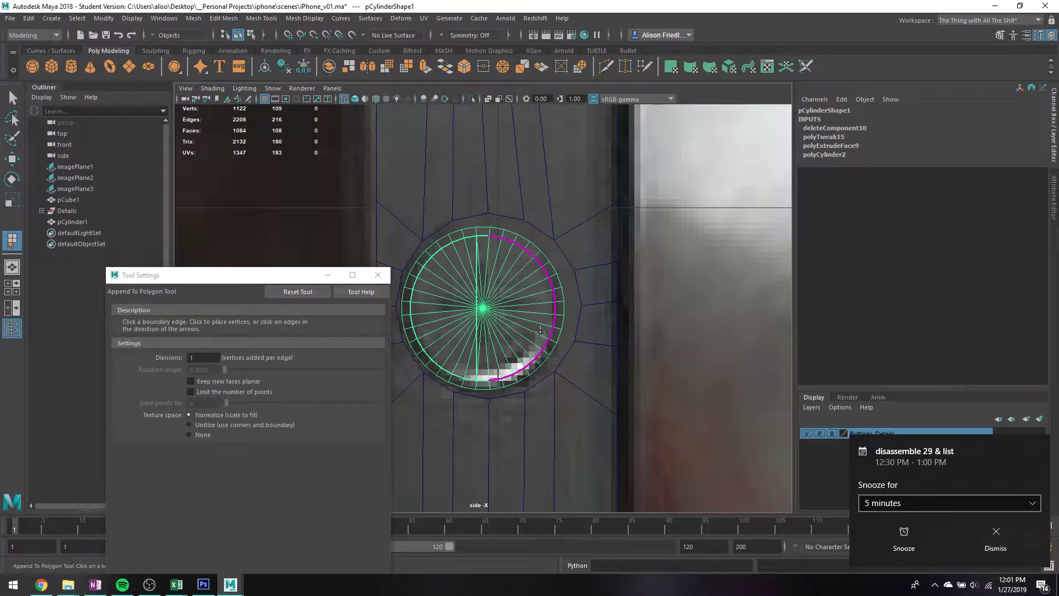
{"action": "key", "text": "q"}
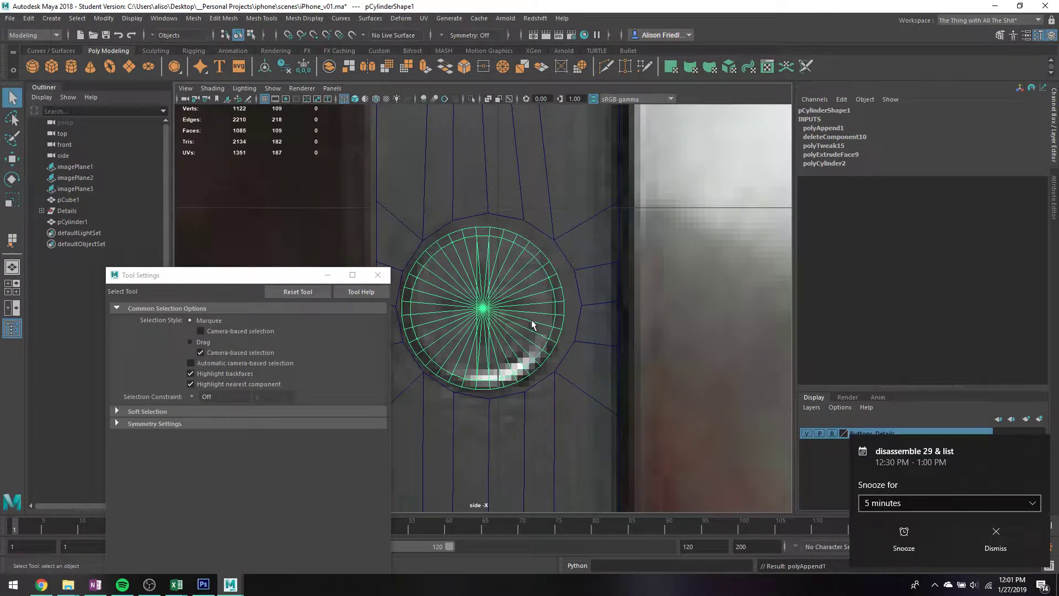
- Extrude the vertical strip face and scale the extruded face vertically down to a small block at the cap's centre
{"action": "right_click_drag", "start_coordinate": [490, 284], "coordinate": [490, 287]}
{"action": "left_click", "coordinate": [485, 278]}
{"action": "left_click", "coordinate": [424, 66]}
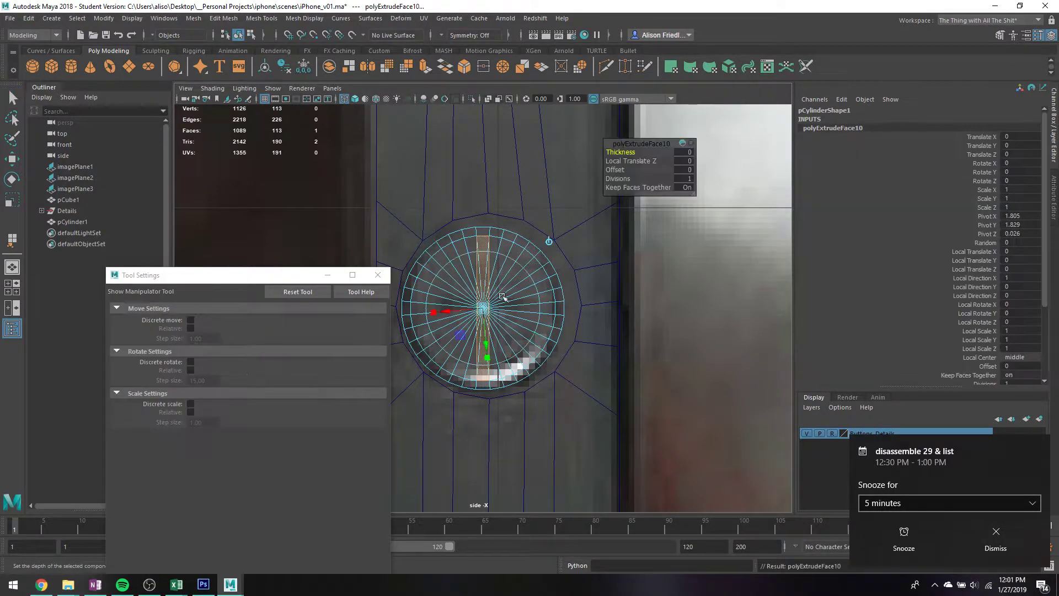
{"action": "key", "text": "r"}
{"action": "left_click_drag", "start_coordinate": [484, 257], "coordinate": [484, 305]}
- Isolate the small centre face with a side rim face as size reference, and move its two upper vertices slightly down
{"action": "left_click", "coordinate": [560, 307], "text": "shift"}
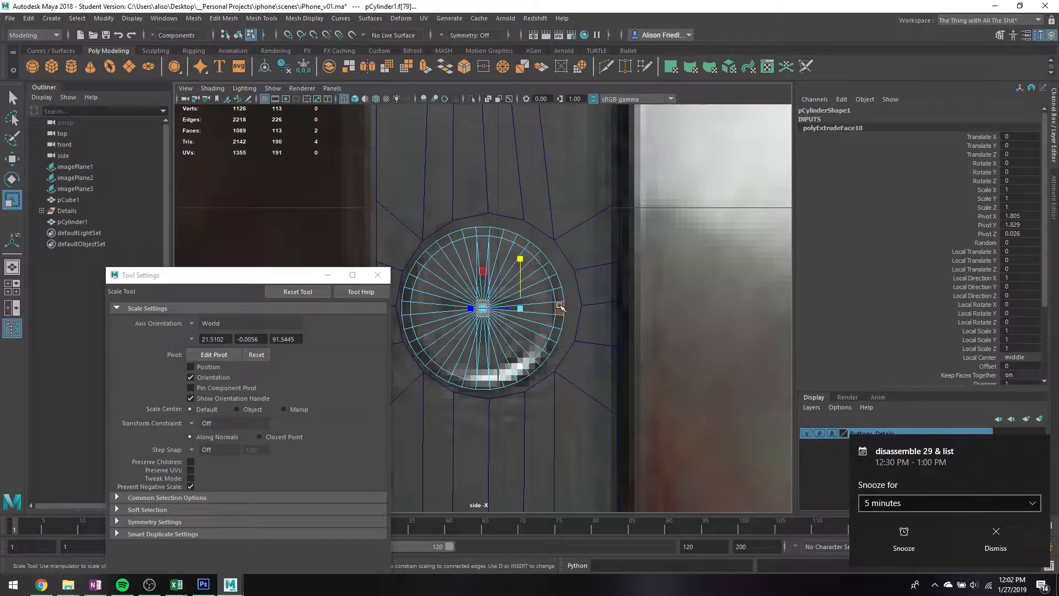
{"action": "key", "text": "ctrl+1"}
{"action": "key", "text": "q"}
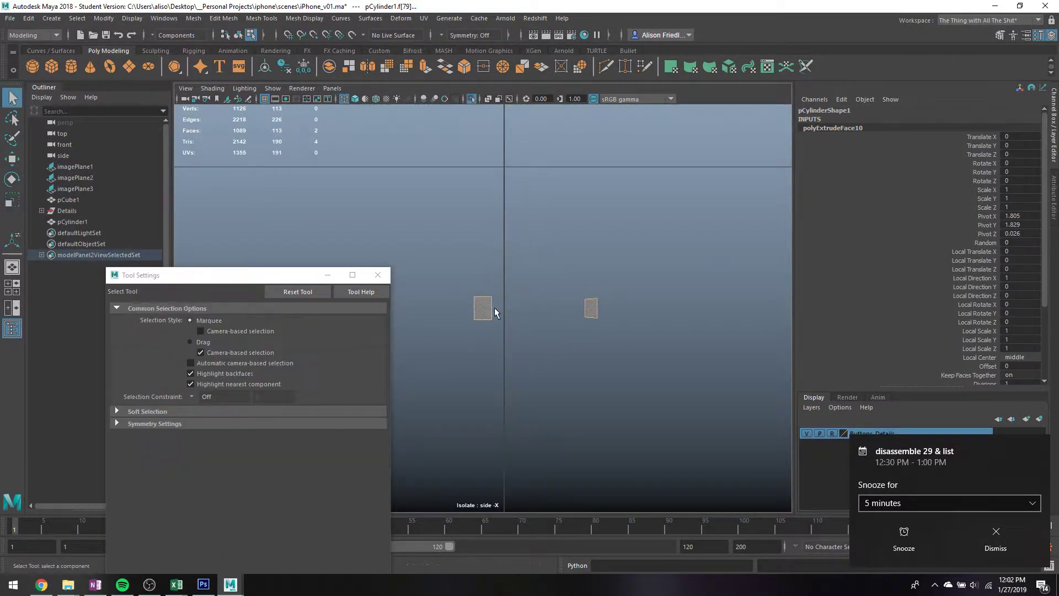
{"action": "right_click_drag", "start_coordinate": [491, 267], "coordinate": [436, 265]}
{"action": "left_click_drag", "start_coordinate": [449, 267], "coordinate": [507, 305]}
{"action": "key", "text": "w"}
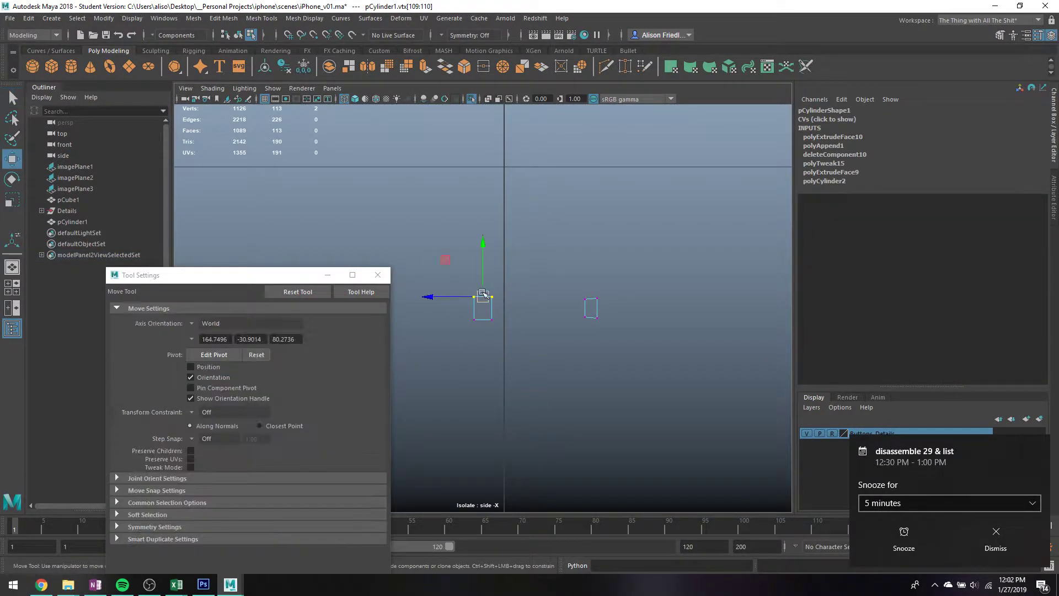
{"action": "left_click_drag", "start_coordinate": [608, 295], "coordinate": [609, 296]}
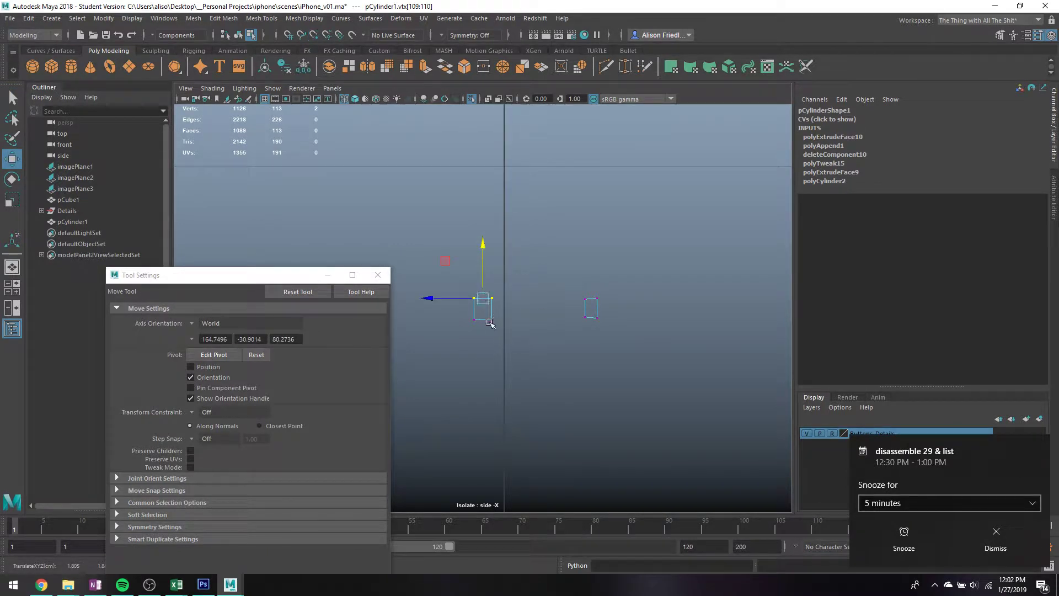
- Fine-tune the centre face's lower and upper vertices until it is roughly square, and save the scene
{"action": "key", "text": "q"}
{"action": "left_click_drag", "start_coordinate": [462, 313], "coordinate": [587, 316]}
{"action": "key", "text": "w"}
{"action": "key", "text": "q"}
{"action": "left_click_drag", "start_coordinate": [457, 292], "coordinate": [584, 303]}
{"action": "key", "text": "w"}
{"action": "key", "text": "q"}
{"action": "key", "text": "ctrl+s"}
{"action": "key", "text": "Return"}
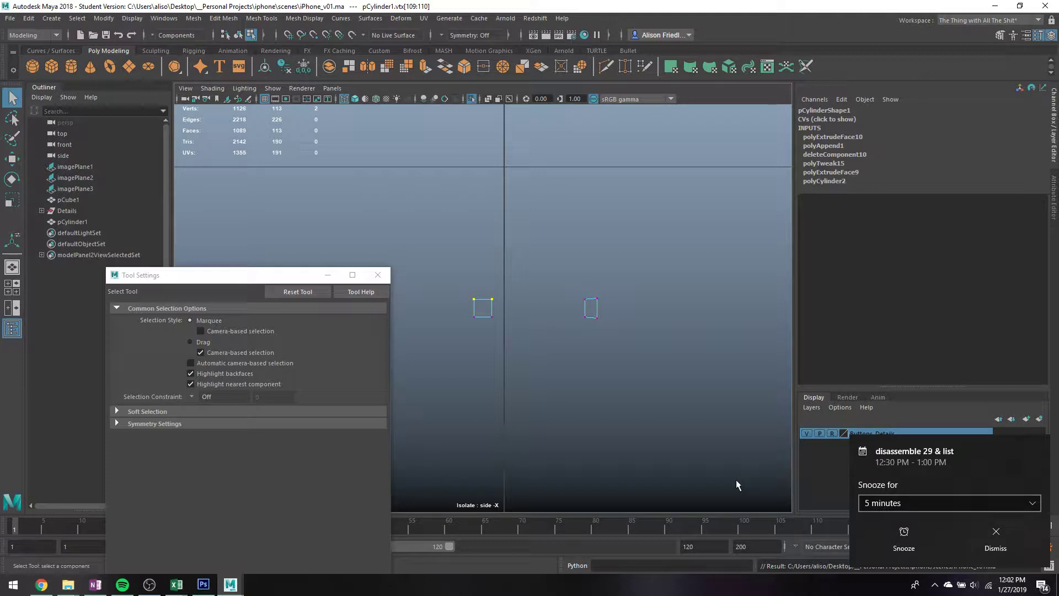
- Switch to OBS and the Twitch channel page in Chrome to check the stream, dismiss the calendar reminder, and return to Maya
{"action": "key", "text": "XF86AudioPlay"}
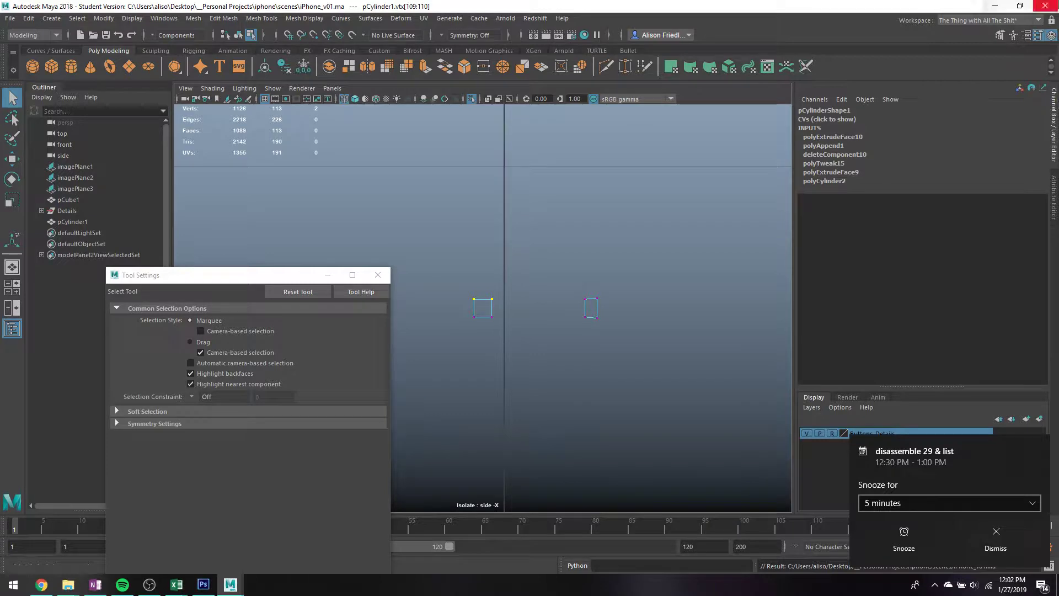
{"action": "left_click", "coordinate": [148, 584]}
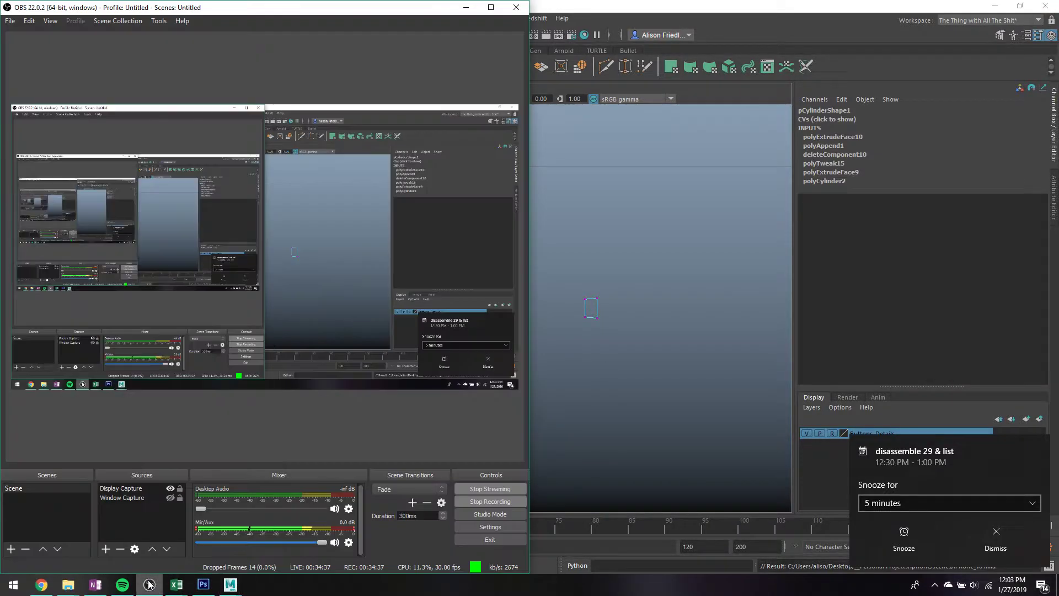
{"action": "left_click", "coordinate": [698, 25]}
{"action": "left_click", "coordinate": [41, 584]}
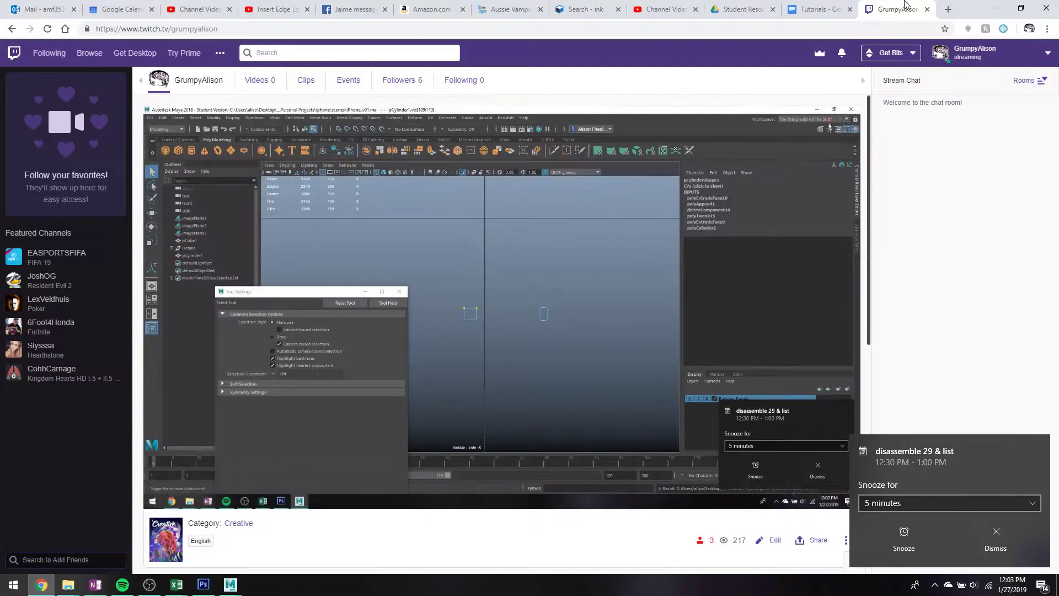
{"action": "left_click", "coordinate": [997, 9]}
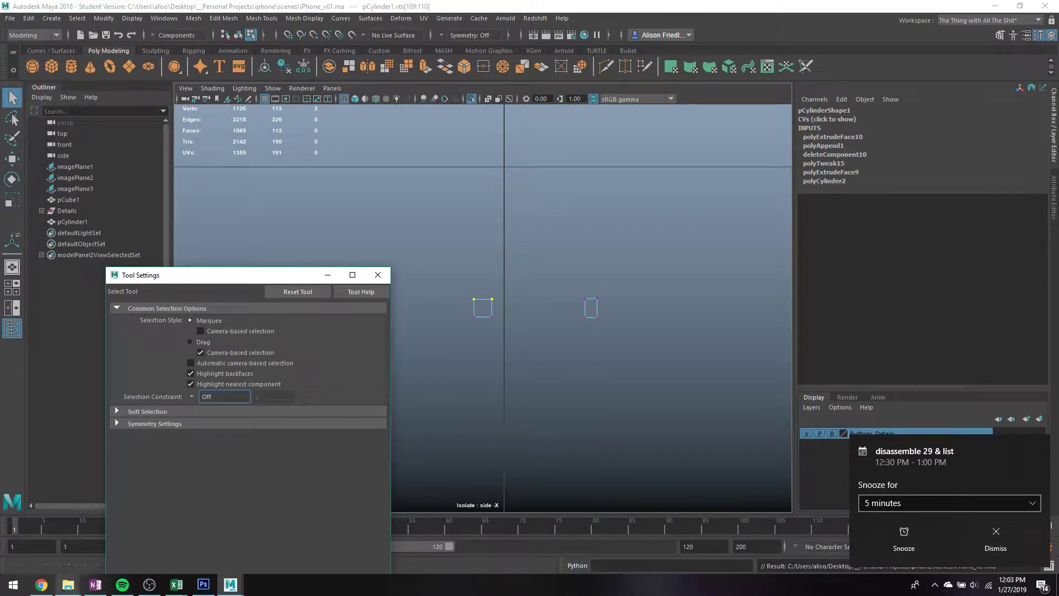
{"action": "left_click", "coordinate": [41, 583]}
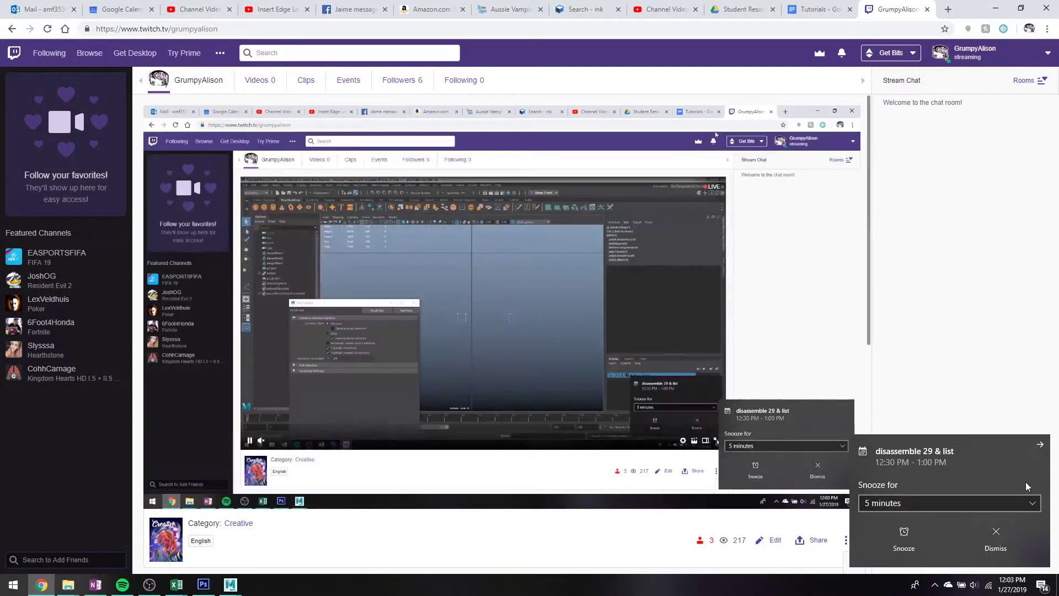
{"action": "left_click", "coordinate": [999, 535]}
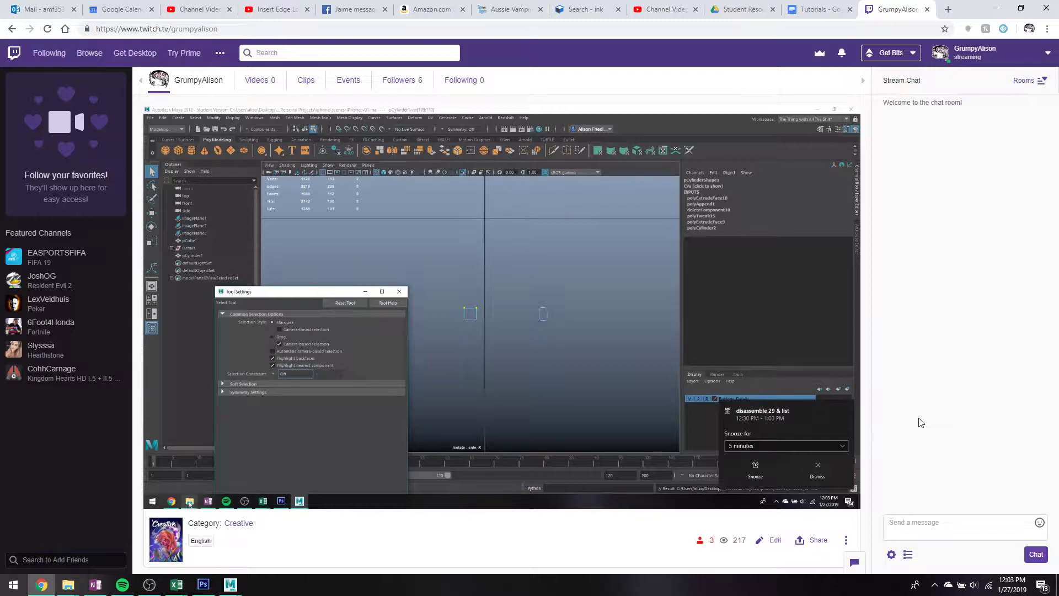
{"action": "key", "text": "XF86AudioPlay"}
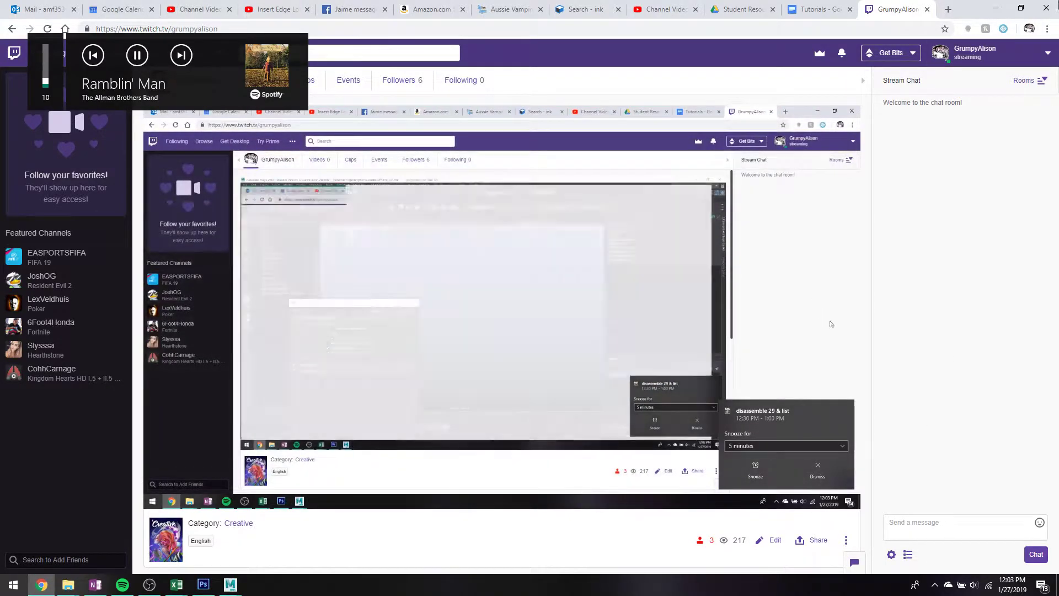
{"action": "left_click", "coordinate": [990, 10]}
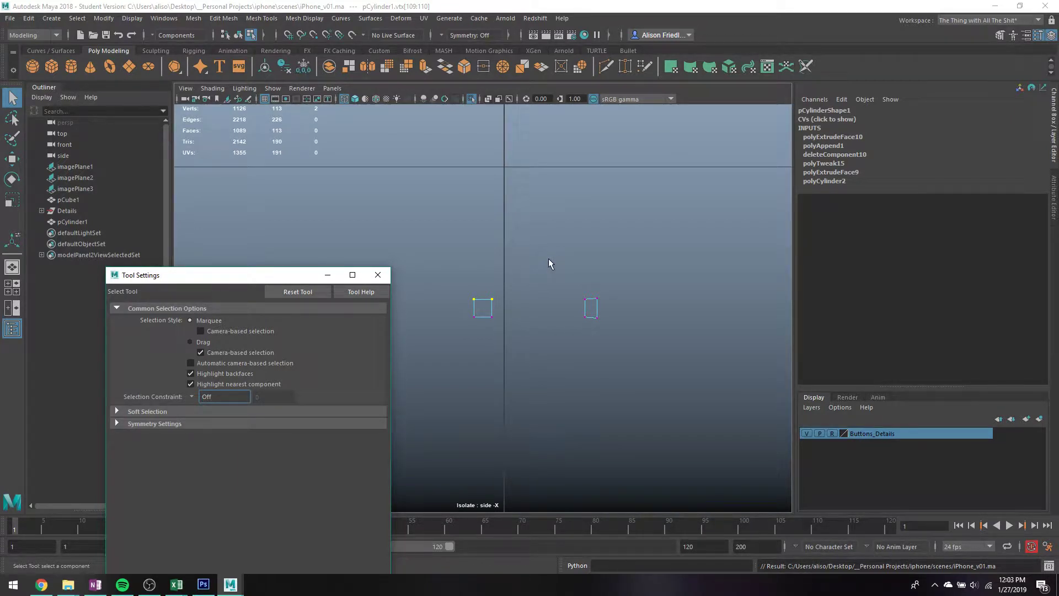
- Return to object mode, end the isolation and bring the whole button cap back into the perspective view
{"action": "right_click_drag", "start_coordinate": [594, 304], "coordinate": [630, 257]}
{"action": "key", "text": "ctrl+1"}
{"action": "key", "text": "f"}
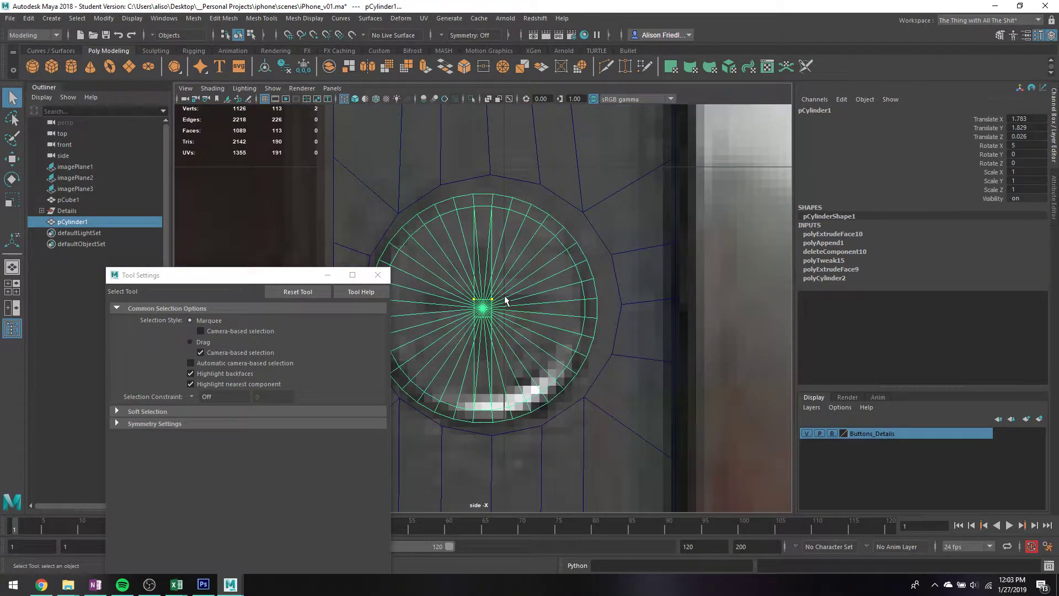
{"action": "scroll", "coordinate": [504, 301], "scroll_direction": "up", "scroll_amount": 1}
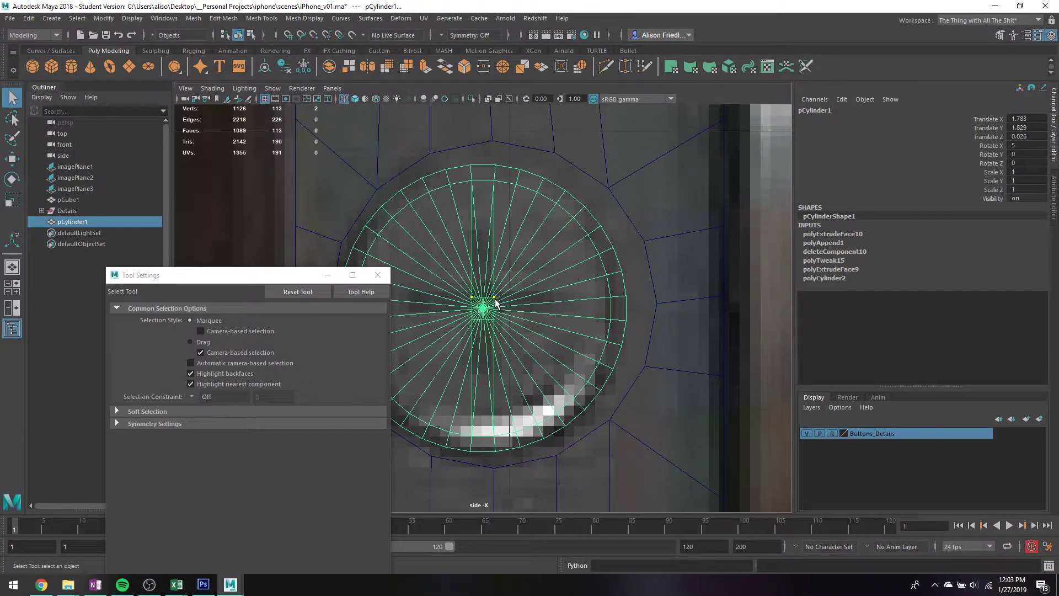
{"action": "key", "text": "space"}
{"action": "key", "text": "space"}
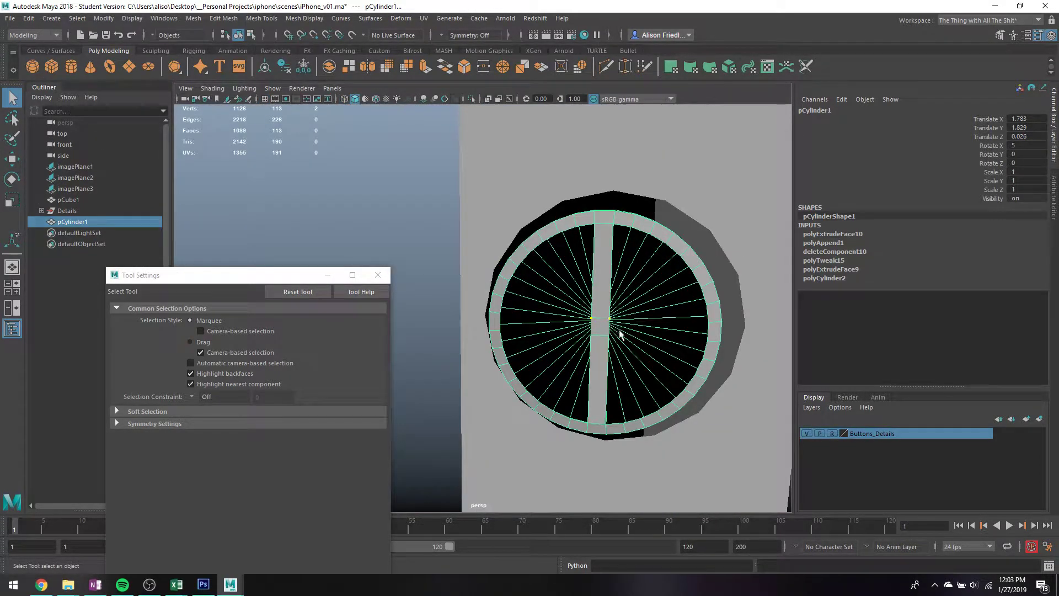
- Try to append a polygon from the small centre face's side edge to the facing edge of the inner rim
{"action": "left_click", "coordinate": [267, 18]}
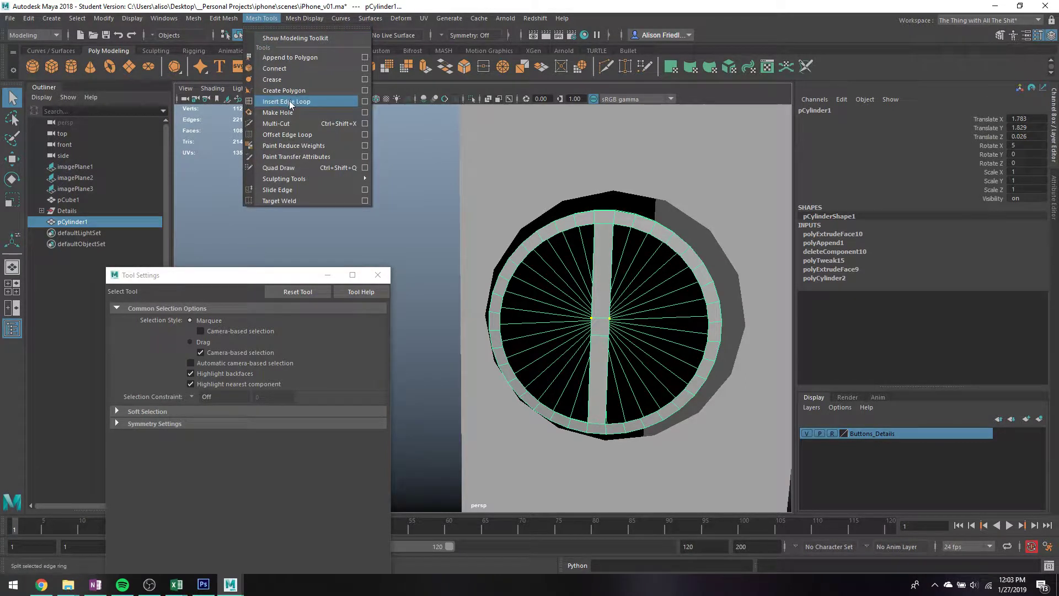
{"action": "left_click", "coordinate": [292, 58]}
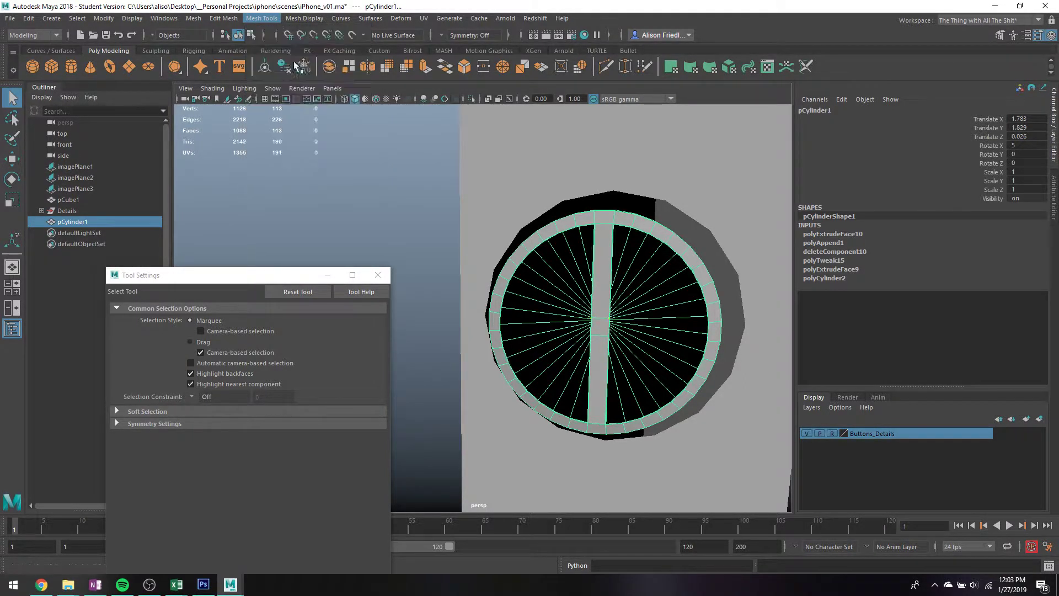
{"action": "left_click", "coordinate": [603, 327]}
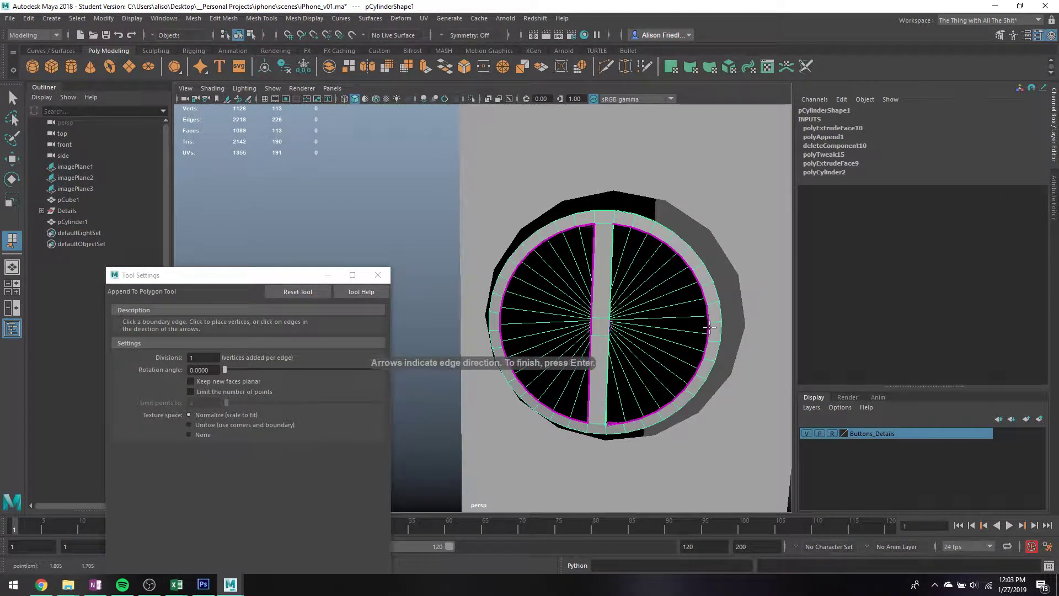
{"action": "left_click", "coordinate": [708, 327]}
{"action": "key", "text": "Return"}
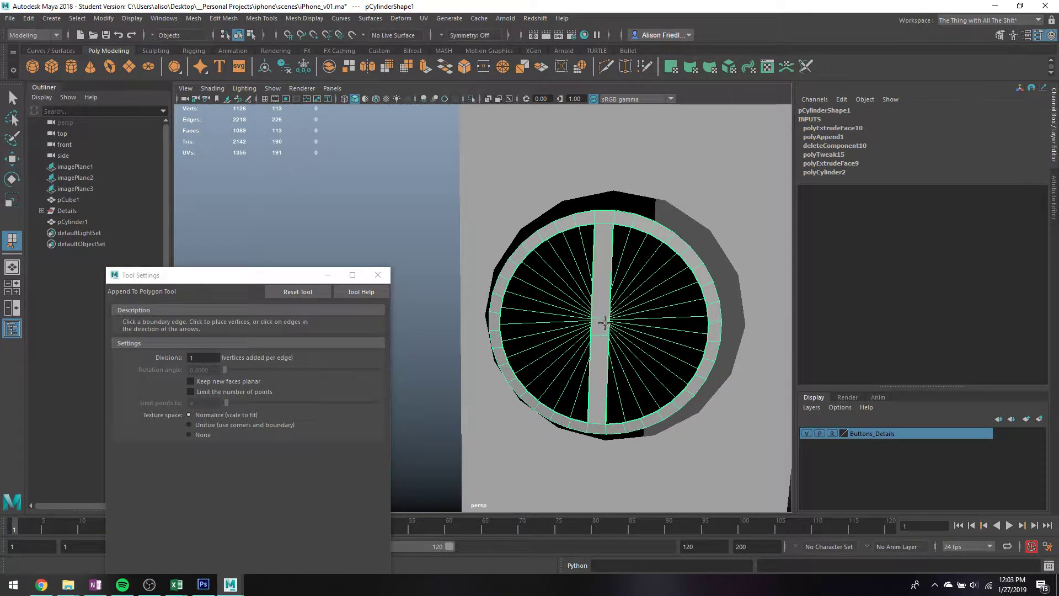
{"action": "left_click", "coordinate": [611, 325]}
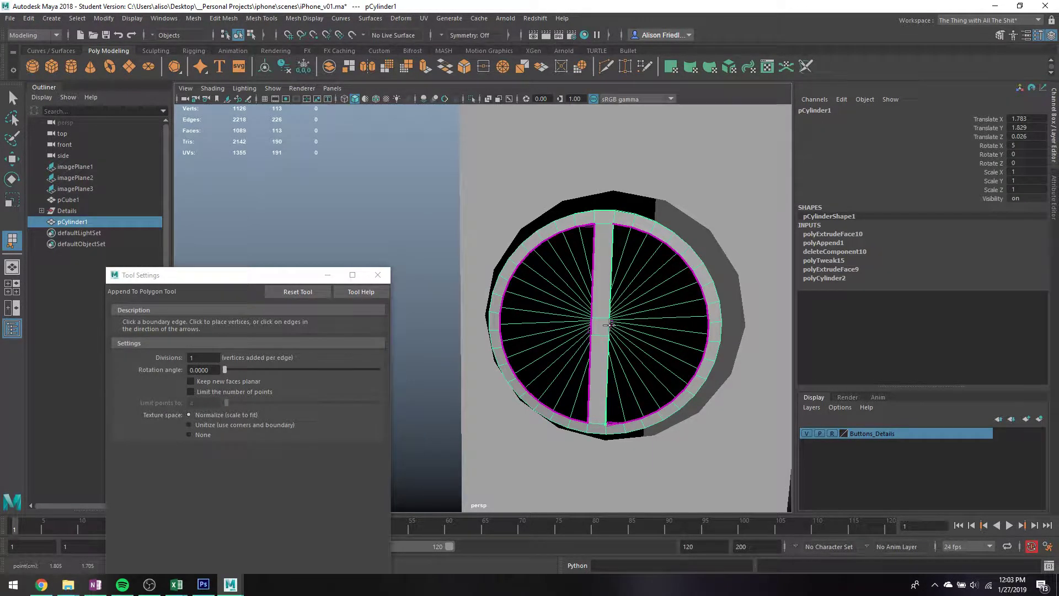
{"action": "left_click_drag", "start_coordinate": [612, 326], "coordinate": [611, 321], "text": "alt"}
- Preview the button smoothed and isolate it in the perspective view to examine the strip across its cap up close
{"action": "key", "text": "3"}
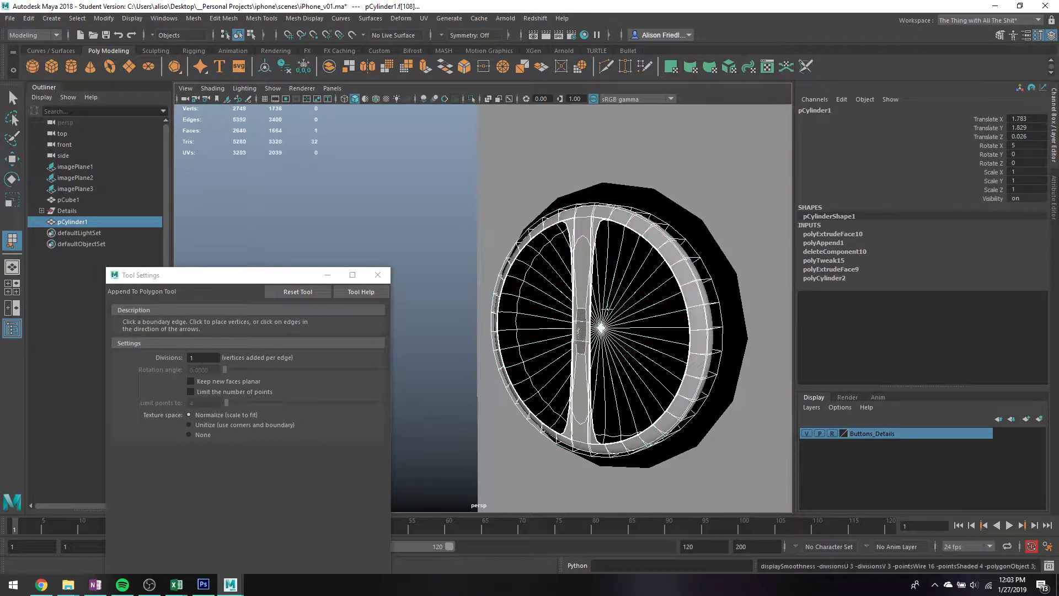
{"action": "key", "text": "q"}
{"action": "right_click_drag", "start_coordinate": [579, 267], "coordinate": [579, 297]}
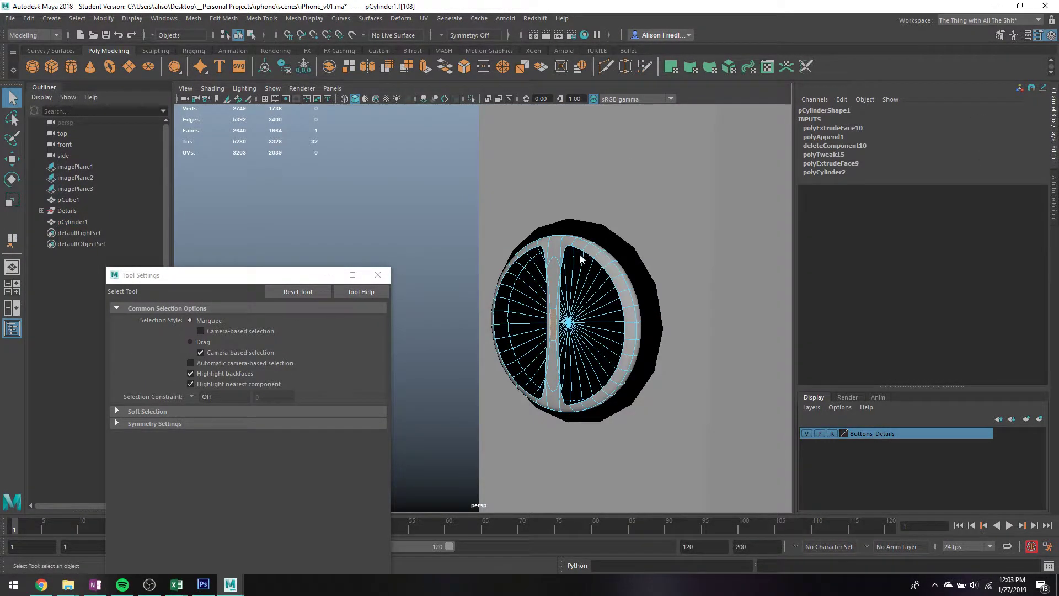
{"action": "right_click_drag", "start_coordinate": [581, 259], "coordinate": [606, 248]}
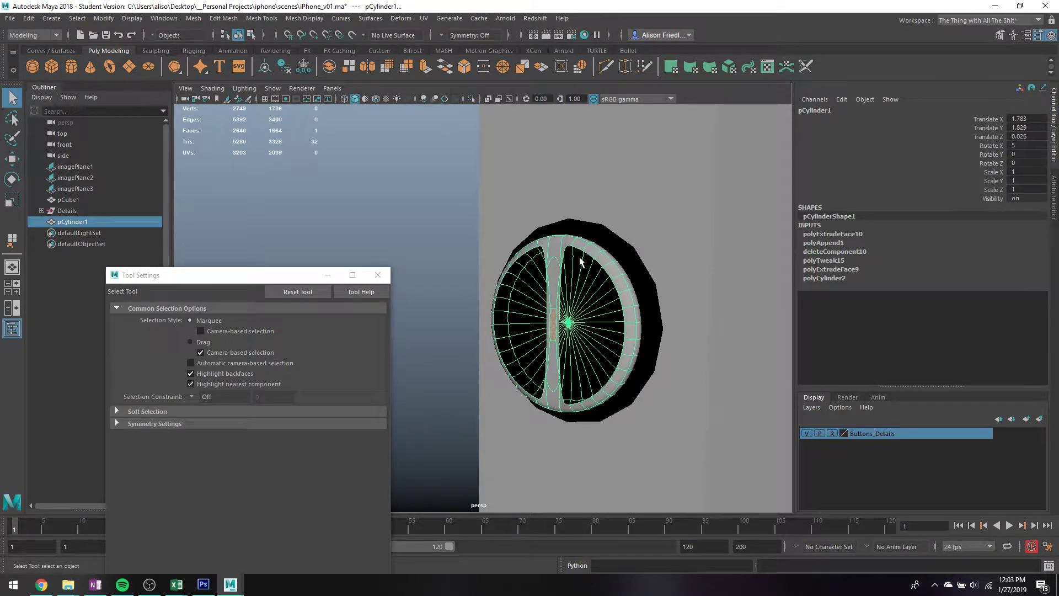
{"action": "key", "text": "ctrl+1"}
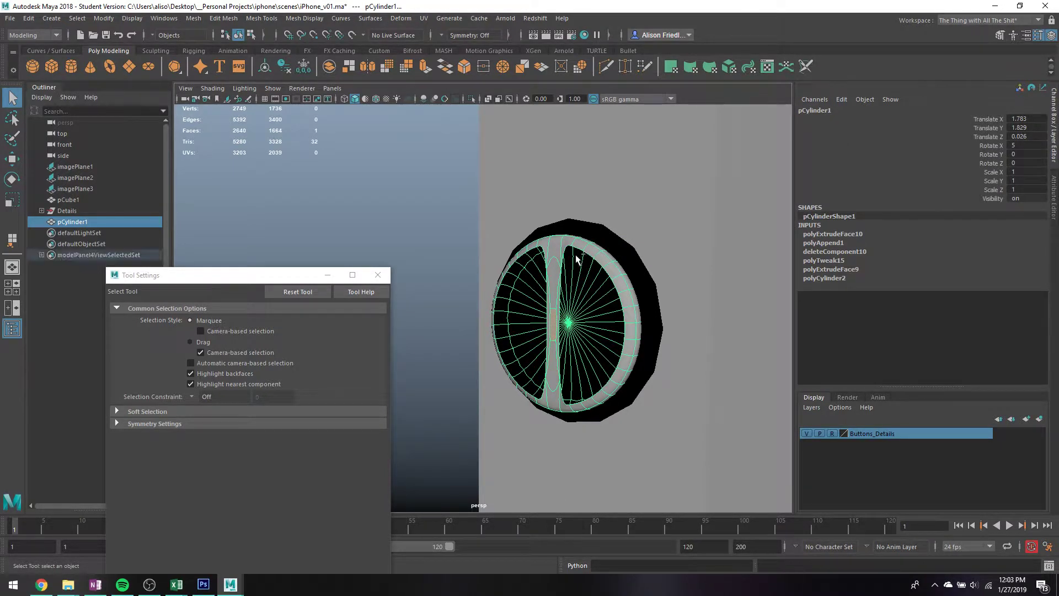
{"action": "key", "text": "ctrl+1"}
{"action": "left_click", "coordinate": [575, 256]}
{"action": "key", "text": "ctrl+1"}
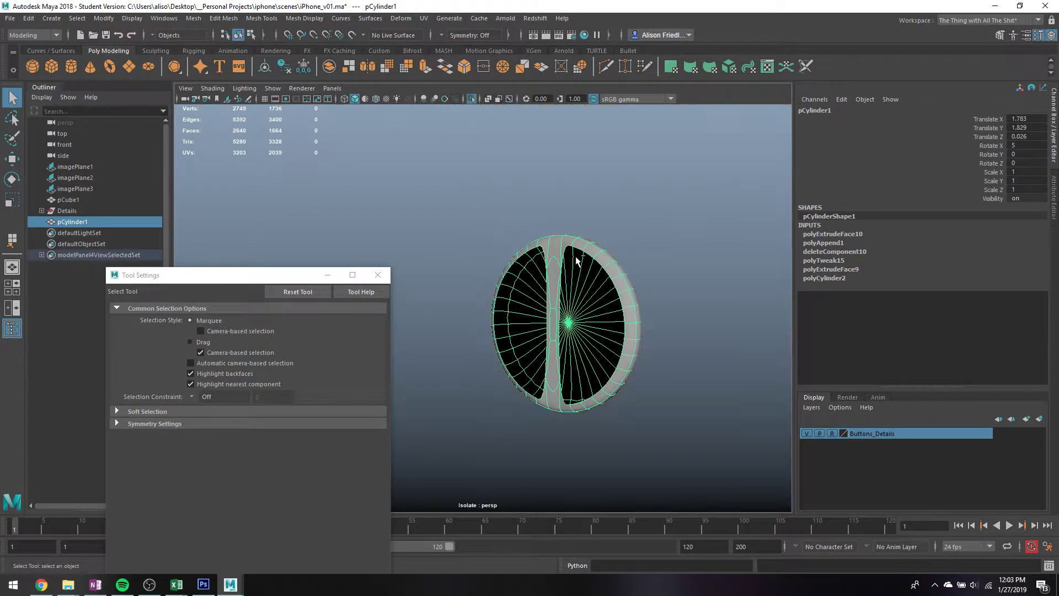
{"action": "scroll", "coordinate": [603, 265], "scroll_direction": "up", "scroll_amount": 5}
{"action": "scroll", "coordinate": [608, 267], "scroll_direction": "down", "scroll_amount": 4}
{"action": "scroll", "coordinate": [685, 305], "scroll_direction": "up", "scroll_amount": 4}
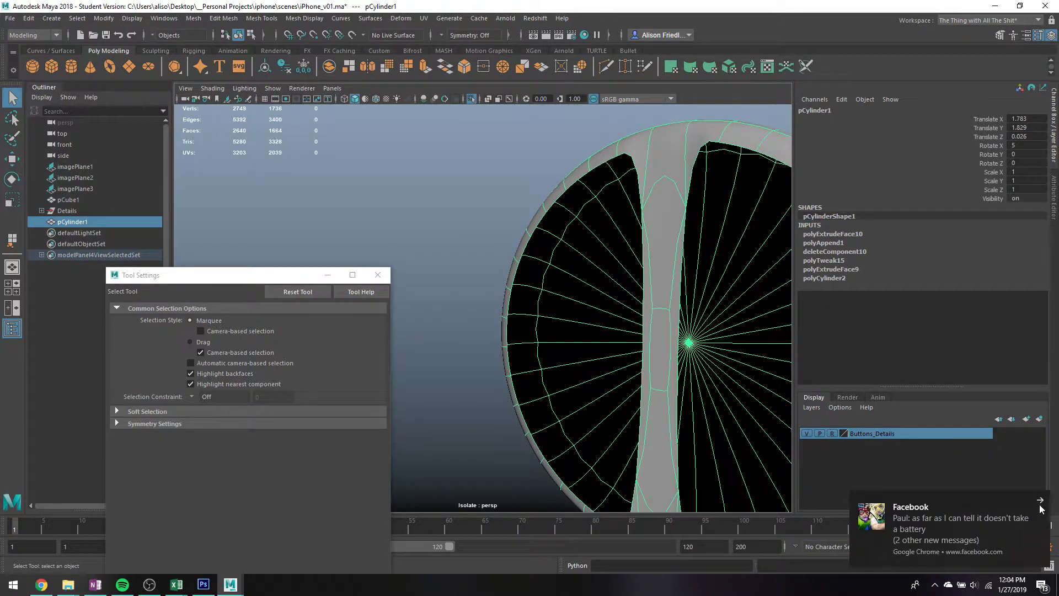
{"action": "key", "text": "1"}
{"action": "right_click_drag", "start_coordinate": [648, 205], "coordinate": [670, 227], "text": "shift"}
{"action": "left_click", "coordinate": [677, 242]}
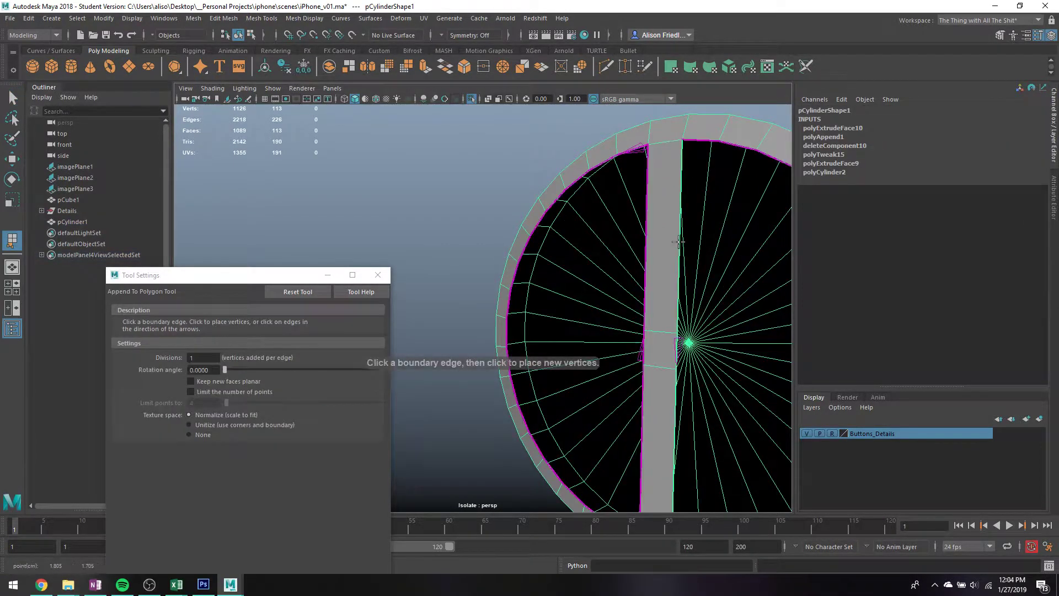
{"action": "left_click_drag", "start_coordinate": [678, 242], "coordinate": [622, 220], "text": "alt"}
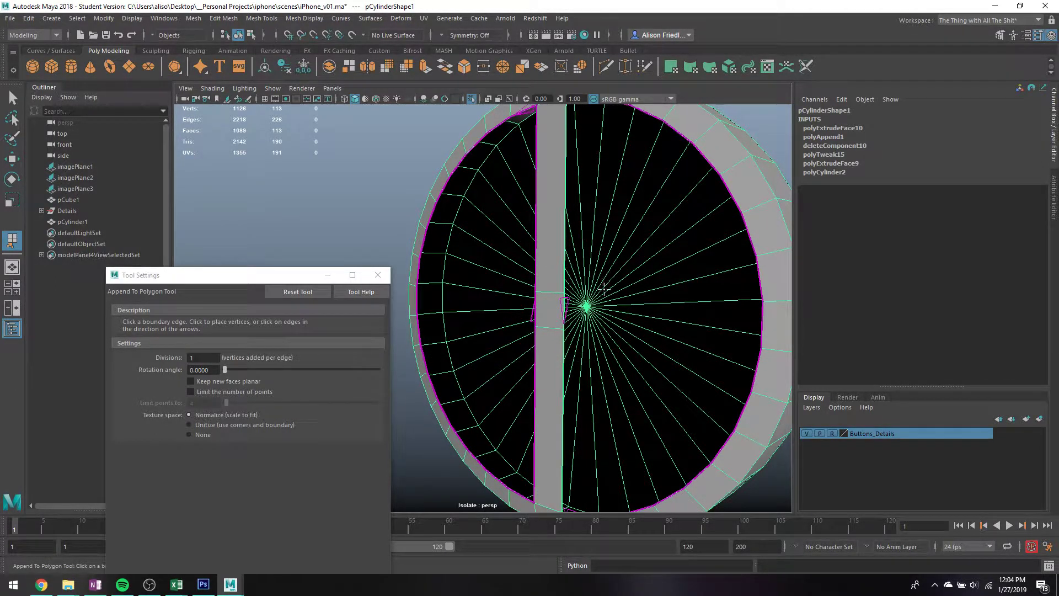
{"action": "key", "text": "Return"}
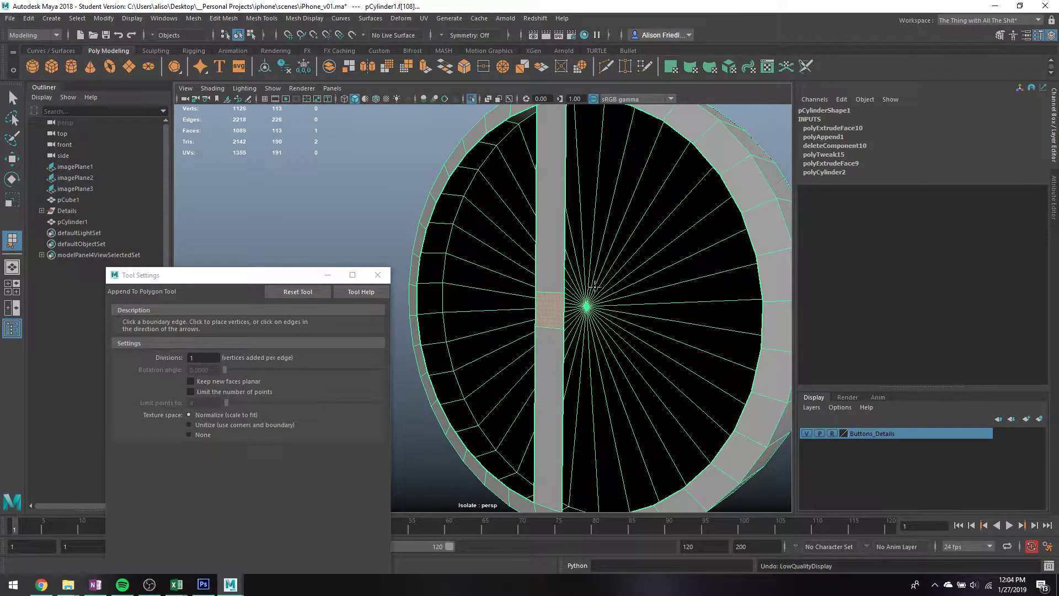
{"action": "key", "text": "3"}
{"action": "right_click_drag", "start_coordinate": [565, 257], "coordinate": [561, 278]}
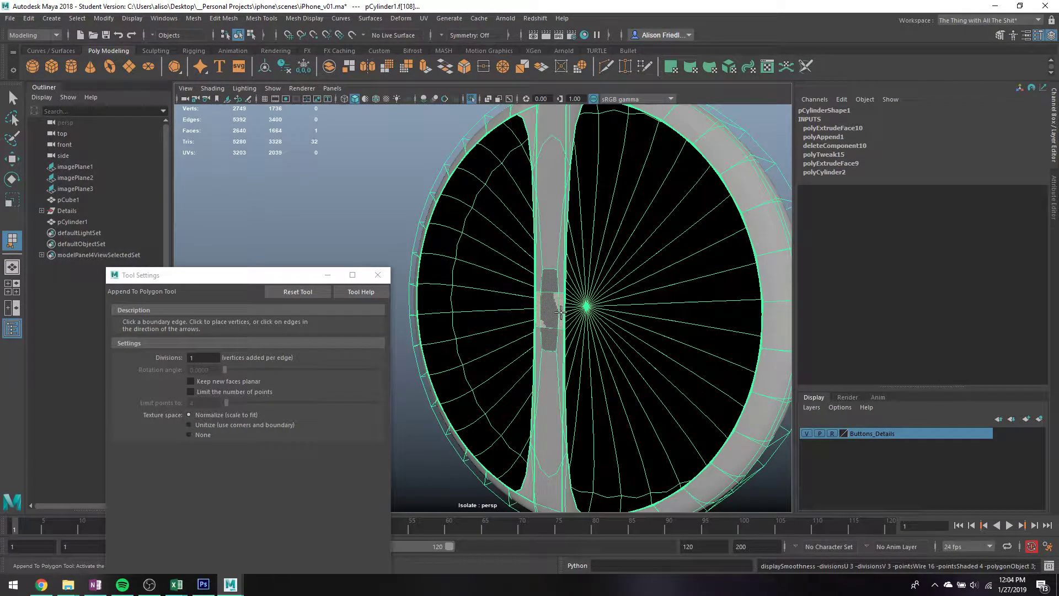
{"action": "left_click", "coordinate": [561, 312]}
{"action": "key", "text": "q"}
{"action": "key", "text": "ctrl+z"}
{"action": "key", "text": "ctrl+z"}
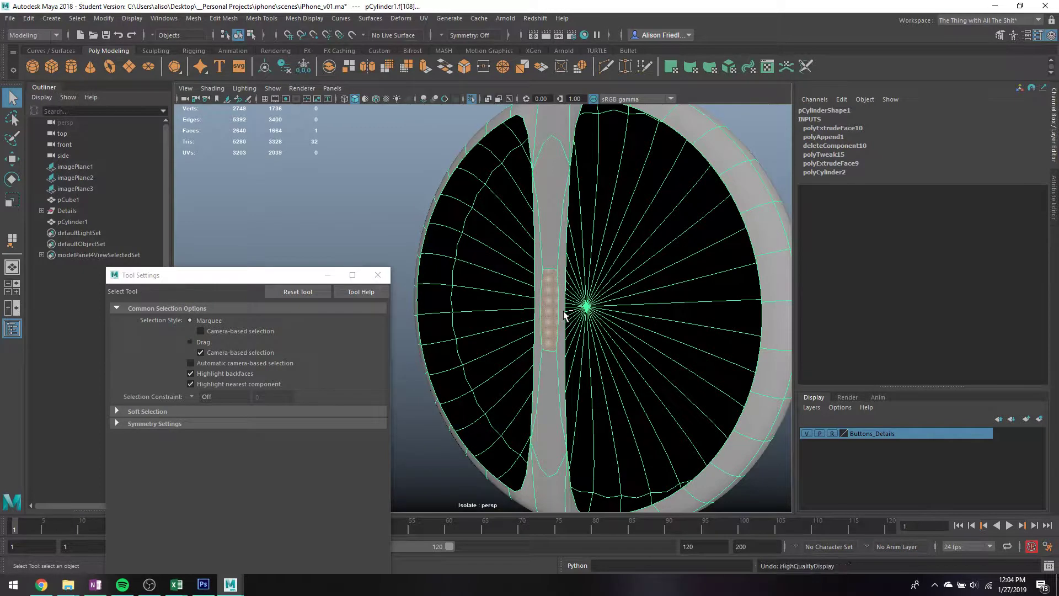
- Delete the two narrow faces flanking the centre of the vertical strip across the button cap
{"action": "key", "text": "F8"}
{"action": "right_click_drag", "start_coordinate": [560, 297], "coordinate": [564, 276]}
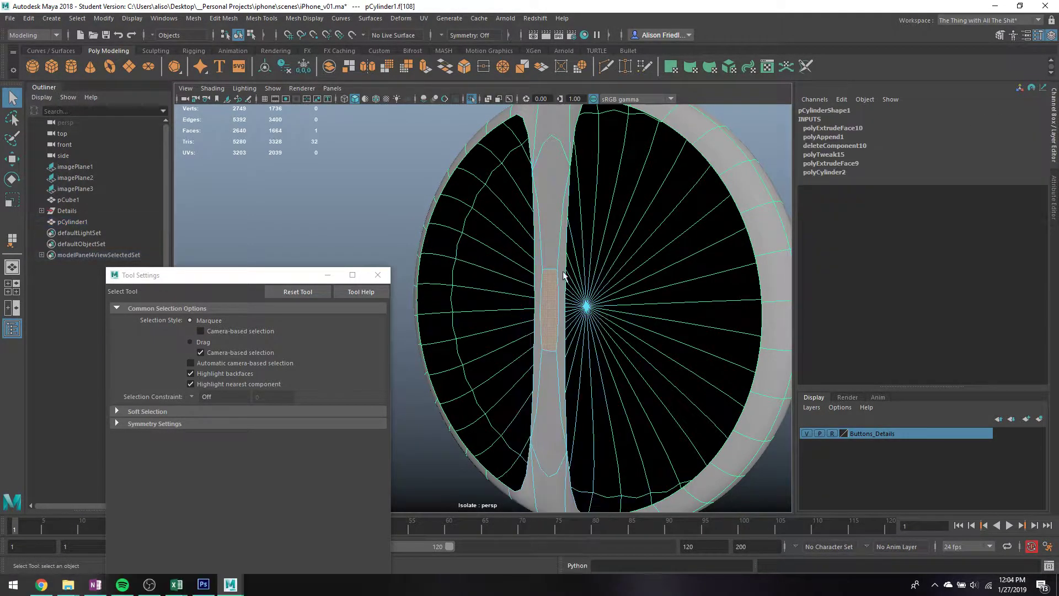
{"action": "left_click", "coordinate": [564, 304]}
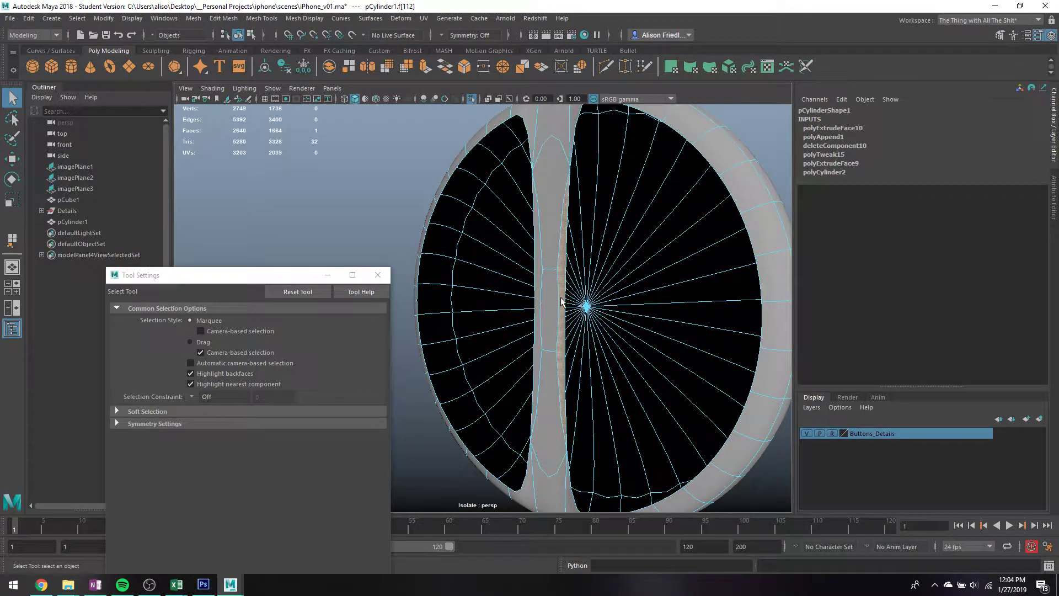
{"action": "key", "text": "3"}
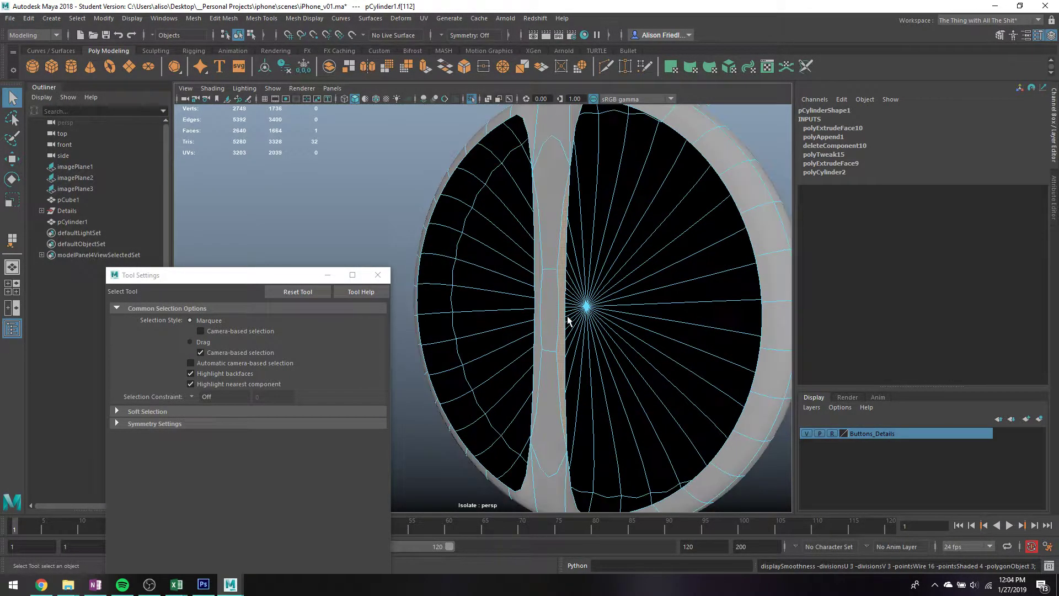
{"action": "key", "text": "Delete"}
{"action": "left_click", "coordinate": [535, 312]}
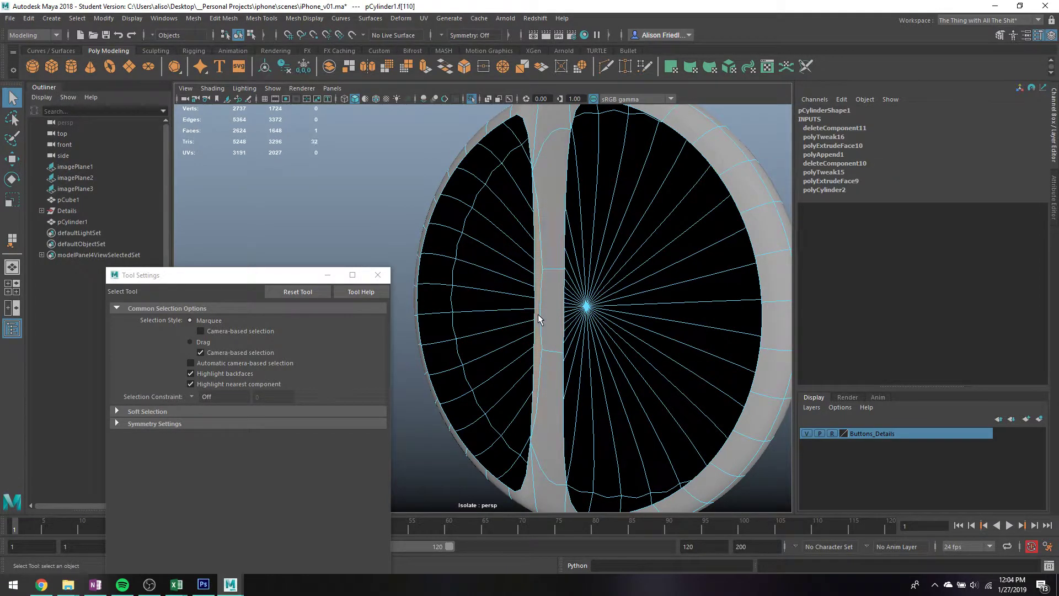
{"action": "key", "text": "Delete"}
- Append polygons from both side edges of the small centre face to the facing inner rim edges, forming a cross
{"action": "key", "text": "g"}
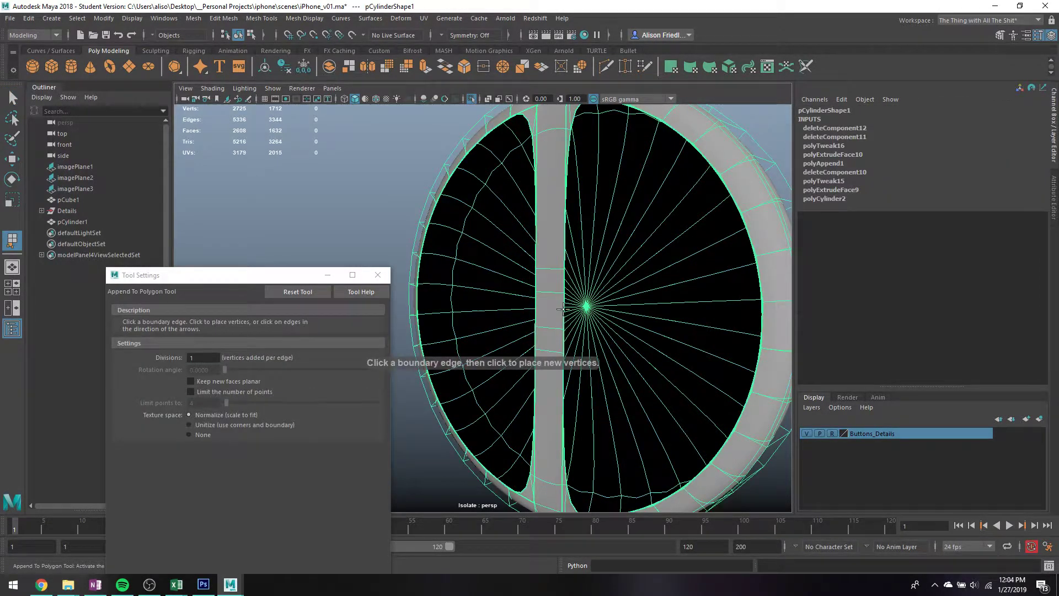
{"action": "key", "text": "1"}
{"action": "left_click", "coordinate": [563, 308]}
{"action": "left_click", "coordinate": [747, 317]}
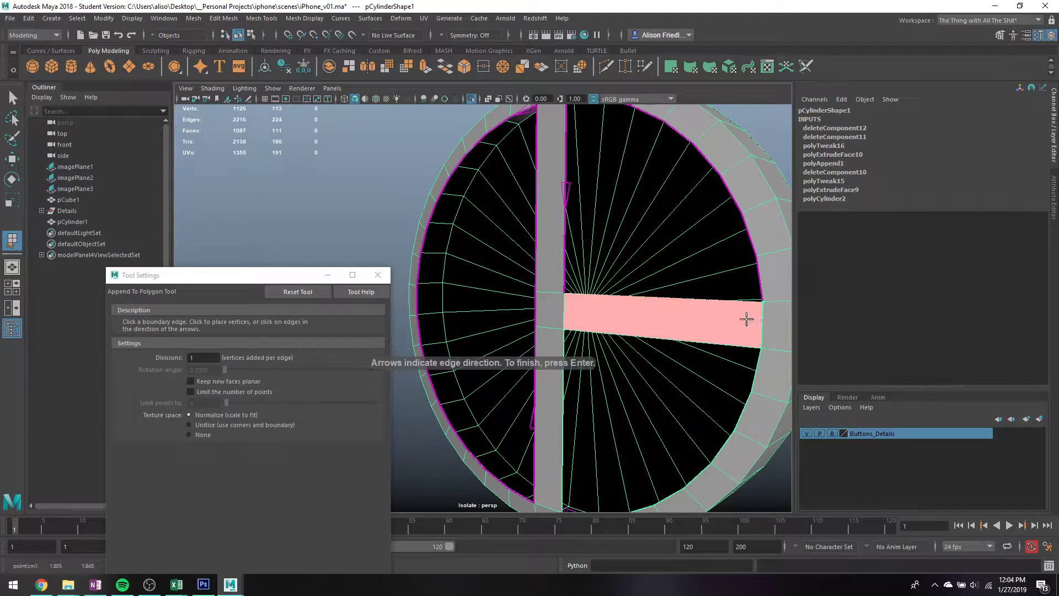
{"action": "key", "text": "Return"}
{"action": "left_click", "coordinate": [430, 301]}
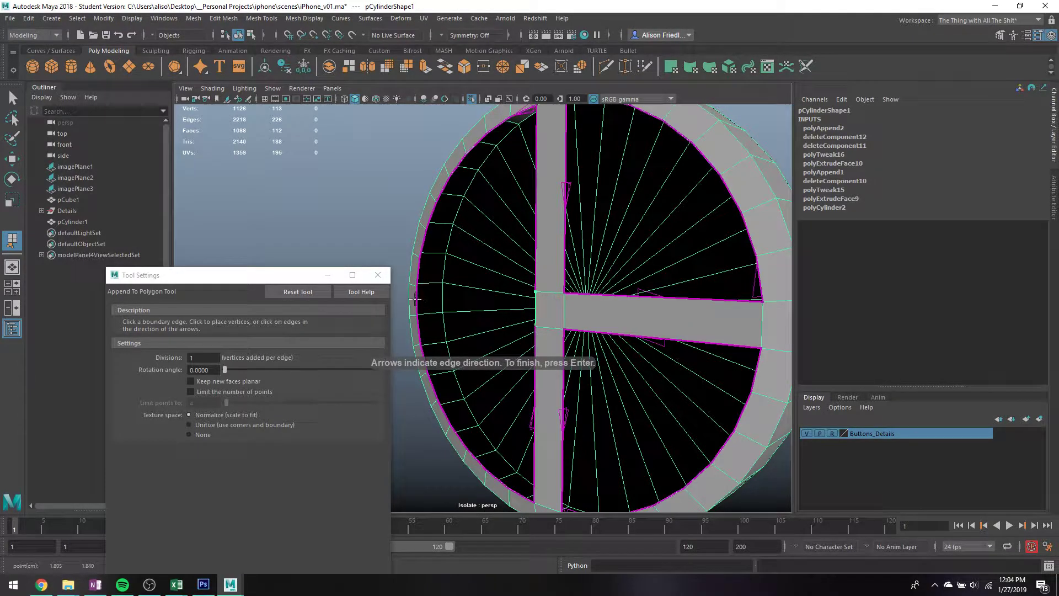
{"action": "left_click", "coordinate": [536, 307]}
{"action": "key", "text": "Return"}
{"action": "key", "text": "q"}
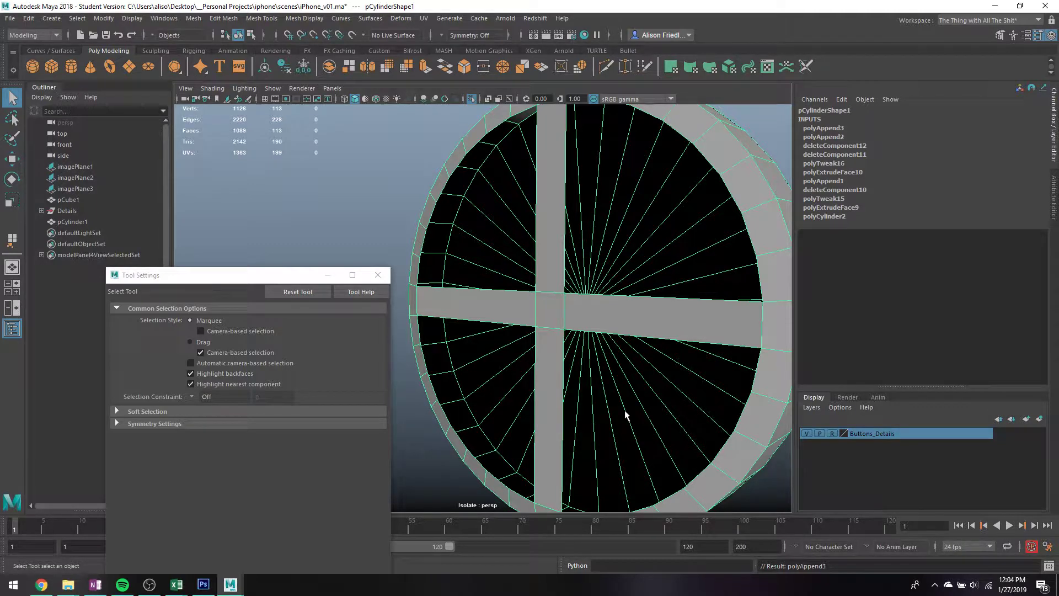
- Extrude the inner rim edges of the cap's upper-left quadrant and merge the new edges to their center
{"action": "scroll", "coordinate": [562, 301], "scroll_direction": "down", "scroll_amount": 5}
{"action": "left_click_drag", "start_coordinate": [553, 294], "coordinate": [560, 265], "text": "alt"}
{"action": "right_click_drag", "start_coordinate": [526, 204], "coordinate": [526, 189]}
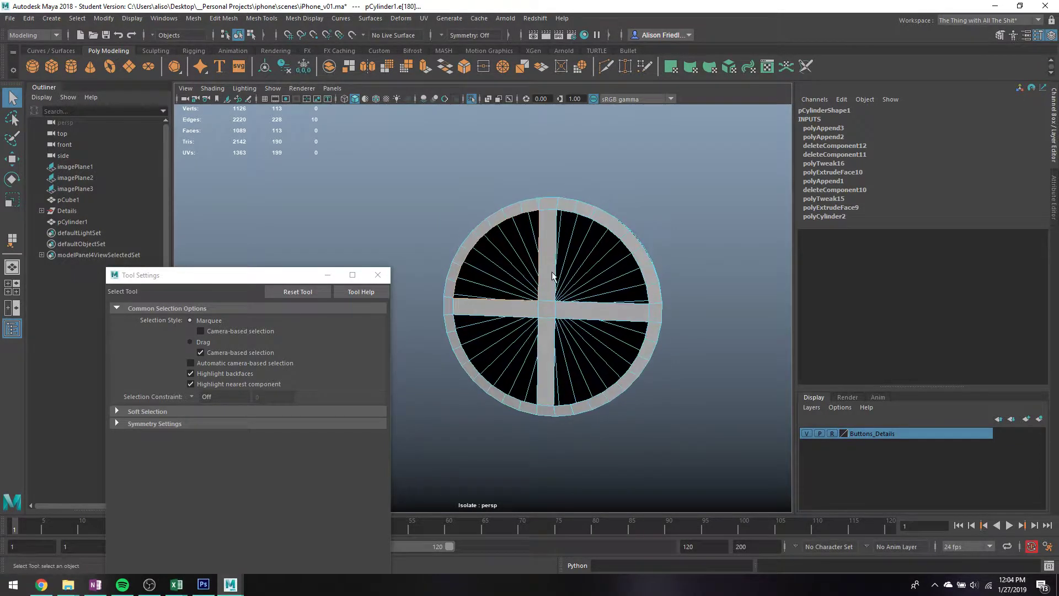
{"action": "left_click", "coordinate": [425, 66]}
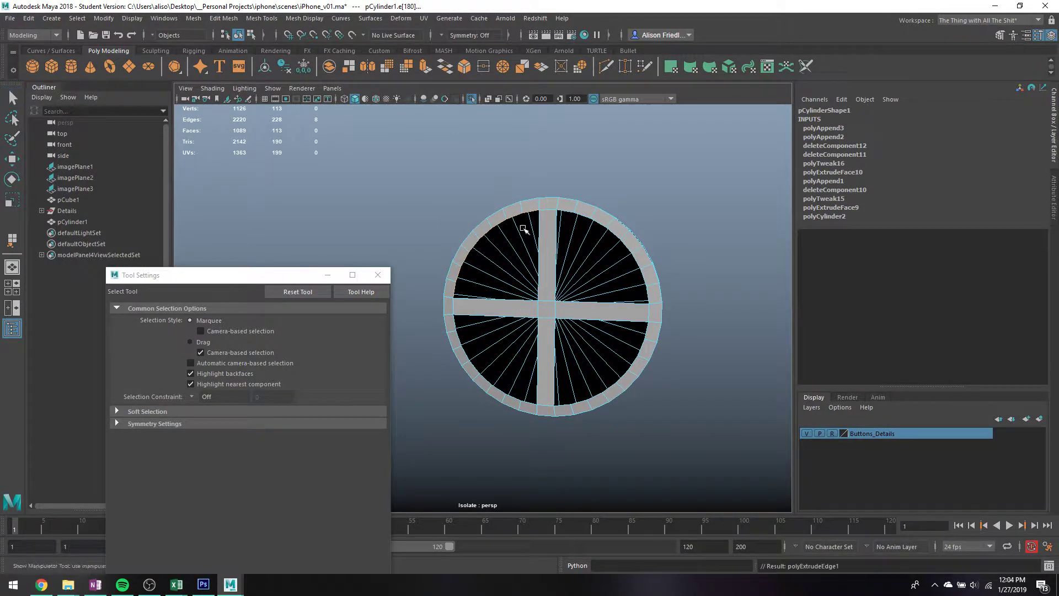
{"action": "key", "text": "r"}
{"action": "left_click_drag", "start_coordinate": [495, 256], "coordinate": [461, 256]}
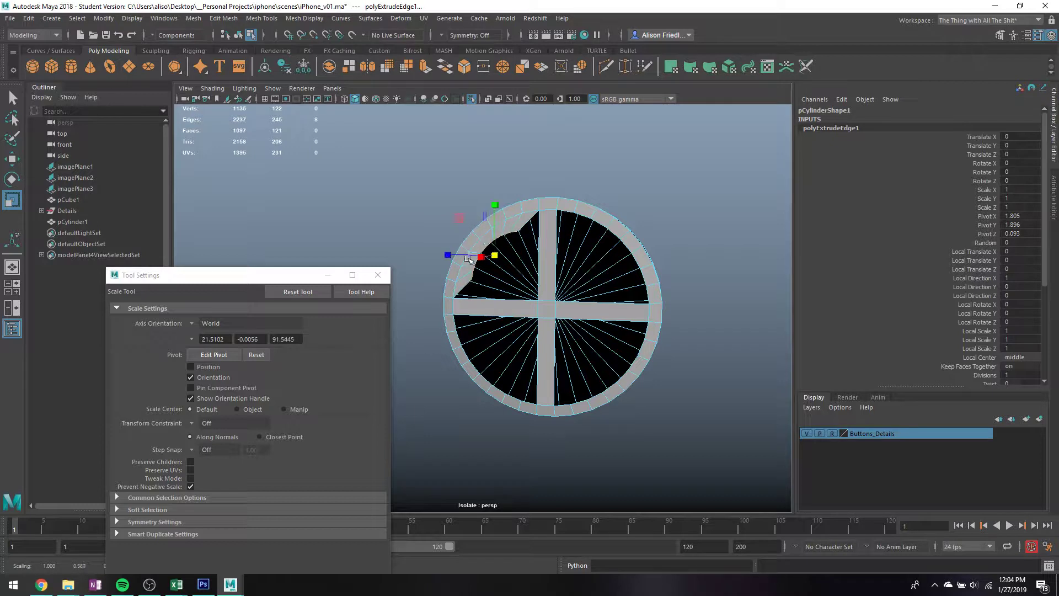
{"action": "left_click", "coordinate": [503, 66]}
{"action": "key", "text": "q"}
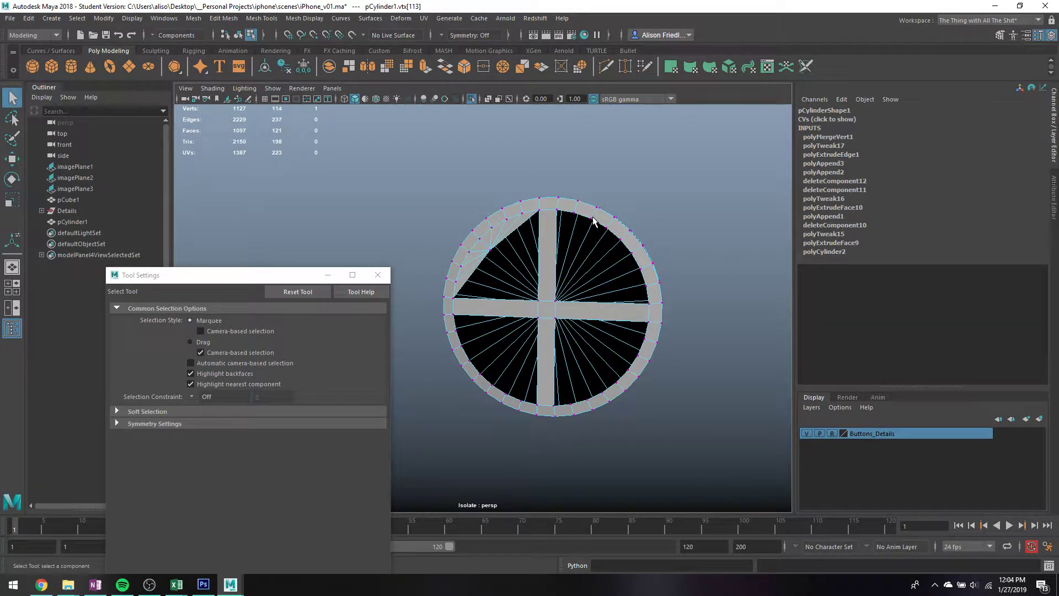
- Extrude the border edges of the cap's upper-right quadrant and merge them to their center
{"action": "right_click_drag", "start_coordinate": [593, 220], "coordinate": [596, 223]}
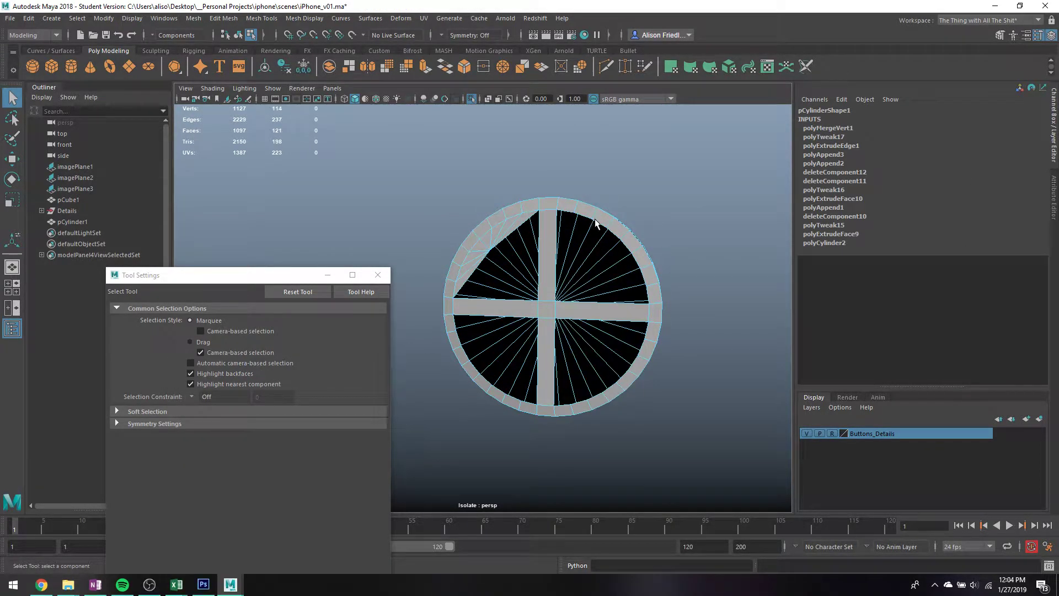
{"action": "double_click", "coordinate": [596, 223]}
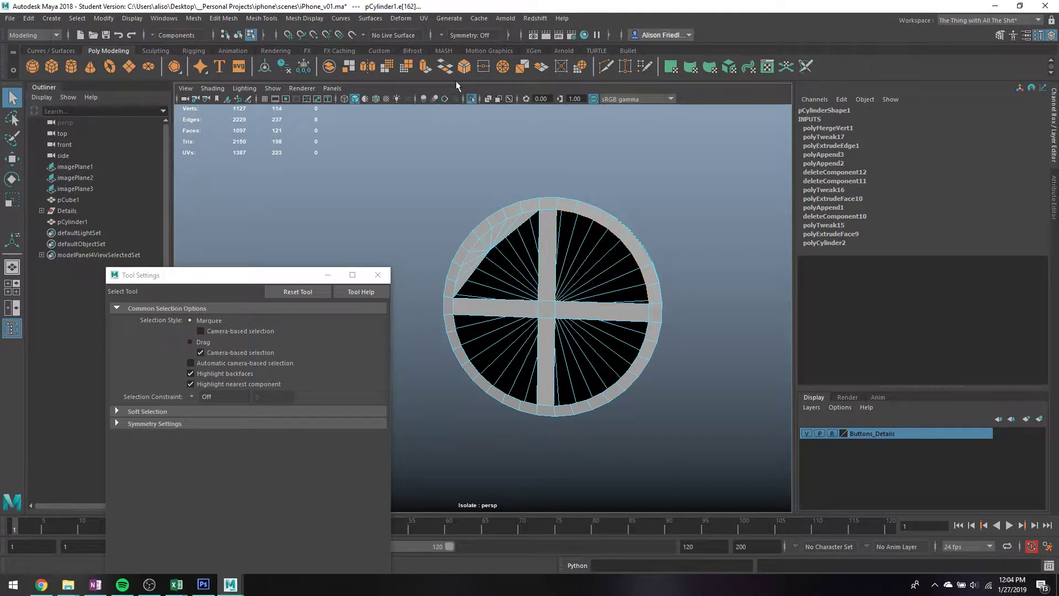
{"action": "left_click", "coordinate": [503, 68]}
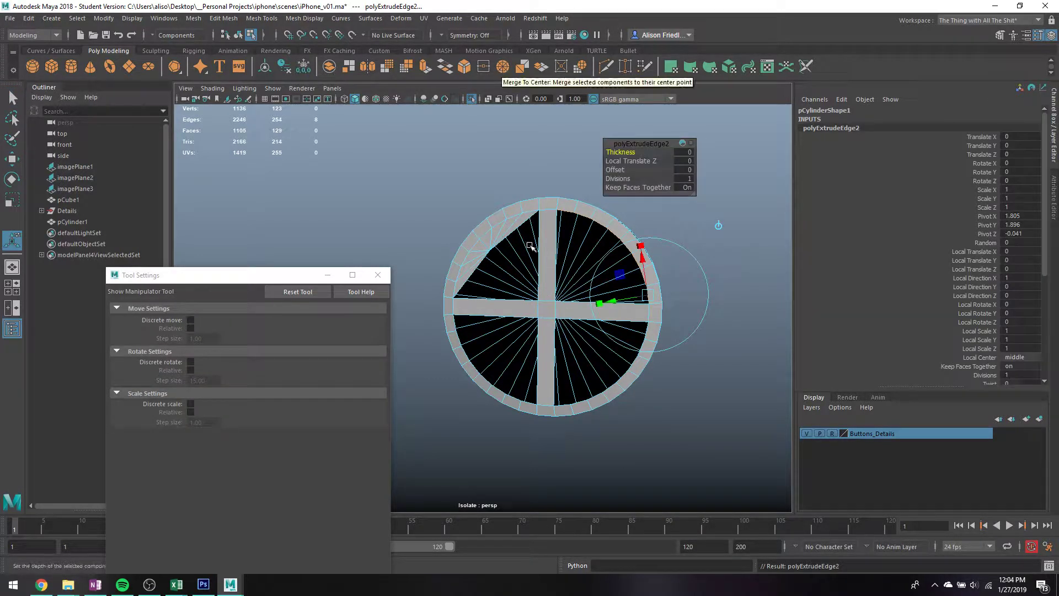
{"action": "left_click", "coordinate": [504, 71]}
{"action": "key", "text": "w"}
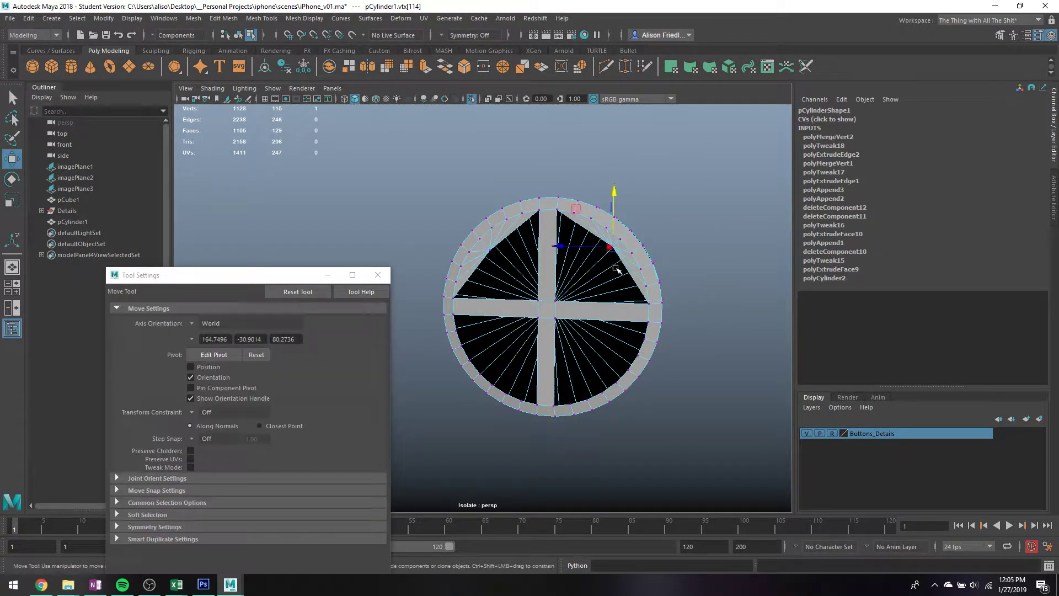
{"action": "key", "text": "q"}
- Extrude the border edges of the cap's lower-right quadrant and merge them to their center
{"action": "right_click_drag", "start_coordinate": [583, 266], "coordinate": [579, 241]}
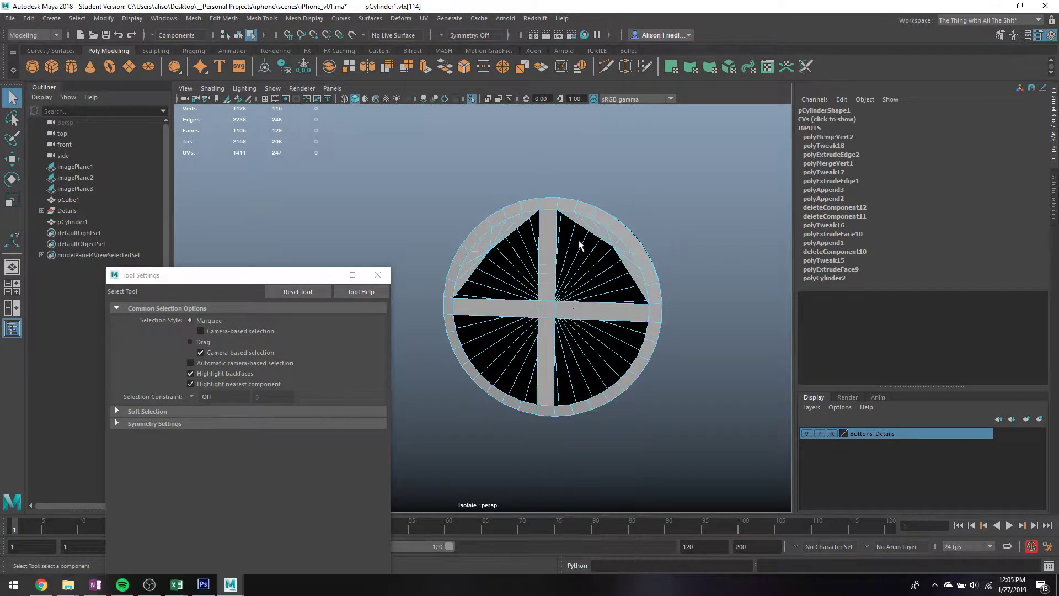
{"action": "double_click", "coordinate": [580, 319]}
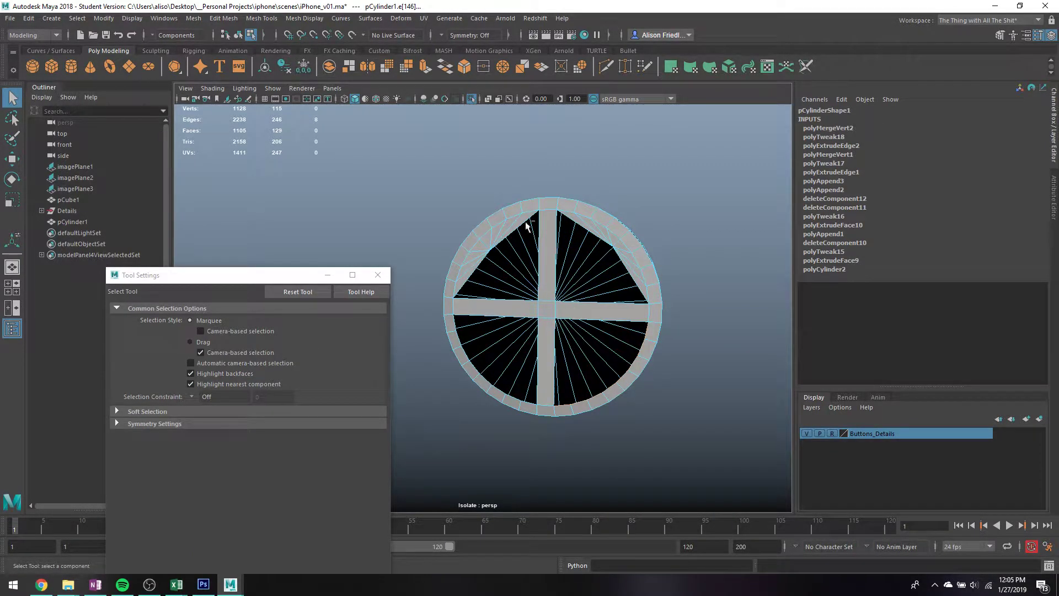
{"action": "left_click", "coordinate": [424, 68]}
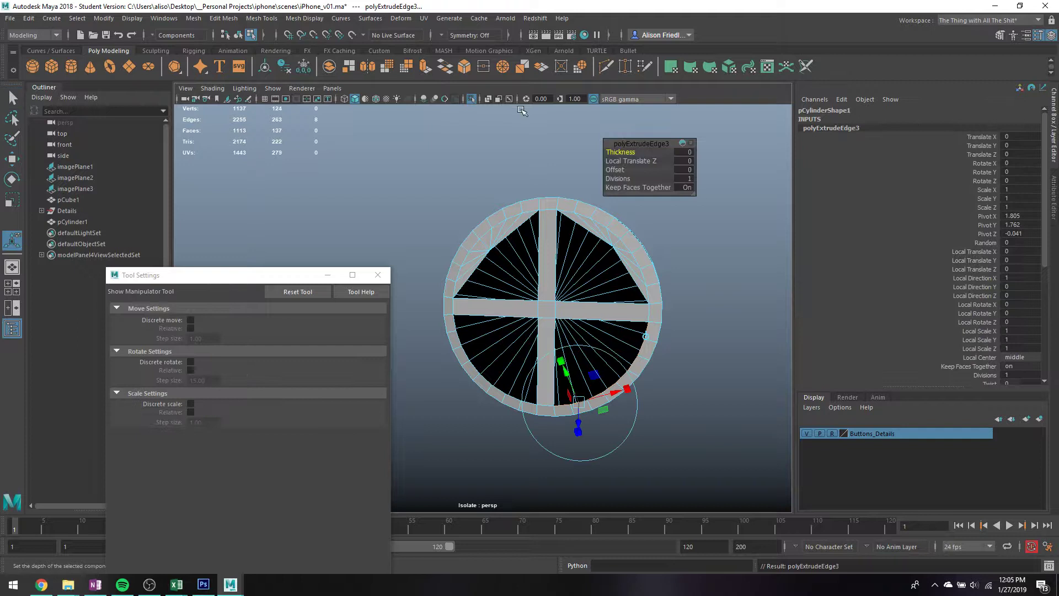
{"action": "left_click", "coordinate": [504, 68]}
- Extrude the border edges of the cap's lower-left quadrant and merge them to their center
{"action": "right_click_drag", "start_coordinate": [540, 318], "coordinate": [531, 255]}
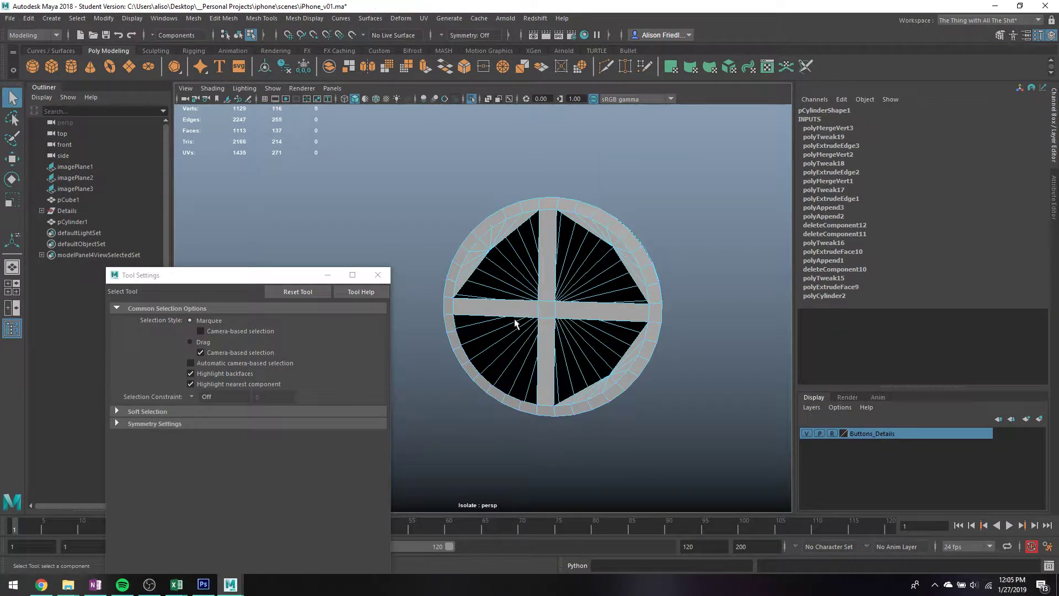
{"action": "double_click", "coordinate": [513, 319]}
{"action": "left_click", "coordinate": [424, 68]}
{"action": "left_click", "coordinate": [503, 67]}
{"action": "key", "text": "q"}
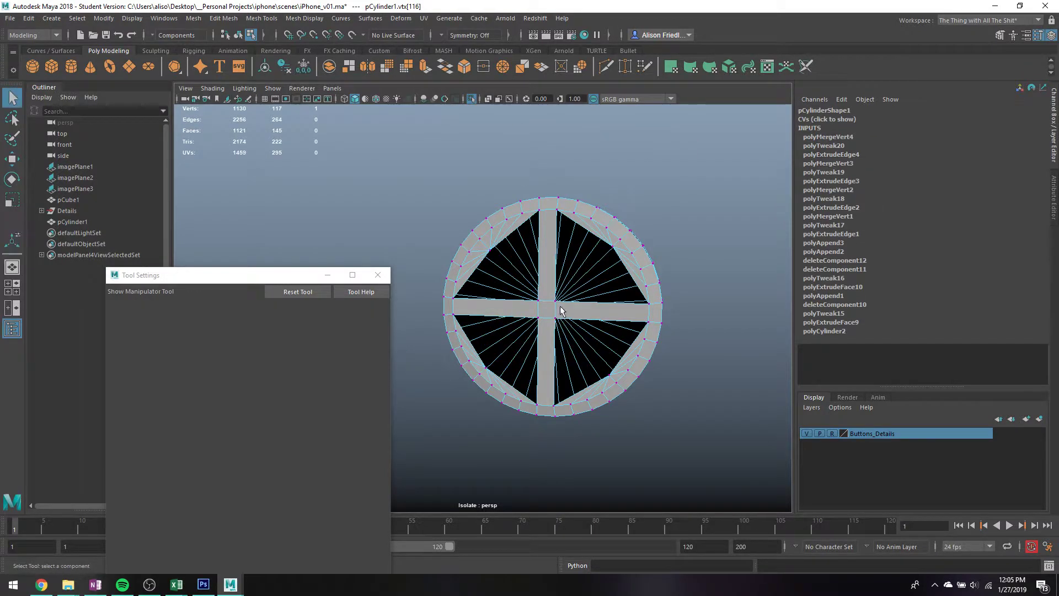
- Return to object mode and bring the button cap up close in the maximized side view
{"action": "right_click_drag", "start_coordinate": [559, 264], "coordinate": [622, 229]}
{"action": "mouse_move", "coordinate": [656, 269]}
{"action": "left_mouse_down", "text": "alt"}
{"action": "mouse_move", "coordinate": [681, 269]}
{"action": "mouse_move", "coordinate": [661, 266]}
{"action": "left_mouse_up", "text": "alt"}
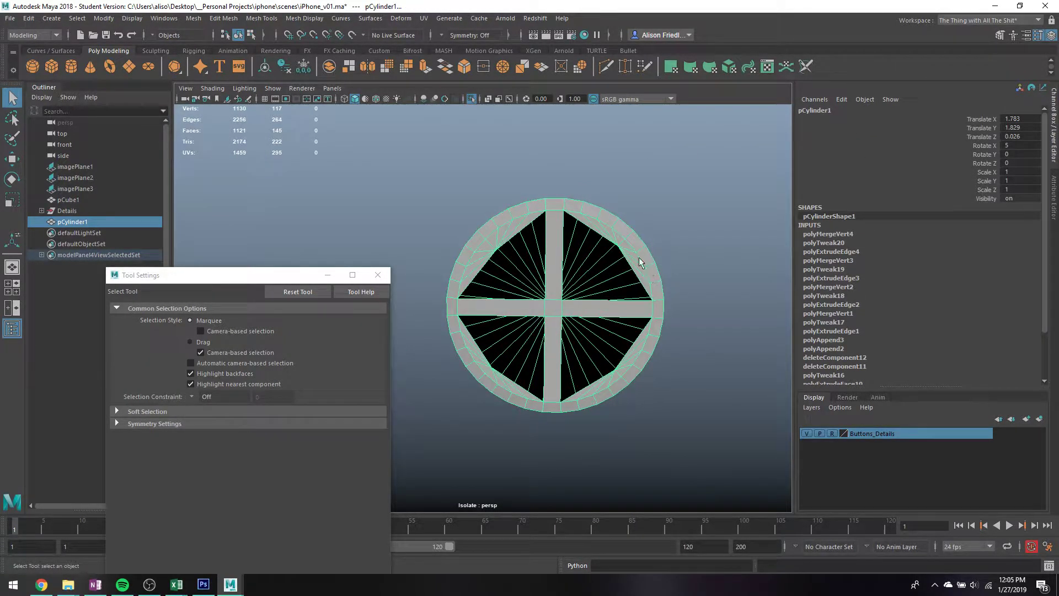
{"action": "key", "text": "space"}
{"action": "key", "text": "space"}
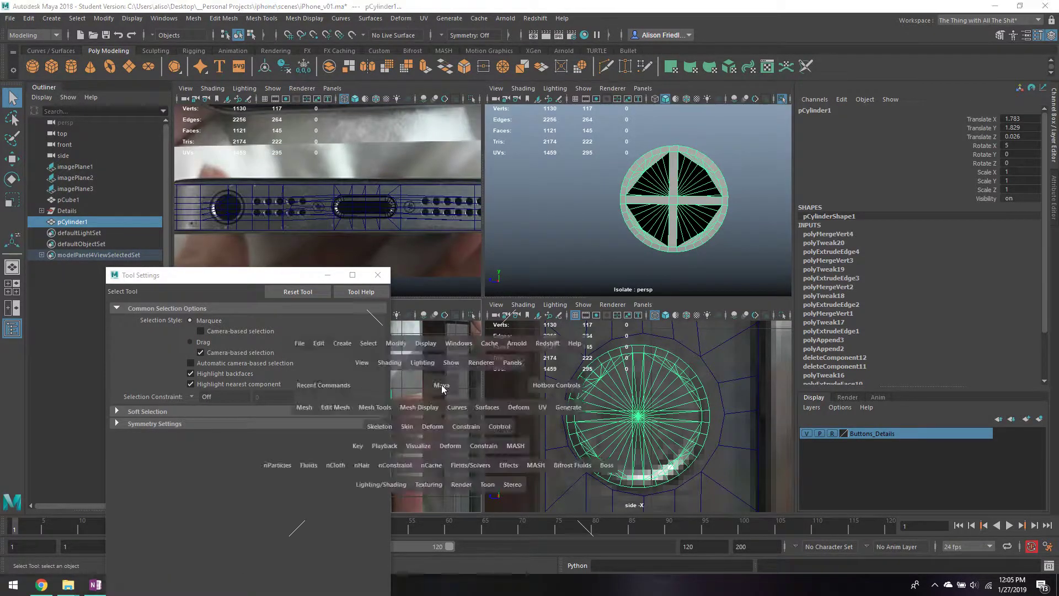
{"action": "key", "text": "space"}
{"action": "key", "text": "space"}
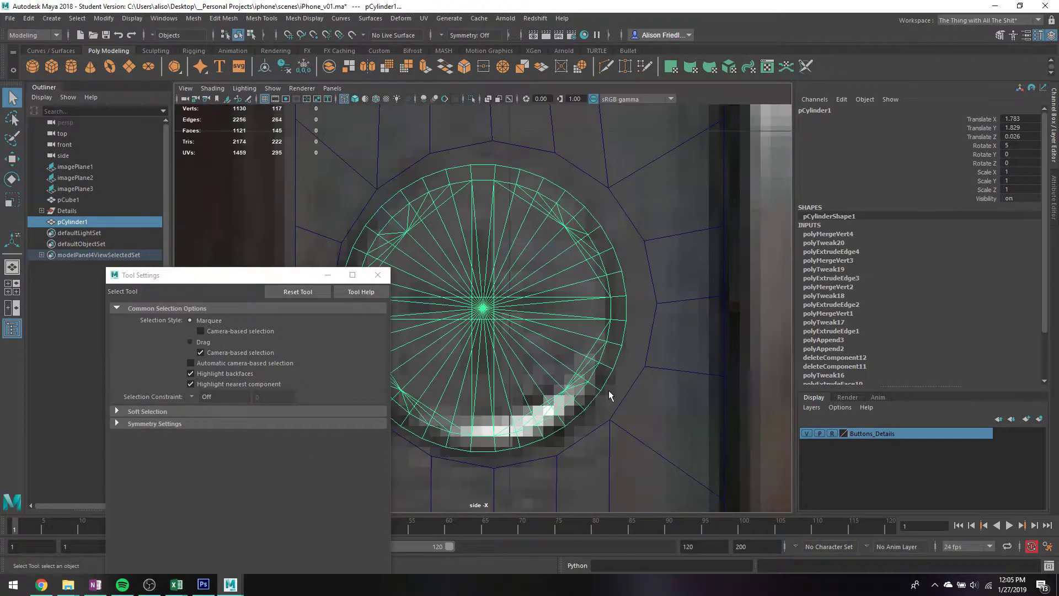
{"action": "scroll", "coordinate": [607, 380], "scroll_direction": "up", "scroll_amount": 5}
{"action": "scroll", "coordinate": [605, 362], "scroll_direction": "up", "scroll_amount": 2}
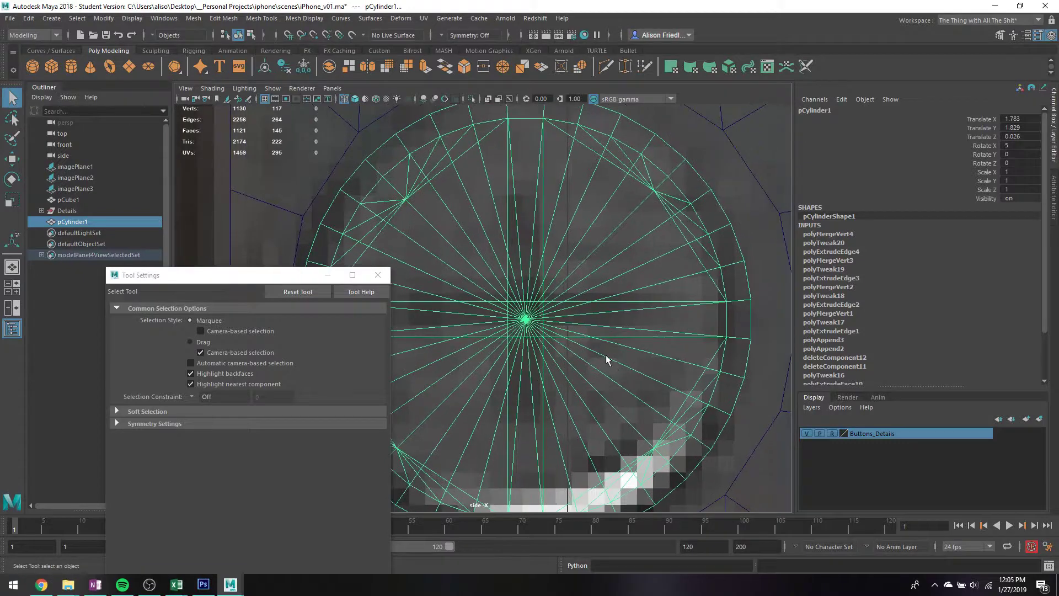
- Try inserting an edge loop across the upper and right arms of the button cap's cross
{"action": "right_click_drag", "start_coordinate": [548, 266], "coordinate": [549, 295]}
{"action": "left_click", "coordinate": [530, 267]}
{"action": "left_click", "coordinate": [530, 429], "text": "shift"}
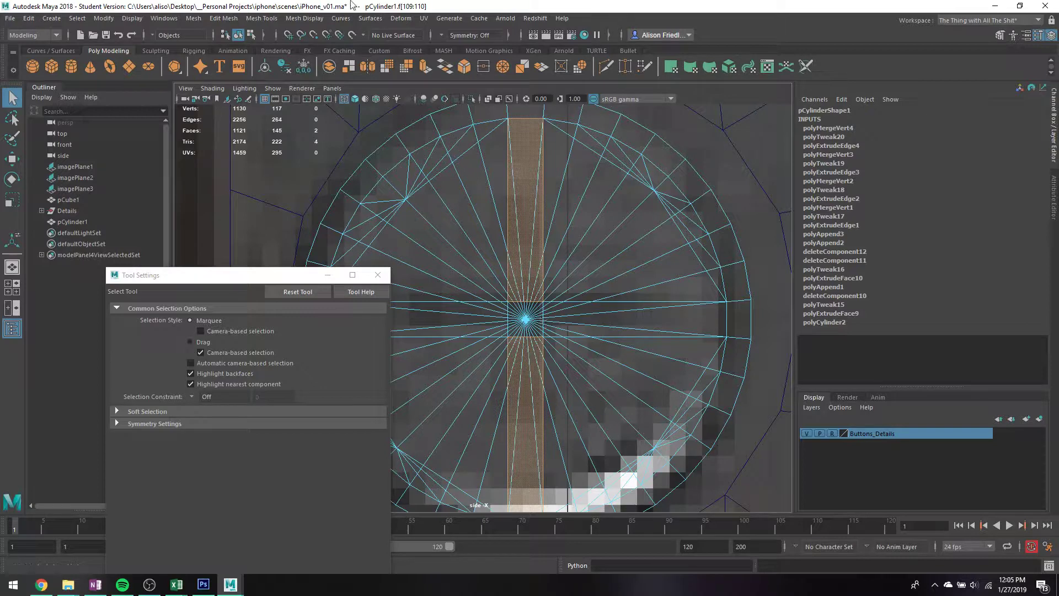
{"action": "left_click", "coordinate": [304, 18]}
{"action": "mouse_move", "coordinate": [261, 19]}
{"action": "left_click", "coordinate": [288, 105]}
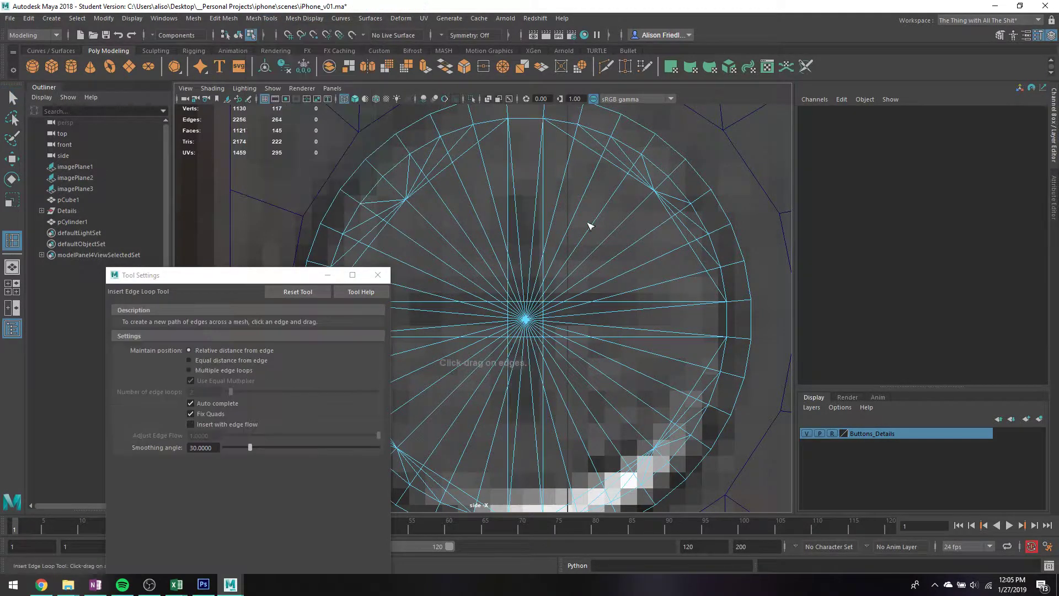
{"action": "left_click", "coordinate": [545, 198]}
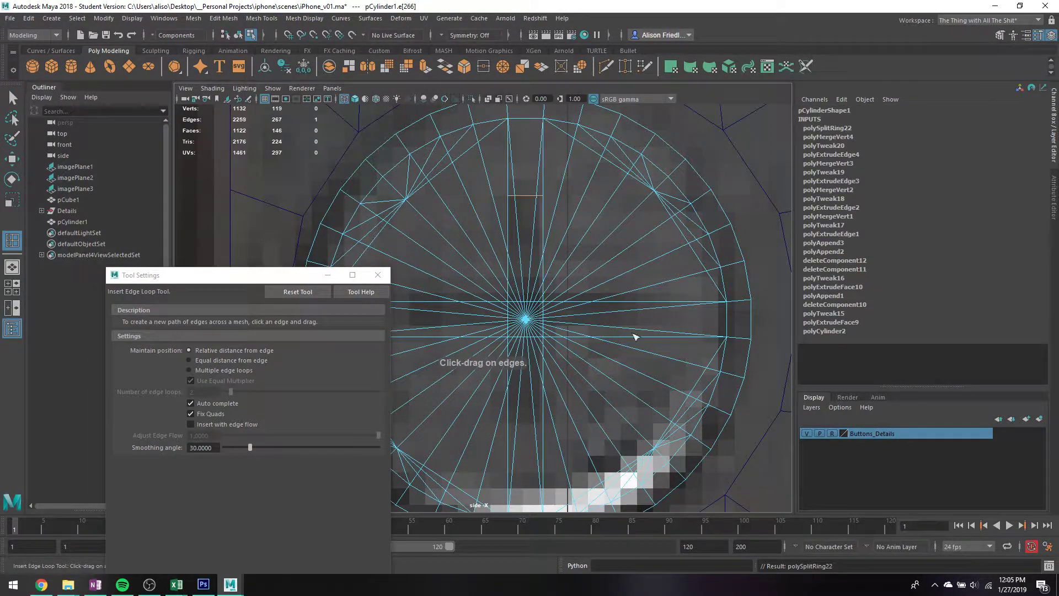
{"action": "left_click", "coordinate": [630, 302]}
- Try inserting an edge loop across the lower and left arms of the cap's cross
{"action": "middle_click_drag", "start_coordinate": [567, 388], "coordinate": [571, 299], "text": "alt"}
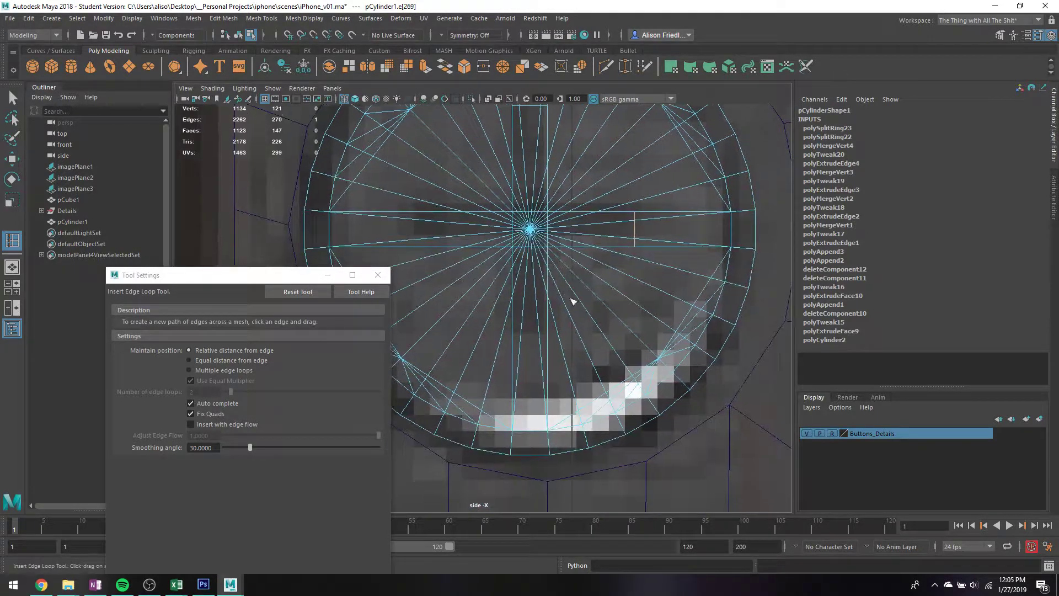
{"action": "left_click", "coordinate": [543, 333]}
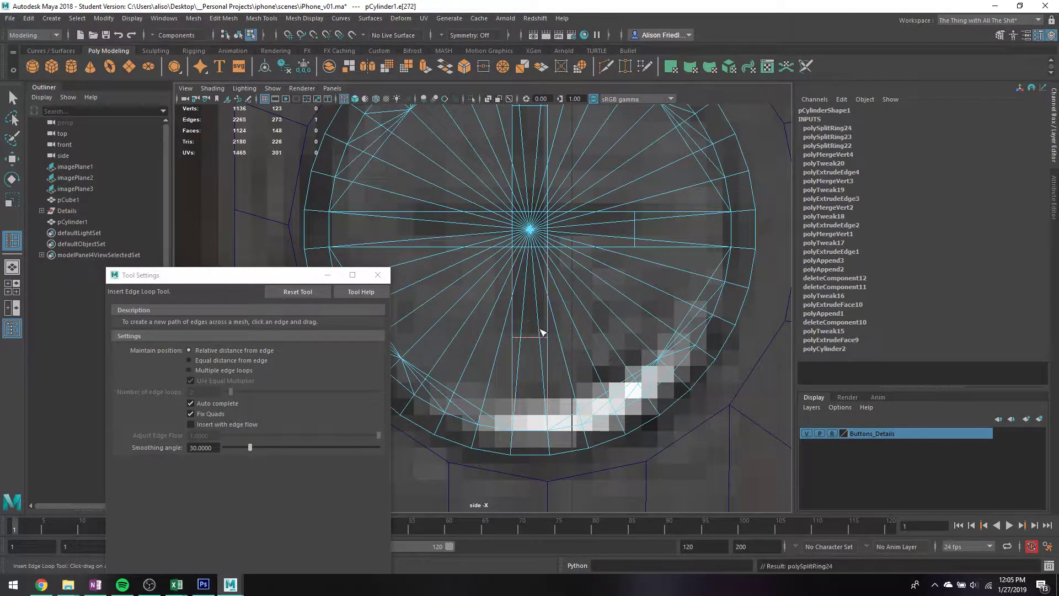
{"action": "left_click_drag", "start_coordinate": [453, 247], "coordinate": [425, 241]}
{"action": "middle_click_drag", "start_coordinate": [655, 254], "coordinate": [650, 288], "text": "alt"}
{"action": "key", "text": "q"}
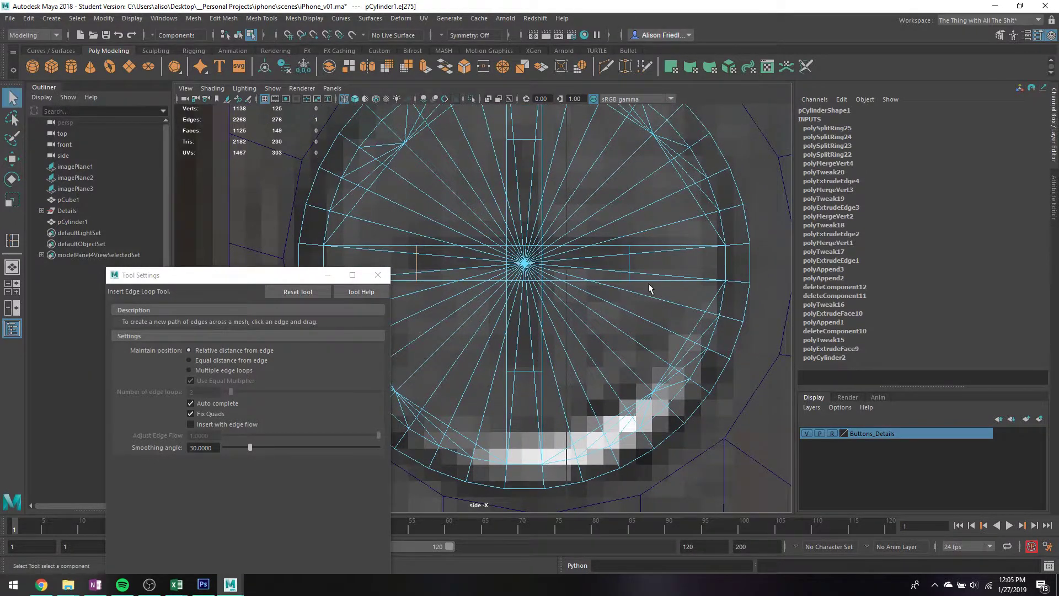
- Undo the edge loops inserted across the four arms of the cross
{"action": "right_click", "coordinate": [631, 266]}
{"action": "right_click_drag", "start_coordinate": [627, 262], "coordinate": [632, 244]}
{"action": "key", "text": "ctrl+z"}
{"action": "key", "text": "ctrl+z"}
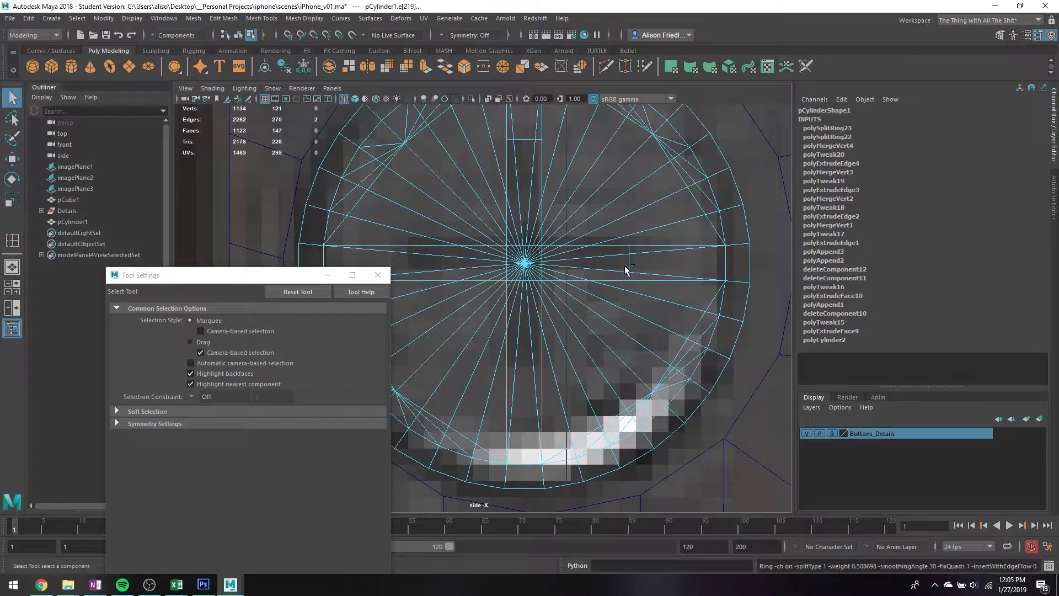
{"action": "key", "text": "ctrl+z"}
{"action": "key", "text": "ctrl+z"}
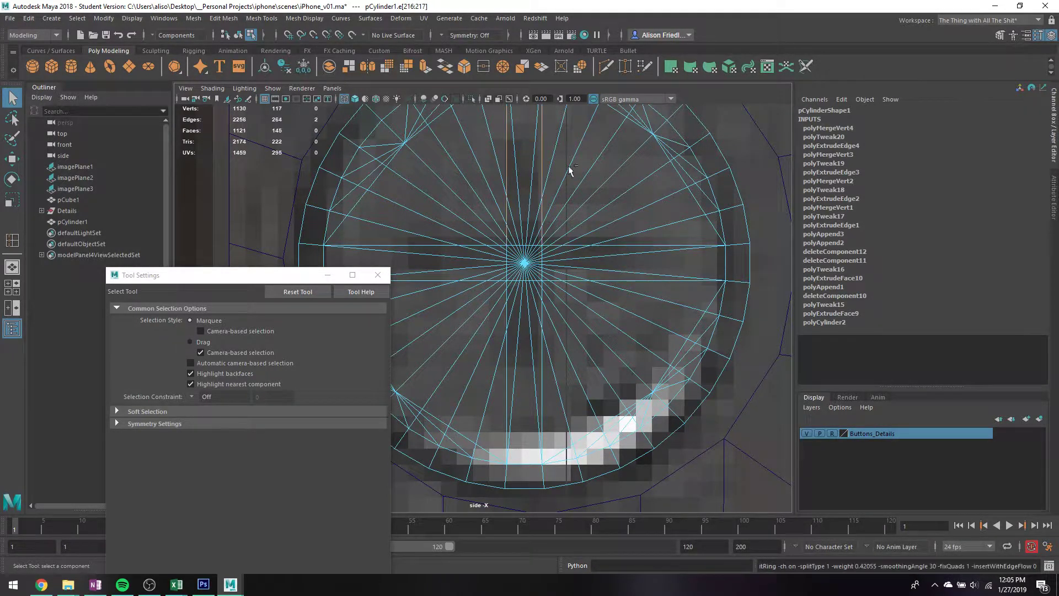
- Turn on Object X symmetry, test it by selecting cap edges, and return to object mode
{"action": "left_click", "coordinate": [454, 36]}
{"action": "left_click", "coordinate": [466, 55]}
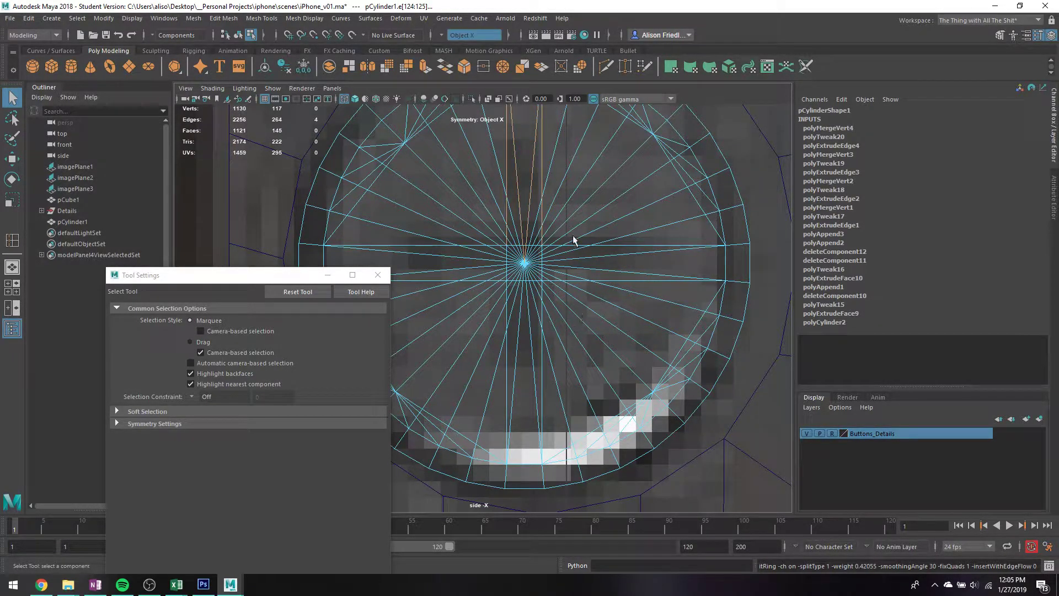
{"action": "left_click", "coordinate": [573, 249]}
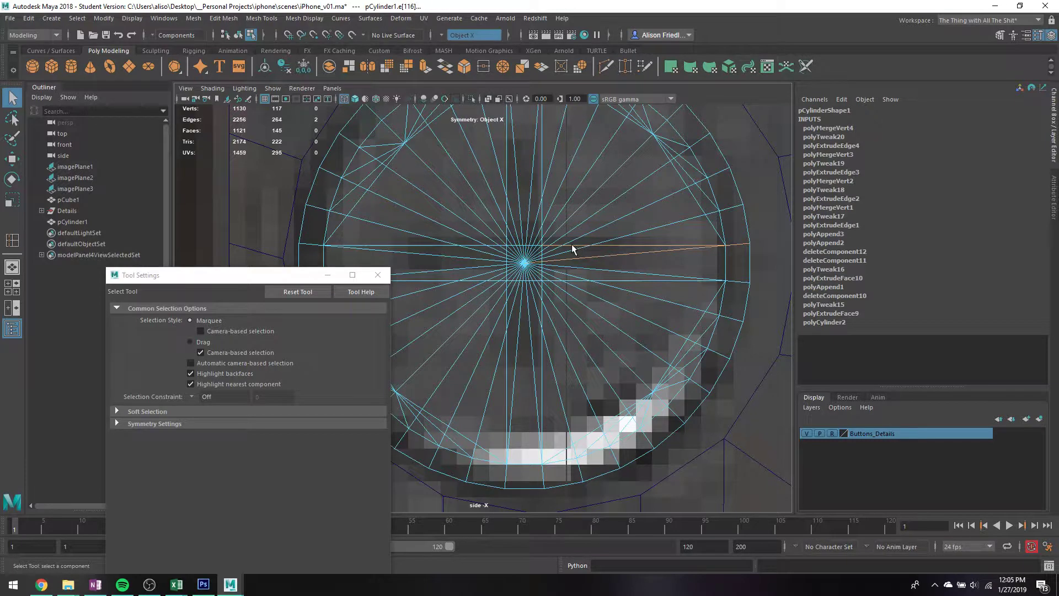
{"action": "left_click", "coordinate": [622, 283]}
{"action": "right_click_drag", "start_coordinate": [575, 204], "coordinate": [601, 158]}
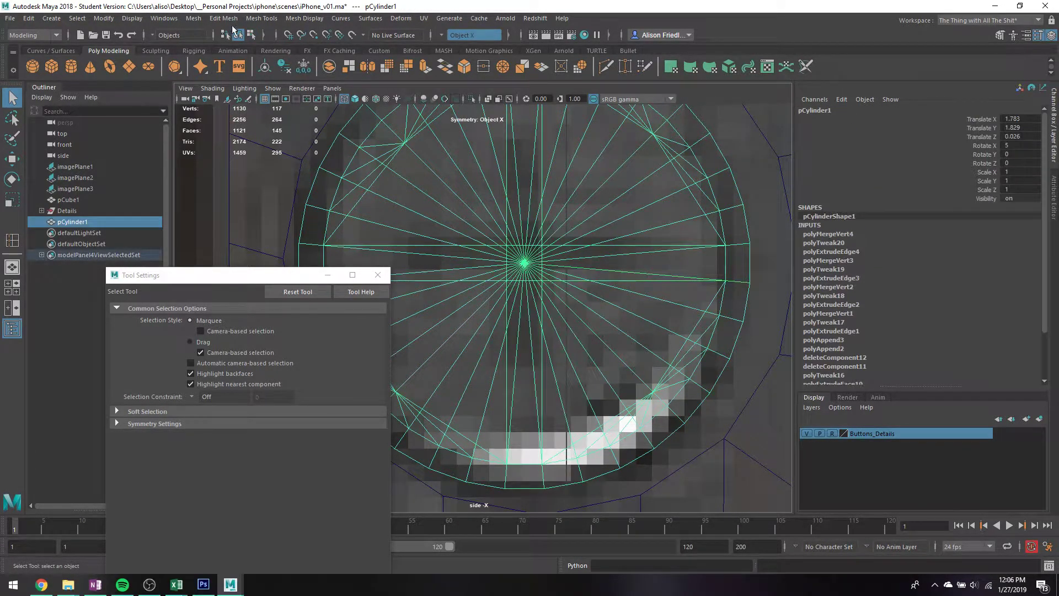
- Insert edge loops about halfway along the cross's right, left and upper arms, and save the scene
{"action": "left_click", "coordinate": [262, 19]}
{"action": "left_click", "coordinate": [287, 102]}
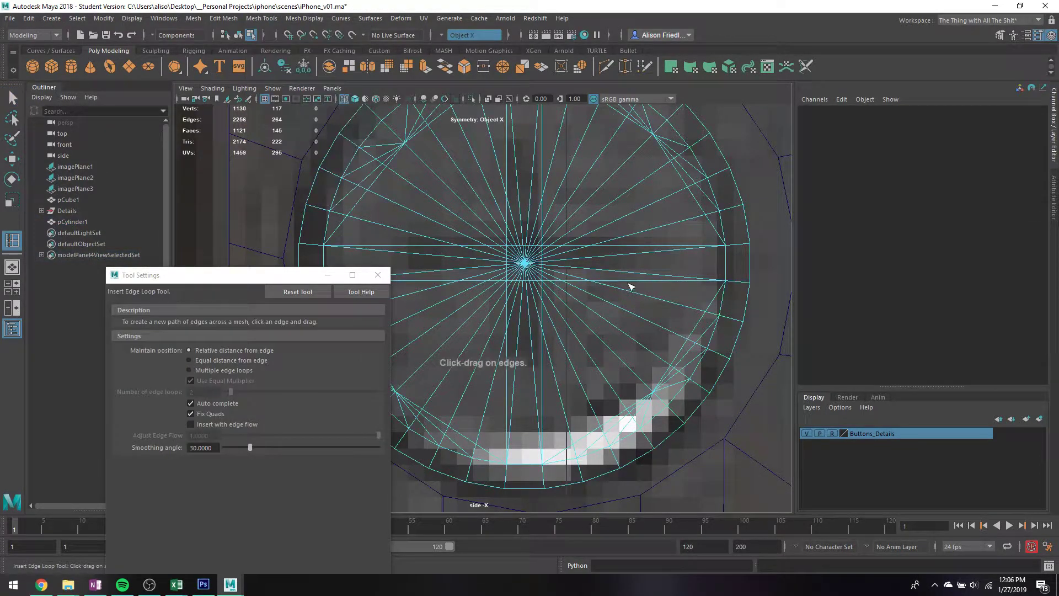
{"action": "left_click_drag", "start_coordinate": [625, 283], "coordinate": [624, 284]}
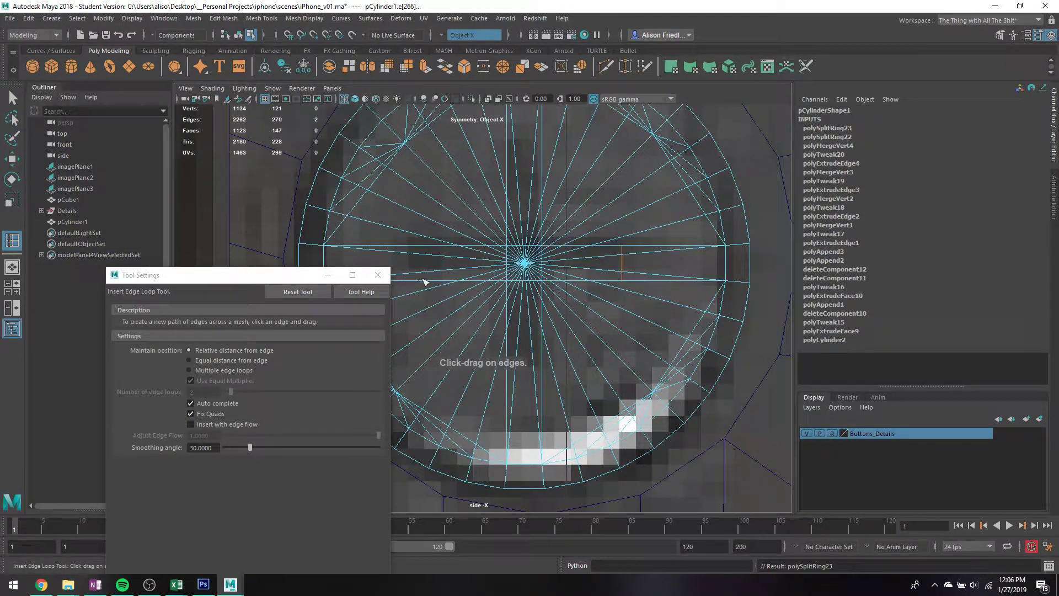
{"action": "left_click", "coordinate": [410, 279]}
{"action": "left_click", "coordinate": [535, 139]}
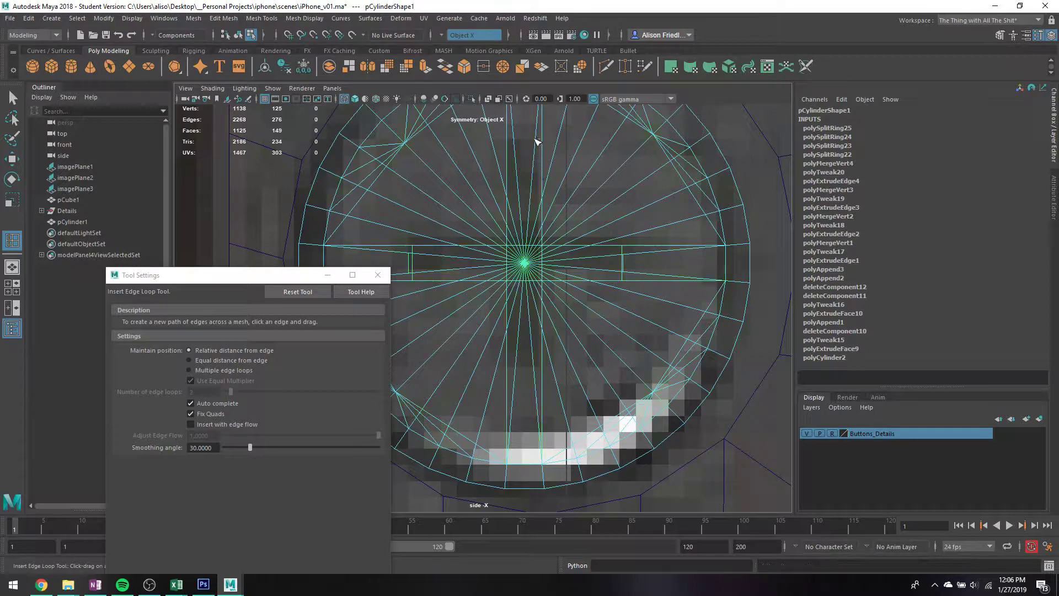
{"action": "left_click_drag", "start_coordinate": [545, 144], "coordinate": [544, 143]}
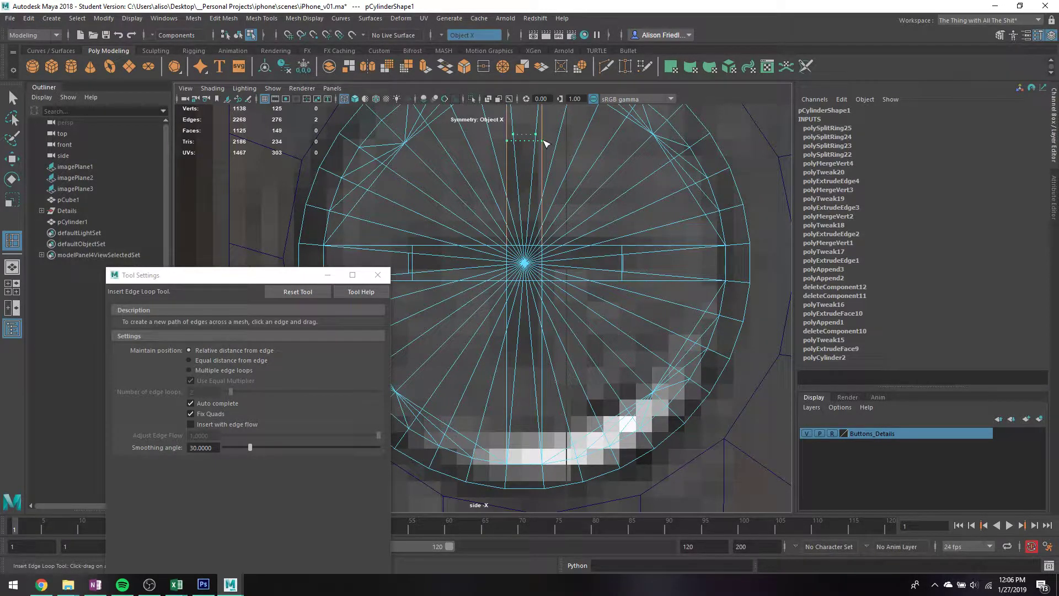
{"action": "key", "text": "q"}
{"action": "key", "text": "ctrl+s"}
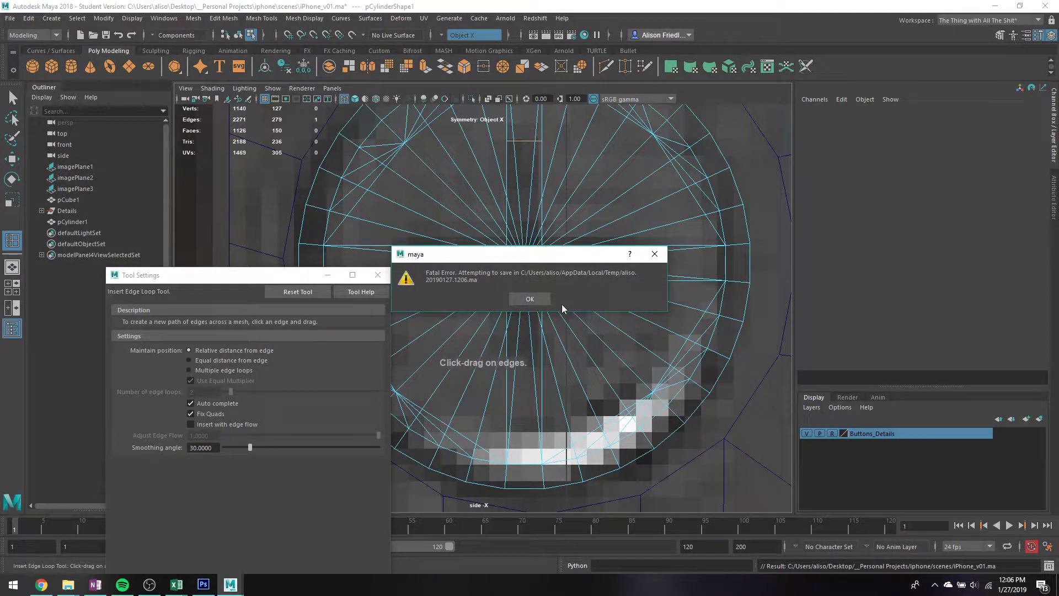
- Dismiss Maya's fatal error message and close the crash report, cancelling its sending
{"action": "left_click", "coordinate": [540, 300]}
{"action": "left_click", "coordinate": [505, 302]}
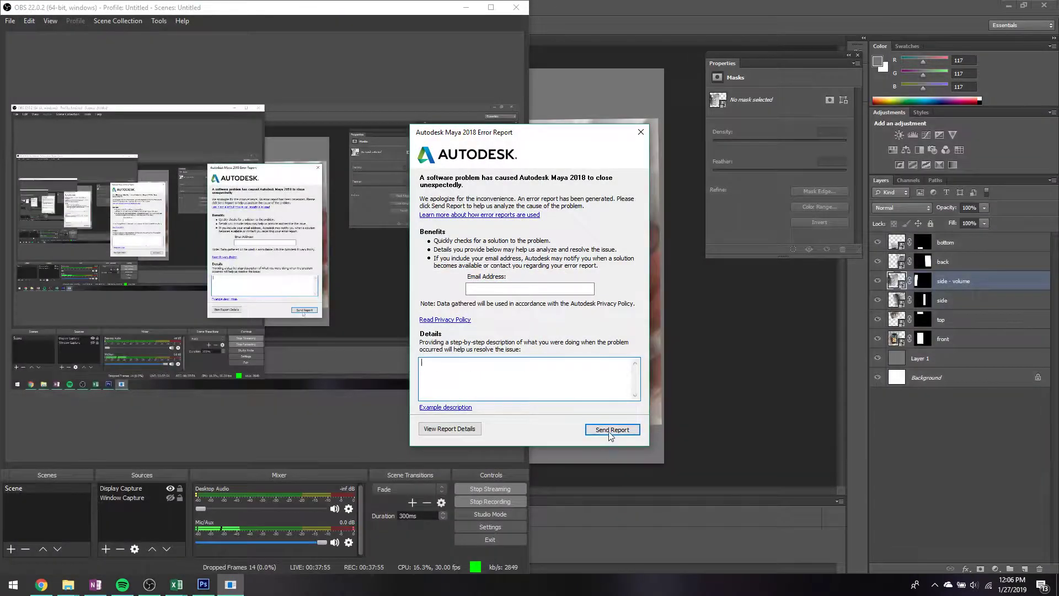
{"action": "key", "text": "super"}
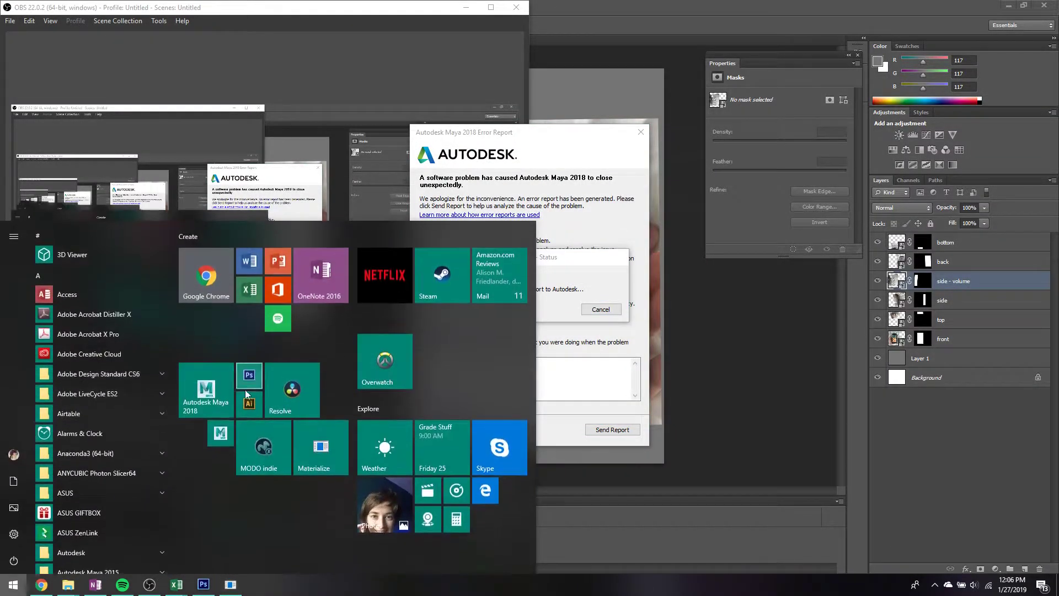
{"action": "key", "text": "super"}
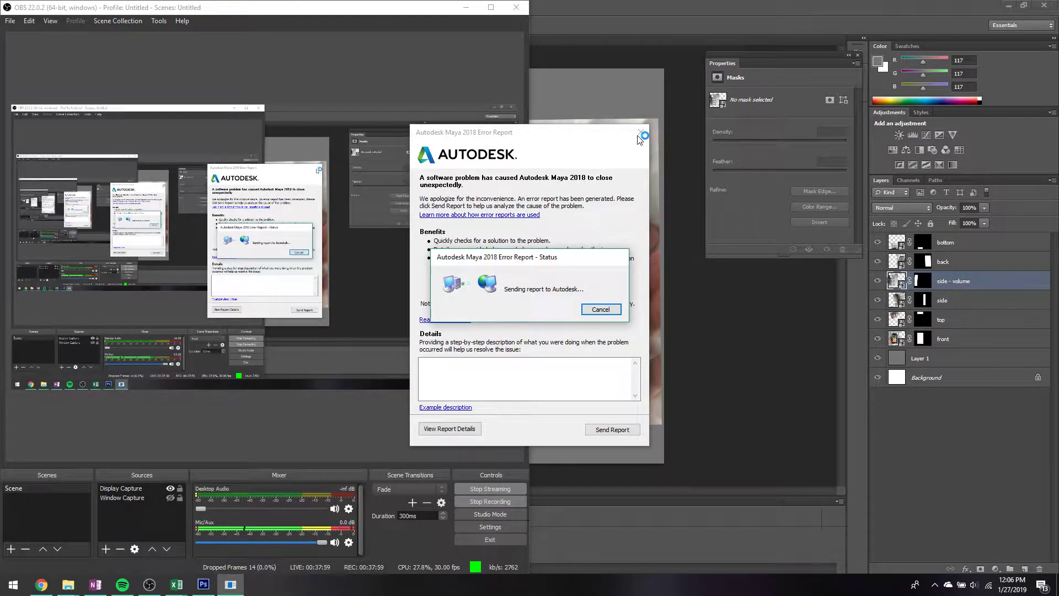
{"action": "left_click", "coordinate": [610, 310]}
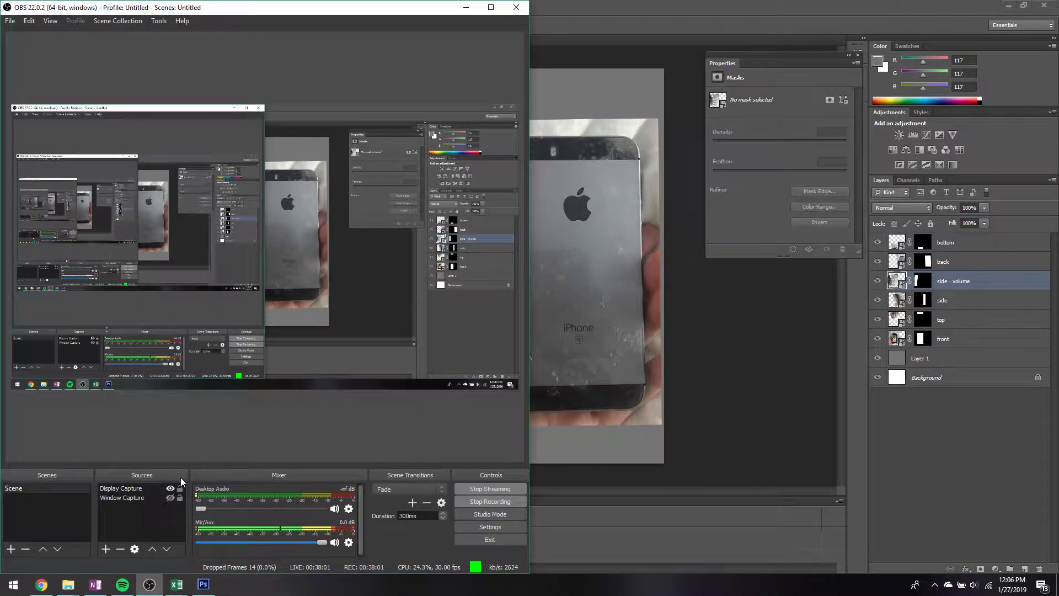
- Switch to Chrome to check the live stream page and return to the Photoshop window
{"action": "left_click", "coordinate": [41, 584]}
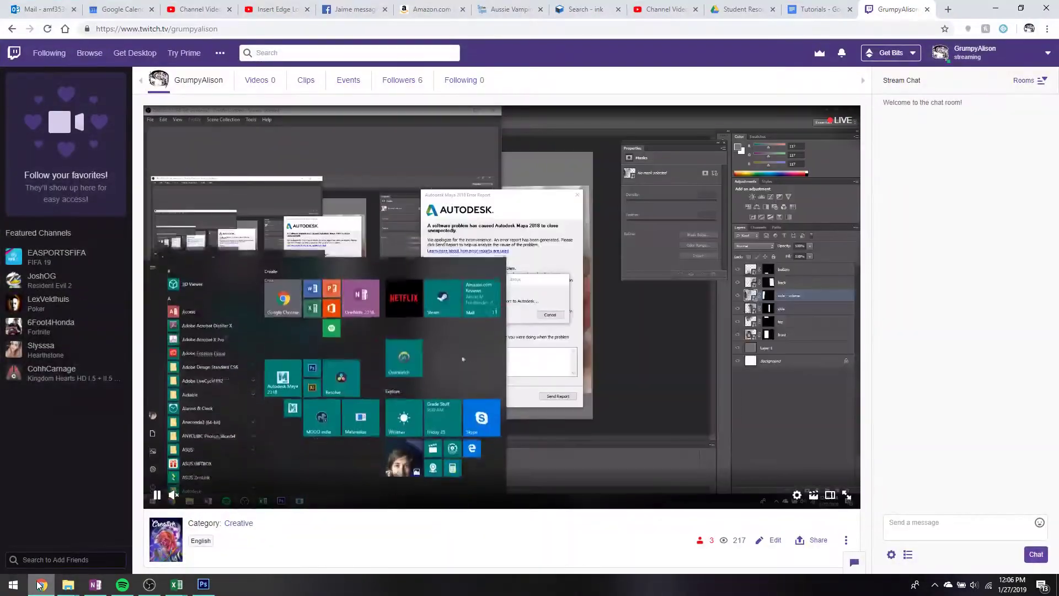
{"action": "key", "text": "alt+Tab"}
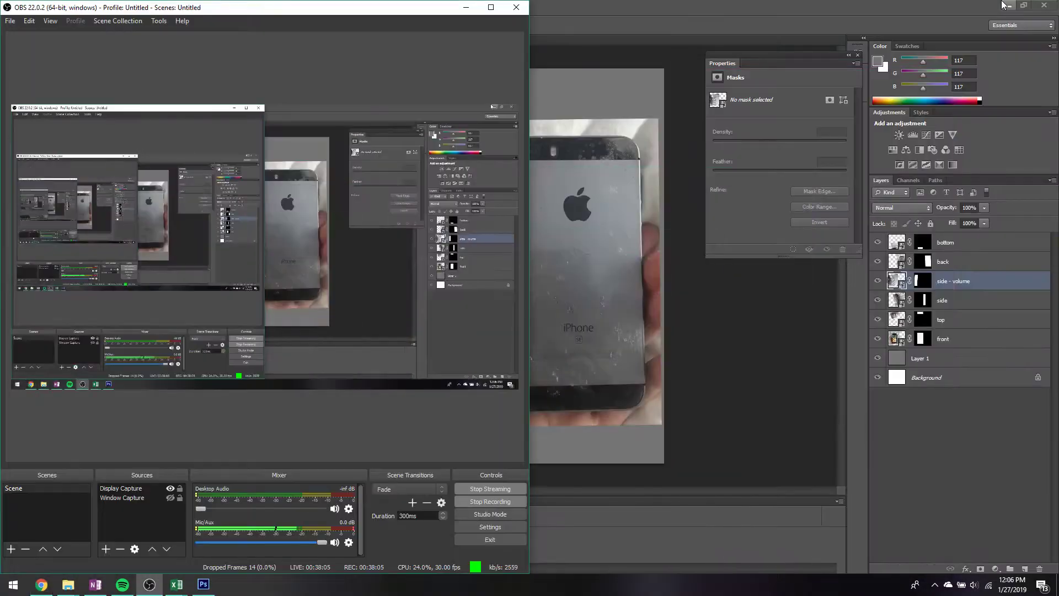
{"action": "left_click", "coordinate": [755, 360]}
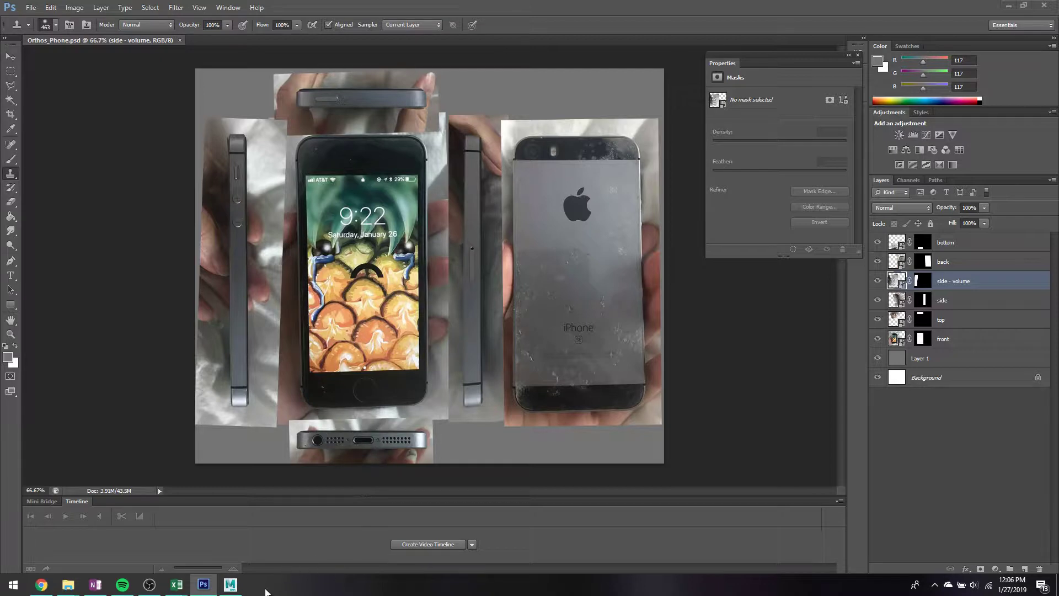
- Switch to the relaunched Maya, recover the scene from the temporary crash file, and dismiss the crash log and Save As dialog
{"action": "left_click", "coordinate": [241, 584]}
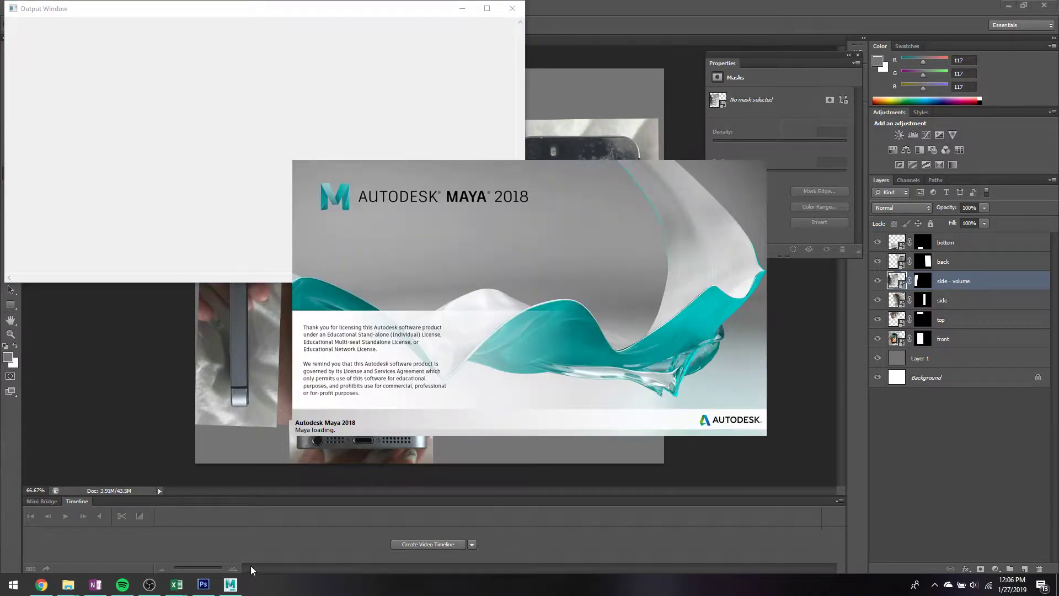
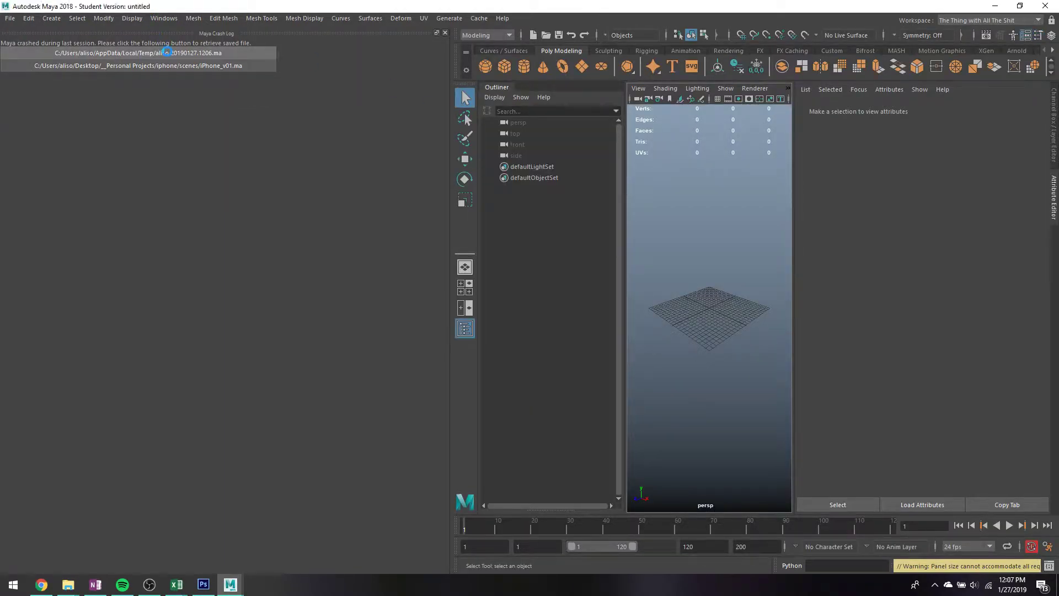
{"action": "left_click", "coordinate": [167, 52]}
{"action": "left_click", "coordinate": [483, 301]}
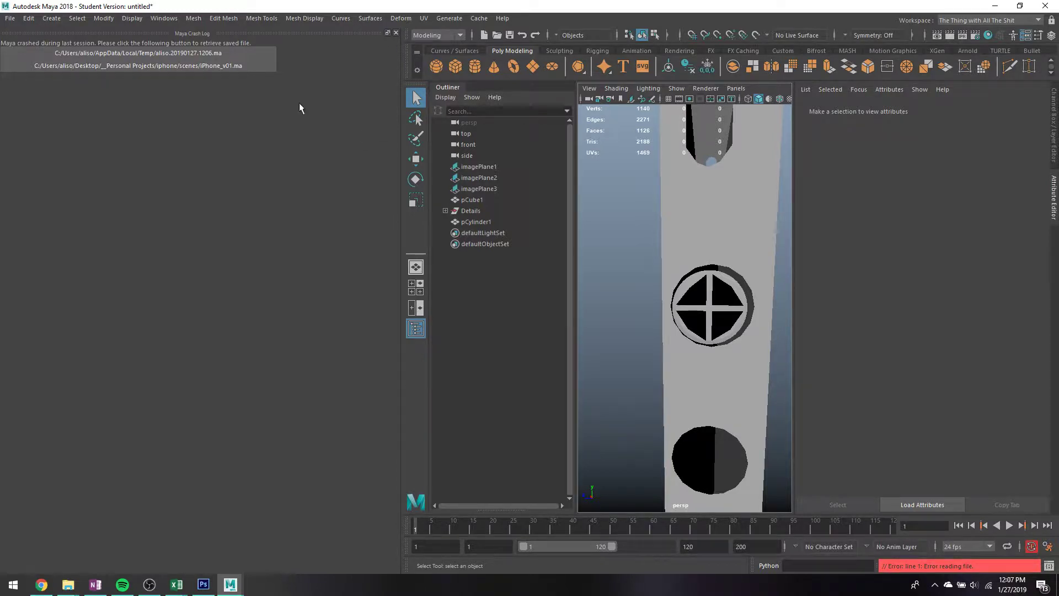
{"action": "left_click", "coordinate": [396, 33]}
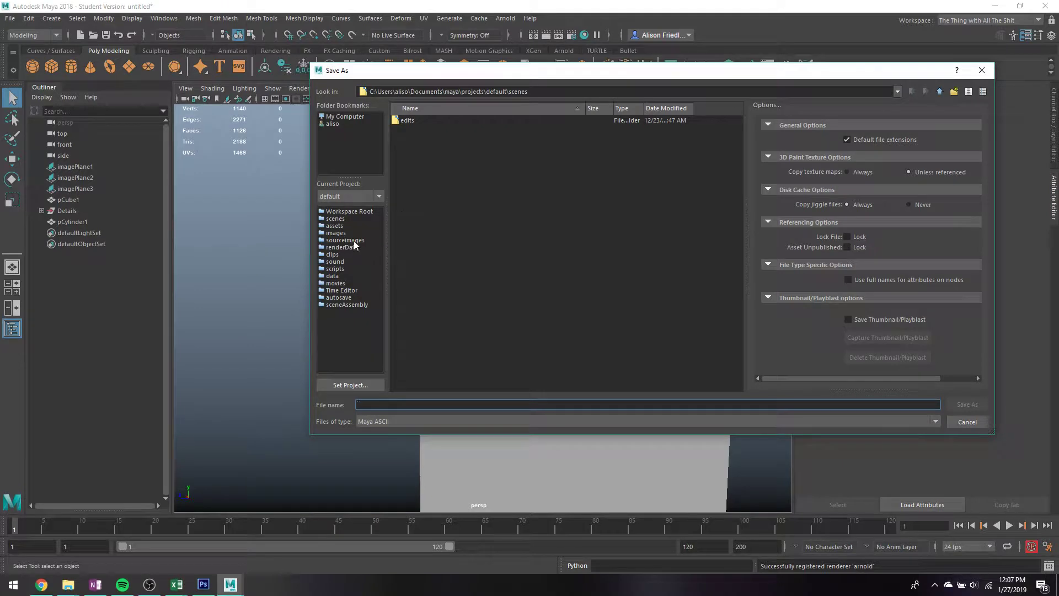
{"action": "left_click", "coordinate": [979, 422]}
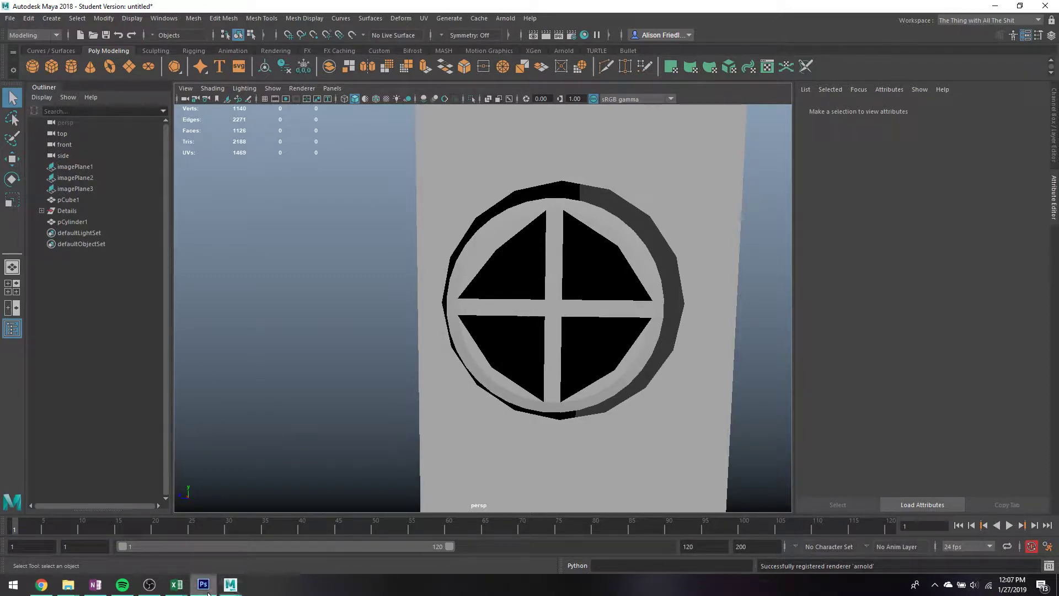
- Close Photoshop and switch back to the main Maya window
{"action": "right_click", "coordinate": [209, 575]}
{"action": "left_click", "coordinate": [210, 562]}
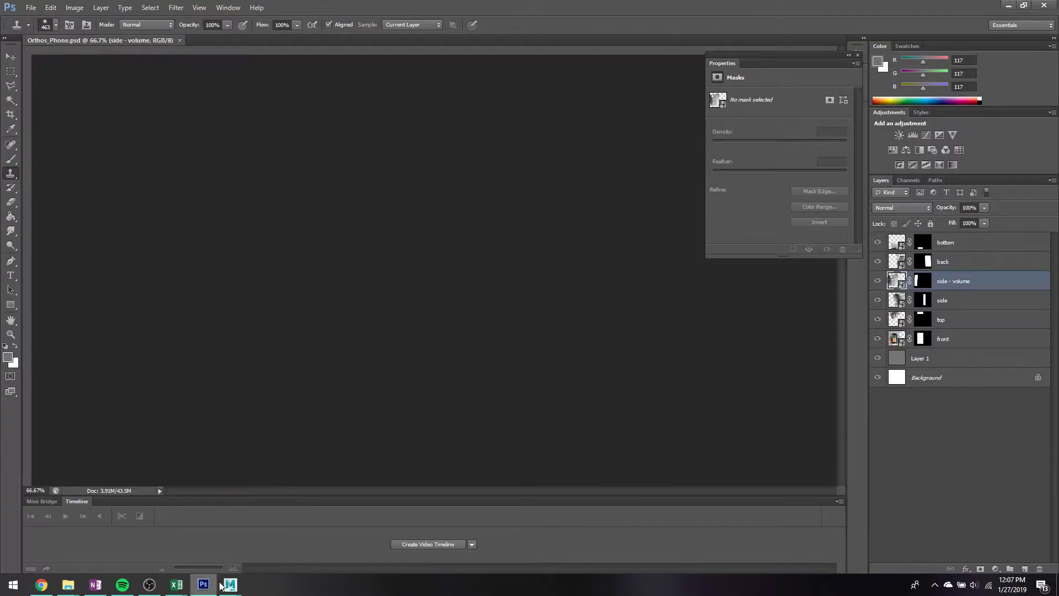
{"action": "mouse_move", "coordinate": [225, 590]}
{"action": "left_click", "coordinate": [289, 537]}
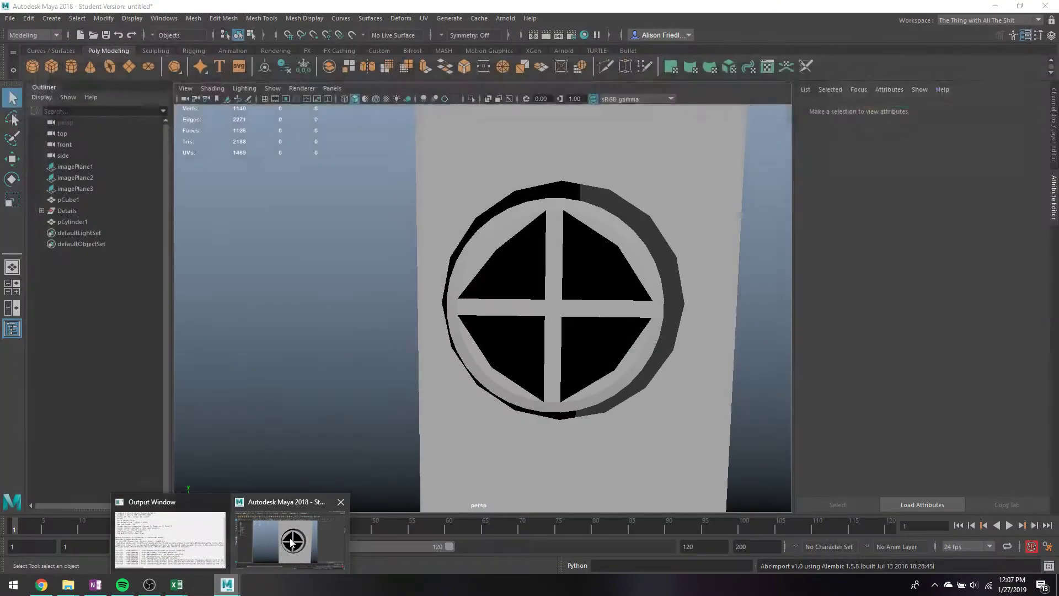
- Set the project to the iphone folder inside __Personal Projects on the Desktop
{"action": "left_click", "coordinate": [10, 17]}
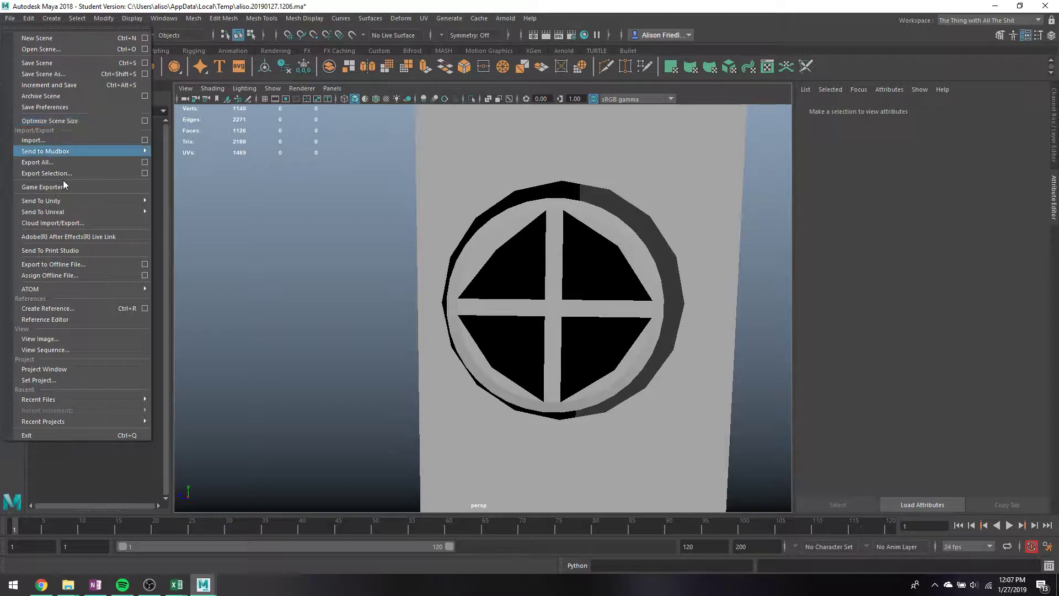
{"action": "left_click", "coordinate": [45, 379]}
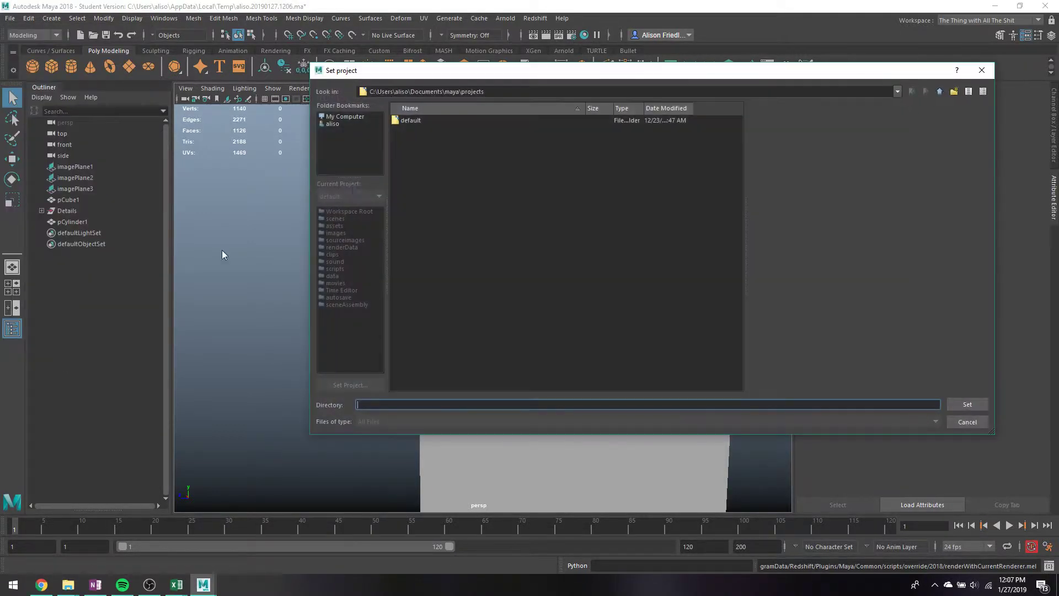
{"action": "left_click", "coordinate": [333, 124]}
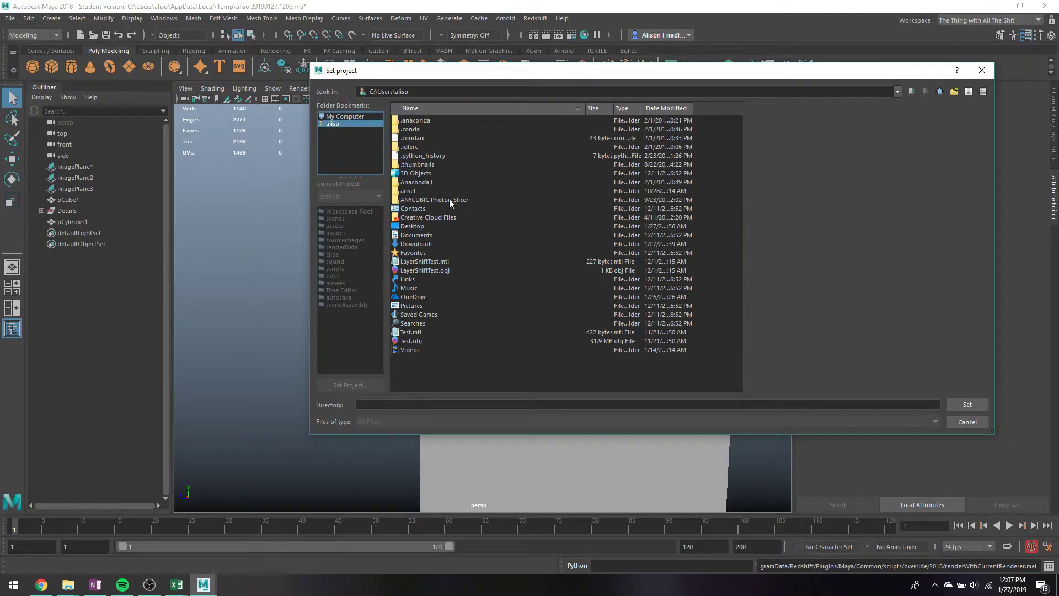
{"action": "double_click", "coordinate": [425, 226]}
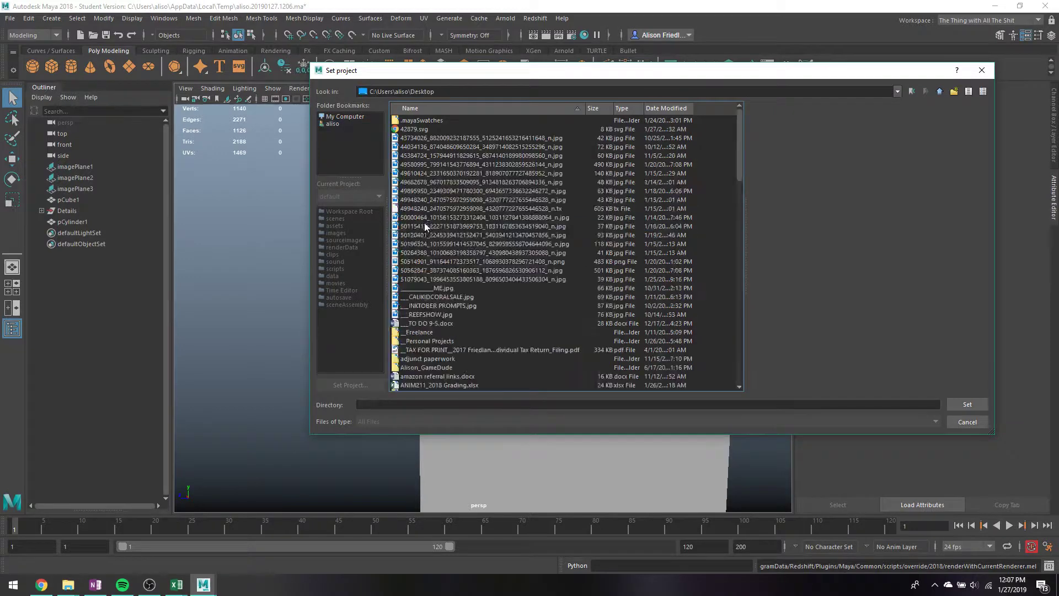
{"action": "left_click", "coordinate": [422, 341]}
{"action": "double_click", "coordinate": [422, 341]}
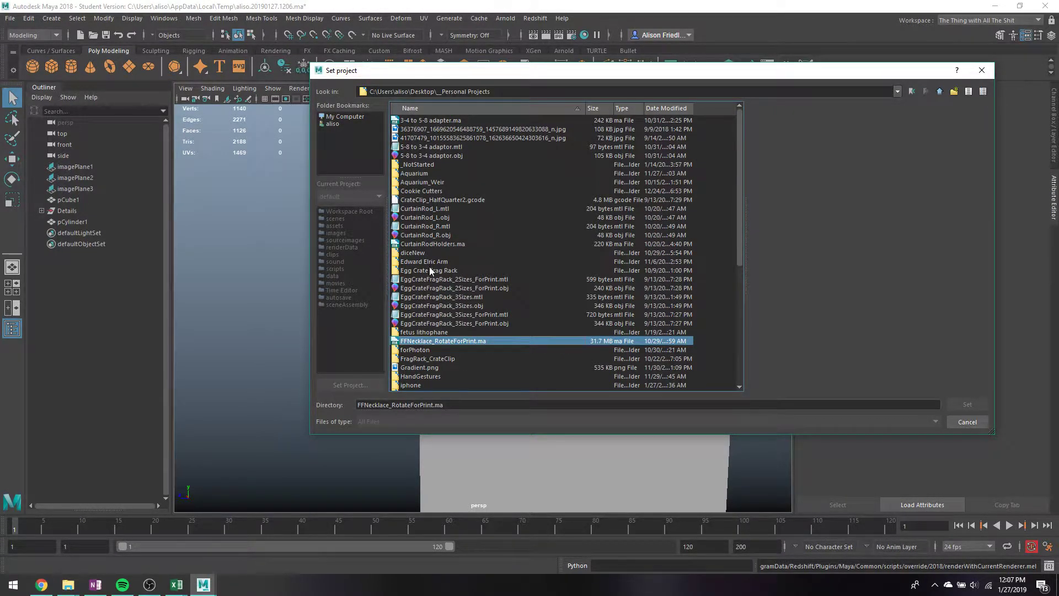
{"action": "scroll", "coordinate": [429, 267], "scroll_direction": "down", "scroll_amount": 1}
{"action": "double_click", "coordinate": [418, 359]}
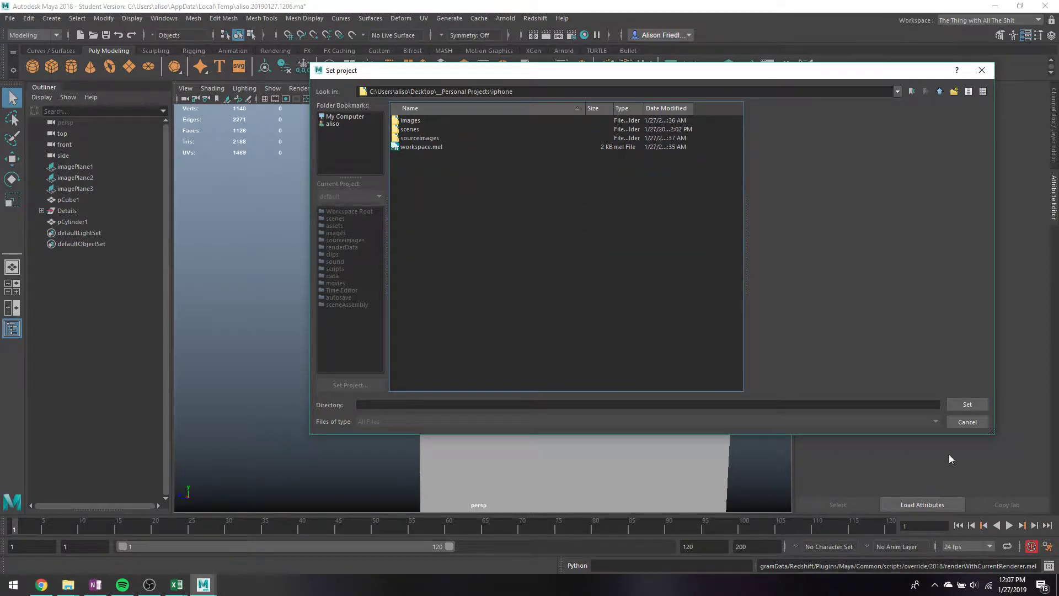
{"action": "left_click", "coordinate": [964, 409]}
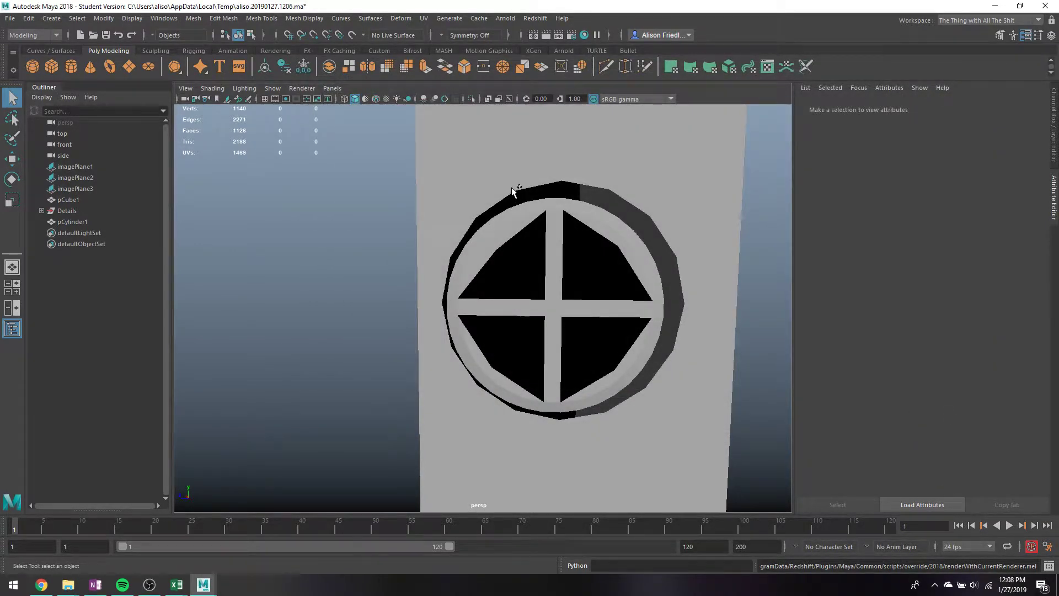
- Save the recovered scene under the new name iPhone_v02 in the project's scenes folder
{"action": "key", "text": "ctrl+shift+s"}
{"action": "left_click", "coordinate": [418, 120]}
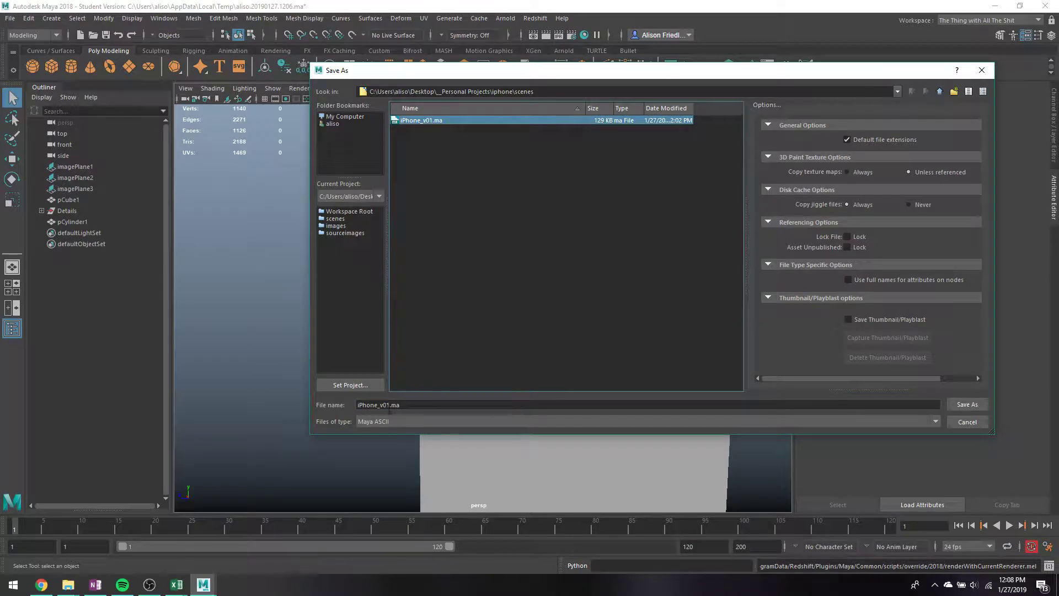
{"action": "triple_click", "coordinate": [389, 405]}
{"action": "type", "text": "iPhone_v02"}
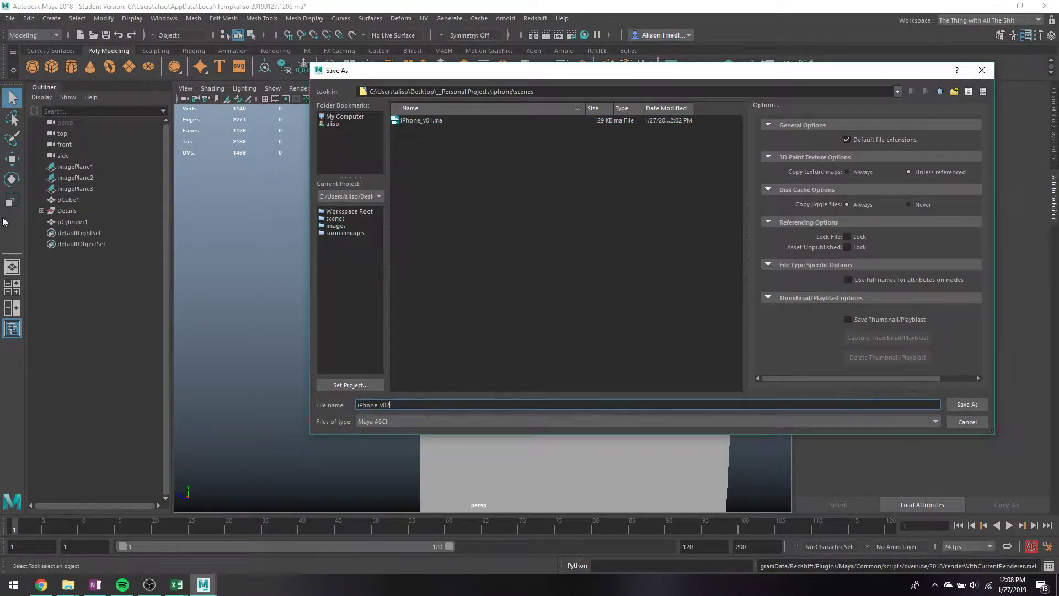
{"action": "key", "text": "Return"}
{"action": "key", "text": "Return"}
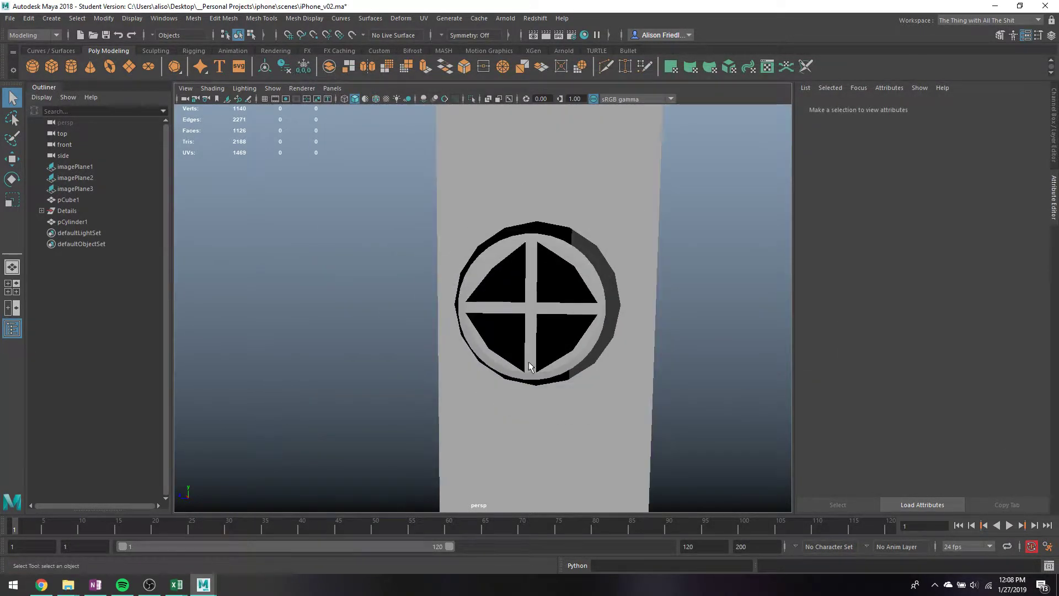
- Delete the filler faces between the ring and the opening in the upper-left quadrant of the cylinder cap
{"action": "scroll", "coordinate": [529, 362], "scroll_direction": "up", "scroll_amount": 3}
{"action": "left_click", "coordinate": [503, 231]}
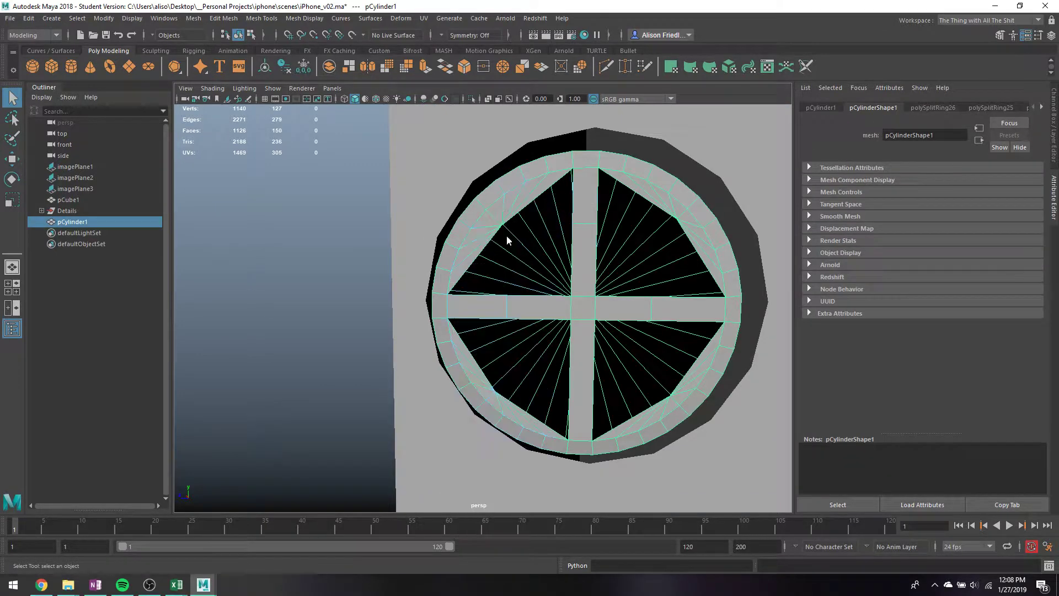
{"action": "right_click_drag", "start_coordinate": [507, 240], "coordinate": [509, 260]}
{"action": "left_click", "coordinate": [500, 216]}
{"action": "left_click", "coordinate": [506, 204], "text": "shift"}
{"action": "left_click_drag", "start_coordinate": [518, 201], "coordinate": [513, 232], "text": "alt"}
{"action": "left_click_drag", "start_coordinate": [524, 248], "coordinate": [540, 277], "text": "ctrl"}
{"action": "key", "text": "Delete"}
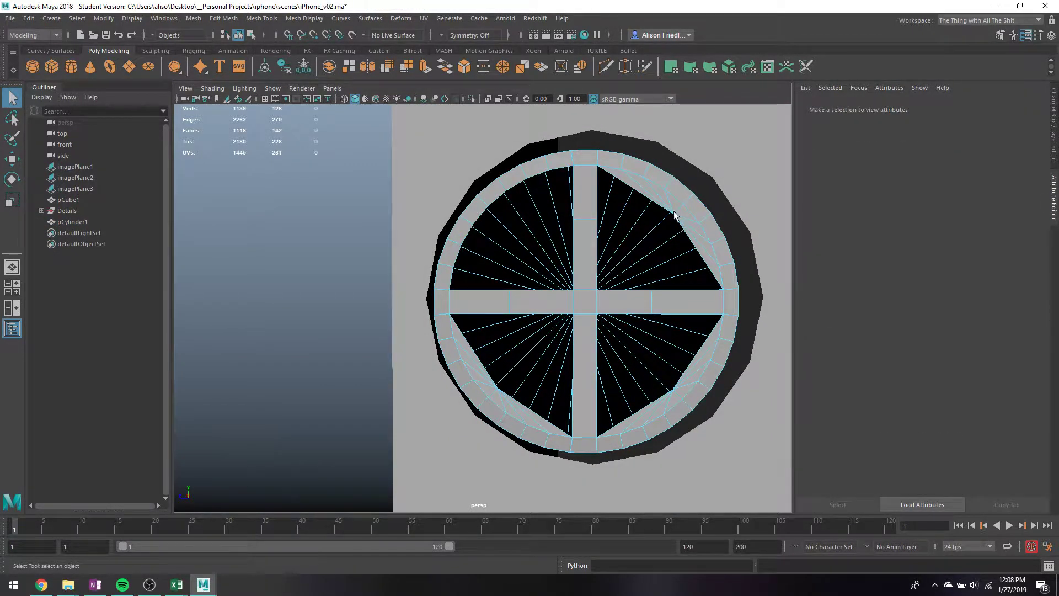
- Delete the filler faces along the ring in the cap's upper-right, lower-right and lower-left quadrants
{"action": "left_click_drag", "start_coordinate": [674, 216], "coordinate": [634, 218]}
{"action": "key", "text": "Delete"}
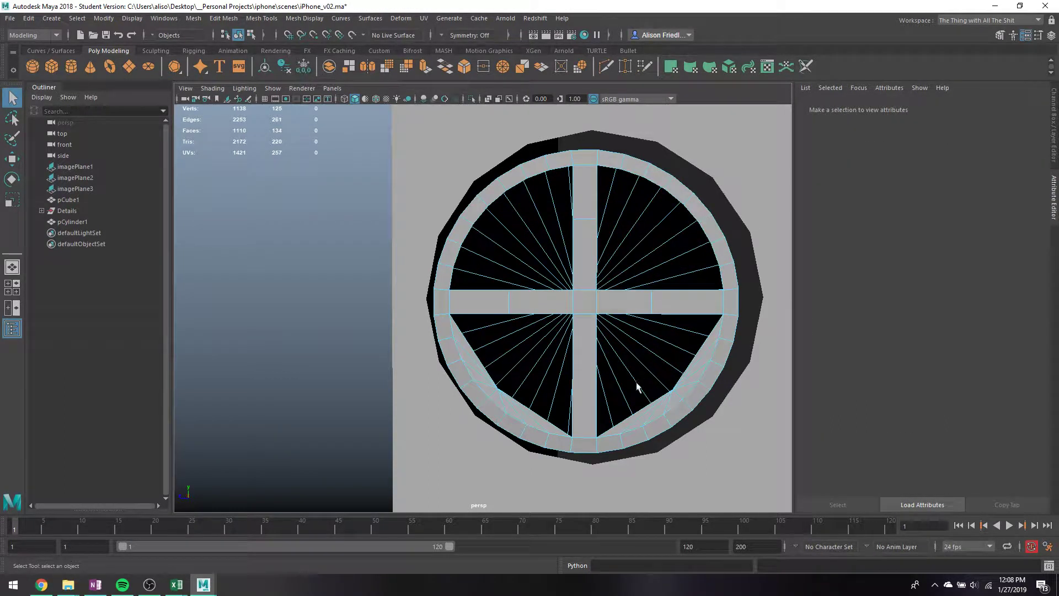
{"action": "left_click_drag", "start_coordinate": [637, 388], "coordinate": [677, 400]}
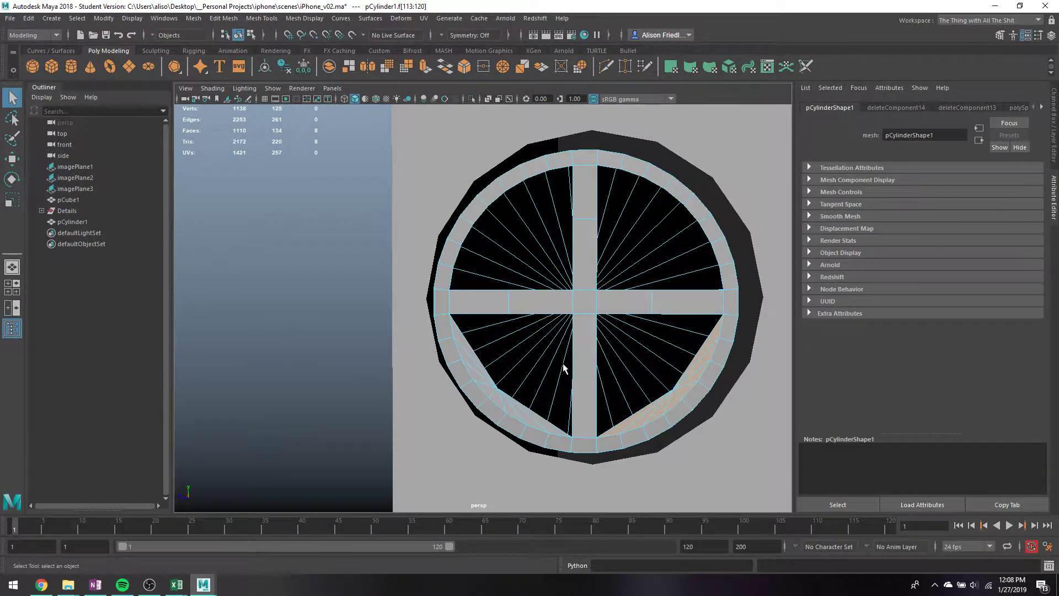
{"action": "key", "text": "Delete"}
{"action": "left_click_drag", "start_coordinate": [495, 383], "coordinate": [524, 353]}
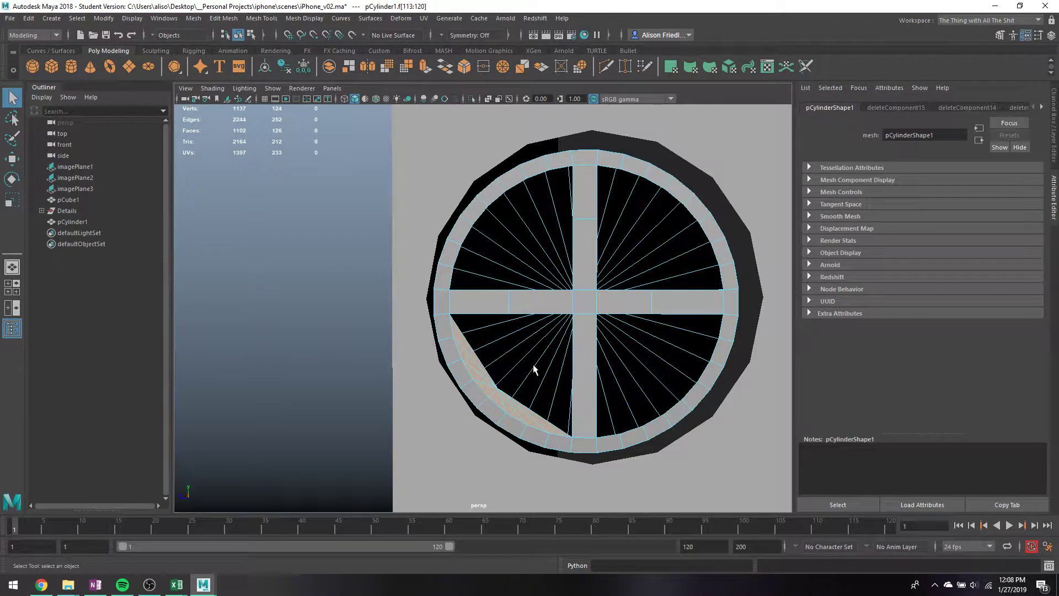
{"action": "key", "text": "Delete"}
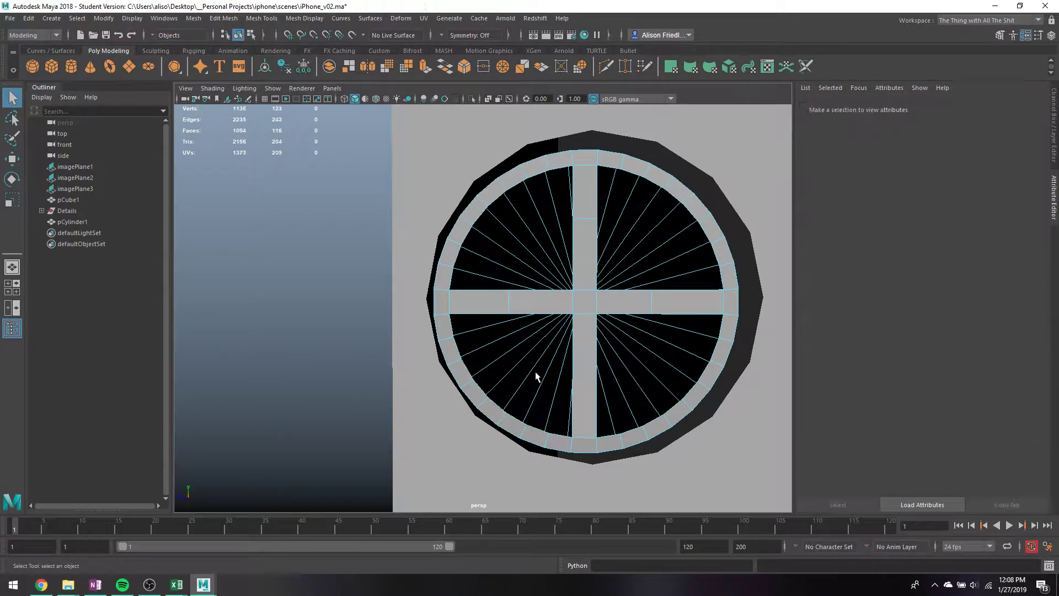
- Delete the two short crosswise edges on the recessed base beneath the cap's horizontal bar
{"action": "mouse_move", "coordinate": [612, 300]}
{"action": "left_mouse_down", "text": "alt"}
{"action": "mouse_move", "coordinate": [591, 289]}
{"action": "mouse_move", "coordinate": [648, 276]}
{"action": "mouse_move", "coordinate": [618, 287]}
{"action": "mouse_move", "coordinate": [590, 279]}
{"action": "mouse_move", "coordinate": [592, 249]}
{"action": "mouse_move", "coordinate": [610, 286]}
{"action": "left_mouse_up", "text": "alt"}
{"action": "left_click", "coordinate": [605, 294]}
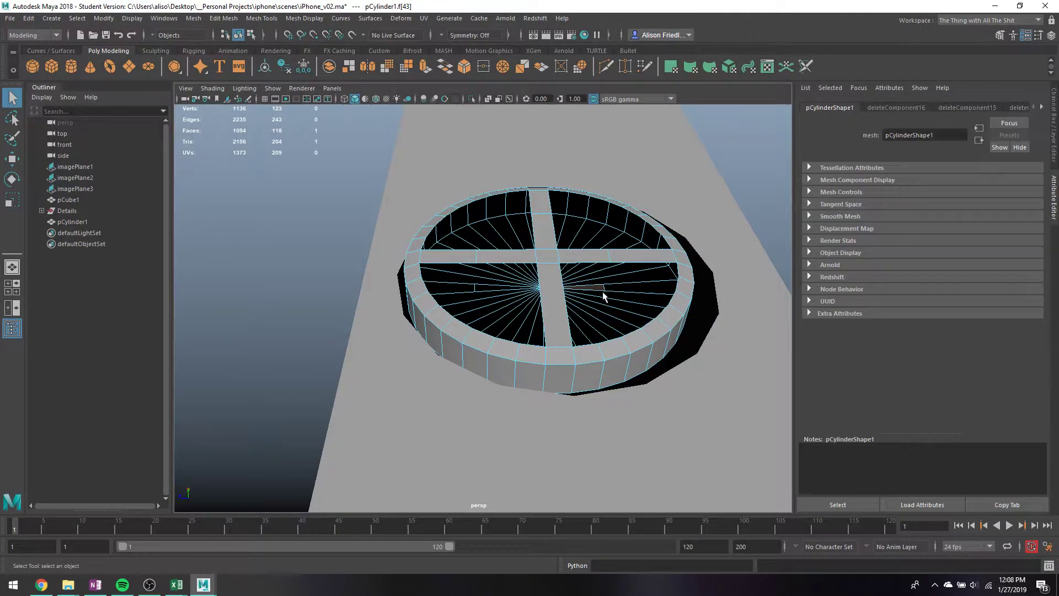
{"action": "mouse_move", "coordinate": [603, 295]}
{"action": "right_mouse_down"}
{"action": "mouse_move", "coordinate": [606, 278]}
{"action": "mouse_move", "coordinate": [607, 288]}
{"action": "right_mouse_up"}
{"action": "left_click", "coordinate": [605, 288]}
{"action": "left_click", "coordinate": [474, 286], "text": "shift"}
{"action": "left_click_drag", "start_coordinate": [481, 291], "coordinate": [504, 367], "text": "alt"}
{"action": "key", "text": "Delete"}
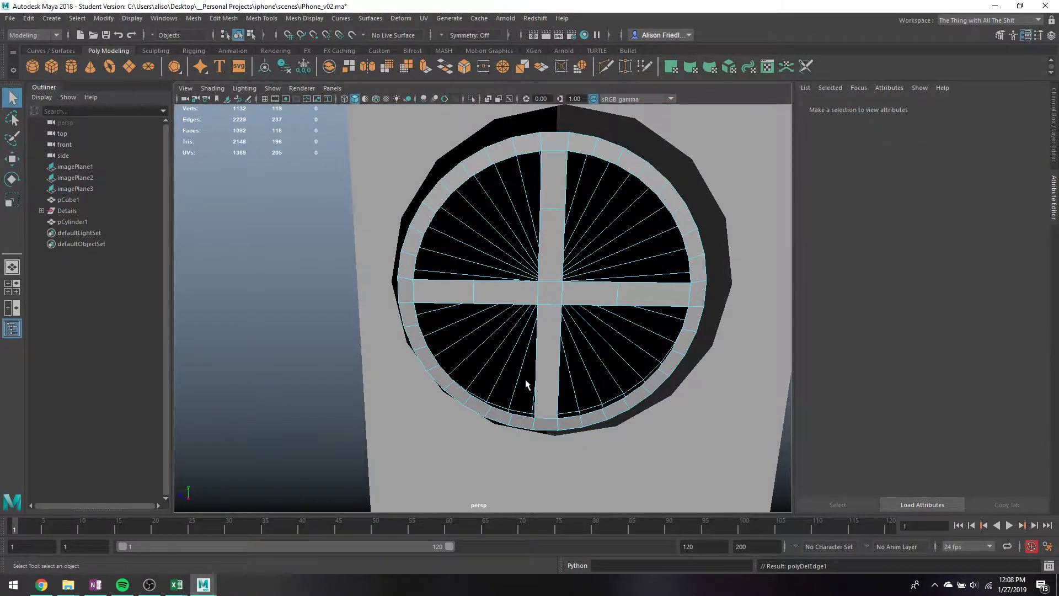
- Move the crosswise edge on the right arm of the cap's cross slightly outward
{"action": "left_click_drag", "start_coordinate": [579, 259], "coordinate": [596, 271], "text": "alt"}
{"action": "left_click", "coordinate": [612, 287]}
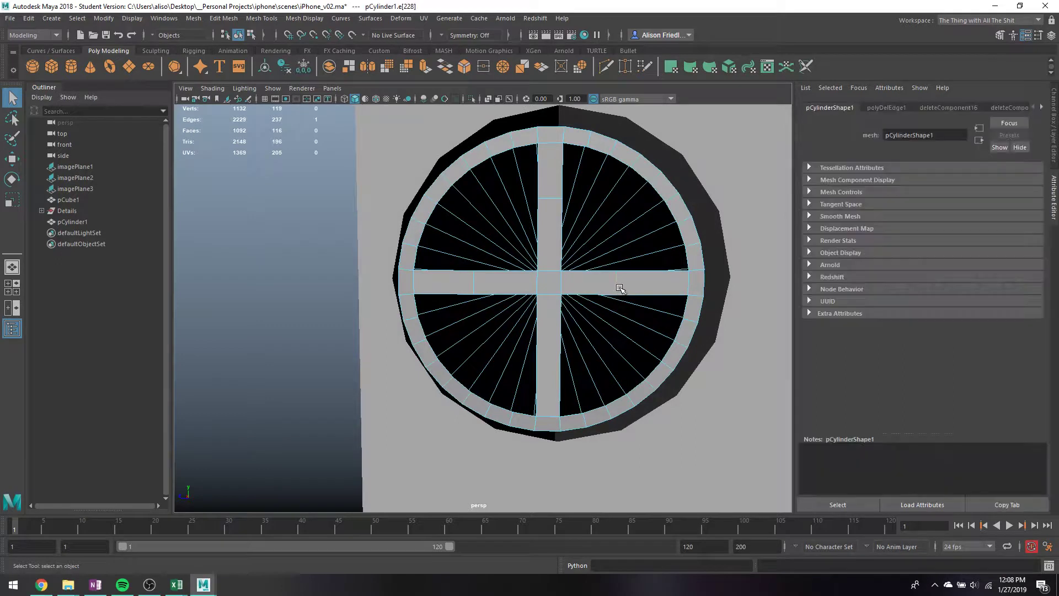
{"action": "key", "text": "w"}
{"action": "key", "text": "q"}
- Insert an edge loop across the lower arm of the cross, move it outward, and save the scene
{"action": "left_click", "coordinate": [261, 18]}
{"action": "left_click", "coordinate": [282, 101]}
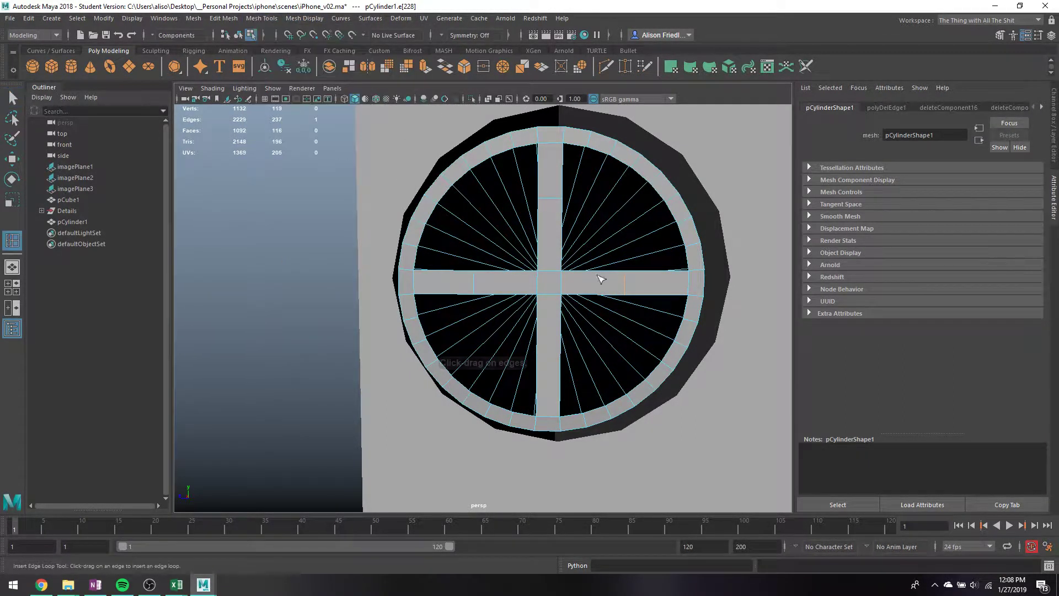
{"action": "left_click", "coordinate": [559, 345]}
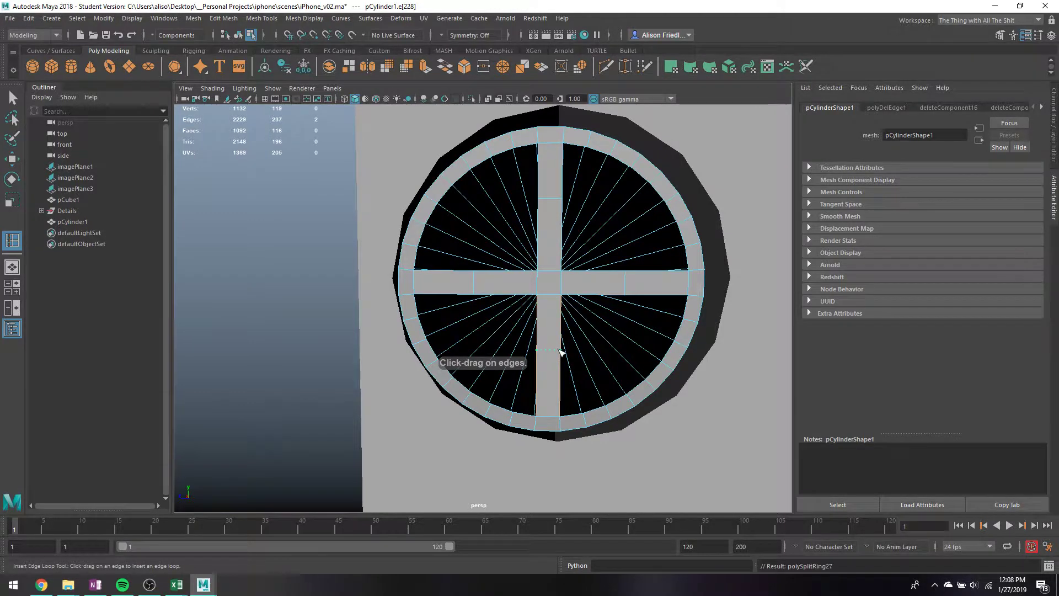
{"action": "left_click_drag", "start_coordinate": [560, 350], "coordinate": [568, 325], "text": "alt"}
{"action": "key", "text": "w"}
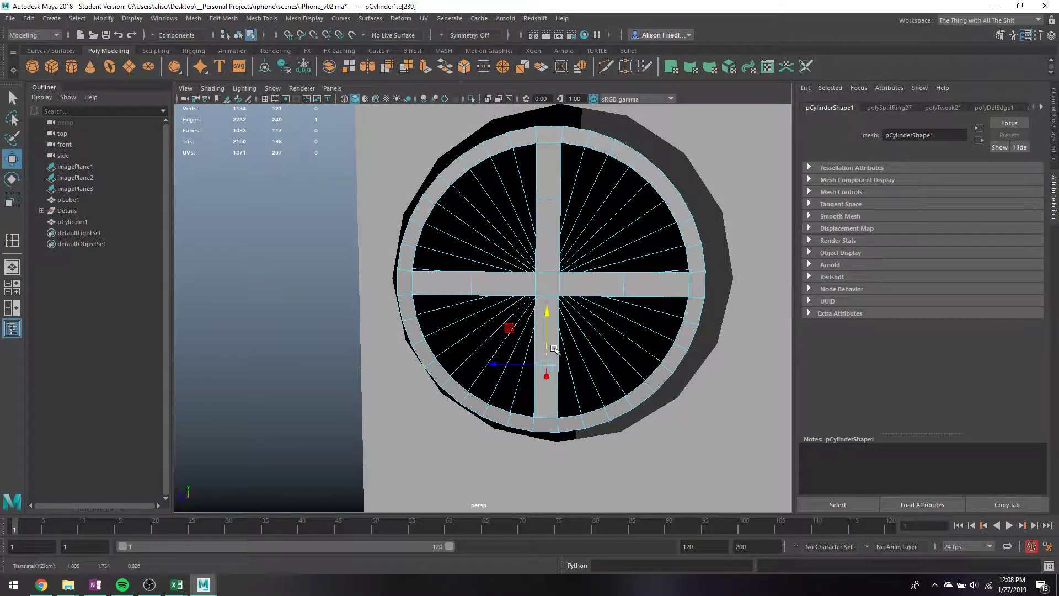
{"action": "key", "text": "q"}
{"action": "key", "text": "ctrl+s"}
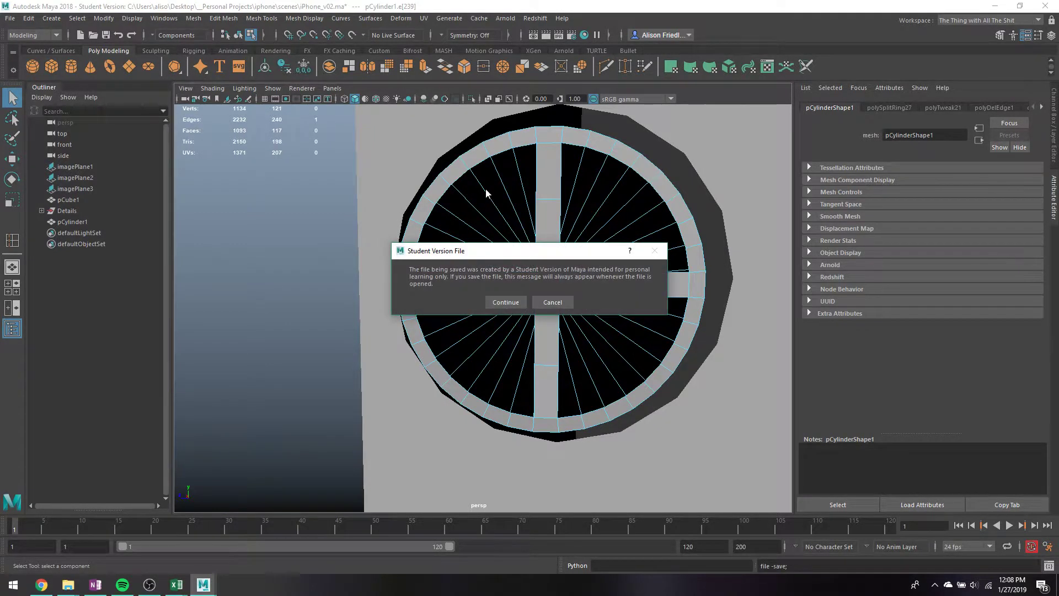
{"action": "key", "text": "Return"}
- Extrude the ring's inner edges, leaving out the cross arms, and scale them inward to the arms' crosswise edges
{"action": "right_click_drag", "start_coordinate": [553, 172], "coordinate": [551, 150]}
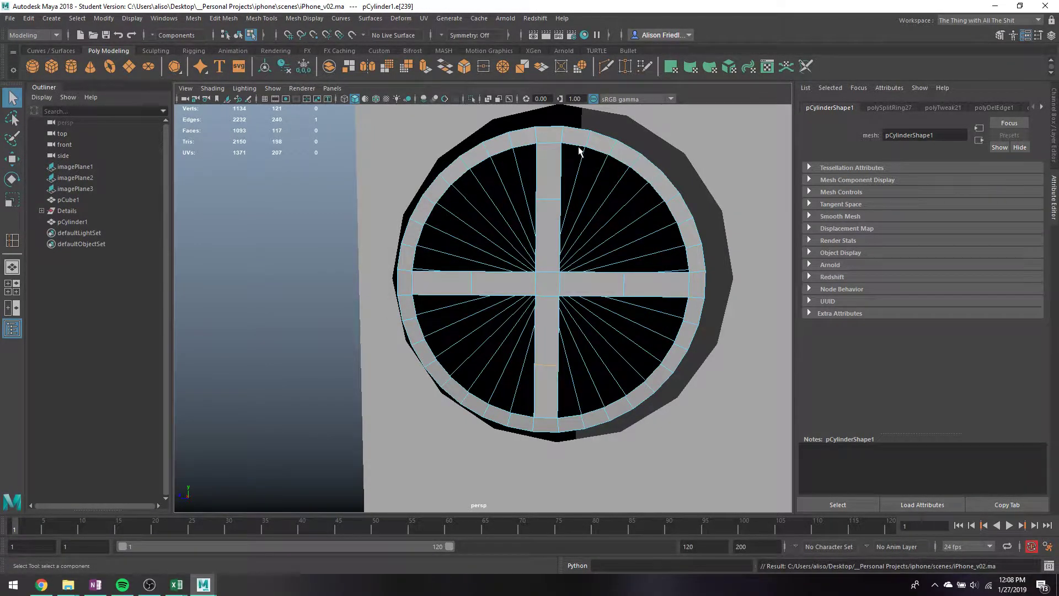
{"action": "double_click", "coordinate": [558, 146]}
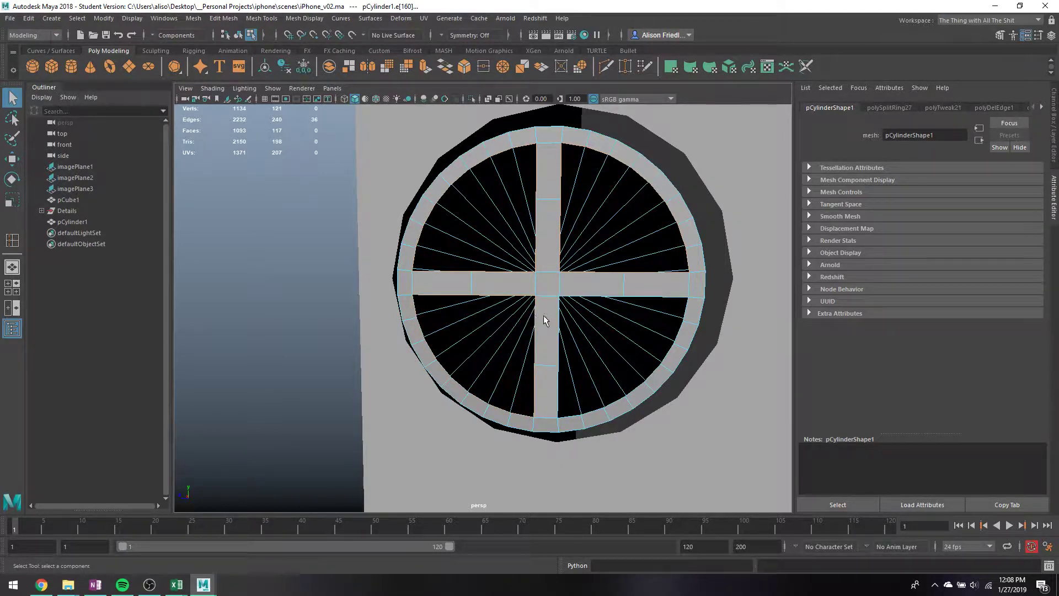
{"action": "left_click_drag", "start_coordinate": [503, 234], "coordinate": [595, 344], "text": "ctrl"}
{"action": "left_click_drag", "start_coordinate": [485, 314], "coordinate": [586, 389], "text": "ctrl"}
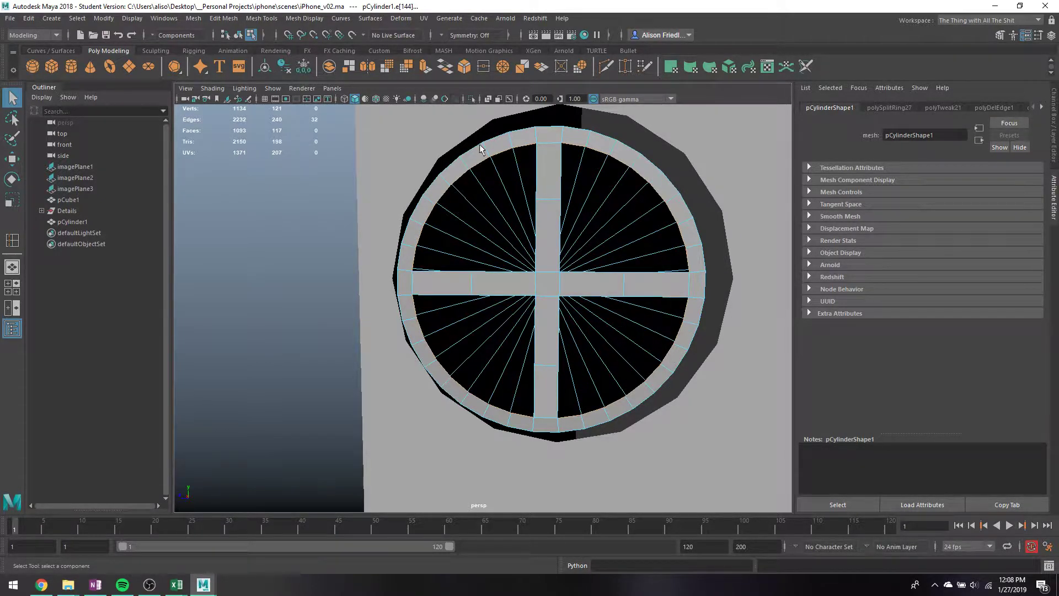
{"action": "left_click", "coordinate": [431, 71]}
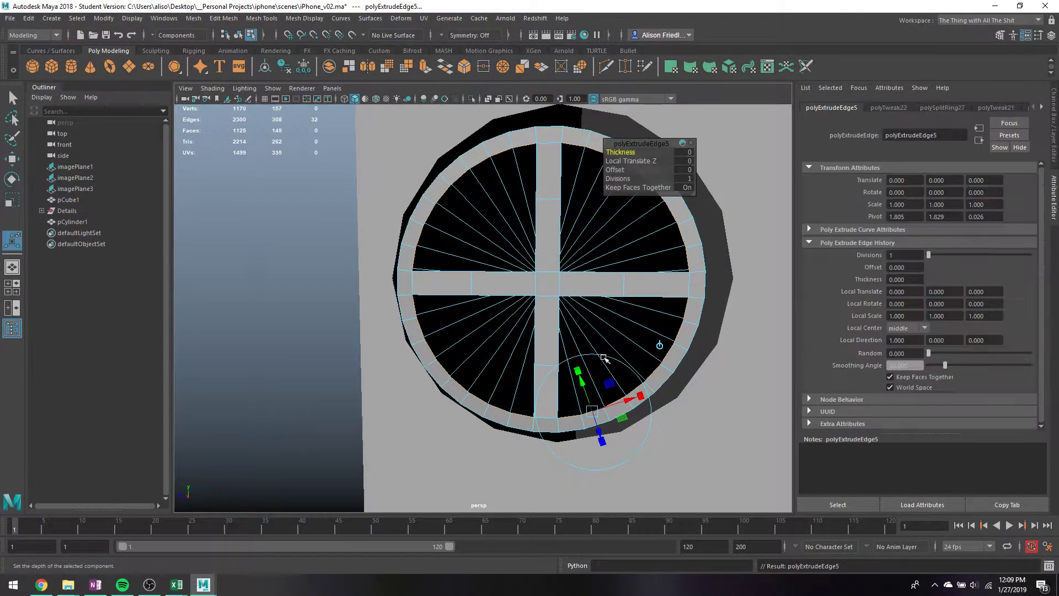
{"action": "key", "text": "r"}
{"action": "left_click_drag", "start_coordinate": [546, 281], "coordinate": [471, 279], "text": "ctrl"}
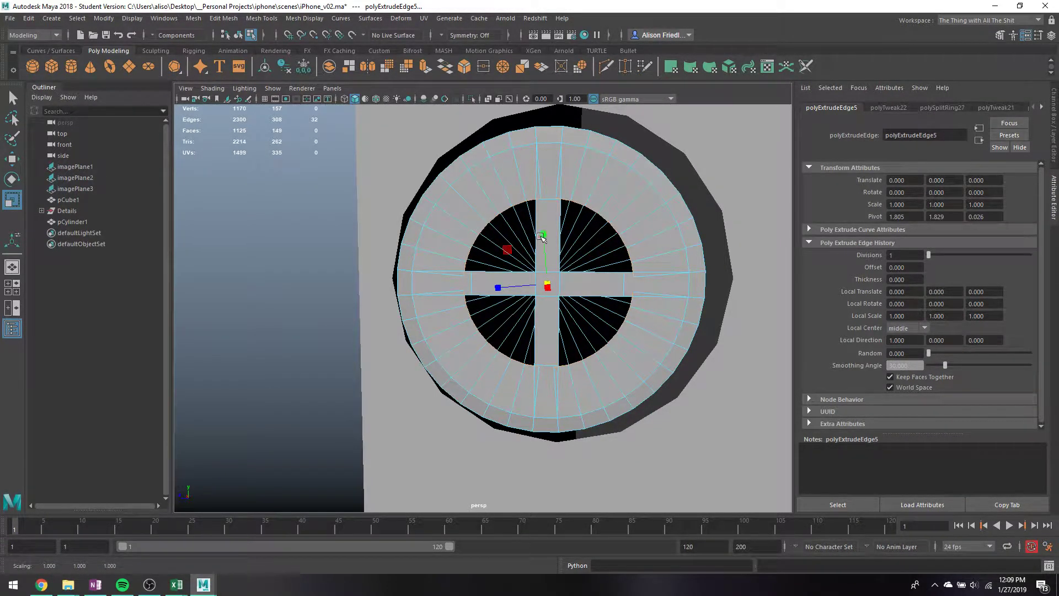
{"action": "key", "text": "q"}
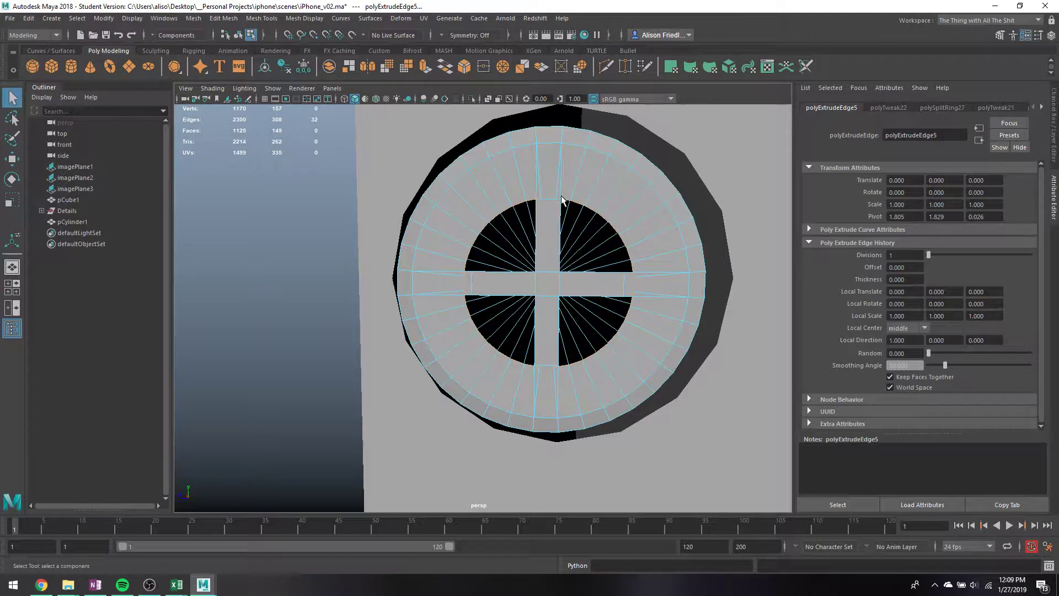
- Snap the extruded ring's right vertex at the upper arm onto the arm's corner and merge the two vertices
{"action": "right_click_drag", "start_coordinate": [561, 196], "coordinate": [559, 201]}
{"action": "left_click_drag", "start_coordinate": [562, 202], "coordinate": [564, 208]}
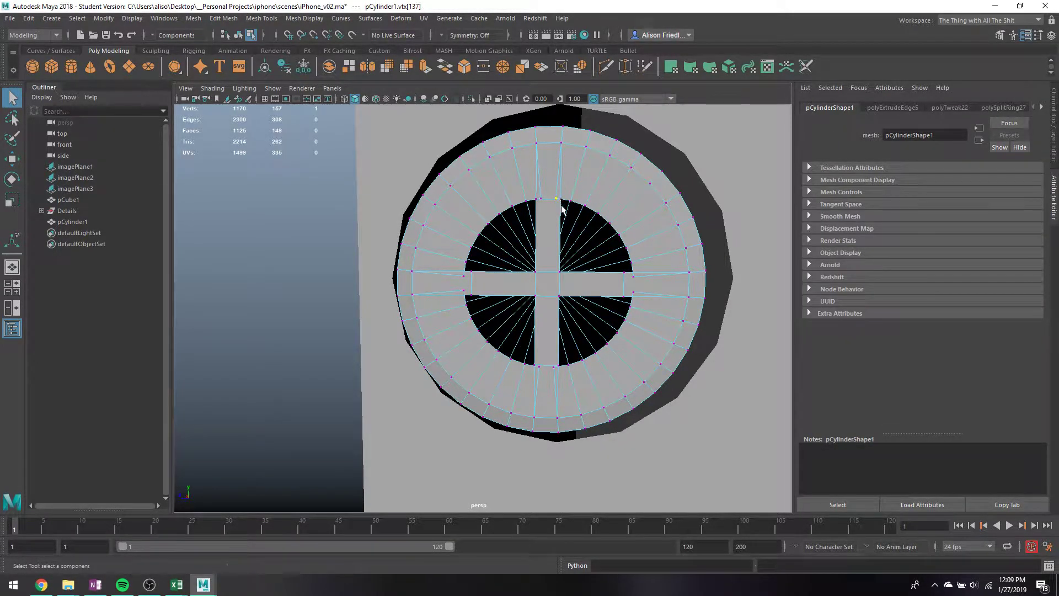
{"action": "key", "text": "w"}
{"action": "key", "text": "f"}
{"action": "scroll", "coordinate": [563, 241], "scroll_direction": "down", "scroll_amount": 1}
{"action": "scroll", "coordinate": [469, 320], "scroll_direction": "up", "scroll_amount": 8}
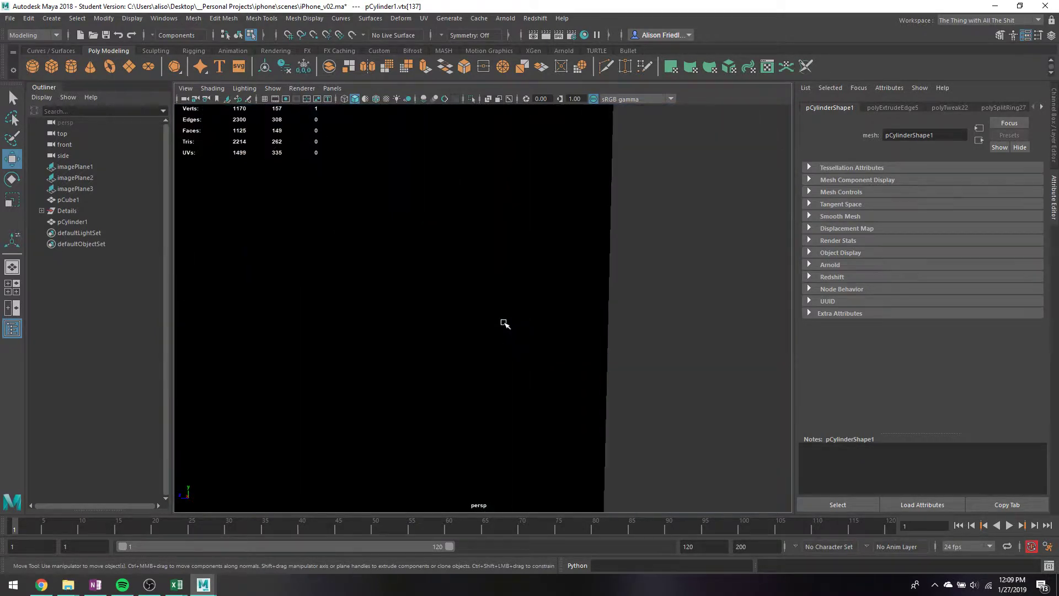
{"action": "scroll", "coordinate": [503, 323], "scroll_direction": "down", "scroll_amount": 1}
{"action": "middle_click_drag", "start_coordinate": [487, 394], "coordinate": [512, 280], "text": "alt"}
{"action": "key", "text": "v"}
{"action": "left_click_drag", "start_coordinate": [510, 193], "coordinate": [521, 196]}
{"action": "key", "text": "q"}
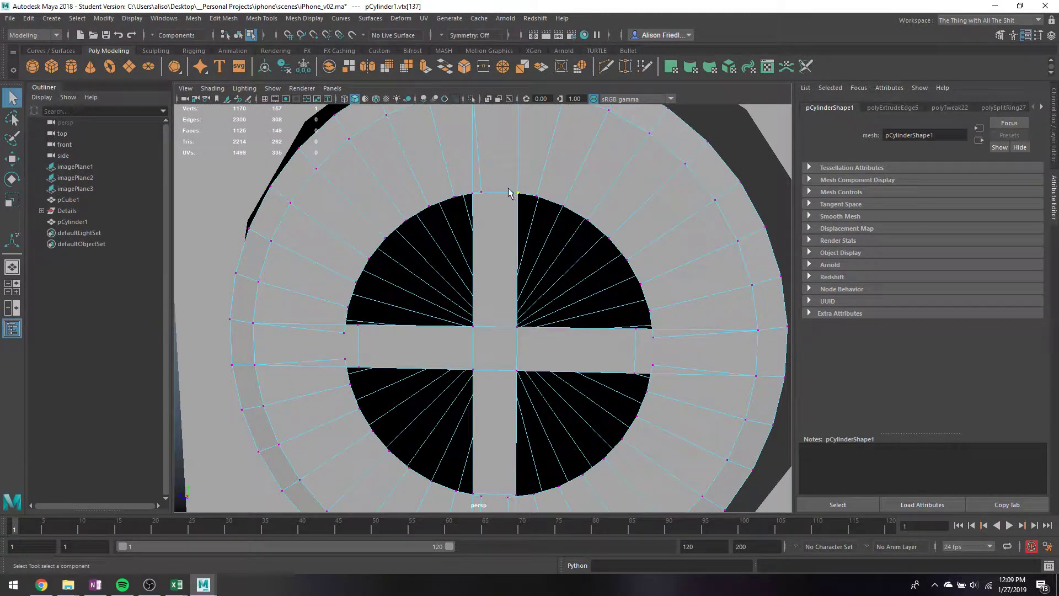
{"action": "middle_click_drag", "start_coordinate": [520, 211], "coordinate": [504, 251], "text": "alt"}
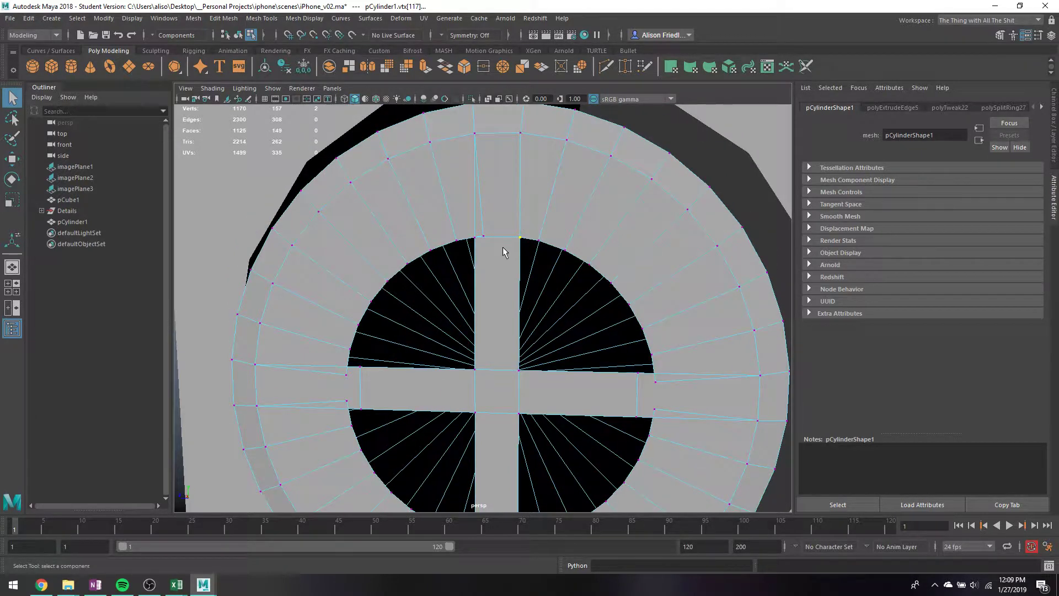
{"action": "left_click", "coordinate": [503, 66]}
- Snap the extruded ring's left vertex at the upper arm onto the arm's corner and merge them
{"action": "left_click", "coordinate": [483, 237]}
{"action": "key", "text": "w"}
{"action": "key", "text": "v"}
{"action": "left_click_drag", "start_coordinate": [484, 238], "coordinate": [501, 255]}
{"action": "key", "text": "q"}
{"action": "key", "text": "g"}
- Try to snap the extruded ring's upper vertex at the left arm onto the arm's corner
{"action": "left_click", "coordinate": [346, 375]}
{"action": "key", "text": "w"}
{"action": "key", "text": "v"}
{"action": "left_click_drag", "start_coordinate": [346, 375], "coordinate": [357, 364]}
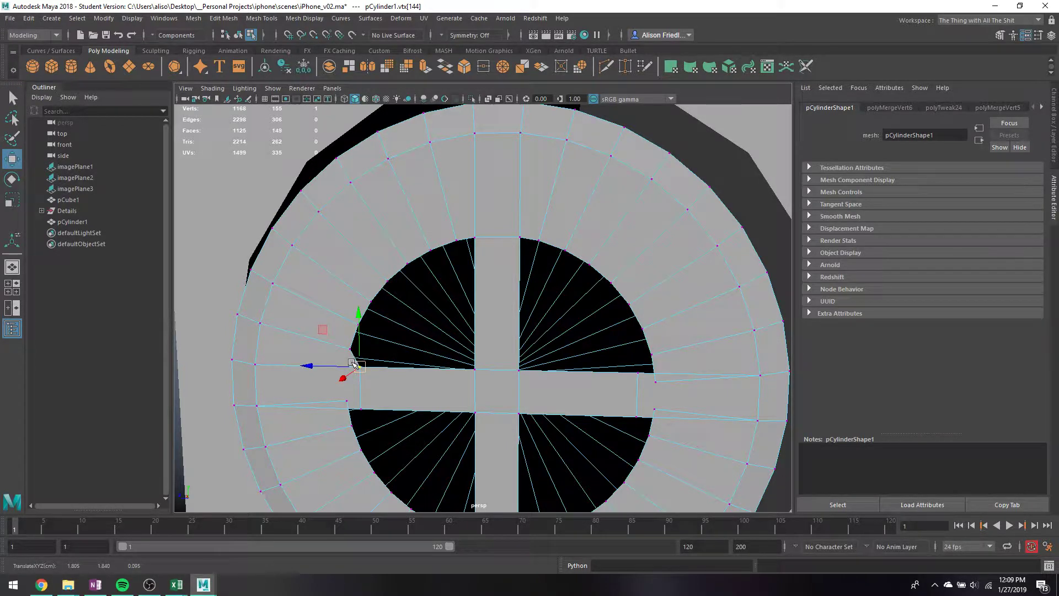
{"action": "middle_click_drag", "start_coordinate": [355, 364], "coordinate": [375, 274], "text": "alt"}
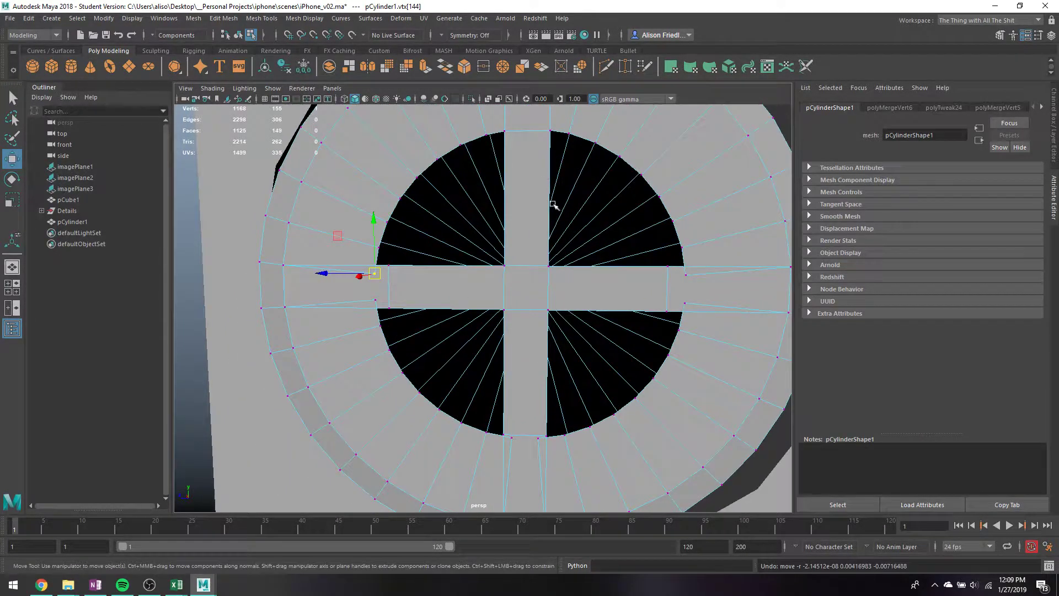
{"action": "middle_click_drag", "start_coordinate": [398, 222], "coordinate": [469, 270], "text": "alt"}
- Move the end edges of the cross's left and right arms outward to line up with the ring's inner edge
{"action": "key", "text": "q"}
{"action": "right_click_drag", "start_coordinate": [469, 339], "coordinate": [466, 239]}
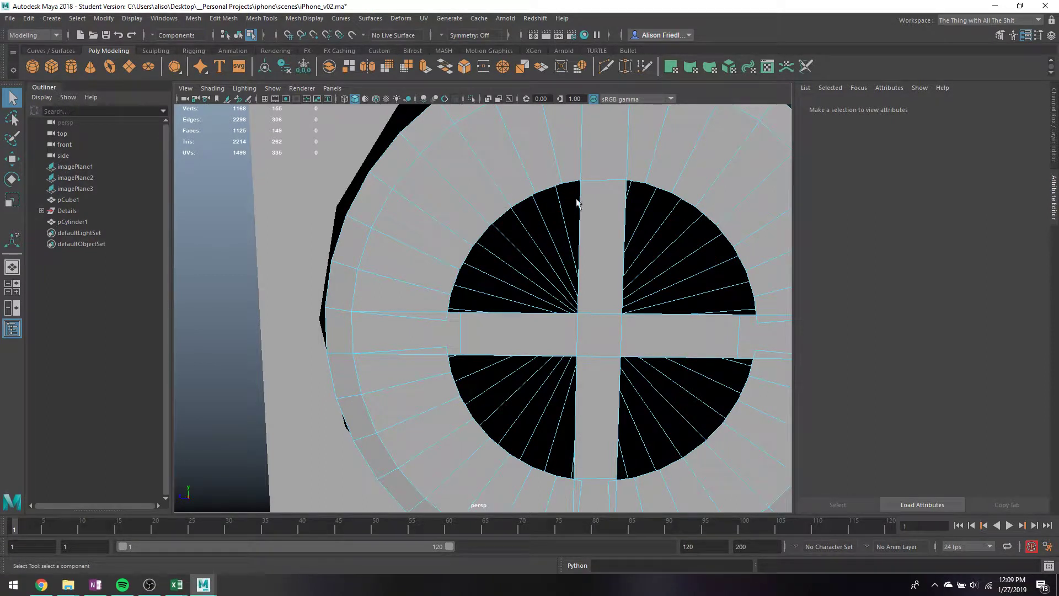
{"action": "left_click", "coordinate": [453, 333]}
{"action": "key", "text": "w"}
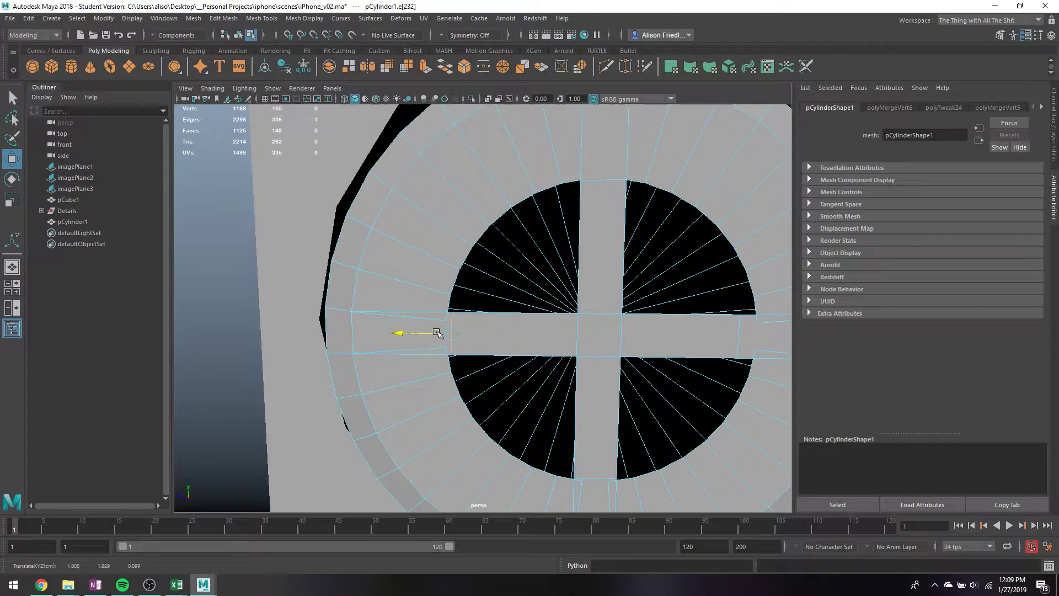
{"action": "left_click", "coordinate": [740, 344]}
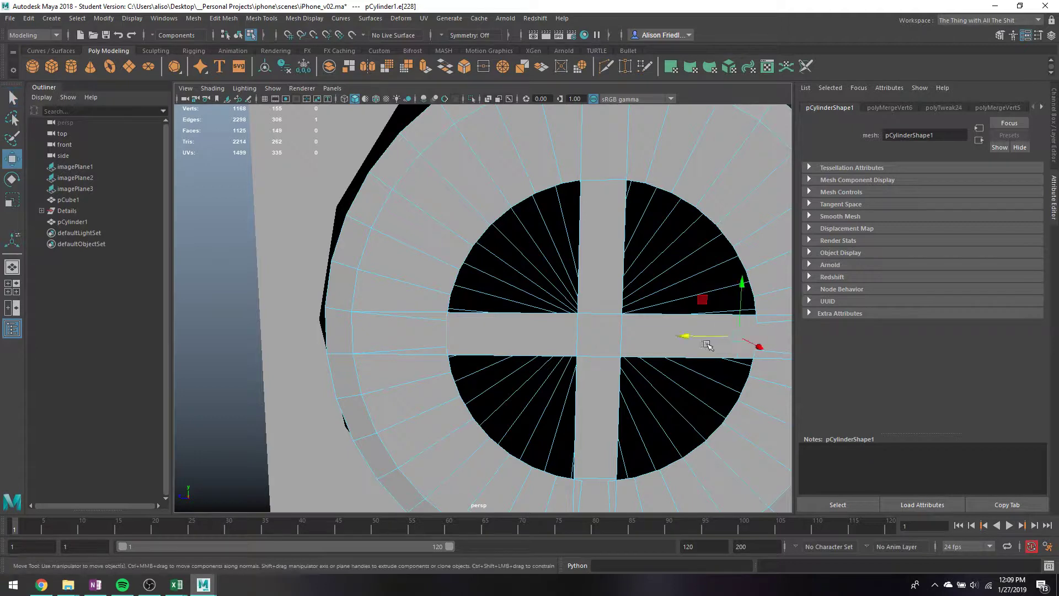
{"action": "left_click_drag", "start_coordinate": [705, 333], "coordinate": [557, 234]}
- Move the end edge of the cross's lower arm vertically to line up with the ring's inner edge
{"action": "key", "text": "q"}
{"action": "left_click", "coordinate": [557, 233]}
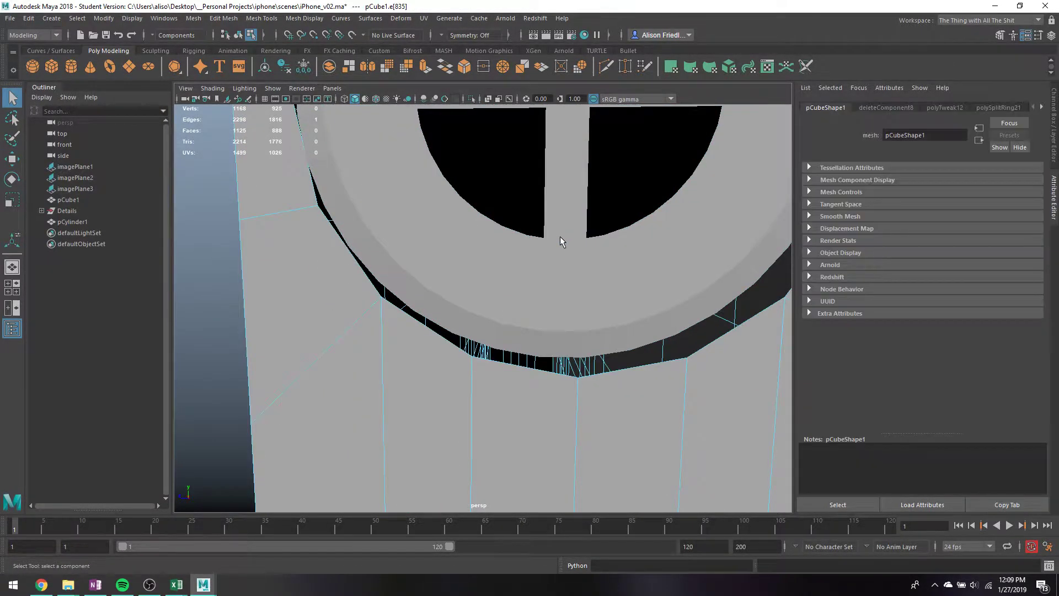
{"action": "key", "text": "ctrl+z"}
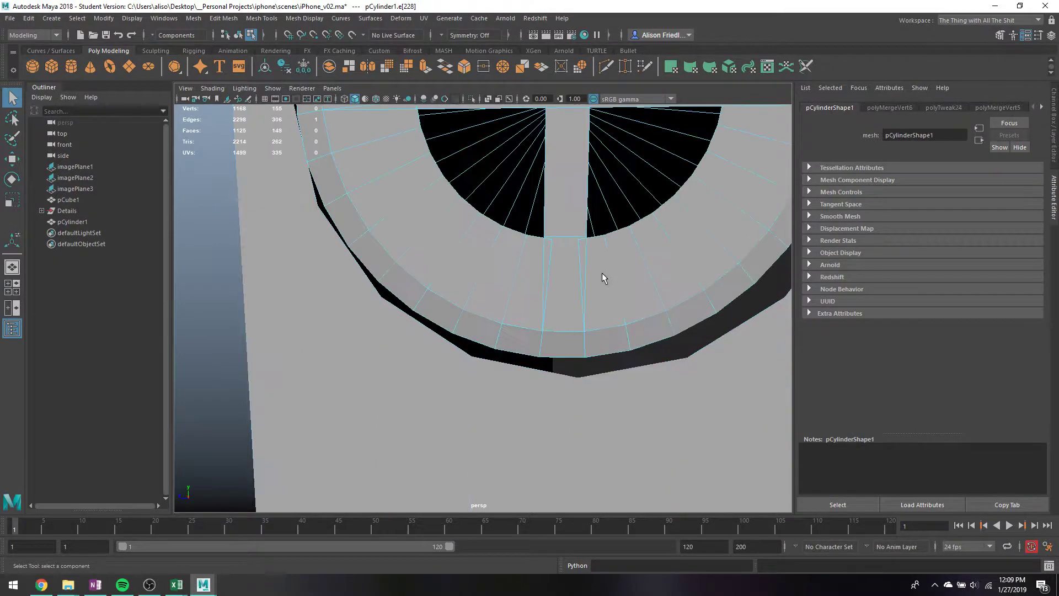
{"action": "left_click", "coordinate": [564, 237]}
{"action": "key", "text": "w"}
{"action": "middle_click_drag", "start_coordinate": [568, 235], "coordinate": [565, 302], "text": "alt"}
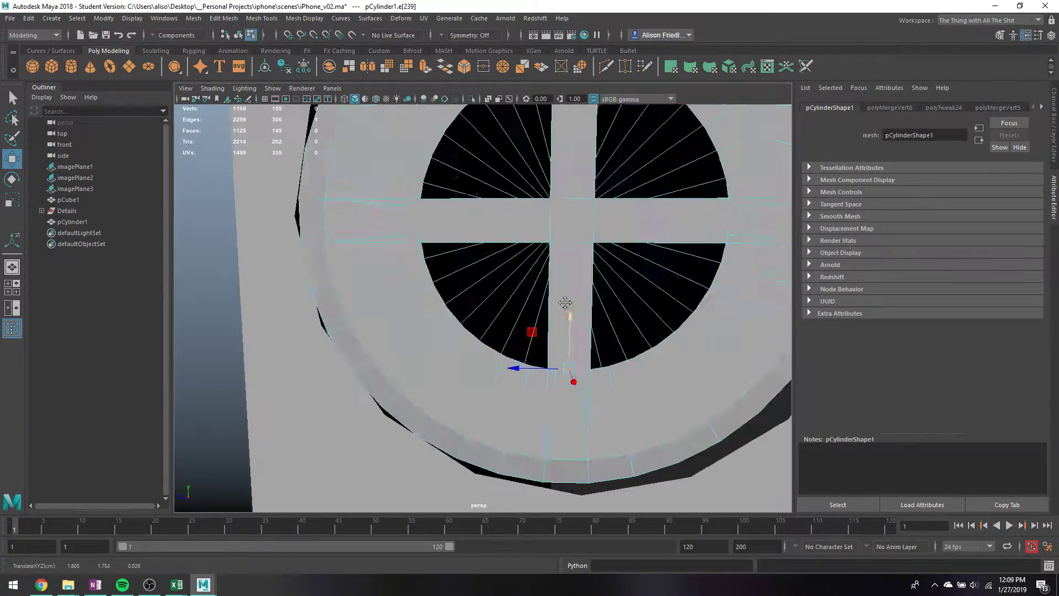
- Return to object mode and isolate the button cap in the perspective view
{"action": "left_click_drag", "start_coordinate": [565, 302], "coordinate": [513, 309], "text": "alt"}
{"action": "key", "text": "q"}
{"action": "right_click_drag", "start_coordinate": [449, 267], "coordinate": [506, 250]}
{"action": "key", "text": "ctrl+1"}
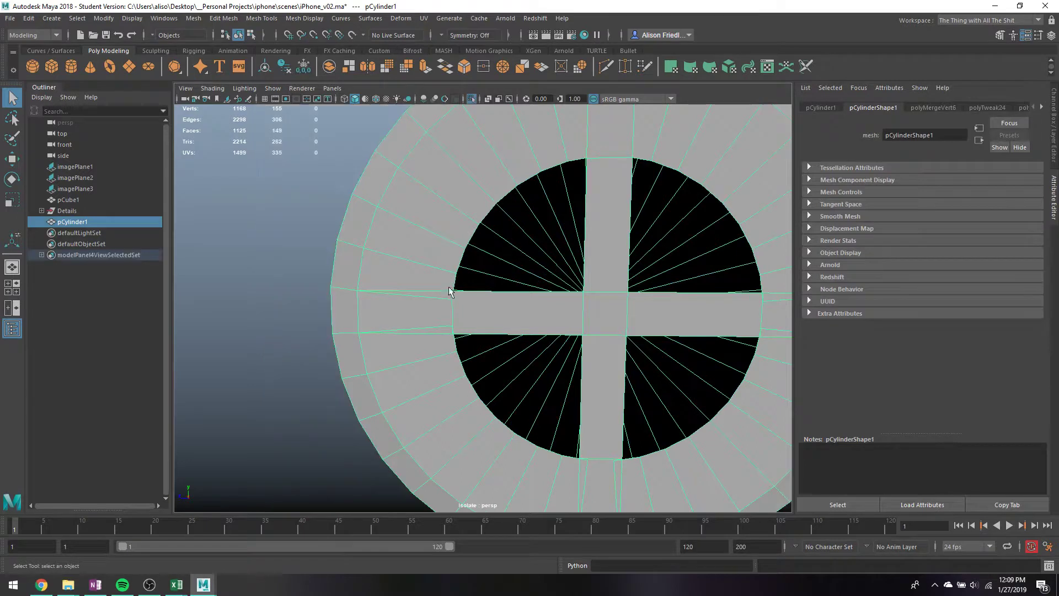
- Snap the extruded ring's upper vertex at the left arm onto the arm's corner and merge the two vertices
{"action": "right_click_drag", "start_coordinate": [439, 269], "coordinate": [406, 267]}
{"action": "left_click", "coordinate": [453, 302], "text": "ctrl"}
{"action": "key", "text": "w"}
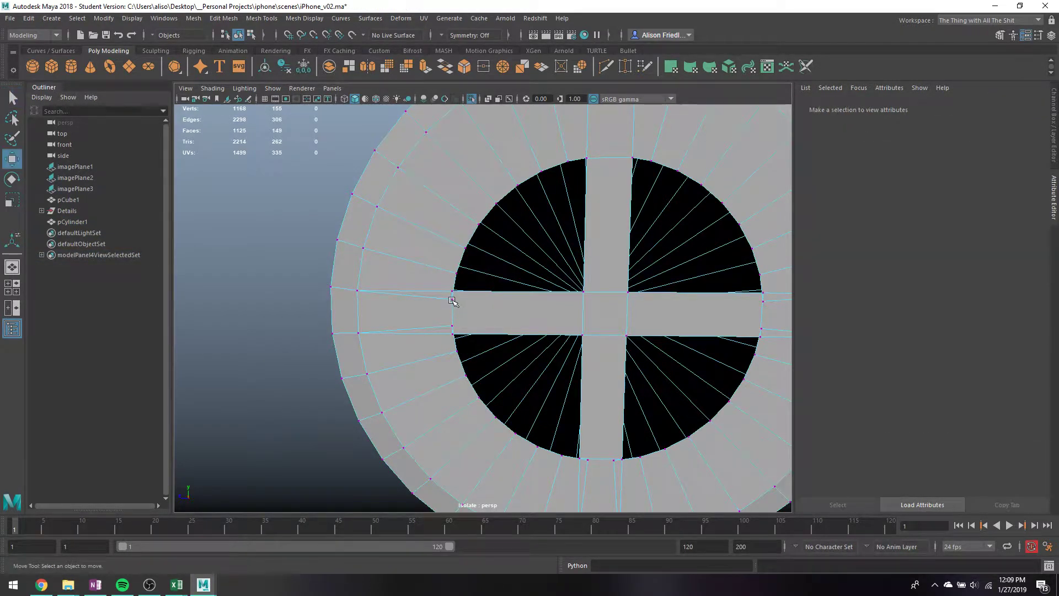
{"action": "left_click", "coordinate": [451, 297]}
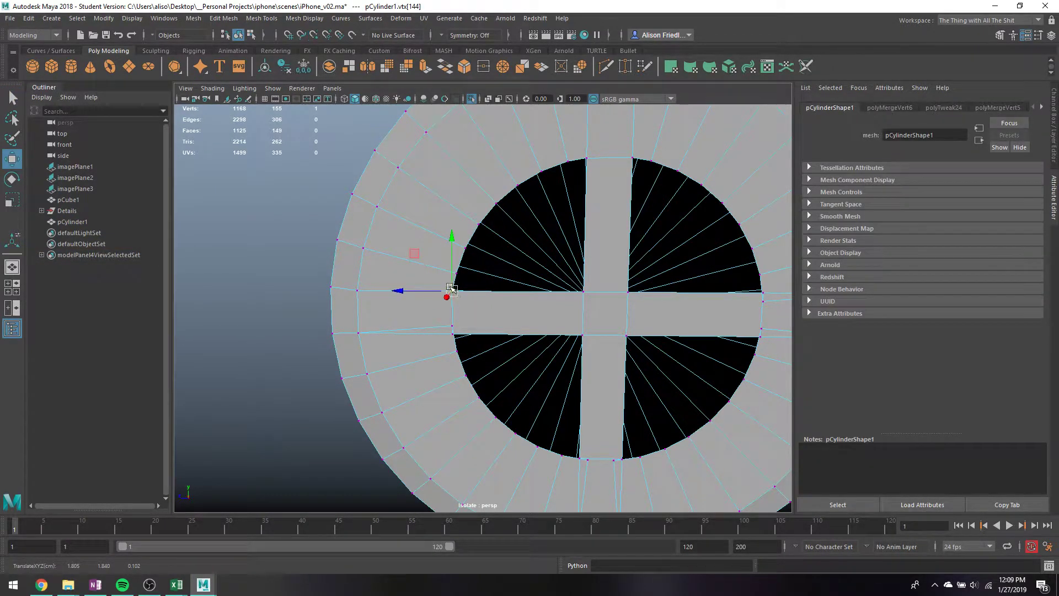
{"action": "key", "text": "q"}
{"action": "key", "text": "ctrl+shift+m"}
- Snap the ring's lower vertex at the left arm onto the arm's corner, merge them, and check the cap in smooth preview
{"action": "left_click_drag", "start_coordinate": [462, 303], "coordinate": [454, 334]}
{"action": "key", "text": "w"}
{"action": "key", "text": "q"}
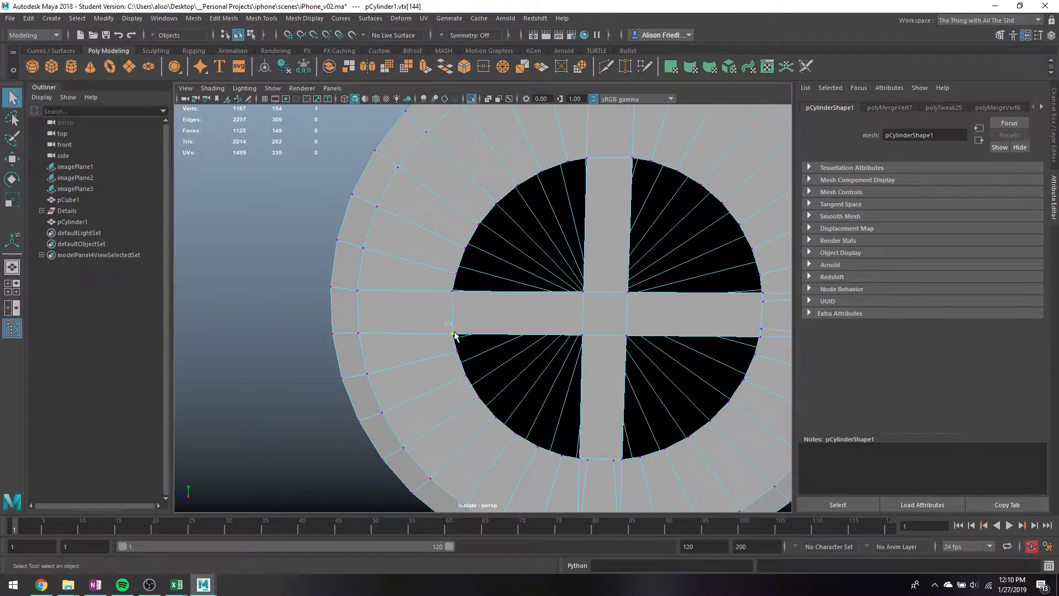
{"action": "key", "text": "3"}
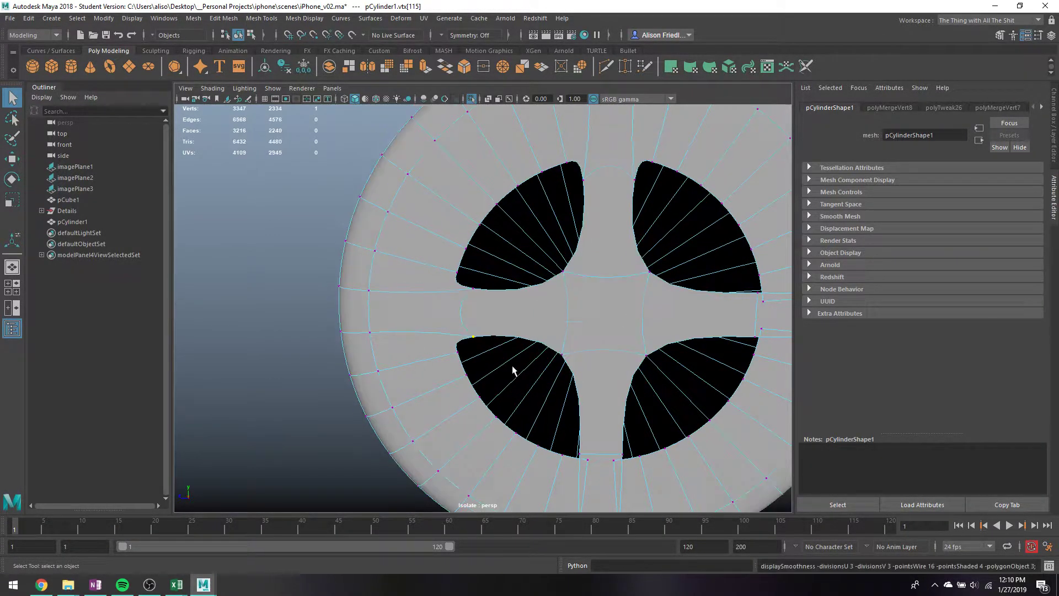
{"action": "key", "text": "1"}
- Snap the extruded ring's left vertex at the lower arm onto the arm's corner
{"action": "middle_click_drag", "start_coordinate": [515, 371], "coordinate": [576, 362], "text": "alt"}
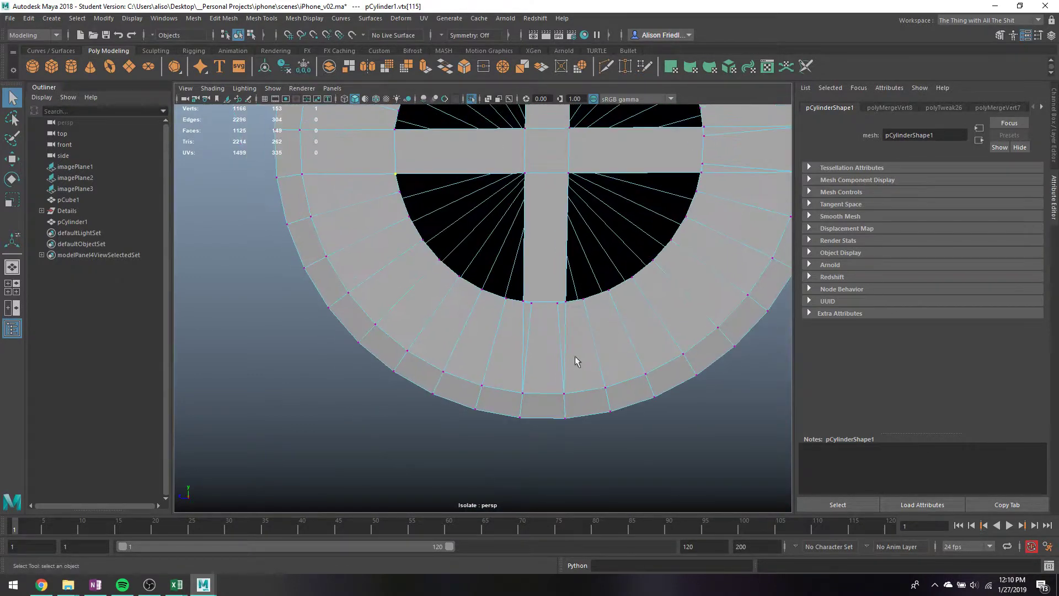
{"action": "left_click", "coordinate": [533, 309]}
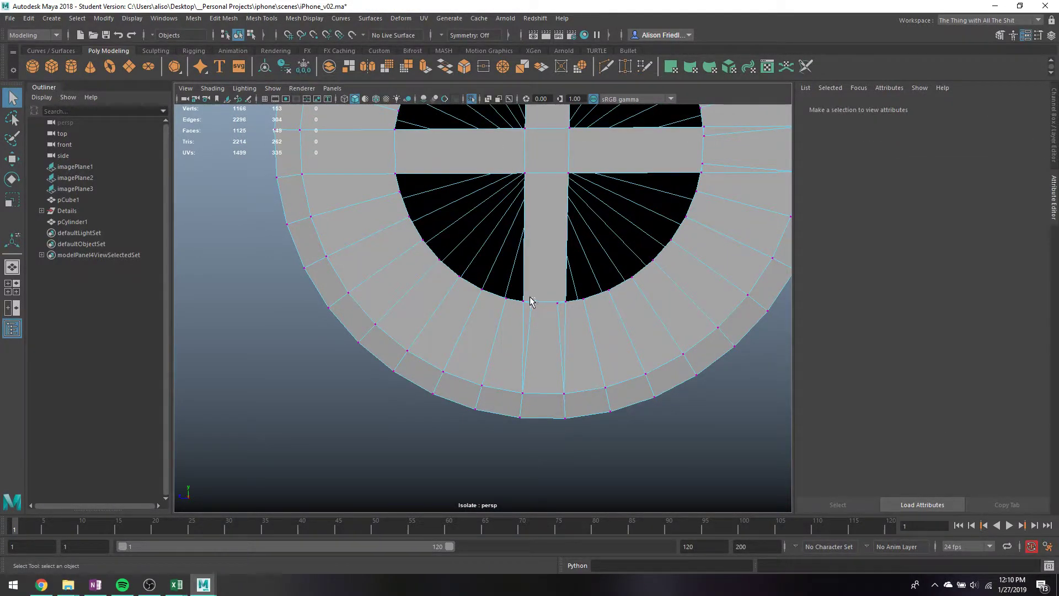
{"action": "left_click", "coordinate": [529, 302]}
{"action": "key", "text": "w"}
{"action": "left_click_drag", "start_coordinate": [524, 302], "coordinate": [534, 302]}
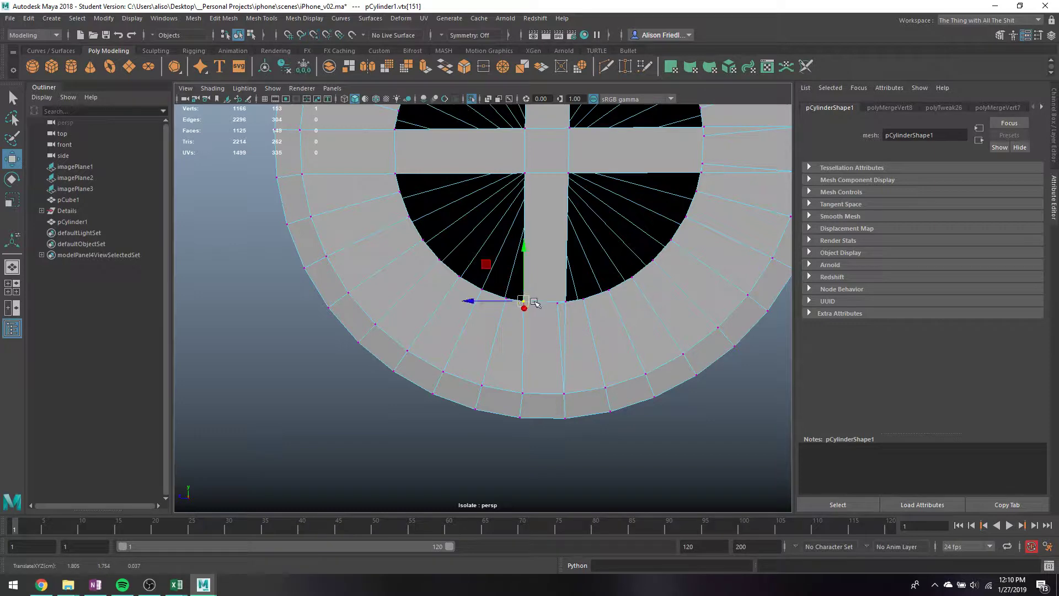
- Preview the smoothed mesh and merge the overlapping vertices at the left corner of the vertical spoke's lower end
{"action": "key", "text": "3"}
{"action": "middle_click_drag", "start_coordinate": [554, 302], "coordinate": [574, 366], "text": "alt"}
{"action": "key", "text": "q"}
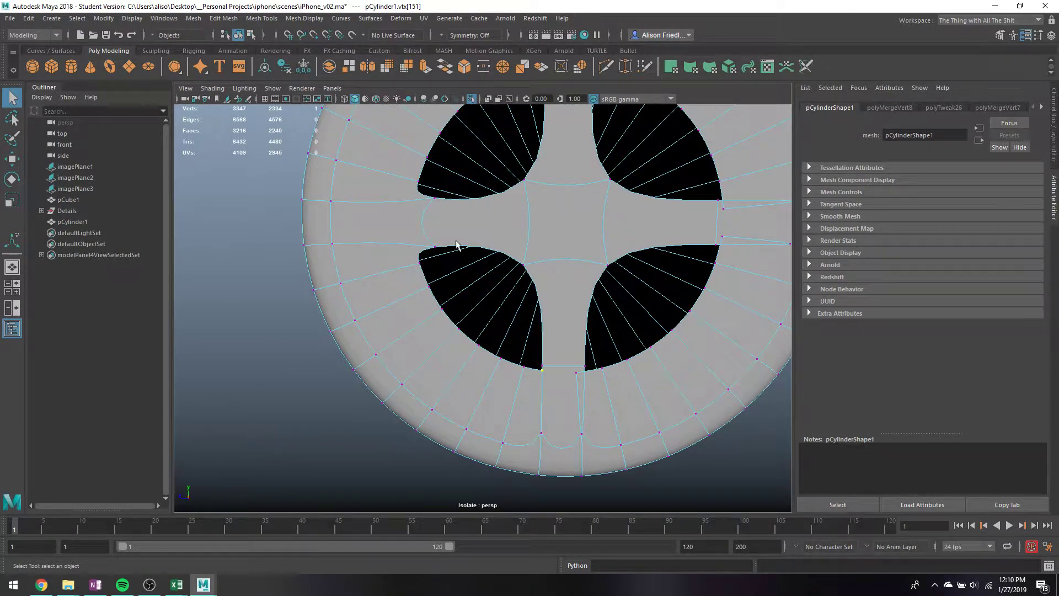
{"action": "key", "text": "1"}
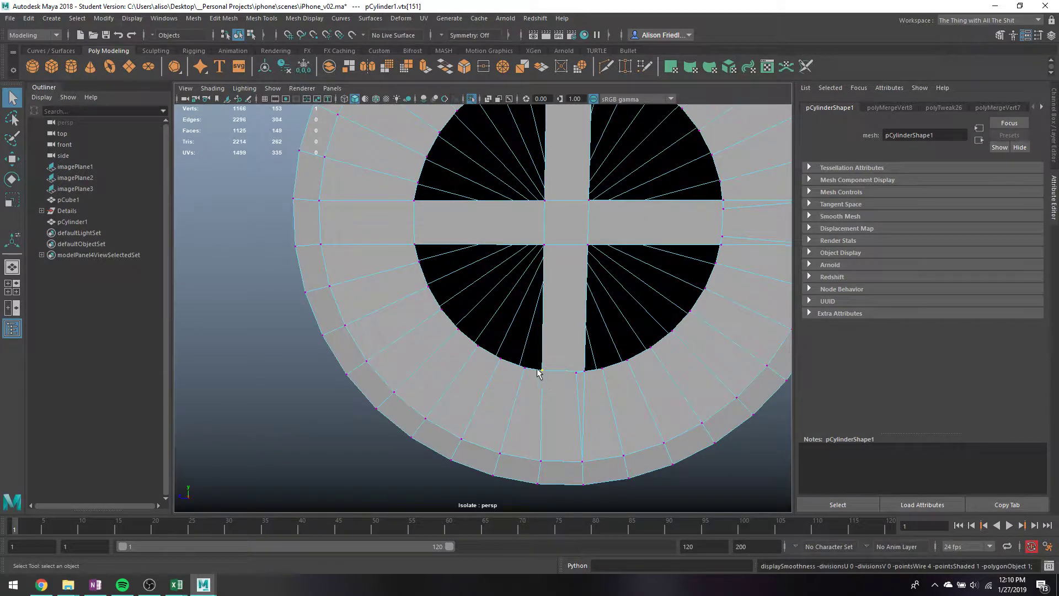
{"action": "left_click", "coordinate": [542, 371]}
- Snap the stray vertex at the vertical spoke's lower end onto its right corner and merge the two vertices
{"action": "left_click", "coordinate": [580, 378]}
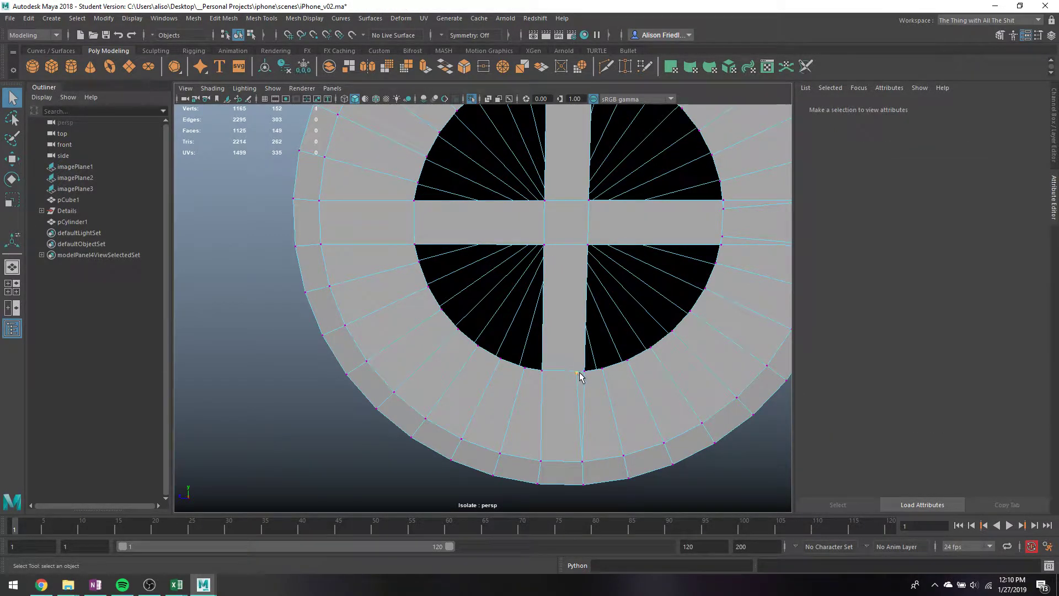
{"action": "left_click", "coordinate": [579, 375]}
{"action": "key", "text": "w"}
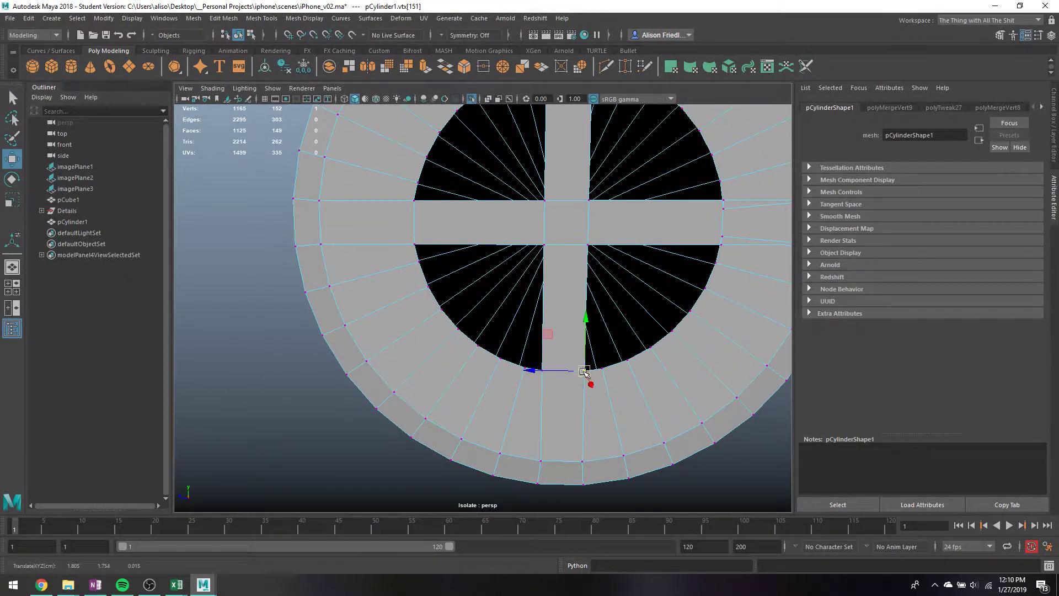
{"action": "key", "text": "q"}
{"action": "left_click_drag", "start_coordinate": [576, 362], "coordinate": [594, 381]}
{"action": "right_click_drag", "start_coordinate": [594, 382], "coordinate": [602, 298], "text": "shift"}
{"action": "left_click_drag", "start_coordinate": [602, 298], "coordinate": [595, 373], "text": "alt"}
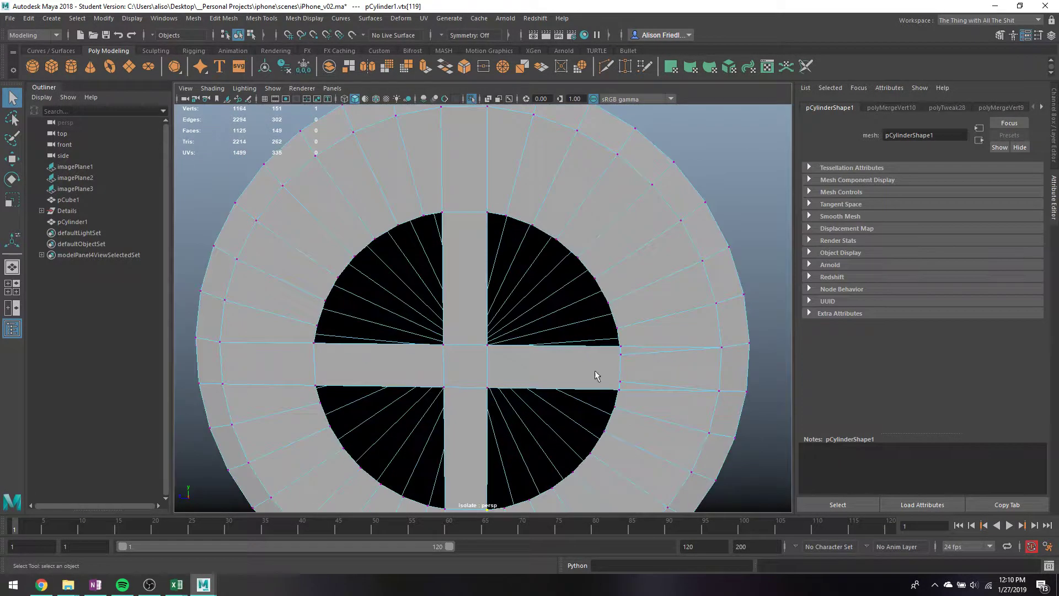
- Snap the stray vertices at the right end of the horizontal spoke onto its two corners and merge each pair
{"action": "left_click", "coordinate": [619, 389]}
{"action": "key", "text": "w"}
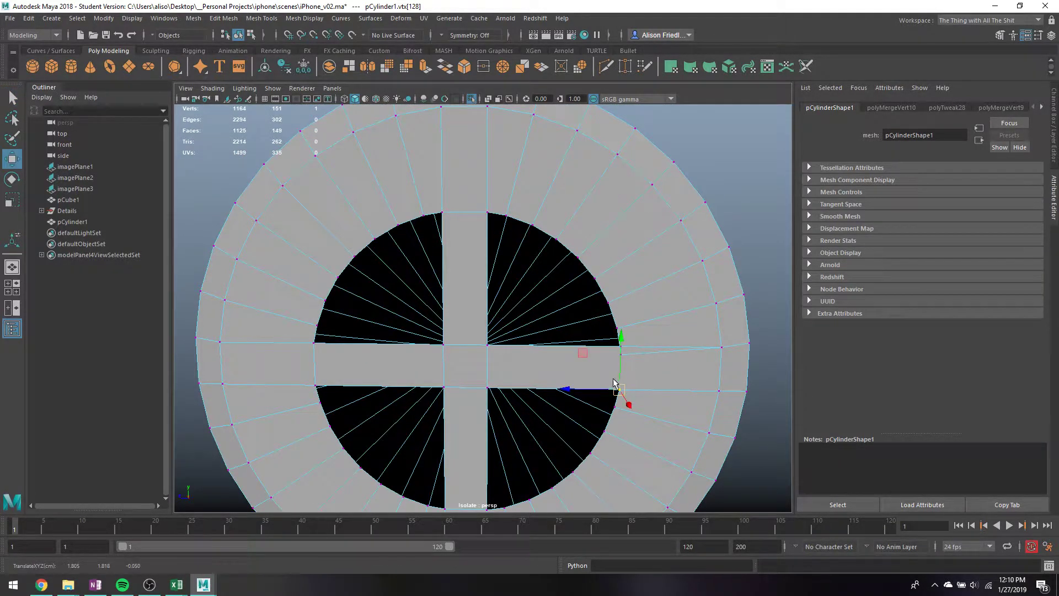
{"action": "key", "text": "q"}
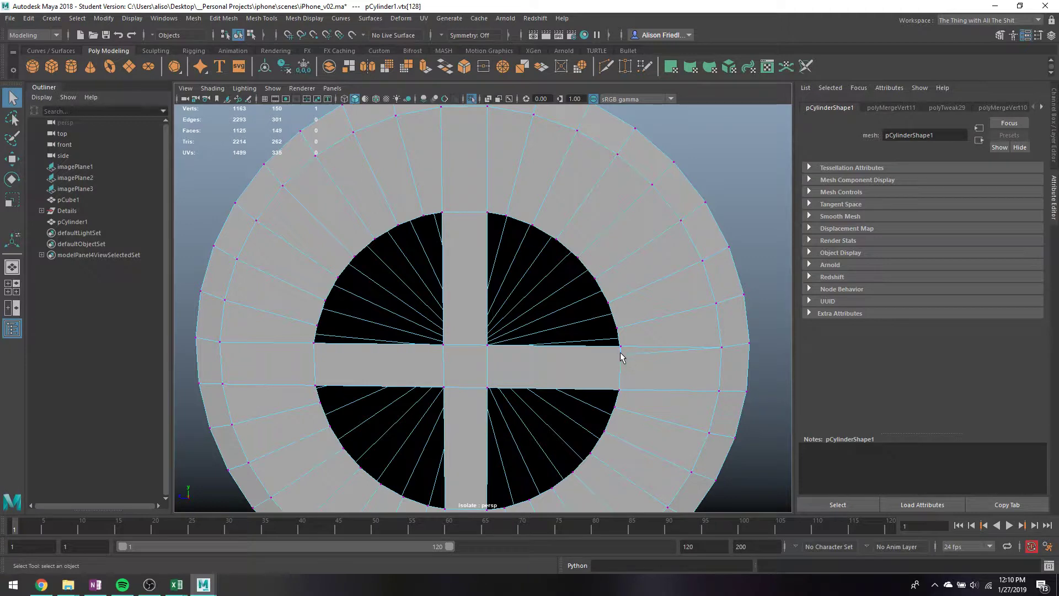
{"action": "key", "text": "w"}
{"action": "key", "text": "q"}
- Select the four vertices where the spokes cross and set the Scale tool's axis orientation to World
{"action": "middle_click_drag", "start_coordinate": [554, 331], "coordinate": [553, 287], "text": "alt"}
{"action": "mouse_move", "coordinate": [466, 238]}
{"action": "left_mouse_down"}
{"action": "mouse_move", "coordinate": [564, 331]}
{"action": "mouse_move", "coordinate": [610, 254]}
{"action": "mouse_move", "coordinate": [645, 264]}
{"action": "left_mouse_up"}
{"action": "key", "text": "4"}
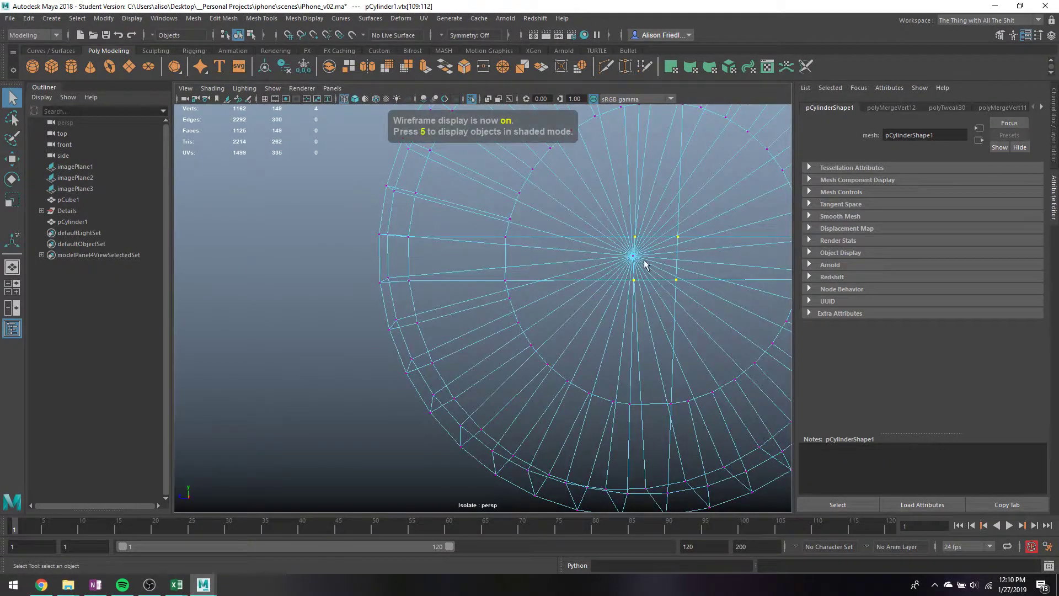
{"action": "key", "text": "5"}
{"action": "key", "text": "w"}
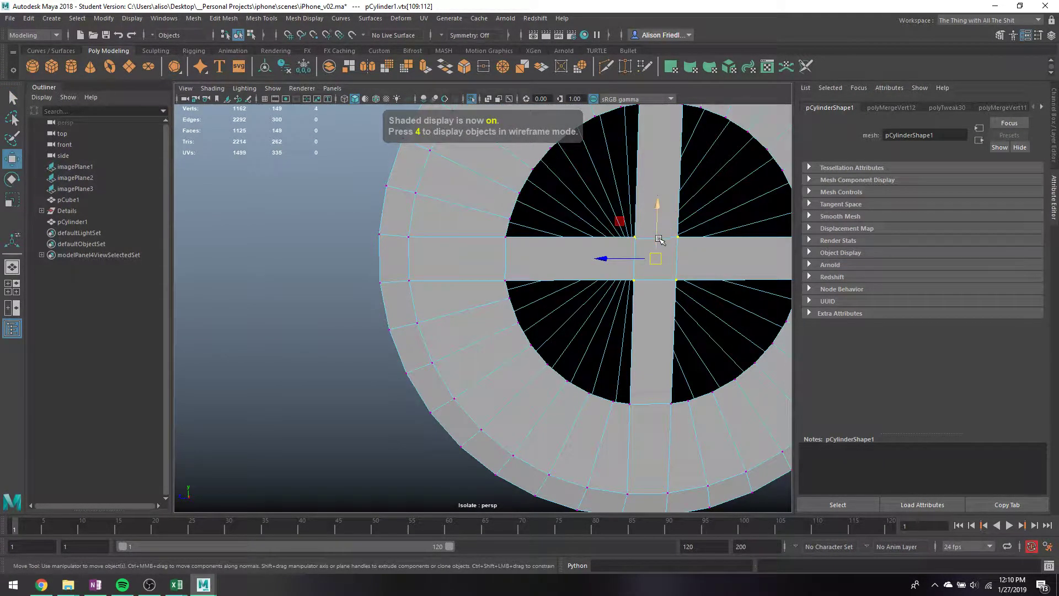
{"action": "key", "text": "r"}
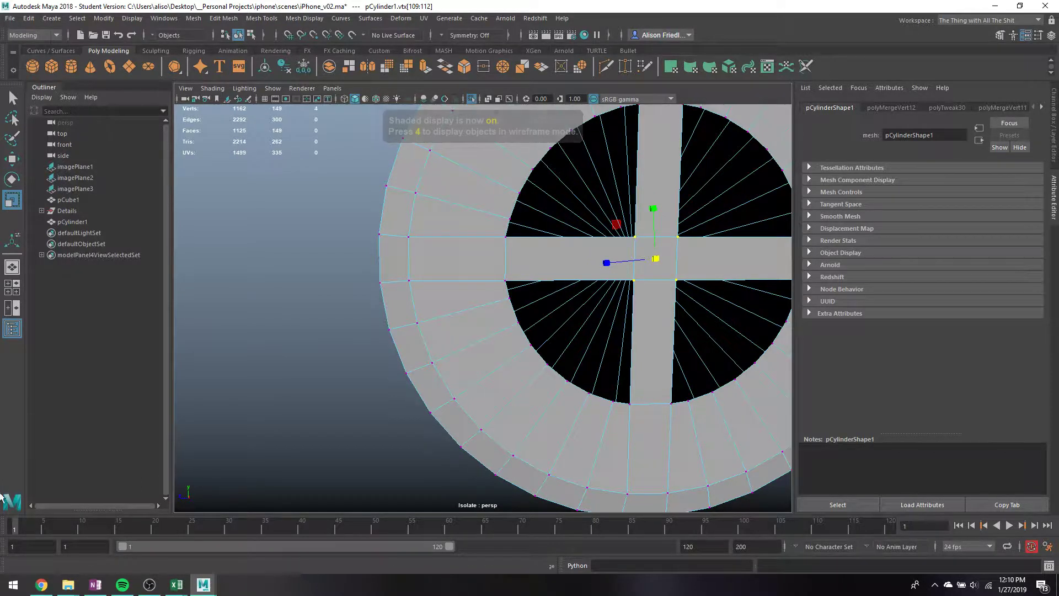
{"action": "double_click", "coordinate": [16, 200]}
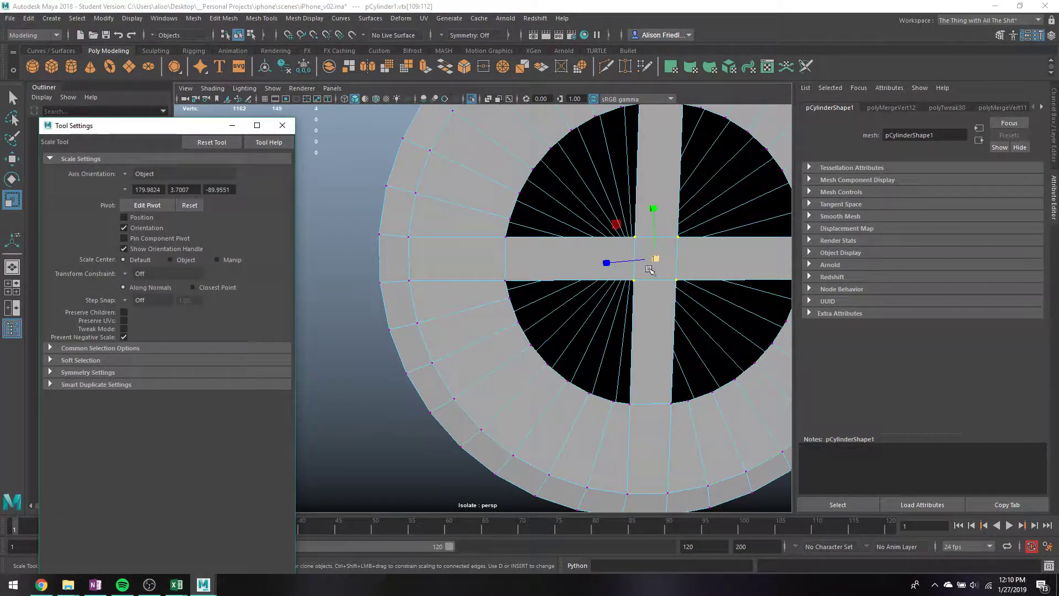
{"action": "left_click", "coordinate": [133, 175]}
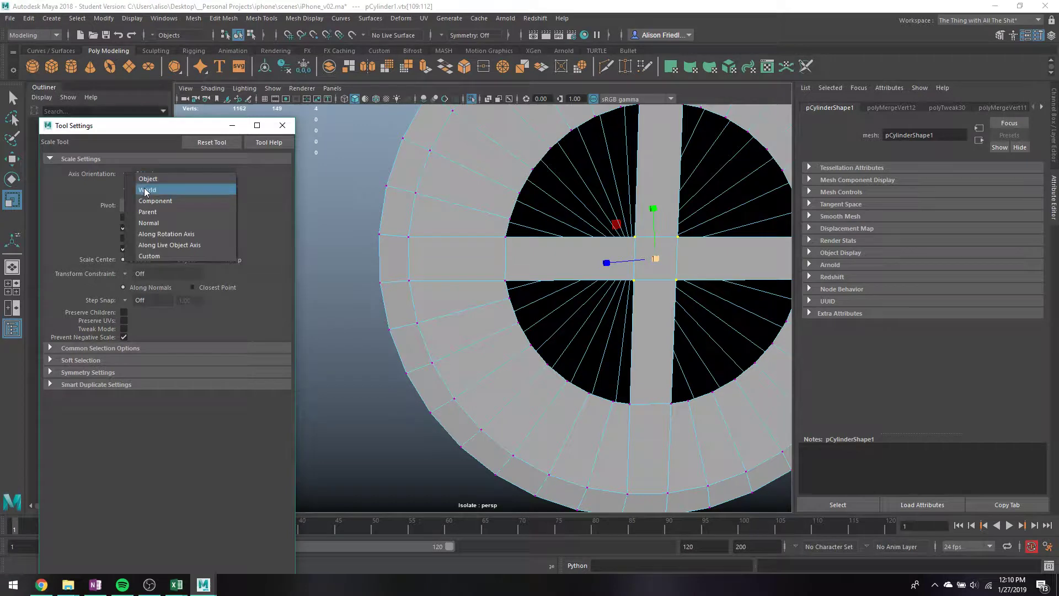
{"action": "left_click", "coordinate": [145, 185]}
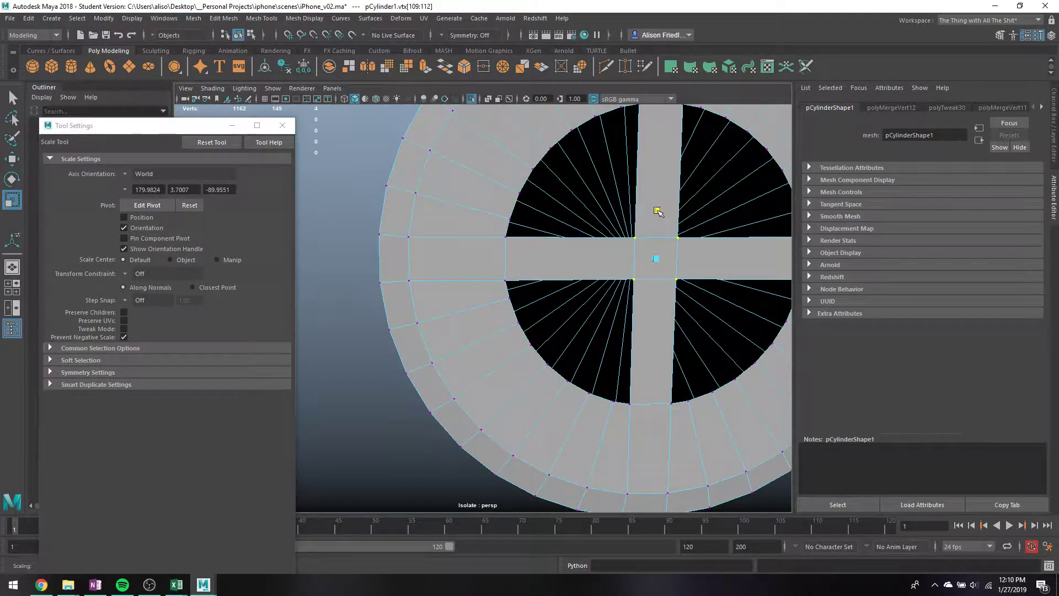
- Try scaling the four central vertices vertically, in the perspective and side views, and undo the scaling
{"action": "left_click_drag", "start_coordinate": [662, 215], "coordinate": [645, 231], "text": "alt"}
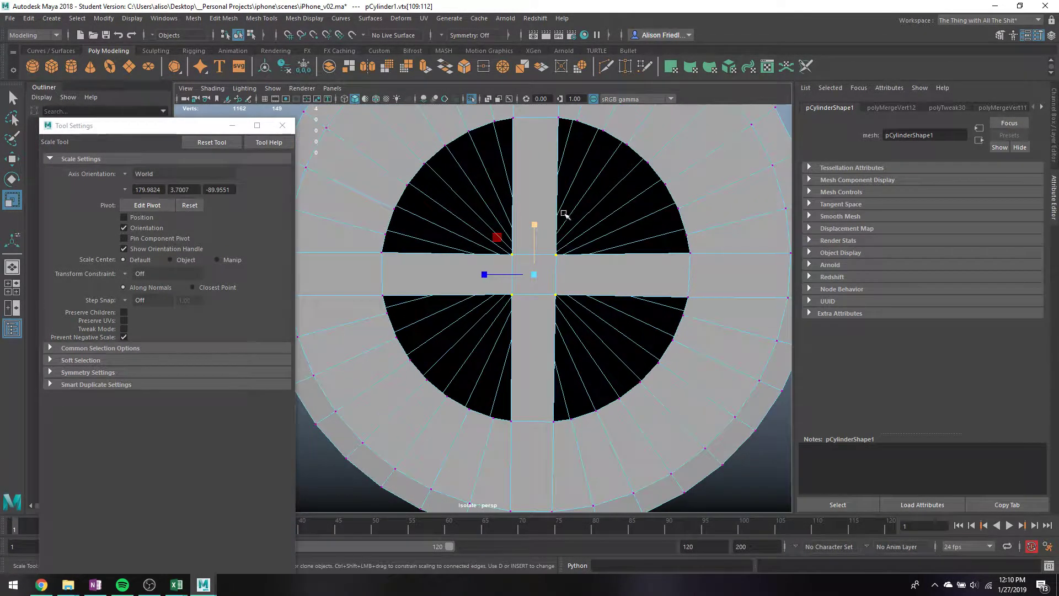
{"action": "key", "text": "ctrl+z"}
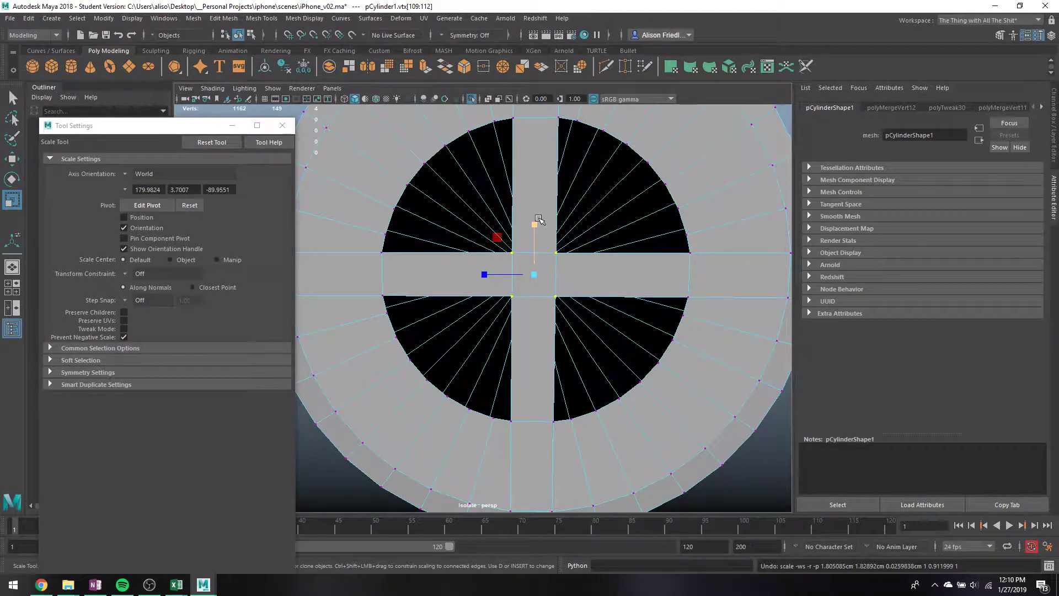
{"action": "left_click_drag", "start_coordinate": [538, 222], "coordinate": [539, 232]}
{"action": "key", "text": "ctrl+1"}
{"action": "key", "text": "ctrl+1"}
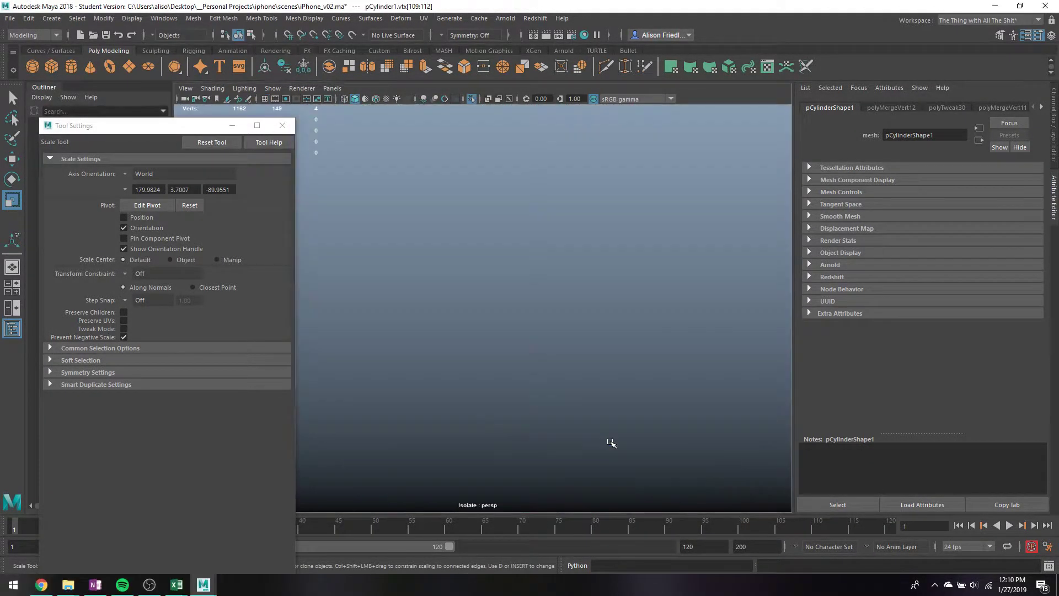
{"action": "key", "text": "ctrl+1"}
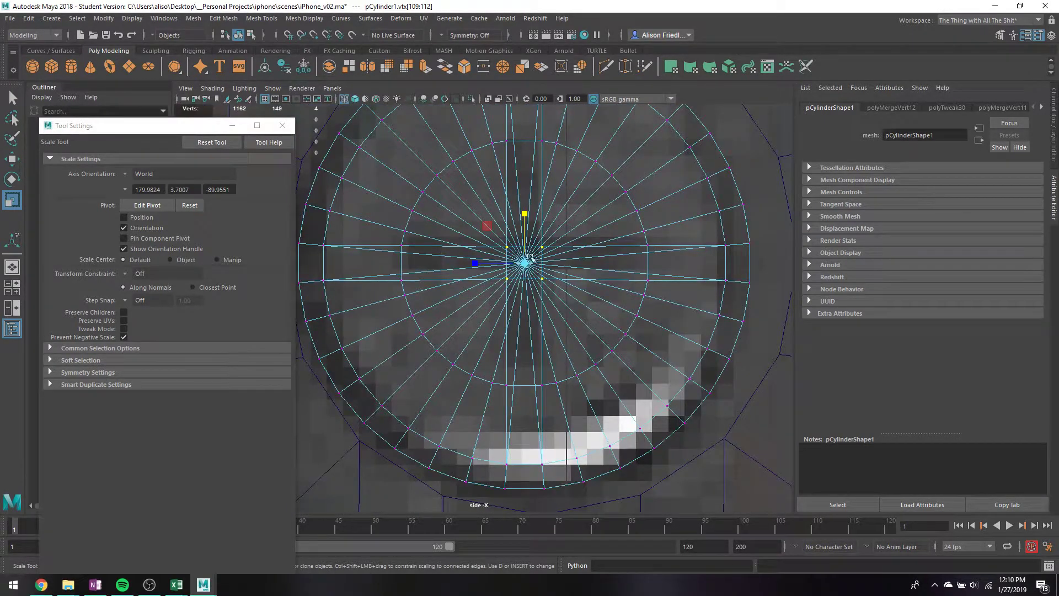
{"action": "left_click_drag", "start_coordinate": [527, 217], "coordinate": [527, 220]}
{"action": "key", "text": "ctrl+1"}
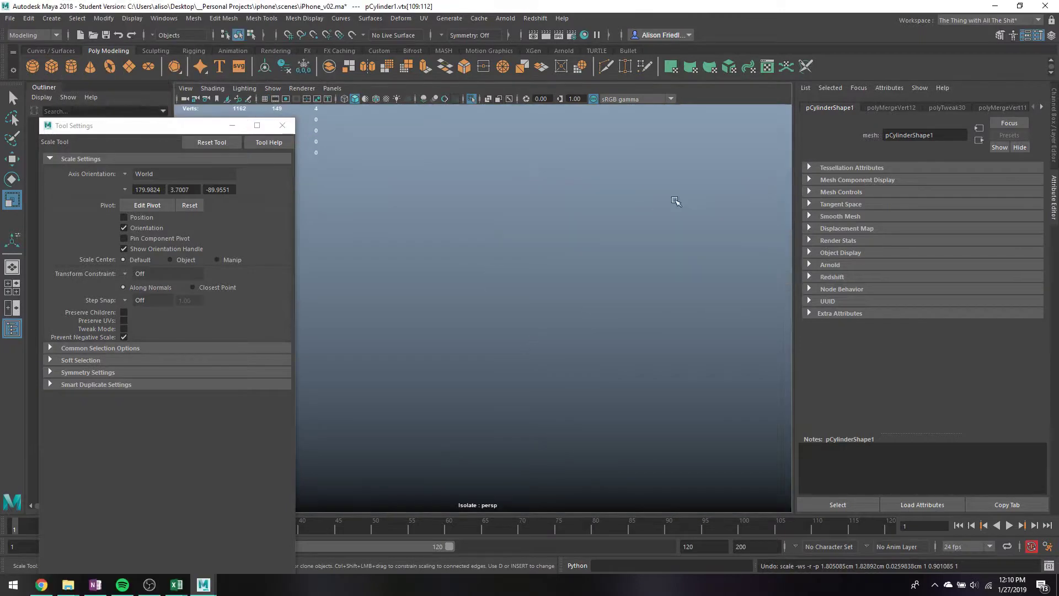
{"action": "key", "text": "ctrl+1"}
- Fill the upper-right quadrant by extruding its arc edges, merging them to centre and snapping the point to the cross's inner corner
{"action": "key", "text": "5"}
{"action": "right_click_drag", "start_coordinate": [608, 179], "coordinate": [617, 152]}
{"action": "left_click", "coordinate": [600, 166]}
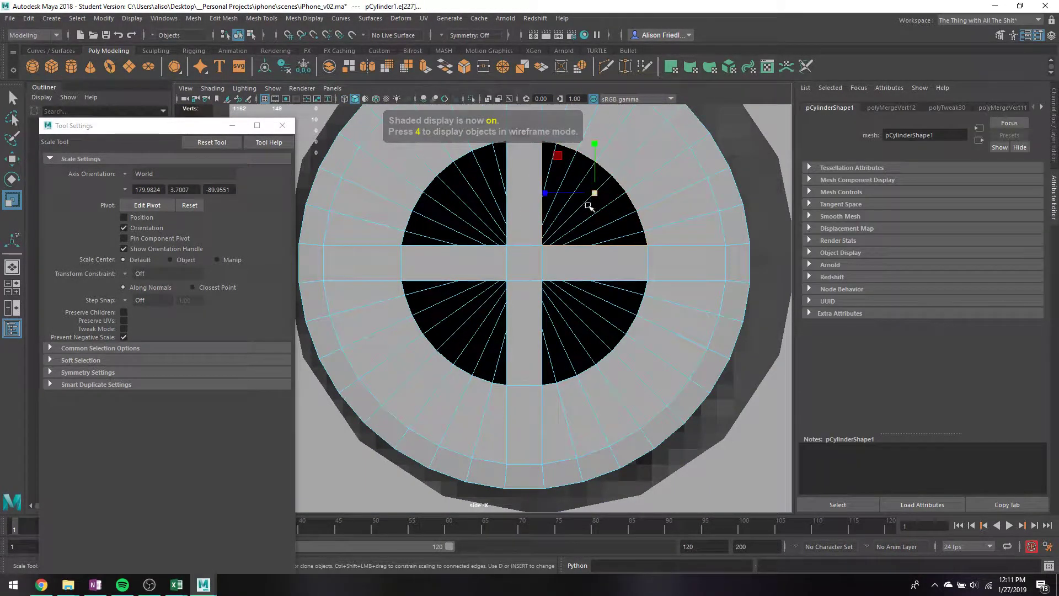
{"action": "key", "text": "q"}
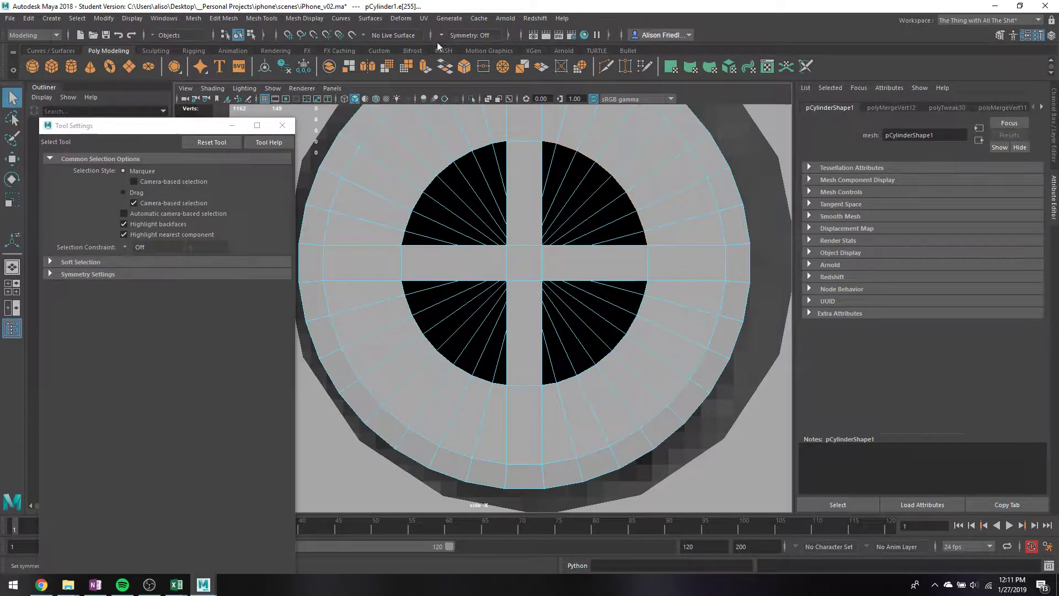
{"action": "left_click", "coordinate": [510, 74]}
{"action": "left_click", "coordinate": [511, 74]}
{"action": "key", "text": "w"}
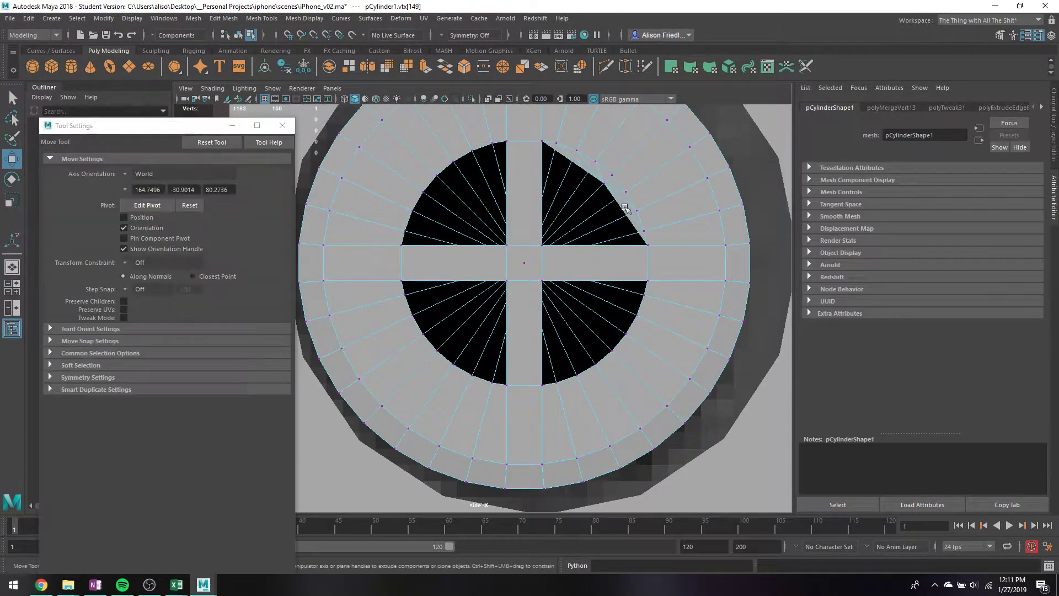
{"action": "left_click_drag", "start_coordinate": [607, 184], "coordinate": [544, 241]}
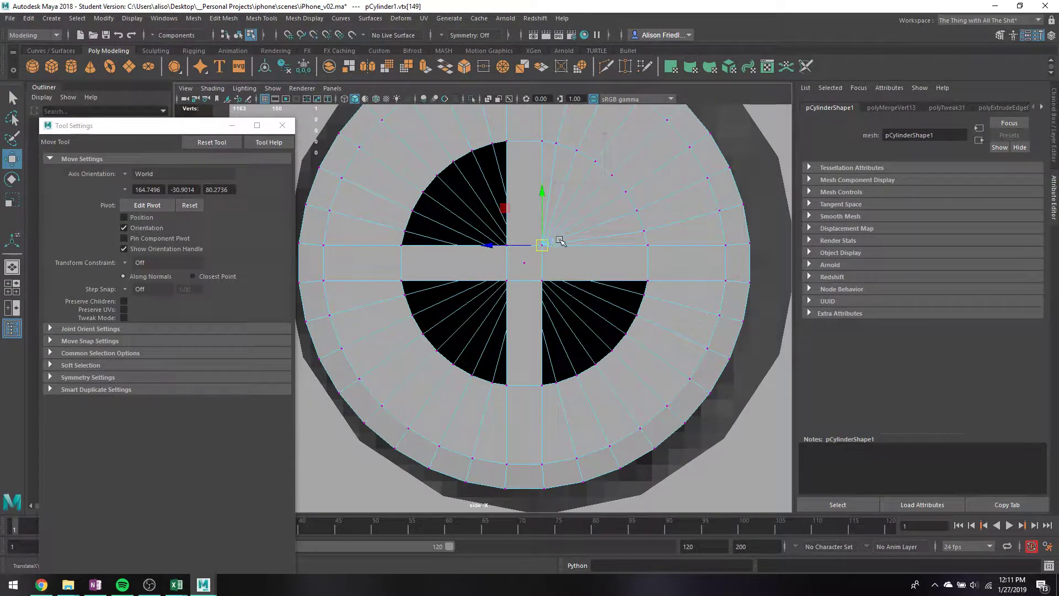
{"action": "key", "text": "q"}
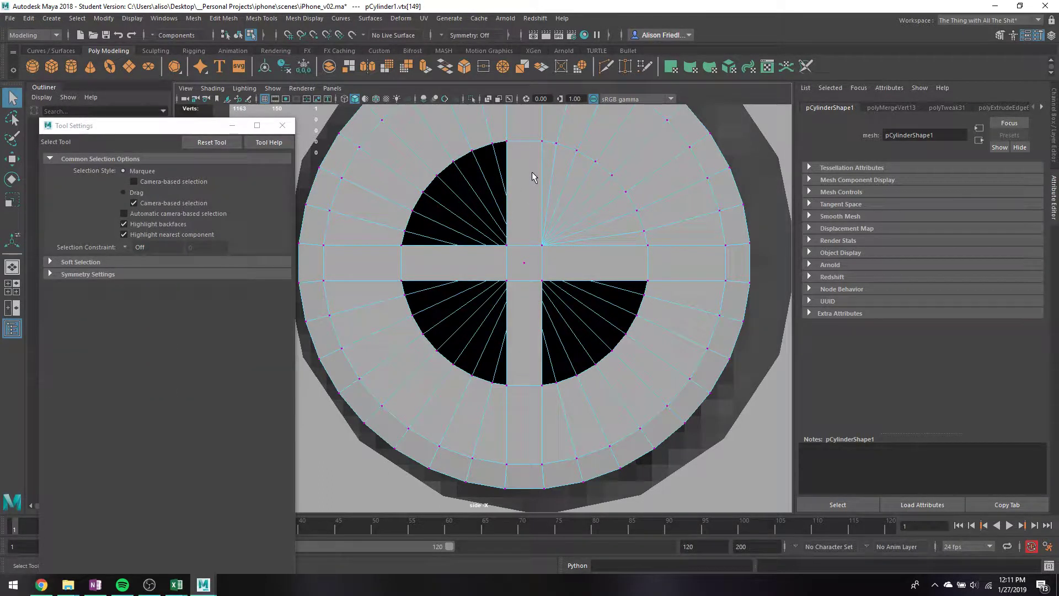
- Fill the upper-left quadrant by extruding its arc edges, merging them to centre and snapping the point to the cross's inner corner
{"action": "middle_click_drag", "start_coordinate": [533, 177], "coordinate": [534, 206], "text": "alt"}
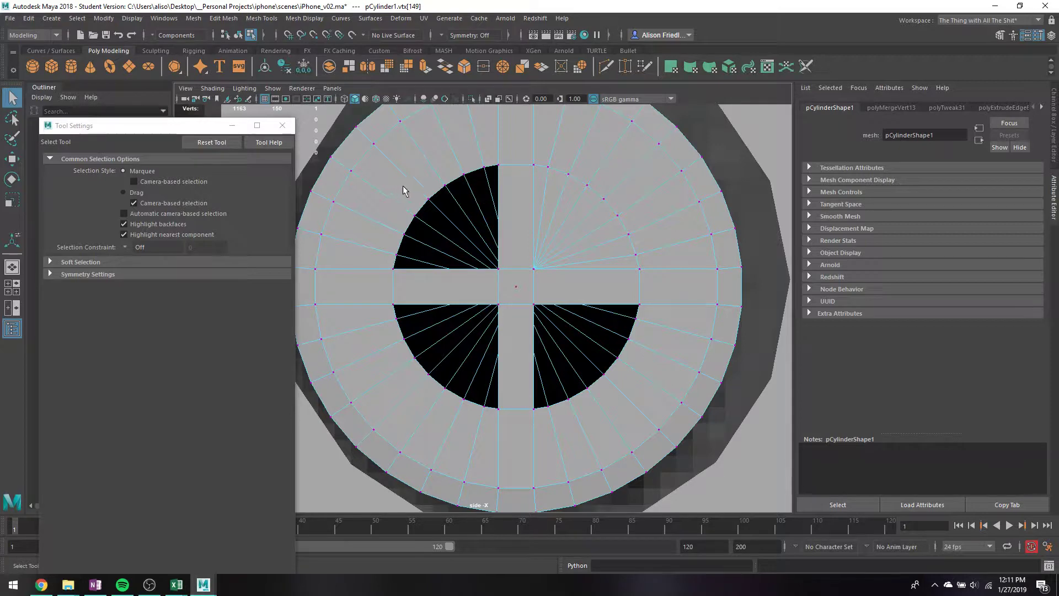
{"action": "right_click_drag", "start_coordinate": [422, 198], "coordinate": [420, 175]}
{"action": "left_click", "coordinate": [503, 67]}
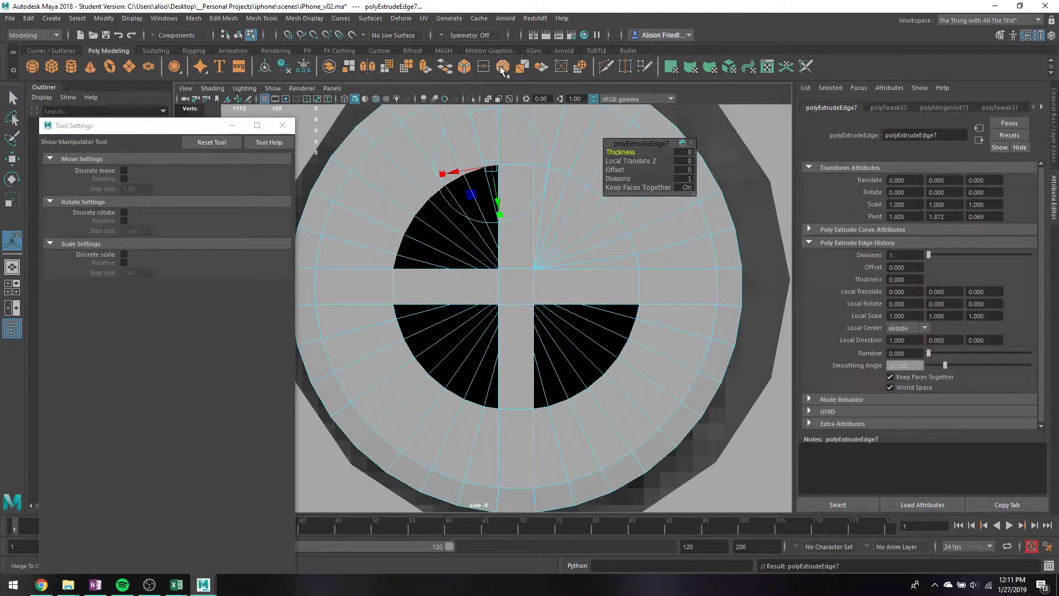
{"action": "left_click", "coordinate": [500, 67]}
{"action": "key", "text": "w"}
{"action": "left_click_drag", "start_coordinate": [439, 208], "coordinate": [494, 263]}
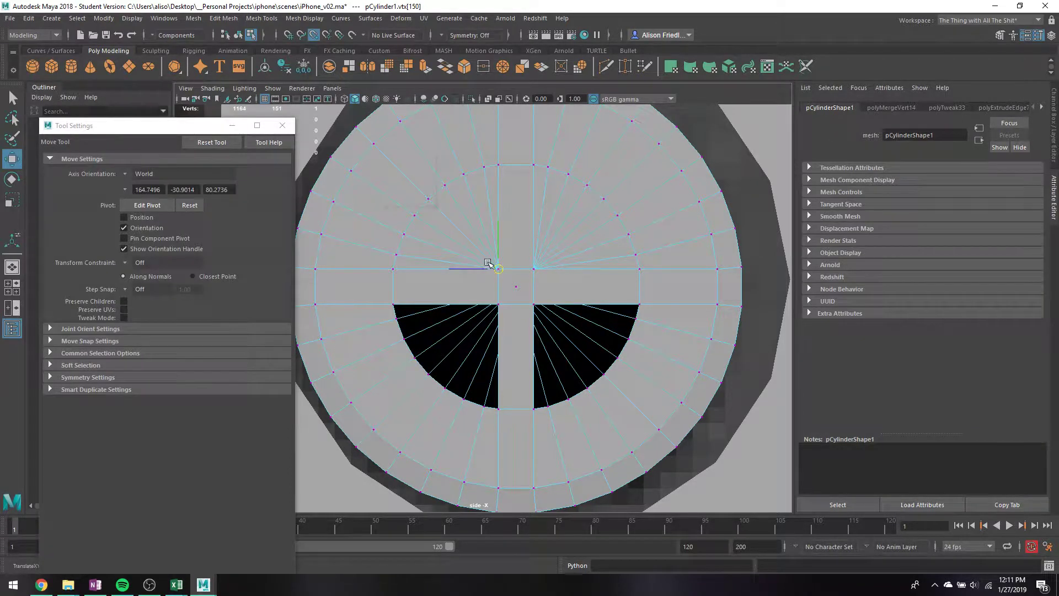
{"action": "key", "text": "q"}
- Fill the lower-left quadrant by extruding its arc edges, merging them to centre and snapping the point to the cross's inner corner
{"action": "right_click_drag", "start_coordinate": [400, 279], "coordinate": [394, 266]}
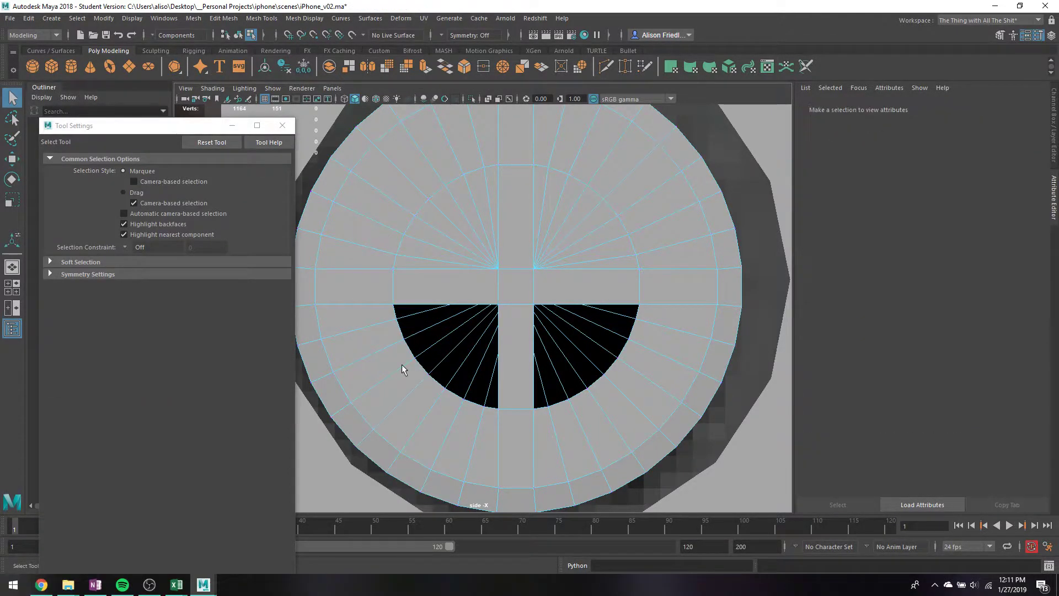
{"action": "left_click", "coordinate": [499, 334], "text": "ctrl"}
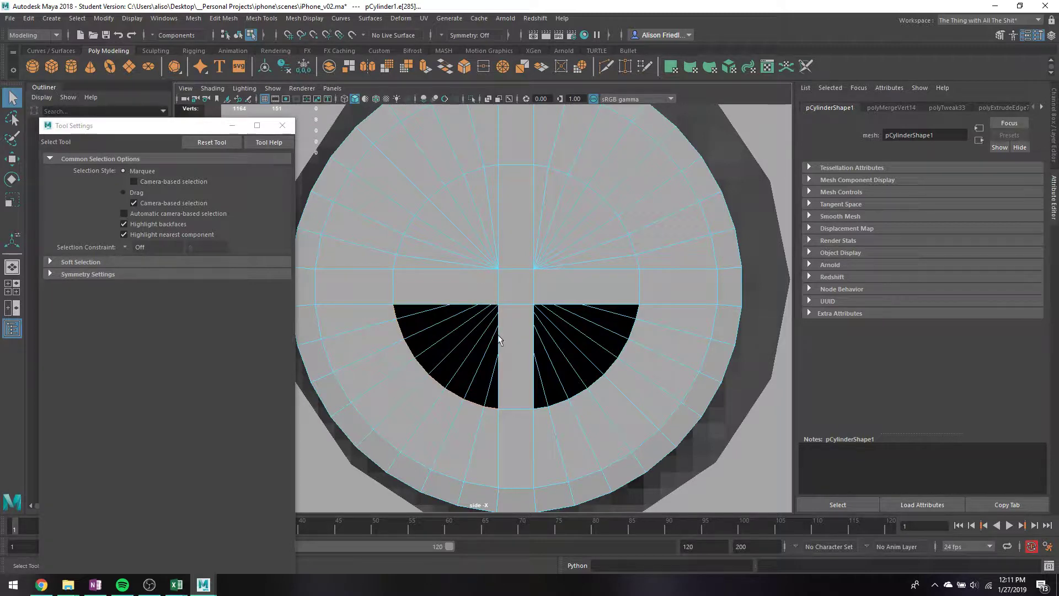
{"action": "left_click", "coordinate": [427, 68]}
{"action": "key", "text": "w"}
{"action": "left_click_drag", "start_coordinate": [447, 358], "coordinate": [498, 304]}
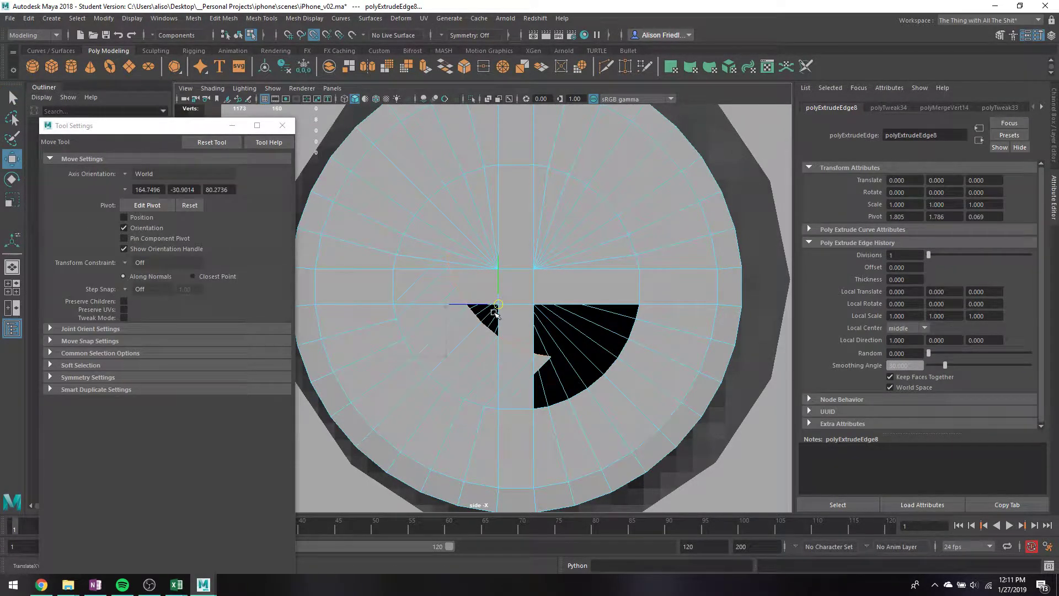
{"action": "left_click", "coordinate": [506, 70]}
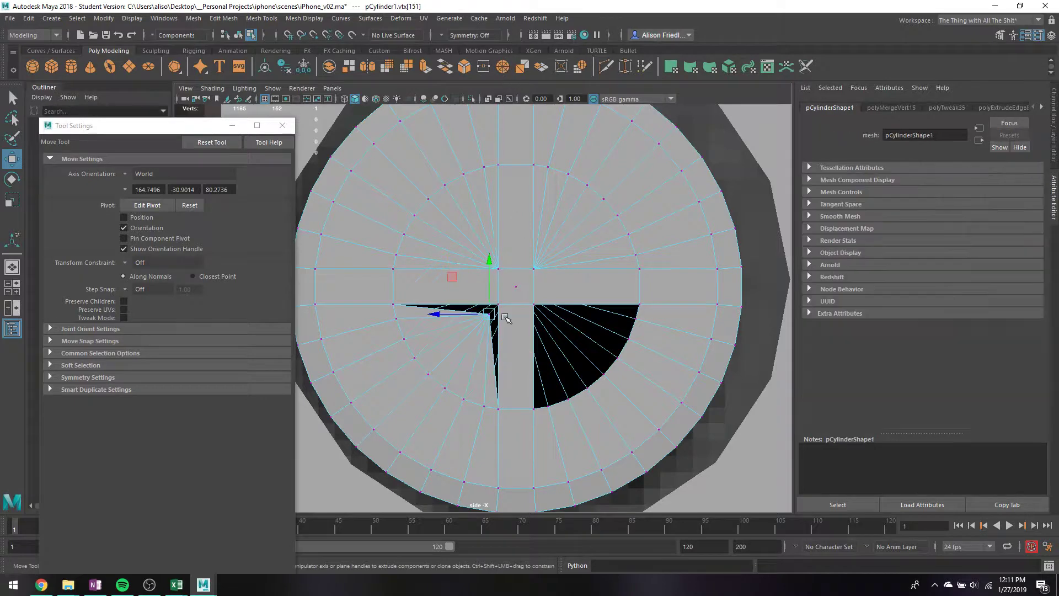
{"action": "left_click_drag", "start_coordinate": [489, 314], "coordinate": [498, 304]}
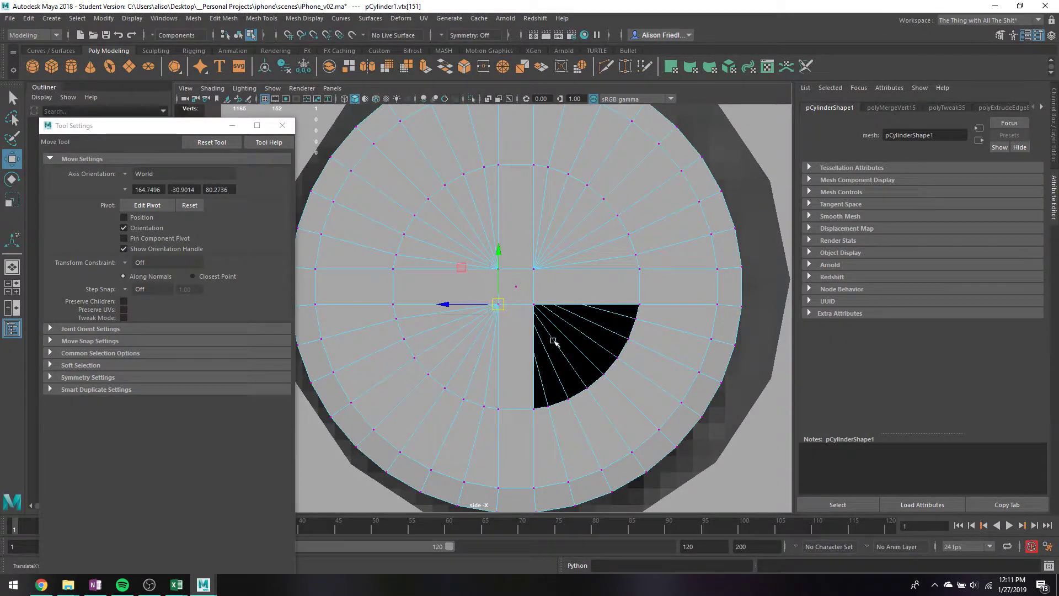
{"action": "key", "text": "q"}
- Fill the lower-right quadrant by extruding its arc edges, merging them to centre and snapping the point to the cross's inner corner
{"action": "right_click_drag", "start_coordinate": [595, 266], "coordinate": [604, 214]}
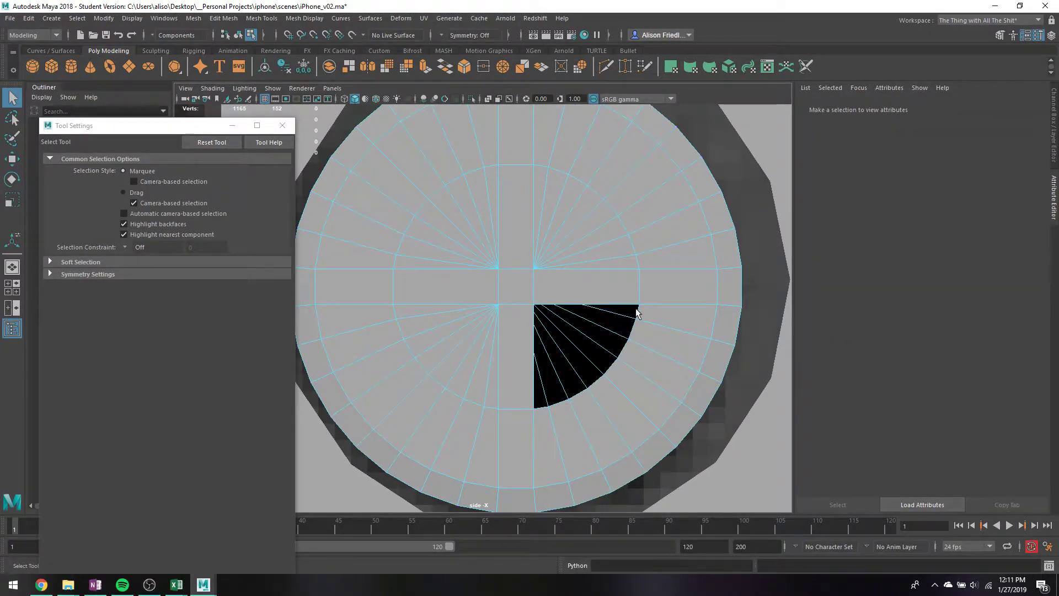
{"action": "left_click", "coordinate": [636, 313]}
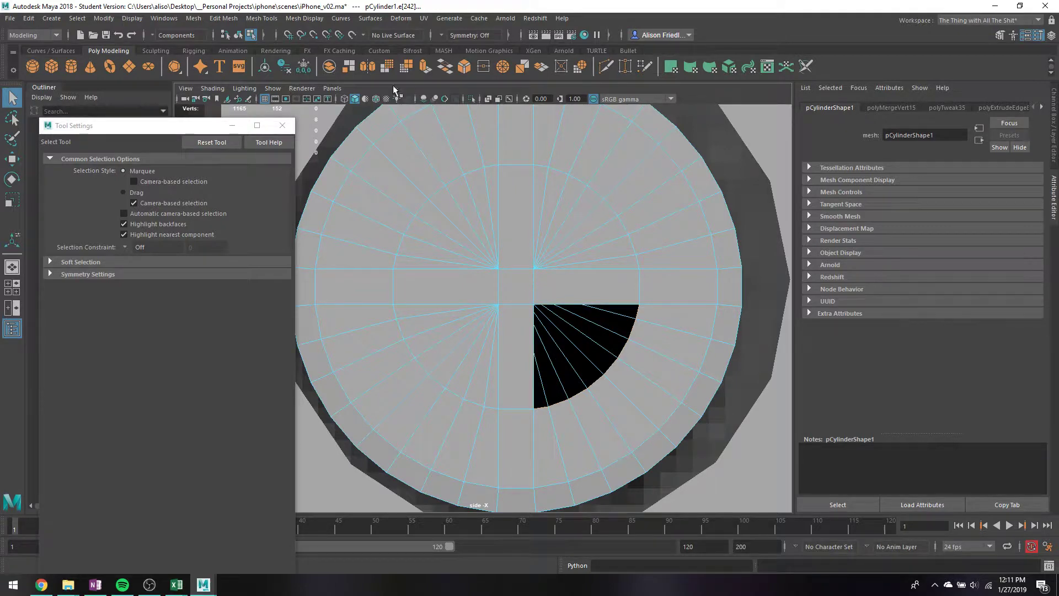
{"action": "left_click", "coordinate": [425, 66]}
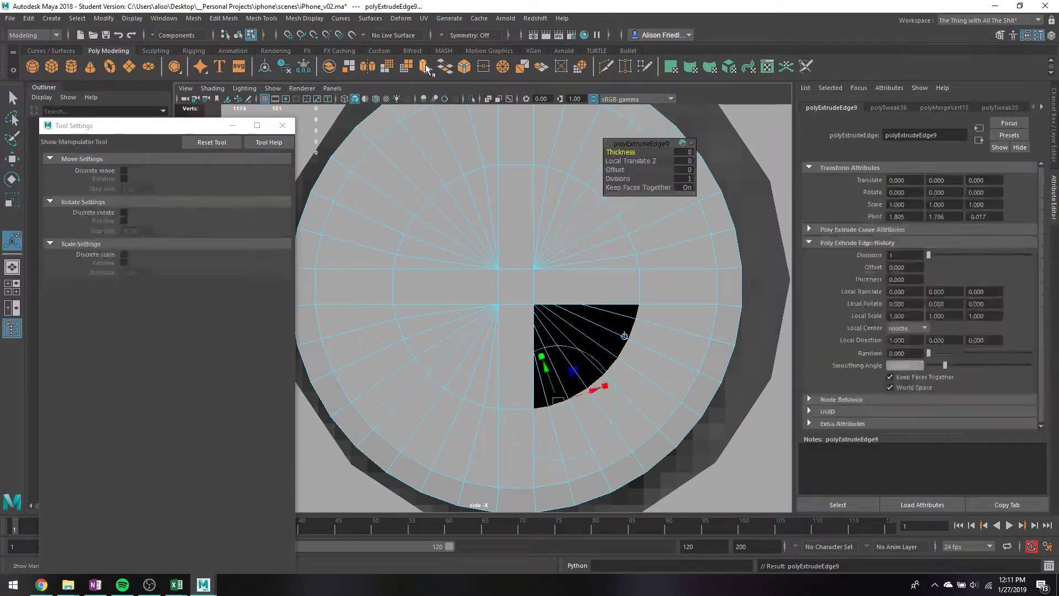
{"action": "left_click", "coordinate": [503, 69]}
{"action": "key", "text": "w"}
{"action": "left_click_drag", "start_coordinate": [597, 367], "coordinate": [554, 329]}
{"action": "key", "text": "q"}
{"action": "key", "text": "4"}
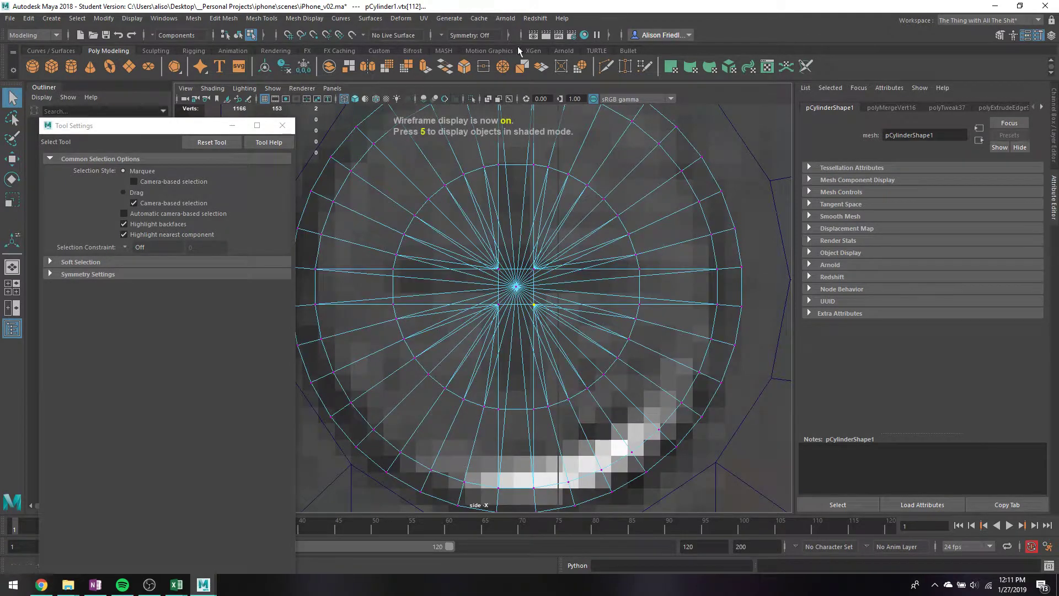
- Merge the overlapping vertices at each of the cross's inner corners and return to shaded object mode
{"action": "left_click", "coordinate": [503, 68]}
{"action": "mouse_move", "coordinate": [529, 249]}
{"action": "left_mouse_down"}
{"action": "mouse_move", "coordinate": [545, 283]}
{"action": "mouse_move", "coordinate": [503, 332]}
{"action": "left_mouse_up"}
{"action": "key", "text": "g"}
{"action": "key", "text": "g"}
{"action": "key", "text": "g"}
{"action": "key", "text": "5"}
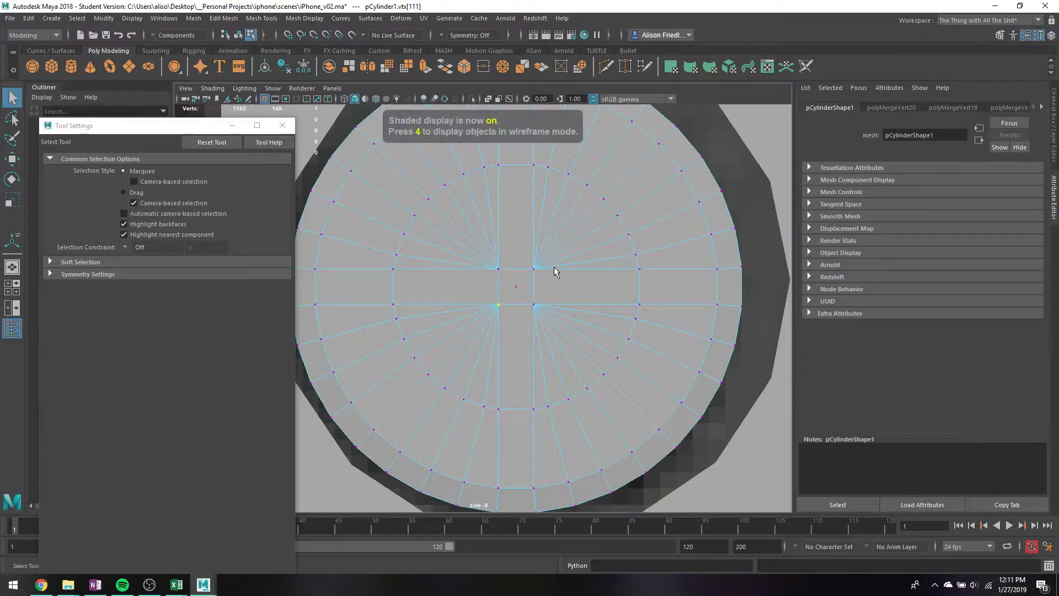
{"action": "right_click_drag", "start_coordinate": [555, 272], "coordinate": [601, 232]}
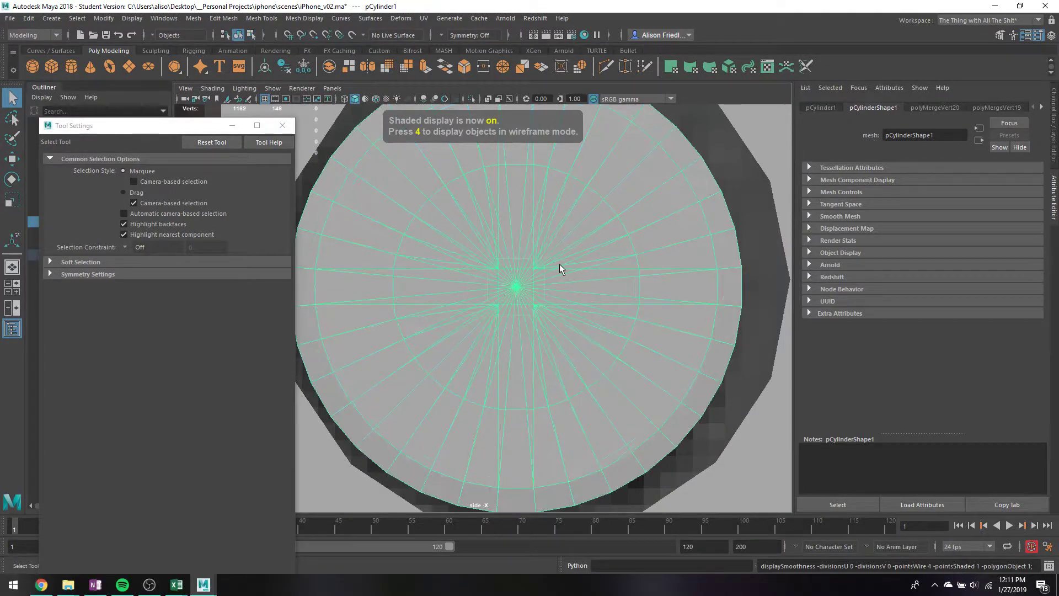
- Duplicate the round cross-slotted piece and move the copy straight down onto the lower round hole
{"action": "scroll", "coordinate": [565, 259], "scroll_direction": "down", "scroll_amount": 5}
{"action": "scroll", "coordinate": [557, 283], "scroll_direction": "up", "scroll_amount": 10}
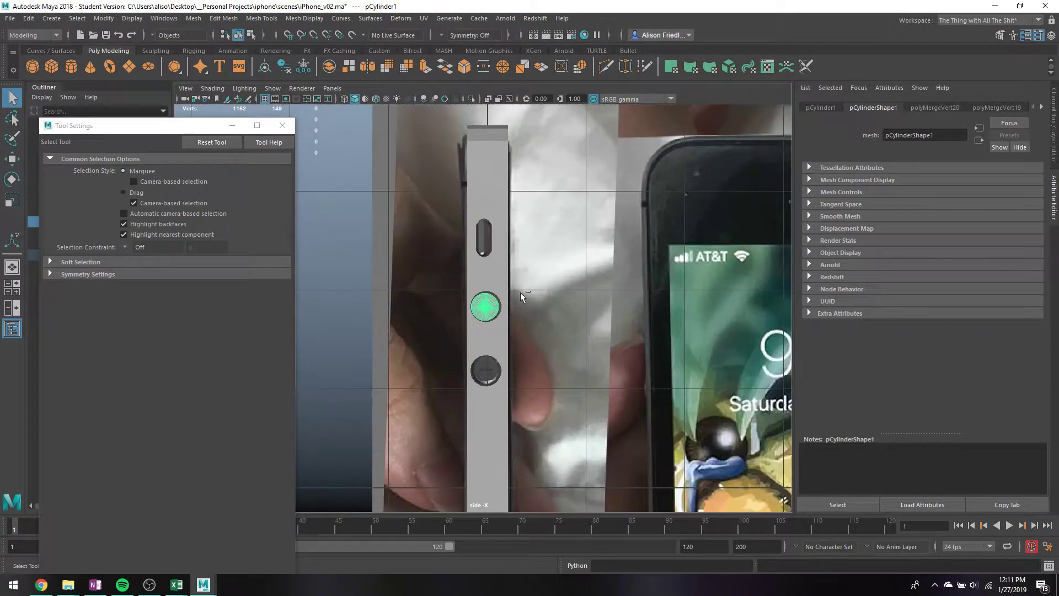
{"action": "key", "text": "ctrl+d"}
{"action": "key", "text": "w"}
{"action": "left_click_drag", "start_coordinate": [486, 285], "coordinate": [497, 347]}
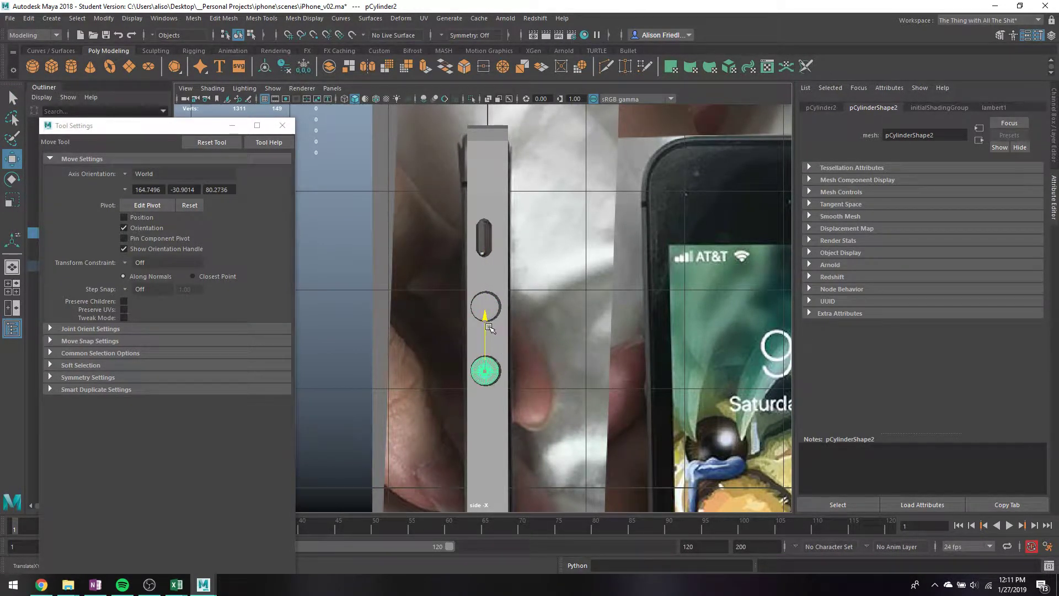
{"action": "key", "text": "space"}
{"action": "key", "text": "space"}
{"action": "key", "text": "space"}
{"action": "key", "text": "space"}
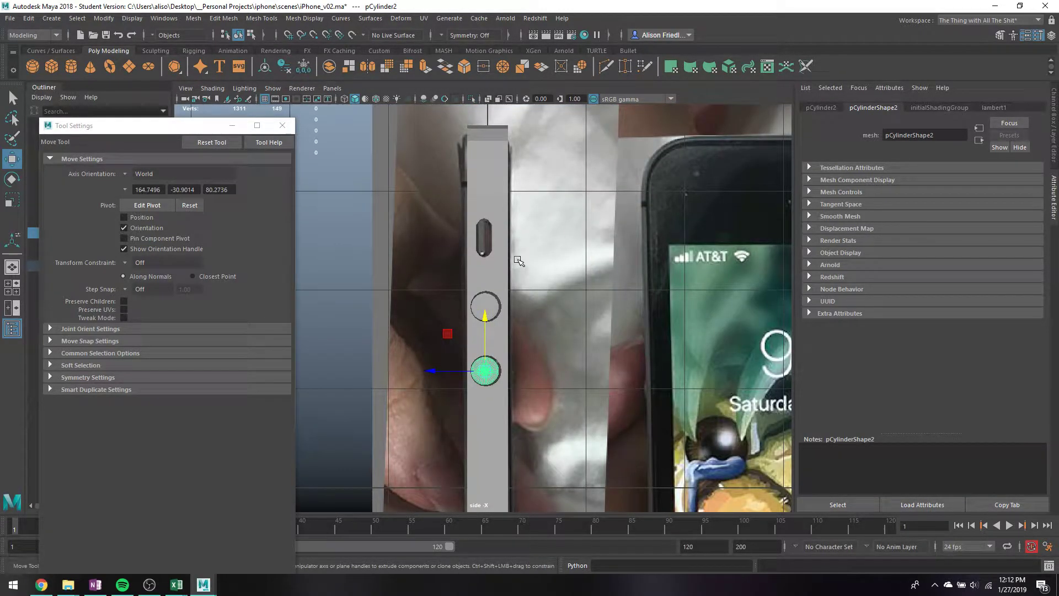
- Group the two round pieces and combine them into a single mesh
{"action": "left_click", "coordinate": [495, 299]}
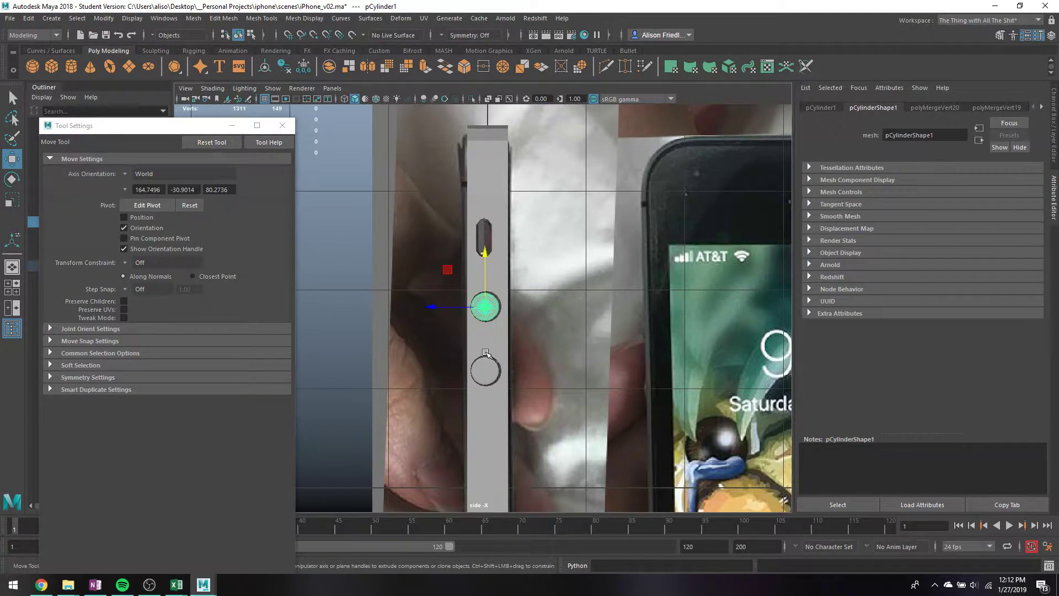
{"action": "left_click", "coordinate": [485, 371], "text": "shift"}
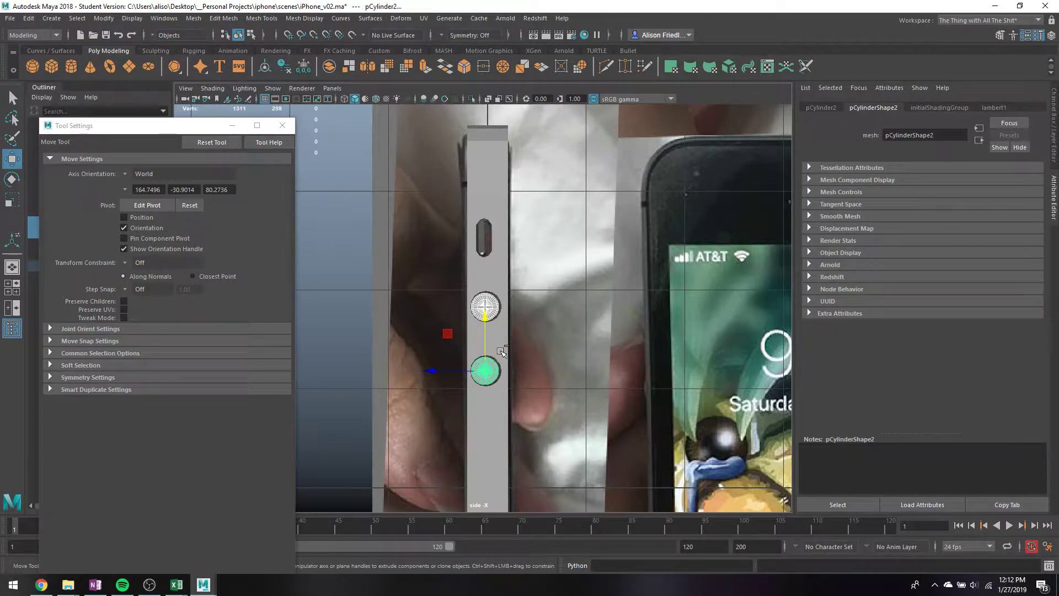
{"action": "key", "text": "ctrl+g"}
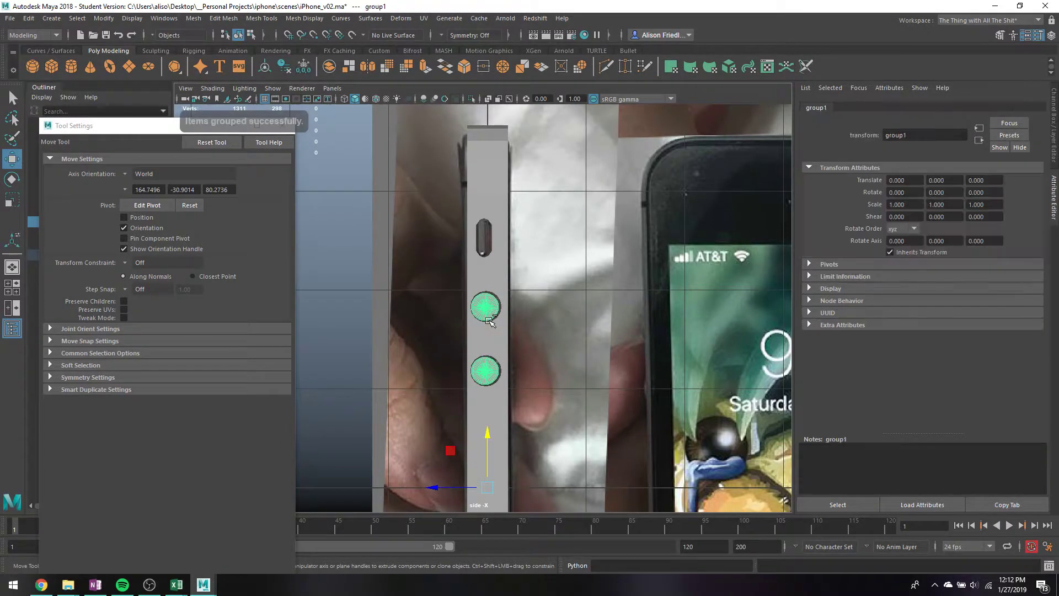
{"action": "key", "text": "ctrl+h"}
{"action": "key", "text": "ctrl+z"}
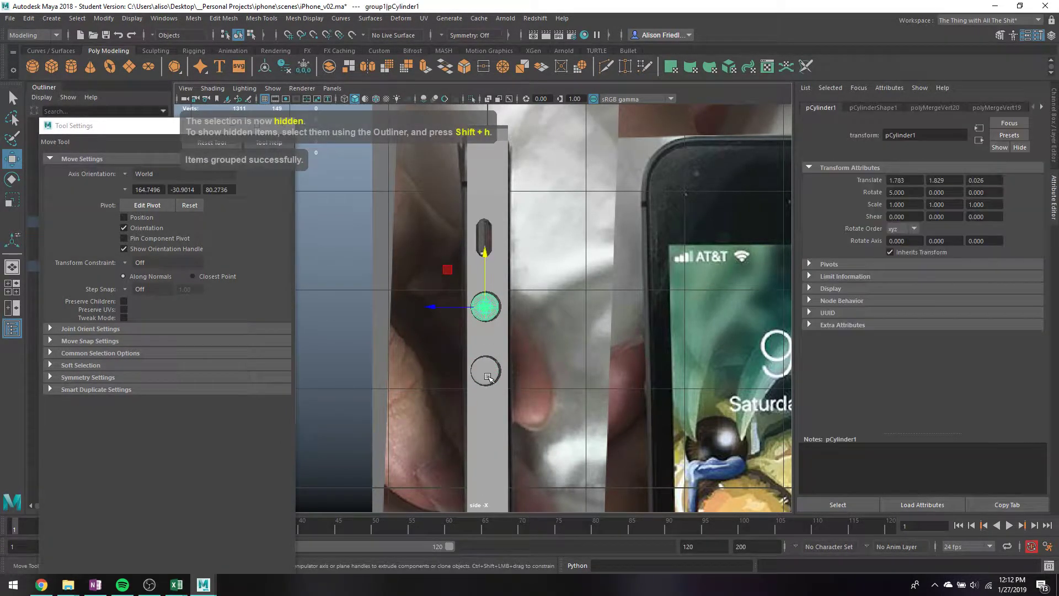
{"action": "left_click", "coordinate": [196, 19]}
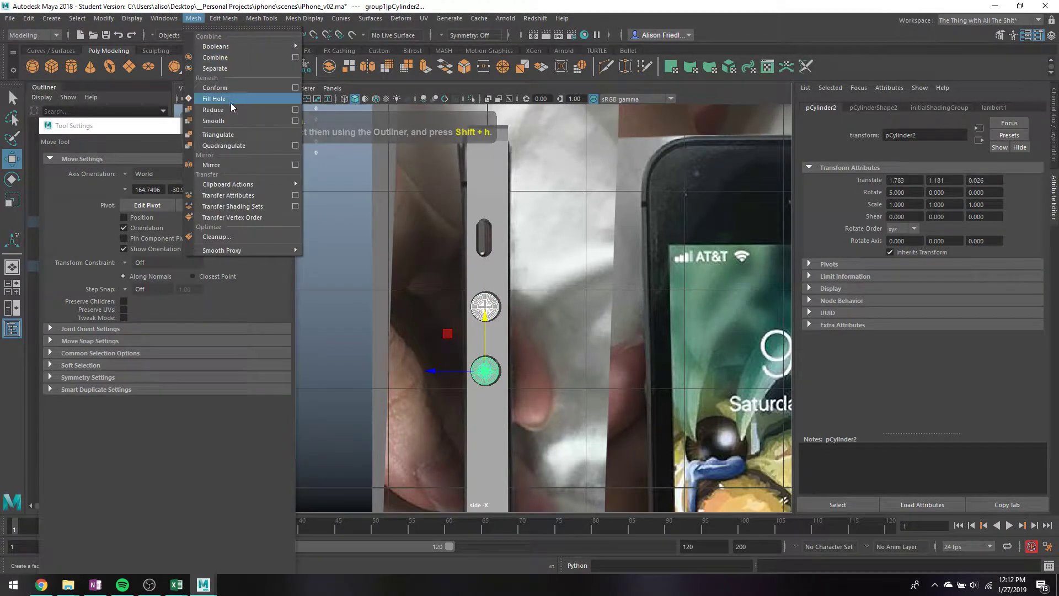
{"action": "left_click", "coordinate": [222, 61]}
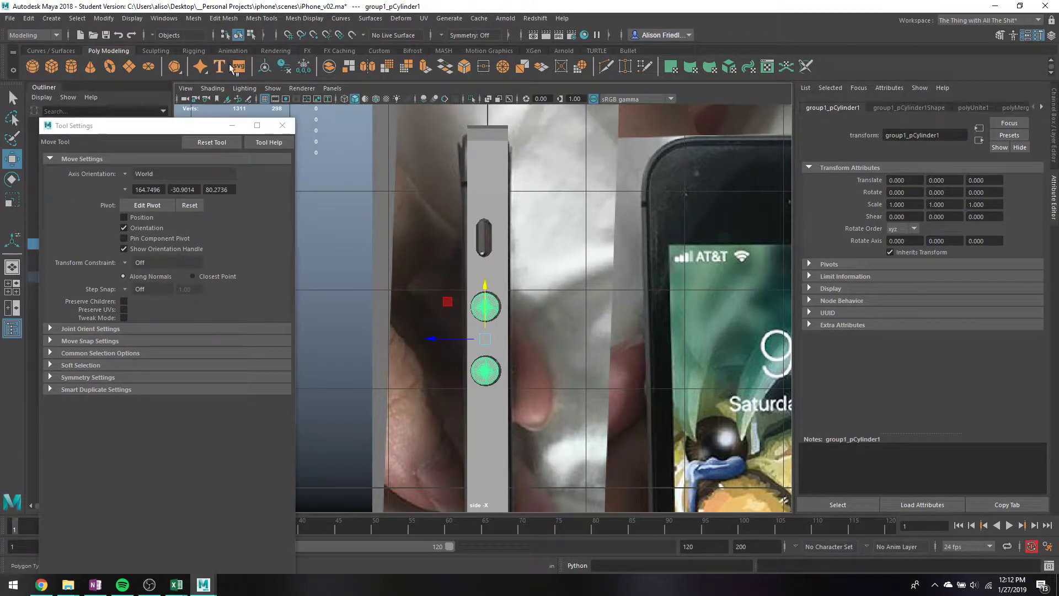
- Turn off isolation in the perspective view so the round pieces and the phone body are displayed together
{"action": "key", "text": "space"}
{"action": "key", "text": "space"}
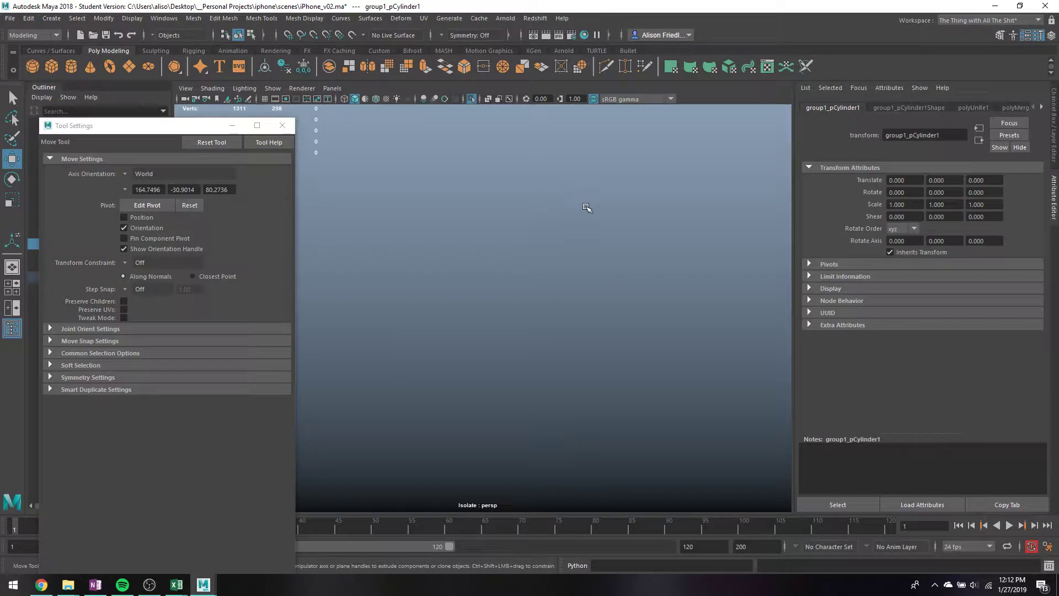
{"action": "key", "text": "ctrl+1"}
{"action": "key", "text": "space"}
{"action": "key", "text": "space"}
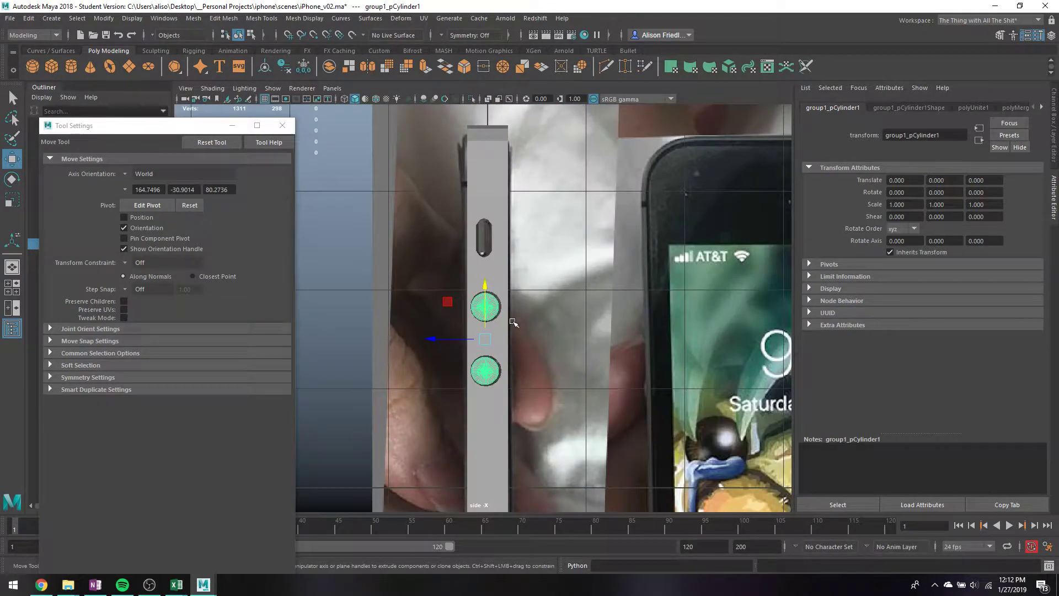
{"action": "key", "text": "space"}
{"action": "key", "text": "space"}
{"action": "scroll", "coordinate": [602, 254], "scroll_direction": "down", "scroll_amount": 7}
{"action": "mouse_move", "coordinate": [531, 315]}
{"action": "left_mouse_down", "text": "alt"}
{"action": "mouse_move", "coordinate": [543, 336]}
{"action": "mouse_move", "coordinate": [523, 332]}
{"action": "left_mouse_up", "text": "alt"}
- Extrude the plus-shaped faces of the upper button and the horizontal bar faces of the lower button inward
{"action": "key", "text": "q"}
{"action": "scroll", "coordinate": [489, 305], "scroll_direction": "up", "scroll_amount": 6}
{"action": "mouse_move", "coordinate": [489, 308]}
{"action": "right_mouse_down"}
{"action": "mouse_move", "coordinate": [496, 322]}
{"action": "mouse_move", "coordinate": [482, 304]}
{"action": "right_mouse_up"}
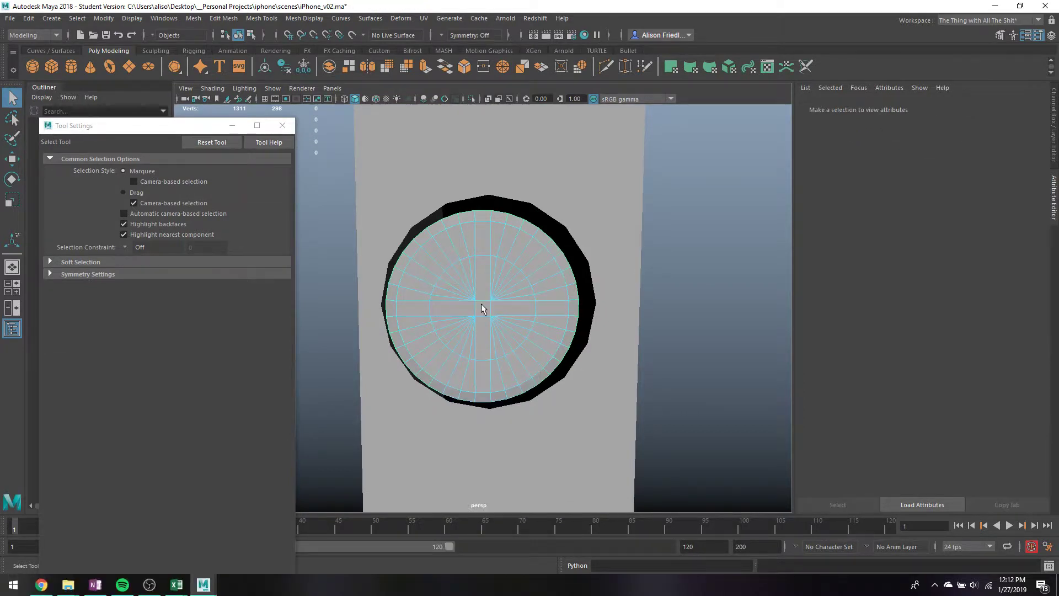
{"action": "left_click_drag", "start_coordinate": [482, 308], "coordinate": [403, 357]}
{"action": "left_click", "coordinate": [462, 308], "text": "shift"}
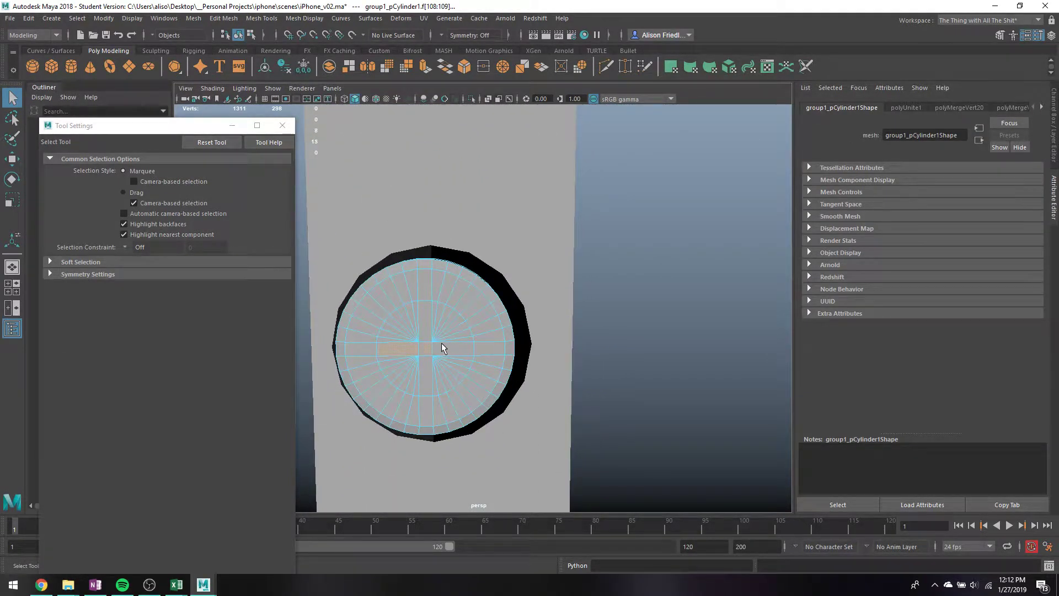
{"action": "left_click", "coordinate": [425, 67]}
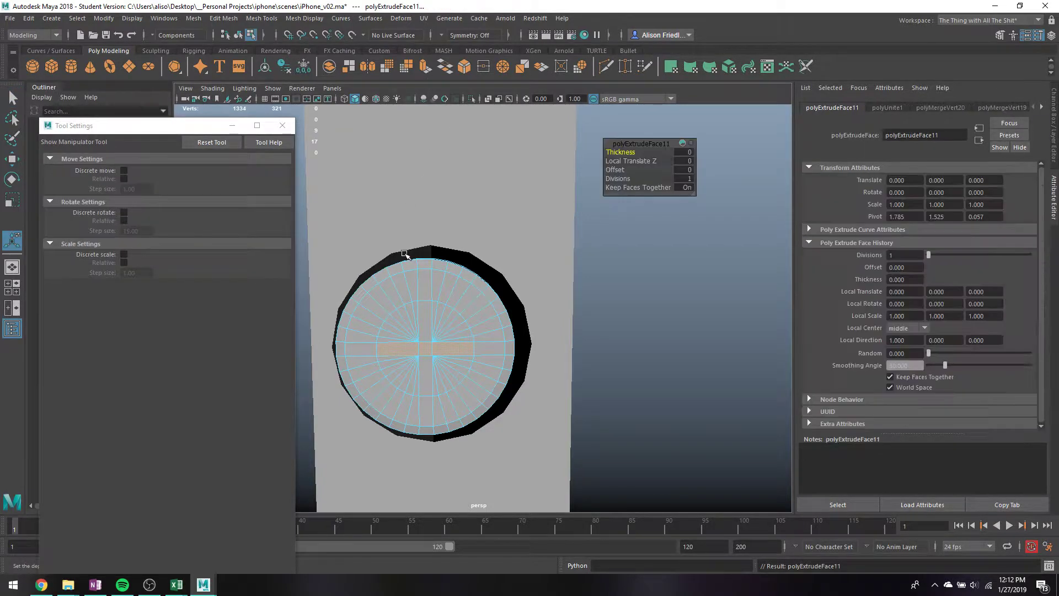
{"action": "left_click_drag", "start_coordinate": [419, 309], "coordinate": [482, 272], "text": "alt"}
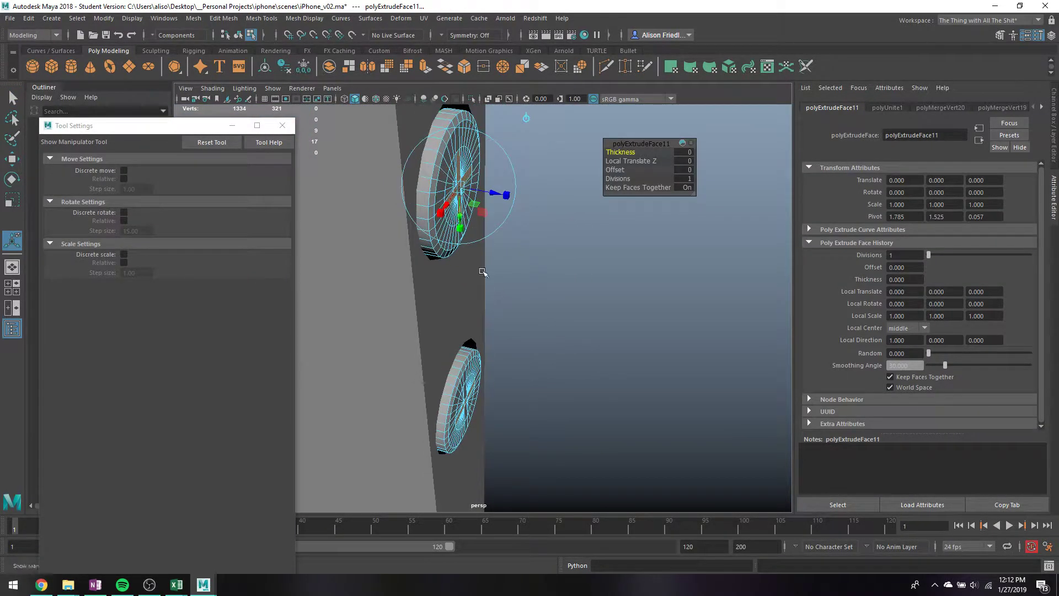
{"action": "left_click_drag", "start_coordinate": [480, 196], "coordinate": [479, 186]}
{"action": "key", "text": "q"}
{"action": "right_click_drag", "start_coordinate": [454, 151], "coordinate": [486, 134]}
- Preview the combined buttons with smoothing, inspect the plus and minus grooves, and return to the unsmoothed display
{"action": "left_click_drag", "start_coordinate": [629, 218], "coordinate": [501, 195], "text": "alt"}
{"action": "key", "text": "3"}
{"action": "left_click", "coordinate": [567, 191]}
{"action": "left_click", "coordinate": [493, 179]}
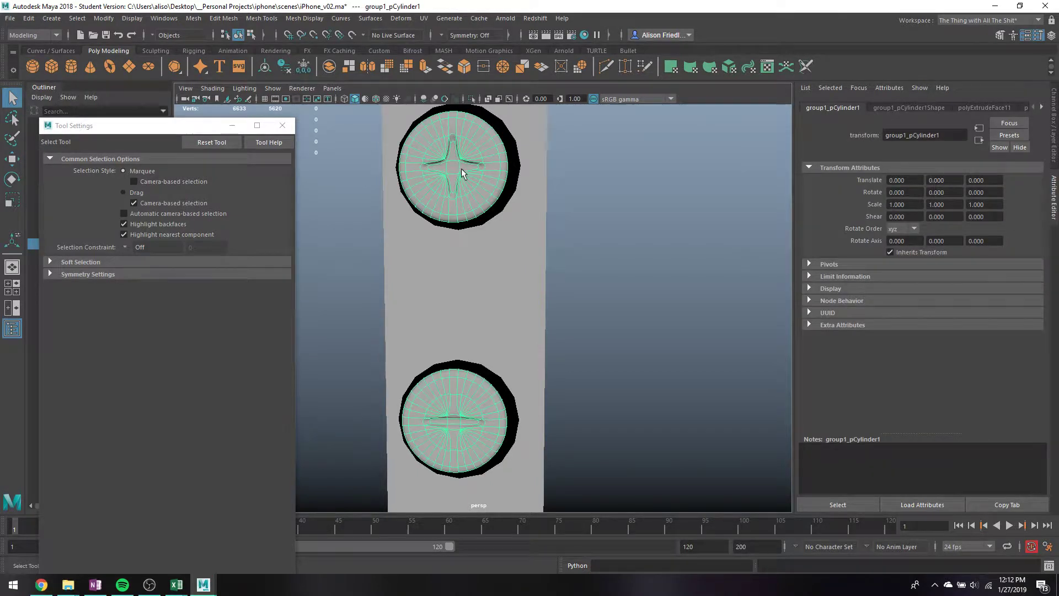
{"action": "left_click", "coordinate": [603, 215]}
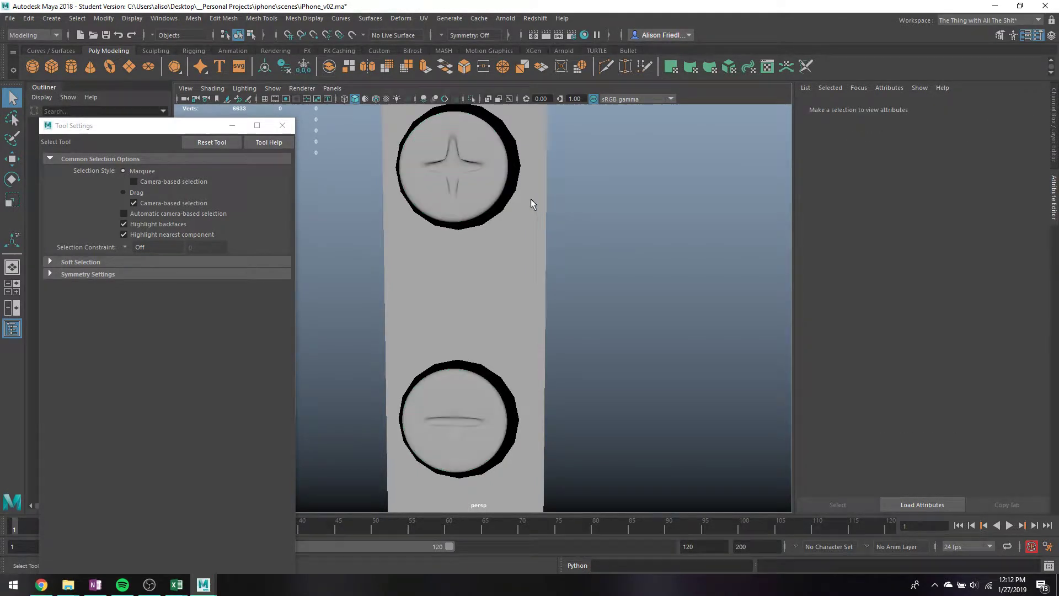
{"action": "left_click", "coordinate": [472, 166]}
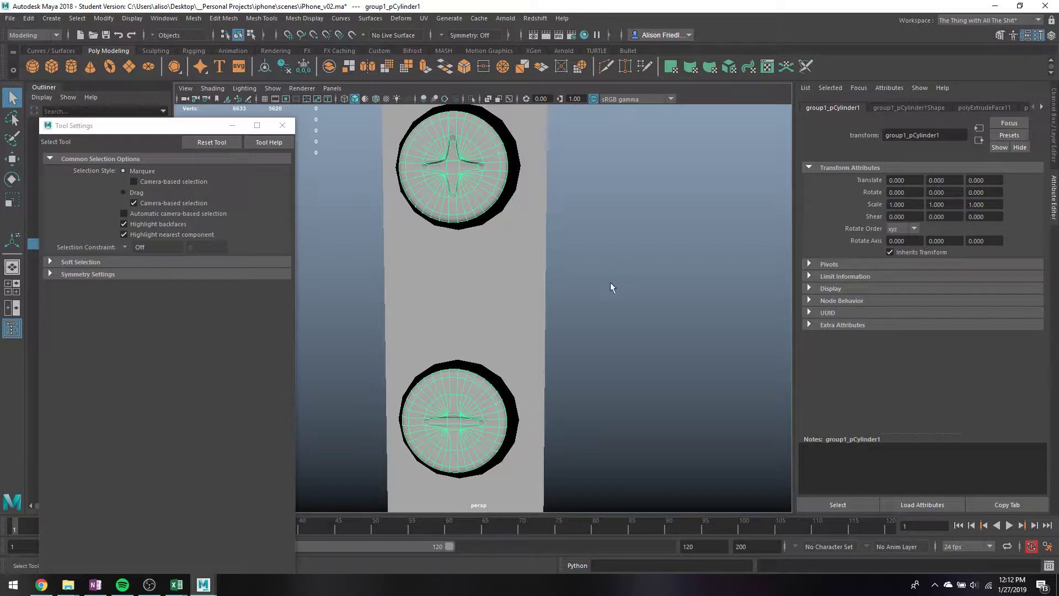
{"action": "key", "text": "1"}
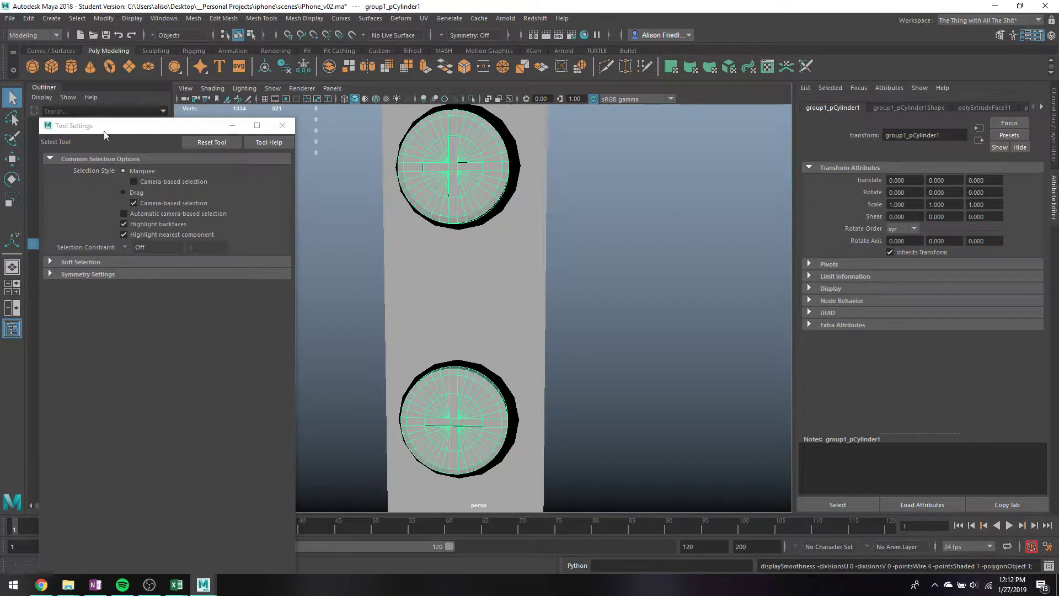
- Group the combined button mesh and name the group VolumeButtons
{"action": "left_click_drag", "start_coordinate": [105, 135], "coordinate": [203, 170]}
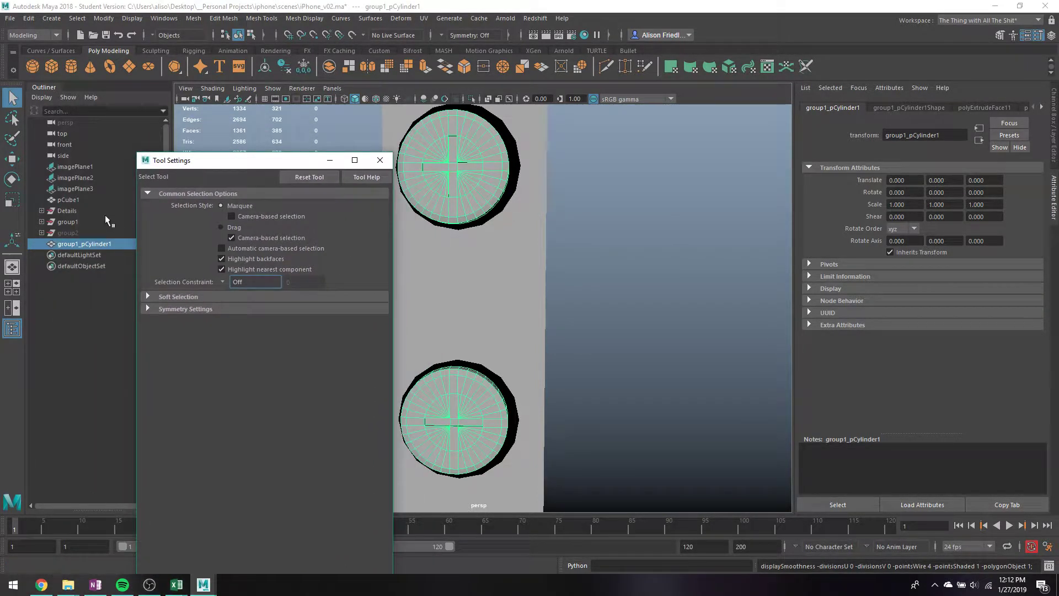
{"action": "key", "text": "ctrl+g"}
{"action": "double_click", "coordinate": [72, 234]}
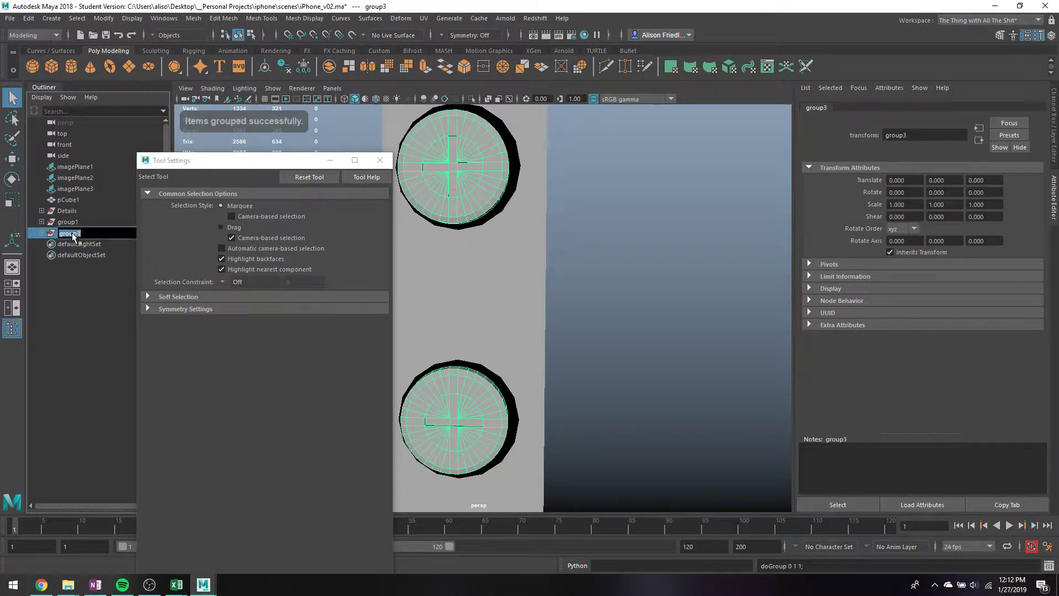
{"action": "type", "text": "S"}
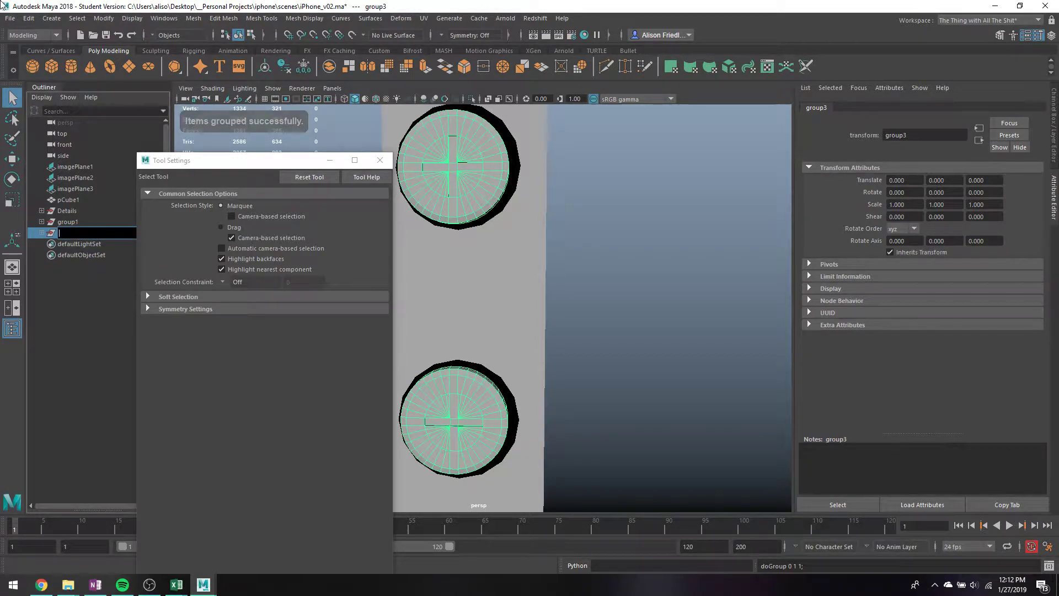
{"action": "key", "text": "BackSpace"}
{"action": "type", "text": "VolumeBut"}
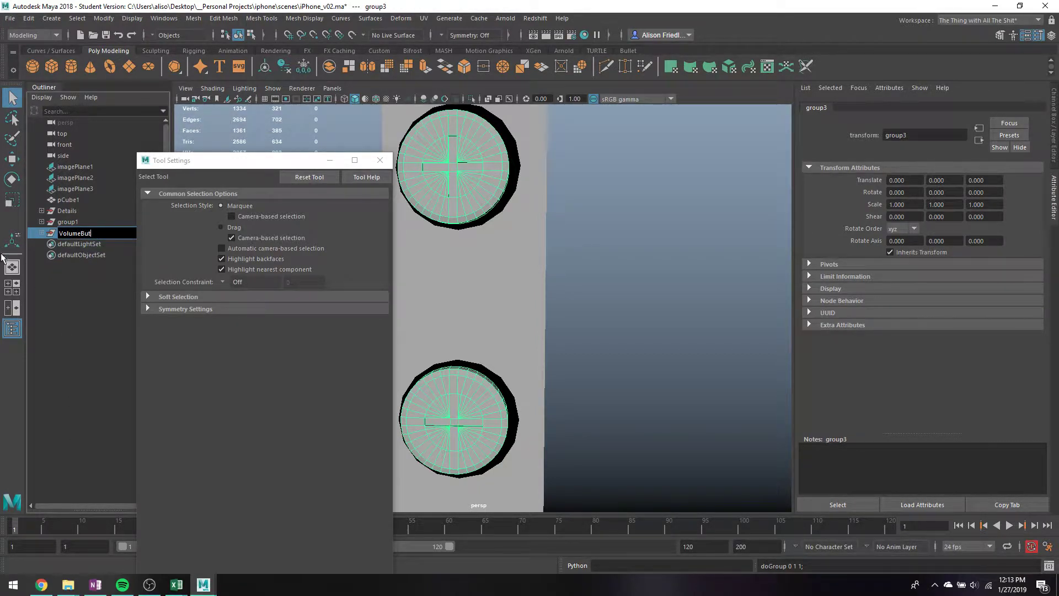
{"action": "type", "text": "tons"}
{"action": "key", "text": "Return"}
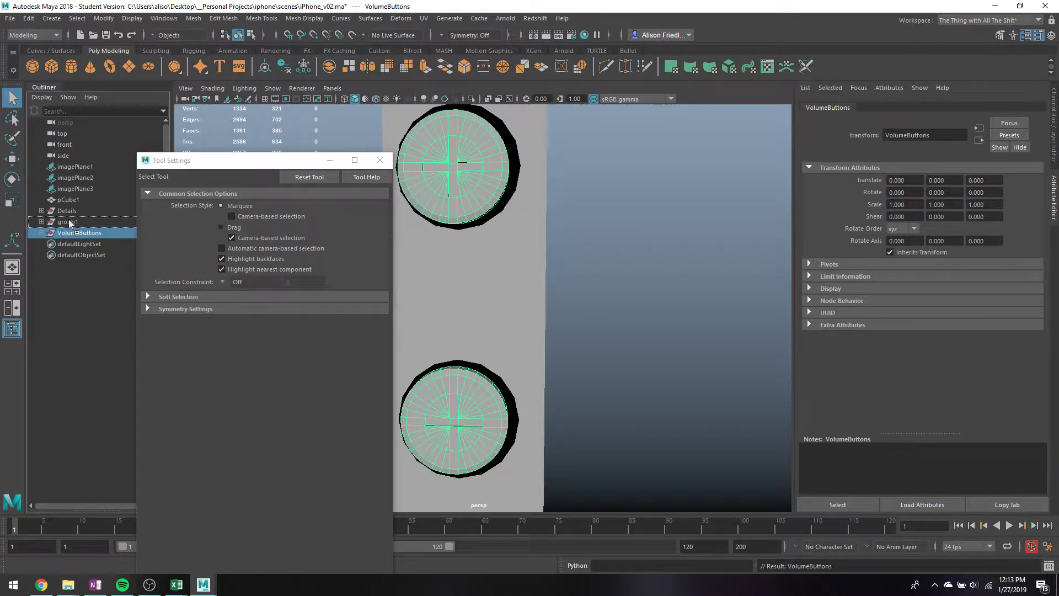
- Place the VolumeButtons group inside the Details group and add it to the Buttons_Details layer
{"action": "middle_click_drag", "start_coordinate": [72, 215], "coordinate": [72, 214]}
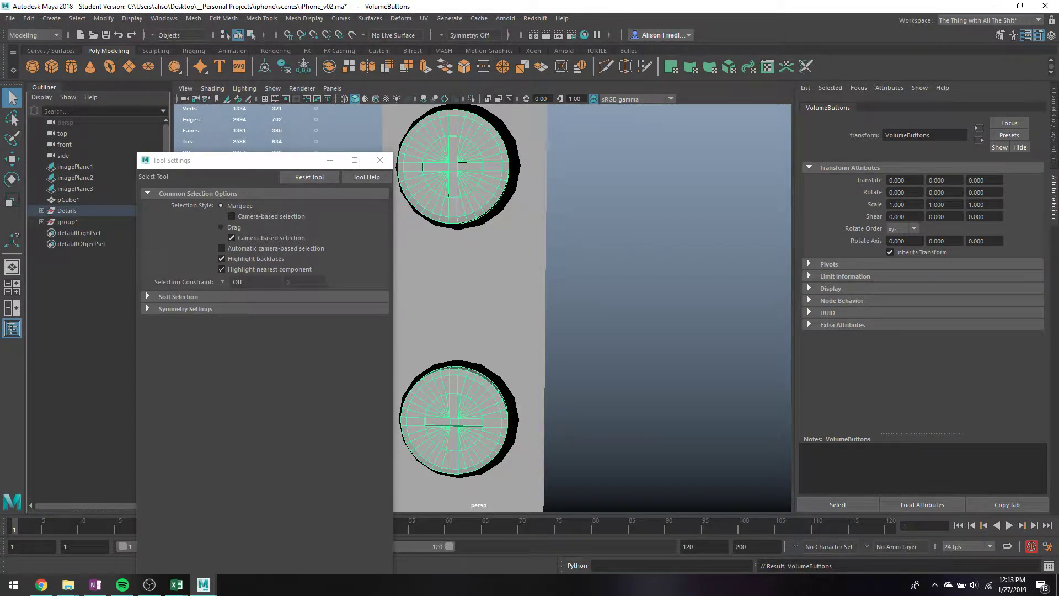
{"action": "left_click", "coordinate": [1055, 159]}
{"action": "right_click", "coordinate": [876, 436]}
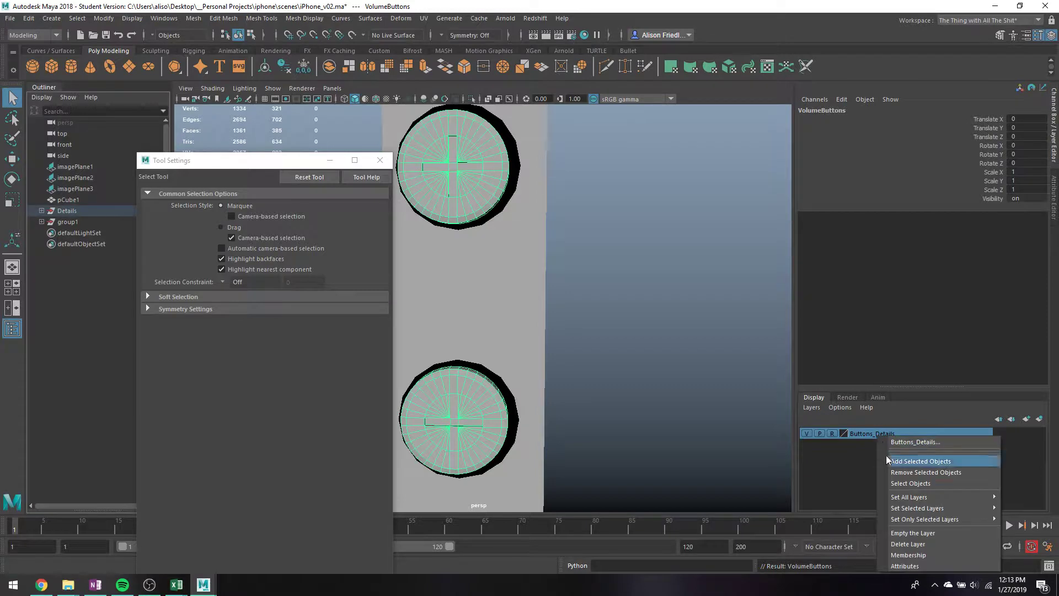
{"action": "left_click", "coordinate": [886, 456]}
- Draw a small polygon cylinder of about 0.033 radius and 0.278 height at the upper end of the pill-shaped slot in the side view
{"action": "scroll", "coordinate": [630, 359], "scroll_direction": "down", "scroll_amount": 2}
{"action": "middle_click_drag", "start_coordinate": [630, 360], "coordinate": [679, 545], "text": "alt"}
{"action": "middle_click_drag", "start_coordinate": [615, 273], "coordinate": [591, 298], "text": "alt"}
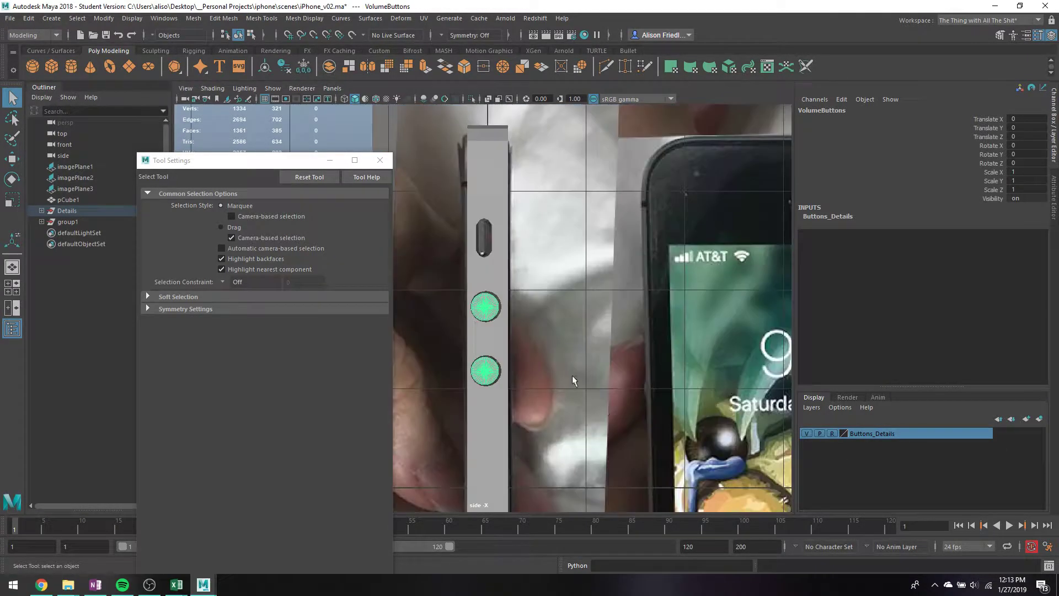
{"action": "key", "text": "space"}
{"action": "left_click", "coordinate": [571, 285]}
{"action": "key", "text": "space"}
{"action": "left_click", "coordinate": [566, 283]}
{"action": "left_click_drag", "start_coordinate": [565, 279], "coordinate": [531, 270], "text": "alt"}
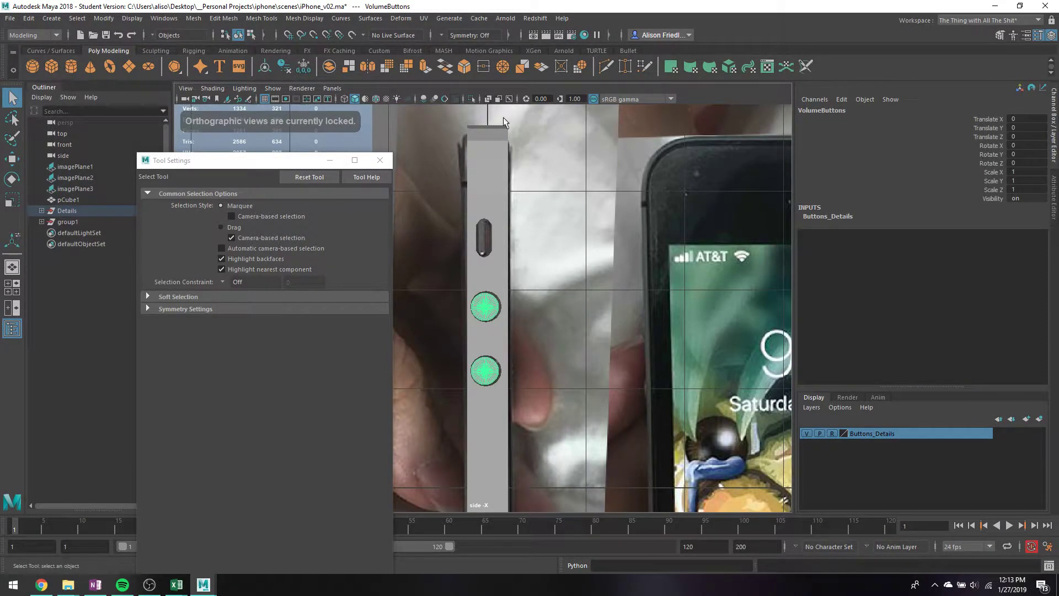
{"action": "key", "text": "g"}
{"action": "scroll", "coordinate": [497, 232], "scroll_direction": "up", "scroll_amount": 5}
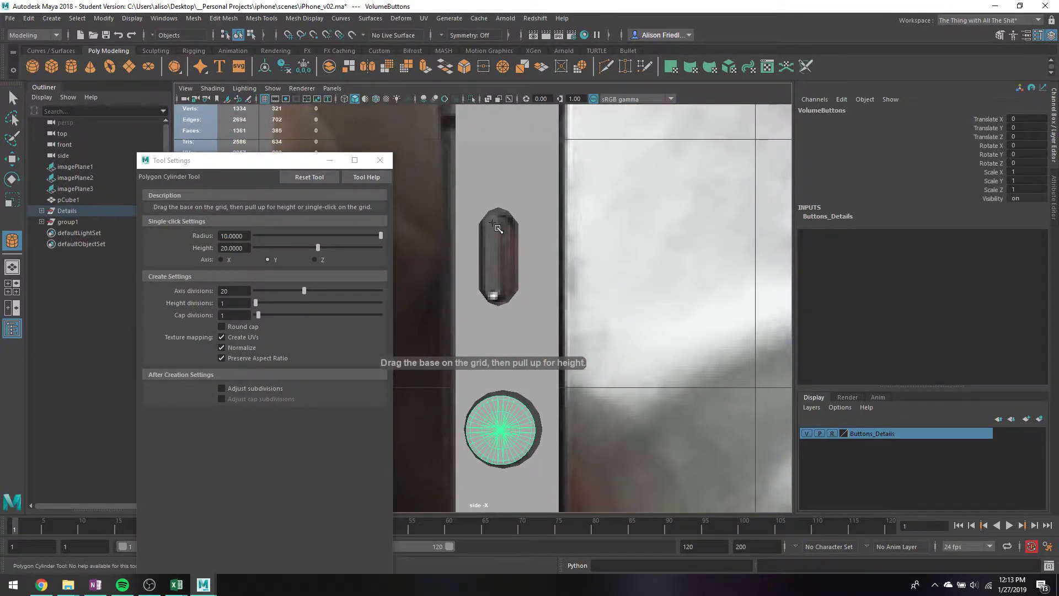
{"action": "left_click_drag", "start_coordinate": [493, 222], "coordinate": [500, 226]}
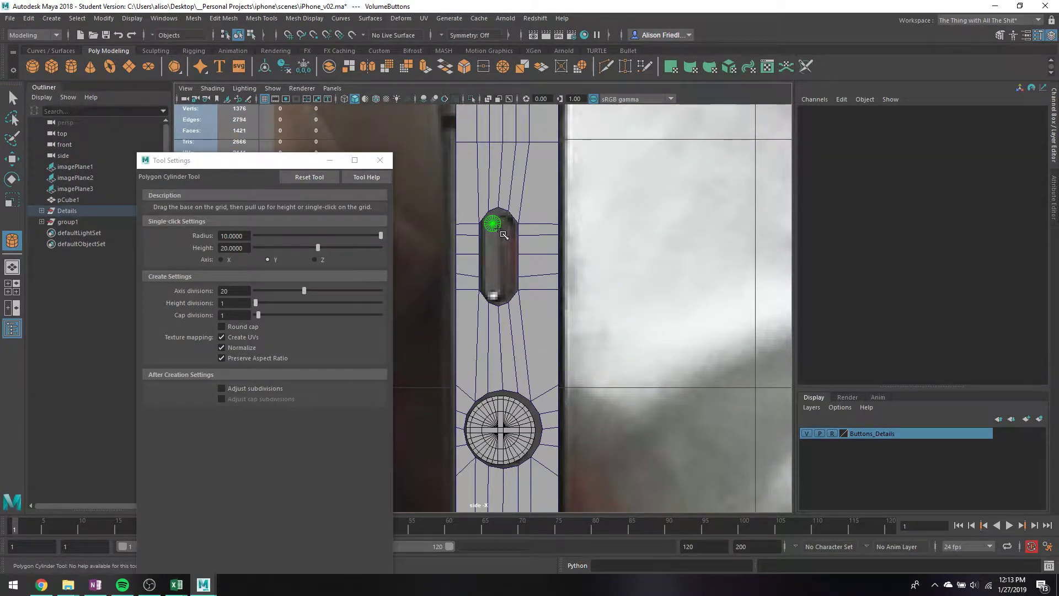
{"action": "left_click", "coordinate": [500, 225]}
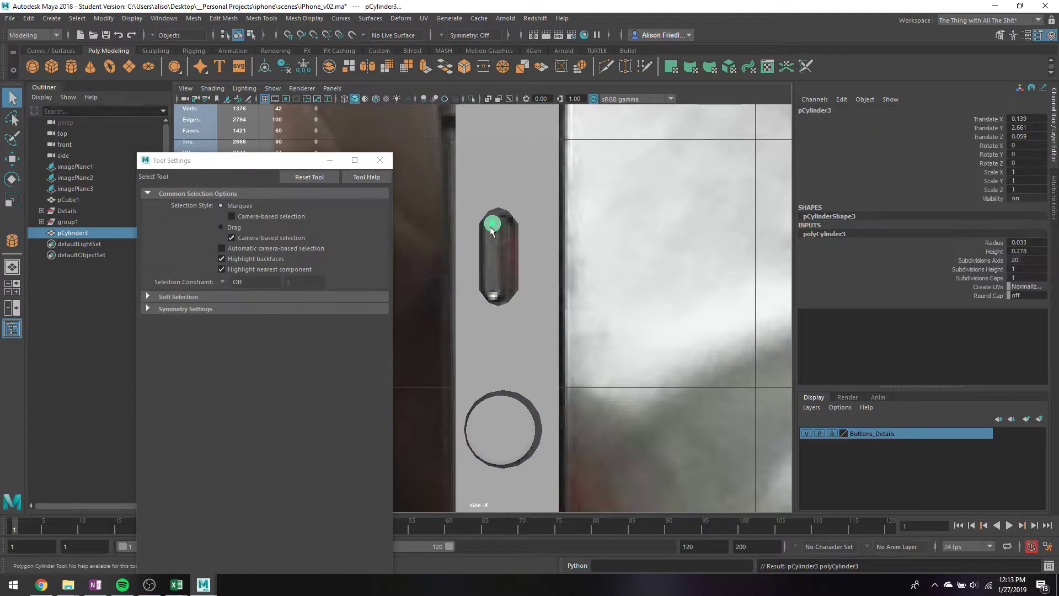
- Shift the small cylinder slightly sideways to Z 0.063 at the upper end of the pill-shaped slot
{"action": "mouse_move", "coordinate": [491, 227]}
{"action": "right_mouse_down"}
{"action": "mouse_move", "coordinate": [474, 228]}
{"action": "mouse_move", "coordinate": [488, 243]}
{"action": "mouse_move", "coordinate": [494, 232]}
{"action": "right_mouse_up"}
{"action": "key", "text": "w"}
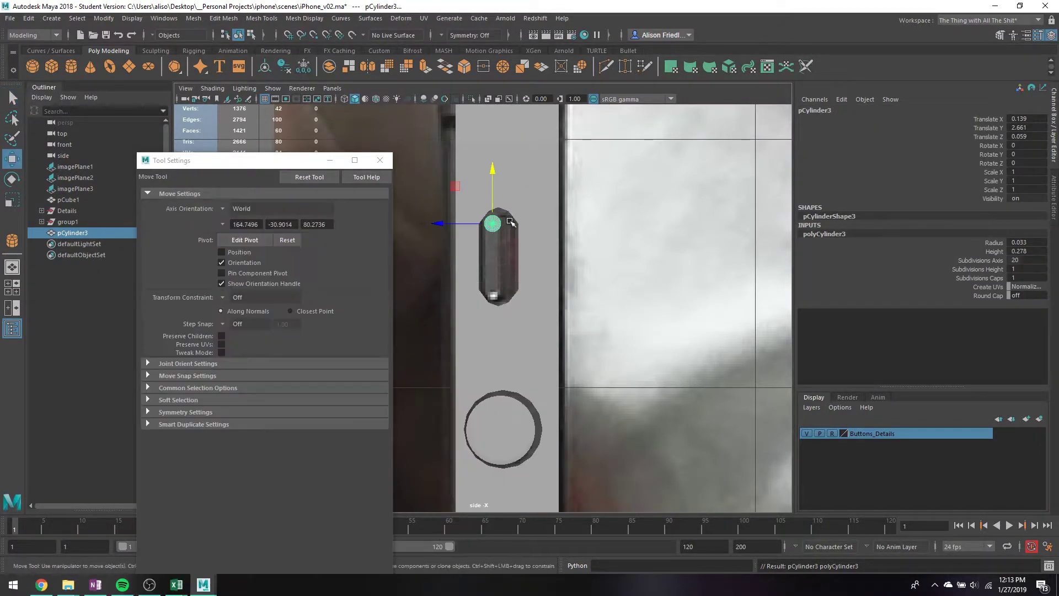
{"action": "left_click_drag", "start_coordinate": [478, 226], "coordinate": [475, 226]}
- Extrude the faces of the cylinder's lower half and move them down the slot to form a long pill-shaped switch
{"action": "key", "text": "q"}
{"action": "right_click_drag", "start_coordinate": [482, 223], "coordinate": [488, 254]}
{"action": "left_click_drag", "start_coordinate": [466, 212], "coordinate": [516, 243]}
{"action": "key", "text": "f"}
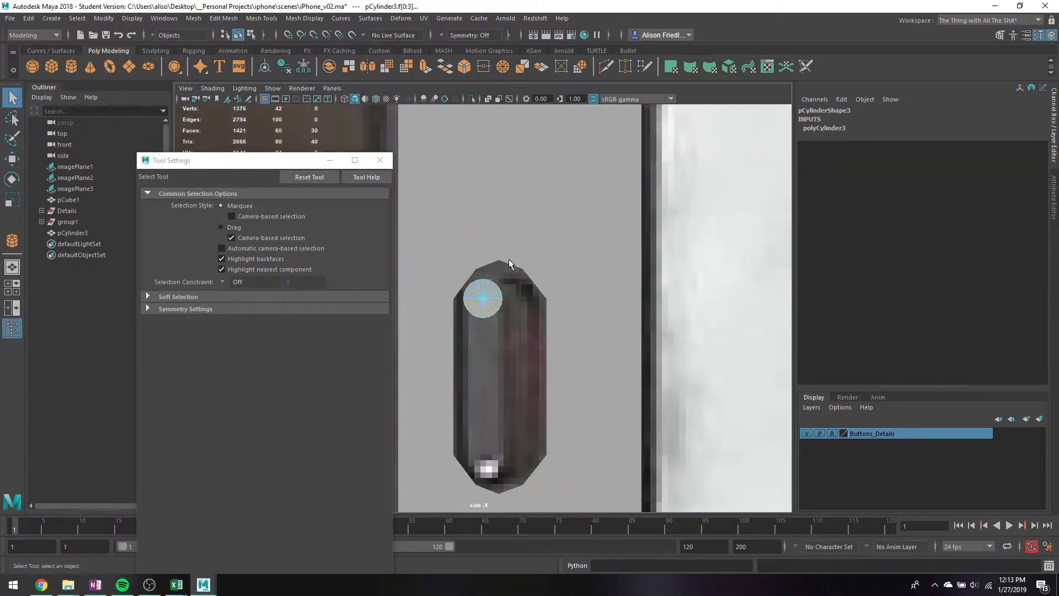
{"action": "scroll", "coordinate": [500, 301], "scroll_direction": "up", "scroll_amount": 6}
{"action": "key", "text": "4"}
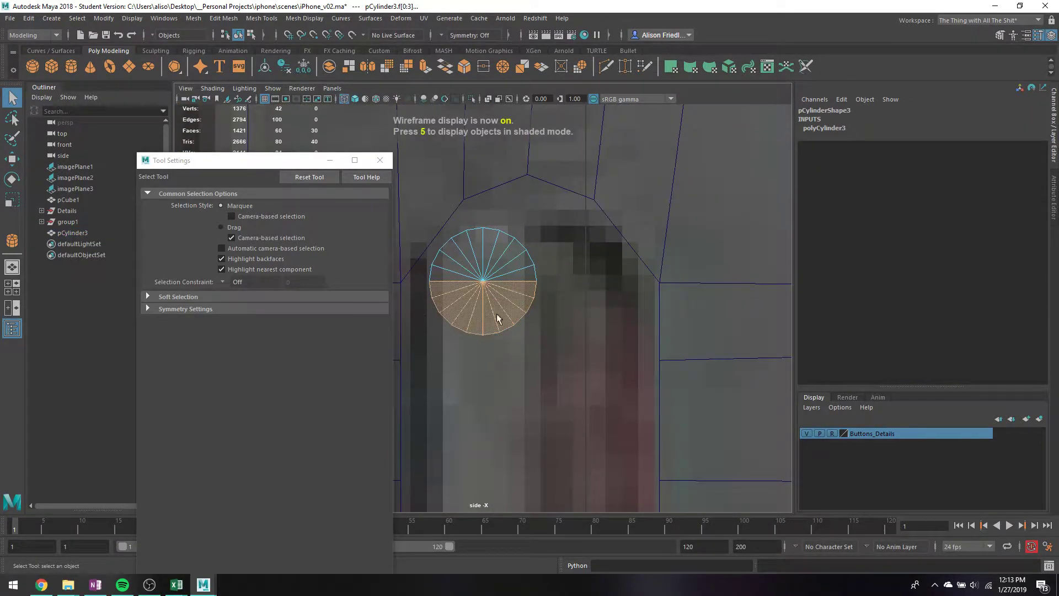
{"action": "key", "text": "ctrl+e"}
{"action": "key", "text": "w"}
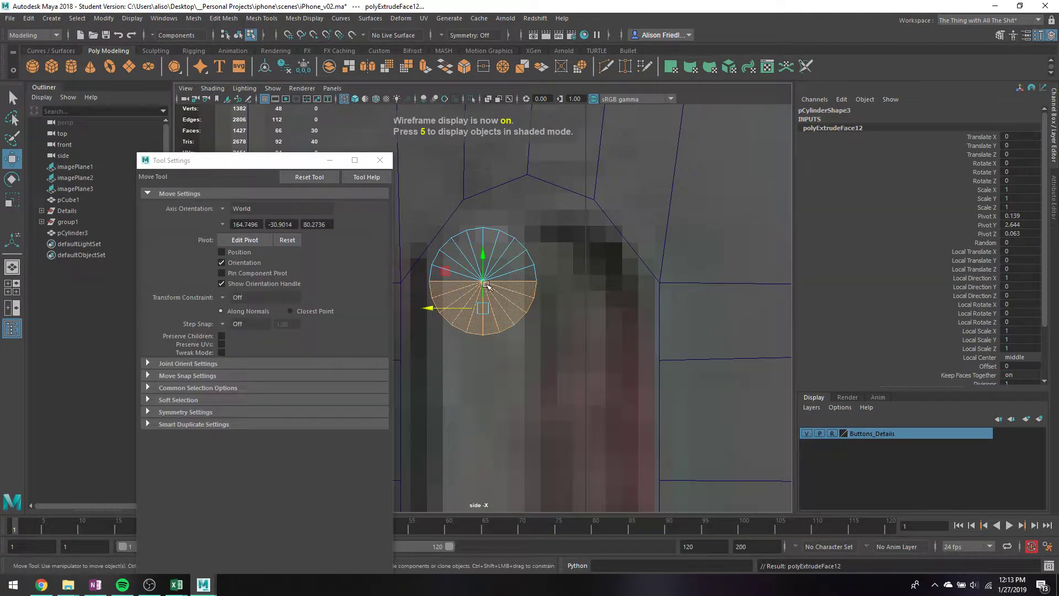
{"action": "middle_click_drag", "start_coordinate": [502, 309], "coordinate": [502, 360]}
{"action": "scroll", "coordinate": [502, 359], "scroll_direction": "down", "scroll_amount": 5}
{"action": "scroll", "coordinate": [504, 203], "scroll_direction": "up", "scroll_amount": 8}
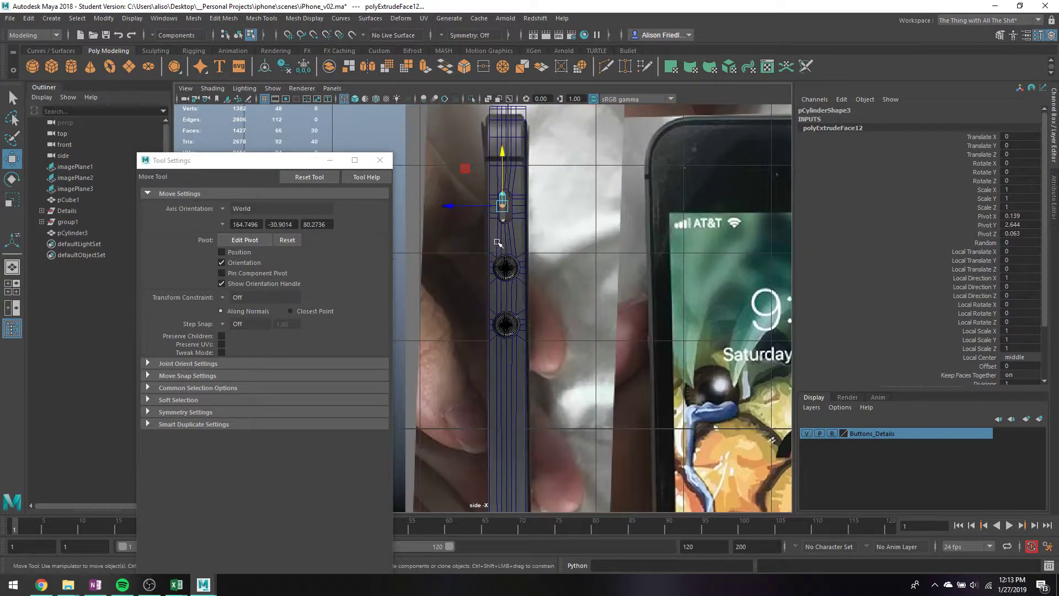
{"action": "scroll", "coordinate": [504, 203], "scroll_direction": "up", "scroll_amount": 4}
{"action": "middle_click_drag", "start_coordinate": [513, 196], "coordinate": [516, 221]}
{"action": "scroll", "coordinate": [613, 209], "scroll_direction": "up", "scroll_amount": 3}
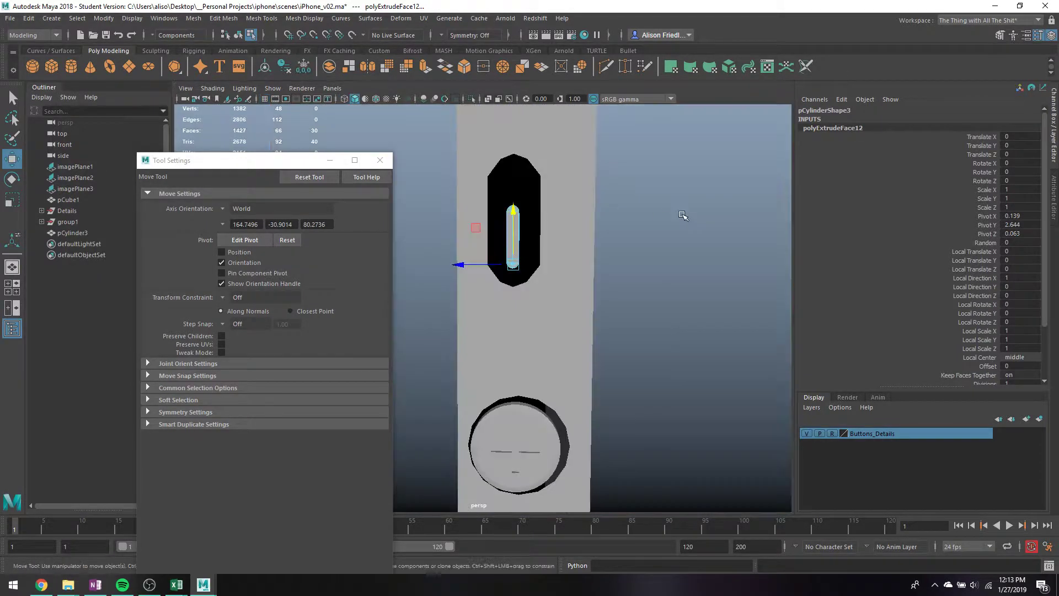
- Move the whole pill-shaped switch along X to 1.688 so that it sits in the slot on the phone's side
{"action": "scroll", "coordinate": [595, 230], "scroll_direction": "down", "scroll_amount": 3}
{"action": "scroll", "coordinate": [580, 231], "scroll_direction": "up", "scroll_amount": 4}
{"action": "key", "text": "space"}
{"action": "key", "text": "5"}
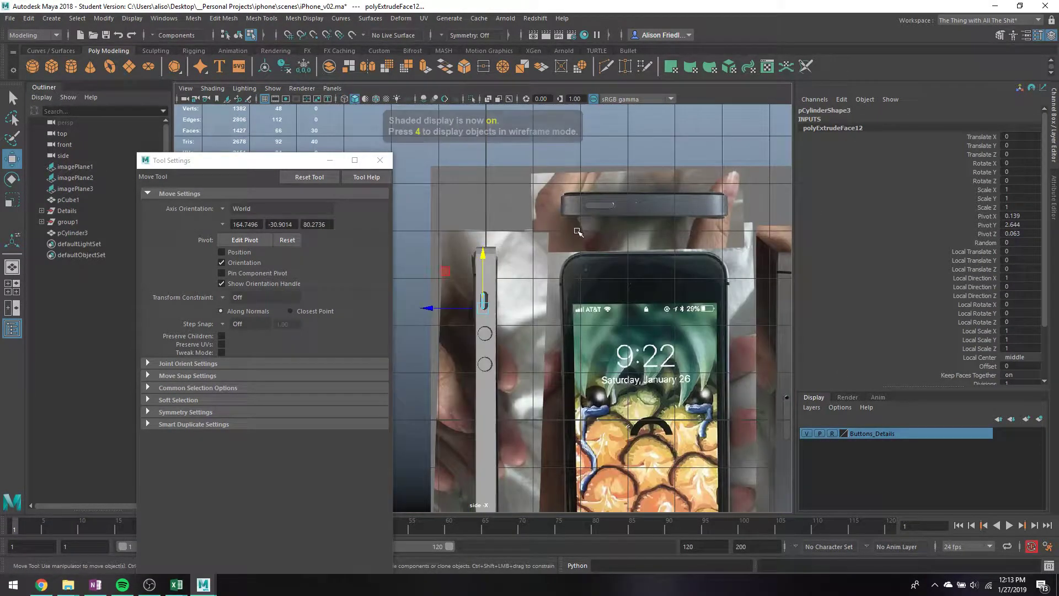
{"action": "left_click_drag", "start_coordinate": [632, 229], "coordinate": [688, 272], "text": "alt"}
{"action": "right_click_drag", "start_coordinate": [688, 272], "coordinate": [737, 254]}
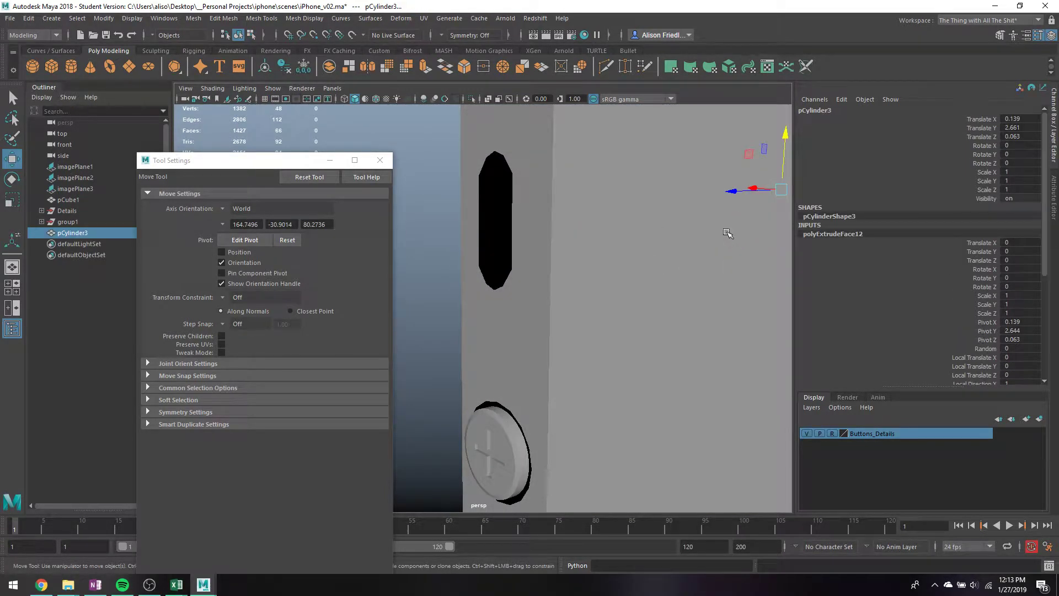
{"action": "left_click_drag", "start_coordinate": [729, 233], "coordinate": [457, 257], "text": "alt"}
{"action": "key", "text": "4"}
{"action": "key", "text": "space"}
{"action": "key", "text": "space"}
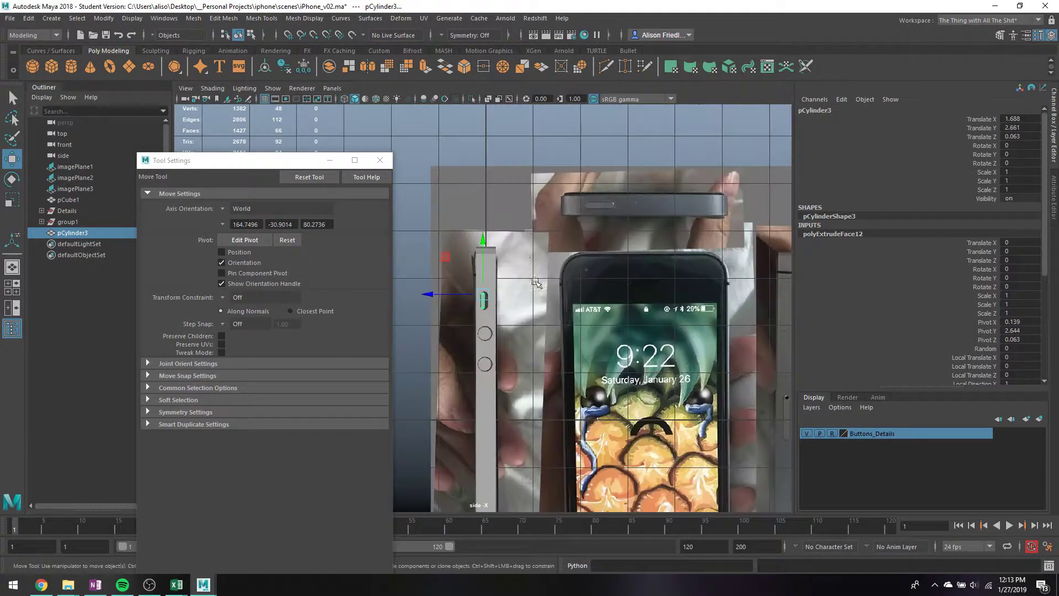
{"action": "key", "text": "space"}
{"action": "key", "text": "space"}
{"action": "key", "text": "space"}
{"action": "key", "text": "space"}
{"action": "key", "text": "space"}
{"action": "key", "text": "space"}
{"action": "key", "text": "space"}
- Isolate the switch mesh, pull its rear vertices forward to make it shallower, and show the whole model again
{"action": "key", "text": "f"}
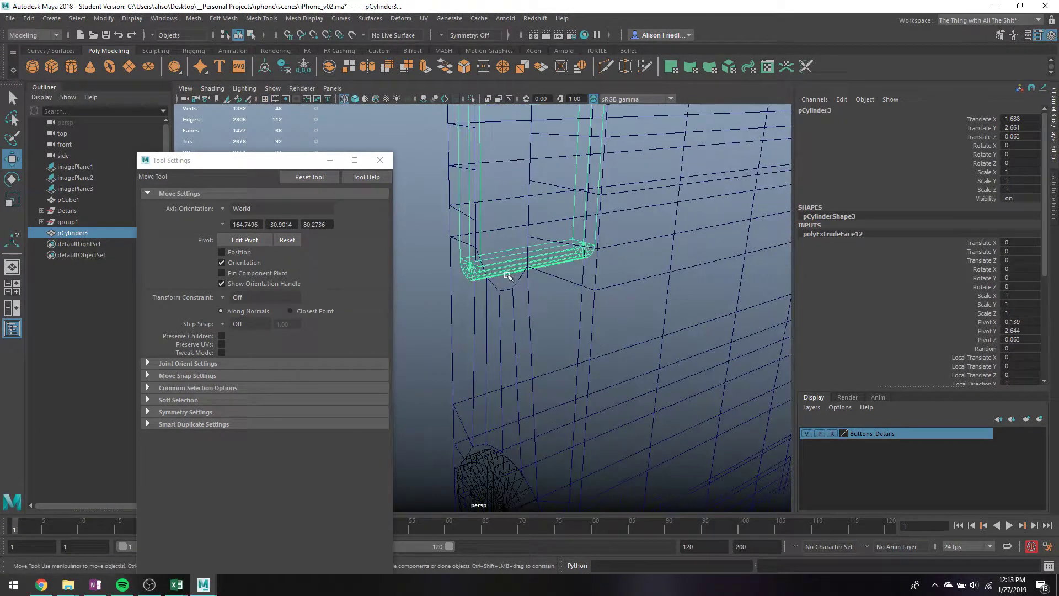
{"action": "key", "text": "5"}
{"action": "key", "text": "ctrl+1"}
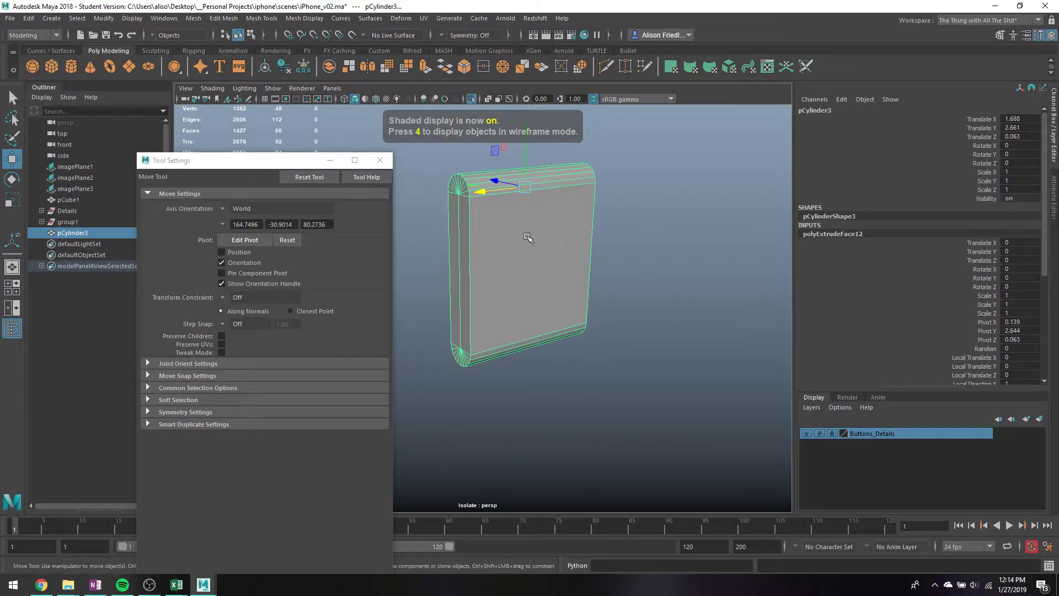
{"action": "right_click_drag", "start_coordinate": [535, 228], "coordinate": [501, 228]}
{"action": "key", "text": "q"}
{"action": "mouse_move", "coordinate": [544, 150]}
{"action": "left_mouse_down"}
{"action": "mouse_move", "coordinate": [660, 369]}
{"action": "mouse_move", "coordinate": [610, 355]}
{"action": "mouse_move", "coordinate": [572, 276]}
{"action": "mouse_move", "coordinate": [474, 257]}
{"action": "mouse_move", "coordinate": [549, 285]}
{"action": "mouse_move", "coordinate": [498, 307]}
{"action": "mouse_move", "coordinate": [659, 247]}
{"action": "left_mouse_up"}
{"action": "key", "text": "5"}
{"action": "key", "text": "w"}
{"action": "key", "text": "ctrl+1"}
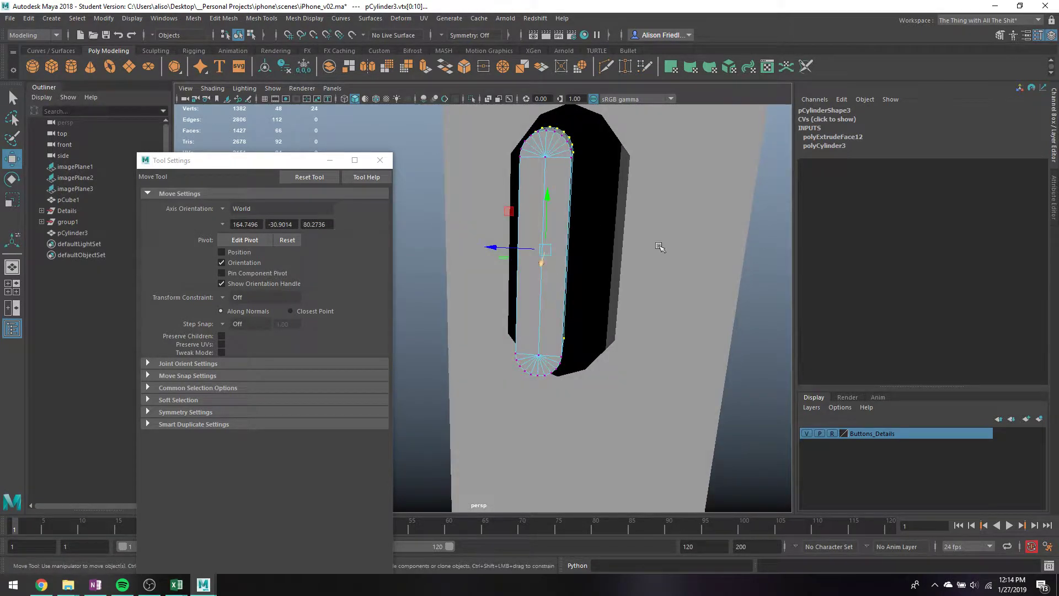
{"action": "left_click_drag", "start_coordinate": [634, 196], "coordinate": [551, 209], "text": "alt"}
- Extrude only the rear end faces of the switch inward with a Local Translate Z of 0.021
{"action": "key", "text": "q"}
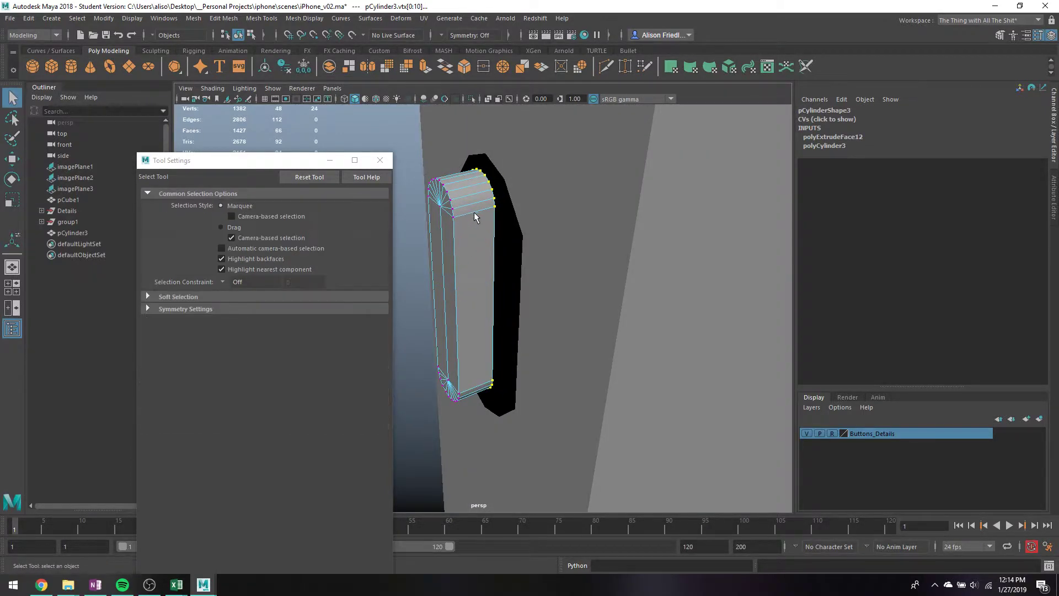
{"action": "right_click_drag", "start_coordinate": [476, 207], "coordinate": [480, 234]}
{"action": "key", "text": "4"}
{"action": "left_click_drag", "start_coordinate": [544, 331], "coordinate": [515, 346], "text": "alt"}
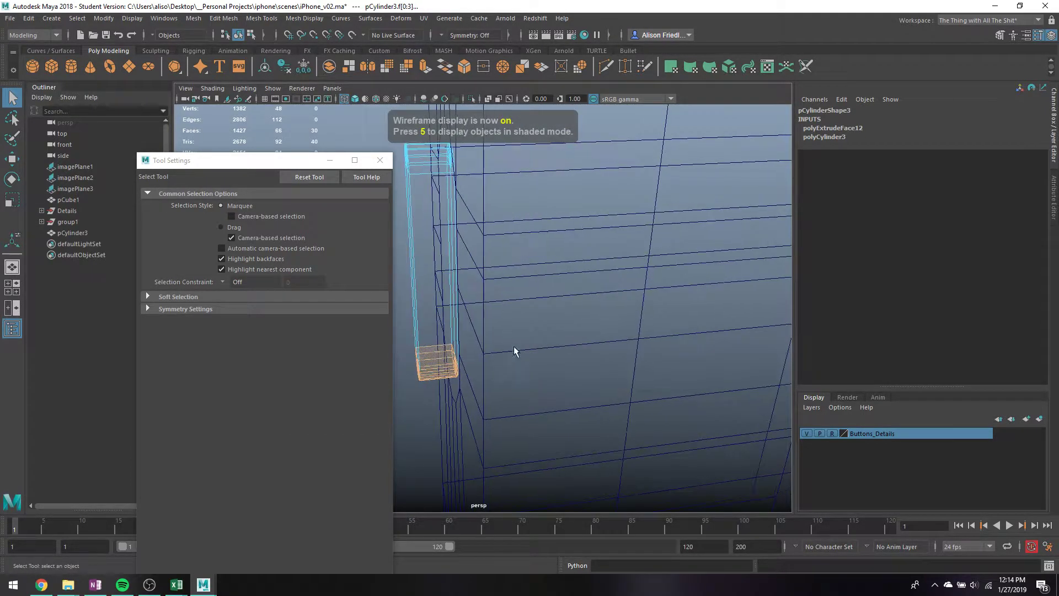
{"action": "left_click_drag", "start_coordinate": [544, 420], "coordinate": [425, 119]}
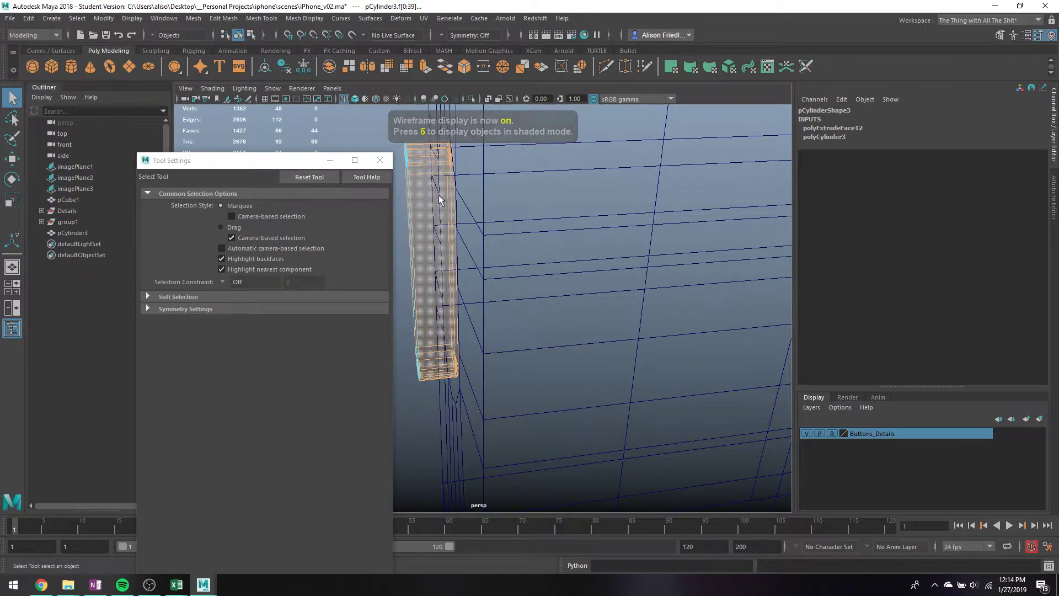
{"action": "left_click_drag", "start_coordinate": [439, 200], "coordinate": [462, 200], "text": "alt"}
{"action": "left_click_drag", "start_coordinate": [433, 154], "coordinate": [483, 400], "text": "ctrl"}
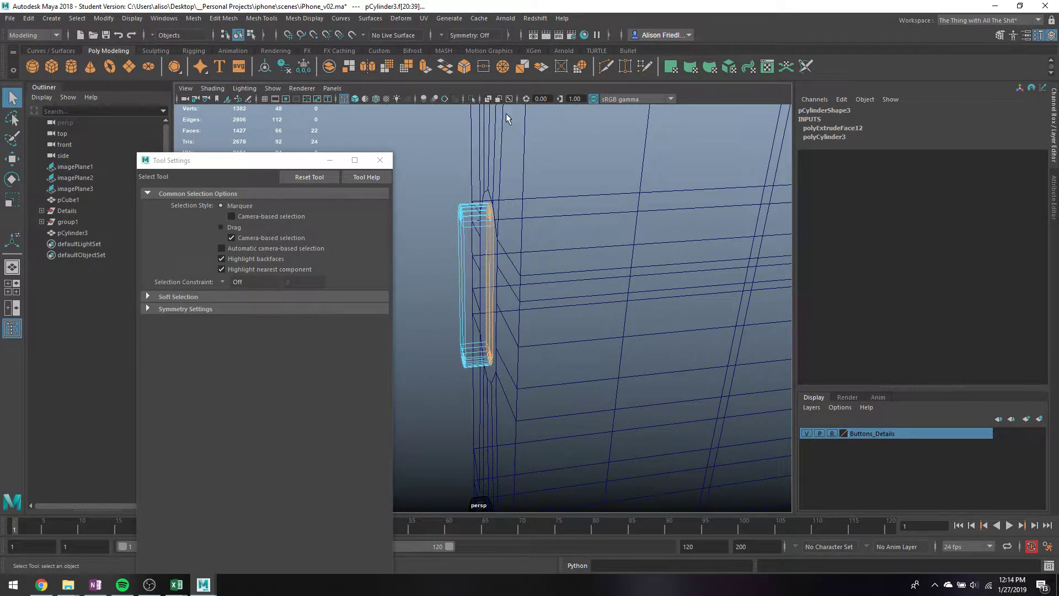
{"action": "left_click", "coordinate": [425, 67]}
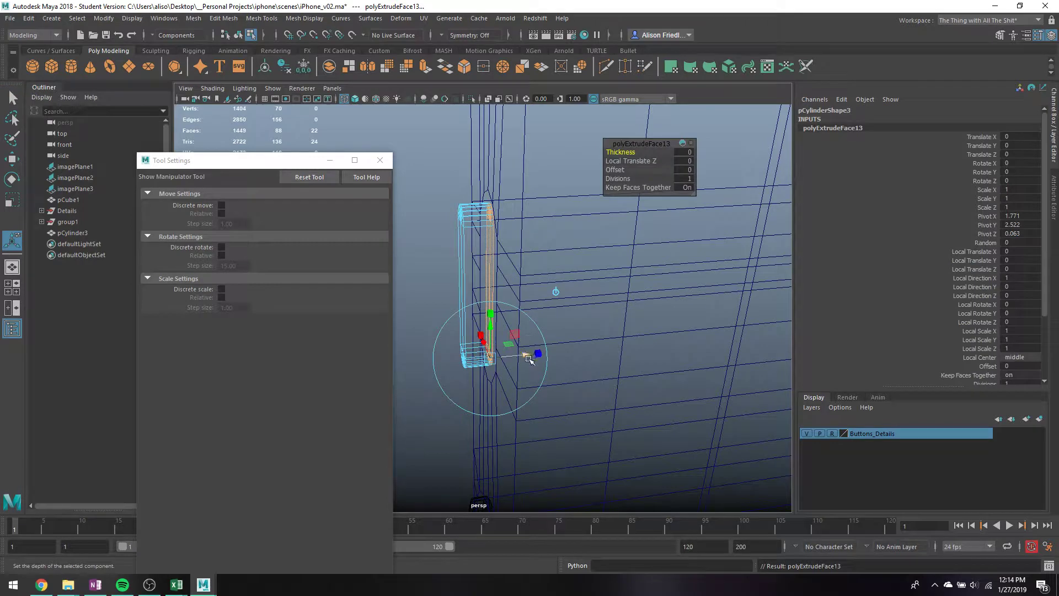
{"action": "left_click_drag", "start_coordinate": [524, 356], "coordinate": [536, 356]}
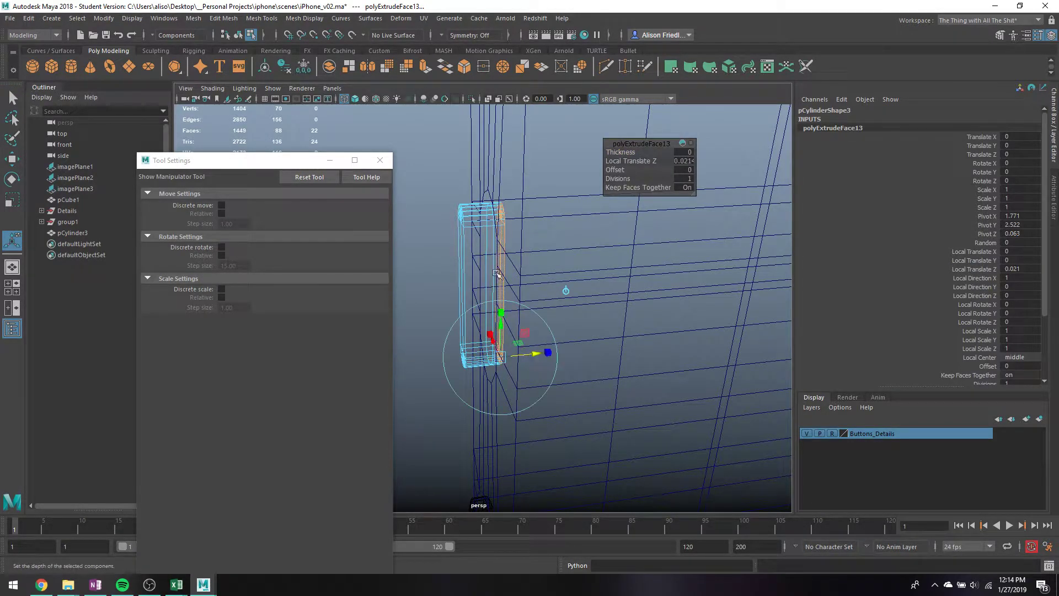
- Extrude the new band of rear side faces outward with a Local Translate Z of 0.06 to form a flange
{"action": "key", "text": "q"}
{"action": "scroll", "coordinate": [500, 234], "scroll_direction": "up", "scroll_amount": 2}
{"action": "left_click", "coordinate": [505, 222]}
{"action": "double_click", "coordinate": [506, 194], "text": "shift"}
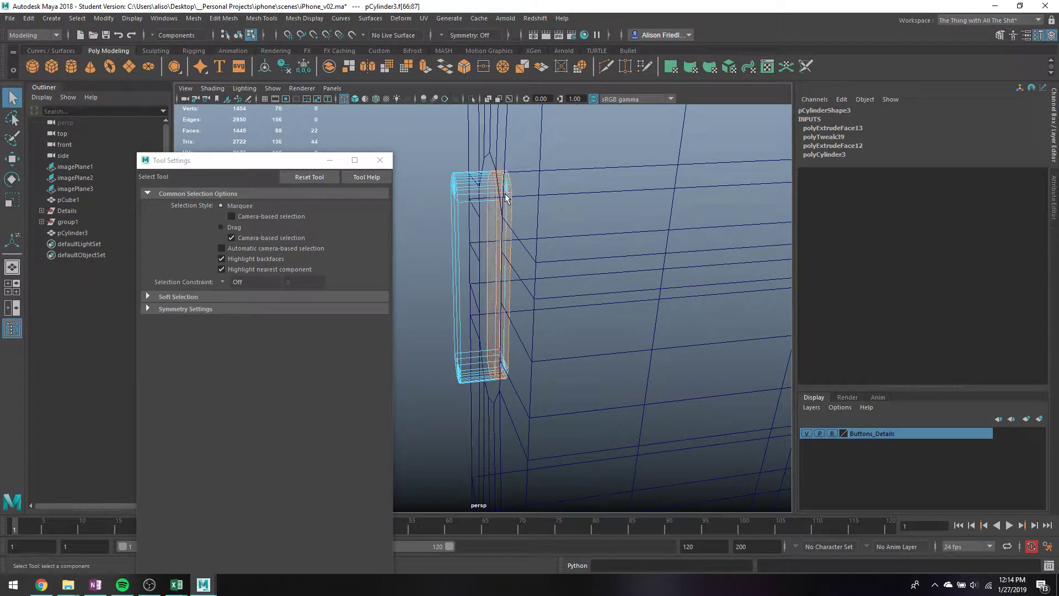
{"action": "key", "text": "ctrl+e"}
{"action": "mouse_move", "coordinate": [512, 202]}
{"action": "left_mouse_down", "text": "alt"}
{"action": "mouse_move", "coordinate": [562, 342]}
{"action": "mouse_move", "coordinate": [597, 385]}
{"action": "mouse_move", "coordinate": [573, 336]}
{"action": "mouse_move", "coordinate": [568, 276]}
{"action": "left_mouse_up", "text": "alt"}
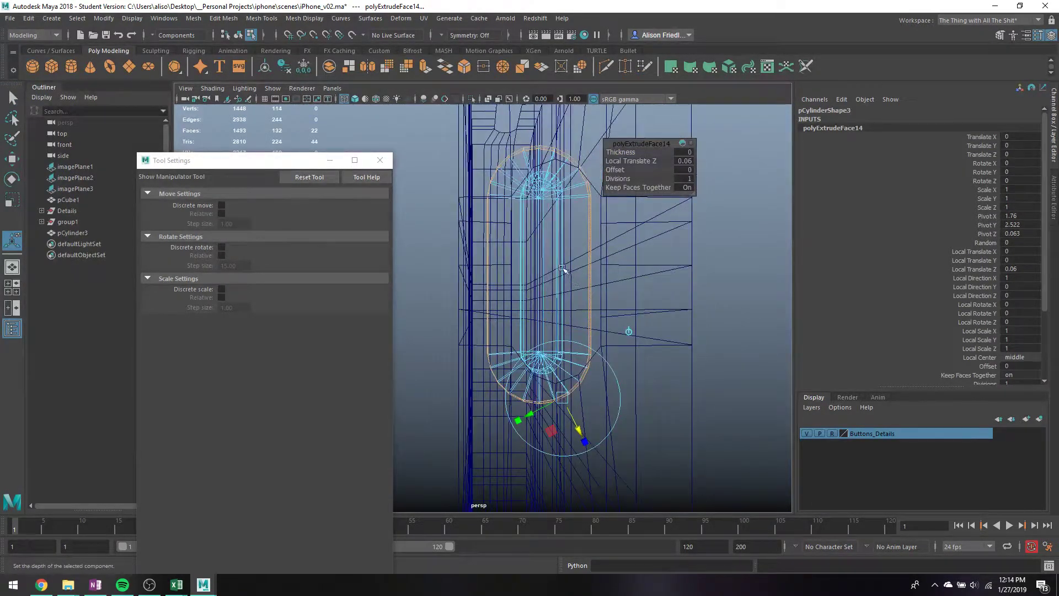
- Check the flange in shaded display and scale its outer face loop wider across the slot
{"action": "key", "text": "5"}
{"action": "right_click", "coordinate": [561, 216]}
{"action": "right_click_drag", "start_coordinate": [561, 220], "coordinate": [616, 201]}
{"action": "key", "text": "q"}
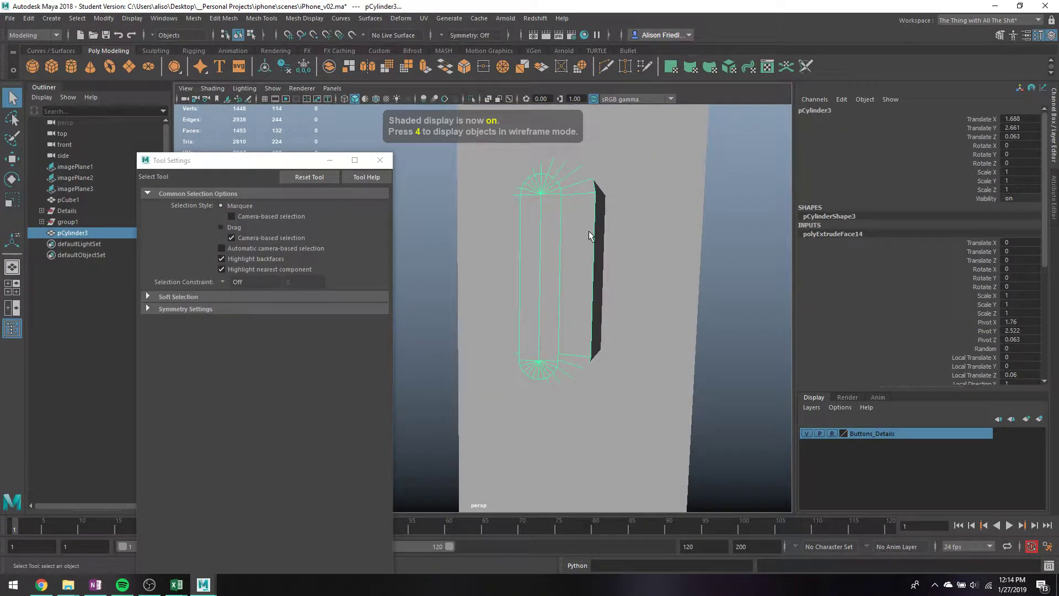
{"action": "key", "text": "4"}
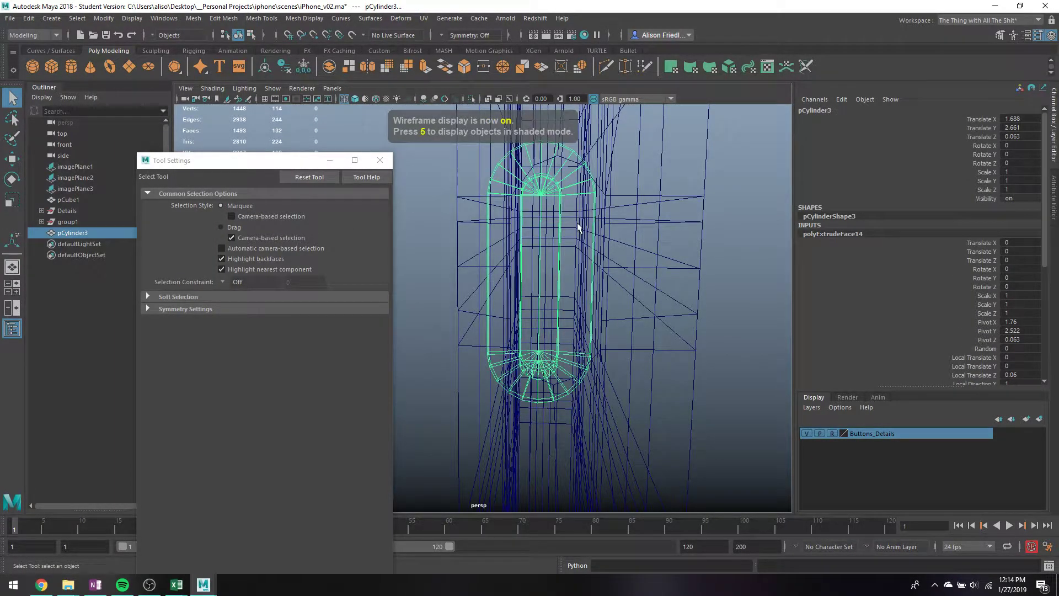
{"action": "right_click_drag", "start_coordinate": [578, 199], "coordinate": [582, 218]}
{"action": "left_click_drag", "start_coordinate": [595, 224], "coordinate": [570, 233], "text": "alt"}
{"action": "right_click_drag", "start_coordinate": [591, 211], "coordinate": [591, 236]}
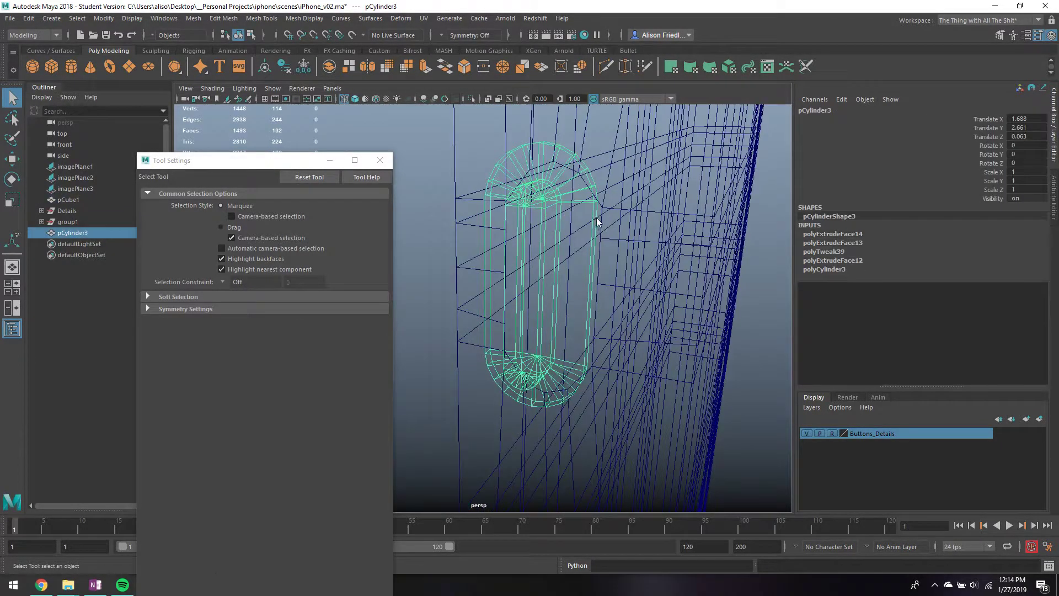
{"action": "key", "text": "r"}
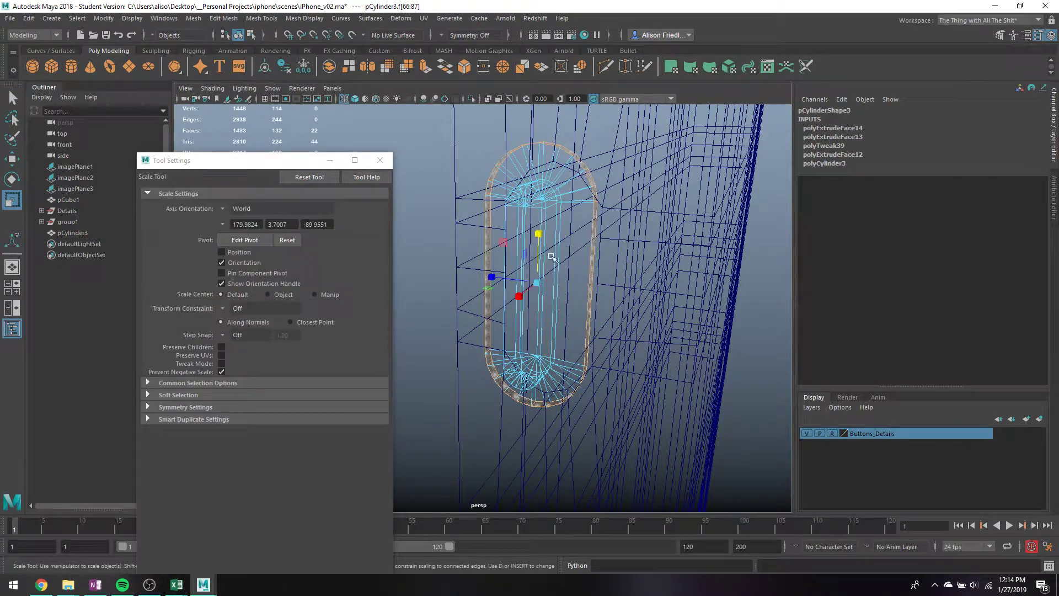
{"action": "mouse_move", "coordinate": [494, 276]}
{"action": "left_mouse_down", "text": "alt"}
{"action": "mouse_move", "coordinate": [473, 276]}
{"action": "mouse_move", "coordinate": [508, 280]}
{"action": "mouse_move", "coordinate": [563, 221]}
{"action": "left_mouse_up", "text": "alt"}
{"action": "key", "text": "q"}
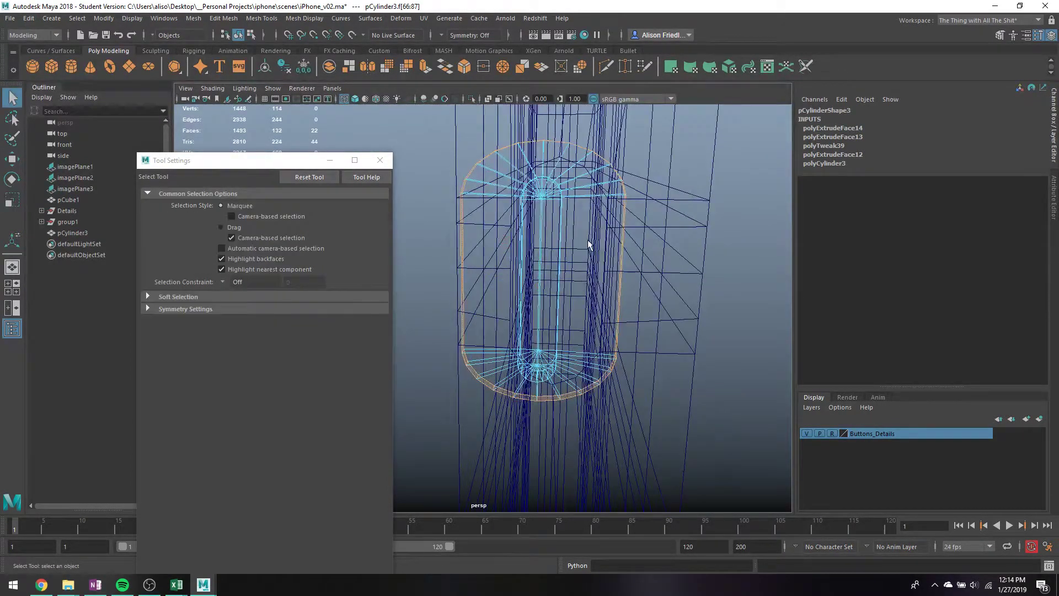
- Return to shaded object display and turn on screen space ambient occlusion to judge the switch in its slot
{"action": "key", "text": "5"}
{"action": "right_click_drag", "start_coordinate": [563, 220], "coordinate": [588, 189]}
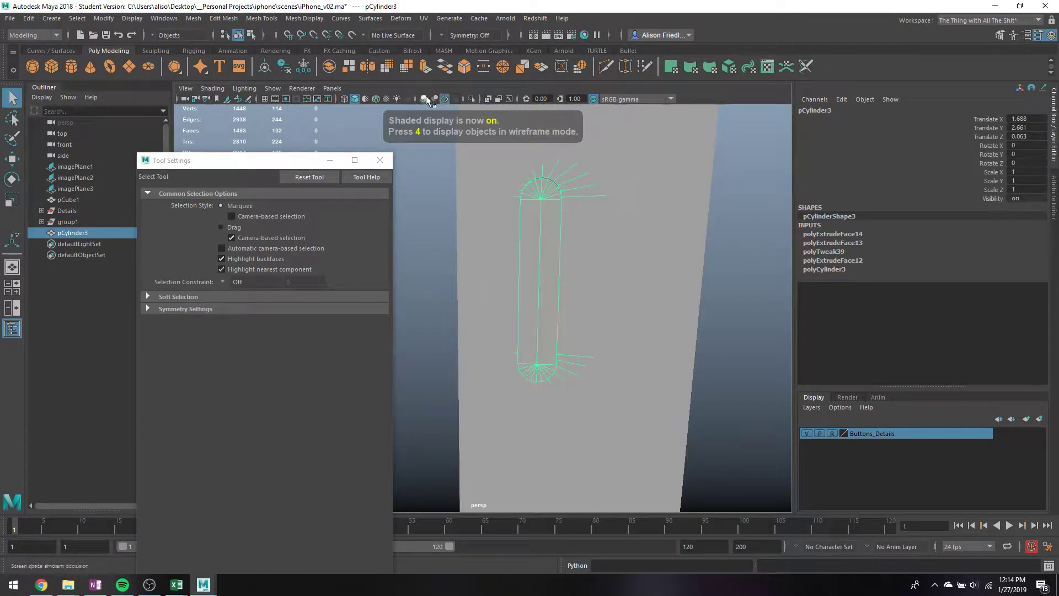
{"action": "left_click", "coordinate": [740, 265]}
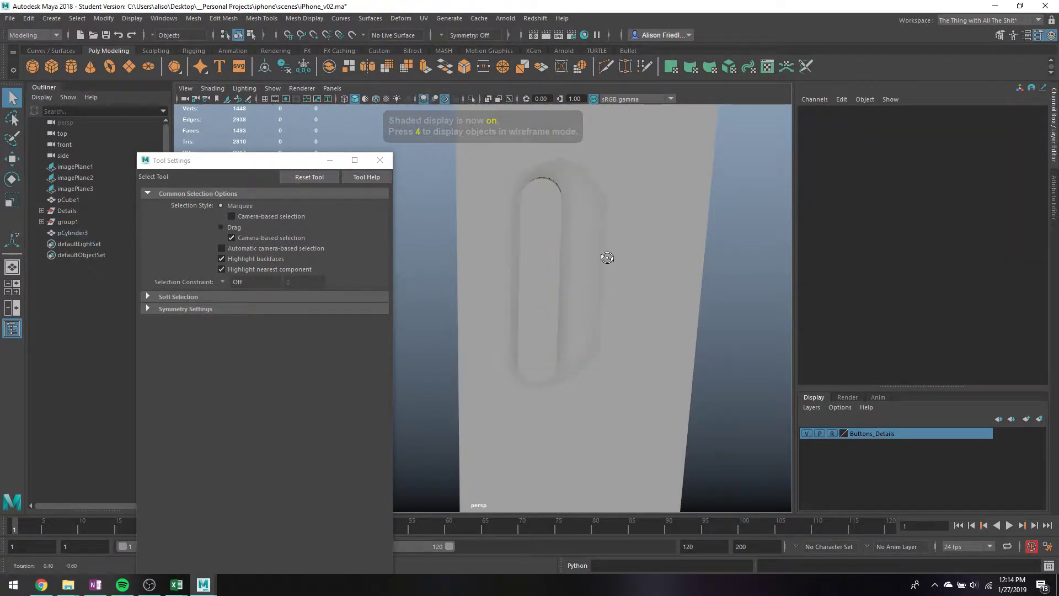
- Try sliding the switch across the slot to Z -0.007 and back, and undo the test moves
{"action": "left_click", "coordinate": [555, 256]}
{"action": "key", "text": "f"}
{"action": "key", "text": "w"}
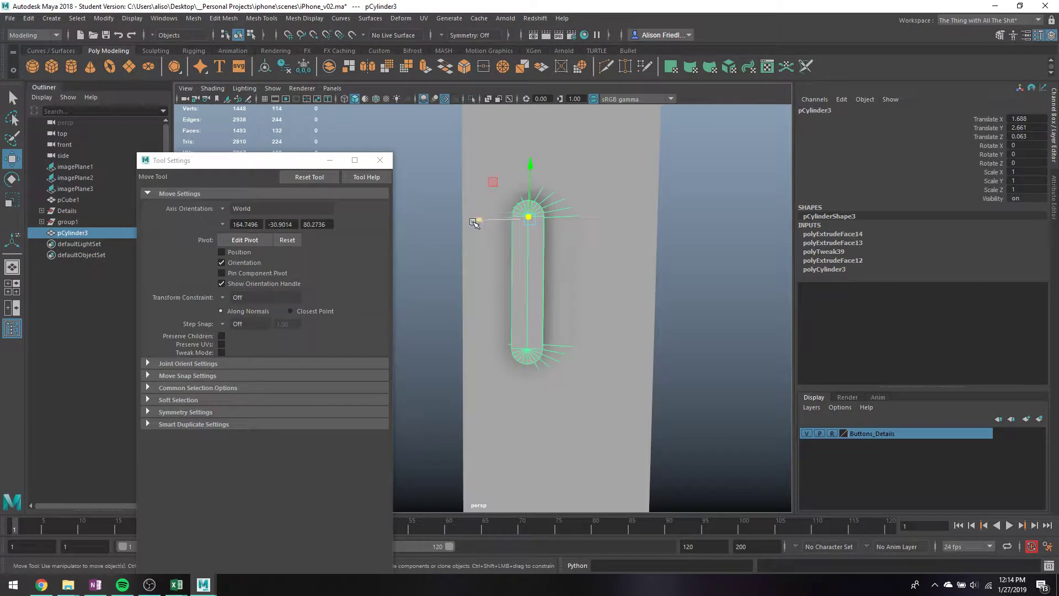
{"action": "left_click_drag", "start_coordinate": [473, 222], "coordinate": [508, 239]}
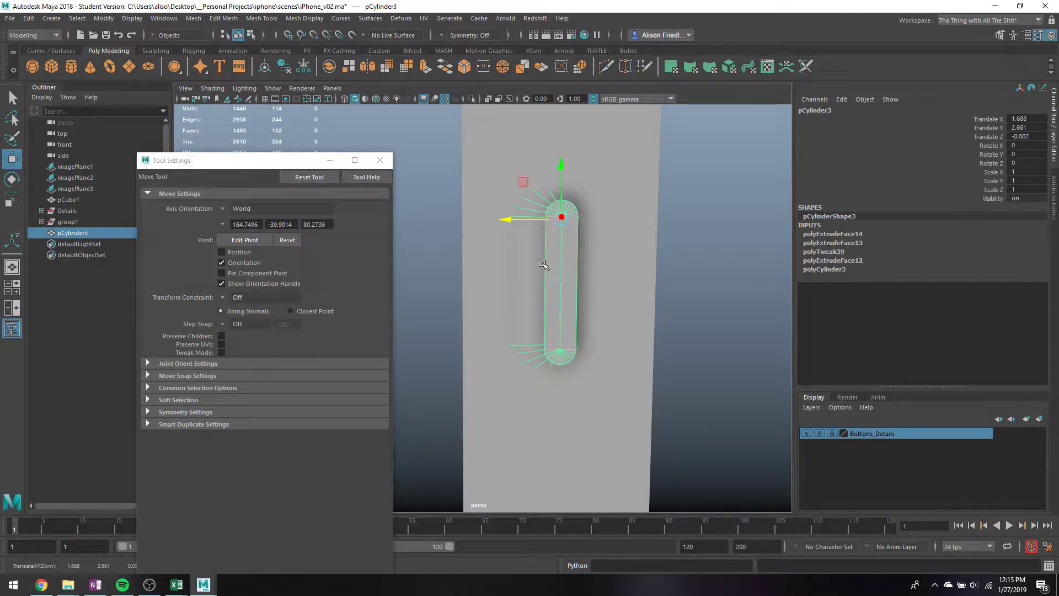
{"action": "left_click_drag", "start_coordinate": [506, 221], "coordinate": [484, 221]}
{"action": "key", "text": "ctrl+z"}
{"action": "key", "text": "ctrl+z"}
- Save the scene and rename the switch mesh silence_button
{"action": "key", "text": "ctrl+s"}
{"action": "key", "text": "Return"}
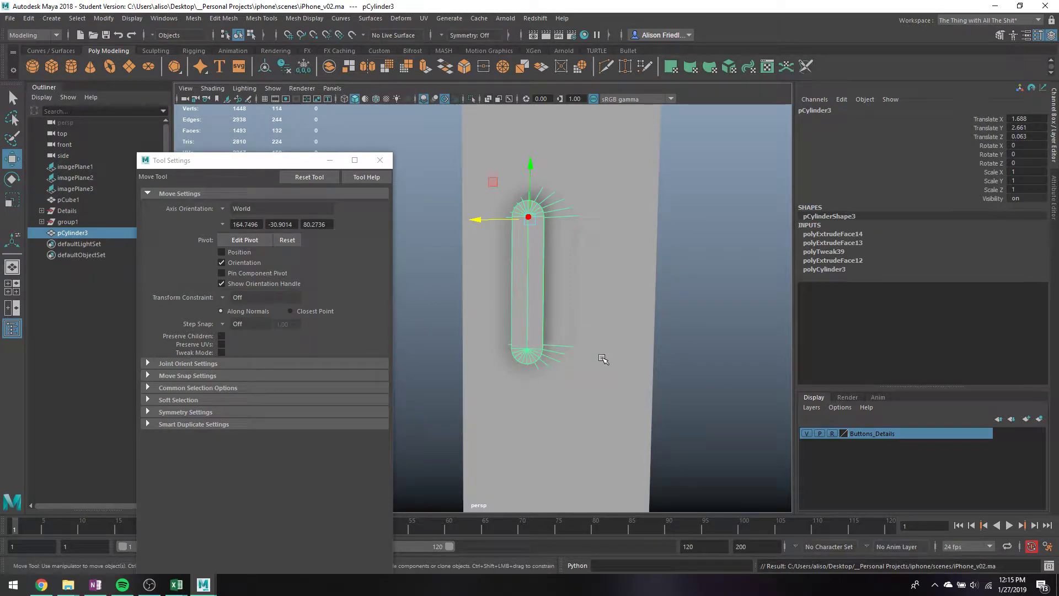
{"action": "left_click_drag", "start_coordinate": [679, 291], "coordinate": [619, 284], "text": "alt"}
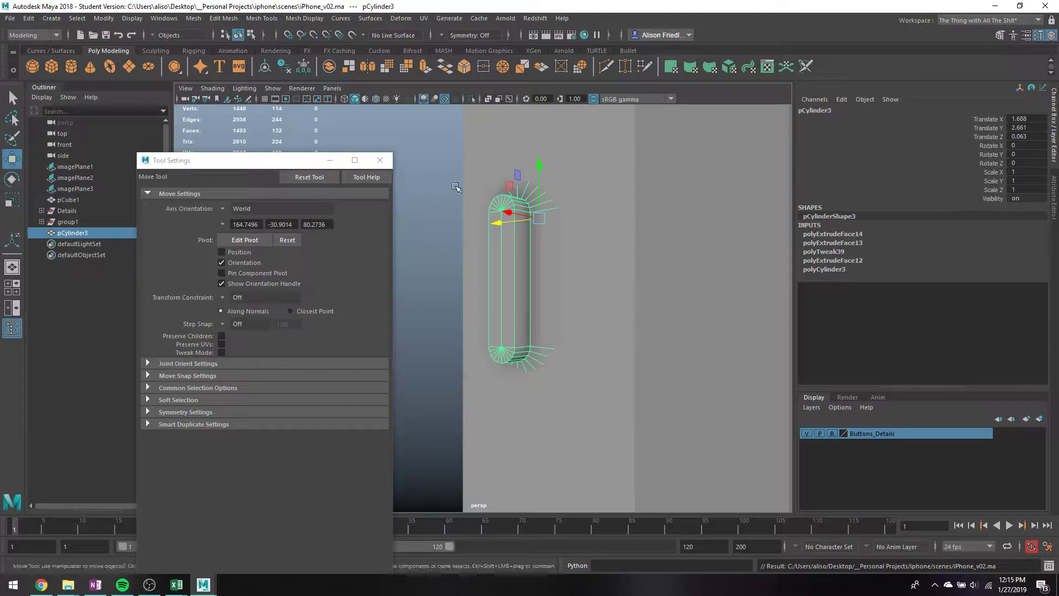
{"action": "double_click", "coordinate": [73, 233]}
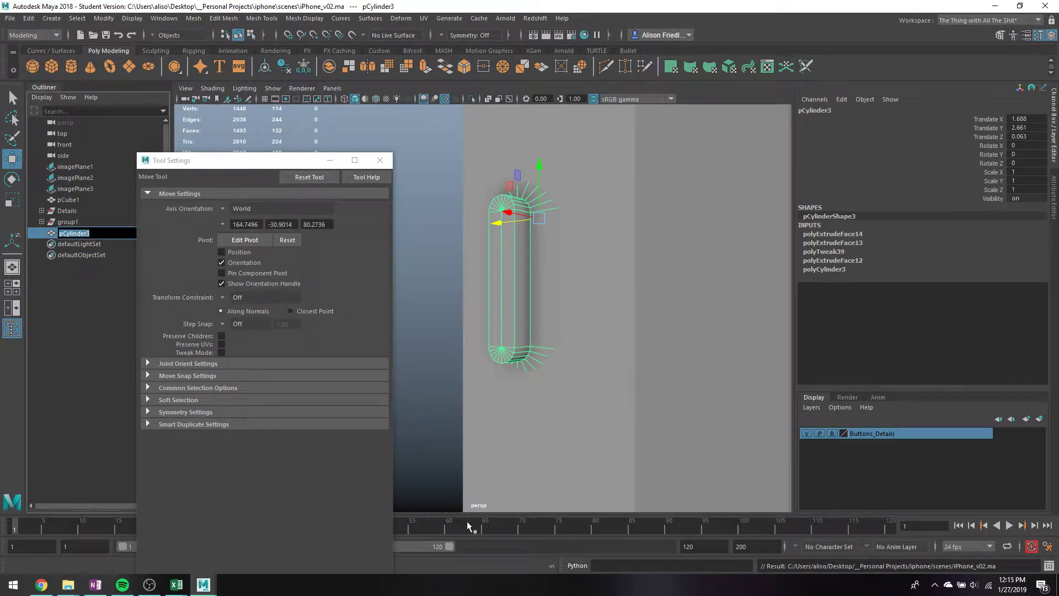
{"action": "type", "text": "silence_ button"}
{"action": "key", "text": "Return"}
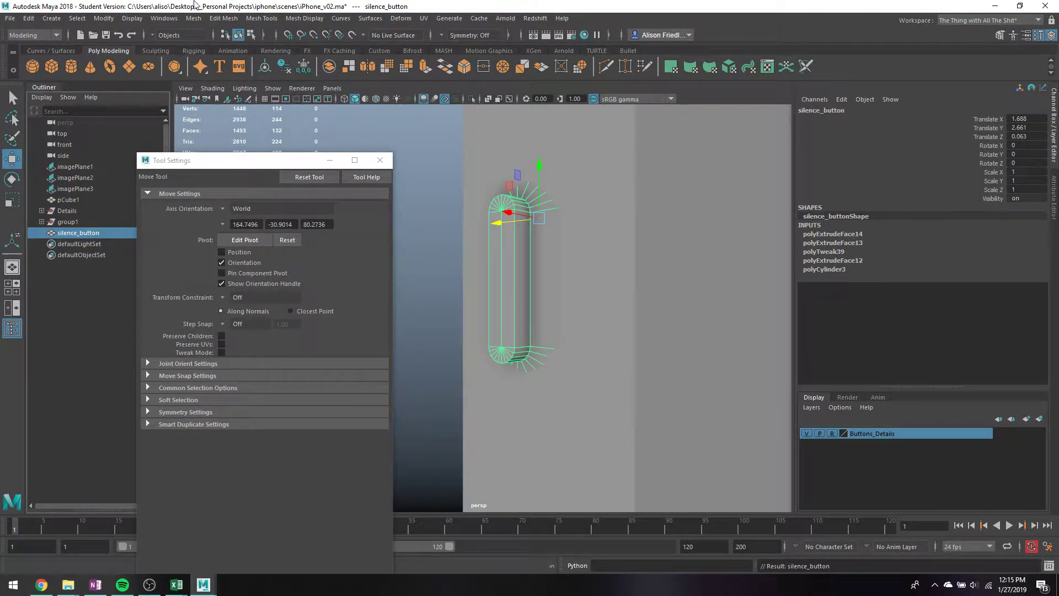
- Add silence_button to the Buttons_Details layer
{"action": "right_click", "coordinate": [848, 436]}
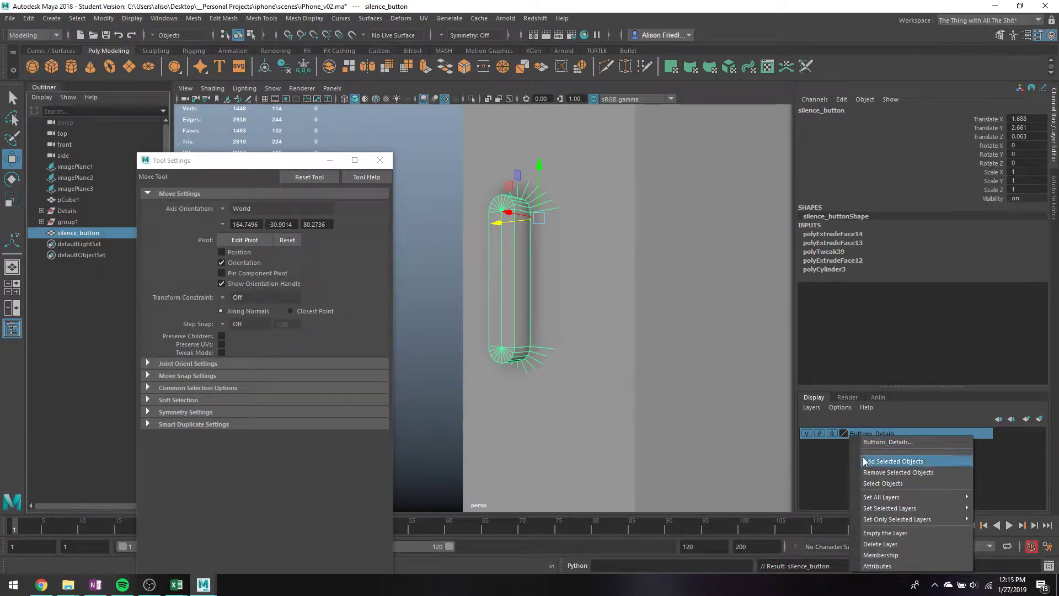
{"action": "left_click", "coordinate": [883, 459]}
{"action": "right_click_drag", "start_coordinate": [59, 219], "coordinate": [61, 235]}
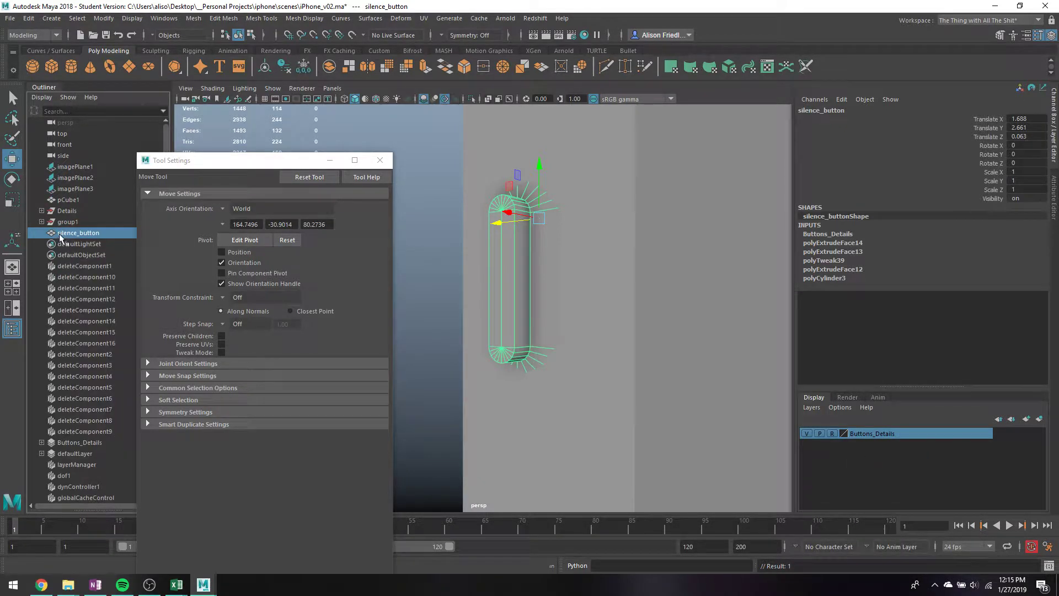
- Examine group1 and its pCylinder1 and pCylinder2 child nodes in the scene hierarchy
{"action": "scroll", "coordinate": [49, 226], "scroll_direction": "down", "scroll_amount": 3}
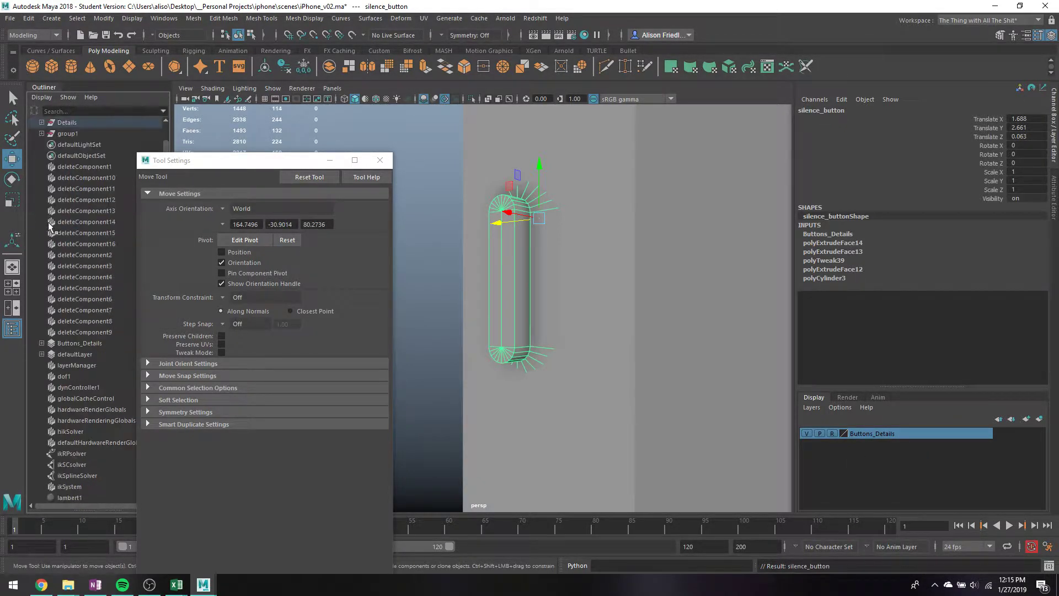
{"action": "left_click", "coordinate": [41, 133]}
{"action": "left_click", "coordinate": [68, 144]}
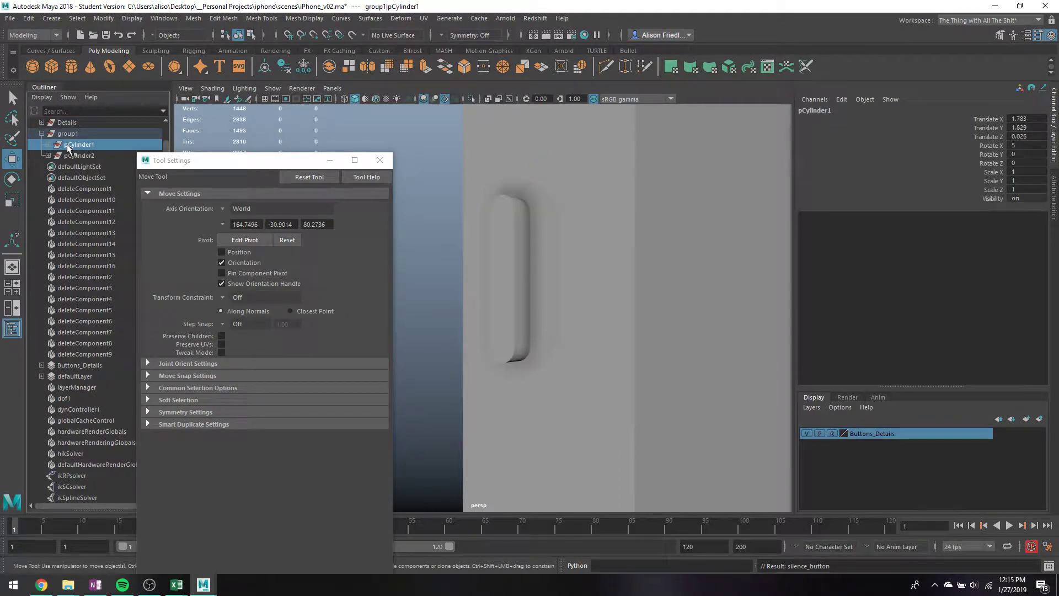
{"action": "left_click", "coordinate": [62, 132]}
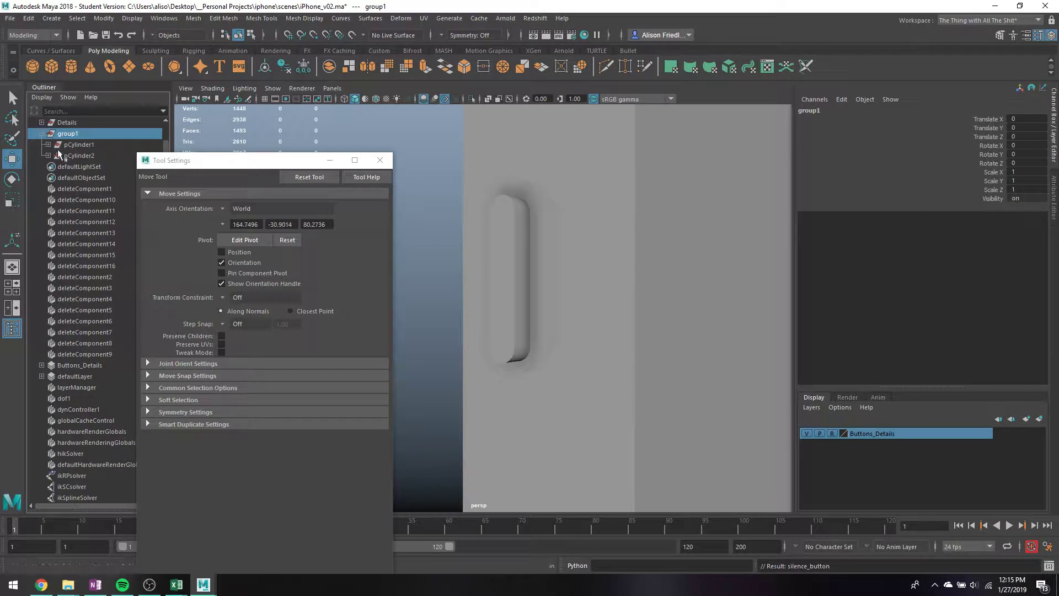
{"action": "left_click", "coordinate": [49, 156]}
{"action": "left_click", "coordinate": [79, 157]}
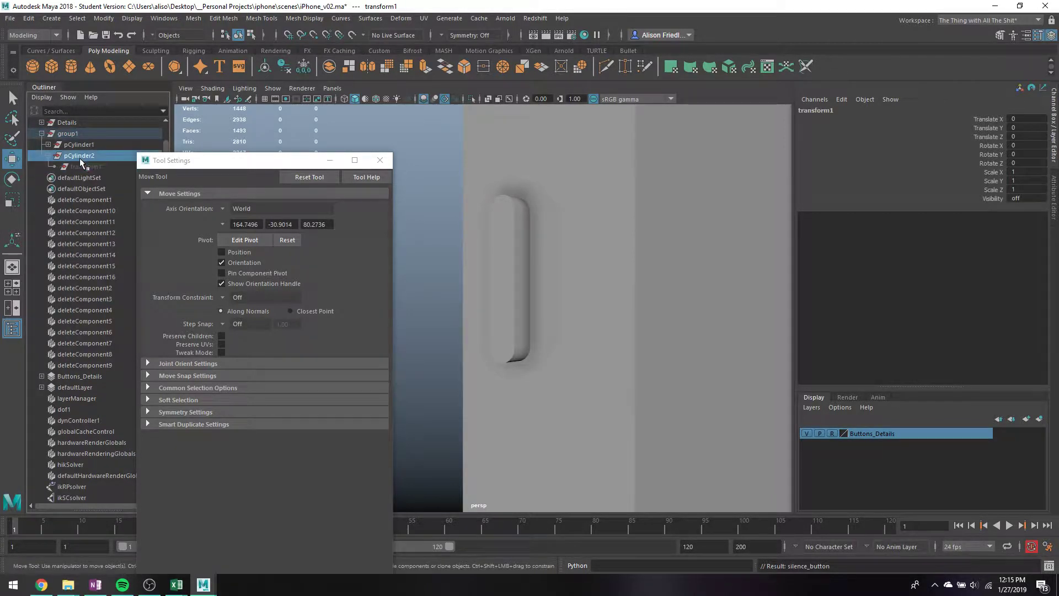
- Turn off reference mode on the Buttons_Details layer and select the combined volume buttons mesh
{"action": "key", "text": "f"}
{"action": "right_click_drag", "start_coordinate": [553, 305], "coordinate": [515, 303], "text": "alt"}
{"action": "left_click_drag", "start_coordinate": [514, 303], "coordinate": [531, 307], "text": "alt"}
{"action": "key", "text": "q"}
{"action": "left_click", "coordinate": [475, 158]}
{"action": "left_click_drag", "start_coordinate": [474, 158], "coordinate": [487, 221], "text": "alt"}
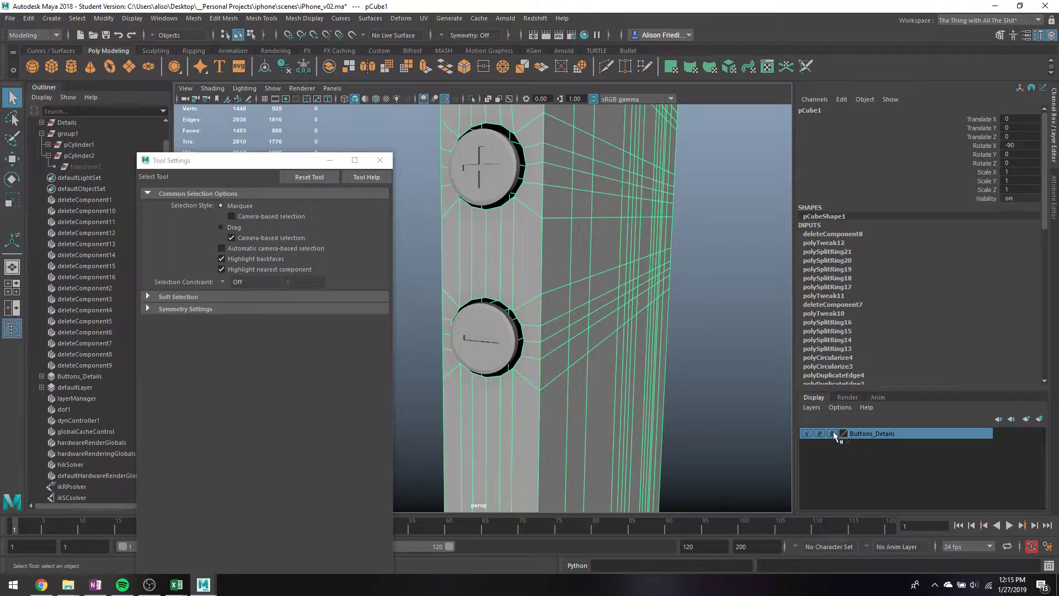
{"action": "left_click", "coordinate": [485, 156]}
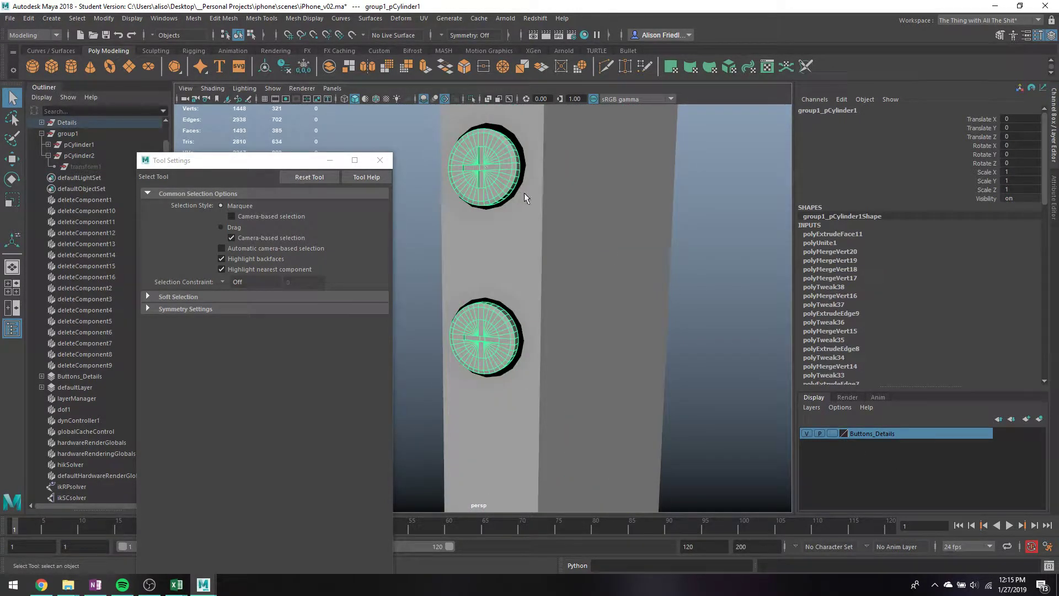
- Try deleting the volume buttons' construction history and the leftover group1, undoing each deletion
{"action": "scroll", "coordinate": [100, 234], "scroll_direction": "up", "scroll_amount": 3}
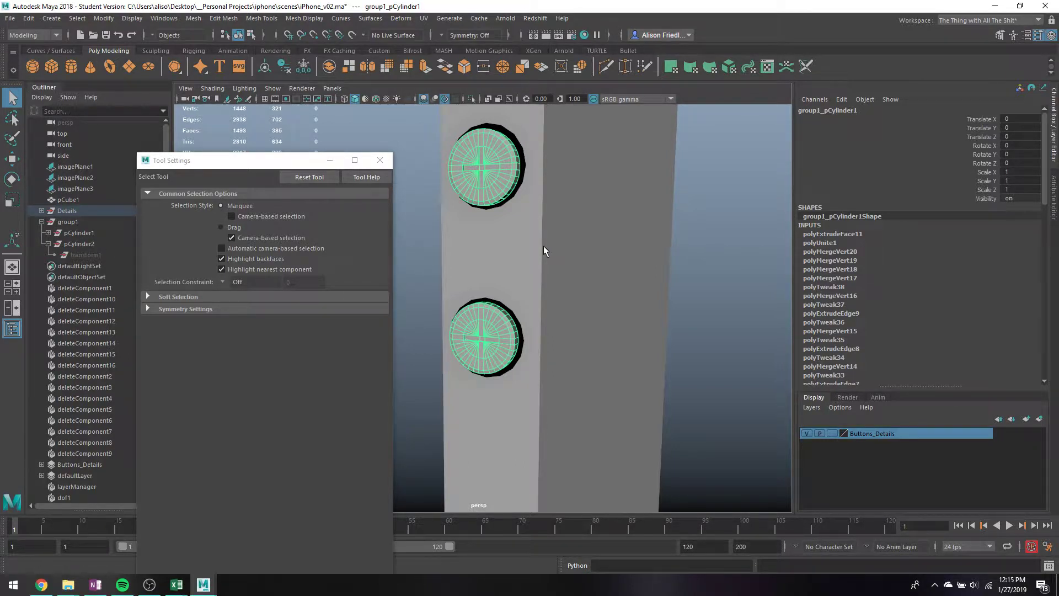
{"action": "key", "text": "alt+shift+d"}
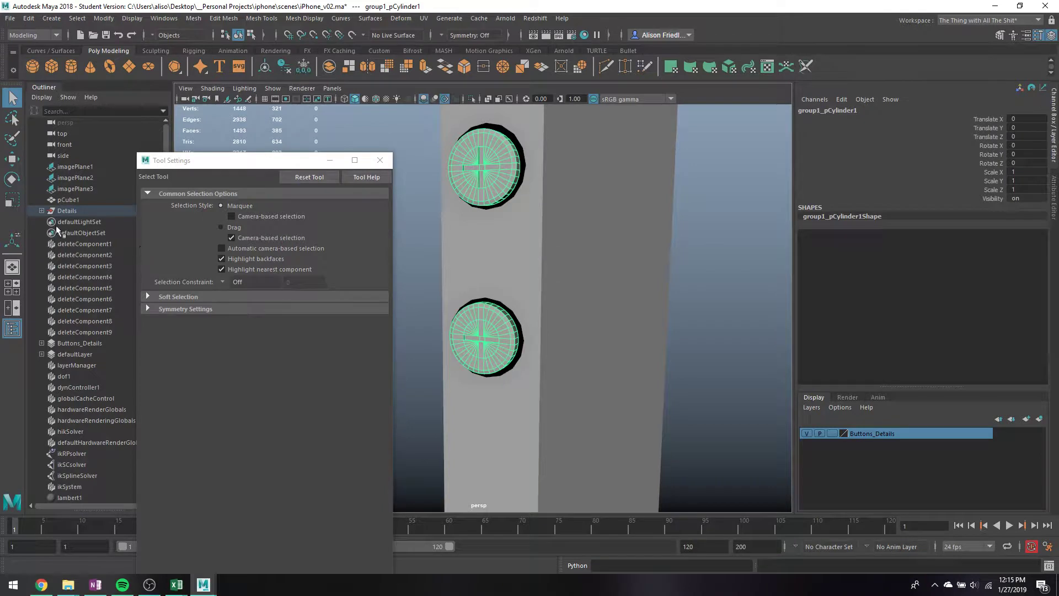
{"action": "key", "text": "ctrl+z"}
{"action": "left_click", "coordinate": [70, 222]}
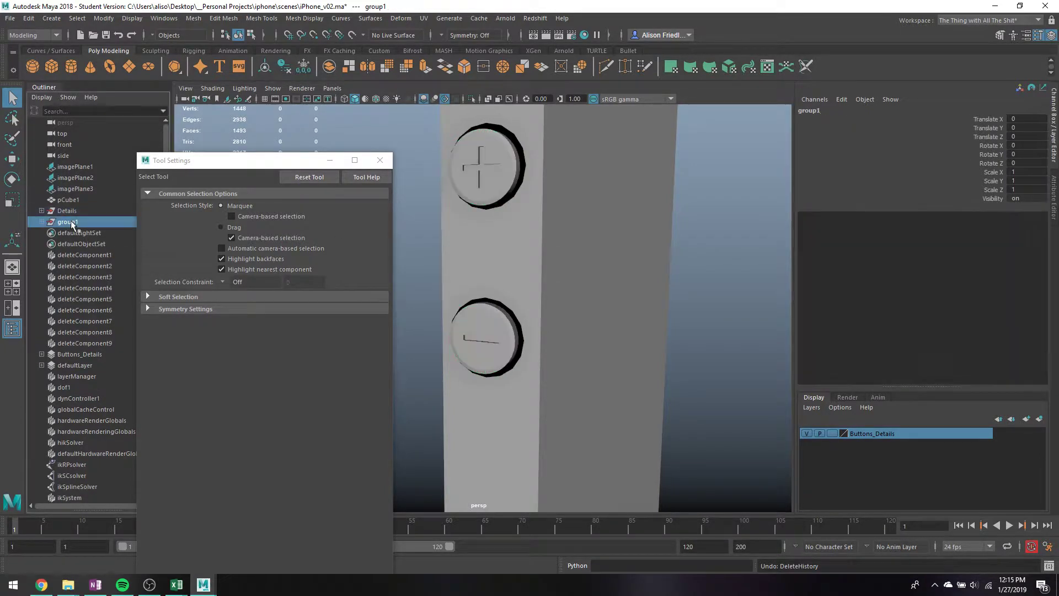
{"action": "key", "text": "Delete"}
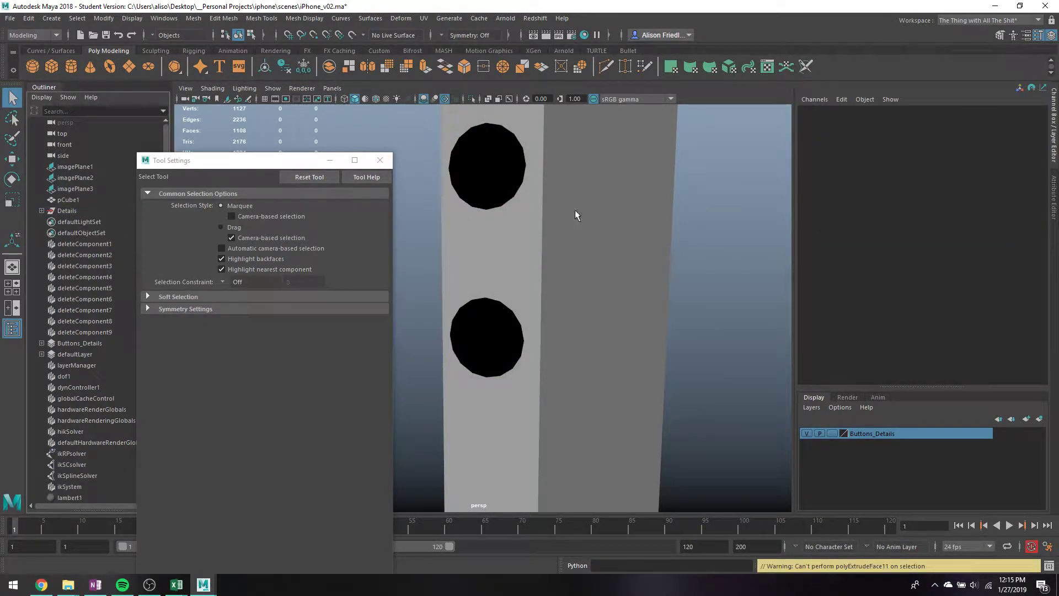
{"action": "key", "text": "ctrl+z"}
- Delete the volume buttons' construction history and return the Buttons_Details layer to reference mode
{"action": "left_click", "coordinate": [497, 173]}
{"action": "key", "text": "alt+shift+d"}
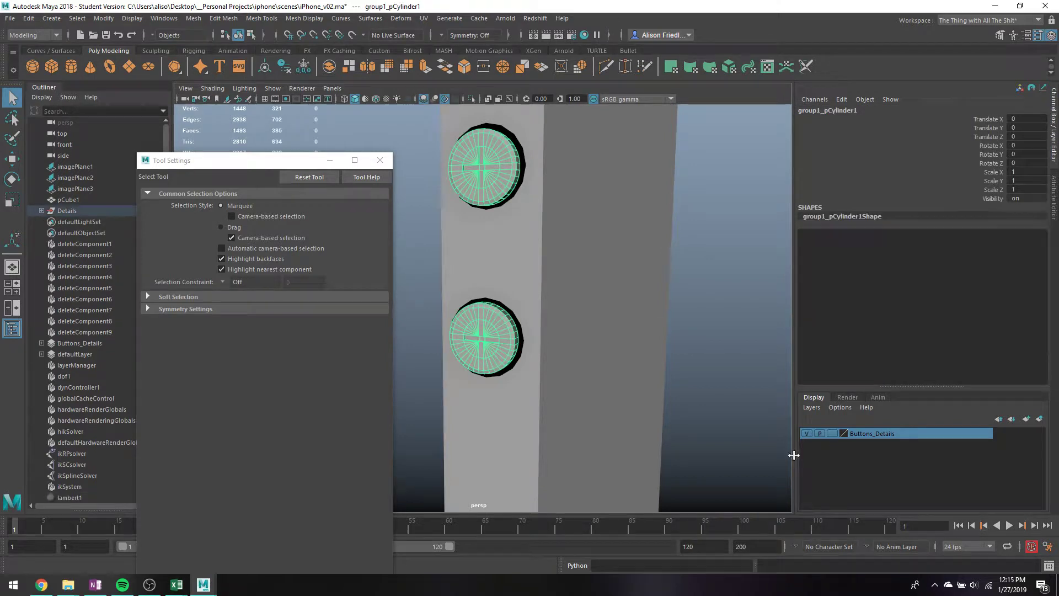
{"action": "left_click", "coordinate": [832, 433]}
{"action": "left_click", "coordinate": [832, 433]}
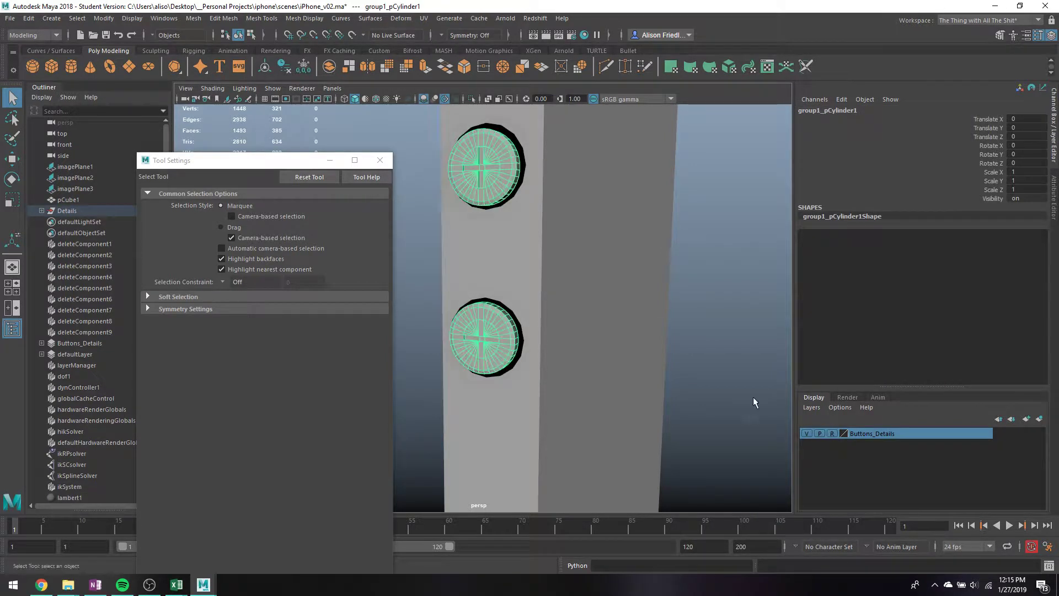
- Save the scene and review the phone body around the side buttons from several angles
{"action": "left_click", "coordinate": [697, 331]}
{"action": "left_click_drag", "start_coordinate": [591, 333], "coordinate": [590, 292], "text": "alt"}
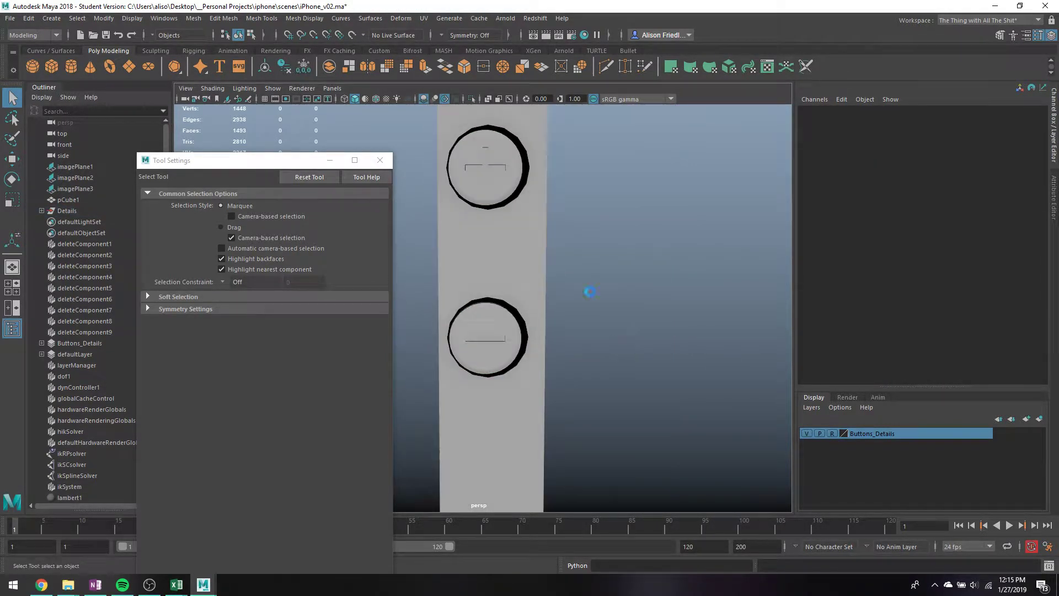
{"action": "key", "text": "ctrl+s"}
{"action": "left_click", "coordinate": [504, 301]}
{"action": "middle_click_drag", "start_coordinate": [501, 239], "coordinate": [506, 410], "text": "alt"}
{"action": "scroll", "coordinate": [507, 359], "scroll_direction": "down", "scroll_amount": 2}
{"action": "left_click_drag", "start_coordinate": [524, 298], "coordinate": [442, 199], "text": "alt"}
{"action": "left_click", "coordinate": [473, 222]}
{"action": "scroll", "coordinate": [521, 243], "scroll_direction": "down", "scroll_amount": 5}
{"action": "middle_click_drag", "start_coordinate": [558, 302], "coordinate": [573, 255], "text": "alt"}
{"action": "left_click_drag", "start_coordinate": [572, 256], "coordinate": [552, 298], "text": "alt"}
- Close the Tool Settings window and show the bottom-edge reference with the headphone jack in the full-size top view
{"action": "key", "text": "space"}
{"action": "key", "text": "space"}
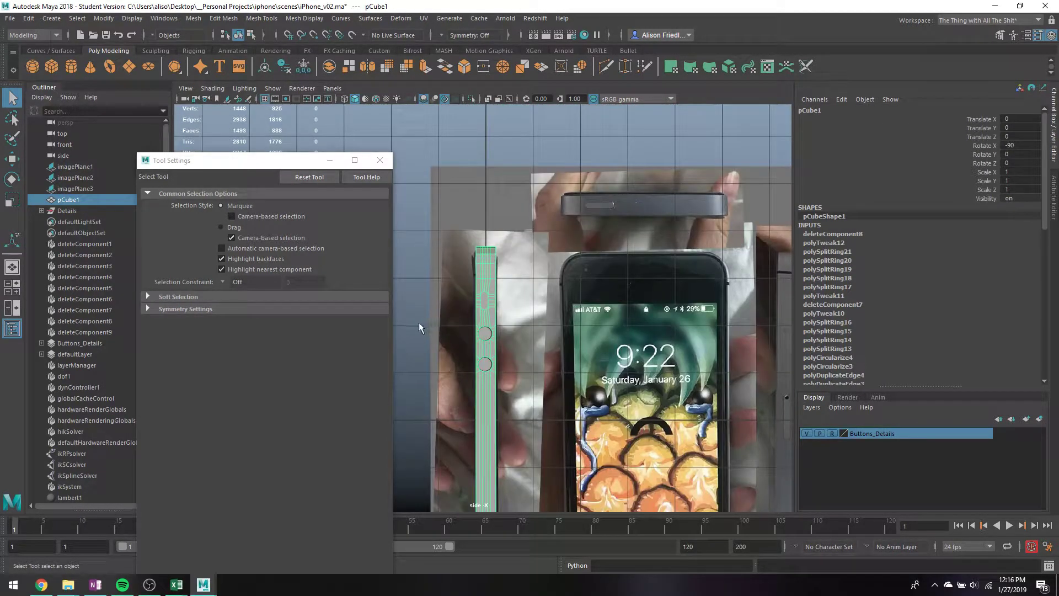
{"action": "key", "text": "space"}
{"action": "left_click_drag", "start_coordinate": [422, 318], "coordinate": [421, 172]}
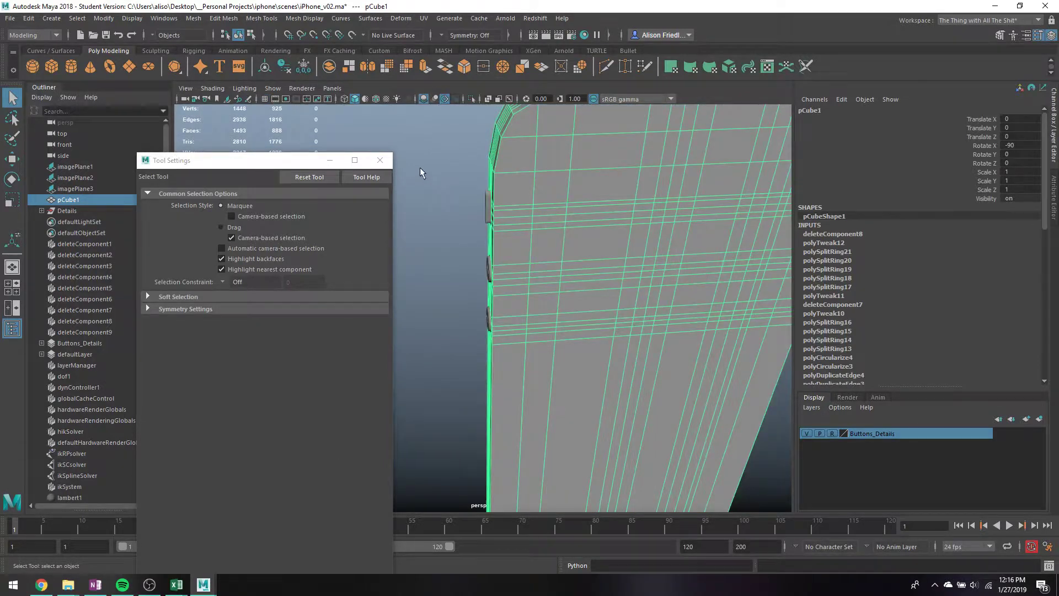
{"action": "left_click", "coordinate": [379, 160]}
{"action": "key", "text": "space"}
{"action": "left_click_drag", "start_coordinate": [360, 188], "coordinate": [102, 210]}
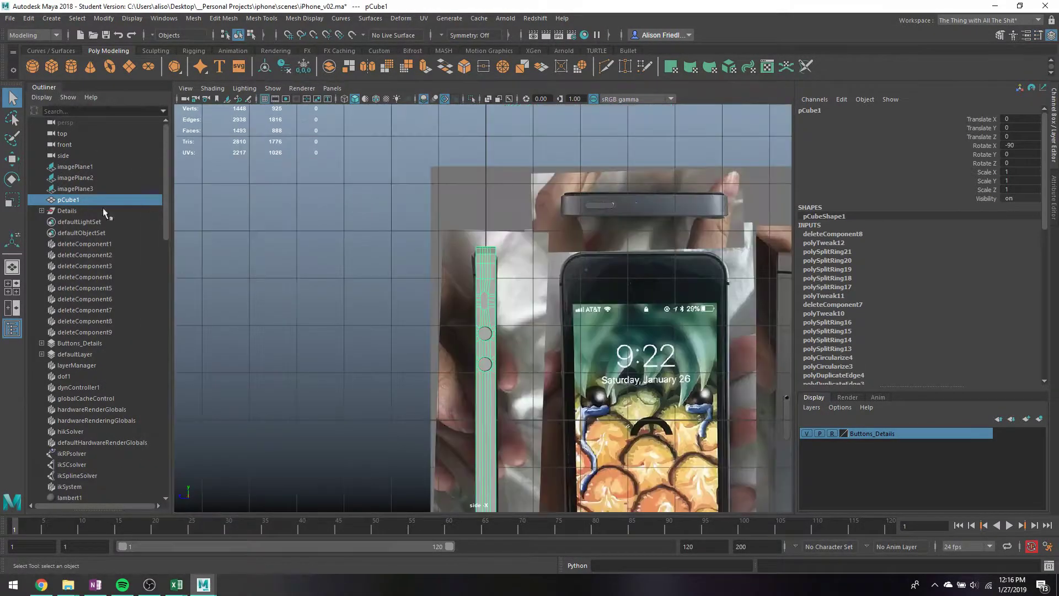
{"action": "key", "text": "space"}
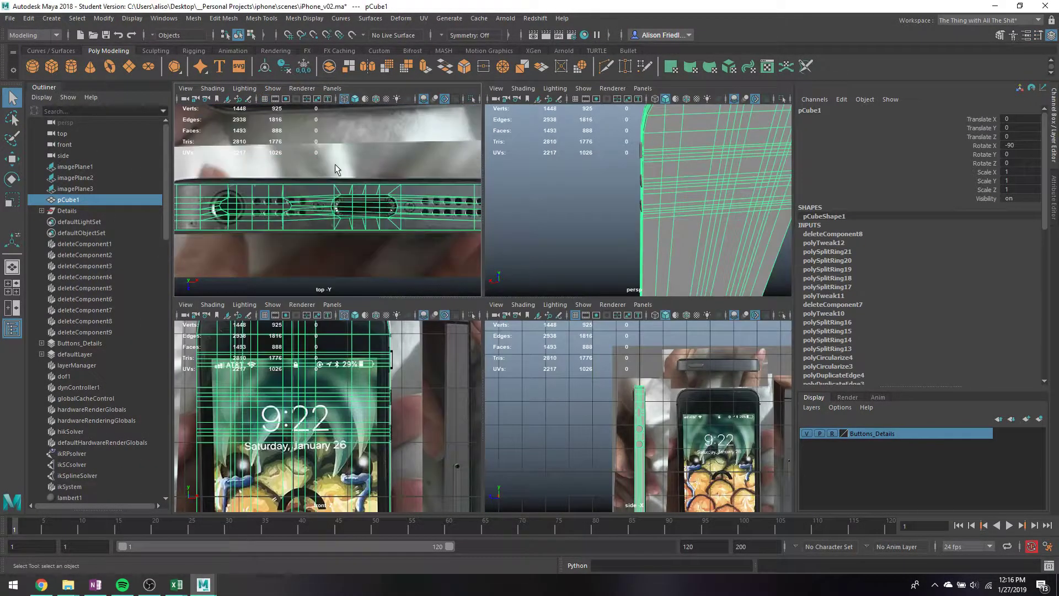
{"action": "key", "text": "space"}
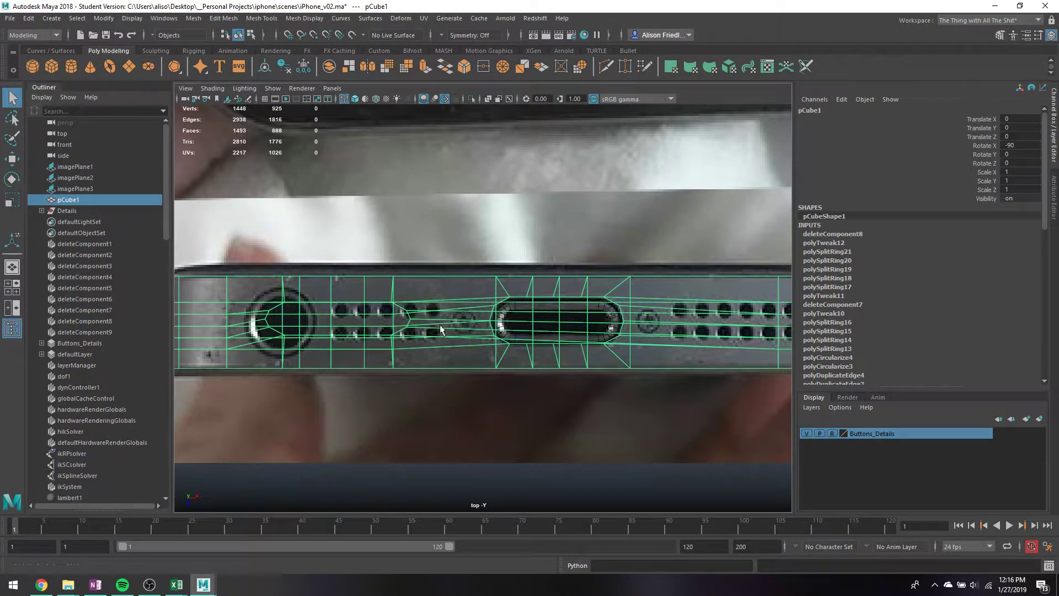
{"action": "middle_click_drag", "start_coordinate": [440, 329], "coordinate": [483, 284], "text": "alt"}
{"action": "left_click", "coordinate": [71, 66]}
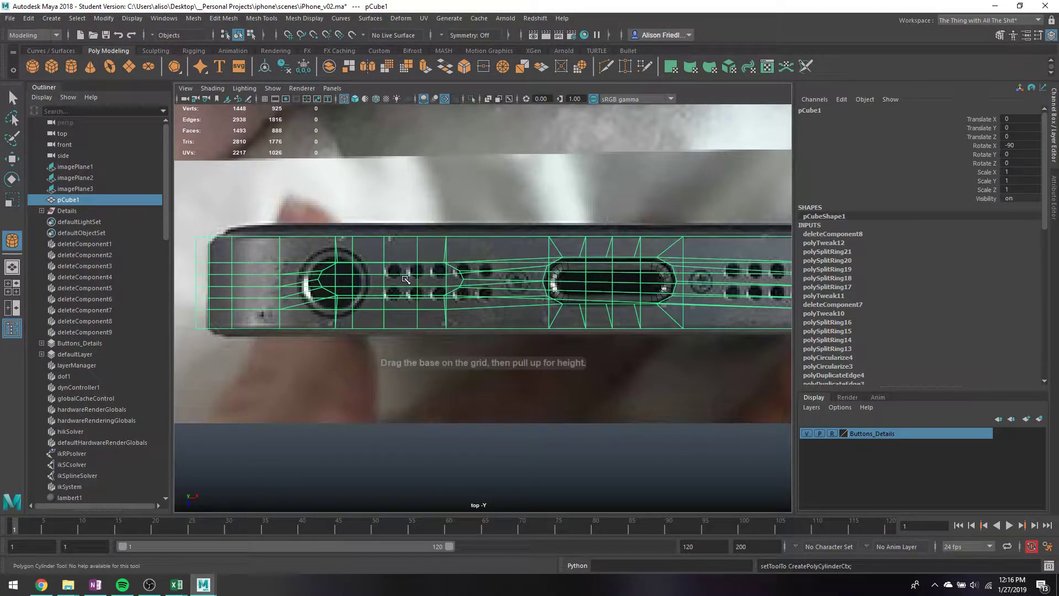
{"action": "left_click_drag", "start_coordinate": [333, 281], "coordinate": [363, 299]}
{"action": "left_click", "coordinate": [362, 299]}
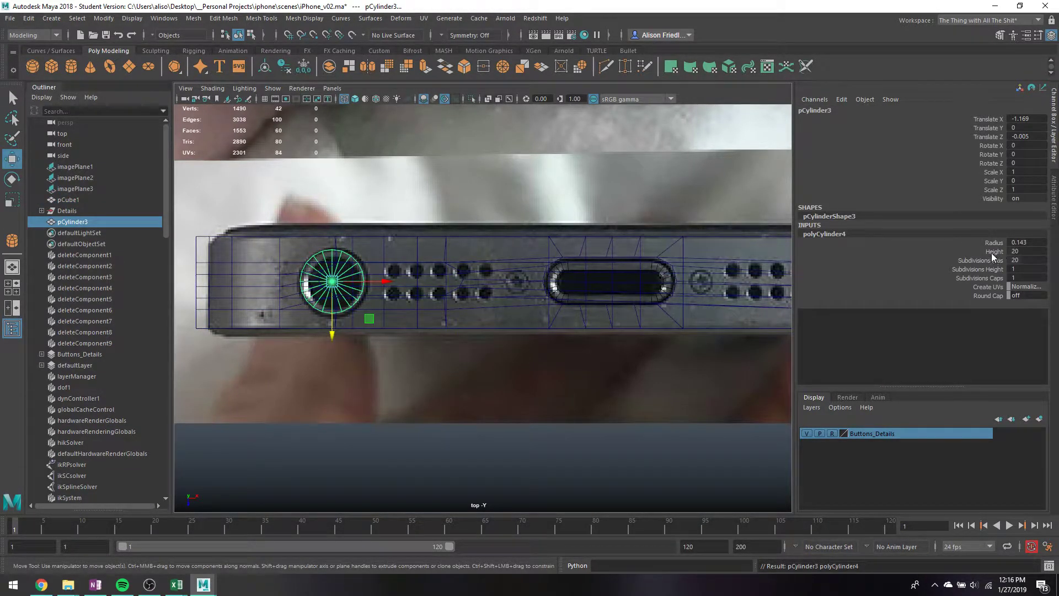
{"action": "key", "text": "space"}
{"action": "key", "text": "space"}
{"action": "key", "text": "4"}
{"action": "scroll", "coordinate": [605, 302], "scroll_direction": "down", "scroll_amount": 5}
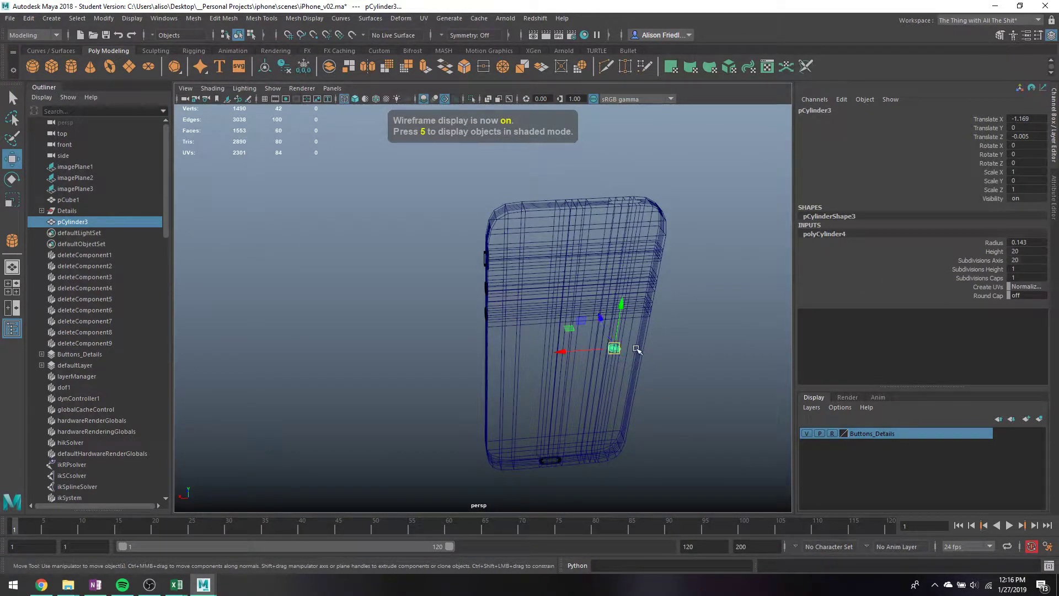
{"action": "key", "text": "Delete"}
{"action": "key", "text": "space"}
{"action": "key", "text": "space"}
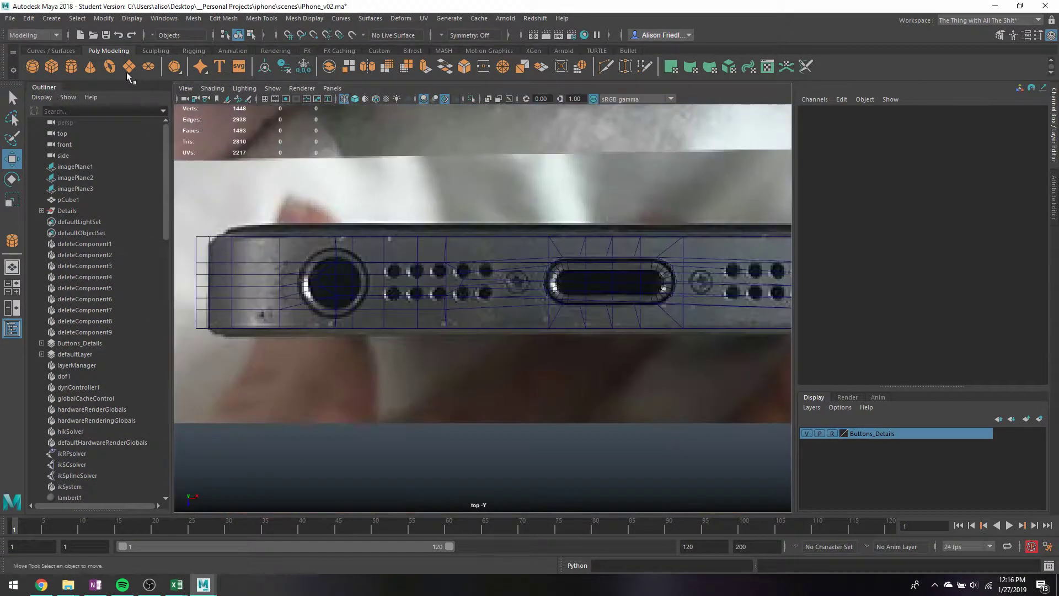
- Create a polygon cylinder of radius about 0.154 and height about 0.434 over the headphone jack, centred at X -1.159, Z 0
{"action": "left_click", "coordinate": [71, 66]}
{"action": "left_click_drag", "start_coordinate": [331, 279], "coordinate": [364, 304]}
{"action": "left_click_drag", "start_coordinate": [364, 304], "coordinate": [406, 177]}
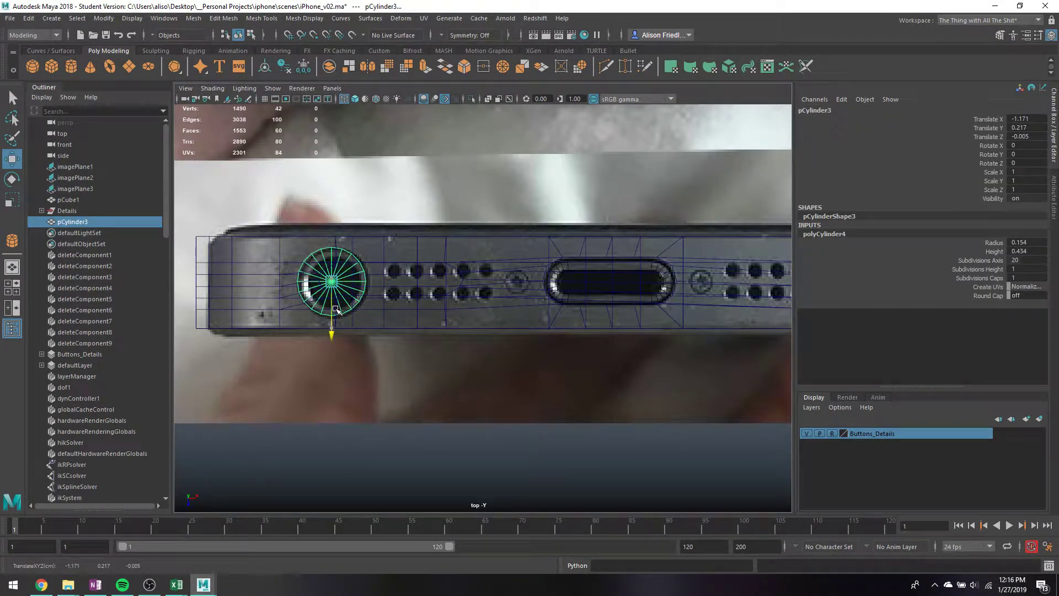
{"action": "left_click_drag", "start_coordinate": [369, 283], "coordinate": [375, 283]}
{"action": "left_click_drag", "start_coordinate": [335, 321], "coordinate": [340, 323]}
- Delete the end cap faces of the headphone jack cylinder, leaving an open tube
{"action": "key", "text": "q"}
{"action": "right_click_drag", "start_coordinate": [345, 294], "coordinate": [334, 323]}
{"action": "left_click_drag", "start_coordinate": [326, 279], "coordinate": [357, 311]}
{"action": "key", "text": "Delete"}
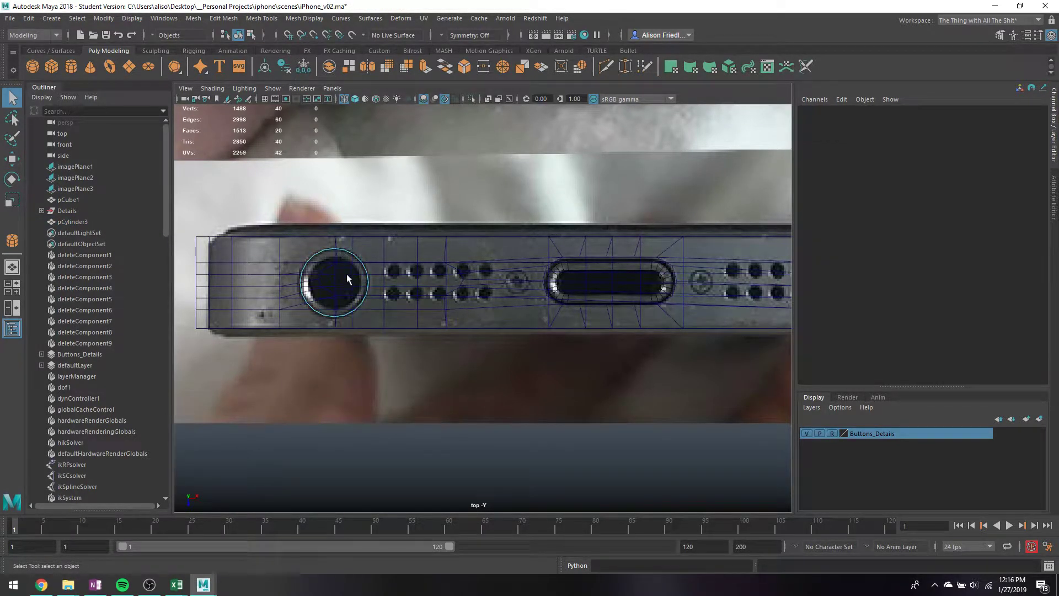
{"action": "right_click_drag", "start_coordinate": [358, 260], "coordinate": [383, 244]}
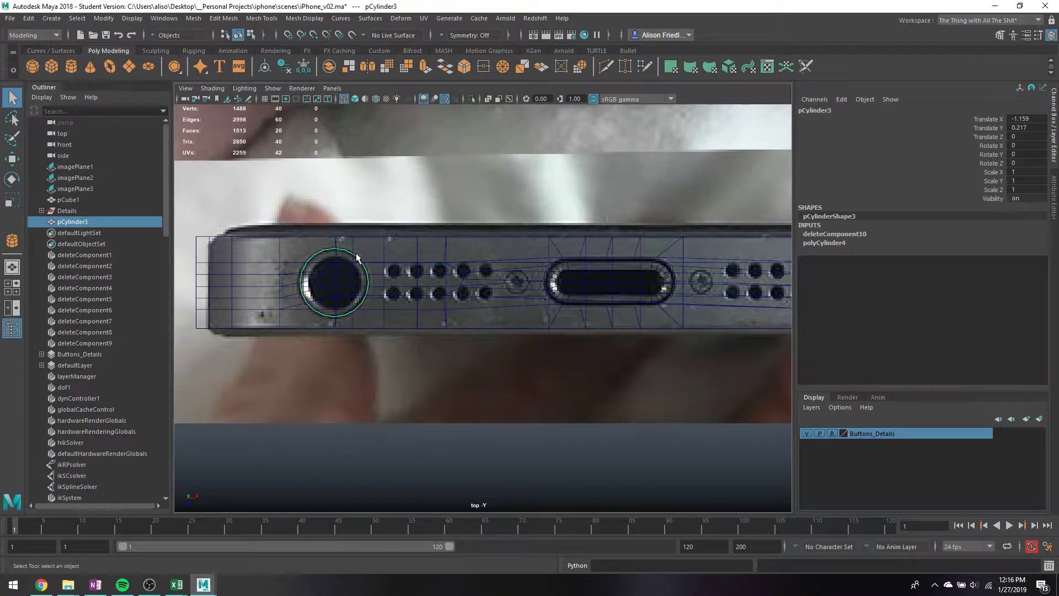
- Extrude the tube's faces inward in three successive extrusions to form the jack's rim, the last by -0.004
{"action": "scroll", "coordinate": [360, 258], "scroll_direction": "up", "scroll_amount": 4}
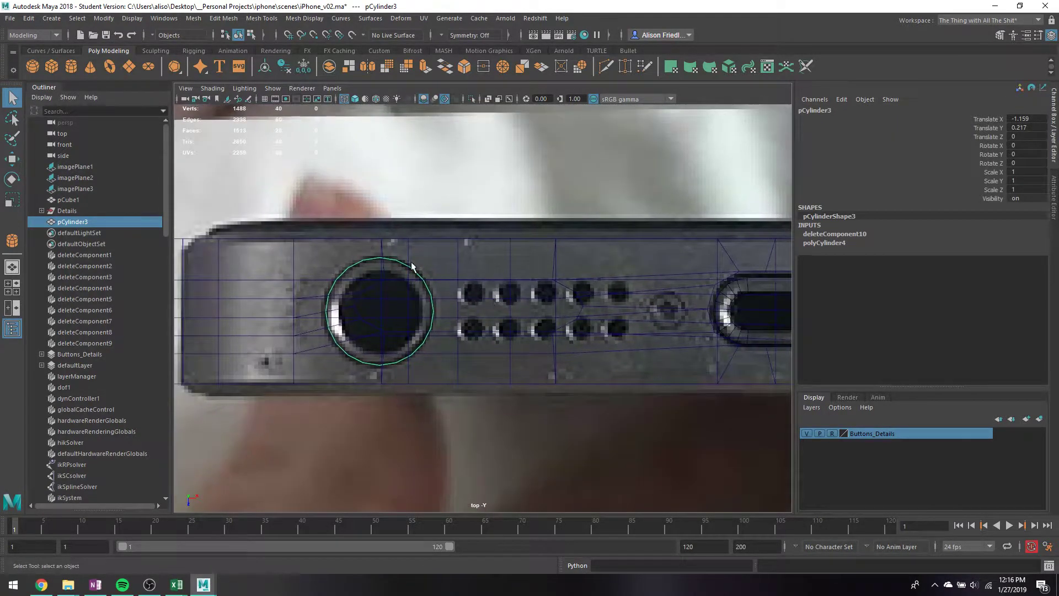
{"action": "left_click", "coordinate": [425, 66]}
{"action": "mouse_move", "coordinate": [434, 277]}
{"action": "left_mouse_down"}
{"action": "mouse_move", "coordinate": [457, 282]}
{"action": "mouse_move", "coordinate": [448, 274]}
{"action": "left_mouse_up"}
{"action": "key", "text": "ctrl+e"}
{"action": "key", "text": "ctrl+e"}
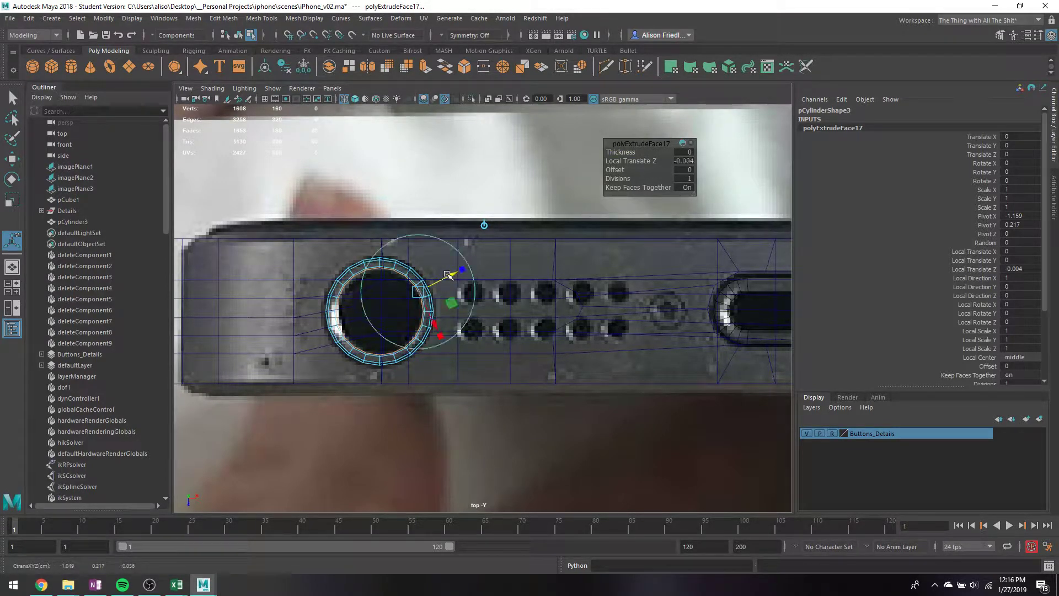
- Extrude the tube's inner wall faces once more and scale them slightly inward around the jack's axis
{"action": "key", "text": "ctrl+e"}
{"action": "key", "text": "space"}
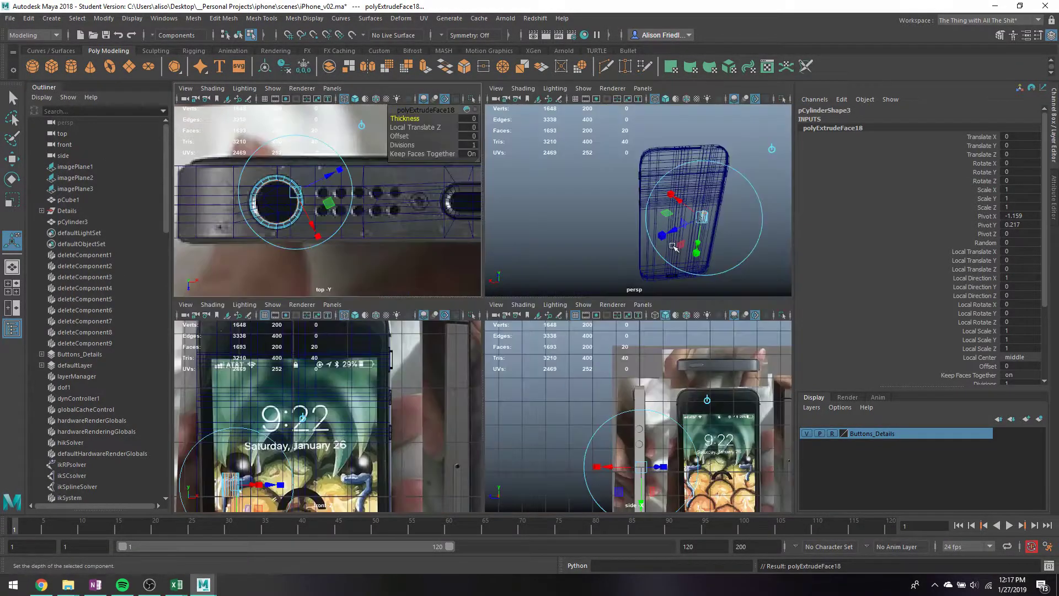
{"action": "key", "text": "space"}
{"action": "key", "text": "f"}
{"action": "key", "text": "r"}
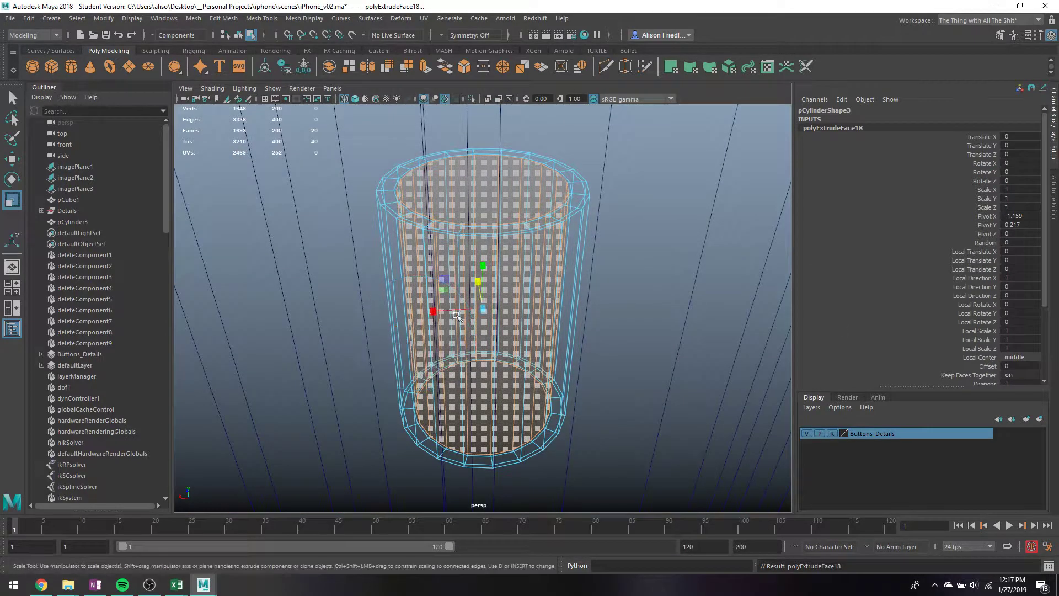
{"action": "left_click", "coordinate": [484, 267]}
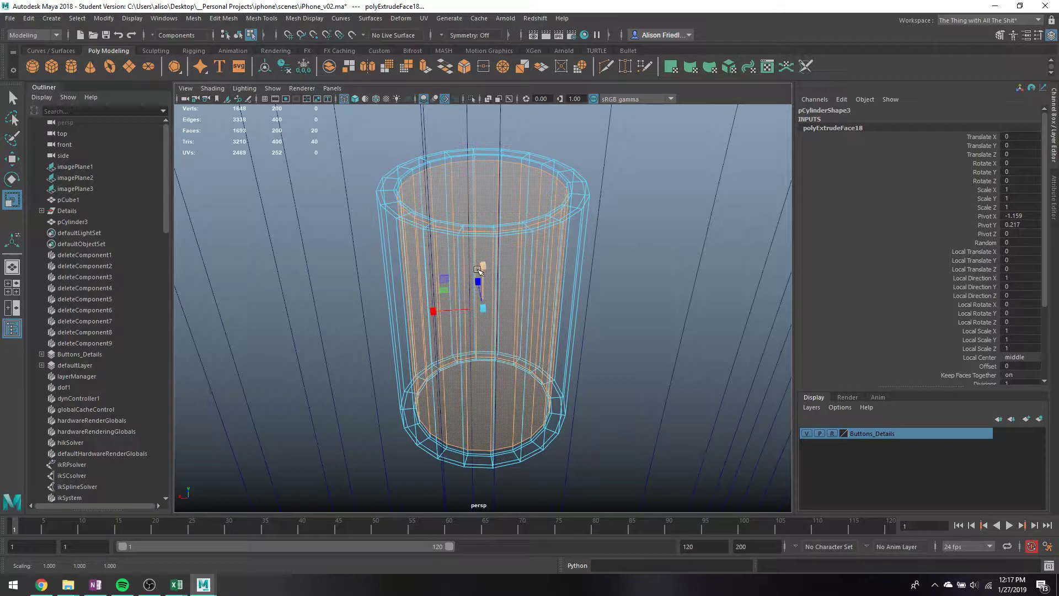
- Isolate the tube's outer wall faces in shaded display to check them, and return to the whole object
{"action": "key", "text": "q"}
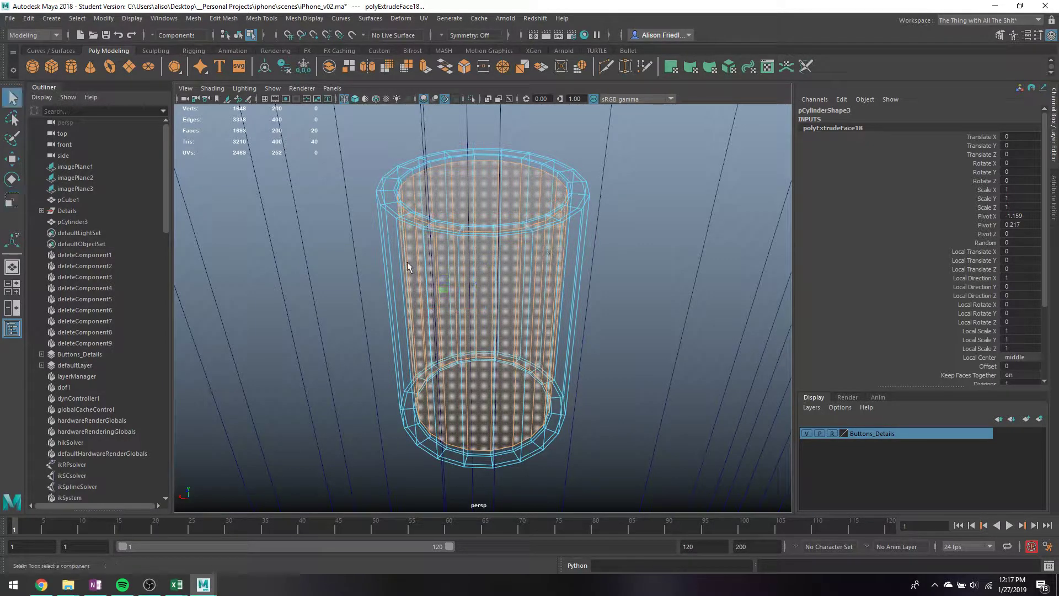
{"action": "left_click", "coordinate": [406, 261]}
{"action": "double_click", "coordinate": [390, 253], "text": "shift"}
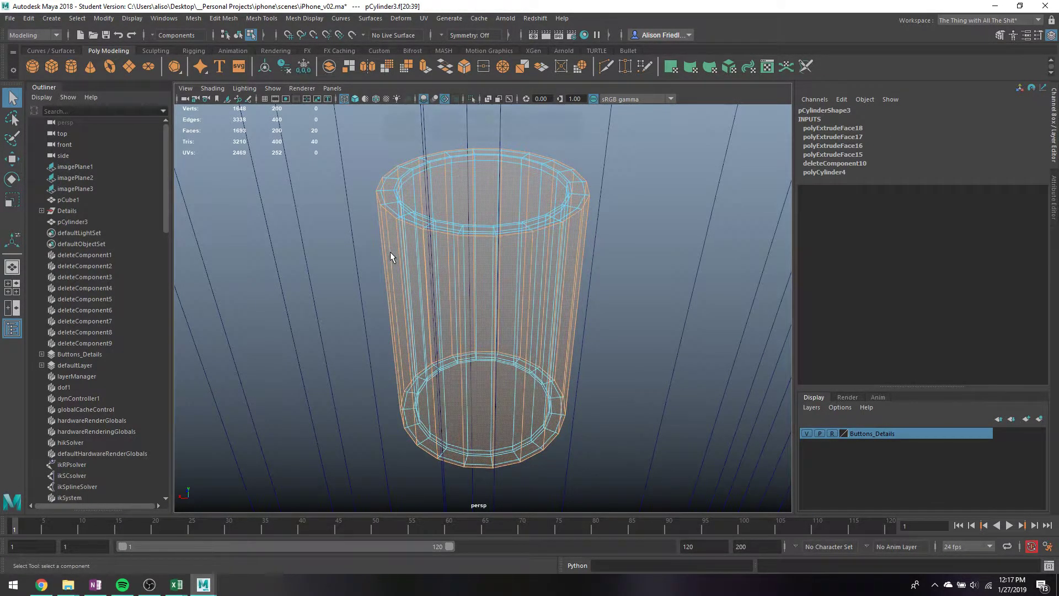
{"action": "key", "text": "5"}
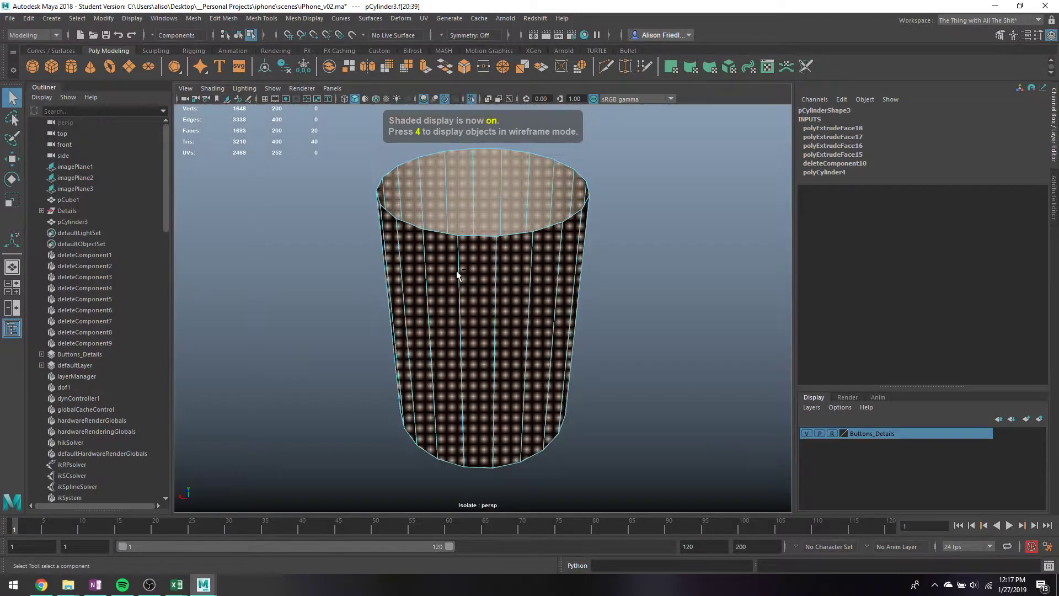
{"action": "right_click_drag", "start_coordinate": [457, 271], "coordinate": [486, 276]}
{"action": "key", "text": "ctrl+1"}
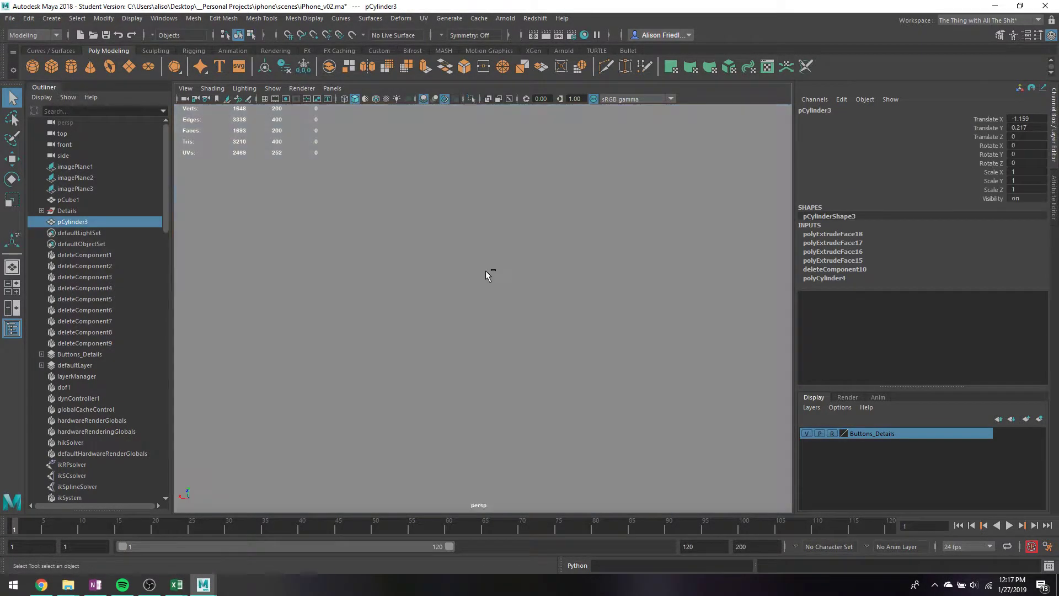
- Move the headphone jack tube down to Y -3.974, at the phone's bottom edge
{"action": "key", "text": "w"}
{"action": "left_click_drag", "start_coordinate": [484, 274], "coordinate": [493, 539]}
{"action": "key", "text": "f"}
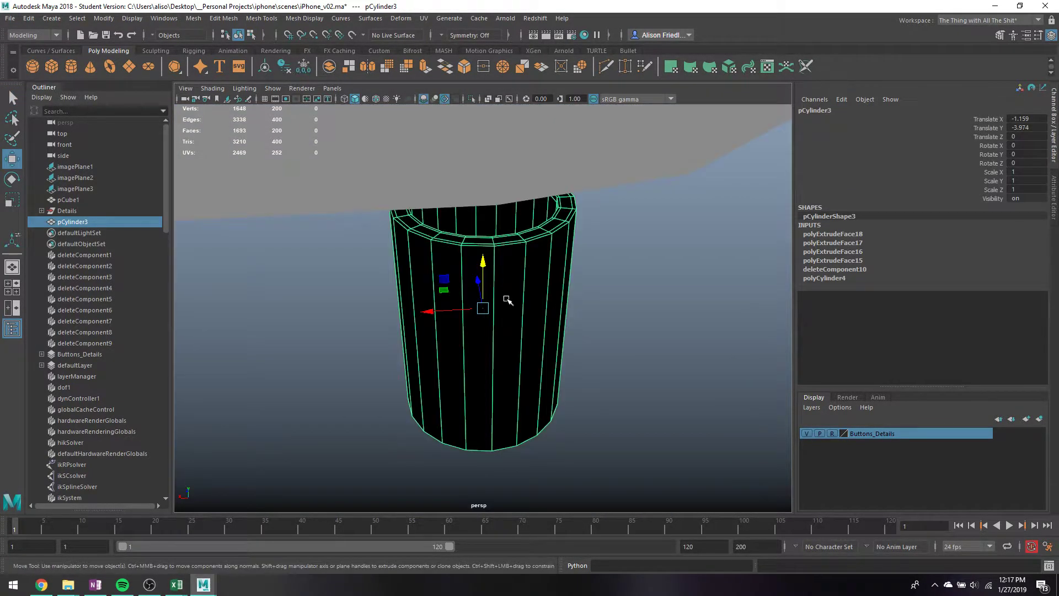
- Extrude all outer wall faces of the headphone jack tube and scale them slightly shorter vertically, leaving narrow bands at both ends
{"action": "left_click_drag", "start_coordinate": [506, 303], "coordinate": [504, 252], "text": "alt"}
{"action": "right_click_drag", "start_coordinate": [502, 255], "coordinate": [500, 269]}
{"action": "left_click", "coordinate": [501, 270]}
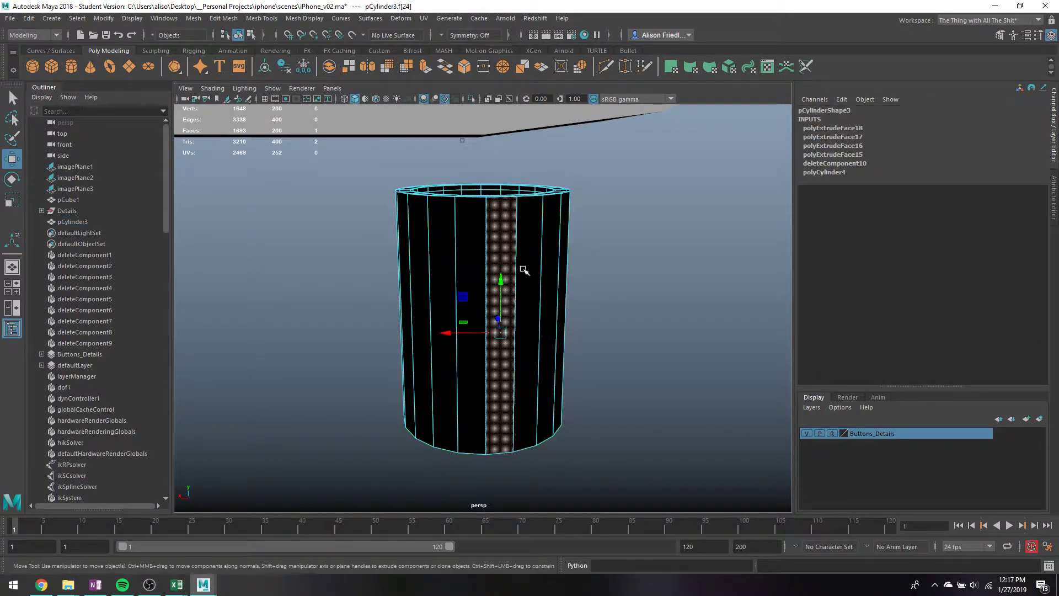
{"action": "double_click", "coordinate": [524, 269], "text": "shift"}
{"action": "left_click", "coordinate": [425, 67]}
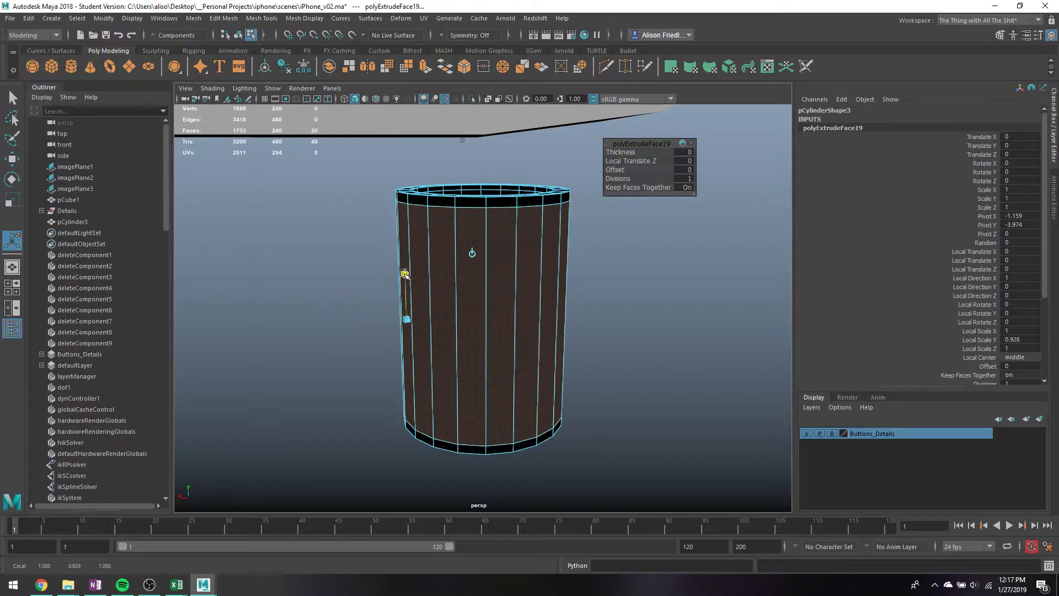
{"action": "left_click_drag", "start_coordinate": [405, 271], "coordinate": [406, 273]}
{"action": "right_click_drag", "start_coordinate": [478, 218], "coordinate": [534, 195]}
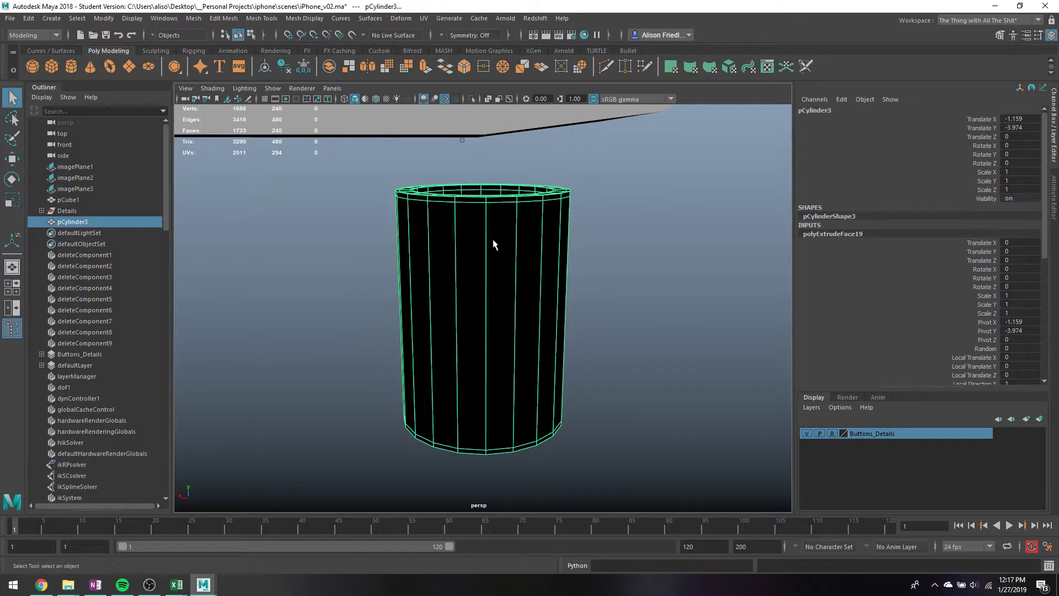
- Turn on smooth mesh preview for the headphone jack tube and reverse its normals
{"action": "key", "text": "3"}
{"action": "left_click_drag", "start_coordinate": [586, 242], "coordinate": [552, 223], "text": "alt"}
{"action": "left_click", "coordinate": [304, 19]}
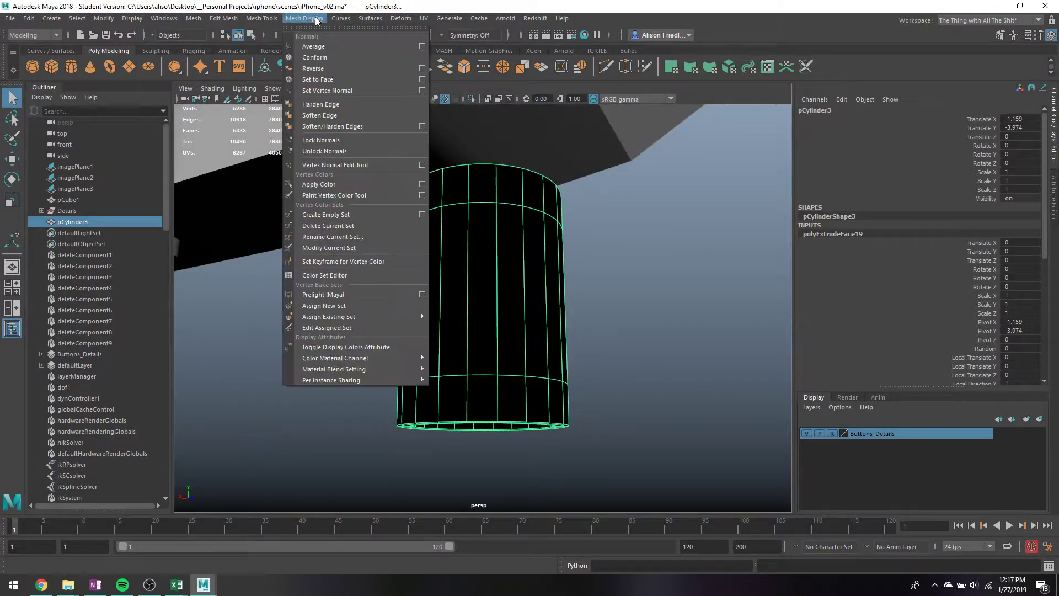
{"action": "left_click", "coordinate": [328, 70]}
- Move the headphone jack tube up to Y -3.453 so that it sits inside the phone's bottom edge
{"action": "key", "text": "w"}
{"action": "key", "text": "F8"}
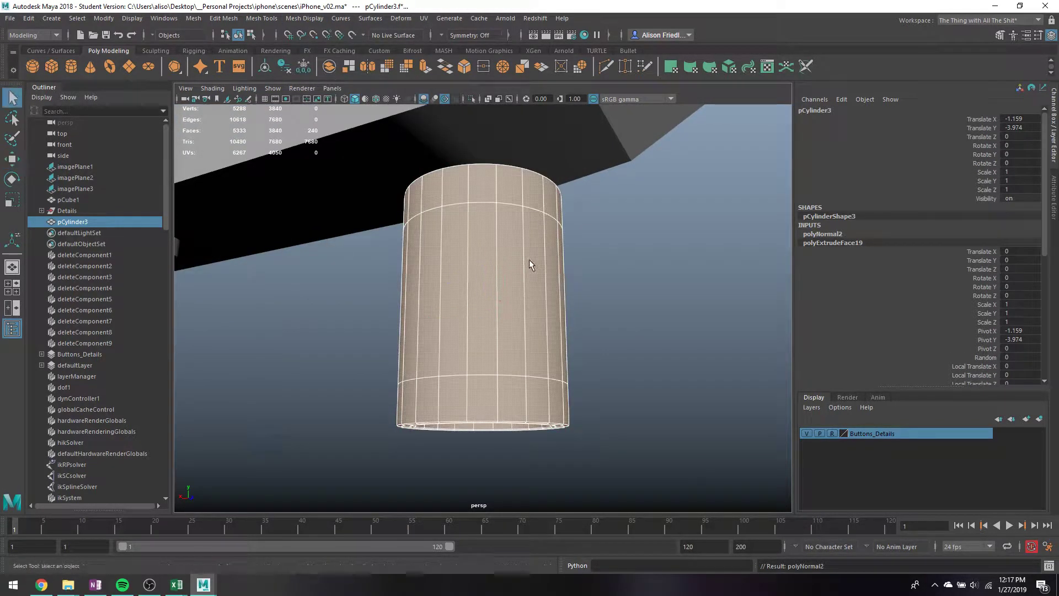
{"action": "scroll", "coordinate": [530, 268], "scroll_direction": "down", "scroll_amount": 5}
{"action": "left_click_drag", "start_coordinate": [479, 296], "coordinate": [464, 149]}
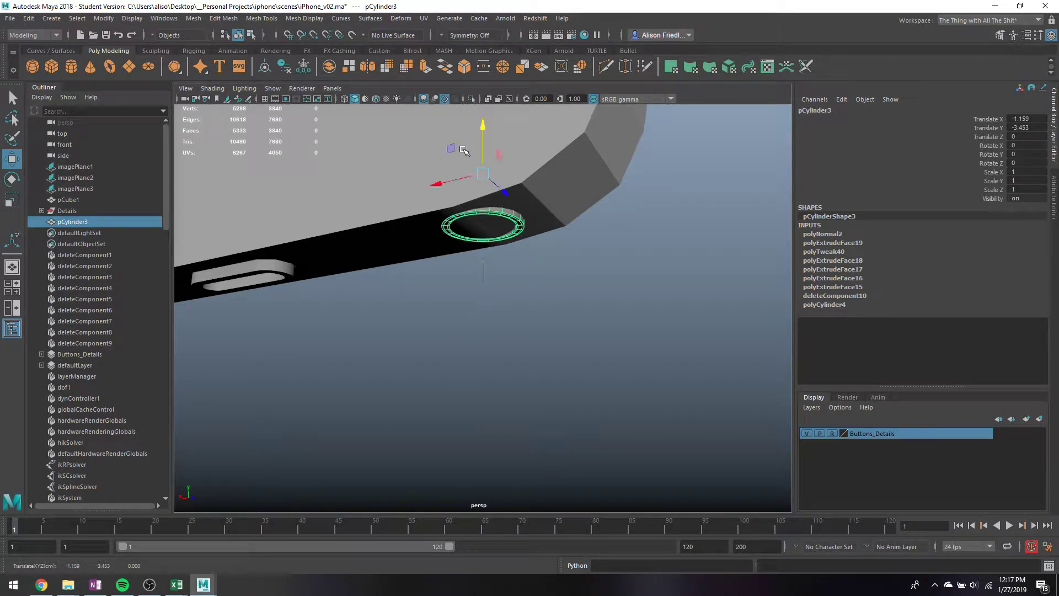
- Switch to wireframe display at the power jack and make the Buttons_Details layer's objects selectable
{"action": "left_click", "coordinate": [260, 242]}
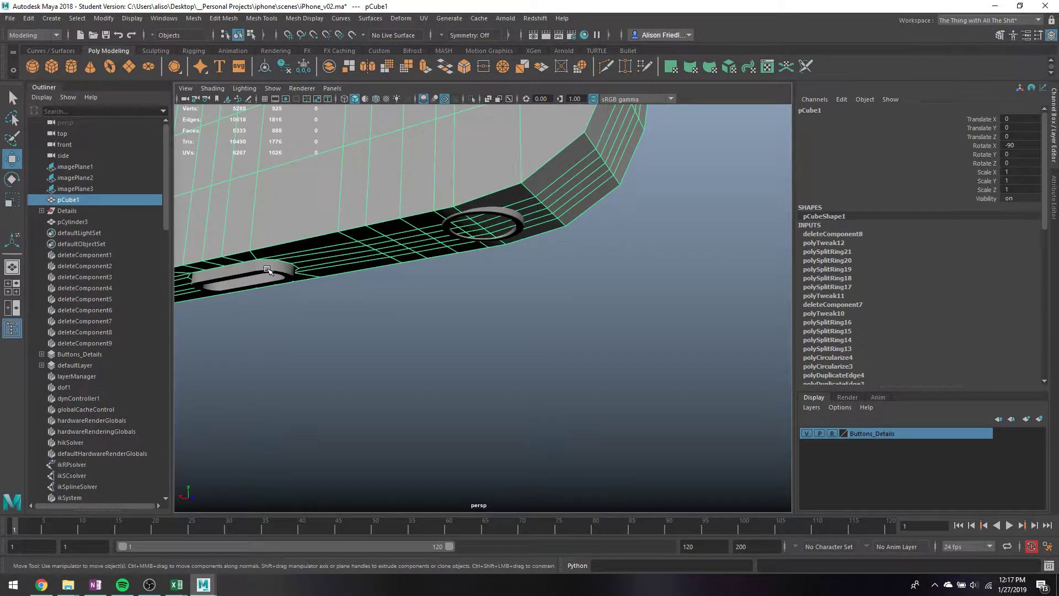
{"action": "left_click_drag", "start_coordinate": [258, 287], "coordinate": [334, 300], "text": "alt"}
{"action": "middle_click_drag", "start_coordinate": [381, 309], "coordinate": [634, 331], "text": "alt"}
{"action": "key", "text": "q"}
{"action": "left_click", "coordinate": [484, 370]}
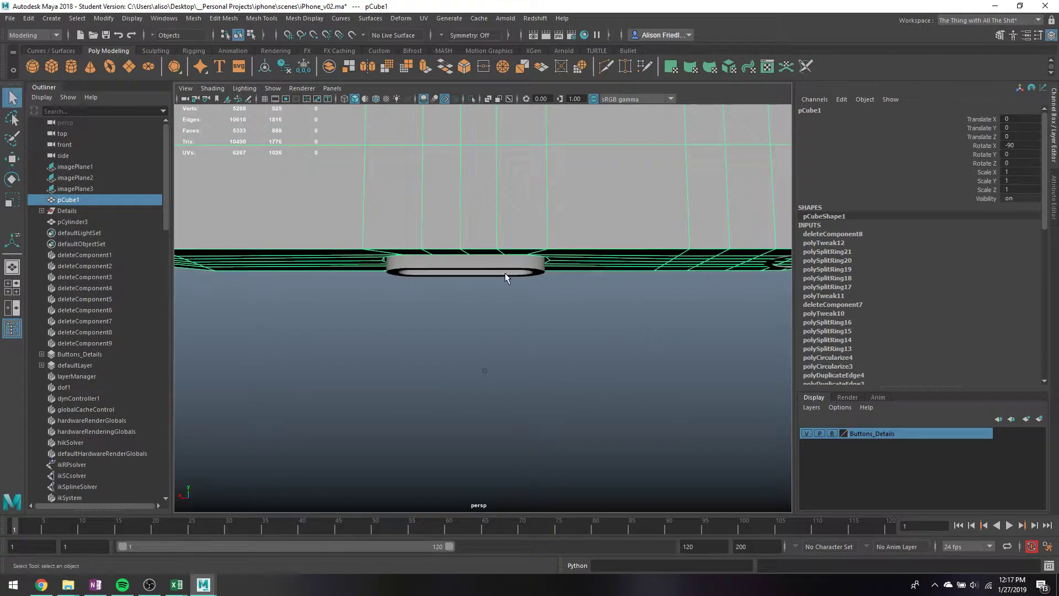
{"action": "key", "text": "w"}
{"action": "left_click", "coordinate": [489, 265]}
{"action": "key", "text": "4"}
{"action": "left_click_drag", "start_coordinate": [482, 271], "coordinate": [502, 297]}
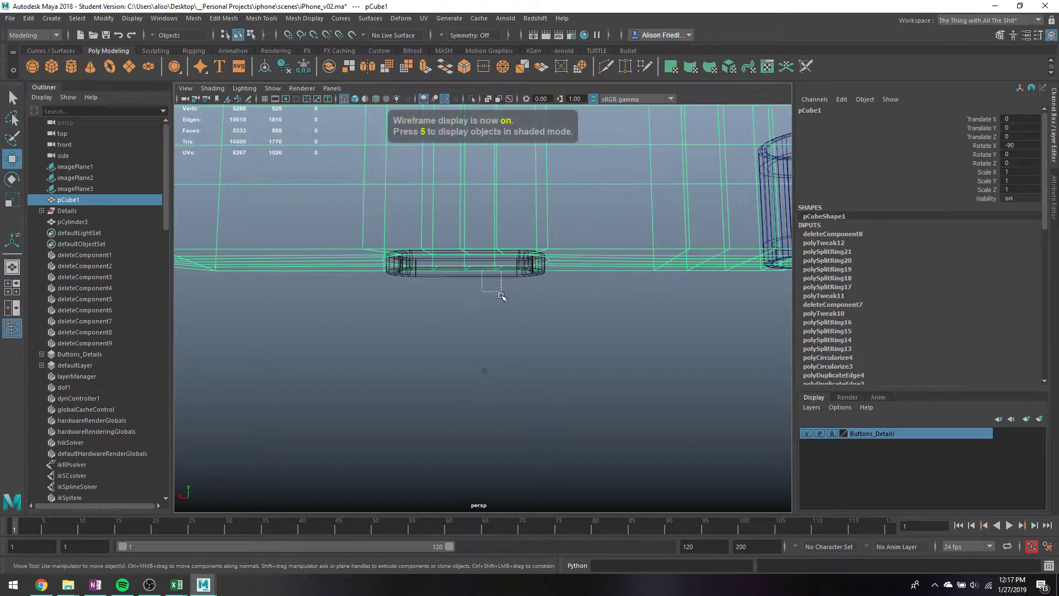
{"action": "left_click", "coordinate": [472, 274]}
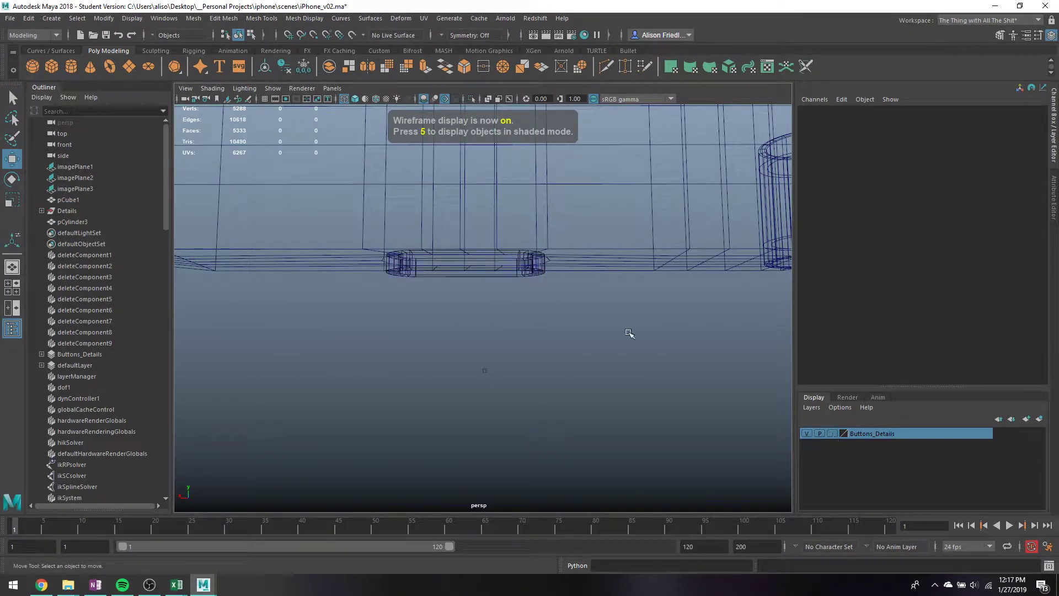
- Move the power jack up to Y -3.593, into the phone's bottom edge
{"action": "left_click", "coordinate": [501, 274]}
{"action": "left_click_drag", "start_coordinate": [420, 247], "coordinate": [422, 265], "text": "alt"}
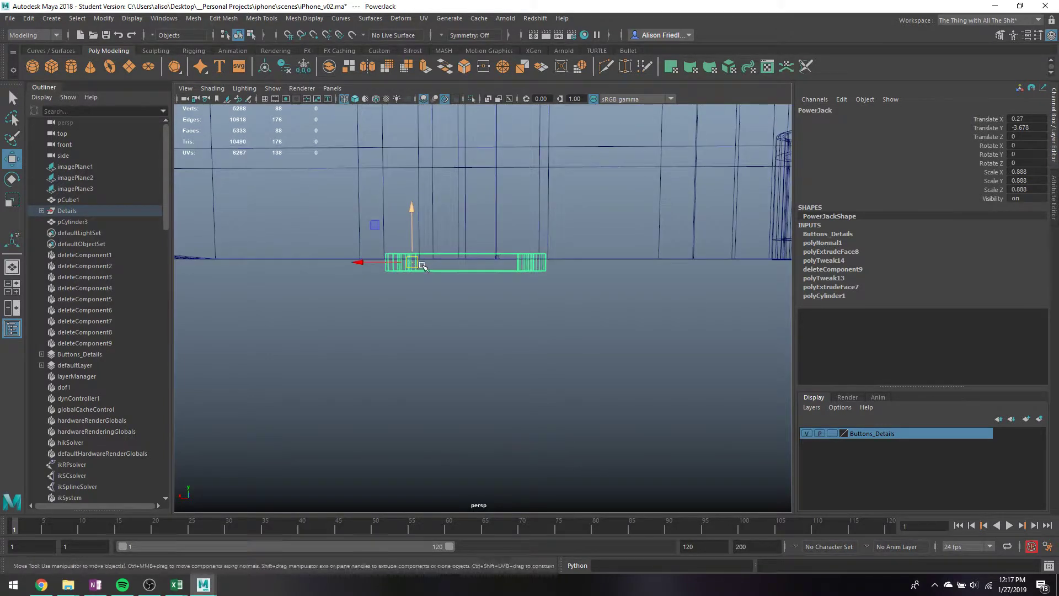
{"action": "key", "text": "r"}
{"action": "mouse_move", "coordinate": [412, 214]}
{"action": "left_mouse_down"}
{"action": "mouse_move", "coordinate": [411, 224]}
{"action": "mouse_move", "coordinate": [410, 202]}
{"action": "left_mouse_up"}
{"action": "key", "text": "w"}
- Set the Buttons_Details layer to template display
{"action": "middle_click_drag", "start_coordinate": [510, 273], "coordinate": [312, 316], "text": "alt"}
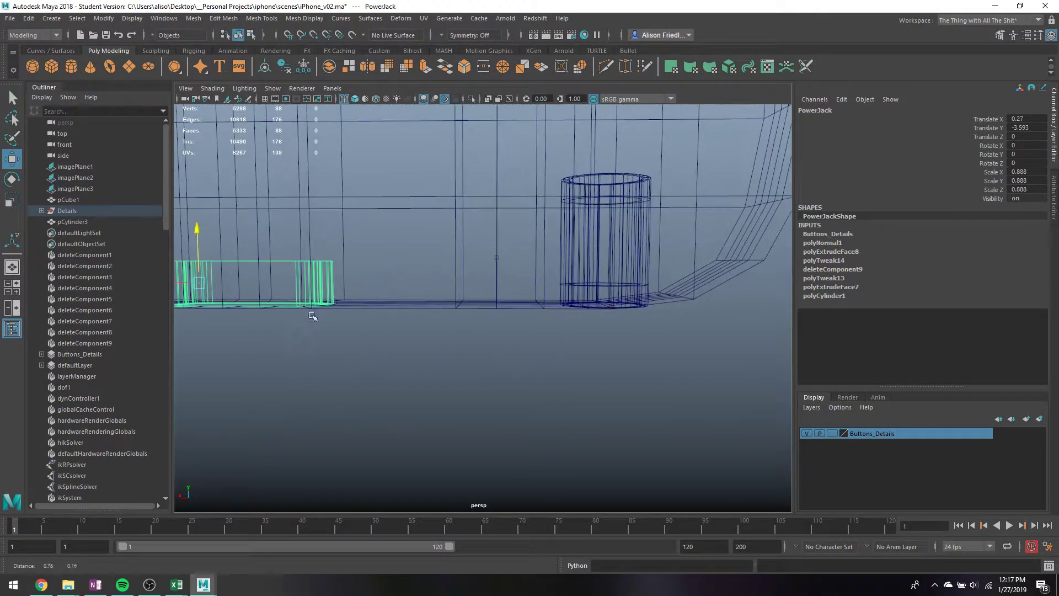
{"action": "left_click_drag", "start_coordinate": [312, 316], "coordinate": [555, 250], "text": "alt"}
{"action": "left_click_drag", "start_coordinate": [544, 287], "coordinate": [542, 252], "text": "alt"}
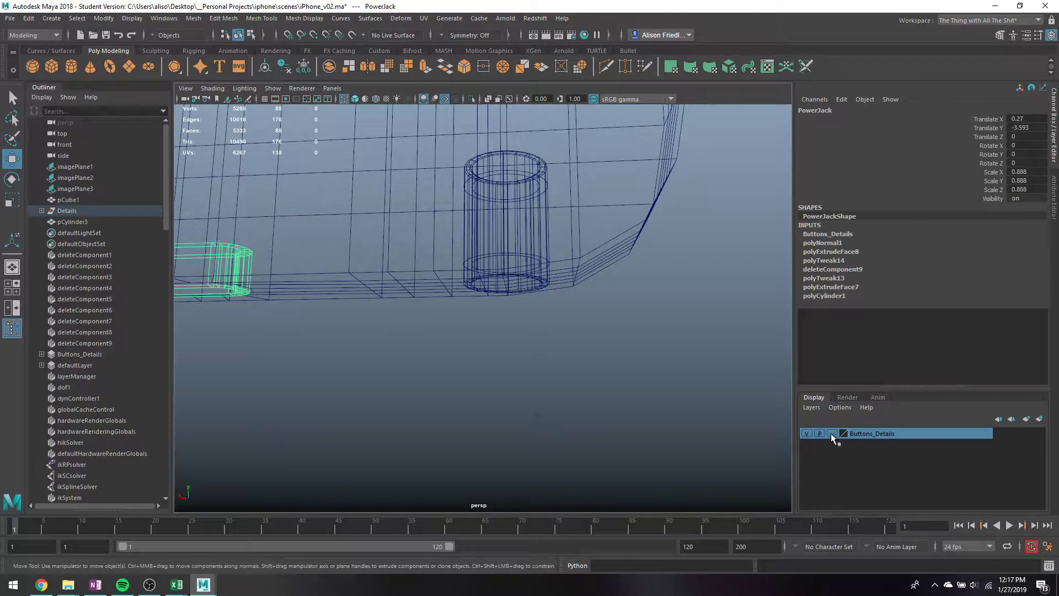
- Select the phone body's bottom-edge vertices and flatten them vertically by scaling them into one straight line
{"action": "left_click", "coordinate": [588, 280]}
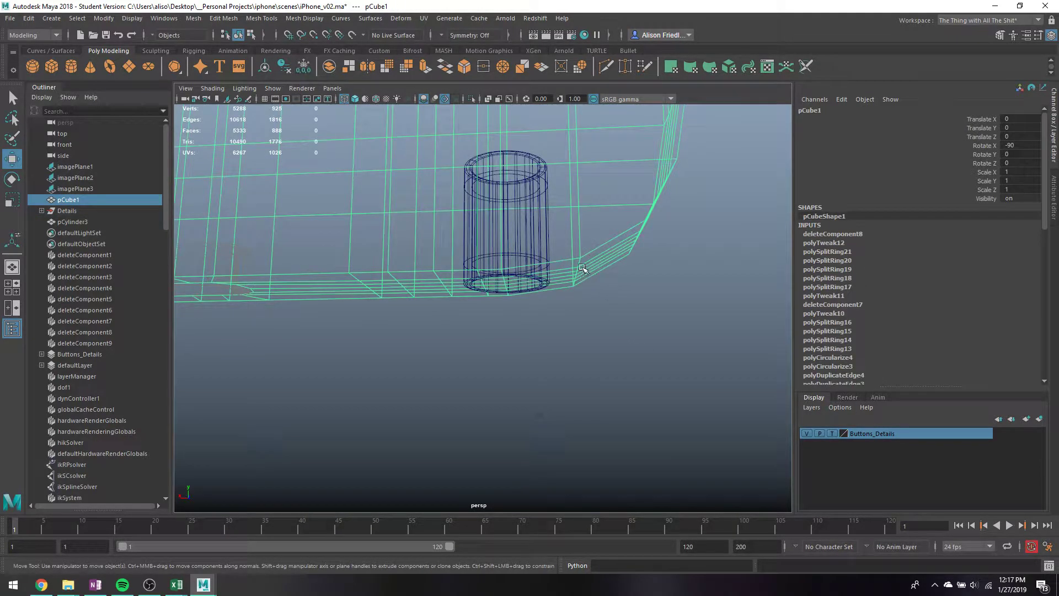
{"action": "right_click_drag", "start_coordinate": [582, 266], "coordinate": [553, 255]}
{"action": "key", "text": "4"}
{"action": "left_click_drag", "start_coordinate": [554, 255], "coordinate": [649, 328], "text": "alt"}
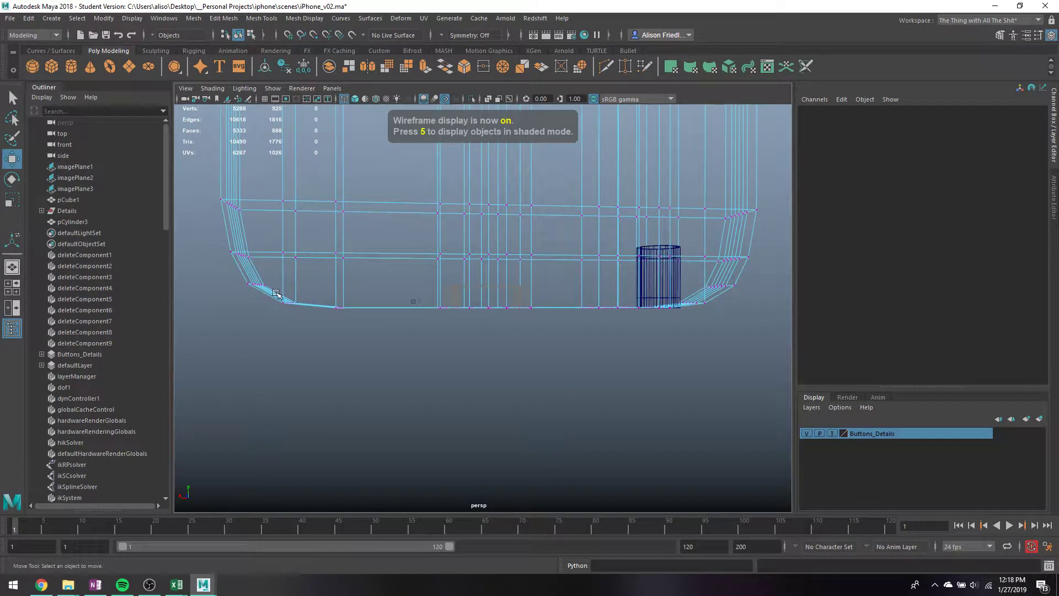
{"action": "left_click_drag", "start_coordinate": [282, 301], "coordinate": [724, 378]}
{"action": "key", "text": "r"}
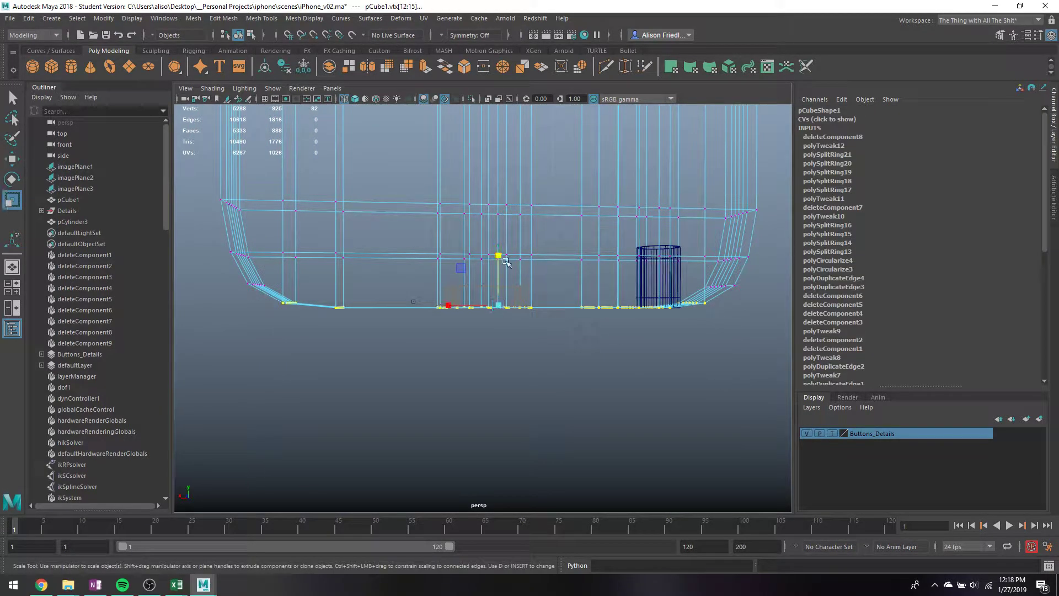
{"action": "left_click_drag", "start_coordinate": [506, 262], "coordinate": [513, 310]}
{"action": "left_click_drag", "start_coordinate": [512, 376], "coordinate": [513, 375]}
{"action": "left_click_drag", "start_coordinate": [542, 323], "coordinate": [531, 250], "text": "alt"}
{"action": "key", "text": "w"}
{"action": "key", "text": "v"}
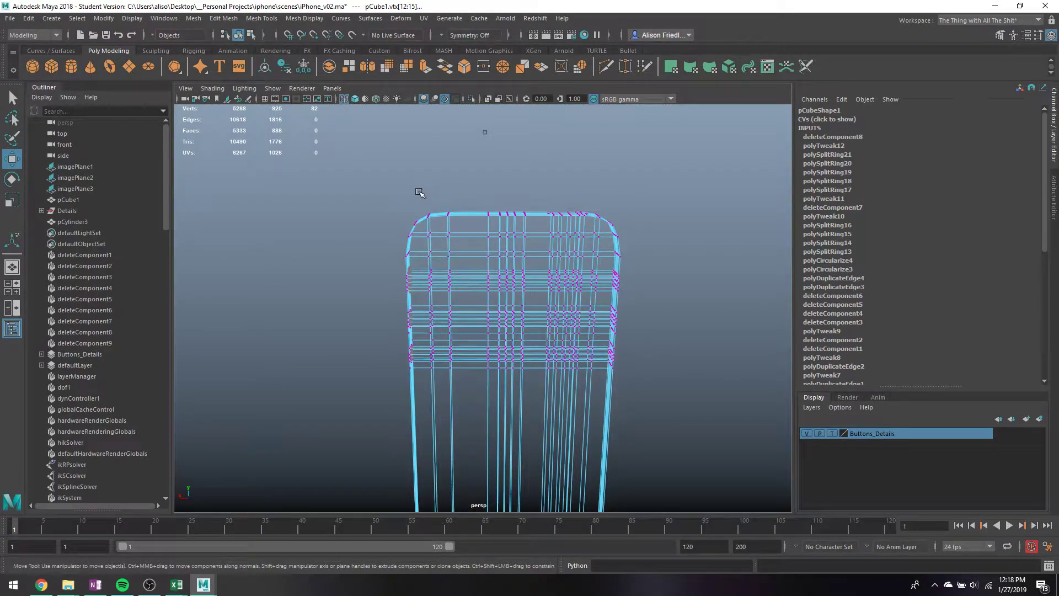
- Flatten the phone body's top-edge vertices vertically, move them slightly down, and return to object mode
{"action": "left_click_drag", "start_coordinate": [419, 192], "coordinate": [608, 230]}
{"action": "key", "text": "r"}
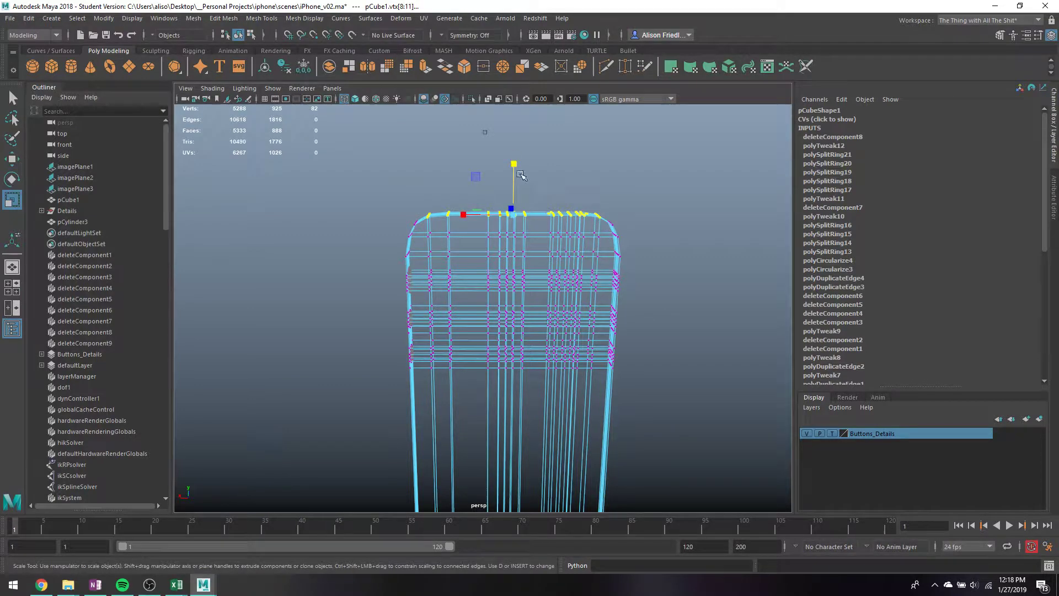
{"action": "left_click_drag", "start_coordinate": [503, 247], "coordinate": [498, 236], "text": "alt"}
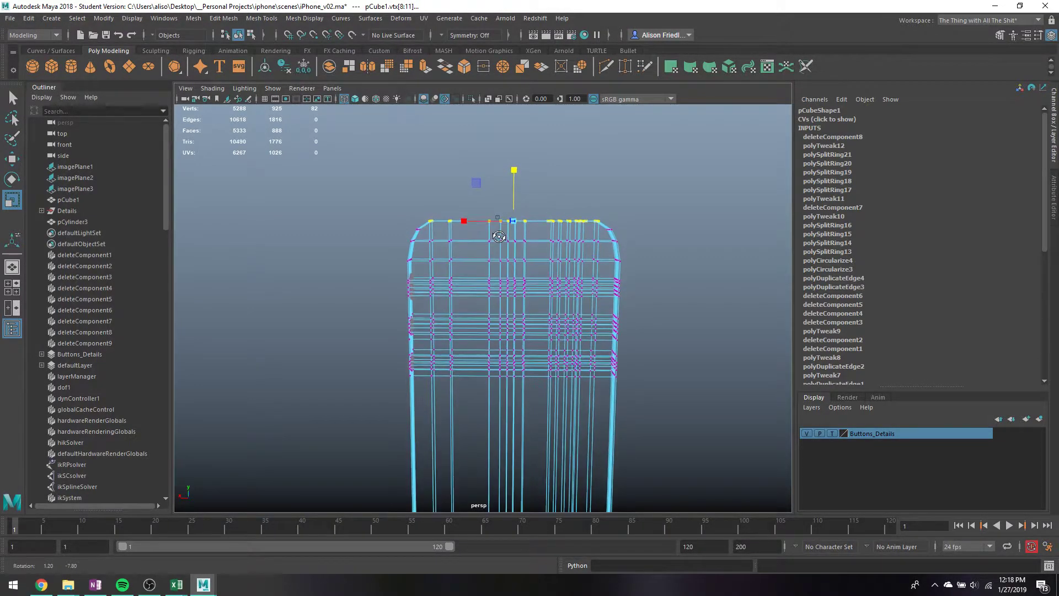
{"action": "key", "text": "w"}
{"action": "left_click_drag", "start_coordinate": [517, 168], "coordinate": [515, 171]}
{"action": "key", "text": "q"}
{"action": "key", "text": "F8"}
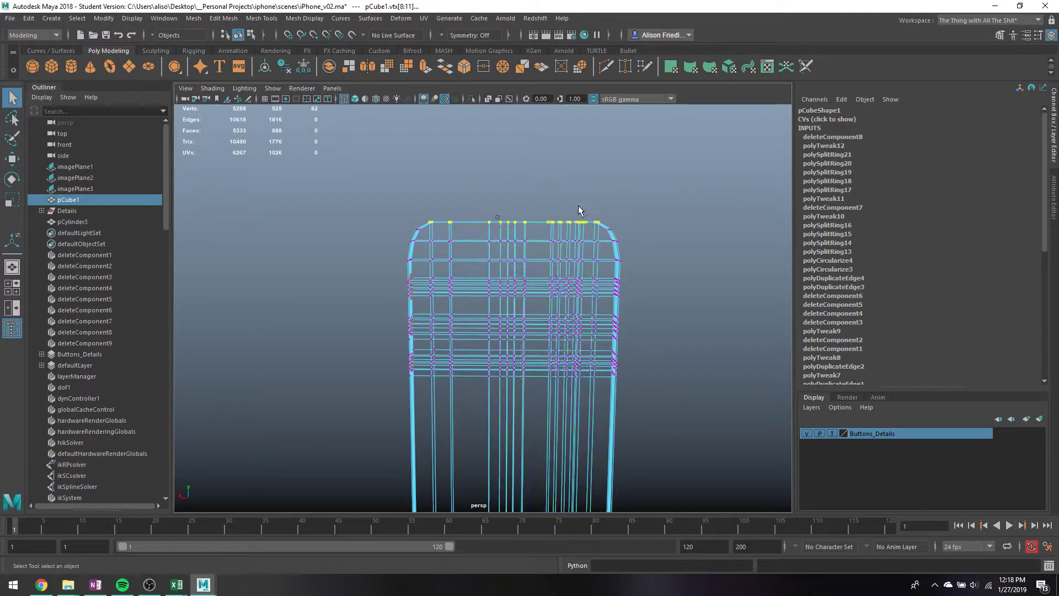
- Examine the phone body in the four-view layout with shaded display, including the button cutouts on its side
{"action": "key", "text": "f"}
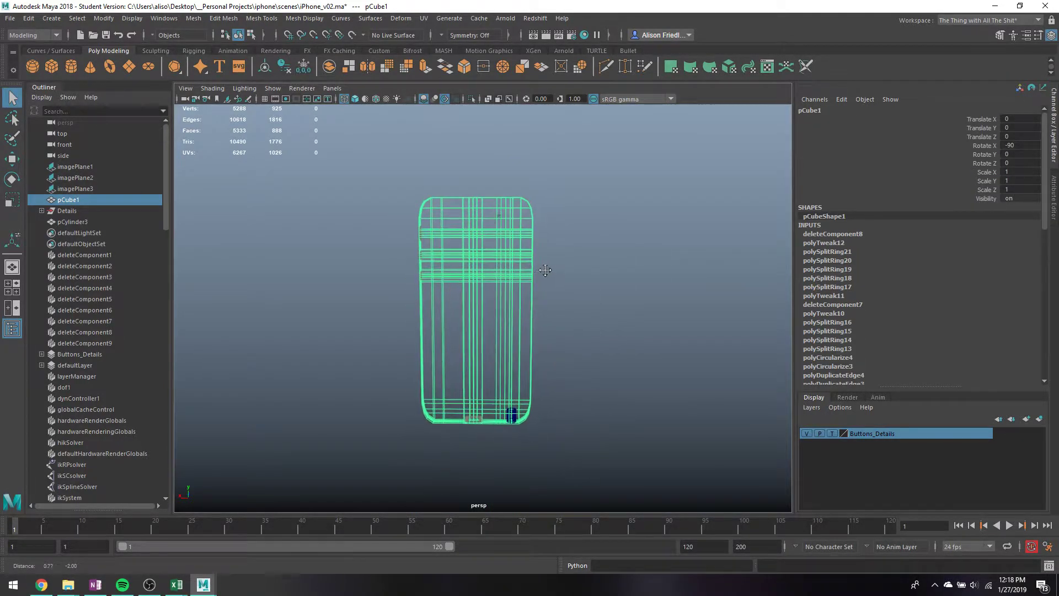
{"action": "key", "text": "space"}
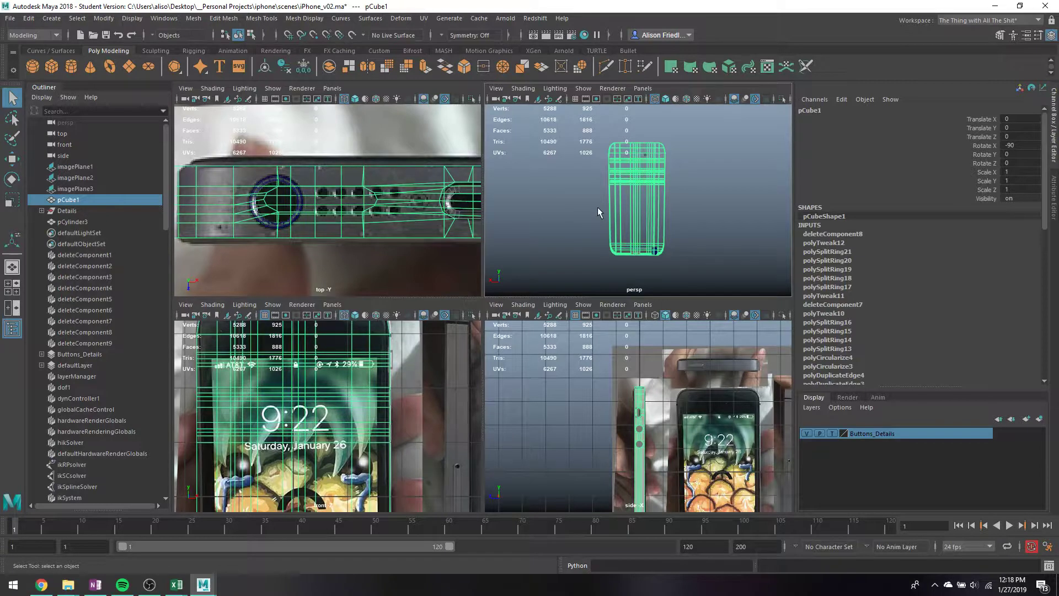
{"action": "left_click", "coordinate": [273, 208]}
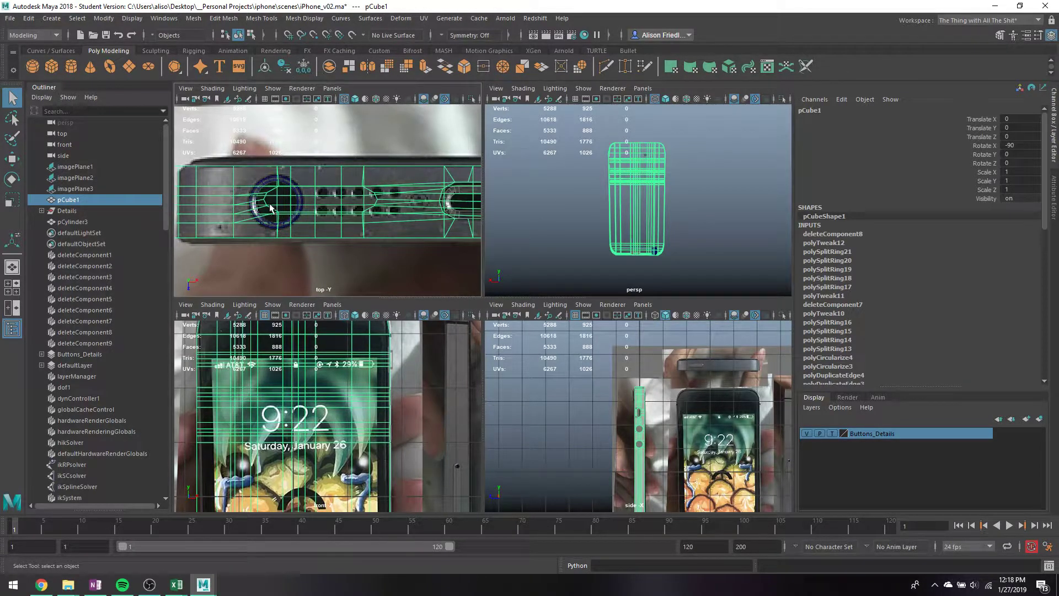
{"action": "mouse_move", "coordinate": [670, 181]}
{"action": "left_mouse_down", "text": "alt"}
{"action": "mouse_move", "coordinate": [662, 205]}
{"action": "mouse_move", "coordinate": [667, 183]}
{"action": "left_mouse_up", "text": "alt"}
{"action": "key", "text": "5"}
{"action": "scroll", "coordinate": [666, 181], "scroll_direction": "up", "scroll_amount": 5}
{"action": "middle_click_drag", "start_coordinate": [667, 178], "coordinate": [600, 287], "text": "alt"}
{"action": "key", "text": "shift+f"}
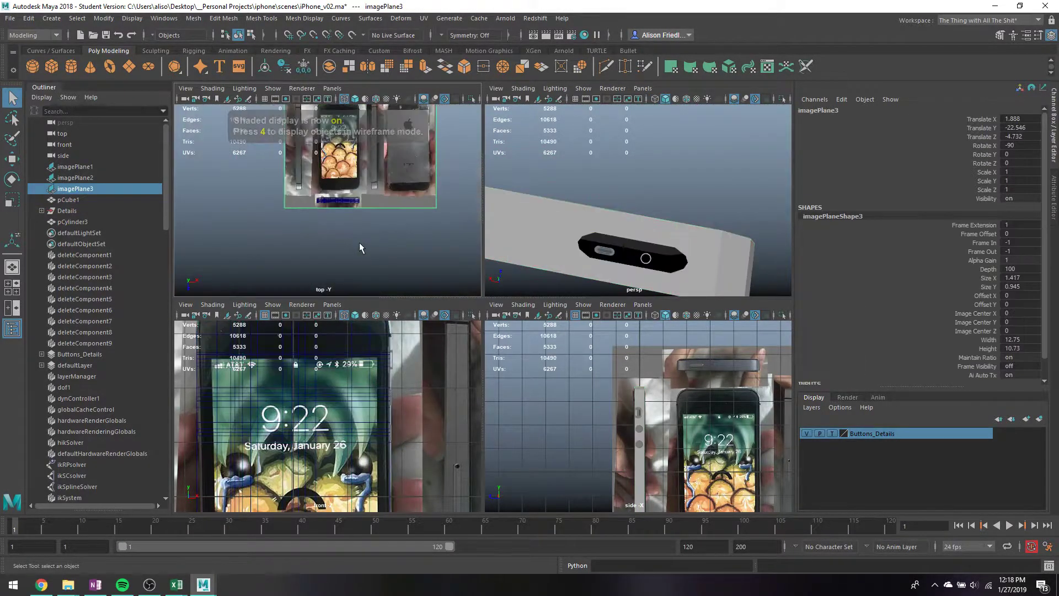
- Move the top view's reference image to Z 4.555, lining up the phone's top-edge photo with the model
{"action": "key", "text": "space"}
{"action": "key", "text": "w"}
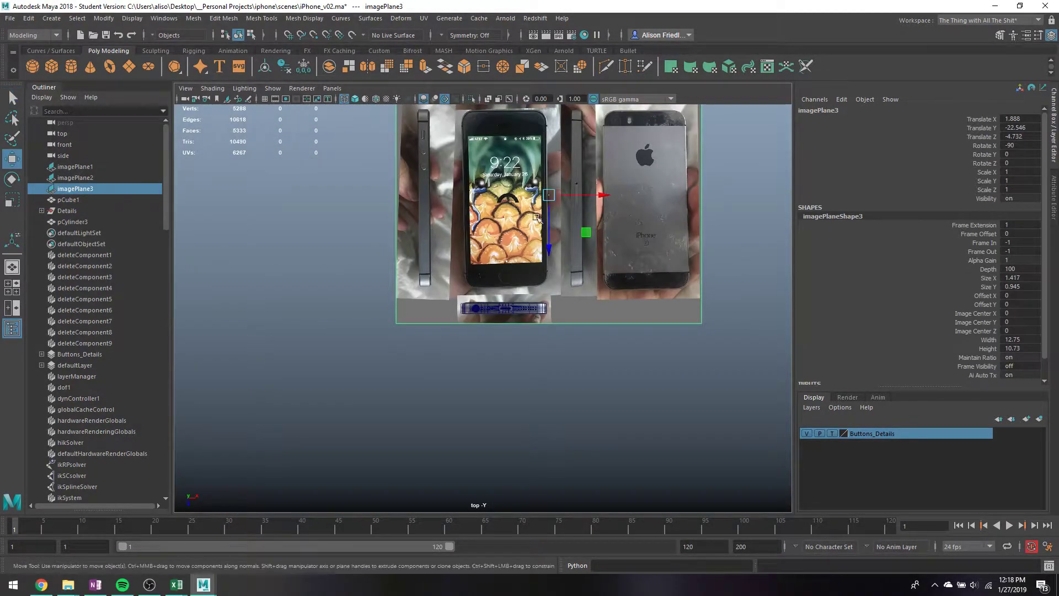
{"action": "left_click_drag", "start_coordinate": [551, 244], "coordinate": [552, 459]}
{"action": "scroll", "coordinate": [506, 362], "scroll_direction": "up", "scroll_amount": 10}
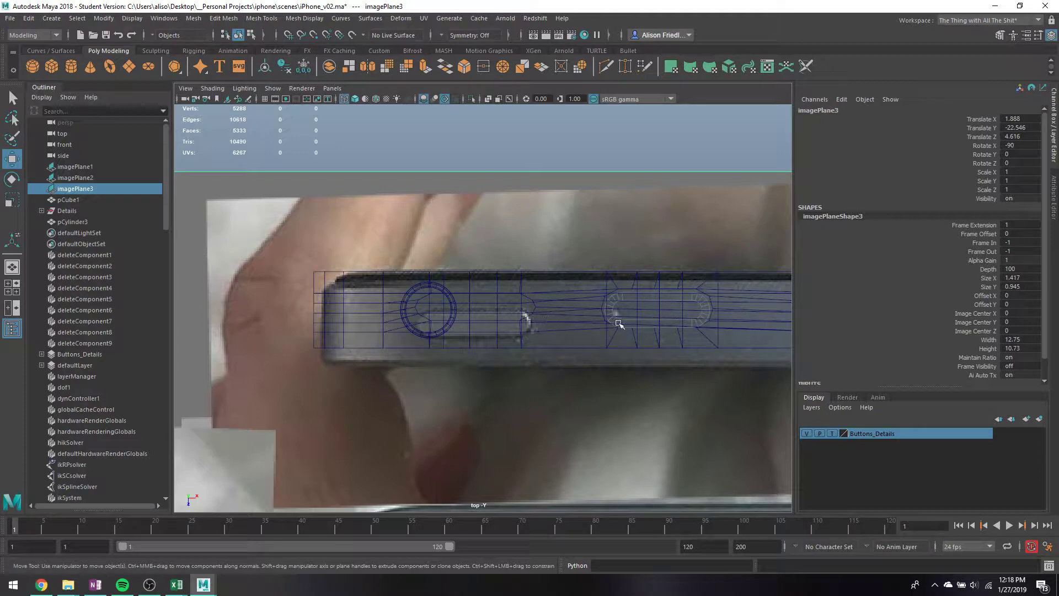
{"action": "scroll", "coordinate": [618, 323], "scroll_direction": "down", "scroll_amount": 10}
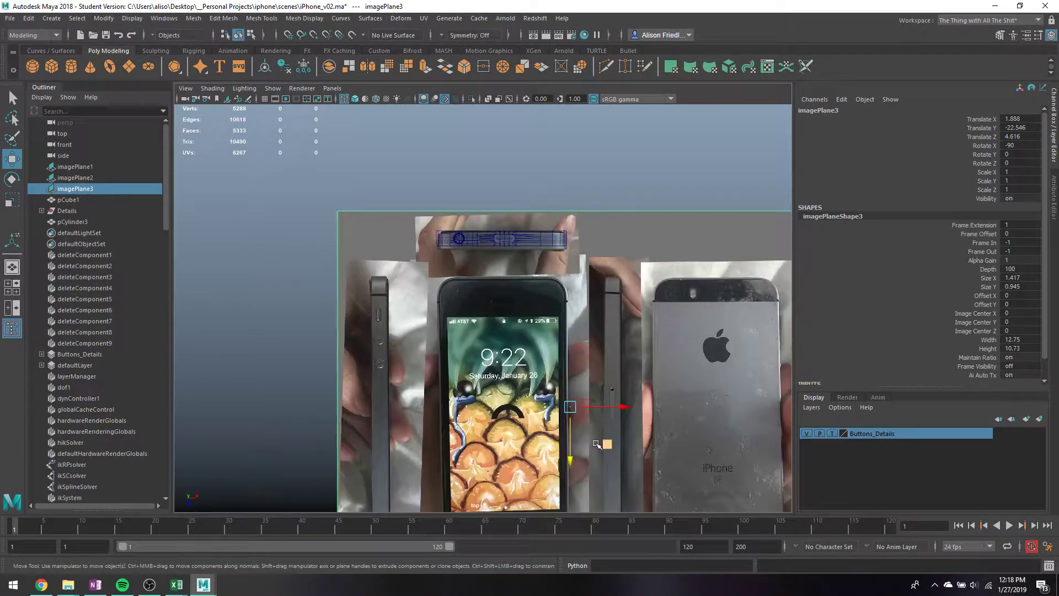
{"action": "left_click_drag", "start_coordinate": [570, 456], "coordinate": [571, 455]}
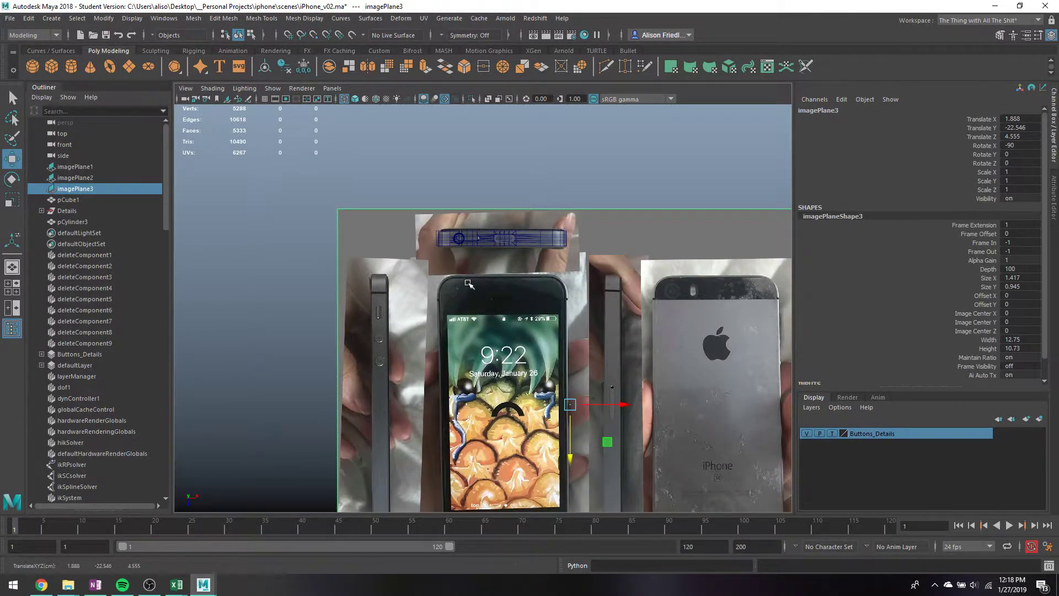
{"action": "scroll", "coordinate": [468, 283], "scroll_direction": "up", "scroll_amount": 8}
{"action": "middle_click_drag", "start_coordinate": [478, 234], "coordinate": [496, 426], "text": "alt"}
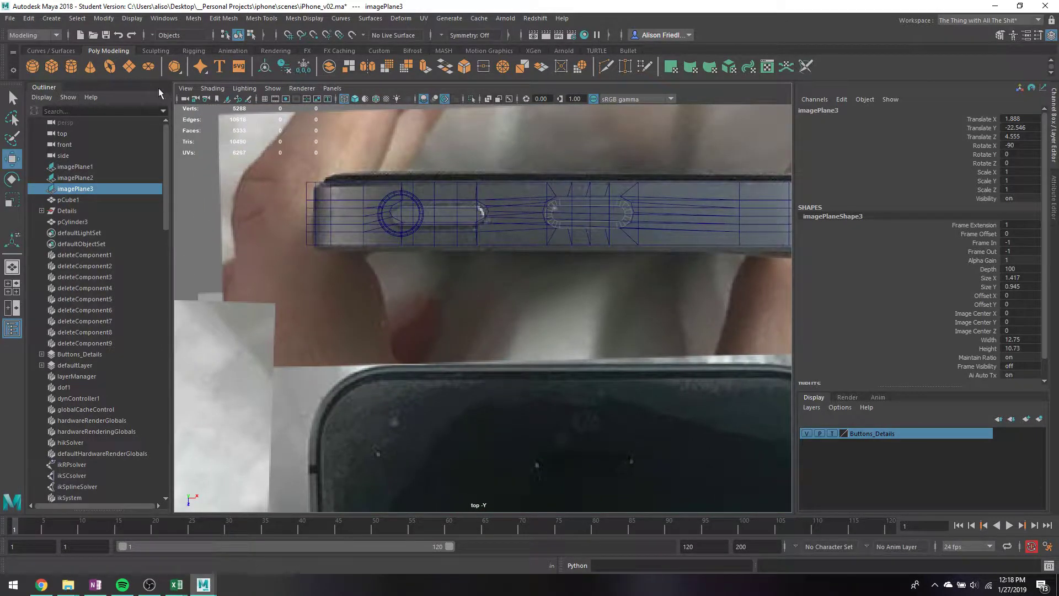
{"action": "left_click", "coordinate": [71, 66]}
{"action": "left_click_drag", "start_coordinate": [401, 213], "coordinate": [418, 227]}
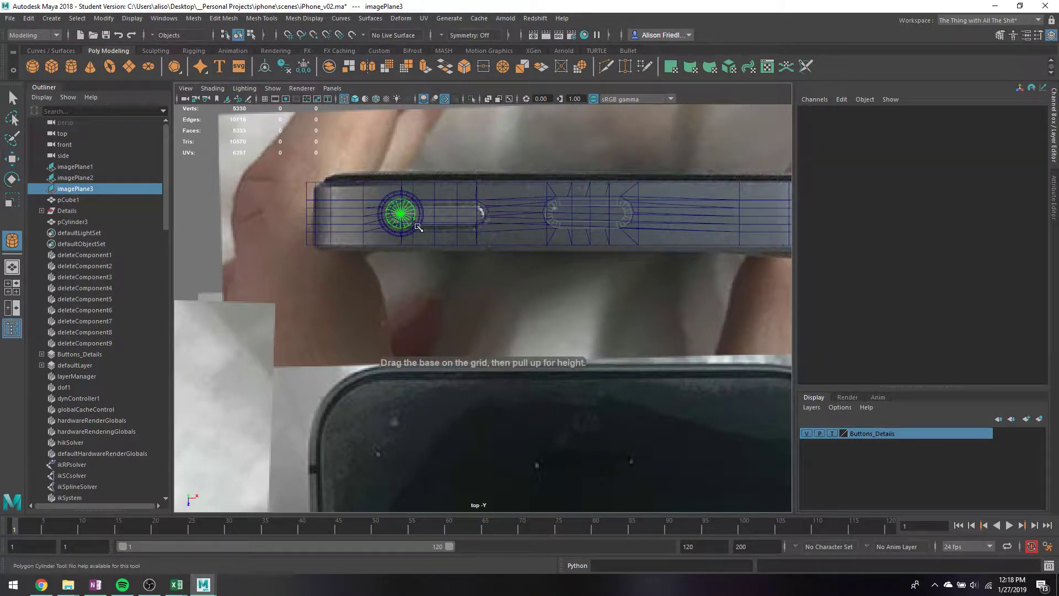
{"action": "left_click", "coordinate": [413, 213]}
{"action": "key", "text": "q"}
{"action": "right_click", "coordinate": [407, 213]}
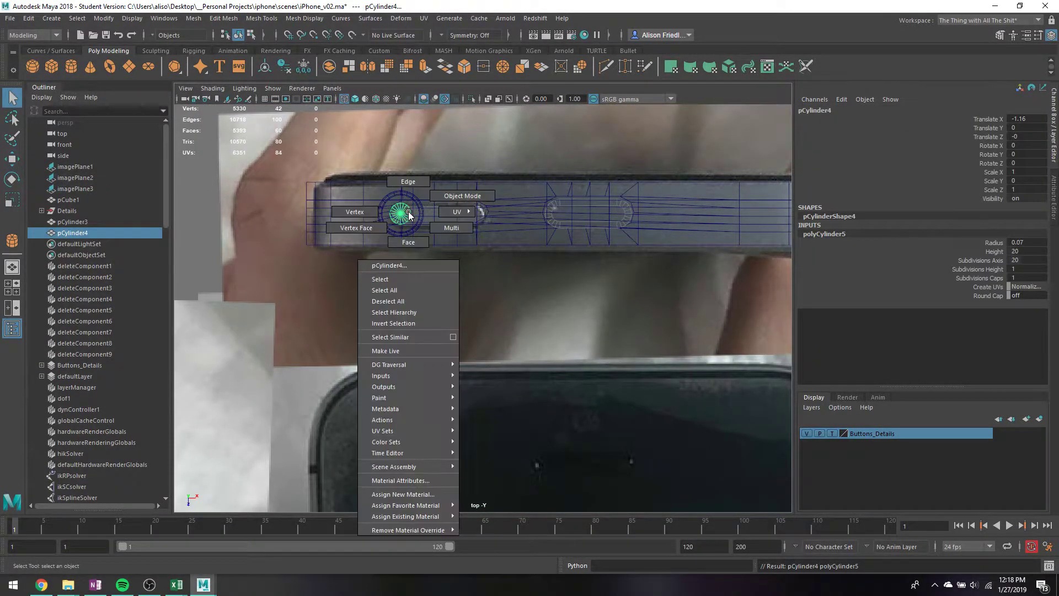
{"action": "key", "text": "Delete"}
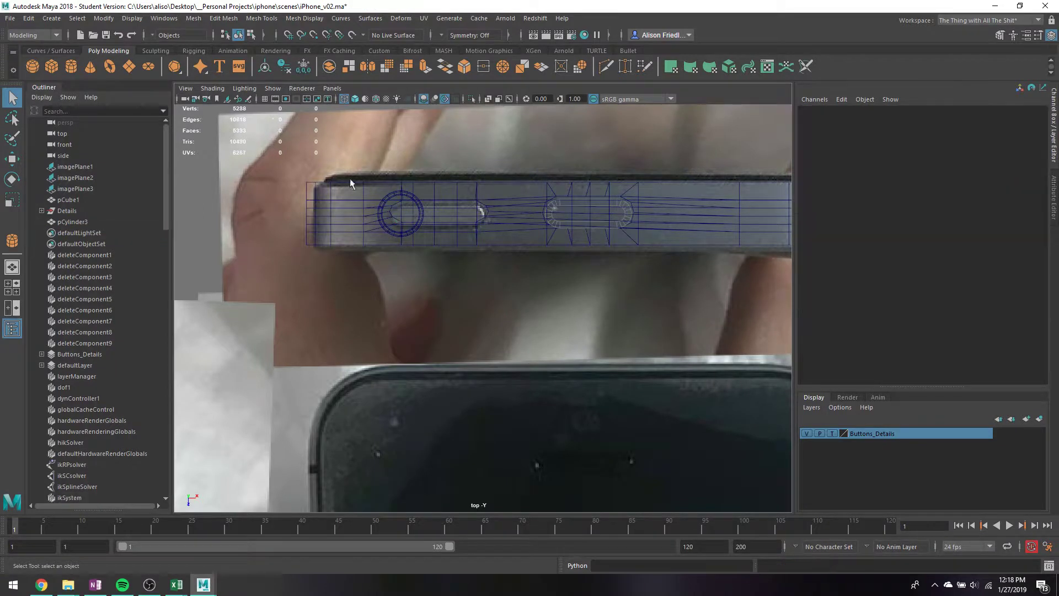
- Create a polygon cylinder of radius 0.075 and height 1.056 over the power button's left end in the top-edge reference
{"action": "left_click", "coordinate": [71, 66]}
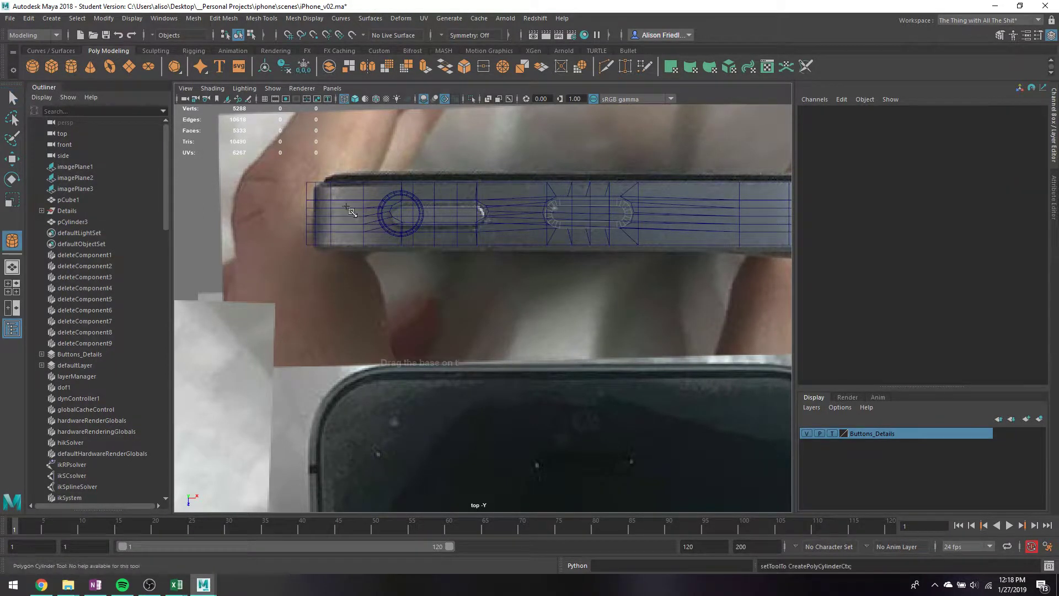
{"action": "left_click", "coordinate": [417, 214]}
{"action": "key", "text": "q"}
{"action": "right_click", "coordinate": [408, 209]}
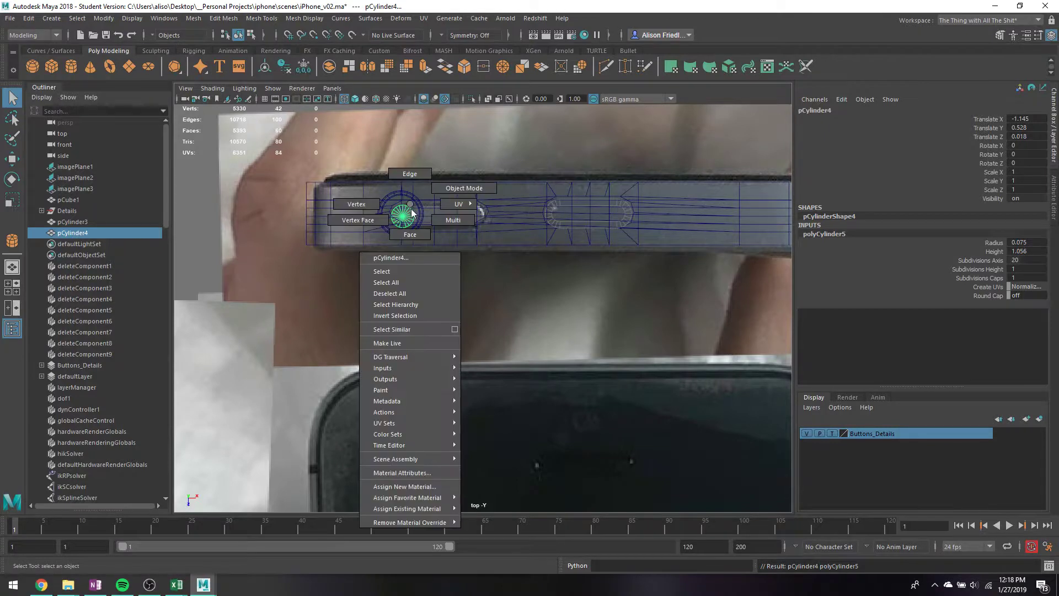
{"action": "left_click_drag", "start_coordinate": [407, 202], "coordinate": [449, 257]}
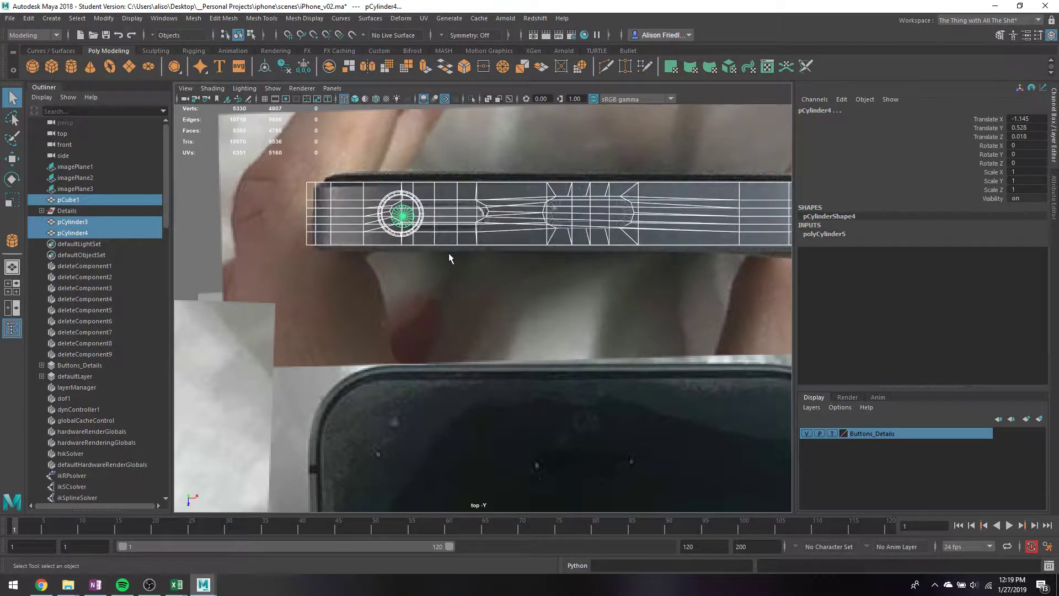
- Extrude the power-button cylinder's half facing the button's far end and move it out to that end in the reference photo
{"action": "left_click", "coordinate": [409, 221]}
{"action": "key", "text": "ctrl+1"}
{"action": "right_click_drag", "start_coordinate": [410, 212], "coordinate": [414, 240]}
{"action": "scroll", "coordinate": [414, 192], "scroll_direction": "up", "scroll_amount": 3}
{"action": "middle_click_drag", "start_coordinate": [414, 192], "coordinate": [468, 268], "text": "alt"}
{"action": "left_click_drag", "start_coordinate": [434, 174], "coordinate": [398, 268]}
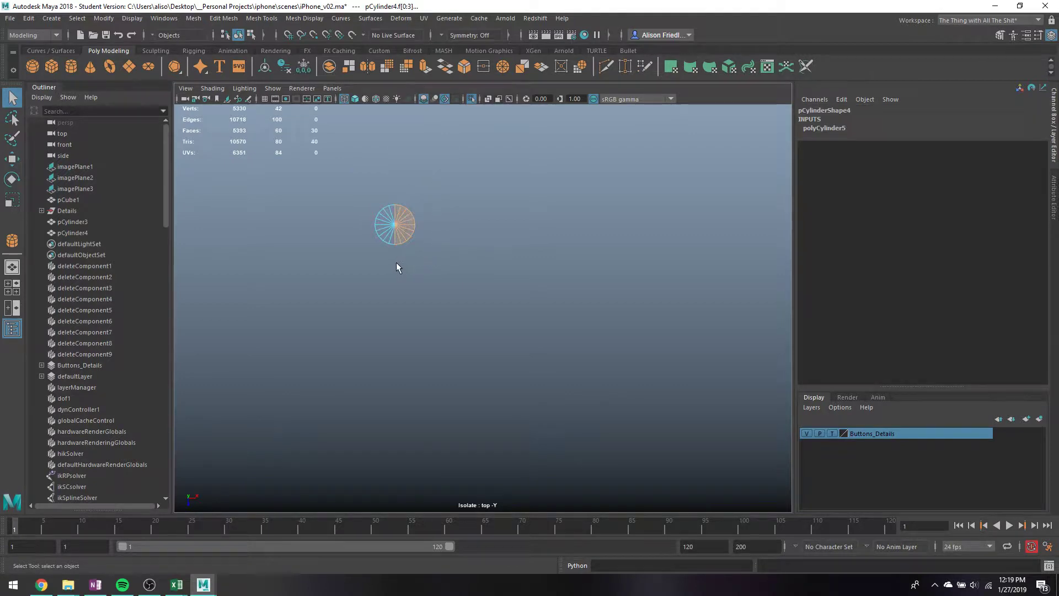
{"action": "key", "text": "ctrl+1"}
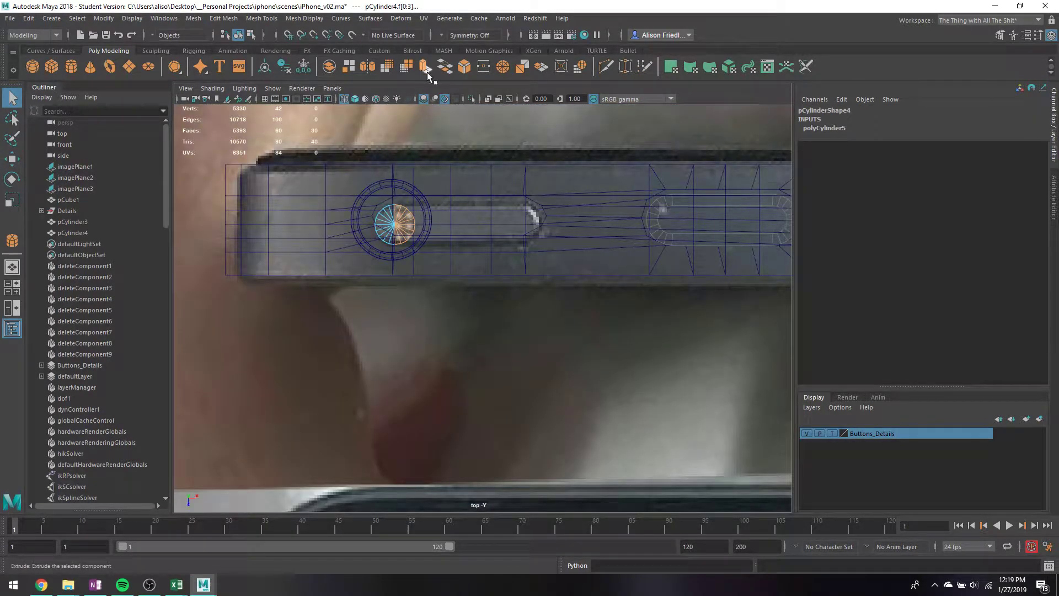
{"action": "key", "text": "ctrl+e"}
{"action": "key", "text": "w"}
{"action": "left_click_drag", "start_coordinate": [409, 226], "coordinate": [537, 229]}
{"action": "key", "text": "q"}
{"action": "right_click", "coordinate": [556, 192]}
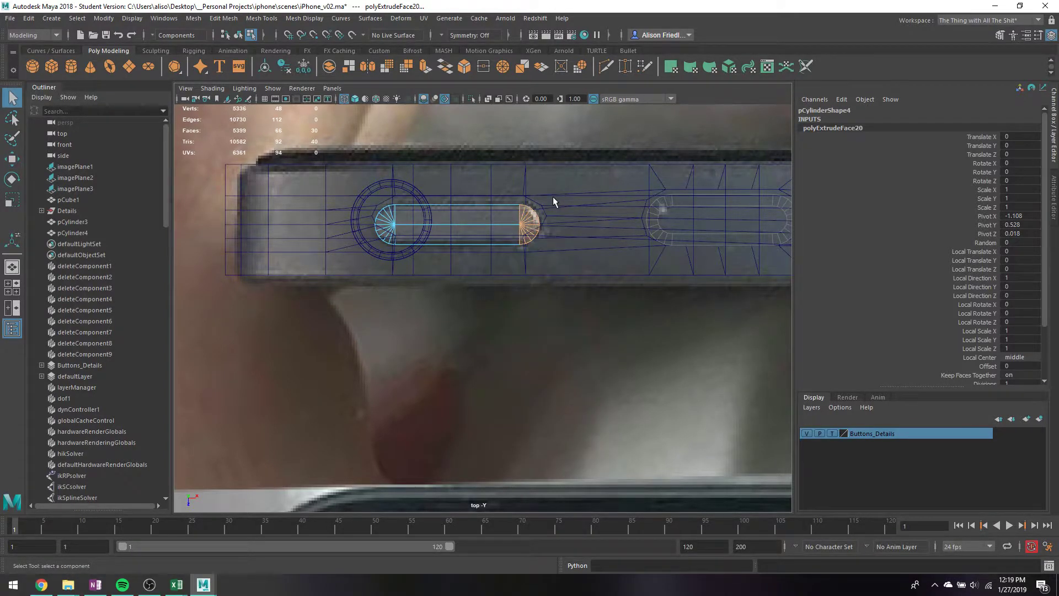
- Return the elongated power button to object mode and raise it to Y 3.162 so it protrudes from the phone's top edge
{"action": "key", "text": "space"}
{"action": "key", "text": "space"}
{"action": "scroll", "coordinate": [485, 392], "scroll_direction": "up", "scroll_amount": 8}
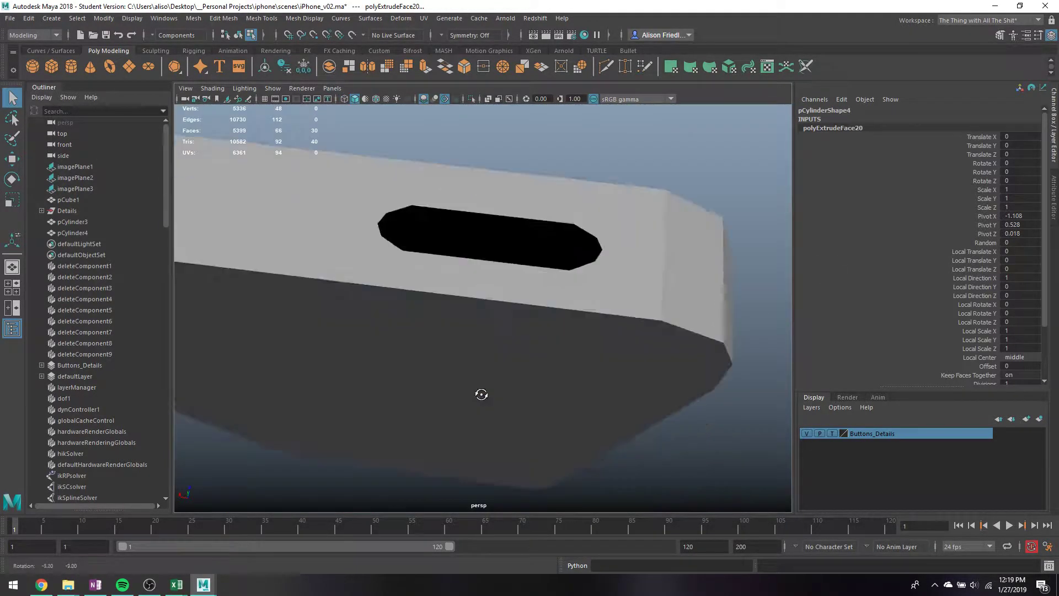
{"action": "scroll", "coordinate": [485, 391], "scroll_direction": "down", "scroll_amount": 3}
{"action": "key", "text": "4"}
{"action": "scroll", "coordinate": [504, 330], "scroll_direction": "down", "scroll_amount": 2}
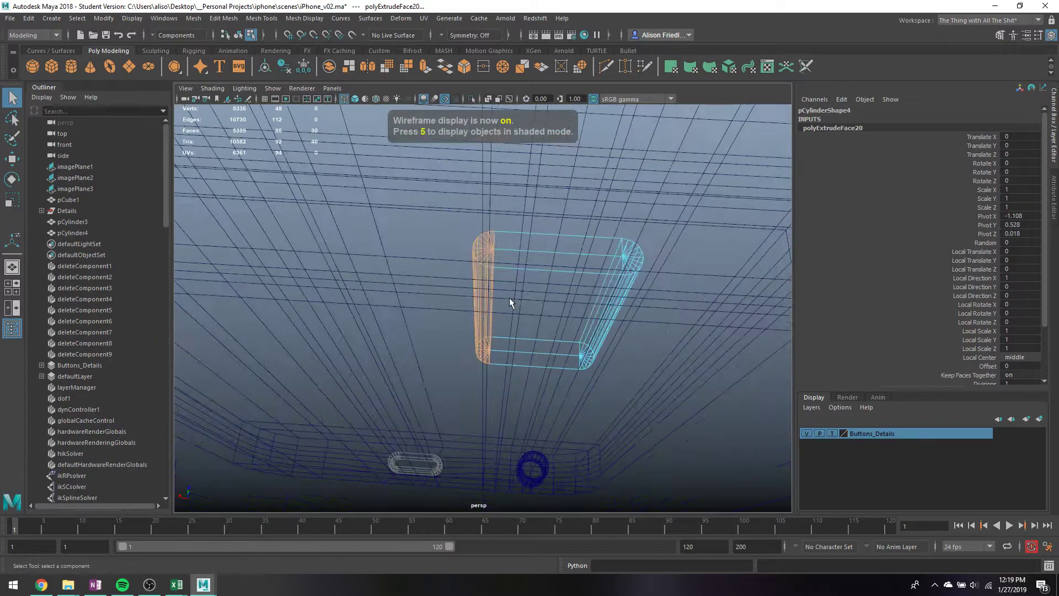
{"action": "key", "text": "F8"}
{"action": "key", "text": "w"}
{"action": "scroll", "coordinate": [511, 270], "scroll_direction": "down", "scroll_amount": 5}
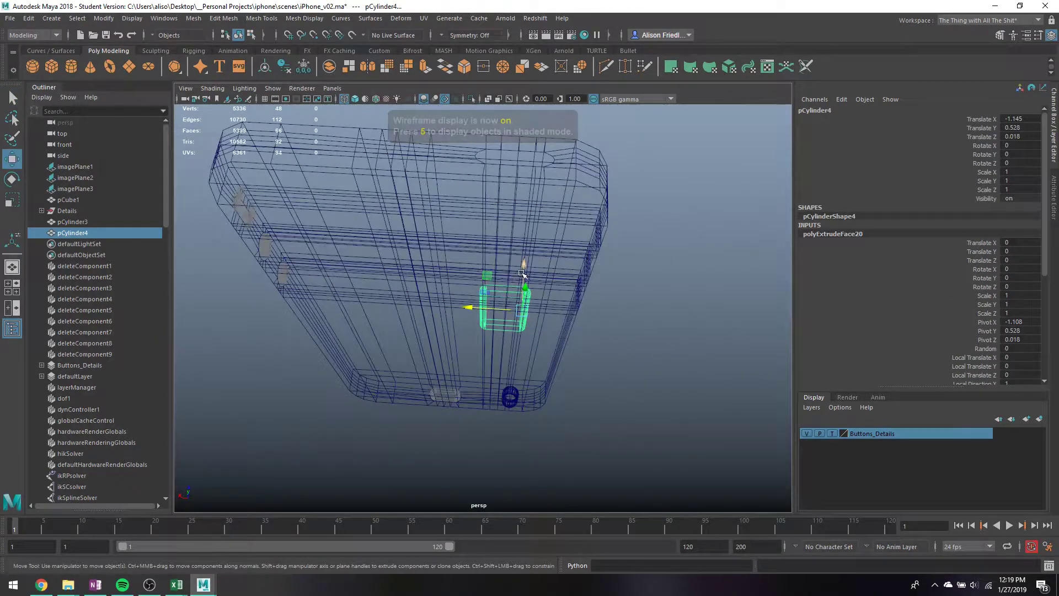
{"action": "left_click_drag", "start_coordinate": [522, 274], "coordinate": [526, 136]}
{"action": "key", "text": "ctrl+z"}
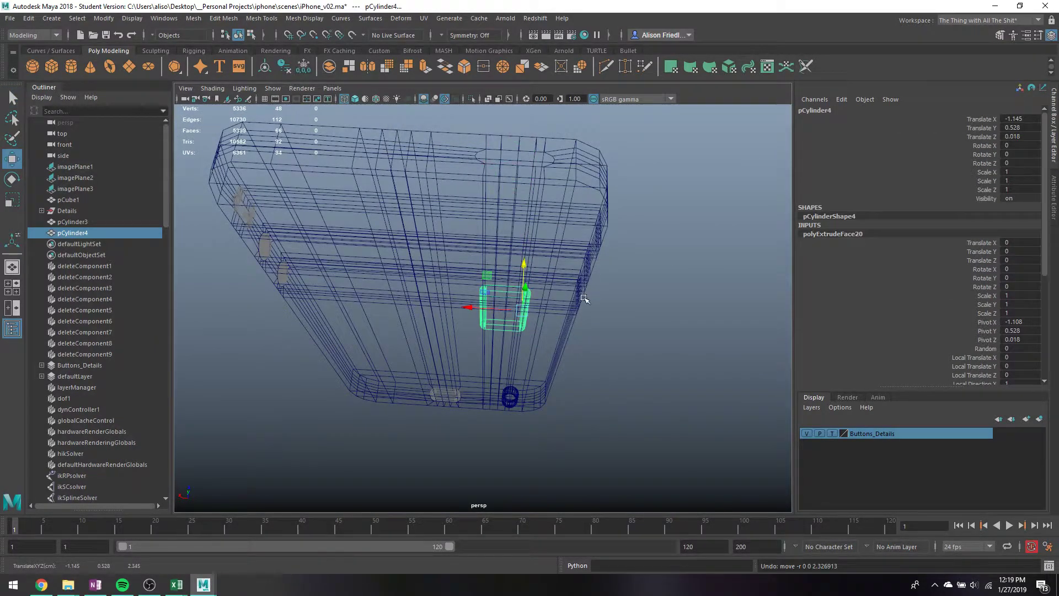
{"action": "mouse_move", "coordinate": [585, 296]}
{"action": "left_mouse_down", "text": "alt"}
{"action": "mouse_move", "coordinate": [509, 279]}
{"action": "mouse_move", "coordinate": [509, 78]}
{"action": "left_mouse_up", "text": "alt"}
{"action": "key", "text": "f"}
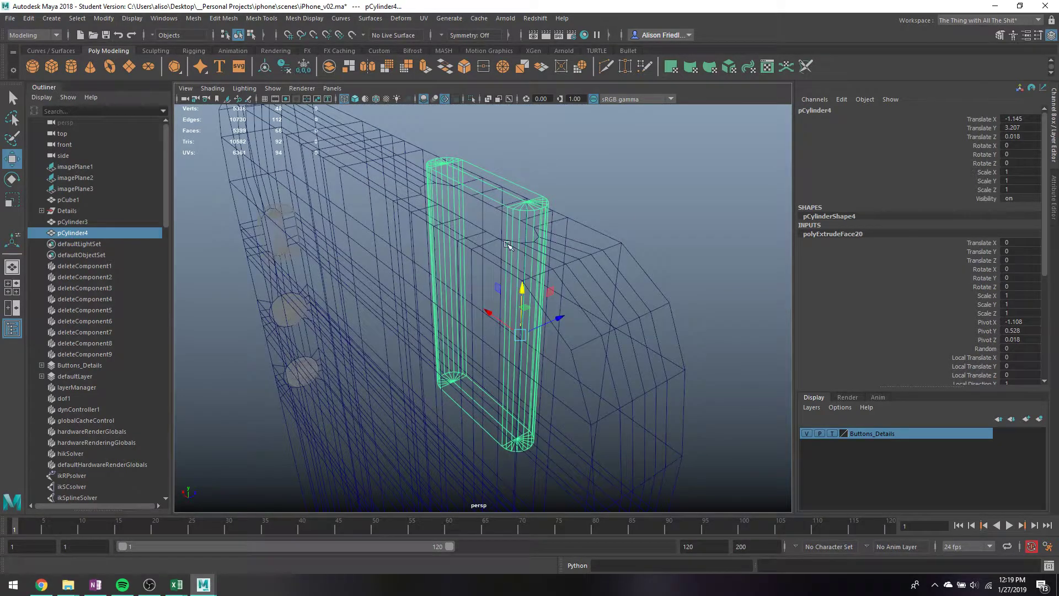
{"action": "key", "text": "5"}
{"action": "left_click_drag", "start_coordinate": [507, 243], "coordinate": [526, 280], "text": "alt"}
- Save the scene and check the power button's shape and its placement on the phone's top edge
{"action": "key", "text": "ctrl+s"}
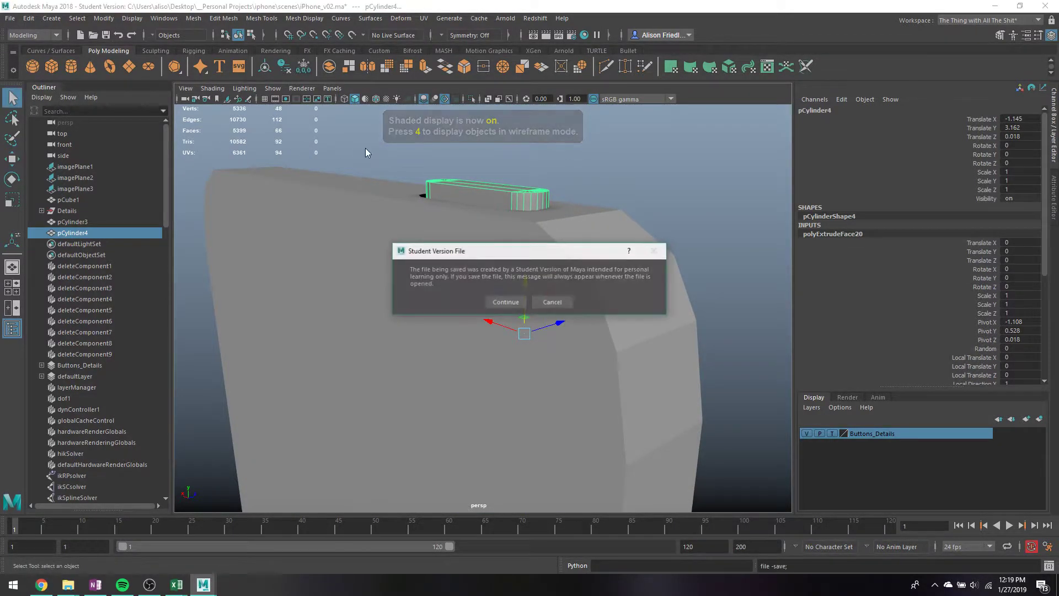
{"action": "key", "text": "Return"}
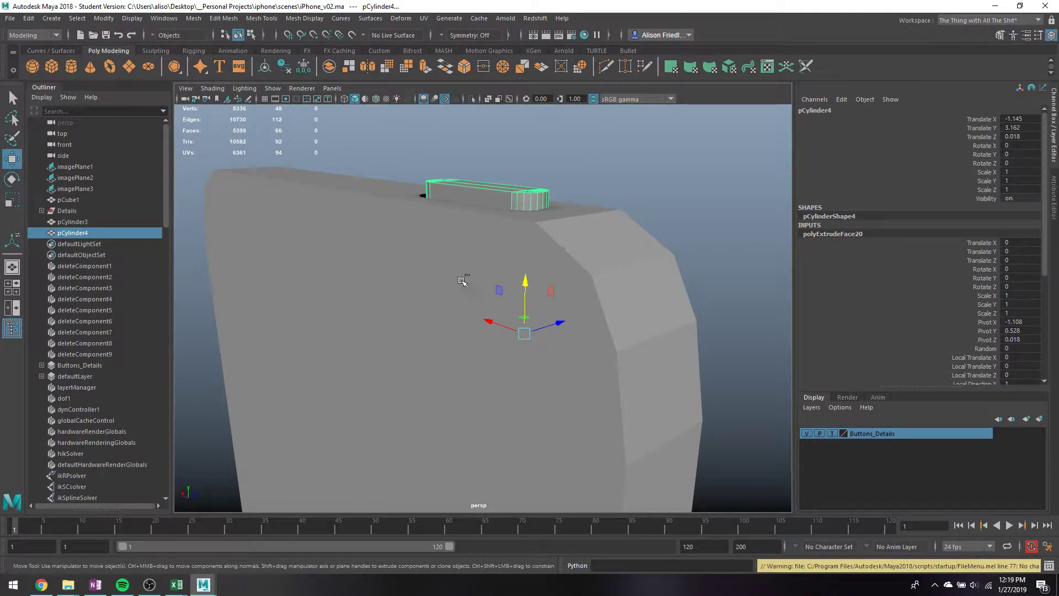
{"action": "key", "text": "ctrl+1"}
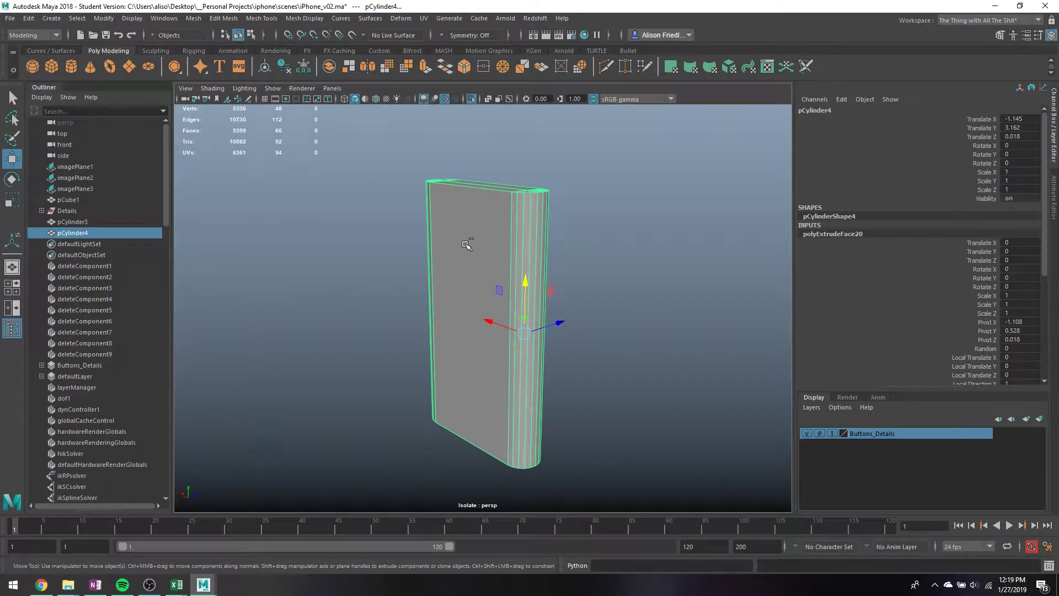
{"action": "key", "text": "ctrl+1"}
{"action": "scroll", "coordinate": [472, 254], "scroll_direction": "down", "scroll_amount": 10}
{"action": "key", "text": "5"}
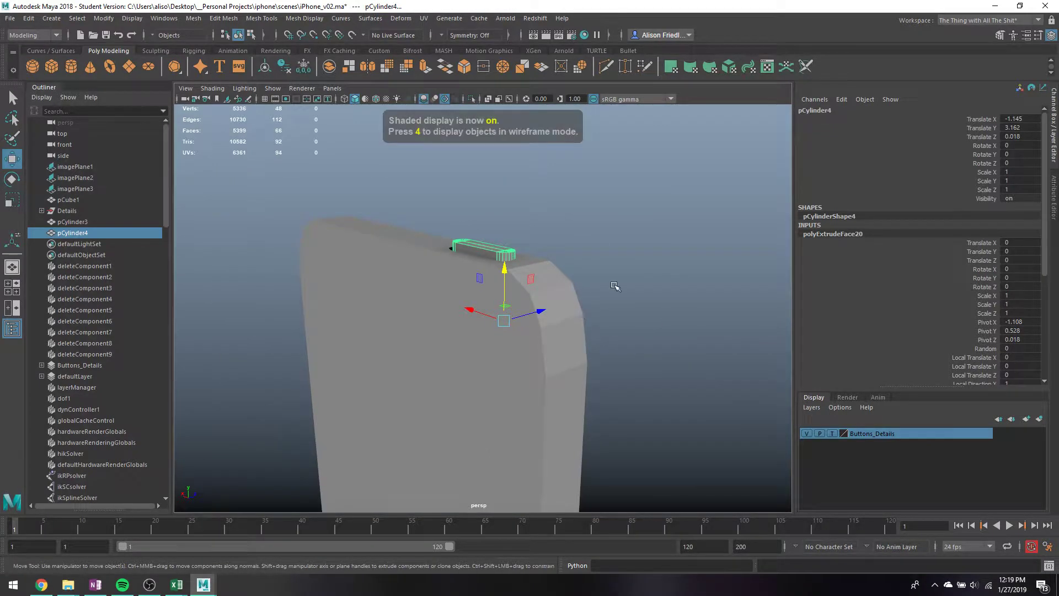
{"action": "left_click", "coordinate": [616, 286]}
{"action": "key", "text": "4"}
{"action": "mouse_move", "coordinate": [615, 285]}
{"action": "left_mouse_down", "text": "alt"}
{"action": "mouse_move", "coordinate": [567, 300]}
{"action": "mouse_move", "coordinate": [592, 311]}
{"action": "mouse_move", "coordinate": [539, 312]}
{"action": "mouse_move", "coordinate": [627, 307]}
{"action": "left_mouse_up", "text": "alt"}
{"action": "key", "text": "5"}
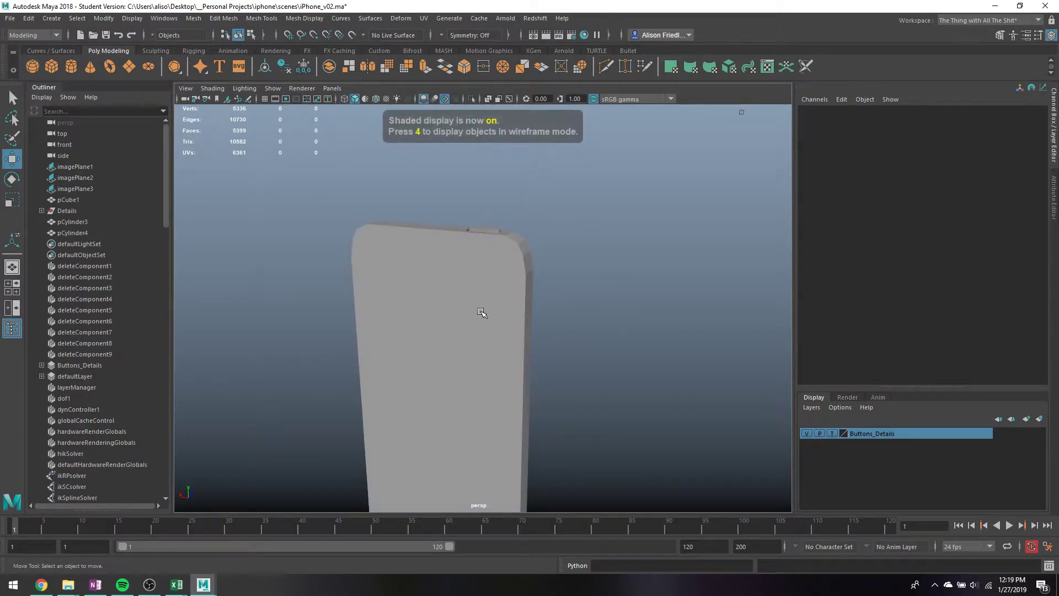
{"action": "left_click_drag", "start_coordinate": [481, 313], "coordinate": [507, 258], "text": "alt"}
- Select the phone body's three vertex columns beside the headphone jack on the bottom edge
{"action": "left_click", "coordinate": [527, 343]}
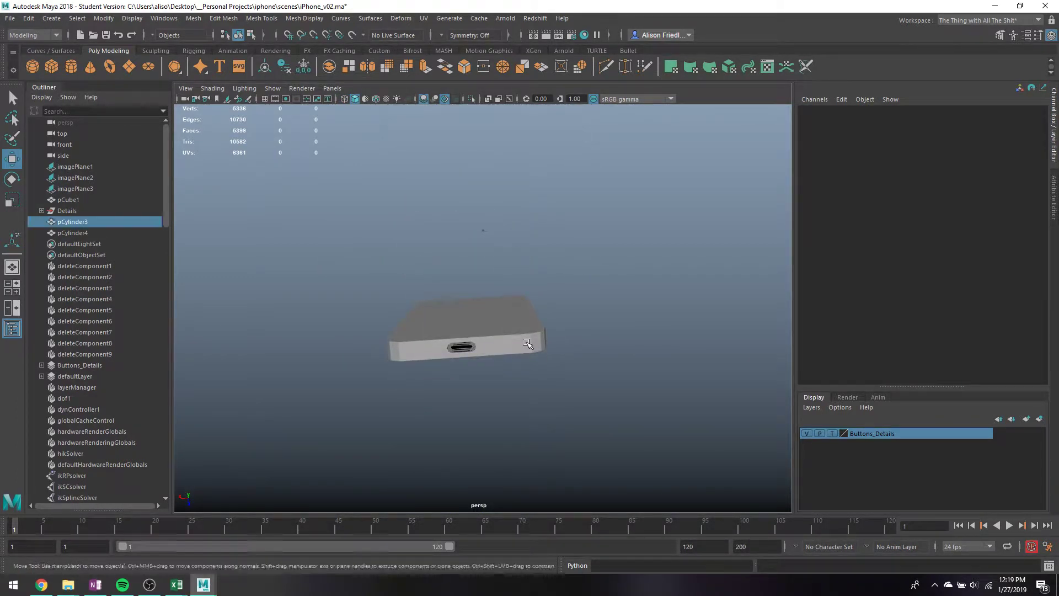
{"action": "left_click", "coordinate": [541, 346]}
{"action": "right_click_drag", "start_coordinate": [543, 345], "coordinate": [653, 355], "text": "alt"}
{"action": "middle_click_drag", "start_coordinate": [652, 355], "coordinate": [565, 321], "text": "alt"}
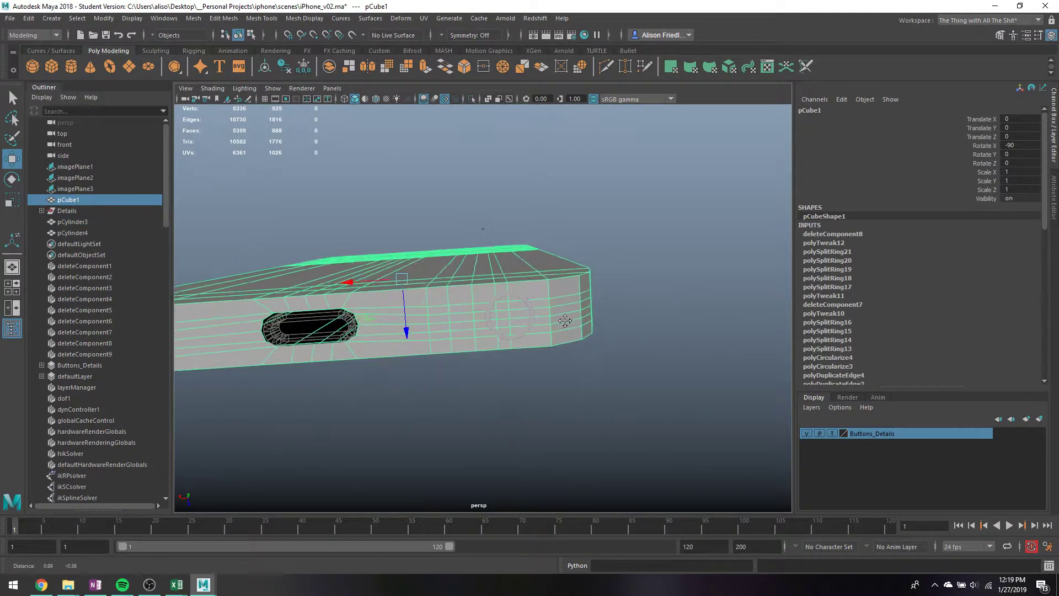
{"action": "left_click_drag", "start_coordinate": [565, 321], "coordinate": [551, 356], "text": "alt"}
{"action": "right_click_drag", "start_coordinate": [516, 267], "coordinate": [469, 267]}
{"action": "left_click_drag", "start_coordinate": [469, 267], "coordinate": [516, 422], "text": "alt"}
{"action": "key", "text": "4"}
{"action": "key", "text": "5"}
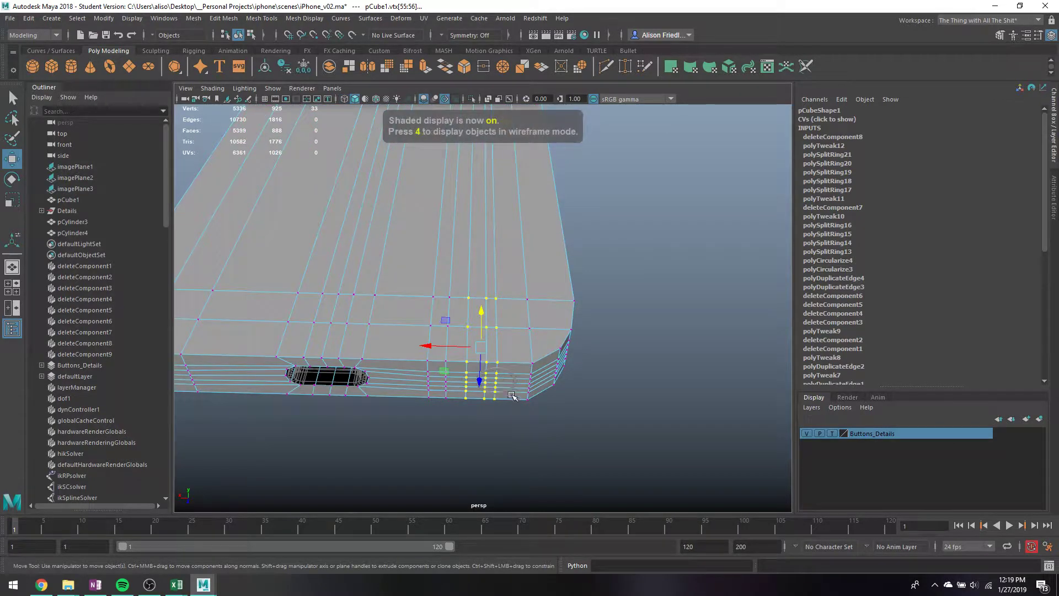
{"action": "left_click_drag", "start_coordinate": [506, 383], "coordinate": [485, 327], "text": "alt"}
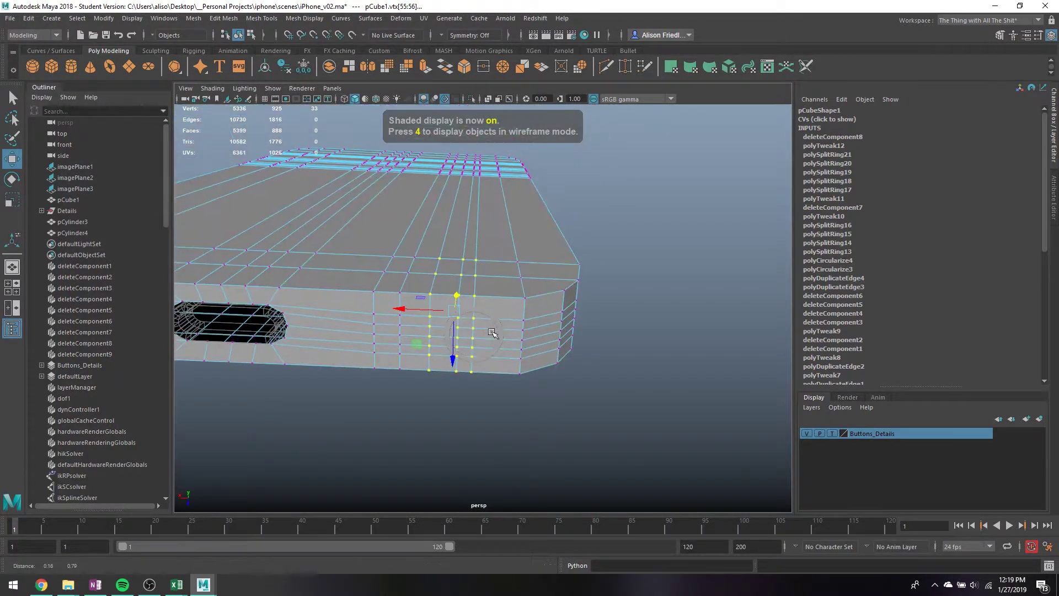
{"action": "key", "text": "q"}
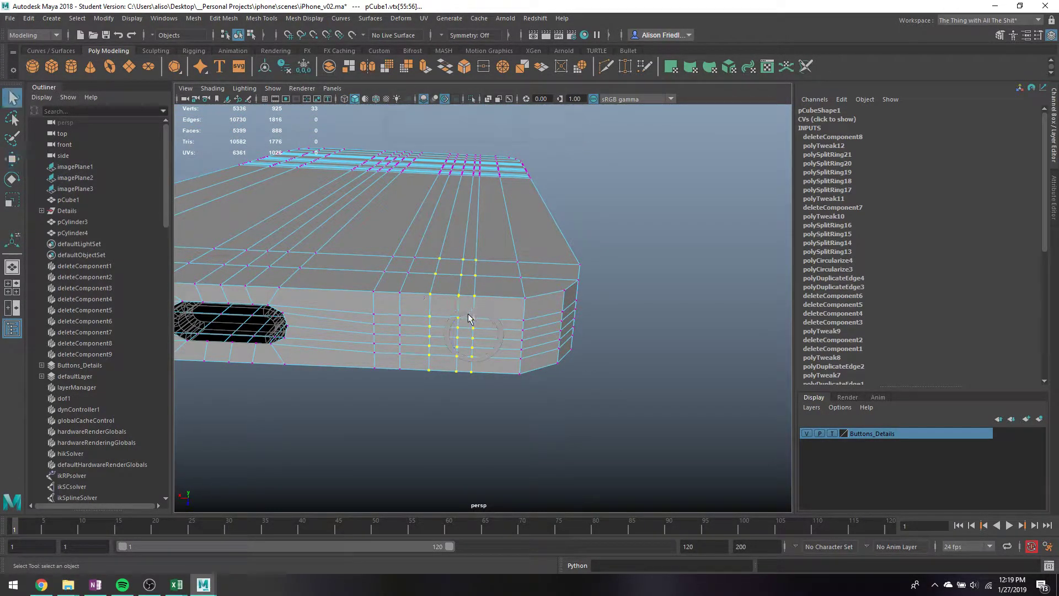
{"action": "right_click_drag", "start_coordinate": [466, 270], "coordinate": [451, 315]}
{"action": "mouse_move", "coordinate": [439, 329]}
{"action": "left_mouse_down"}
{"action": "mouse_move", "coordinate": [440, 345]}
{"action": "mouse_move", "coordinate": [465, 324]}
{"action": "mouse_move", "coordinate": [438, 336]}
{"action": "left_mouse_up"}
{"action": "key", "text": "w"}
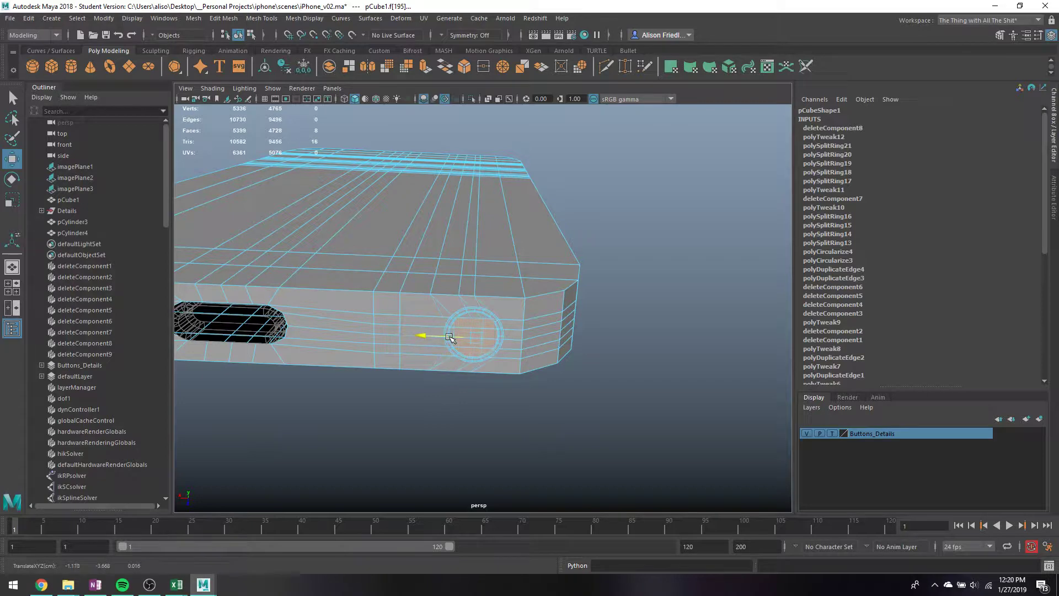
{"action": "key", "text": "q"}
{"action": "left_click", "coordinate": [454, 310]}
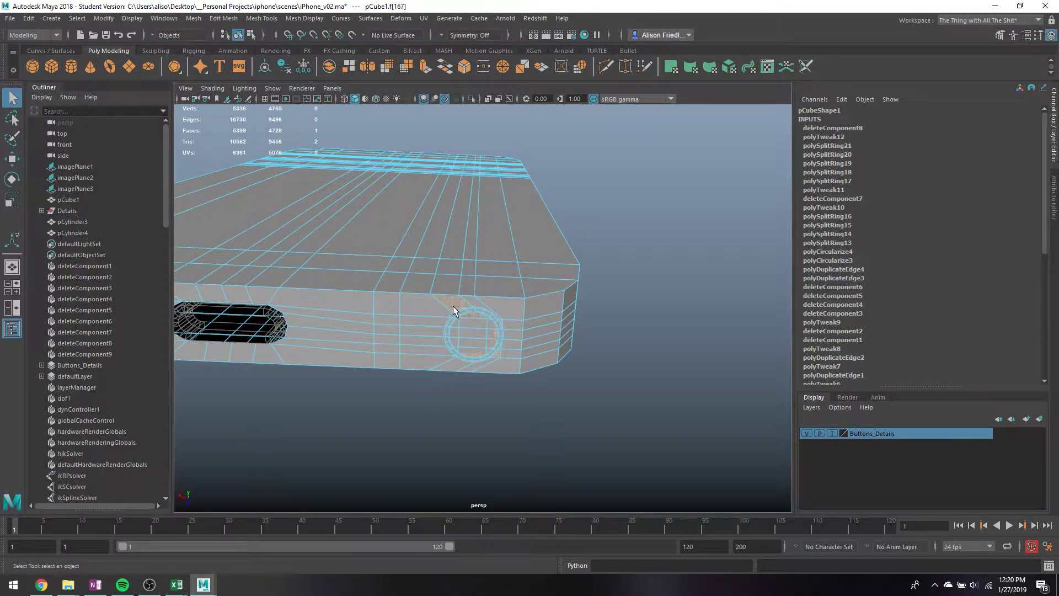
{"action": "scroll", "coordinate": [469, 307], "scroll_direction": "up", "scroll_amount": 5}
{"action": "scroll", "coordinate": [458, 303], "scroll_direction": "down", "scroll_amount": 4}
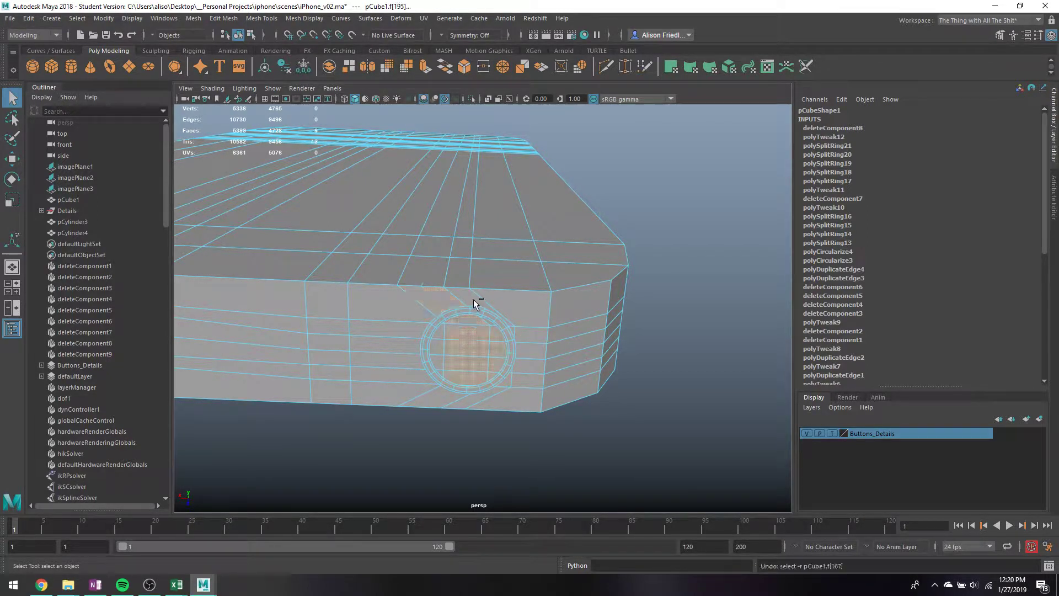
- Shift the three vertex columns at the phone's bottom corner slightly along X to line them up with the headphone jack ring
{"action": "right_click_drag", "start_coordinate": [442, 268], "coordinate": [406, 253]}
{"action": "left_click_drag", "start_coordinate": [408, 253], "coordinate": [413, 261], "text": "alt"}
{"action": "key", "text": "w"}
{"action": "left_click_drag", "start_coordinate": [415, 378], "coordinate": [433, 381]}
{"action": "scroll", "coordinate": [469, 314], "scroll_direction": "down", "scroll_amount": 6}
{"action": "left_click_drag", "start_coordinate": [474, 287], "coordinate": [483, 352], "text": "alt"}
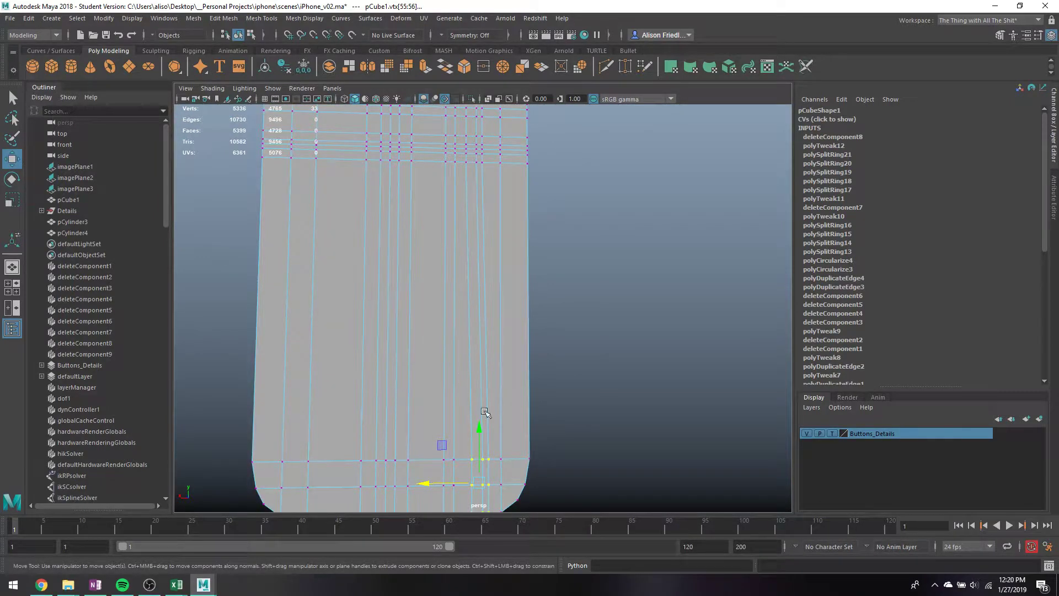
{"action": "middle_click_drag", "start_coordinate": [480, 409], "coordinate": [480, 286], "text": "alt"}
{"action": "right_click_drag", "start_coordinate": [480, 287], "coordinate": [492, 362], "text": "alt"}
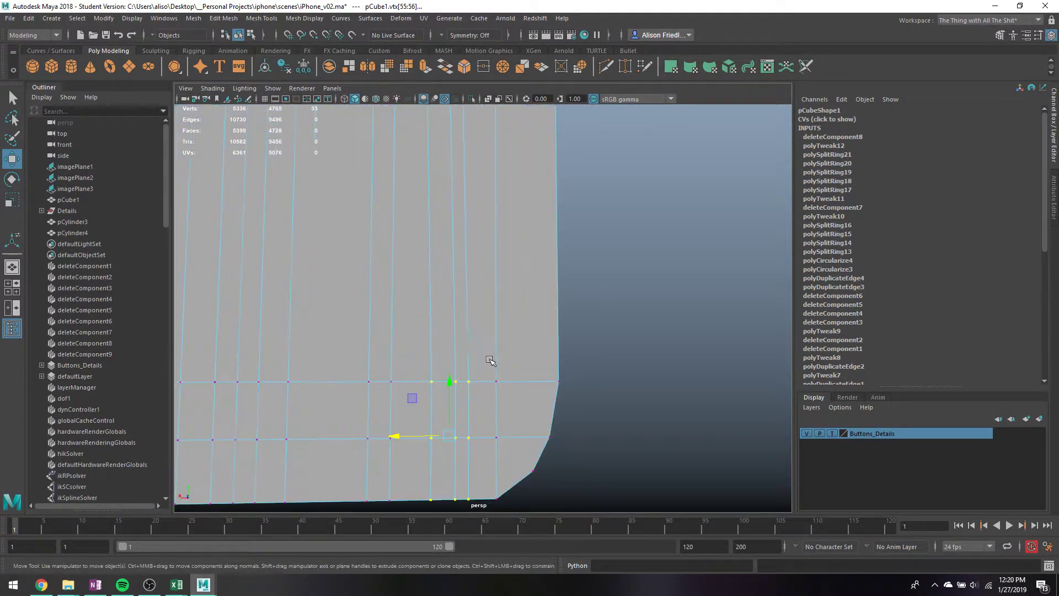
{"action": "left_click_drag", "start_coordinate": [492, 362], "coordinate": [511, 301], "text": "alt"}
{"action": "scroll", "coordinate": [511, 301], "scroll_direction": "up", "scroll_amount": 2}
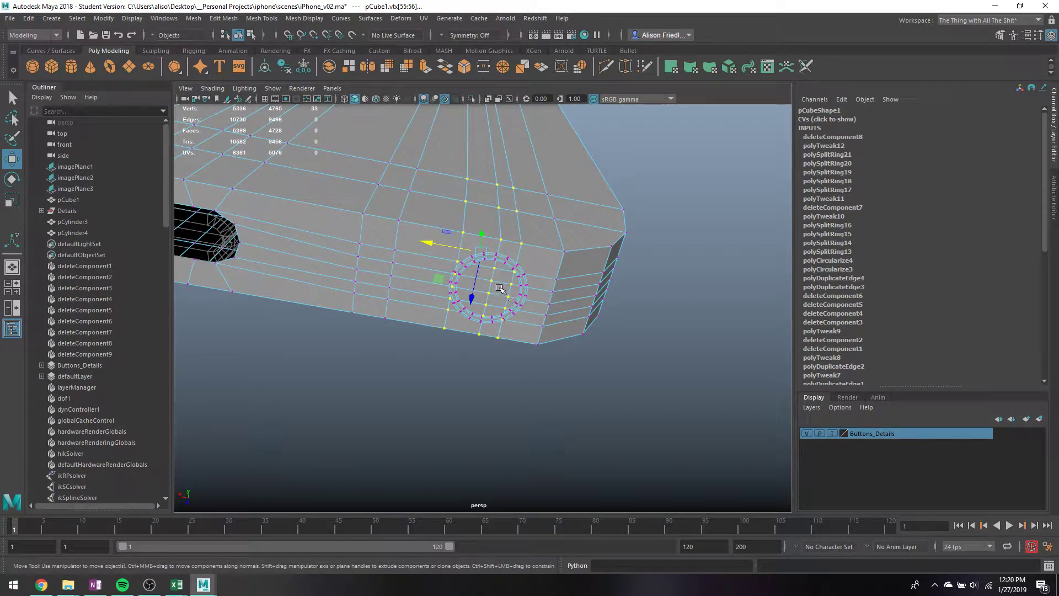
{"action": "scroll", "coordinate": [501, 288], "scroll_direction": "down", "scroll_amount": 3}
{"action": "left_click_drag", "start_coordinate": [501, 288], "coordinate": [490, 277], "text": "alt"}
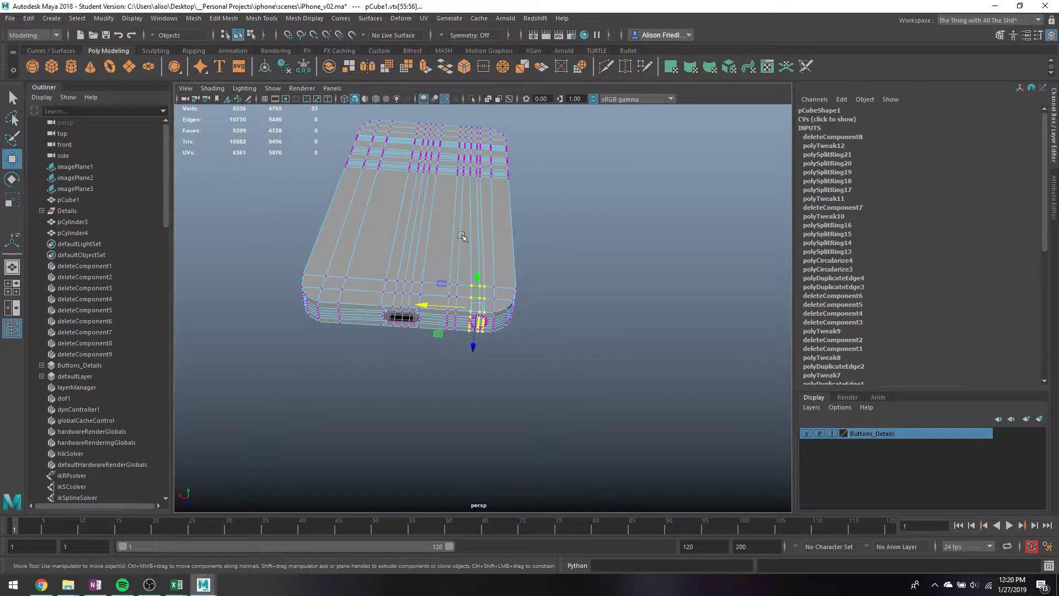
- Insert two edge loops through the phone body, one beside the headphone jack and one through its opposite half
{"action": "left_click", "coordinate": [223, 18]}
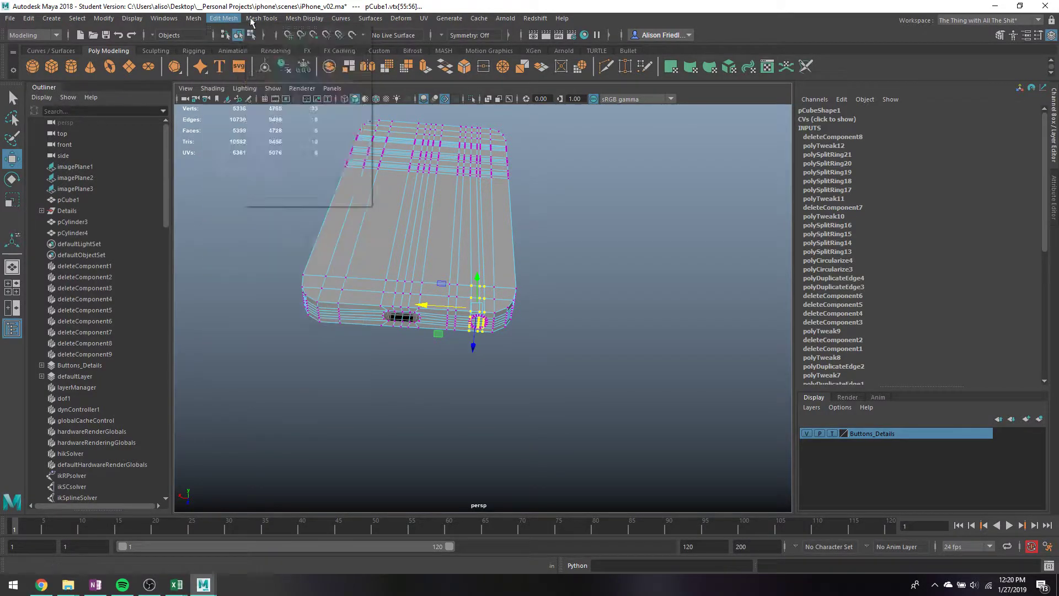
{"action": "left_click", "coordinate": [261, 18]}
{"action": "left_click", "coordinate": [295, 99]}
{"action": "scroll", "coordinate": [516, 270], "scroll_direction": "up", "scroll_amount": 5}
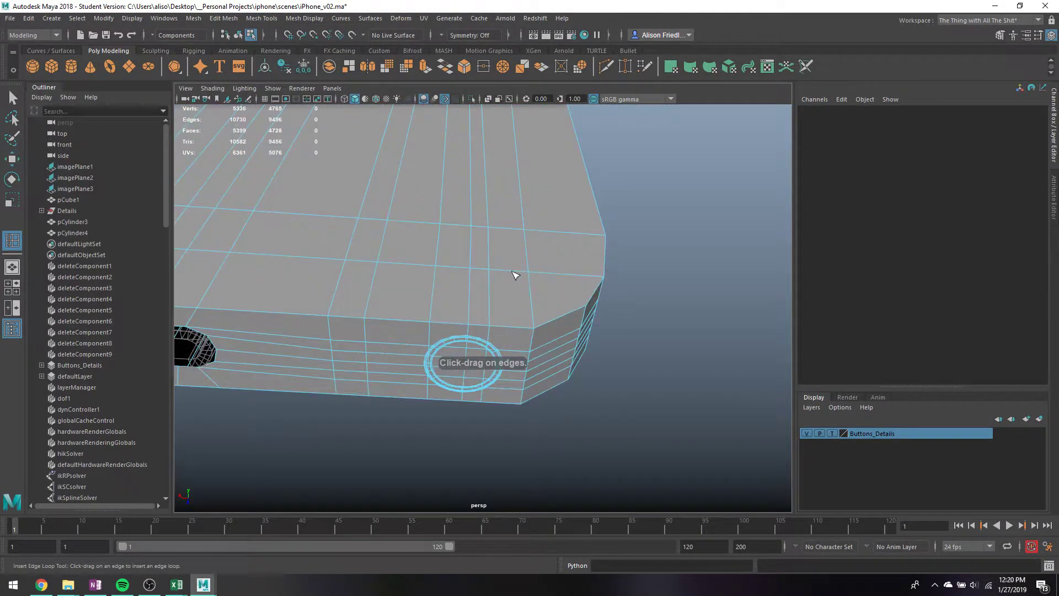
{"action": "middle_click_drag", "start_coordinate": [515, 274], "coordinate": [499, 219], "text": "alt"}
{"action": "left_click", "coordinate": [503, 214]}
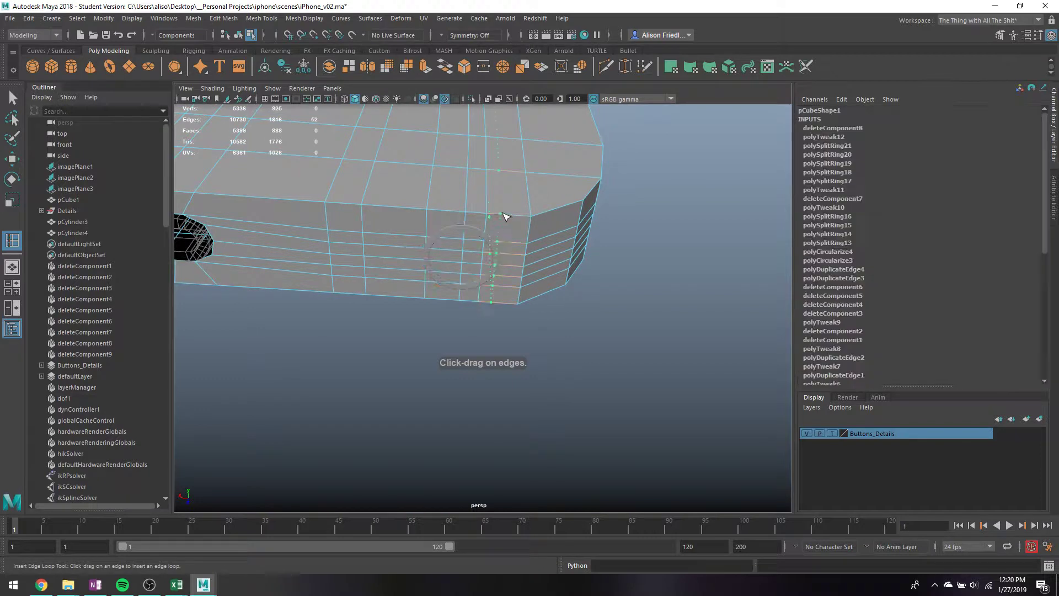
{"action": "left_click", "coordinate": [449, 217]}
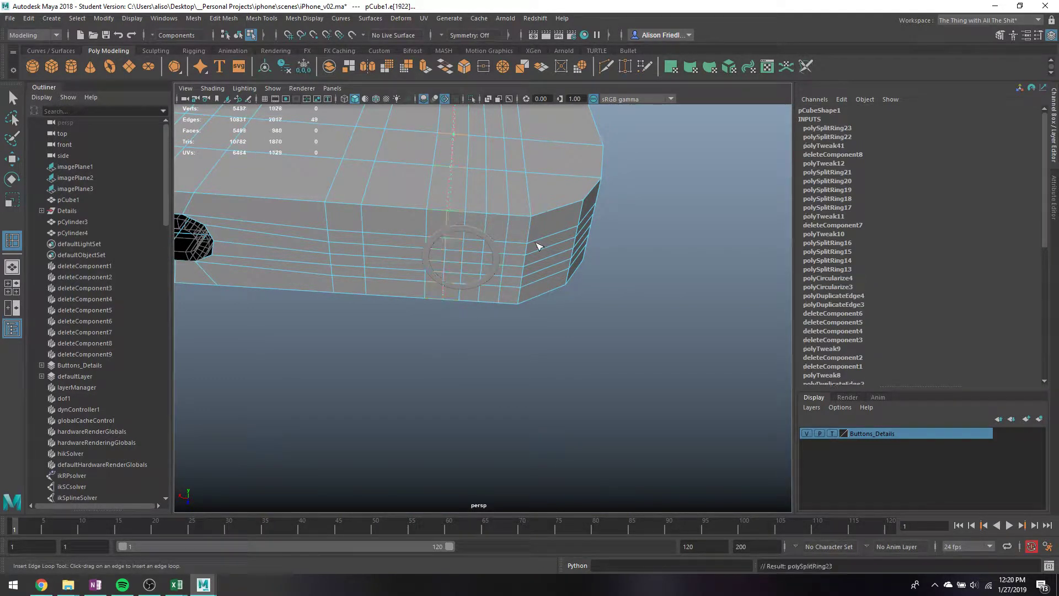
- Delete the phone body's faces covering the headphone jack opening on the bottom edge
{"action": "key", "text": "q"}
{"action": "right_click_drag", "start_coordinate": [485, 248], "coordinate": [486, 274]}
{"action": "left_click", "coordinate": [439, 245]}
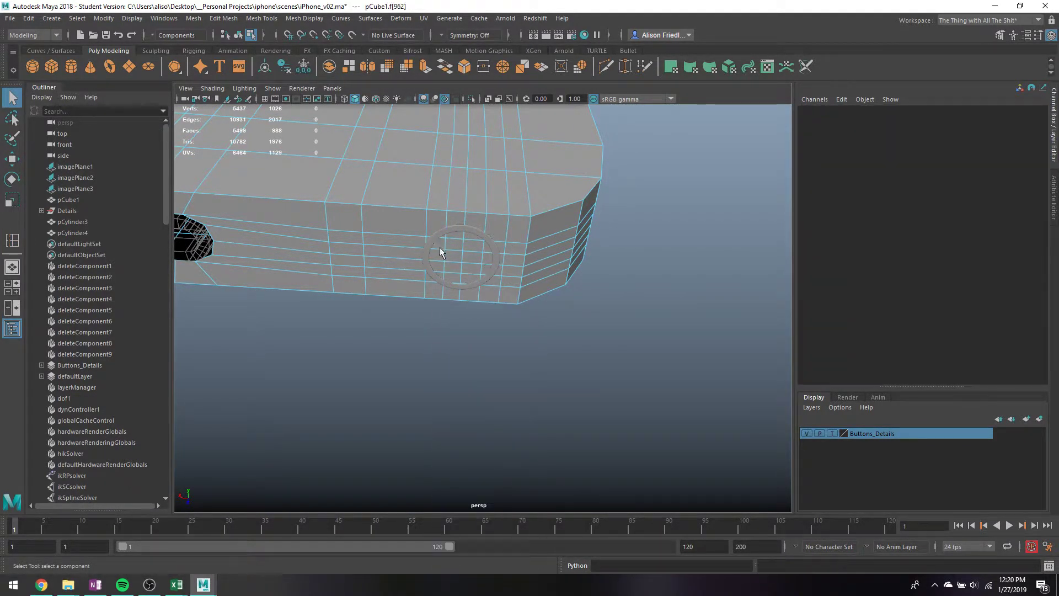
{"action": "left_click", "coordinate": [439, 256], "text": "shift"}
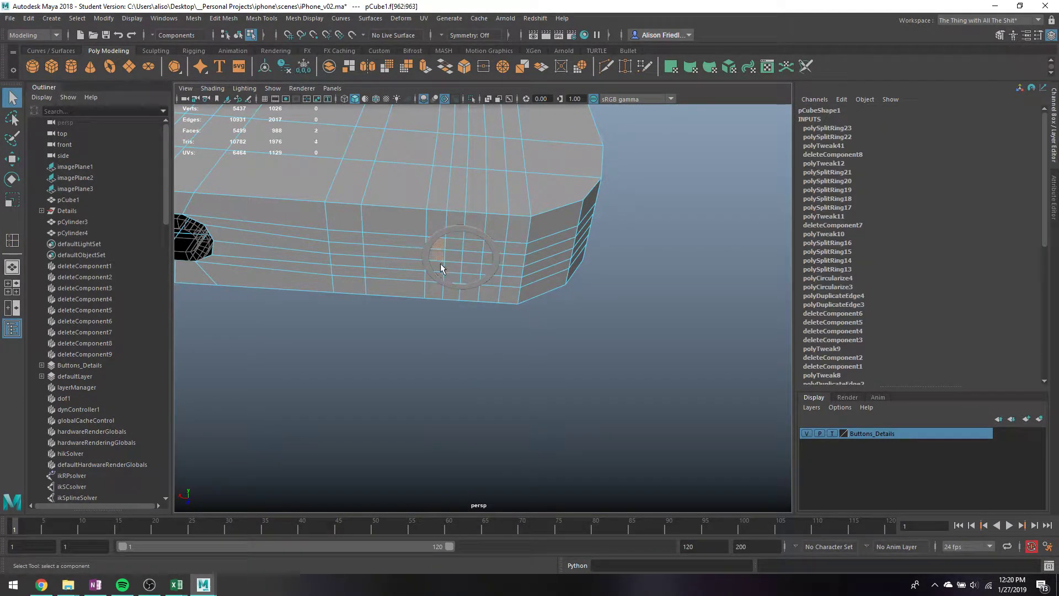
{"action": "double_click", "coordinate": [489, 275], "text": "shift"}
{"action": "key", "text": "Delete"}
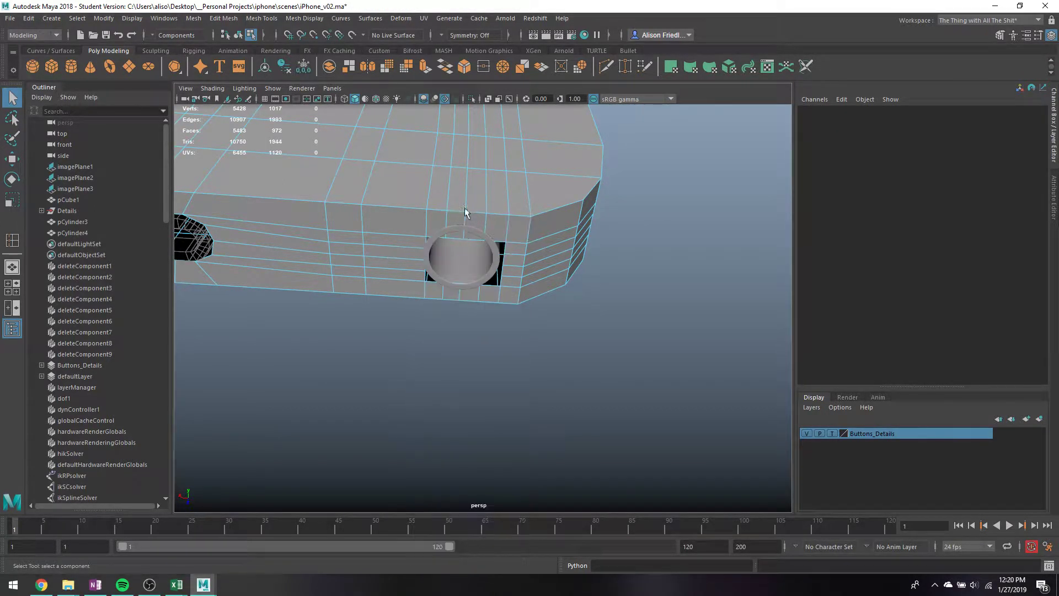
- Select the border edge loop of the headphone jack opening and circularize it
{"action": "double_click", "coordinate": [456, 240]}
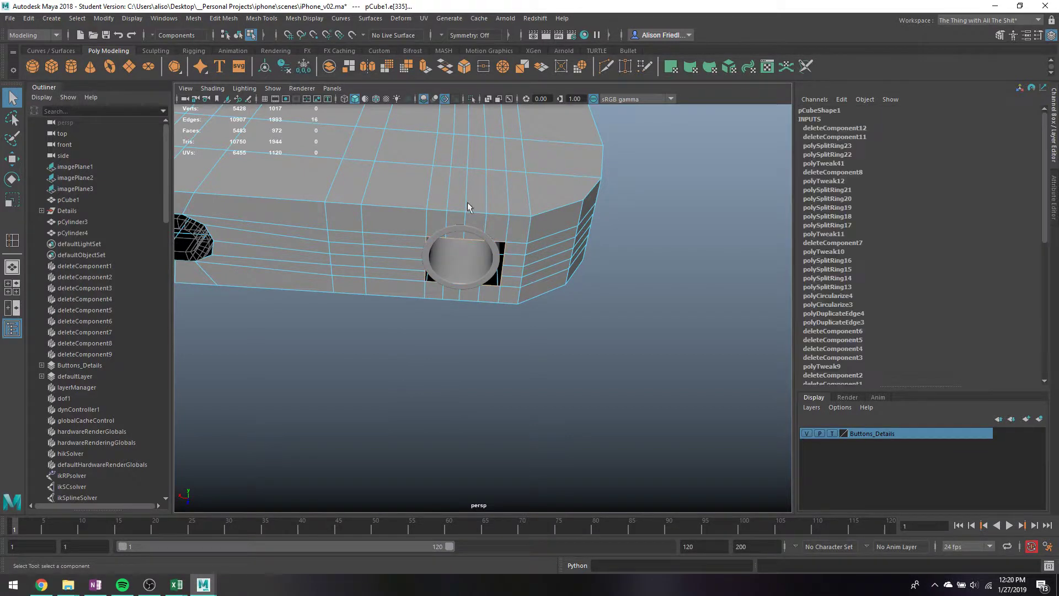
{"action": "left_click", "coordinate": [503, 73]}
{"action": "key", "text": "ctrl+z"}
{"action": "left_click", "coordinate": [580, 67]}
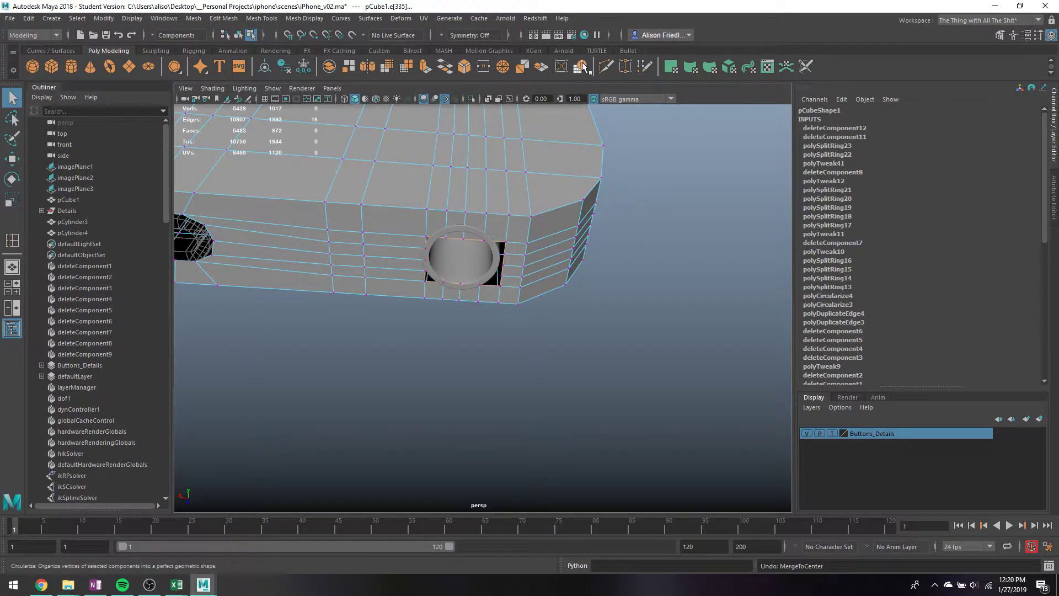
- Position and scale the circularized opening's edge loop so it fits closely around the headphone jack's outer ring
{"action": "key", "text": "r"}
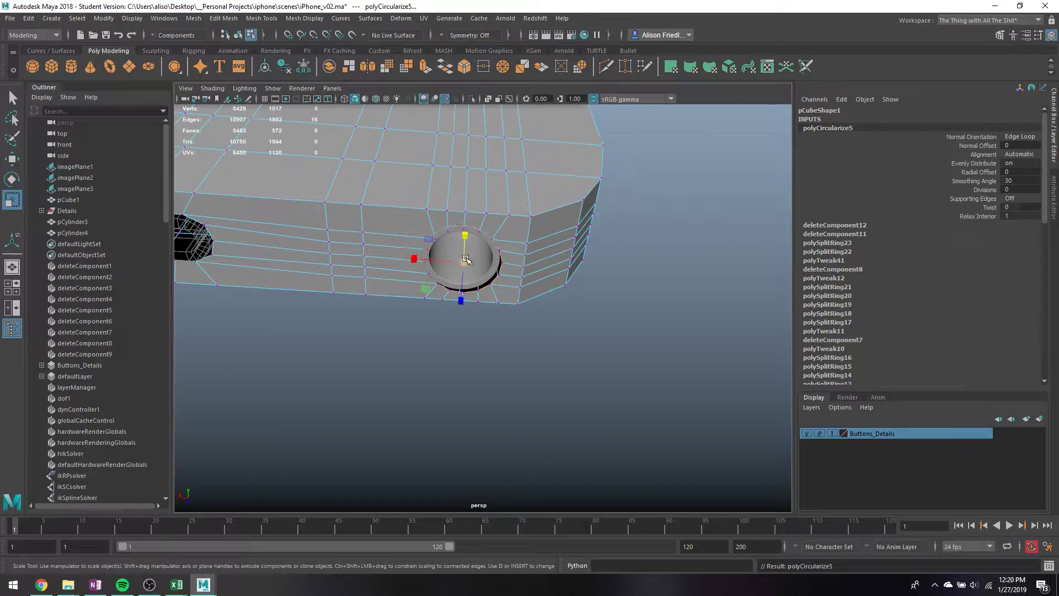
{"action": "key", "text": "w"}
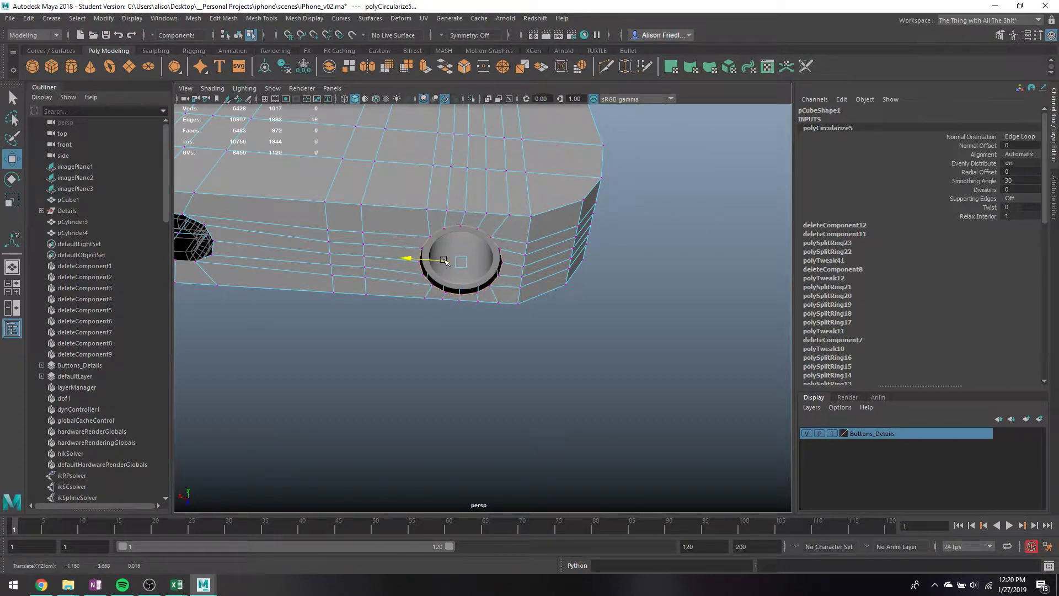
{"action": "key", "text": "f"}
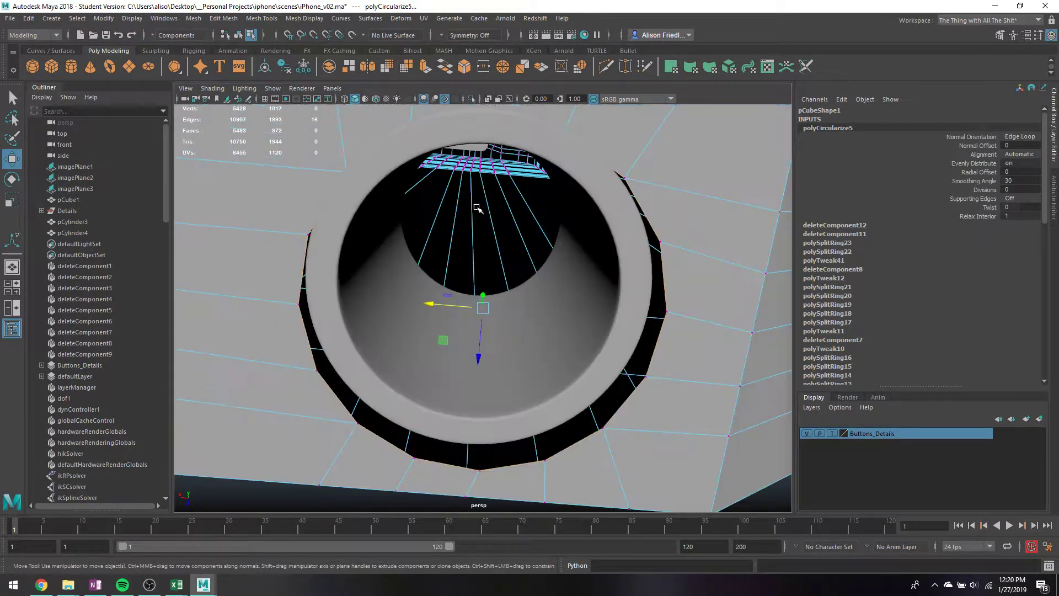
{"action": "left_click_drag", "start_coordinate": [480, 315], "coordinate": [495, 294], "text": "alt"}
{"action": "left_click_drag", "start_coordinate": [476, 360], "coordinate": [476, 351]}
{"action": "key", "text": "r"}
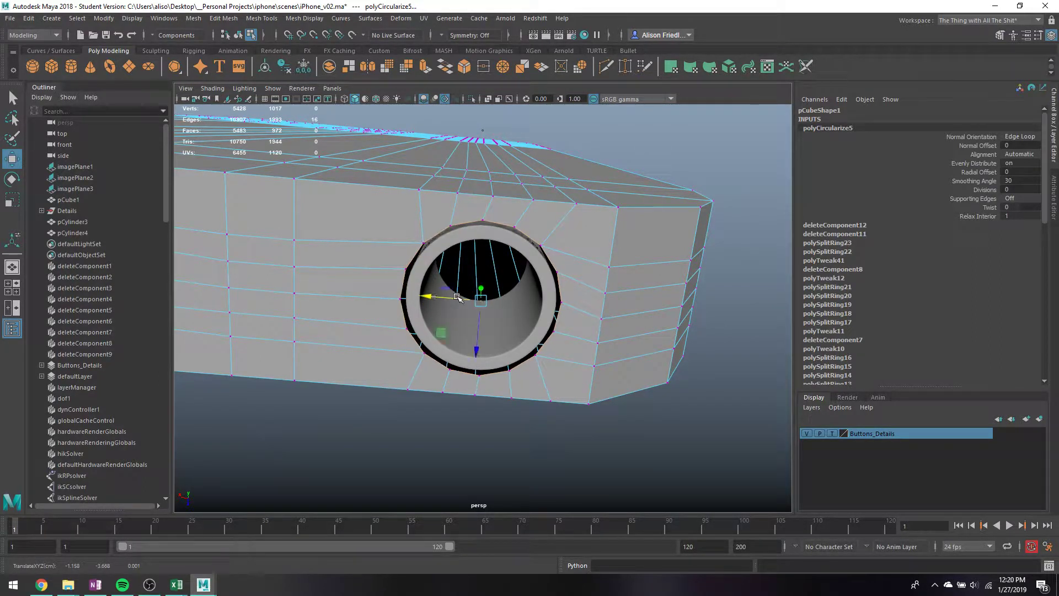
{"action": "left_click_drag", "start_coordinate": [480, 301], "coordinate": [483, 350]}
{"action": "key", "text": "3"}
{"action": "key", "text": "w"}
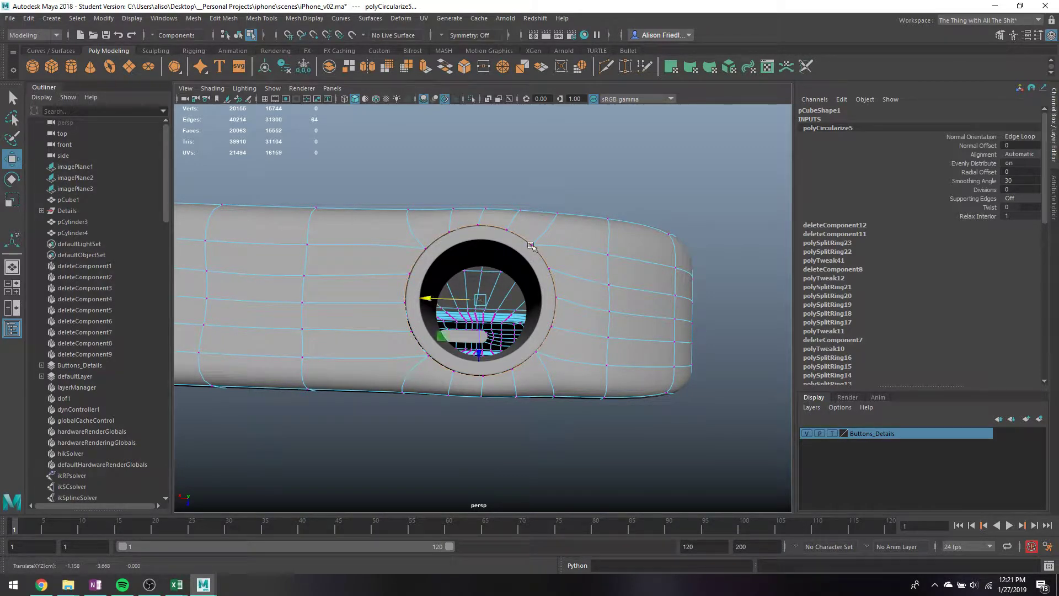
- Inspect the mesh around the power button opening on the phone's top edge in smoothed and unsmoothed display
{"action": "key", "text": "q"}
{"action": "left_click_drag", "start_coordinate": [527, 242], "coordinate": [524, 342], "text": "alt"}
{"action": "scroll", "coordinate": [499, 232], "scroll_direction": "down", "scroll_amount": 5}
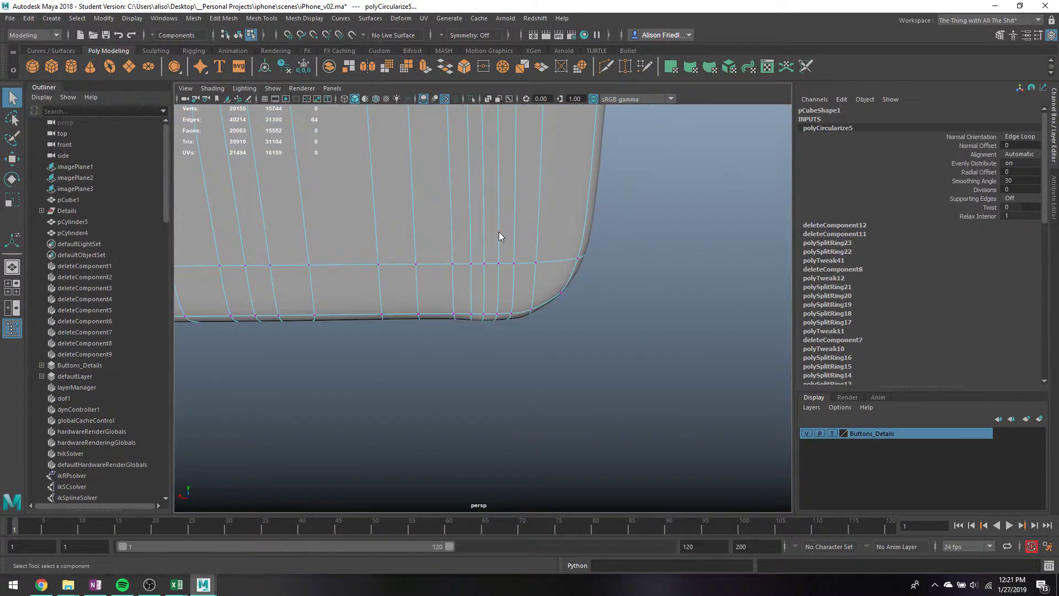
{"action": "right_click_drag", "start_coordinate": [498, 231], "coordinate": [500, 208]}
{"action": "scroll", "coordinate": [504, 195], "scroll_direction": "down", "scroll_amount": 5}
{"action": "middle_click_drag", "start_coordinate": [505, 193], "coordinate": [487, 308], "text": "alt"}
{"action": "left_click_drag", "start_coordinate": [528, 288], "coordinate": [551, 343], "text": "alt"}
{"action": "middle_click_drag", "start_coordinate": [550, 343], "coordinate": [546, 252], "text": "alt"}
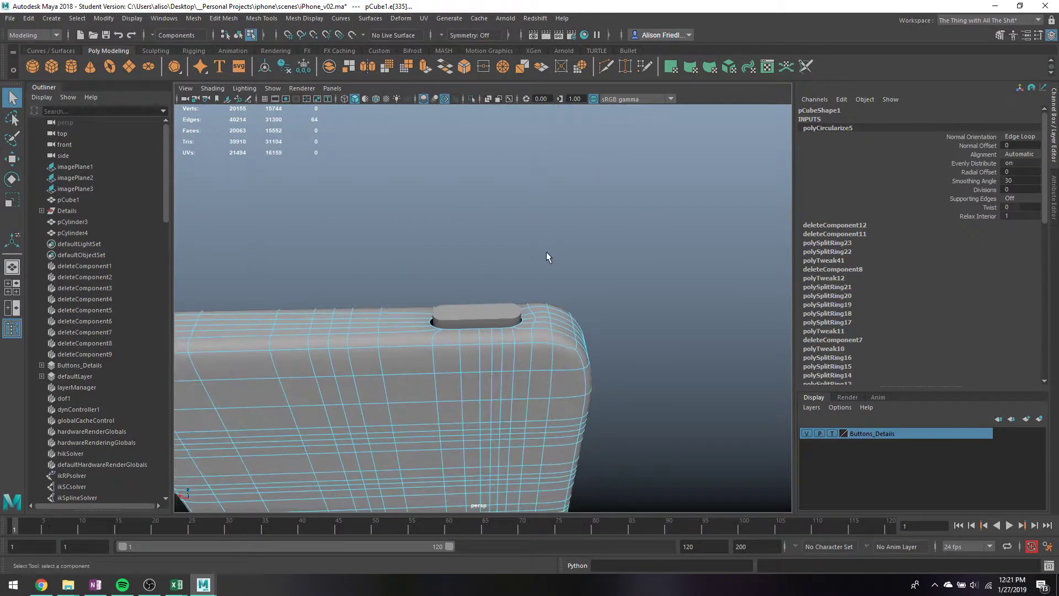
{"action": "key", "text": "1"}
{"action": "scroll", "coordinate": [532, 290], "scroll_direction": "up", "scroll_amount": 6}
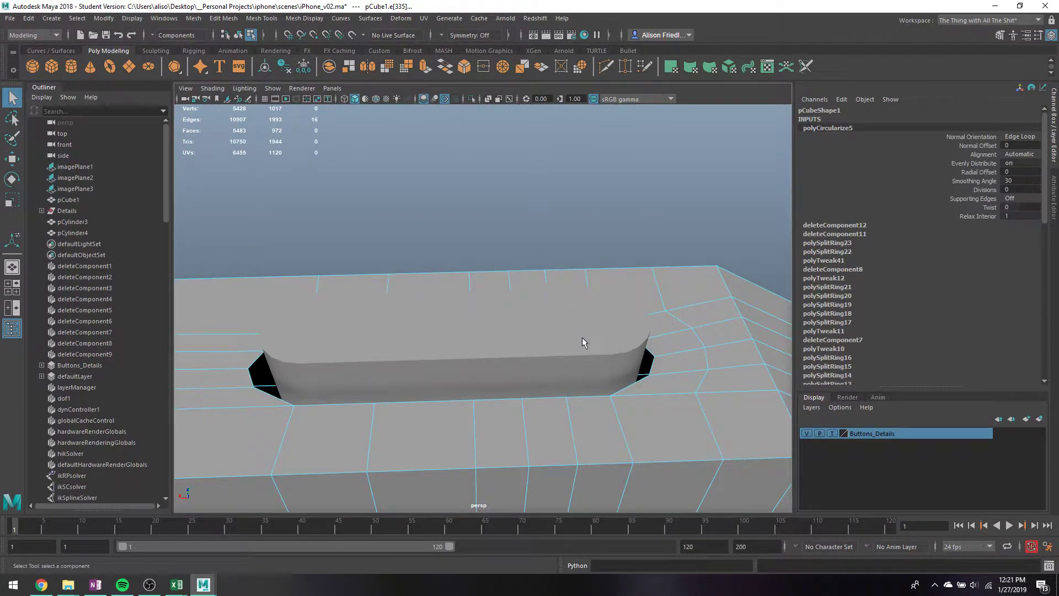
{"action": "left_click_drag", "start_coordinate": [585, 340], "coordinate": [544, 318], "text": "alt"}
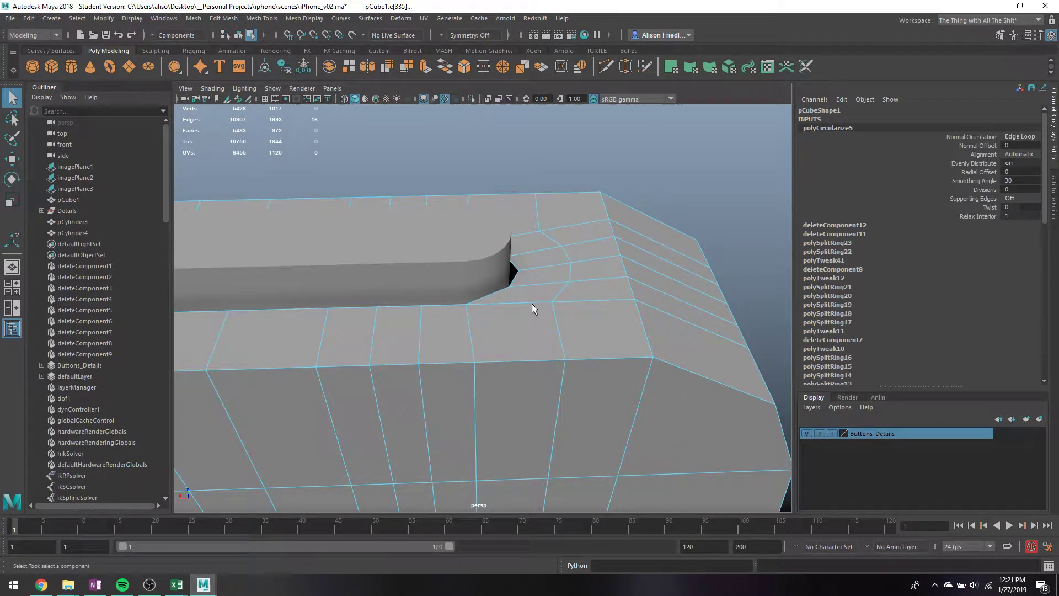
{"action": "key", "text": "3"}
{"action": "middle_click_drag", "start_coordinate": [528, 300], "coordinate": [604, 301], "text": "alt"}
{"action": "key", "text": "1"}
{"action": "right_click_drag", "start_coordinate": [604, 302], "coordinate": [500, 236], "text": "alt"}
- Select the edge loop running lengthwise through the phone body from the power button opening and shift it slightly along X
{"action": "double_click", "coordinate": [503, 316]}
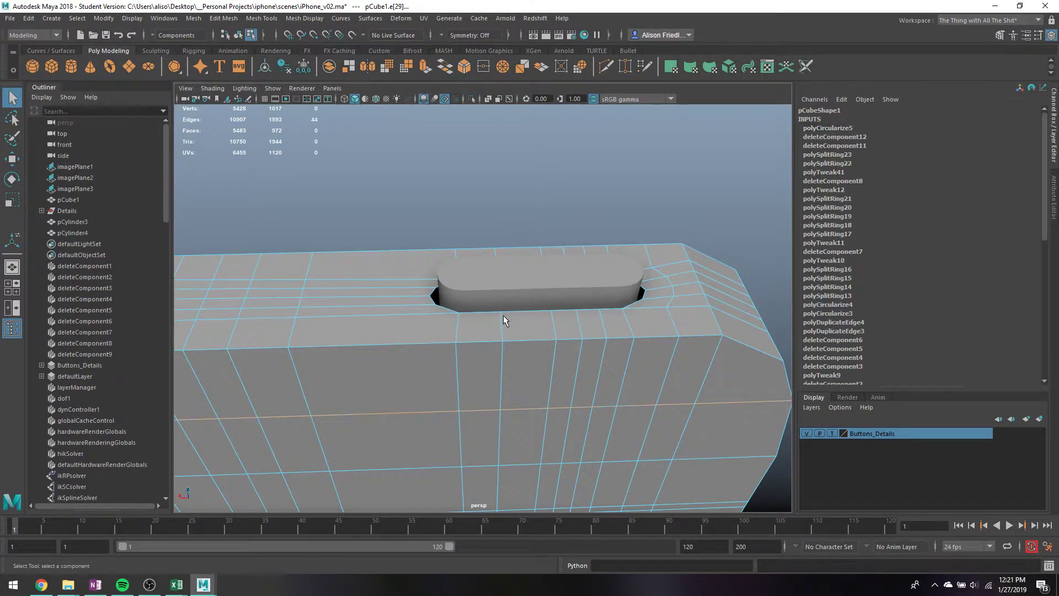
{"action": "double_click", "coordinate": [503, 321], "text": "shift"}
{"action": "scroll", "coordinate": [505, 318], "scroll_direction": "down", "scroll_amount": 10}
{"action": "left_click_drag", "start_coordinate": [507, 316], "coordinate": [514, 206], "text": "alt"}
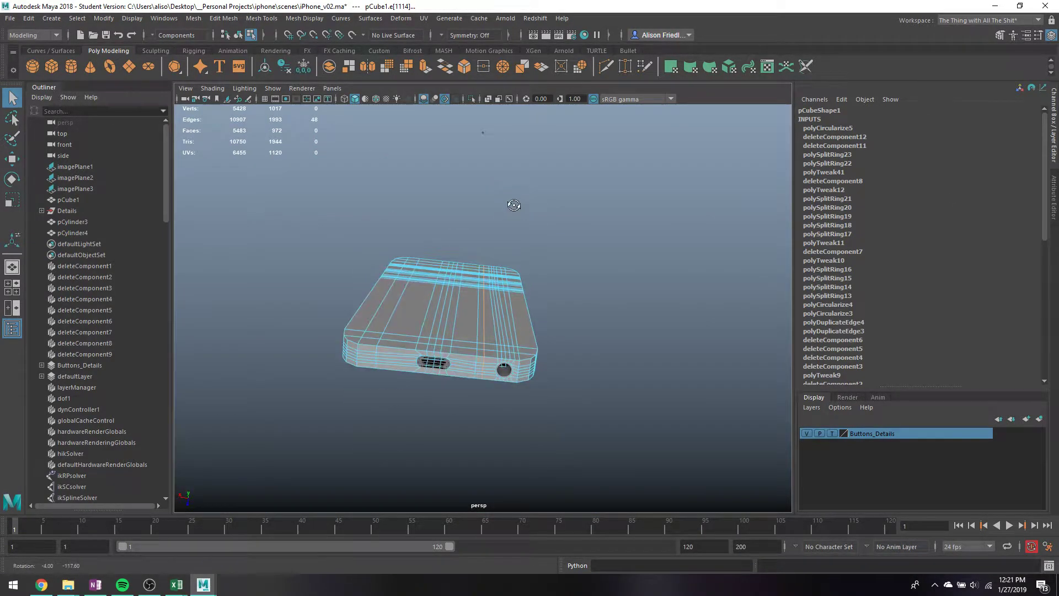
{"action": "scroll", "coordinate": [486, 301], "scroll_direction": "up", "scroll_amount": 3}
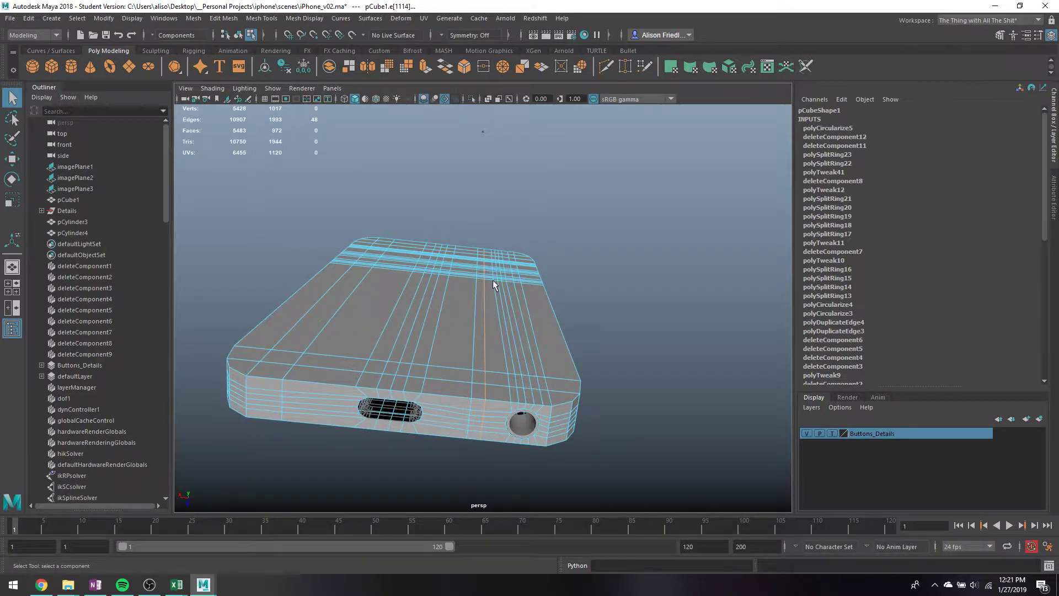
{"action": "left_click_drag", "start_coordinate": [493, 282], "coordinate": [489, 406], "text": "alt"}
{"action": "scroll", "coordinate": [488, 400], "scroll_direction": "up", "scroll_amount": 3}
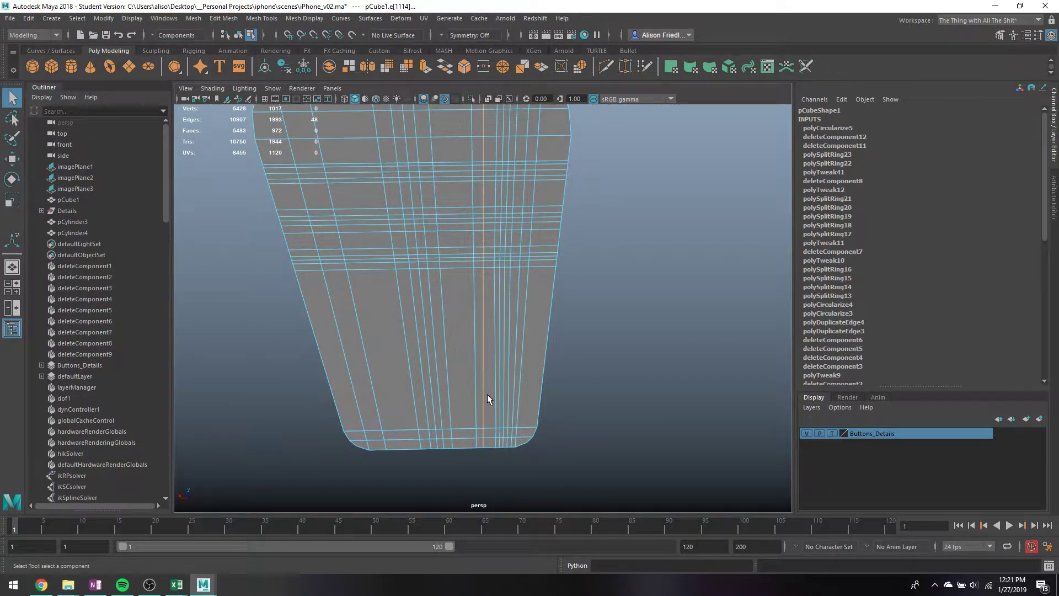
{"action": "key", "text": "w"}
{"action": "mouse_move", "coordinate": [487, 394]}
{"action": "left_mouse_down", "text": "alt"}
{"action": "mouse_move", "coordinate": [490, 403]}
{"action": "mouse_move", "coordinate": [494, 387]}
{"action": "left_mouse_up", "text": "alt"}
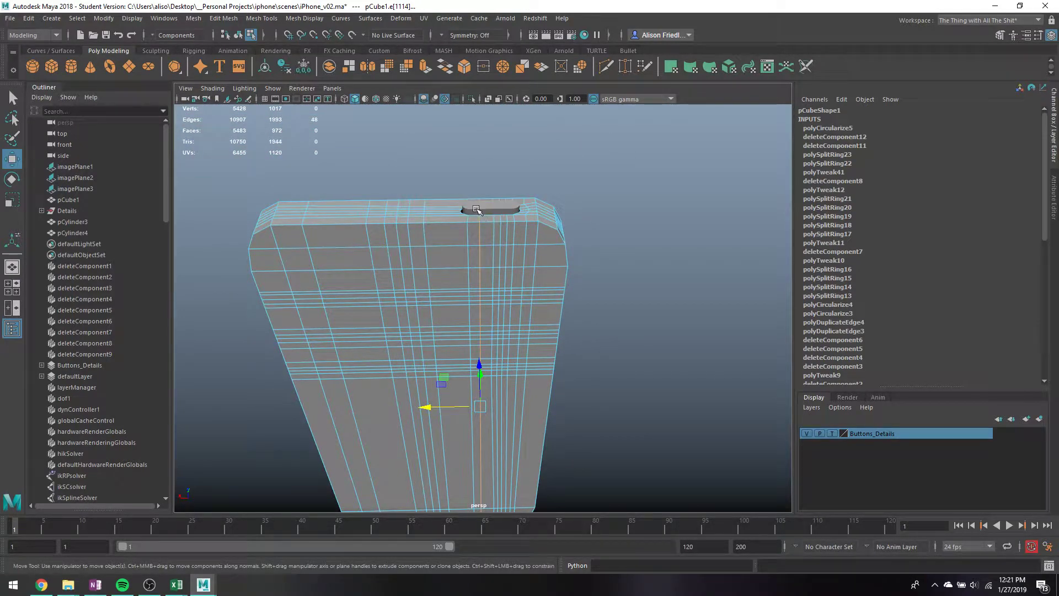
{"action": "left_click_drag", "start_coordinate": [438, 408], "coordinate": [426, 407]}
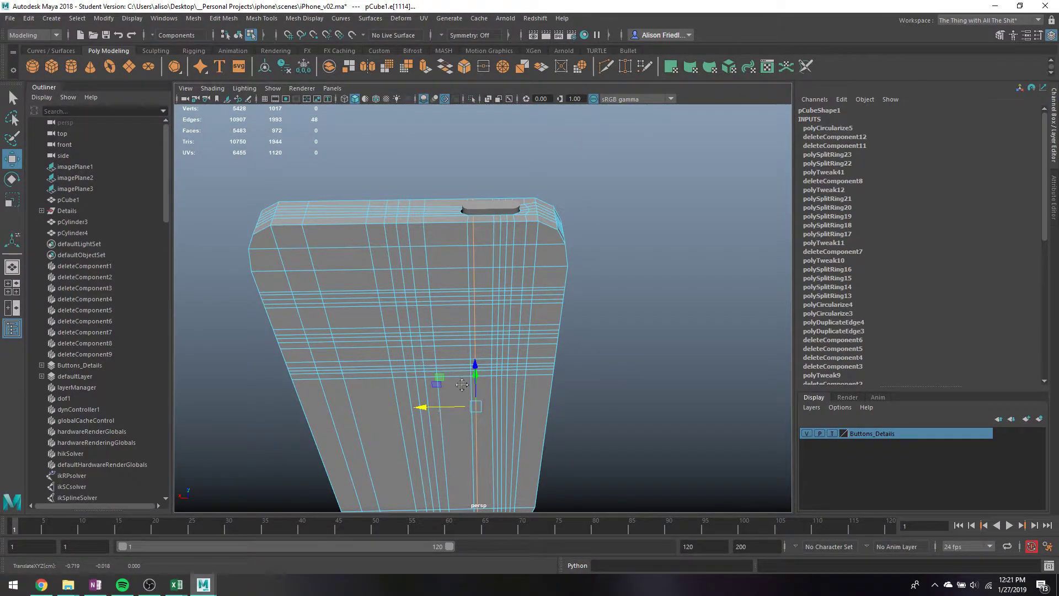
- Reduce the loop selection to its edges at the phone's bottom end and move them along X toward the headphone jack
{"action": "middle_click_drag", "start_coordinate": [462, 385], "coordinate": [503, 190], "text": "alt"}
{"action": "left_click_drag", "start_coordinate": [503, 191], "coordinate": [518, 260], "text": "alt"}
{"action": "key", "text": "q"}
{"action": "right_click_drag", "start_coordinate": [519, 261], "coordinate": [572, 246]}
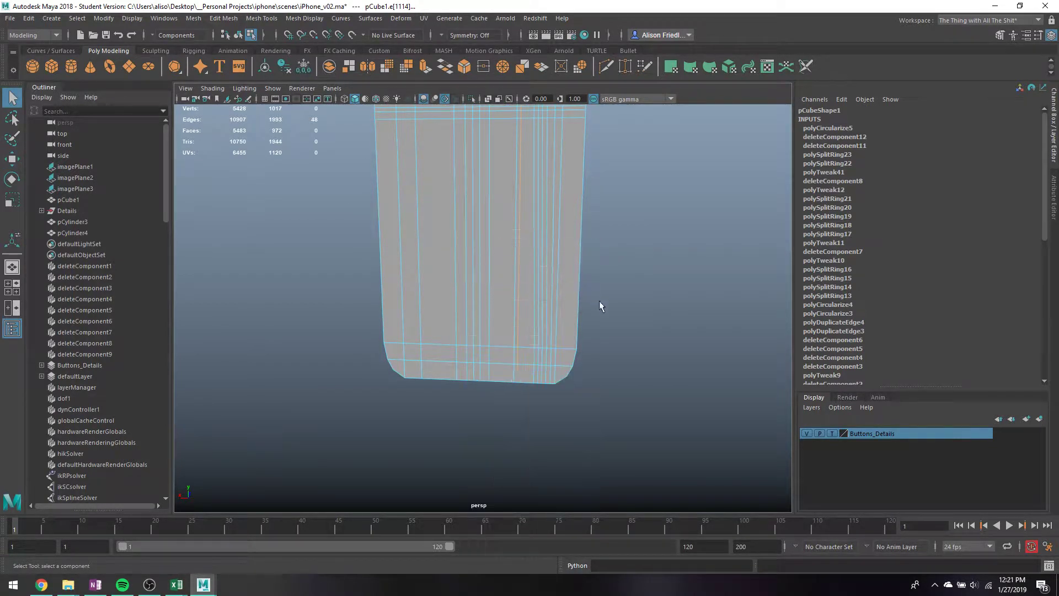
{"action": "left_click_drag", "start_coordinate": [663, 286], "coordinate": [480, 107]}
{"action": "key", "text": "w"}
{"action": "scroll", "coordinate": [540, 440], "scroll_direction": "down", "scroll_amount": 5}
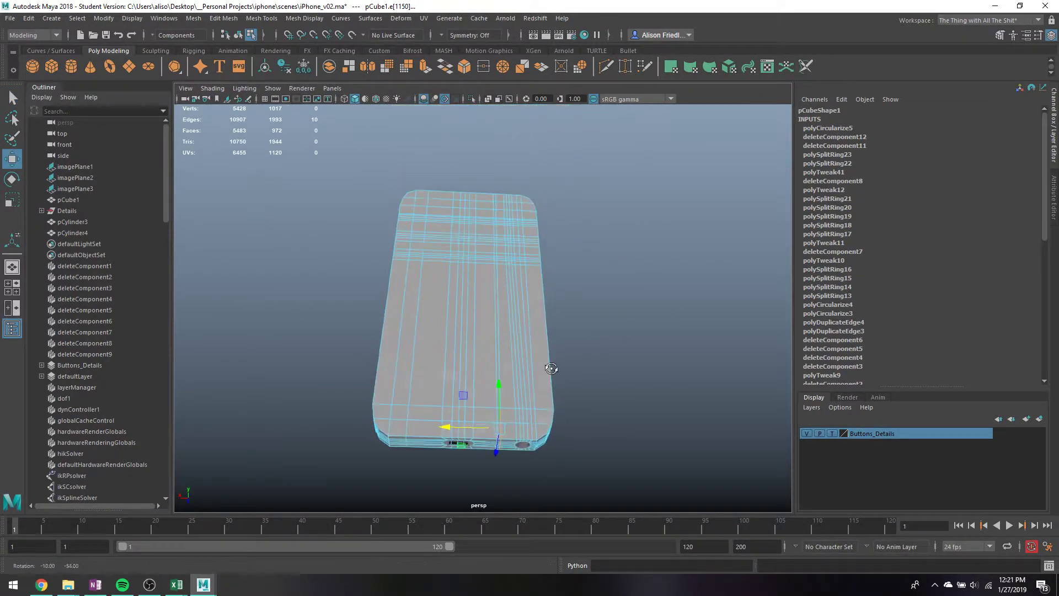
{"action": "scroll", "coordinate": [509, 434], "scroll_direction": "up", "scroll_amount": 5}
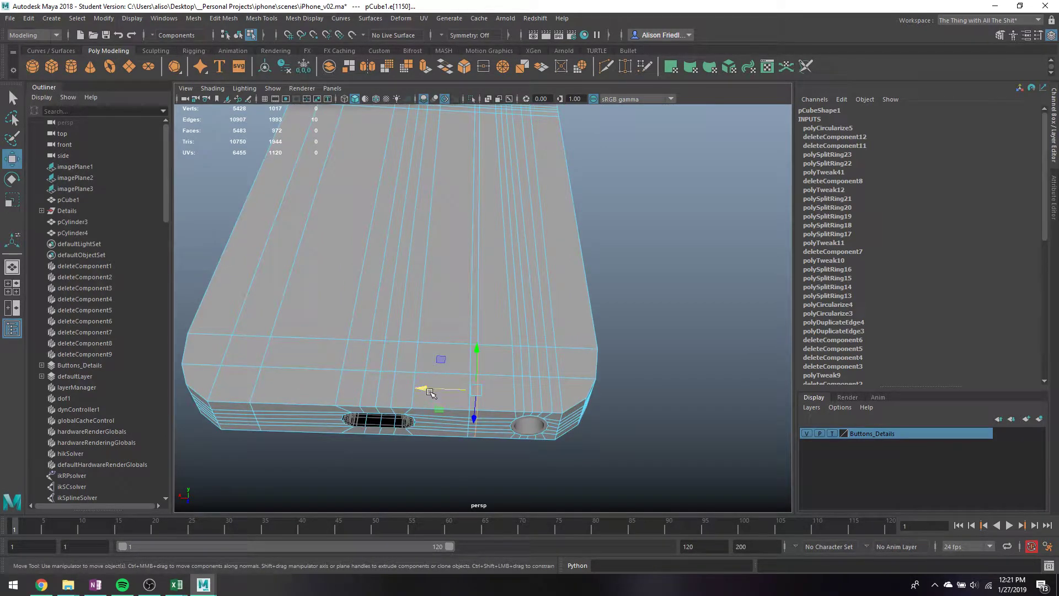
{"action": "left_click_drag", "start_coordinate": [430, 393], "coordinate": [445, 389]}
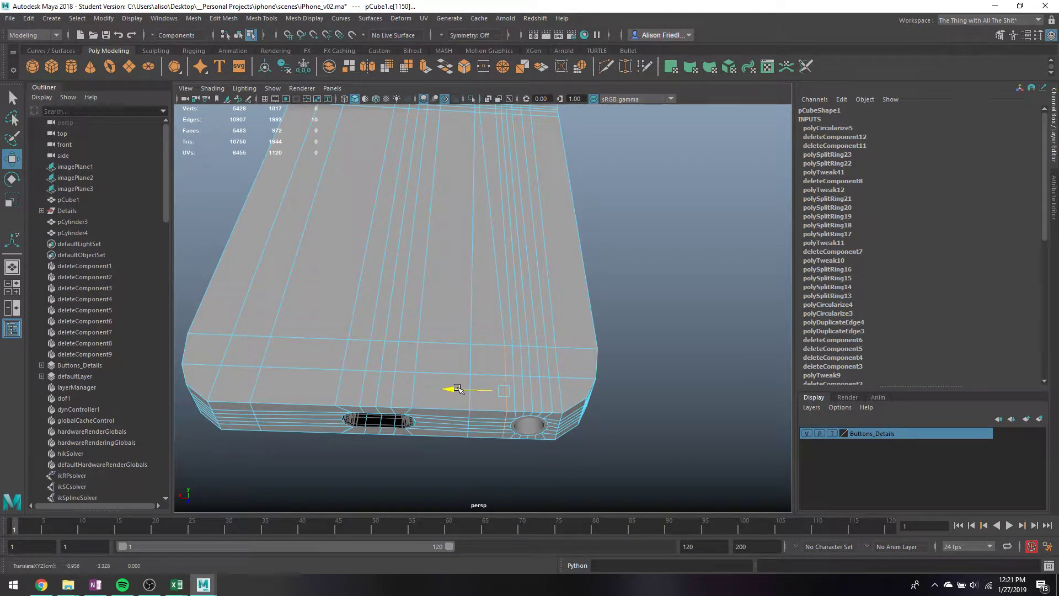
{"action": "key", "text": "3"}
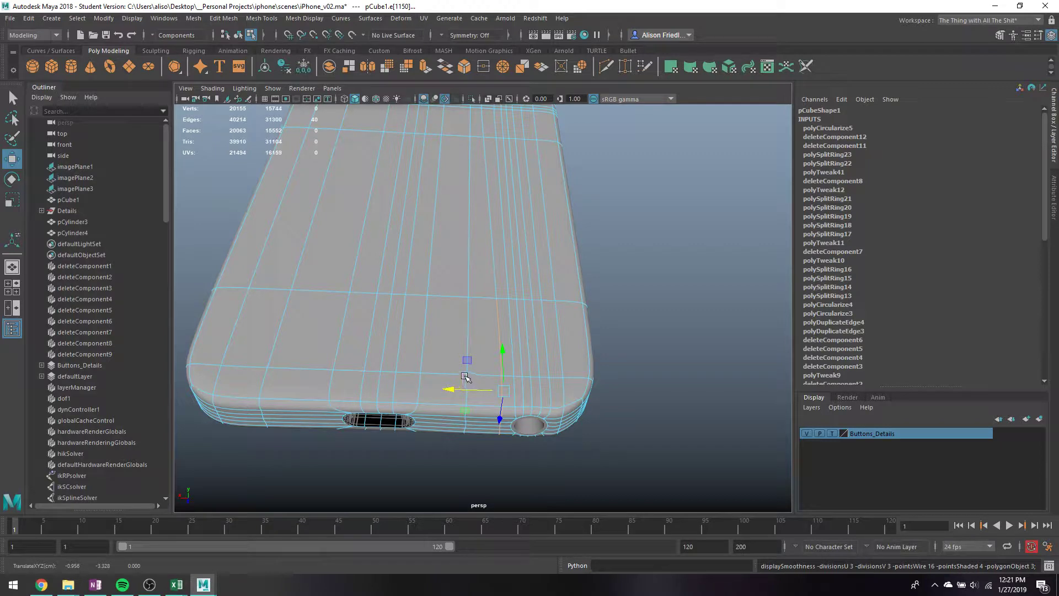
{"action": "key", "text": "1"}
- Return to object selection, rename the headphone jack cylinder micJack, and place it in the Details group
{"action": "left_click_drag", "start_coordinate": [415, 424], "coordinate": [396, 422], "text": "alt"}
{"action": "left_click", "coordinate": [389, 432]}
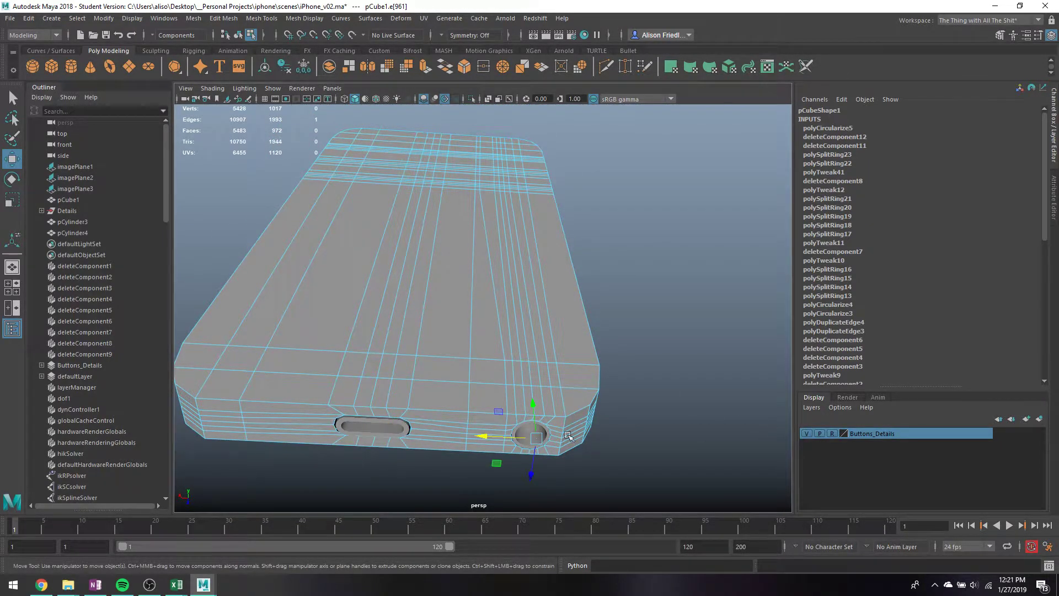
{"action": "key", "text": "q"}
{"action": "right_click_drag", "start_coordinate": [529, 283], "coordinate": [580, 253]}
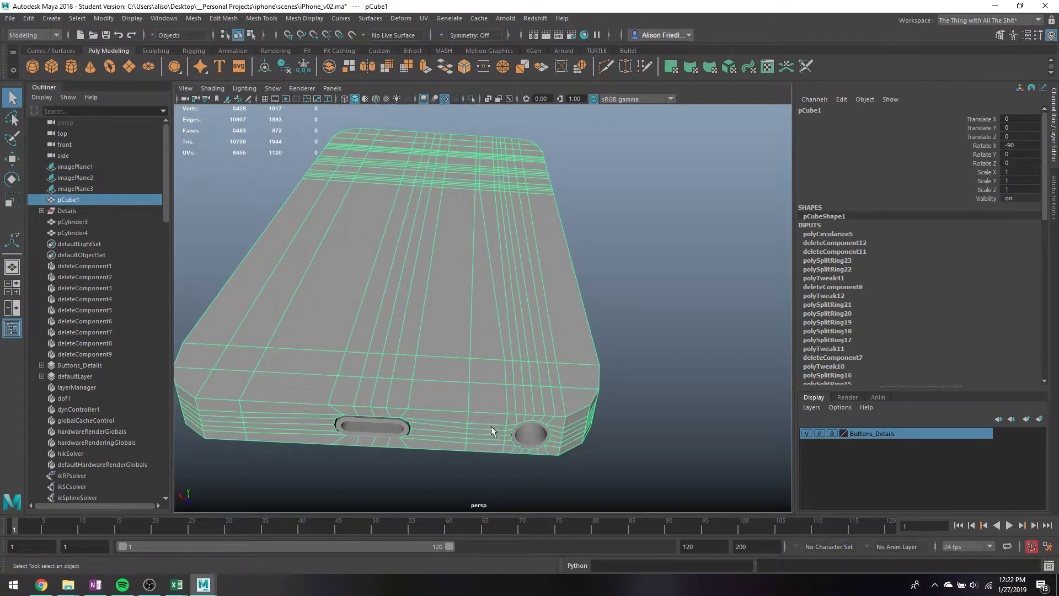
{"action": "left_click", "coordinate": [534, 444]}
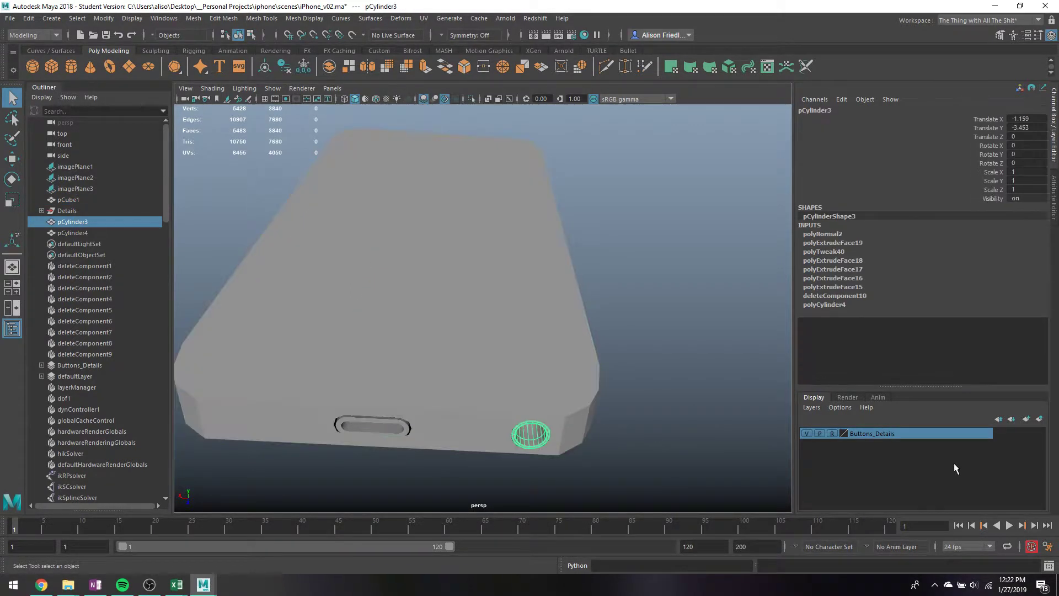
{"action": "double_click", "coordinate": [82, 222]}
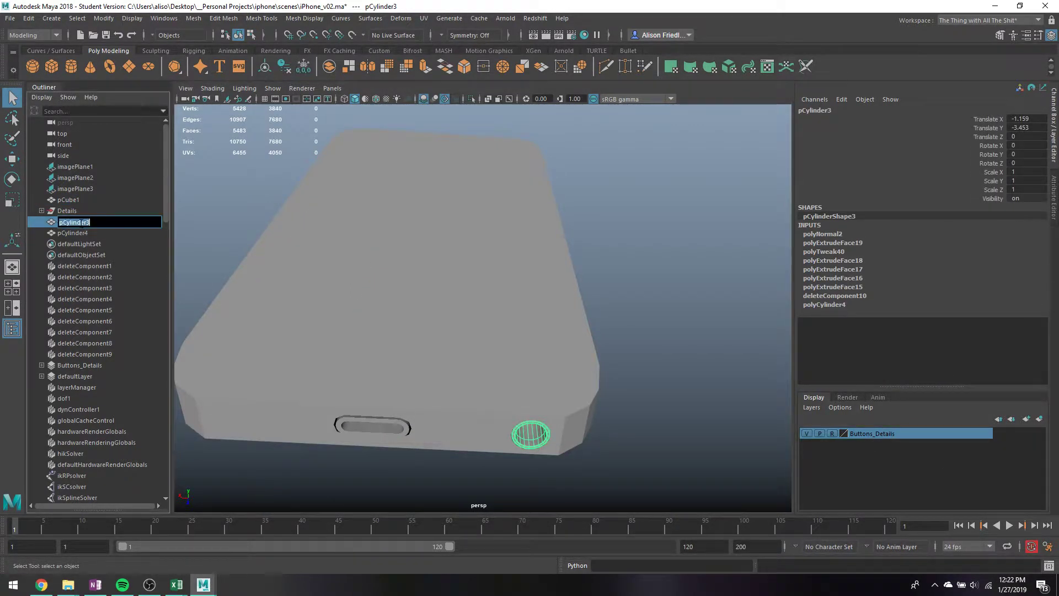
{"action": "type", "text": "micJack"}
{"action": "key", "text": "Return"}
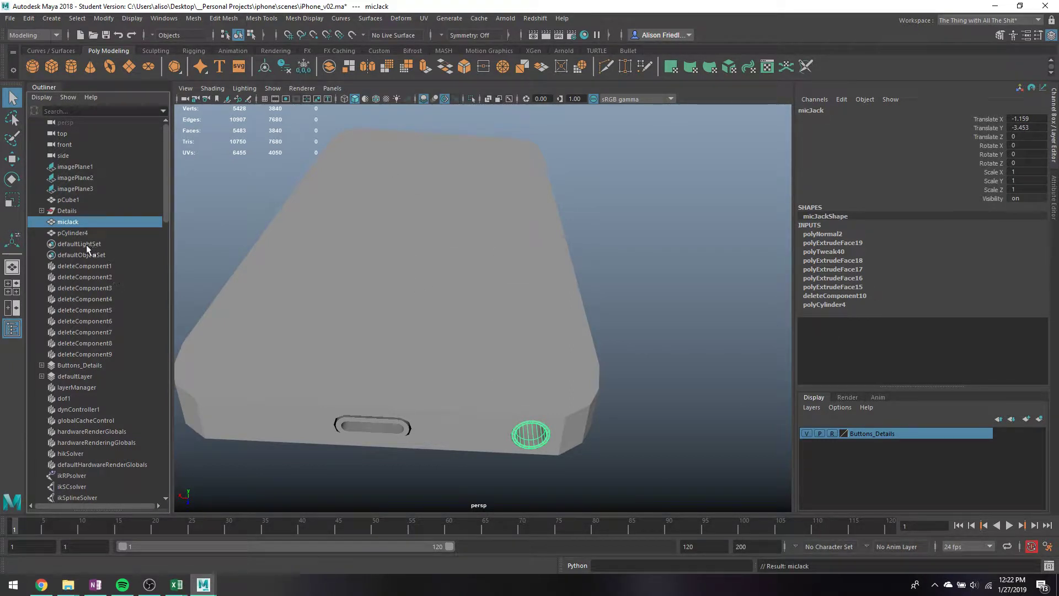
{"action": "middle_click_drag", "start_coordinate": [61, 221], "coordinate": [68, 213]}
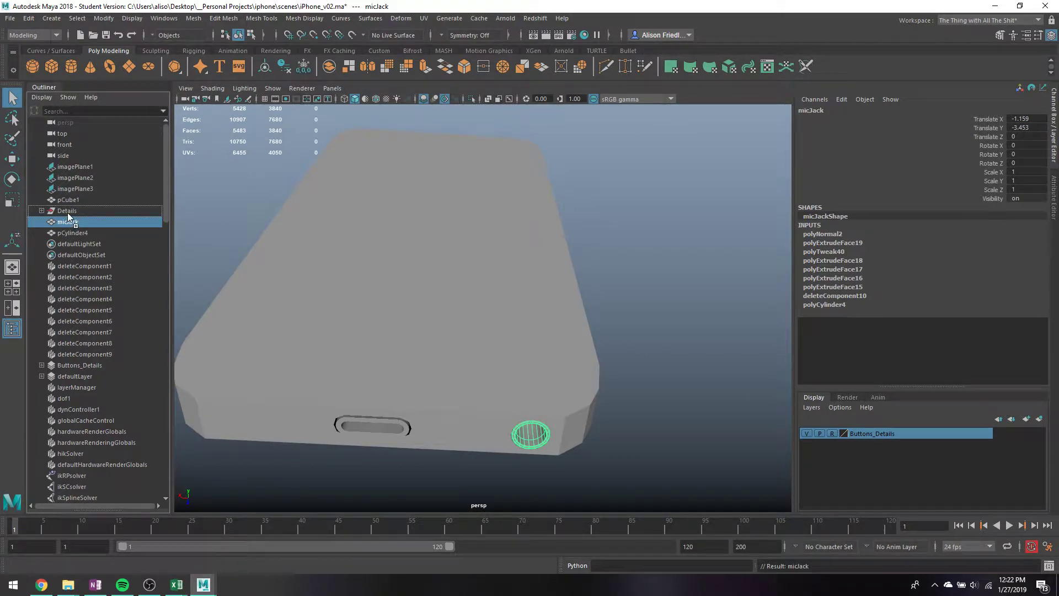
- Add micJack to the Buttons_Details layer and save the scene over the existing file
{"action": "right_click", "coordinate": [872, 432]}
{"action": "left_click", "coordinate": [888, 456]}
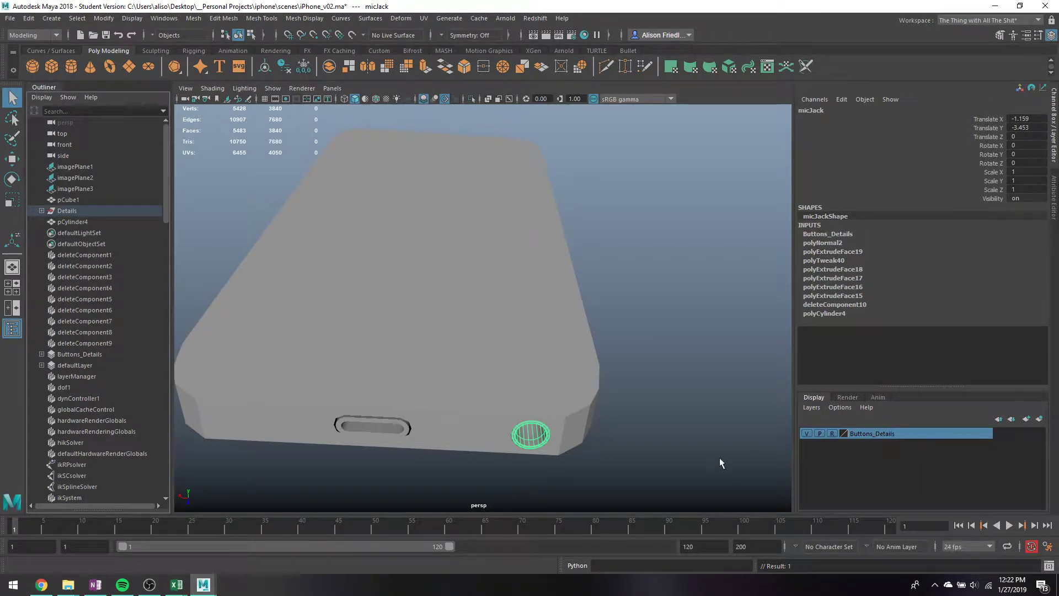
{"action": "key", "text": "ctrl+s"}
{"action": "key", "text": "Return"}
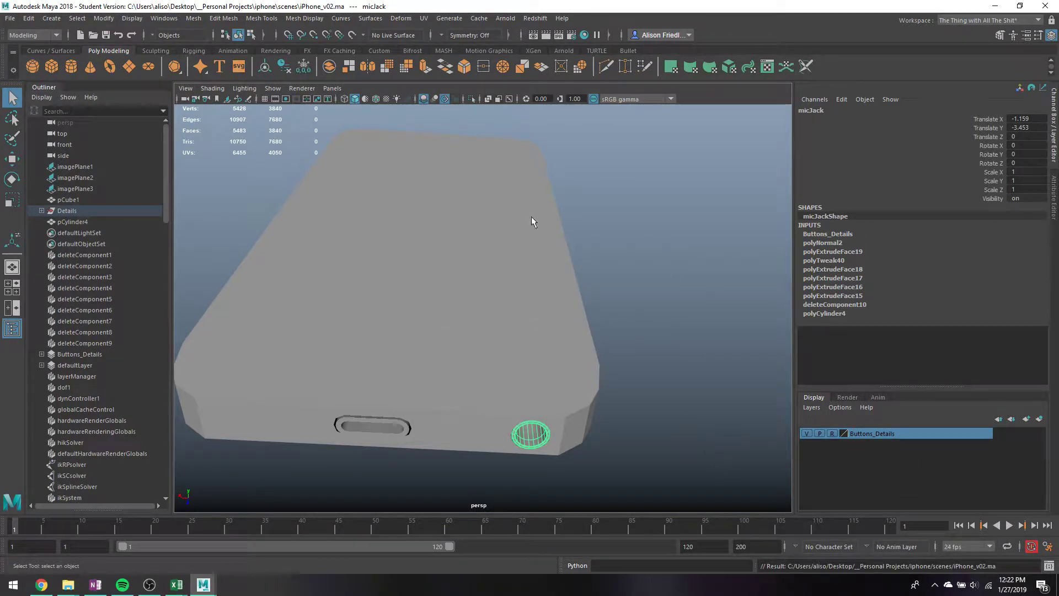
- Hide the Buttons_Details layer and bring up the front view framed on the phone's reference photos
{"action": "left_click_drag", "start_coordinate": [547, 327], "coordinate": [532, 379], "text": "alt"}
{"action": "middle_click_drag", "start_coordinate": [533, 382], "coordinate": [571, 535], "text": "alt"}
{"action": "right_click_drag", "start_coordinate": [571, 438], "coordinate": [544, 310], "text": "alt"}
{"action": "left_click_drag", "start_coordinate": [544, 310], "coordinate": [536, 344], "text": "alt"}
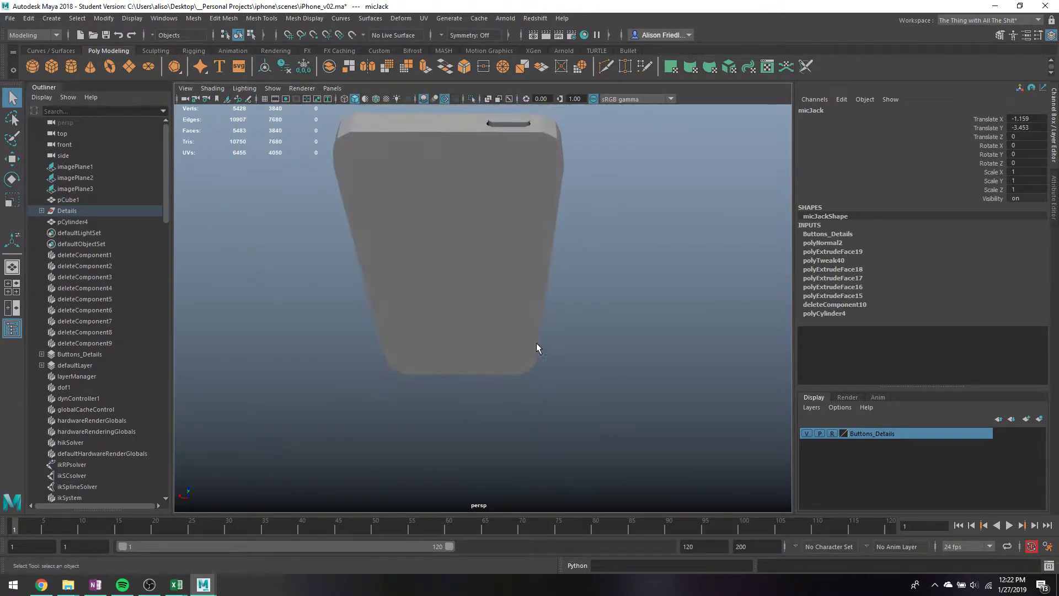
{"action": "middle_click_drag", "start_coordinate": [538, 242], "coordinate": [551, 284], "text": "alt"}
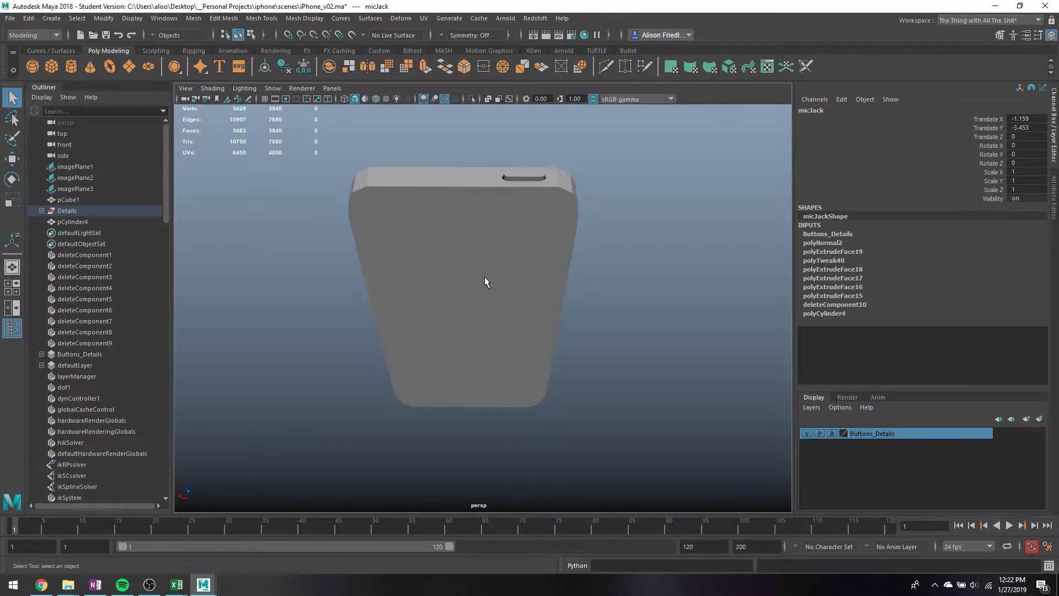
{"action": "key", "text": "space"}
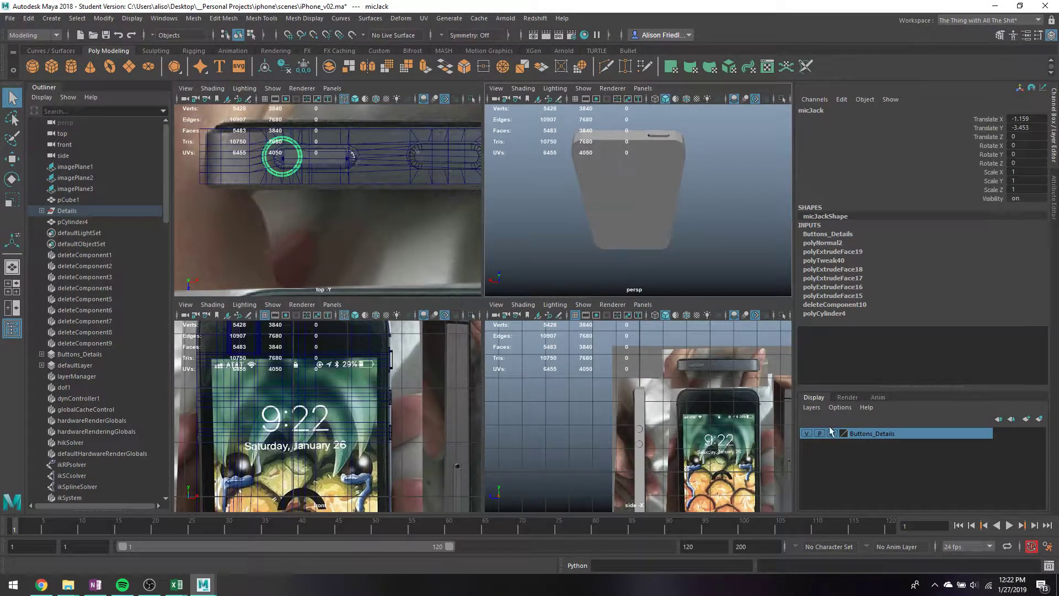
{"action": "left_click", "coordinate": [806, 434]}
{"action": "key", "text": "space"}
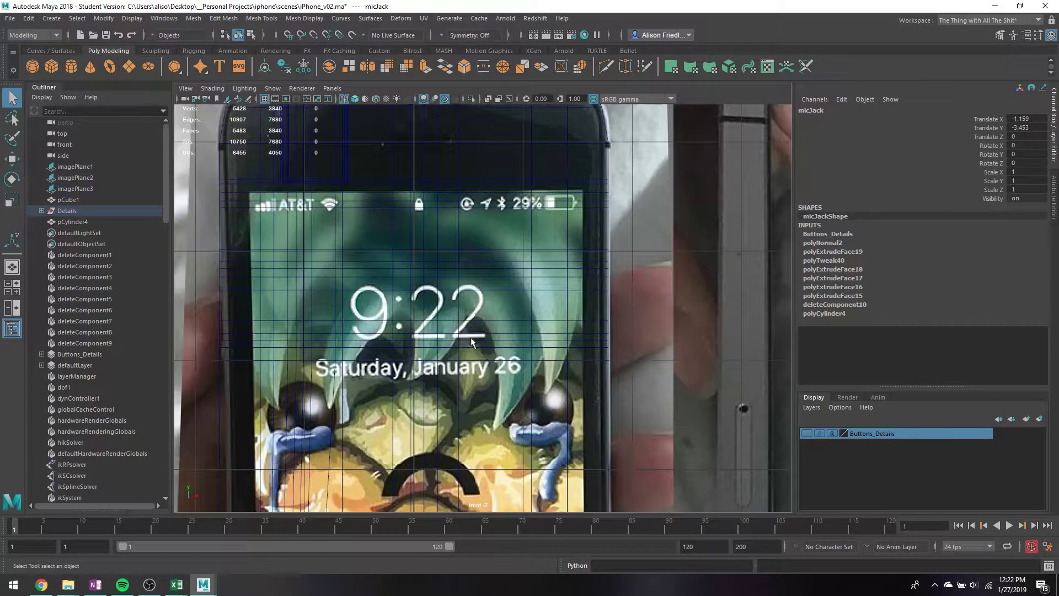
{"action": "scroll", "coordinate": [473, 340], "scroll_direction": "down", "scroll_amount": 3}
{"action": "mouse_move", "coordinate": [468, 306]}
{"action": "middle_mouse_down", "text": "alt"}
{"action": "mouse_move", "coordinate": [453, 306]}
{"action": "mouse_move", "coordinate": [456, 331]}
{"action": "mouse_move", "coordinate": [444, 327]}
{"action": "mouse_move", "coordinate": [458, 291]}
{"action": "middle_mouse_up", "text": "alt"}
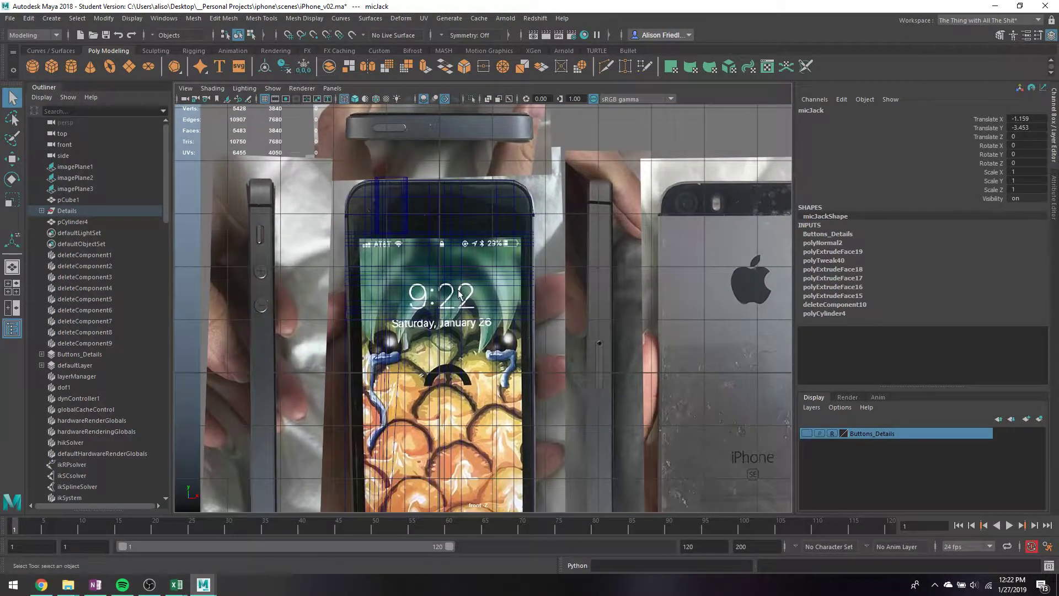
- Insert a horizontal edge loop through the phone body's lower end, just above the bottom edge
{"action": "left_click", "coordinate": [357, 202]}
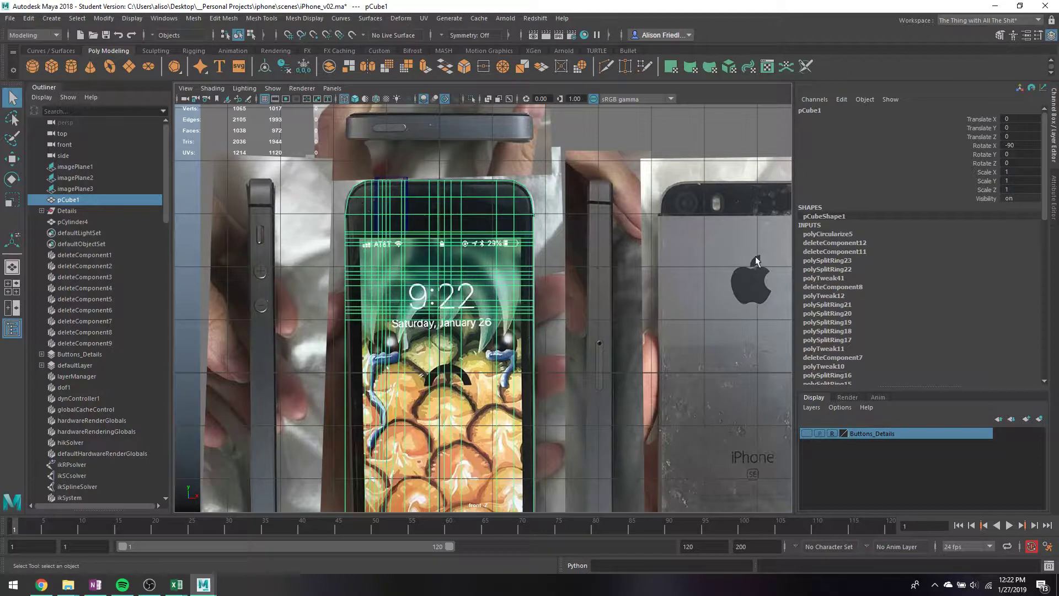
{"action": "scroll", "coordinate": [756, 261], "scroll_direction": "down", "scroll_amount": 3}
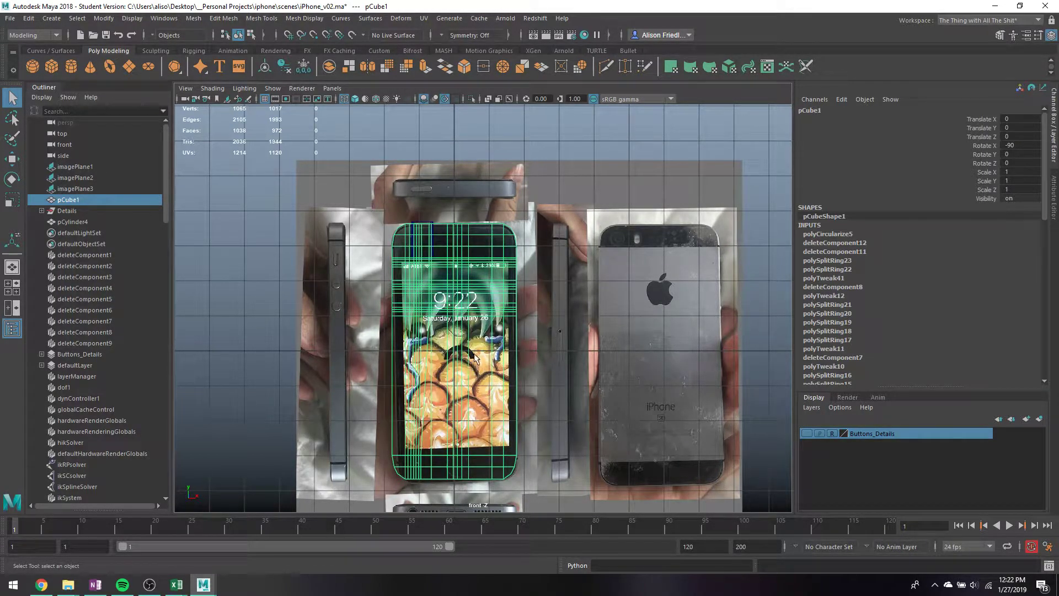
{"action": "key", "text": "space"}
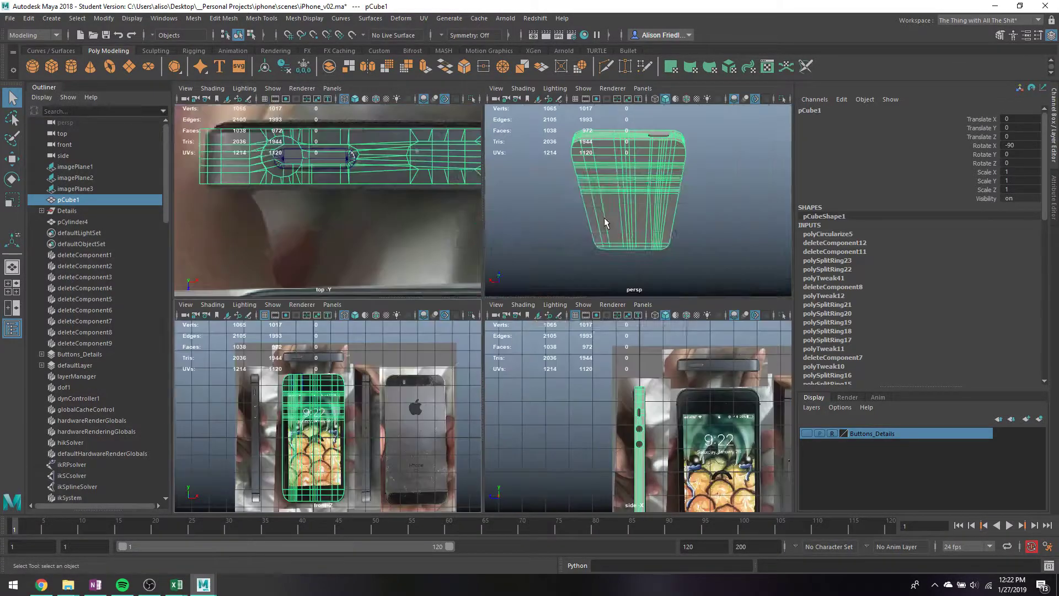
{"action": "key", "text": "space"}
{"action": "key", "text": "space"}
{"action": "key", "text": "space"}
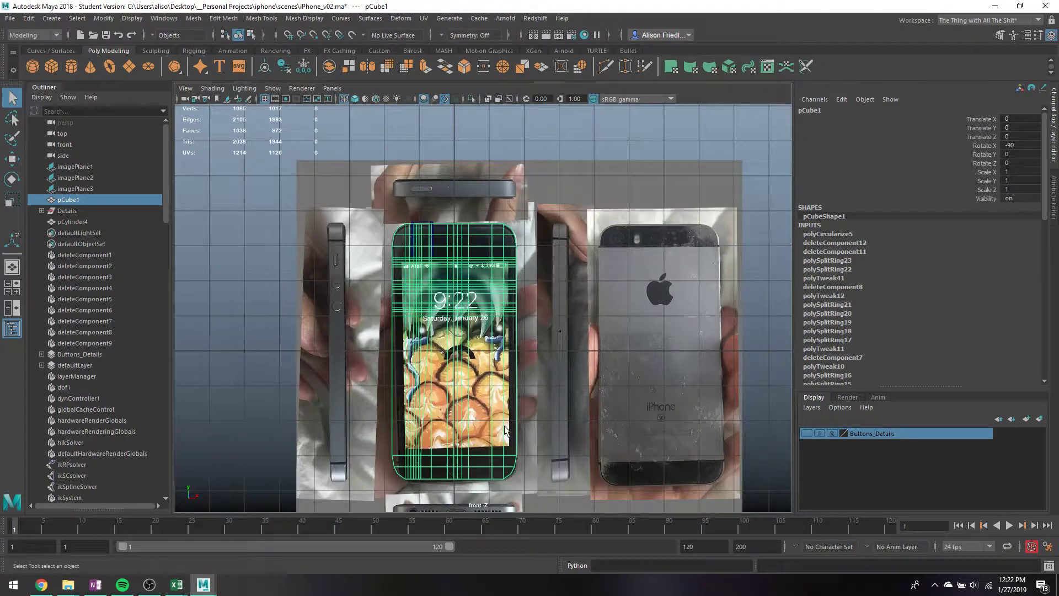
{"action": "scroll", "coordinate": [485, 334], "scroll_direction": "up", "scroll_amount": 5}
{"action": "scroll", "coordinate": [485, 334], "scroll_direction": "up", "scroll_amount": 5}
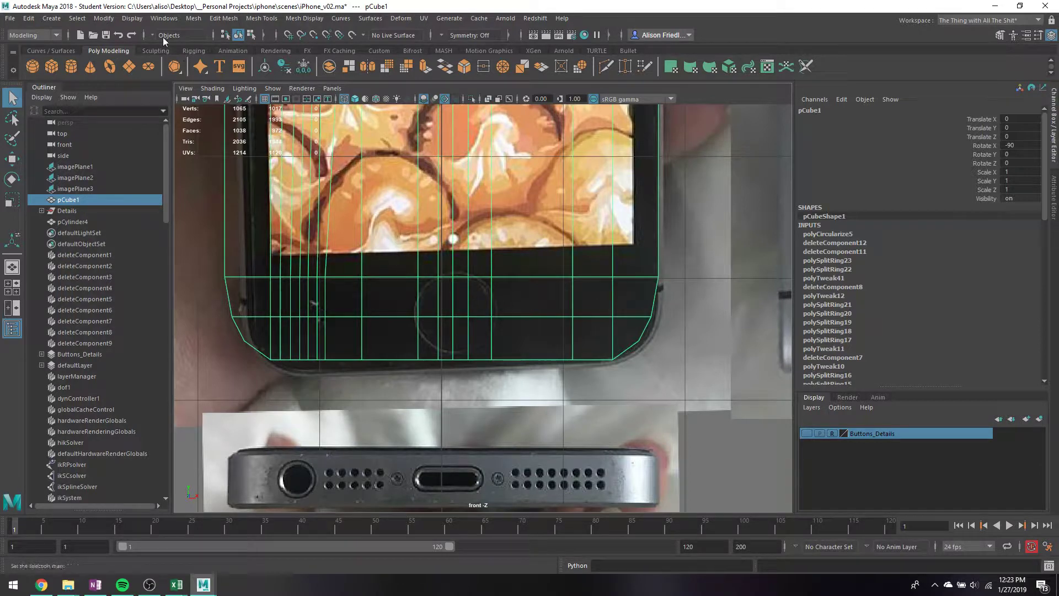
{"action": "left_click", "coordinate": [225, 18]}
{"action": "mouse_move", "coordinate": [262, 18]}
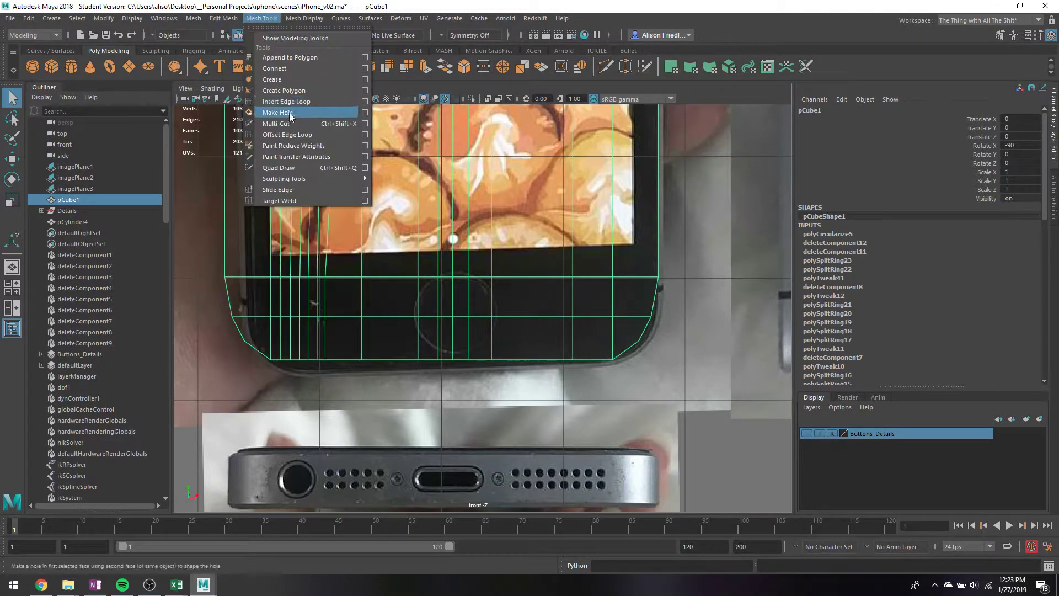
{"action": "left_click", "coordinate": [295, 111]}
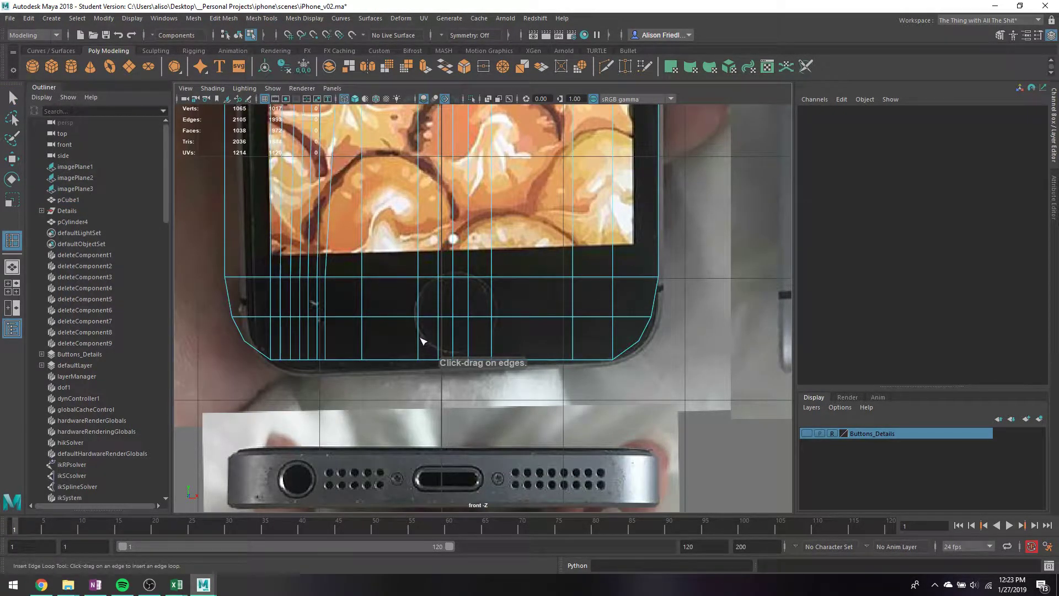
{"action": "left_click_drag", "start_coordinate": [421, 339], "coordinate": [436, 362]}
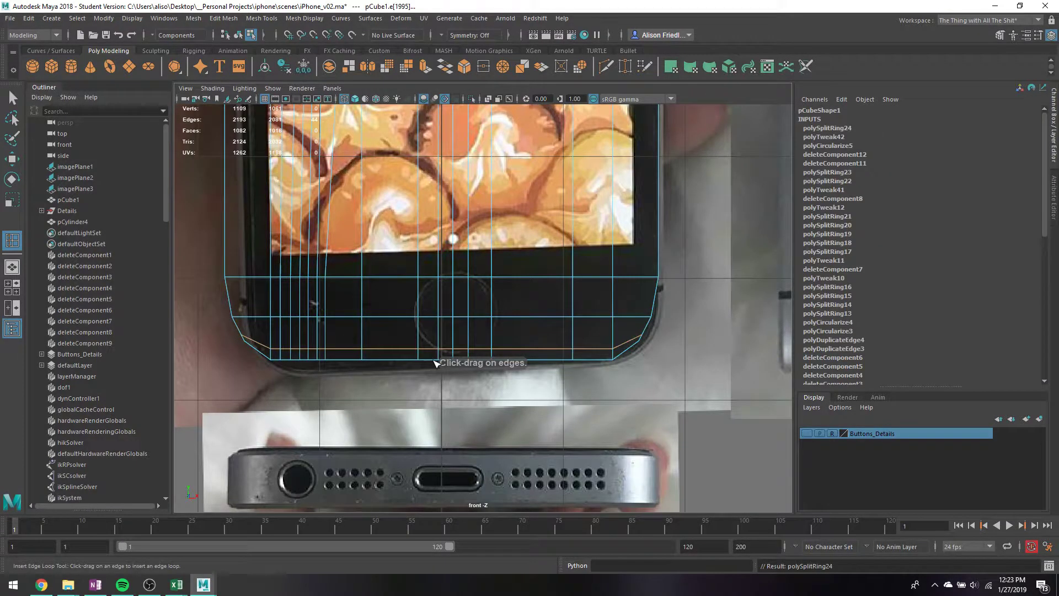
- Select the body faces around the home button and inspect the bottom end's openings in the shaded perspective view
{"action": "key", "text": "1"}
{"action": "right_click_drag", "start_coordinate": [449, 325], "coordinate": [437, 314]}
{"action": "key", "text": "q"}
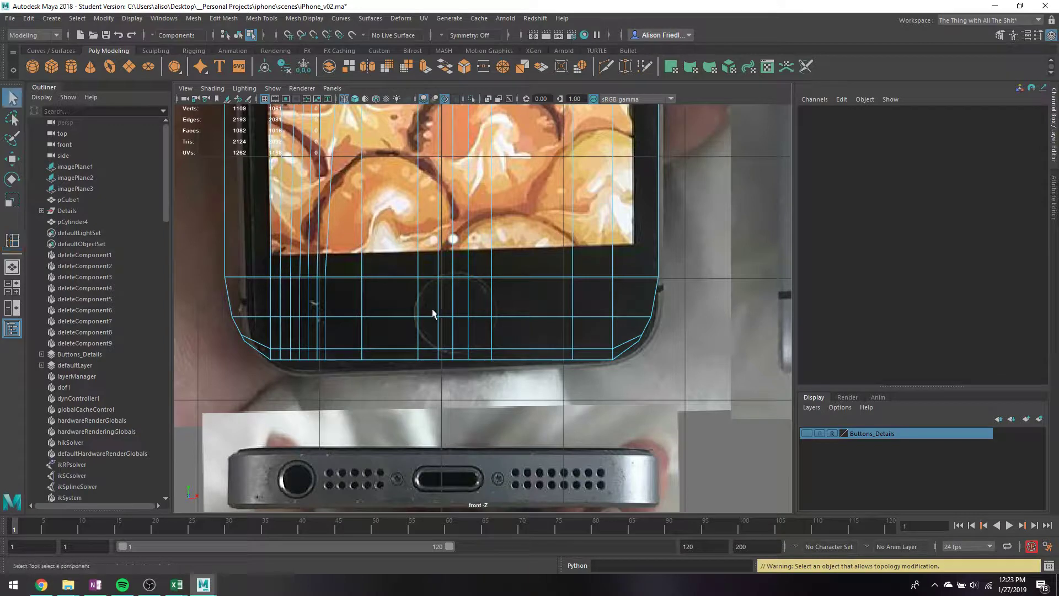
{"action": "left_click", "coordinate": [434, 312]}
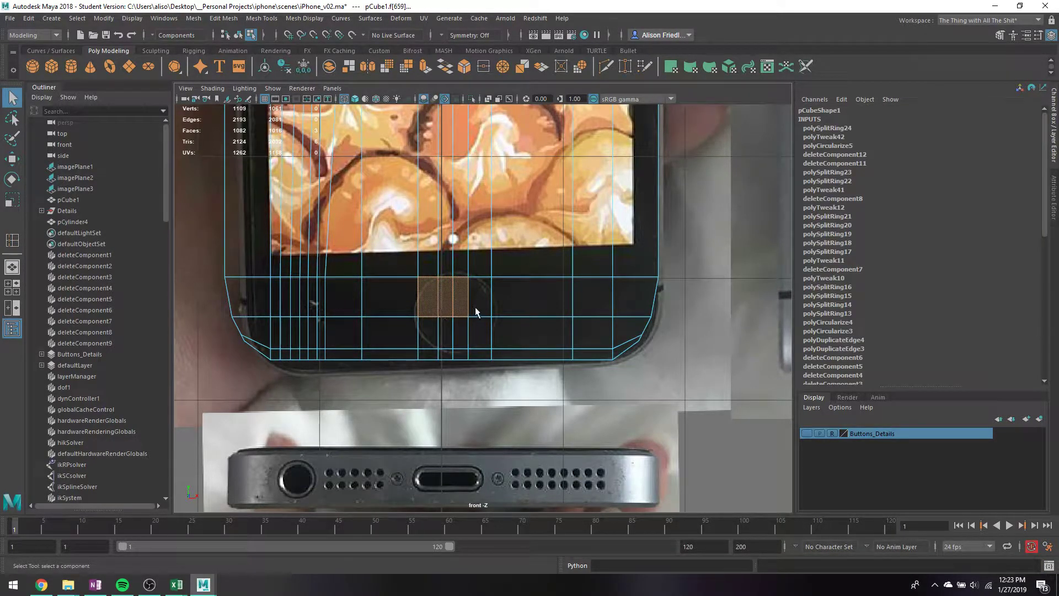
{"action": "key", "text": "space"}
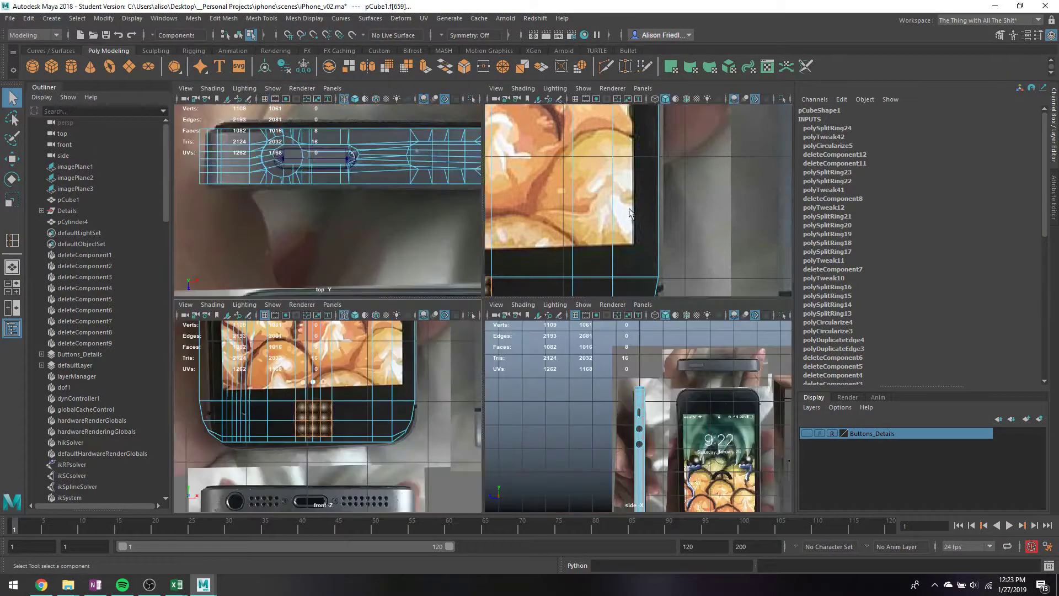
{"action": "key", "text": "space"}
{"action": "key", "text": "4"}
{"action": "key", "text": "f"}
{"action": "mouse_move", "coordinate": [490, 366]}
{"action": "left_mouse_down", "text": "alt"}
{"action": "mouse_move", "coordinate": [575, 343]}
{"action": "mouse_move", "coordinate": [491, 326]}
{"action": "mouse_move", "coordinate": [560, 326]}
{"action": "mouse_move", "coordinate": [490, 302]}
{"action": "mouse_move", "coordinate": [689, 303]}
{"action": "mouse_move", "coordinate": [595, 267]}
{"action": "mouse_move", "coordinate": [598, 374]}
{"action": "mouse_move", "coordinate": [496, 353]}
{"action": "mouse_move", "coordinate": [535, 350]}
{"action": "mouse_move", "coordinate": [567, 293]}
{"action": "mouse_move", "coordinate": [567, 341]}
{"action": "mouse_move", "coordinate": [518, 369]}
{"action": "mouse_move", "coordinate": [571, 358]}
{"action": "mouse_move", "coordinate": [484, 354]}
{"action": "left_mouse_up", "text": "alt"}
{"action": "scroll", "coordinate": [563, 357], "scroll_direction": "up", "scroll_amount": 2}
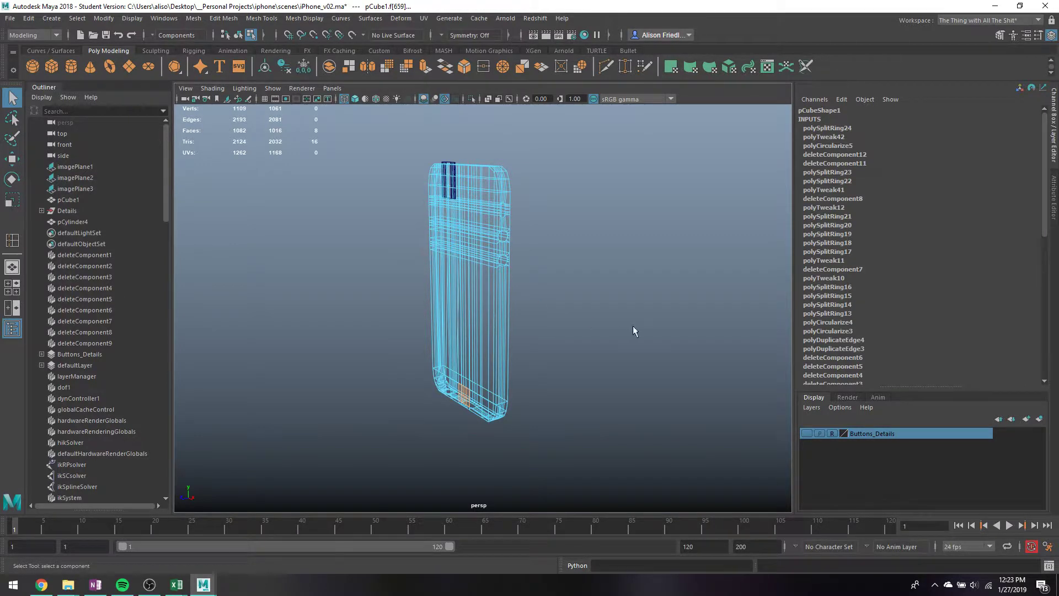
{"action": "mouse_move", "coordinate": [634, 328]}
{"action": "left_mouse_down", "text": "alt"}
{"action": "mouse_move", "coordinate": [468, 296]}
{"action": "mouse_move", "coordinate": [461, 282]}
{"action": "mouse_move", "coordinate": [545, 353]}
{"action": "mouse_move", "coordinate": [535, 291]}
{"action": "left_mouse_up", "text": "alt"}
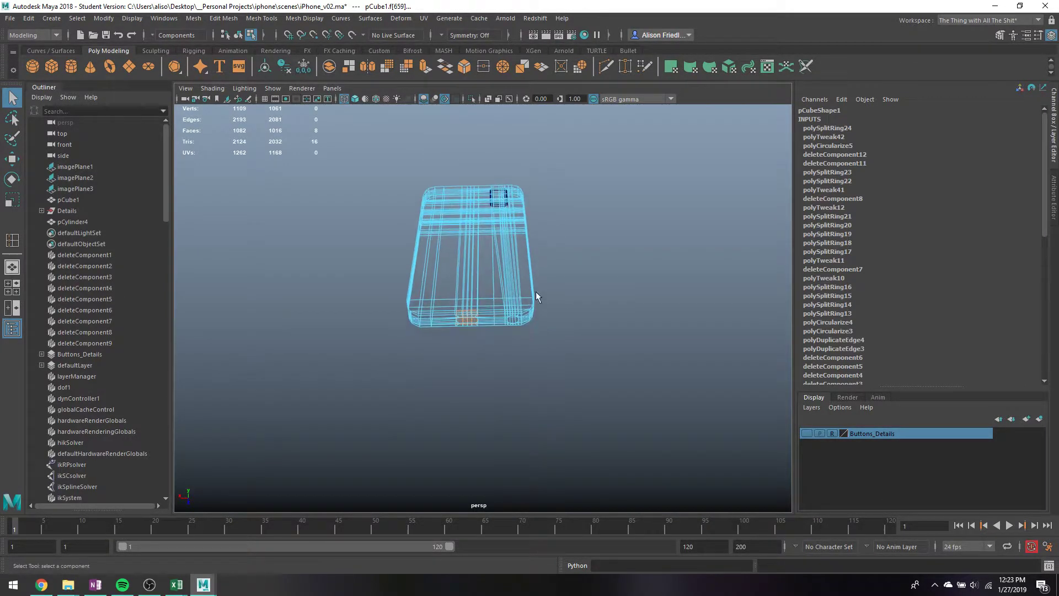
{"action": "scroll", "coordinate": [531, 296], "scroll_direction": "up", "scroll_amount": 5}
{"action": "key", "text": "5"}
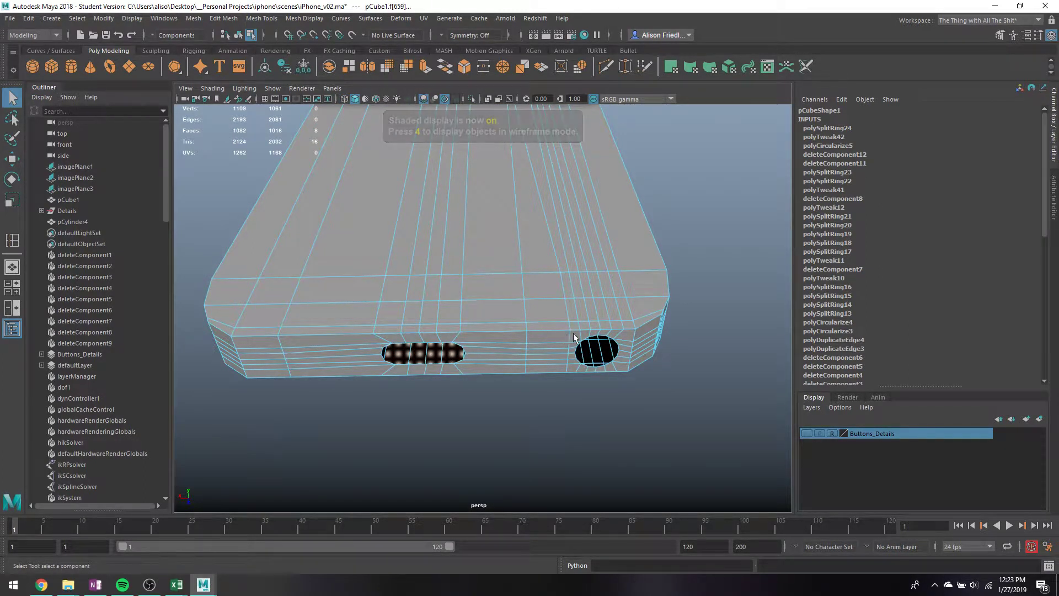
- Bridge the opposite side edges of the headphone jack opening in the phone body, using 3 divisions
{"action": "mouse_move", "coordinate": [601, 267]}
{"action": "right_mouse_down"}
{"action": "mouse_move", "coordinate": [592, 243]}
{"action": "mouse_move", "coordinate": [597, 251]}
{"action": "right_mouse_up"}
{"action": "double_click", "coordinate": [603, 325]}
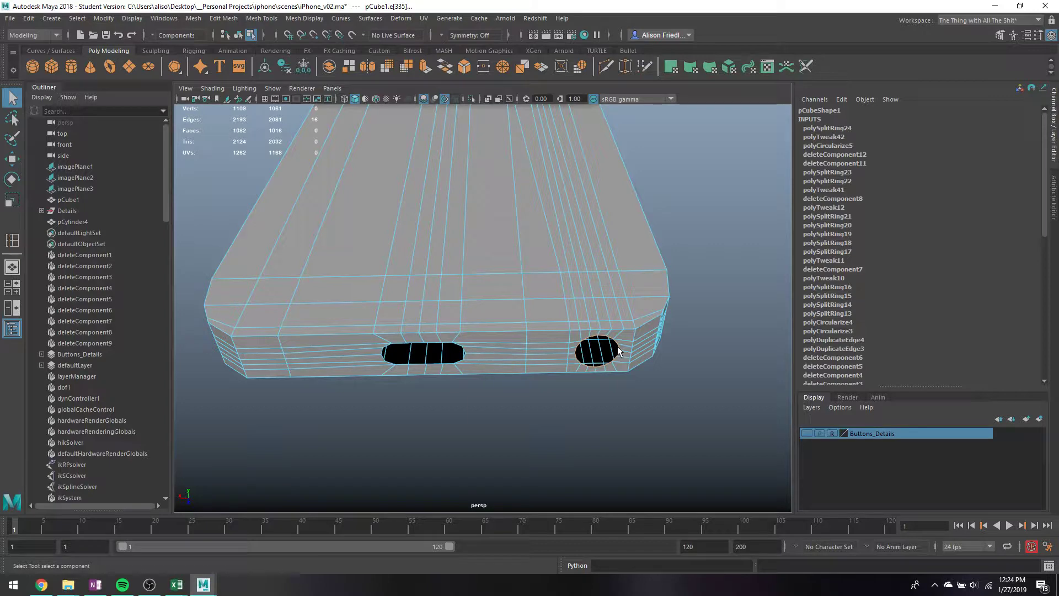
{"action": "left_click_drag", "start_coordinate": [618, 346], "coordinate": [588, 255], "text": "alt"}
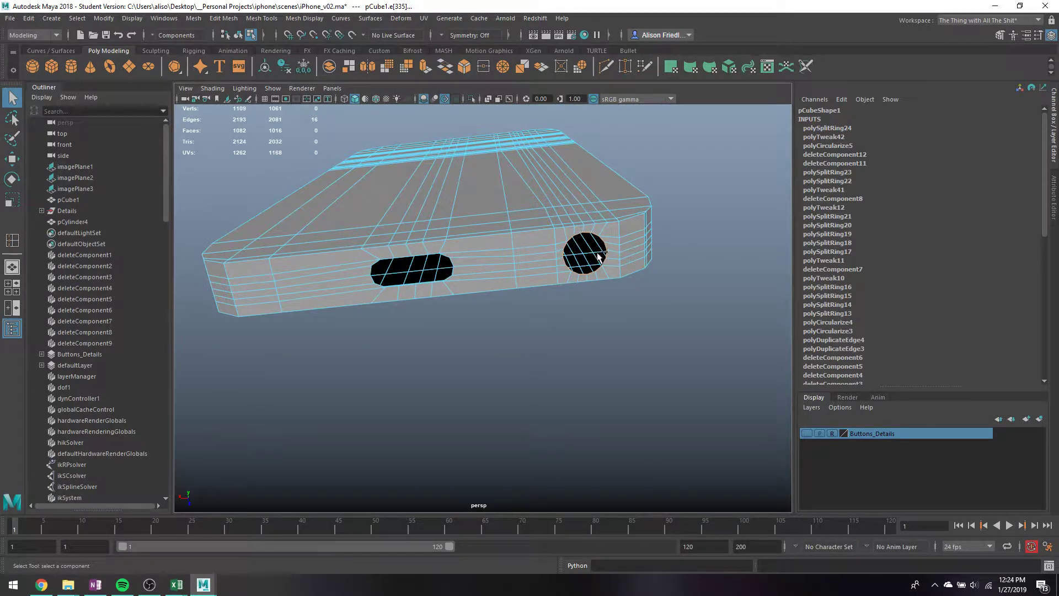
{"action": "double_click", "coordinate": [598, 292]}
{"action": "left_click", "coordinate": [199, 20]}
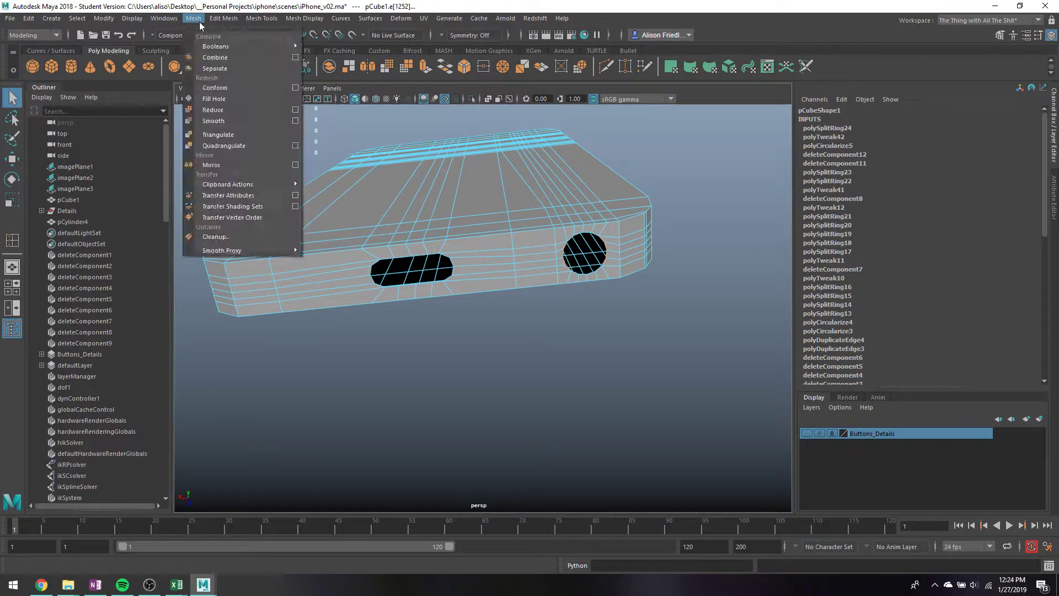
{"action": "mouse_move", "coordinate": [224, 18]}
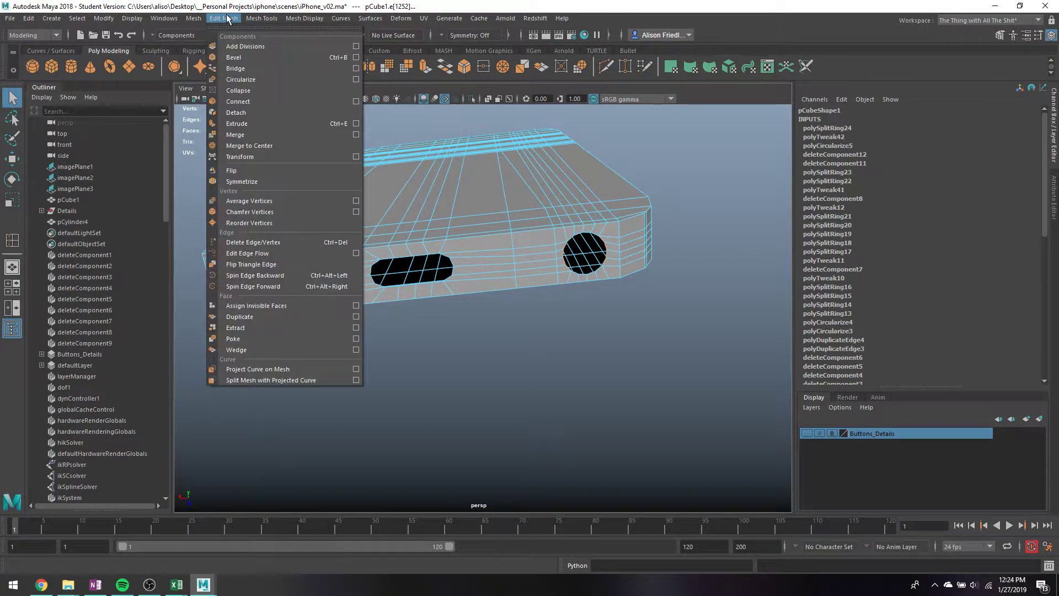
{"action": "left_click", "coordinate": [242, 68]}
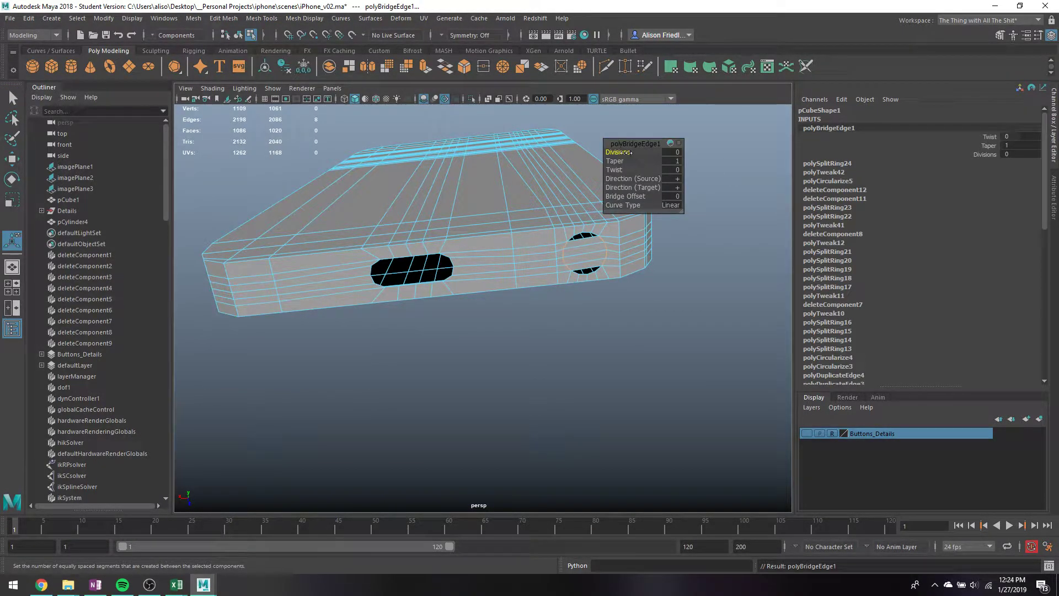
{"action": "left_click_drag", "start_coordinate": [631, 152], "coordinate": [636, 153]}
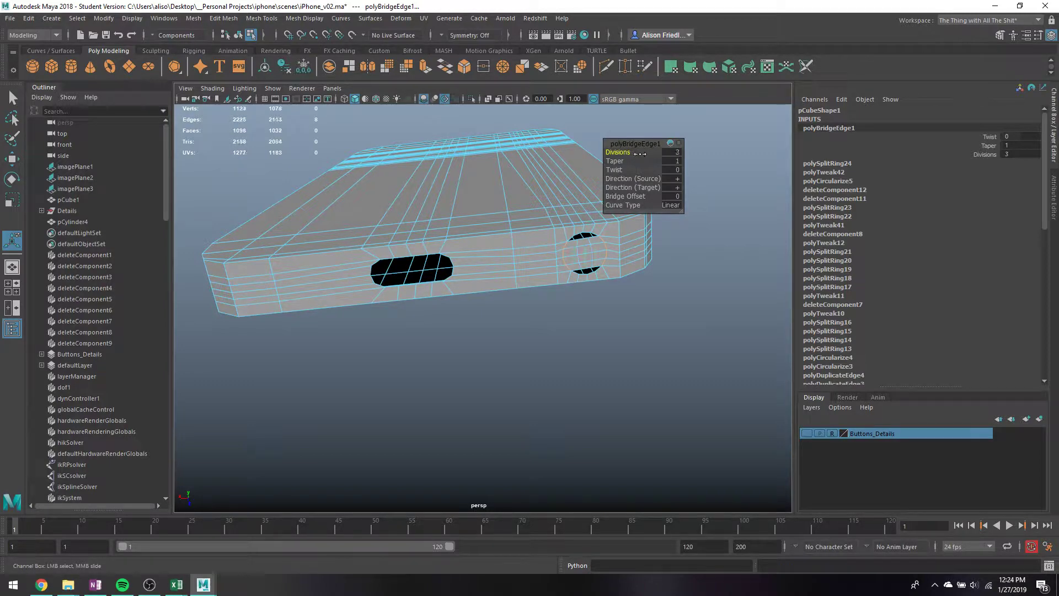
- Merge the facing vertex pairs along the upper gap of the bridged jack opening
{"action": "scroll", "coordinate": [619, 236], "scroll_direction": "up", "scroll_amount": 3}
{"action": "key", "text": "q"}
{"action": "middle_click_drag", "start_coordinate": [616, 246], "coordinate": [575, 261], "text": "alt"}
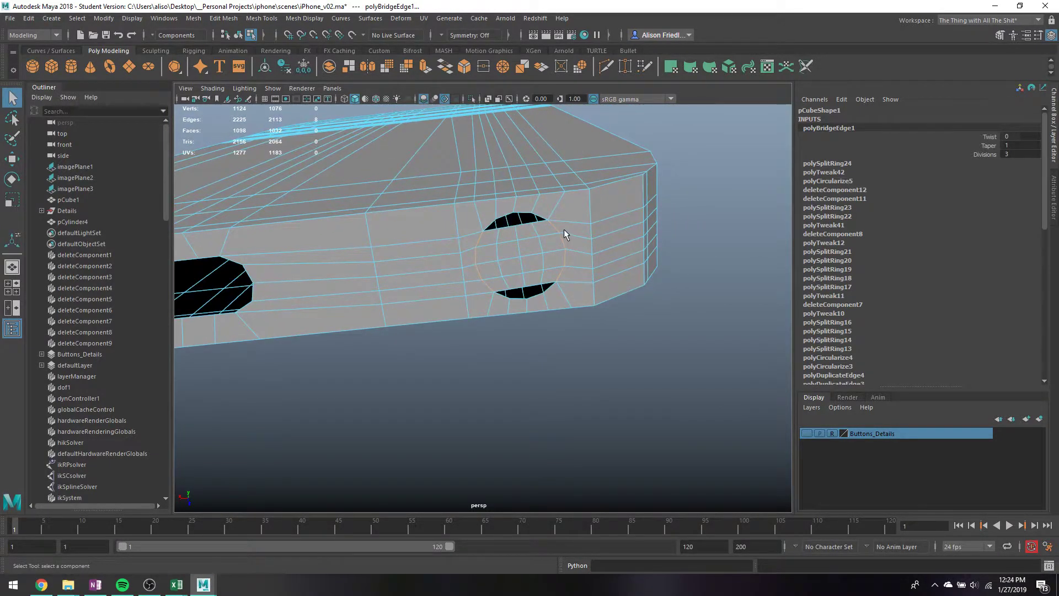
{"action": "right_click_drag", "start_coordinate": [564, 234], "coordinate": [563, 198]}
{"action": "left_click", "coordinate": [530, 214]}
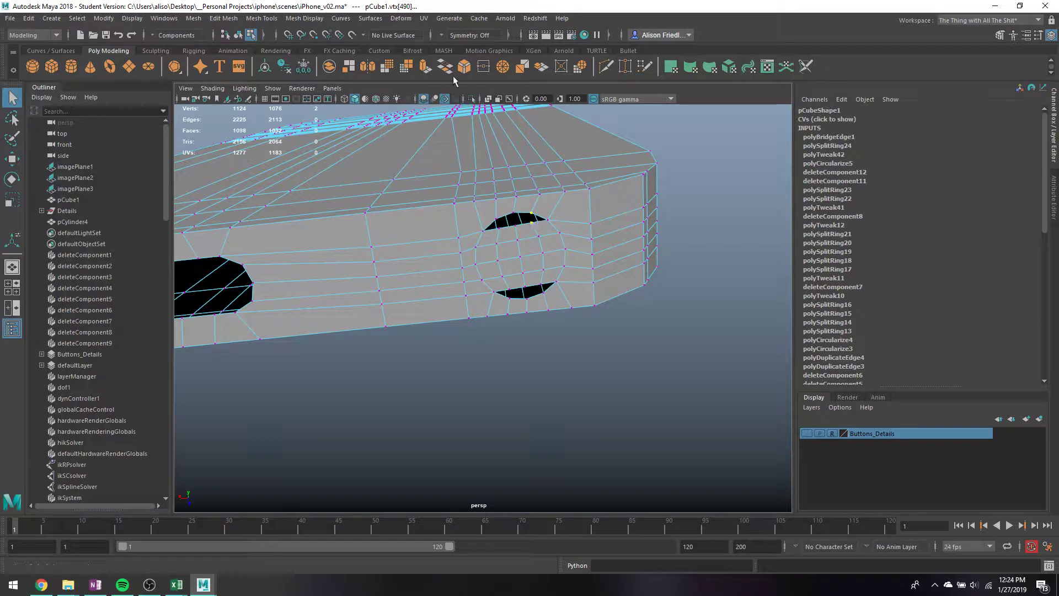
{"action": "left_click", "coordinate": [502, 69]}
{"action": "left_click_drag", "start_coordinate": [510, 209], "coordinate": [504, 234]}
{"action": "key", "text": "g"}
{"action": "key", "text": "g"}
- Merge the vertex pairs along the lower gap of the jack opening and check the patch in smooth preview
{"action": "left_click_drag", "start_coordinate": [502, 285], "coordinate": [551, 301]}
{"action": "key", "text": "g"}
{"action": "key", "text": "g"}
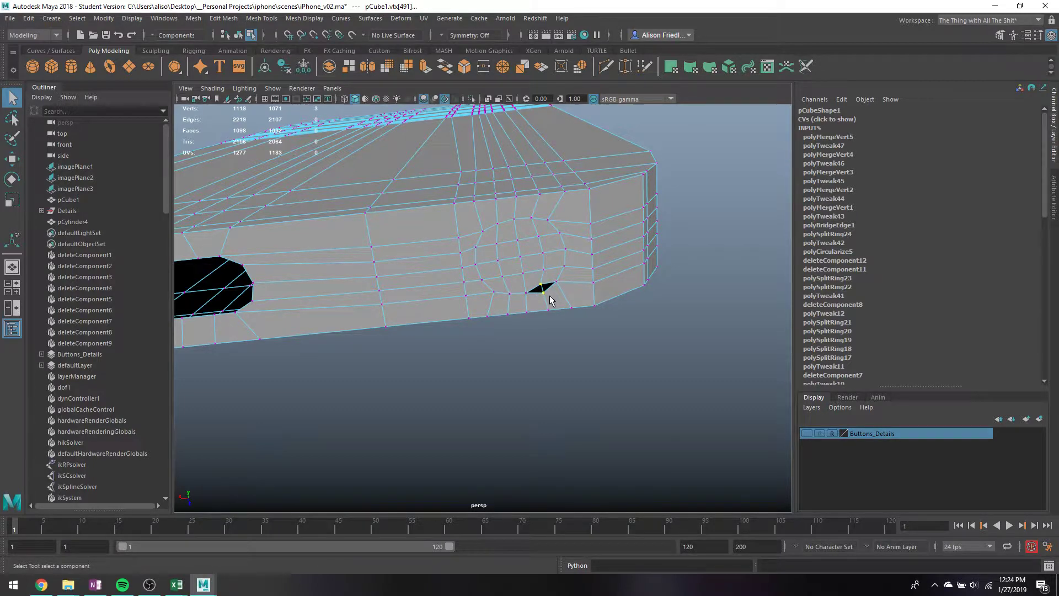
{"action": "key", "text": "g"}
{"action": "key", "text": "ctrl+z"}
{"action": "key", "text": "g"}
{"action": "key", "text": "3"}
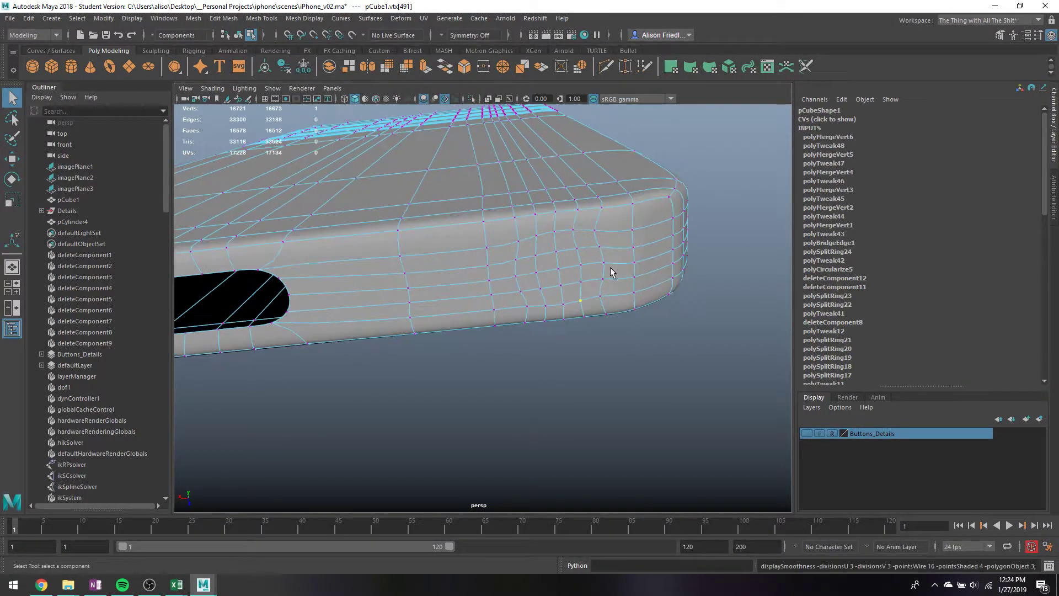
{"action": "right_click_drag", "start_coordinate": [610, 268], "coordinate": [461, 292], "text": "alt"}
{"action": "middle_click_drag", "start_coordinate": [462, 292], "coordinate": [600, 291], "text": "alt"}
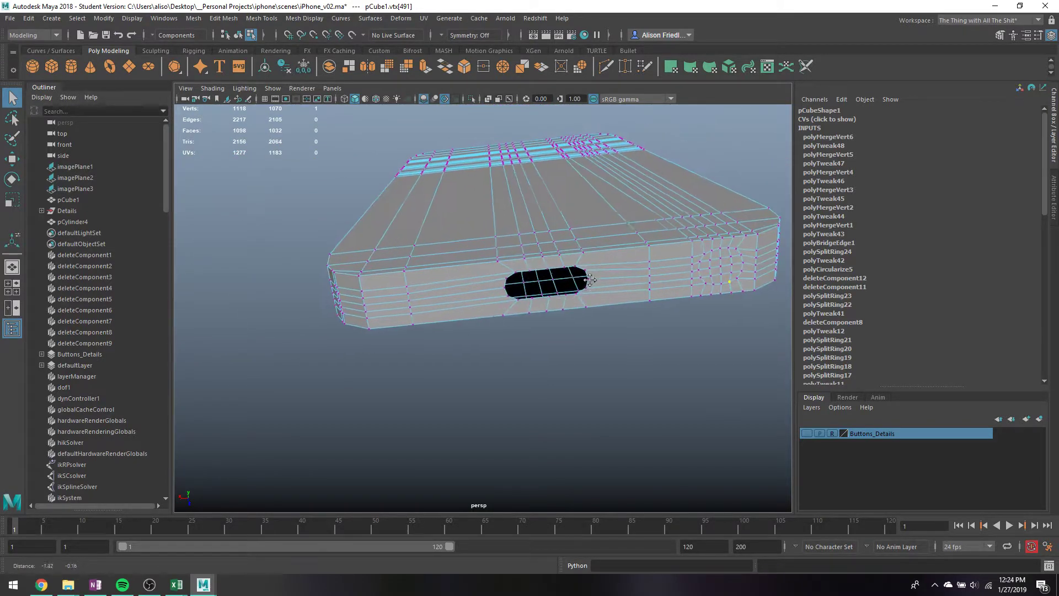
{"action": "key", "text": "1"}
- Show the Buttons_Details layer and try to pick the headphone jack ring at the filled opening
{"action": "left_click", "coordinate": [807, 433]}
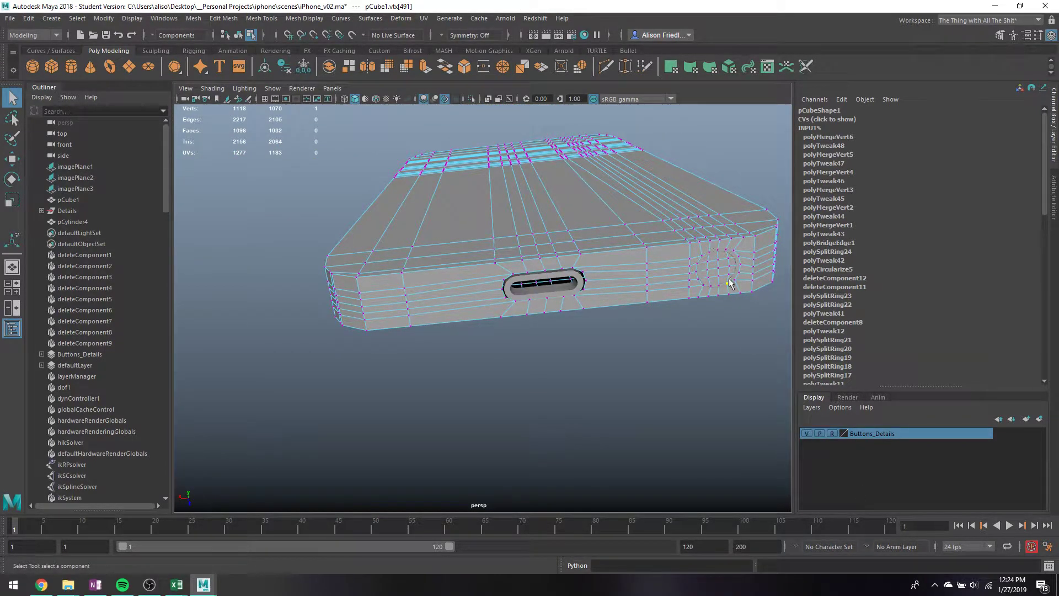
{"action": "left_click", "coordinate": [732, 270]}
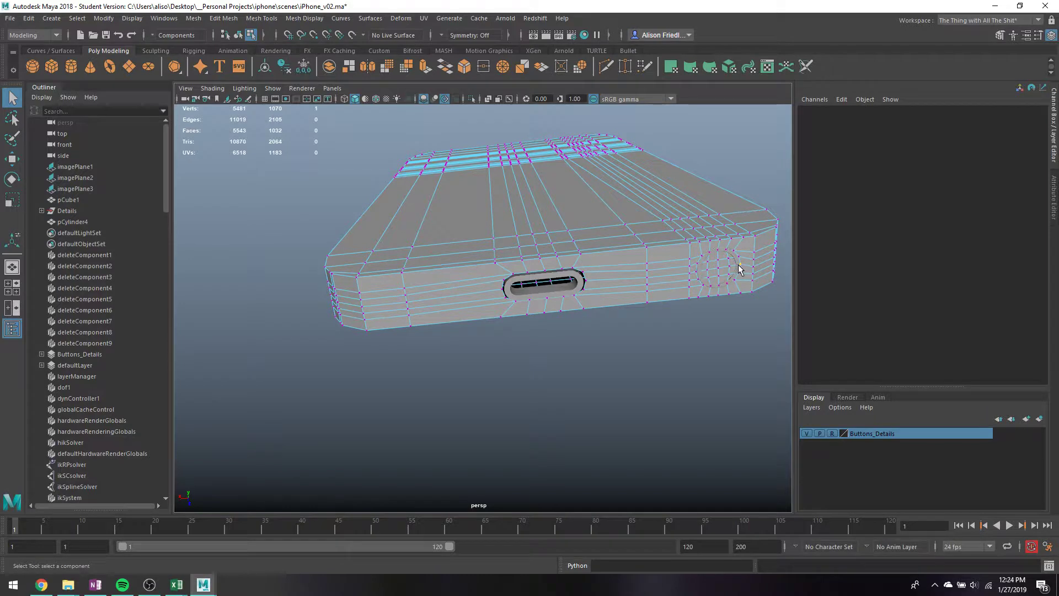
{"action": "left_click", "coordinate": [738, 263]}
{"action": "right_click_drag", "start_coordinate": [740, 266], "coordinate": [741, 239]}
{"action": "left_click", "coordinate": [738, 262]}
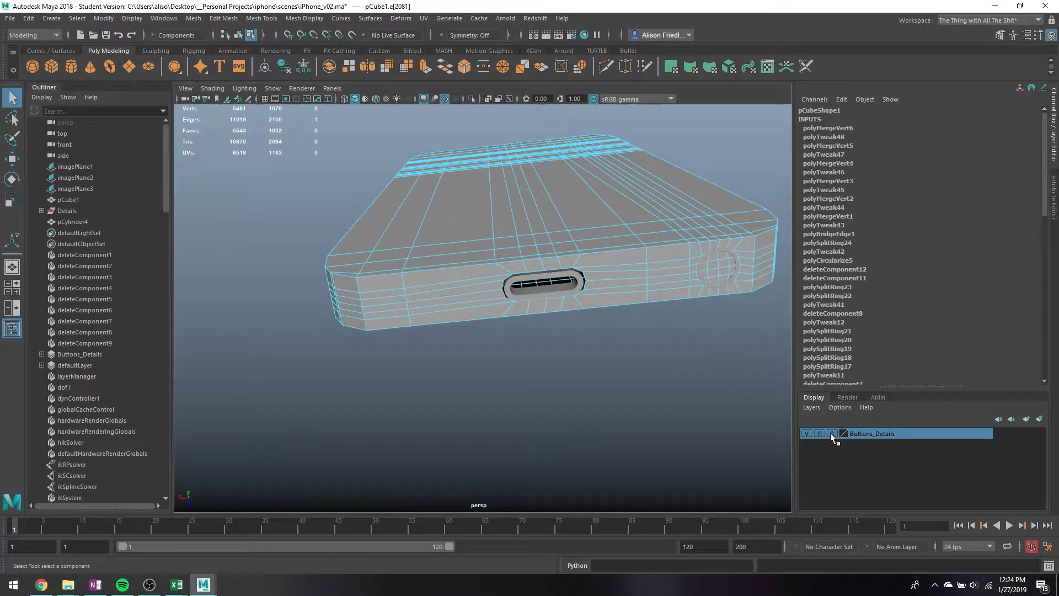
- Make the Buttons_Details layer selectable and move micJack along X to 1.169, on the other side of the charging port
{"action": "right_click_drag", "start_coordinate": [726, 257], "coordinate": [753, 237]}
{"action": "left_click", "coordinate": [753, 244]}
{"action": "left_click", "coordinate": [734, 275]}
{"action": "key", "text": "w"}
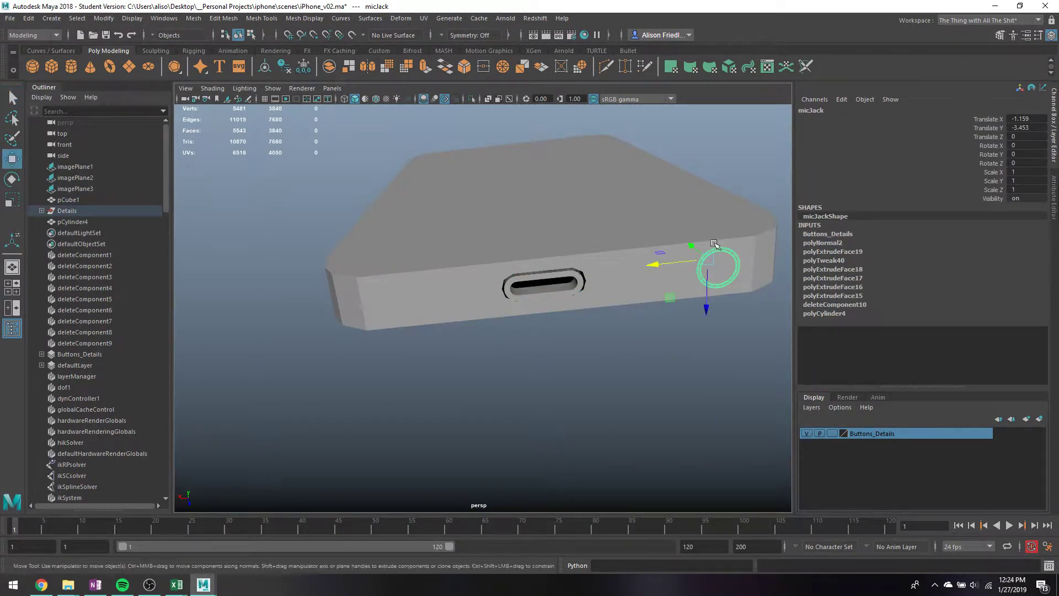
{"action": "left_click_drag", "start_coordinate": [668, 262], "coordinate": [367, 282]}
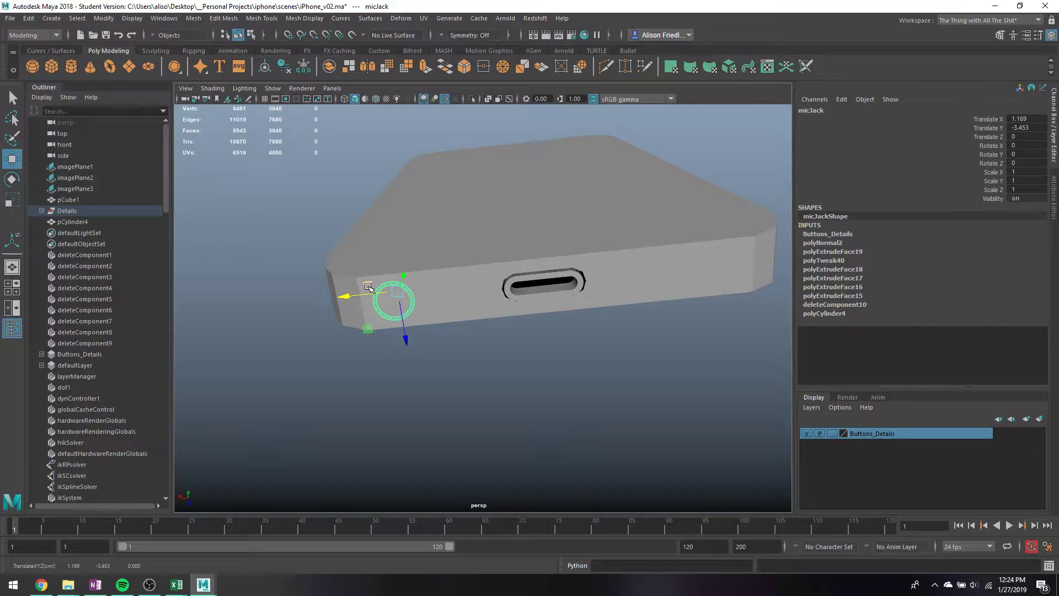
- Insert four vertical edge loops through the phone body around and across the relocated micJack
{"action": "left_click", "coordinate": [418, 295]}
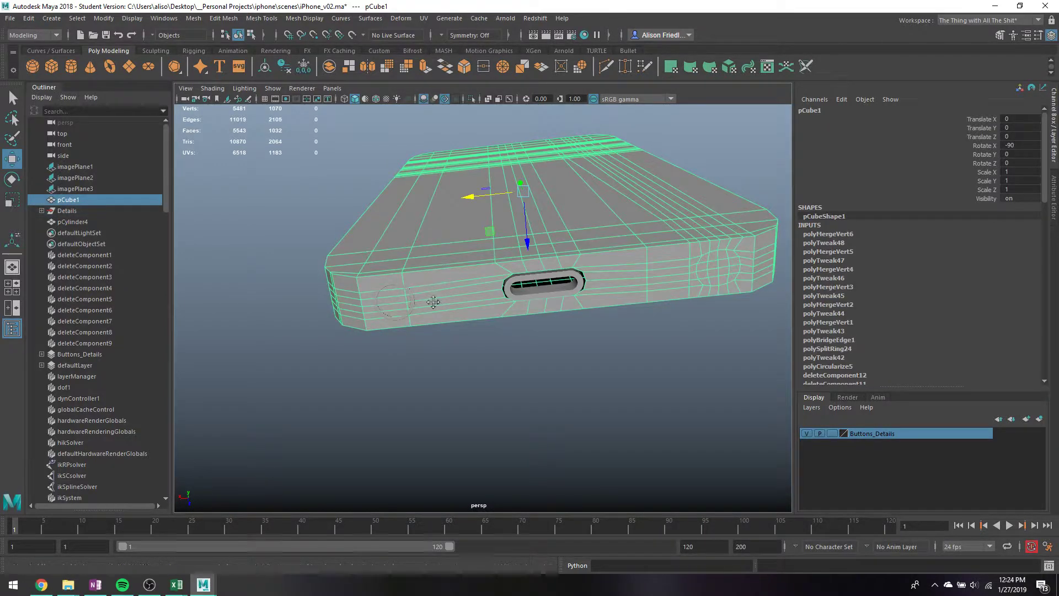
{"action": "scroll", "coordinate": [488, 287], "scroll_direction": "up", "scroll_amount": 5}
{"action": "left_click", "coordinate": [224, 18]}
{"action": "mouse_move", "coordinate": [261, 18]}
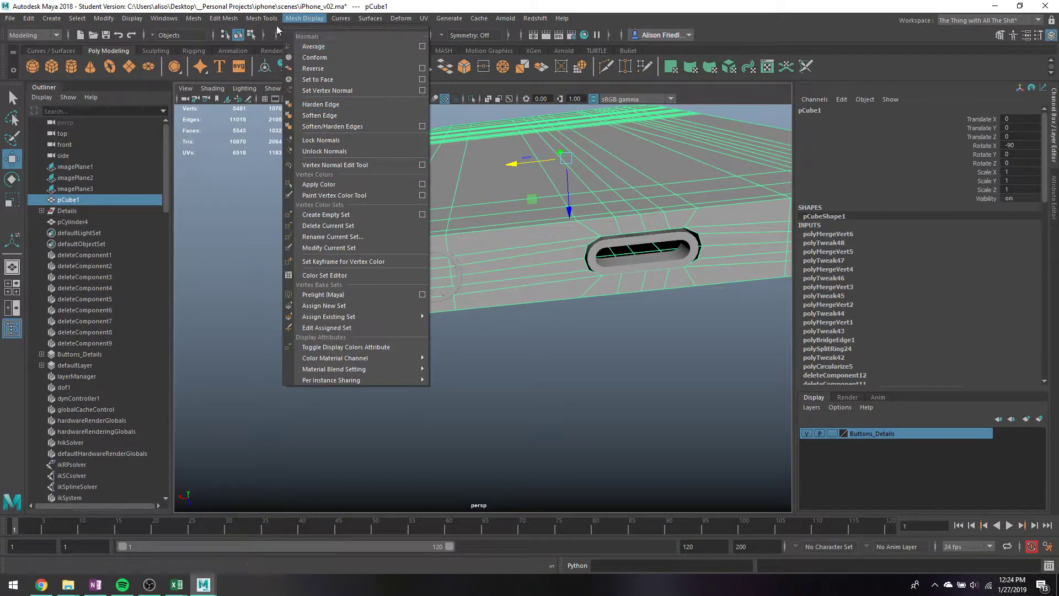
{"action": "left_click", "coordinate": [287, 101]}
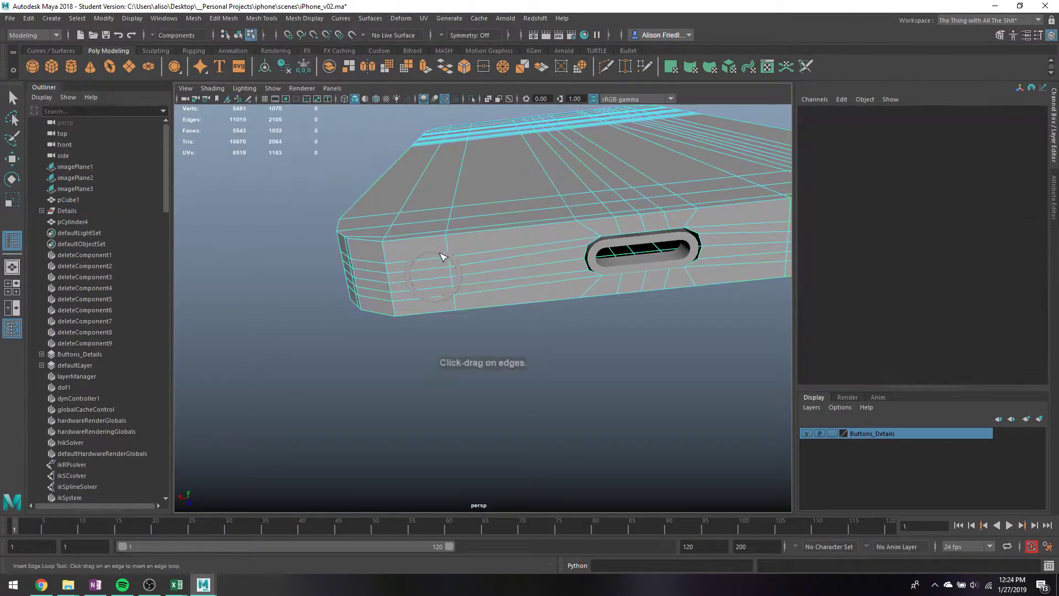
{"action": "scroll", "coordinate": [453, 248], "scroll_direction": "up", "scroll_amount": 3}
{"action": "left_click_drag", "start_coordinate": [453, 229], "coordinate": [459, 230]}
{"action": "mouse_move", "coordinate": [396, 203]}
{"action": "left_mouse_down"}
{"action": "mouse_move", "coordinate": [355, 215]}
{"action": "mouse_move", "coordinate": [406, 208]}
{"action": "left_mouse_up"}
{"action": "key", "text": "q"}
- Straighten the vertical edge loop between micJack and the charging port by scaling it flat along X
{"action": "right_click_drag", "start_coordinate": [483, 223], "coordinate": [496, 189]}
{"action": "double_click", "coordinate": [456, 215]}
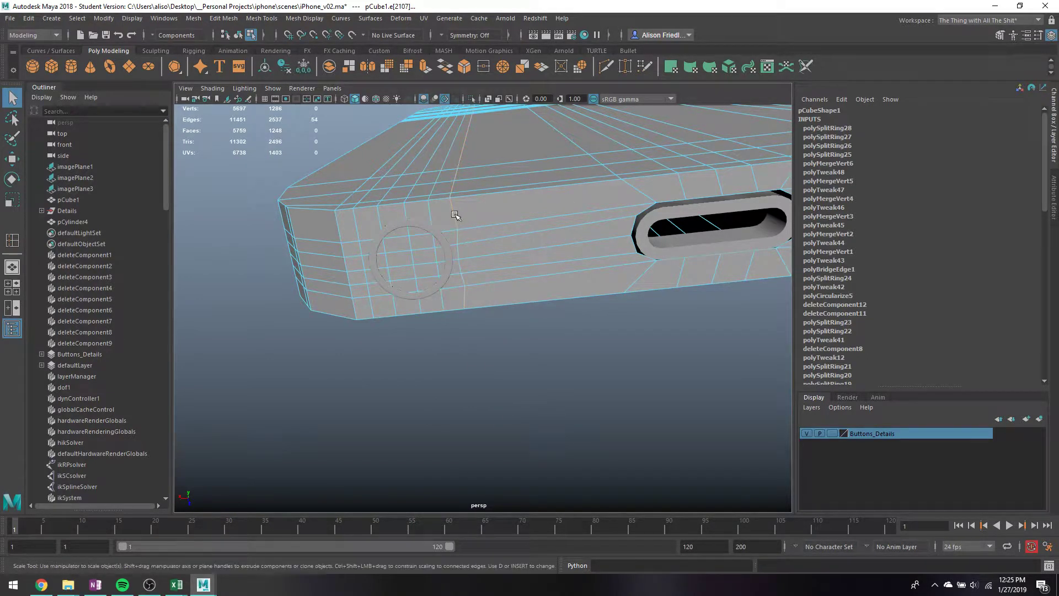
{"action": "key", "text": "r"}
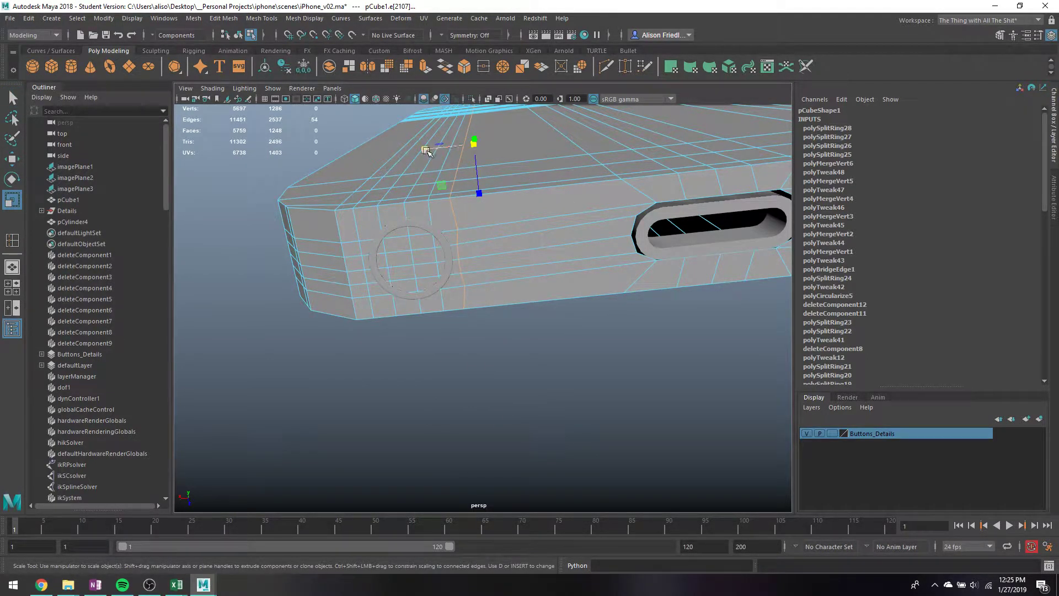
{"action": "key", "text": "q"}
- Delete the 16 body faces covering micJack on the phone's lower end, leaving the through-body faces out of the selection
{"action": "right_click_drag", "start_coordinate": [415, 267], "coordinate": [421, 282]}
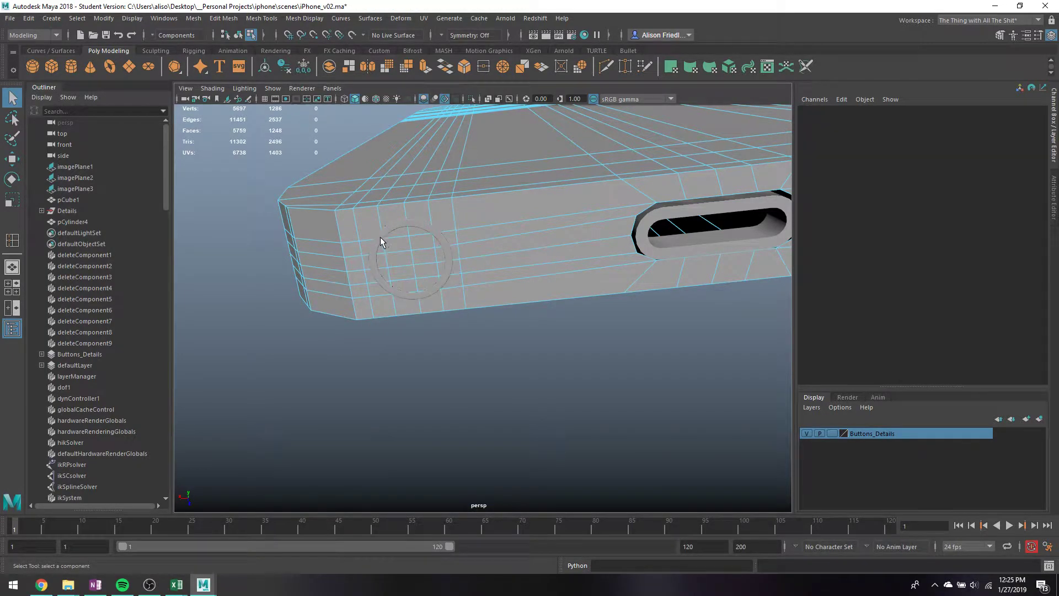
{"action": "left_click_drag", "start_coordinate": [379, 246], "coordinate": [429, 286]}
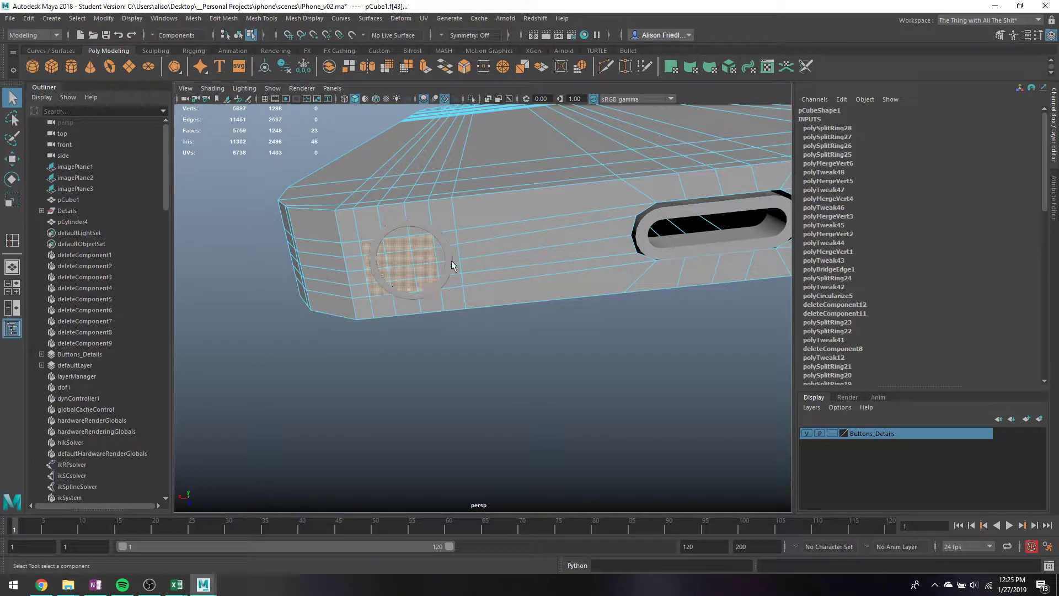
{"action": "key", "text": "4"}
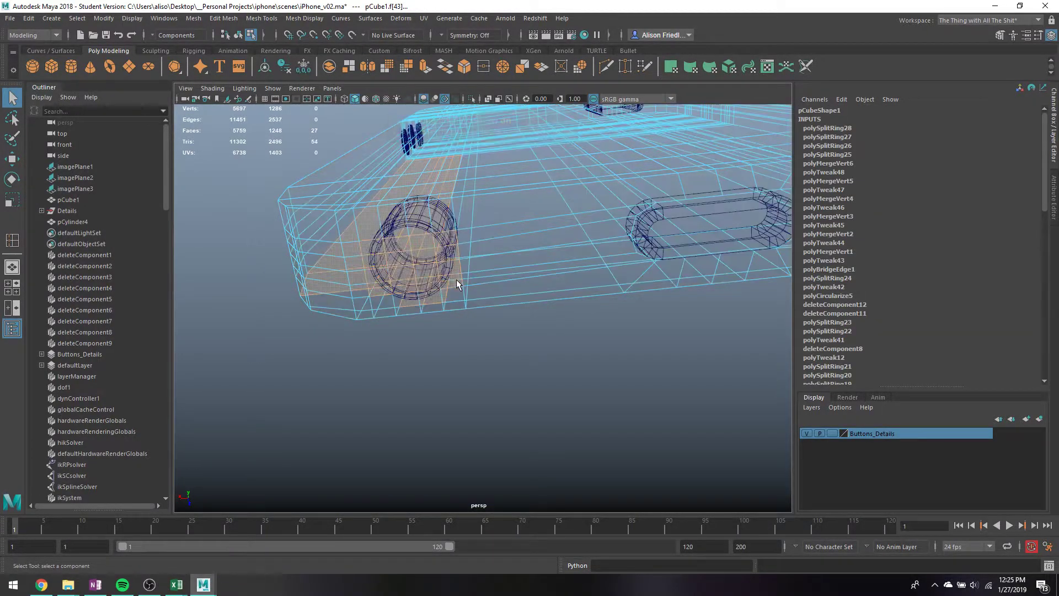
{"action": "left_click_drag", "start_coordinate": [457, 280], "coordinate": [428, 338], "text": "alt"}
{"action": "left_click_drag", "start_coordinate": [298, 271], "coordinate": [505, 419], "text": "ctrl"}
{"action": "key", "text": "XF86AudioLowerVolume"}
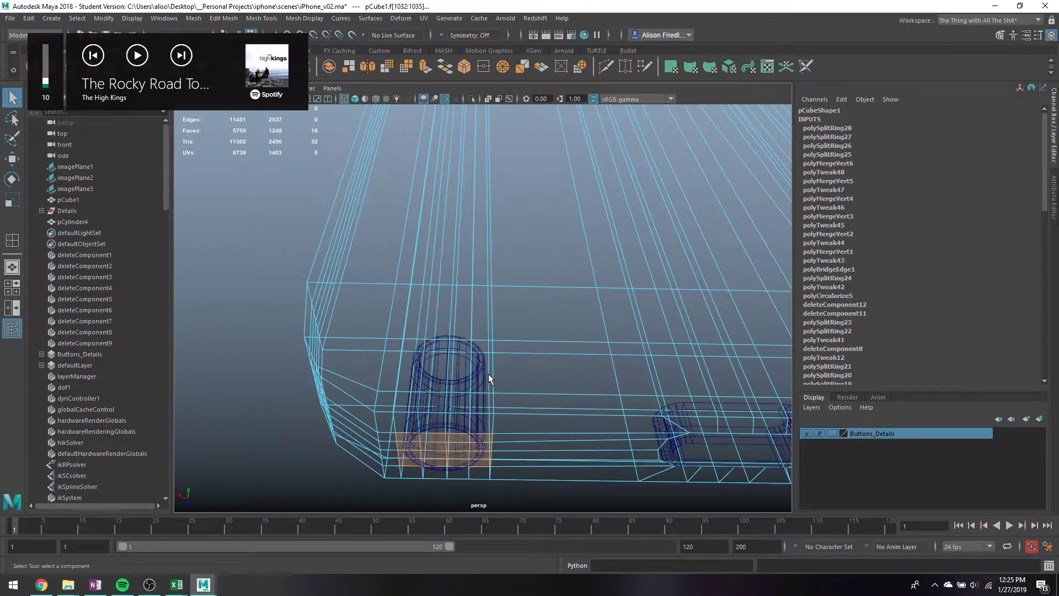
{"action": "scroll", "coordinate": [489, 374], "scroll_direction": "down", "scroll_amount": 5}
{"action": "left_click_drag", "start_coordinate": [516, 347], "coordinate": [508, 319], "text": "alt"}
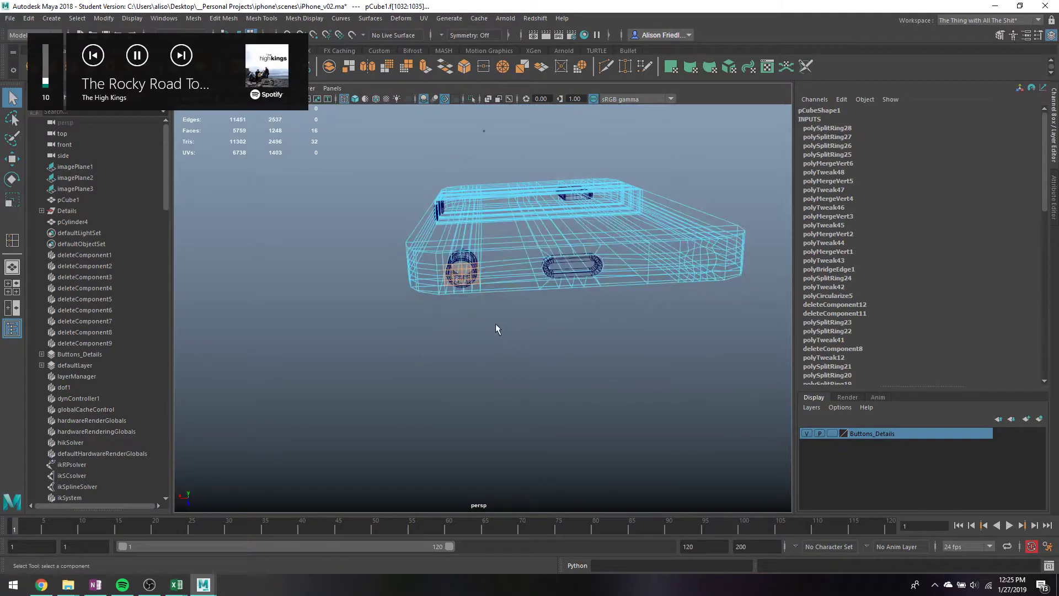
{"action": "left_click", "coordinate": [474, 269]}
{"action": "scroll", "coordinate": [473, 270], "scroll_direction": "up", "scroll_amount": 2}
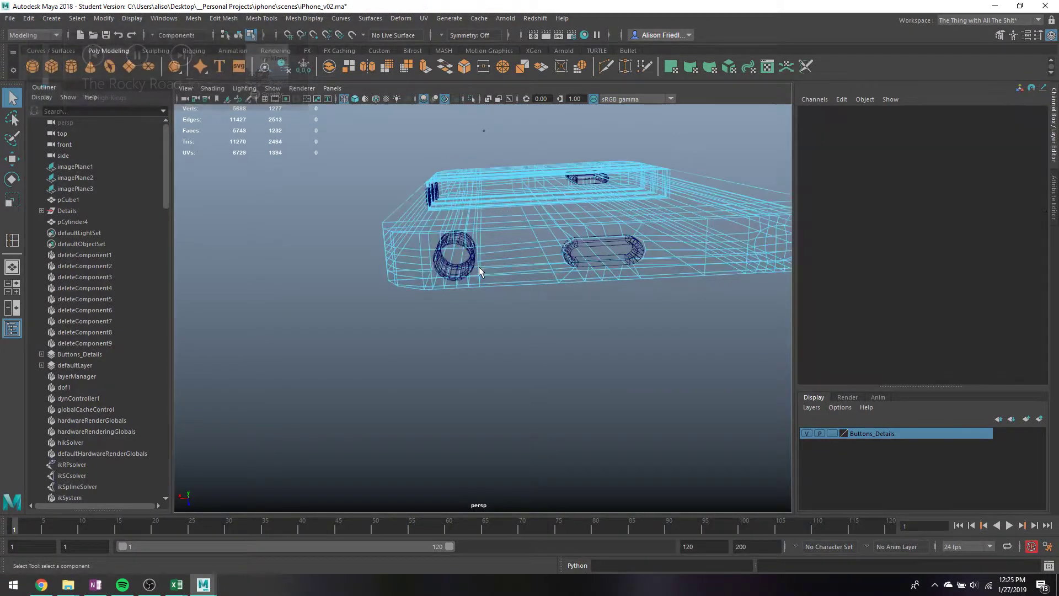
- Circularize the border edge loop of the new jack hole and rotate it to line up with the ring
{"action": "double_click", "coordinate": [471, 249]}
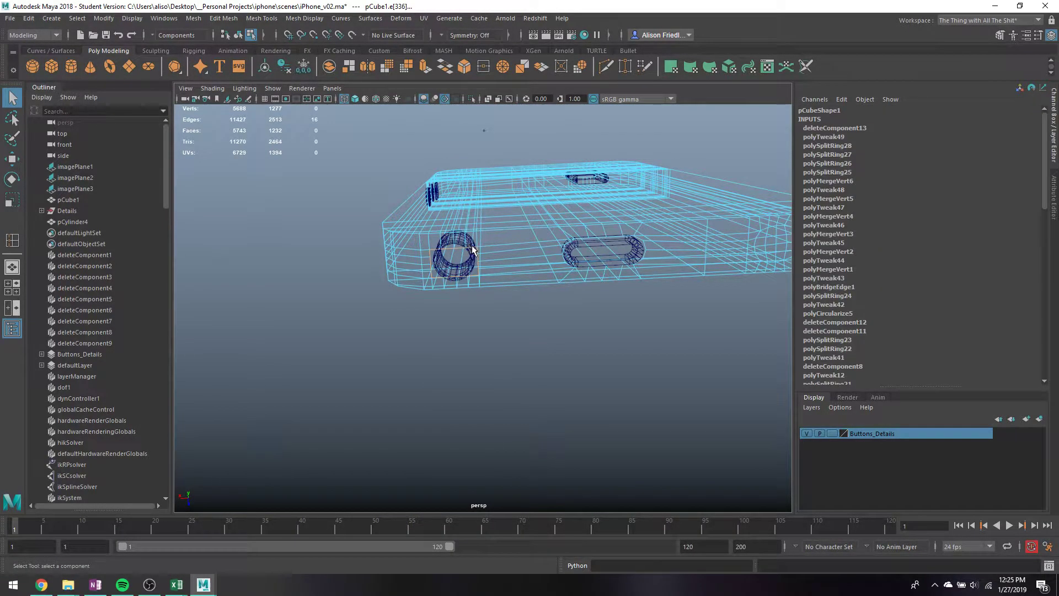
{"action": "left_click", "coordinate": [581, 68]}
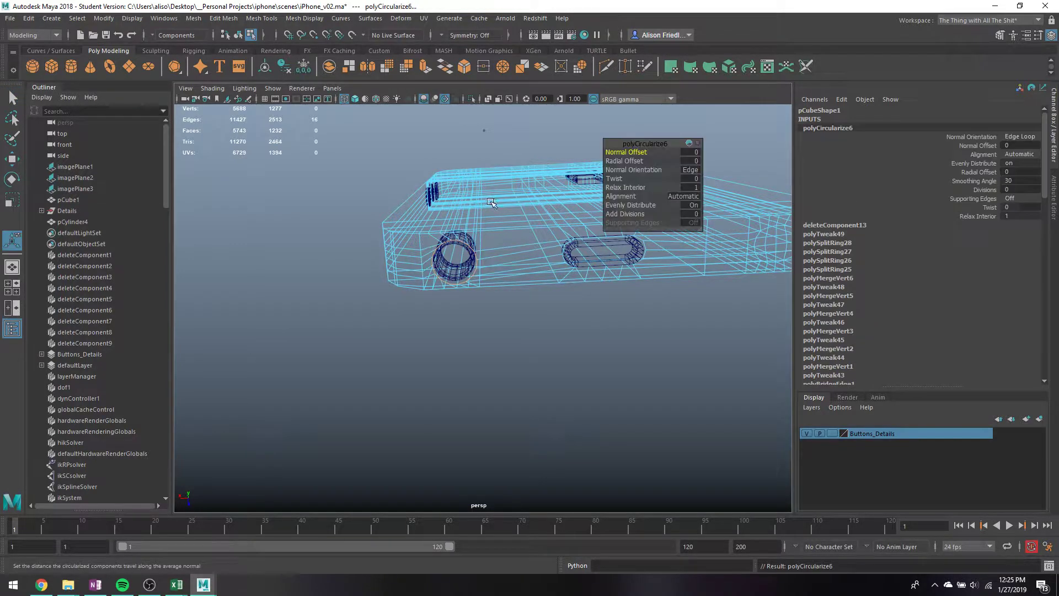
{"action": "key", "text": "e"}
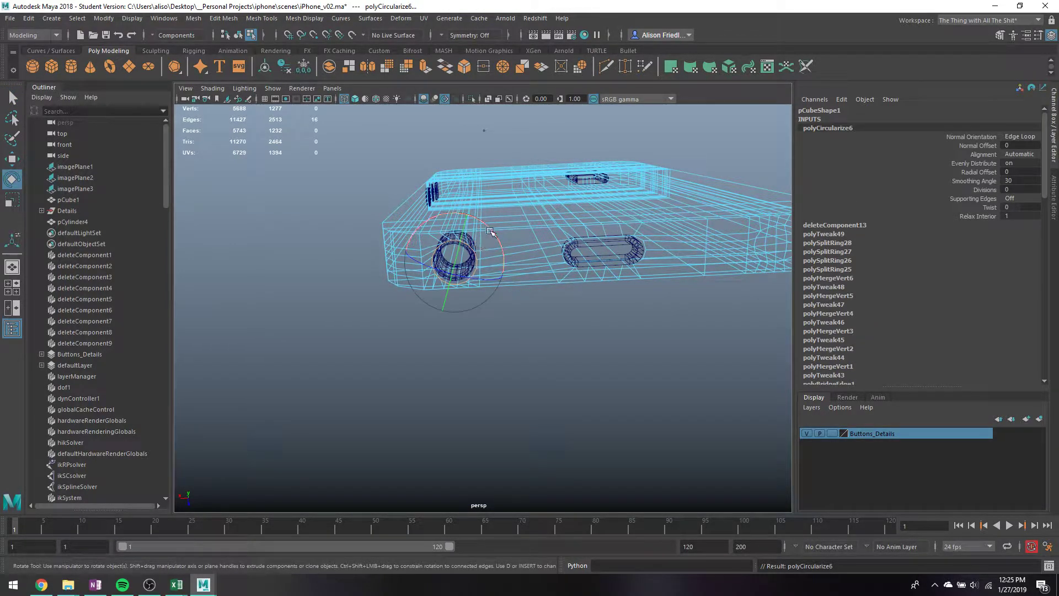
{"action": "key", "text": "5"}
{"action": "scroll", "coordinate": [483, 226], "scroll_direction": "up", "scroll_amount": 5}
{"action": "left_click_drag", "start_coordinate": [483, 222], "coordinate": [465, 198]}
- Move the circular hole border slightly across the phone's thickness so it sits centred around micJack
{"action": "key", "text": "w"}
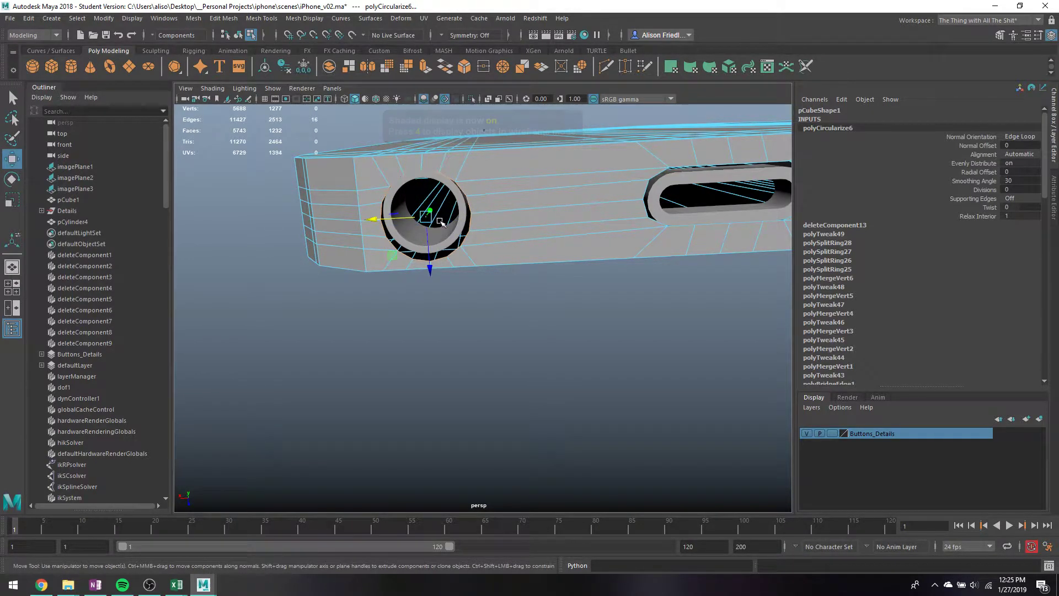
{"action": "left_click_drag", "start_coordinate": [426, 247], "coordinate": [427, 241]}
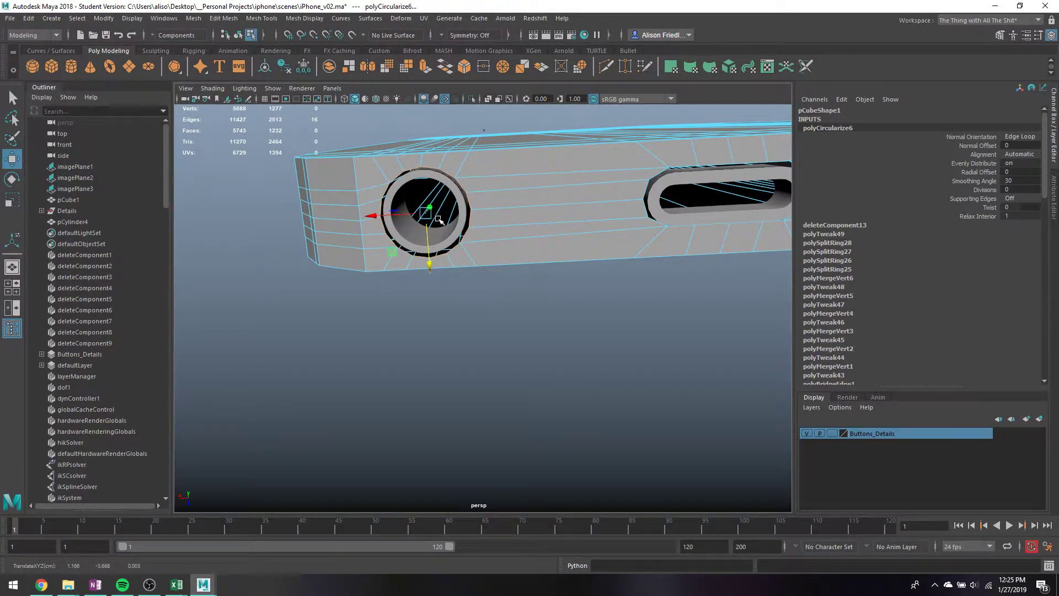
{"action": "key", "text": "space"}
{"action": "key", "text": "space"}
{"action": "left_click_drag", "start_coordinate": [557, 221], "coordinate": [484, 237], "text": "alt"}
{"action": "key", "text": "r"}
{"action": "key", "text": "w"}
{"action": "left_click_drag", "start_coordinate": [489, 278], "coordinate": [491, 284]}
{"action": "key", "text": "space"}
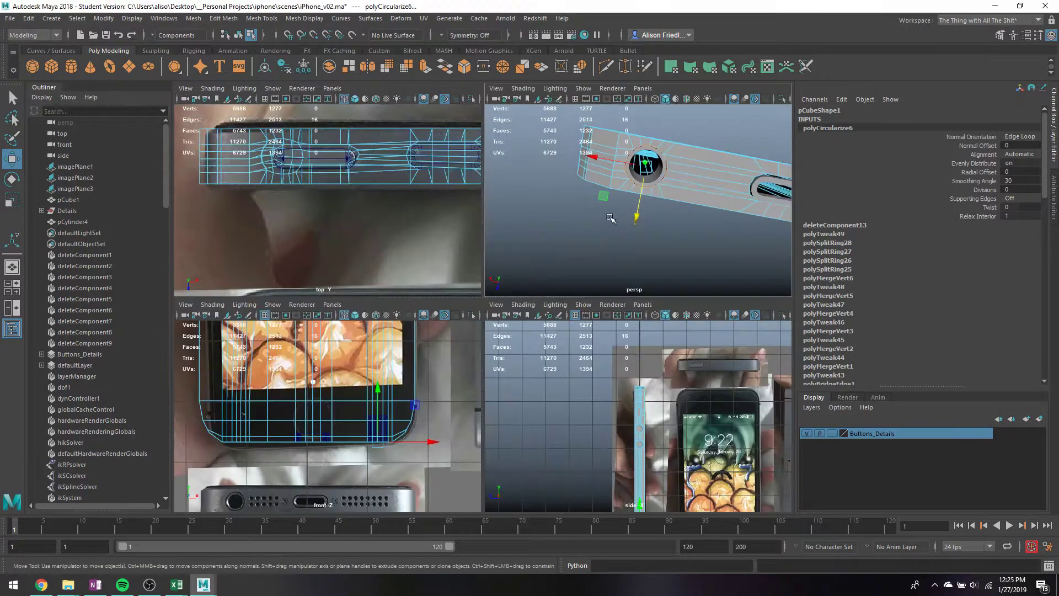
{"action": "key", "text": "space"}
- Flatten the skewed vertical edge loop between the charging port and the filled jack area along X and shift it slightly sideways
{"action": "scroll", "coordinate": [538, 281], "scroll_direction": "up", "scroll_amount": 10}
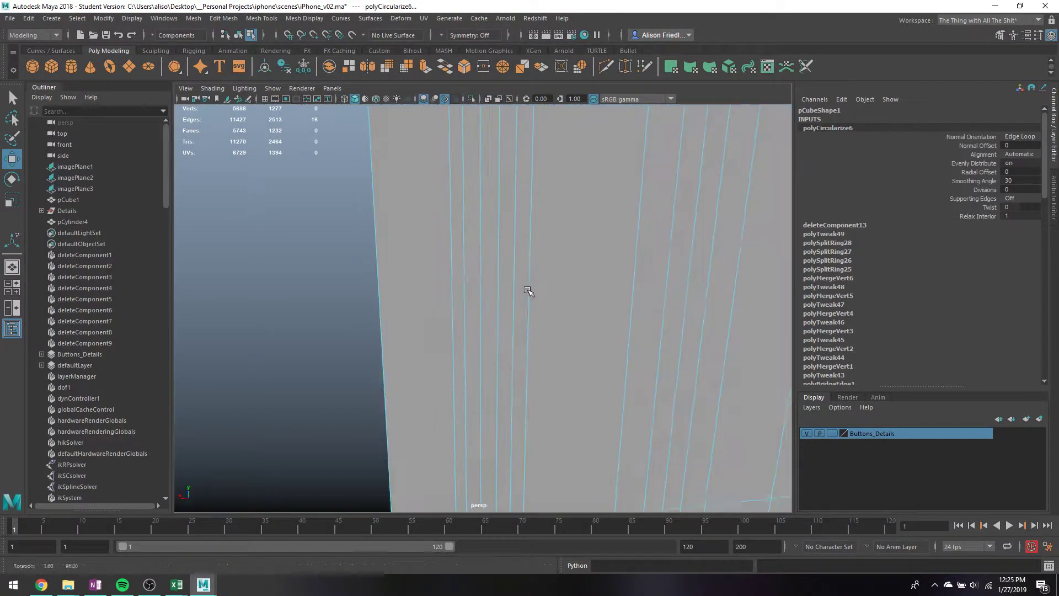
{"action": "scroll", "coordinate": [528, 290], "scroll_direction": "down", "scroll_amount": 10}
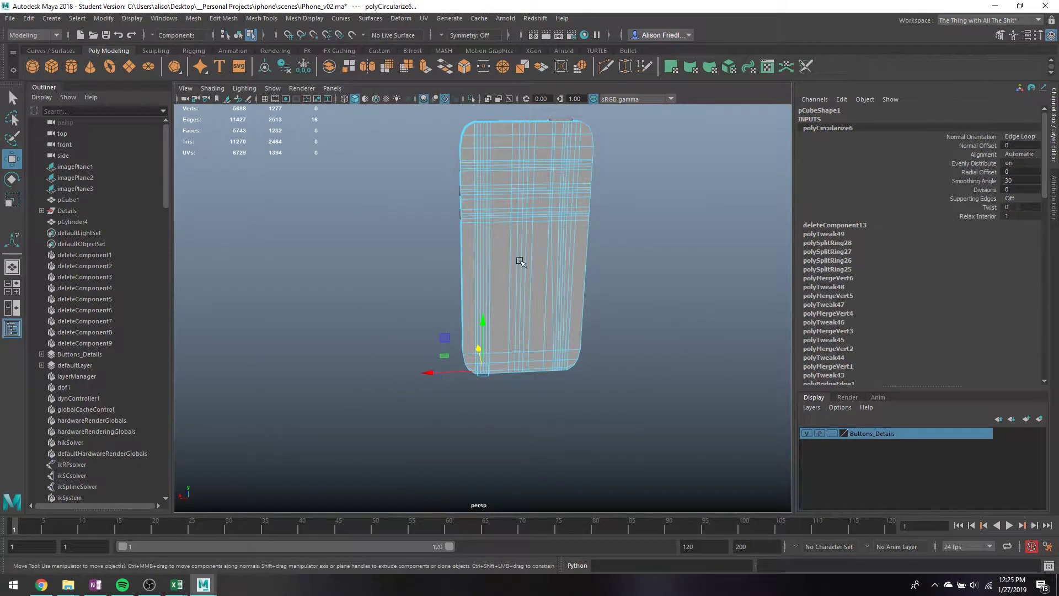
{"action": "left_click_drag", "start_coordinate": [558, 307], "coordinate": [546, 312], "text": "alt"}
{"action": "middle_click_drag", "start_coordinate": [546, 312], "coordinate": [534, 187], "text": "alt"}
{"action": "scroll", "coordinate": [532, 246], "scroll_direction": "up", "scroll_amount": 5}
{"action": "left_click_drag", "start_coordinate": [531, 246], "coordinate": [536, 241], "text": "alt"}
{"action": "right_click_drag", "start_coordinate": [554, 201], "coordinate": [551, 160]}
{"action": "double_click", "coordinate": [550, 158]}
{"action": "key", "text": "r"}
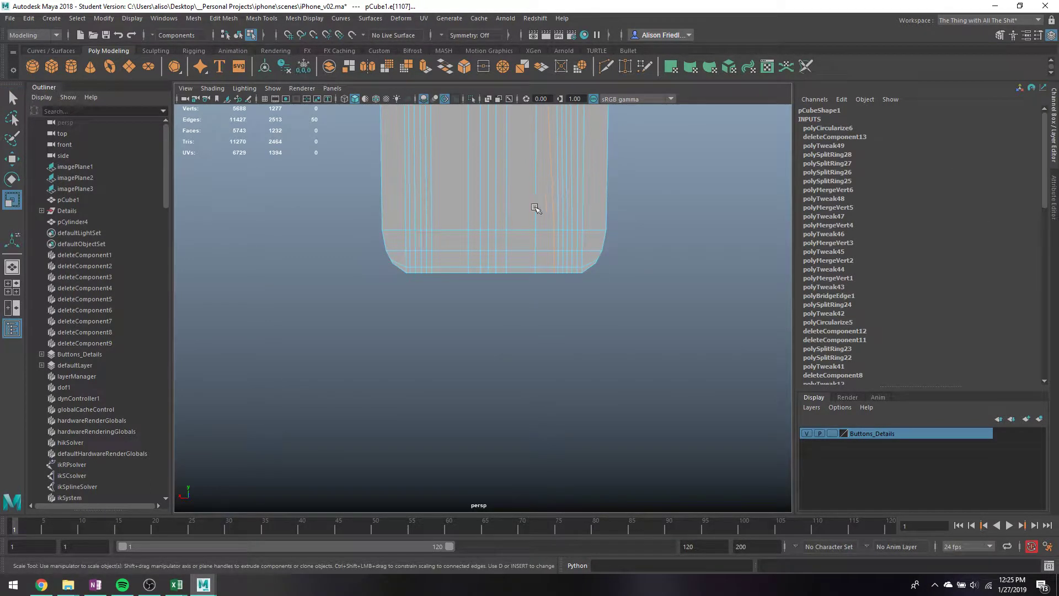
{"action": "middle_click_drag", "start_coordinate": [534, 206], "coordinate": [495, 409], "text": "alt"}
{"action": "mouse_move", "coordinate": [458, 320]}
{"action": "left_mouse_down"}
{"action": "mouse_move", "coordinate": [695, 353]}
{"action": "mouse_move", "coordinate": [476, 323]}
{"action": "left_mouse_up"}
{"action": "key", "text": "w"}
{"action": "left_click_drag", "start_coordinate": [516, 268], "coordinate": [523, 330], "text": "alt"}
{"action": "left_click_drag", "start_coordinate": [451, 326], "coordinate": [448, 326]}
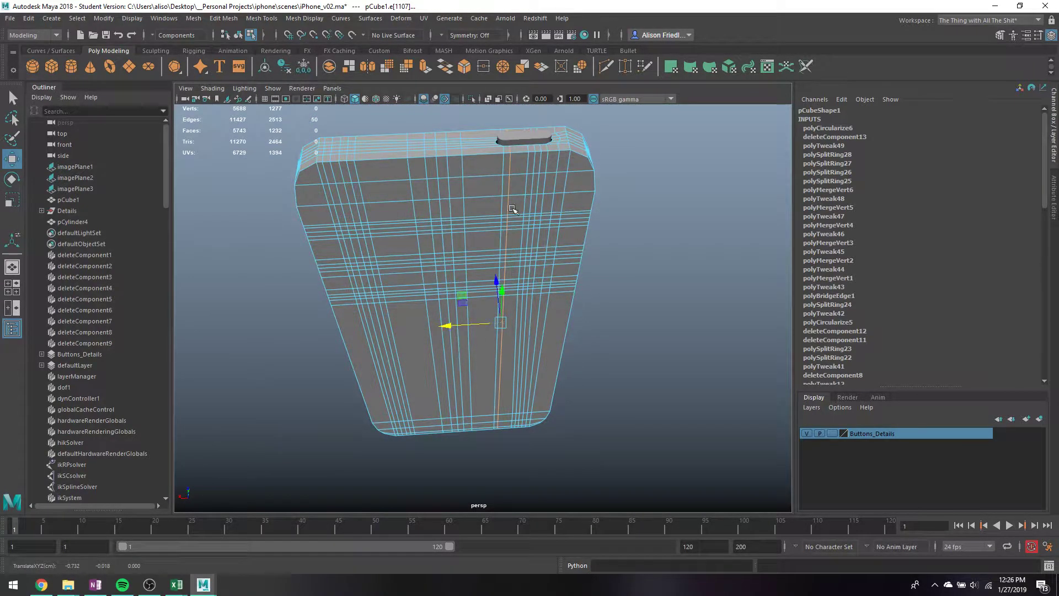
- Delete the two surplus vertical edge loops on the filled jack side with their vertices, and select that half's vertices for checking
{"action": "key", "text": "q"}
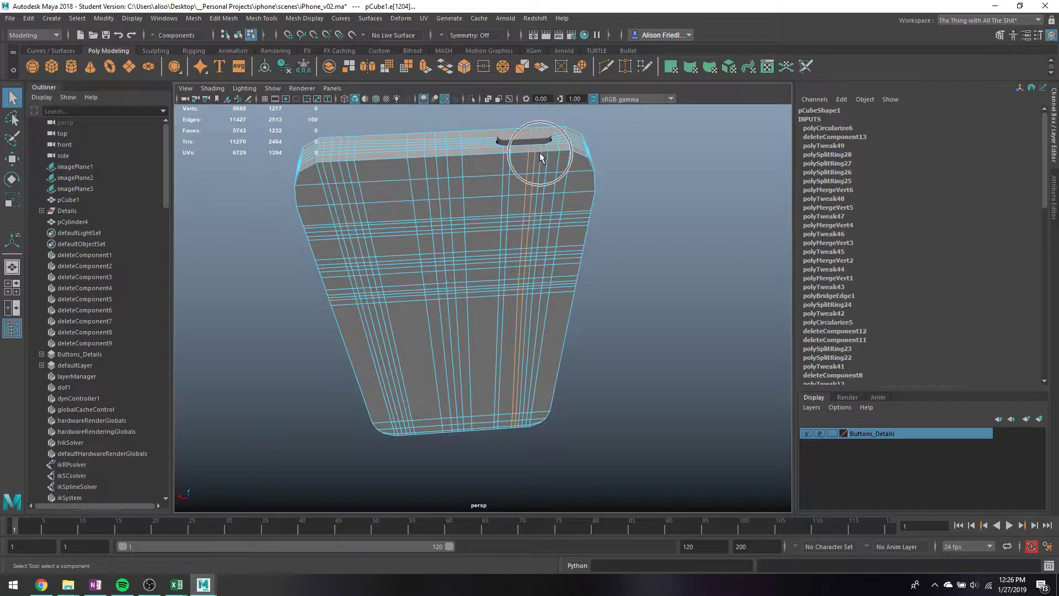
{"action": "key", "text": "Delete"}
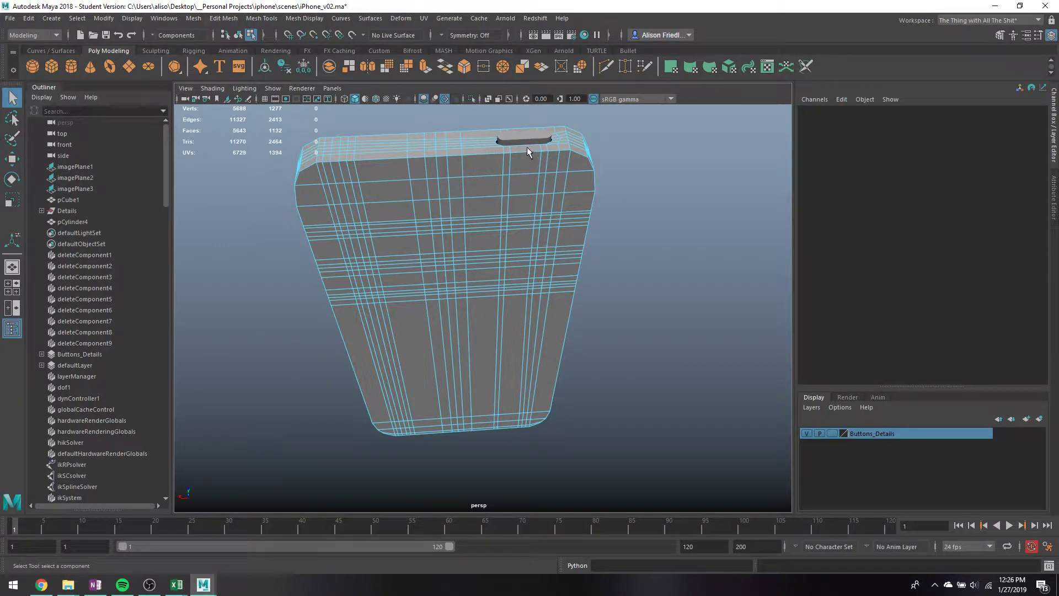
{"action": "key", "text": "ctrl+z"}
{"action": "key", "text": "ctrl+Delete"}
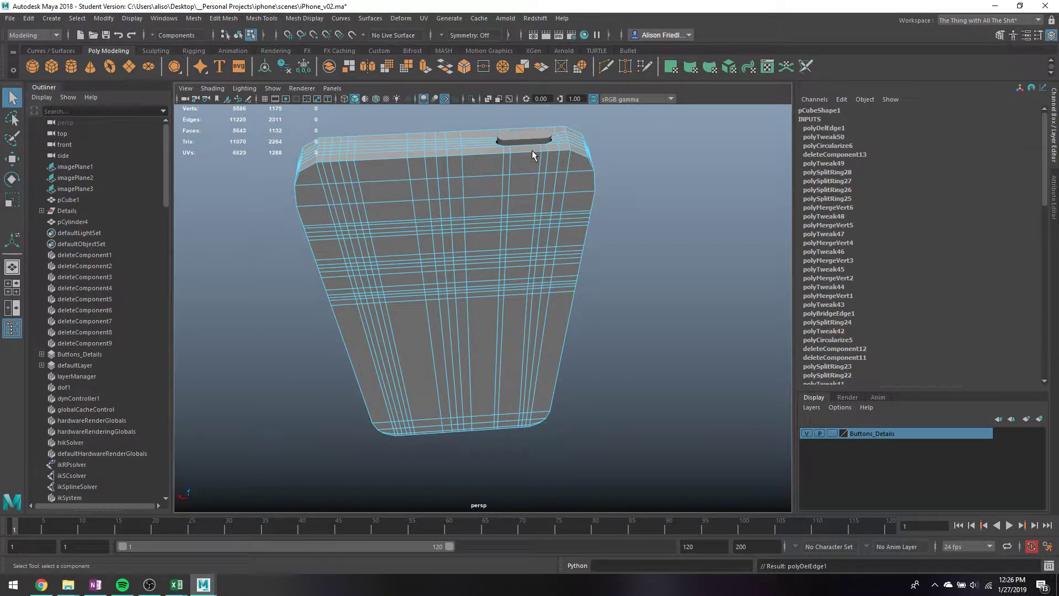
{"action": "right_click_drag", "start_coordinate": [530, 262], "coordinate": [502, 236]}
{"action": "left_click_drag", "start_coordinate": [461, 117], "coordinate": [623, 513]}
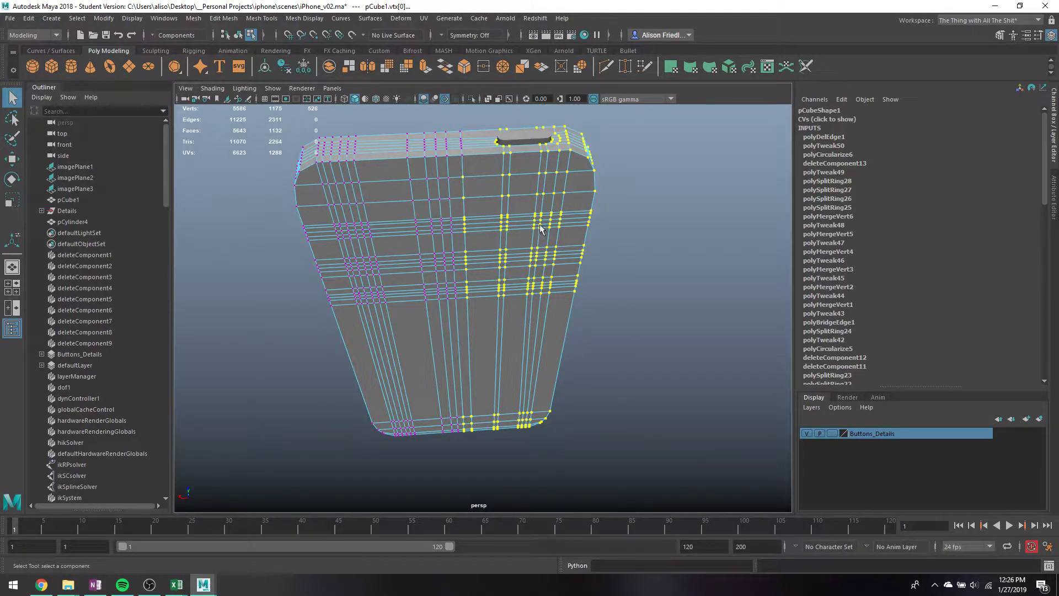
- Flatten the first remaining vertical edge loop on the filled jack side along X and move it slightly towards the phone's centre
{"action": "right_click_drag", "start_coordinate": [540, 228], "coordinate": [538, 206]}
{"action": "double_click", "coordinate": [534, 203]}
{"action": "key", "text": "r"}
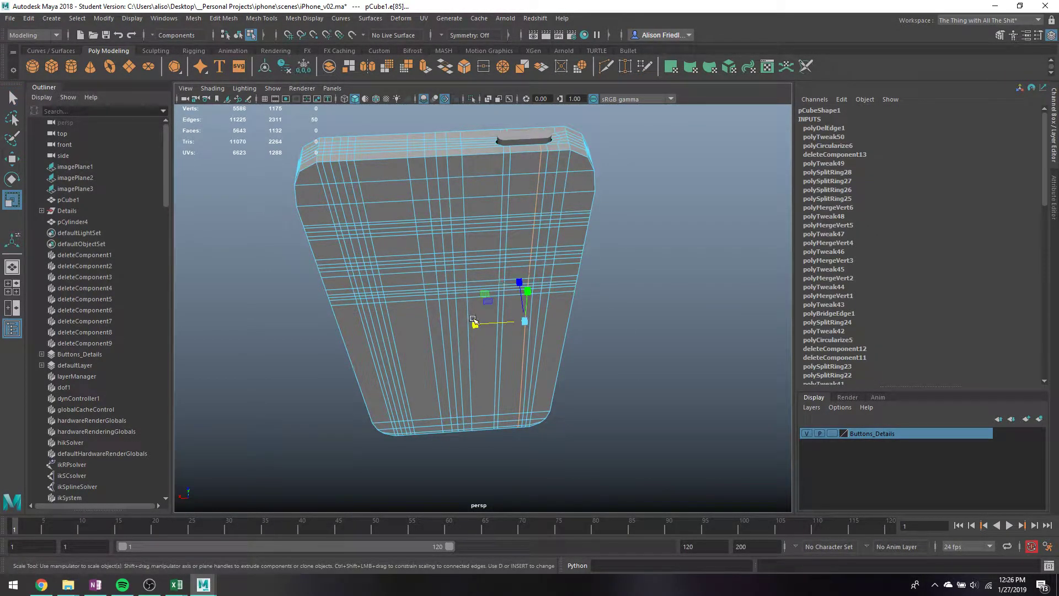
{"action": "key", "text": "w"}
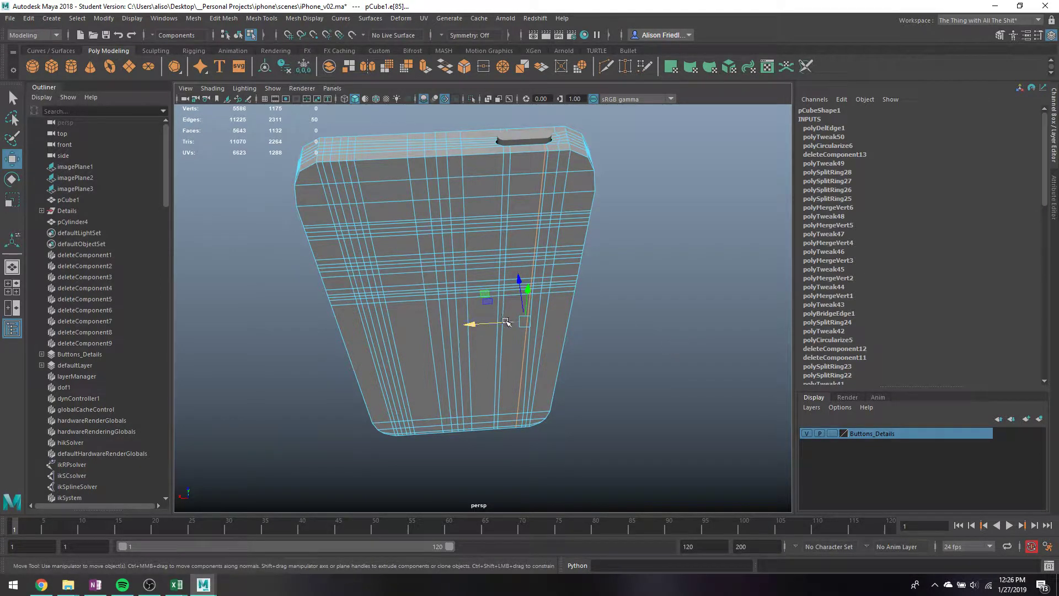
{"action": "left_click_drag", "start_coordinate": [506, 322], "coordinate": [501, 323]}
- Flatten the neighbouring vertical edge loop closer to the outer edge along X and nudge it towards the phone's centre
{"action": "key", "text": "q"}
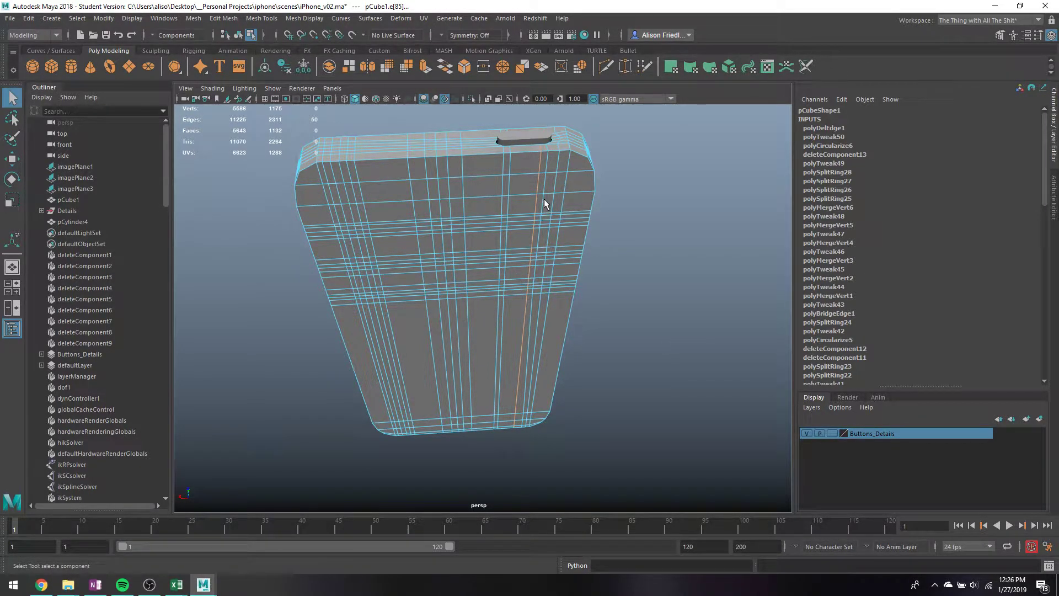
{"action": "key", "text": "w"}
{"action": "double_click", "coordinate": [538, 248]}
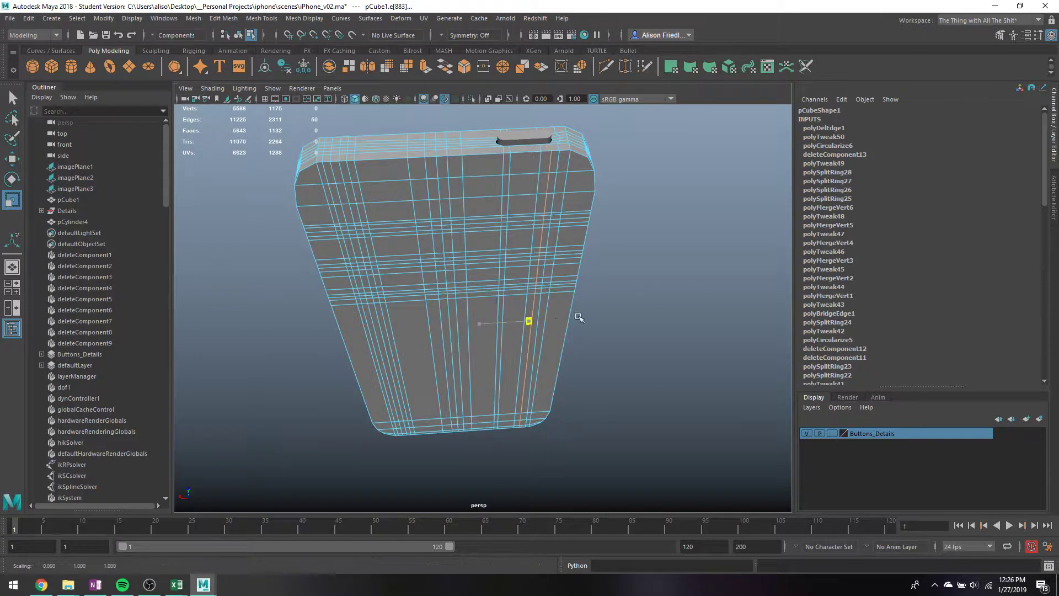
{"action": "left_click_drag", "start_coordinate": [512, 324], "coordinate": [504, 324]}
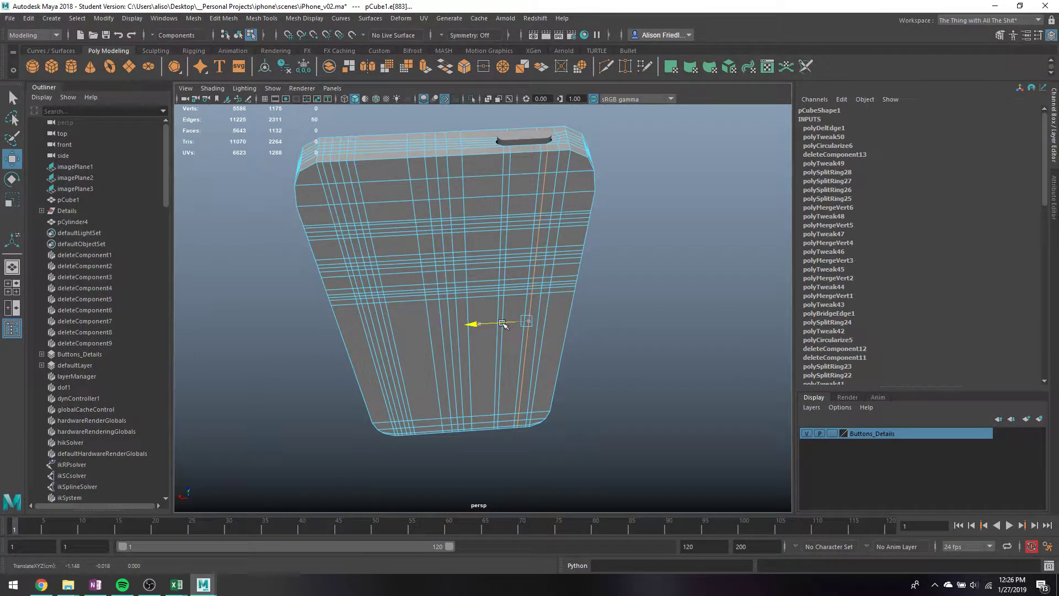
{"action": "key", "text": "q"}
- Return the phone body to object mode, inspect its lower end and save the scene, accepting the student version notice
{"action": "right_click_drag", "start_coordinate": [556, 160], "coordinate": [593, 146]}
{"action": "left_click_drag", "start_coordinate": [571, 166], "coordinate": [571, 203], "text": "alt"}
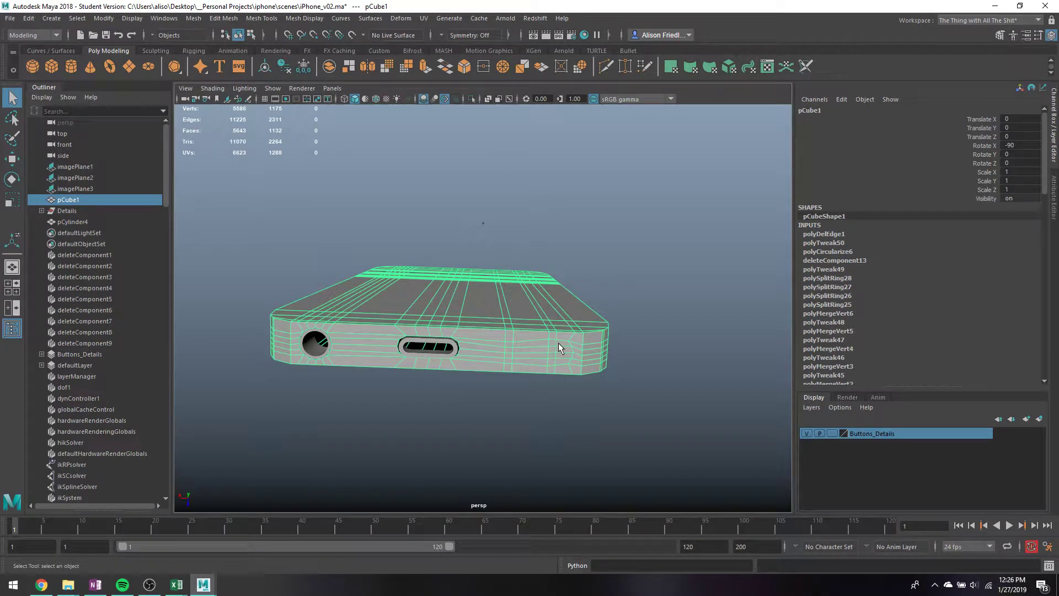
{"action": "left_click_drag", "start_coordinate": [546, 342], "coordinate": [508, 311], "text": "alt"}
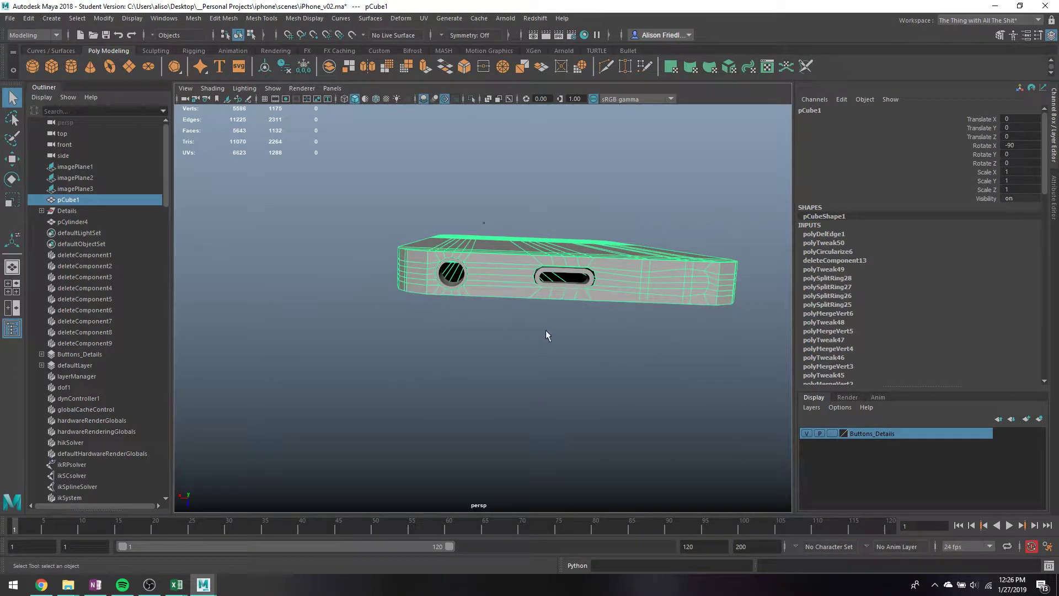
{"action": "key", "text": "ctrl+s"}
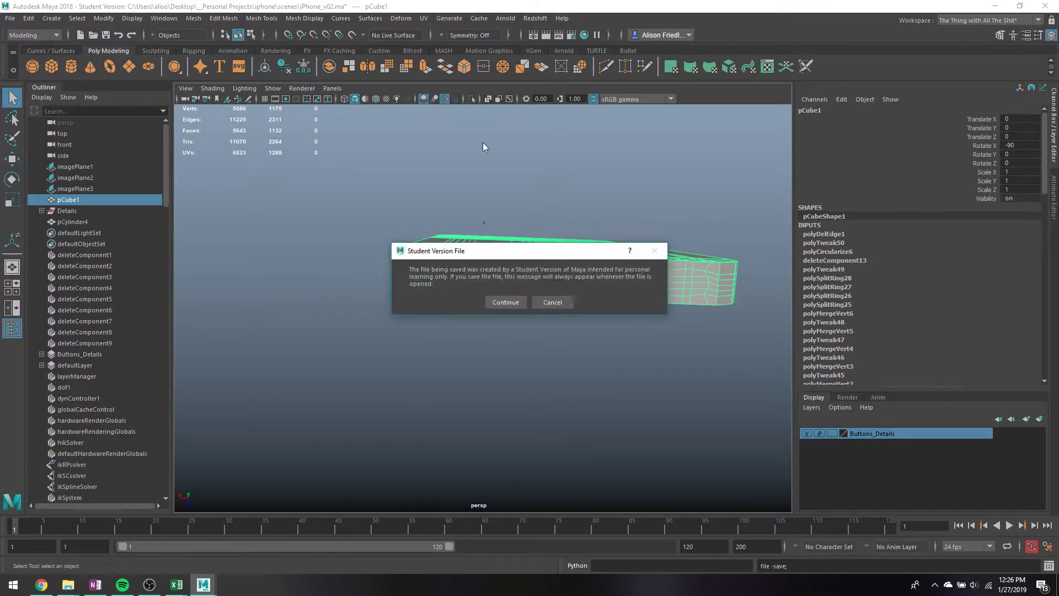
{"action": "key", "text": "Return"}
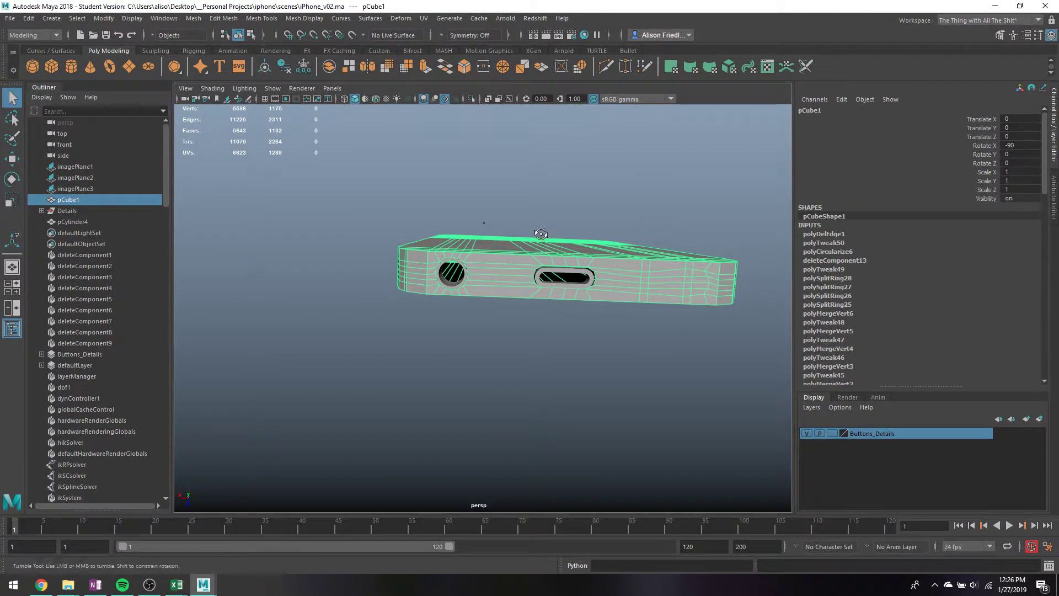
- Scale the edge loops around both volume button openings down slightly, using the Component axis orientation
{"action": "left_click_drag", "start_coordinate": [518, 293], "coordinate": [570, 272], "text": "alt"}
{"action": "scroll", "coordinate": [546, 240], "scroll_direction": "up", "scroll_amount": 4}
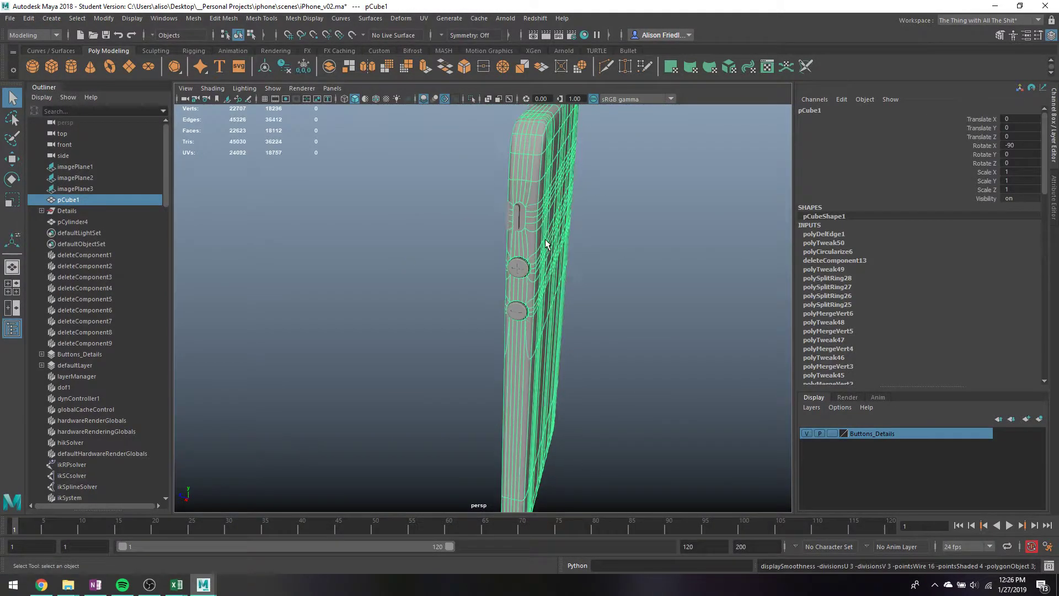
{"action": "right_click_drag", "start_coordinate": [563, 227], "coordinate": [562, 208]}
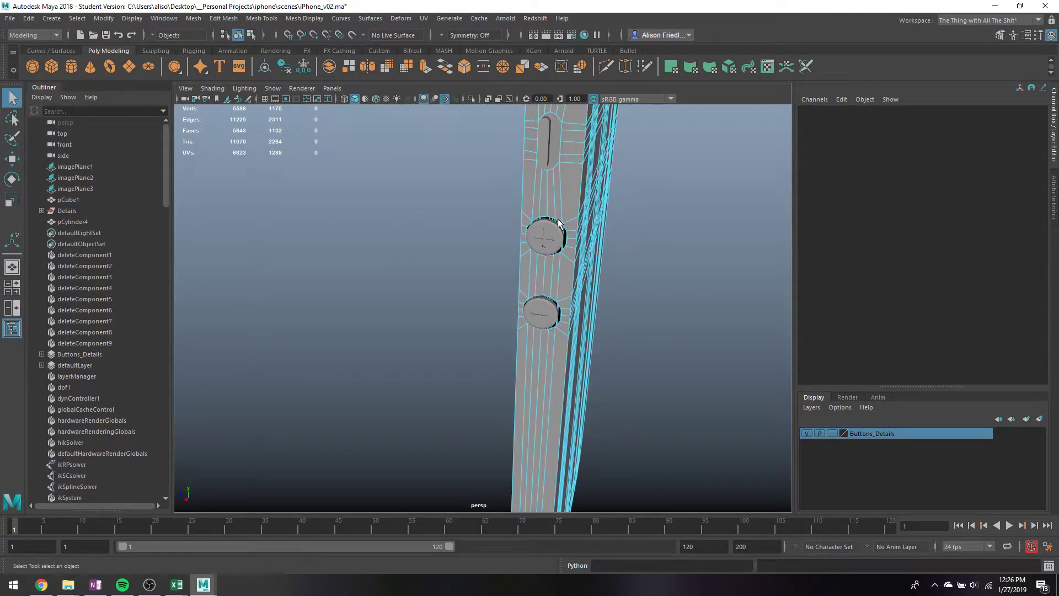
{"action": "double_click", "coordinate": [566, 259]}
{"action": "double_click", "coordinate": [559, 312], "text": "shift"}
{"action": "scroll", "coordinate": [586, 317], "scroll_direction": "up", "scroll_amount": 5}
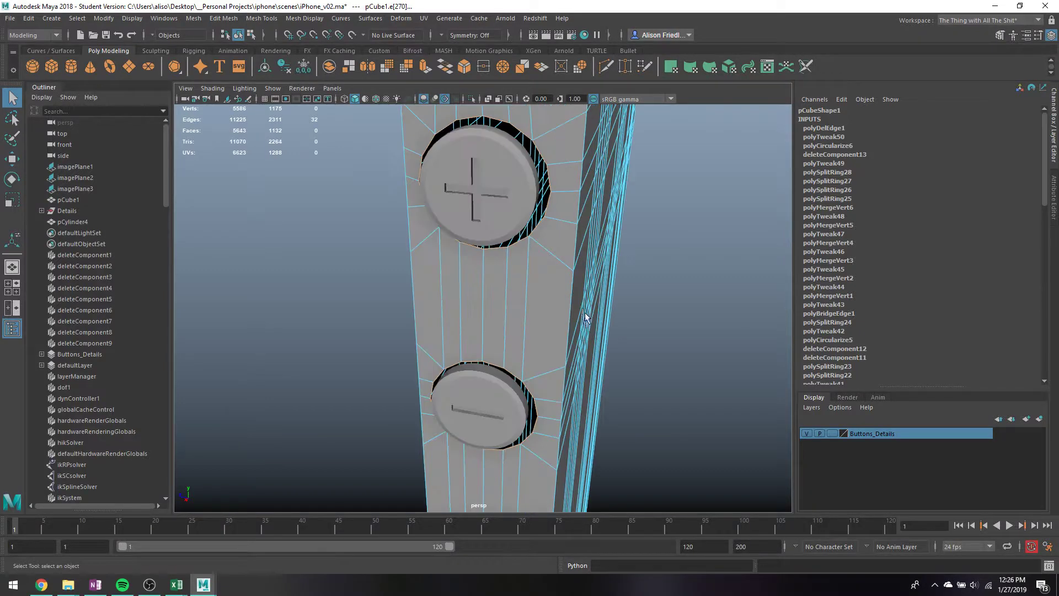
{"action": "key", "text": "w"}
{"action": "key", "text": "f"}
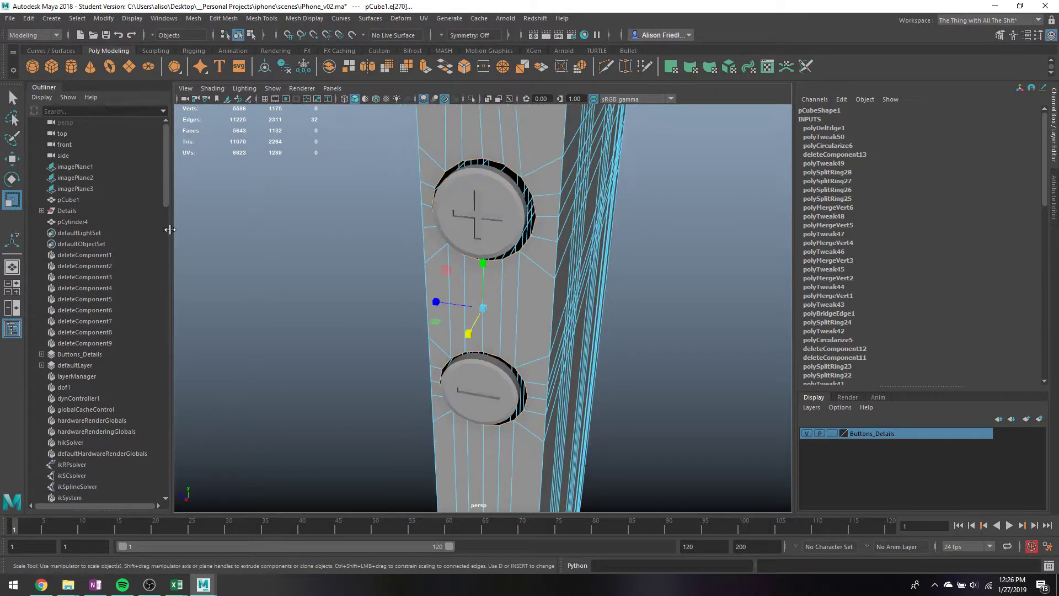
{"action": "left_click", "coordinate": [16, 196]}
{"action": "double_click", "coordinate": [17, 198]}
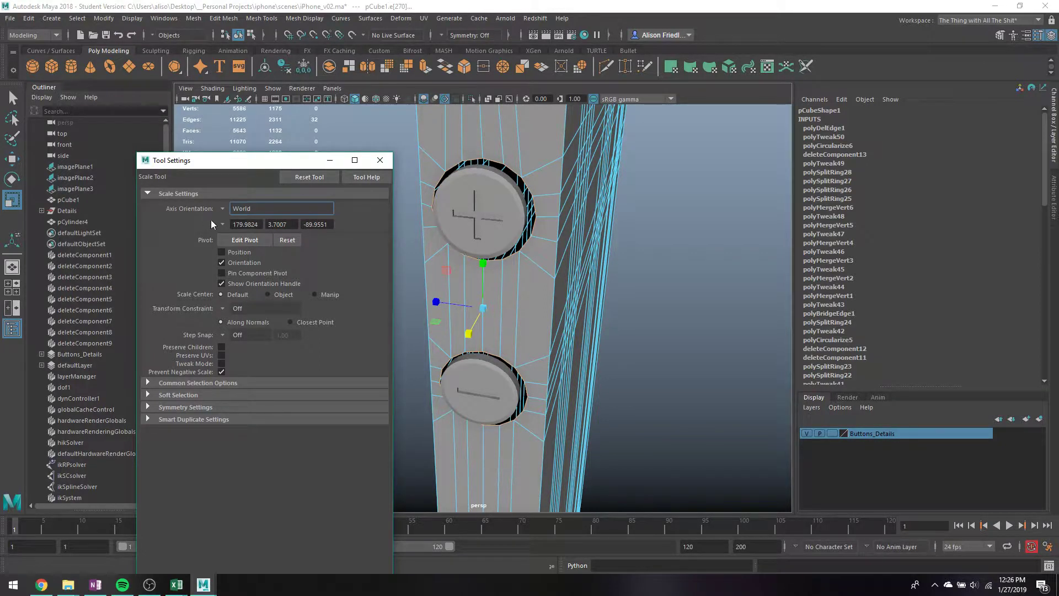
{"action": "left_click", "coordinate": [229, 211]}
{"action": "left_click", "coordinate": [260, 237]}
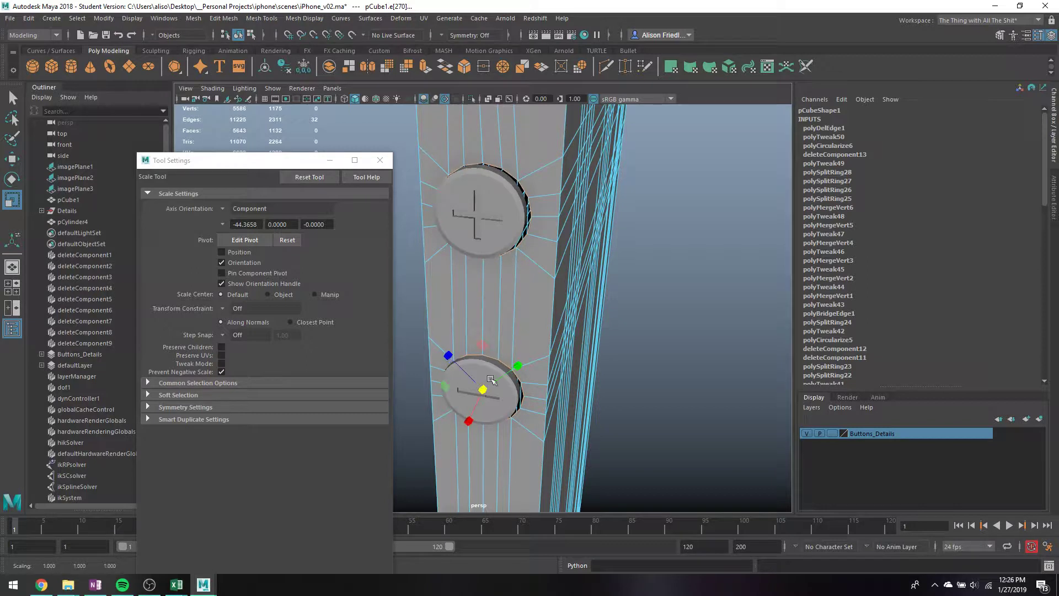
{"action": "left_click_drag", "start_coordinate": [485, 393], "coordinate": [503, 366], "text": "alt"}
- Move both volume opening loops along Z and Y to centre them around the buttons, check them smoothed, and return to object mode
{"action": "key", "text": "w"}
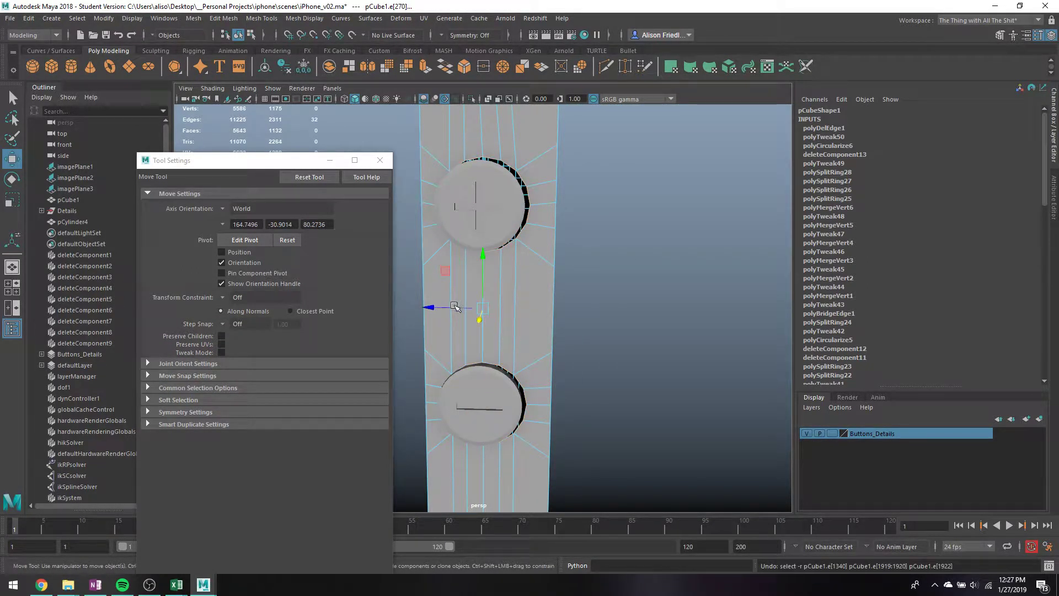
{"action": "left_click_drag", "start_coordinate": [452, 303], "coordinate": [467, 302]}
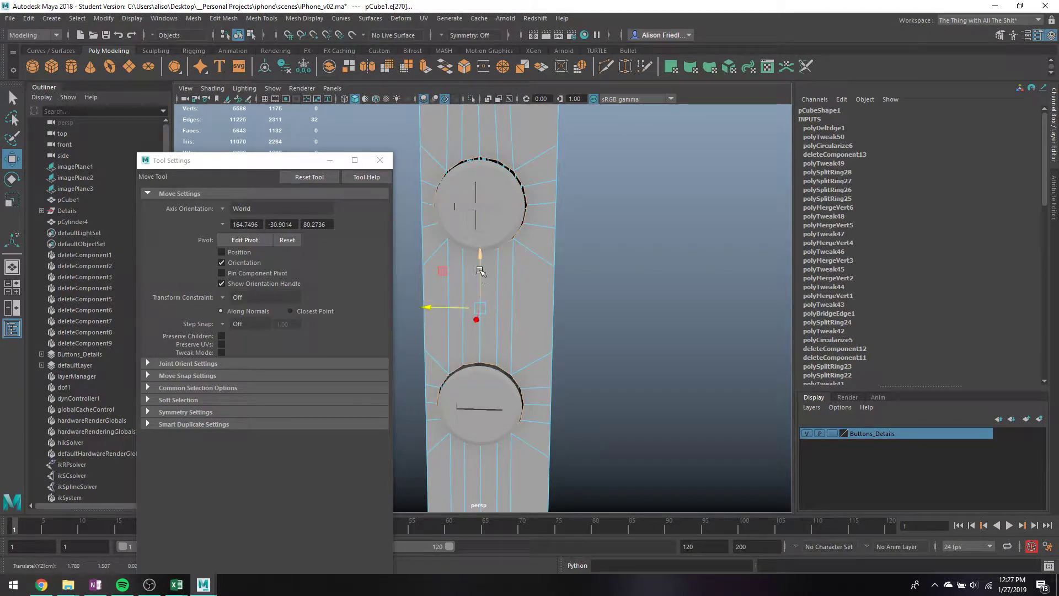
{"action": "left_click_drag", "start_coordinate": [481, 255], "coordinate": [481, 255]}
{"action": "key", "text": "3"}
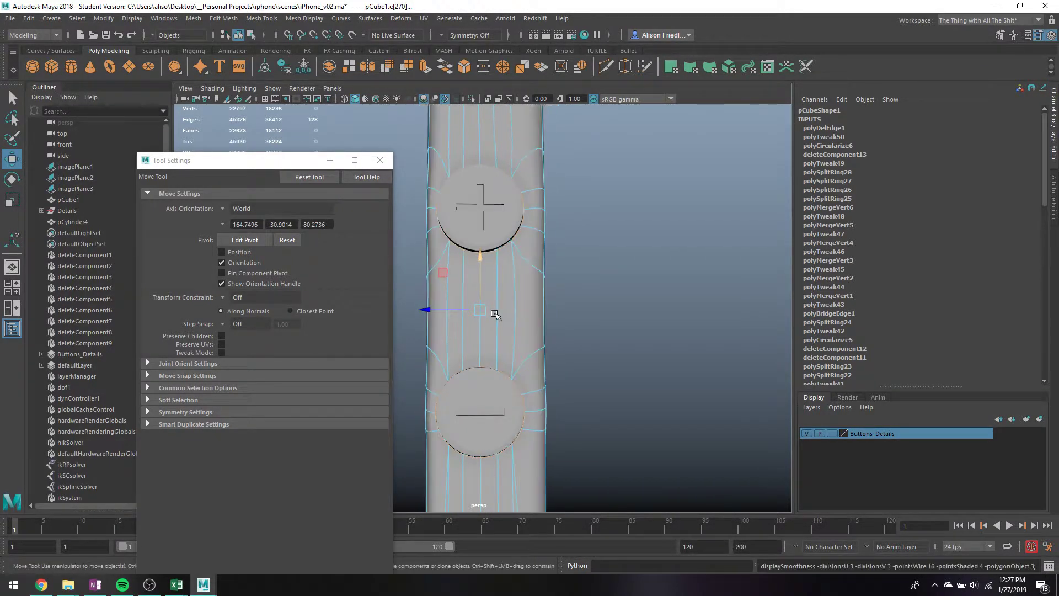
{"action": "key", "text": "1"}
{"action": "right_click_drag", "start_coordinate": [556, 251], "coordinate": [610, 233]}
- Select the block of faces at the centre of the phone front's lower end, where the home button sits
{"action": "left_click_drag", "start_coordinate": [596, 258], "coordinate": [480, 272], "text": "alt"}
{"action": "right_click_drag", "start_coordinate": [480, 272], "coordinate": [386, 274], "text": "alt"}
{"action": "left_click_drag", "start_coordinate": [386, 274], "coordinate": [502, 344], "text": "alt"}
{"action": "scroll", "coordinate": [502, 344], "scroll_direction": "up", "scroll_amount": 5}
{"action": "scroll", "coordinate": [503, 344], "scroll_direction": "down", "scroll_amount": 5}
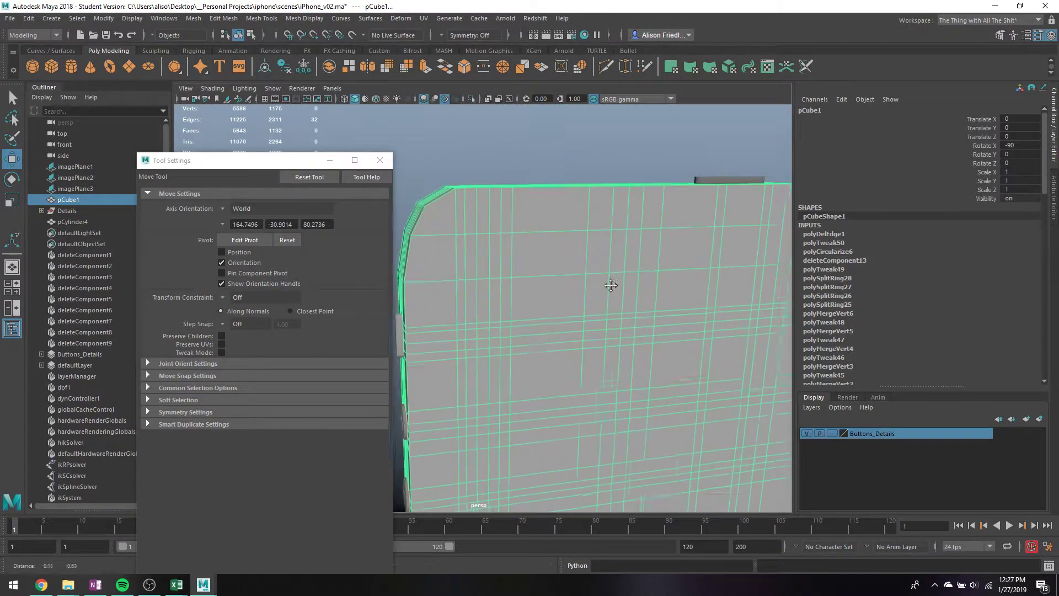
{"action": "left_click_drag", "start_coordinate": [610, 281], "coordinate": [593, 267], "text": "alt"}
{"action": "right_click_drag", "start_coordinate": [593, 267], "coordinate": [552, 267]}
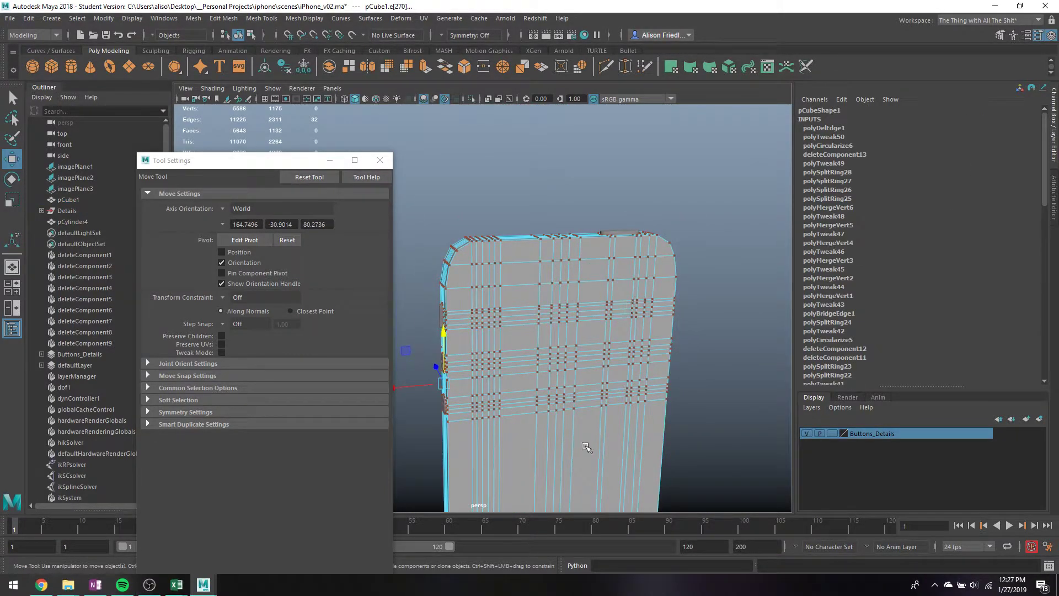
{"action": "middle_click_drag", "start_coordinate": [587, 445], "coordinate": [570, 348], "text": "alt"}
{"action": "left_click_drag", "start_coordinate": [570, 347], "coordinate": [544, 390], "text": "alt"}
{"action": "middle_click_drag", "start_coordinate": [544, 390], "coordinate": [535, 257], "text": "alt"}
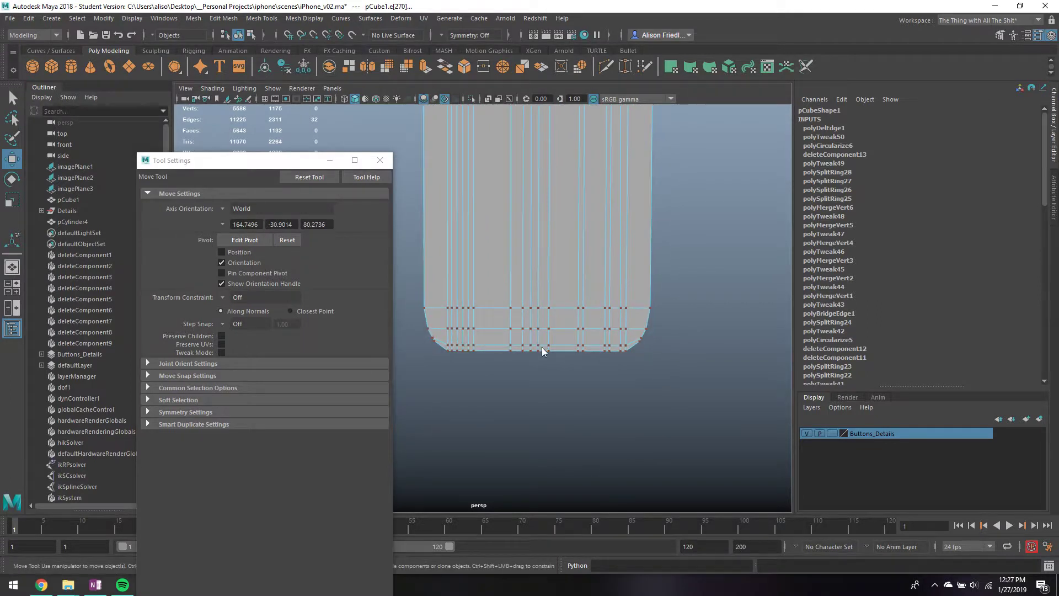
{"action": "right_click_drag", "start_coordinate": [538, 265], "coordinate": [539, 318]}
{"action": "left_click", "coordinate": [543, 324]}
{"action": "key", "text": "q"}
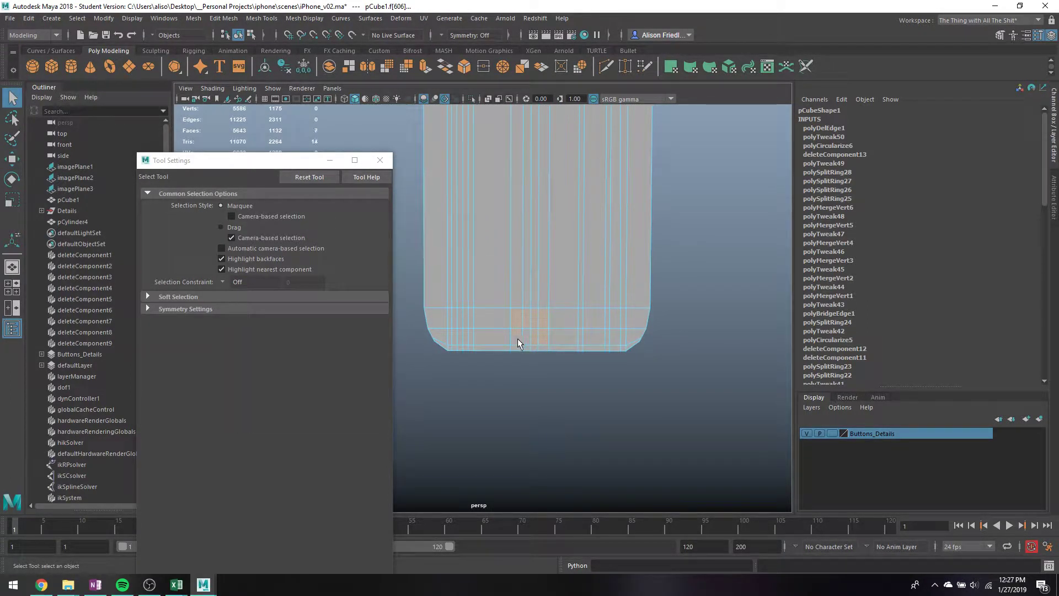
- Try deleting the selected home button faces and undo the deletion
{"action": "key", "text": "Delete"}
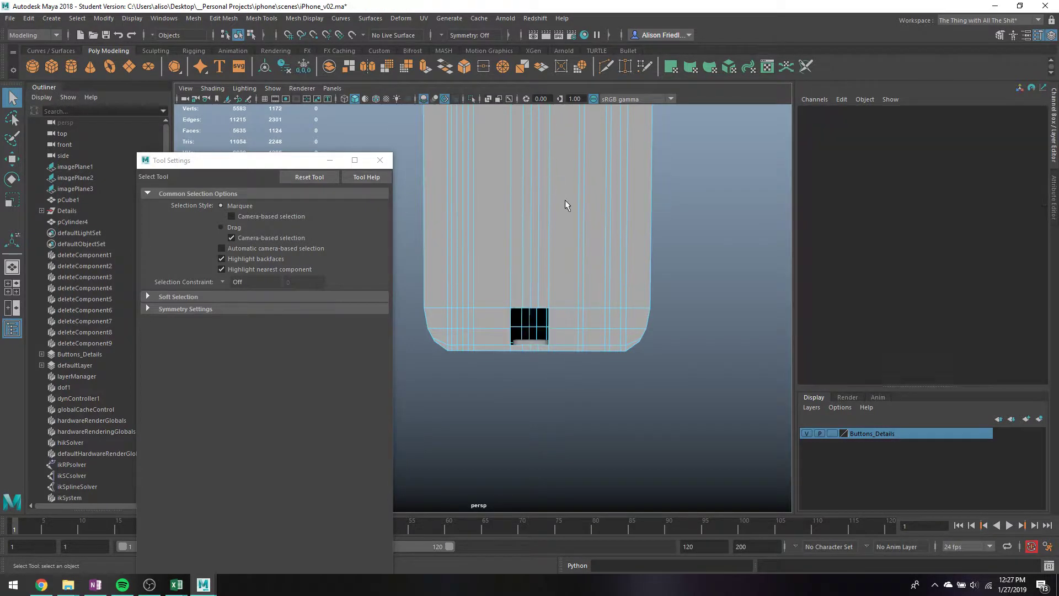
{"action": "right_click_drag", "start_coordinate": [561, 267], "coordinate": [559, 267]}
{"action": "key", "text": "ctrl+z"}
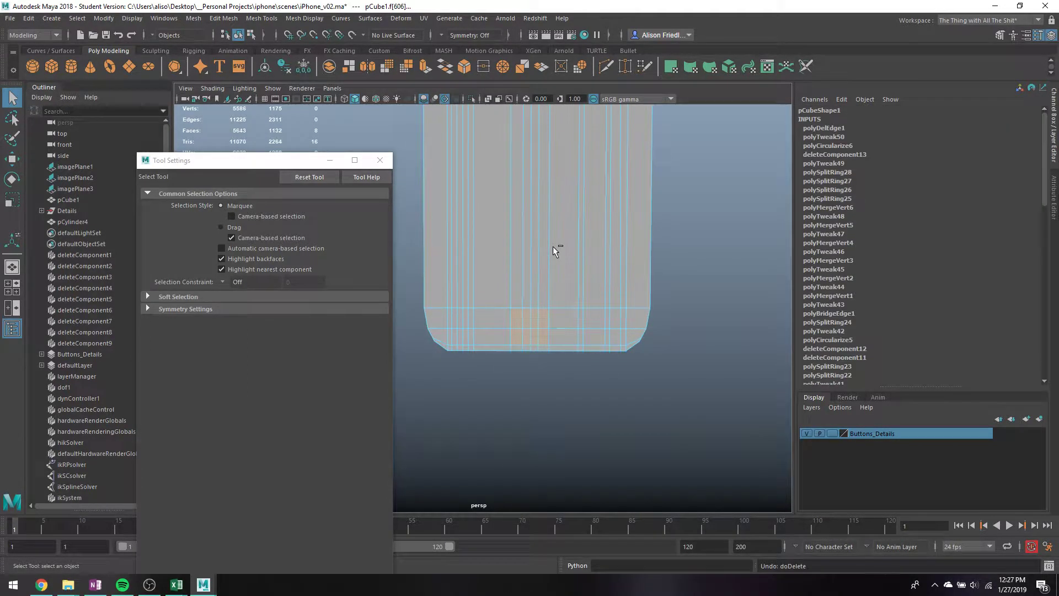
- Circularize the selected home button faces and rotate the circle to straighten its alignment with the surrounding edges
{"action": "left_click", "coordinate": [577, 71]}
{"action": "key", "text": "e"}
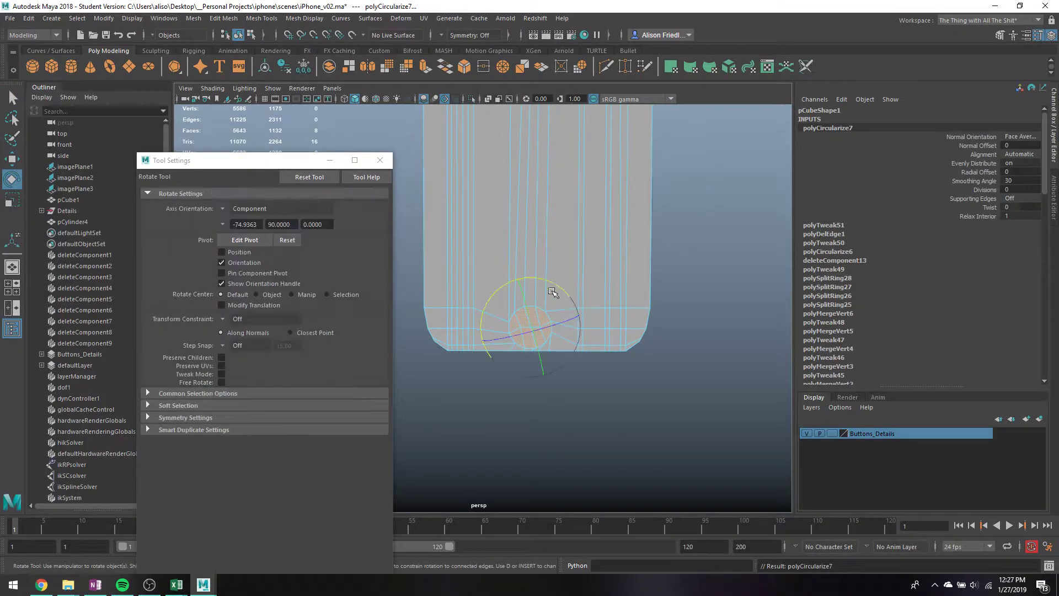
{"action": "left_click_drag", "start_coordinate": [562, 291], "coordinate": [568, 379]}
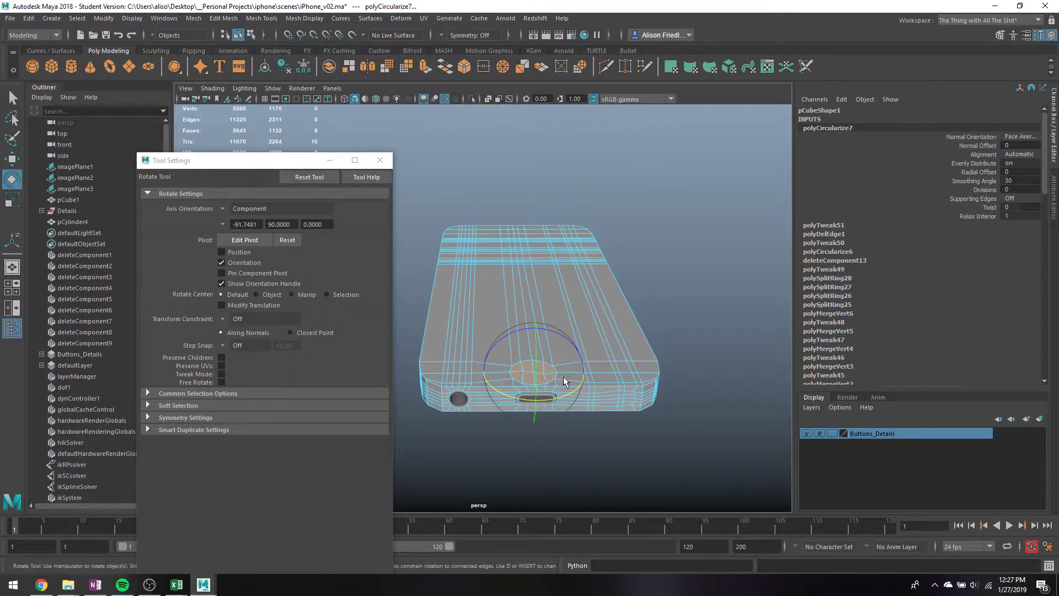
{"action": "key", "text": "q"}
- Select the vertices of the home button circle and charging port opening and move them along X towards the body's centre line
{"action": "left_click_drag", "start_coordinate": [554, 309], "coordinate": [545, 373], "text": "alt"}
{"action": "right_click_drag", "start_coordinate": [549, 263], "coordinate": [505, 249]}
{"action": "left_click_drag", "start_coordinate": [481, 229], "coordinate": [495, 254]}
{"action": "left_click_drag", "start_coordinate": [560, 387], "coordinate": [558, 383]}
{"action": "key", "text": "4"}
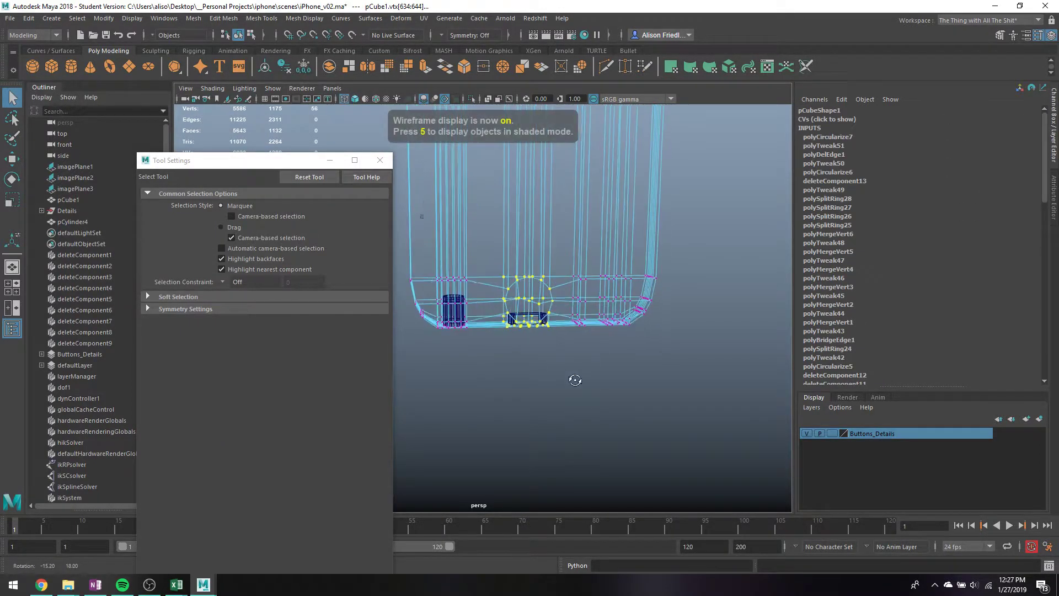
{"action": "key", "text": "w"}
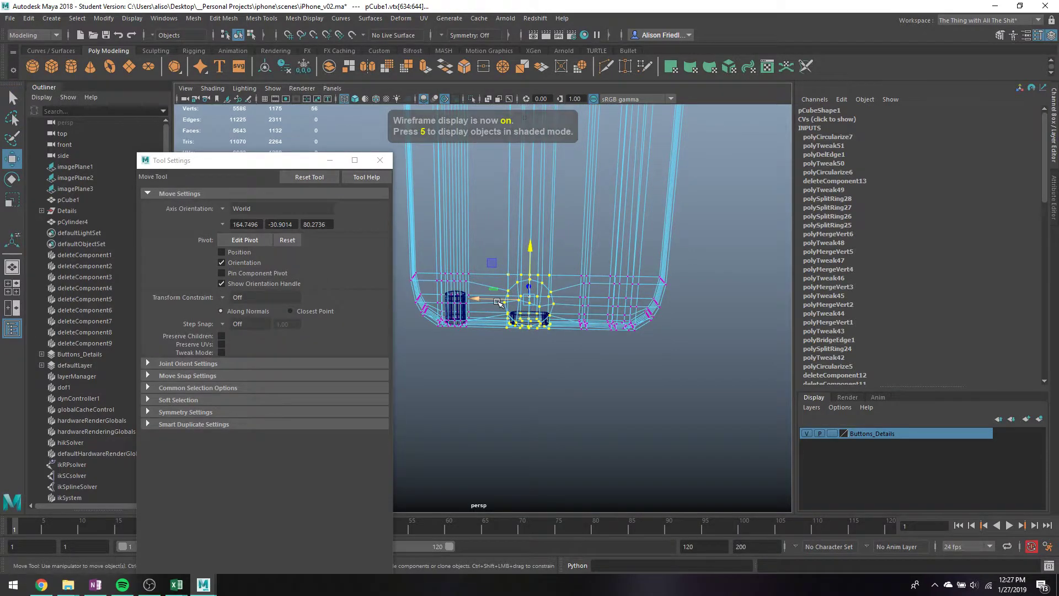
{"action": "key", "text": "5"}
{"action": "mouse_move", "coordinate": [492, 300]}
{"action": "left_mouse_down"}
{"action": "mouse_move", "coordinate": [547, 309]}
{"action": "mouse_move", "coordinate": [517, 330]}
{"action": "mouse_move", "coordinate": [553, 310]}
{"action": "mouse_move", "coordinate": [553, 344]}
{"action": "left_mouse_up"}
- Shift the PowerJack piece along X to a Translate X of 0.185 so it lines up with the charging port opening
{"action": "key", "text": "q"}
{"action": "scroll", "coordinate": [552, 320], "scroll_direction": "up", "scroll_amount": 4}
{"action": "left_click", "coordinate": [587, 330]}
{"action": "key", "text": "w"}
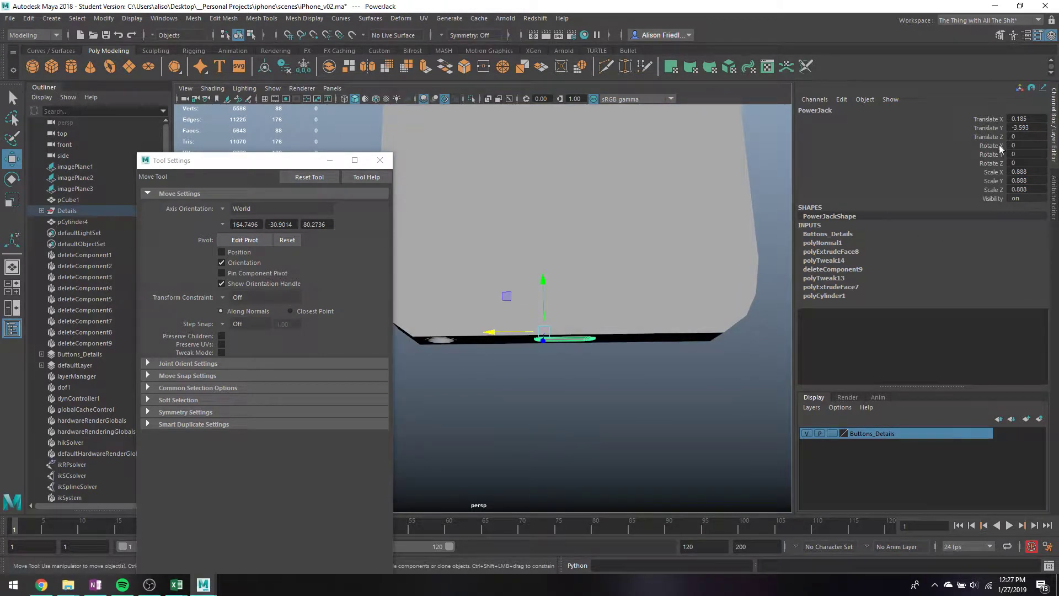
- Try setting the PowerJack's Translate X to 0 and undo the change
{"action": "left_click", "coordinate": [1015, 118]}
{"action": "type", "text": "0"}
{"action": "key", "text": "Return"}
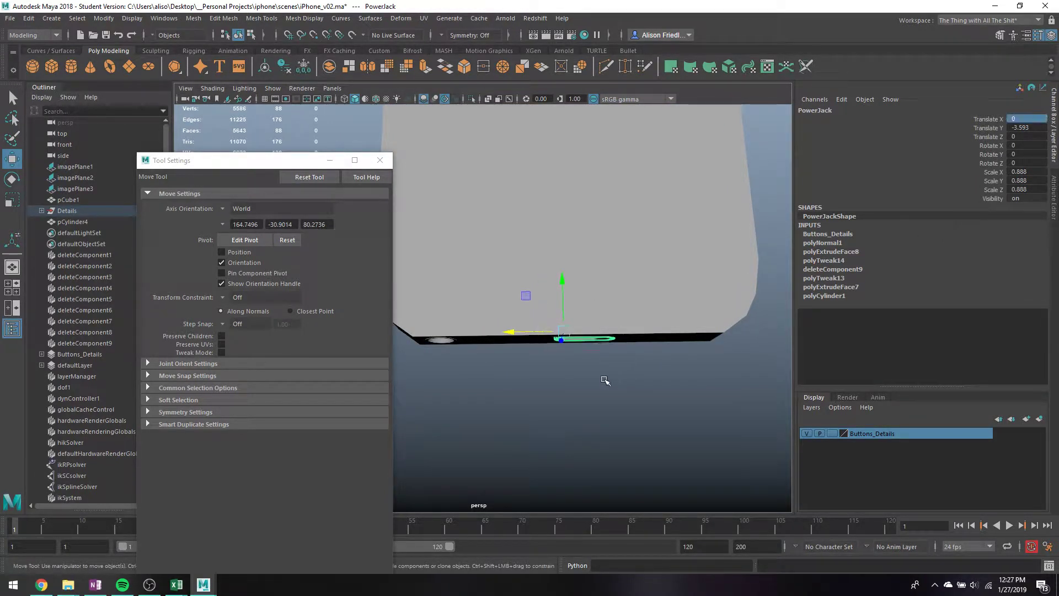
{"action": "key", "text": "q"}
- Select the phone body's charging port edges on the headphone jack side and check their X position
{"action": "left_click", "coordinate": [598, 319]}
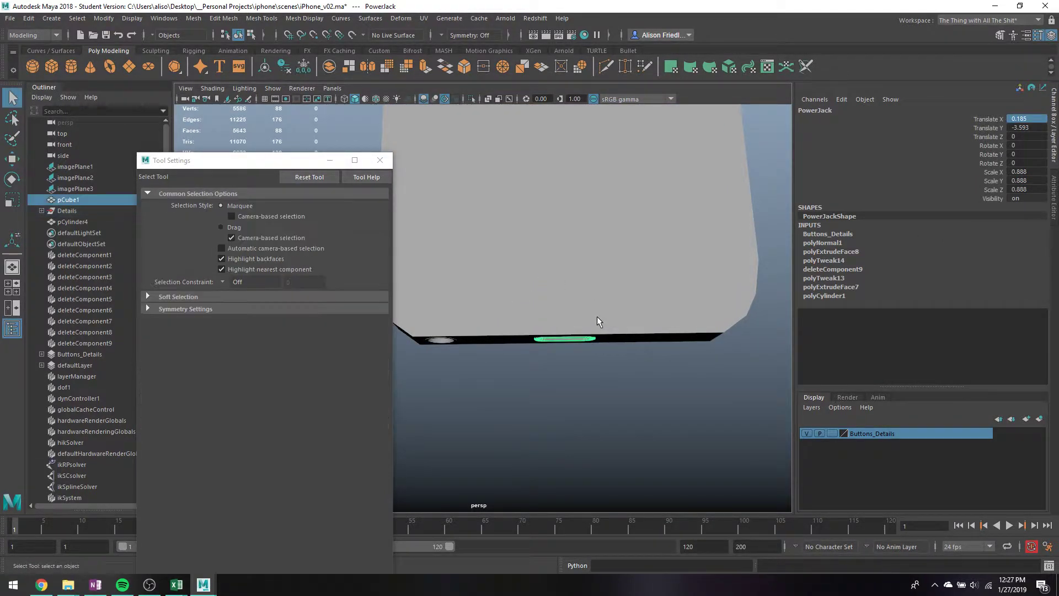
{"action": "left_click_drag", "start_coordinate": [591, 307], "coordinate": [595, 286], "text": "alt"}
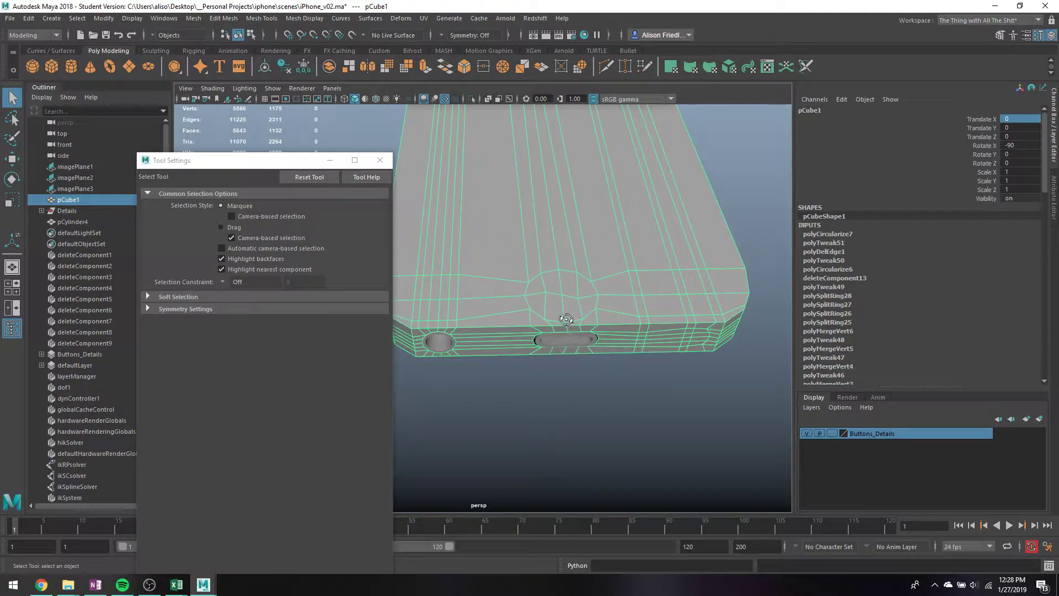
{"action": "left_click_drag", "start_coordinate": [567, 320], "coordinate": [568, 290], "text": "alt"}
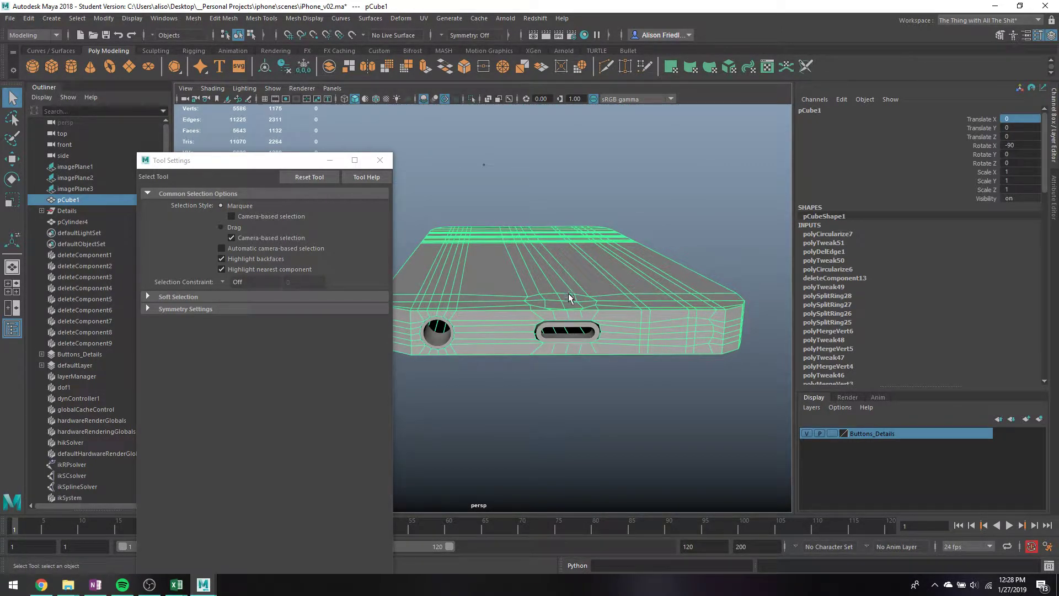
{"action": "right_click_drag", "start_coordinate": [566, 331], "coordinate": [558, 236]}
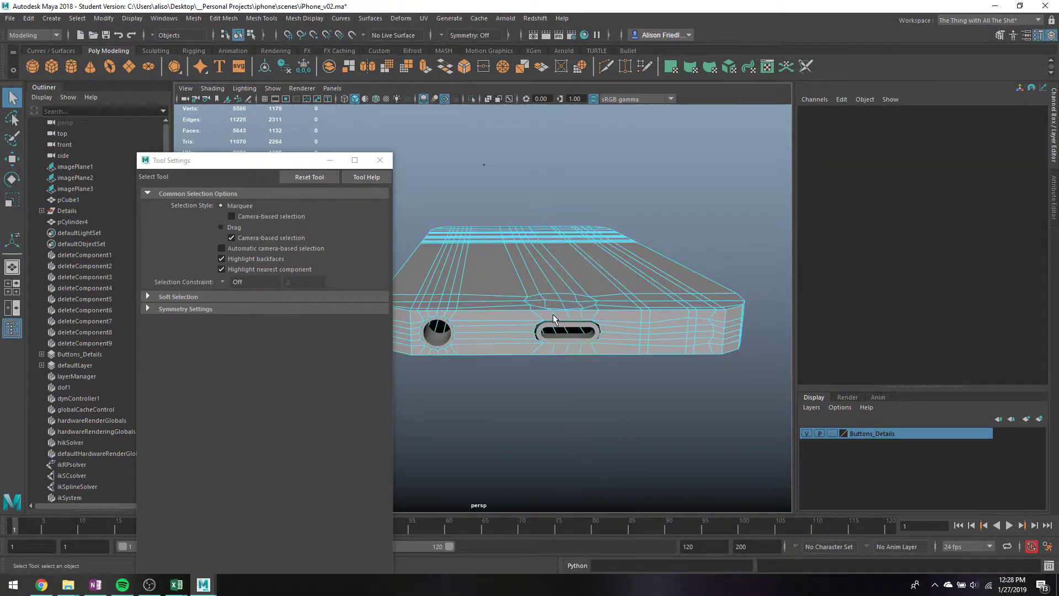
{"action": "left_click", "coordinate": [557, 337]}
{"action": "key", "text": "w"}
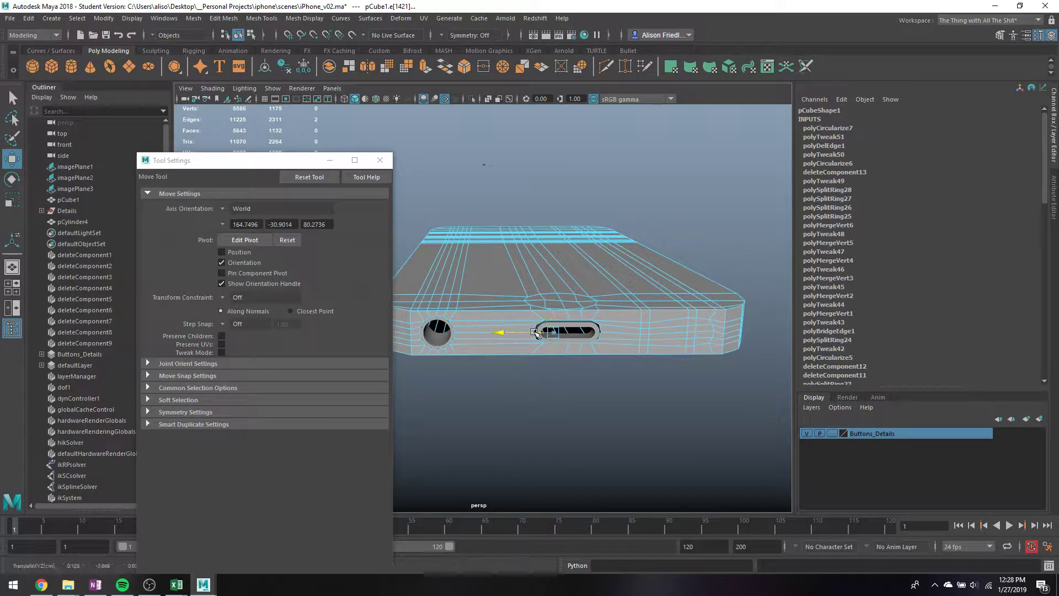
- Select the two charging port edges farther from the headphone jack and flatten them along X, using the World axis orientation
{"action": "left_click", "coordinate": [568, 325], "text": "shift"}
{"action": "key", "text": "q"}
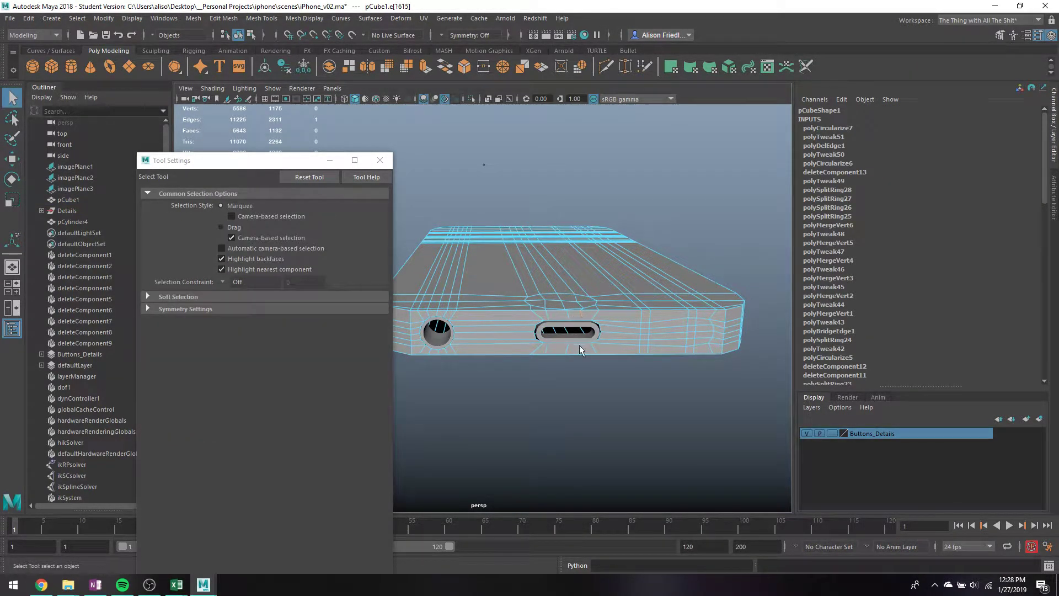
{"action": "key", "text": "w"}
{"action": "left_click", "coordinate": [561, 333], "text": "shift"}
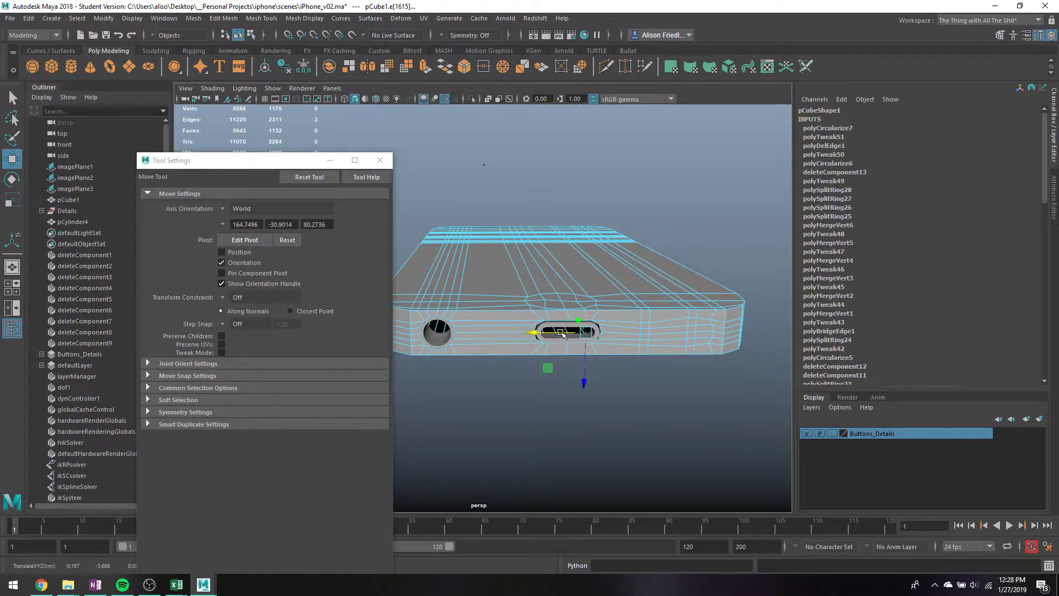
{"action": "left_click_drag", "start_coordinate": [563, 334], "coordinate": [575, 343], "text": "alt"}
{"action": "key", "text": "r"}
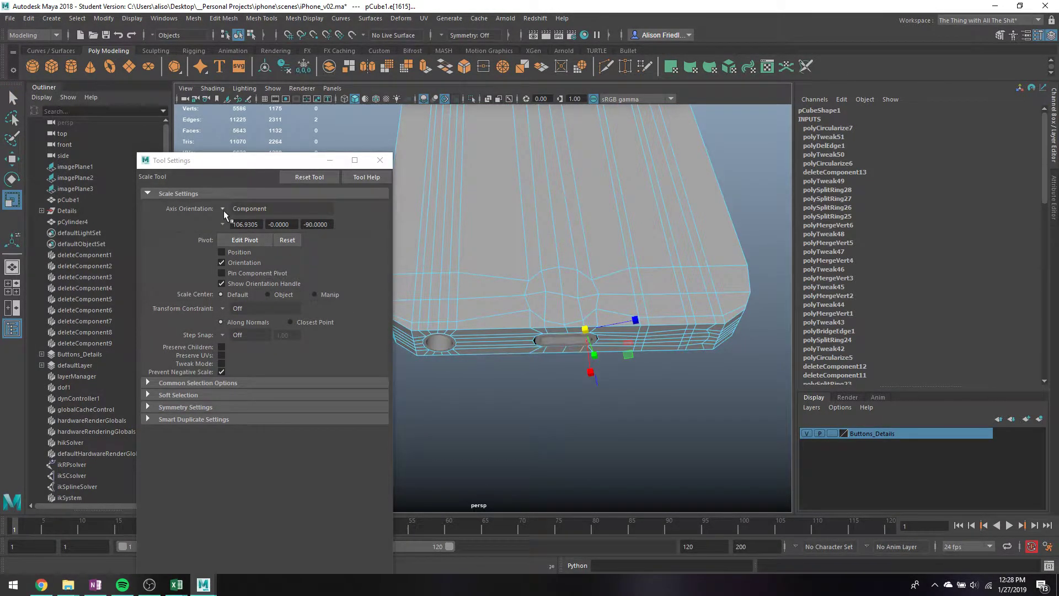
{"action": "left_click", "coordinate": [278, 209]}
{"action": "left_click", "coordinate": [243, 219]}
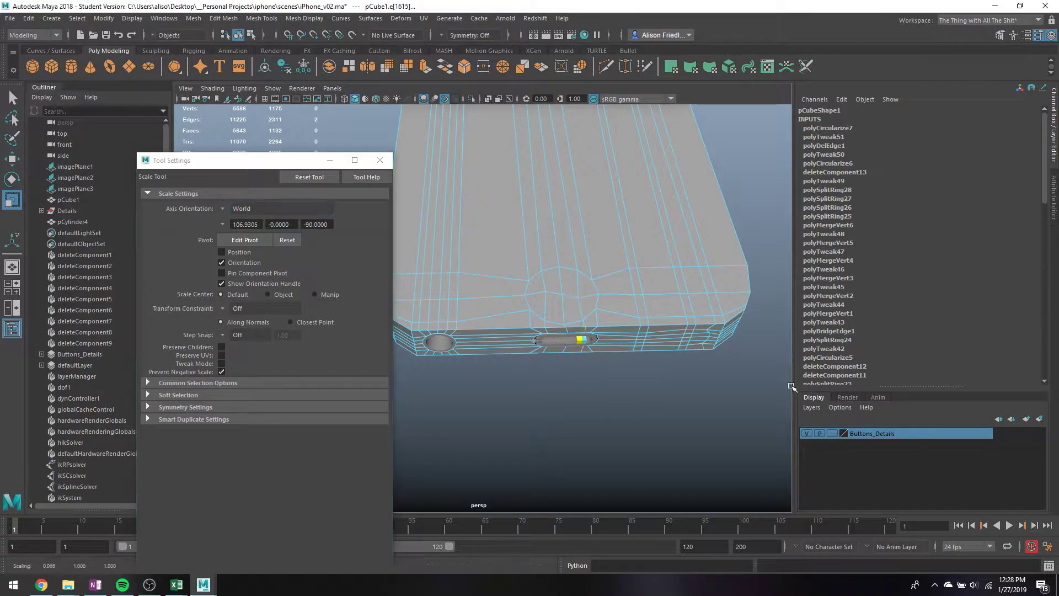
{"action": "key", "text": "q"}
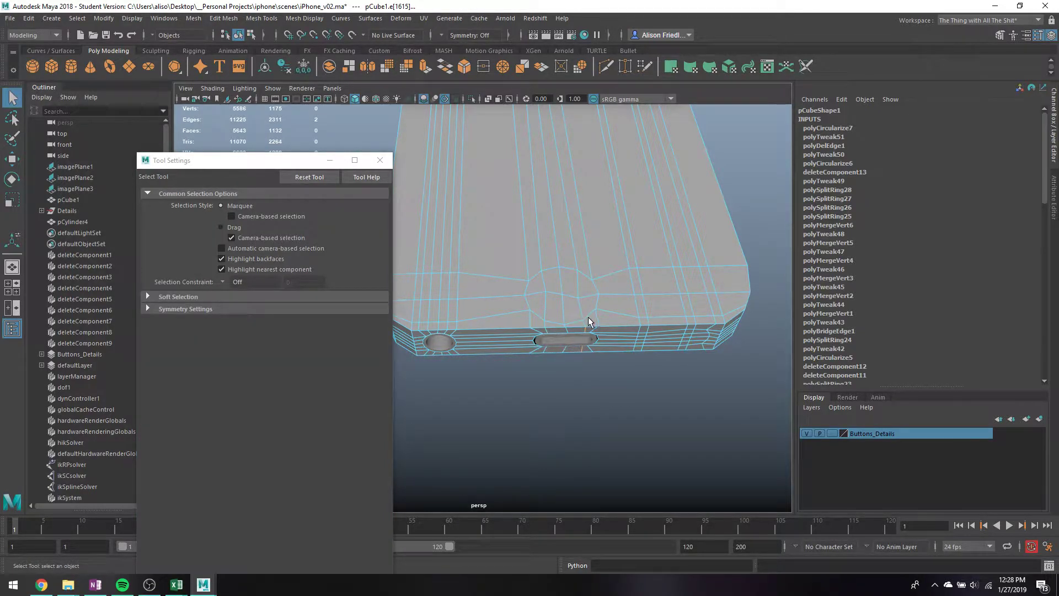
- Show the phone's lower end in the front orthographic view over the reference photo and move the Tool Settings window aside
{"action": "left_click_drag", "start_coordinate": [589, 333], "coordinate": [555, 289], "text": "alt"}
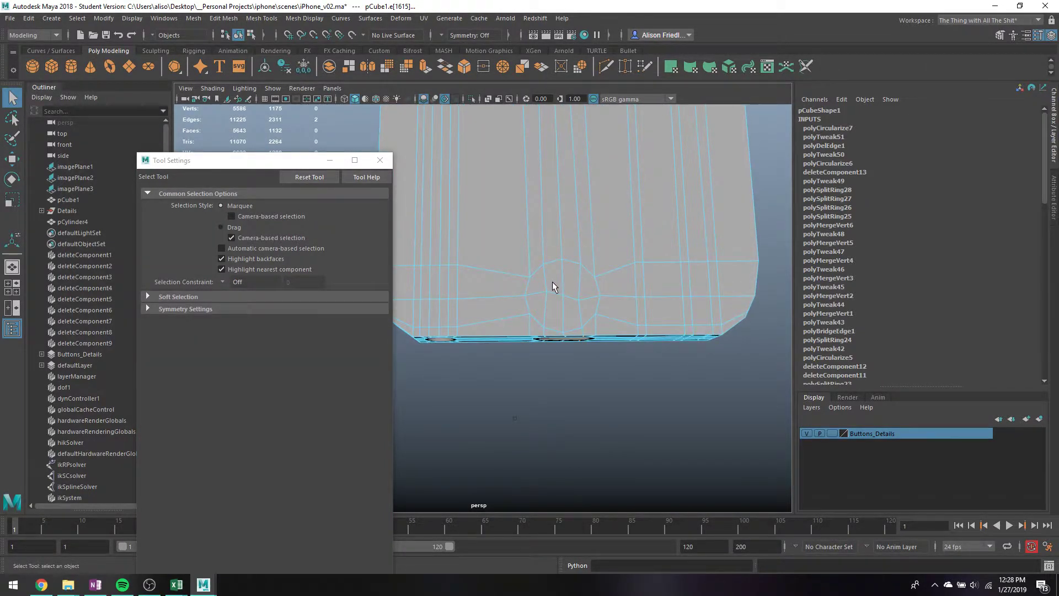
{"action": "key", "text": "space"}
{"action": "key", "text": "space"}
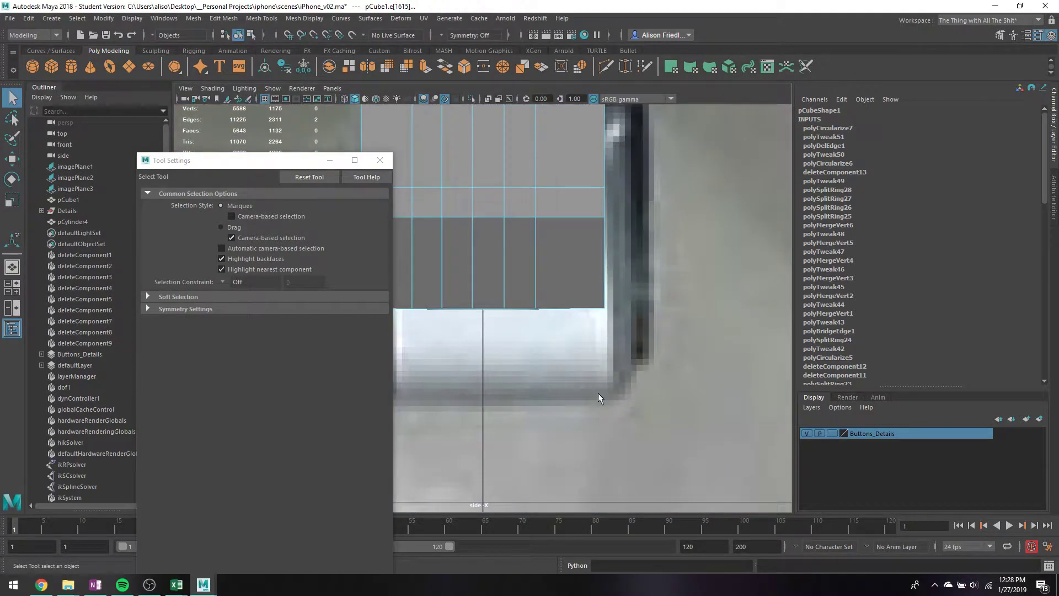
{"action": "scroll", "coordinate": [578, 376], "scroll_direction": "down", "scroll_amount": 10}
{"action": "key", "text": "space"}
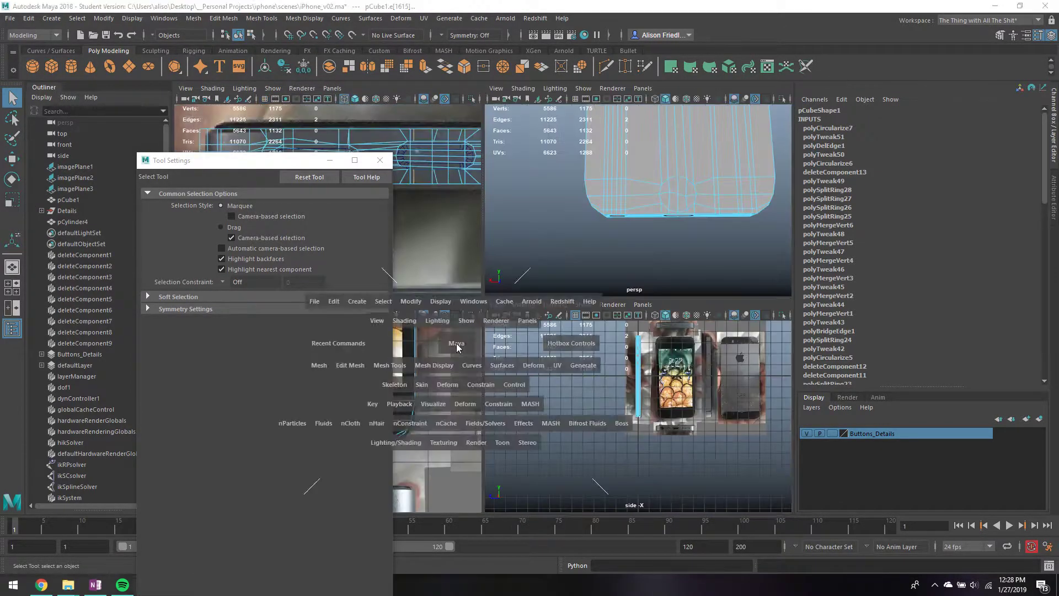
{"action": "left_click_drag", "start_coordinate": [310, 167], "coordinate": [158, 175]}
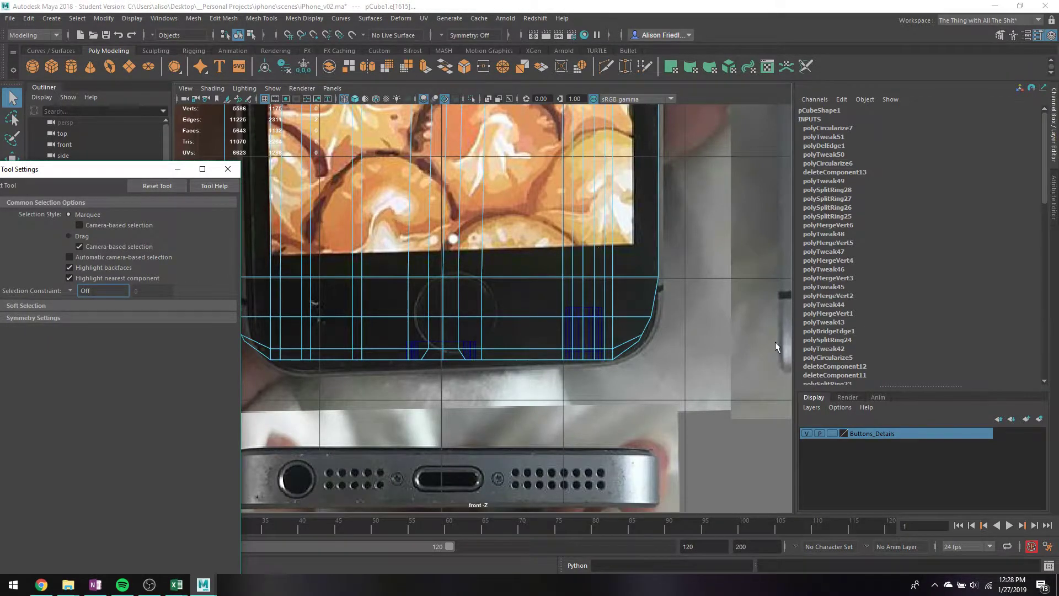
- Select the reference image plane and try moving it along Z to about 2.19, checking it in shaded display
{"action": "scroll", "coordinate": [776, 346], "scroll_direction": "down", "scroll_amount": 5}
{"action": "left_click", "coordinate": [622, 315]}
{"action": "key", "text": "space"}
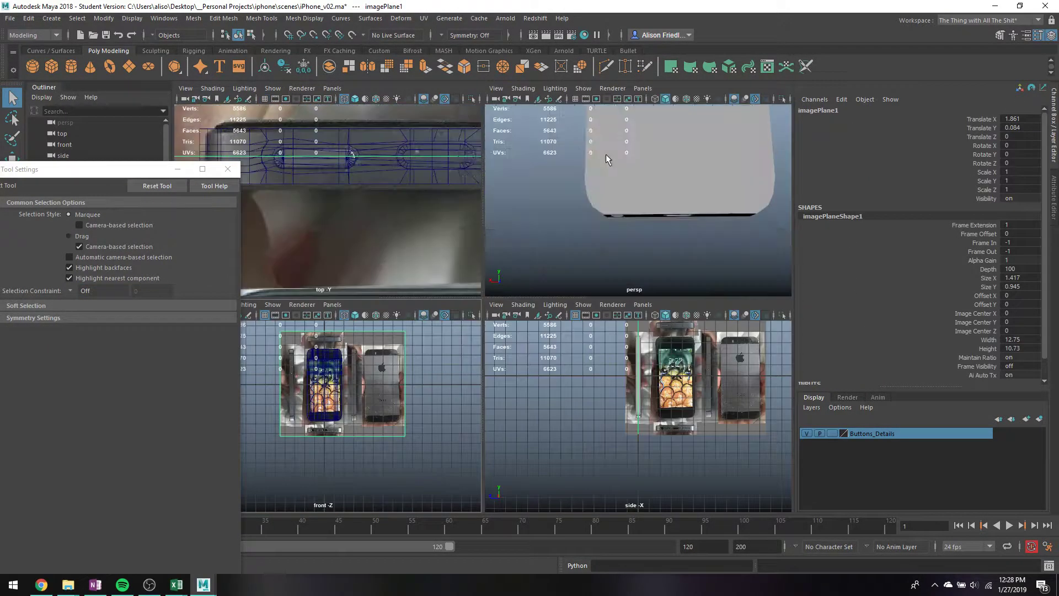
{"action": "key", "text": "space"}
{"action": "left_click_drag", "start_coordinate": [614, 262], "coordinate": [681, 257], "text": "alt"}
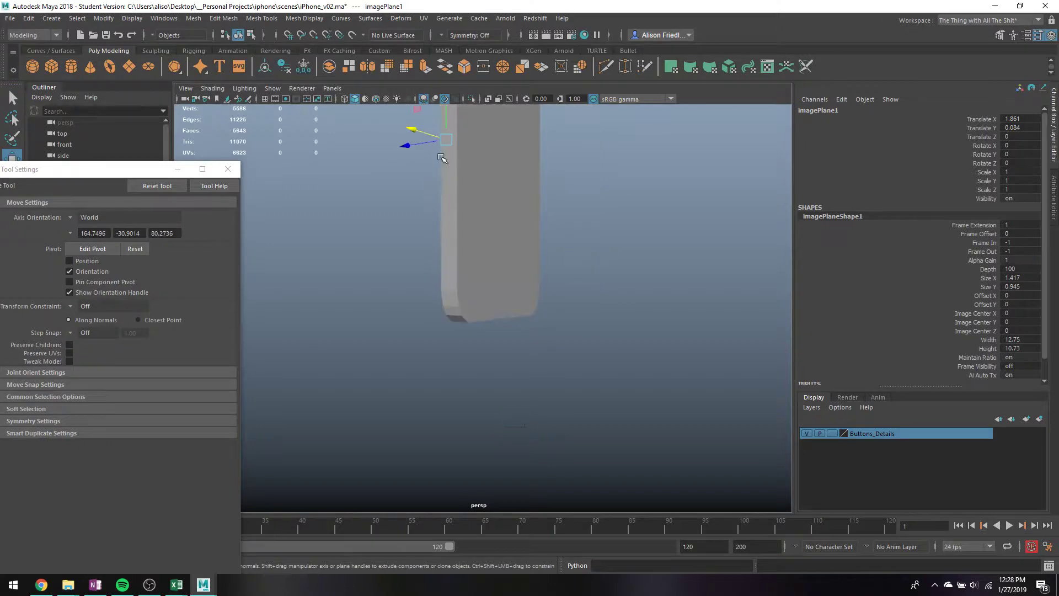
{"action": "left_click_drag", "start_coordinate": [424, 146], "coordinate": [362, 167]}
{"action": "key", "text": "4"}
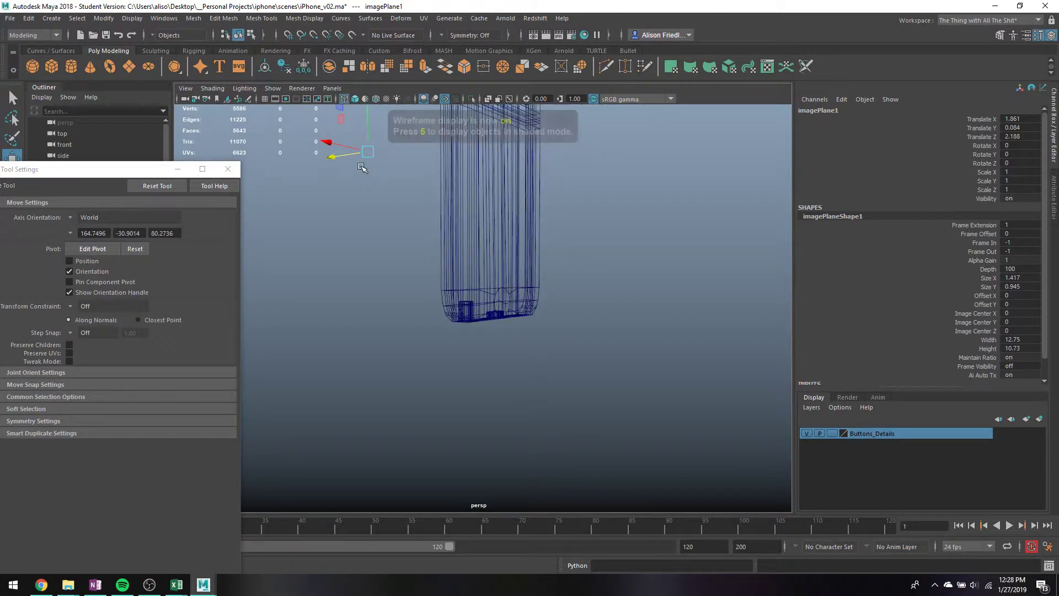
{"action": "key", "text": "5"}
{"action": "key", "text": "space"}
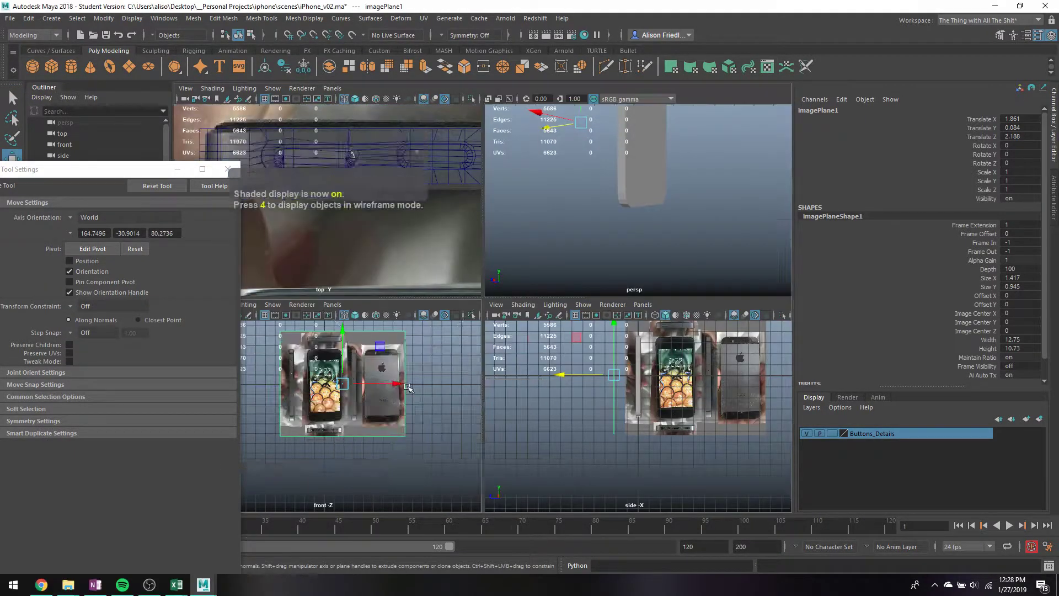
{"action": "key", "text": "space"}
- Move the reference image plane far behind the phone along Z, to a Translate Z of about -35.8
{"action": "left_click", "coordinate": [476, 310]}
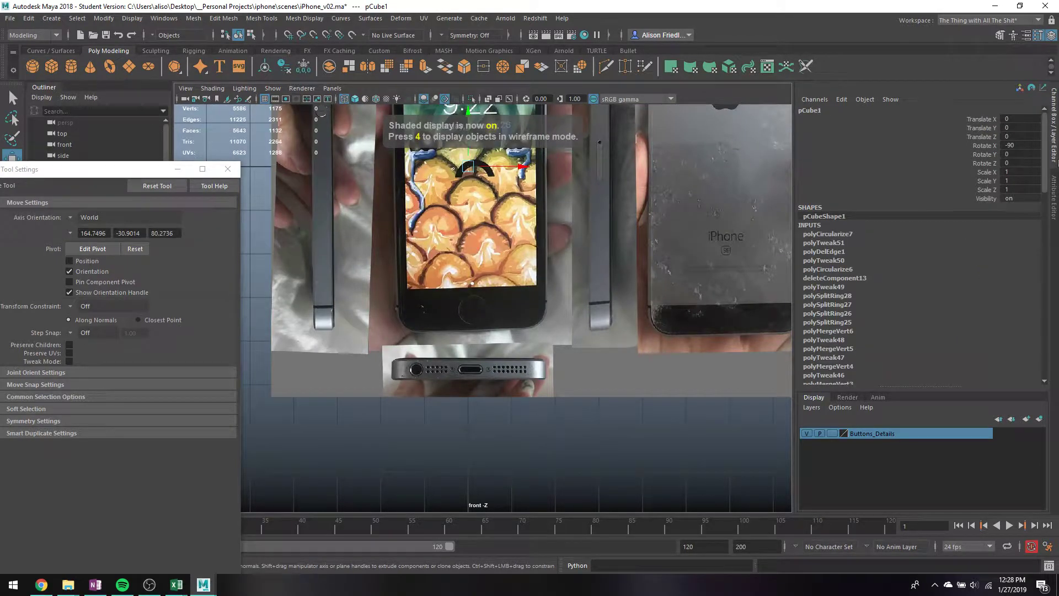
{"action": "left_click_drag", "start_coordinate": [643, 377], "coordinate": [678, 462]}
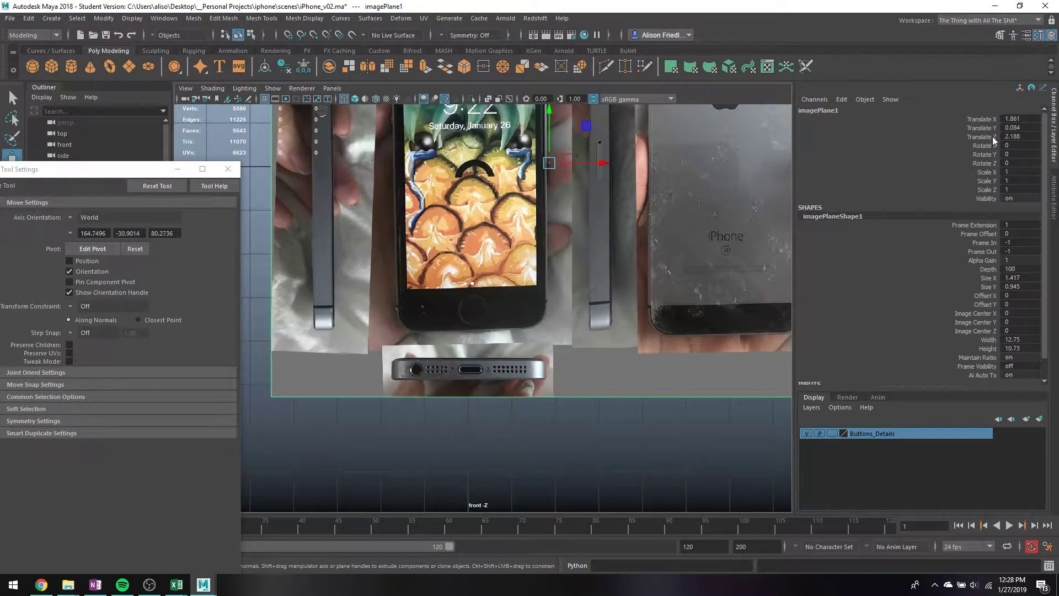
{"action": "key", "text": "f"}
{"action": "key", "text": "space"}
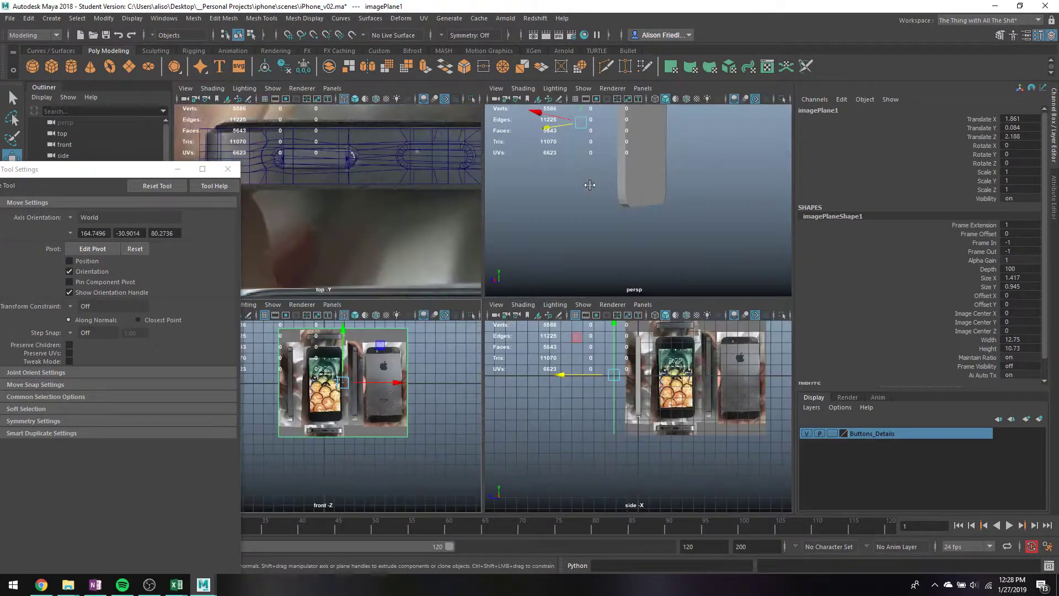
{"action": "left_click_drag", "start_coordinate": [585, 182], "coordinate": [744, 201]}
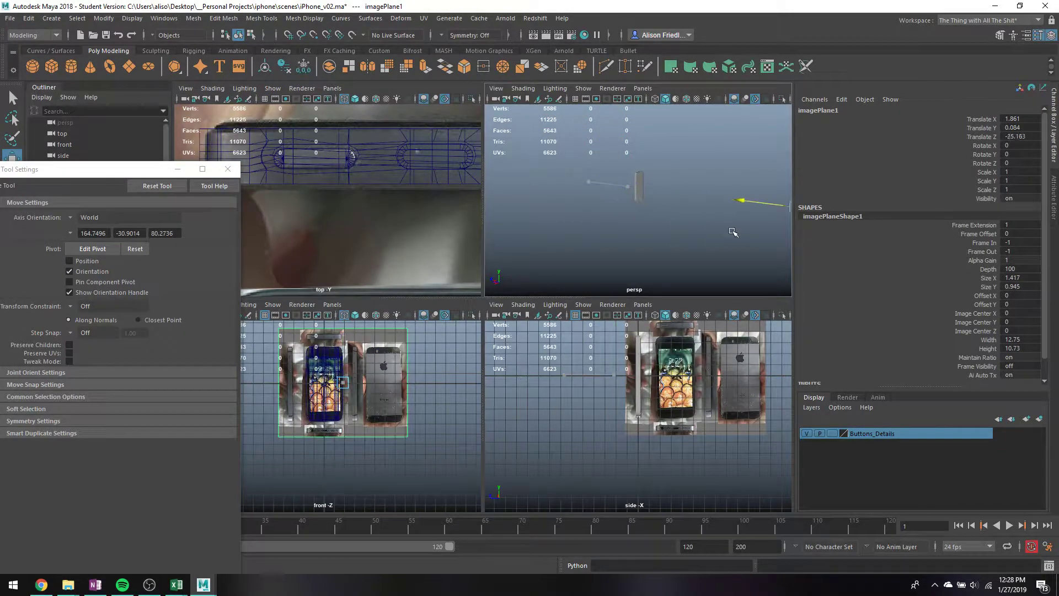
{"action": "key", "text": "space"}
{"action": "scroll", "coordinate": [525, 308], "scroll_direction": "up", "scroll_amount": 15}
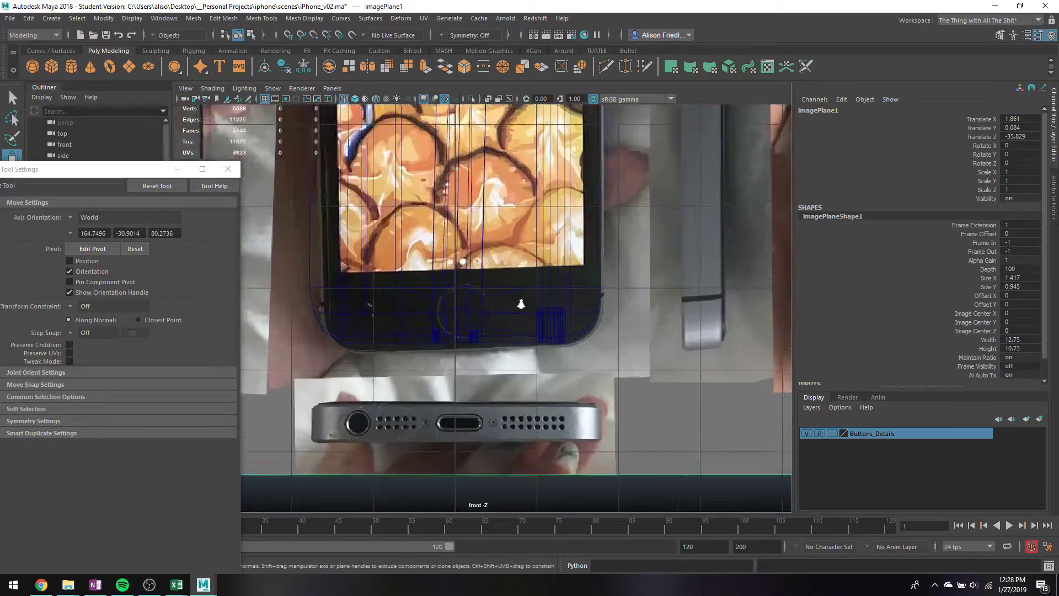
- Extrude the circular home button faces on the phone body and scale them slightly inward to form a thin rim
{"action": "left_click", "coordinate": [481, 285]}
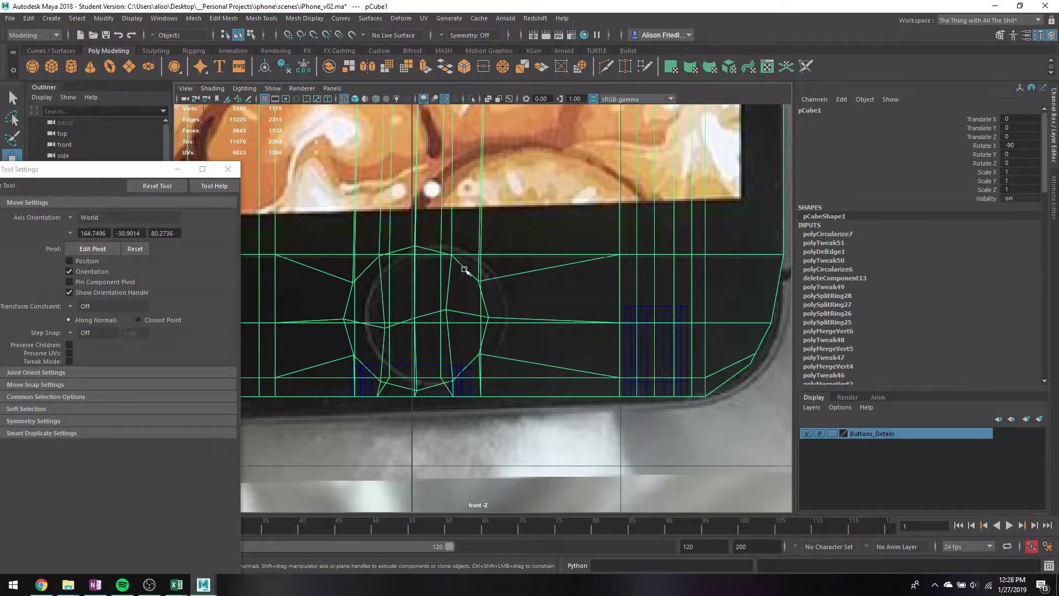
{"action": "right_click_drag", "start_coordinate": [464, 270], "coordinate": [462, 239]}
{"action": "left_click", "coordinate": [401, 310]}
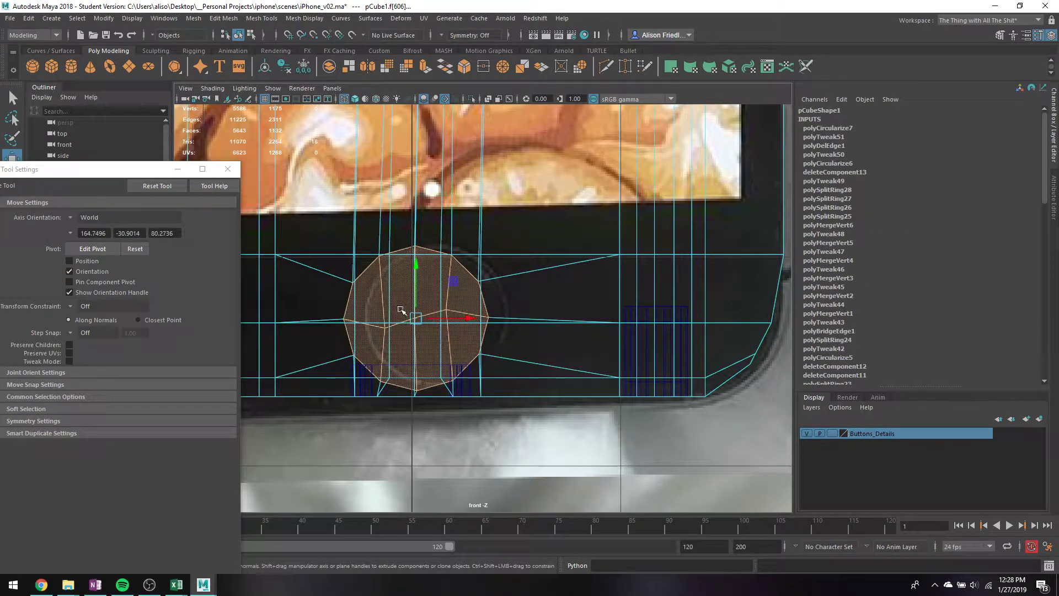
{"action": "left_click", "coordinate": [425, 67]}
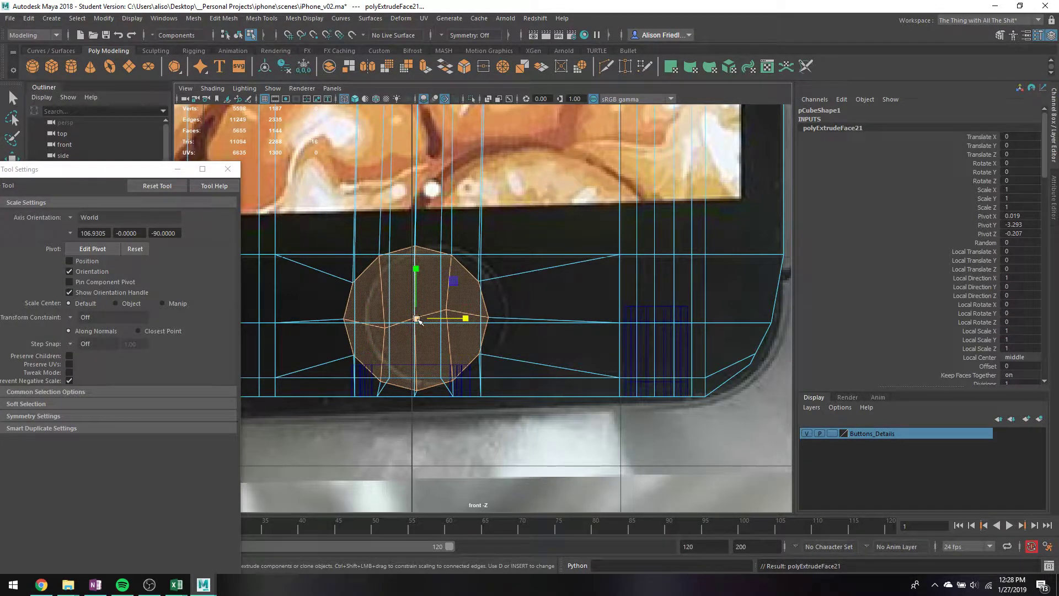
{"action": "left_click_drag", "start_coordinate": [417, 320], "coordinate": [415, 320]}
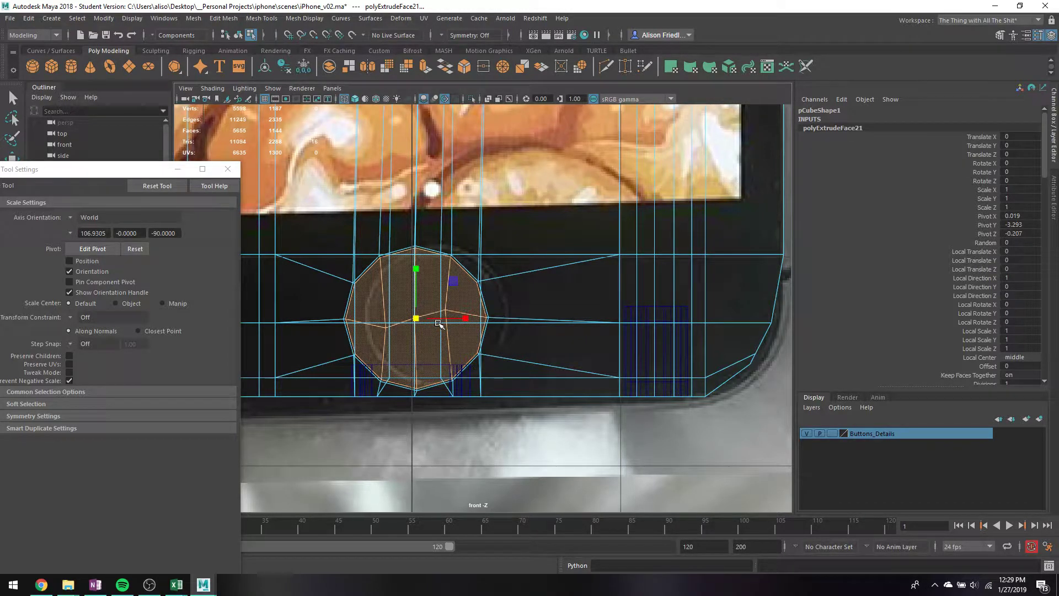
{"action": "key", "text": "q"}
{"action": "mouse_move", "coordinate": [437, 284]}
{"action": "right_mouse_down"}
{"action": "mouse_move", "coordinate": [468, 251]}
{"action": "mouse_move", "coordinate": [438, 290]}
{"action": "right_mouse_up"}
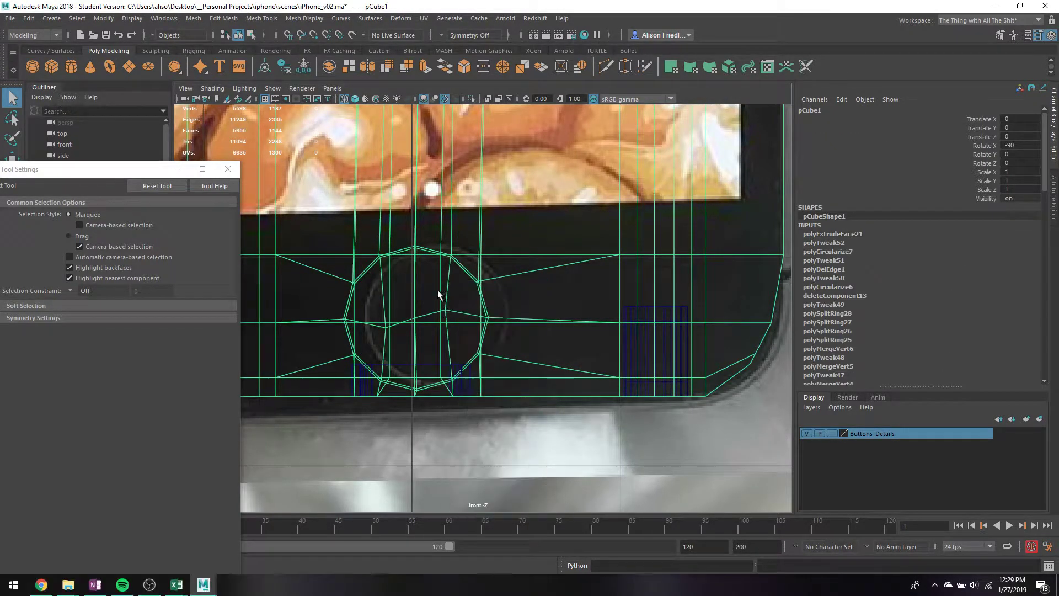
{"action": "key", "text": "ctrl+z"}
{"action": "key", "text": "ctrl+z"}
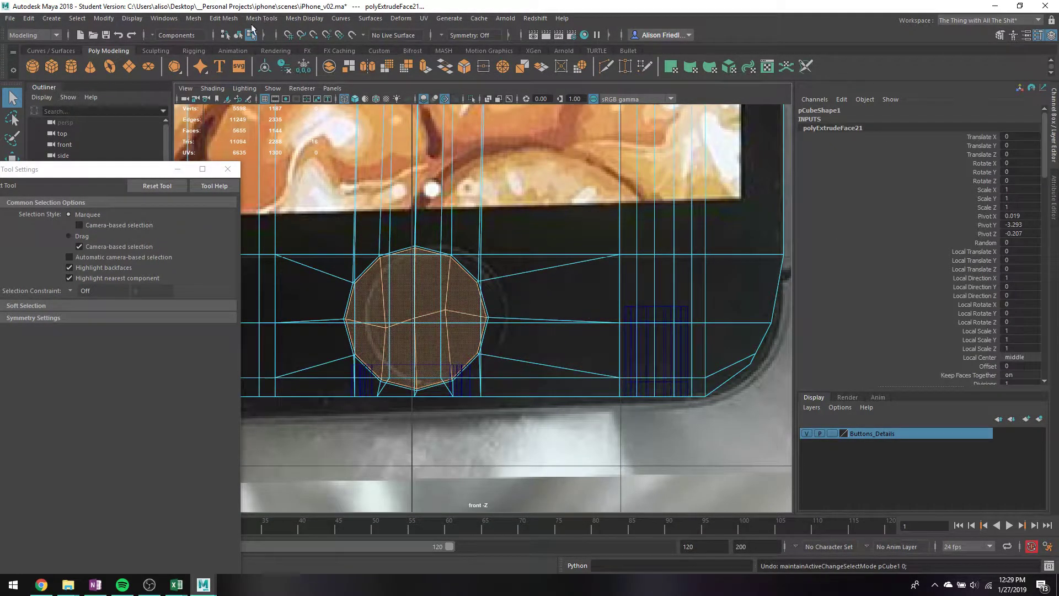
- Extract the inner home button faces from the phone body as a separate piece and return to object selection
{"action": "left_click", "coordinate": [198, 18]}
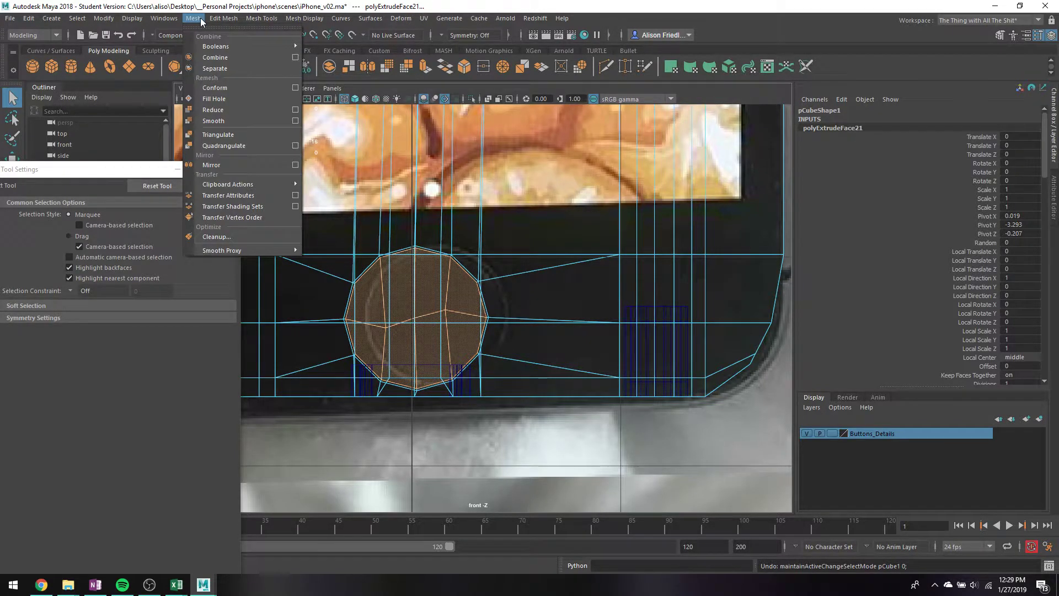
{"action": "mouse_move", "coordinate": [227, 20]}
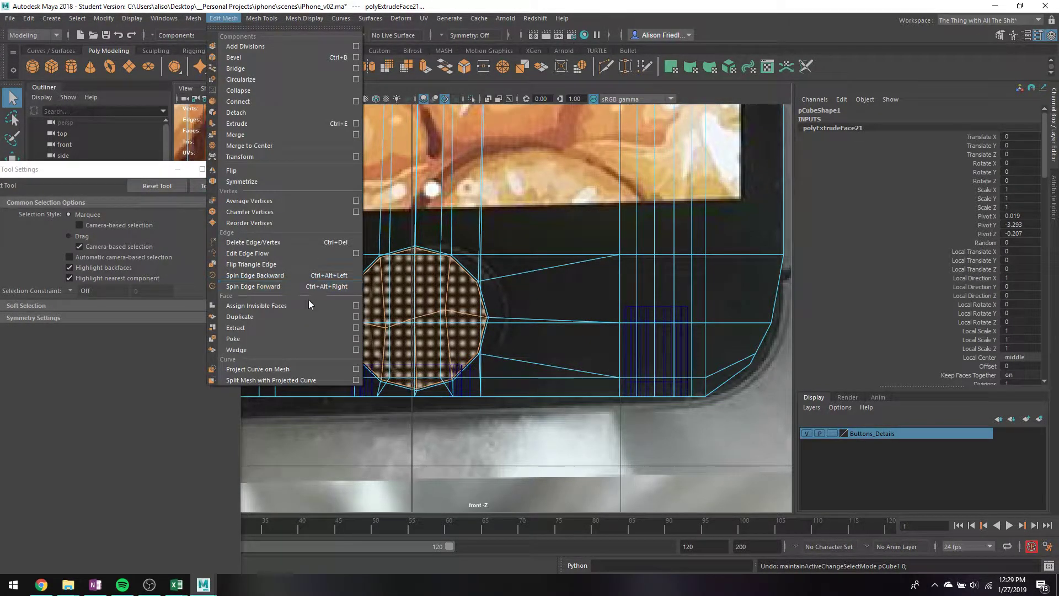
{"action": "left_click", "coordinate": [309, 328]}
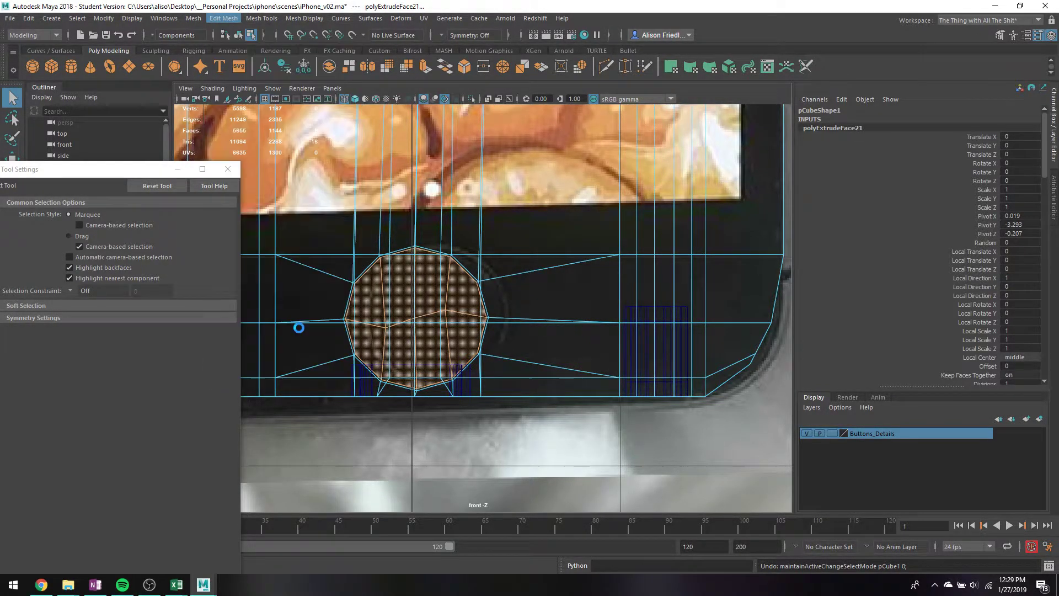
{"action": "left_click", "coordinate": [468, 280]}
{"action": "right_click_drag", "start_coordinate": [470, 267], "coordinate": [479, 245]}
{"action": "key", "text": "q"}
{"action": "left_click", "coordinate": [409, 281]}
{"action": "left_click", "coordinate": [442, 292]}
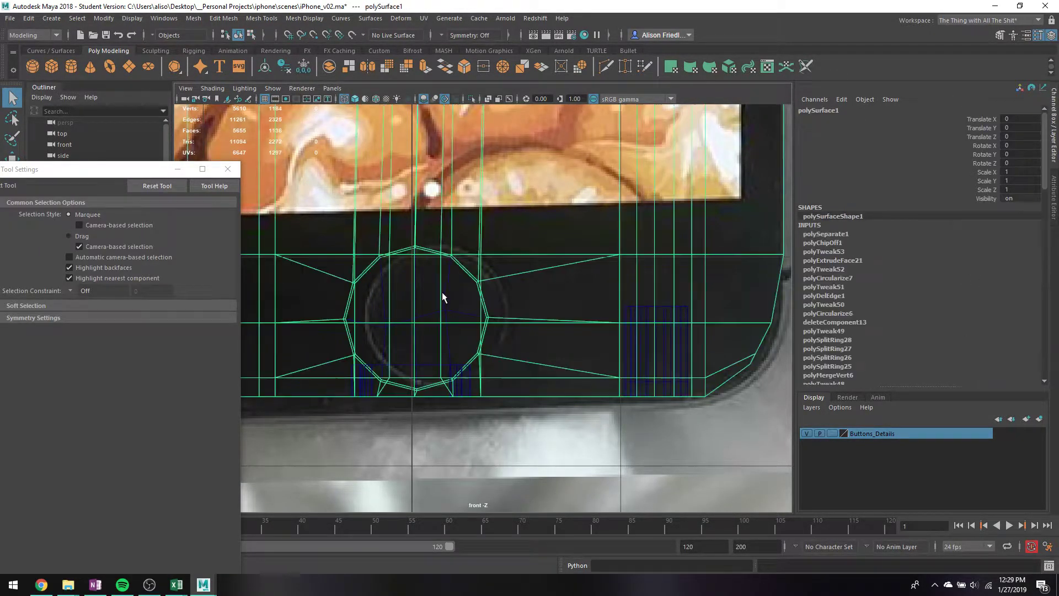
- Select the extracted home button disc's three interior vertices and apply Average Vertices twelve times to even out its center edges
{"action": "key", "text": "space"}
{"action": "key", "text": "space"}
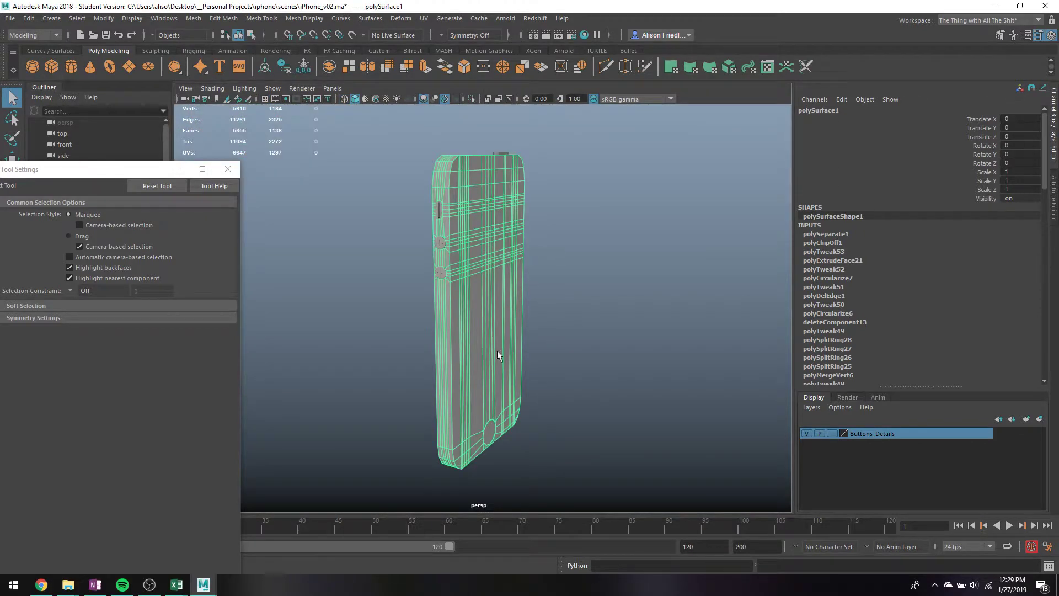
{"action": "left_click", "coordinate": [490, 433]}
{"action": "key", "text": "f"}
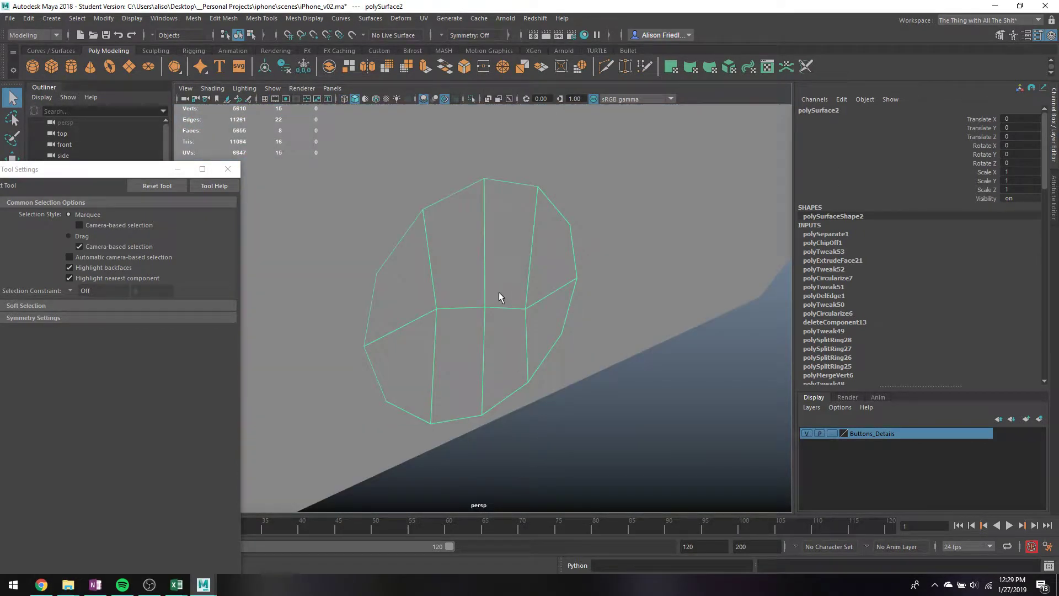
{"action": "right_click_drag", "start_coordinate": [458, 270], "coordinate": [440, 269]}
{"action": "left_click_drag", "start_coordinate": [439, 269], "coordinate": [555, 344], "text": "alt"}
{"action": "left_click", "coordinate": [244, 20]}
{"action": "mouse_move", "coordinate": [235, 23]}
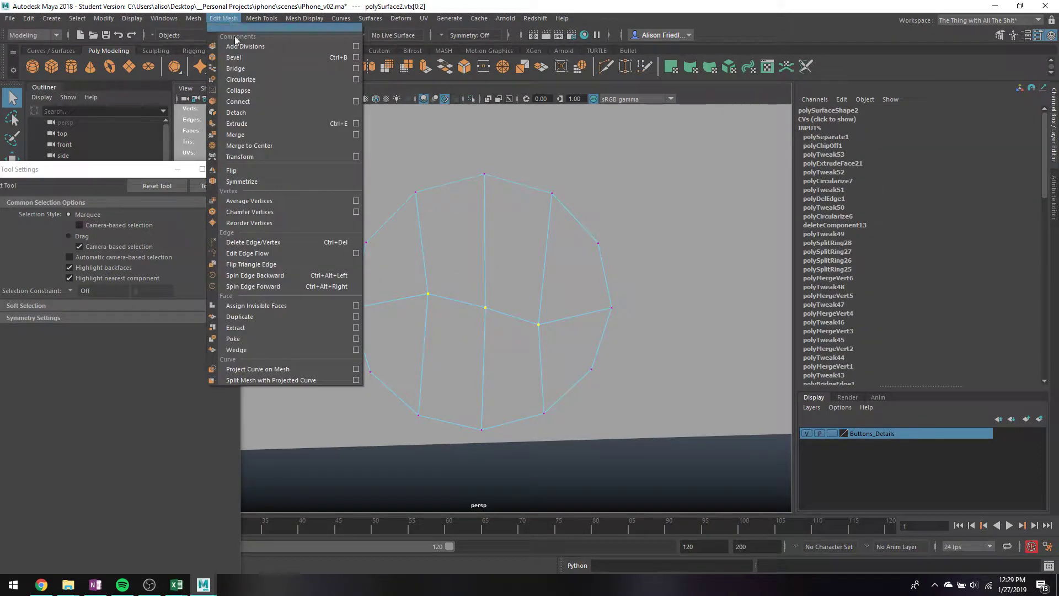
{"action": "left_click", "coordinate": [260, 201]}
{"action": "key", "text": "g"}
{"action": "key", "text": "g"}
{"action": "key", "text": "g"}
{"action": "key", "text": "g"}
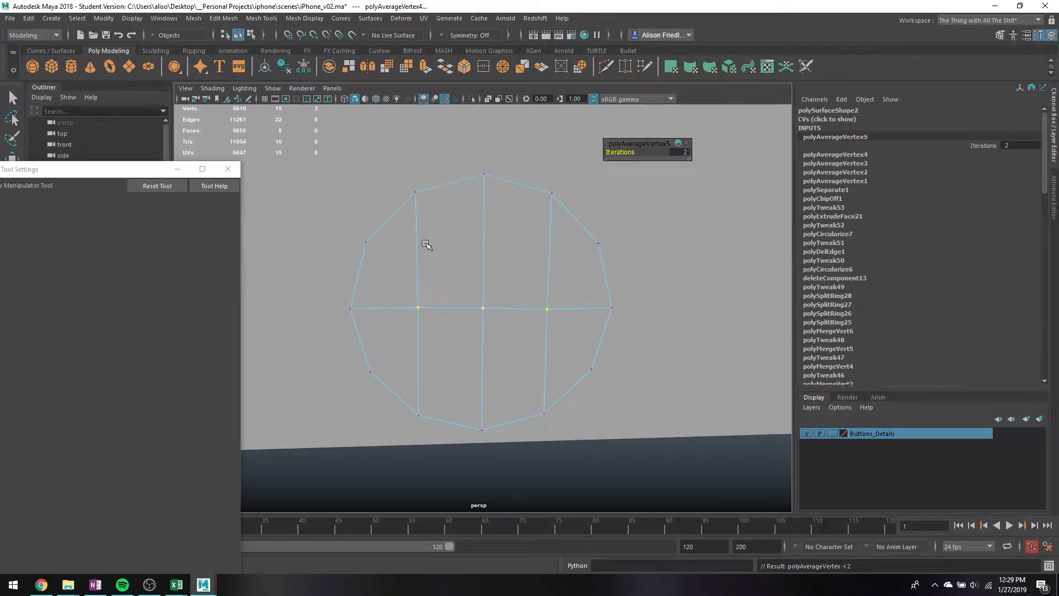
{"action": "key", "text": "g"}
{"action": "key", "text": "g"}
{"action": "key", "text": "g"}
{"action": "key", "text": "g"}
{"action": "key", "text": "g"}
{"action": "key", "text": "g"}
{"action": "key", "text": "g"}
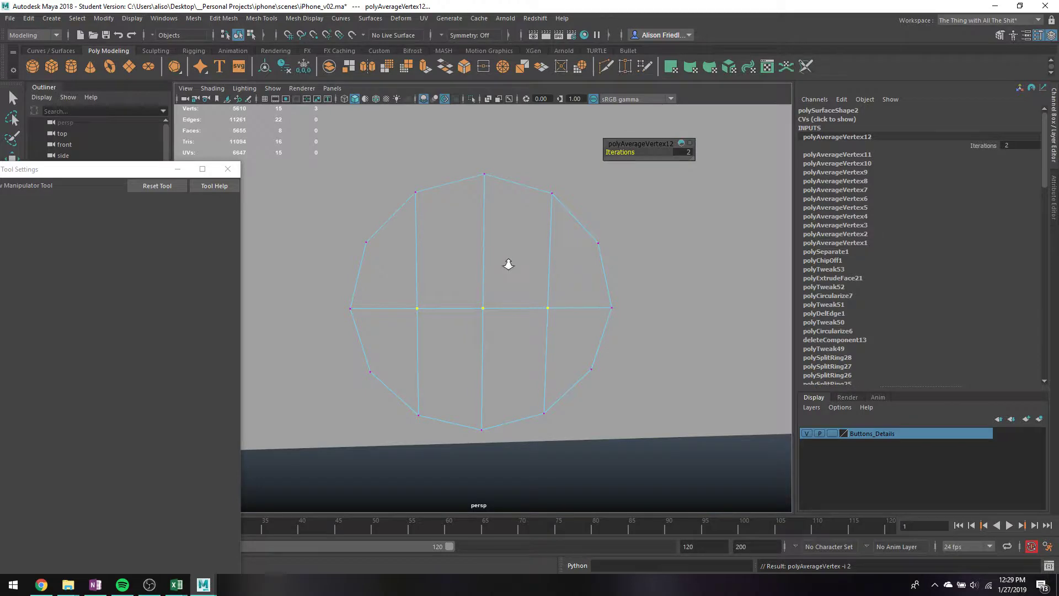
{"action": "scroll", "coordinate": [508, 264], "scroll_direction": "down", "scroll_amount": 2}
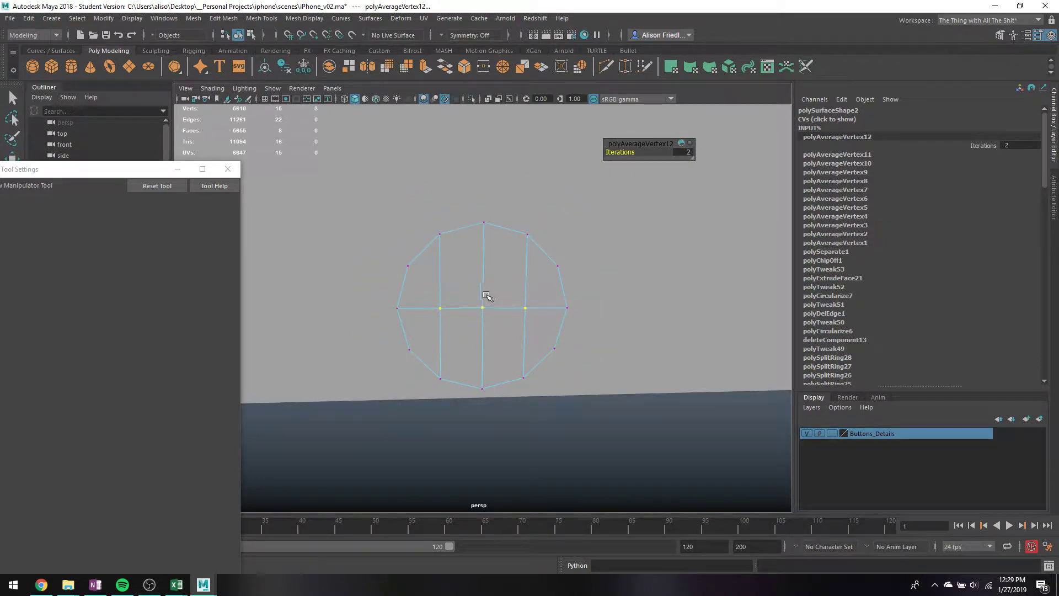
- Return to the front orthographic view and select the home button disc as a whole object
{"action": "key", "text": "space"}
{"action": "key", "text": "space"}
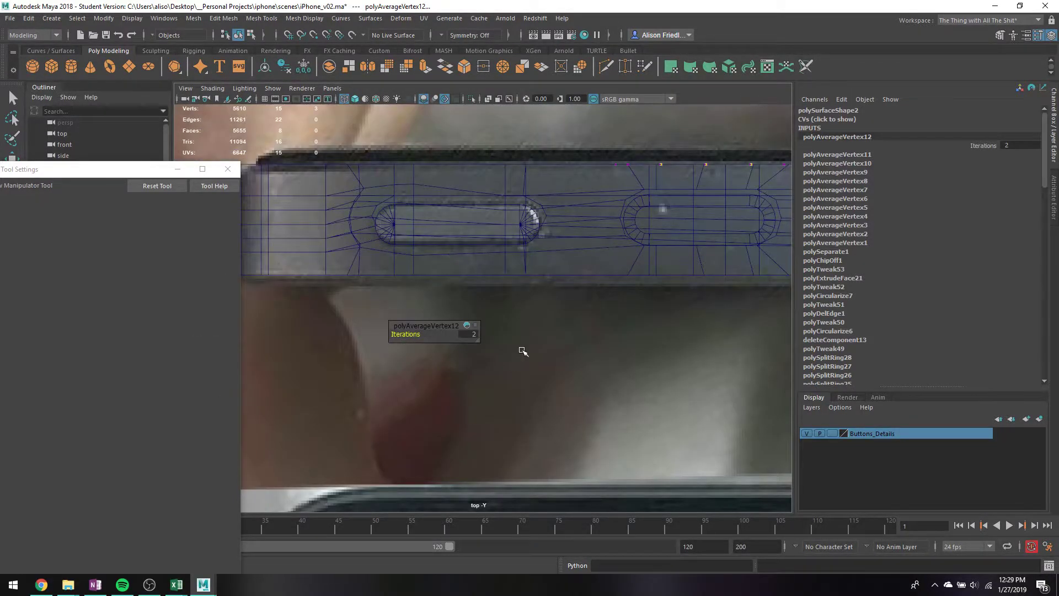
{"action": "key", "text": "space"}
{"action": "key", "text": "space"}
{"action": "right_click", "coordinate": [508, 271]}
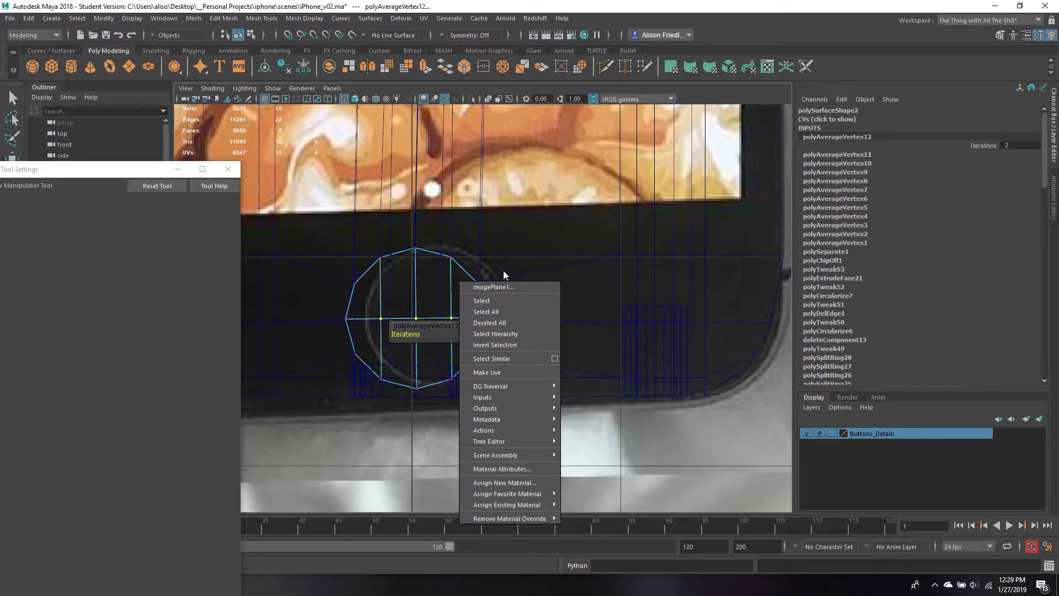
{"action": "key", "text": "q"}
{"action": "right_click_drag", "start_coordinate": [449, 268], "coordinate": [529, 249]}
{"action": "key", "text": "w"}
{"action": "key", "text": "q"}
{"action": "key", "text": "r"}
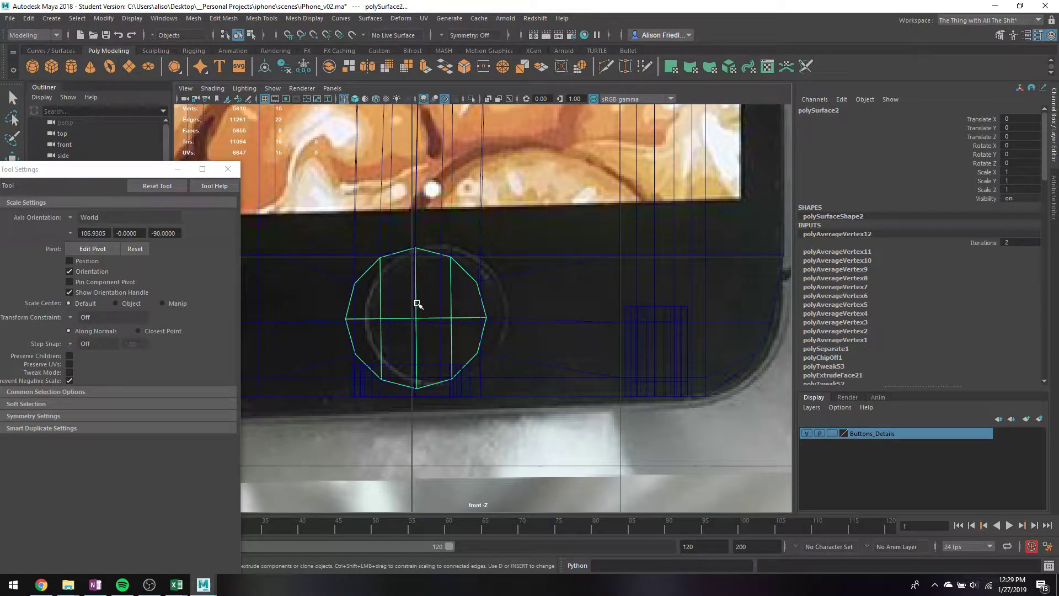
- Isolate the home button disc, center its pivot, and end the isolation
{"action": "key", "text": "ctrl+1"}
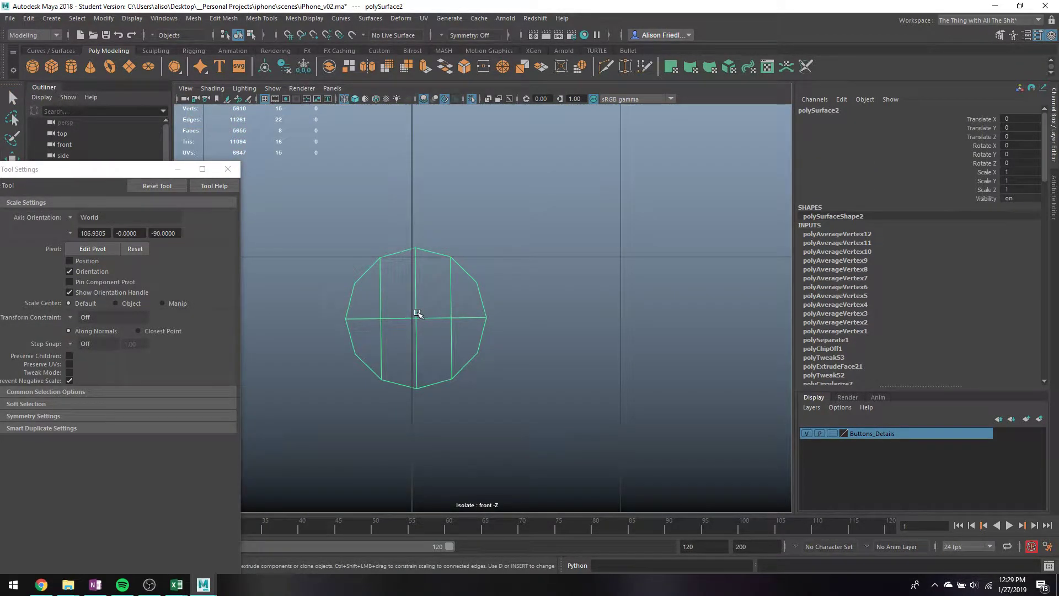
{"action": "left_click", "coordinate": [104, 19]}
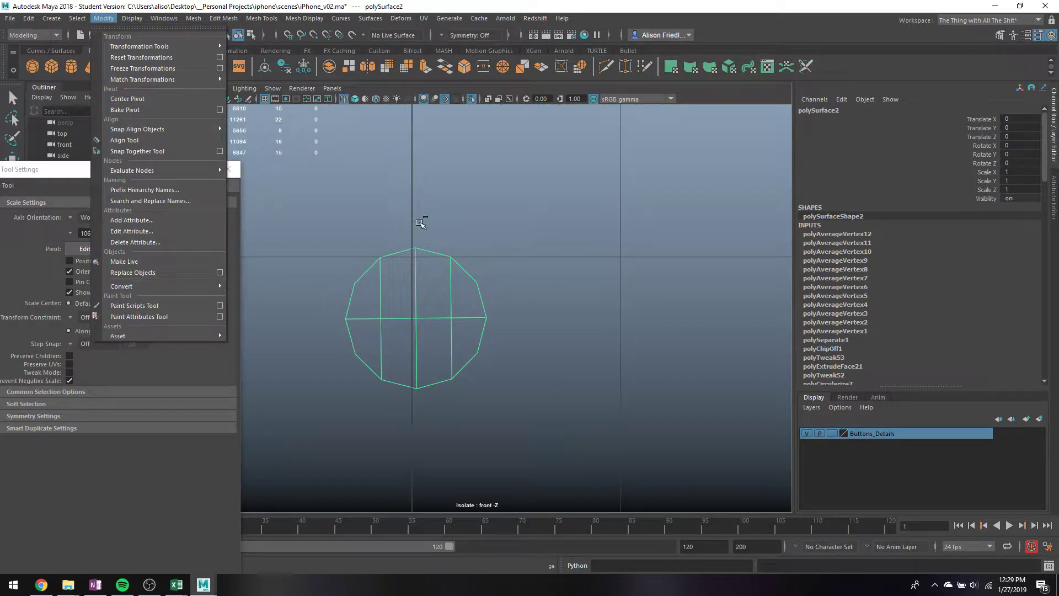
{"action": "key", "text": "w"}
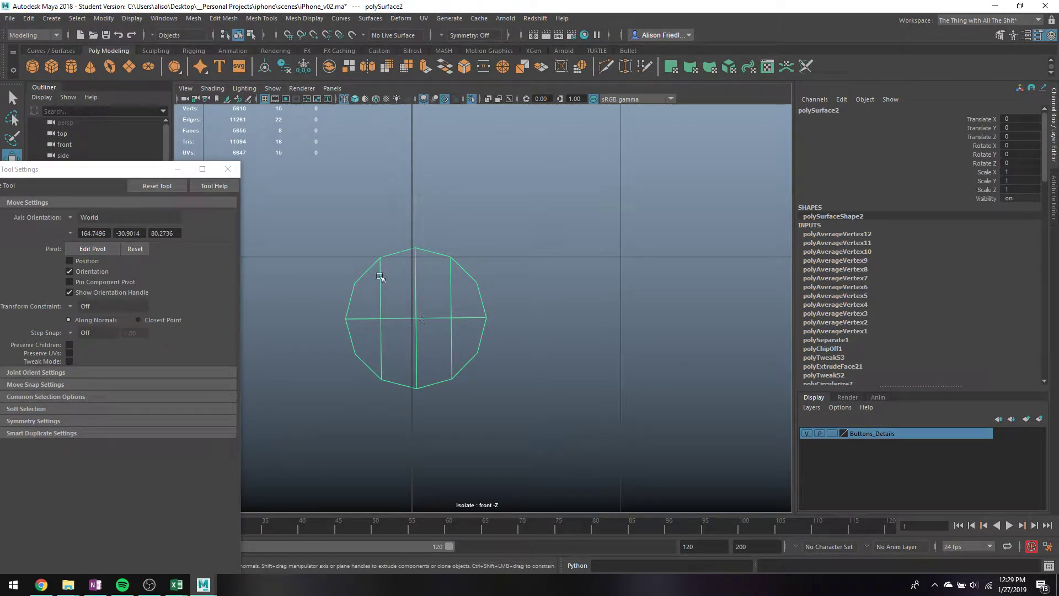
{"action": "left_click", "coordinate": [104, 18]}
{"action": "left_click", "coordinate": [134, 112]}
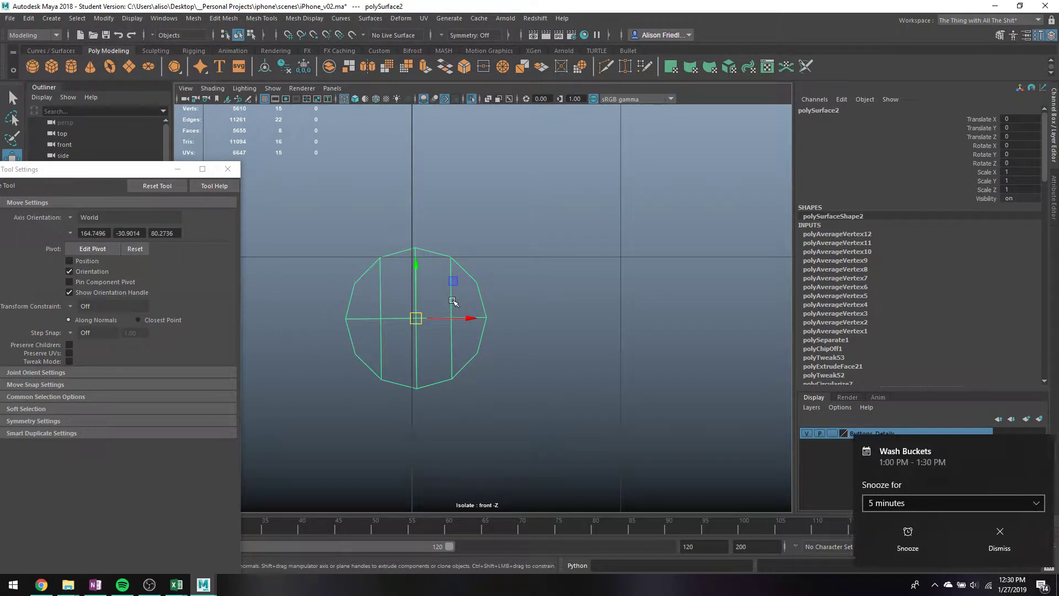
{"action": "key", "text": "ctrl+1"}
- Scale the home button disc uniformly to about 0.961 so it sits inside its opening
{"action": "key", "text": "r"}
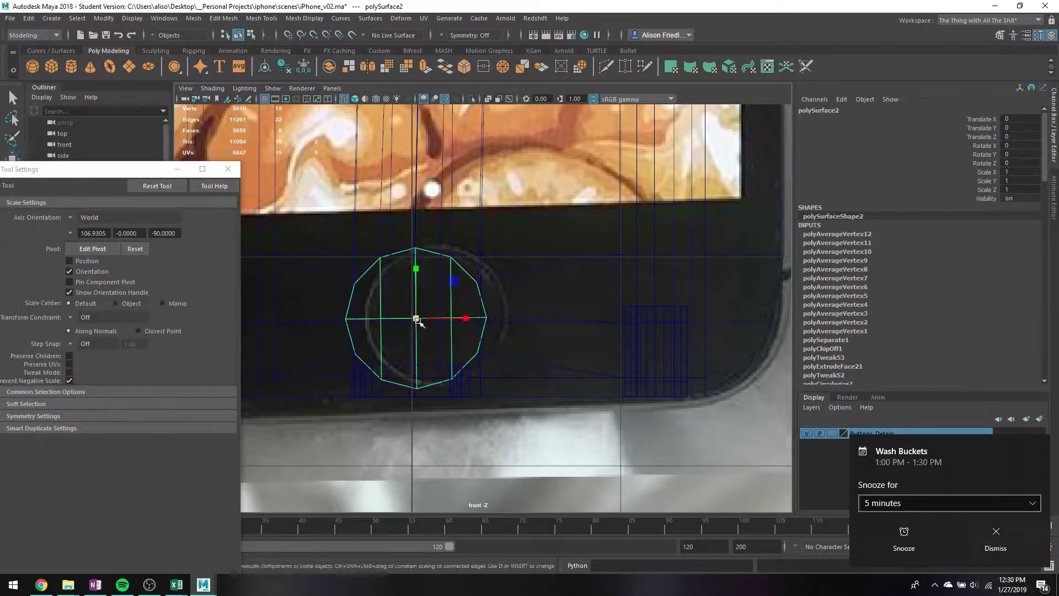
{"action": "scroll", "coordinate": [416, 317], "scroll_direction": "up", "scroll_amount": 4}
{"action": "key", "text": "5"}
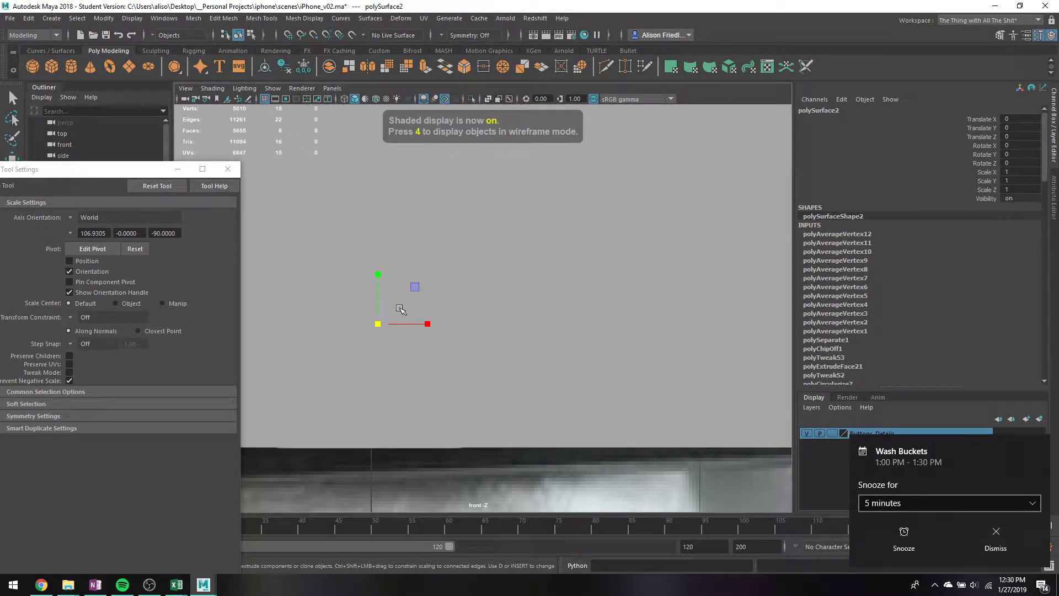
{"action": "mouse_move", "coordinate": [379, 326]}
{"action": "left_mouse_down"}
{"action": "mouse_move", "coordinate": [359, 333]}
{"action": "mouse_move", "coordinate": [395, 322]}
{"action": "left_mouse_up"}
{"action": "key", "text": "4"}
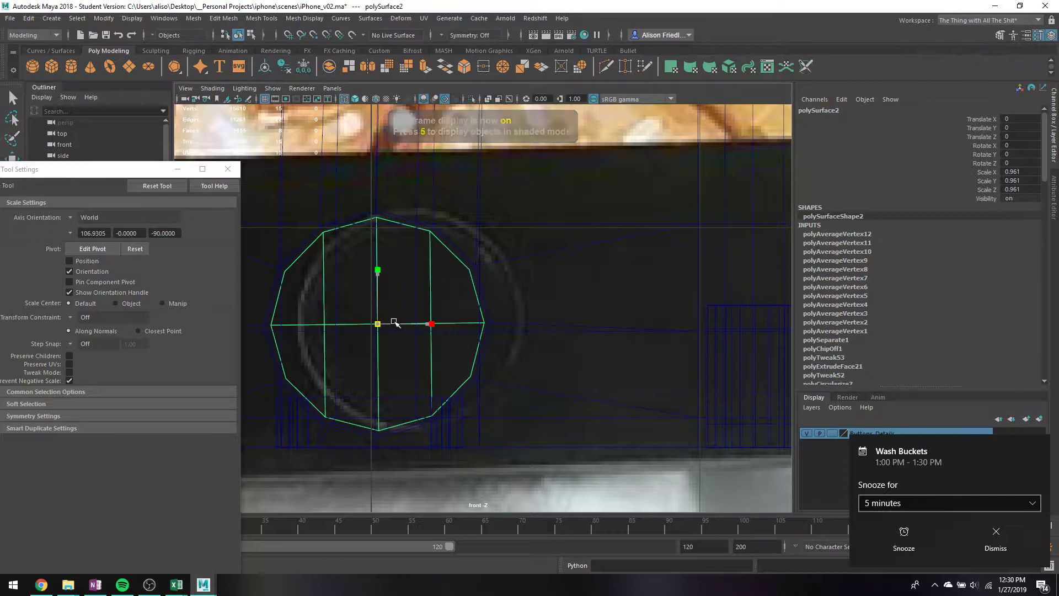
- Extrude all faces of the home button disc and scale them slightly inward to form a narrow rim
{"action": "middle_click_drag", "start_coordinate": [395, 321], "coordinate": [479, 315], "text": "alt"}
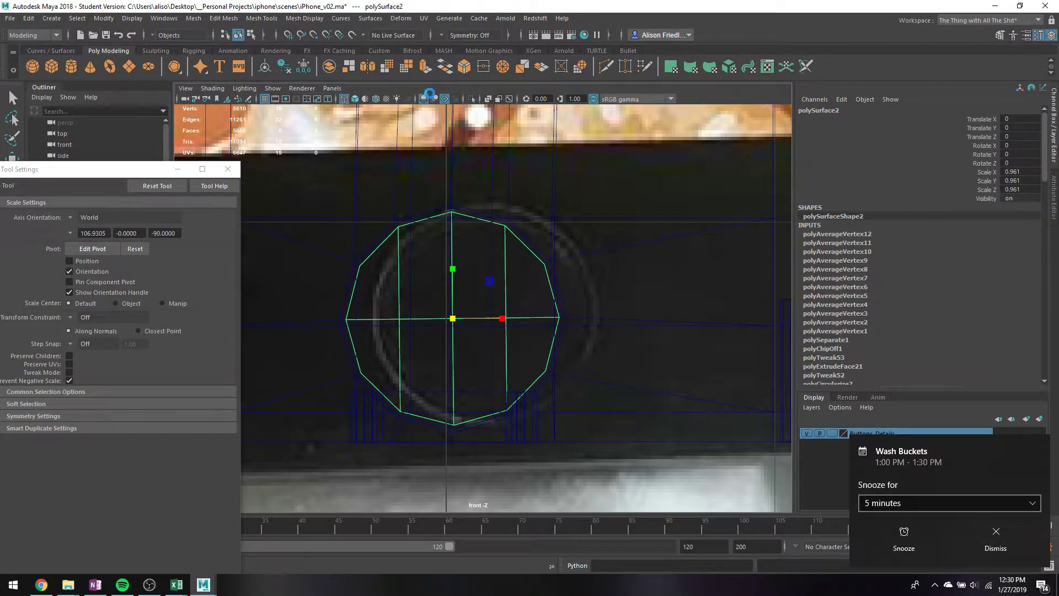
{"action": "key", "text": "ctrl+F11"}
{"action": "key", "text": "ctrl+e"}
{"action": "key", "text": "r"}
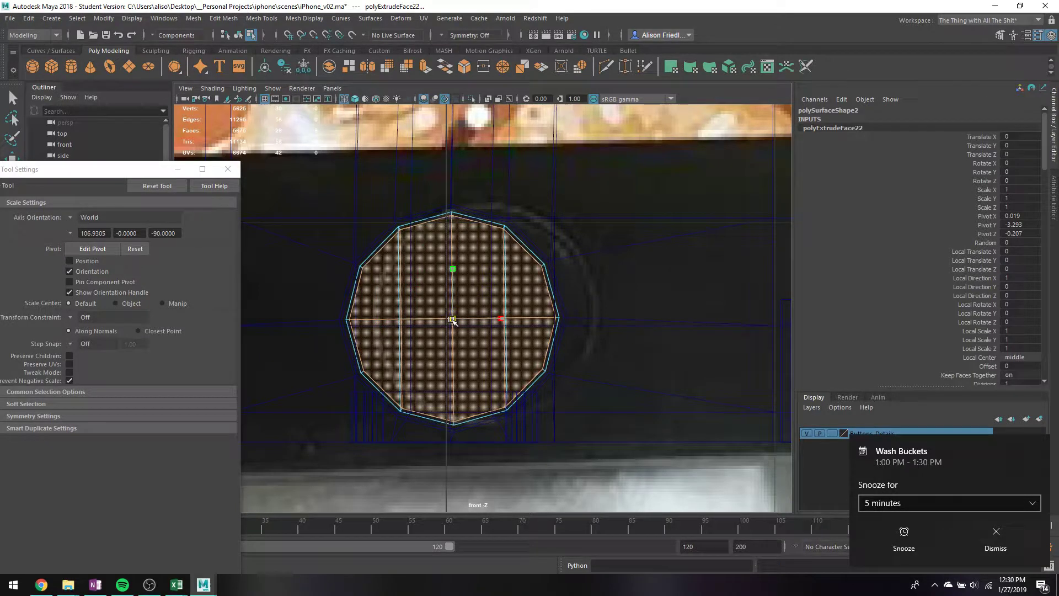
{"action": "left_click_drag", "start_coordinate": [453, 320], "coordinate": [448, 321]}
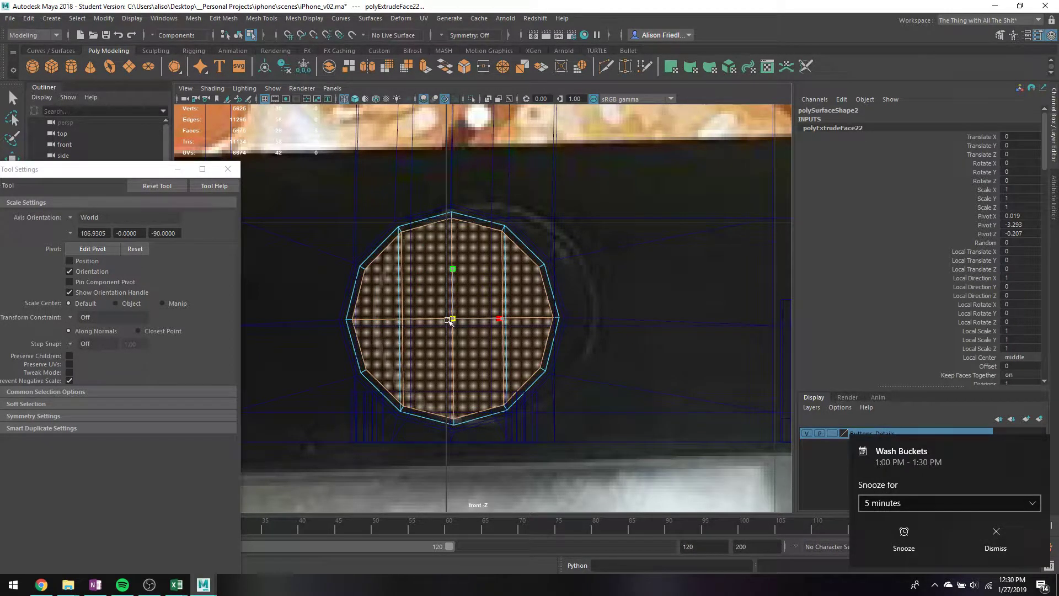
- Extrude the disc's inset faces again and move them along the Z axis to give the button depth
{"action": "key", "text": "ctrl+e"}
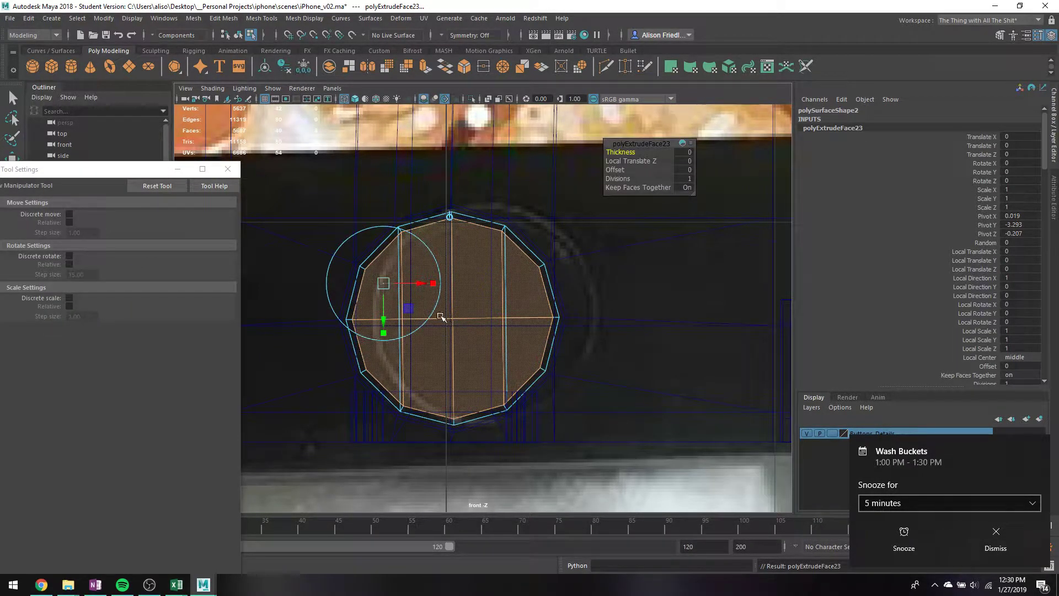
{"action": "key", "text": "space"}
{"action": "key", "text": "space"}
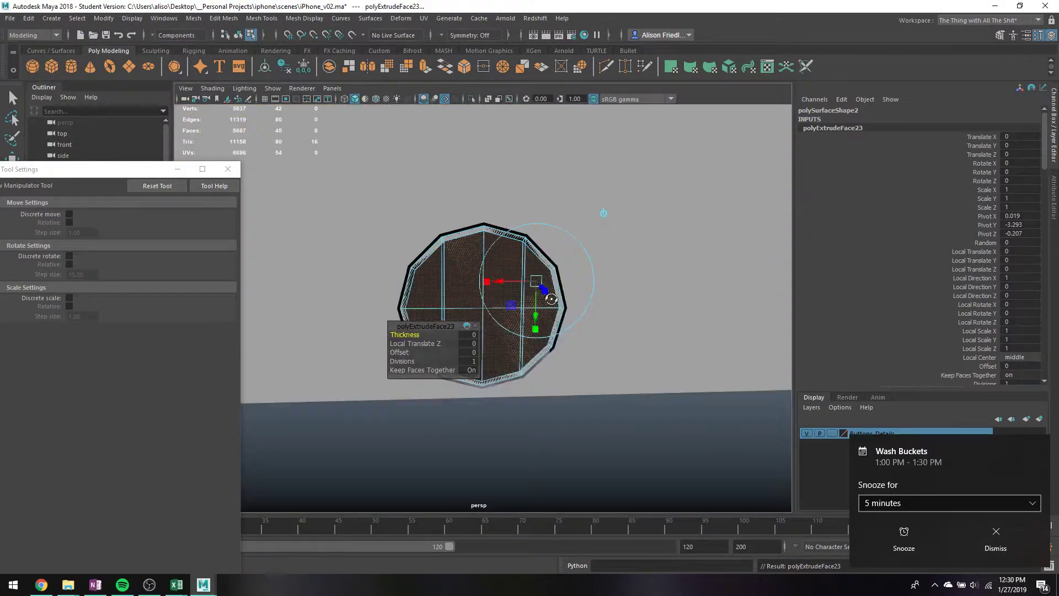
{"action": "left_click_drag", "start_coordinate": [534, 272], "coordinate": [541, 289], "text": "alt"}
{"action": "key", "text": "w"}
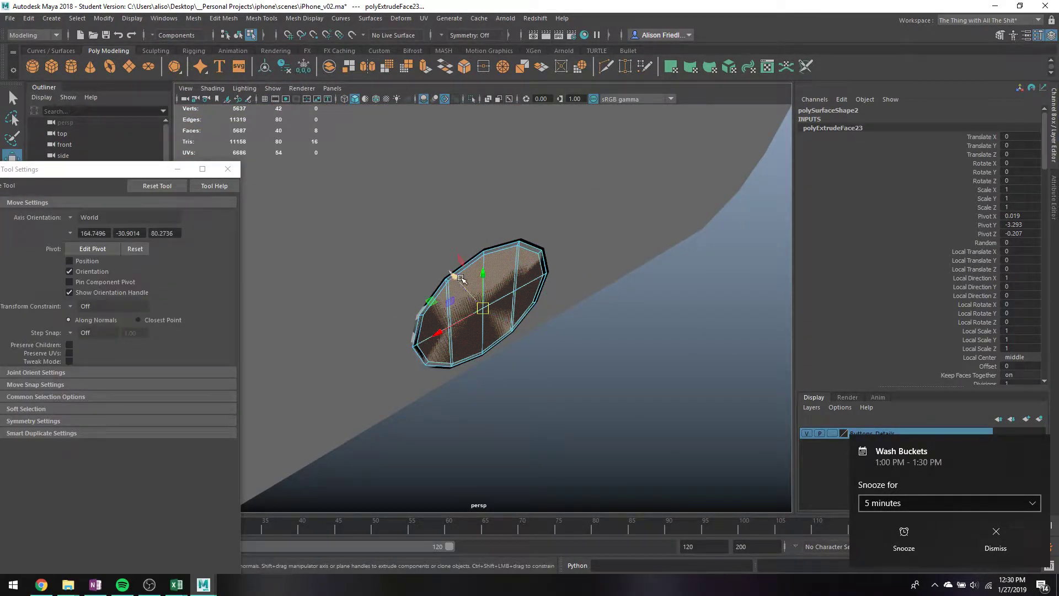
{"action": "mouse_move", "coordinate": [455, 278]}
{"action": "left_mouse_down"}
{"action": "mouse_move", "coordinate": [466, 338]}
{"action": "mouse_move", "coordinate": [529, 291]}
{"action": "left_mouse_up"}
- Select the eight cap faces on the back of the home button and delete them
{"action": "key", "text": "q"}
{"action": "left_click", "coordinate": [501, 275]}
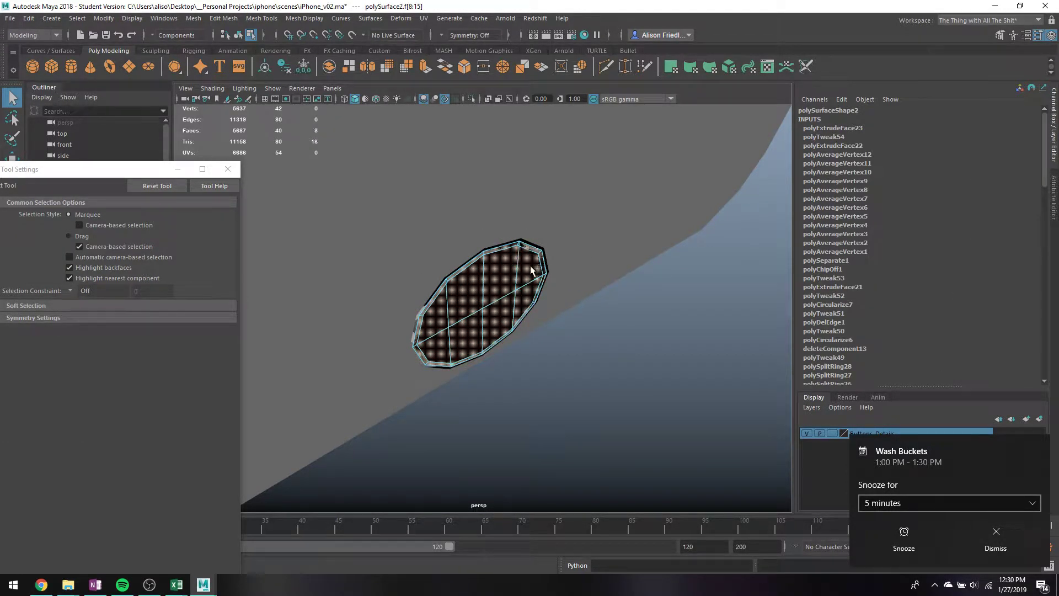
{"action": "key", "text": "Delete"}
{"action": "right_click_drag", "start_coordinate": [521, 263], "coordinate": [528, 295]}
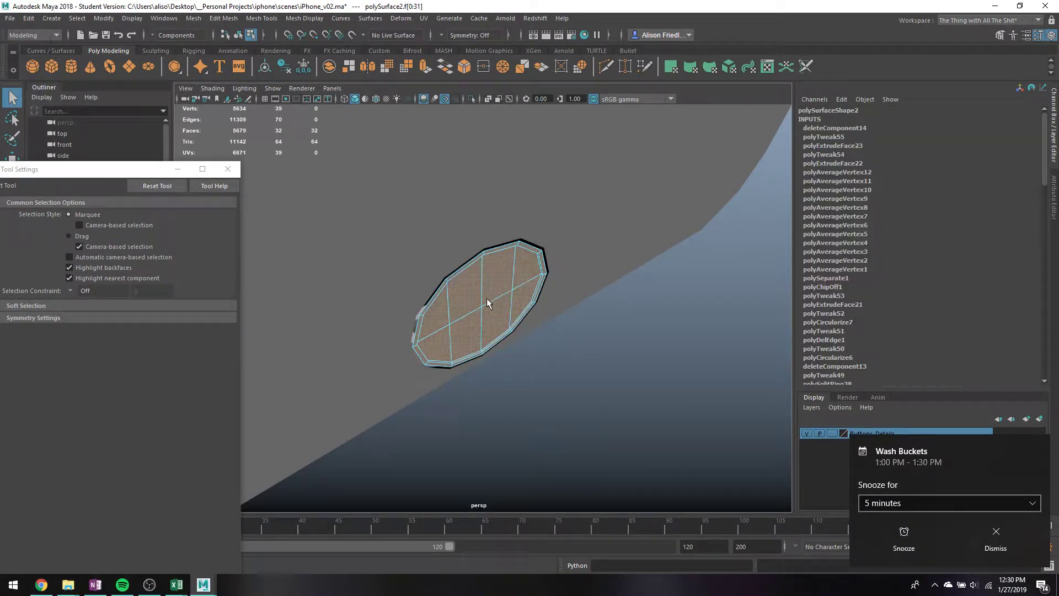
{"action": "left_click", "coordinate": [427, 67]}
{"action": "left_click_drag", "start_coordinate": [496, 298], "coordinate": [485, 280], "text": "alt"}
{"action": "key", "text": "ctrl+z"}
{"action": "key", "text": "ctrl+z"}
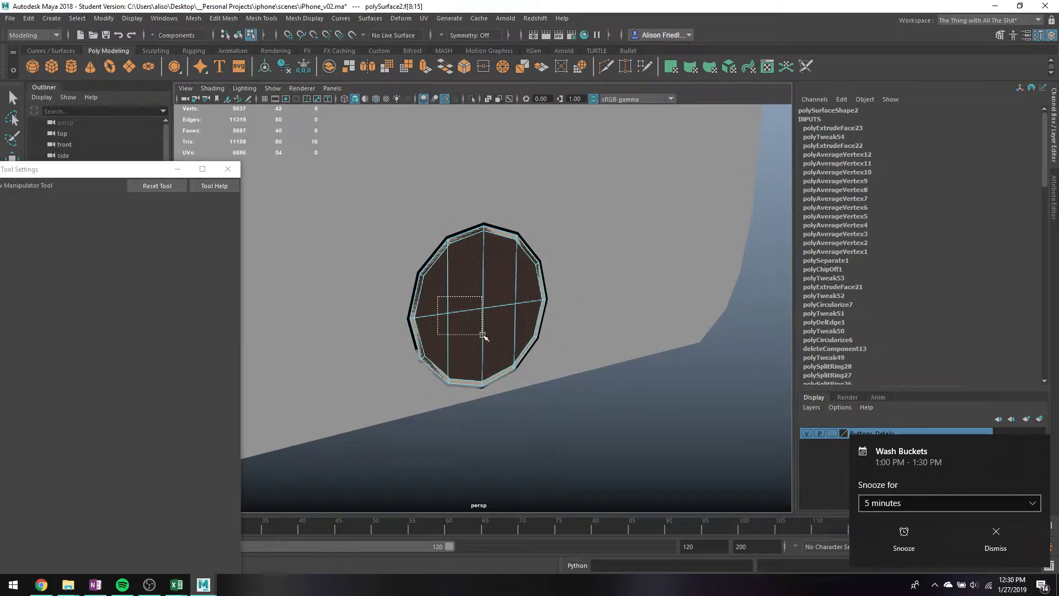
- Undo the recent face selection changes on the home button
{"action": "key", "text": "shift+z"}
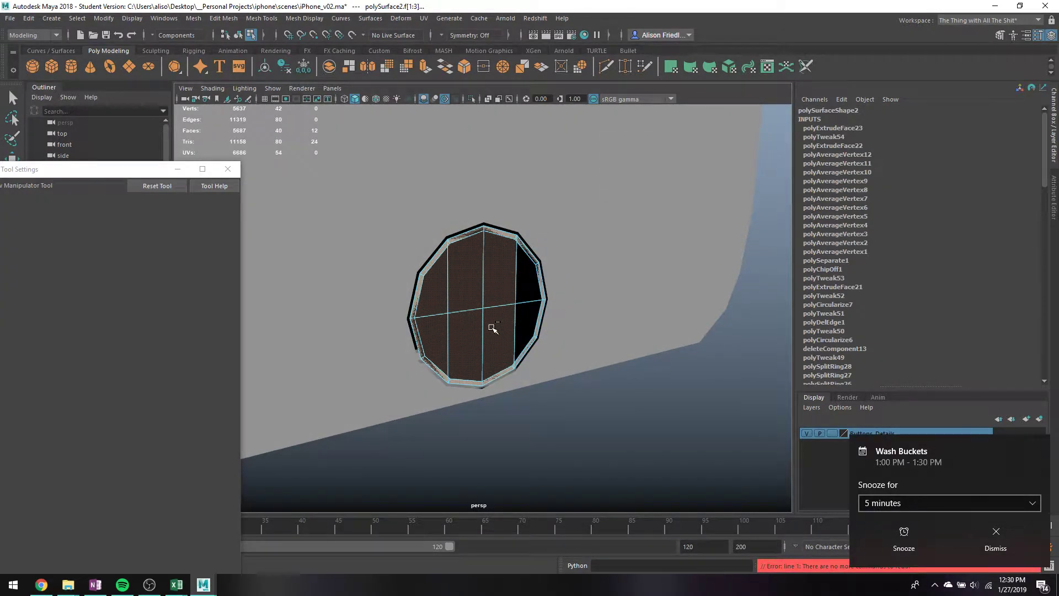
{"action": "key", "text": "ctrl+z"}
{"action": "key", "text": "ctrl+z"}
{"action": "key", "text": "ctrl+z"}
{"action": "key", "text": "ctrl+z"}
{"action": "key", "text": "ctrl+z"}
{"action": "key", "text": "ctrl+z"}
{"action": "key", "text": "ctrl+z"}
{"action": "key", "text": "ctrl+z"}
{"action": "key", "text": "ctrl+z"}
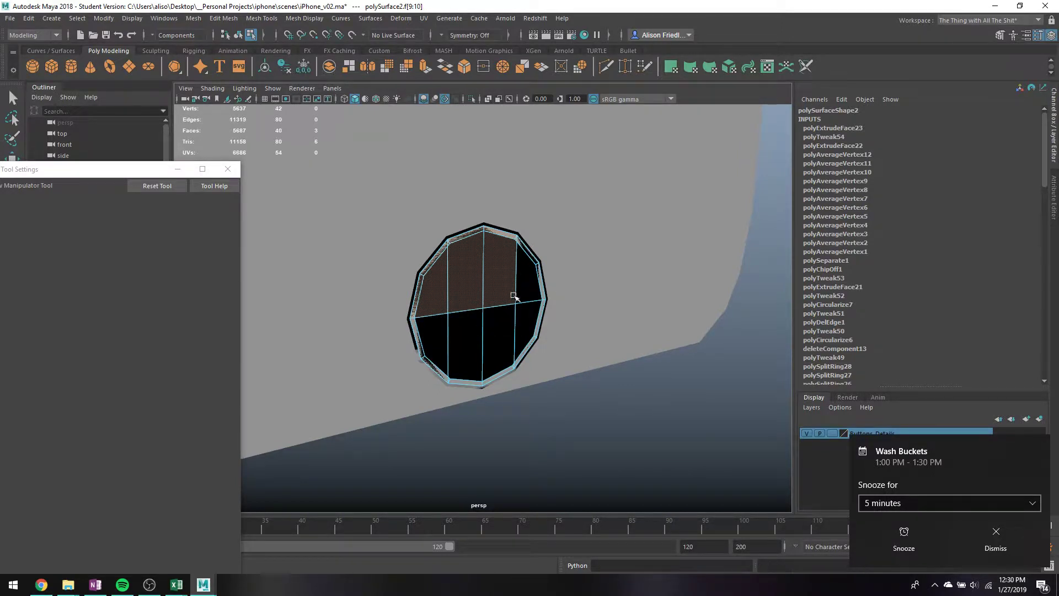
- Redo the home button edits through the deletion of its back faces and select all the remaining faces
{"action": "key", "text": "shift+z"}
{"action": "key", "text": "shift+z"}
{"action": "key", "text": "shift+z"}
{"action": "key", "text": "shift+z"}
{"action": "key", "text": "shift+z"}
{"action": "key", "text": "shift+z"}
{"action": "key", "text": "shift+z"}
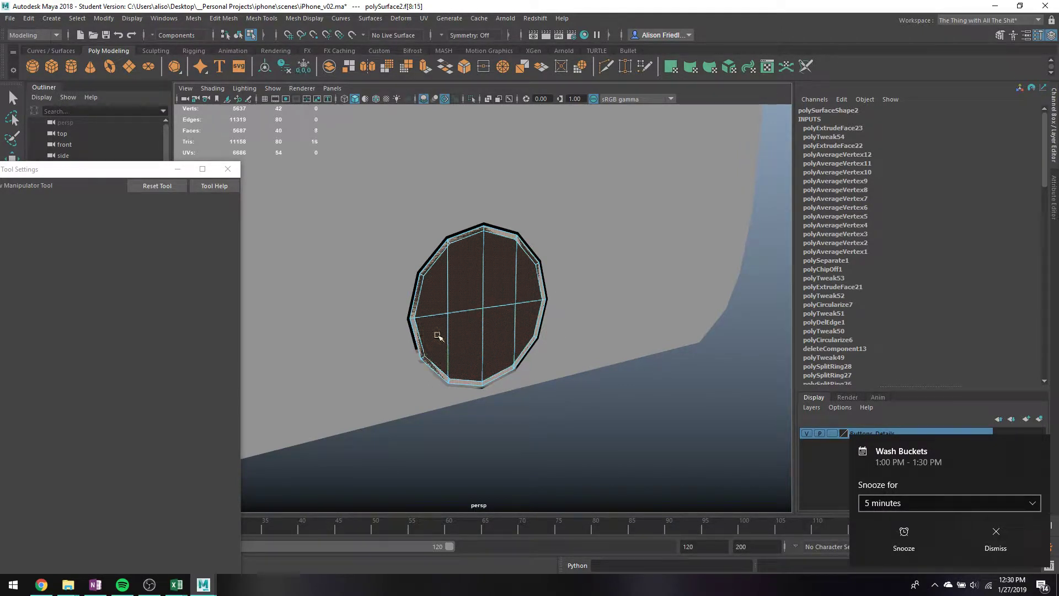
{"action": "right_click_drag", "start_coordinate": [507, 271], "coordinate": [435, 292]}
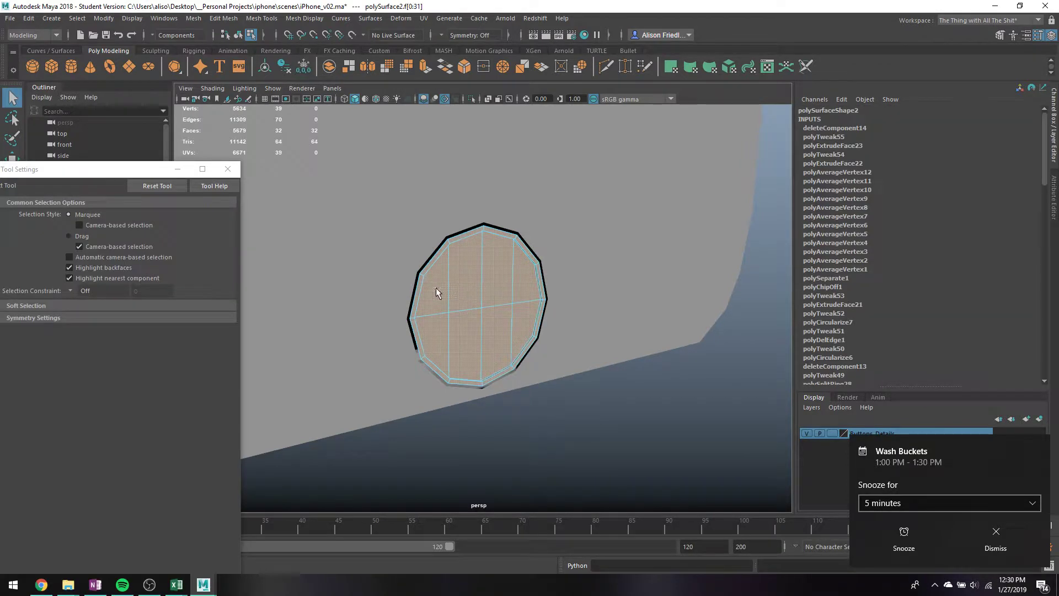
- Extrude the home button's front faces and scale the extruded faces inward to form an inner ring
{"action": "left_click_drag", "start_coordinate": [433, 286], "coordinate": [518, 330]}
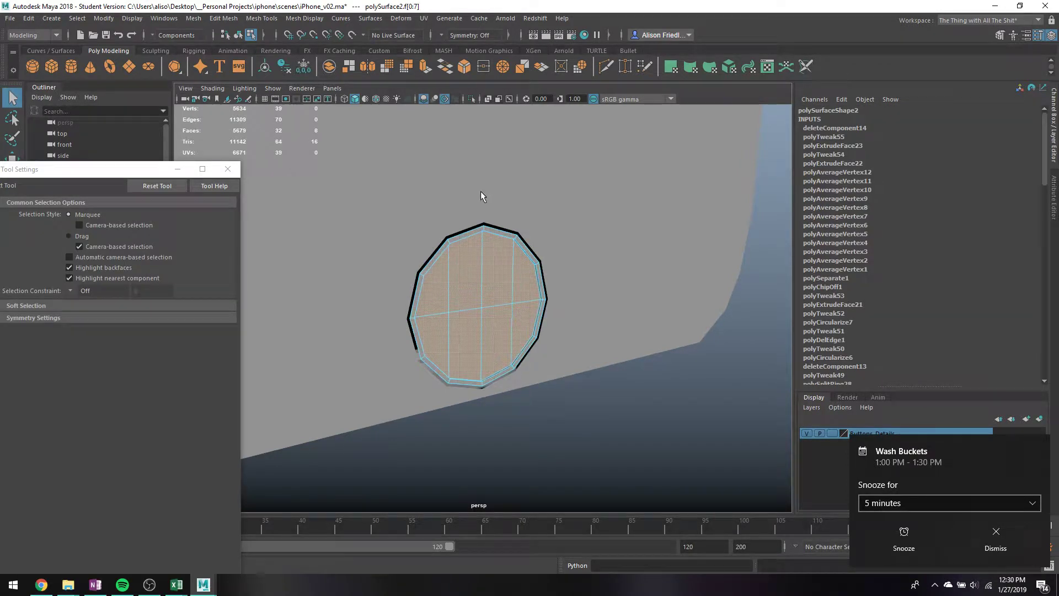
{"action": "left_click", "coordinate": [424, 67]}
{"action": "key", "text": "r"}
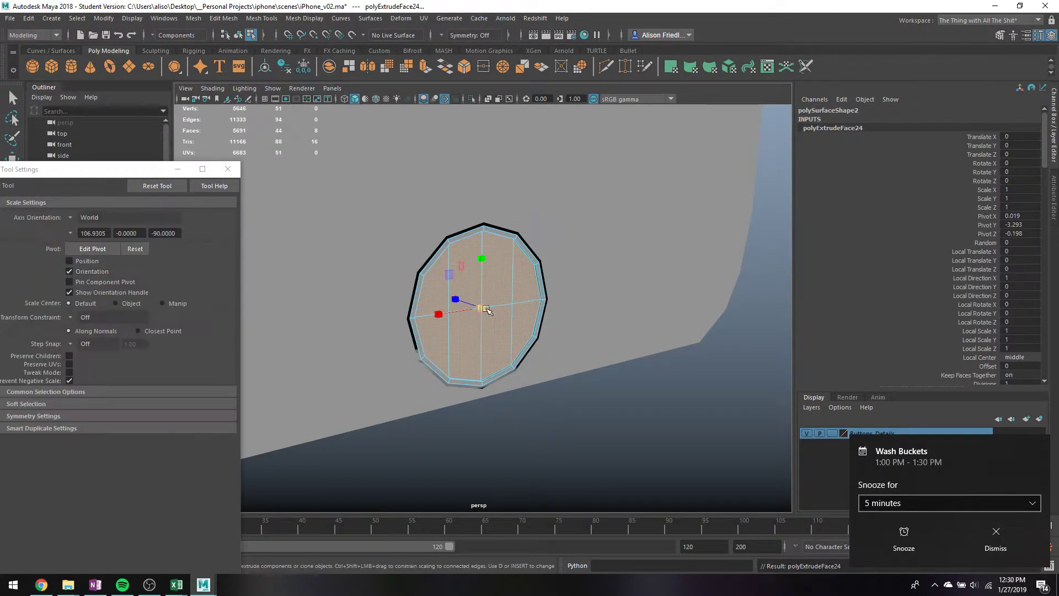
{"action": "key", "text": "w"}
{"action": "left_click_drag", "start_coordinate": [463, 314], "coordinate": [460, 303], "text": "alt"}
{"action": "key", "text": "q"}
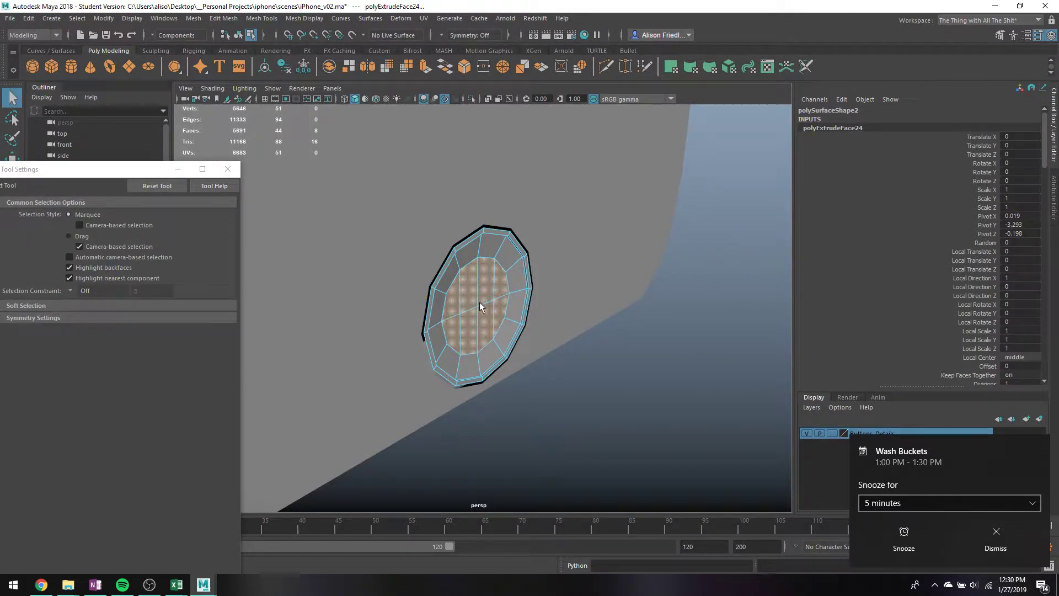
- Turn on smooth mesh preview for the home button and the phone body, then return to object selection
{"action": "key", "text": "3"}
{"action": "right_click_drag", "start_coordinate": [511, 224], "coordinate": [512, 223]}
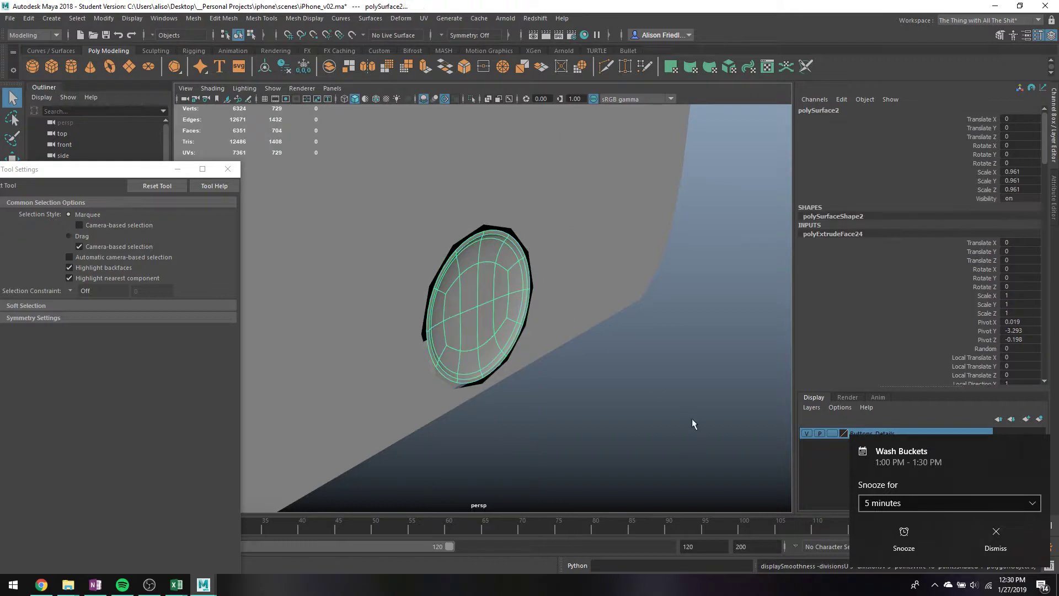
{"action": "left_click", "coordinate": [692, 418]}
{"action": "left_click_drag", "start_coordinate": [618, 353], "coordinate": [509, 319], "text": "alt"}
{"action": "left_click", "coordinate": [597, 254]}
{"action": "key", "text": "3"}
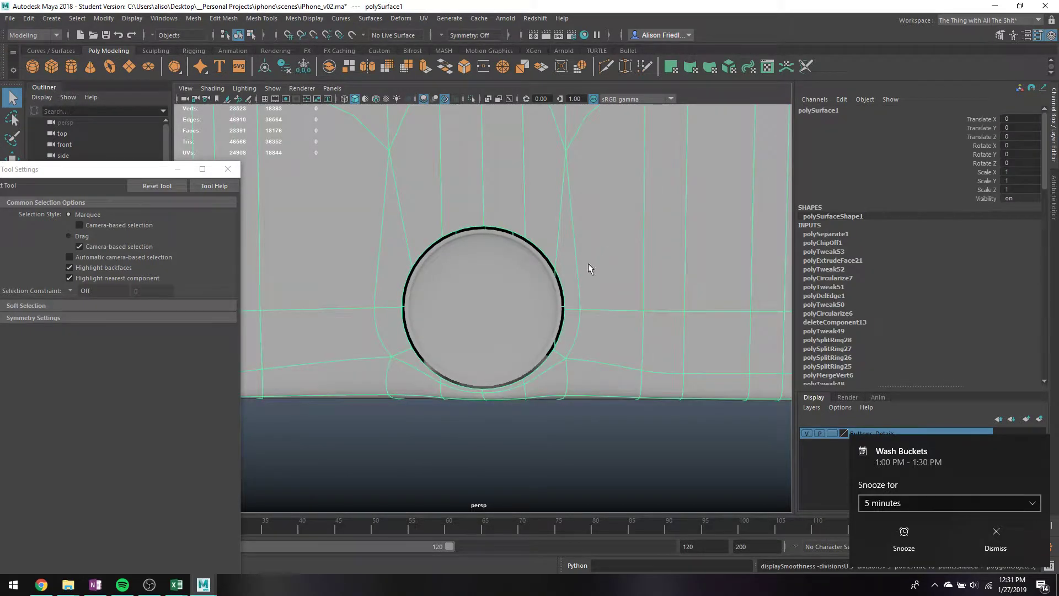
{"action": "left_click", "coordinate": [572, 446]}
{"action": "right_click_drag", "start_coordinate": [572, 446], "coordinate": [547, 400], "text": "alt"}
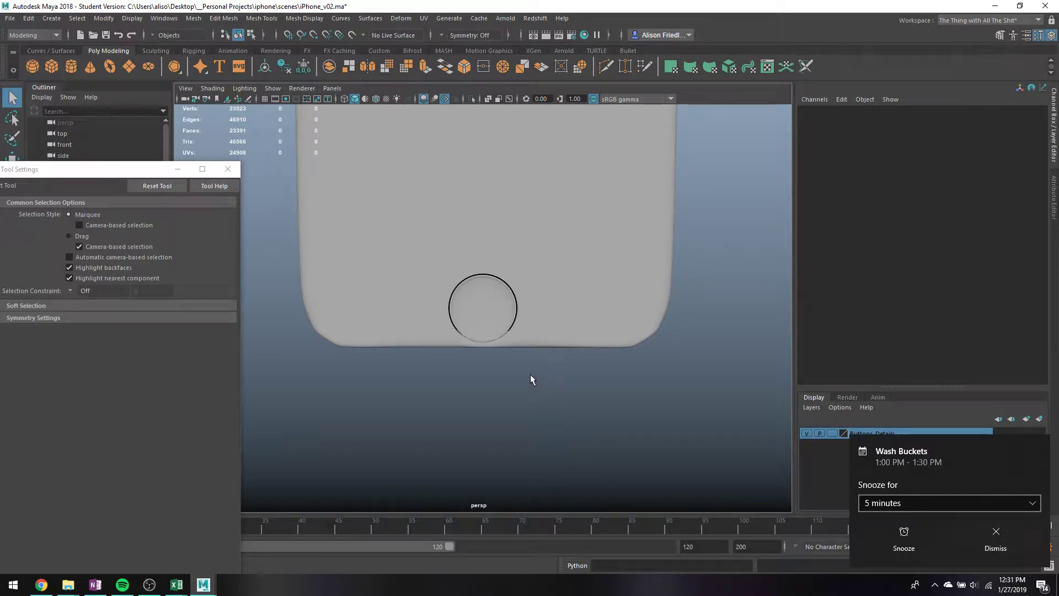
- Compare the home button with the front reference photo and combine the button and phone body into one mesh
{"action": "key", "text": "space"}
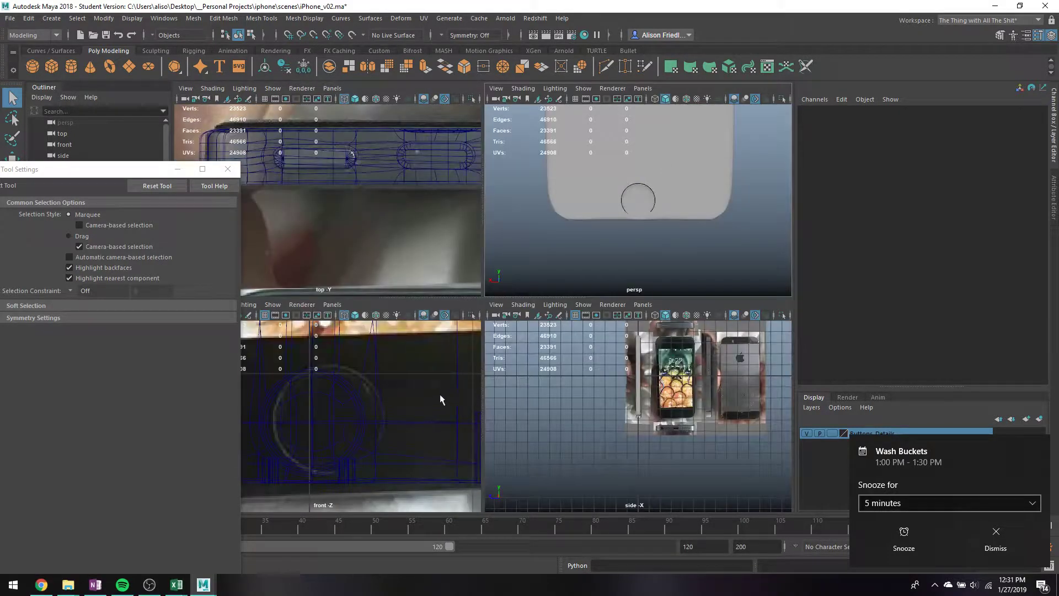
{"action": "scroll", "coordinate": [401, 398], "scroll_direction": "down", "scroll_amount": 5}
{"action": "scroll", "coordinate": [402, 397], "scroll_direction": "up", "scroll_amount": 4}
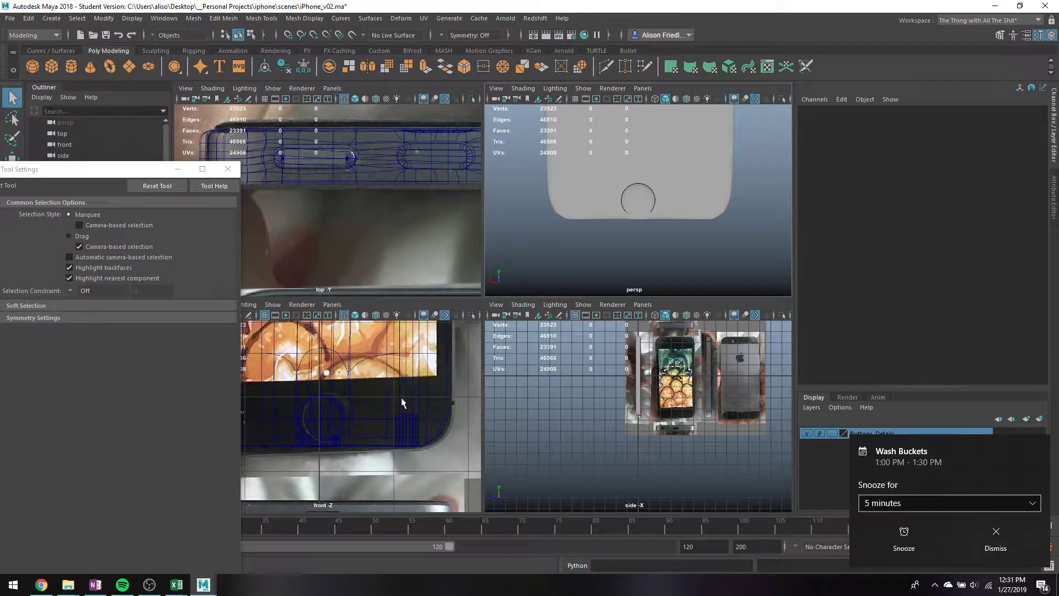
{"action": "left_click", "coordinate": [632, 203]}
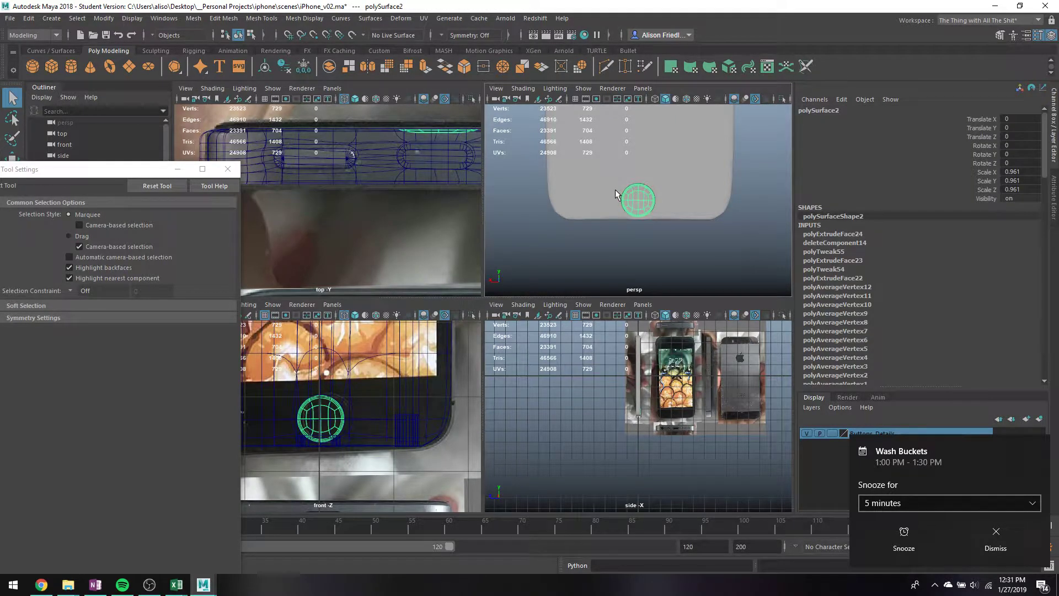
{"action": "left_click", "coordinate": [656, 187]}
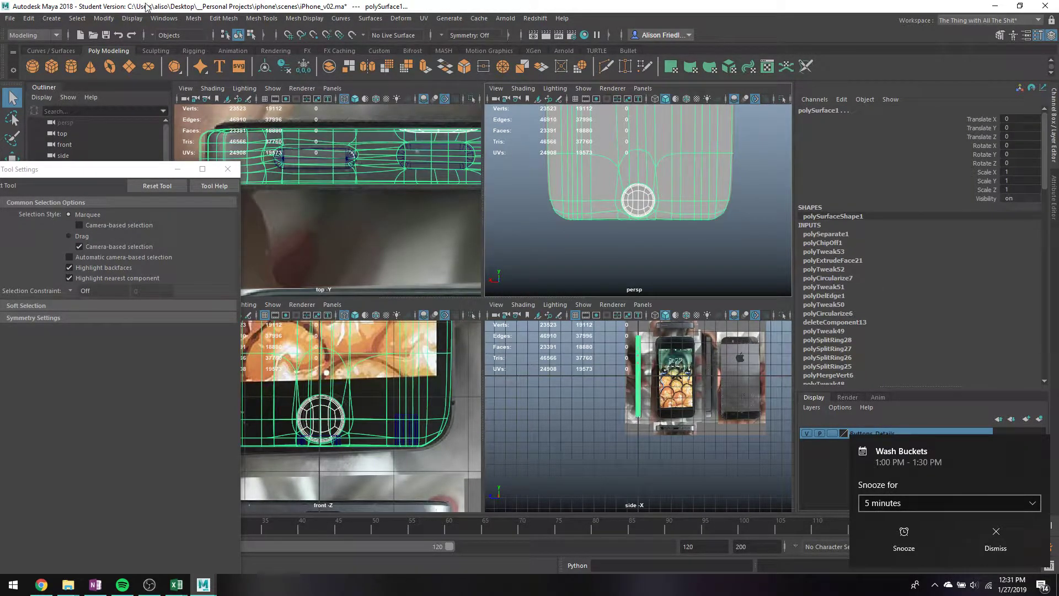
{"action": "left_click", "coordinate": [193, 18]}
{"action": "left_click", "coordinate": [215, 57]}
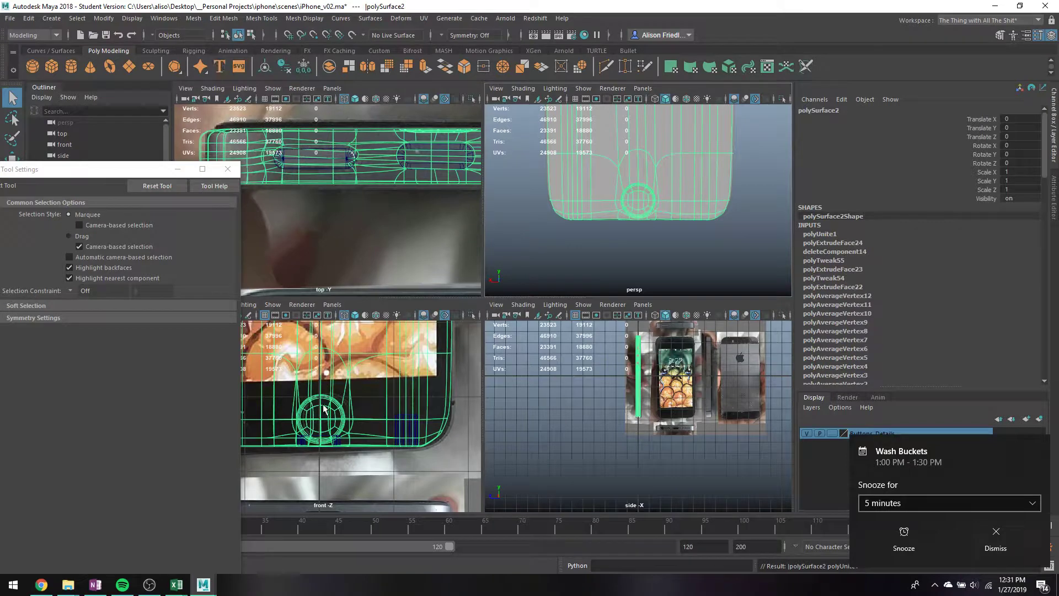
- Isolate the combined mesh in the front view and switch off its smooth preview
{"action": "key", "text": "ctrl+1"}
{"action": "scroll", "coordinate": [347, 387], "scroll_direction": "up", "scroll_amount": 6}
{"action": "middle_click_drag", "start_coordinate": [333, 402], "coordinate": [370, 400], "text": "alt"}
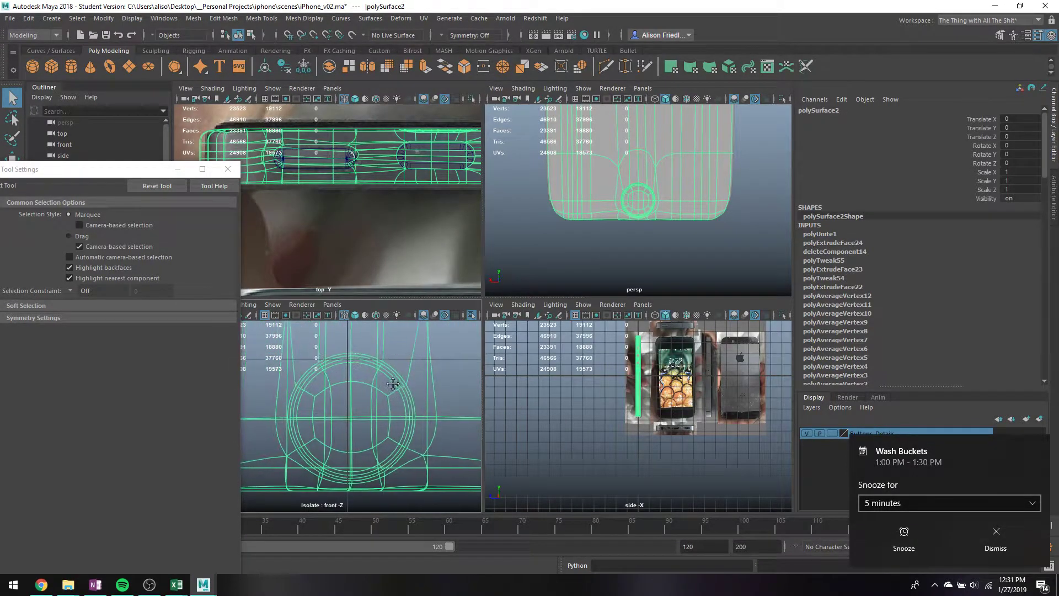
{"action": "scroll", "coordinate": [381, 388], "scroll_direction": "down", "scroll_amount": 9}
{"action": "key", "text": "1"}
{"action": "scroll", "coordinate": [356, 394], "scroll_direction": "up", "scroll_amount": 5}
- Move the vertices of the home button and its surrounding hole slightly upward, excluding those on the phone's back
{"action": "right_click_drag", "start_coordinate": [342, 331], "coordinate": [261, 359]}
{"action": "left_click_drag", "start_coordinate": [254, 336], "coordinate": [433, 475]}
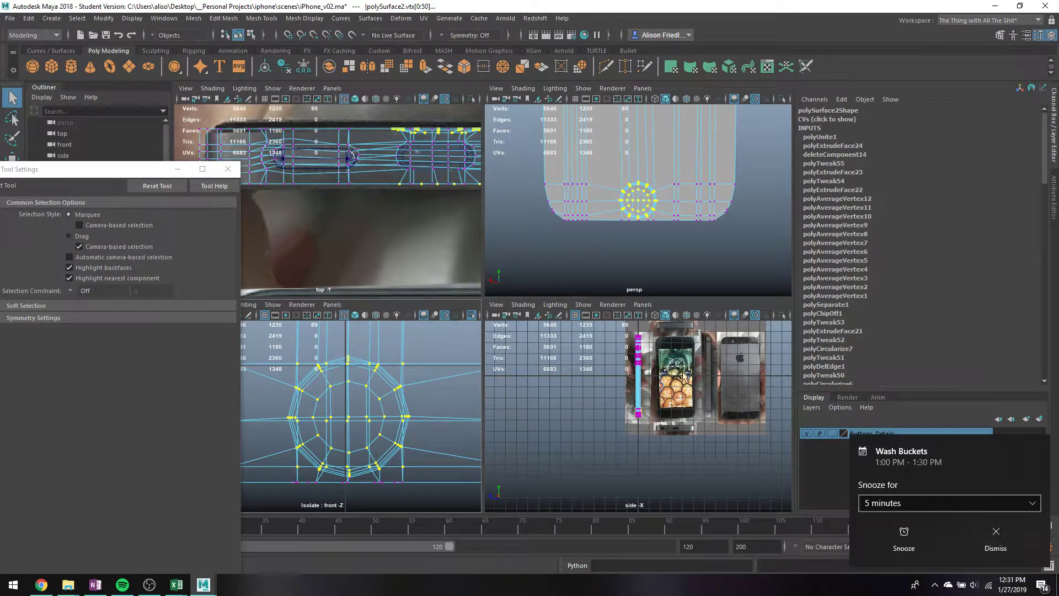
{"action": "scroll", "coordinate": [651, 389], "scroll_direction": "up", "scroll_amount": 6}
{"action": "key", "text": "4"}
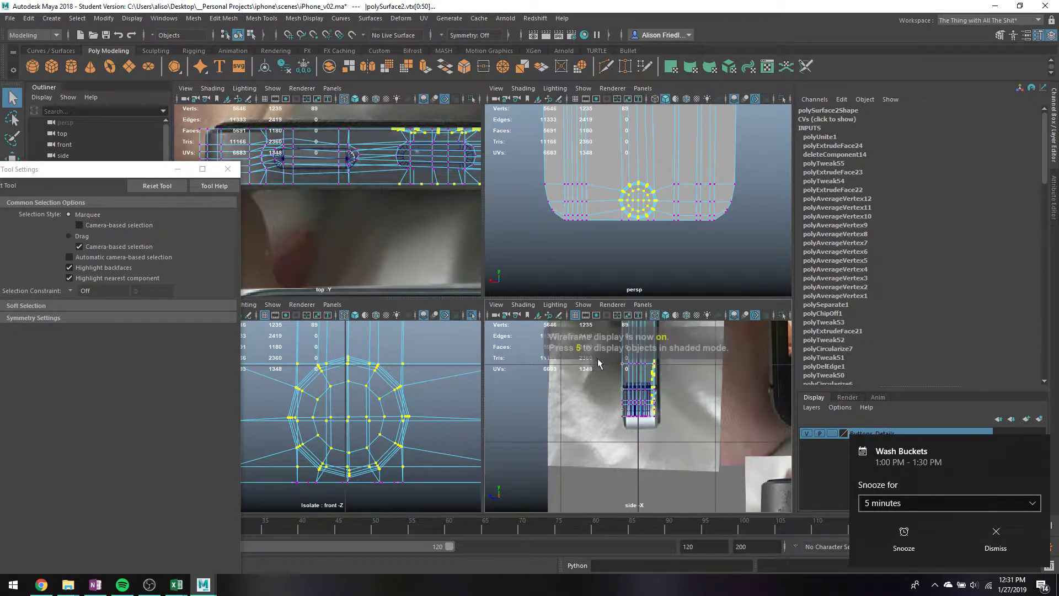
{"action": "left_click_drag", "start_coordinate": [601, 359], "coordinate": [645, 454], "text": "ctrl"}
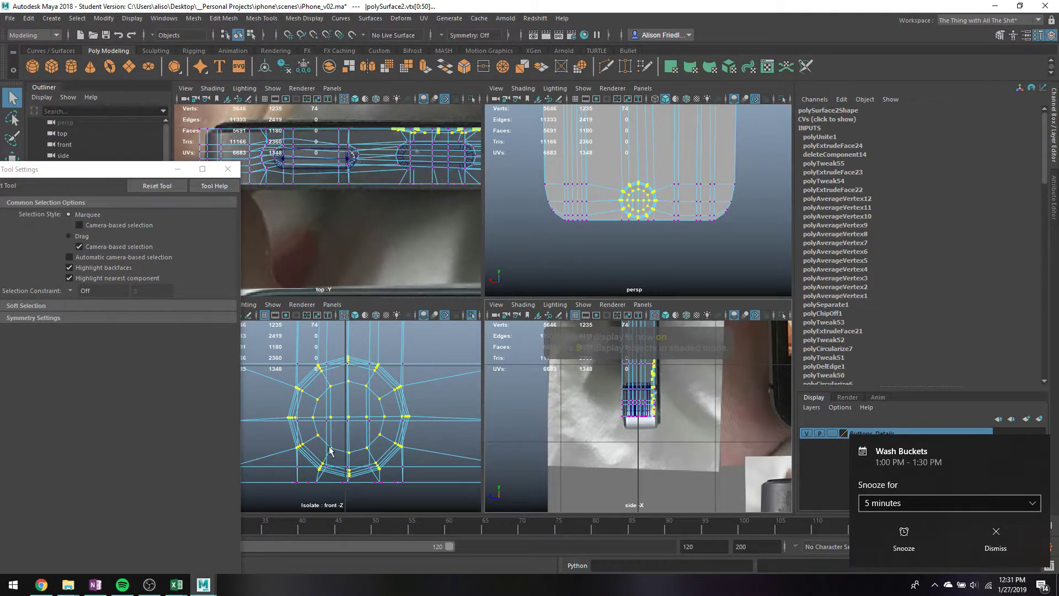
{"action": "key", "text": "w"}
{"action": "mouse_move", "coordinate": [348, 393]}
{"action": "left_mouse_down"}
{"action": "mouse_move", "coordinate": [350, 373]}
{"action": "mouse_move", "coordinate": [350, 392]}
{"action": "left_mouse_up"}
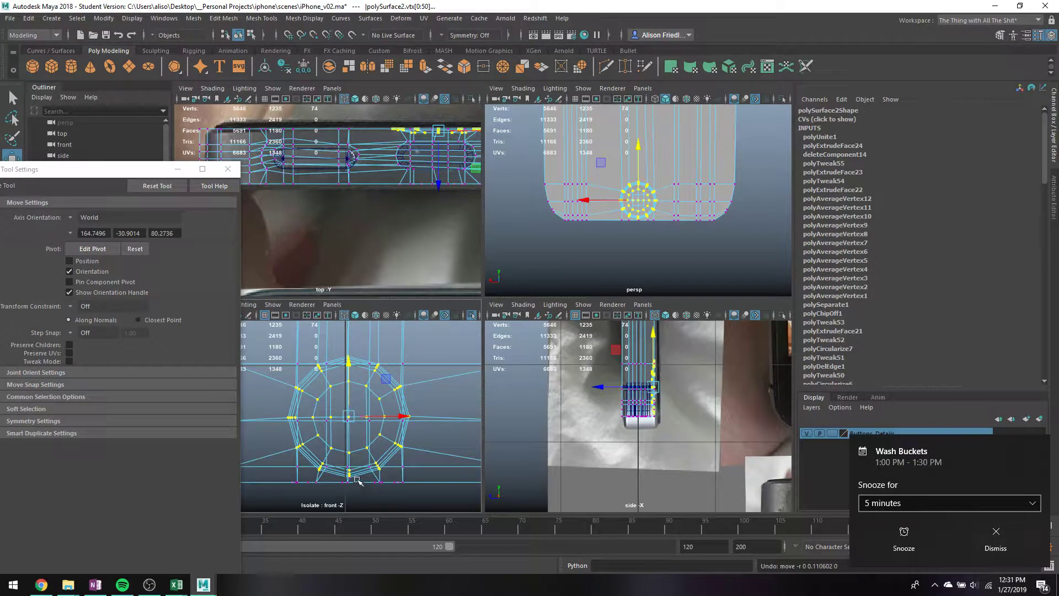
{"action": "key", "text": "q"}
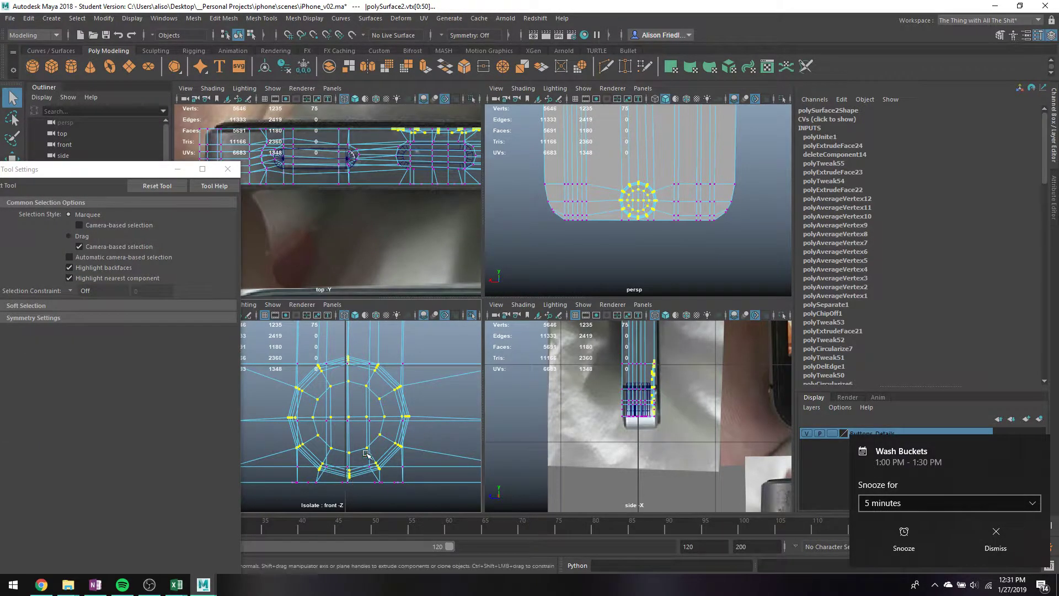
{"action": "key", "text": "w"}
{"action": "left_click_drag", "start_coordinate": [348, 398], "coordinate": [349, 376]}
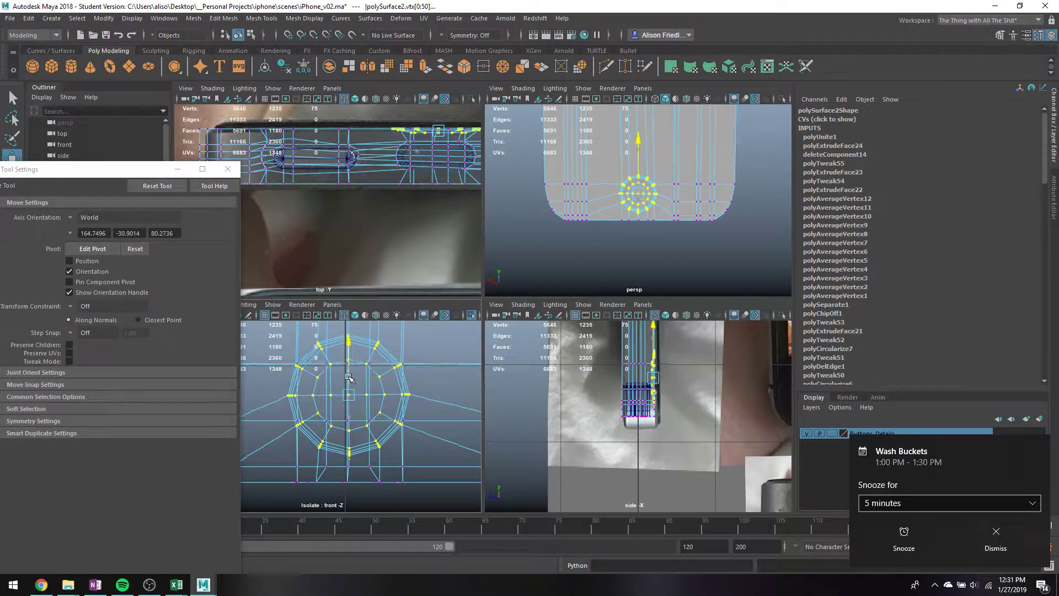
{"action": "right_click_drag", "start_coordinate": [675, 185], "coordinate": [710, 171]}
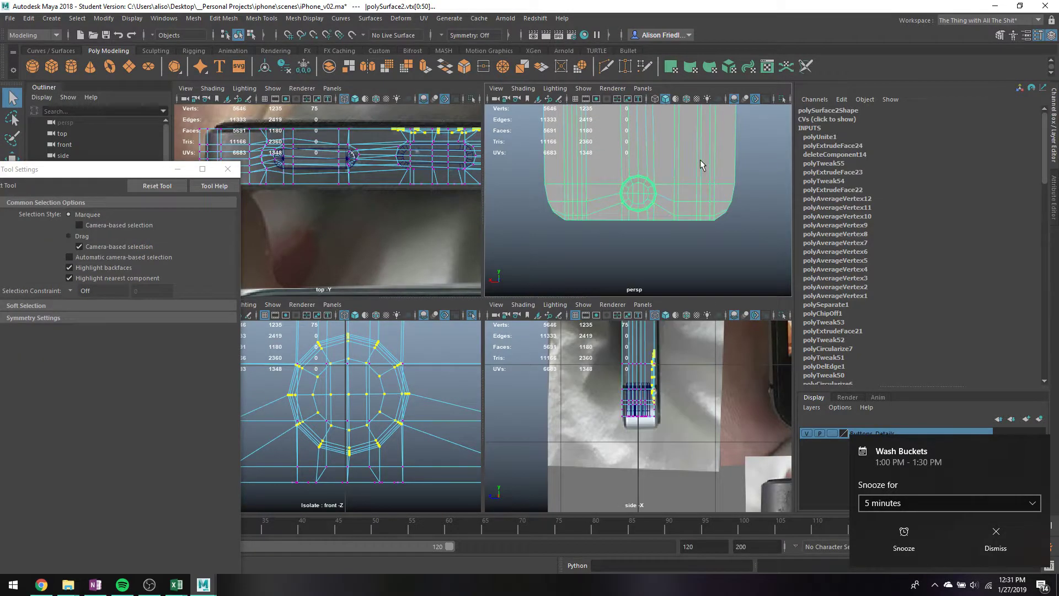
{"action": "key", "text": "q"}
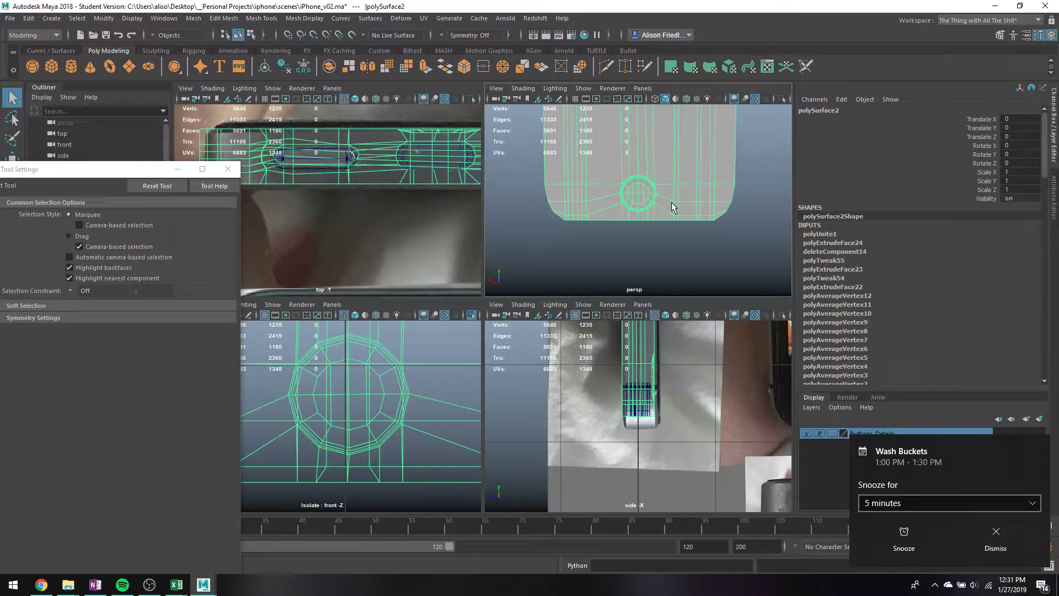
- Check the repositioned button in the perspective view and separate the combined mesh back into button and phone body
{"action": "key", "text": "4"}
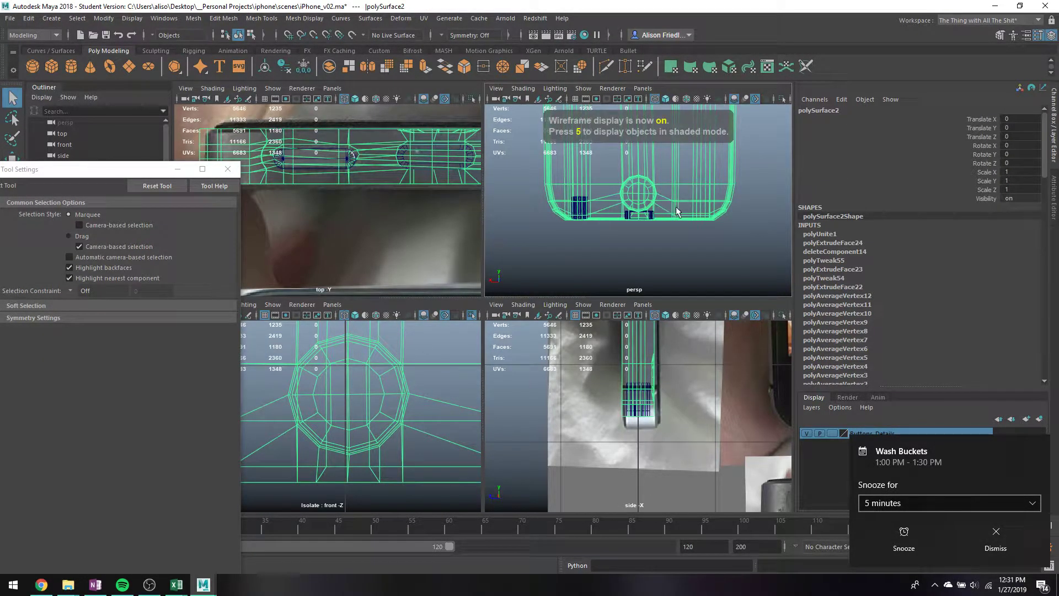
{"action": "key", "text": "1"}
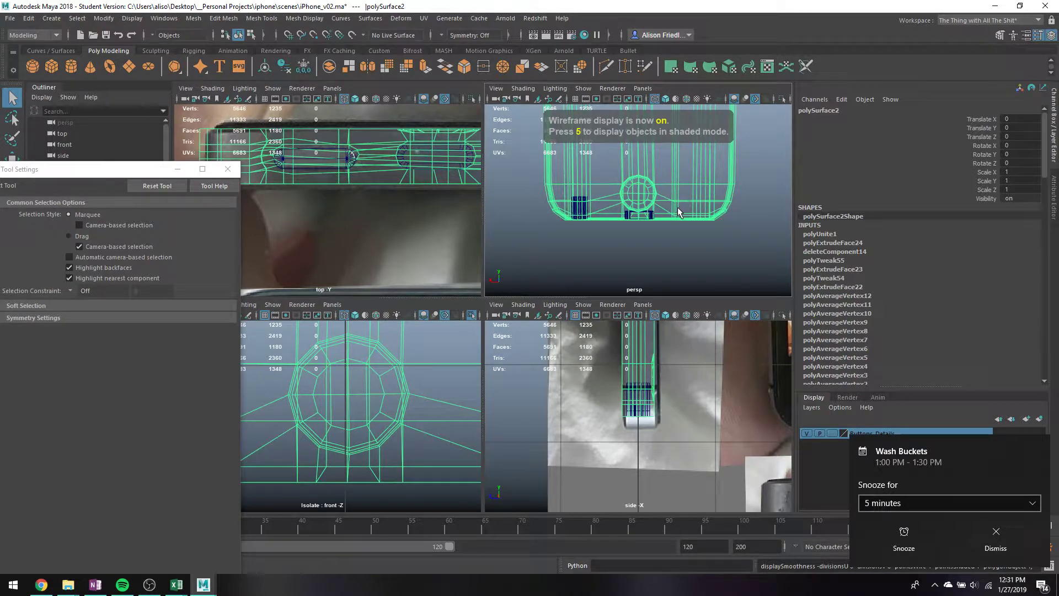
{"action": "key", "text": "5"}
{"action": "key", "text": "space"}
{"action": "key", "text": "space"}
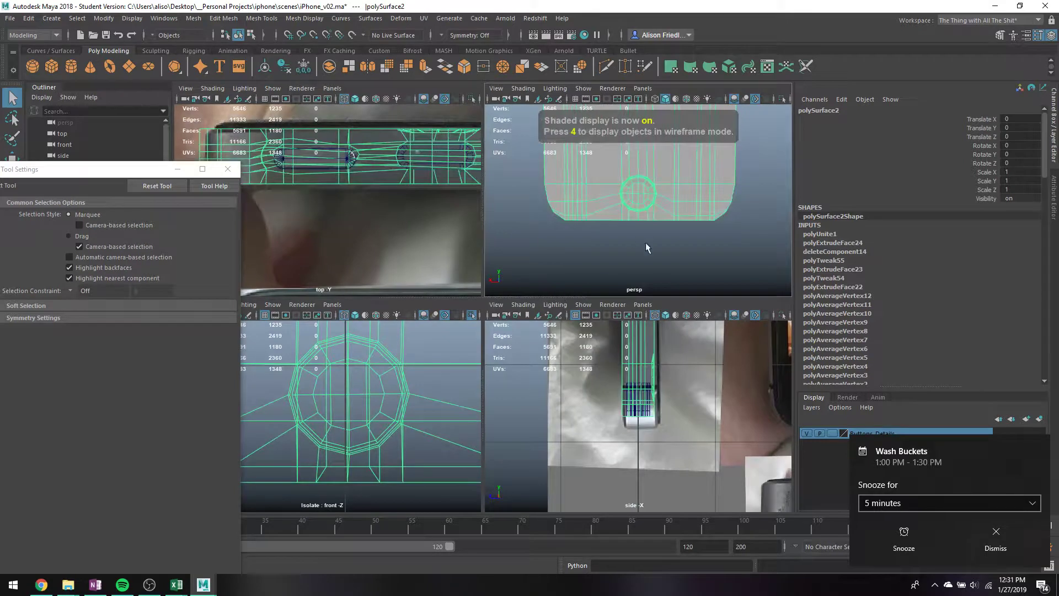
{"action": "key", "text": "ctrl+s"}
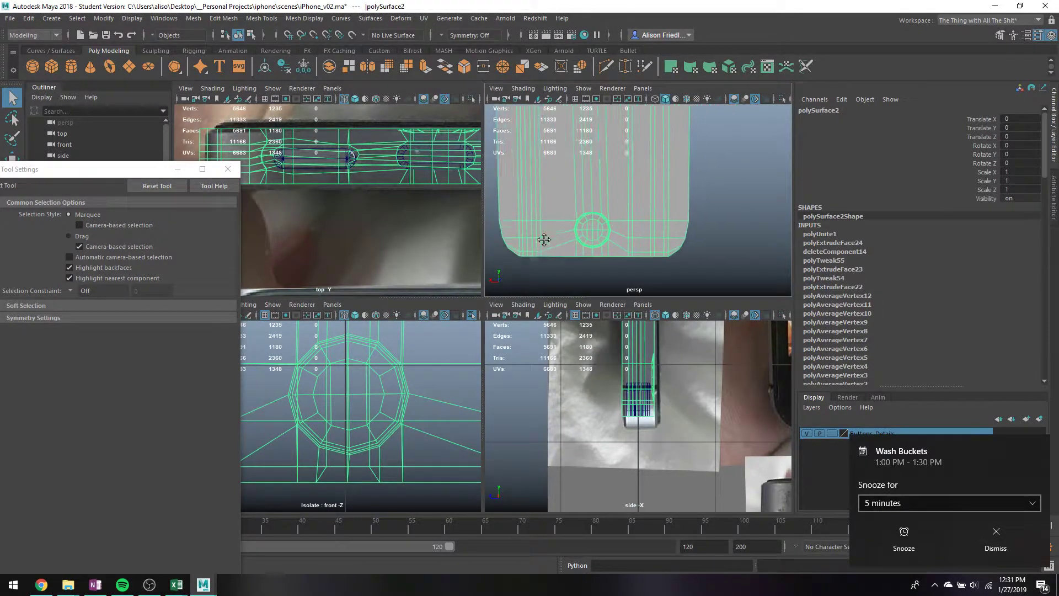
{"action": "key", "text": "space"}
{"action": "key", "text": "3"}
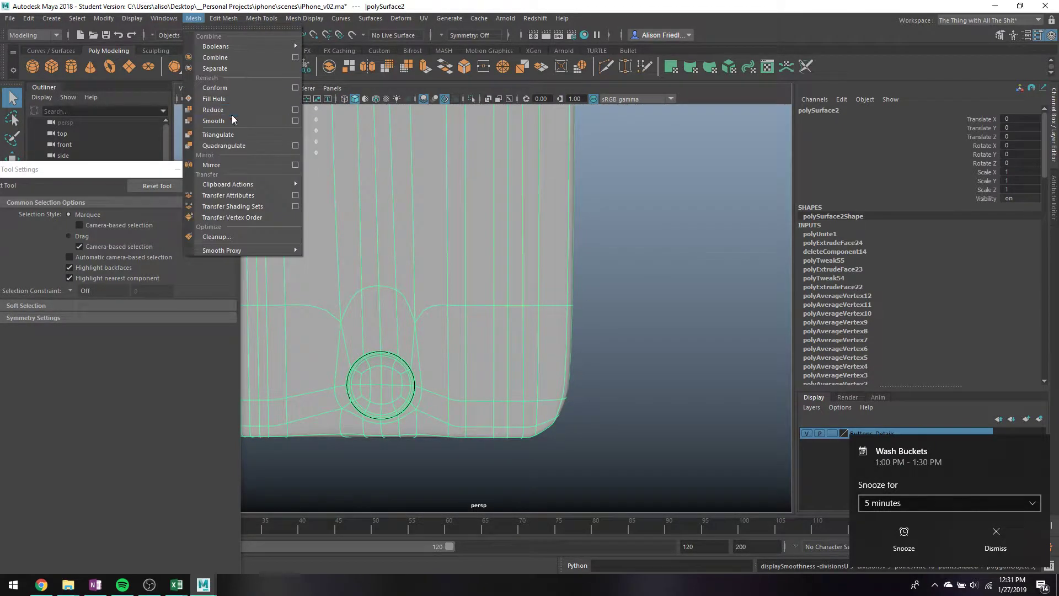
{"action": "left_click", "coordinate": [223, 69]}
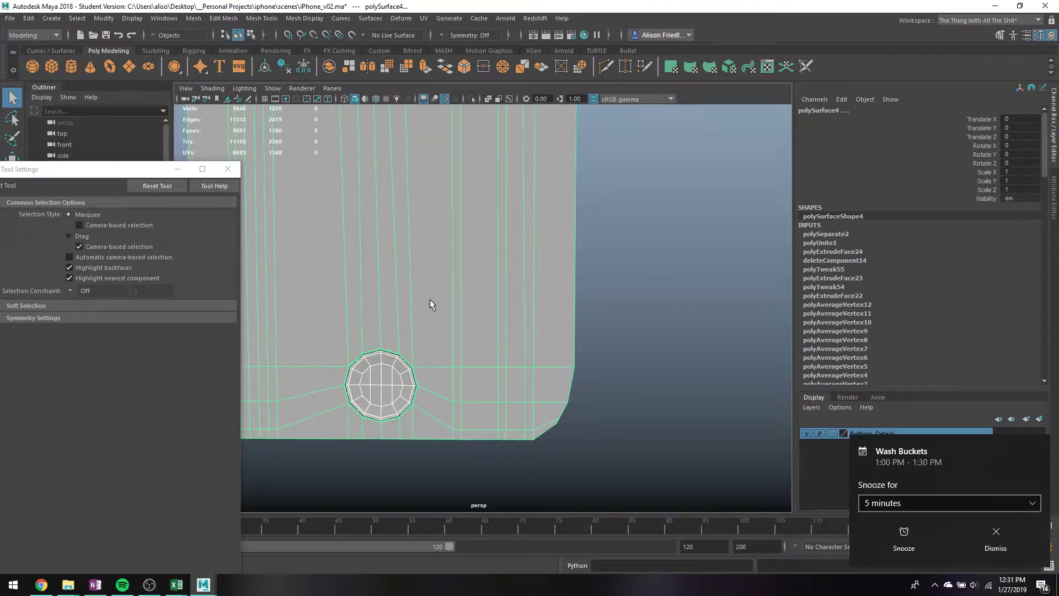
- Turn on smooth mesh preview for the separated home button and phone body
{"action": "left_click", "coordinate": [644, 290]}
{"action": "scroll", "coordinate": [552, 331], "scroll_direction": "down", "scroll_amount": 5}
{"action": "left_click", "coordinate": [424, 346]}
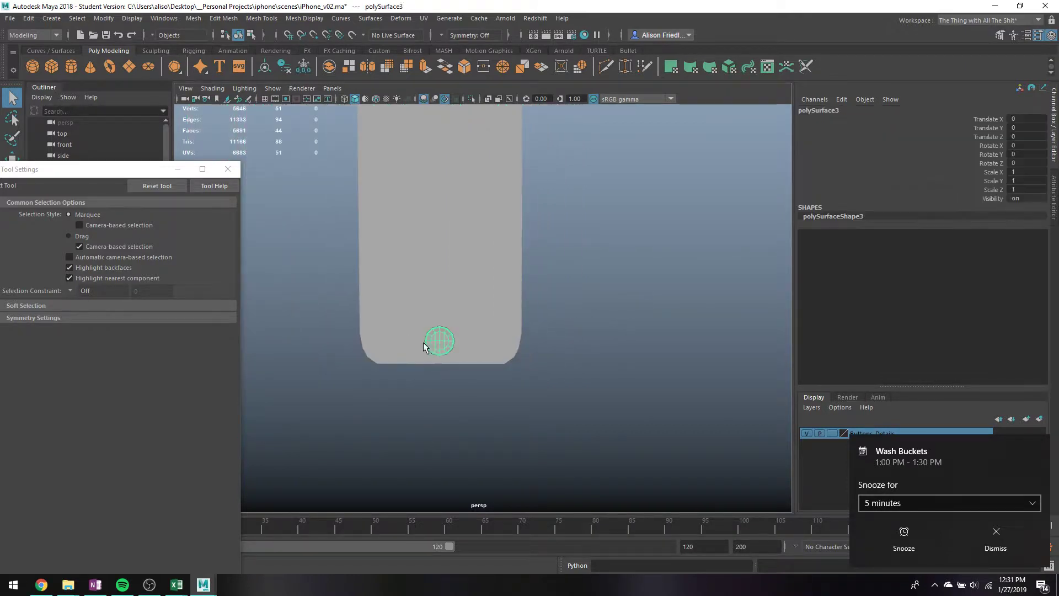
{"action": "left_click", "coordinate": [541, 341]}
{"action": "left_click_drag", "start_coordinate": [508, 362], "coordinate": [503, 387], "text": "alt"}
{"action": "left_click", "coordinate": [488, 345]}
{"action": "left_click", "coordinate": [552, 331]}
{"action": "left_click", "coordinate": [499, 395]}
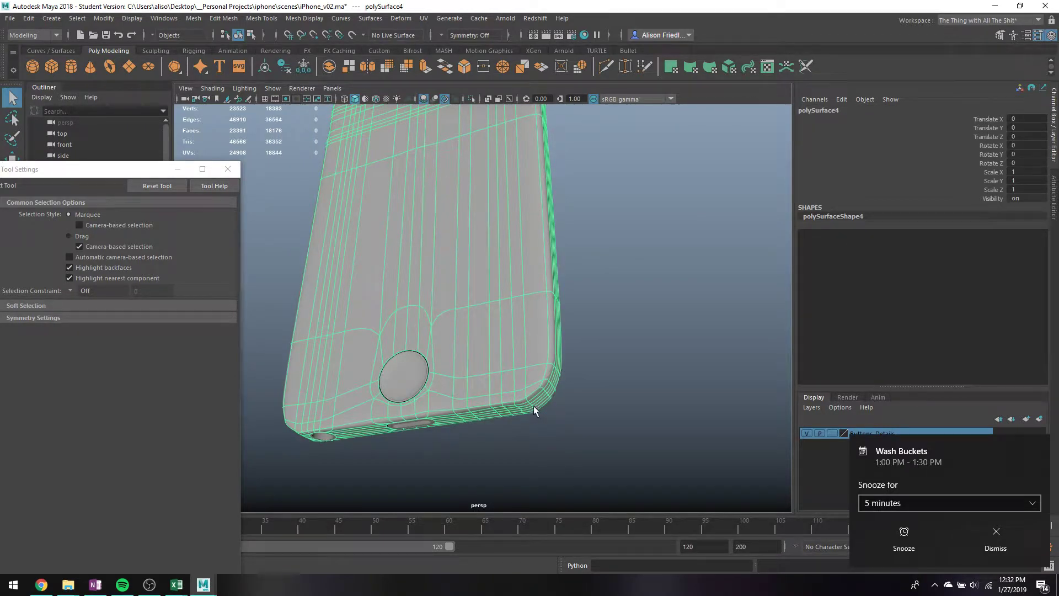
- Switch off the phone body's smooth preview, display its vertices for editing, and save the scene
{"action": "key", "text": "1"}
{"action": "left_click_drag", "start_coordinate": [543, 403], "coordinate": [557, 379], "text": "alt"}
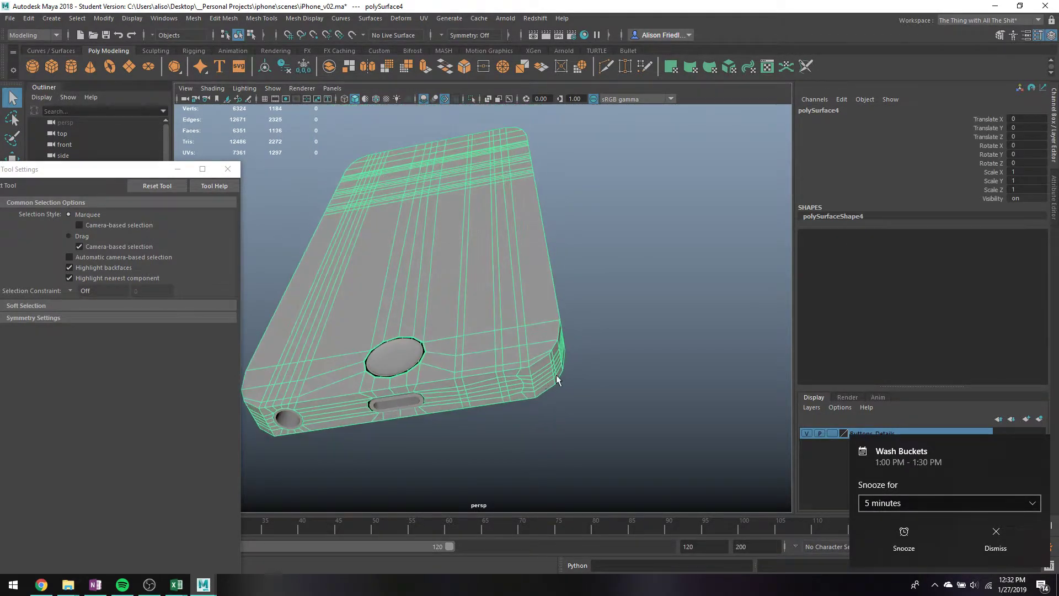
{"action": "right_click_drag", "start_coordinate": [515, 269], "coordinate": [481, 257]}
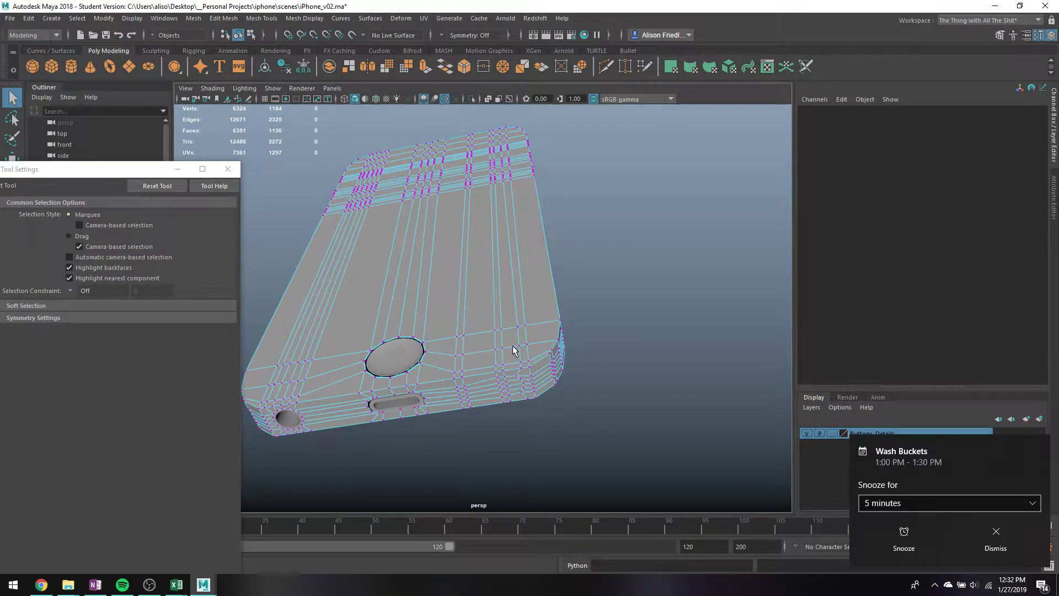
{"action": "left_click_drag", "start_coordinate": [519, 279], "coordinate": [531, 297], "text": "alt"}
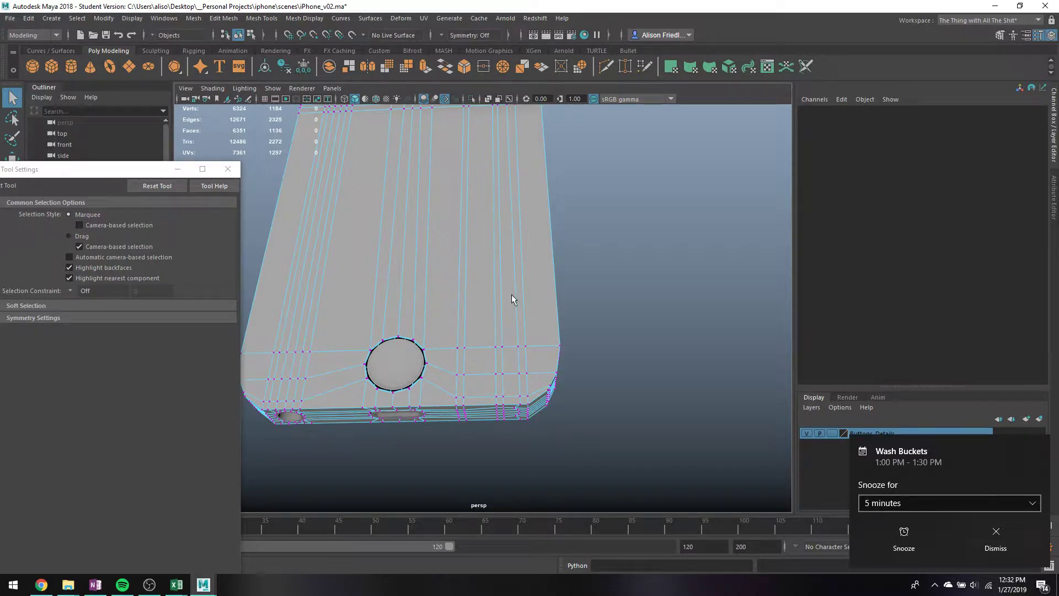
{"action": "key", "text": "ctrl+s"}
{"action": "key", "text": "Return"}
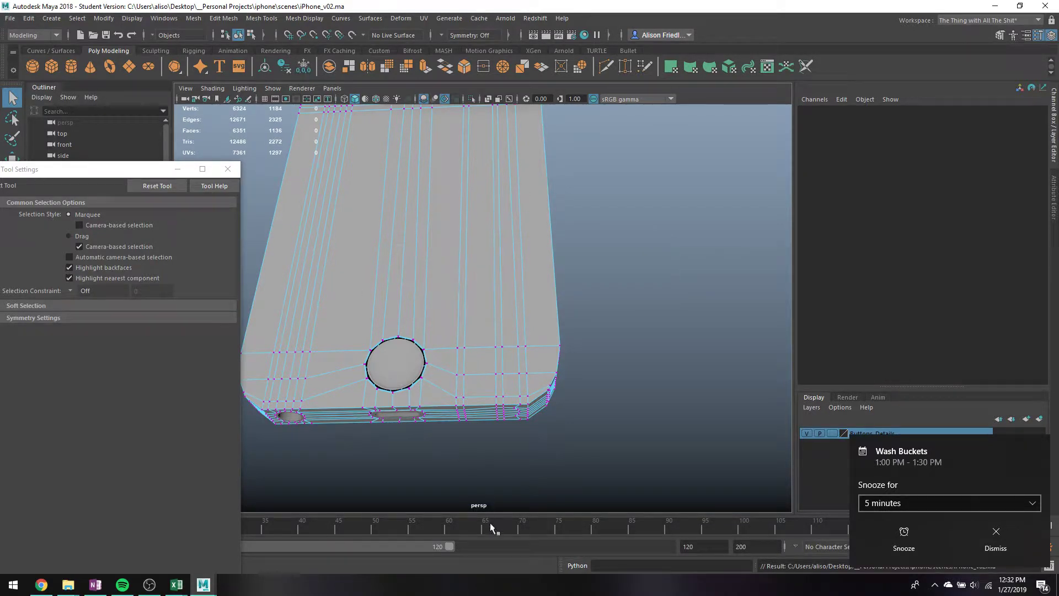
- In the top view, select the reference image plane and move it along Z until the bottom-edge photo lines up with the phone model
{"action": "key", "text": "space"}
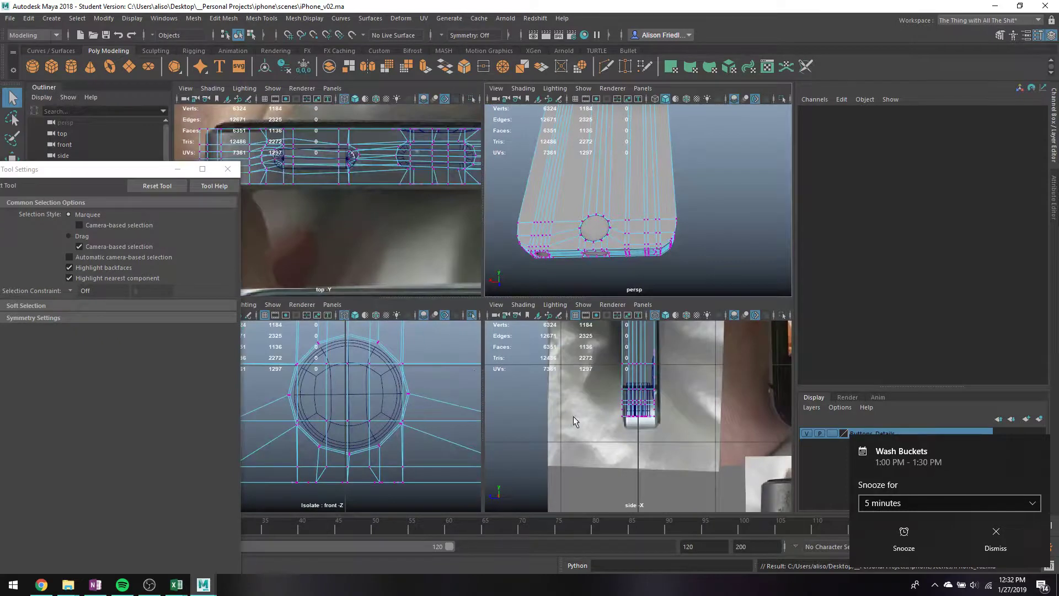
{"action": "key", "text": "space"}
{"action": "key", "text": "a"}
{"action": "right_click", "coordinate": [521, 346]}
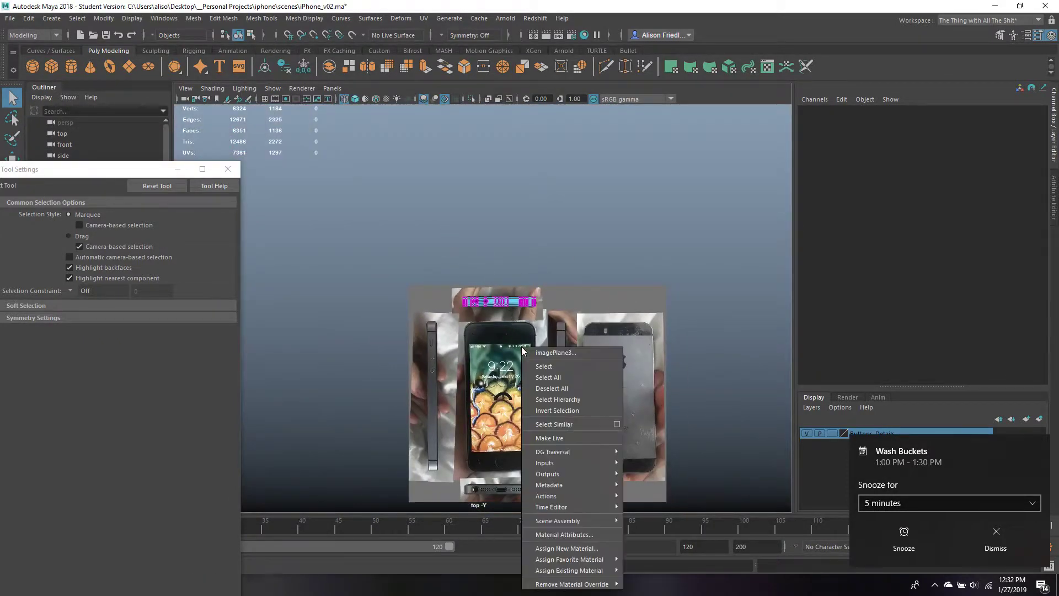
{"action": "right_click", "coordinate": [537, 327]}
{"action": "right_click", "coordinate": [541, 313]}
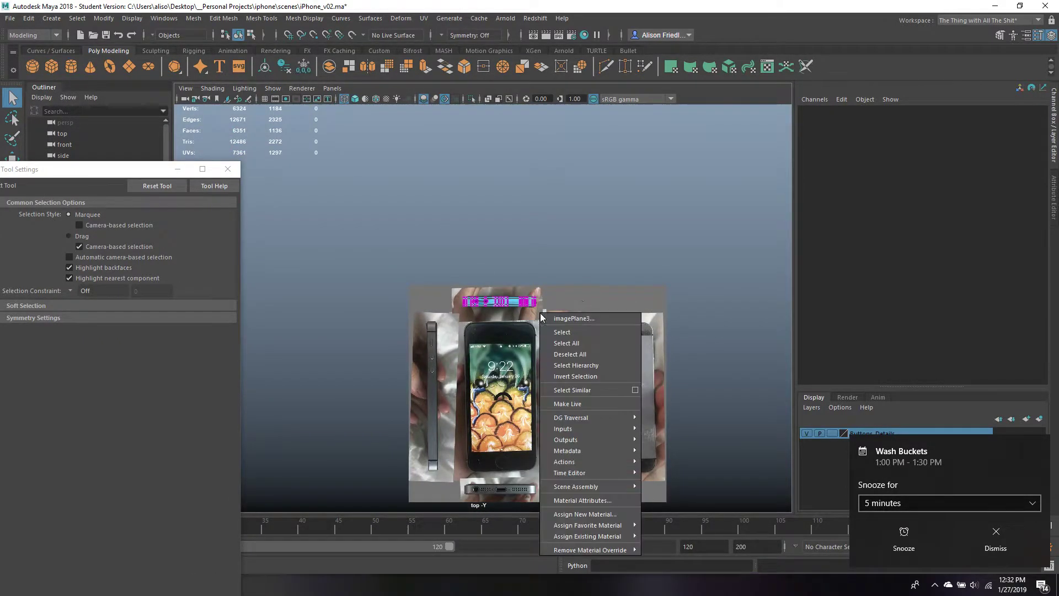
{"action": "left_click", "coordinate": [508, 272]}
{"action": "left_click", "coordinate": [537, 289]}
{"action": "right_click", "coordinate": [537, 289]}
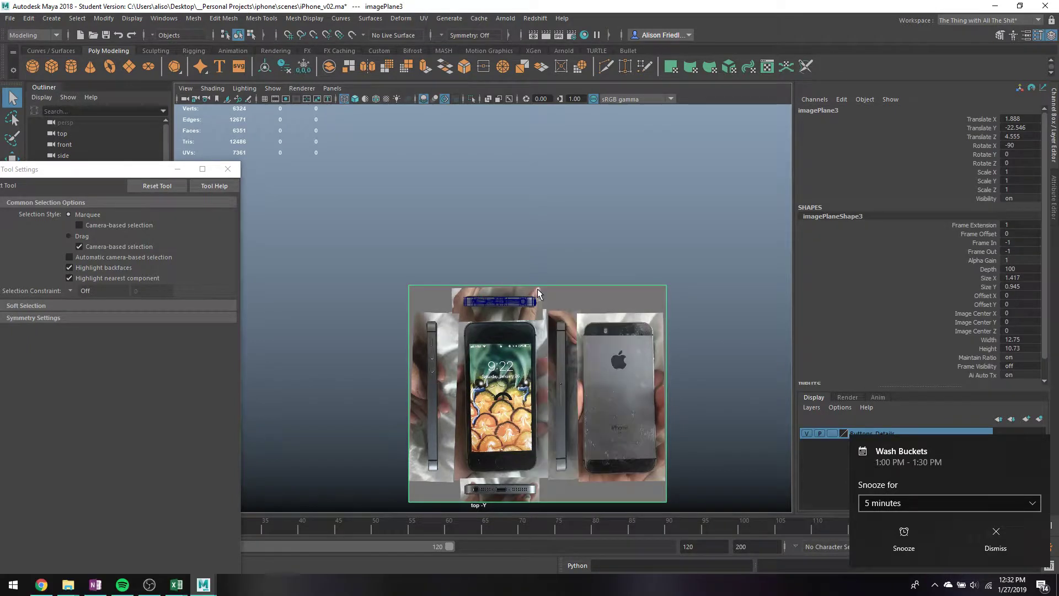
{"action": "middle_click_drag", "start_coordinate": [572, 406], "coordinate": [564, 346], "text": "alt"}
{"action": "key", "text": "w"}
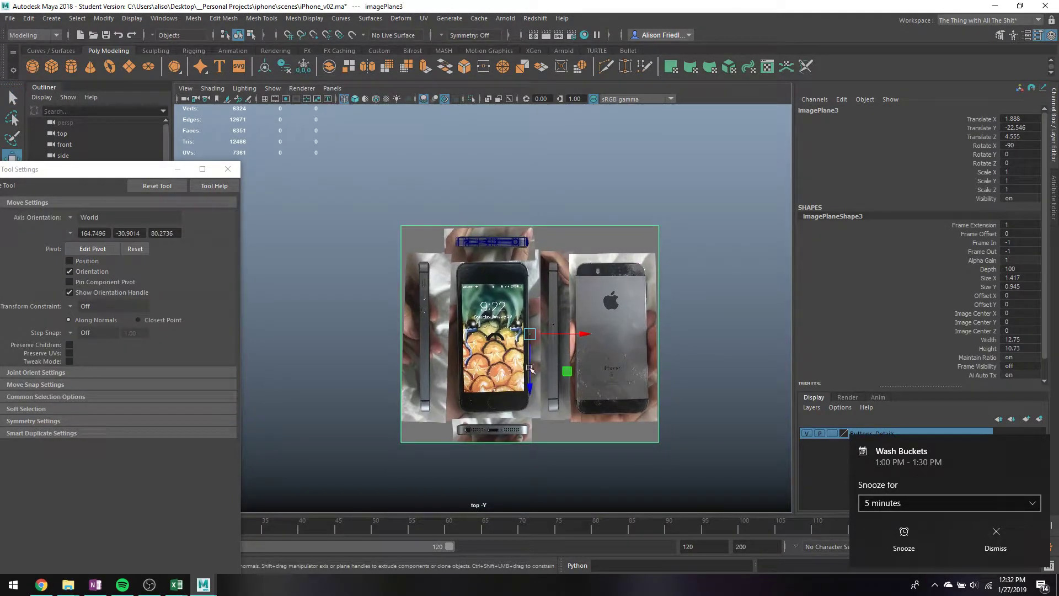
{"action": "left_click_drag", "start_coordinate": [530, 368], "coordinate": [509, 184]}
{"action": "key", "text": "f"}
{"action": "key", "text": "space"}
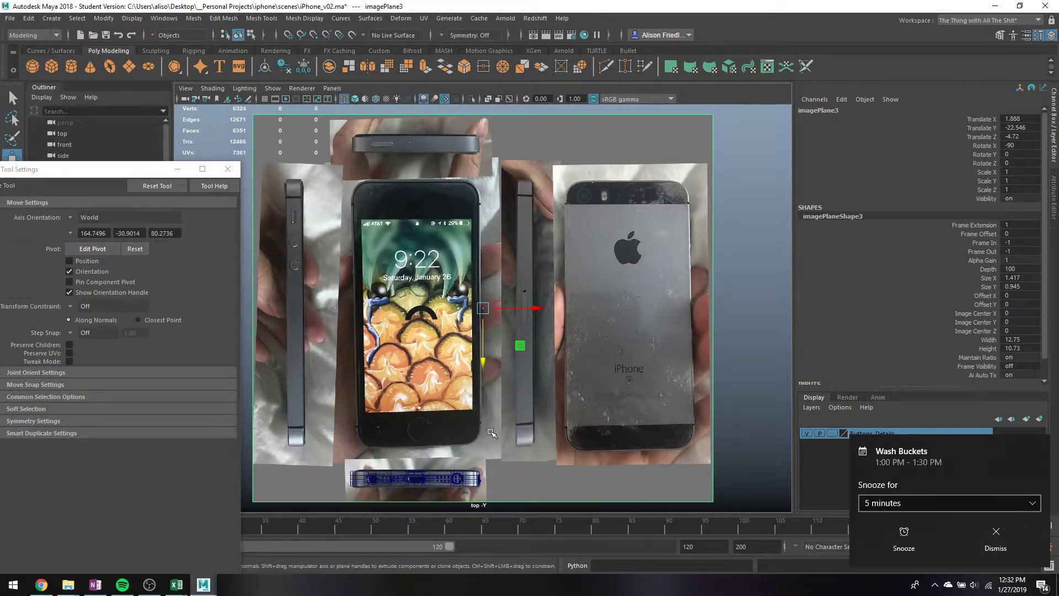
{"action": "middle_click_drag", "start_coordinate": [490, 432], "coordinate": [571, 284], "text": "alt"}
{"action": "right_click_drag", "start_coordinate": [425, 265], "coordinate": [565, 335], "text": "alt"}
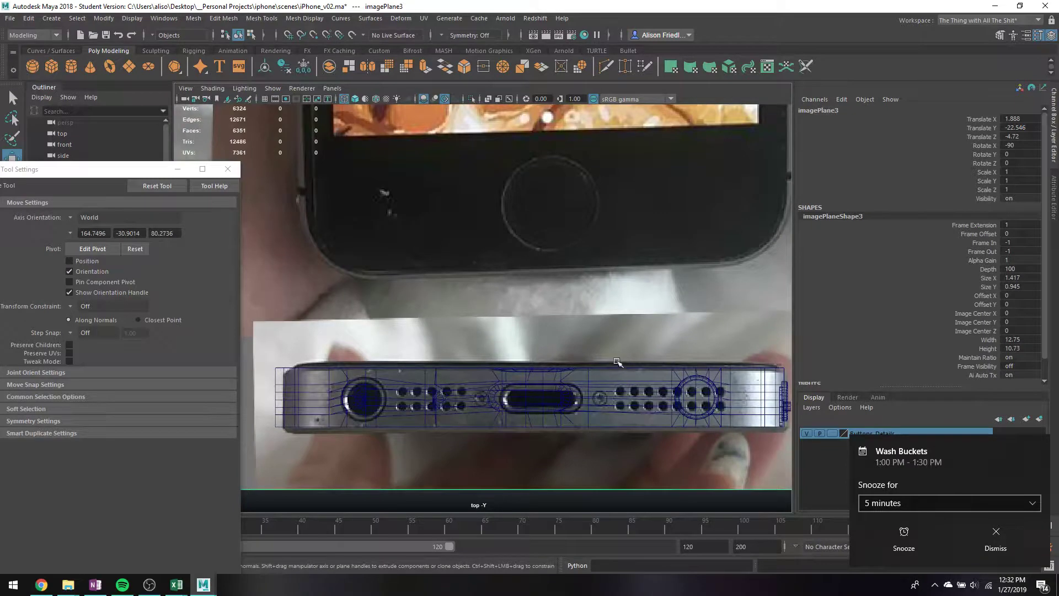
{"action": "middle_click_drag", "start_coordinate": [639, 388], "coordinate": [607, 336], "text": "alt"}
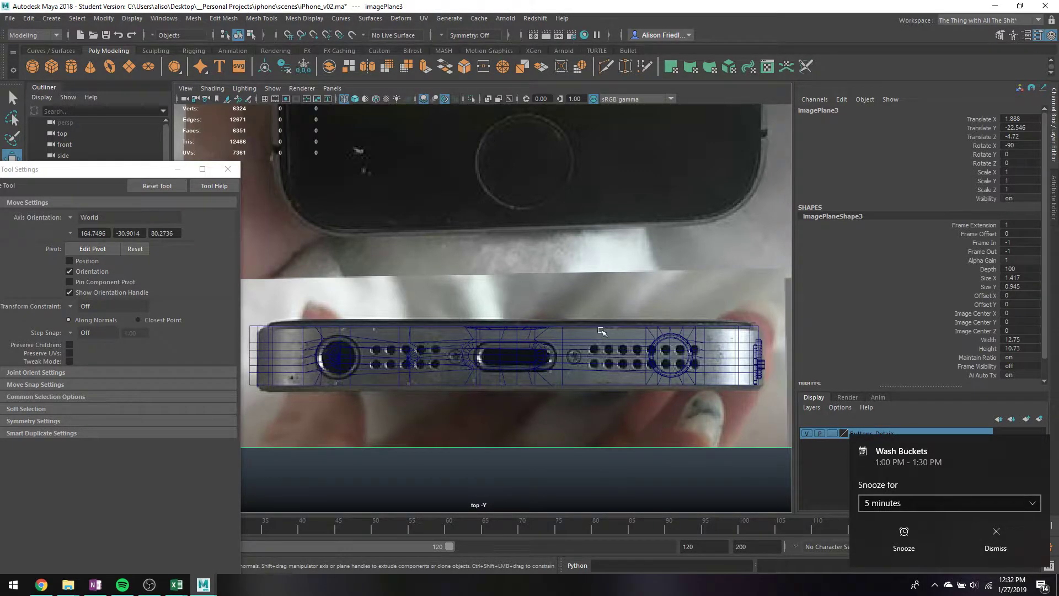
- In the perspective view, isolate the two round volume buttons, turn on their smooth preview and face them straight on
{"action": "key", "text": "space"}
{"action": "key", "text": "space"}
{"action": "middle_click_drag", "start_coordinate": [441, 208], "coordinate": [701, 324], "text": "alt"}
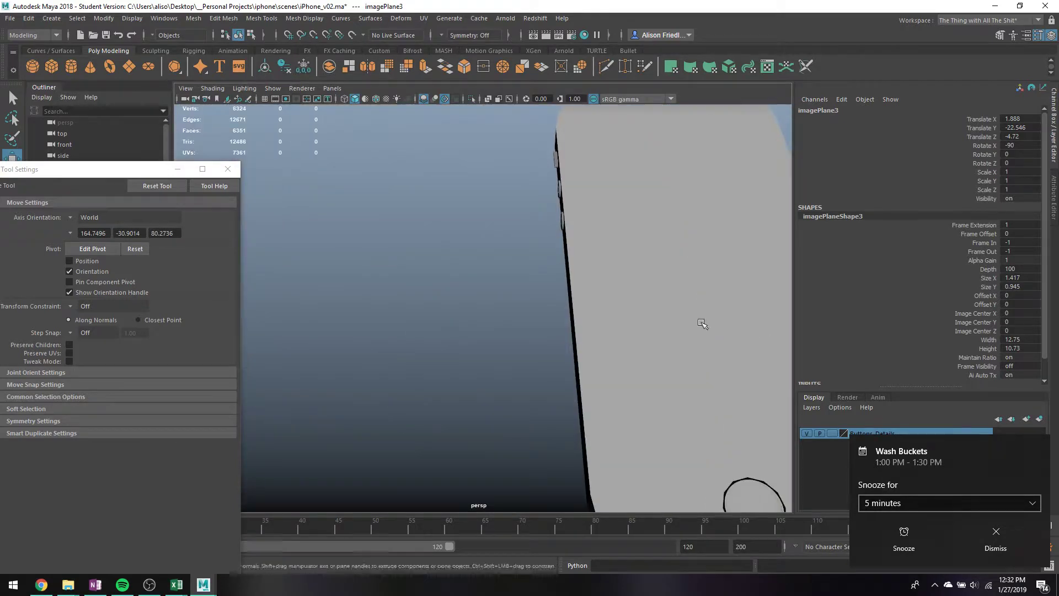
{"action": "left_click_drag", "start_coordinate": [508, 337], "coordinate": [634, 280], "text": "alt"}
{"action": "left_click", "coordinate": [452, 285]}
{"action": "key", "text": "f"}
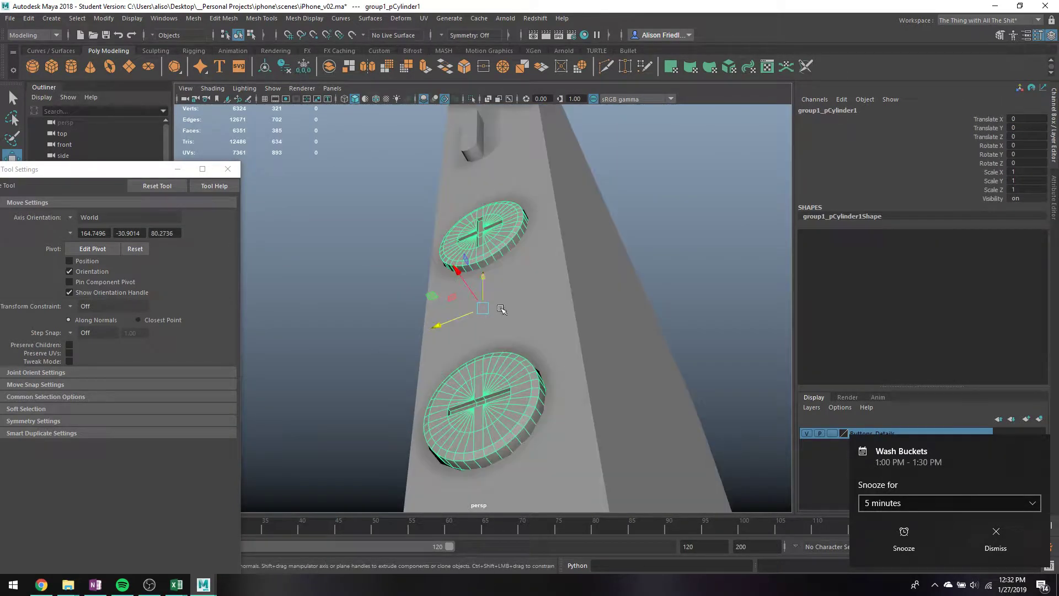
{"action": "left_click_drag", "start_coordinate": [501, 309], "coordinate": [517, 331], "text": "alt"}
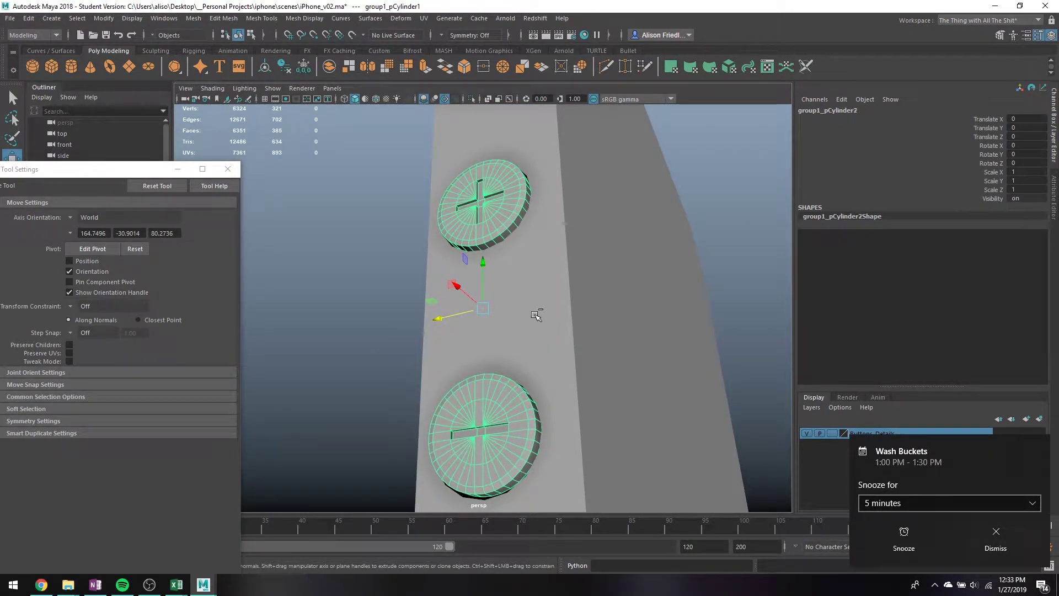
{"action": "key", "text": "ctrl+h"}
{"action": "key", "text": "ctrl+z"}
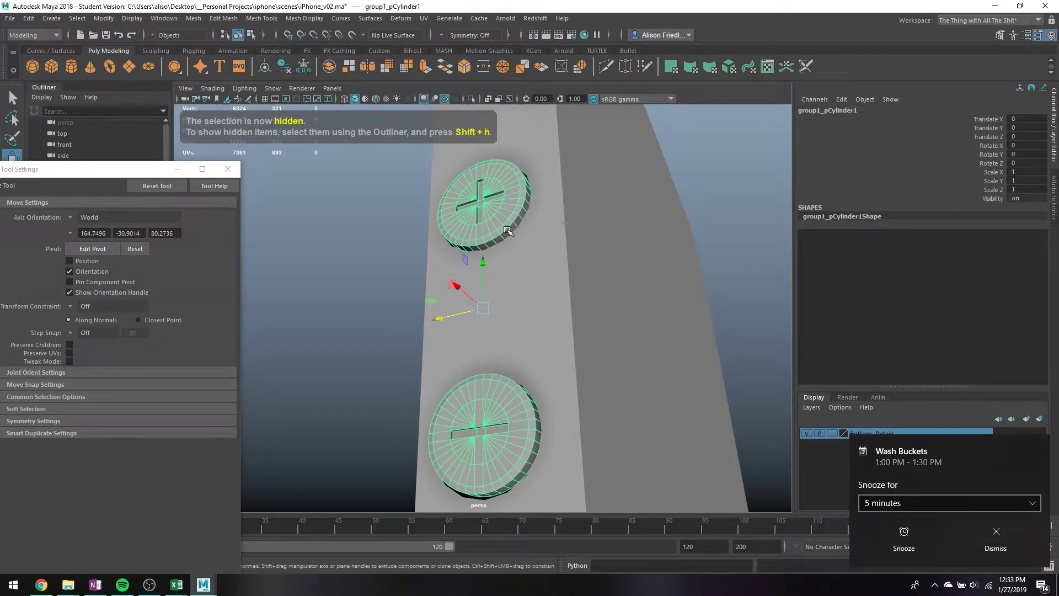
{"action": "key", "text": "3"}
{"action": "key", "text": "ctrl+1"}
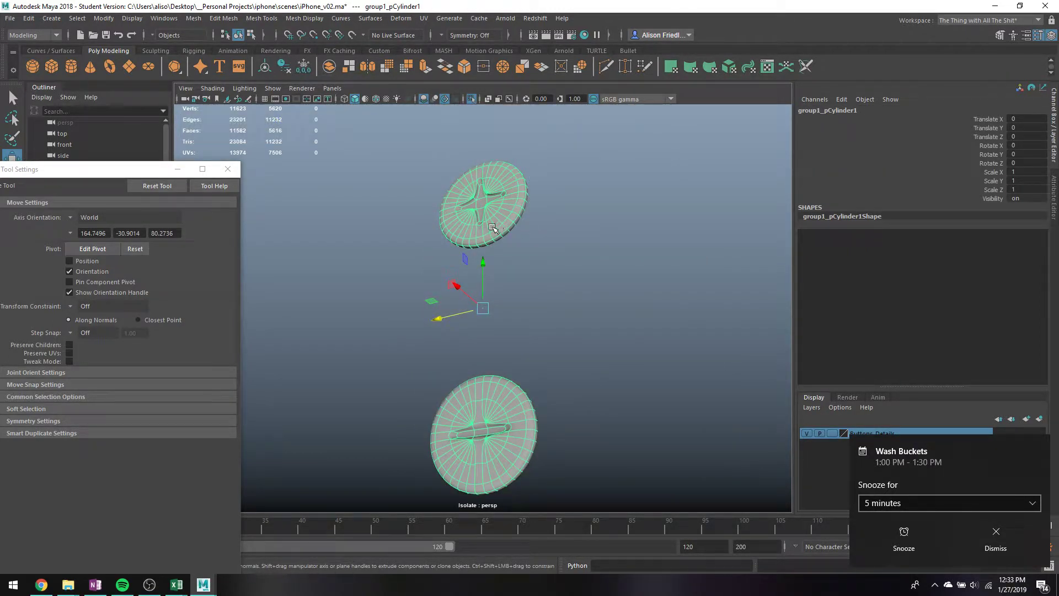
{"action": "left_click_drag", "start_coordinate": [485, 214], "coordinate": [521, 249], "text": "alt"}
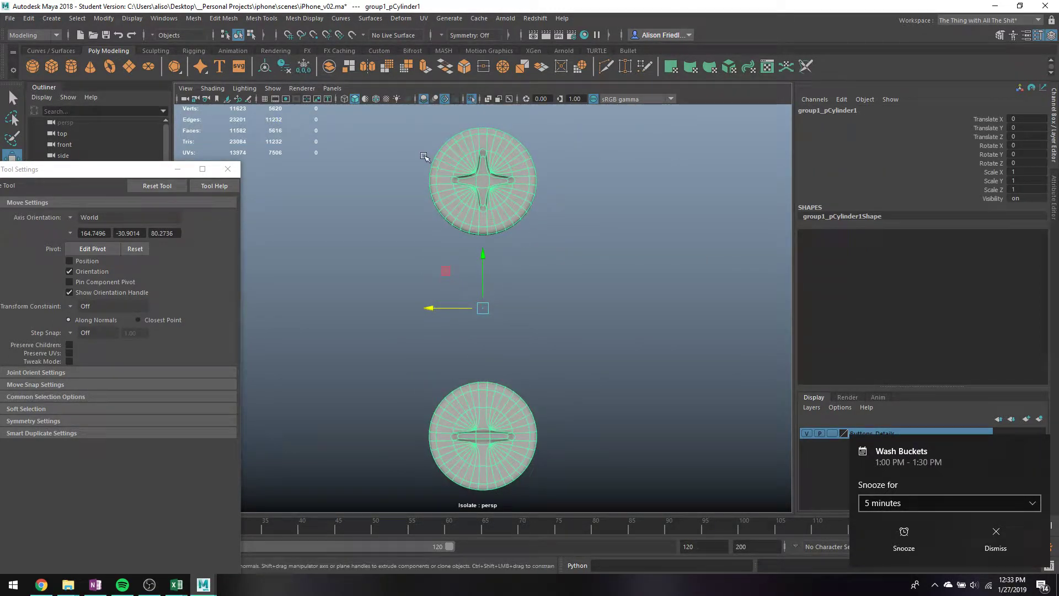
- Return the volume buttons to unsmoothed display and insert edge loops close to both long sides of the plus sign's vertical slot
{"action": "left_click", "coordinate": [261, 18]}
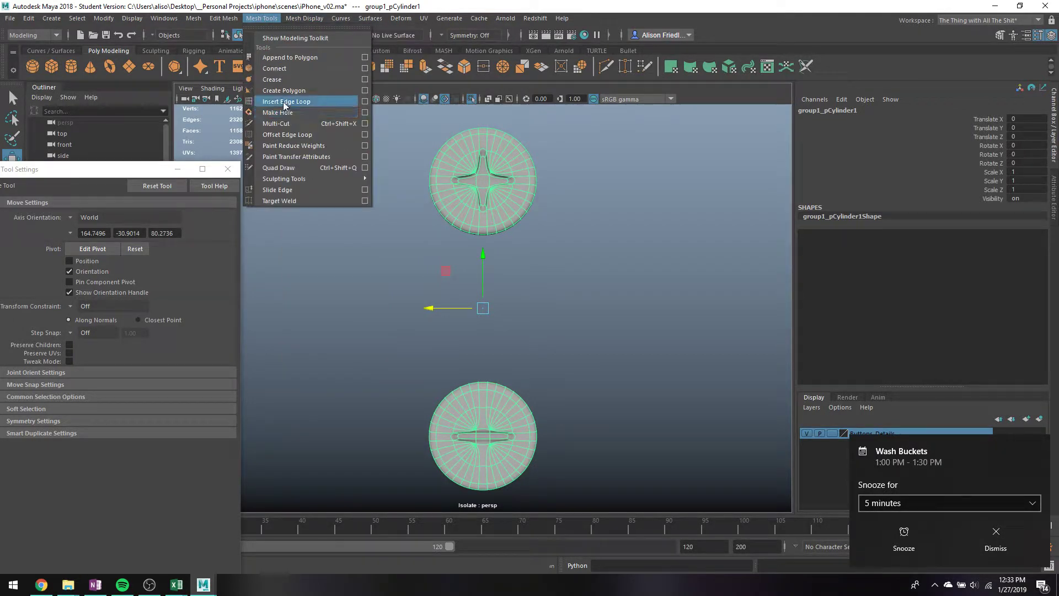
{"action": "left_click", "coordinate": [287, 97]}
{"action": "scroll", "coordinate": [461, 199], "scroll_direction": "up", "scroll_amount": 5}
{"action": "middle_click_drag", "start_coordinate": [491, 256], "coordinate": [507, 355], "text": "alt"}
{"action": "key", "text": "1"}
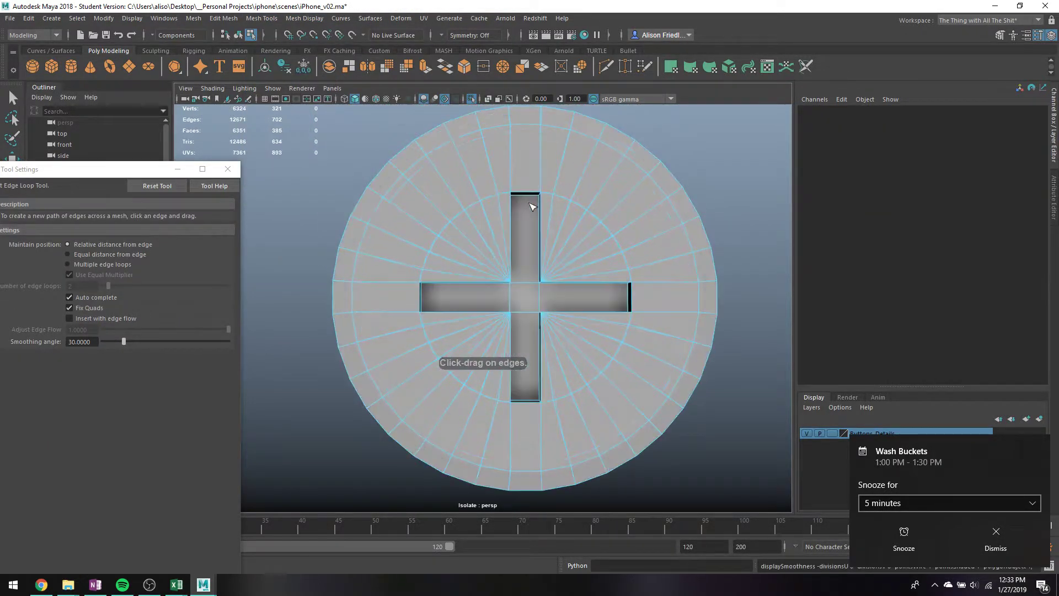
{"action": "left_click_drag", "start_coordinate": [524, 193], "coordinate": [537, 201]}
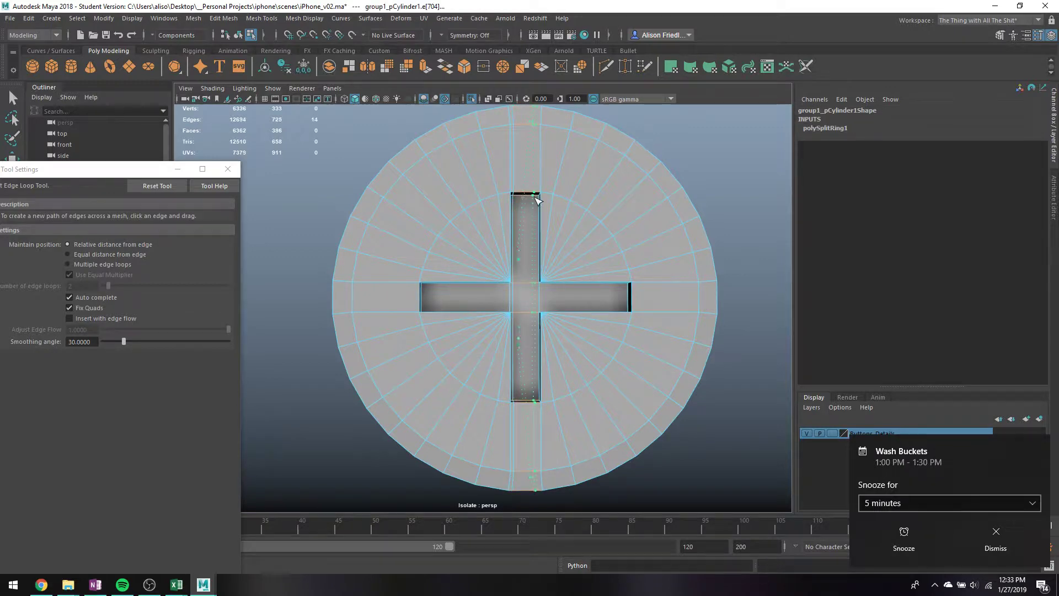
{"action": "left_click", "coordinate": [542, 201]}
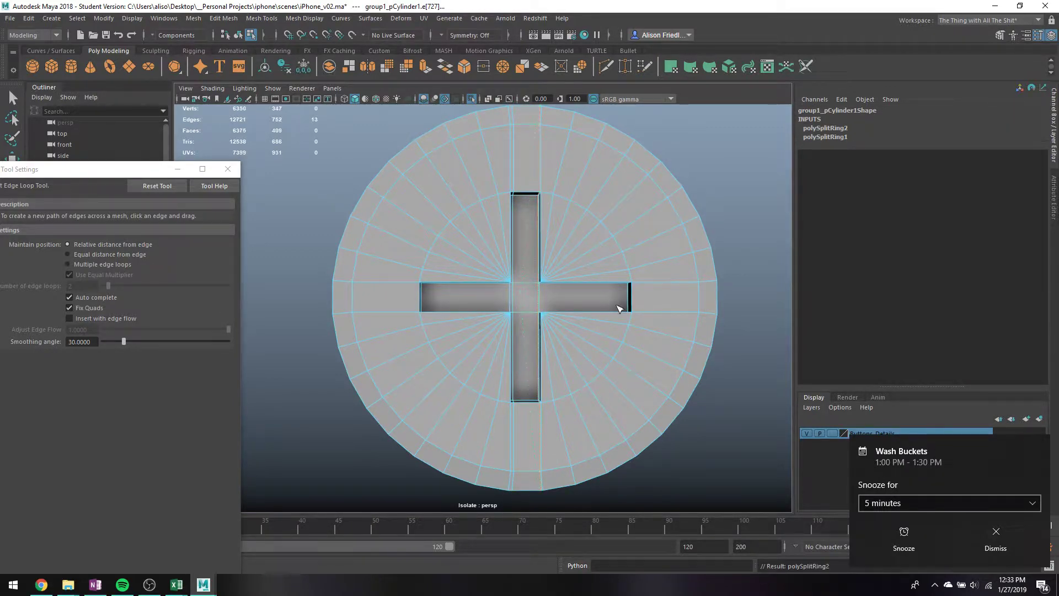
{"action": "key", "text": "3"}
{"action": "key", "text": "1"}
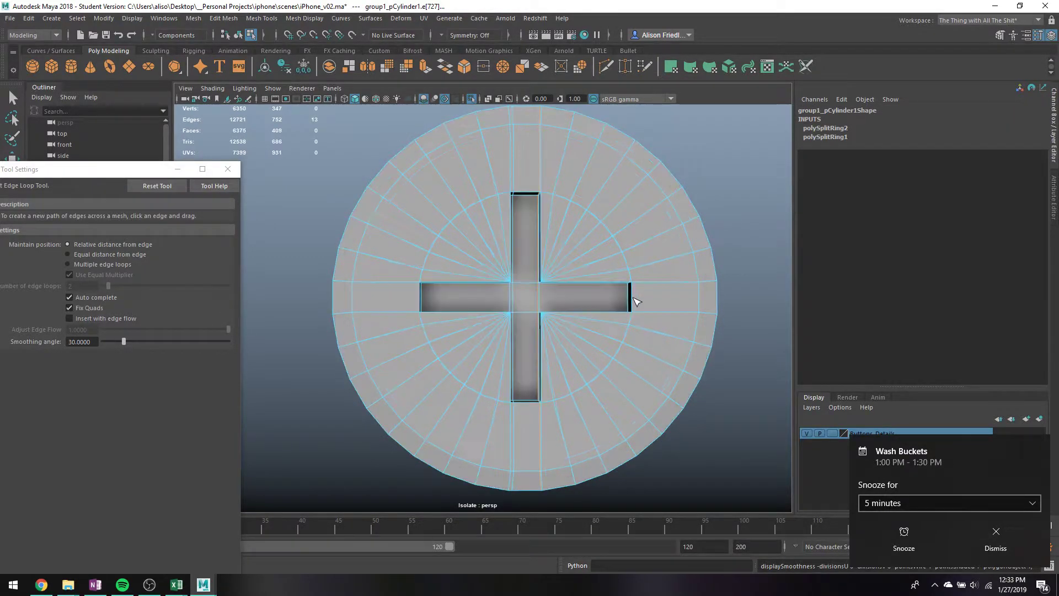
- Insert edge loops close to both long sides of the plus sign's horizontal slot
{"action": "left_click", "coordinate": [633, 297]}
{"action": "left_click_drag", "start_coordinate": [633, 298], "coordinate": [633, 288]}
{"action": "middle_click_drag", "start_coordinate": [594, 333], "coordinate": [594, 290], "text": "alt"}
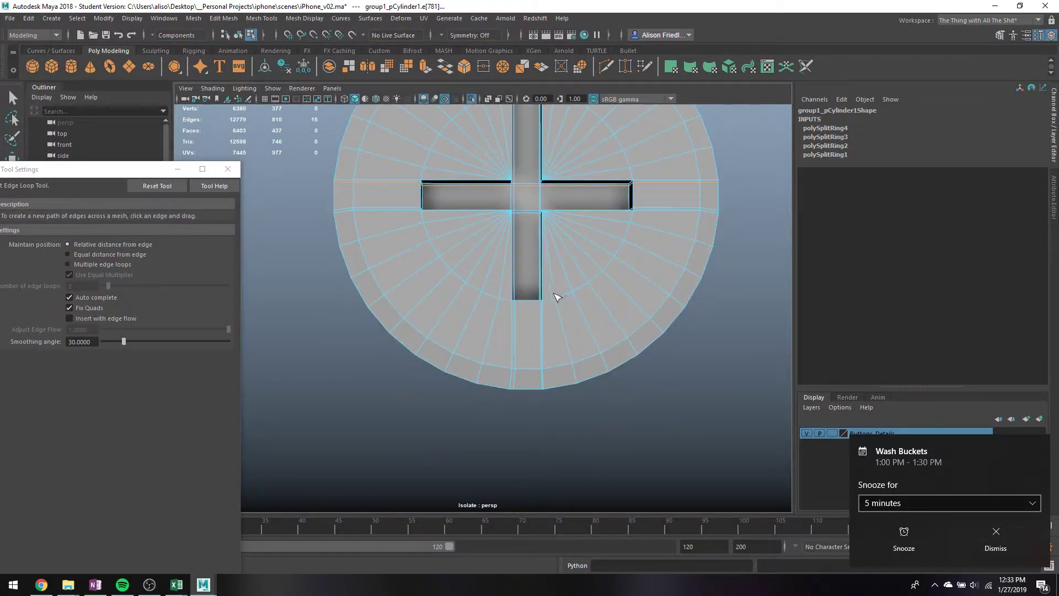
{"action": "left_click_drag", "start_coordinate": [558, 298], "coordinate": [533, 304], "text": "alt"}
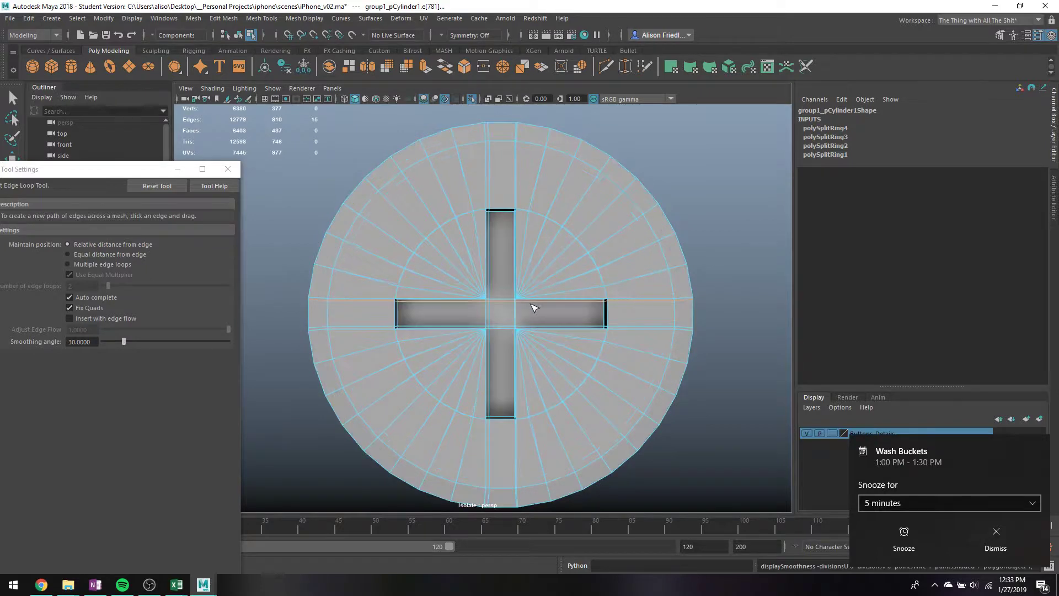
- Frame the volume button in the side view against the reference photo and return it to object selection
{"action": "key", "text": "space"}
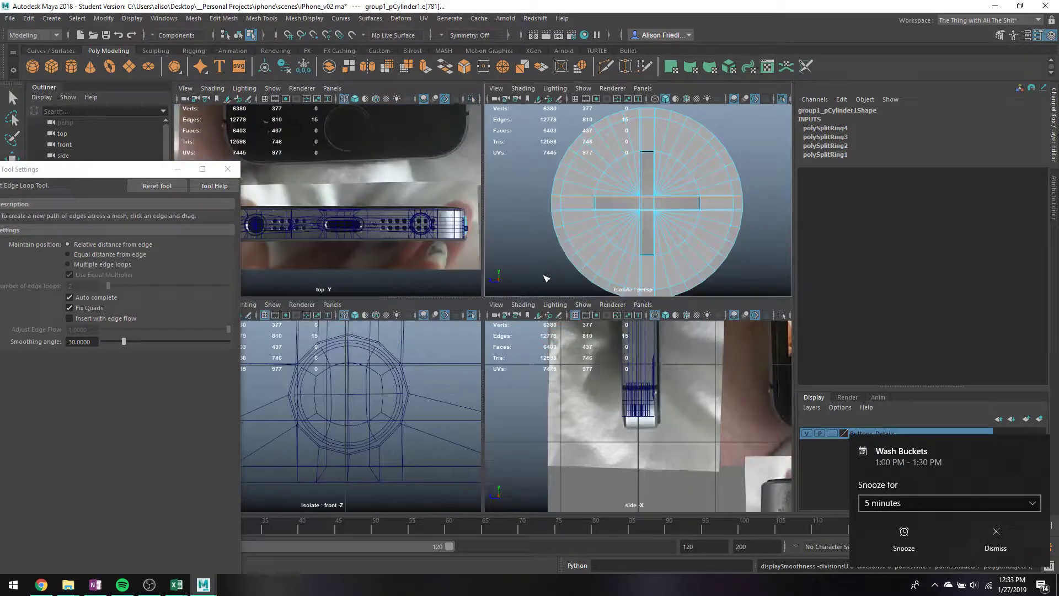
{"action": "key", "text": "space"}
{"action": "key", "text": "f"}
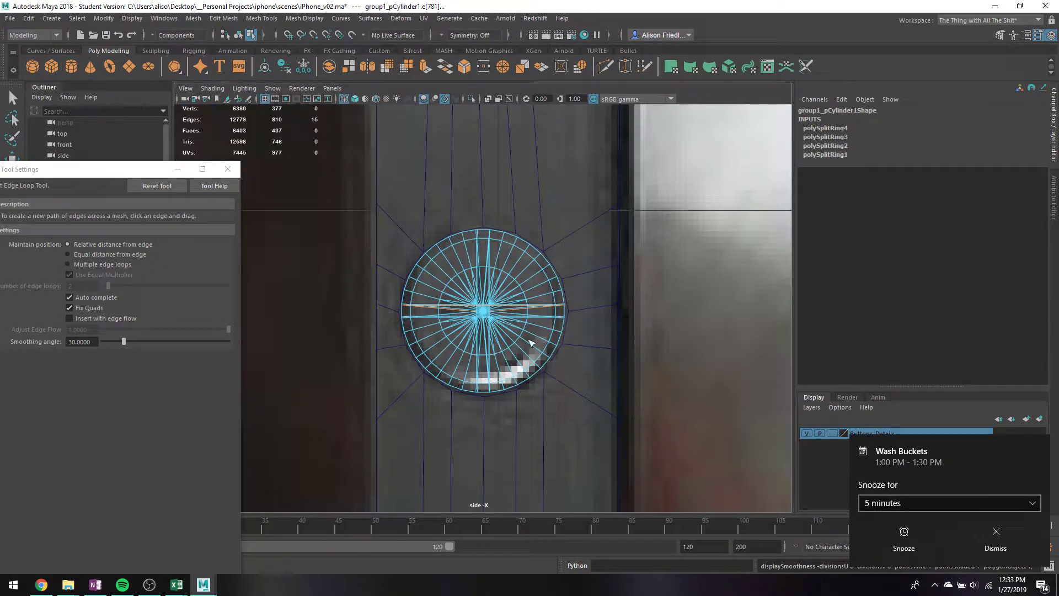
{"action": "key", "text": "ctrl+1"}
{"action": "key", "text": "ctrl+1"}
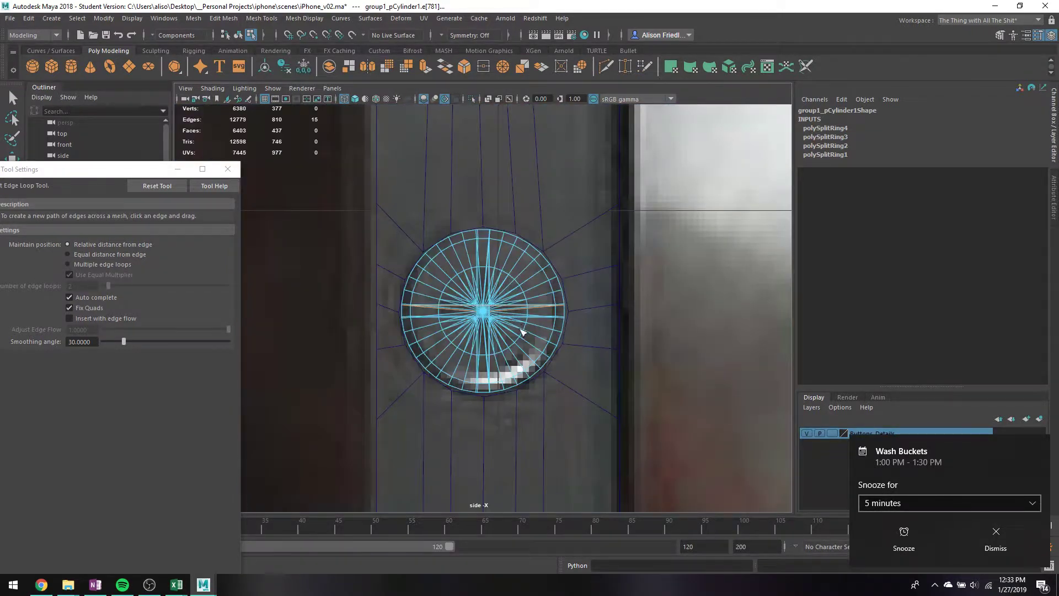
{"action": "key", "text": "q"}
{"action": "right_click_drag", "start_coordinate": [488, 276], "coordinate": [519, 233]}
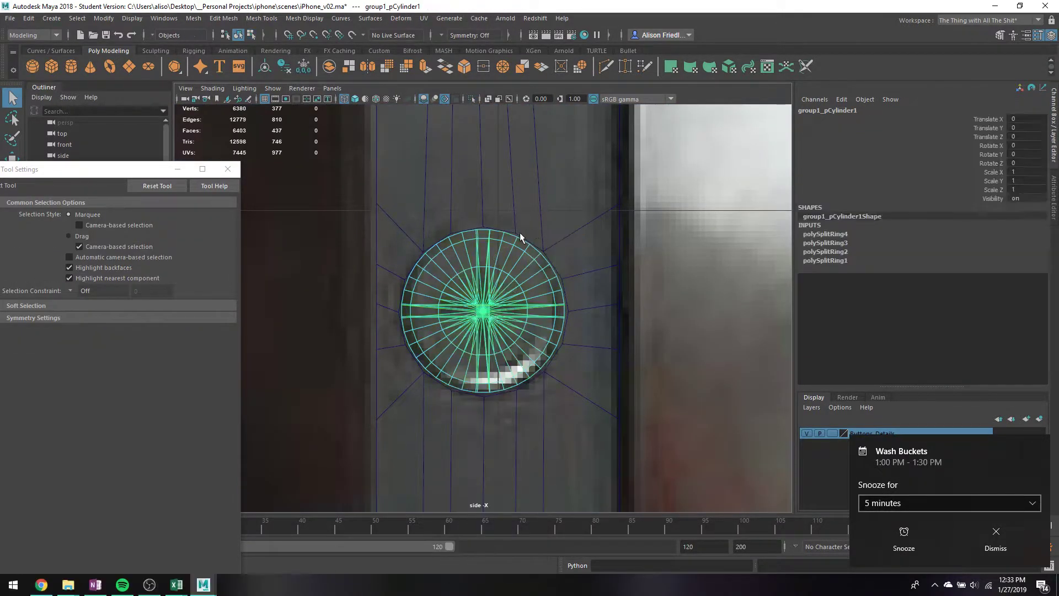
- Set the modeling symmetry to Object X
{"action": "left_click", "coordinate": [444, 36]}
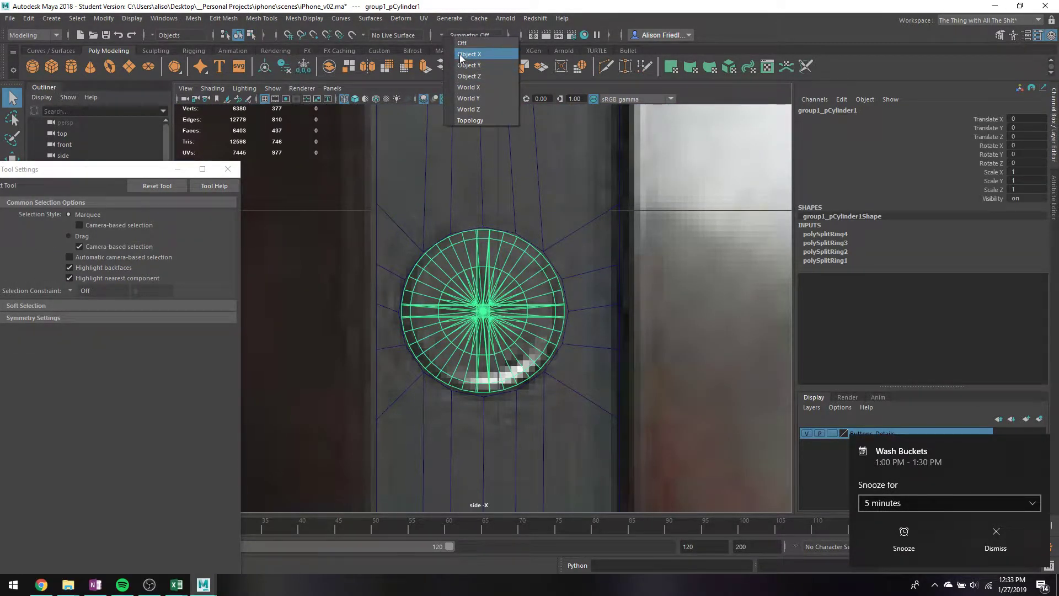
{"action": "left_click", "coordinate": [495, 267]}
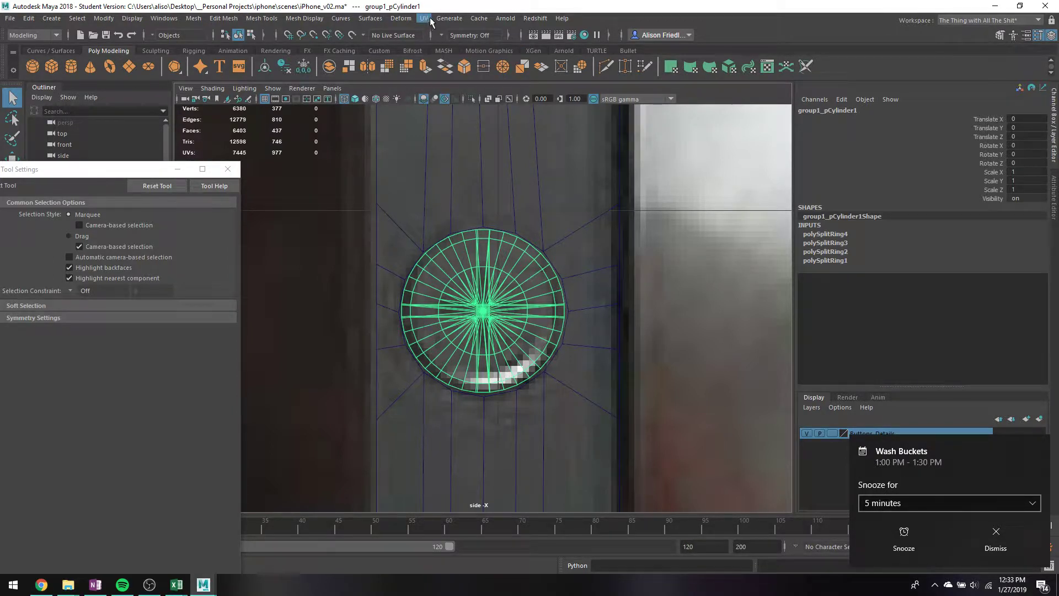
{"action": "left_click", "coordinate": [448, 35]}
{"action": "left_click", "coordinate": [452, 49]}
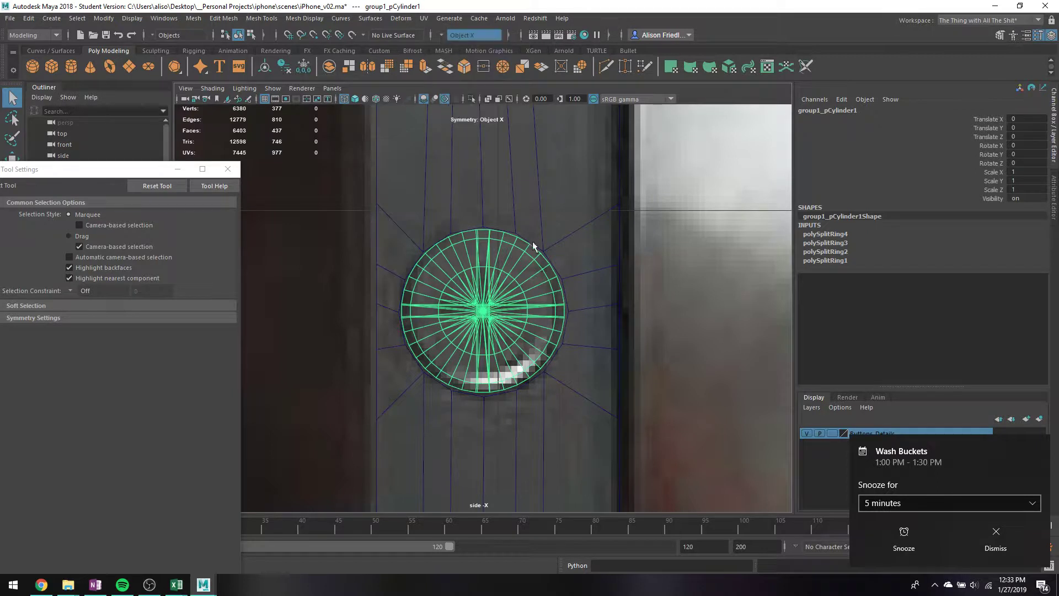
{"action": "right_click_drag", "start_coordinate": [540, 261], "coordinate": [541, 173], "text": "shift"}
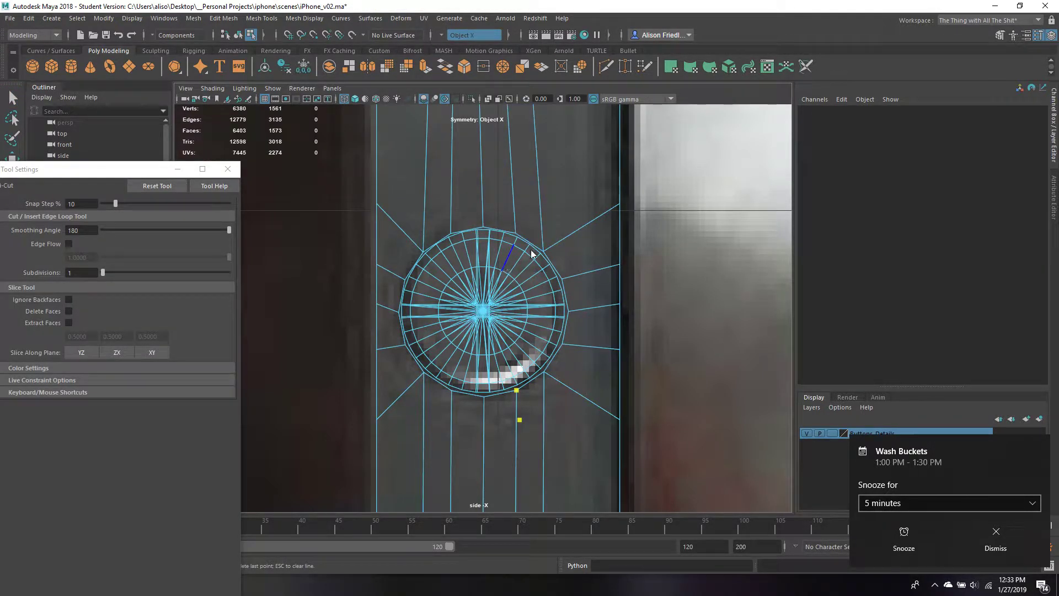
{"action": "key", "text": "q"}
{"action": "right_click_drag", "start_coordinate": [516, 253], "coordinate": [538, 238]}
- Select the round volume buttons instead of the phone body and isolate them in the side view
{"action": "left_click", "coordinate": [509, 251]}
{"action": "left_click", "coordinate": [512, 260]}
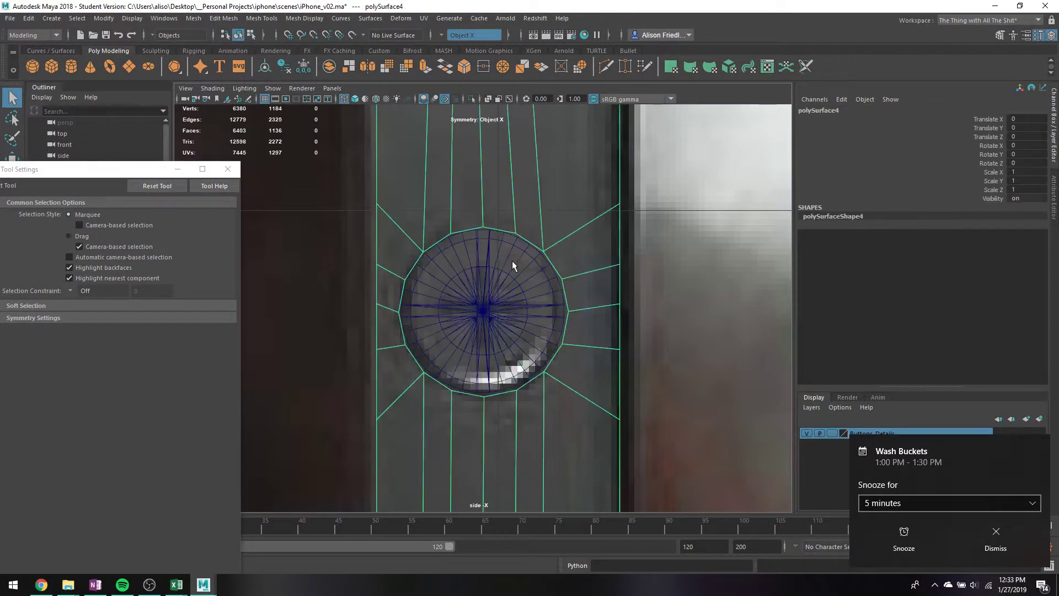
{"action": "left_click", "coordinate": [506, 268]}
{"action": "key", "text": "ctrl+1"}
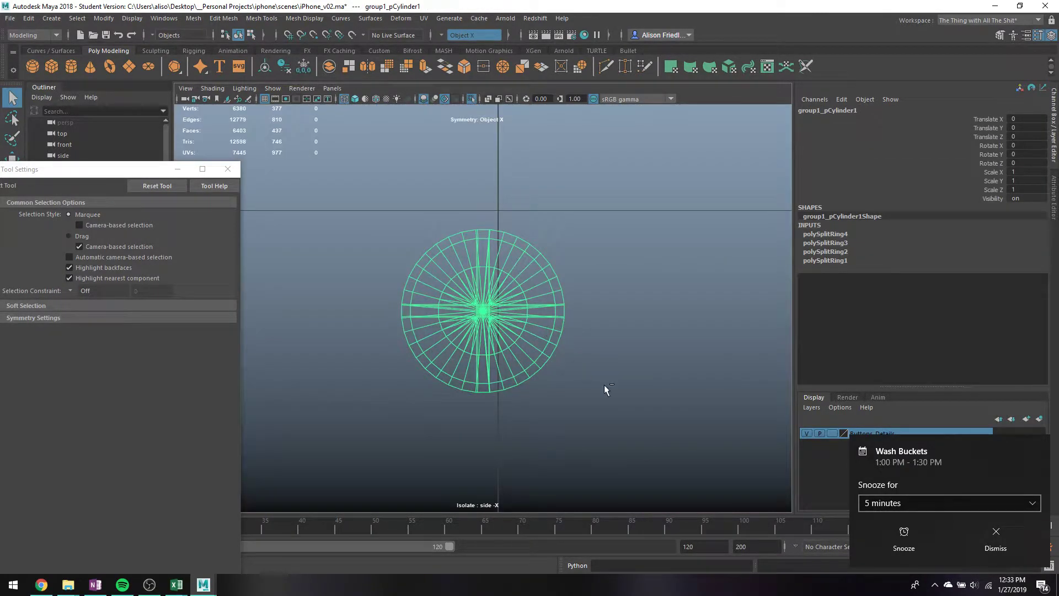
- Try a vertical Multi-Cut slice through the volume buttons with Object X symmetry, then undo it
{"action": "key", "text": "ctrl+shift+x"}
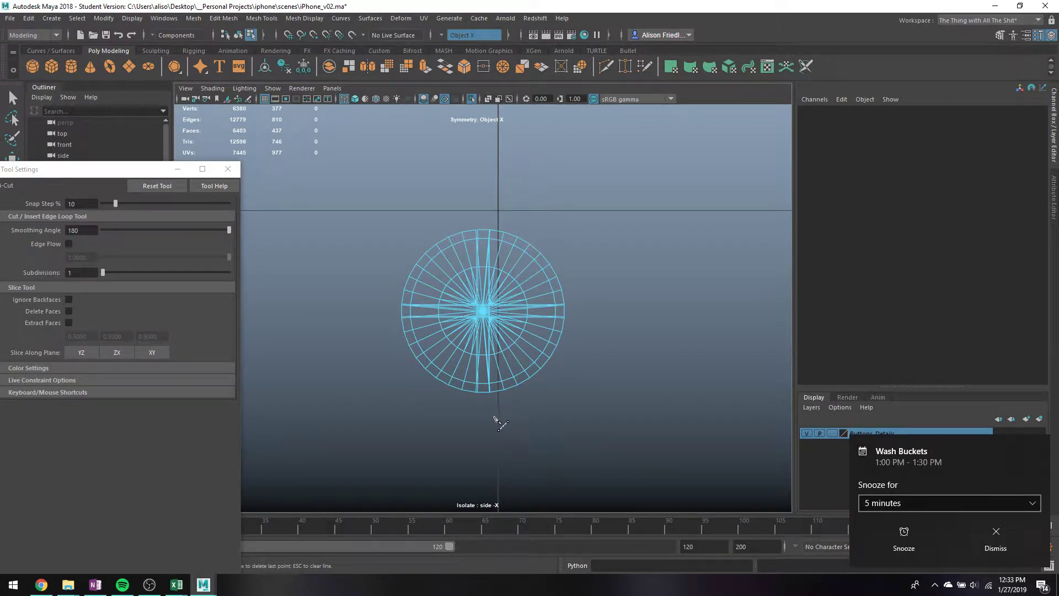
{"action": "left_click_drag", "start_coordinate": [495, 417], "coordinate": [497, 301]}
{"action": "key", "text": "ctrl+z"}
- Switch symmetry to Object Z, try a vertical Multi-Cut slice through the volume buttons and undo it
{"action": "left_click", "coordinate": [466, 35]}
{"action": "left_click", "coordinate": [458, 77]}
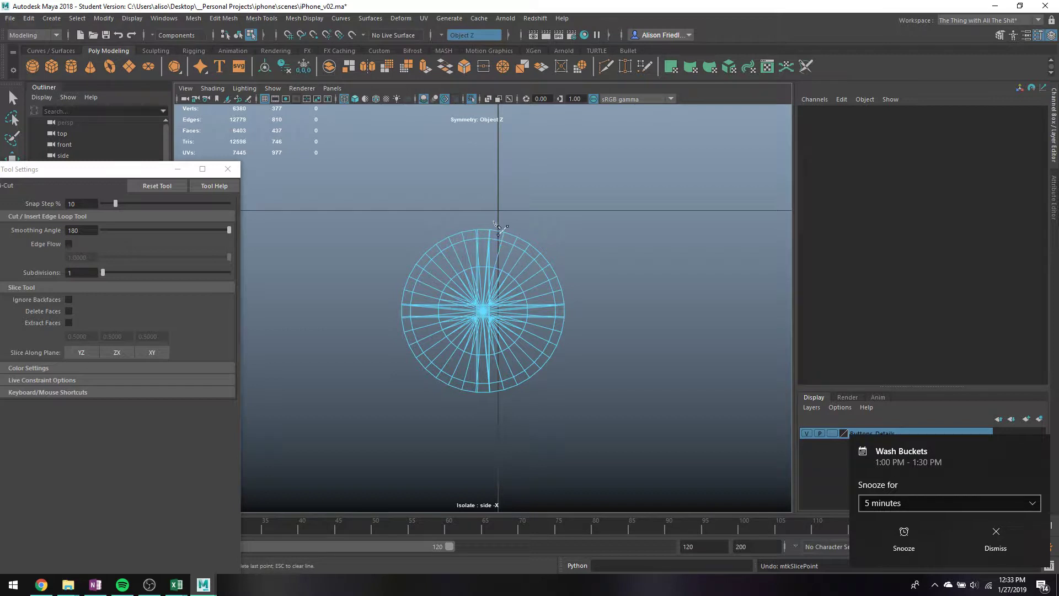
{"action": "left_click_drag", "start_coordinate": [494, 220], "coordinate": [502, 440]}
{"action": "key", "text": "ctrl+z"}
- Set symmetry to Object Y, try a vertical Multi-Cut slice through the volume buttons and undo the slice
{"action": "left_click", "coordinate": [448, 35]}
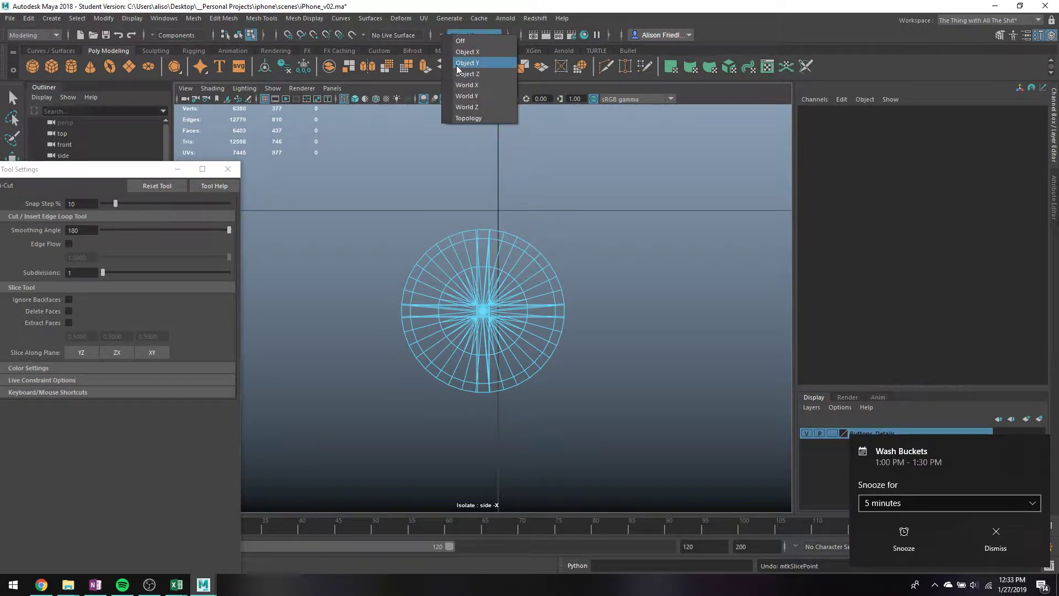
{"action": "left_click", "coordinate": [458, 63]}
{"action": "left_click_drag", "start_coordinate": [495, 206], "coordinate": [504, 433]}
{"action": "key", "text": "ctrl+z"}
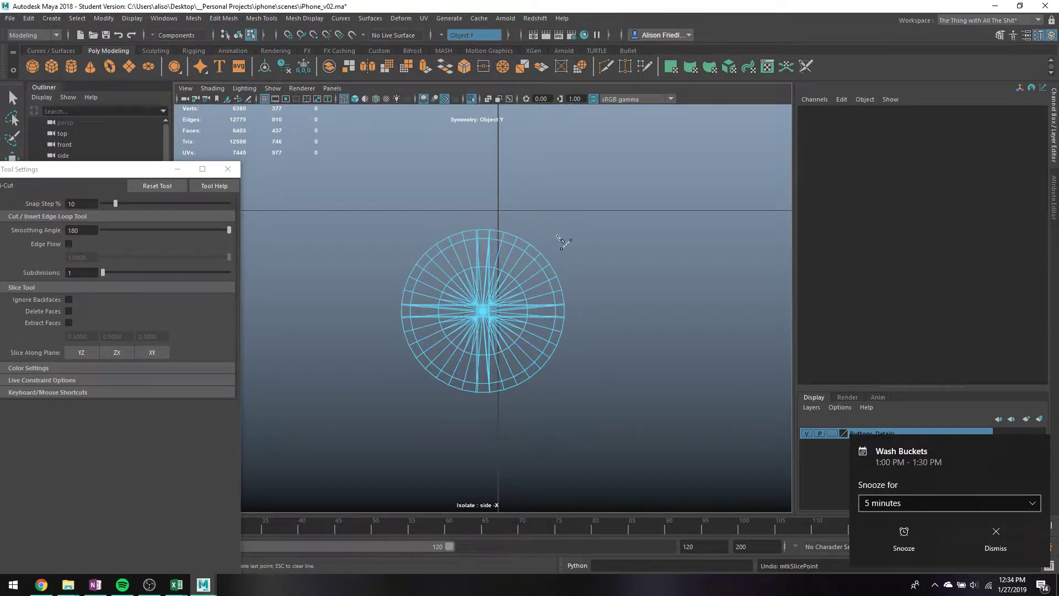
- Return the round volume buttons to object selection and center their pivot
{"action": "key", "text": "q"}
{"action": "key", "text": "F8"}
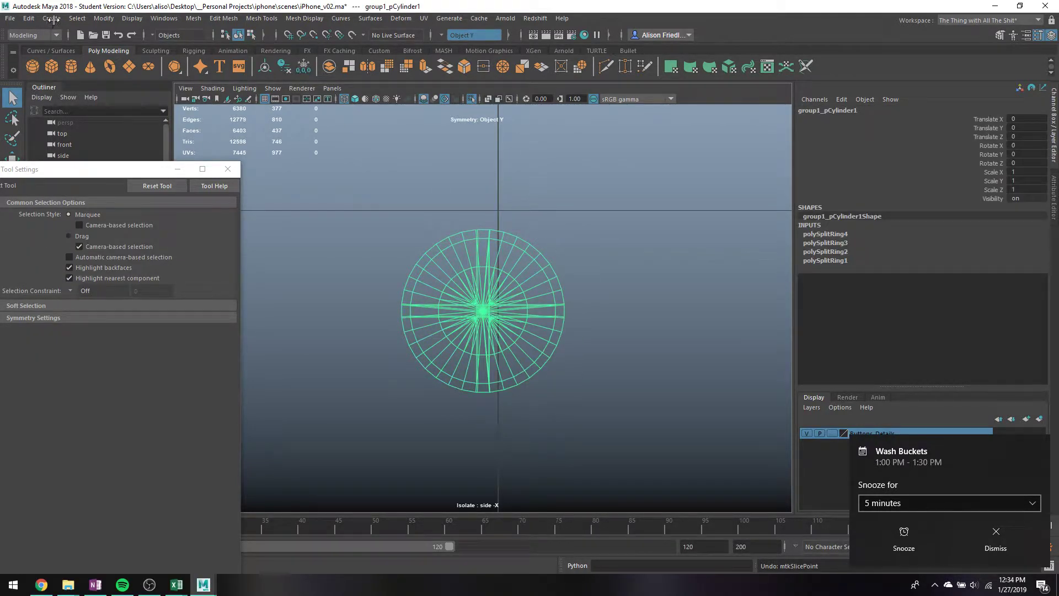
{"action": "left_click", "coordinate": [103, 18]}
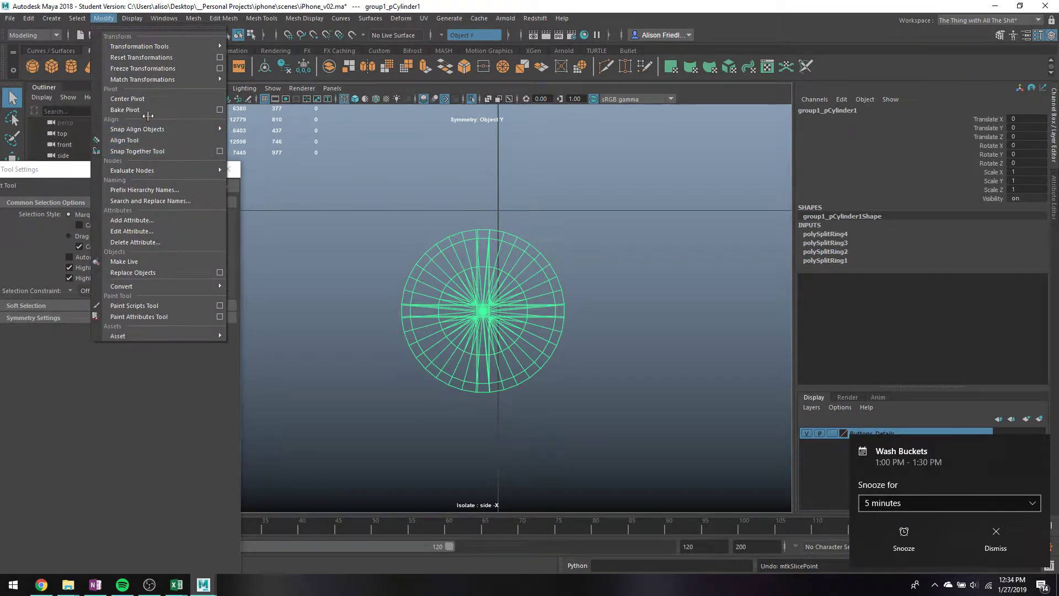
{"action": "left_click", "coordinate": [132, 98]}
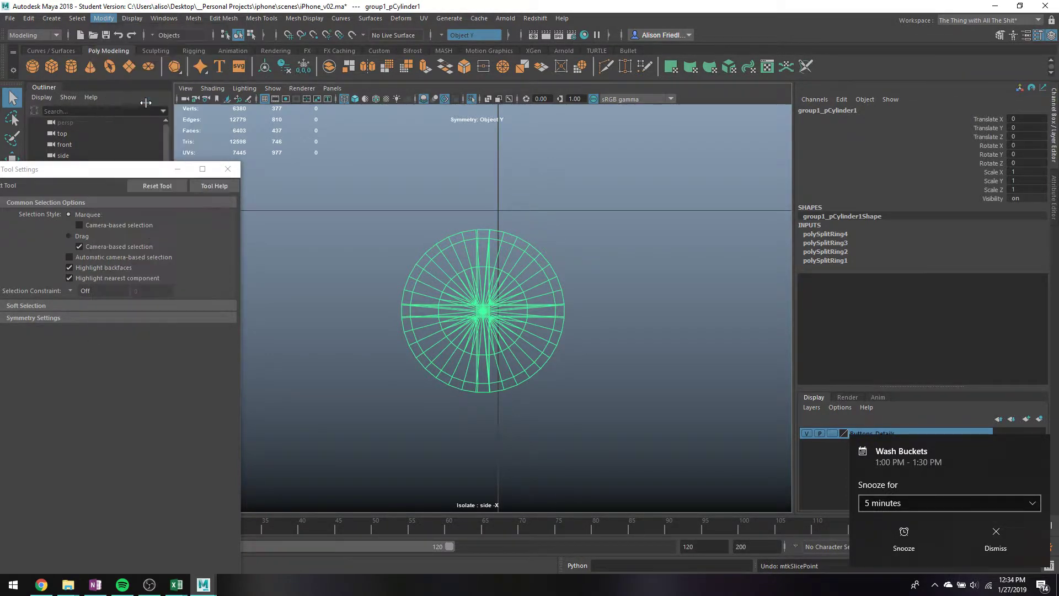
- Set symmetry to Object Z and try a vertical Multi-Cut slice through the round volume buttons
{"action": "left_click", "coordinate": [447, 33]}
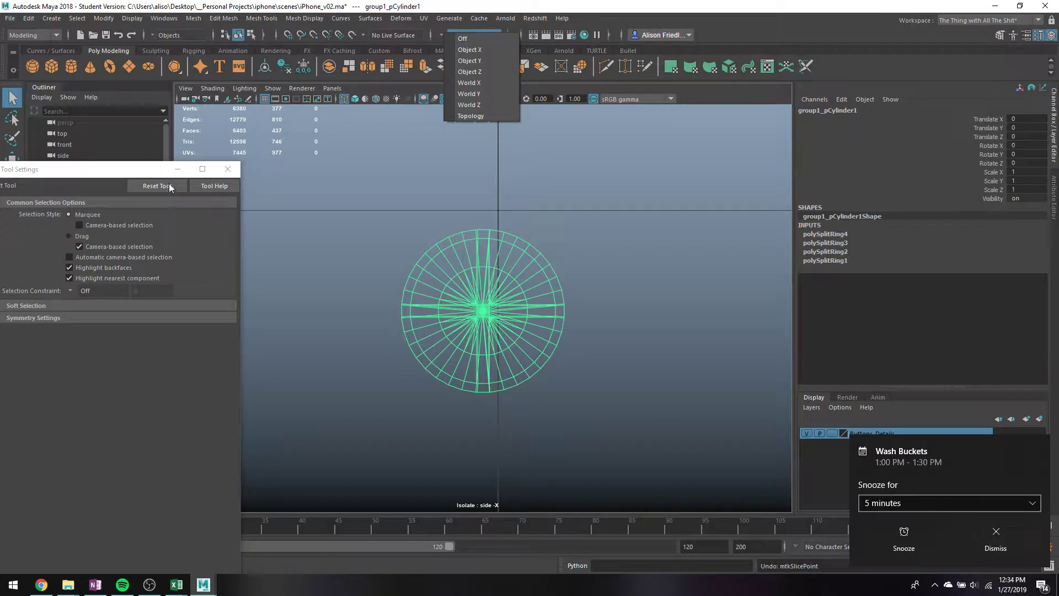
{"action": "left_click", "coordinate": [69, 267]}
{"action": "left_click_drag", "start_coordinate": [83, 169], "coordinate": [51, 64]}
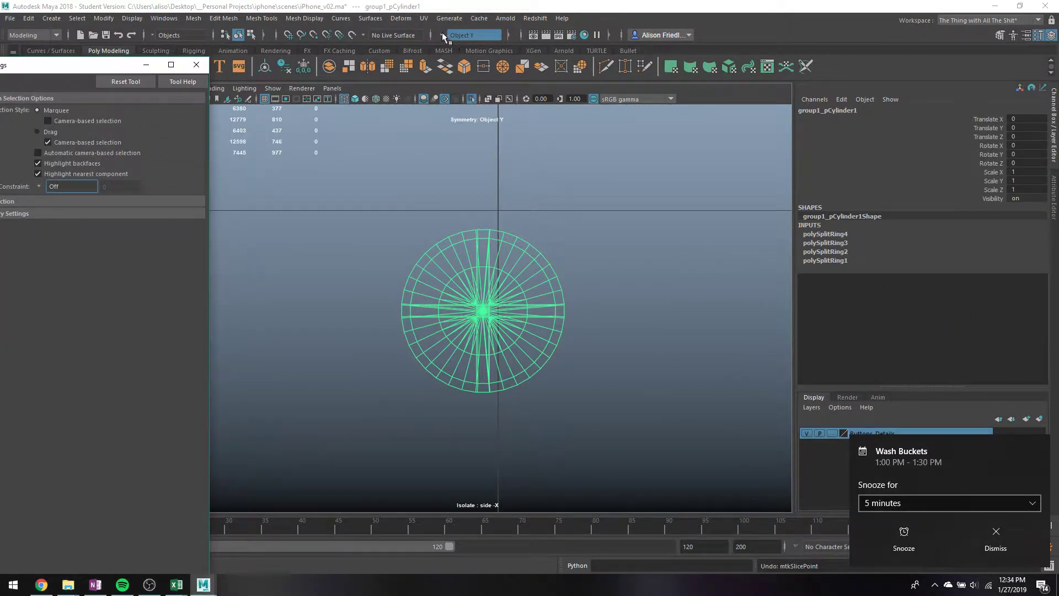
{"action": "left_click", "coordinate": [441, 33]}
{"action": "left_click", "coordinate": [473, 74]}
{"action": "key", "text": "g"}
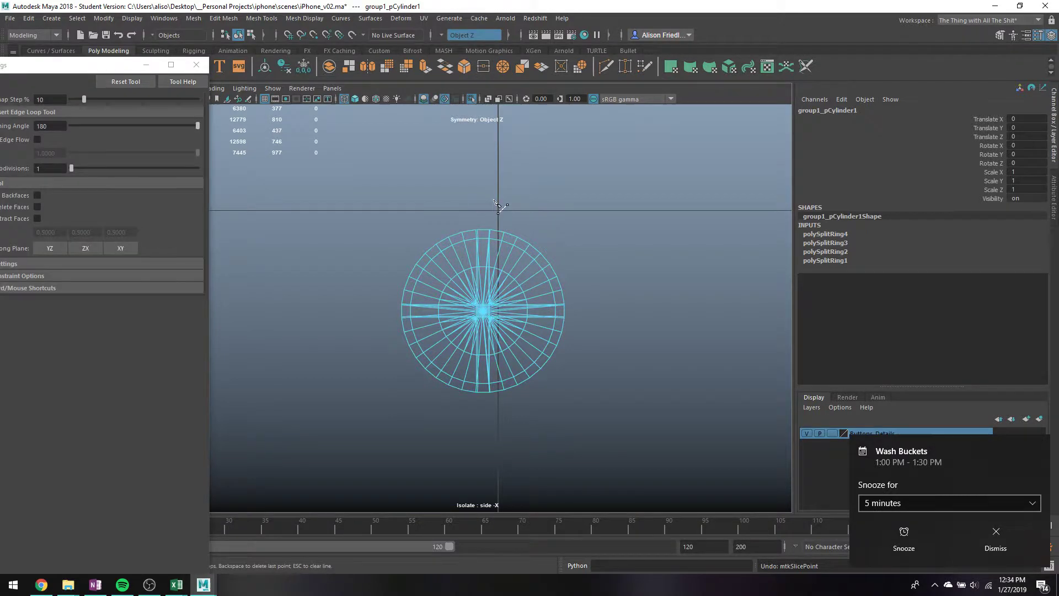
{"action": "left_click_drag", "start_coordinate": [493, 200], "coordinate": [495, 418]}
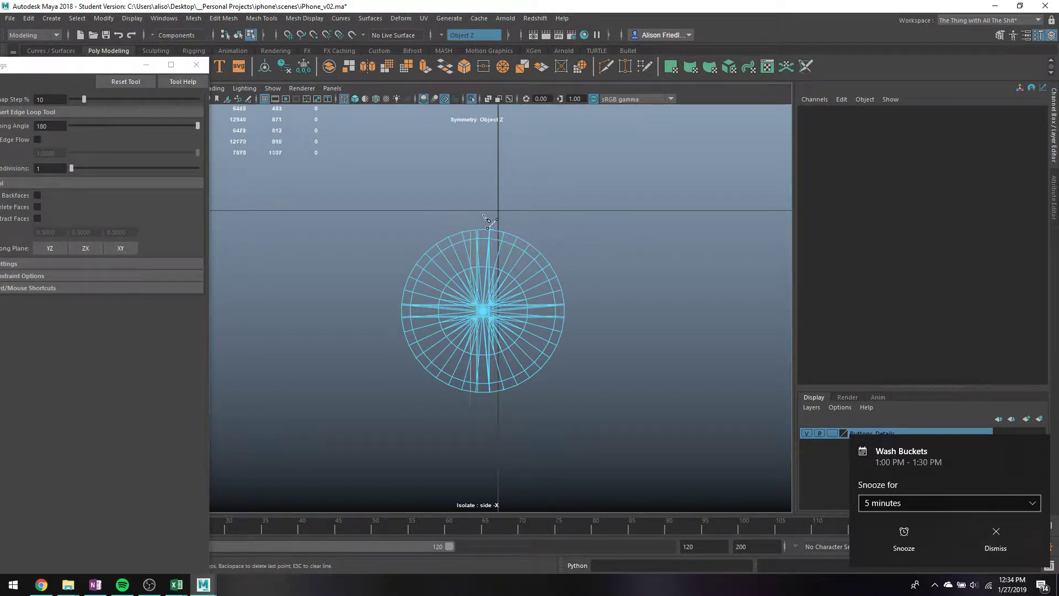
- Try another cut beside the plus-shaped recess, inspect it in shaded display and undo the trial cuts
{"action": "left_click", "coordinate": [489, 238]}
{"action": "scroll", "coordinate": [497, 222], "scroll_direction": "up", "scroll_amount": 3}
{"action": "scroll", "coordinate": [500, 219], "scroll_direction": "up", "scroll_amount": 2}
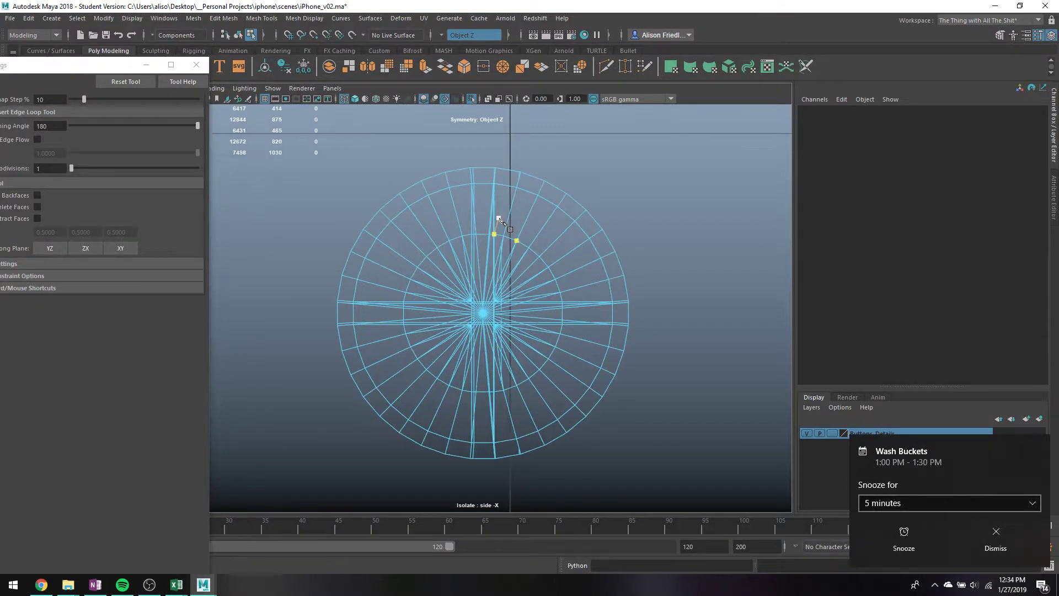
{"action": "scroll", "coordinate": [499, 224], "scroll_direction": "up", "scroll_amount": 1}
{"action": "key", "text": "5"}
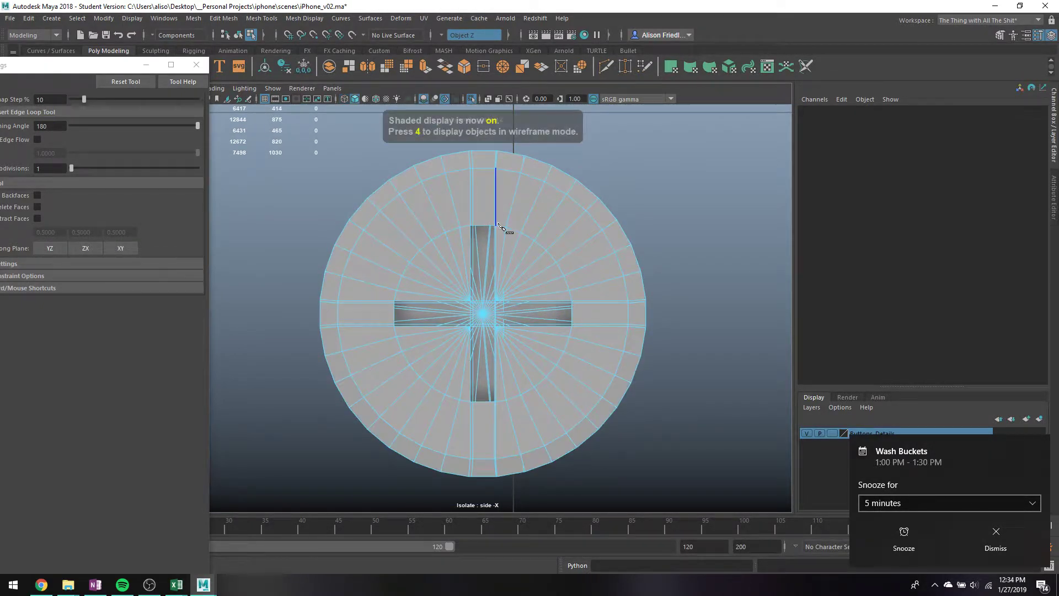
{"action": "key", "text": "space"}
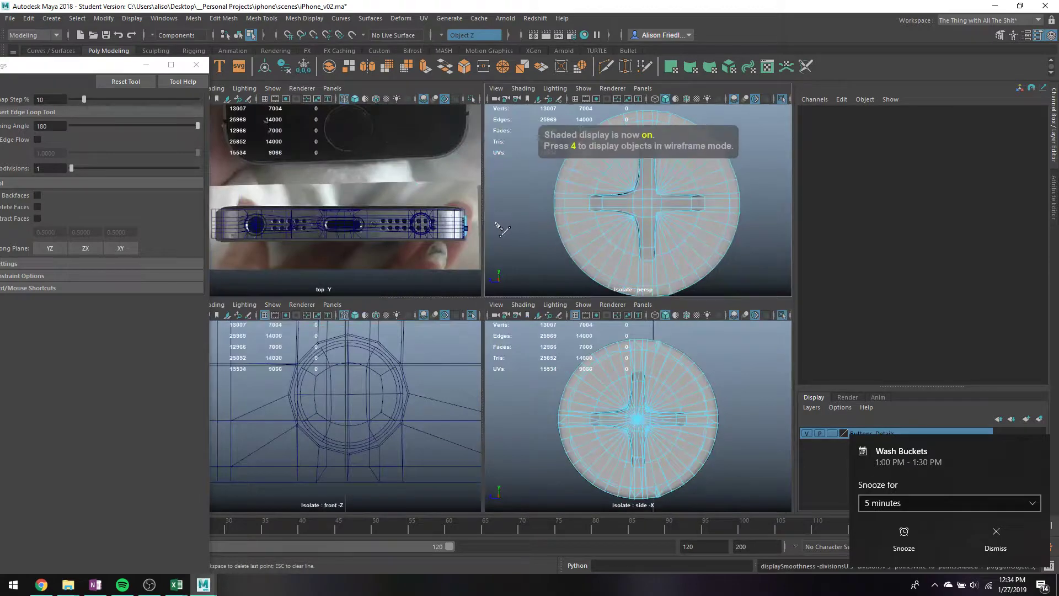
{"action": "key", "text": "space"}
{"action": "key", "text": "ctrl+z"}
{"action": "key", "text": "ctrl+z"}
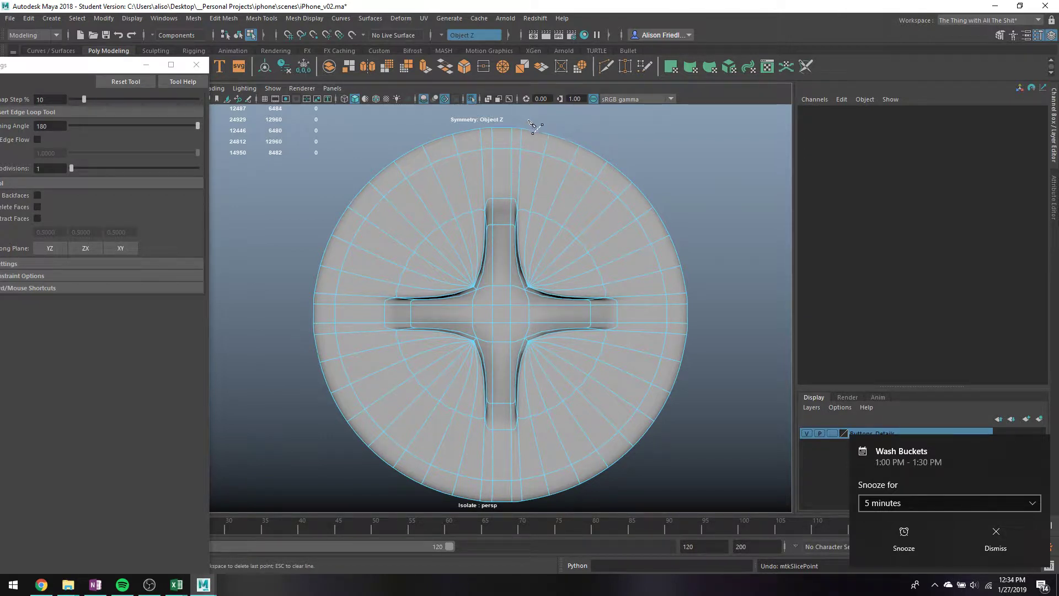
- Try vertical and horizontal Multi-Cut slices along the plus-shaped recess, then undo them together with the recent symmetry changes
{"action": "left_click_drag", "start_coordinate": [528, 119], "coordinate": [519, 443], "text": "shift"}
{"action": "left_click_drag", "start_coordinate": [519, 529], "coordinate": [501, 511], "text": "shift"}
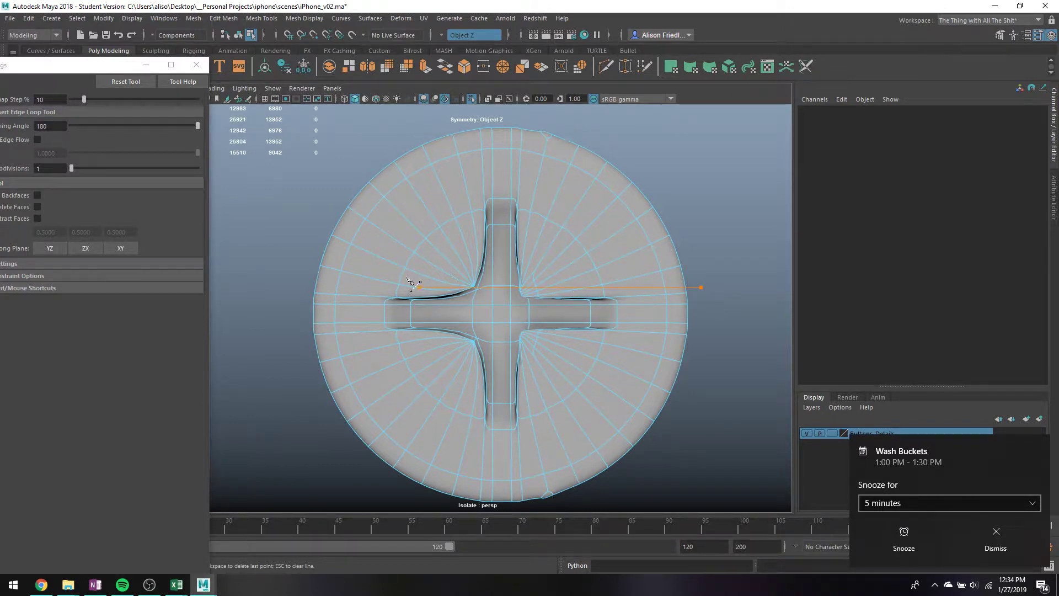
{"action": "left_click_drag", "start_coordinate": [409, 280], "coordinate": [237, 291], "text": "shift"}
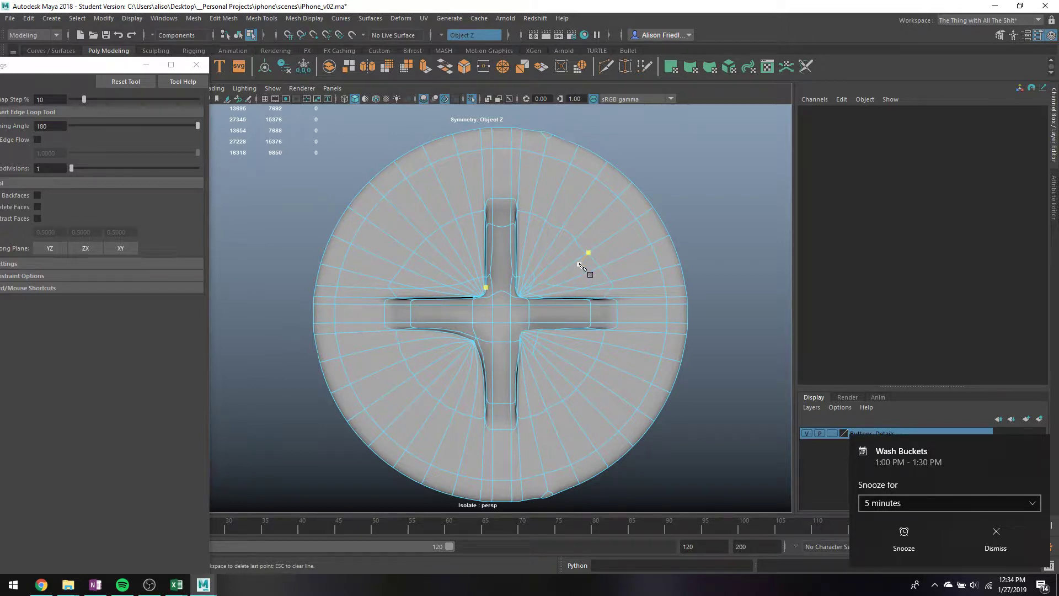
{"action": "key", "text": "ctrl+z"}
{"action": "key", "text": "ctrl+z"}
{"action": "key", "text": "ctrl+z"}
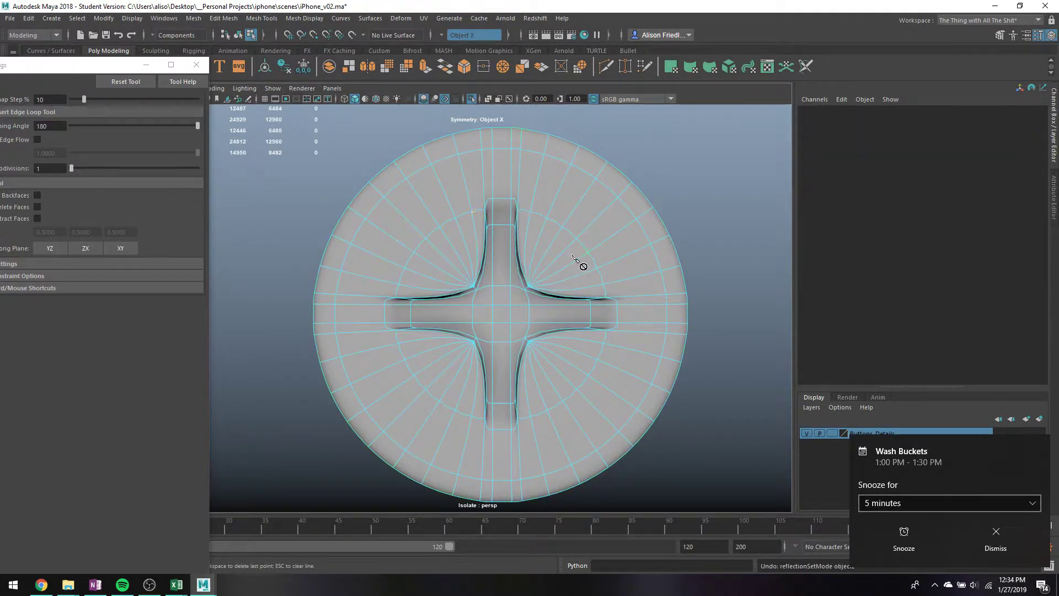
{"action": "key", "text": "ctrl+z"}
- Insert edge loops just inside the two long sides of the minus-shaped slot on the other volume button
{"action": "key", "text": "space"}
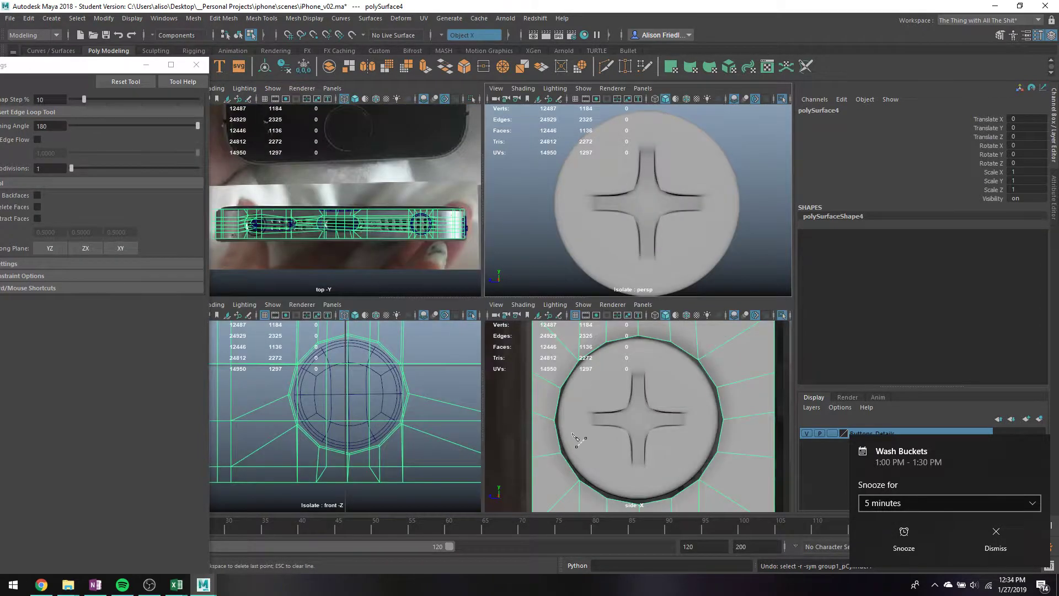
{"action": "key", "text": "space"}
{"action": "middle_click_drag", "start_coordinate": [577, 132], "coordinate": [524, 251], "text": "alt"}
{"action": "scroll", "coordinate": [511, 385], "scroll_direction": "down", "scroll_amount": 6}
{"action": "scroll", "coordinate": [499, 256], "scroll_direction": "up", "scroll_amount": 6}
{"action": "key", "text": "q"}
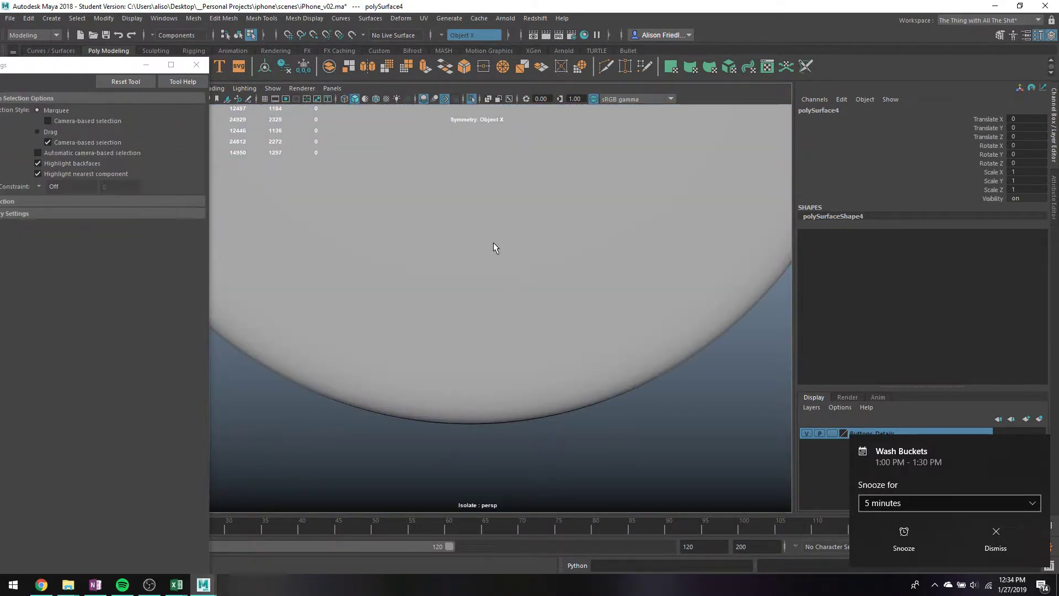
{"action": "left_click", "coordinate": [493, 243]}
{"action": "scroll", "coordinate": [493, 243], "scroll_direction": "down", "scroll_amount": 5}
{"action": "scroll", "coordinate": [493, 242], "scroll_direction": "up", "scroll_amount": 5}
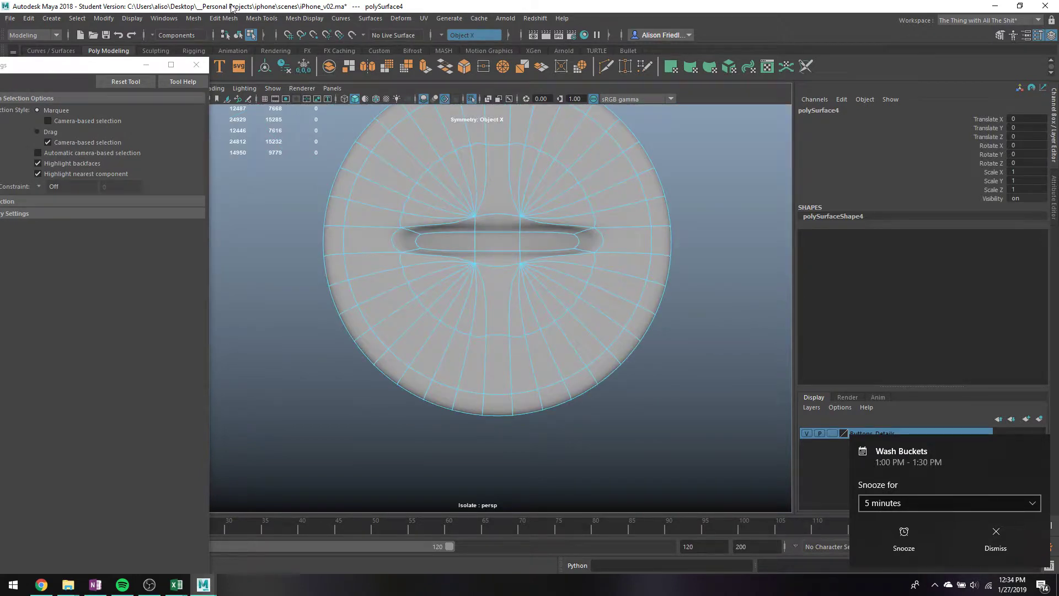
{"action": "left_click", "coordinate": [225, 14]}
{"action": "mouse_move", "coordinate": [267, 19]}
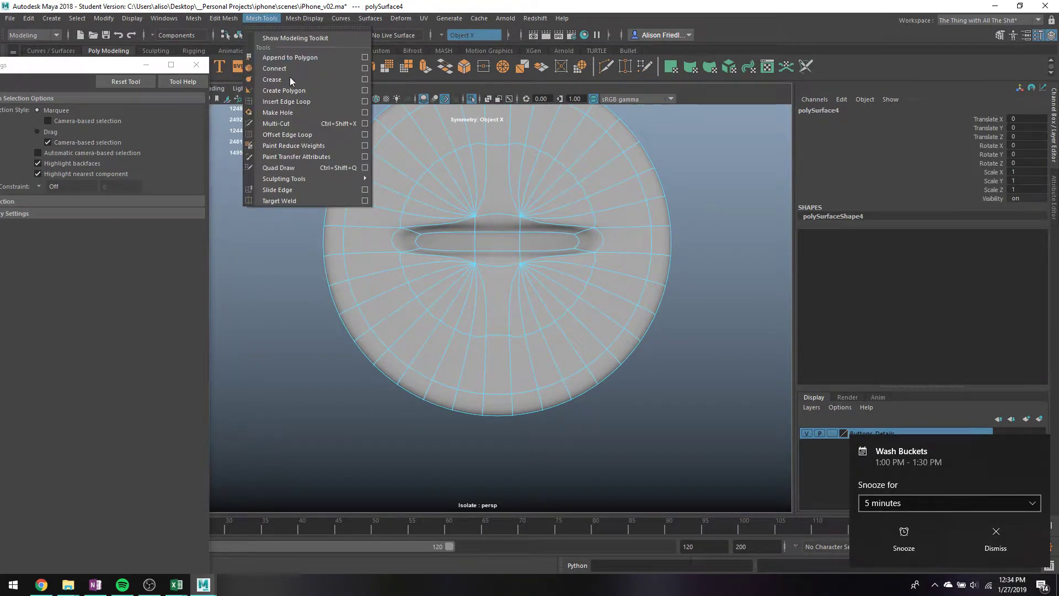
{"action": "left_click", "coordinate": [273, 101]}
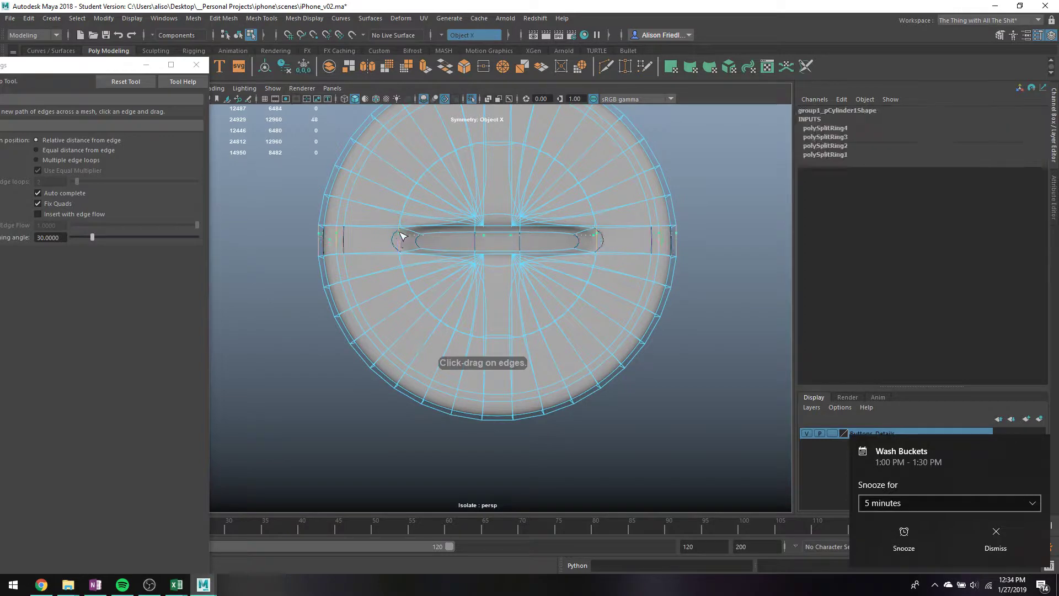
{"action": "left_click_drag", "start_coordinate": [406, 235], "coordinate": [406, 251]}
{"action": "key", "text": "q"}
{"action": "key", "text": "1"}
- Insert a circular edge loop just outside the ends of the minus-shaped slot and check it in smooth preview
{"action": "middle_click_drag", "start_coordinate": [369, 210], "coordinate": [458, 244], "text": "alt"}
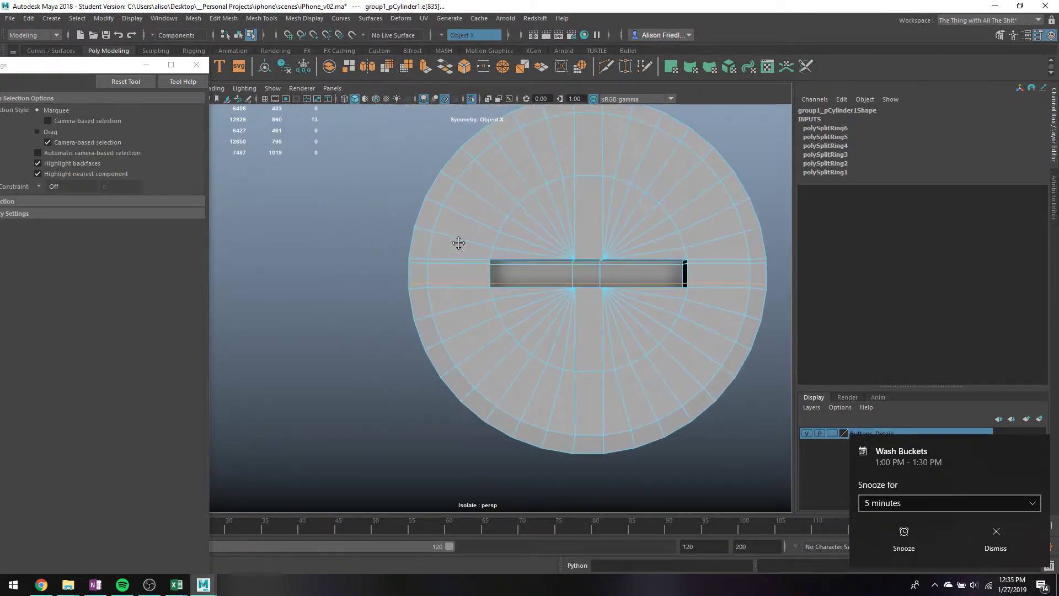
{"action": "scroll", "coordinate": [475, 247], "scroll_direction": "up", "scroll_amount": 5}
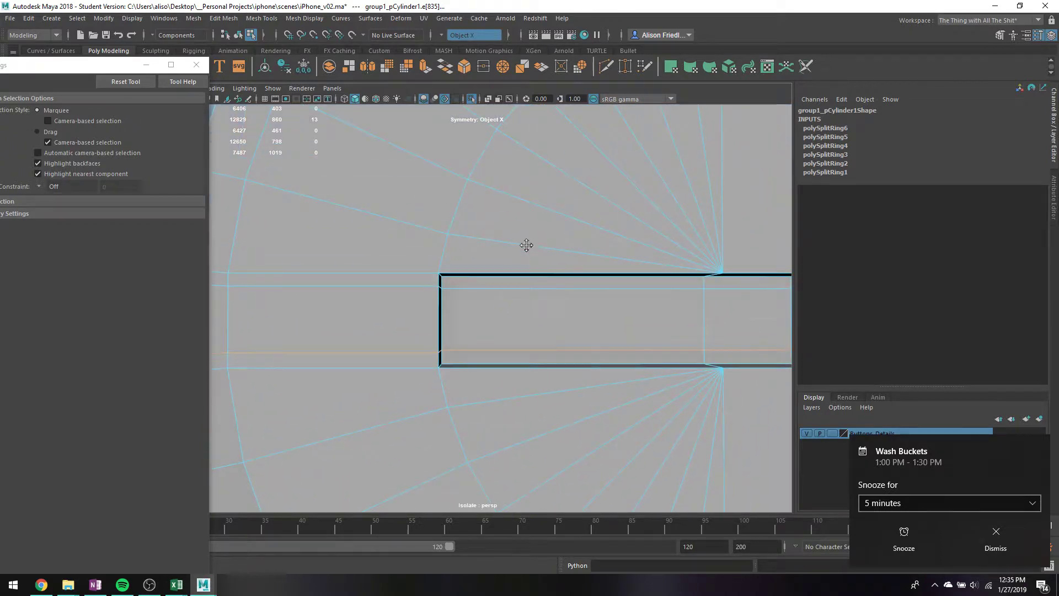
{"action": "scroll", "coordinate": [498, 243], "scroll_direction": "down", "scroll_amount": 2}
{"action": "left_click", "coordinate": [467, 289]}
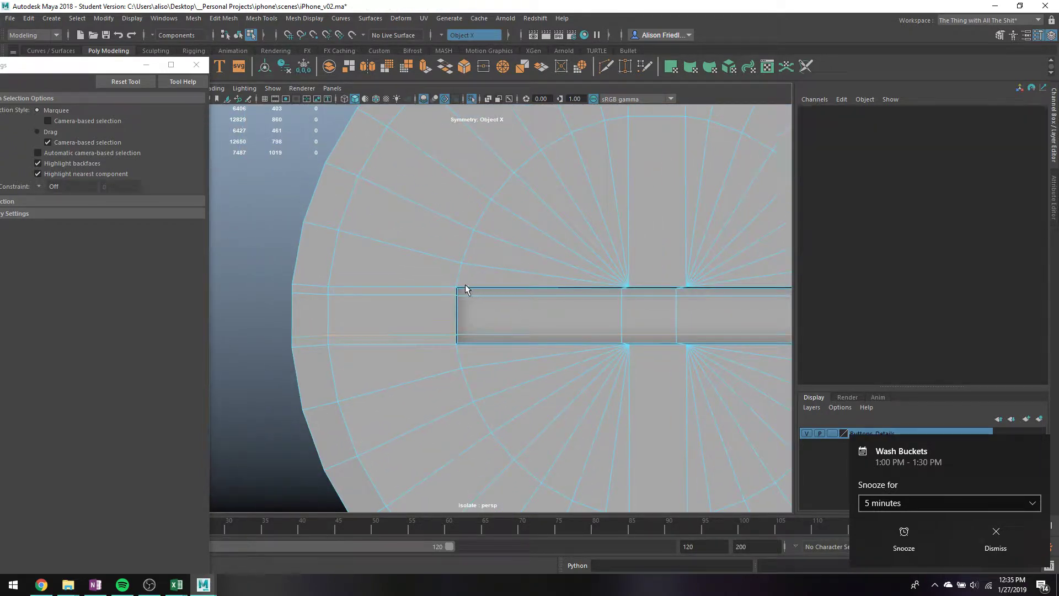
{"action": "key", "text": "g"}
{"action": "left_click_drag", "start_coordinate": [447, 287], "coordinate": [456, 293]}
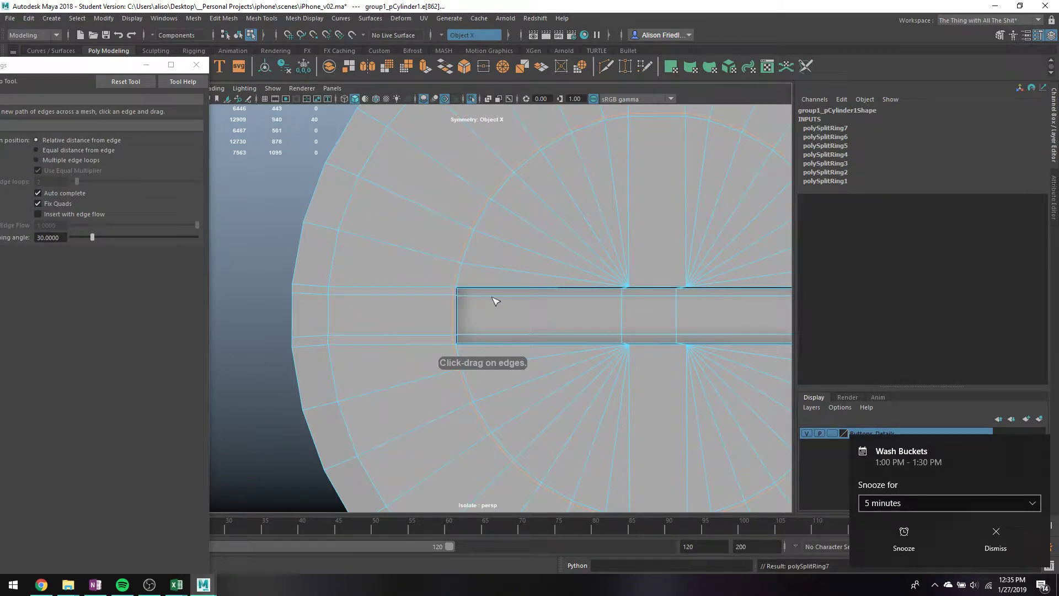
{"action": "key", "text": "3"}
{"action": "key", "text": "1"}
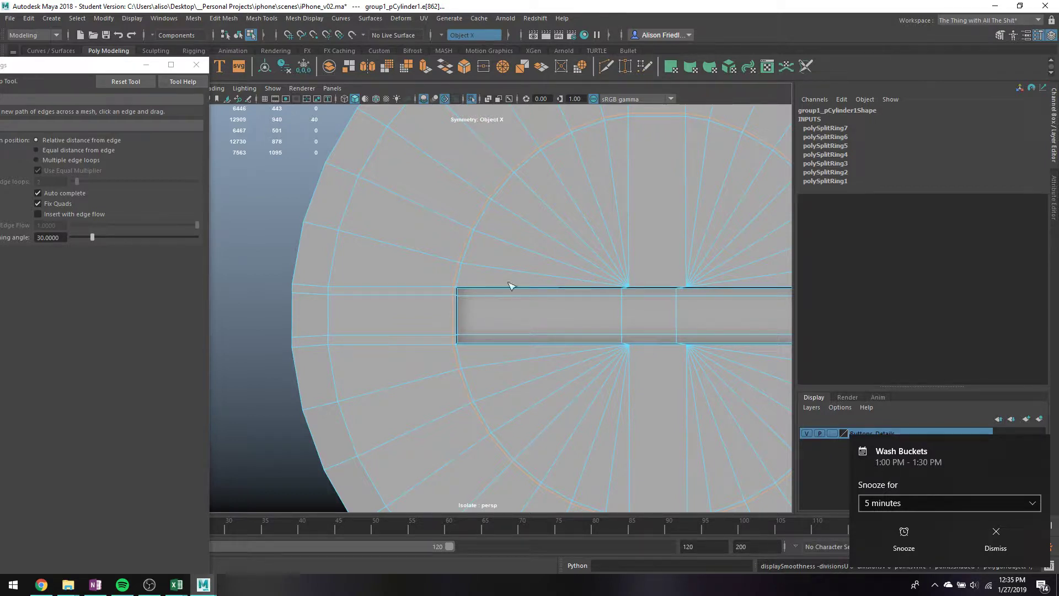
- Select only the front faces inside the circular edge loop around the minus-shaped slot
{"action": "right_click_drag", "start_coordinate": [511, 286], "coordinate": [522, 297]}
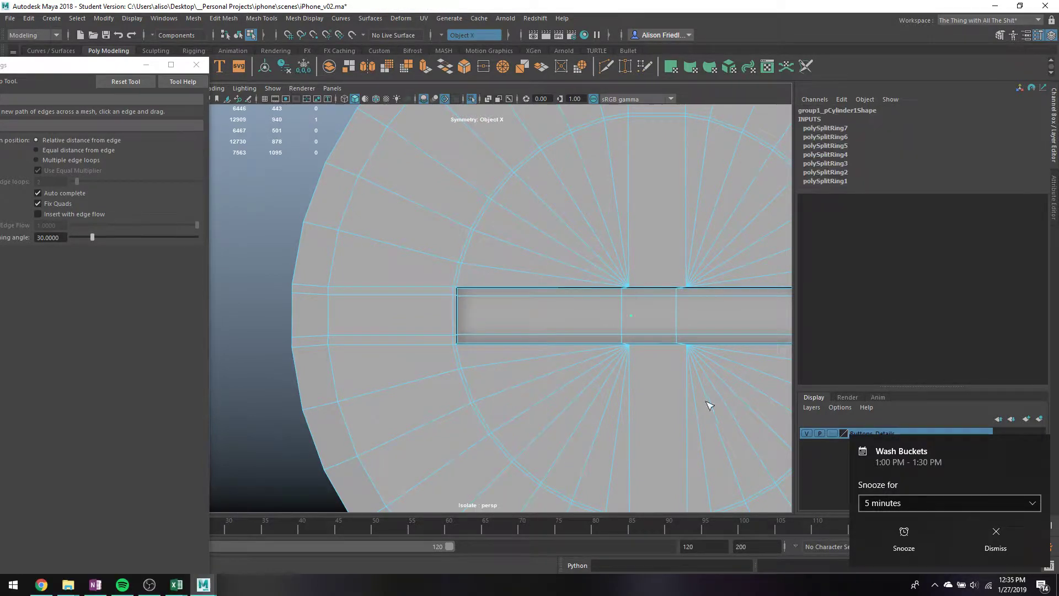
{"action": "key", "text": "q"}
{"action": "left_click_drag", "start_coordinate": [575, 245], "coordinate": [697, 380]}
{"action": "middle_click_drag", "start_coordinate": [666, 331], "coordinate": [579, 257], "text": "alt"}
{"action": "key", "text": "4"}
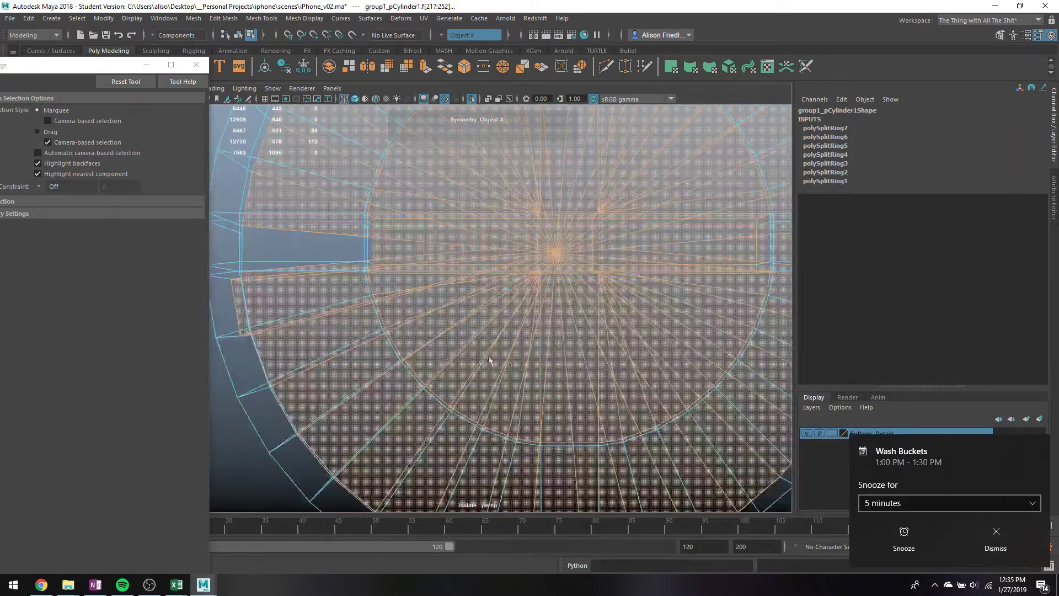
{"action": "left_click_drag", "start_coordinate": [489, 361], "coordinate": [584, 329], "text": "alt"}
{"action": "left_click_drag", "start_coordinate": [364, 201], "coordinate": [493, 358]}
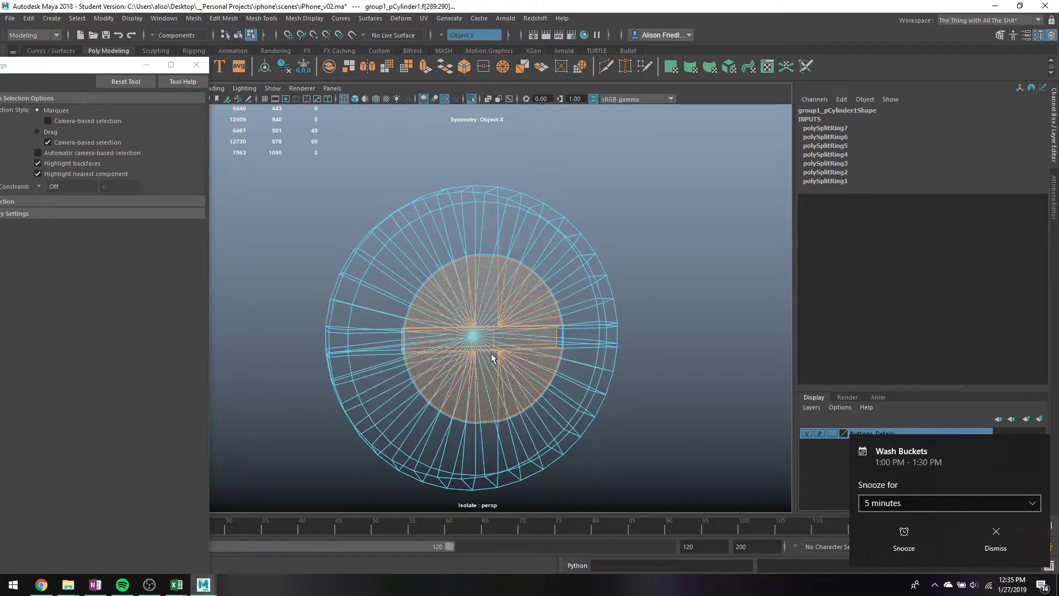
- Extrude the selected central faces of the minus button and frame them in shaded display
{"action": "key", "text": "5"}
{"action": "left_click_drag", "start_coordinate": [474, 300], "coordinate": [463, 287], "text": "alt"}
{"action": "key", "text": "ctrl+e"}
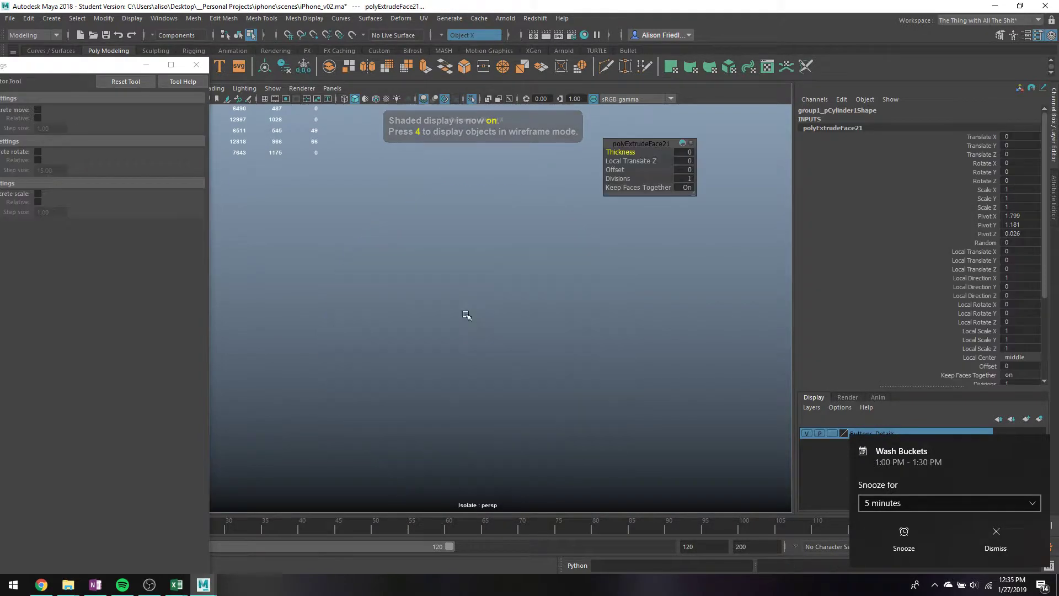
{"action": "scroll", "coordinate": [472, 325], "scroll_direction": "down", "scroll_amount": 2}
{"action": "scroll", "coordinate": [486, 332], "scroll_direction": "up", "scroll_amount": 5}
{"action": "left_click_drag", "start_coordinate": [498, 338], "coordinate": [547, 353], "text": "alt"}
{"action": "key", "text": "f"}
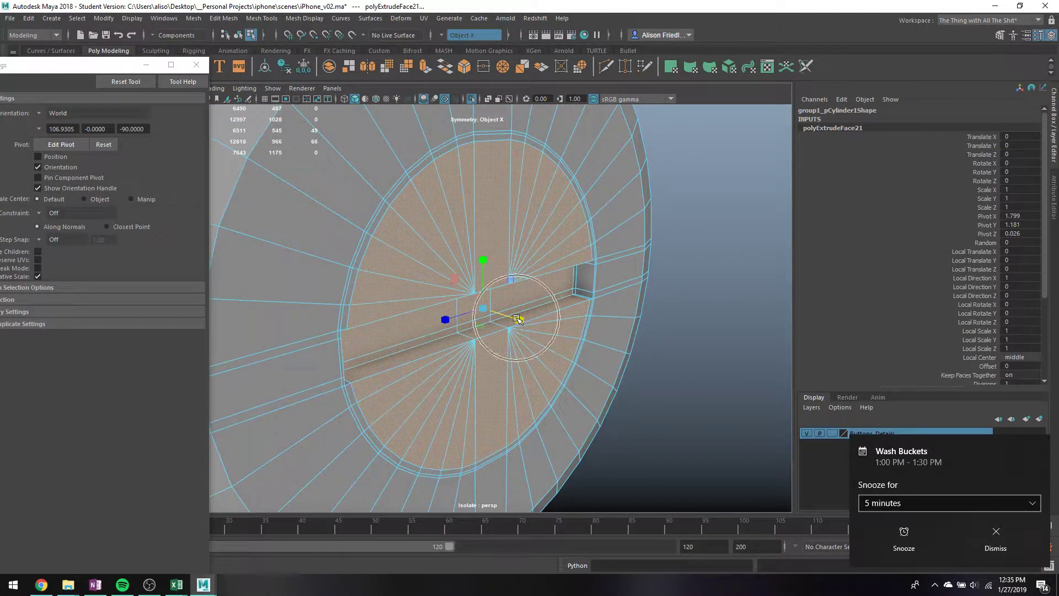
- Examine the smoothed minus button in object mode, with and without its wireframe highlighted
{"action": "key", "text": "3"}
{"action": "left_click_drag", "start_coordinate": [518, 319], "coordinate": [468, 318], "text": "alt"}
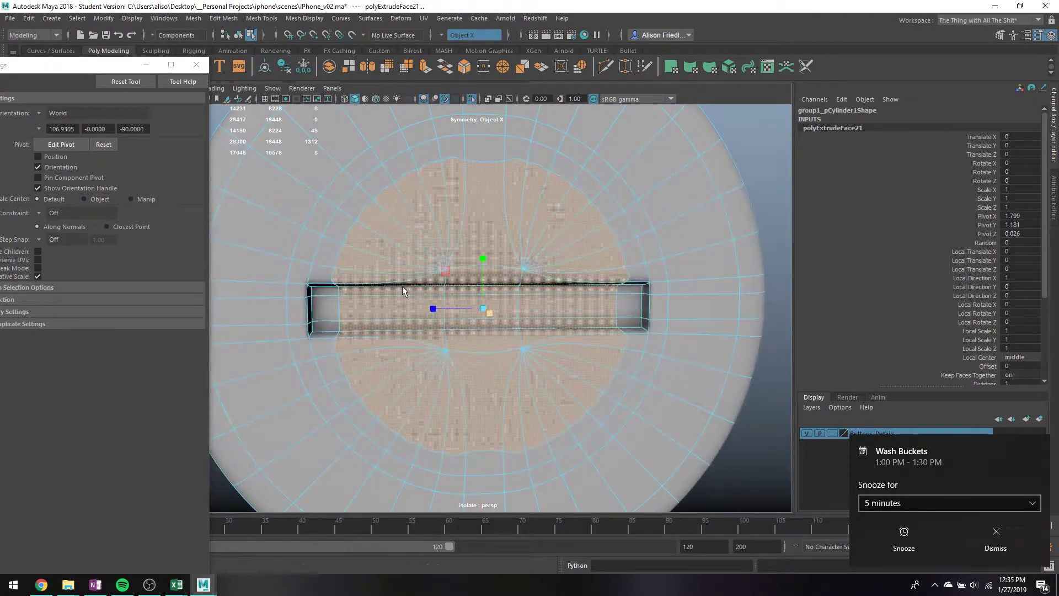
{"action": "key", "text": "q"}
{"action": "right_click_drag", "start_coordinate": [442, 259], "coordinate": [469, 243]}
{"action": "scroll", "coordinate": [509, 292], "scroll_direction": "down", "scroll_amount": 7}
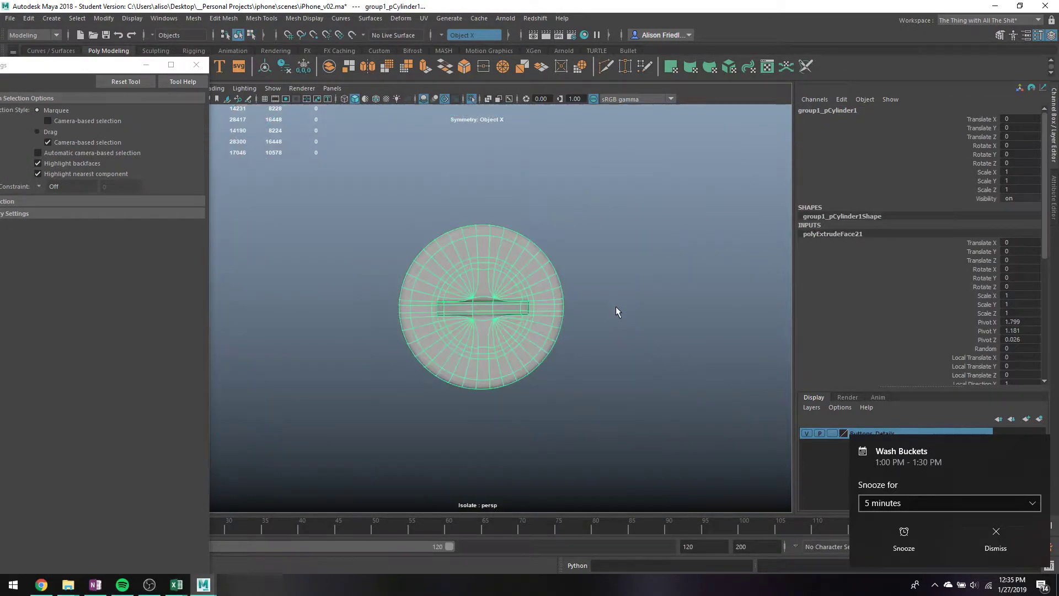
{"action": "left_click", "coordinate": [617, 307]}
{"action": "scroll", "coordinate": [492, 287], "scroll_direction": "up", "scroll_amount": 5}
{"action": "left_click", "coordinate": [488, 284]}
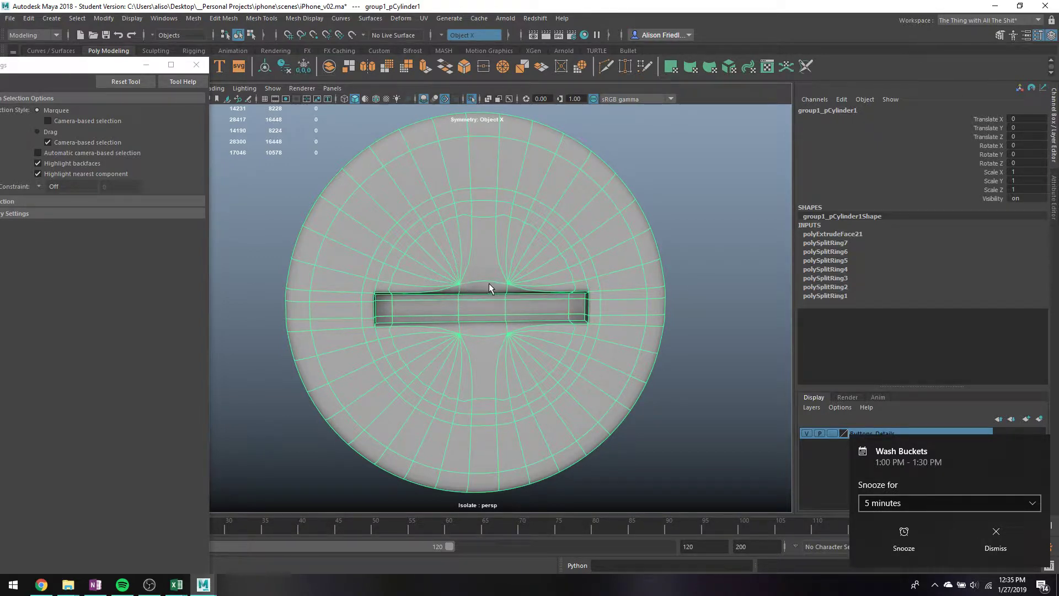
- Select only the front row of faces running through the minus-shaped slot and out to the button's rim
{"action": "key", "text": "1"}
{"action": "right_click_drag", "start_coordinate": [461, 266], "coordinate": [462, 296]}
{"action": "left_click_drag", "start_coordinate": [259, 282], "coordinate": [340, 313]}
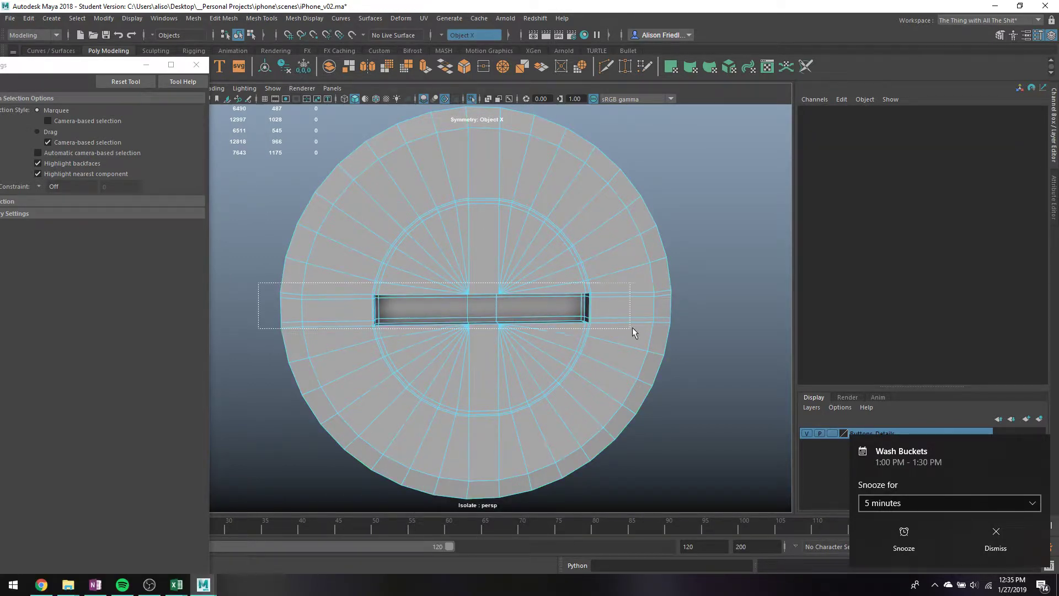
{"action": "left_click_drag", "start_coordinate": [633, 327], "coordinate": [281, 400]}
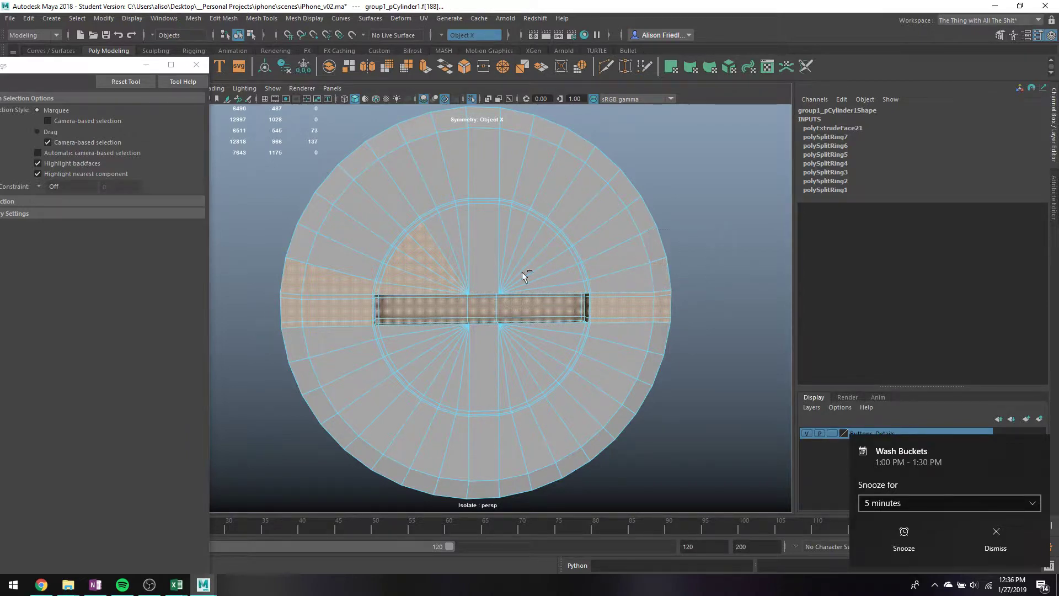
{"action": "left_click_drag", "start_coordinate": [472, 291], "coordinate": [453, 281], "text": "ctrl"}
{"action": "key", "text": "4"}
{"action": "left_click_drag", "start_coordinate": [349, 274], "coordinate": [474, 299], "text": "alt"}
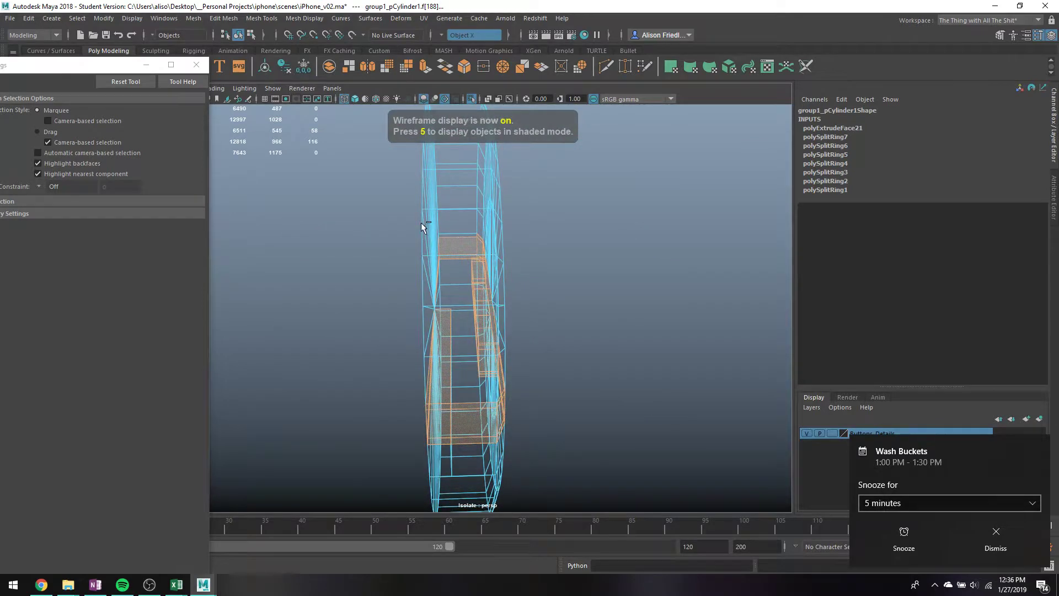
{"action": "left_click_drag", "start_coordinate": [422, 222], "coordinate": [478, 402], "text": "ctrl"}
{"action": "key", "text": "ctrl+z"}
{"action": "left_click_drag", "start_coordinate": [415, 243], "coordinate": [441, 411], "text": "ctrl"}
{"action": "left_click_drag", "start_coordinate": [441, 411], "coordinate": [353, 407], "text": "alt"}
{"action": "key", "text": "5"}
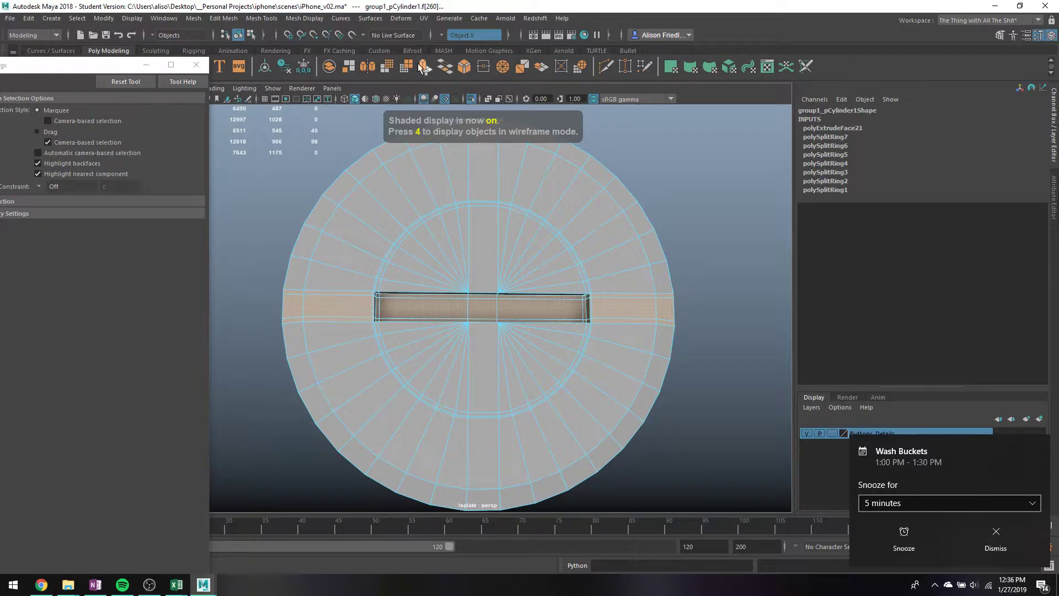
- Extrude the selected face row, scale it slightly narrower, and check the minus button in smooth preview
{"action": "key", "text": "ctrl+e"}
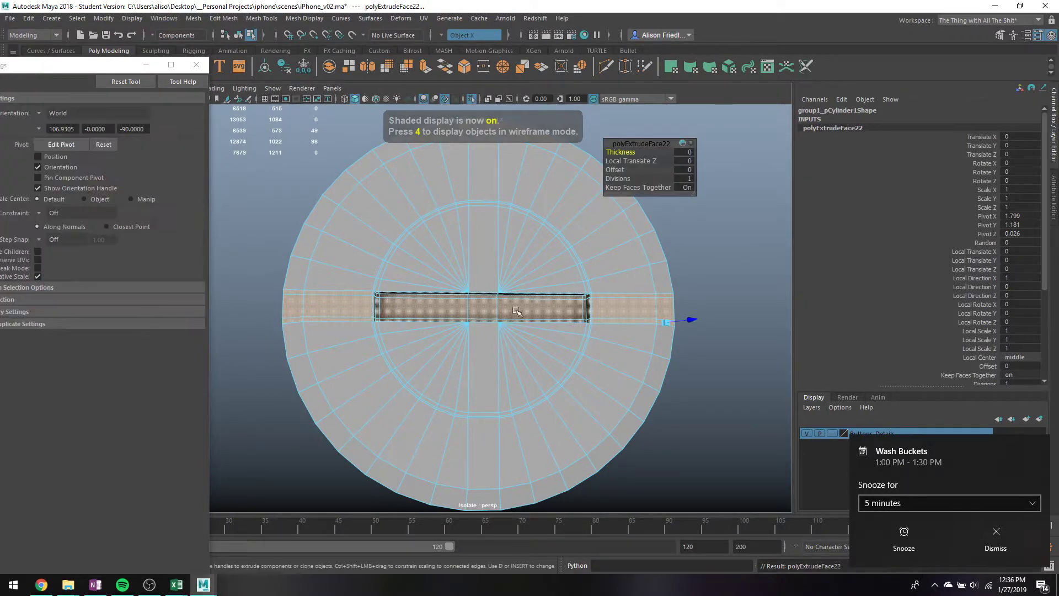
{"action": "left_click_drag", "start_coordinate": [481, 258], "coordinate": [484, 263]}
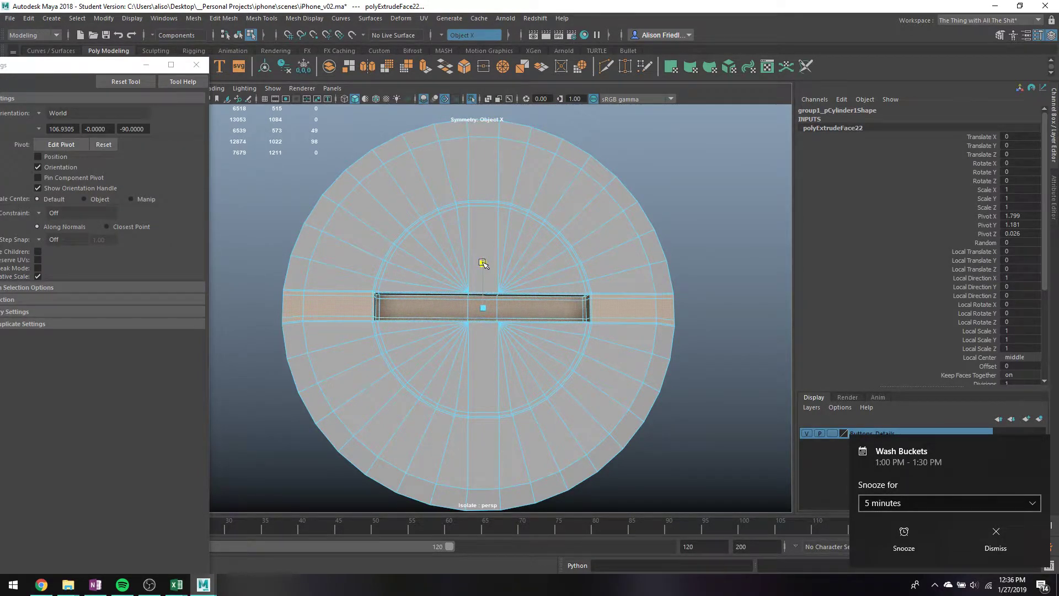
{"action": "key", "text": "q"}
{"action": "right_click_drag", "start_coordinate": [495, 277], "coordinate": [549, 259]}
{"action": "key", "text": "3"}
{"action": "left_click", "coordinate": [689, 301]}
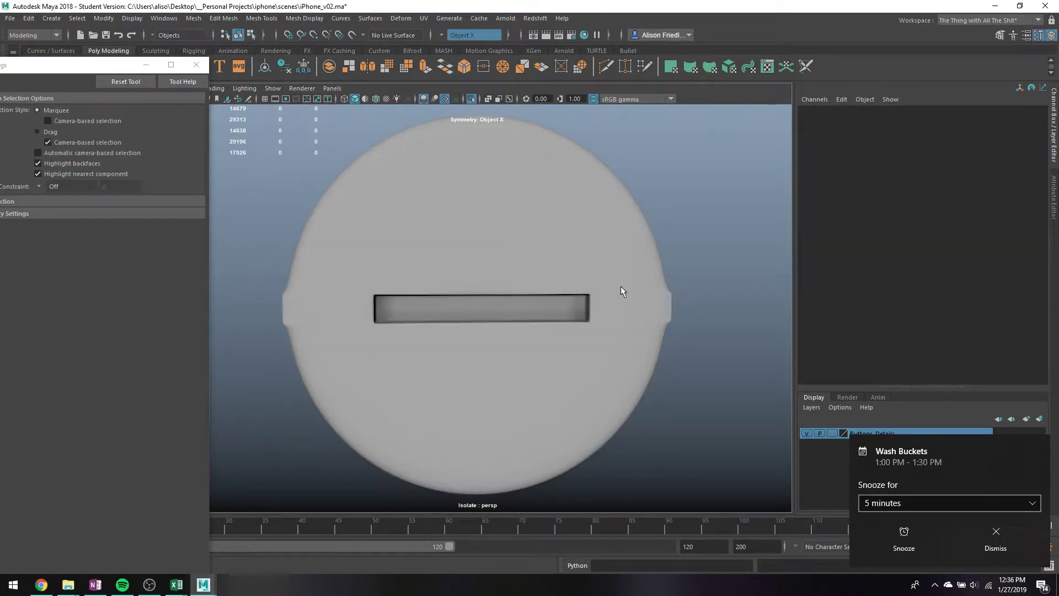
{"action": "left_click", "coordinate": [666, 279]}
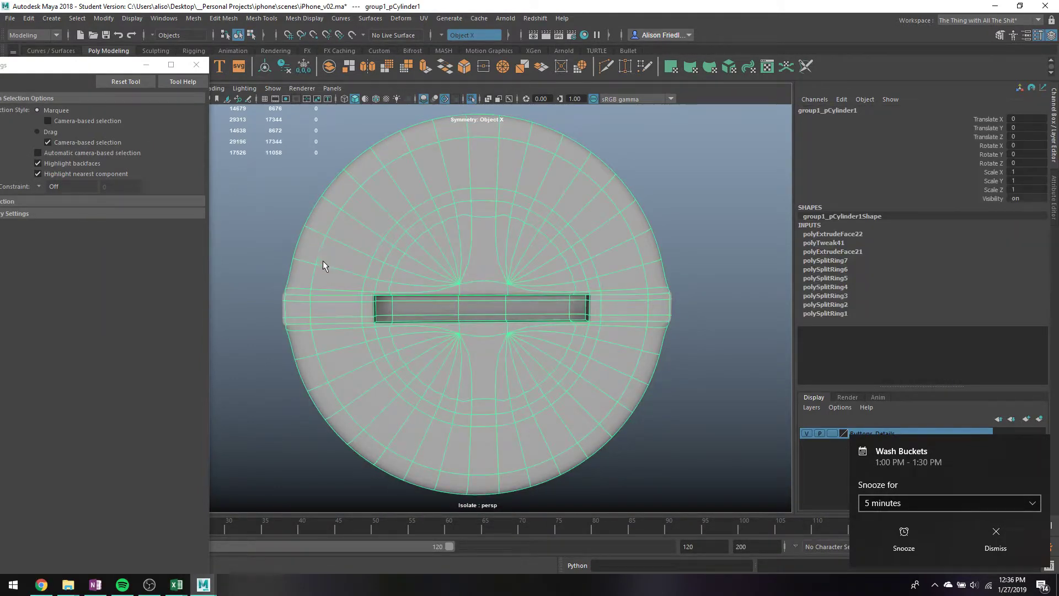
- Delete the side wall and back faces of the minus button, leaving only its slotted front
{"action": "left_click_drag", "start_coordinate": [322, 260], "coordinate": [370, 279], "text": "alt"}
{"action": "right_click_drag", "start_coordinate": [351, 267], "coordinate": [349, 304]}
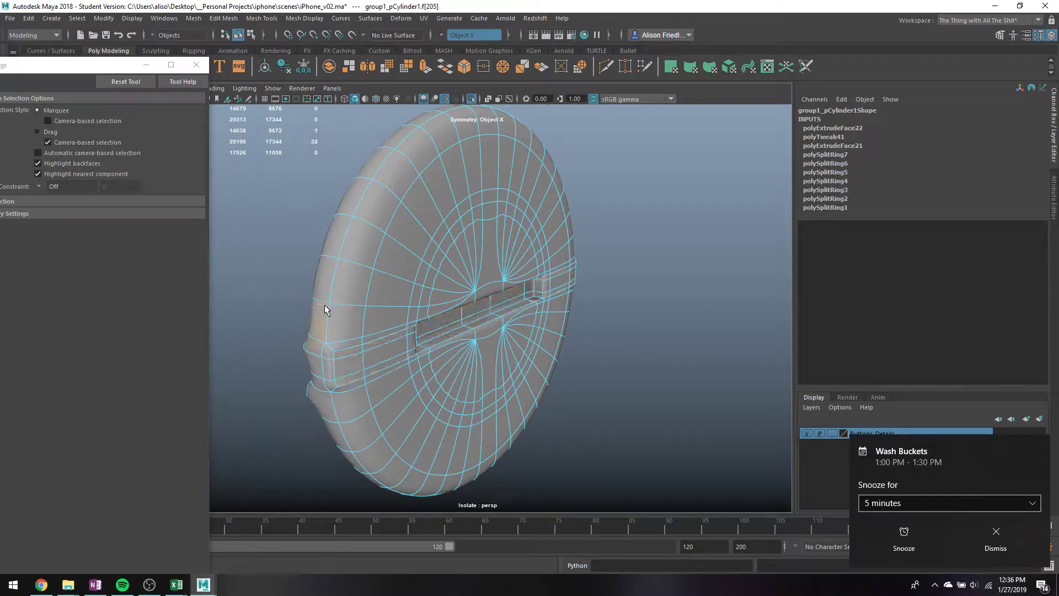
{"action": "double_click", "coordinate": [322, 286]}
{"action": "key", "text": "Delete"}
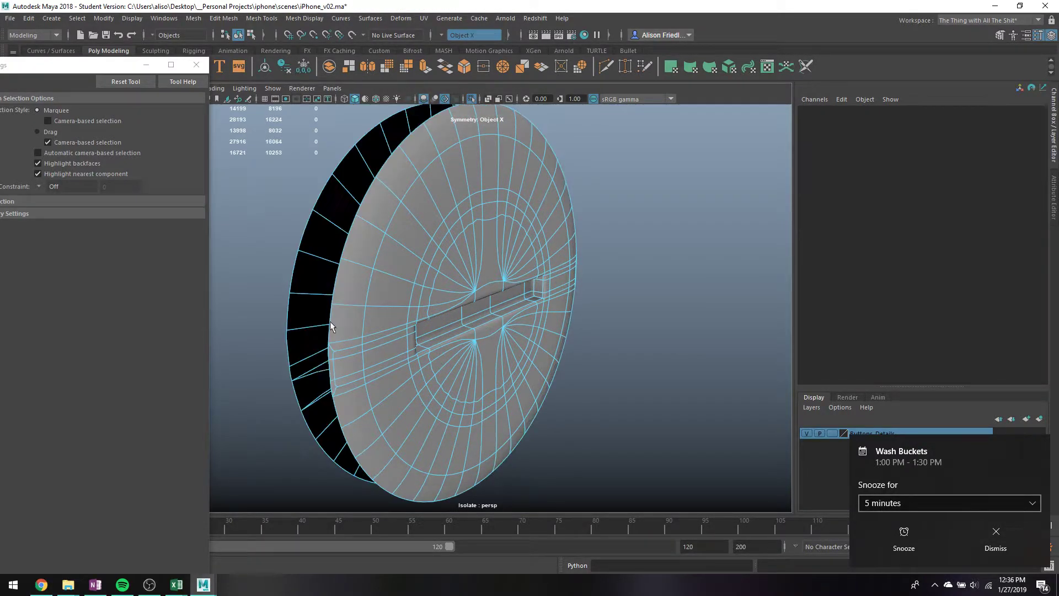
{"action": "left_click", "coordinate": [329, 365]}
{"action": "key", "text": "Delete"}
{"action": "left_click_drag", "start_coordinate": [595, 308], "coordinate": [677, 319], "text": "alt"}
{"action": "double_click", "coordinate": [679, 316]}
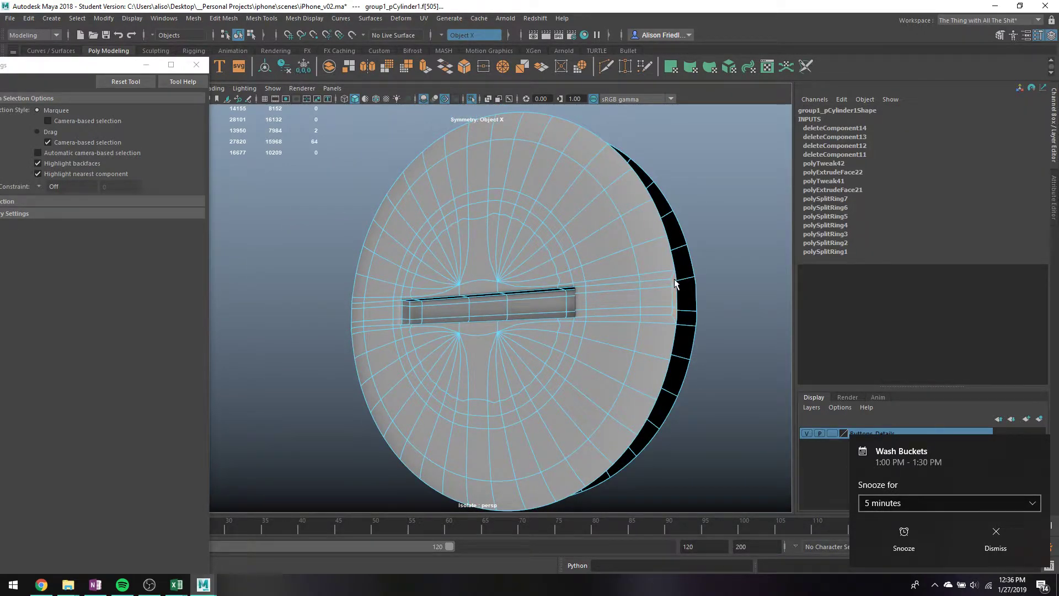
{"action": "key", "text": "Delete"}
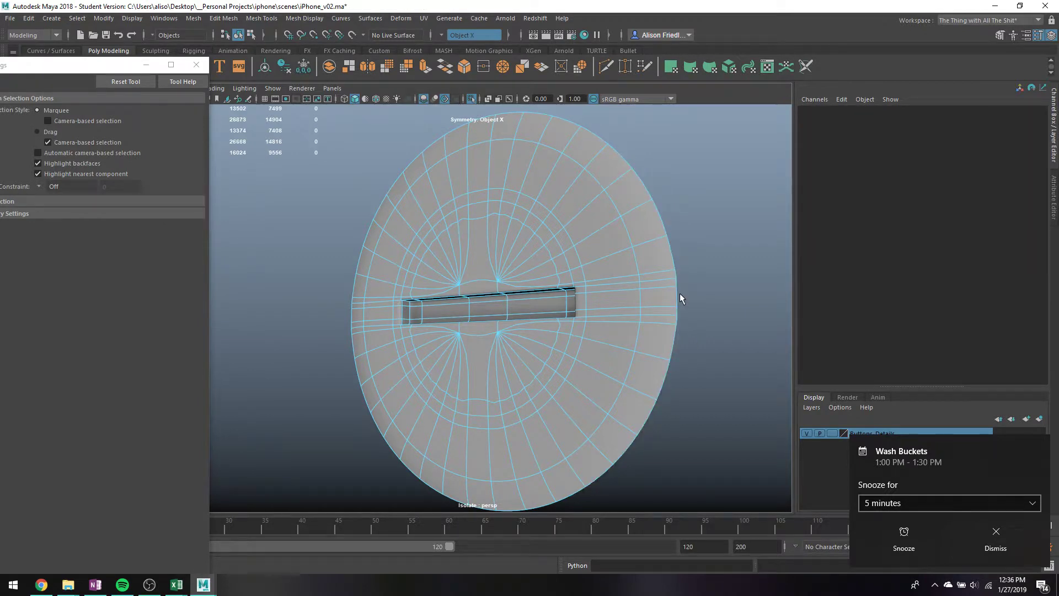
- Circularize the outer border edge loop of the minus button's front
{"action": "right_click_drag", "start_coordinate": [609, 255], "coordinate": [598, 192]}
{"action": "double_click", "coordinate": [642, 182]}
{"action": "double_click", "coordinate": [643, 181]}
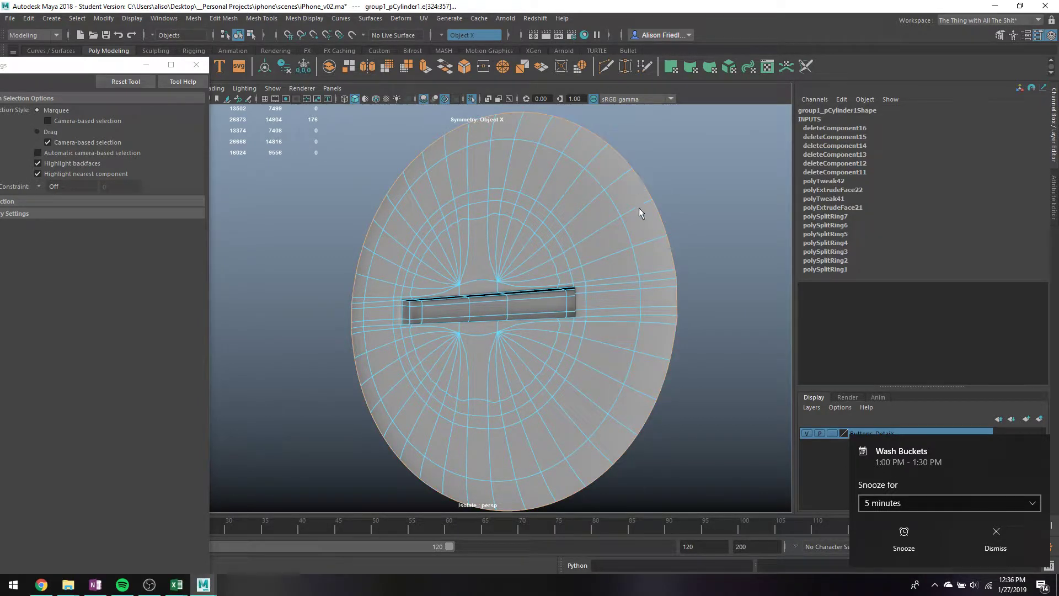
{"action": "left_click", "coordinate": [581, 67]}
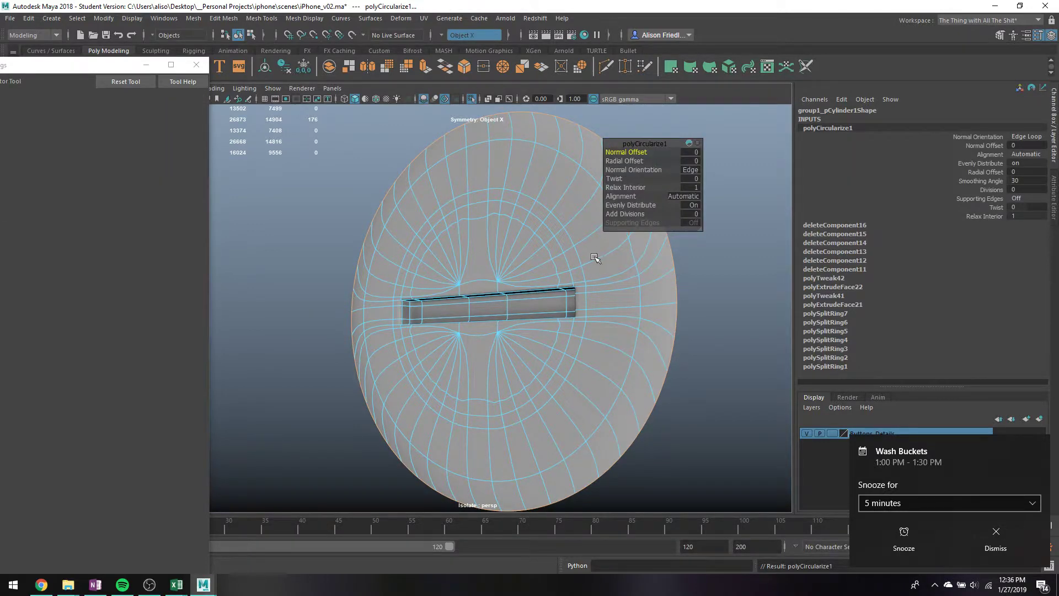
- Circularize the edge loop just inside the outer border of the minus button
{"action": "left_click_drag", "start_coordinate": [595, 258], "coordinate": [596, 266], "text": "alt"}
{"action": "scroll", "coordinate": [654, 358], "scroll_direction": "down", "scroll_amount": 4}
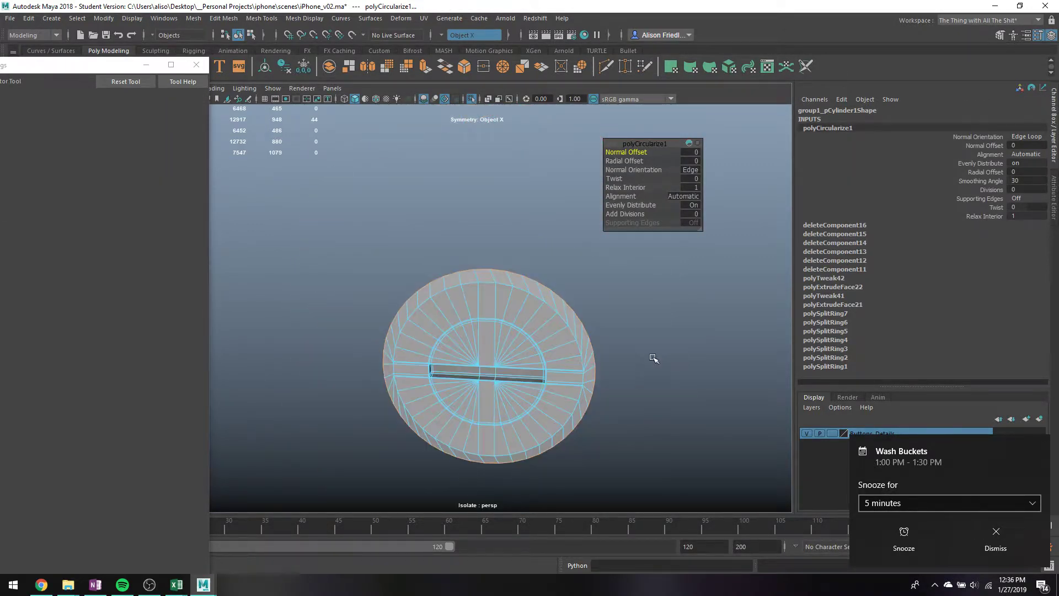
{"action": "left_click_drag", "start_coordinate": [654, 359], "coordinate": [658, 333], "text": "alt"}
{"action": "scroll", "coordinate": [544, 343], "scroll_direction": "up", "scroll_amount": 3}
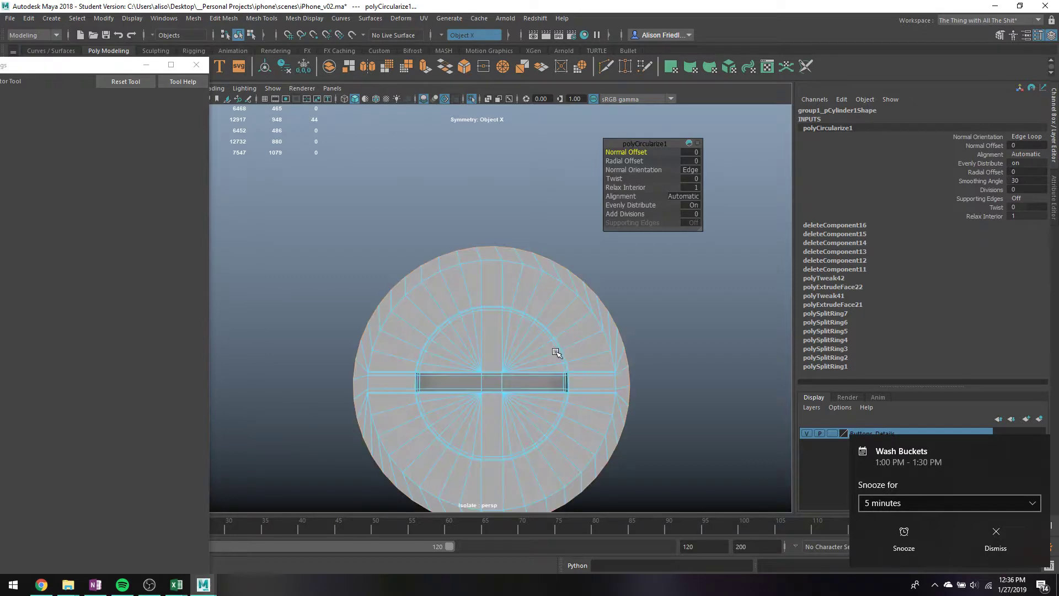
{"action": "left_click_drag", "start_coordinate": [556, 352], "coordinate": [569, 320], "text": "alt"}
{"action": "double_click", "coordinate": [593, 323]}
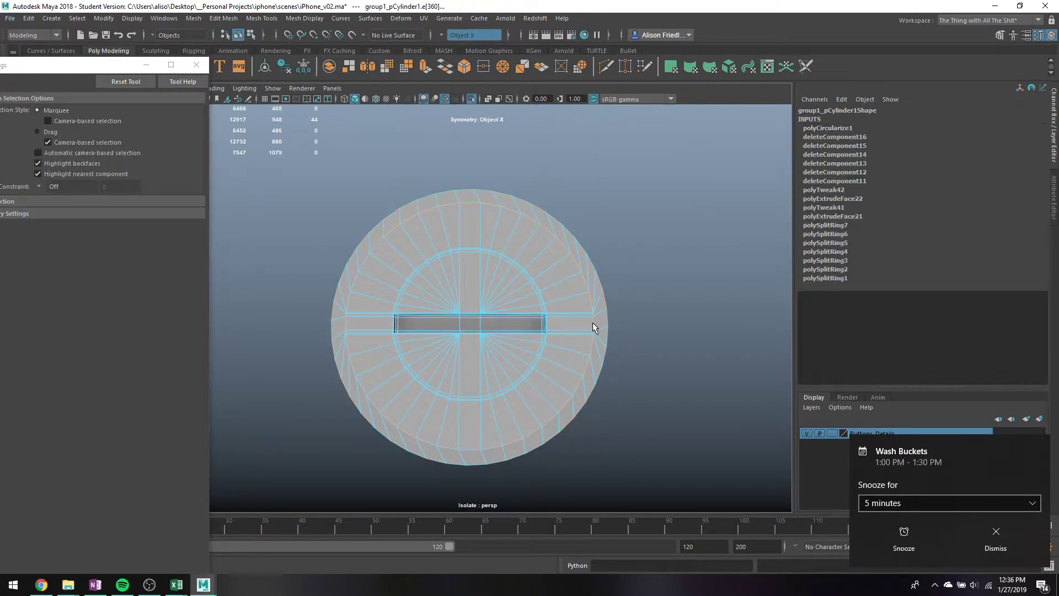
{"action": "key", "text": "g"}
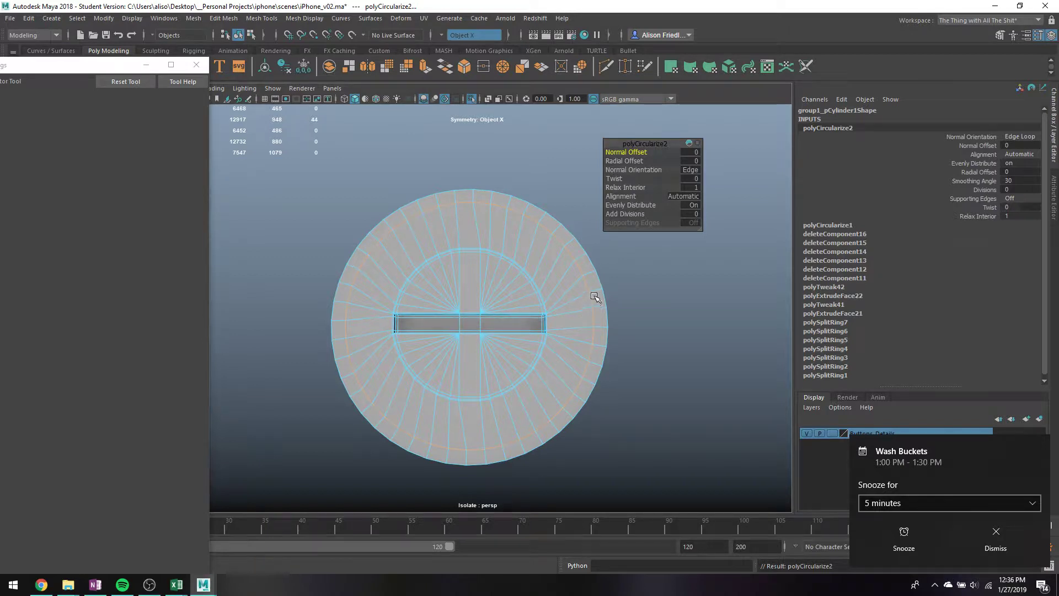
- Extrude the minus button's outer border edges straight back to rebuild its side wall
{"action": "left_click_drag", "start_coordinate": [612, 323], "coordinate": [464, 280], "text": "alt"}
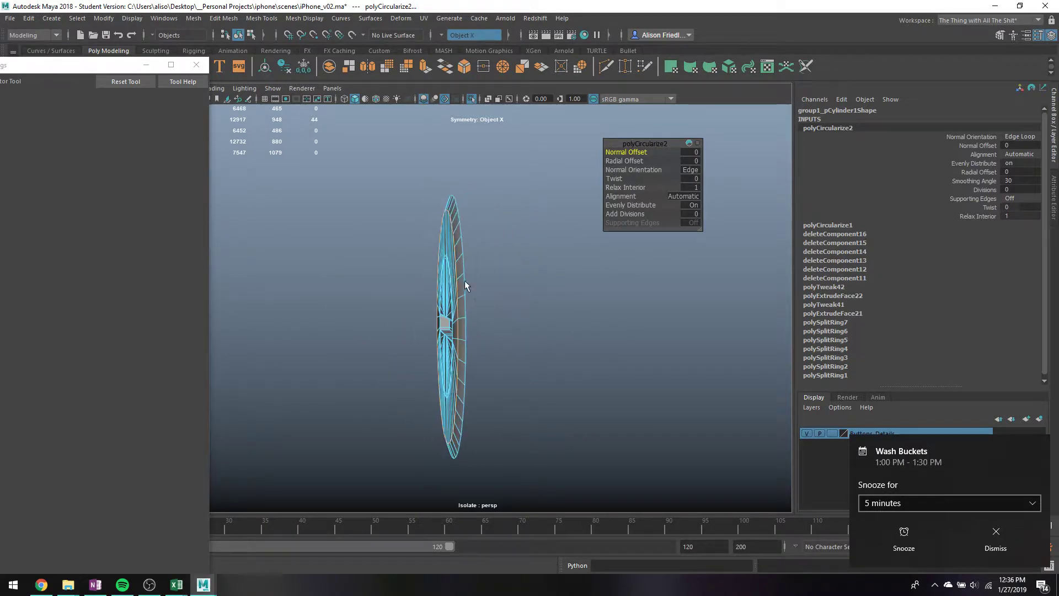
{"action": "key", "text": "q"}
{"action": "double_click", "coordinate": [459, 238]}
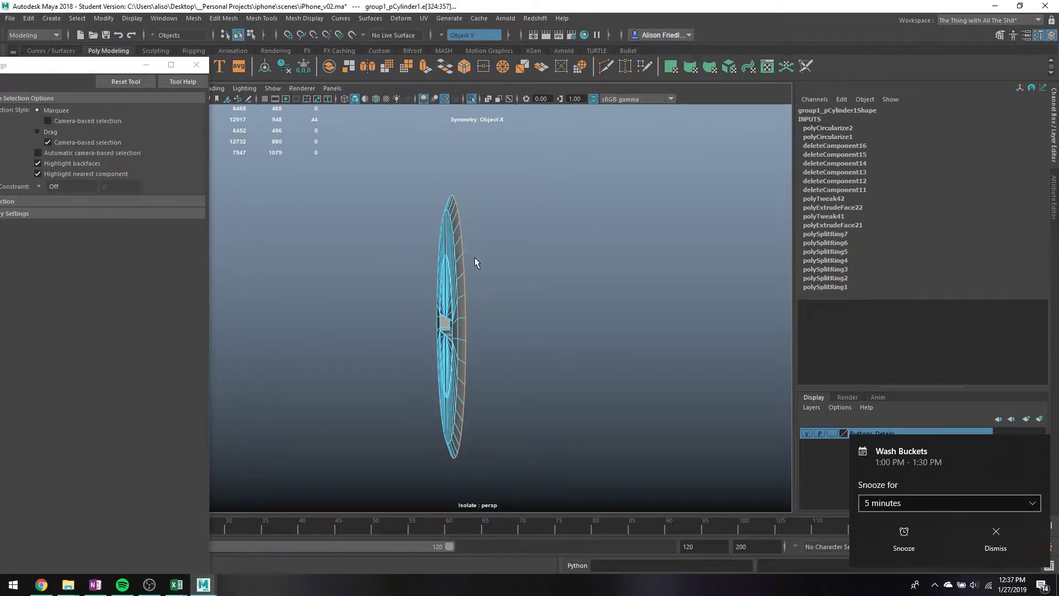
{"action": "mouse_move", "coordinate": [430, 212]}
{"action": "left_mouse_down", "text": "alt"}
{"action": "mouse_move", "coordinate": [472, 224]}
{"action": "mouse_move", "coordinate": [446, 214]}
{"action": "left_mouse_up", "text": "alt"}
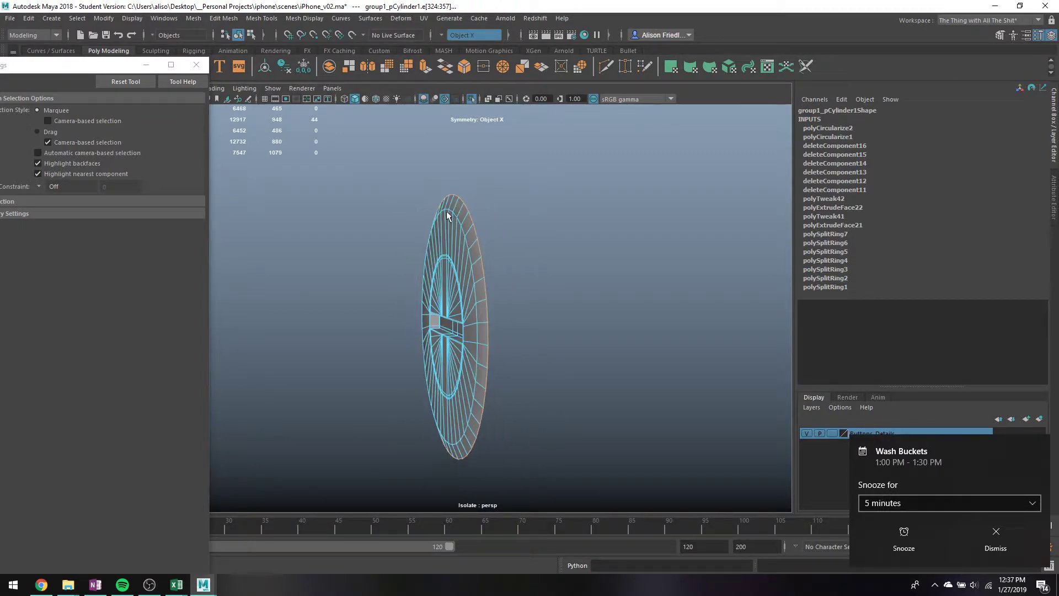
{"action": "left_click", "coordinate": [426, 67]}
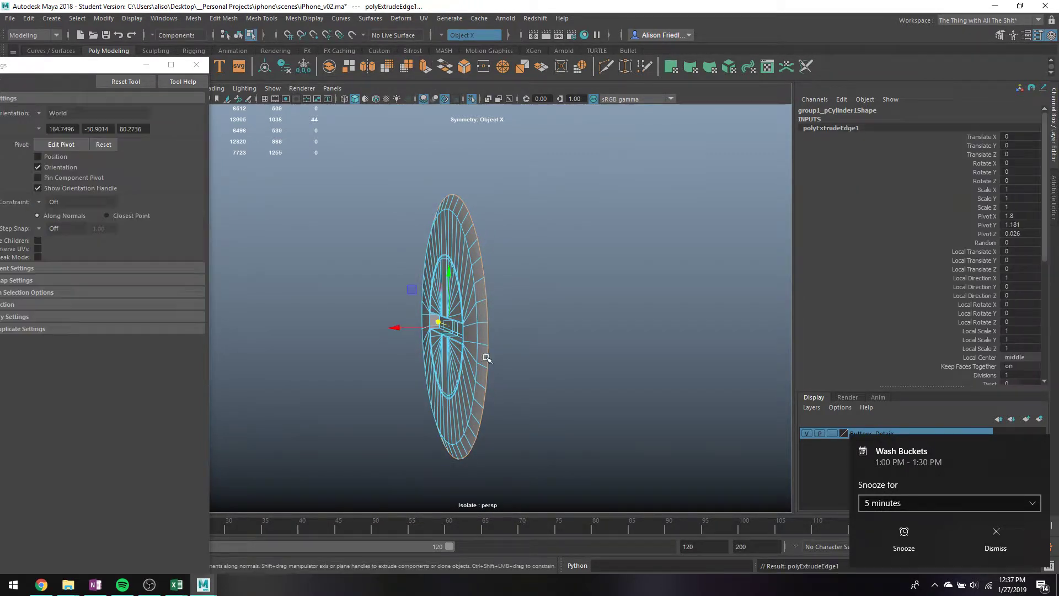
{"action": "left_click_drag", "start_coordinate": [426, 331], "coordinate": [437, 321]}
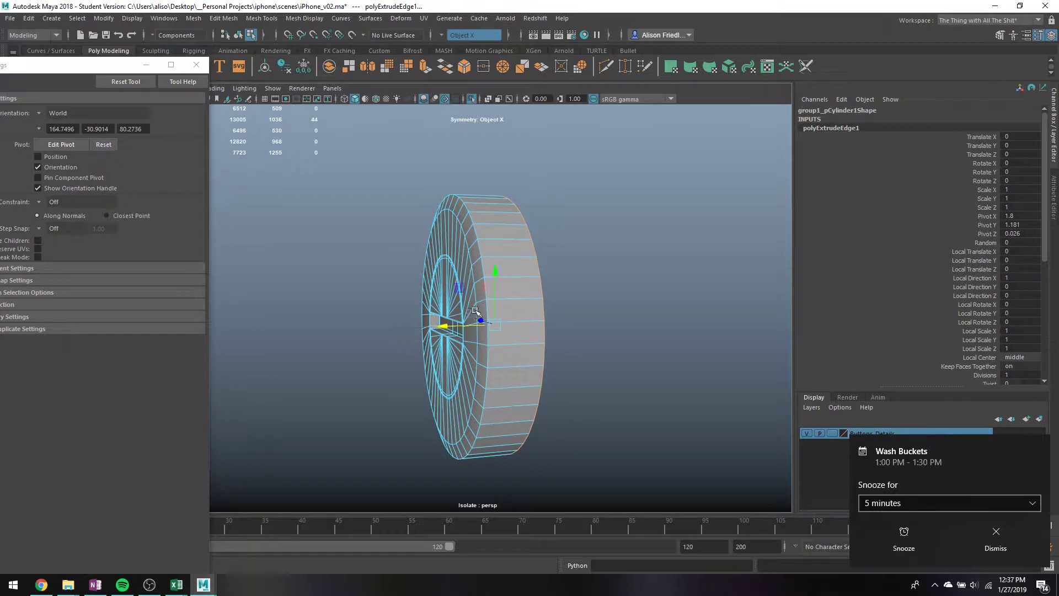
- Extrude the rear border edges three more times and merge the final ring's vertices to close the button's back
{"action": "key", "text": "ctrl+e"}
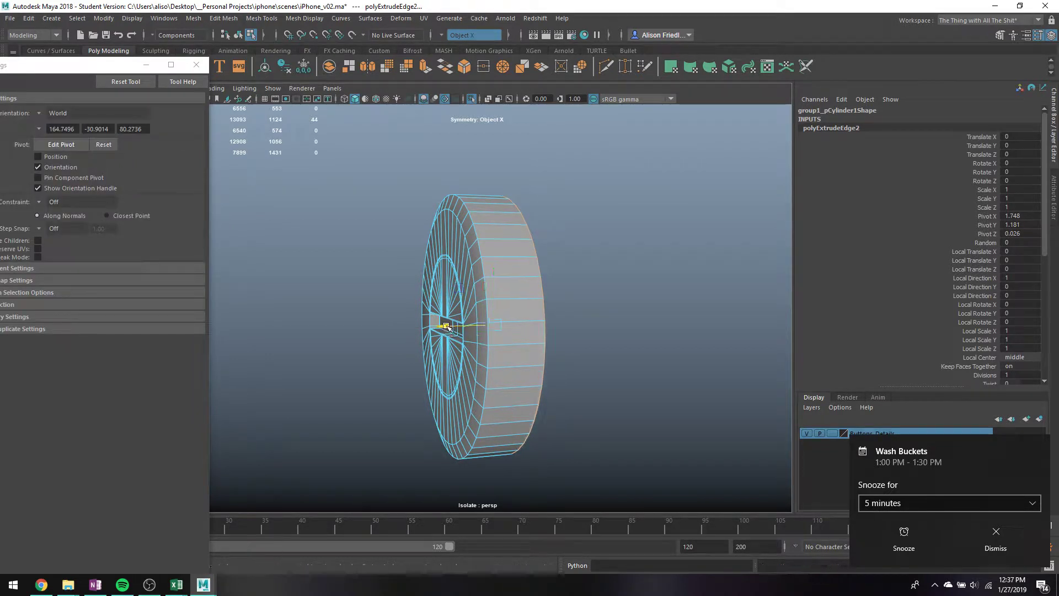
{"action": "key", "text": "ctrl+e"}
{"action": "left_click_drag", "start_coordinate": [525, 359], "coordinate": [518, 114], "text": "alt"}
{"action": "key", "text": "ctrl+e"}
{"action": "right_click_drag", "start_coordinate": [499, 185], "coordinate": [495, 231], "text": "shift"}
{"action": "left_click_drag", "start_coordinate": [443, 255], "coordinate": [547, 242], "text": "alt"}
- Select the front rim edge loops of both the minus and plus buttons with the Move tool
{"action": "left_click", "coordinate": [262, 18]}
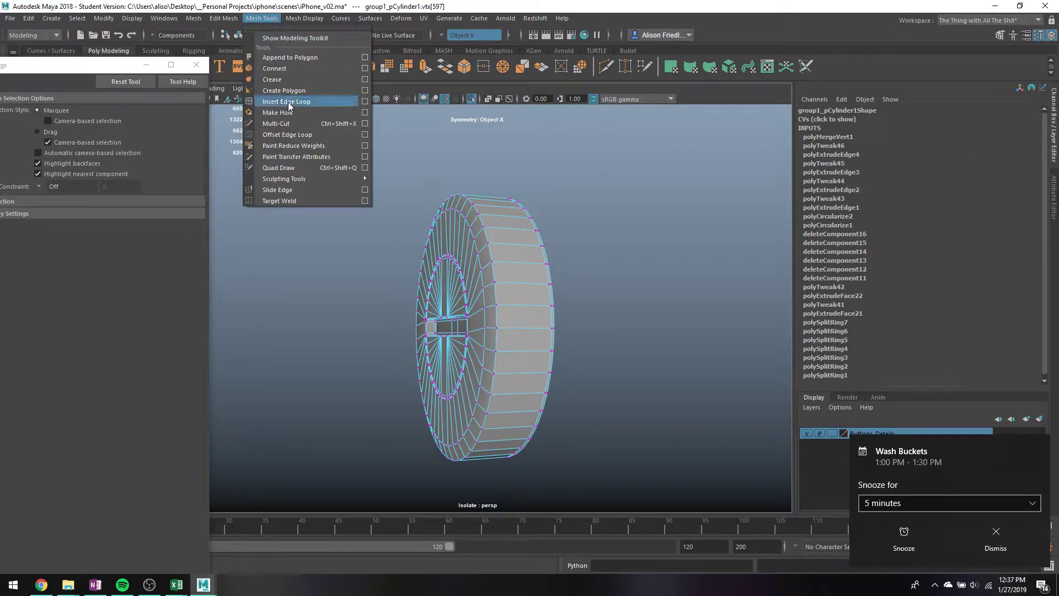
{"action": "left_click", "coordinate": [495, 234]}
{"action": "right_click_drag", "start_coordinate": [487, 228], "coordinate": [485, 198]}
{"action": "scroll", "coordinate": [487, 216], "scroll_direction": "down", "scroll_amount": 3}
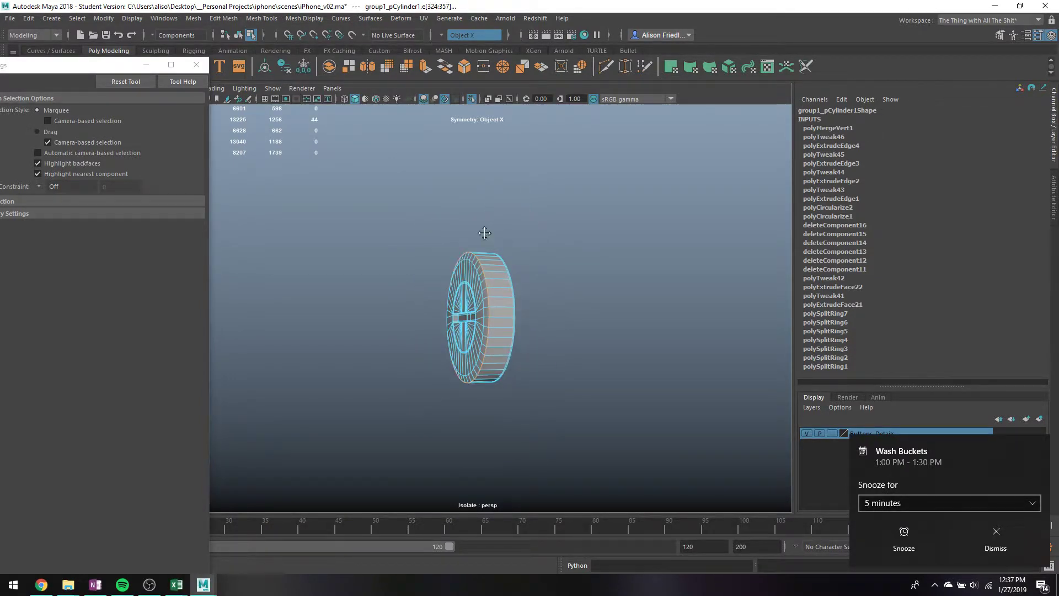
{"action": "left_click_drag", "start_coordinate": [486, 216], "coordinate": [465, 252], "text": "alt"}
{"action": "key", "text": "ctrl+e"}
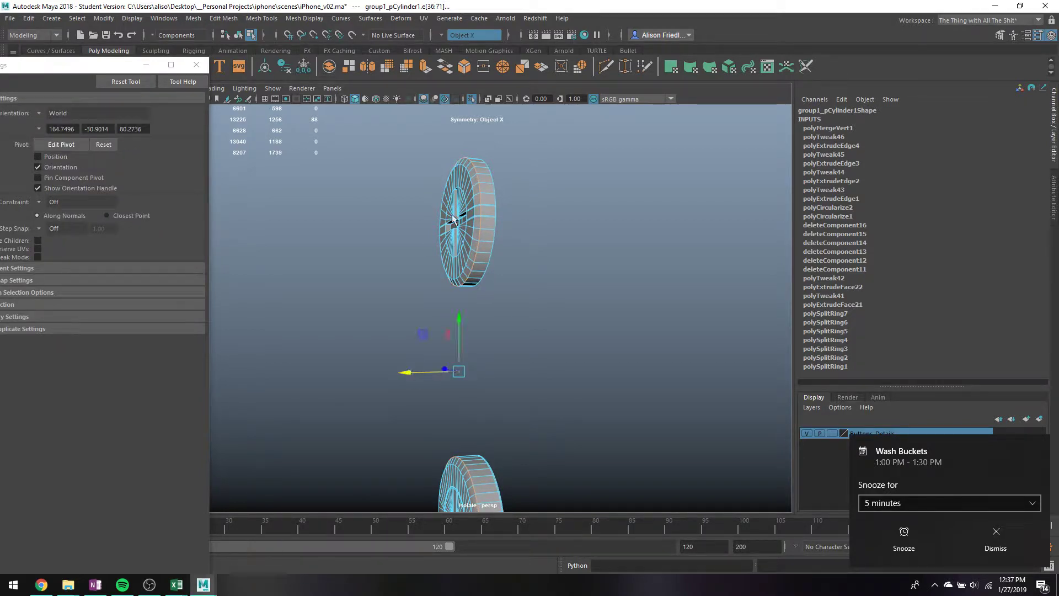
{"action": "key", "text": "q"}
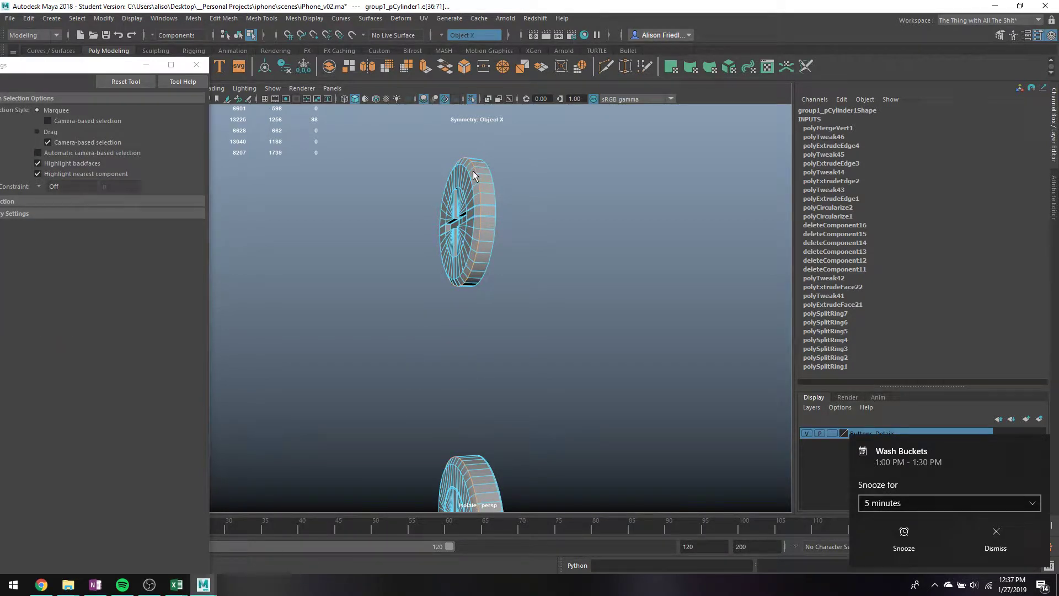
{"action": "middle_click_drag", "start_coordinate": [478, 254], "coordinate": [360, 102], "text": "alt"}
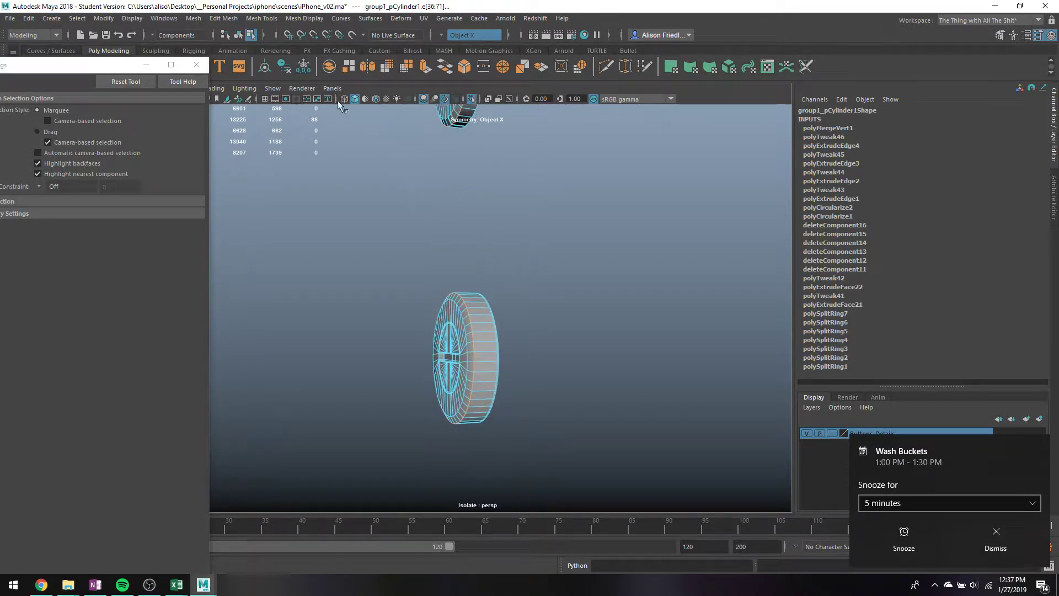
- Insert three supporting edge loops along the minus button's front bevel and side wall edges in smooth preview
{"action": "left_click", "coordinate": [261, 18]}
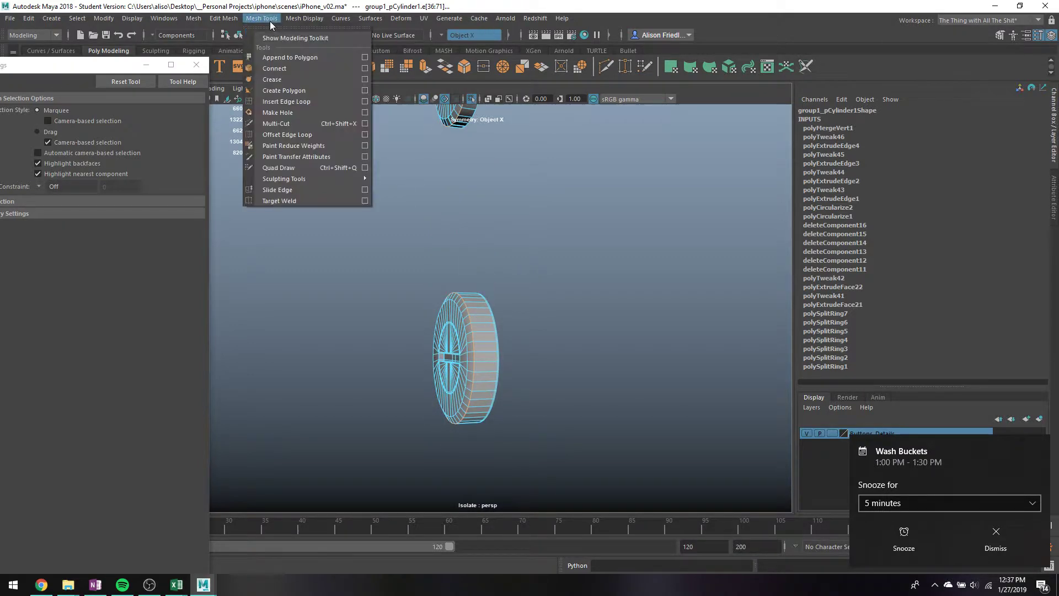
{"action": "left_click", "coordinate": [286, 104]}
{"action": "scroll", "coordinate": [469, 286], "scroll_direction": "up", "scroll_amount": 8}
{"action": "middle_click_drag", "start_coordinate": [497, 220], "coordinate": [499, 145], "text": "alt"}
{"action": "key", "text": "3"}
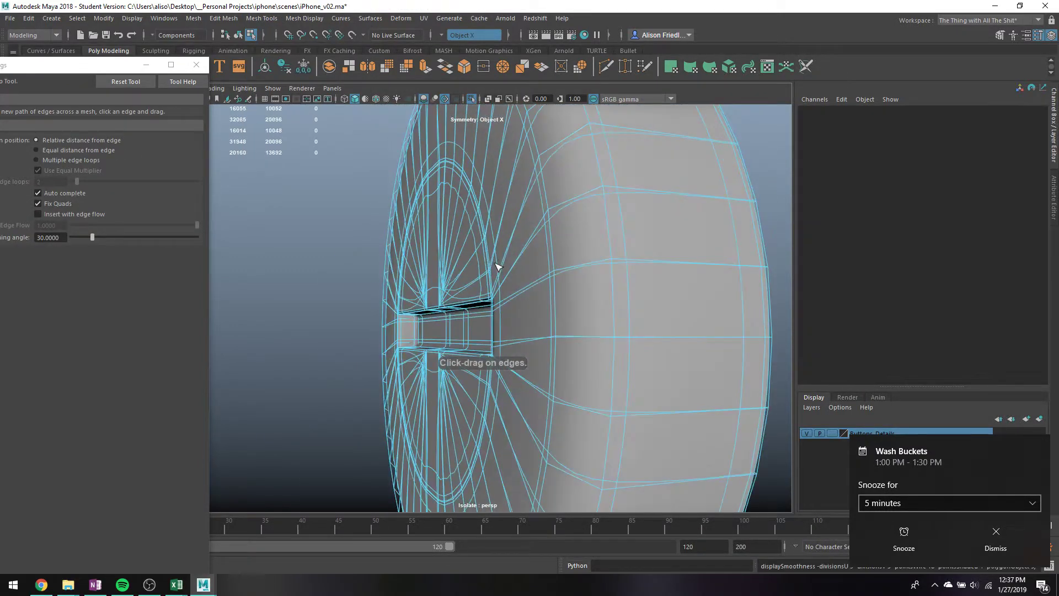
{"action": "left_click_drag", "start_coordinate": [555, 270], "coordinate": [612, 266]}
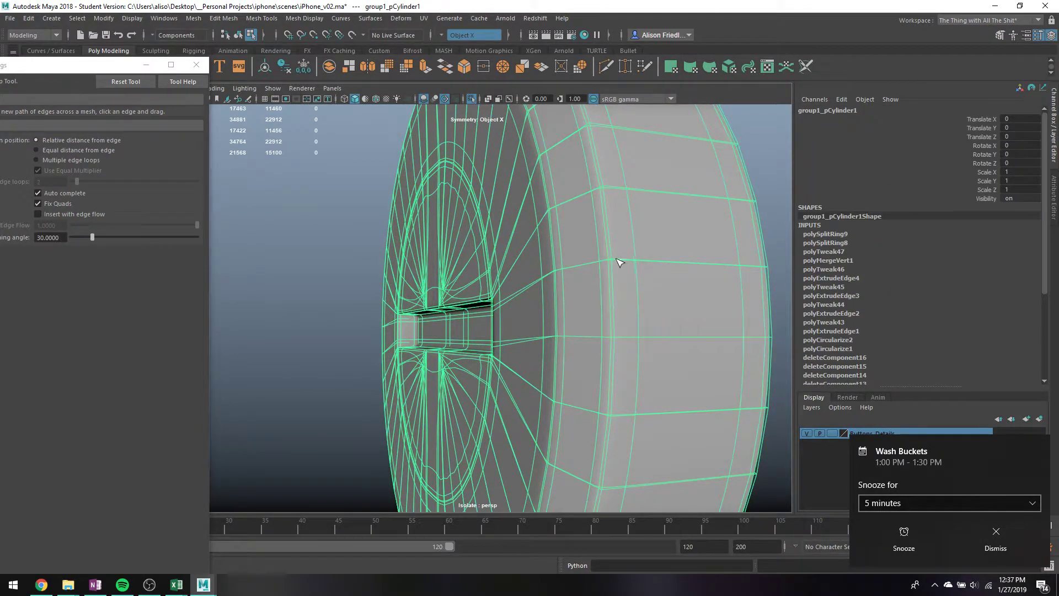
{"action": "double_click", "coordinate": [617, 262]}
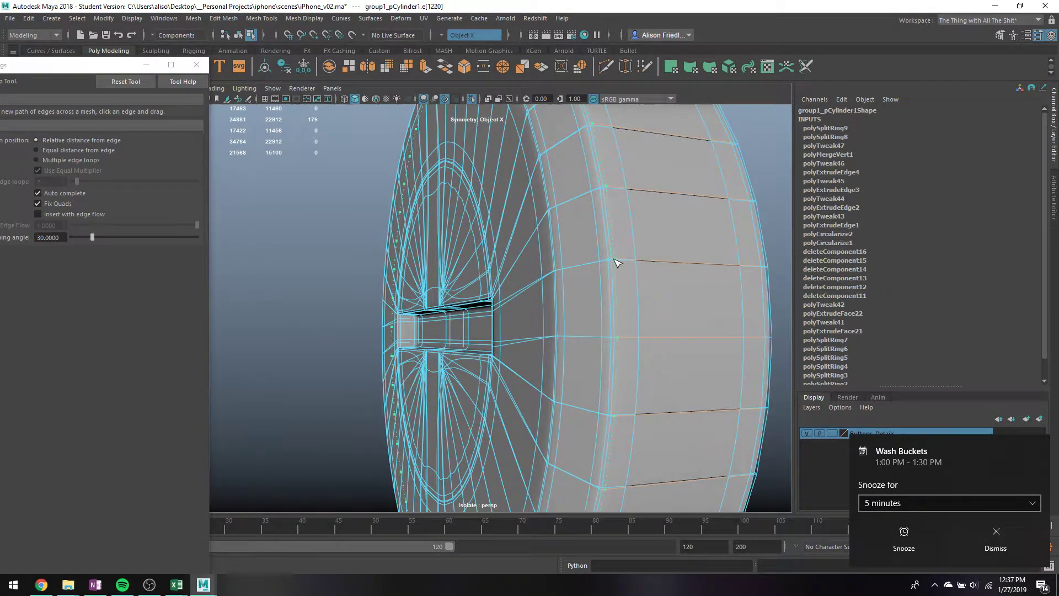
{"action": "left_click", "coordinate": [555, 274]}
{"action": "key", "text": "q"}
- Examine the smoothed minus button in object mode and compare it with the plus button
{"action": "right_click_drag", "start_coordinate": [567, 200], "coordinate": [609, 186]}
{"action": "right_click_drag", "start_coordinate": [608, 187], "coordinate": [567, 191], "text": "alt"}
{"action": "left_click_drag", "start_coordinate": [567, 191], "coordinate": [632, 216], "text": "alt"}
{"action": "right_click_drag", "start_coordinate": [561, 253], "coordinate": [611, 232]}
{"action": "left_click", "coordinate": [633, 256]}
{"action": "left_click_drag", "start_coordinate": [659, 302], "coordinate": [627, 285], "text": "alt"}
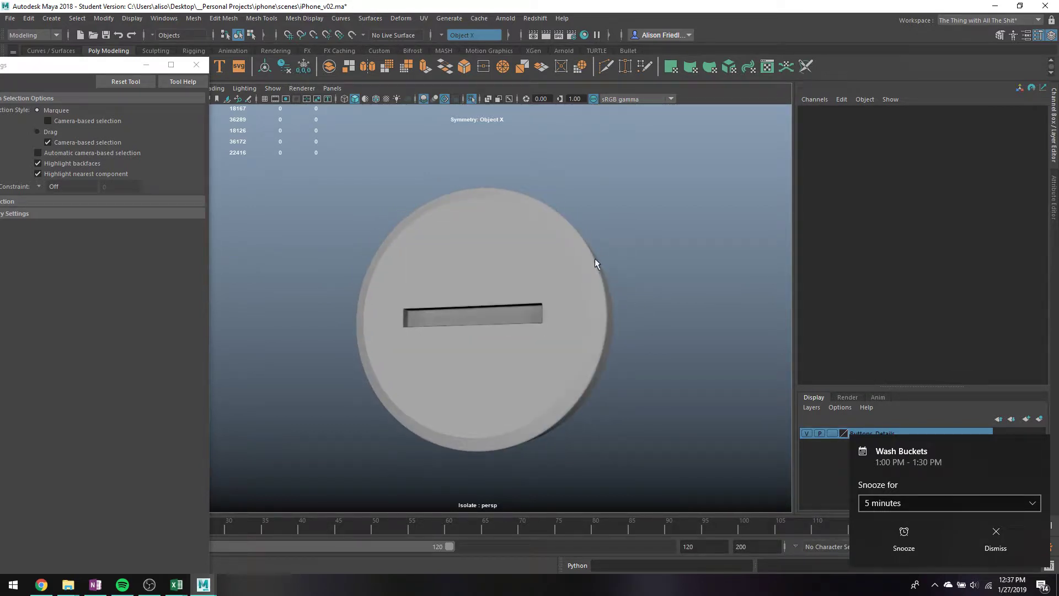
{"action": "scroll", "coordinate": [596, 262], "scroll_direction": "down", "scroll_amount": 3}
{"action": "middle_click_drag", "start_coordinate": [596, 260], "coordinate": [652, 488], "text": "alt"}
{"action": "left_click_drag", "start_coordinate": [541, 236], "coordinate": [581, 213], "text": "alt"}
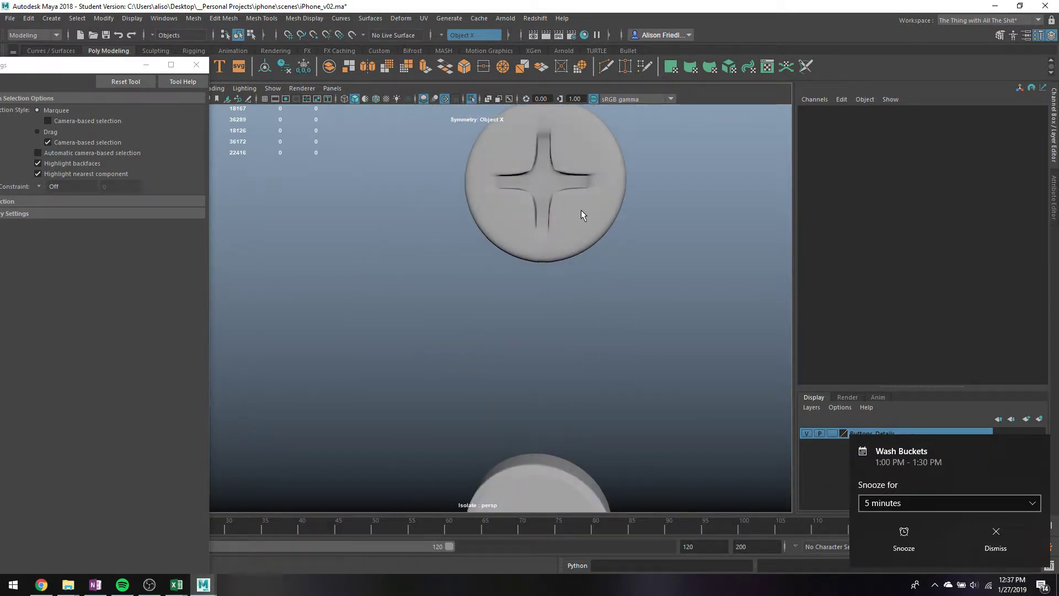
- Delete the face loops that form the plus button's uneven outer side wall
{"action": "left_click", "coordinate": [581, 210]}
{"action": "key", "text": "f"}
{"action": "middle_click_drag", "start_coordinate": [574, 185], "coordinate": [551, 270], "text": "alt"}
{"action": "scroll", "coordinate": [551, 269], "scroll_direction": "up", "scroll_amount": 5}
{"action": "left_click_drag", "start_coordinate": [549, 251], "coordinate": [488, 232], "text": "alt"}
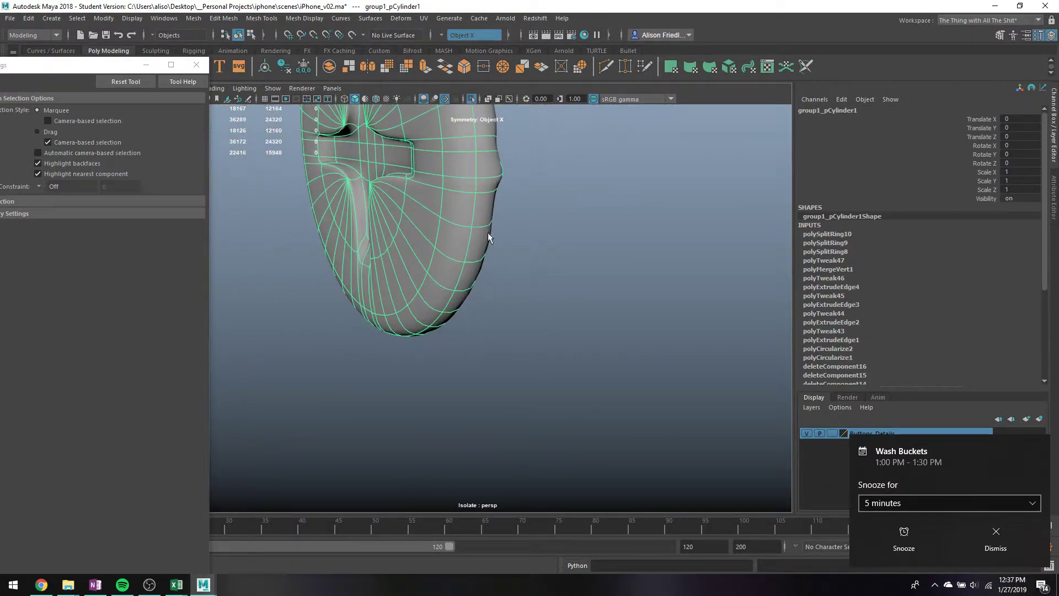
{"action": "right_click_drag", "start_coordinate": [487, 233], "coordinate": [483, 253]}
{"action": "left_click", "coordinate": [488, 217]}
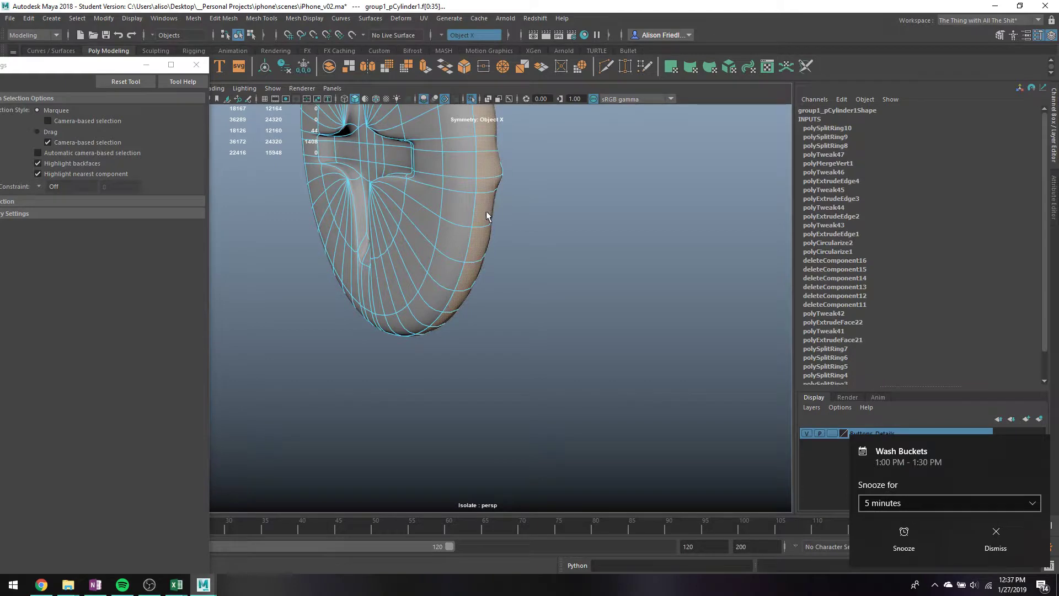
{"action": "key", "text": "Delete"}
{"action": "double_click", "coordinate": [494, 198]}
{"action": "key", "text": "Delete"}
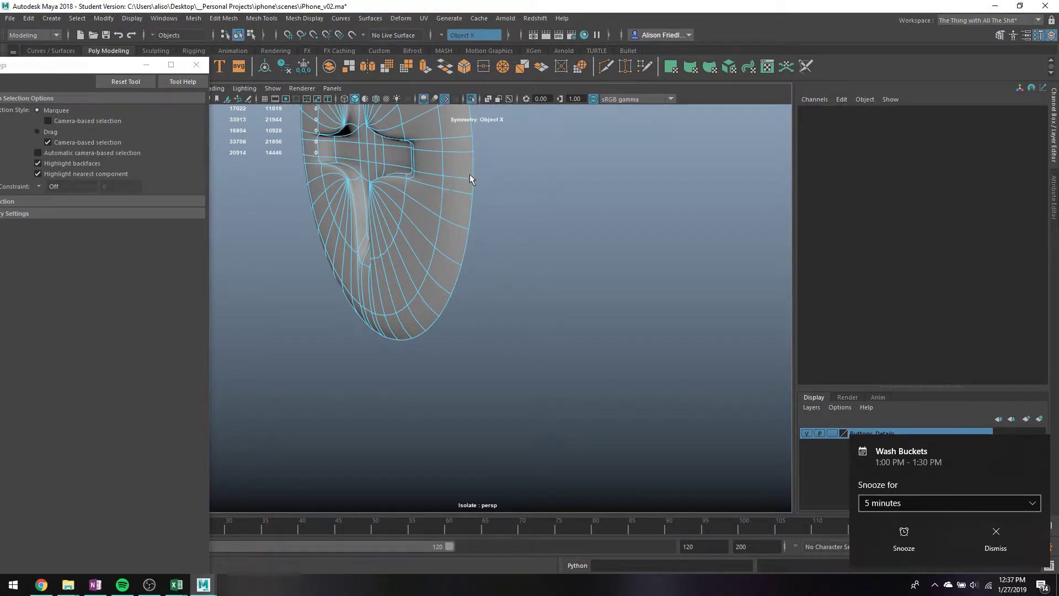
- Insert an edge loop on the plus button's front face just outside the ends of the plus recess
{"action": "left_click_drag", "start_coordinate": [437, 193], "coordinate": [540, 260], "text": "alt"}
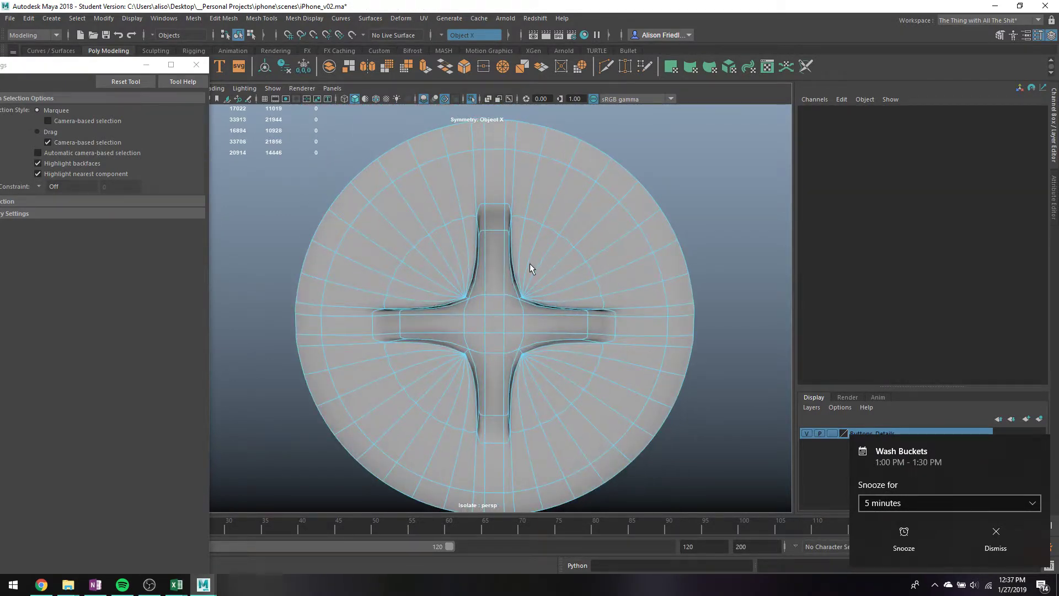
{"action": "key", "text": "1"}
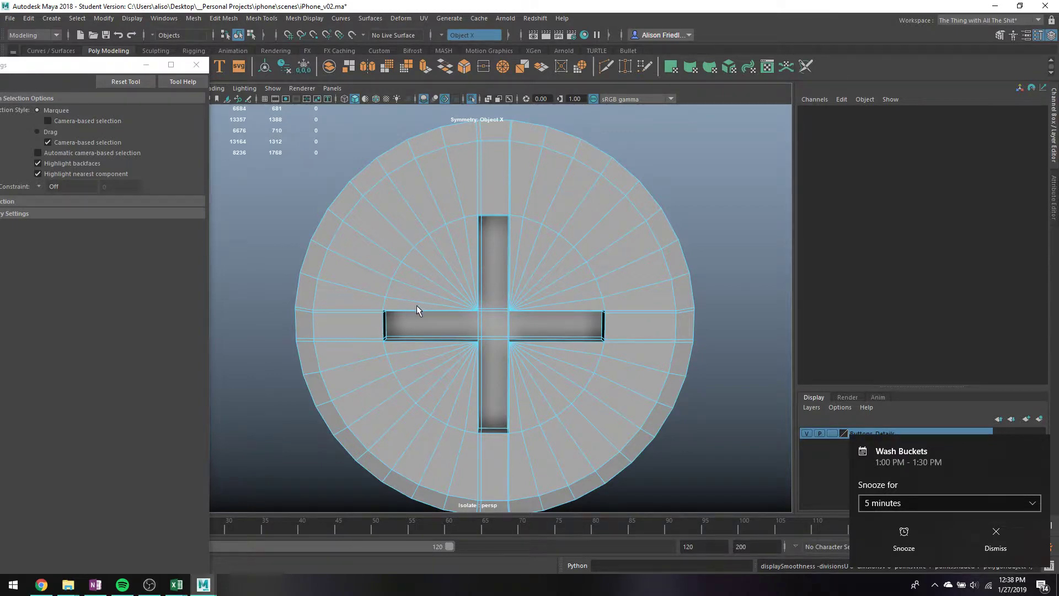
{"action": "left_click", "coordinate": [271, 20]}
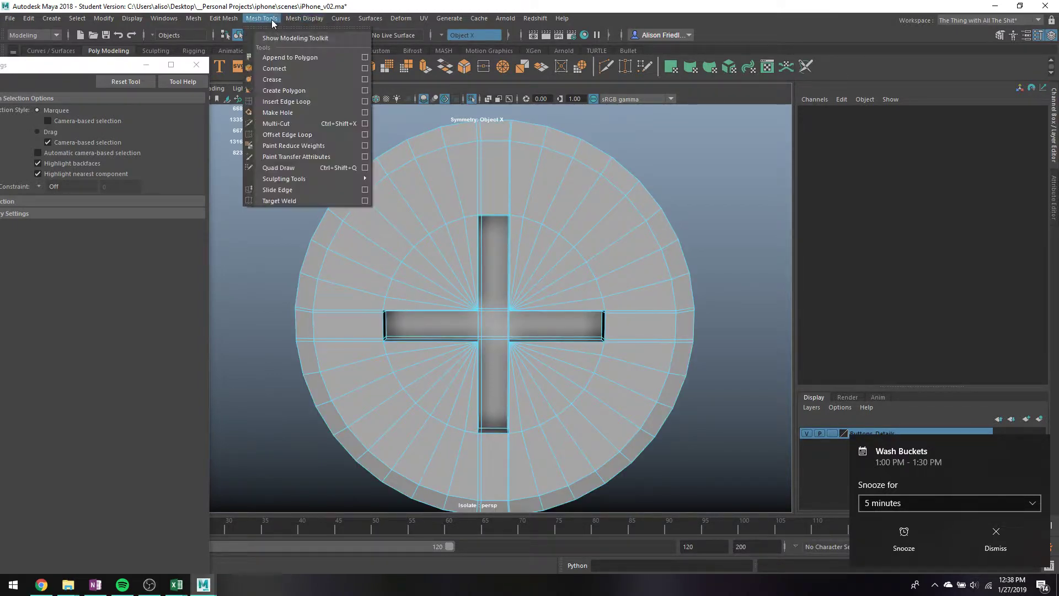
{"action": "left_click", "coordinate": [286, 101]}
{"action": "left_click", "coordinate": [377, 311]}
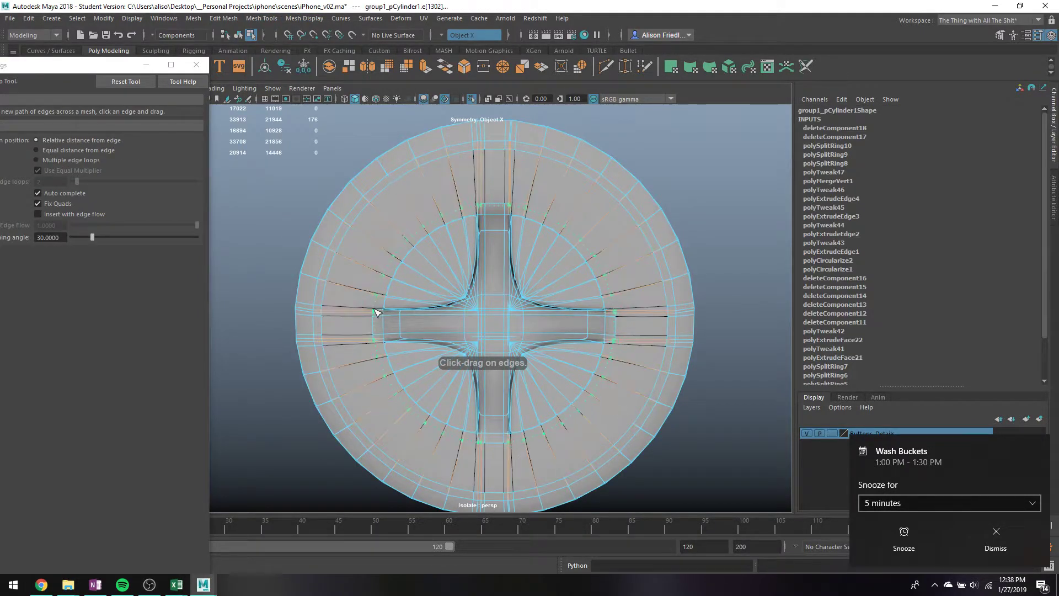
{"action": "left_click_drag", "start_coordinate": [385, 315], "coordinate": [386, 315]}
{"action": "key", "text": "1"}
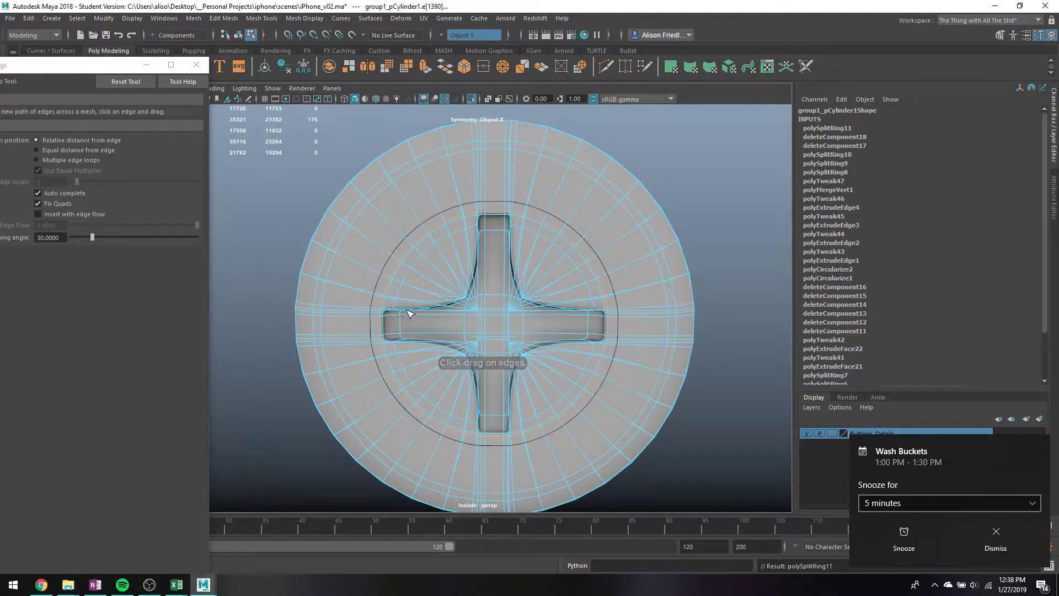
- Extrude the disc of faces around the plus recess as a slight inset and preview it smoothed
{"action": "right_click_drag", "start_coordinate": [453, 266], "coordinate": [454, 289]}
{"action": "key", "text": "q"}
{"action": "left_click_drag", "start_coordinate": [472, 301], "coordinate": [538, 376]}
{"action": "left_click", "coordinate": [425, 72]}
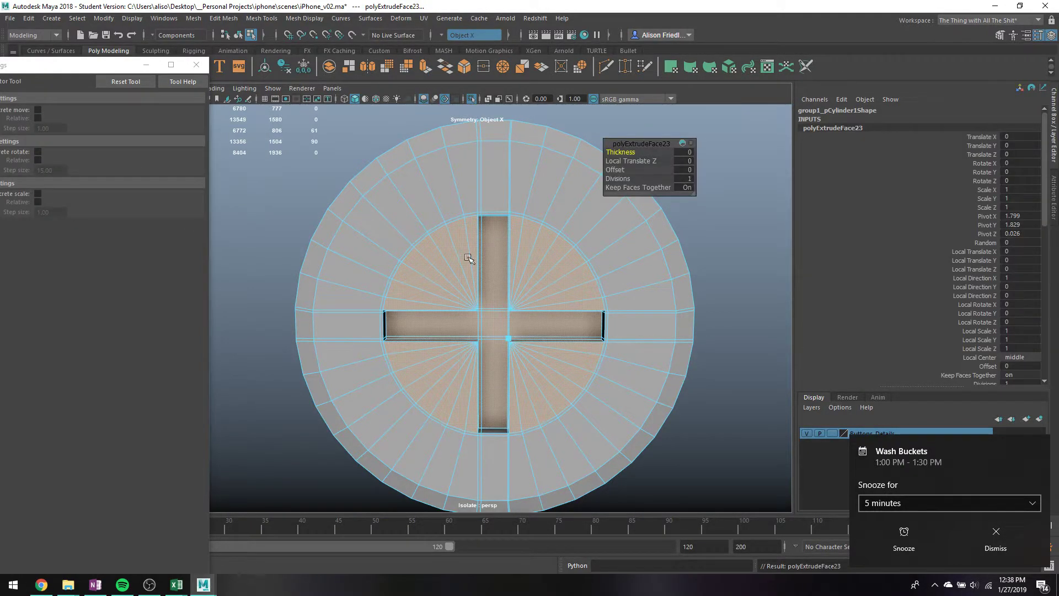
{"action": "left_click_drag", "start_coordinate": [469, 257], "coordinate": [464, 302], "text": "alt"}
{"action": "key", "text": "3"}
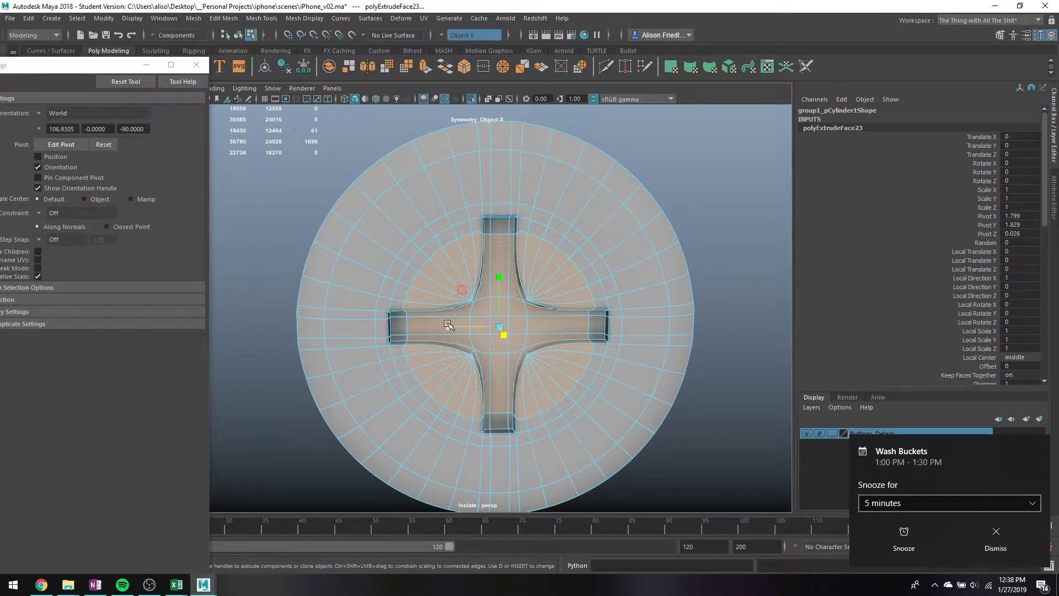
- Examine the plus button's topology in wireframe and shaded display, with and without smoothing
{"action": "left_click_drag", "start_coordinate": [282, 117], "coordinate": [473, 533]}
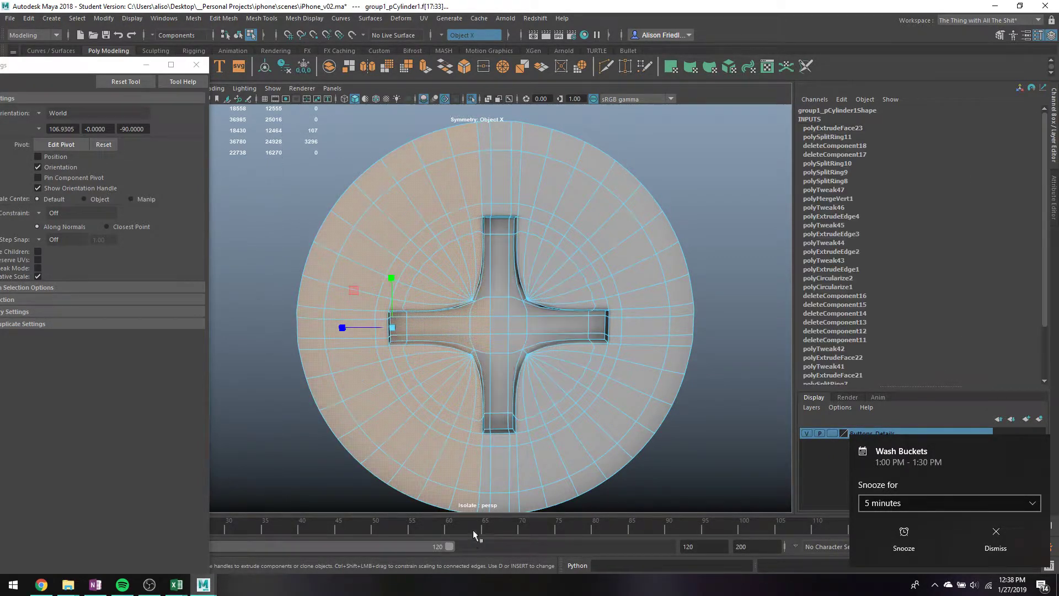
{"action": "key", "text": "4"}
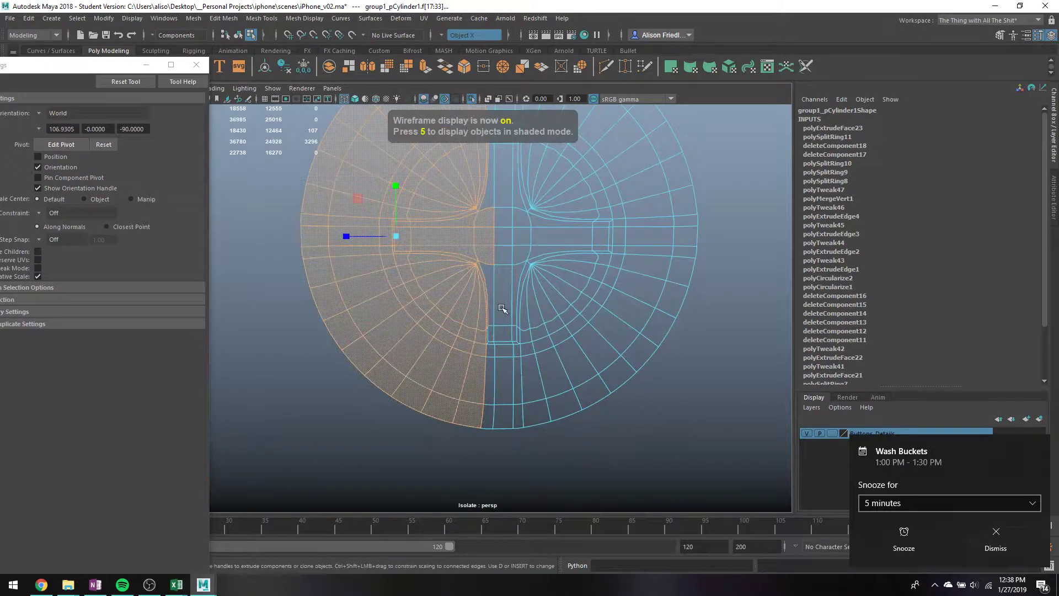
{"action": "left_click_drag", "start_coordinate": [499, 331], "coordinate": [482, 347], "text": "alt"}
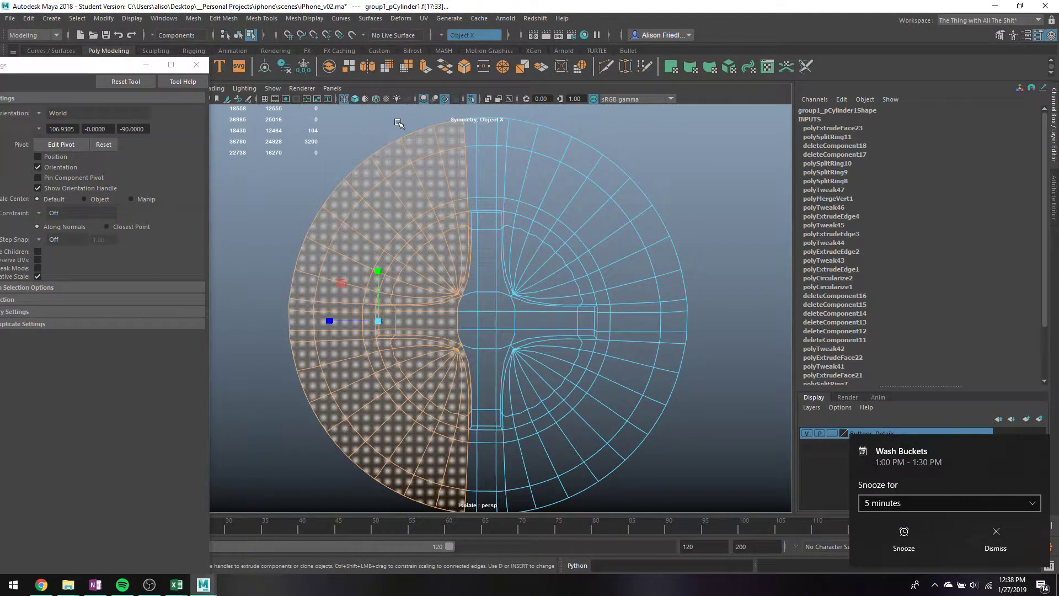
{"action": "key", "text": "1"}
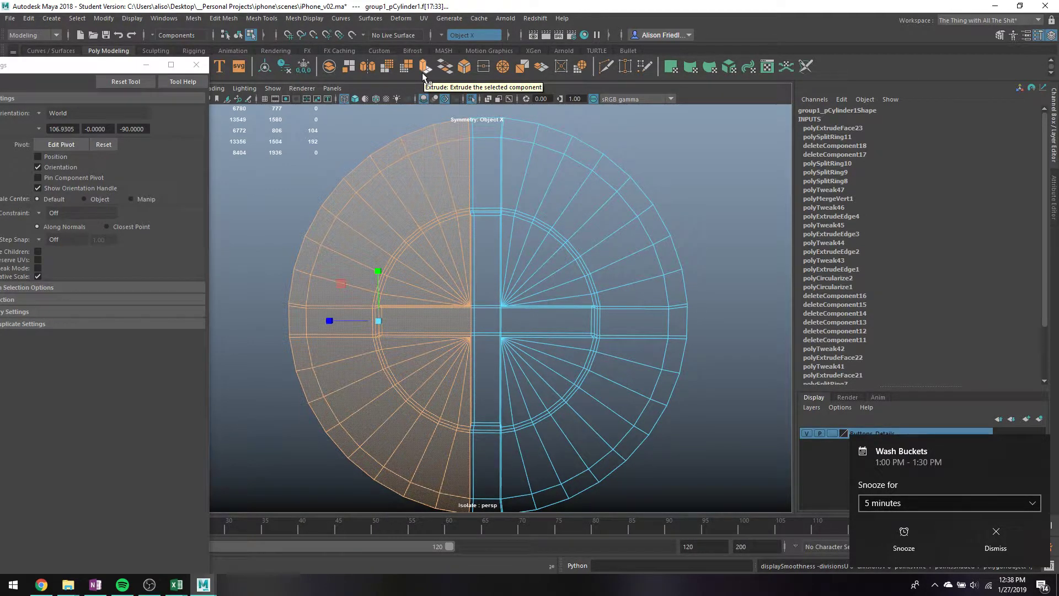
{"action": "key", "text": "q"}
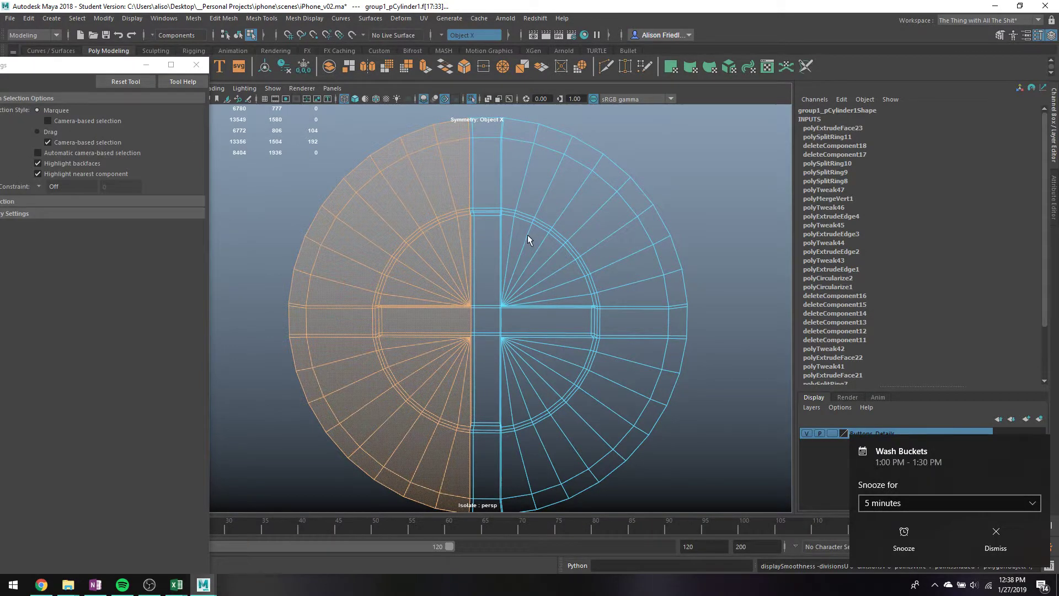
{"action": "right_click", "coordinate": [528, 235]}
{"action": "right_click_drag", "start_coordinate": [556, 218], "coordinate": [556, 216]}
{"action": "left_click", "coordinate": [706, 219]}
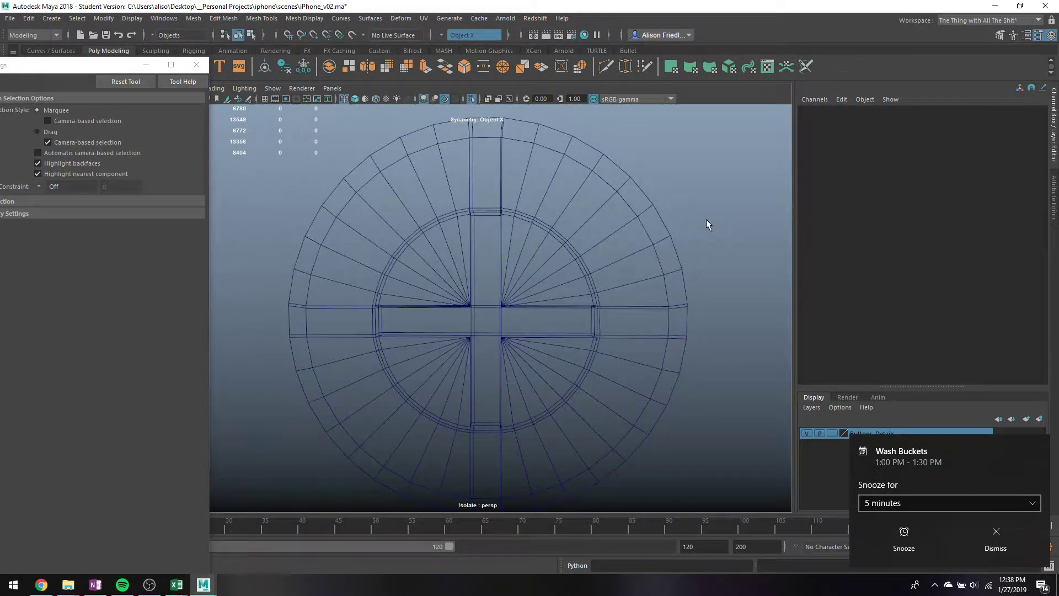
{"action": "key", "text": "5"}
{"action": "left_click", "coordinate": [548, 249]}
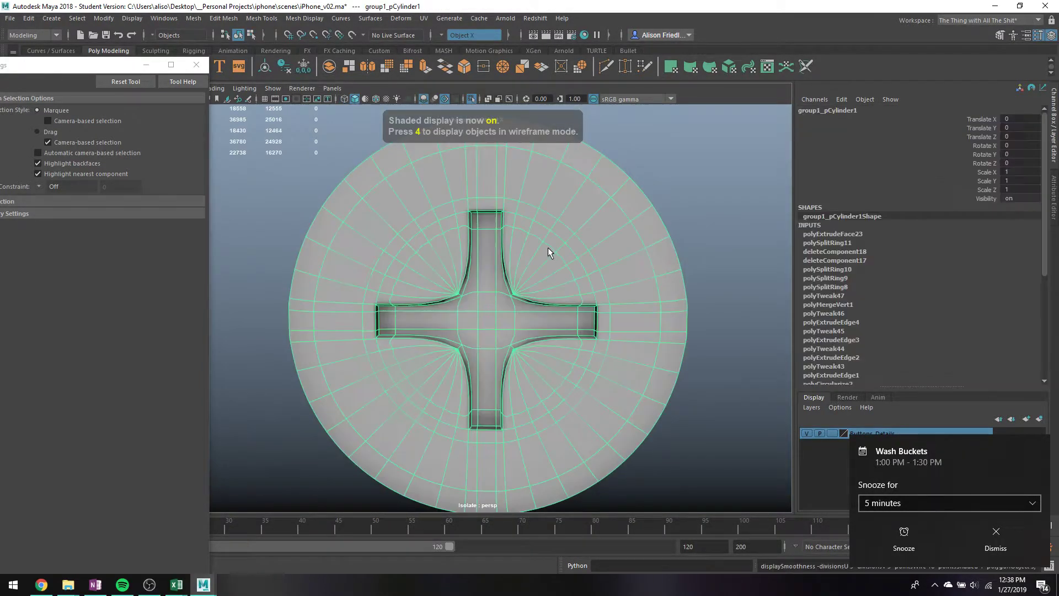
{"action": "left_click", "coordinate": [702, 224]}
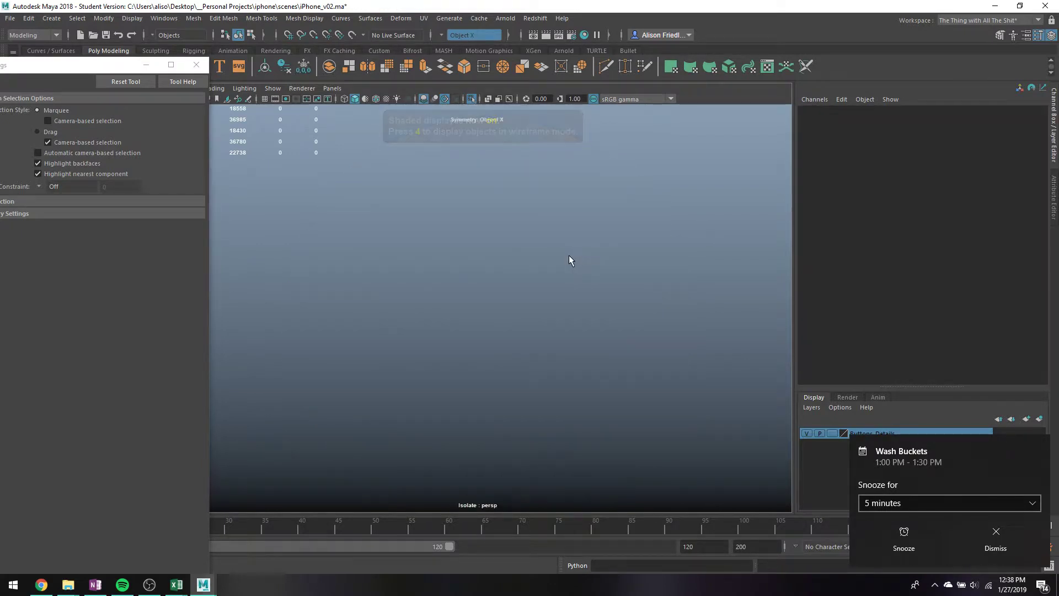
{"action": "left_click", "coordinate": [567, 254]}
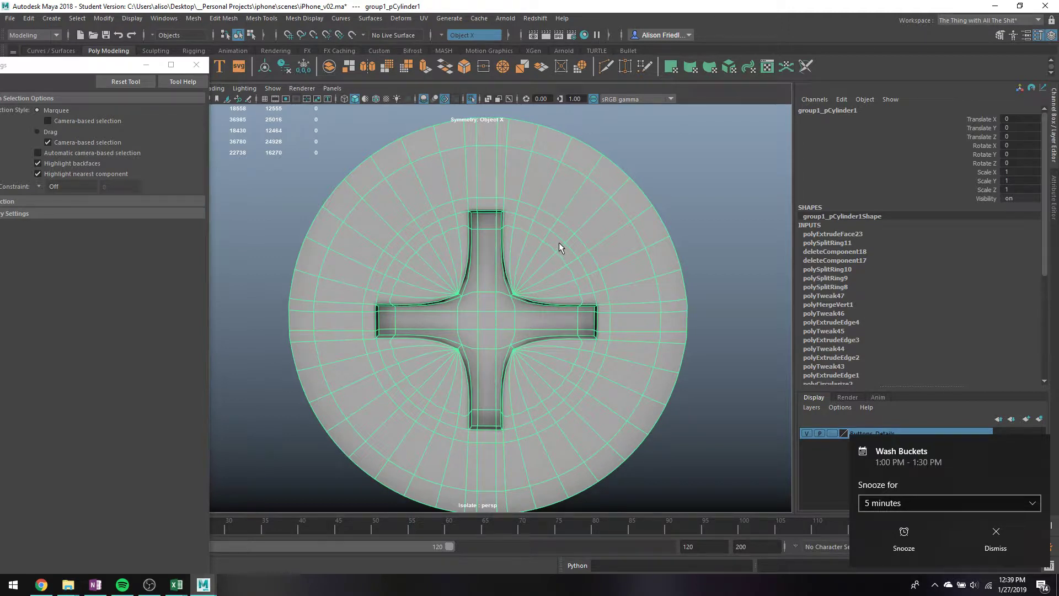
- Delete the fan of faces in the plus button's upper-right quadrant and preview the smoothed opening
{"action": "right_click_drag", "start_coordinate": [558, 243], "coordinate": [519, 254]}
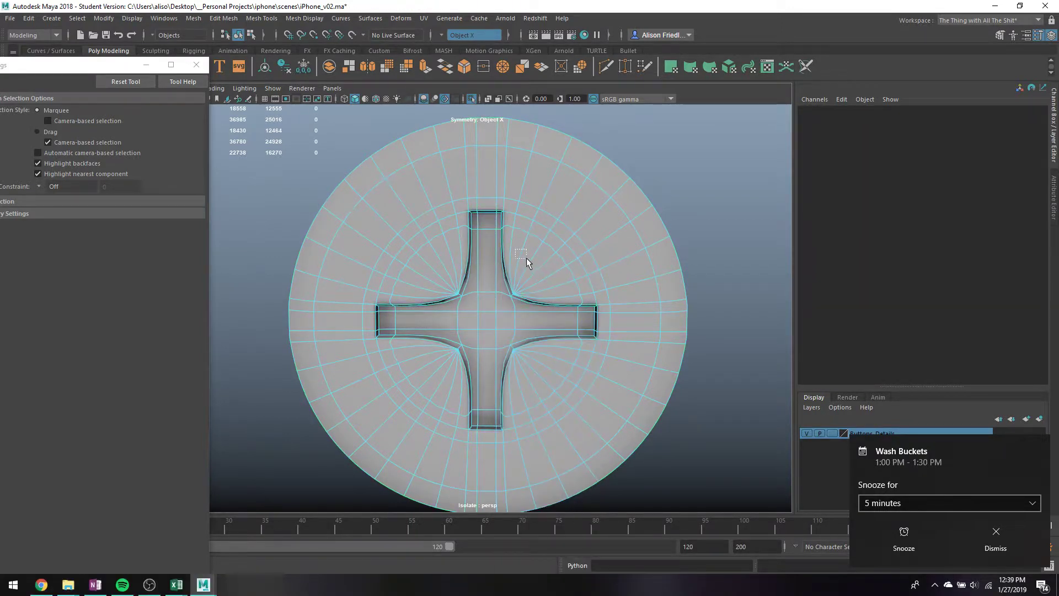
{"action": "left_click_drag", "start_coordinate": [526, 257], "coordinate": [527, 259]}
{"action": "left_click", "coordinate": [540, 271], "text": "shift"}
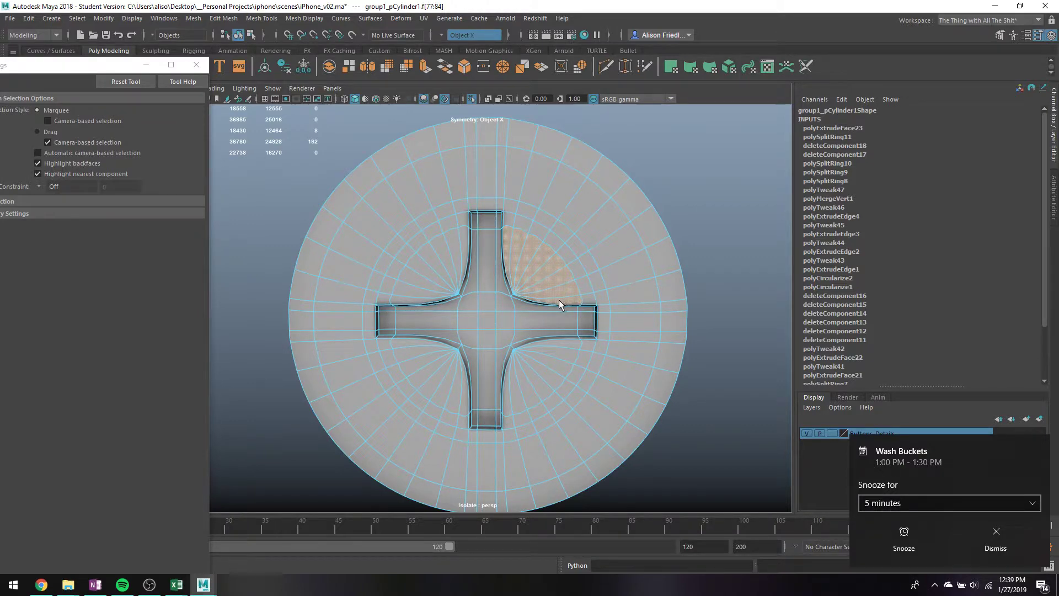
{"action": "key", "text": "Delete"}
{"action": "key", "text": "1"}
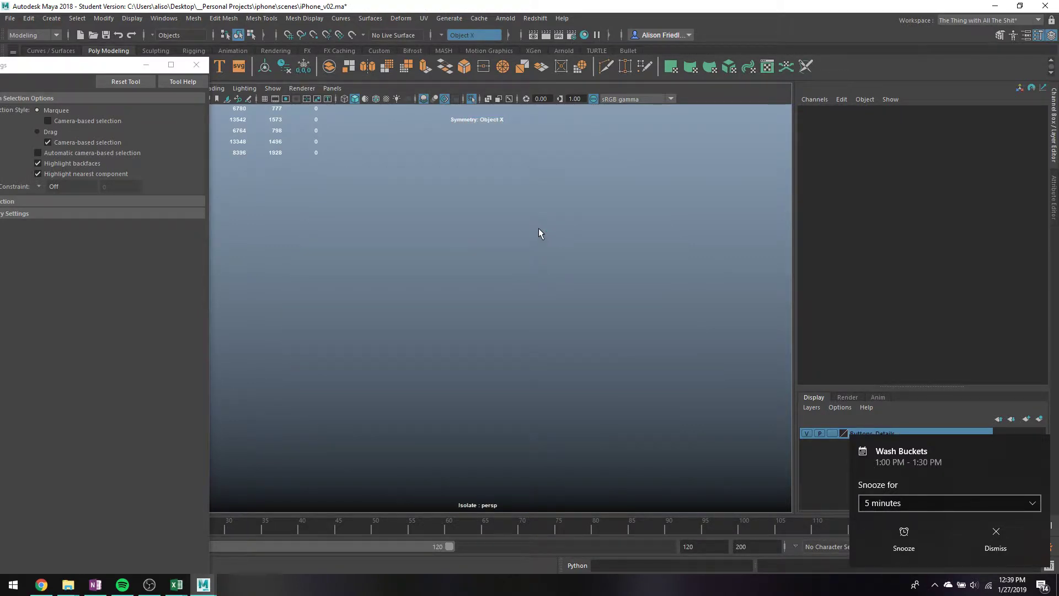
{"action": "key", "text": "3"}
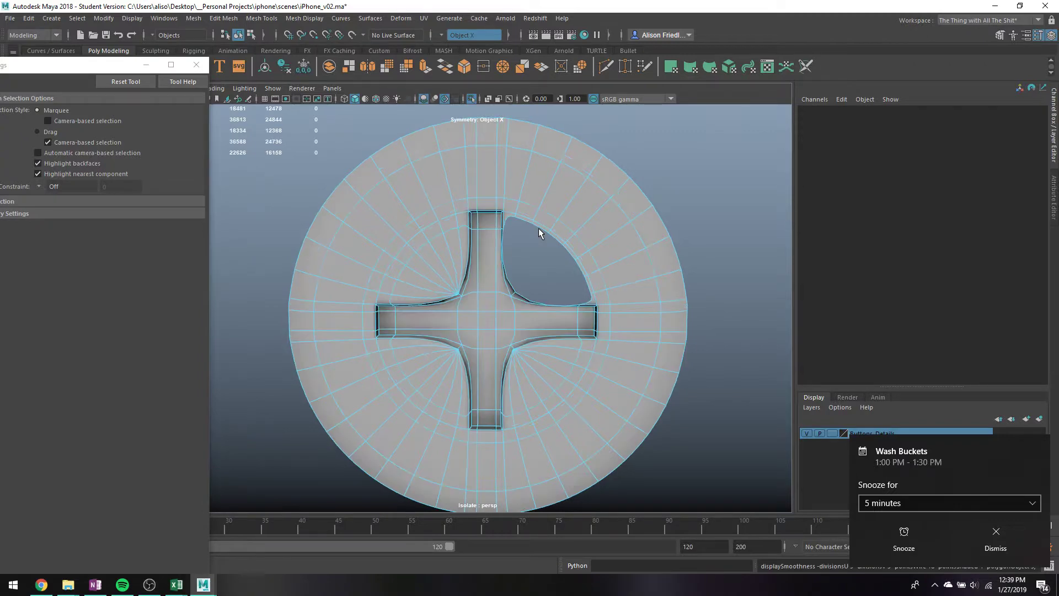
{"action": "mouse_move", "coordinate": [531, 236]}
{"action": "left_mouse_down", "text": "alt"}
{"action": "mouse_move", "coordinate": [524, 180]}
{"action": "mouse_move", "coordinate": [549, 231]}
{"action": "left_mouse_up", "text": "alt"}
{"action": "key", "text": "a"}
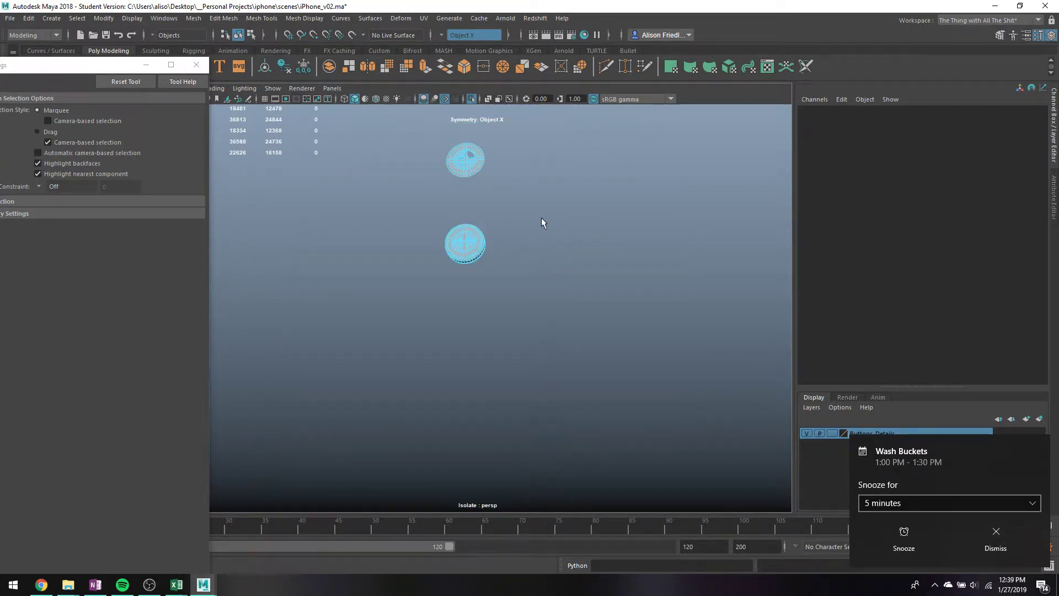
- Try to extrude the open quadrant's curved border edges, scale them inward and merge their vertices to the center
{"action": "right_click_drag", "start_coordinate": [479, 158], "coordinate": [439, 152]}
{"action": "left_click_drag", "start_coordinate": [439, 142], "coordinate": [497, 189]}
{"action": "key", "text": "f"}
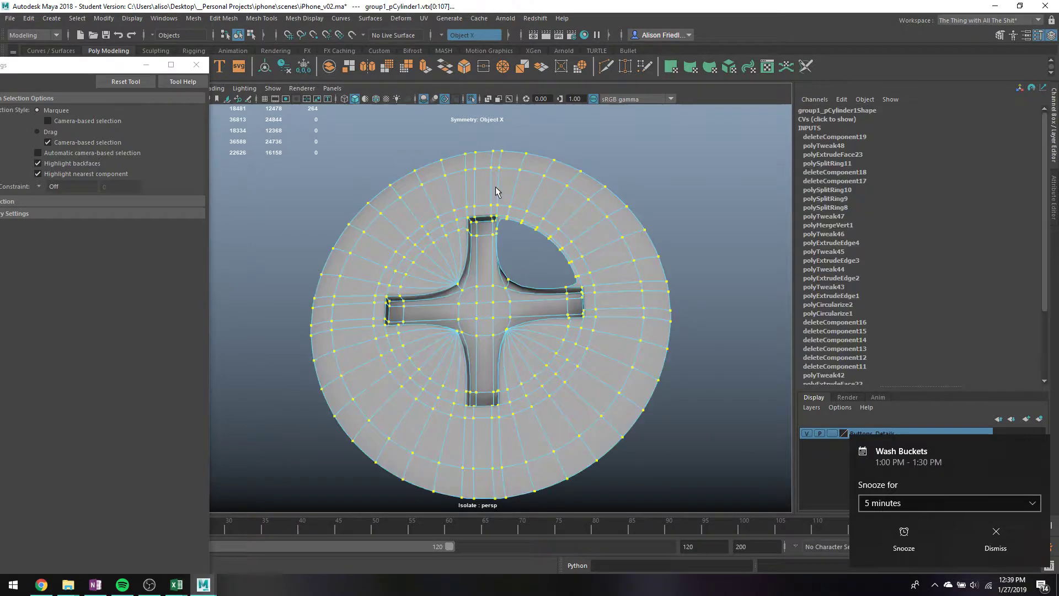
{"action": "right_click_drag", "start_coordinate": [556, 247], "coordinate": [555, 222]}
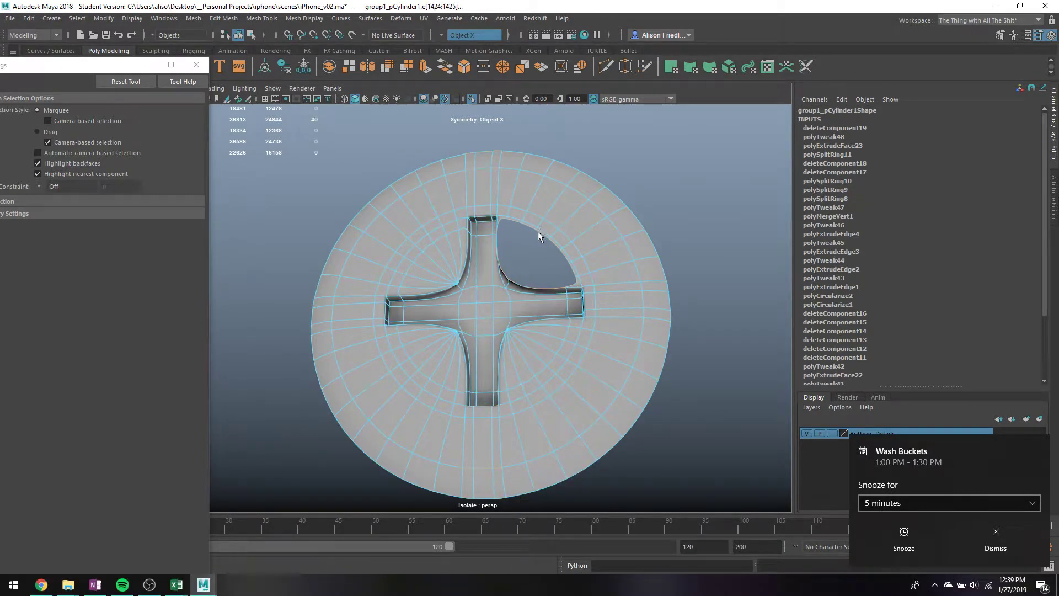
{"action": "key", "text": "1"}
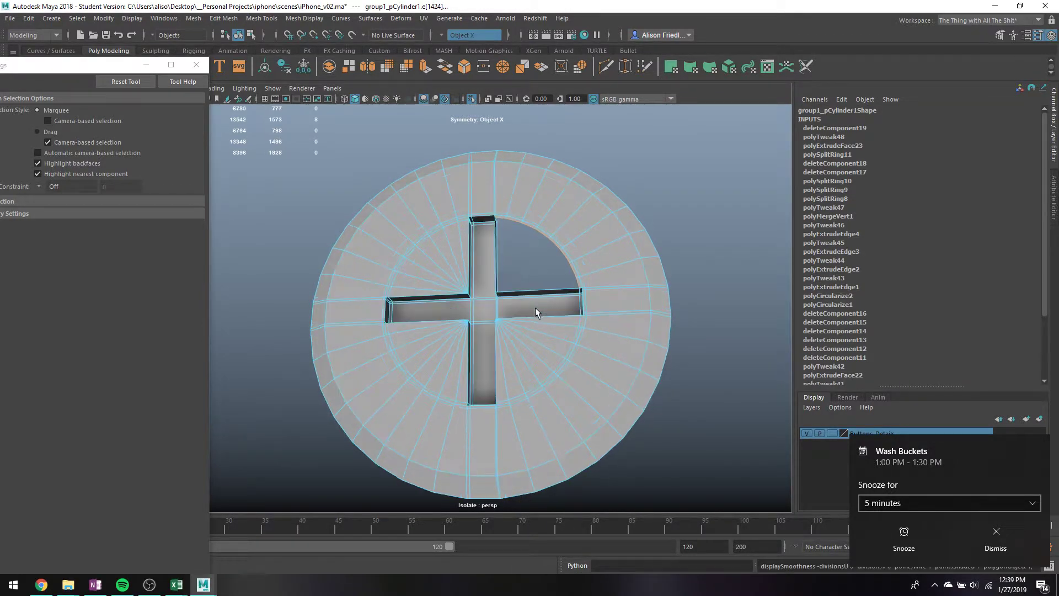
{"action": "left_click", "coordinate": [426, 66]}
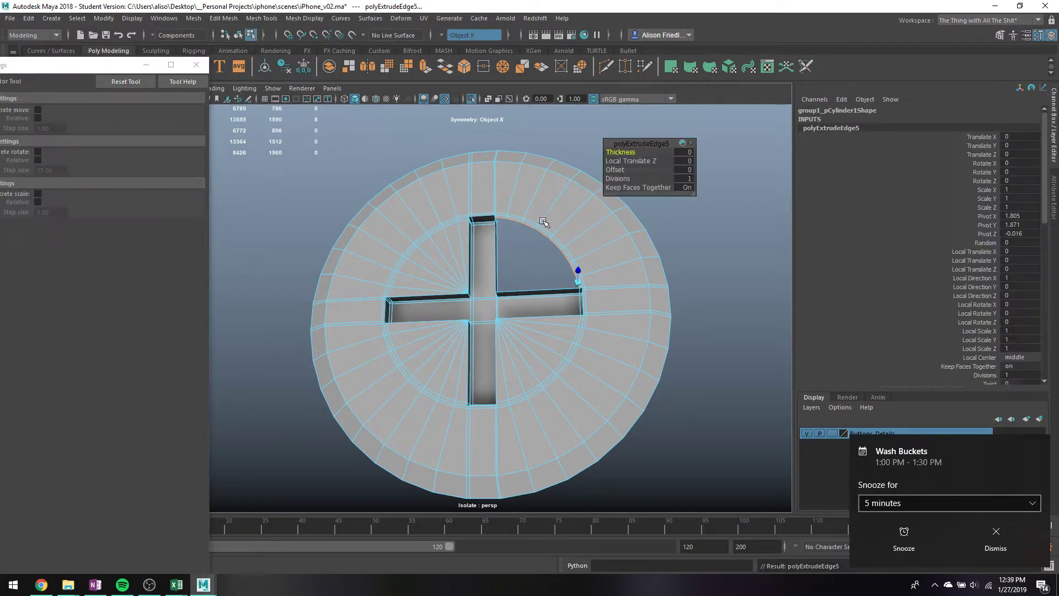
{"action": "key", "text": "r"}
{"action": "left_click_drag", "start_coordinate": [536, 251], "coordinate": [499, 273]}
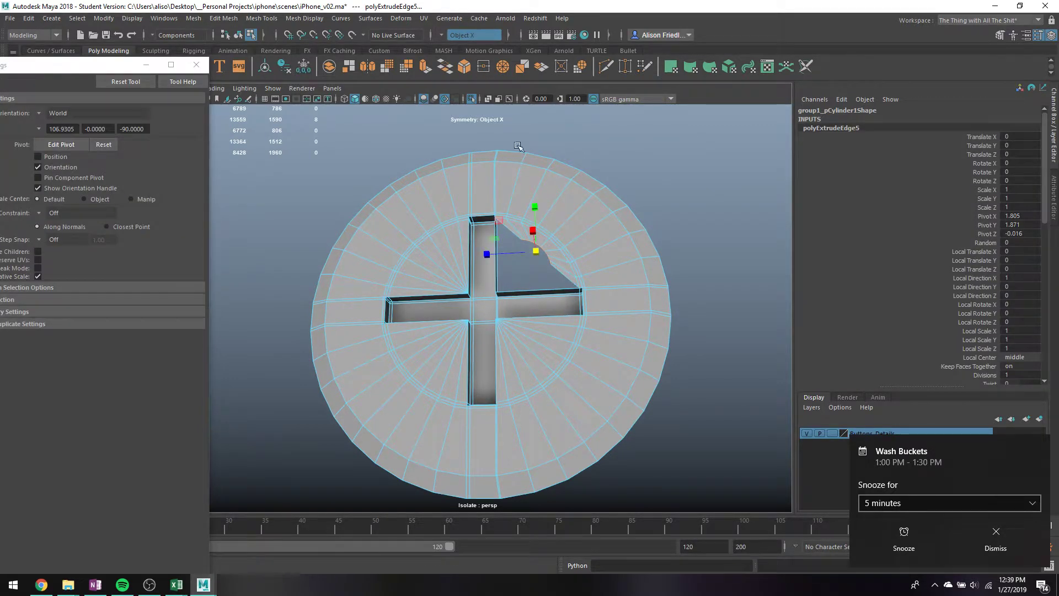
{"action": "left_click", "coordinate": [502, 67]}
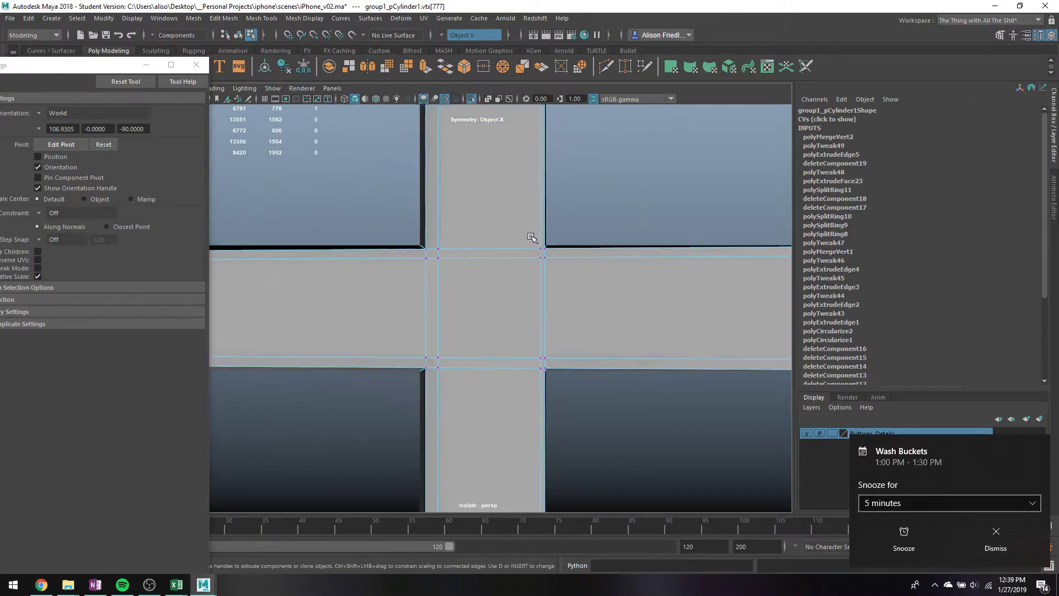
- Undo the vertex merge, the scaling and the edge extrusion in the open quadrant
{"action": "scroll", "coordinate": [539, 229], "scroll_direction": "up", "scroll_amount": 5}
{"action": "scroll", "coordinate": [530, 237], "scroll_direction": "down", "scroll_amount": 5}
{"action": "key", "text": "ctrl+z"}
{"action": "key", "text": "ctrl+z"}
{"action": "key", "text": "ctrl+z"}
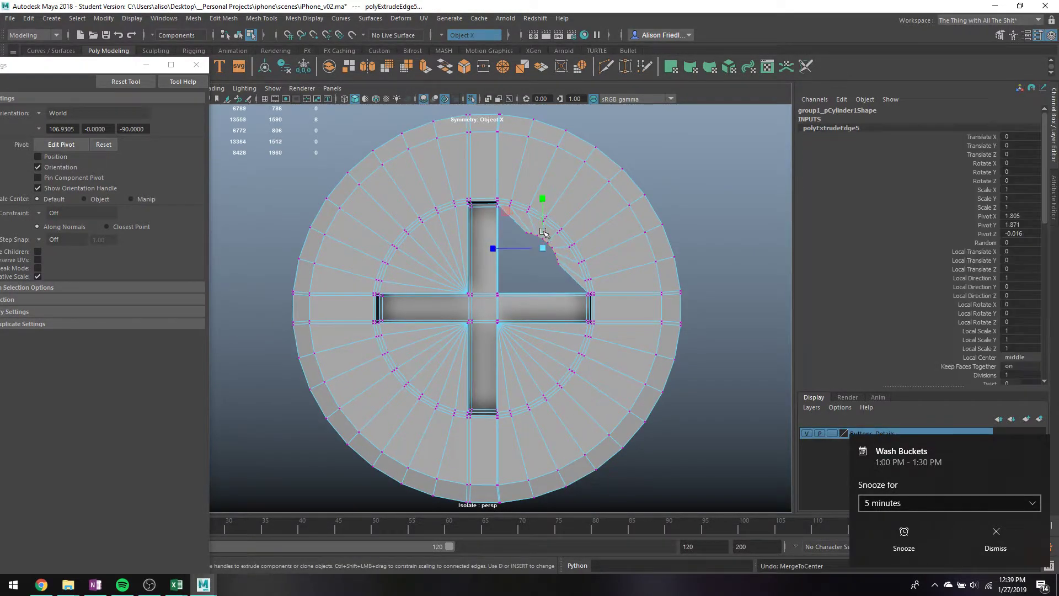
{"action": "key", "text": "ctrl+z"}
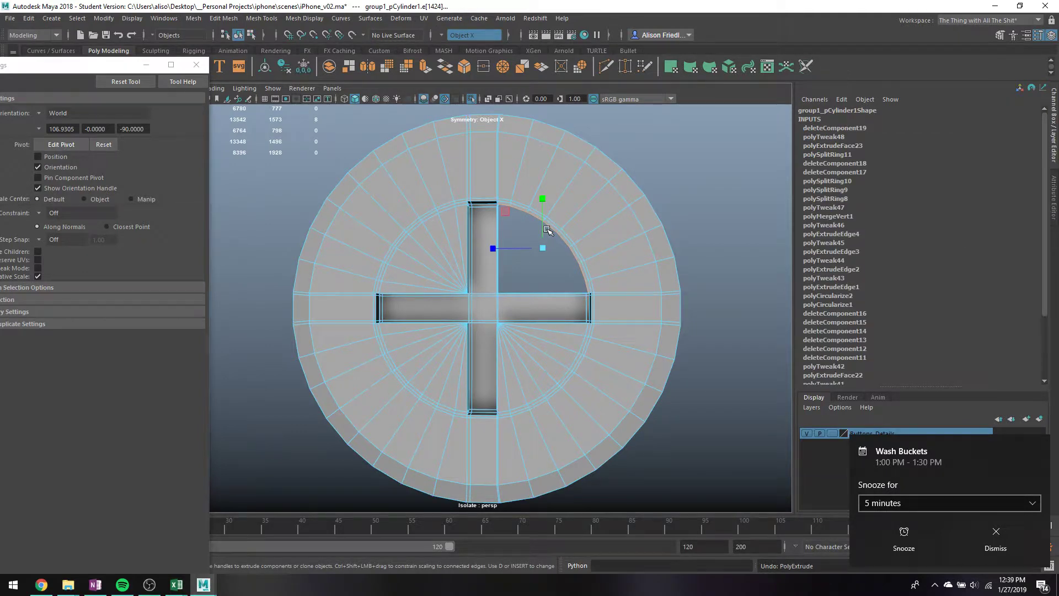
- Delete the fan of faces in the plus button's lower-right quadrant
{"action": "left_click", "coordinate": [546, 228]}
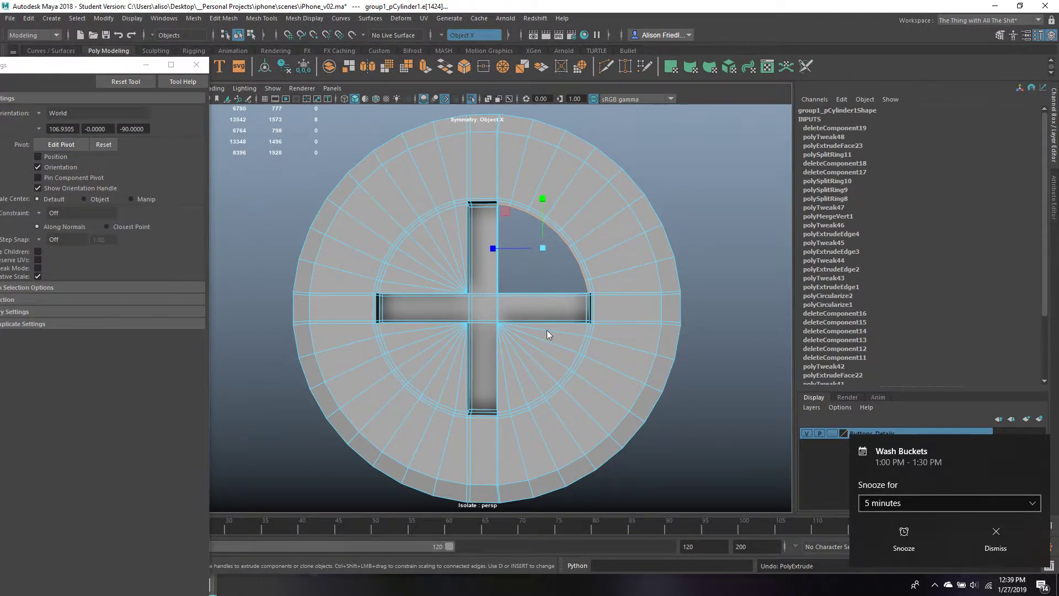
{"action": "right_click_drag", "start_coordinate": [546, 331], "coordinate": [546, 309]}
{"action": "left_click_drag", "start_coordinate": [506, 335], "coordinate": [539, 378]}
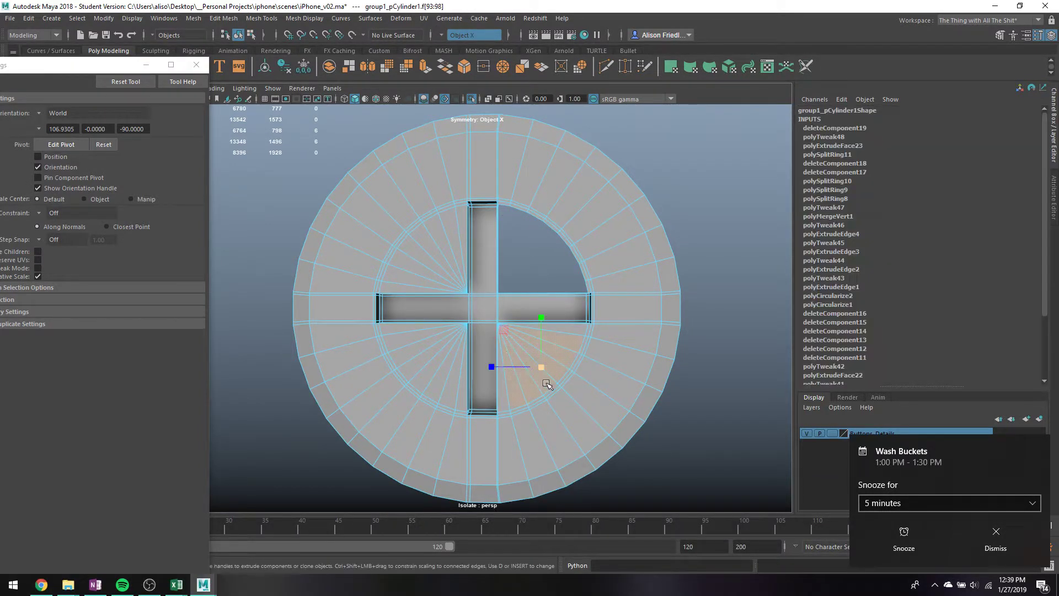
{"action": "left_click", "coordinate": [556, 330]}
{"action": "left_click", "coordinate": [499, 382]}
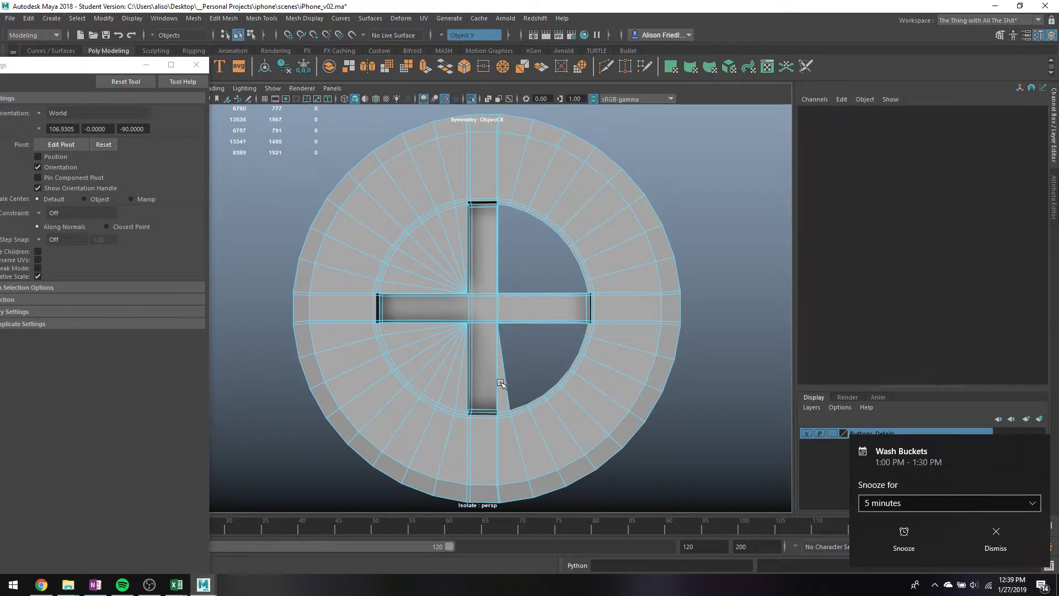
{"action": "left_click", "coordinate": [504, 371]}
{"action": "left_click", "coordinate": [525, 301]}
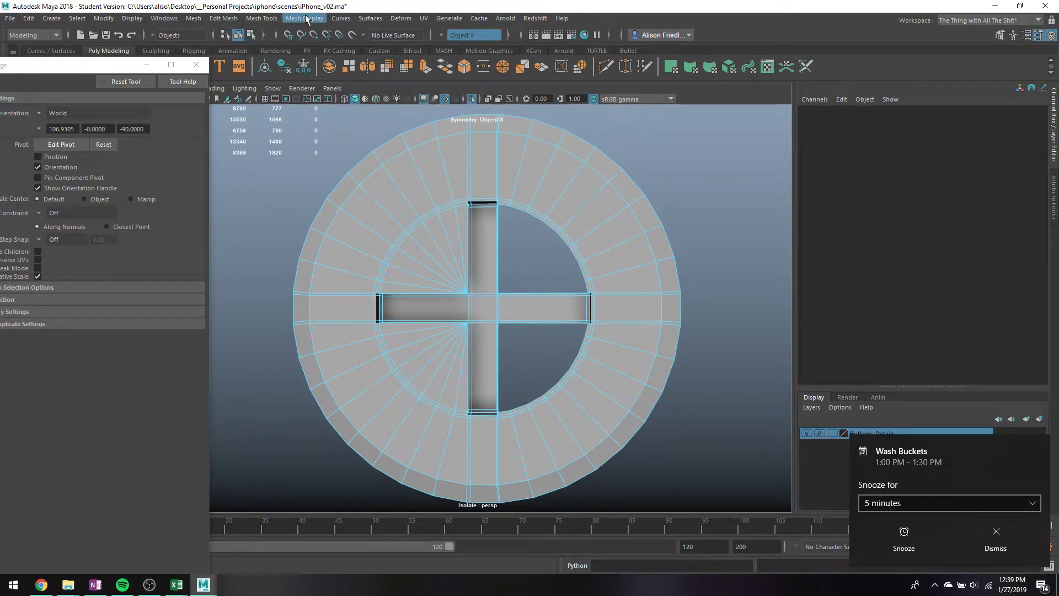
- Delete the fans of faces in the plus button's upper-left and lower-left quadrants
{"action": "left_click_drag", "start_coordinate": [392, 227], "coordinate": [455, 288]}
{"action": "key", "text": "Delete"}
{"action": "left_click", "coordinate": [462, 238]}
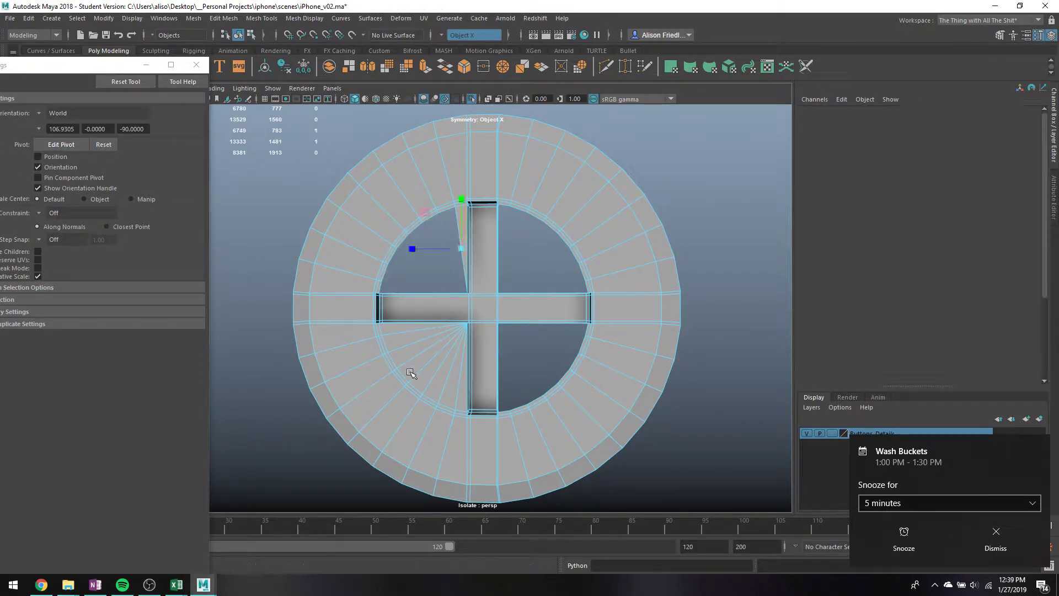
{"action": "key", "text": "Delete"}
{"action": "left_click_drag", "start_coordinate": [389, 329], "coordinate": [461, 381]}
{"action": "key", "text": "Delete"}
{"action": "key", "text": "Delete"}
{"action": "key", "text": "Delete"}
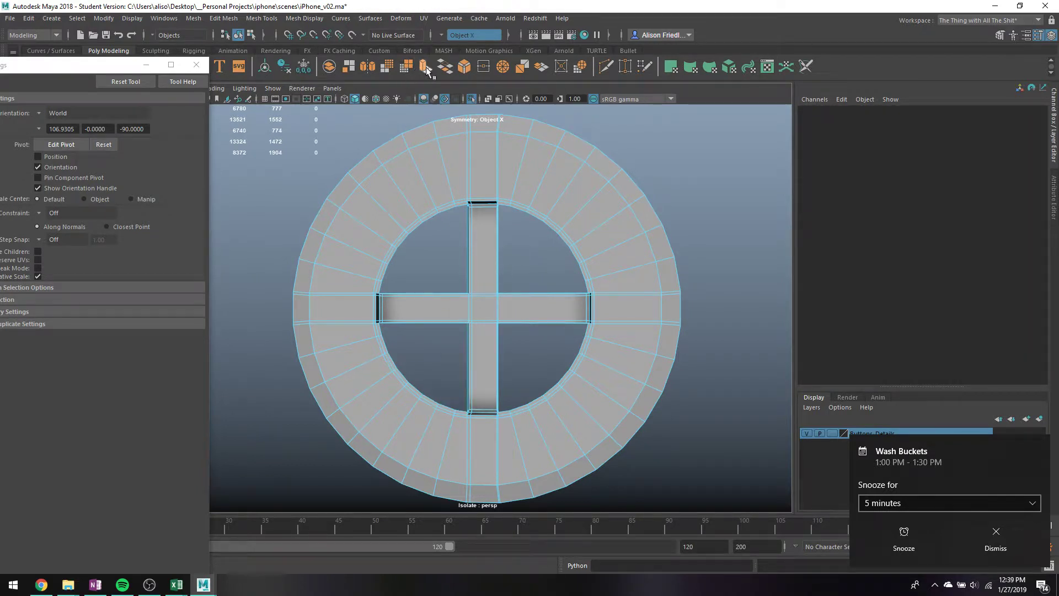
- Insert edge loops across the four arms of the plus close to its center crossing and preview the smoothed mesh
{"action": "left_click", "coordinate": [262, 18]}
{"action": "left_click", "coordinate": [305, 103]}
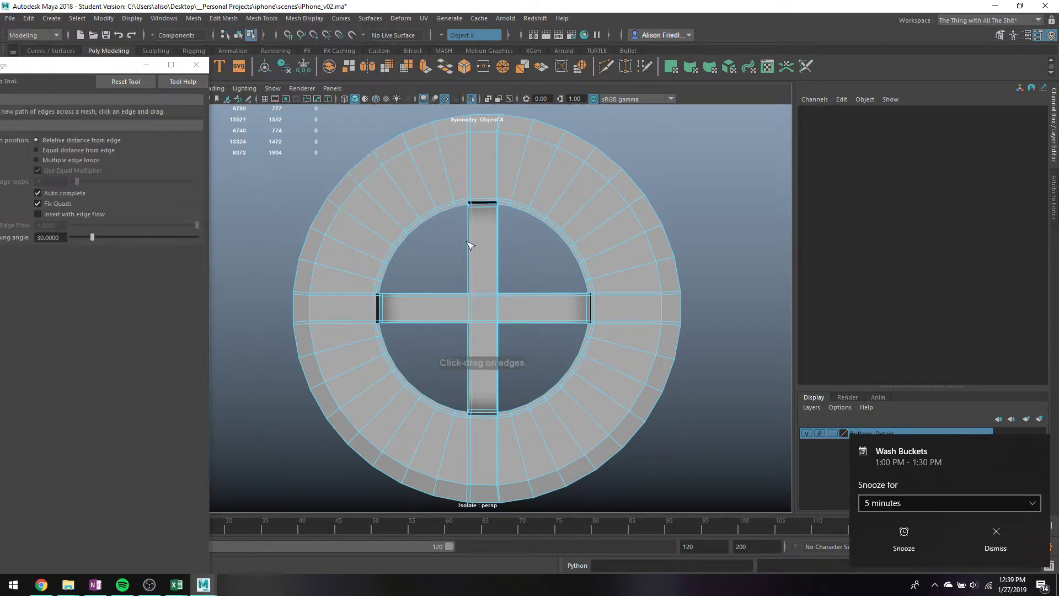
{"action": "left_click", "coordinate": [503, 294]}
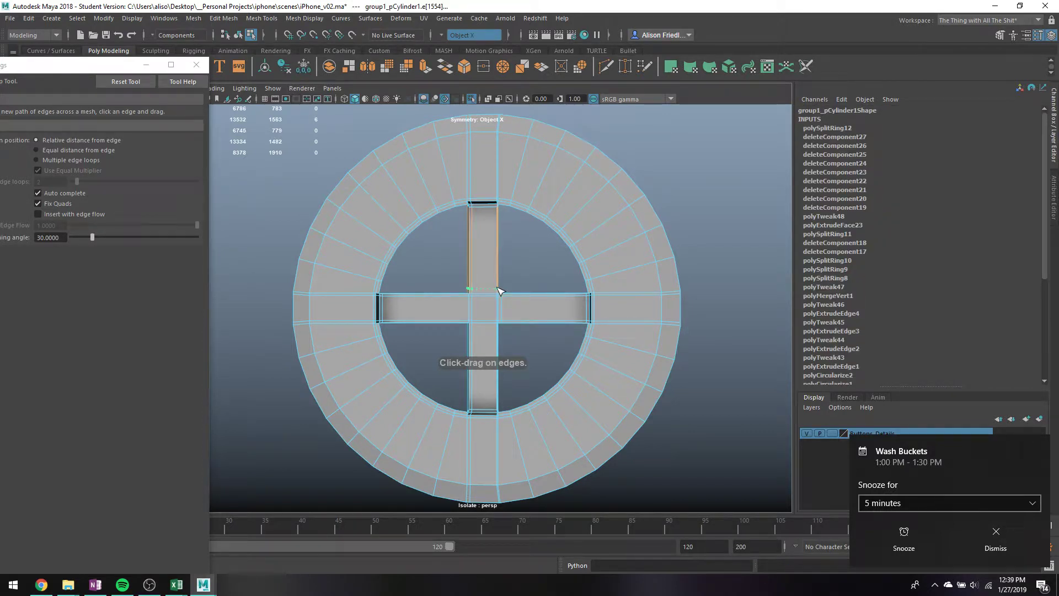
{"action": "left_click", "coordinate": [503, 294]}
{"action": "left_click", "coordinate": [468, 323]}
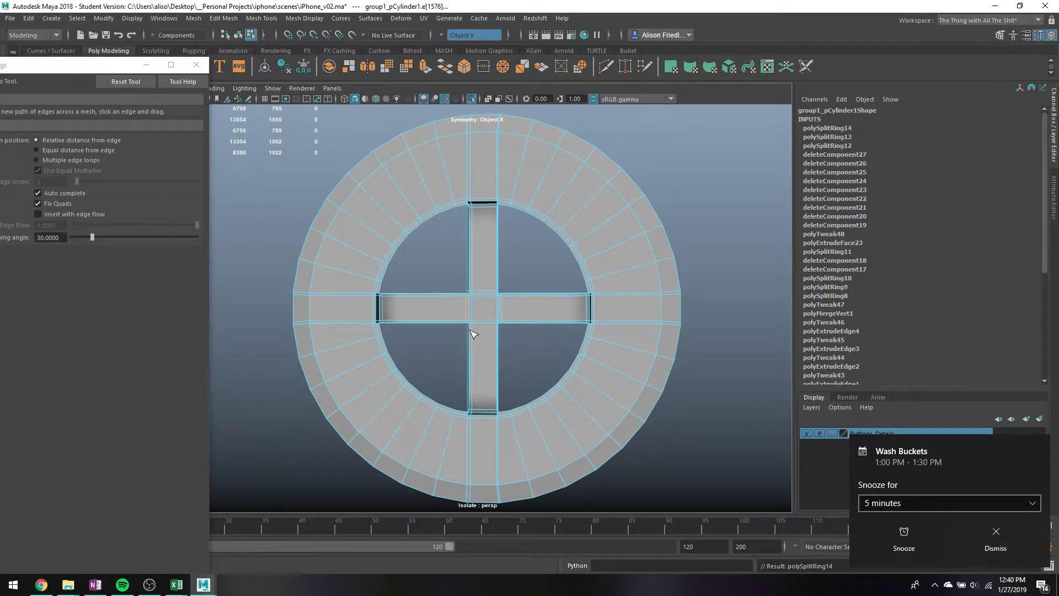
{"action": "left_click", "coordinate": [471, 329]}
{"action": "key", "text": "3"}
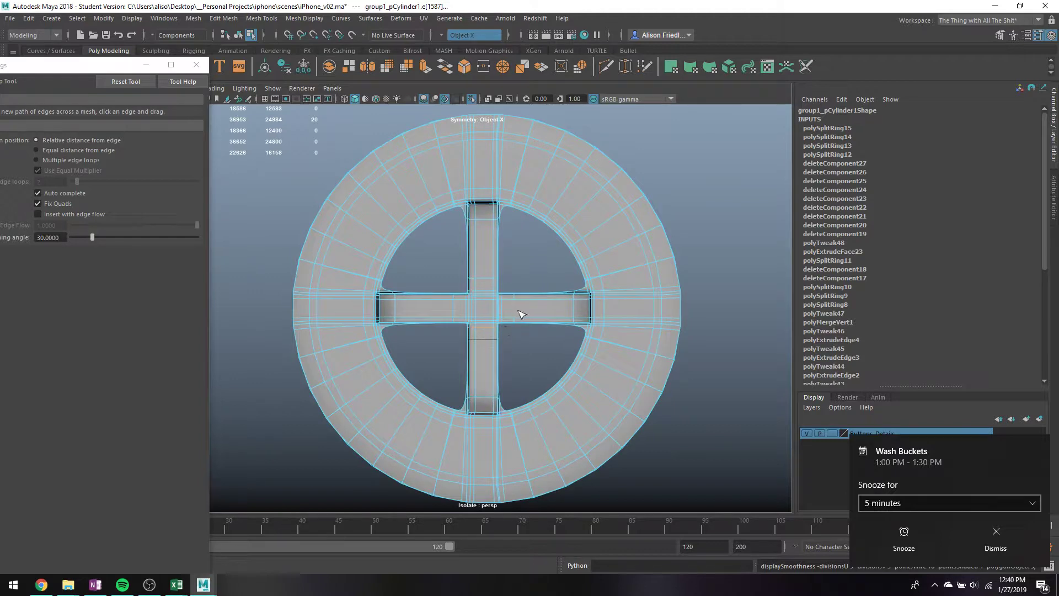
{"action": "key", "text": "1"}
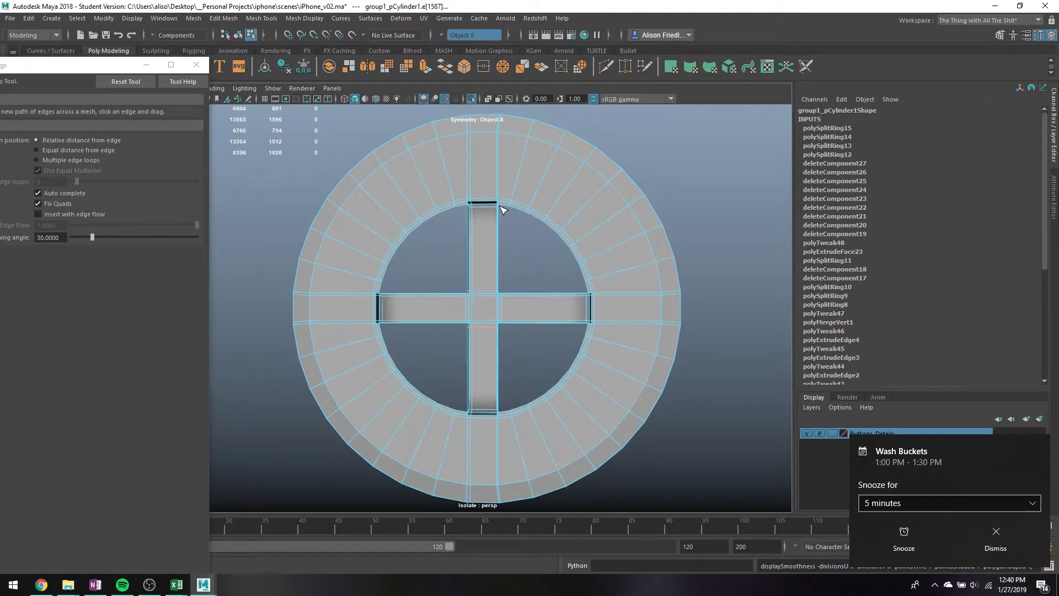
- Append a polygon in the upper-right quadrant between the two border edges of the plus arms
{"action": "scroll", "coordinate": [497, 220], "scroll_direction": "up", "scroll_amount": 5}
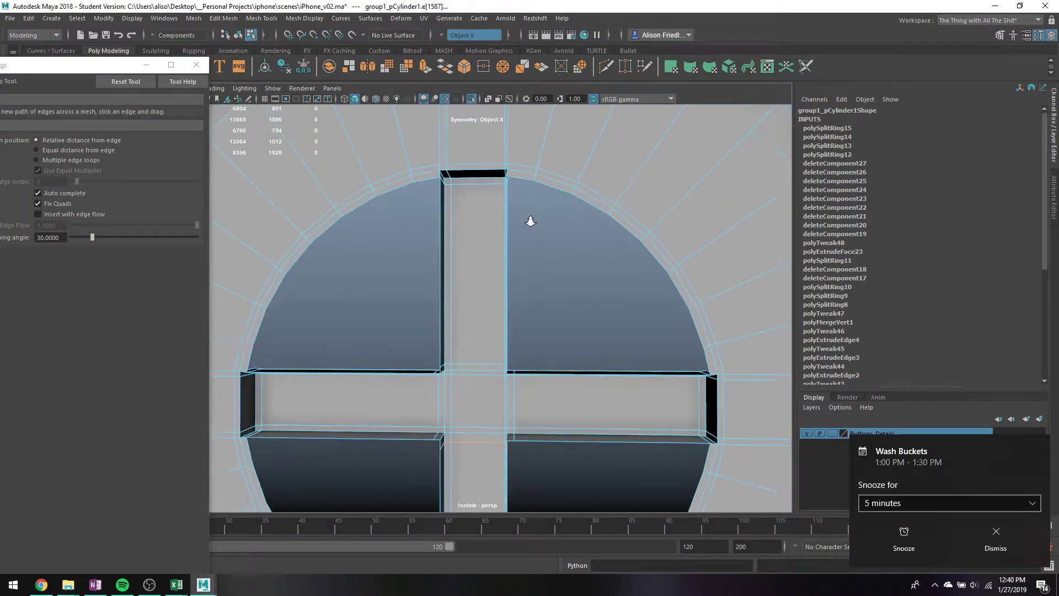
{"action": "middle_click_drag", "start_coordinate": [532, 223], "coordinate": [525, 208], "text": "alt"}
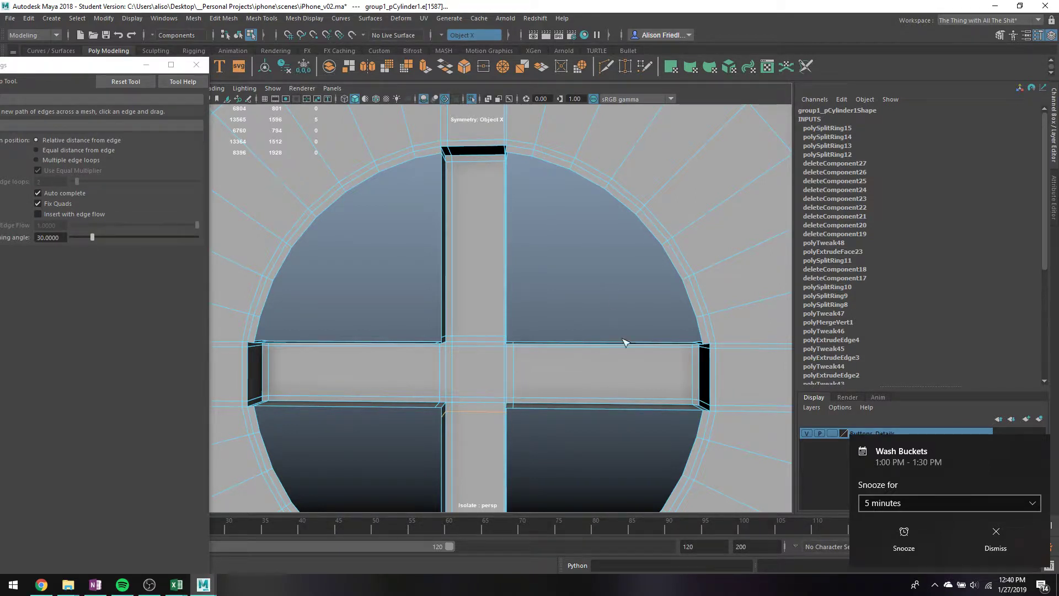
{"action": "right_click_drag", "start_coordinate": [605, 347], "coordinate": [607, 260]}
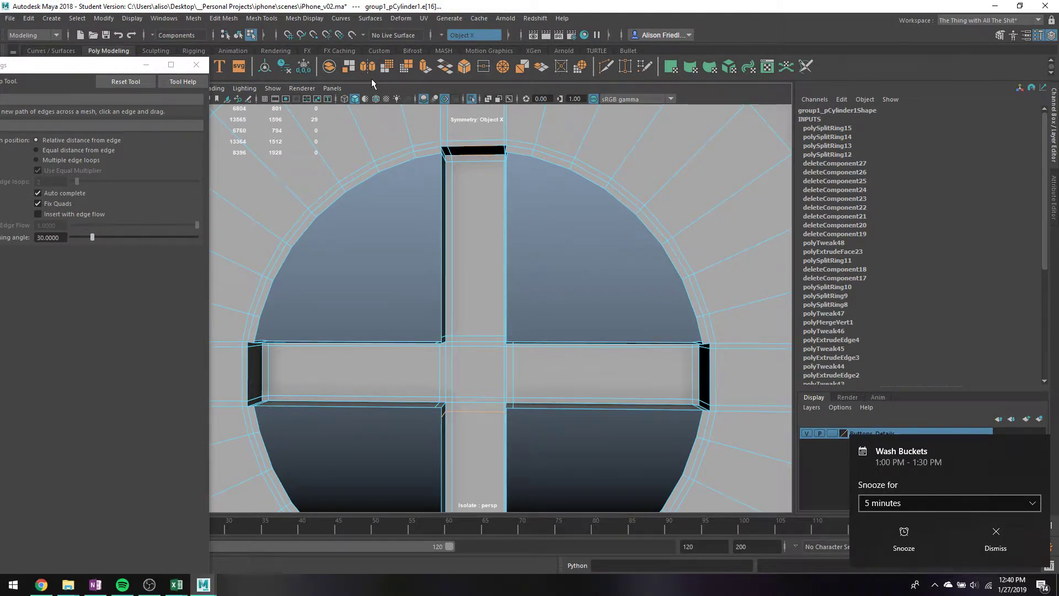
{"action": "left_click", "coordinate": [306, 18]}
{"action": "mouse_move", "coordinate": [262, 18]}
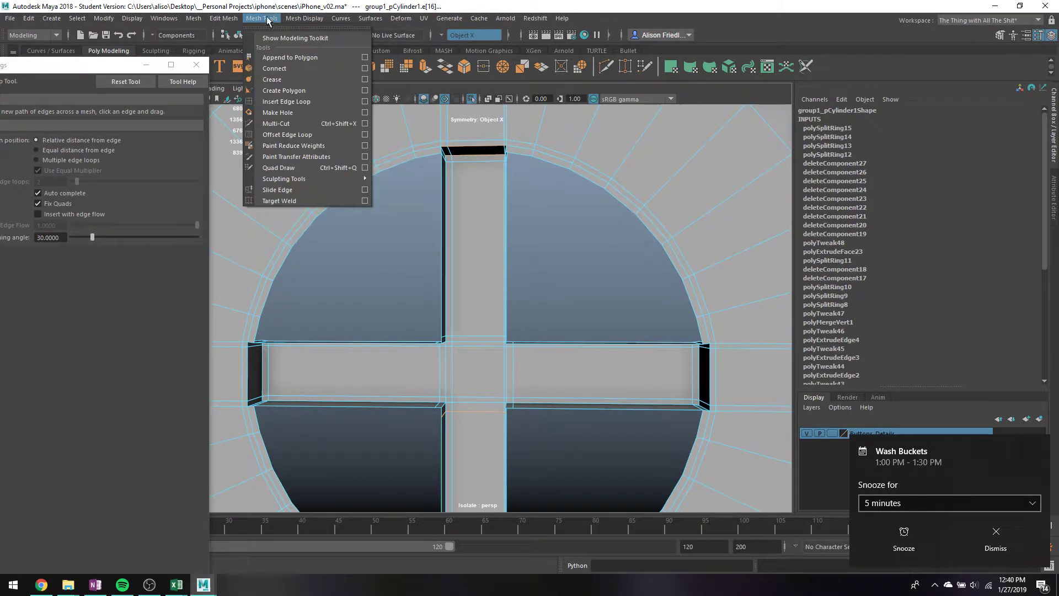
{"action": "left_click", "coordinate": [291, 57]}
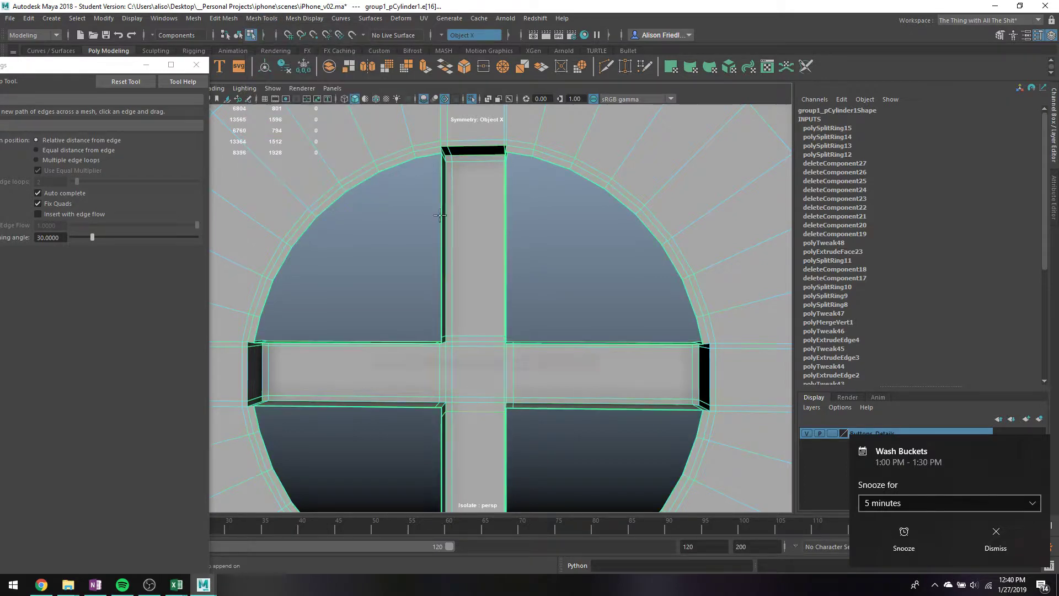
{"action": "left_click", "coordinate": [512, 343]}
{"action": "left_click", "coordinate": [506, 334]}
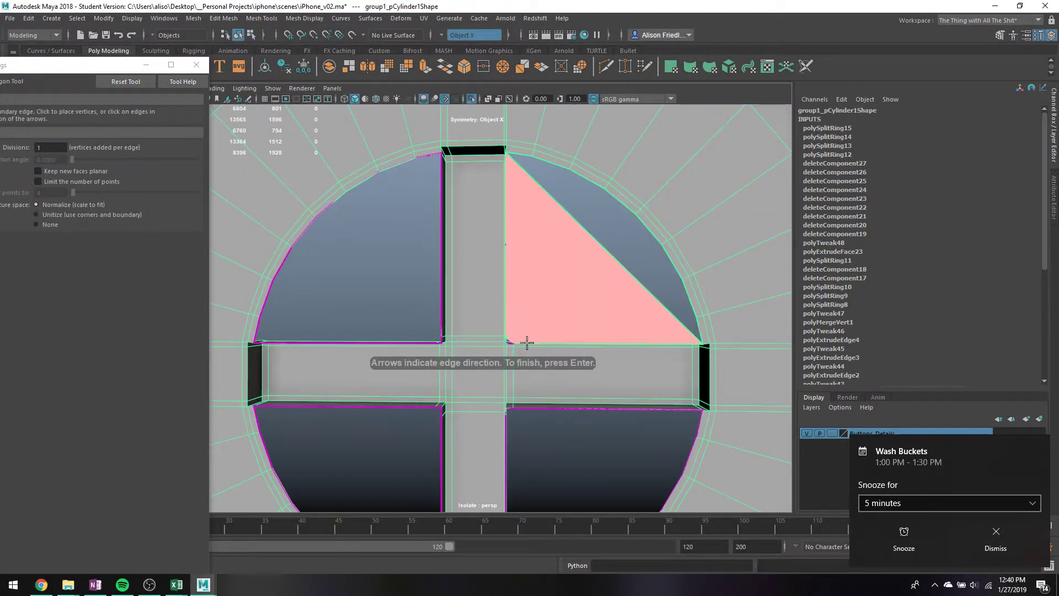
{"action": "key", "text": "Return"}
- Append polygons between the plus arms' border edges in the lower-right, lower-left and upper-left quadrants
{"action": "middle_click_drag", "start_coordinate": [549, 392], "coordinate": [530, 278], "text": "alt"}
{"action": "left_click", "coordinate": [553, 236]}
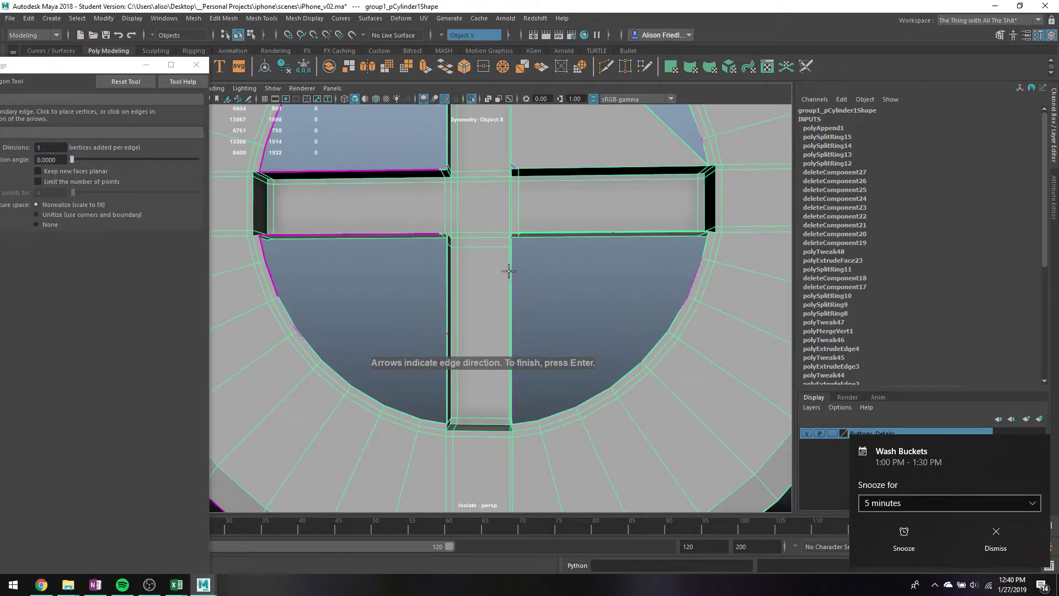
{"action": "left_click", "coordinate": [510, 270]}
{"action": "key", "text": "Return"}
{"action": "left_click", "coordinate": [447, 284]}
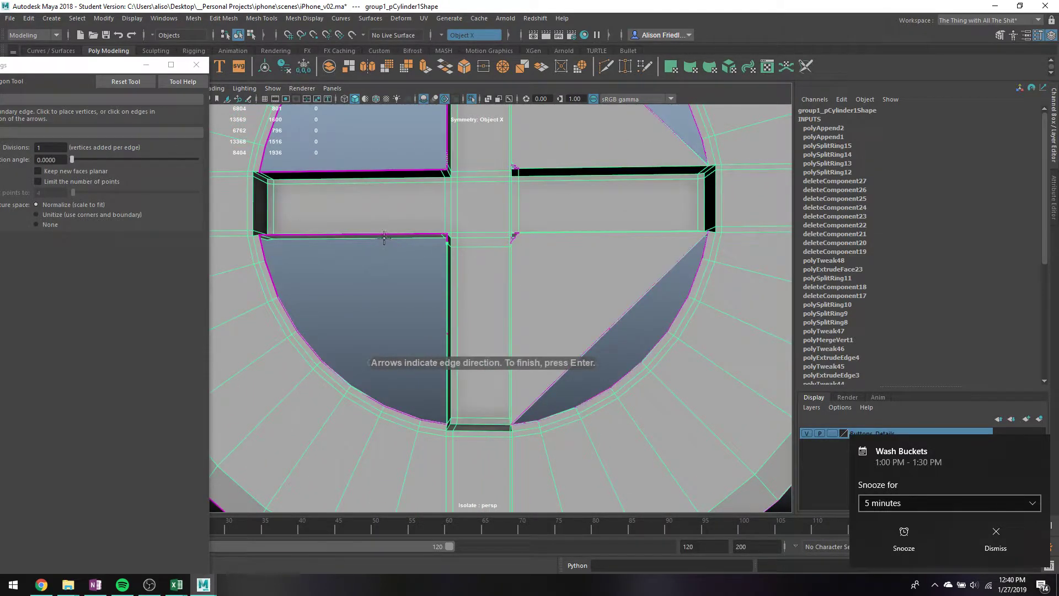
{"action": "left_click", "coordinate": [380, 234]}
{"action": "key", "text": "Return"}
{"action": "left_click", "coordinate": [404, 168]}
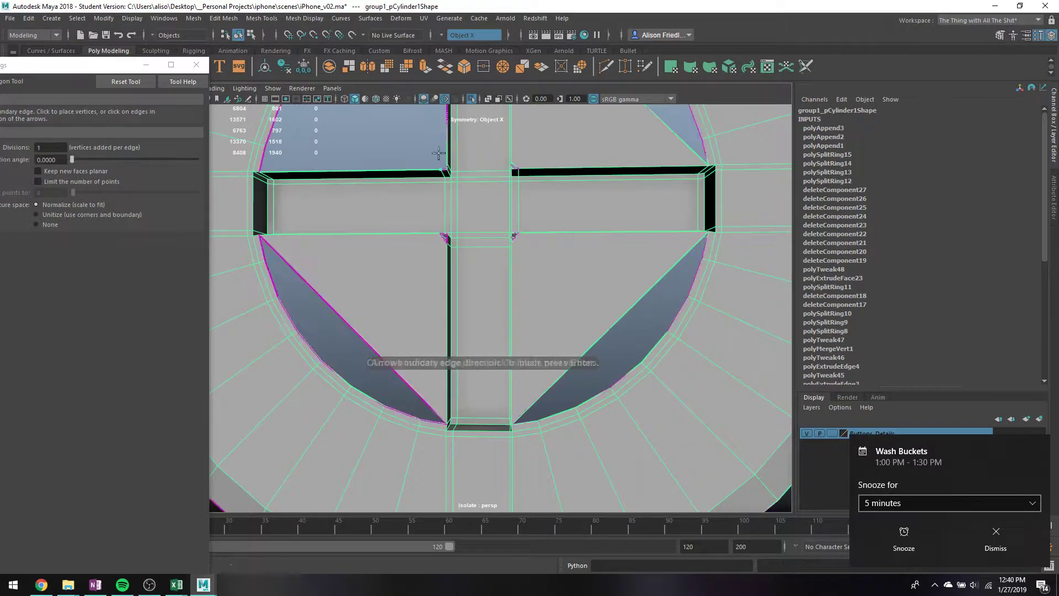
{"action": "left_click", "coordinate": [447, 141]}
{"action": "key", "text": "Return"}
{"action": "key", "text": "w"}
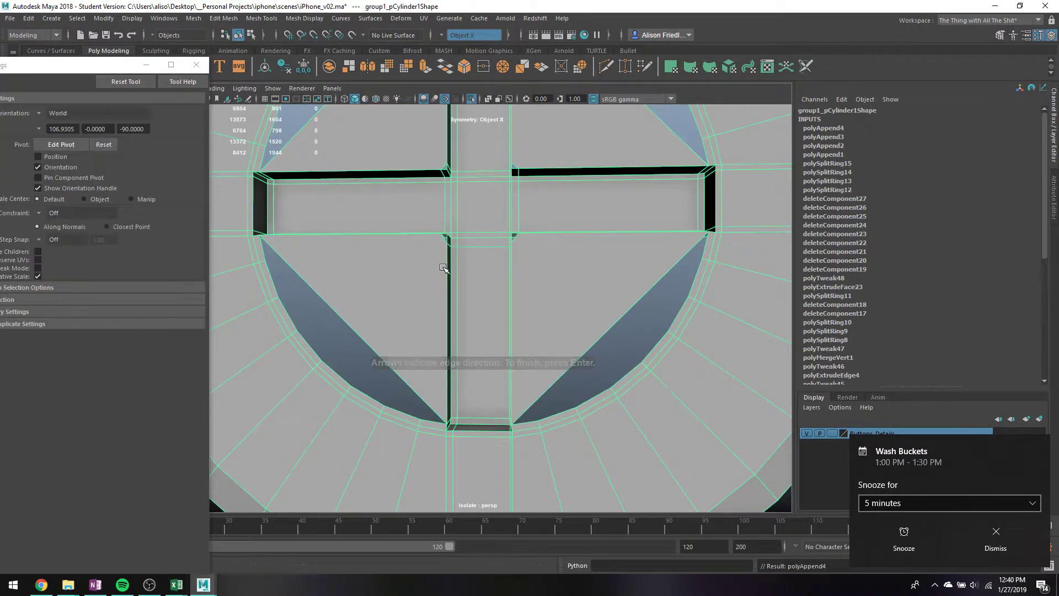
- Insert an edge through the middle of each of the four new corner faces, from the diagonal border to the inner corner
{"action": "scroll", "coordinate": [459, 284], "scroll_direction": "down", "scroll_amount": 3}
{"action": "scroll", "coordinate": [451, 287], "scroll_direction": "up", "scroll_amount": 3}
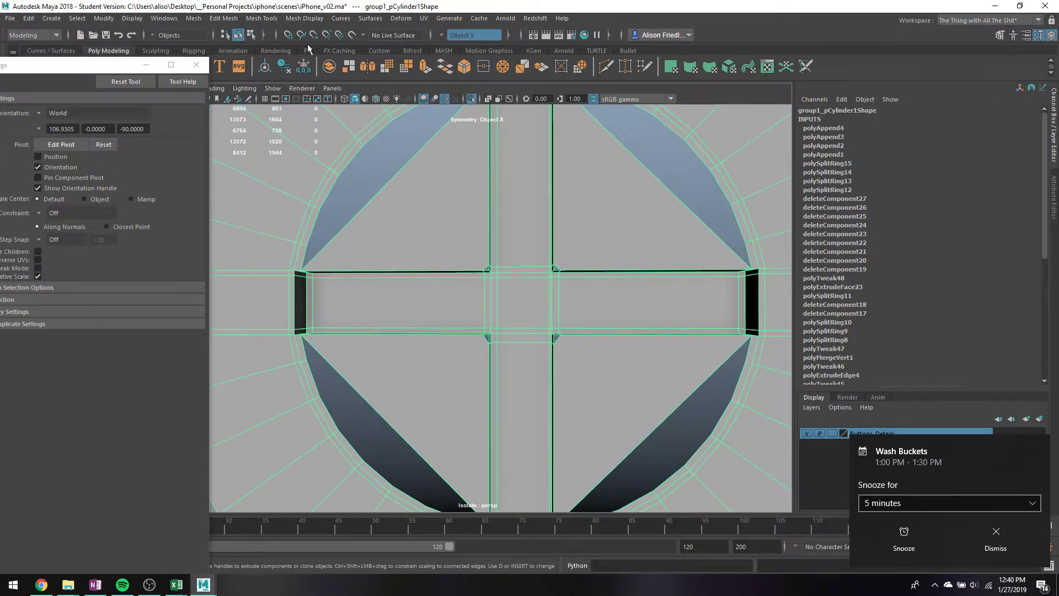
{"action": "left_click", "coordinate": [214, 19]}
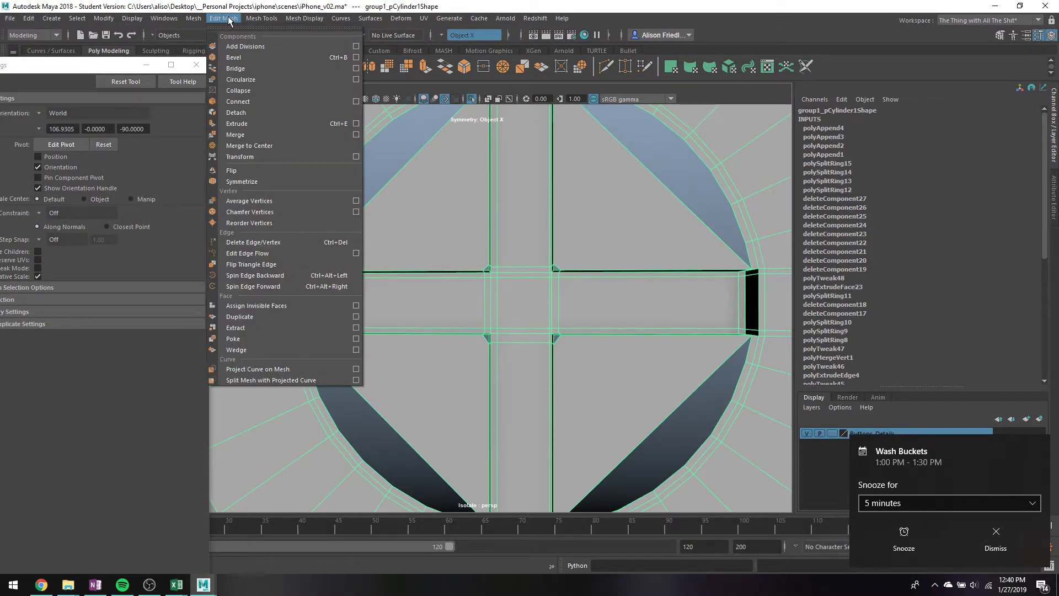
{"action": "left_click", "coordinate": [276, 101]}
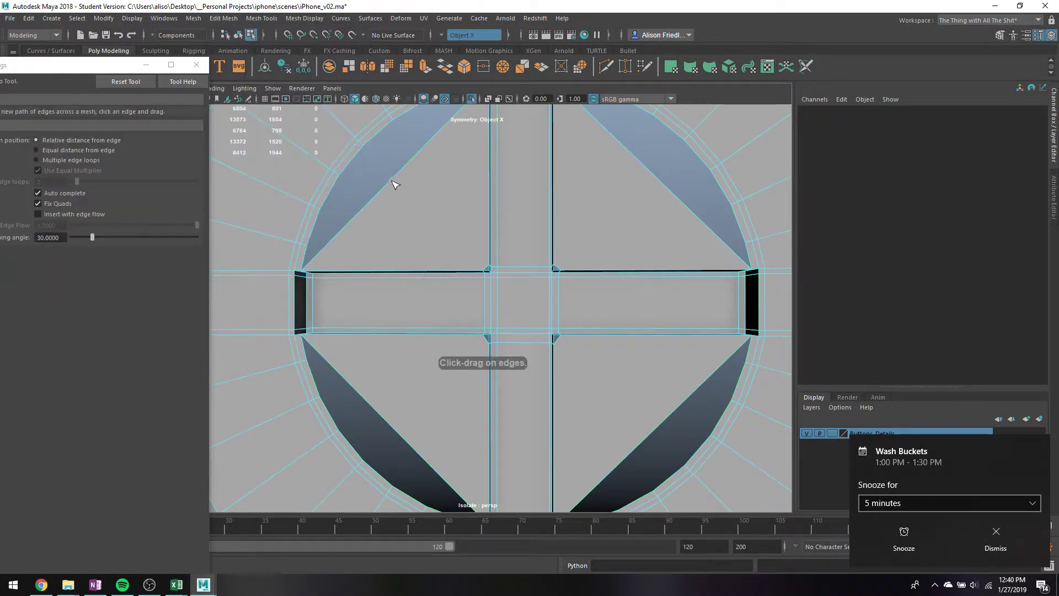
{"action": "left_click_drag", "start_coordinate": [395, 184], "coordinate": [442, 191]}
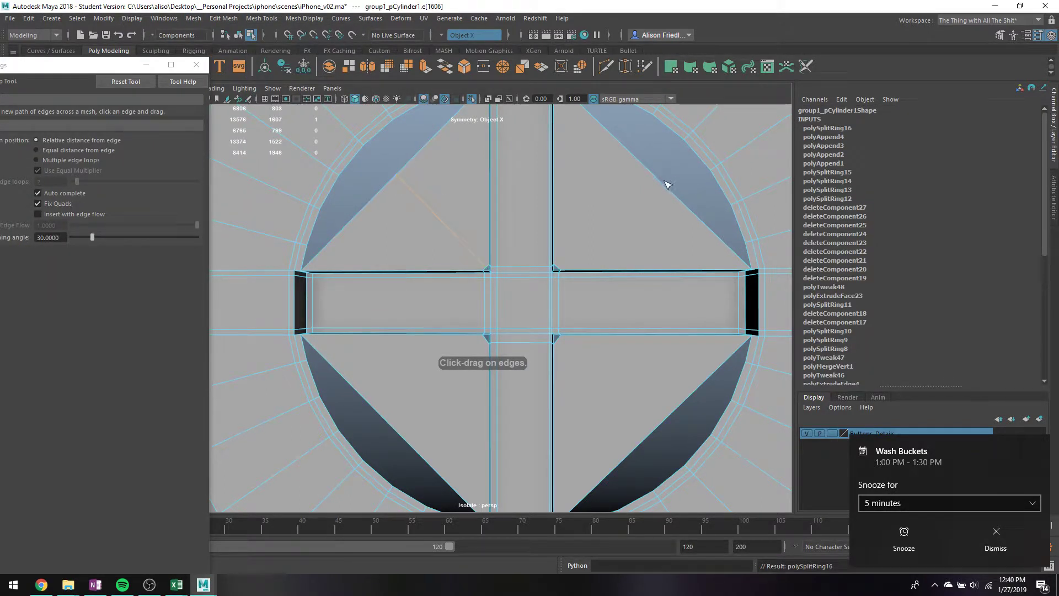
{"action": "left_click", "coordinate": [664, 263]}
{"action": "left_click", "coordinate": [660, 432]}
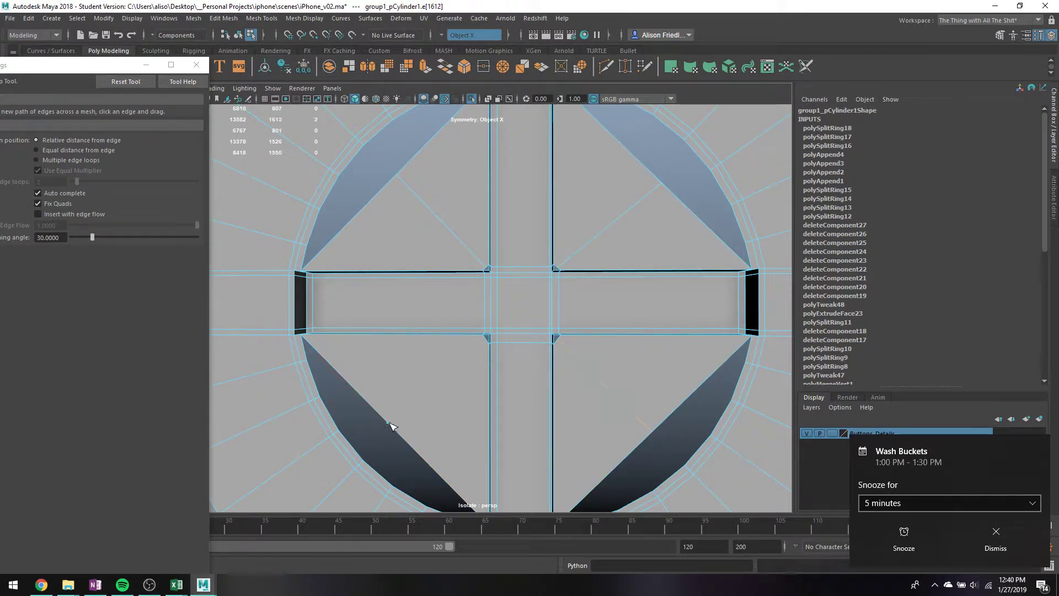
{"action": "left_click", "coordinate": [396, 429]}
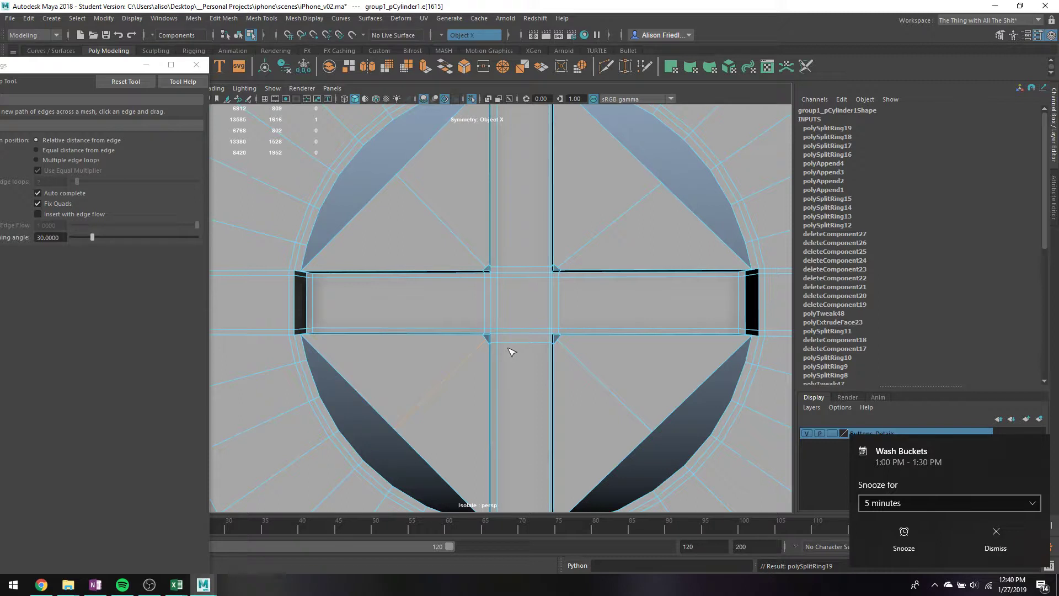
{"action": "key", "text": "q"}
- Average the four inner corner vertices of the new faces and scale them back in toward the plus's center
{"action": "right_click_drag", "start_coordinate": [466, 261], "coordinate": [488, 267]}
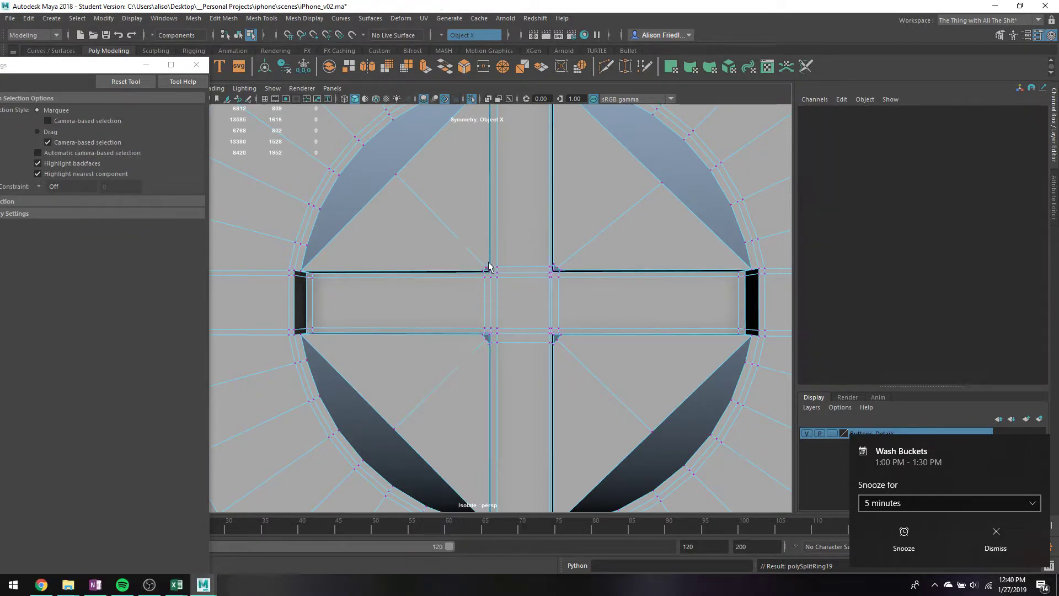
{"action": "left_click", "coordinate": [486, 270]}
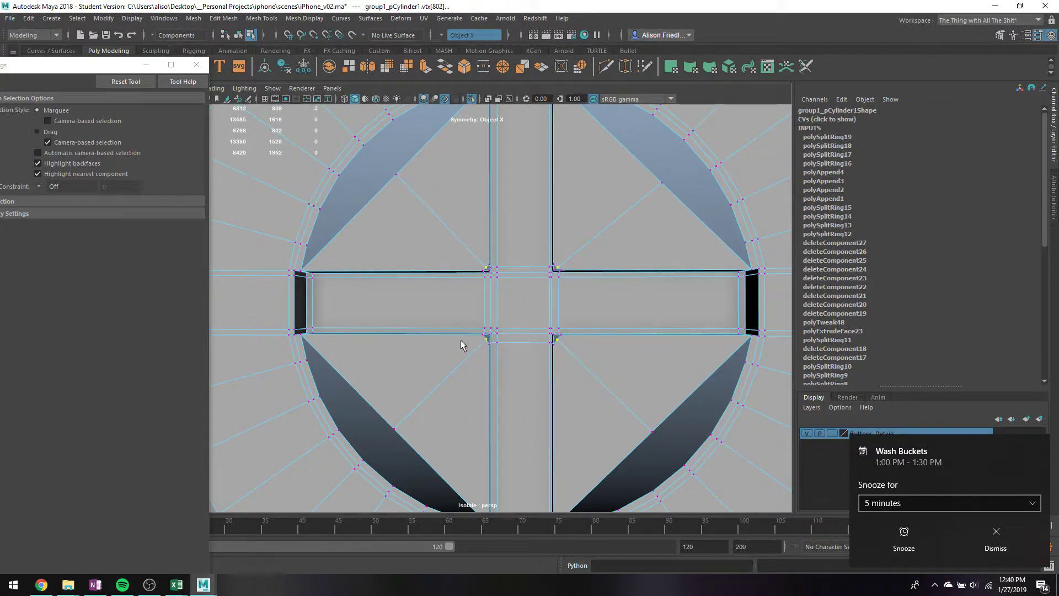
{"action": "left_click", "coordinate": [261, 18]}
{"action": "mouse_move", "coordinate": [304, 18]}
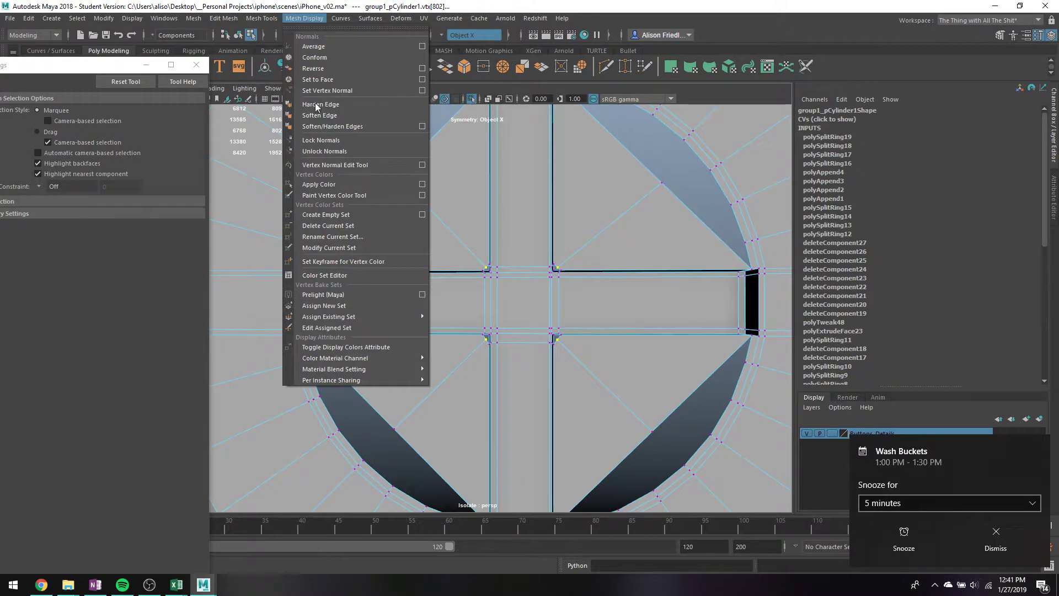
{"action": "mouse_move", "coordinate": [223, 19]}
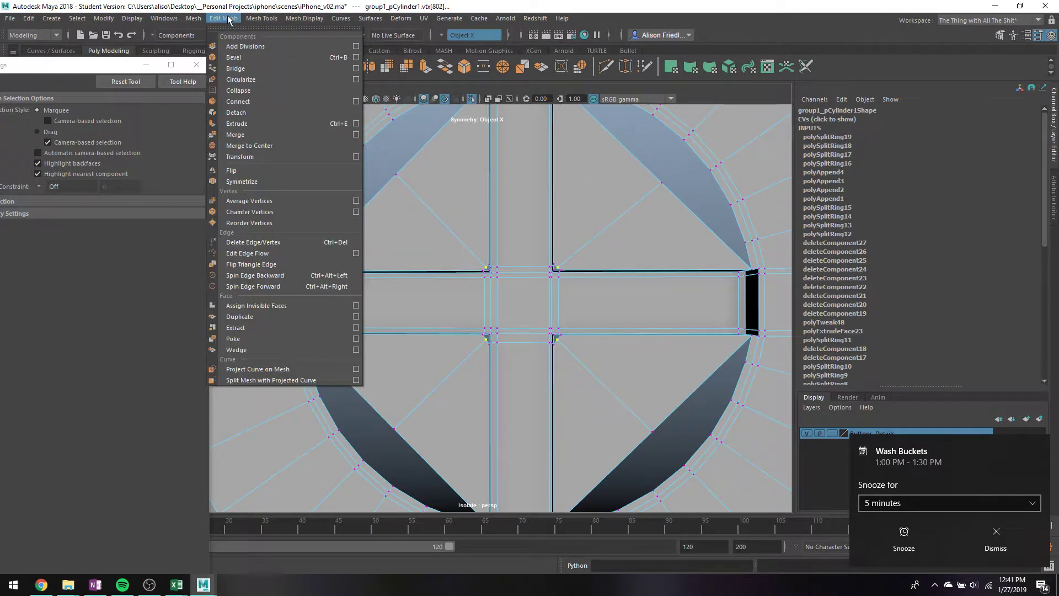
{"action": "left_click", "coordinate": [266, 200]}
{"action": "key", "text": "r"}
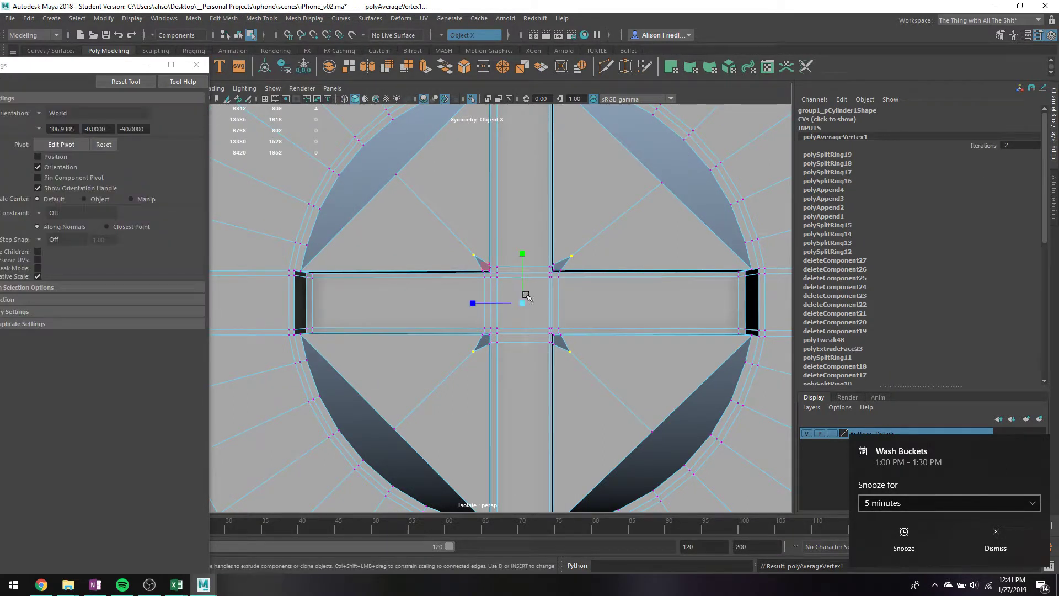
{"action": "left_click_drag", "start_coordinate": [523, 303], "coordinate": [516, 301]}
{"action": "key", "text": "q"}
- Append polygons across the small open gaps at the upper-left and upper-right inner corners of the plus
{"action": "left_click", "coordinate": [262, 19]}
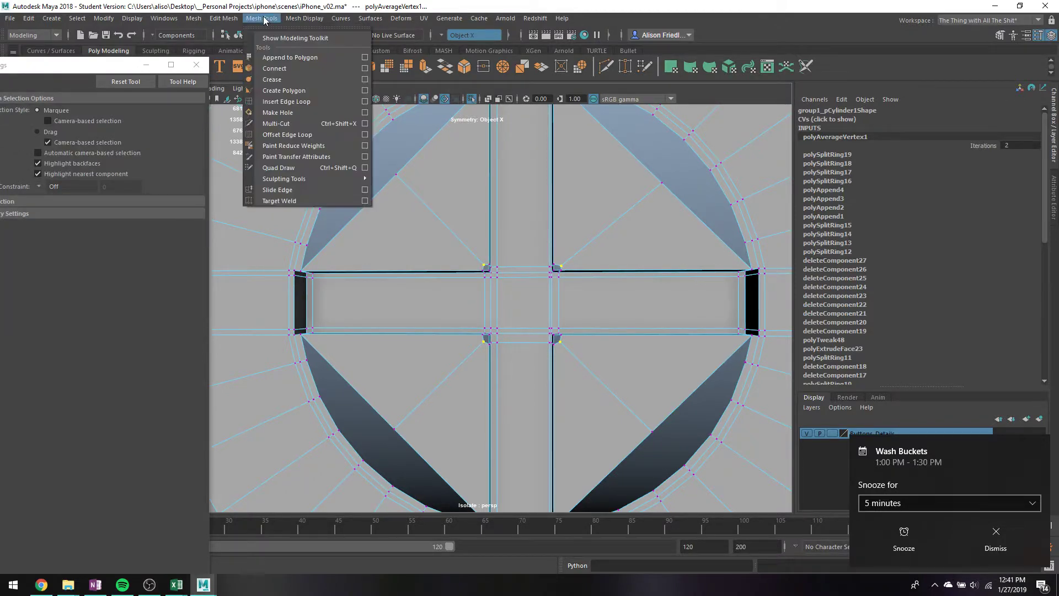
{"action": "left_click", "coordinate": [290, 58]}
{"action": "scroll", "coordinate": [491, 251], "scroll_direction": "down", "scroll_amount": 2}
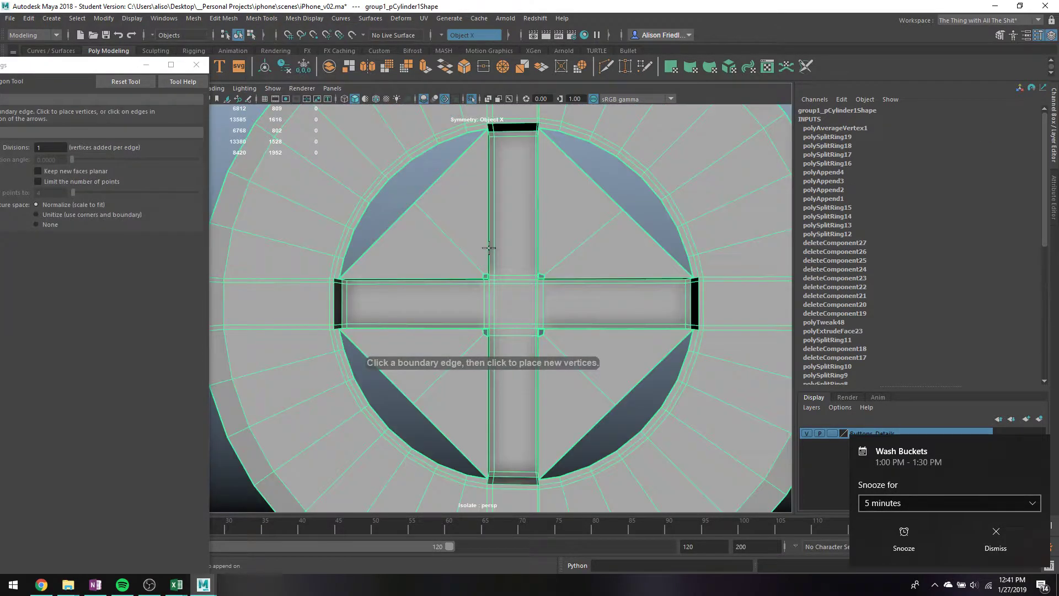
{"action": "scroll", "coordinate": [493, 267], "scroll_direction": "up", "scroll_amount": 3}
{"action": "left_click", "coordinate": [518, 260]}
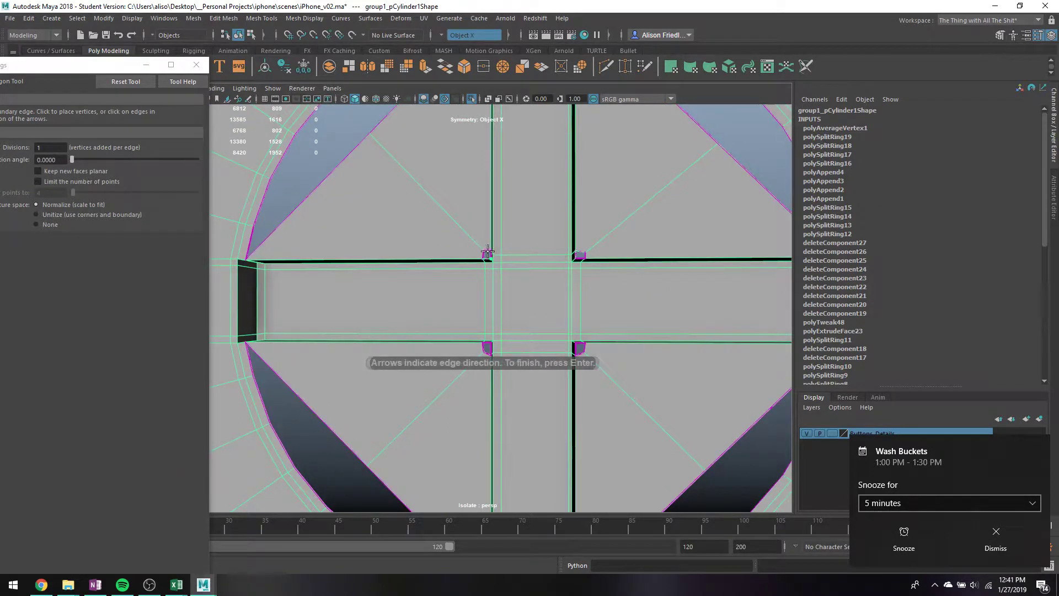
{"action": "key", "text": "Return"}
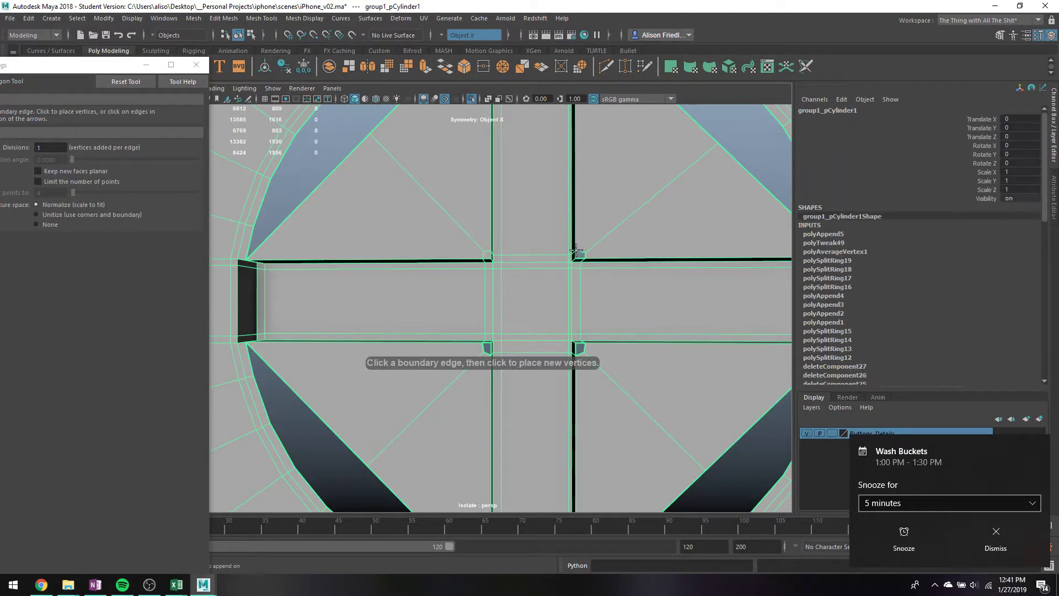
{"action": "left_click", "coordinate": [580, 256]}
{"action": "key", "text": "Return"}
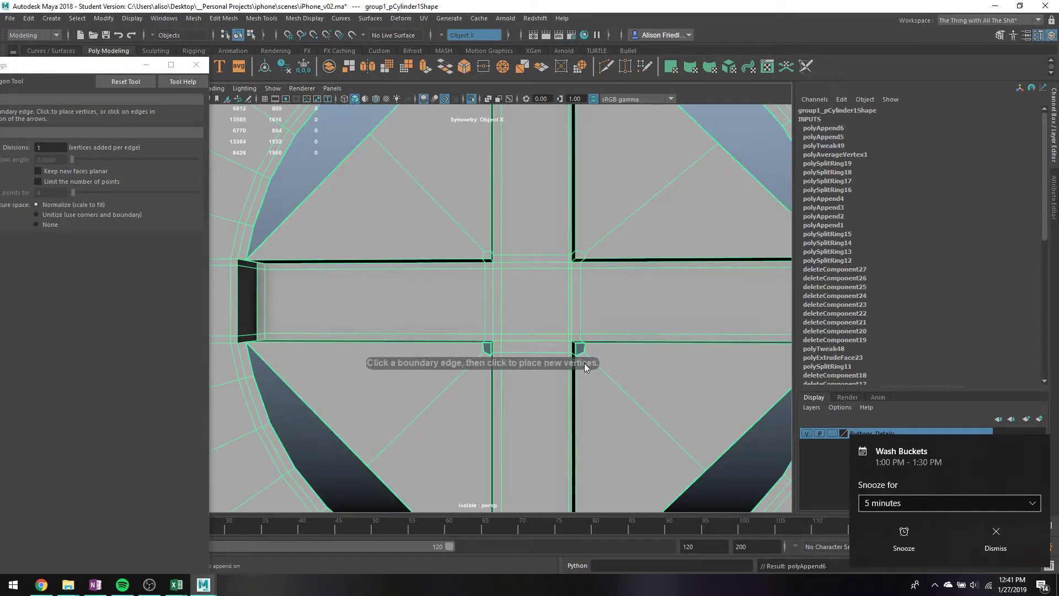
- Append polygons across the small open gaps at the lower-right and lower-left inner corners of the plus
{"action": "left_click", "coordinate": [580, 353]}
{"action": "key", "text": "Return"}
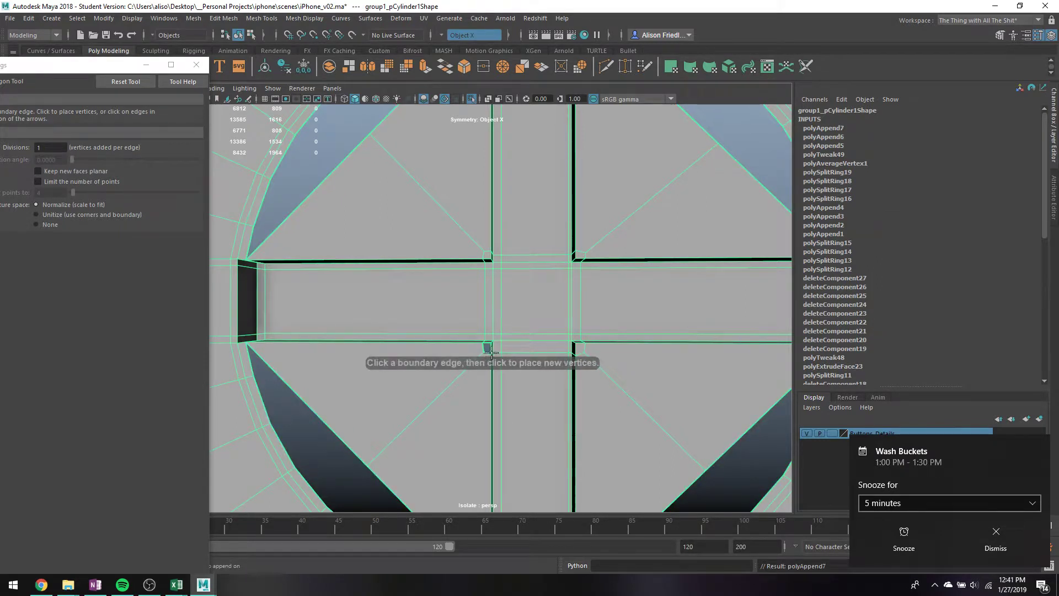
{"action": "left_click", "coordinate": [488, 345]}
{"action": "left_click", "coordinate": [486, 348]}
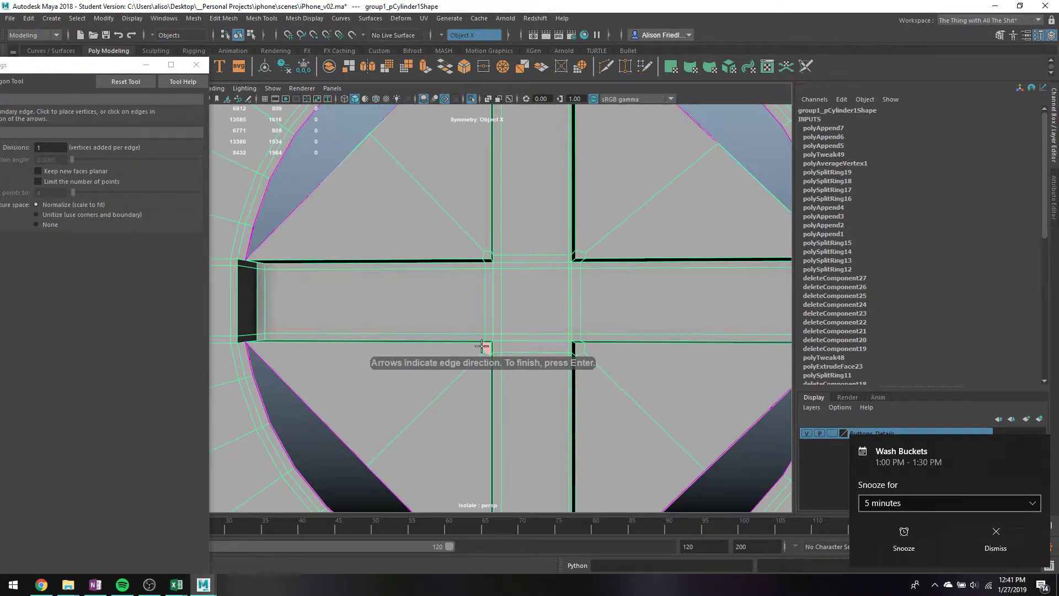
{"action": "key", "text": "q"}
- Check the button's faces around the plus in the smoothed preview and compare them with the unsmoothed mesh
{"action": "scroll", "coordinate": [569, 257], "scroll_direction": "down", "scroll_amount": 3}
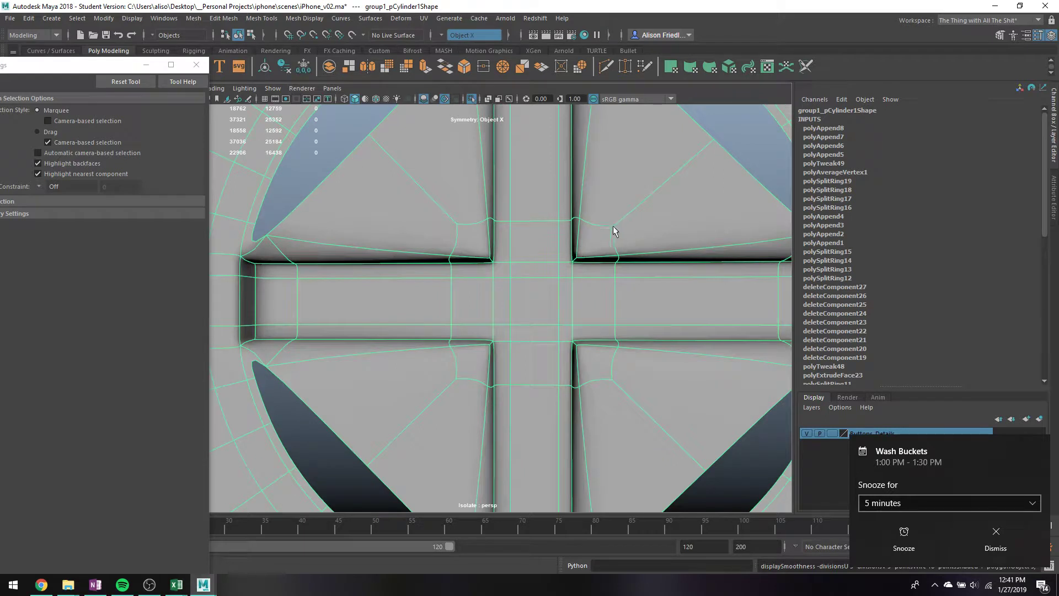
{"action": "scroll", "coordinate": [563, 252], "scroll_direction": "down", "scroll_amount": 3}
{"action": "right_click_drag", "start_coordinate": [563, 251], "coordinate": [617, 239]}
{"action": "left_click", "coordinate": [661, 240]}
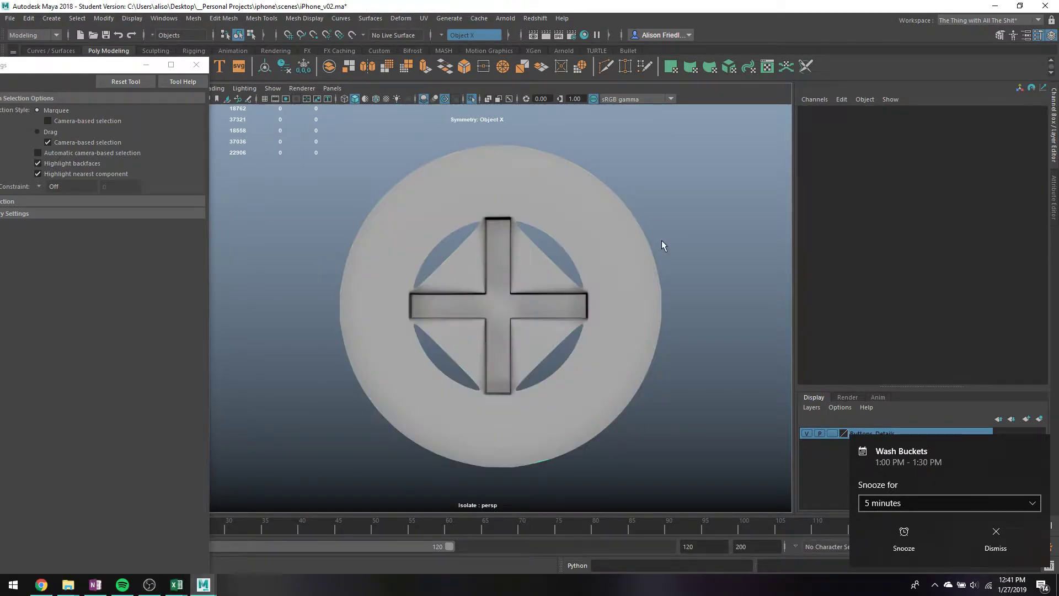
{"action": "left_click", "coordinate": [560, 284]}
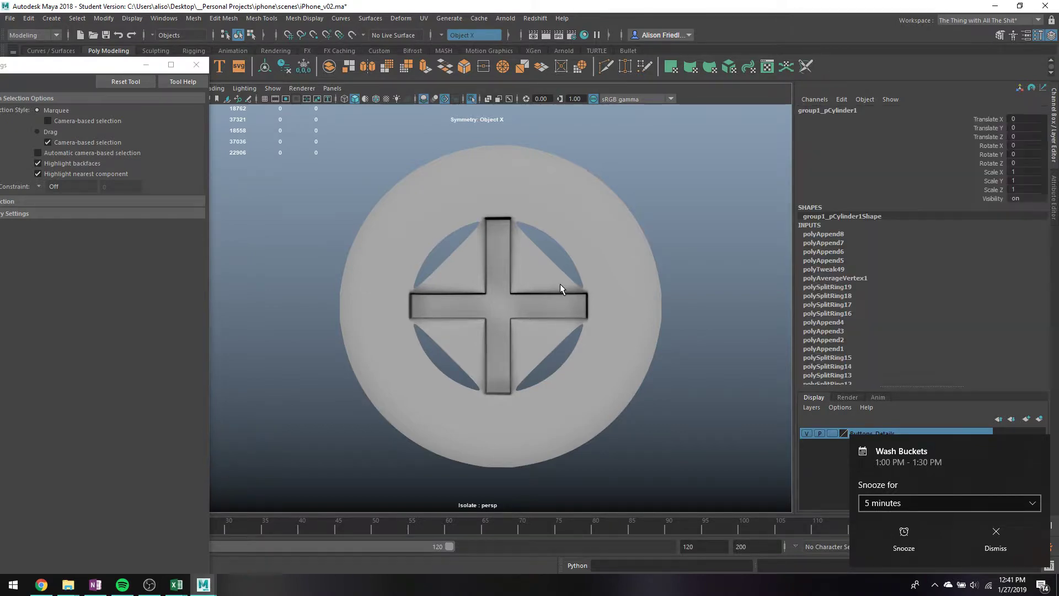
{"action": "scroll", "coordinate": [555, 255], "scroll_direction": "up", "scroll_amount": 8}
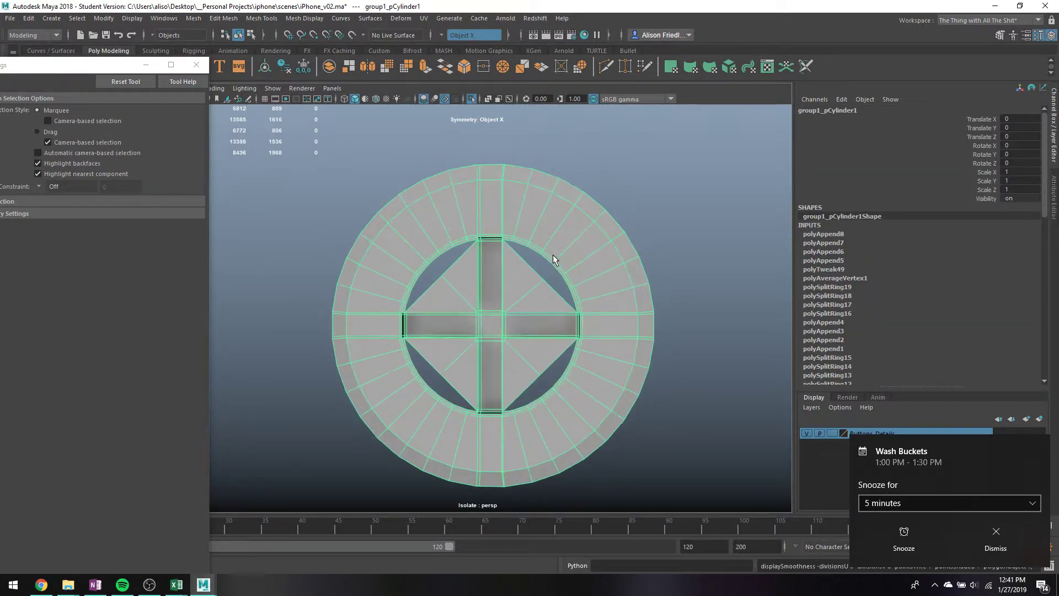
{"action": "scroll", "coordinate": [607, 260], "scroll_direction": "down", "scroll_amount": 8}
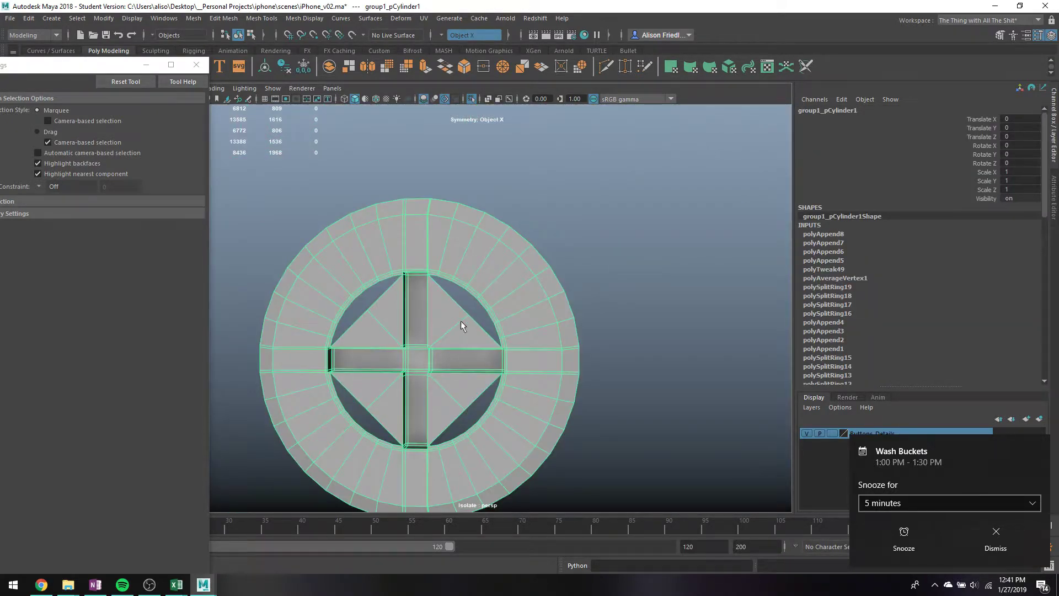
- Pull the midpoint vertices of the four diagonal borders in toward the plus's center to form a star shape
{"action": "right_click_drag", "start_coordinate": [461, 325], "coordinate": [459, 301]}
{"action": "left_click", "coordinate": [480, 327]}
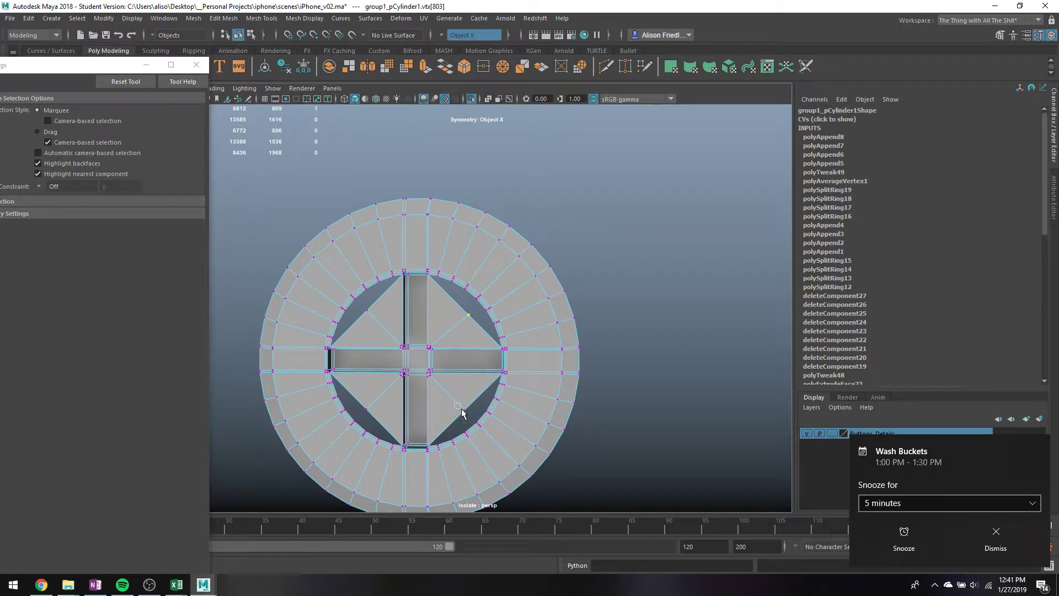
{"action": "left_click", "coordinate": [367, 410], "text": "shift"}
{"action": "key", "text": "w"}
{"action": "left_click_drag", "start_coordinate": [418, 360], "coordinate": [393, 368]}
- Try to extrude the upper-right hole's outer arc edges and merge the extruded vertices to their center
{"action": "right_click_drag", "start_coordinate": [467, 274], "coordinate": [463, 283]}
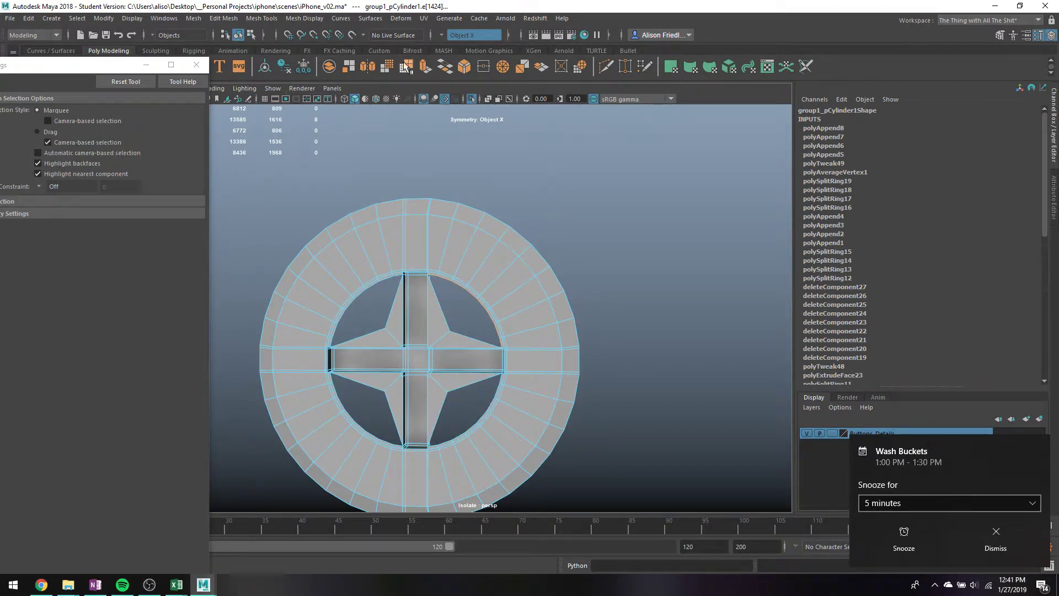
{"action": "key", "text": "ctrl+e"}
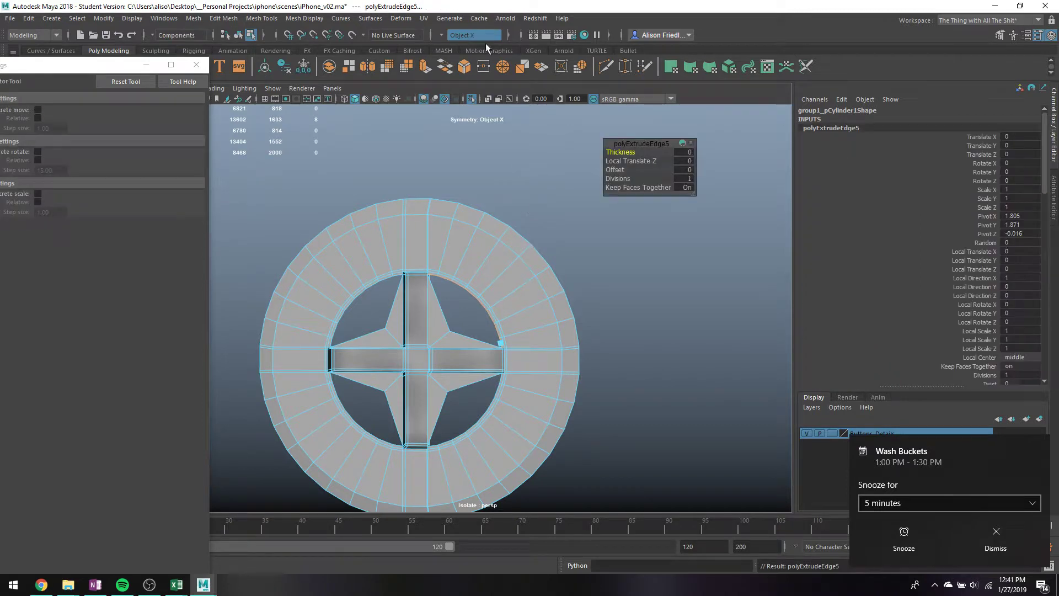
{"action": "left_click", "coordinate": [521, 70]}
{"action": "key", "text": "w"}
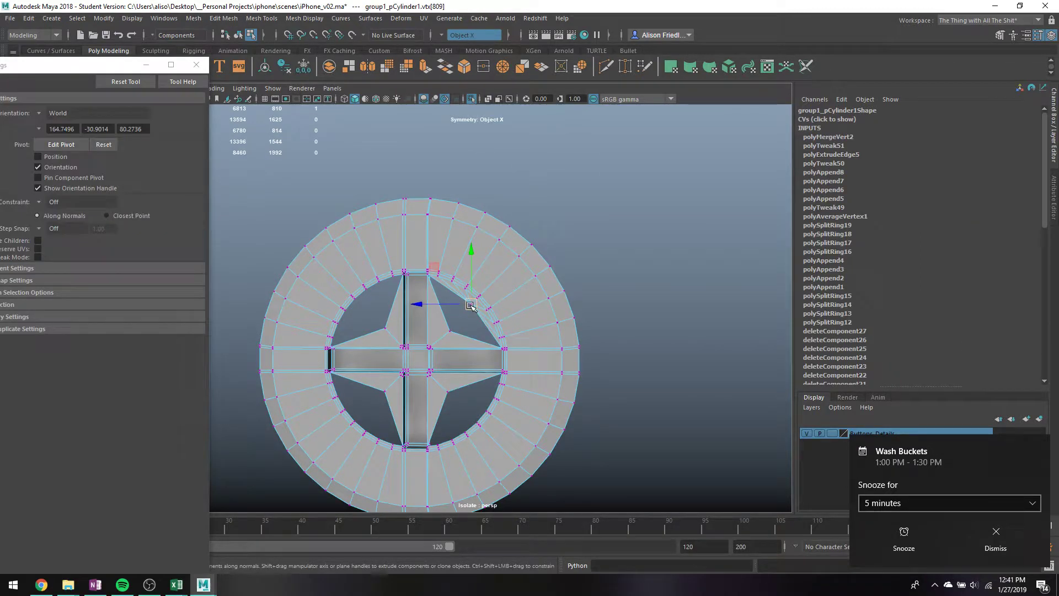
- Try to snap the merged center vertex onto the upper-right star face's outer vertex and merge the two
{"action": "key", "text": "v"}
{"action": "left_click_drag", "start_coordinate": [471, 307], "coordinate": [458, 336], "text": "alt"}
{"action": "key", "text": "ctrl+z"}
{"action": "key", "text": "ctrl+z"}
{"action": "key", "text": "ctrl+z"}
{"action": "key", "text": "w"}
{"action": "key", "text": "q"}
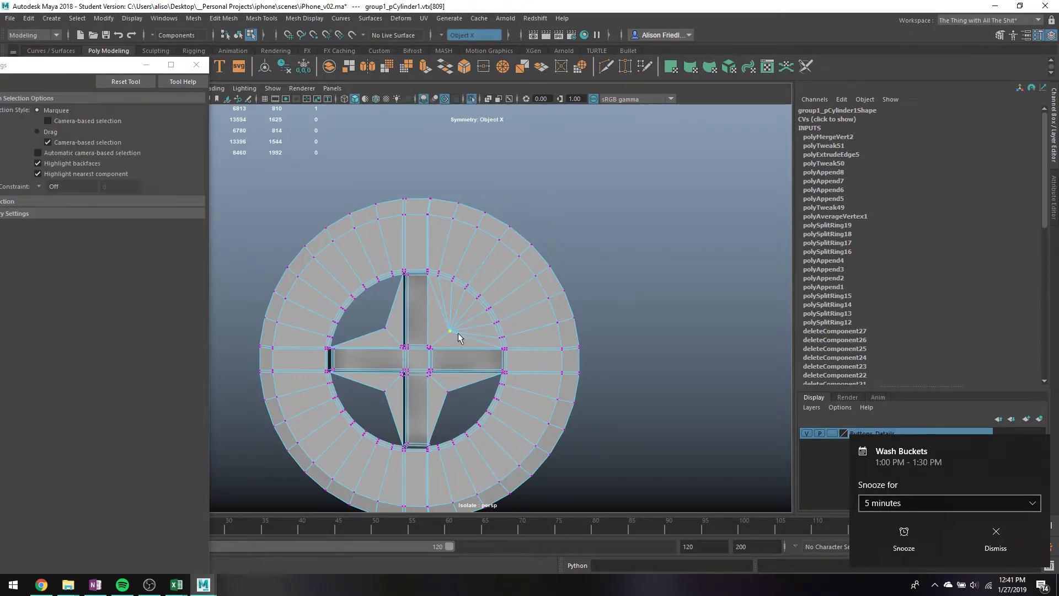
- Try to extrude the lower-right hole's outer arc edges and merge the extruded vertices to their center
{"action": "middle_click_drag", "start_coordinate": [465, 333], "coordinate": [478, 212], "text": "alt"}
{"action": "right_click_drag", "start_coordinate": [489, 297], "coordinate": [475, 238]}
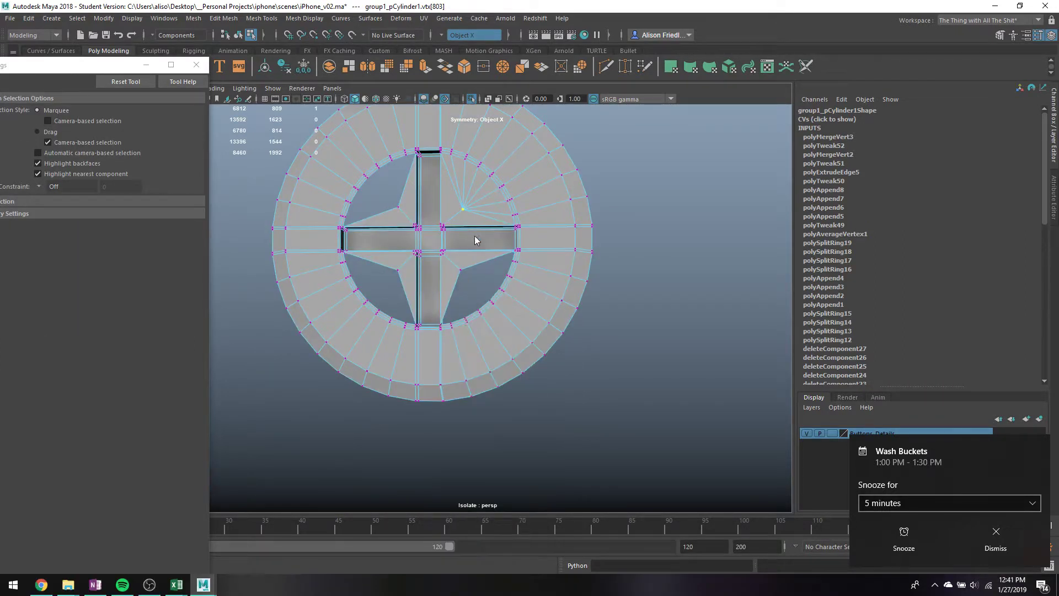
{"action": "double_click", "coordinate": [470, 269]}
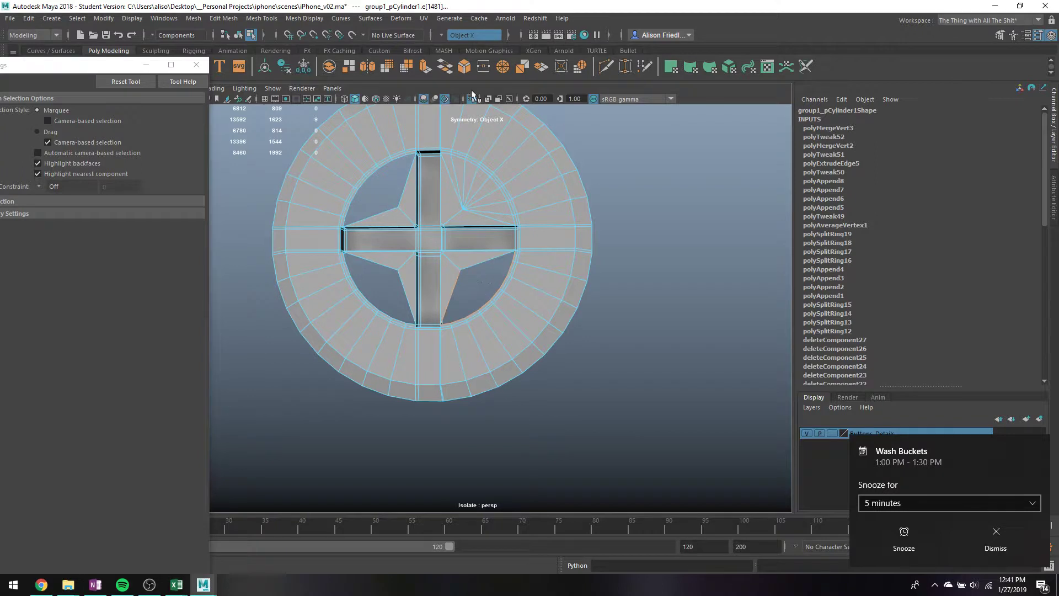
{"action": "left_click", "coordinate": [441, 69]}
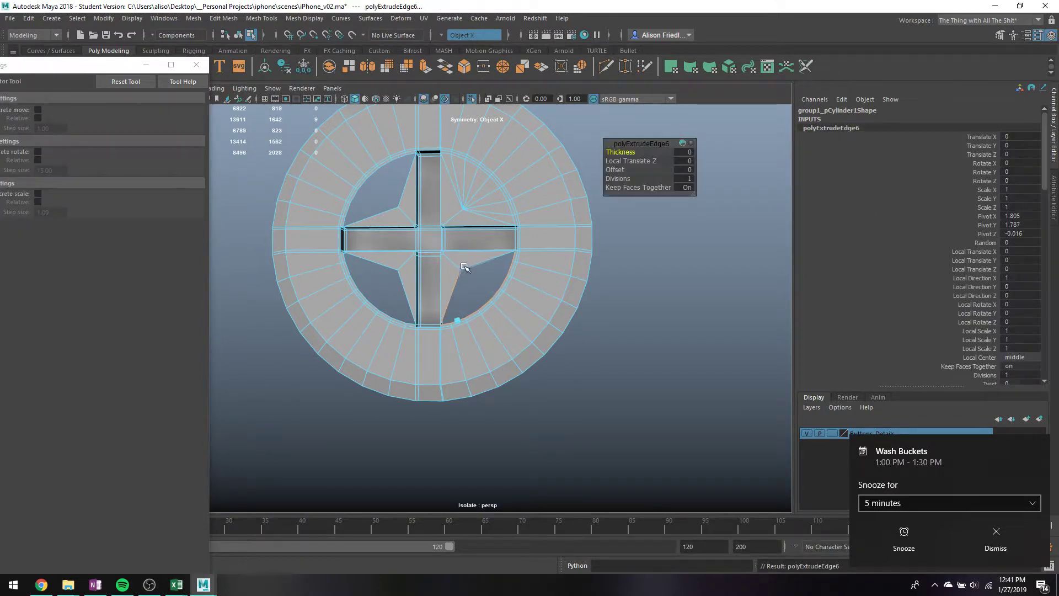
{"action": "left_click", "coordinate": [507, 69]}
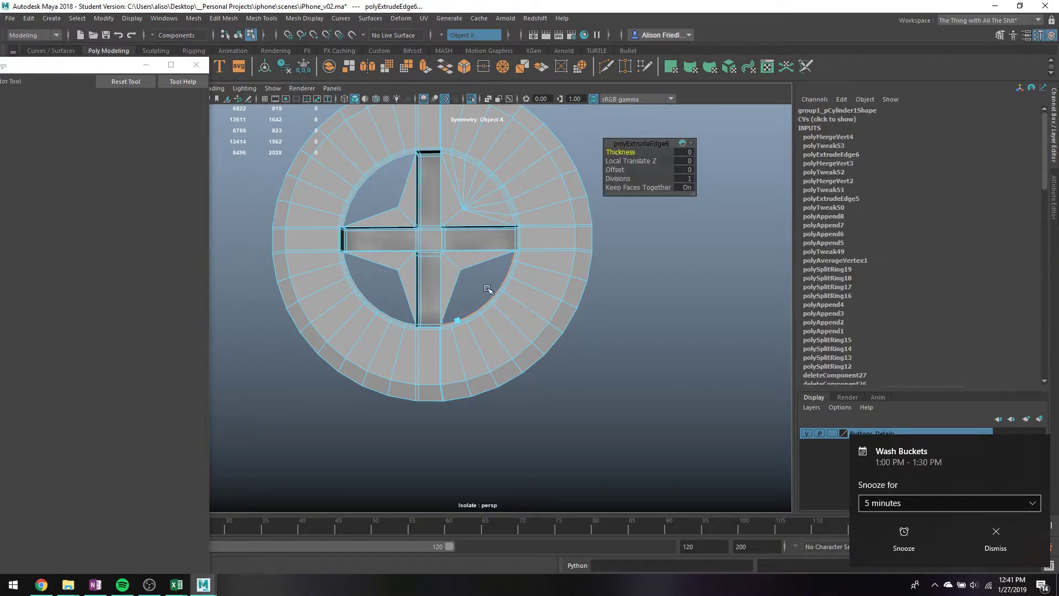
{"action": "key", "text": "w"}
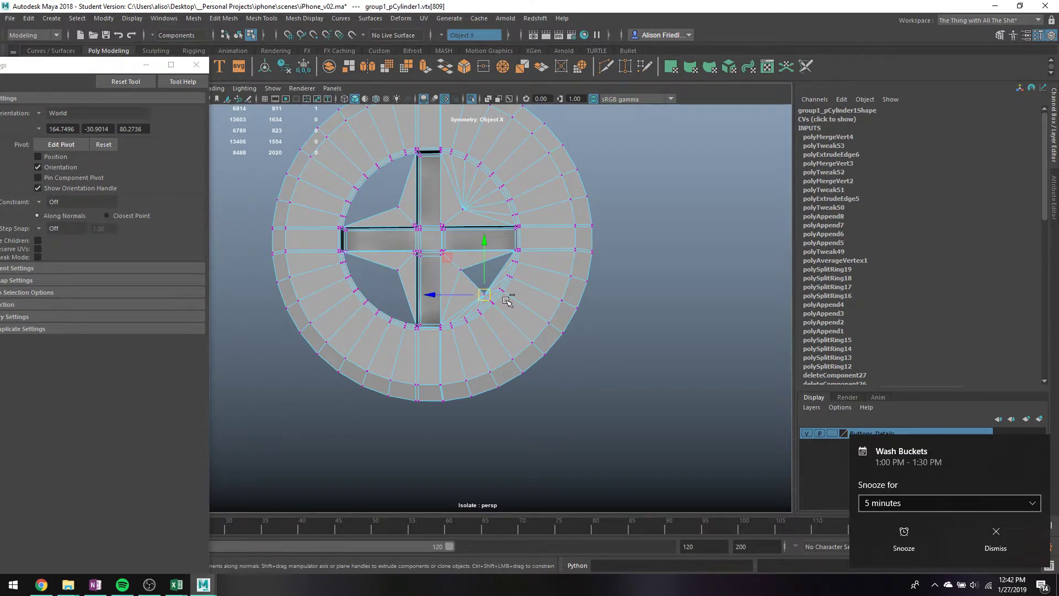
- Undo the arc edge extrusions and vertex merges in the lower-right and upper-right holes
{"action": "key", "text": "ctrl+z"}
{"action": "key", "text": "ctrl+z"}
{"action": "key", "text": "ctrl+z"}
{"action": "key", "text": "ctrl+z"}
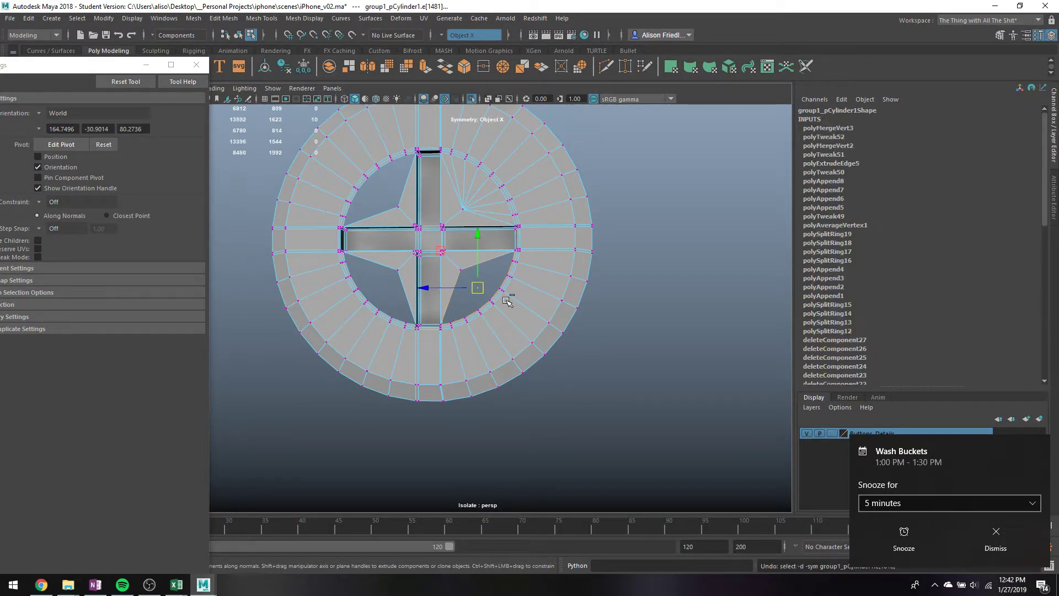
{"action": "key", "text": "ctrl+z"}
{"action": "key", "text": "ctrl+z"}
{"action": "key", "text": "ctrl+z"}
{"action": "key", "text": "ctrl+z"}
{"action": "key", "text": "ctrl+z"}
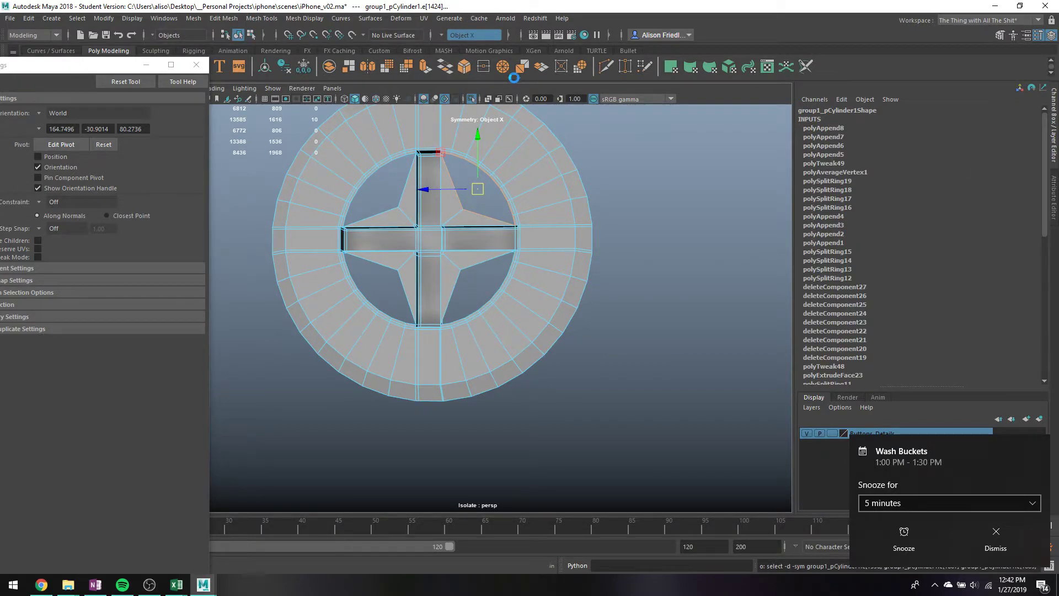
- Extrude the full border loop of the upper-right hole and merge the extruded edges to the center
{"action": "key", "text": "shift+z"}
{"action": "key", "text": "shift+z"}
{"action": "key", "text": "shift+z"}
{"action": "key", "text": "shift+z"}
{"action": "key", "text": "shift+z"}
{"action": "key", "text": "q"}
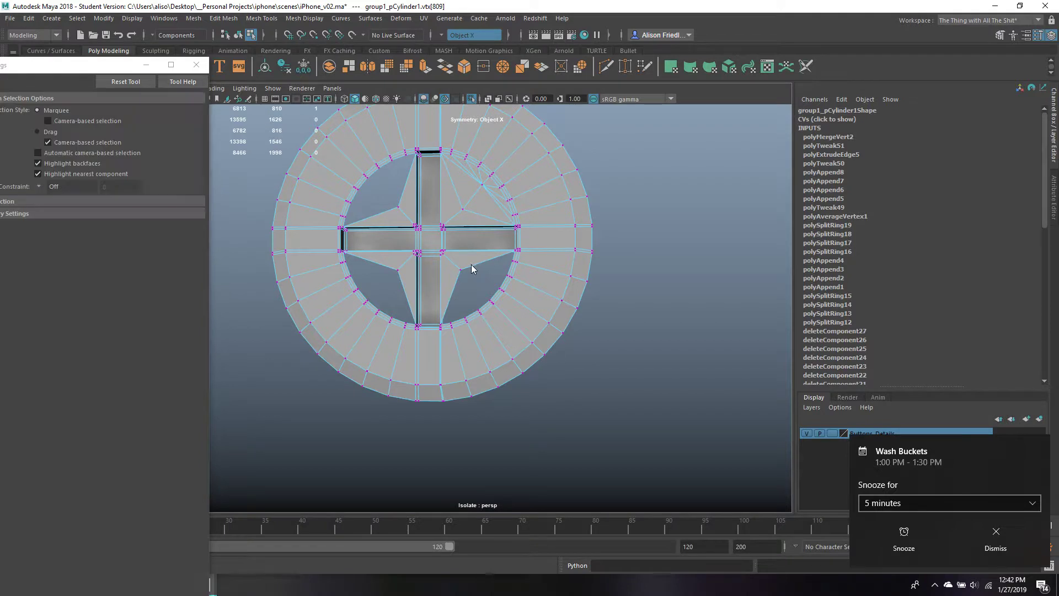
- Extrude the full border loop of the lower-right hole and merge the extruded edges to the center
{"action": "right_click_drag", "start_coordinate": [472, 266], "coordinate": [468, 254]}
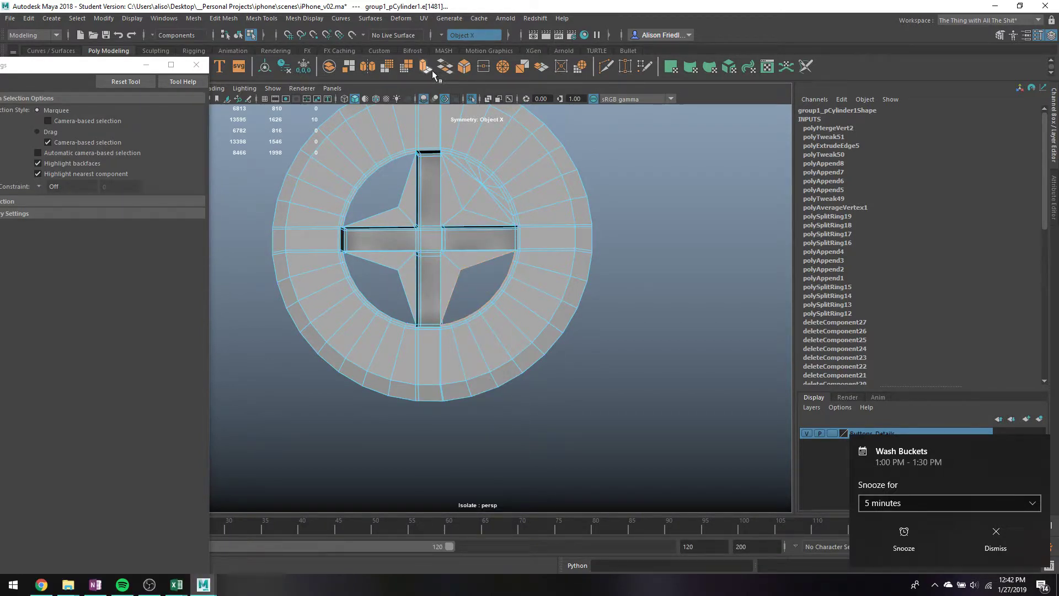
{"action": "left_click", "coordinate": [485, 68]}
{"action": "right_click_drag", "start_coordinate": [397, 261], "coordinate": [390, 205]}
{"action": "key", "text": "q"}
- Extrude the full border loops of the upper-left and lower-left holes and merge each loop to its own center
{"action": "double_click", "coordinate": [403, 194]}
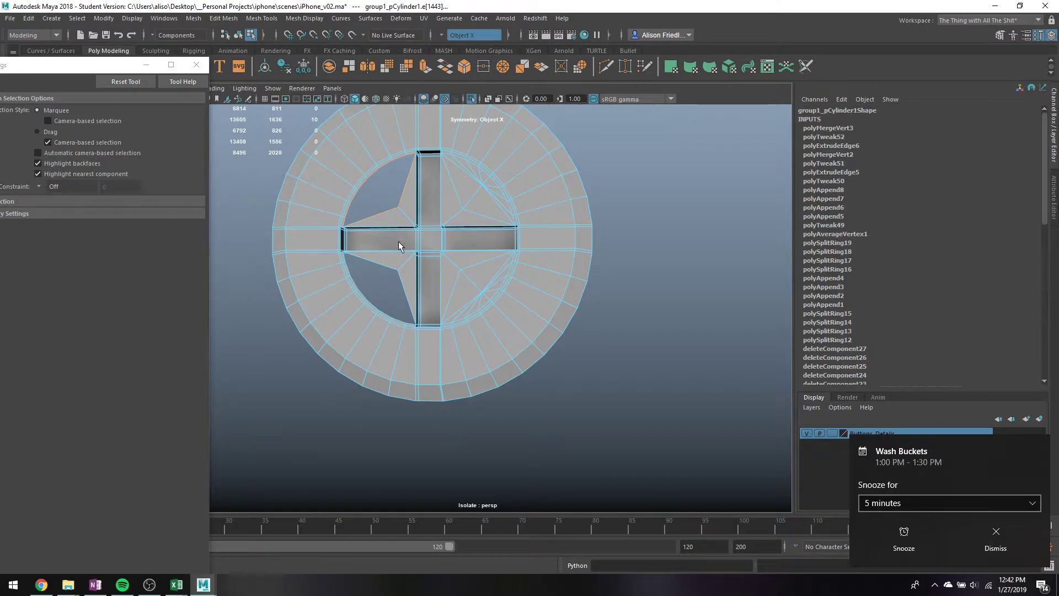
{"action": "left_click", "coordinate": [424, 67]}
{"action": "key", "text": "3"}
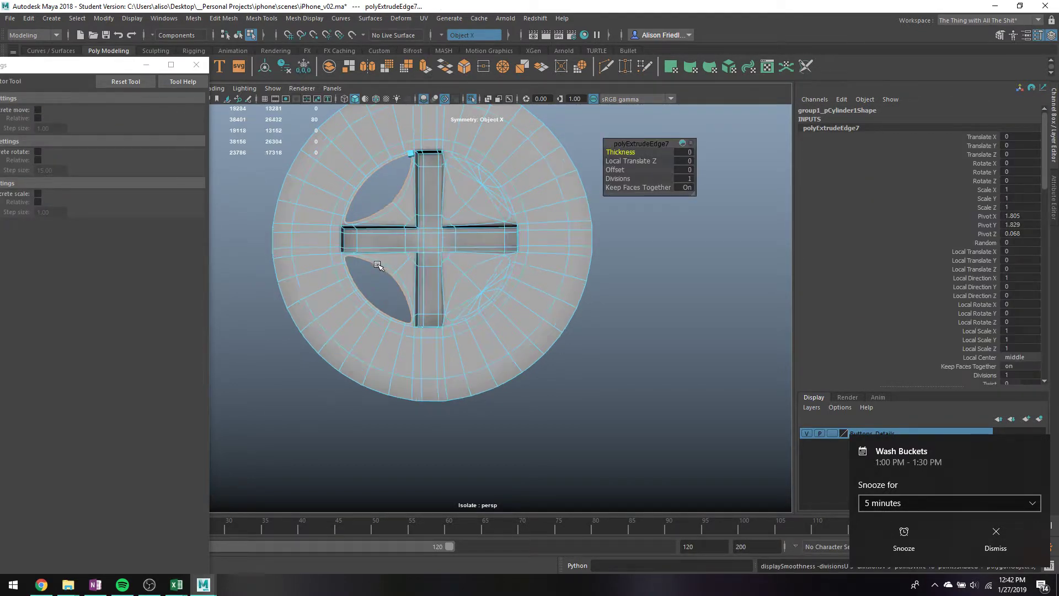
{"action": "left_click", "coordinate": [380, 209]}
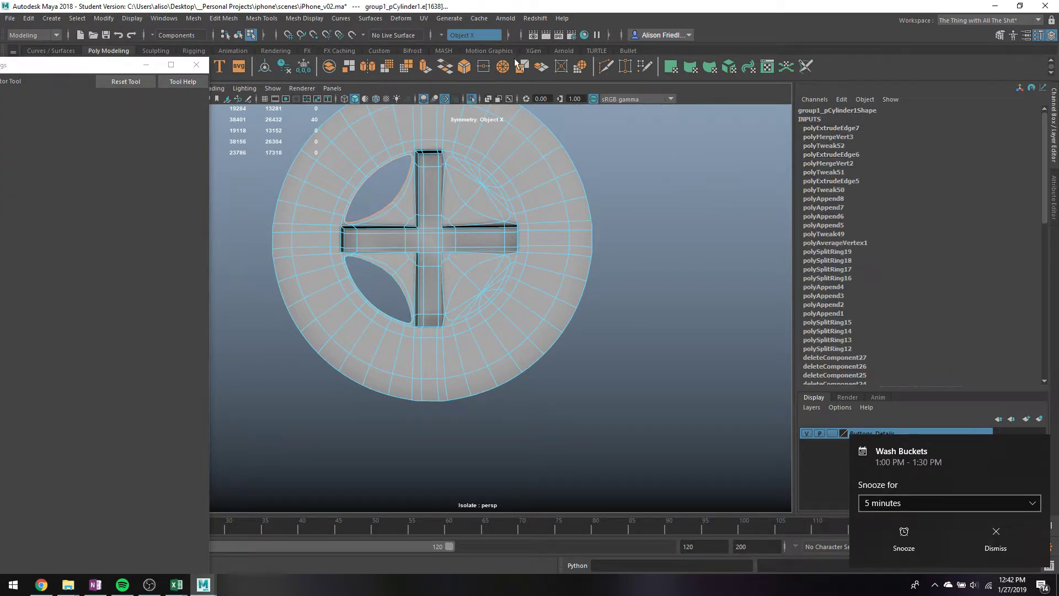
{"action": "left_click", "coordinate": [561, 67]}
{"action": "key", "text": "q"}
{"action": "left_click", "coordinate": [380, 267]}
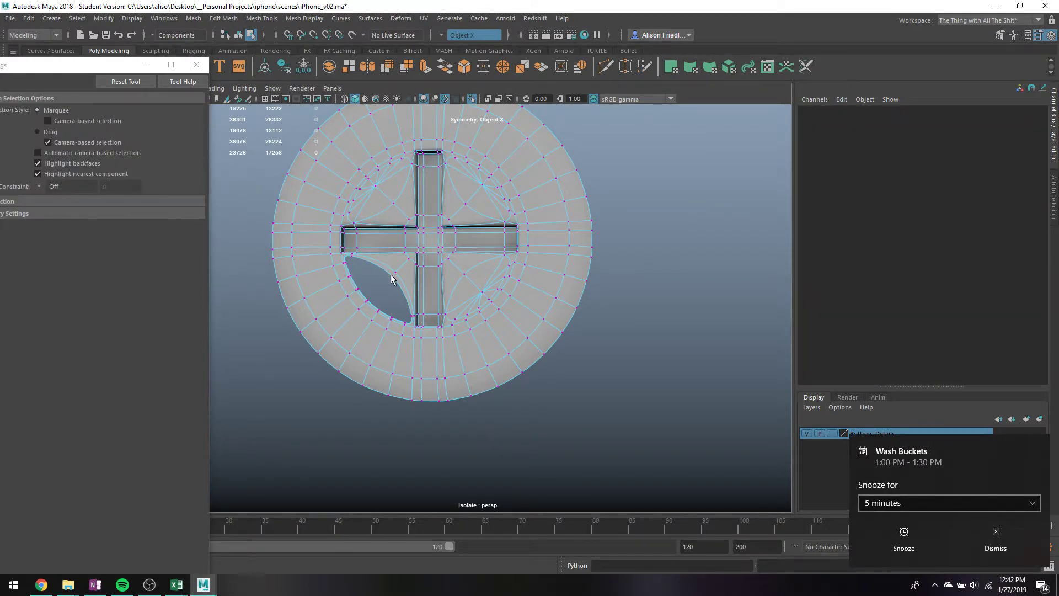
{"action": "left_click", "coordinate": [392, 278]}
{"action": "key", "text": "g"}
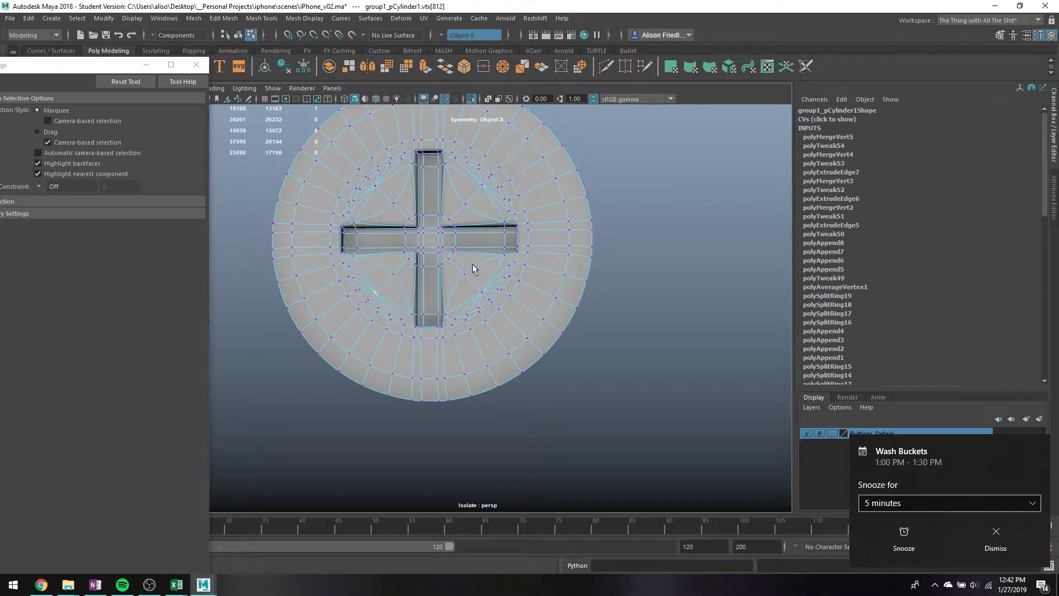
- Delete the star-shaped edges between the plus and the filled centers in all four quadrants, including their leftover vertices
{"action": "right_click_drag", "start_coordinate": [400, 209], "coordinate": [400, 192]}
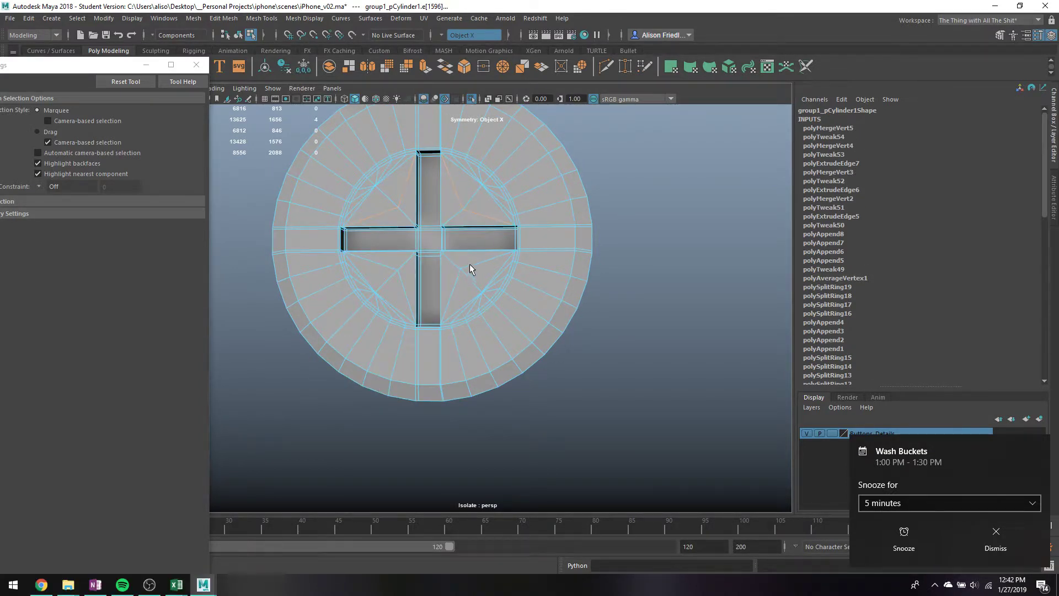
{"action": "key", "text": "ctrl+Delete"}
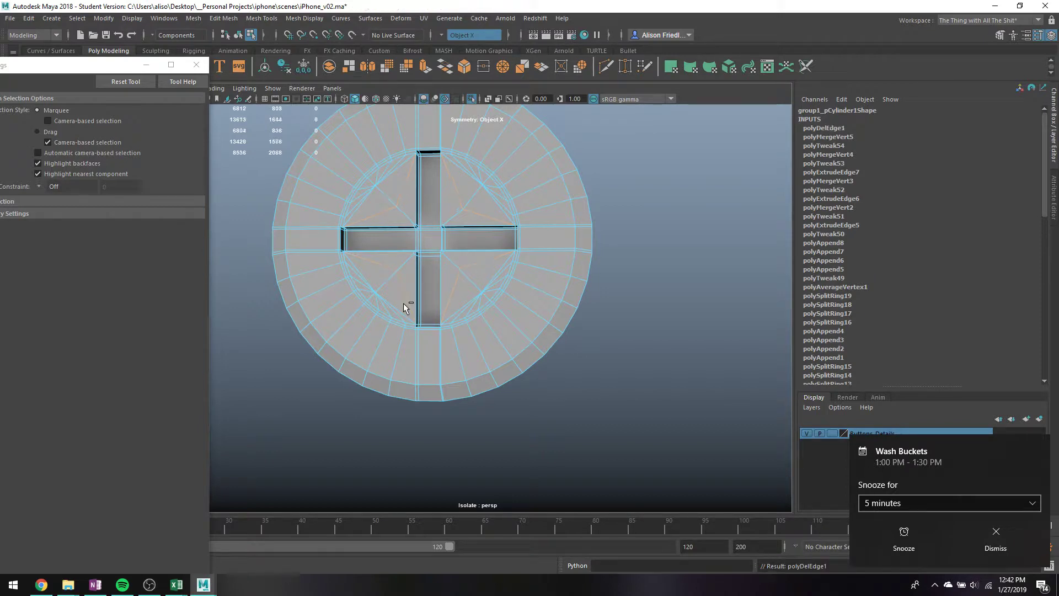
- Preview the filled button smoothed in object mode and save the scene
{"action": "key", "text": "3"}
{"action": "right_click_drag", "start_coordinate": [528, 196], "coordinate": [601, 186]}
{"action": "left_click_drag", "start_coordinate": [608, 196], "coordinate": [619, 206], "text": "alt"}
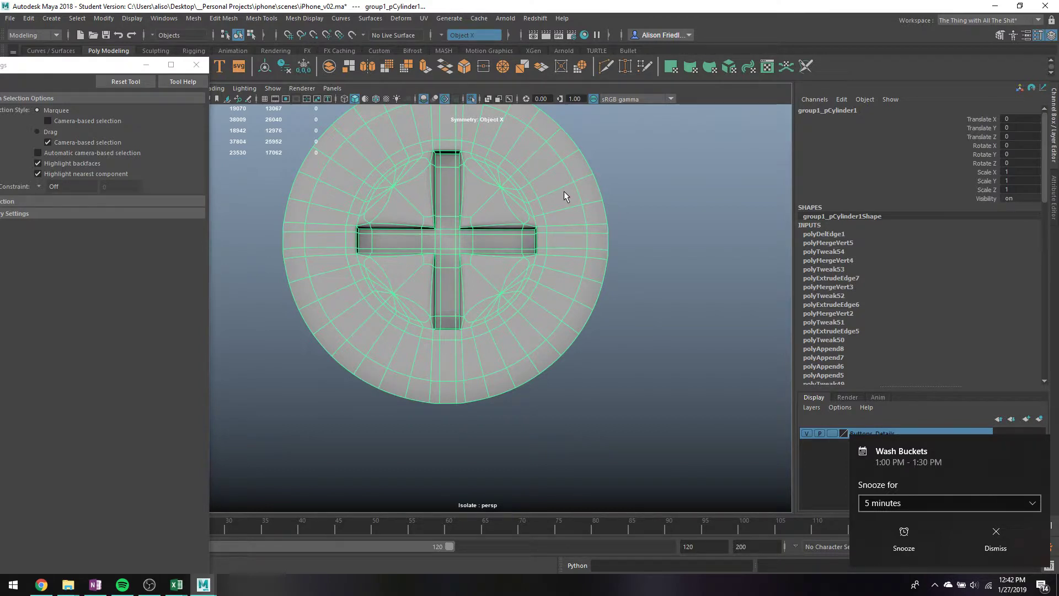
{"action": "key", "text": "ctrl+s"}
{"action": "key", "text": "Return"}
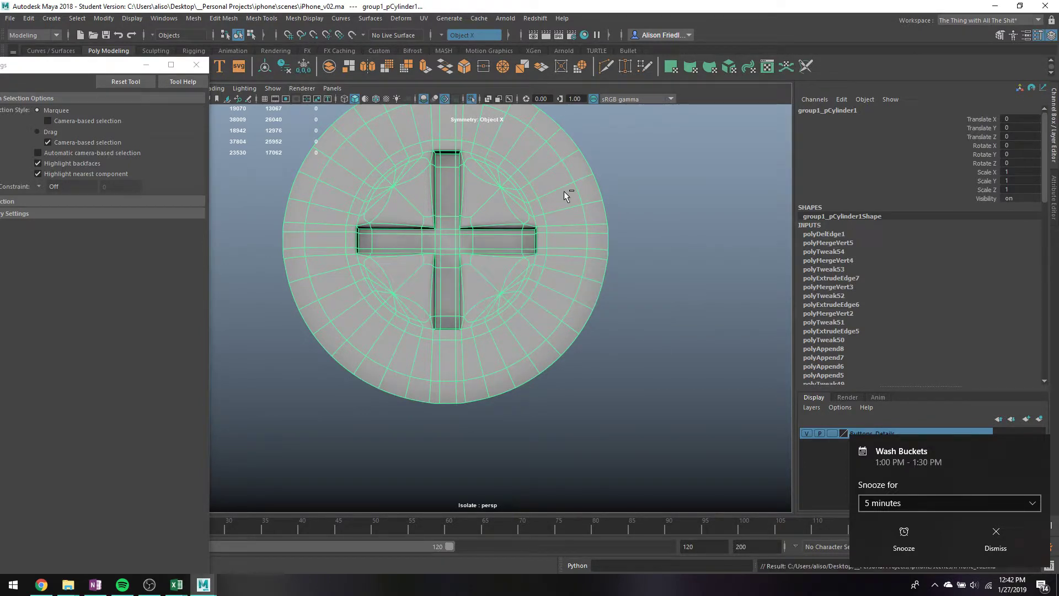
- Compare the smoothed and unsmoothed display of the plus recess, examining the pinching around its four filled quadrants
{"action": "right_click_drag", "start_coordinate": [323, 197], "coordinate": [387, 227], "text": "alt"}
{"action": "key", "text": "bracketleft"}
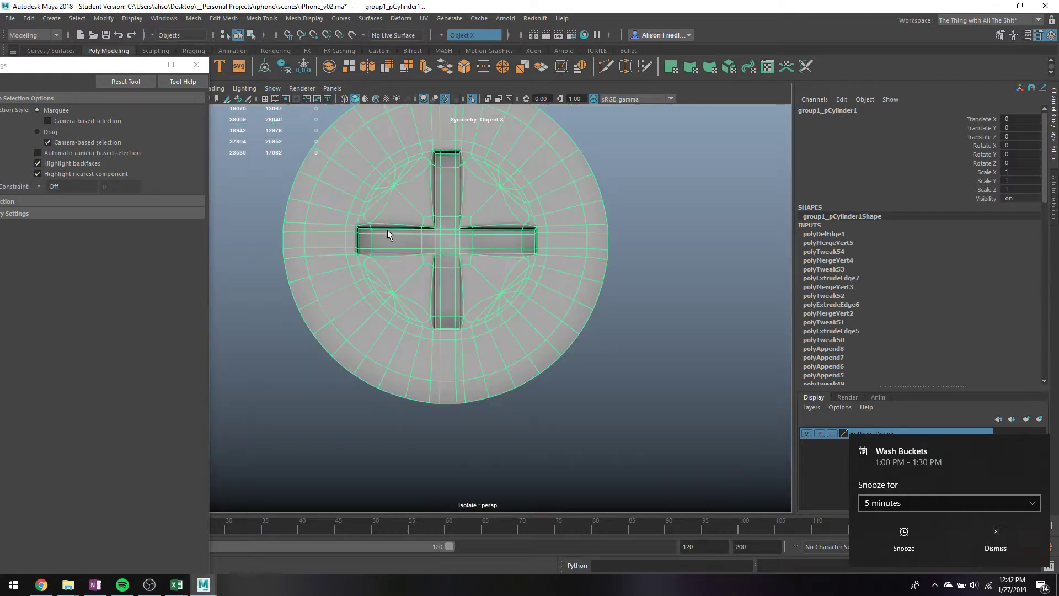
{"action": "middle_click_drag", "start_coordinate": [388, 229], "coordinate": [442, 274], "text": "alt"}
{"action": "key", "text": "1"}
{"action": "scroll", "coordinate": [396, 241], "scroll_direction": "up", "scroll_amount": 5}
{"action": "scroll", "coordinate": [442, 273], "scroll_direction": "down", "scroll_amount": 8}
{"action": "scroll", "coordinate": [483, 276], "scroll_direction": "up", "scroll_amount": 3}
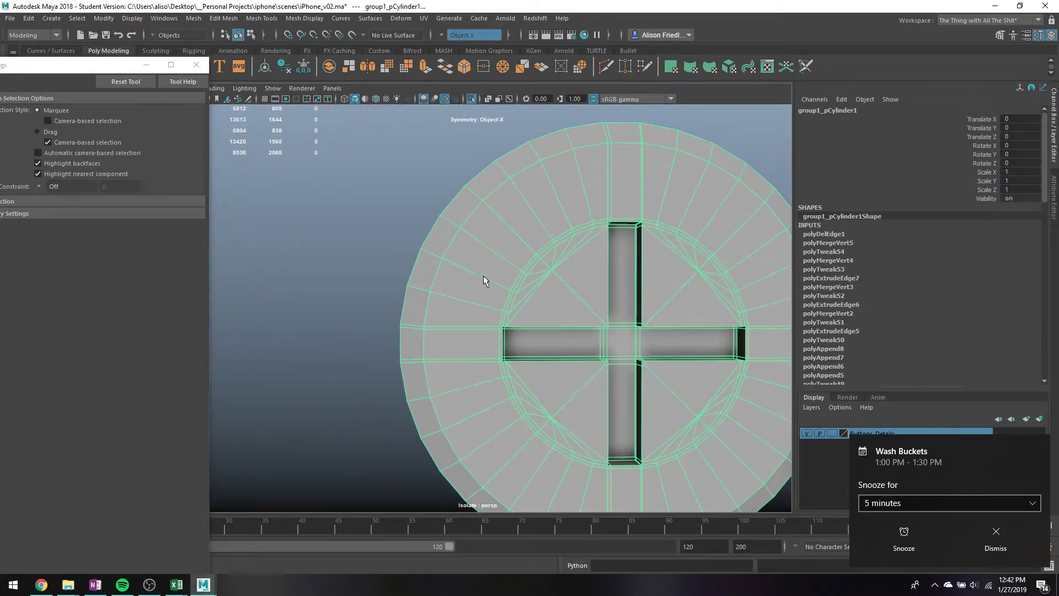
{"action": "key", "text": "3"}
{"action": "middle_click_drag", "start_coordinate": [588, 280], "coordinate": [534, 257], "text": "alt"}
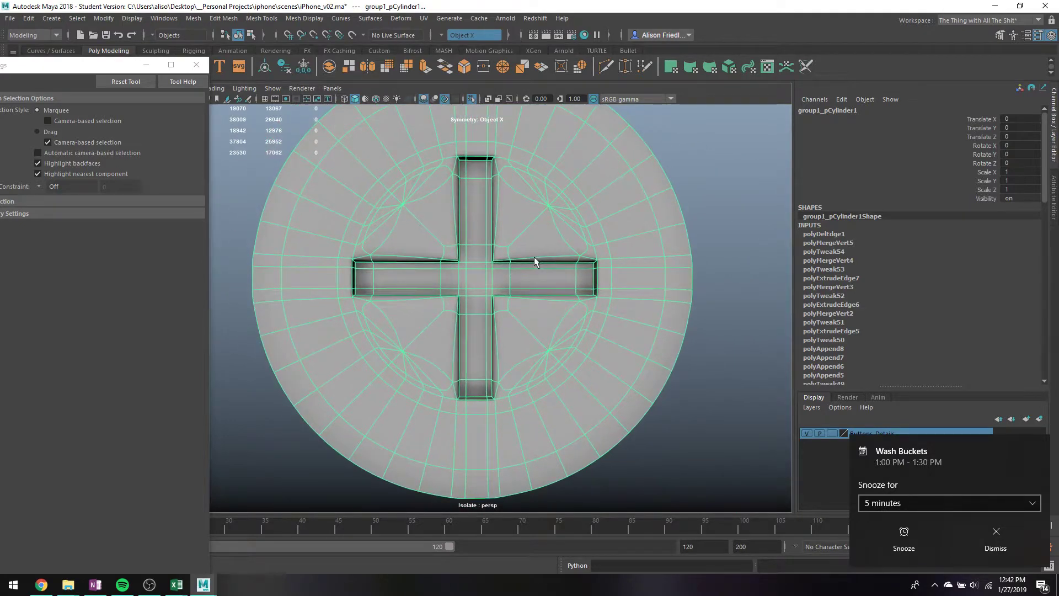
{"action": "key", "text": "1"}
{"action": "scroll", "coordinate": [379, 240], "scroll_direction": "up", "scroll_amount": 5}
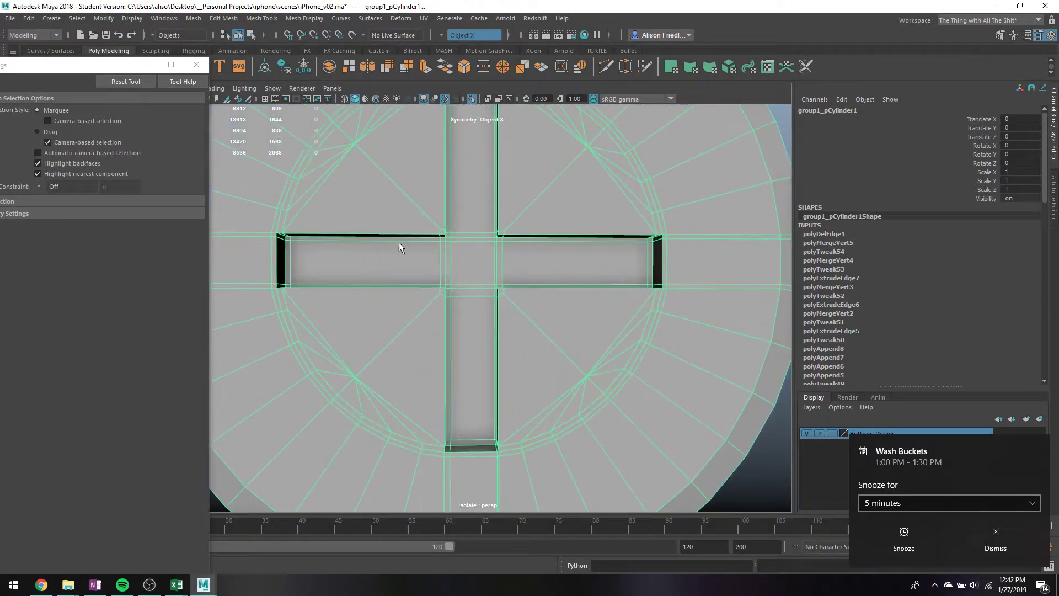
{"action": "middle_click_drag", "start_coordinate": [399, 243], "coordinate": [429, 254], "text": "alt"}
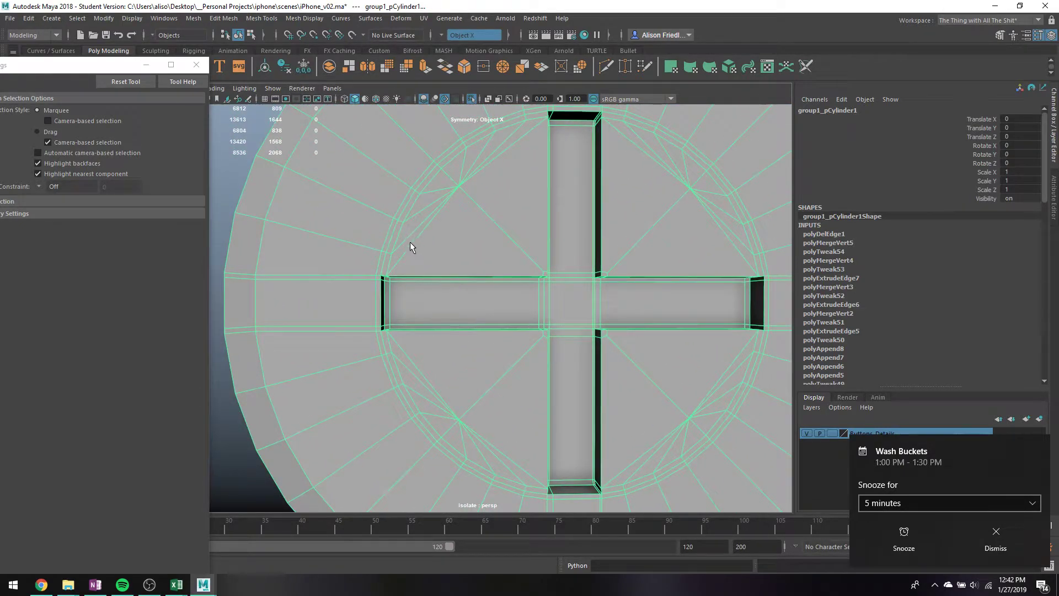
- Isolate the button mesh in the side view and frame the upper plus button close up with nothing selected
{"action": "key", "text": "space"}
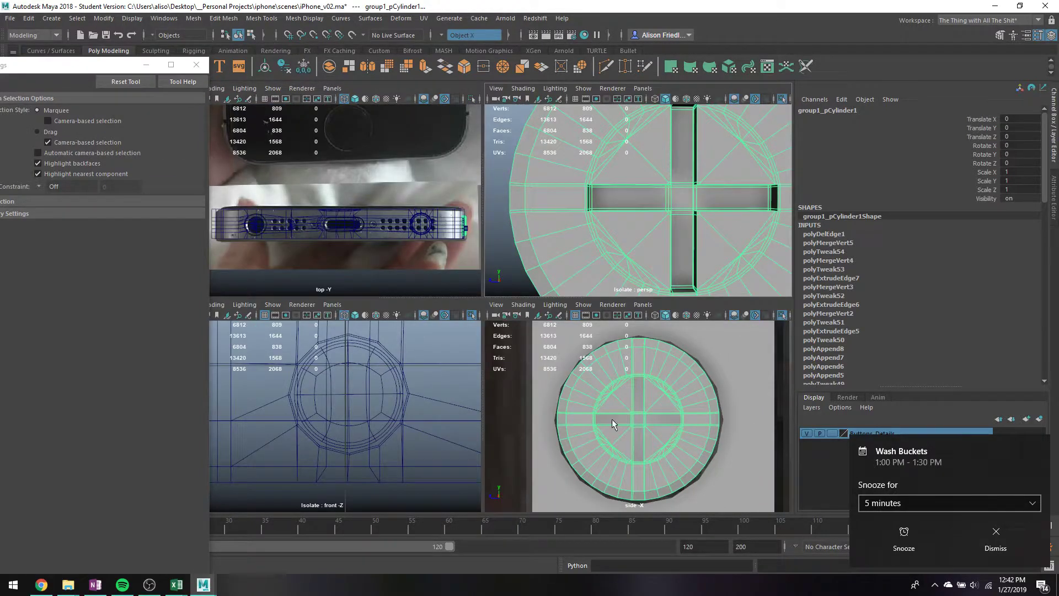
{"action": "key", "text": "space"}
{"action": "key", "text": "f"}
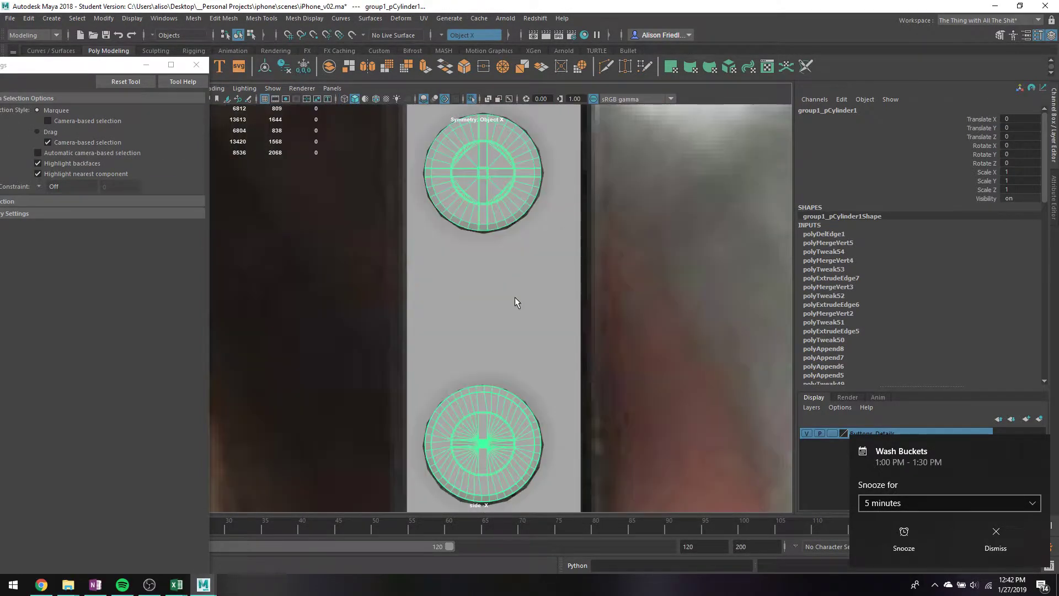
{"action": "key", "text": "ctrl+1"}
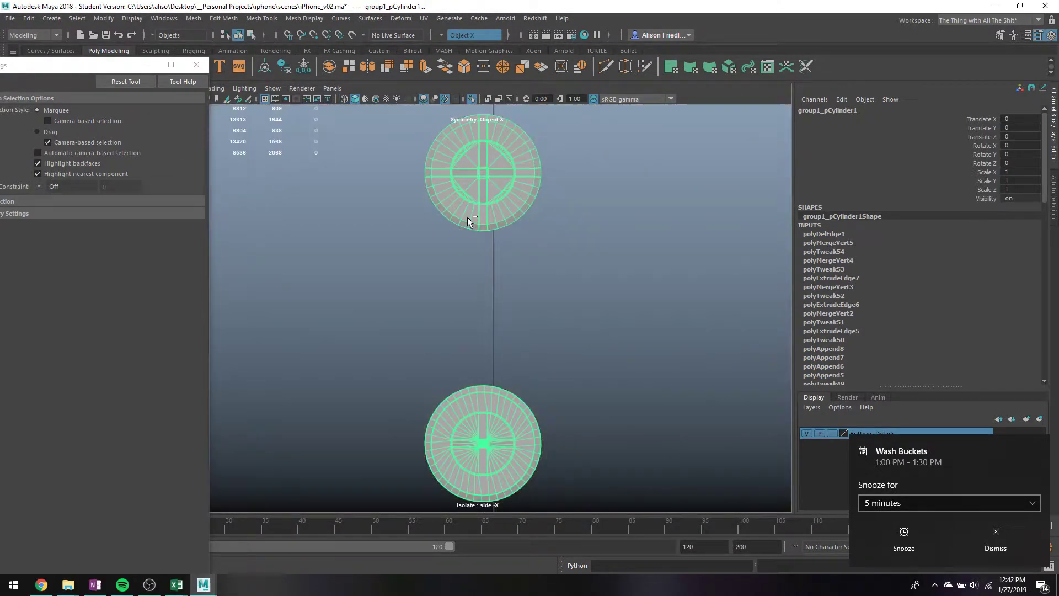
{"action": "right_click_drag", "start_coordinate": [473, 177], "coordinate": [473, 205]}
{"action": "double_click", "coordinate": [466, 180]}
{"action": "key", "text": "f"}
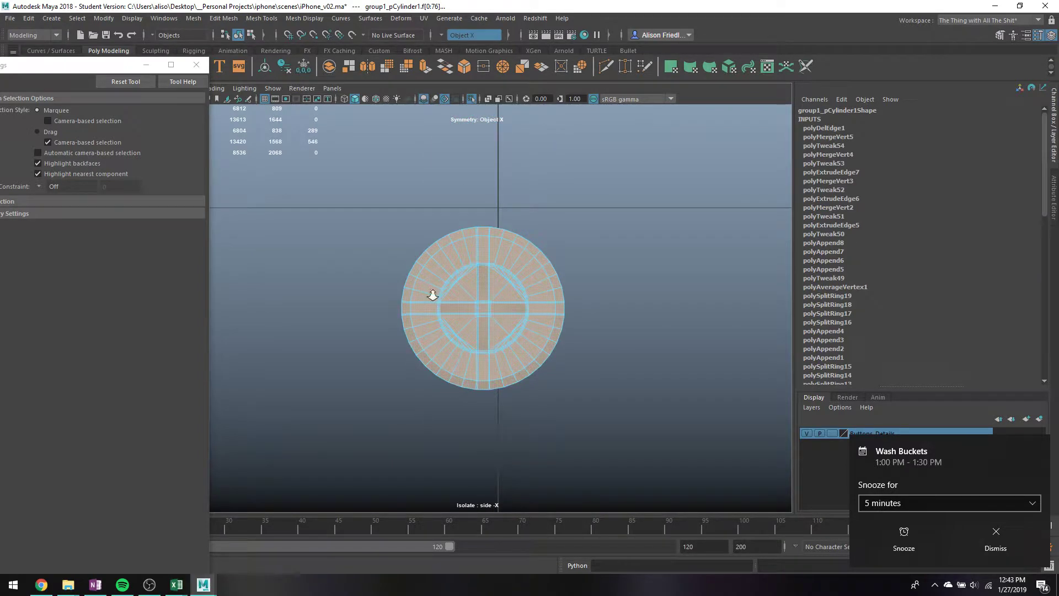
{"action": "scroll", "coordinate": [432, 295], "scroll_direction": "up", "scroll_amount": 8}
{"action": "scroll", "coordinate": [552, 295], "scroll_direction": "down", "scroll_amount": 8}
{"action": "scroll", "coordinate": [549, 301], "scroll_direction": "up", "scroll_amount": 7}
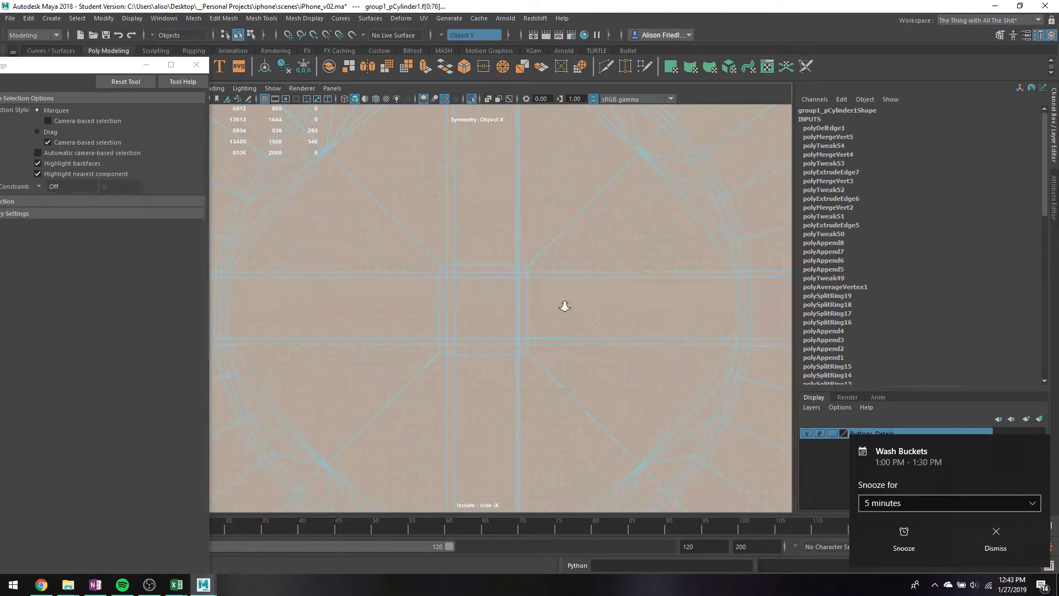
{"action": "scroll", "coordinate": [565, 306], "scroll_direction": "down", "scroll_amount": 6}
{"action": "scroll", "coordinate": [548, 293], "scroll_direction": "up", "scroll_amount": 5}
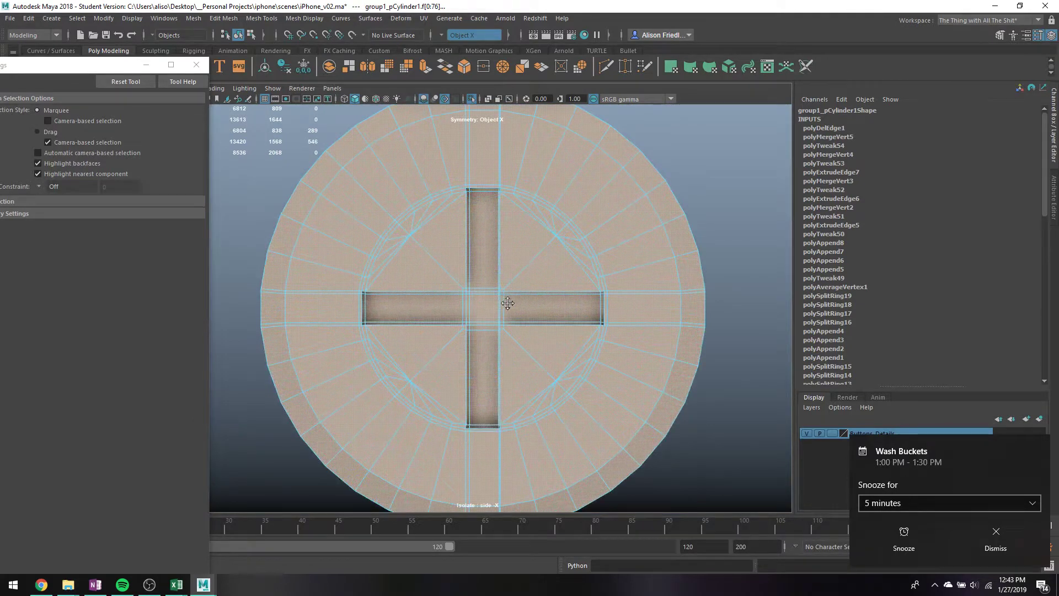
{"action": "middle_click_drag", "start_coordinate": [508, 303], "coordinate": [526, 293], "text": "alt"}
{"action": "left_click", "coordinate": [285, 203]}
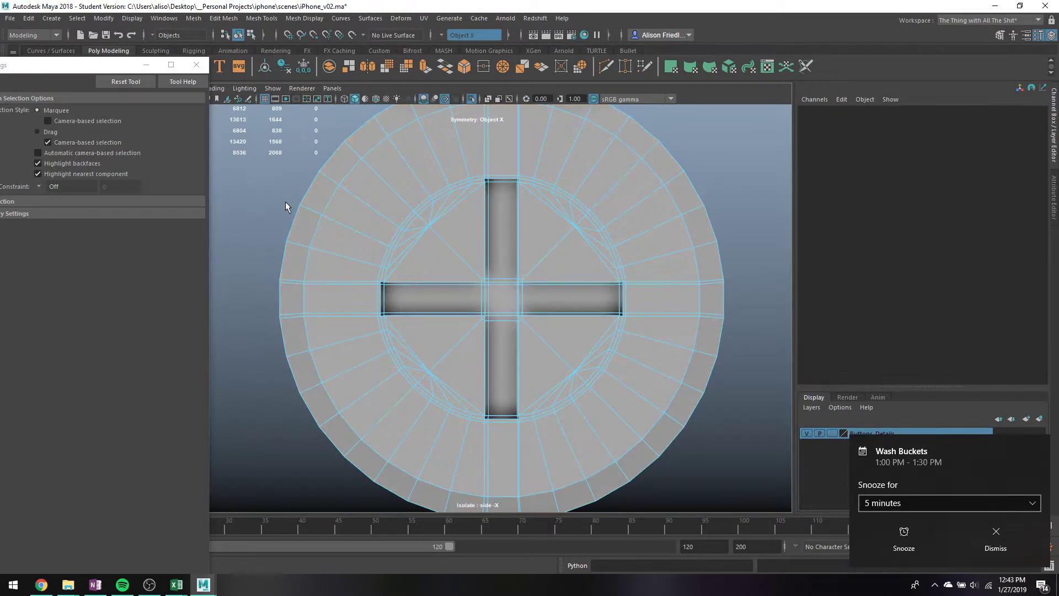
- Multi-Cut a supporting edge just above the plus's right arm, from the upper-right inner corner to the button's outer rim
{"action": "key", "text": "ctrl+shift+x"}
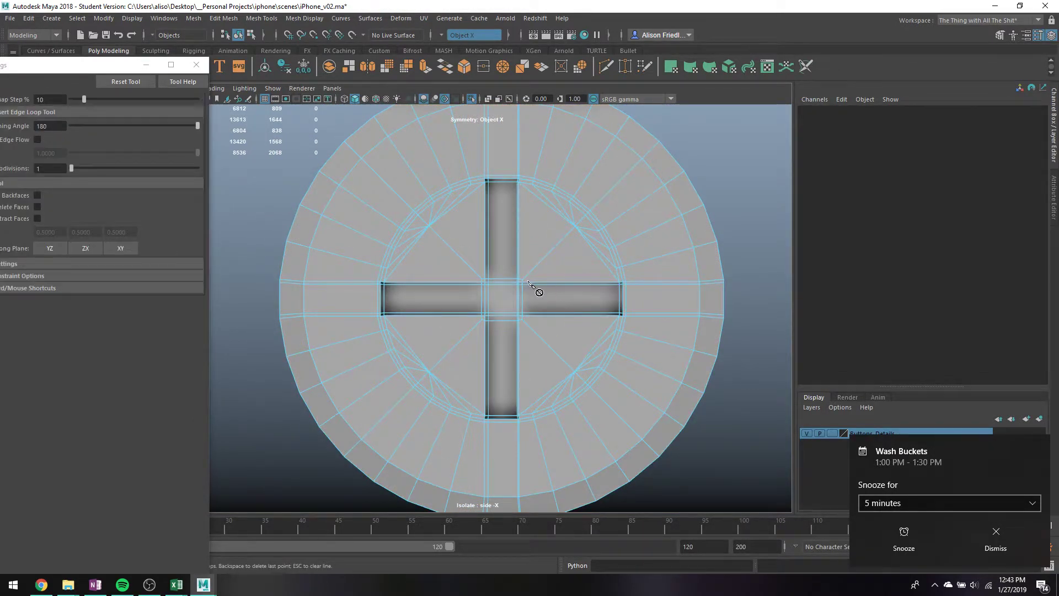
{"action": "left_click", "coordinate": [620, 282]}
{"action": "left_click", "coordinate": [522, 280]}
{"action": "left_click", "coordinate": [723, 280]}
{"action": "key", "text": "Return"}
{"action": "scroll", "coordinate": [565, 262], "scroll_direction": "up", "scroll_amount": 2}
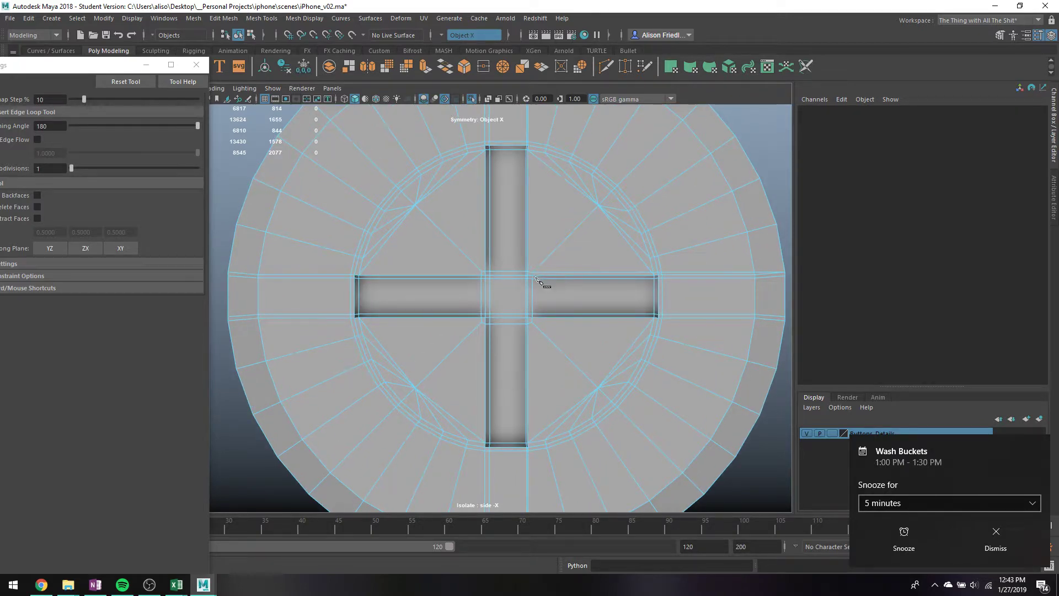
- Cut a supporting edge along the right side of the plus's upper arm, from the inner corner to the outer rim
{"action": "middle_click_drag", "start_coordinate": [567, 244], "coordinate": [551, 395], "text": "alt"}
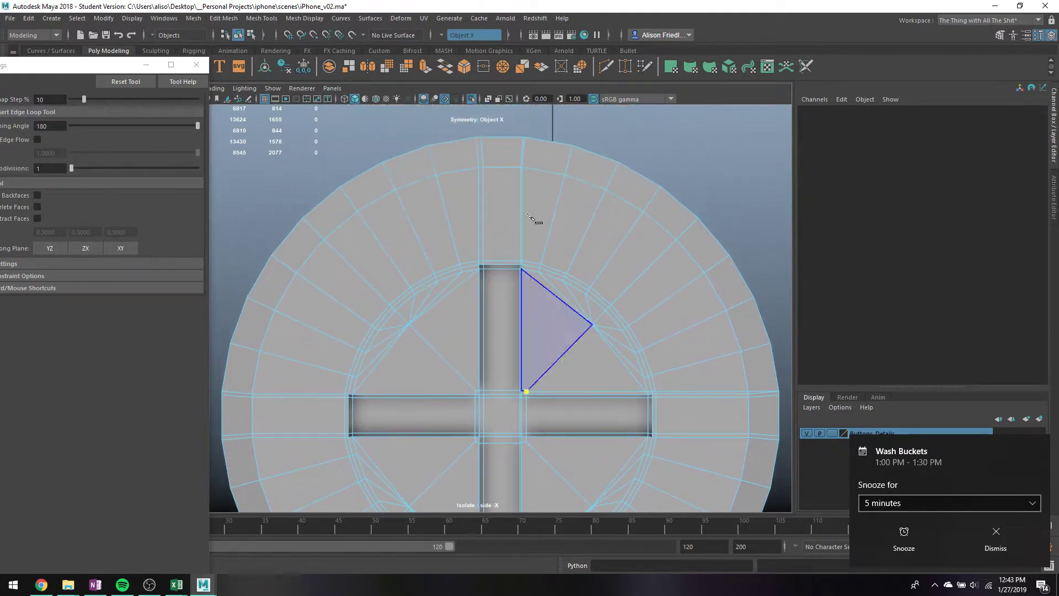
{"action": "left_click", "coordinate": [529, 138]}
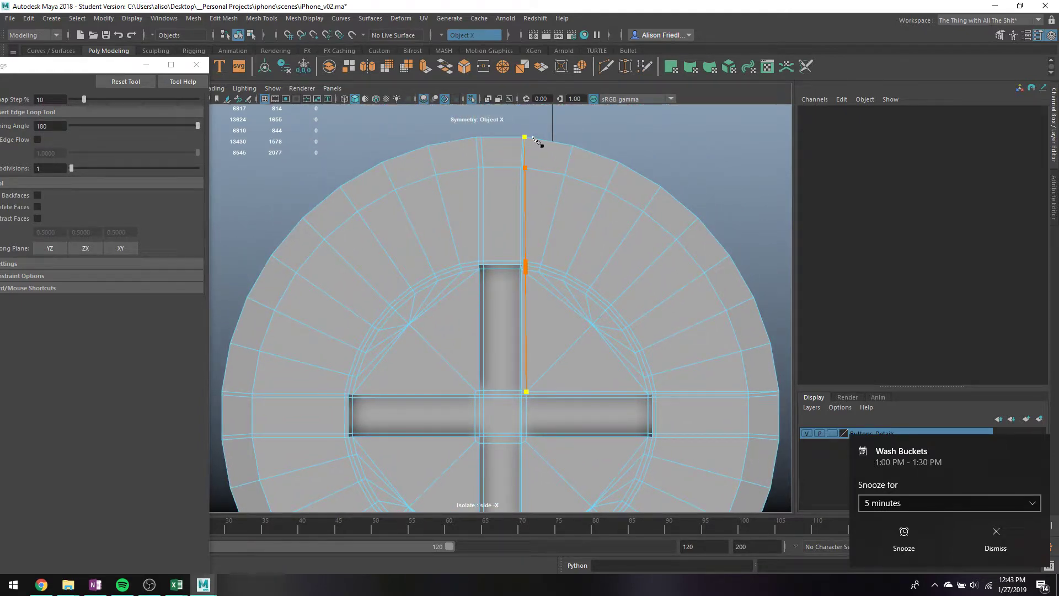
{"action": "left_click_drag", "start_coordinate": [544, 142], "coordinate": [538, 144]}
{"action": "right_click", "coordinate": [531, 143]}
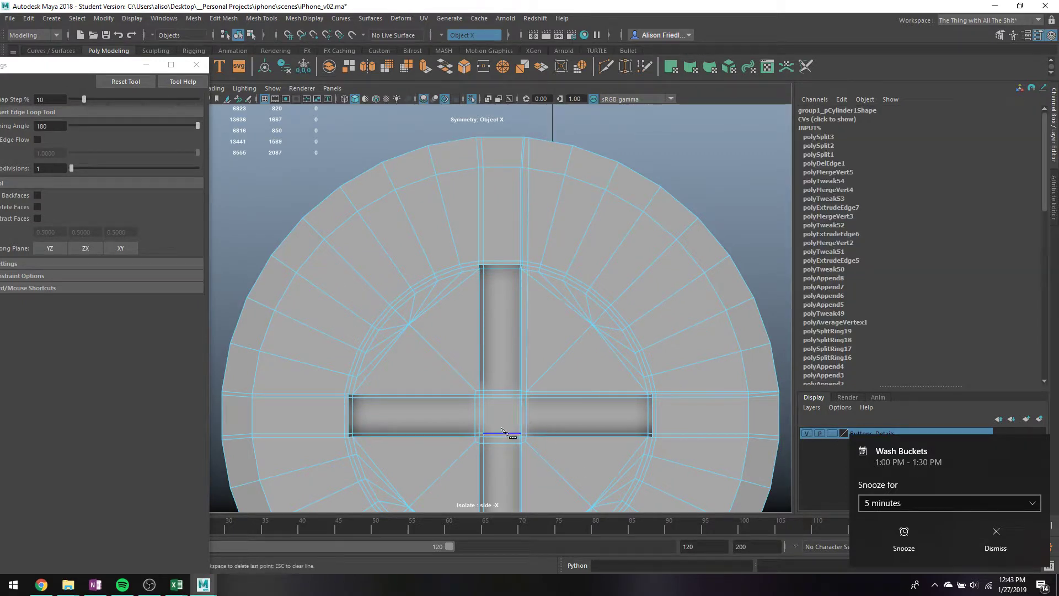
- Cut a supporting edge just above the plus's left arm, from the upper-left inner corner to the outer rim
{"action": "left_click", "coordinate": [475, 392]}
{"action": "left_click", "coordinate": [468, 139]}
{"action": "key", "text": "Escape"}
{"action": "left_click", "coordinate": [223, 387]}
{"action": "key", "text": "Return"}
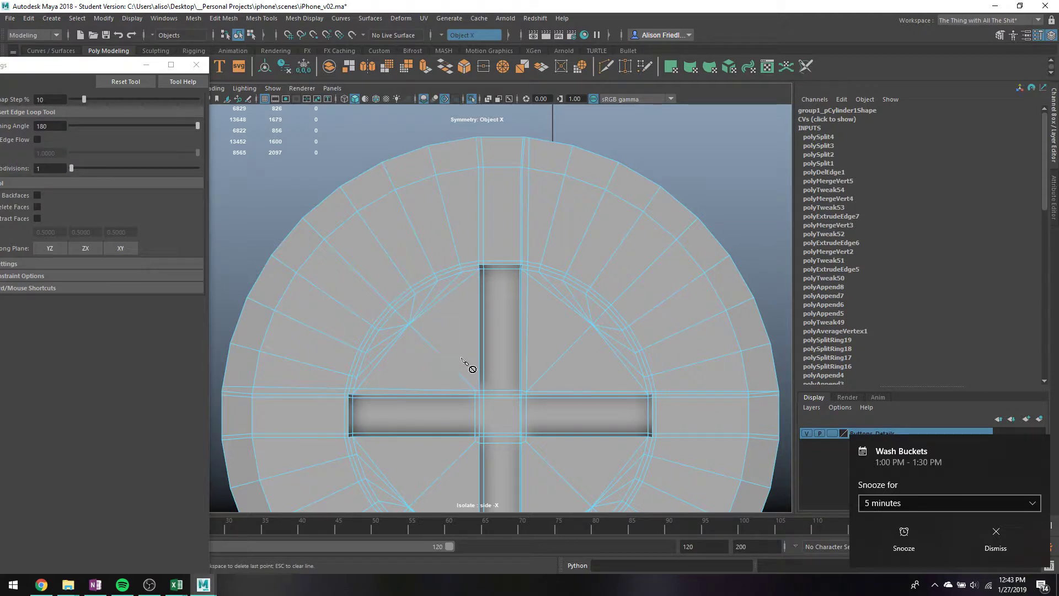
- Cut a supporting edge along the left side of the plus's upper arm, from the inner corner to the outer rim
{"action": "left_click", "coordinate": [475, 391]}
{"action": "left_click", "coordinate": [476, 137]}
{"action": "key", "text": "Return"}
{"action": "left_click", "coordinate": [476, 390]}
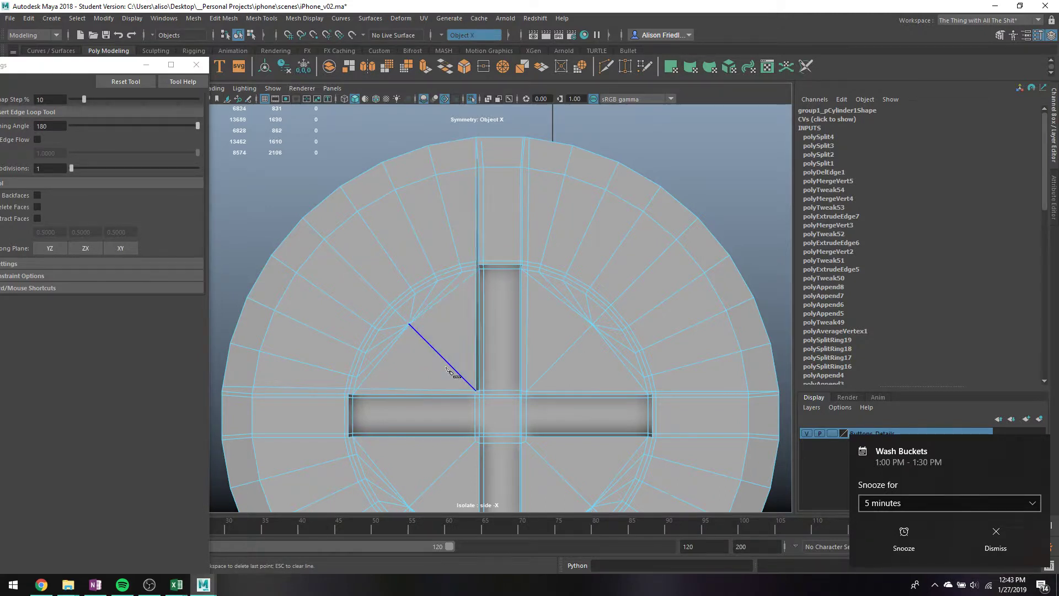
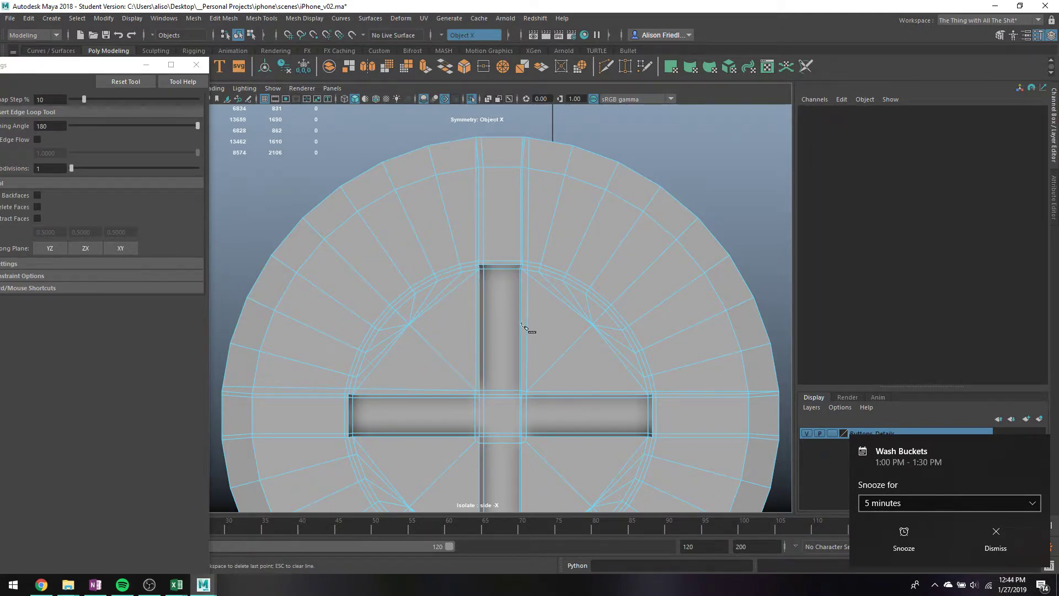
- Cut an L-shaped supporting edge around the lower-left quadrant, from rim to inner corner and down to the rim, and save the scene
{"action": "middle_click_drag", "start_coordinate": [521, 326], "coordinate": [580, 158], "text": "alt"}
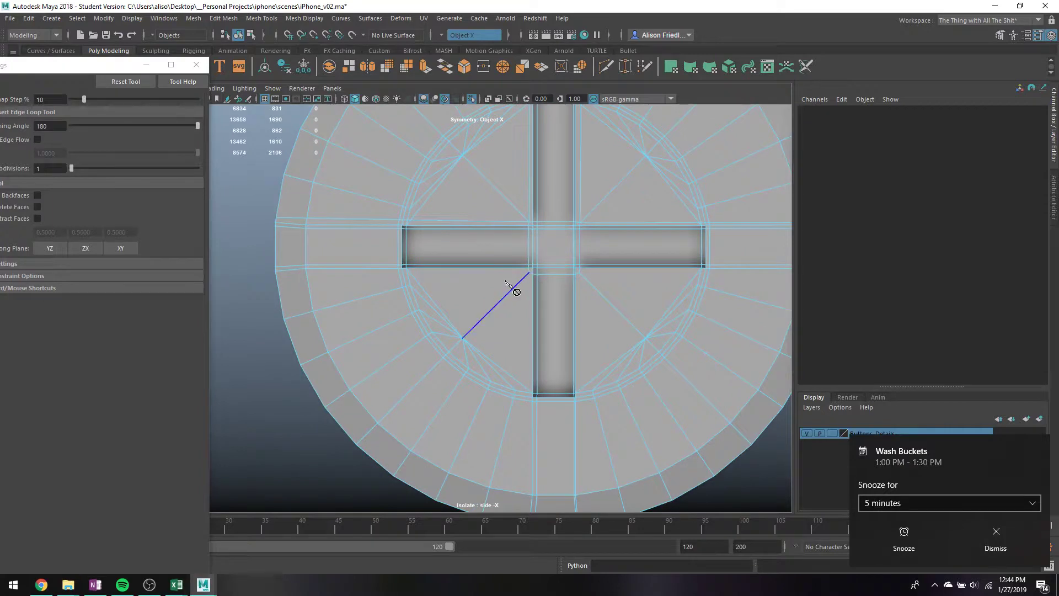
{"action": "left_click", "coordinate": [276, 278]}
{"action": "left_click", "coordinate": [308, 274]}
{"action": "left_click", "coordinate": [529, 274]}
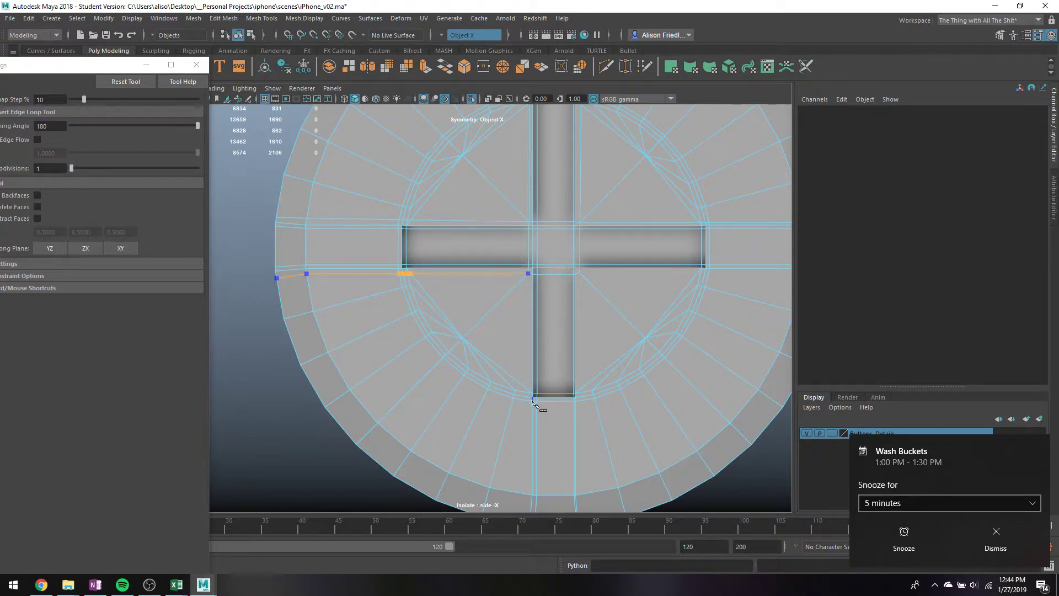
{"action": "left_click", "coordinate": [526, 494]}
{"action": "middle_click_drag", "start_coordinate": [556, 456], "coordinate": [552, 375], "text": "alt"}
{"action": "left_click", "coordinate": [519, 444]}
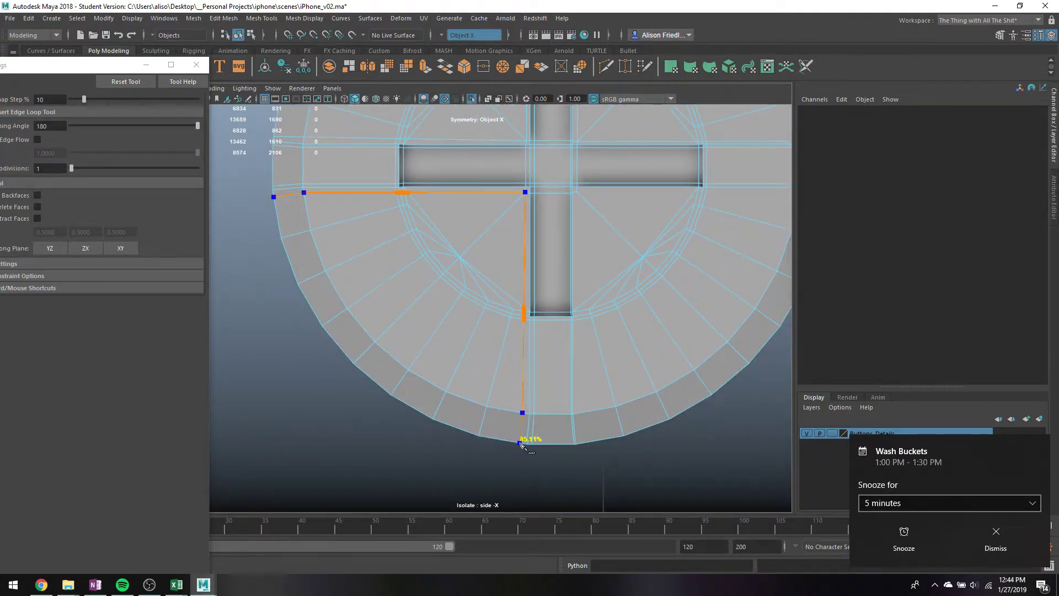
{"action": "key", "text": "Return"}
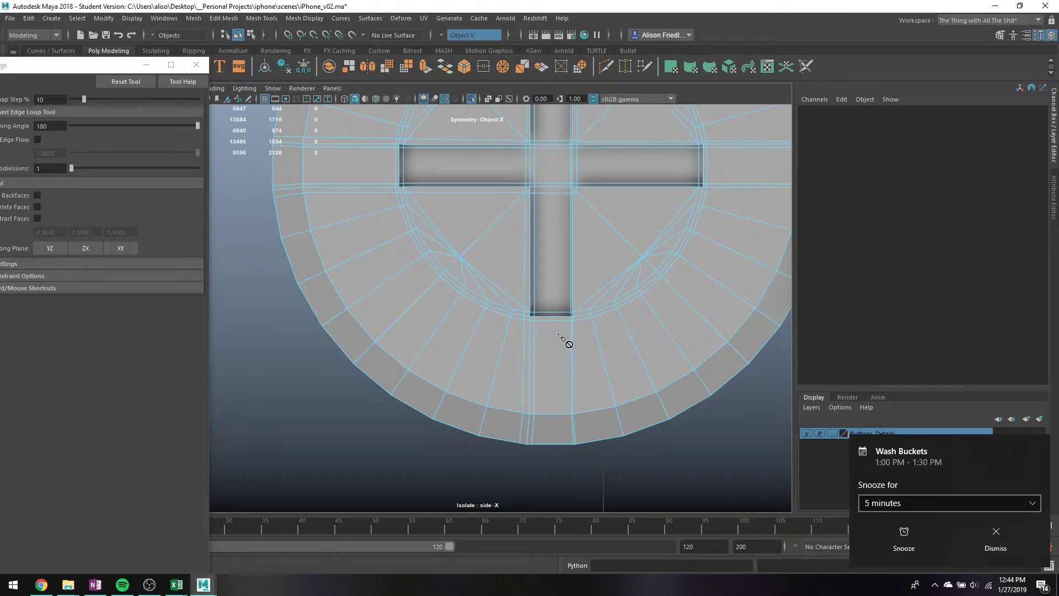
{"action": "key", "text": "ctrl+s"}
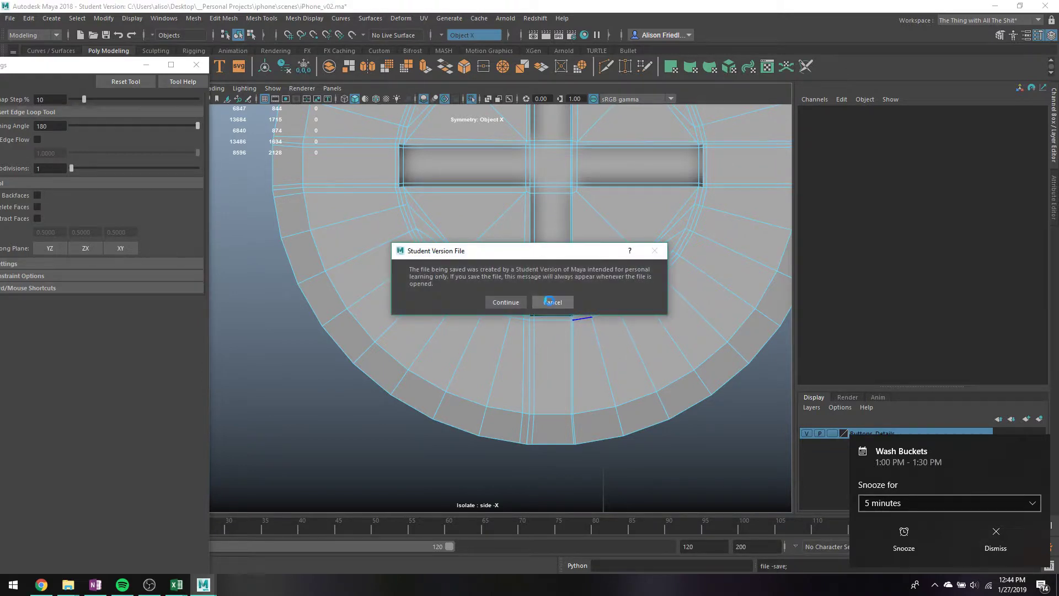
{"action": "key", "text": "Return"}
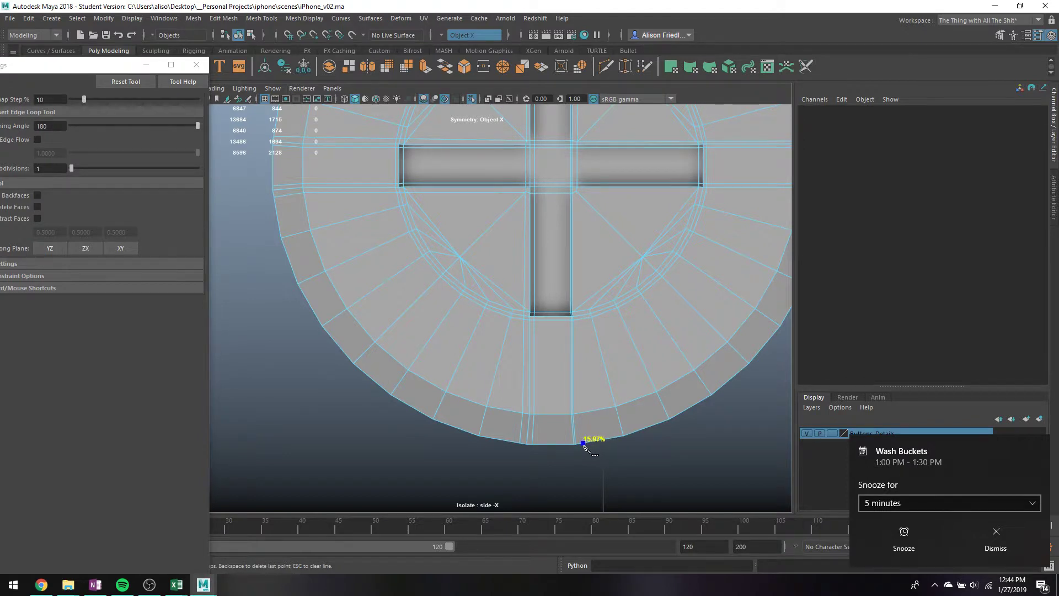
- Cut an L-shaped supporting edge around the lower-right quadrant, from the bottom rim through the inner corner to the right rim
{"action": "left_click", "coordinate": [583, 443]}
{"action": "left_click", "coordinate": [581, 413]}
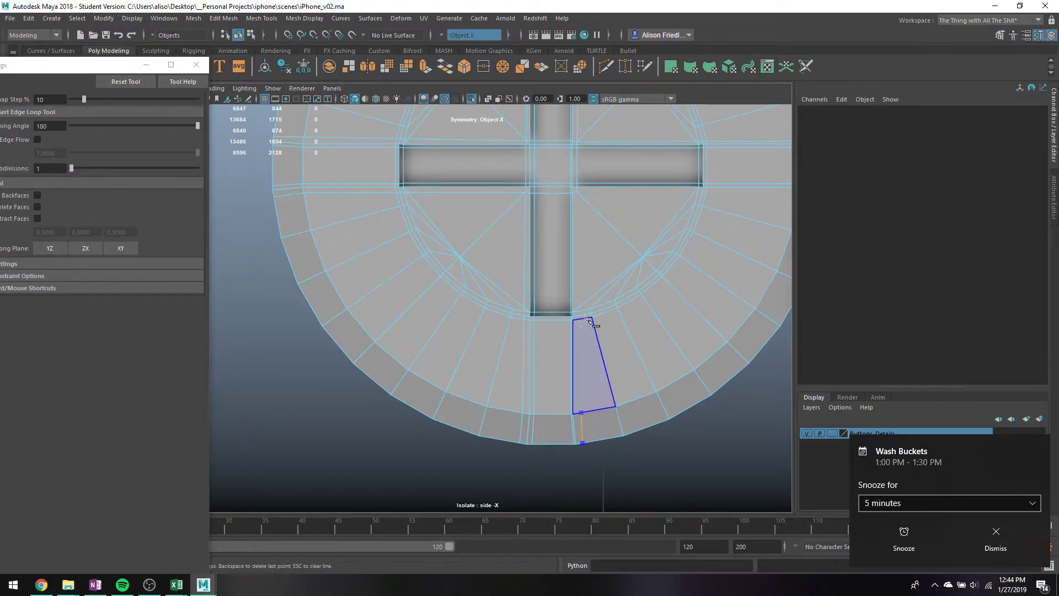
{"action": "left_click", "coordinate": [576, 192]}
{"action": "middle_click_drag", "start_coordinate": [733, 213], "coordinate": [650, 231], "text": "alt"}
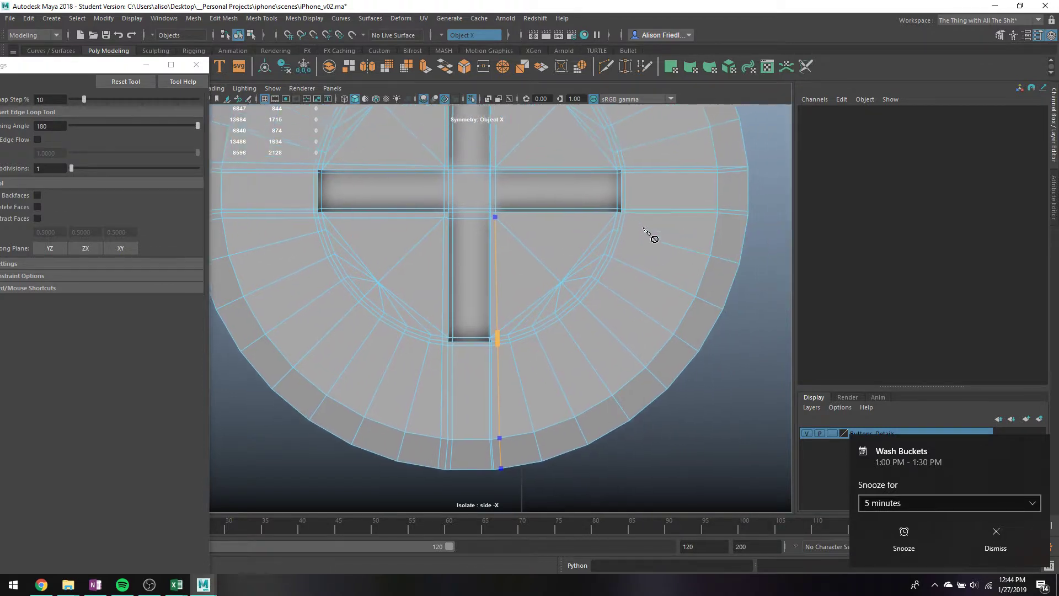
{"action": "left_click", "coordinate": [714, 221]}
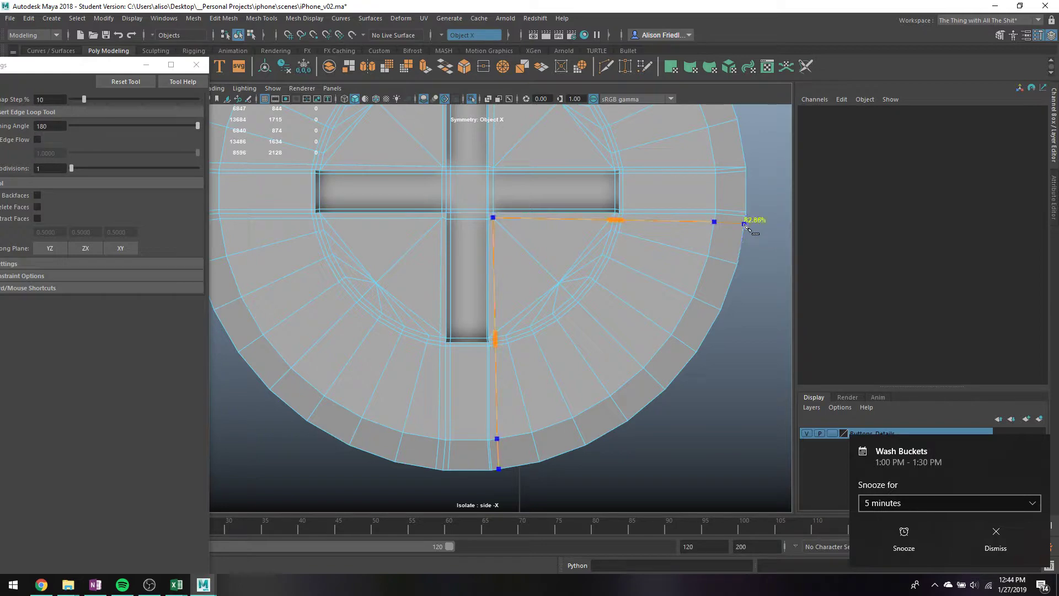
{"action": "left_click", "coordinate": [744, 223]}
{"action": "key", "text": "Return"}
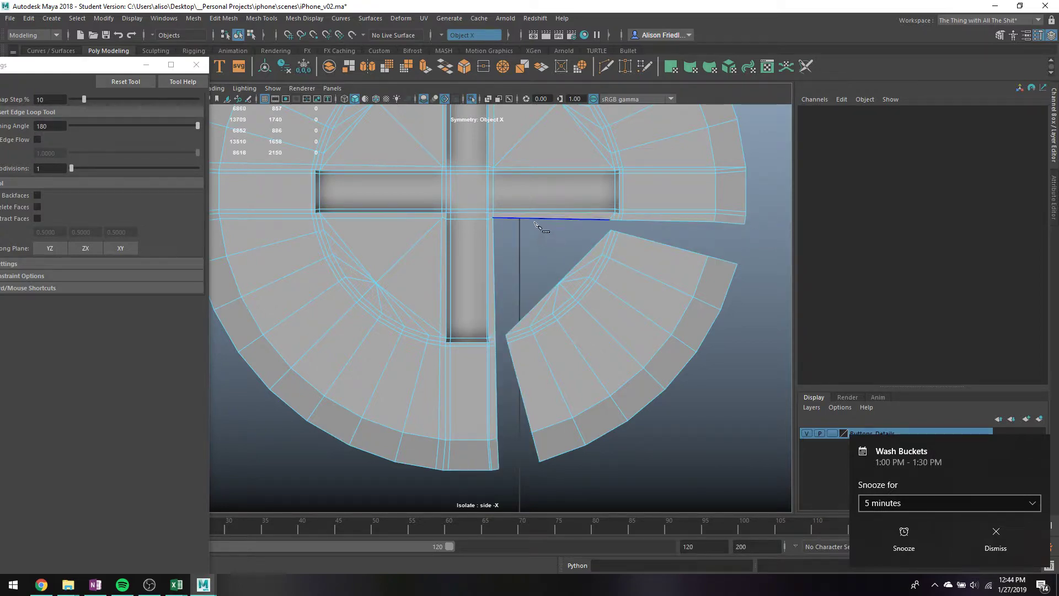
- Preview the button smoothed in the perspective view and examine the plus recess with the mesh deselected
{"action": "left_click_drag", "start_coordinate": [603, 272], "coordinate": [612, 239], "text": "alt"}
{"action": "key", "text": "space"}
{"action": "key", "text": "space"}
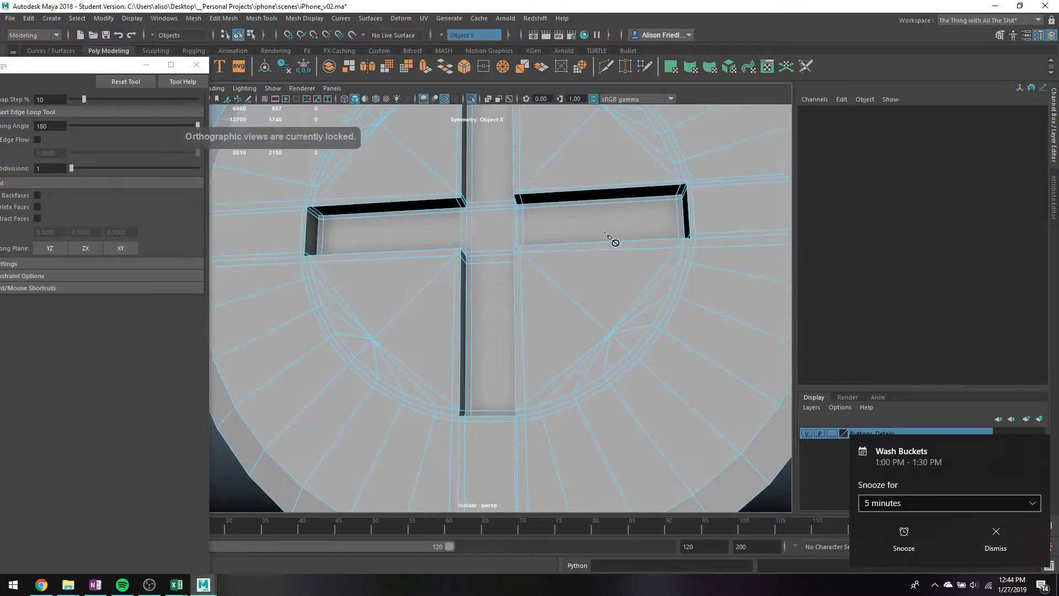
{"action": "right_click_drag", "start_coordinate": [601, 191], "coordinate": [556, 194]}
{"action": "key", "text": "3"}
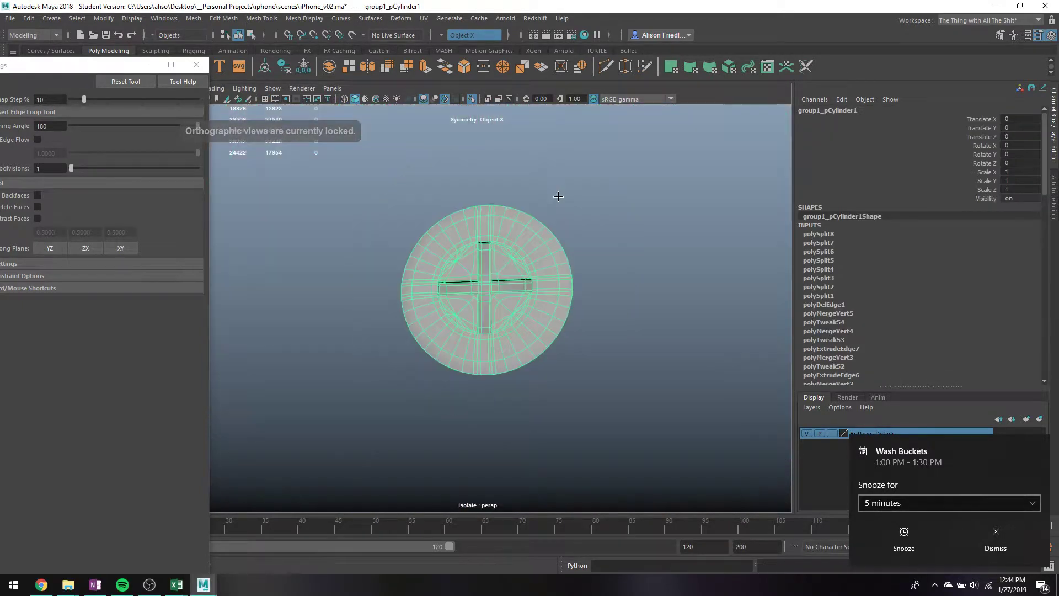
{"action": "left_click", "coordinate": [629, 264]}
{"action": "left_click_drag", "start_coordinate": [619, 262], "coordinate": [634, 275], "text": "alt"}
{"action": "scroll", "coordinate": [567, 299], "scroll_direction": "up", "scroll_amount": 3}
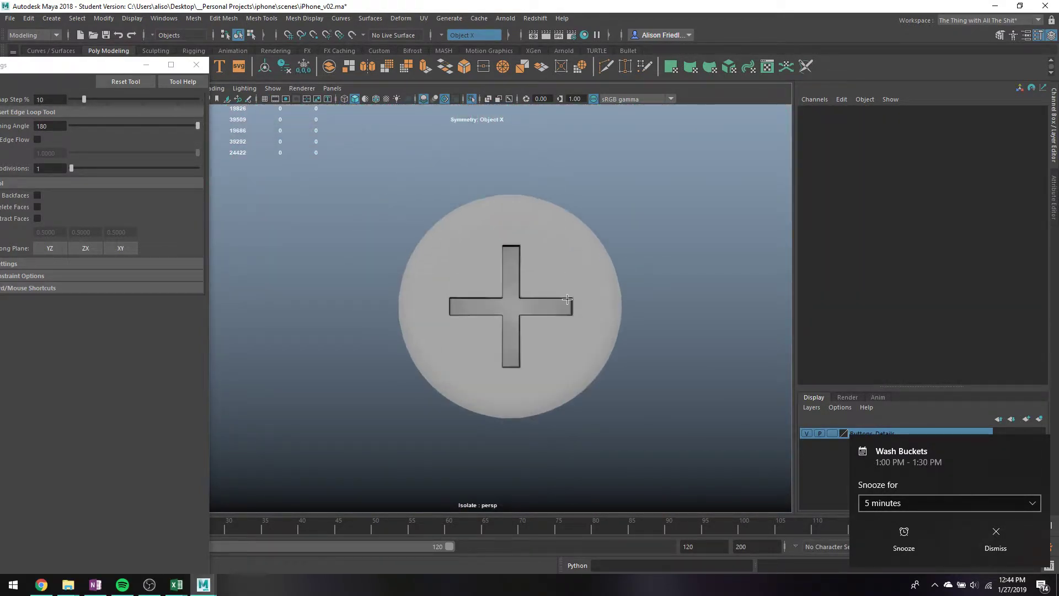
{"action": "left_click", "coordinate": [601, 285]}
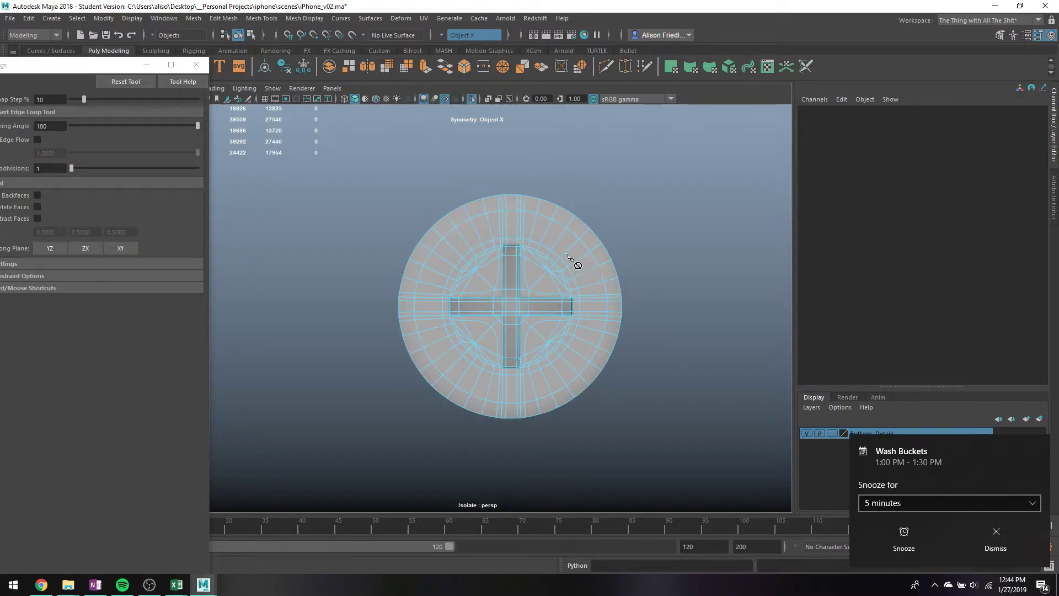
- Leave the smooth preview, save the scene, and merge the doubled vertices beside the plus's upper arm at its outer right corner
{"action": "key", "text": "1"}
{"action": "scroll", "coordinate": [572, 260], "scroll_direction": "up", "scroll_amount": 3}
{"action": "right_click_drag", "start_coordinate": [560, 200], "coordinate": [544, 207]}
{"action": "left_click", "coordinate": [563, 191]}
{"action": "scroll", "coordinate": [562, 190], "scroll_direction": "down", "scroll_amount": 5}
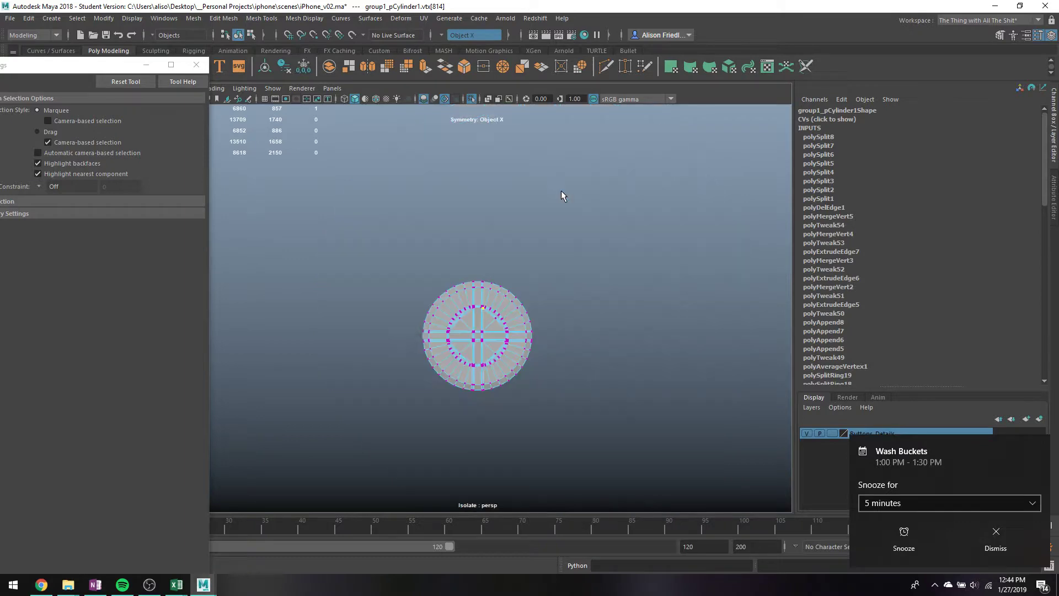
{"action": "left_click_drag", "start_coordinate": [409, 284], "coordinate": [551, 398]}
{"action": "key", "text": "f"}
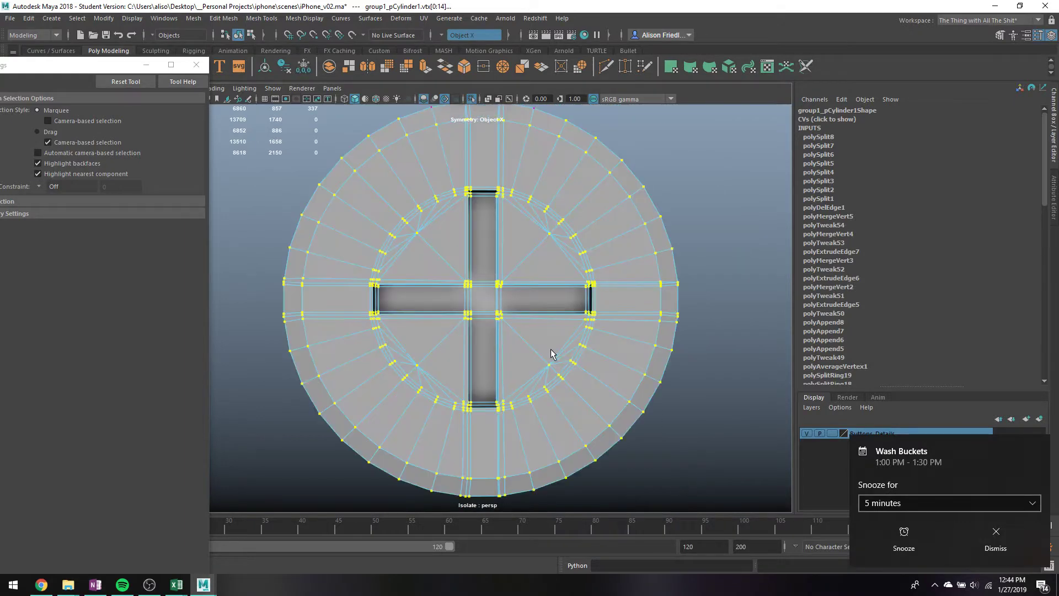
{"action": "left_click", "coordinate": [503, 199]}
{"action": "right_click_drag", "start_coordinate": [507, 196], "coordinate": [508, 216], "text": "alt"}
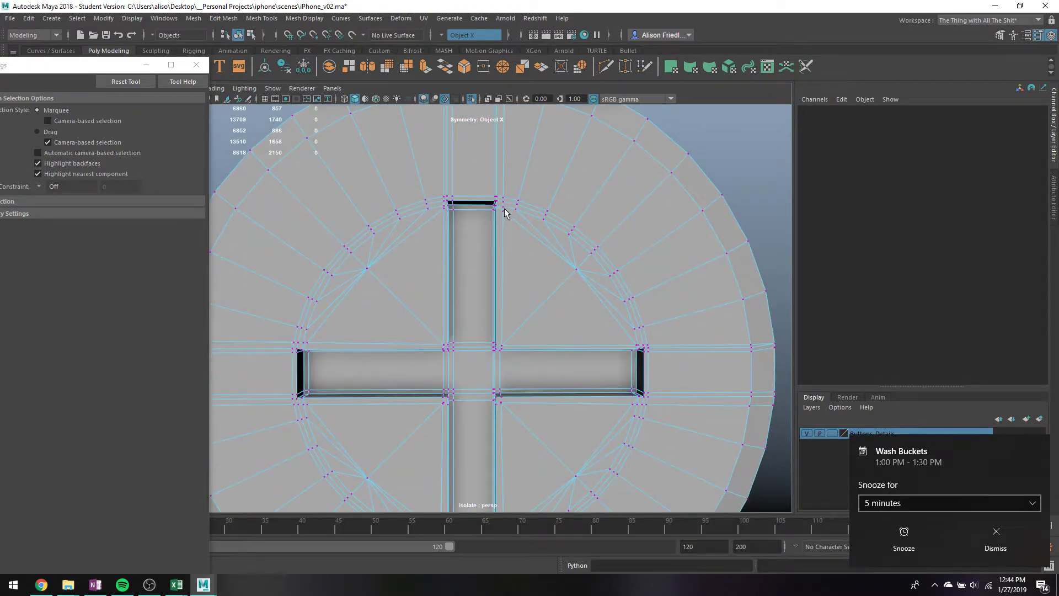
{"action": "left_click", "coordinate": [503, 208]}
{"action": "left_click", "coordinate": [504, 210], "text": "shift"}
{"action": "key", "text": "ctrl+s"}
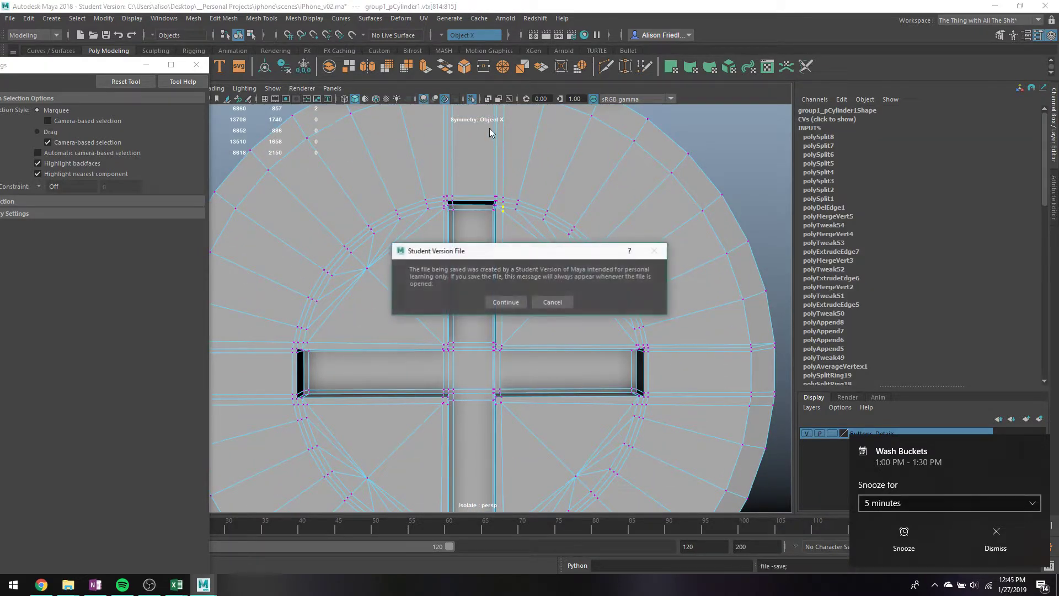
{"action": "key", "text": "Return"}
{"action": "left_click", "coordinate": [488, 68]}
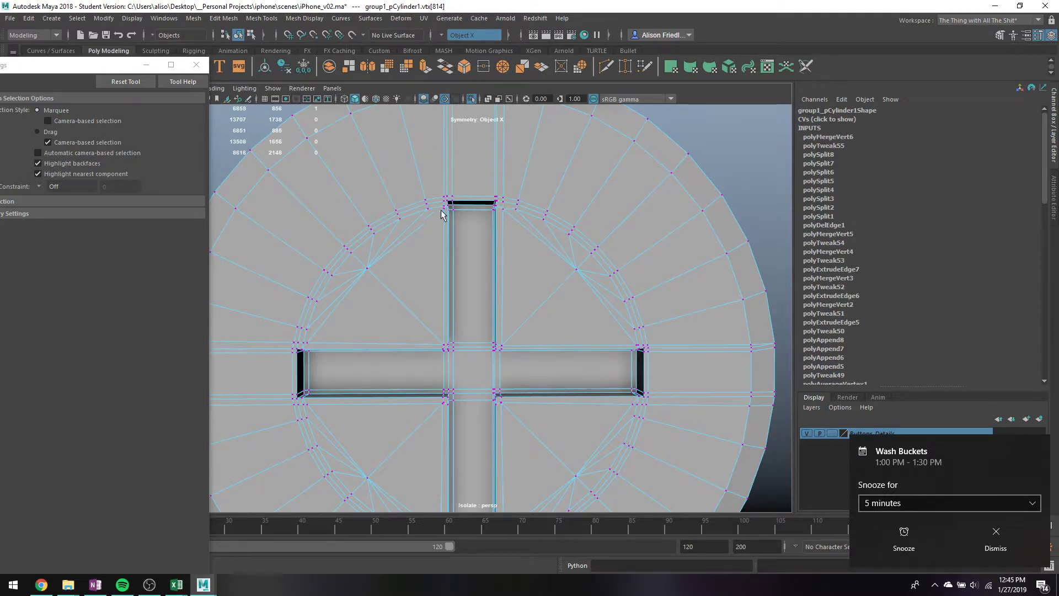
- Merge the doubled vertices in the upper-left quadrant at the upper arm's outer left corner and the left arm's outer upper corner
{"action": "left_click", "coordinate": [445, 210]}
{"action": "left_click", "coordinate": [445, 206]}
{"action": "left_click", "coordinate": [445, 210]}
{"action": "left_click", "coordinate": [448, 209], "text": "shift"}
{"action": "key", "text": "g"}
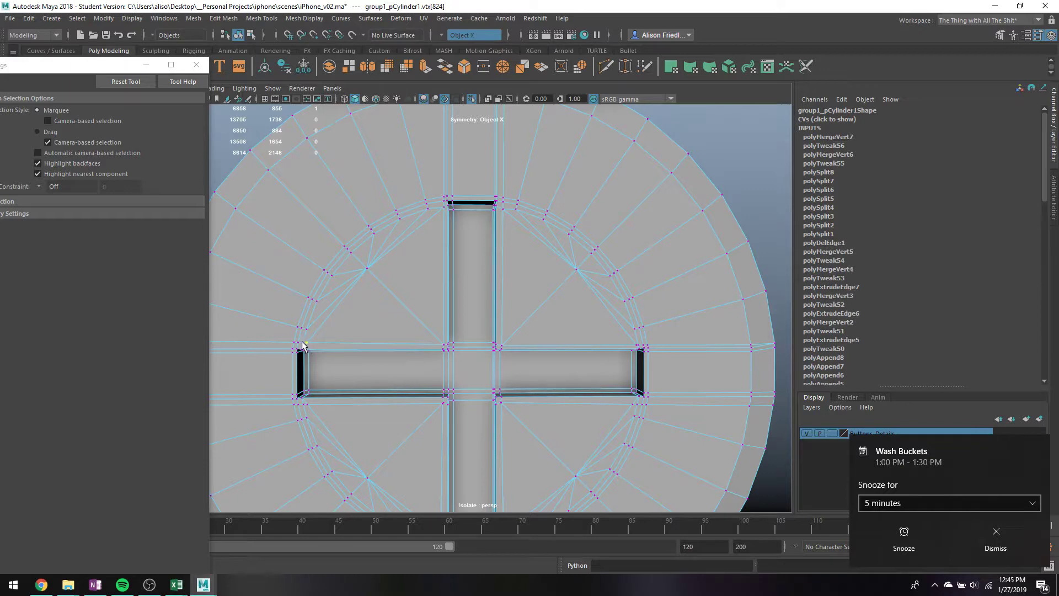
{"action": "left_click", "coordinate": [339, 361]}
{"action": "left_click", "coordinate": [306, 344]}
{"action": "key", "text": "g"}
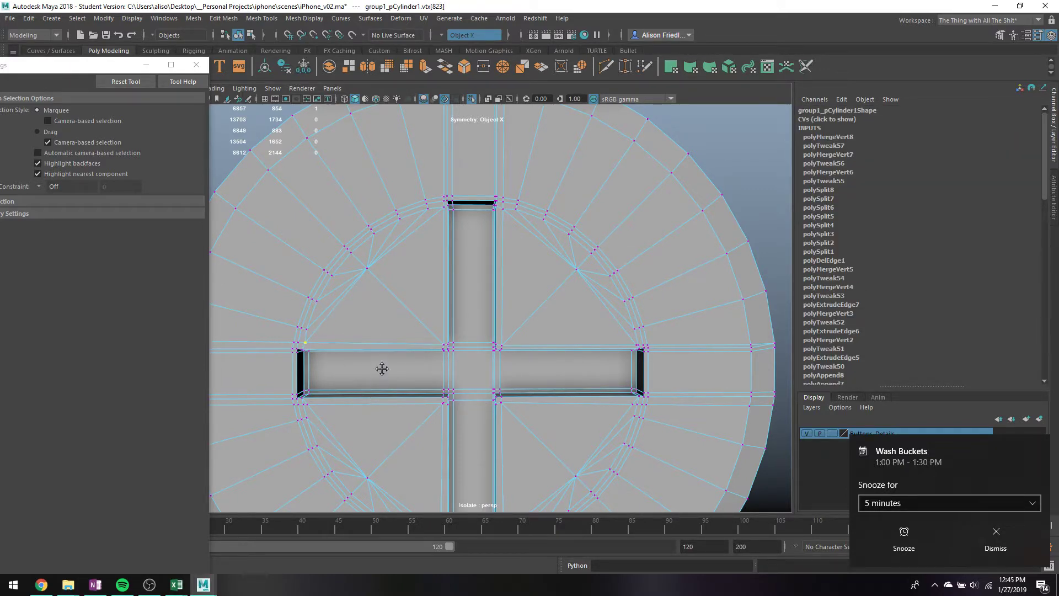
- Merge the doubled vertices in the lower-left quadrant at the outer corners of the lower and left arms
{"action": "middle_click_drag", "start_coordinate": [381, 369], "coordinate": [391, 334], "text": "alt"}
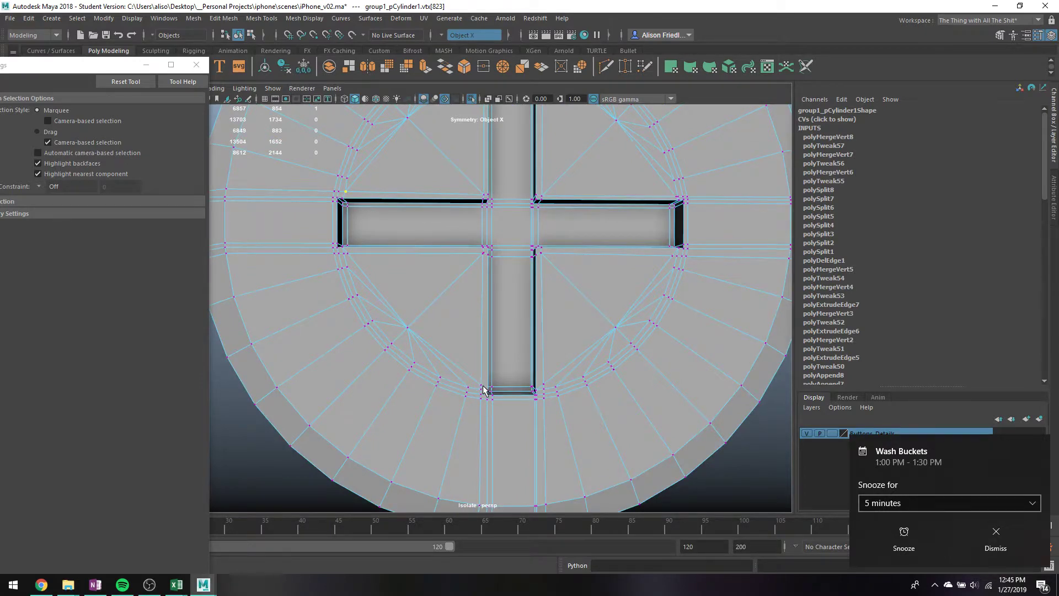
{"action": "key", "text": "ctrl+shift+a"}
{"action": "left_click", "coordinate": [481, 391]}
{"action": "left_click", "coordinate": [348, 255], "text": "shift"}
{"action": "key", "text": "g"}
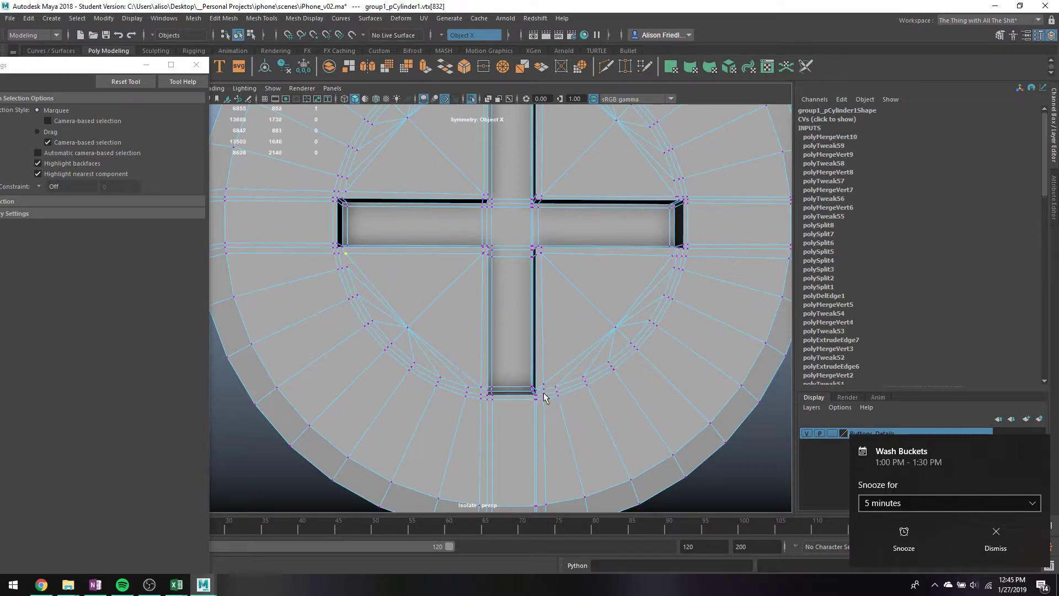
- Merge the doubled vertices at the lower arm's outer right corner and at both outer corners of the plus's right arm
{"action": "left_click", "coordinate": [545, 387]}
{"action": "left_click", "coordinate": [544, 383]}
{"action": "left_click", "coordinate": [545, 388], "text": "shift"}
{"action": "key", "text": "g"}
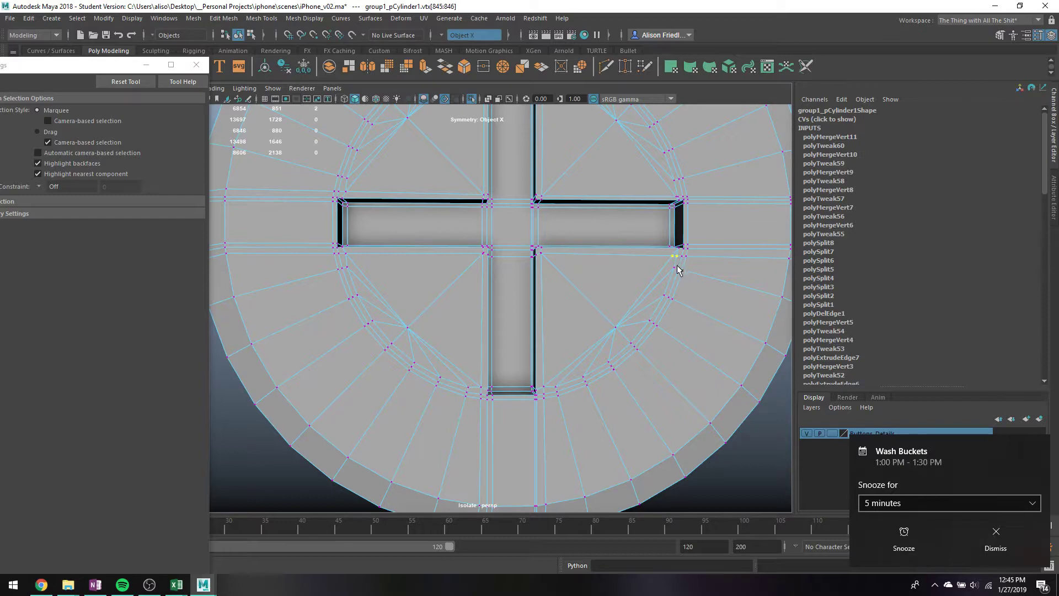
{"action": "key", "text": "g"}
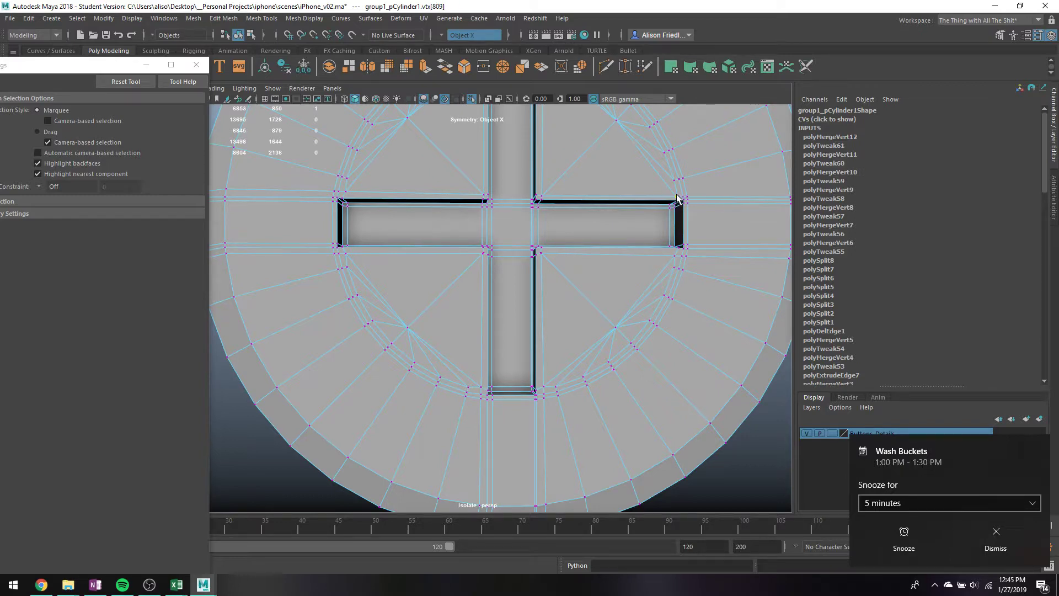
{"action": "key", "text": "g"}
{"action": "middle_click_drag", "start_coordinate": [665, 113], "coordinate": [663, 230], "text": "alt"}
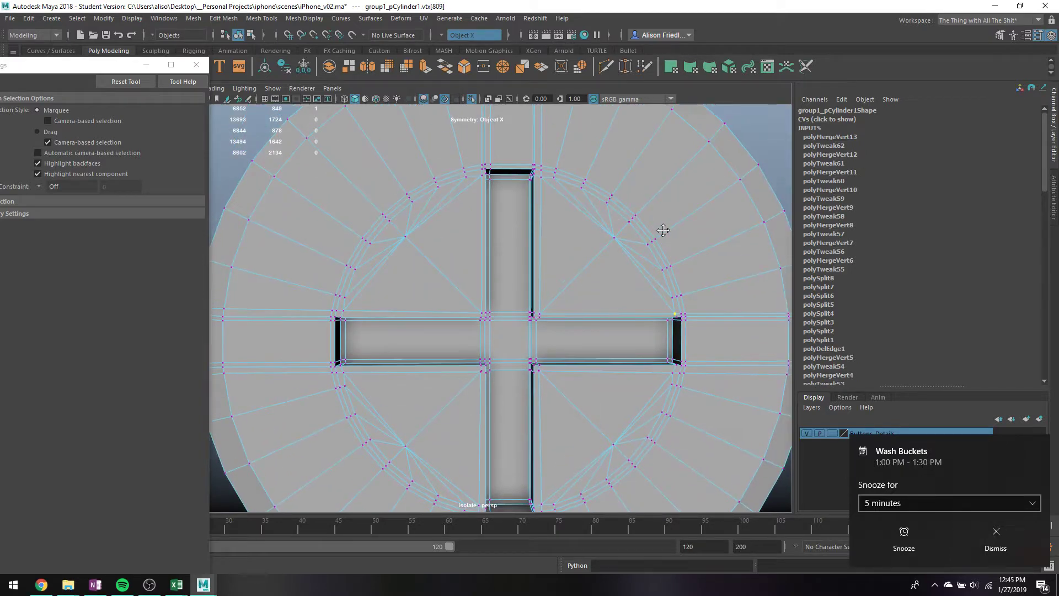
- Circularize the complete edge loop just inside the button's outer rim
{"action": "scroll", "coordinate": [665, 232], "scroll_direction": "down", "scroll_amount": 8}
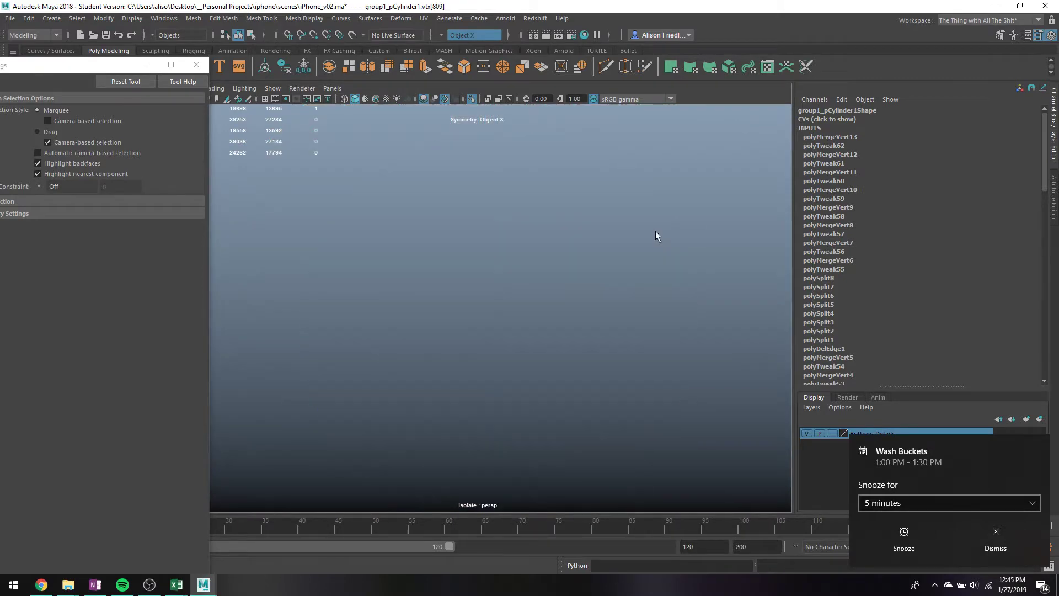
{"action": "right_click_drag", "start_coordinate": [565, 247], "coordinate": [535, 227]}
{"action": "double_click", "coordinate": [525, 232], "text": "shift"}
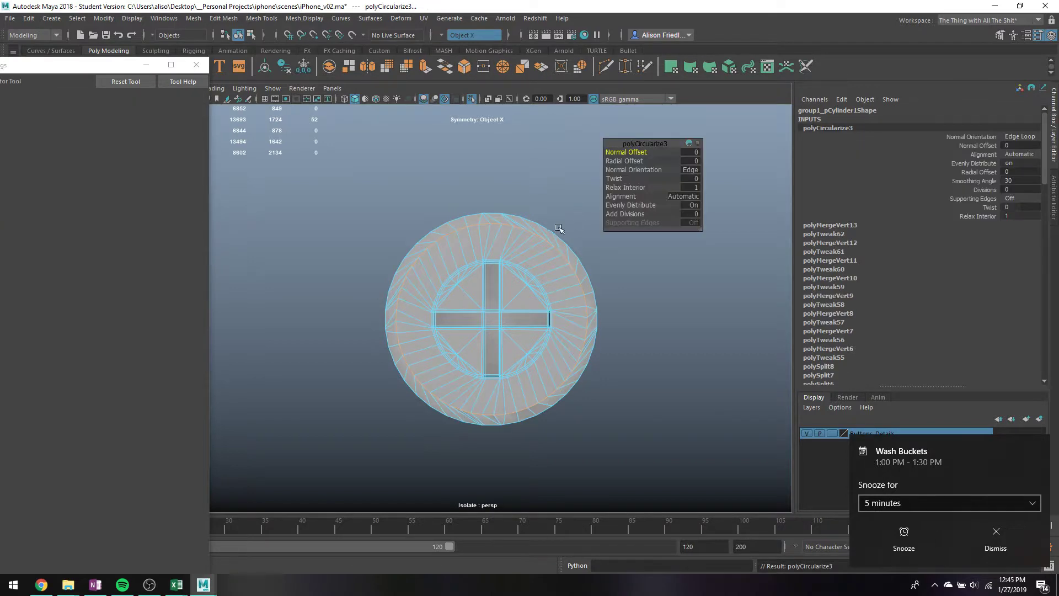
- Try to rotate the circularized loop to straighten the rim band's skewed edges, and undo the rotations
{"action": "key", "text": "e"}
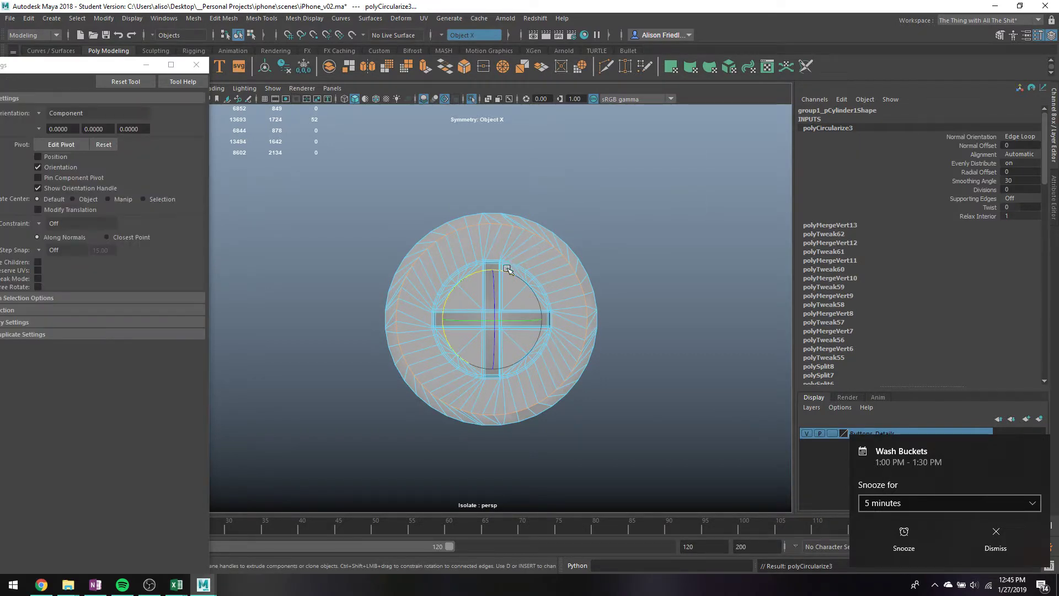
{"action": "left_click_drag", "start_coordinate": [507, 269], "coordinate": [523, 294]}
{"action": "key", "text": "ctrl+z"}
{"action": "key", "text": "ctrl+z"}
{"action": "key", "text": "ctrl+z"}
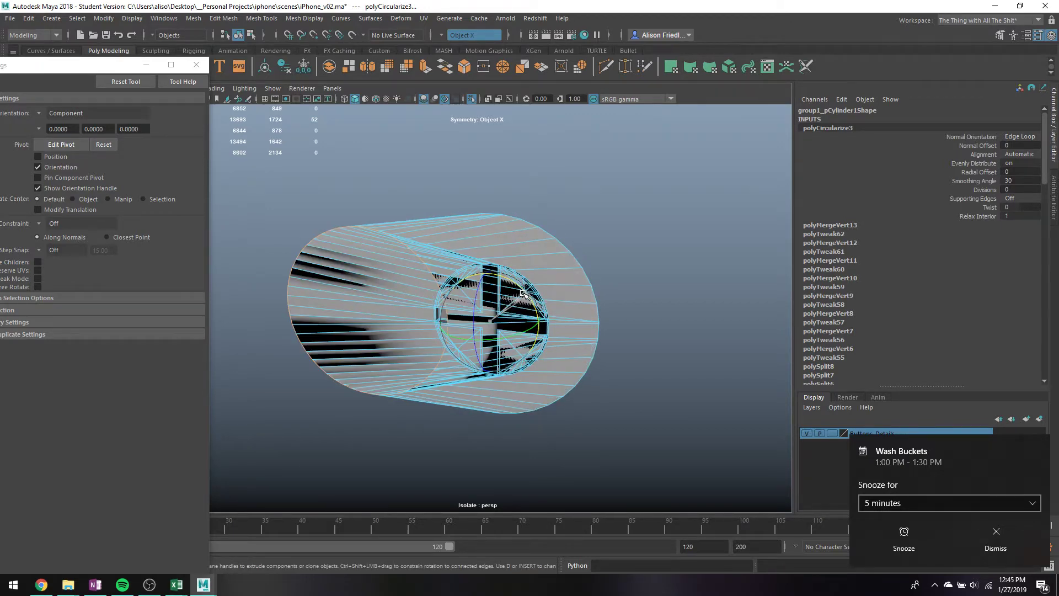
{"action": "key", "text": "ctrl+z"}
{"action": "key", "text": "q"}
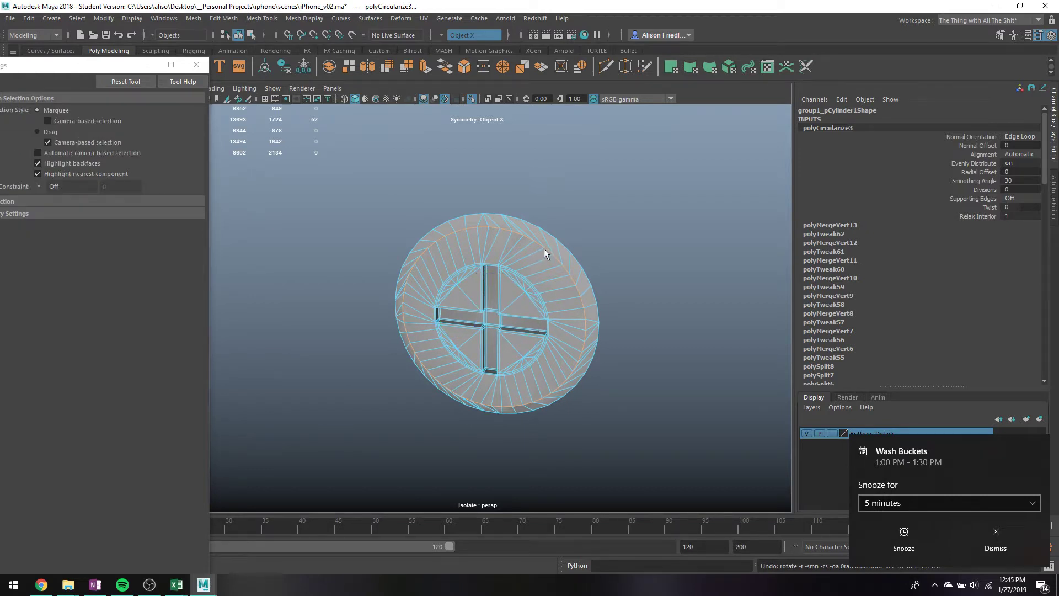
{"action": "key", "text": "e"}
{"action": "left_click_drag", "start_coordinate": [527, 291], "coordinate": [523, 292]}
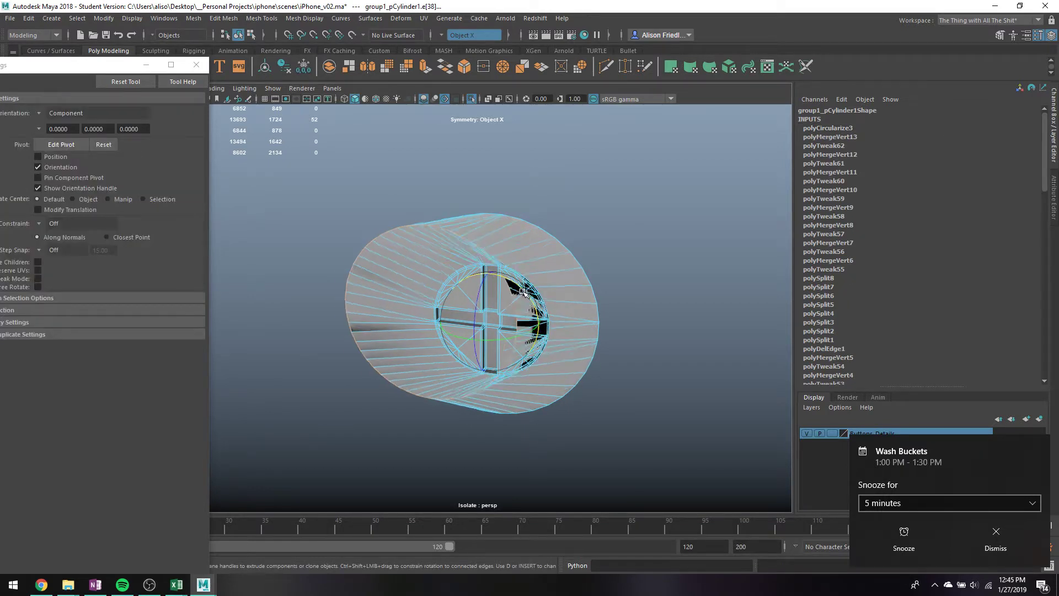
{"action": "key", "text": "ctrl+z"}
- Circularize the button's outermost rim edge loop
{"action": "key", "text": "q"}
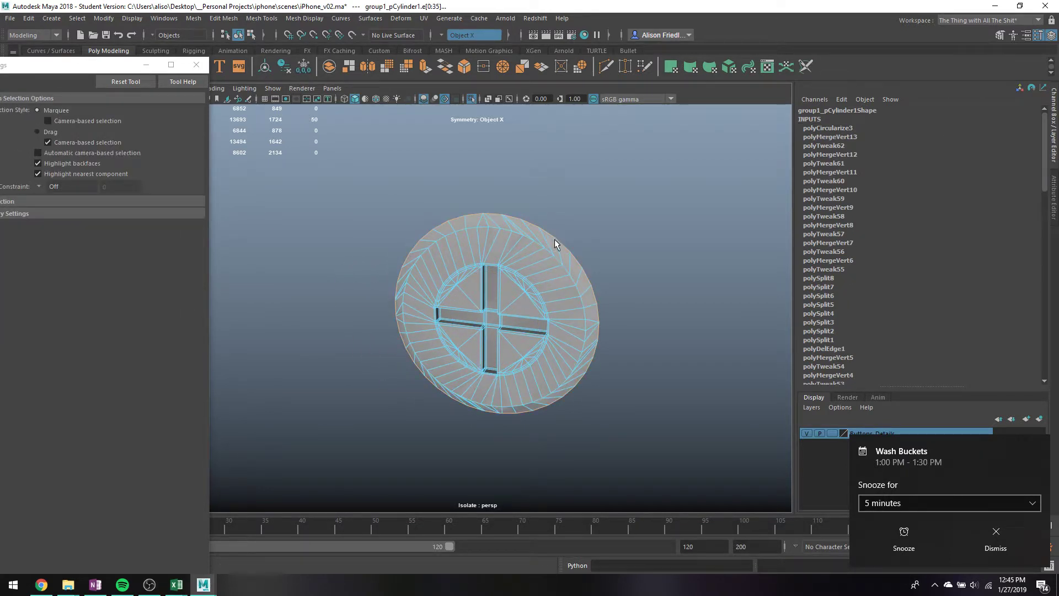
{"action": "key", "text": "r"}
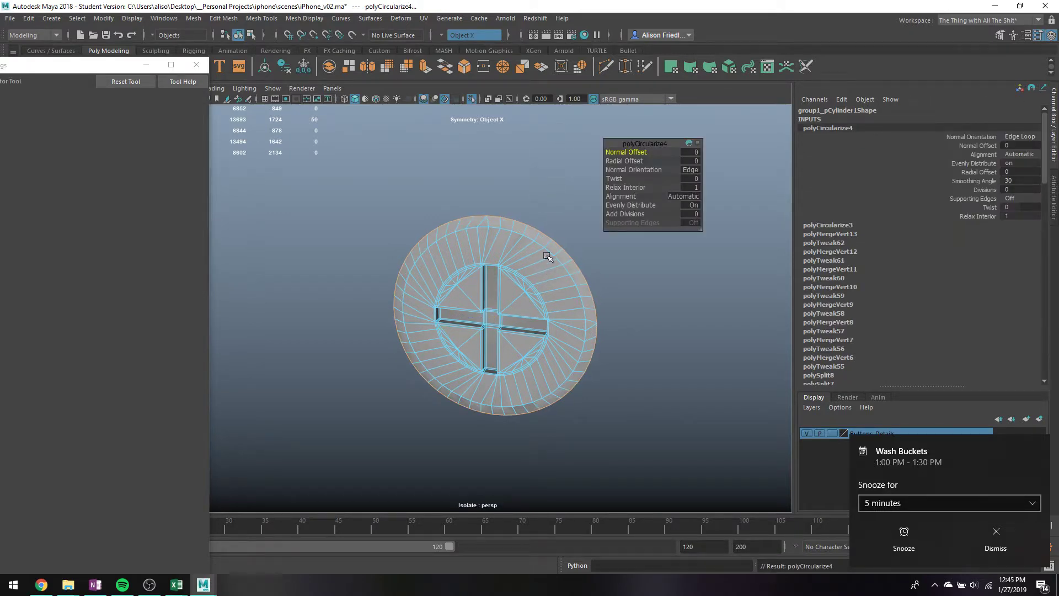
{"action": "scroll", "coordinate": [497, 227], "scroll_direction": "up", "scroll_amount": 7}
{"action": "middle_click_drag", "start_coordinate": [498, 229], "coordinate": [488, 273], "text": "alt"}
{"action": "key", "text": "q"}
- Cut a replacement edge across the rim band above the plus's upper arm and delete the skewed edge beside it
{"action": "left_click", "coordinate": [464, 161]}
{"action": "key", "text": "ctrl+shift+x"}
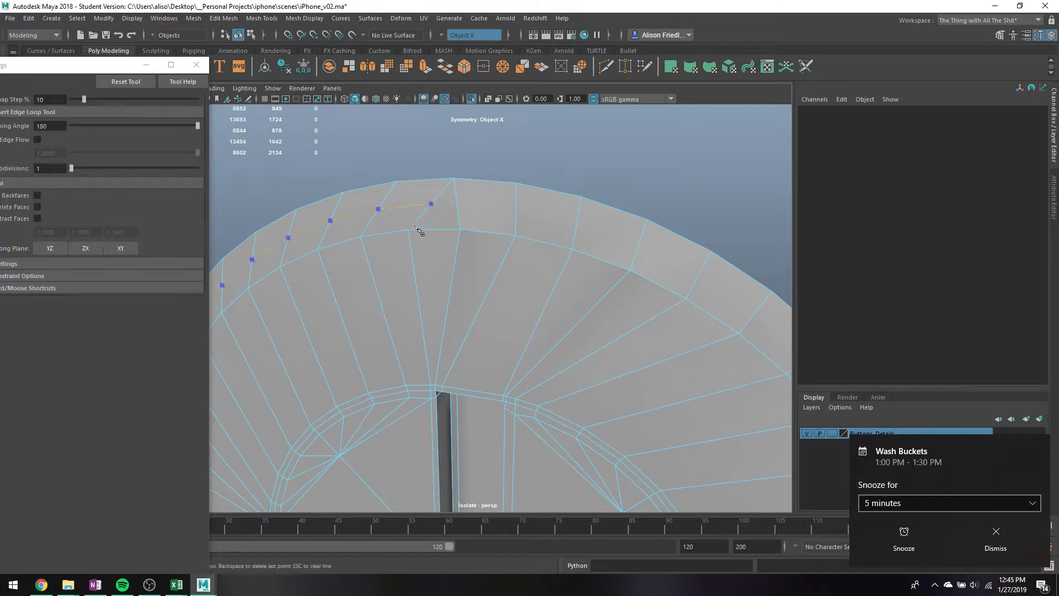
{"action": "left_click", "coordinate": [433, 181]}
{"action": "right_click", "coordinate": [348, 139]}
{"action": "key", "text": "q"}
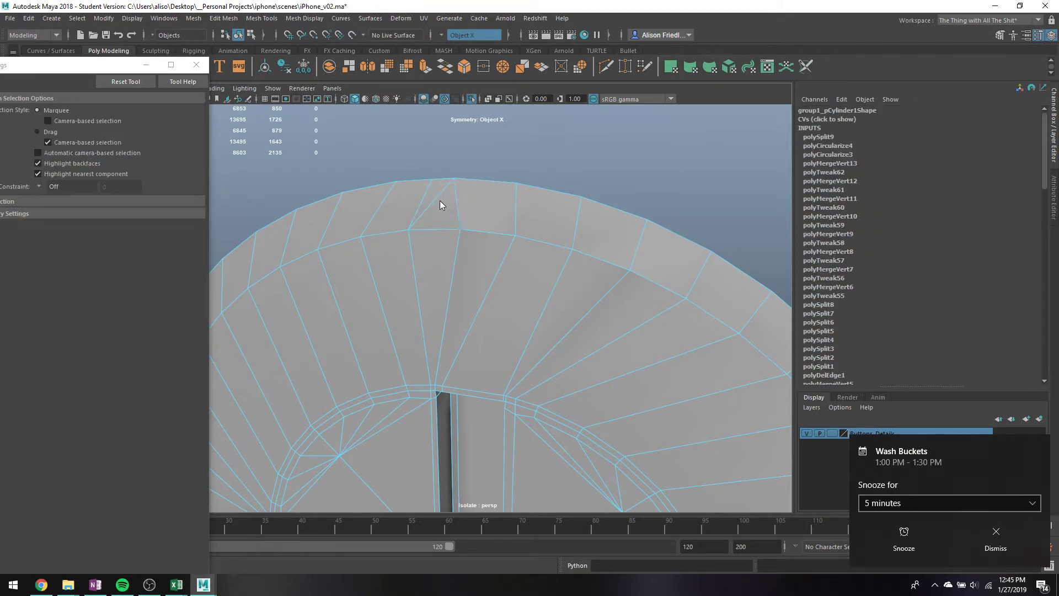
{"action": "left_click", "coordinate": [442, 189]}
{"action": "key", "text": "Delete"}
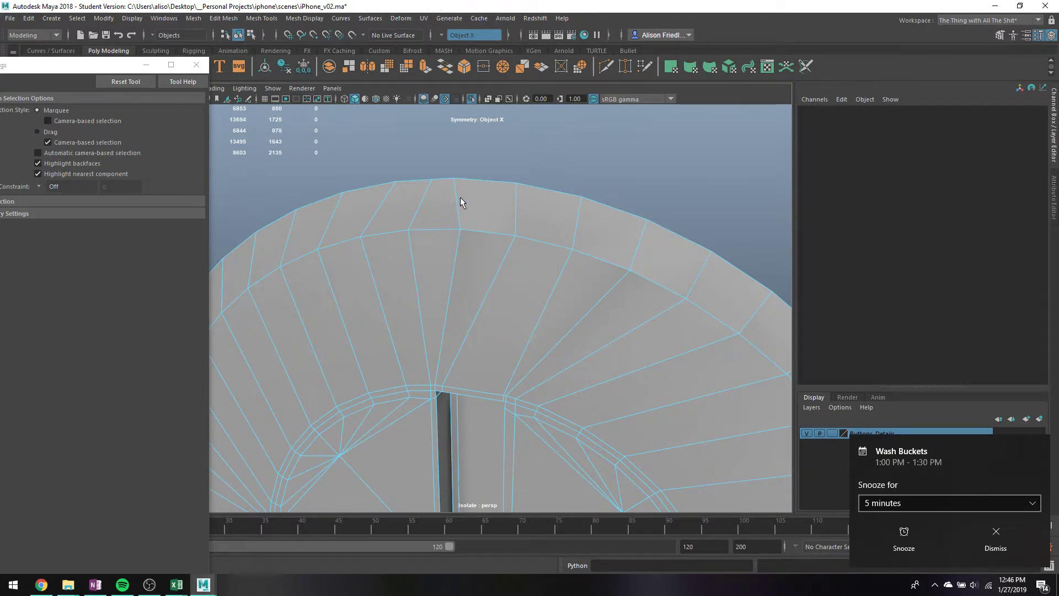
- Select the whole outermost rim edge loop and circularize it with the replacement edge included
{"action": "right_click_drag", "start_coordinate": [460, 197], "coordinate": [464, 174]}
{"action": "left_click", "coordinate": [468, 186]}
{"action": "double_click", "coordinate": [490, 179]}
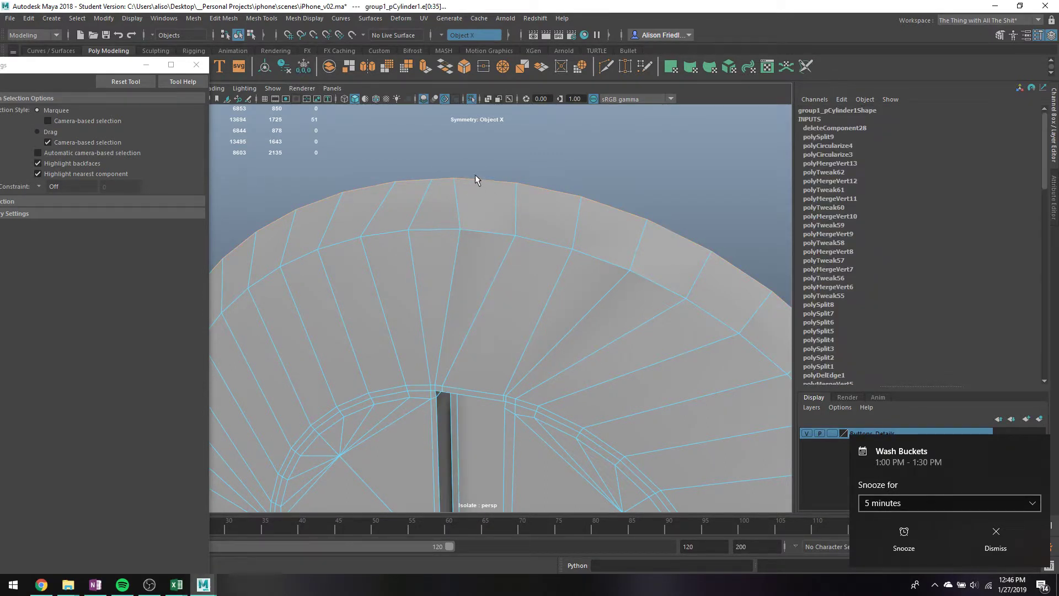
{"action": "key", "text": "XF86AudioPlay"}
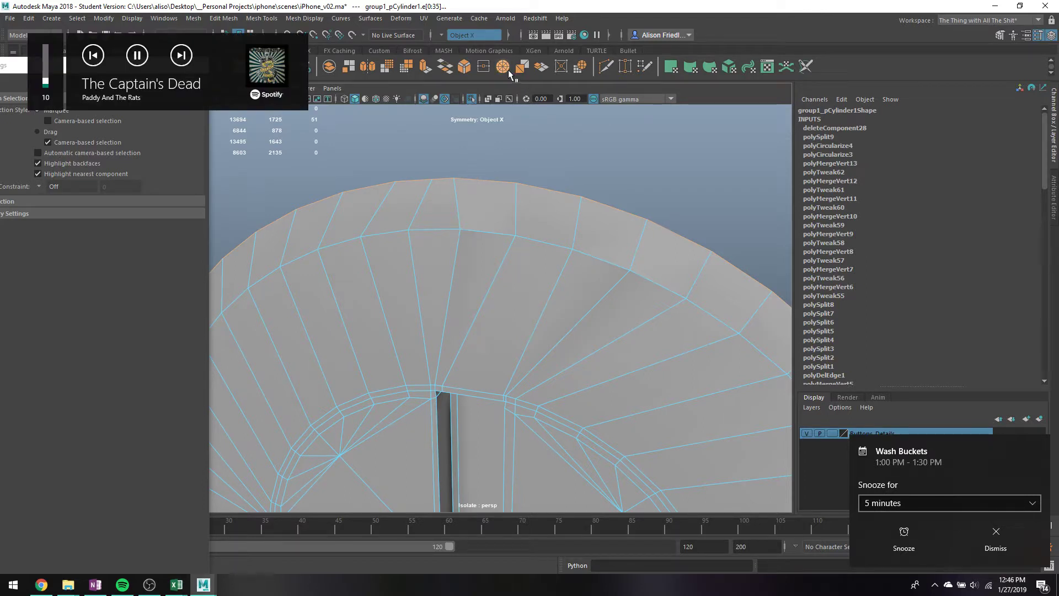
{"action": "left_click", "coordinate": [508, 69]}
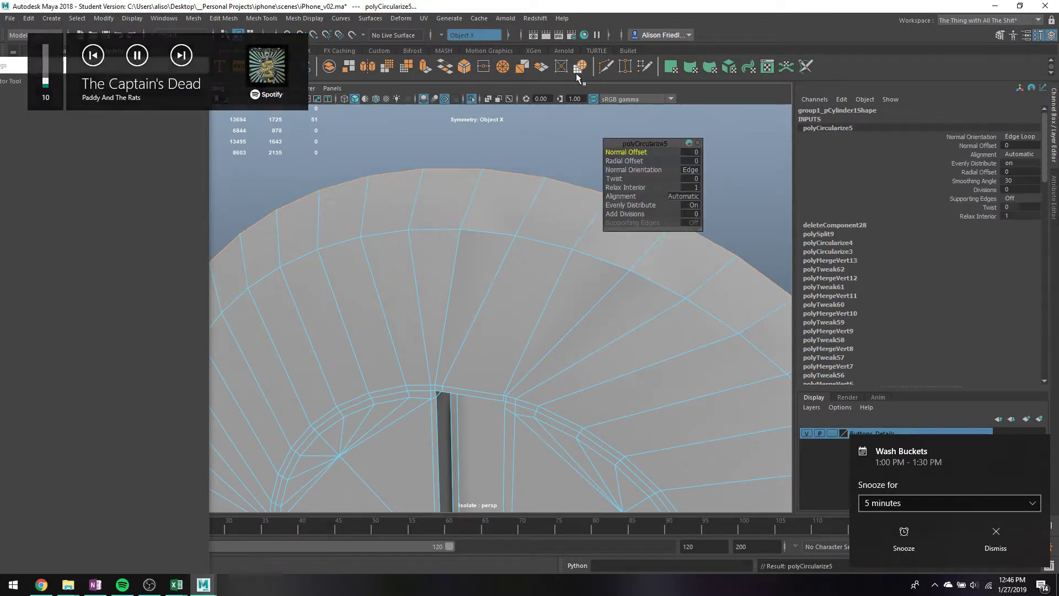
- Cut a new edge across the rim band near the plus's right arm, from the inner loop's vertex to the outer rim
{"action": "scroll", "coordinate": [528, 319], "scroll_direction": "down", "scroll_amount": 6}
{"action": "middle_click_drag", "start_coordinate": [528, 320], "coordinate": [503, 266], "text": "alt"}
{"action": "left_click_drag", "start_coordinate": [503, 266], "coordinate": [537, 313], "text": "alt"}
{"action": "scroll", "coordinate": [506, 290], "scroll_direction": "up", "scroll_amount": 5}
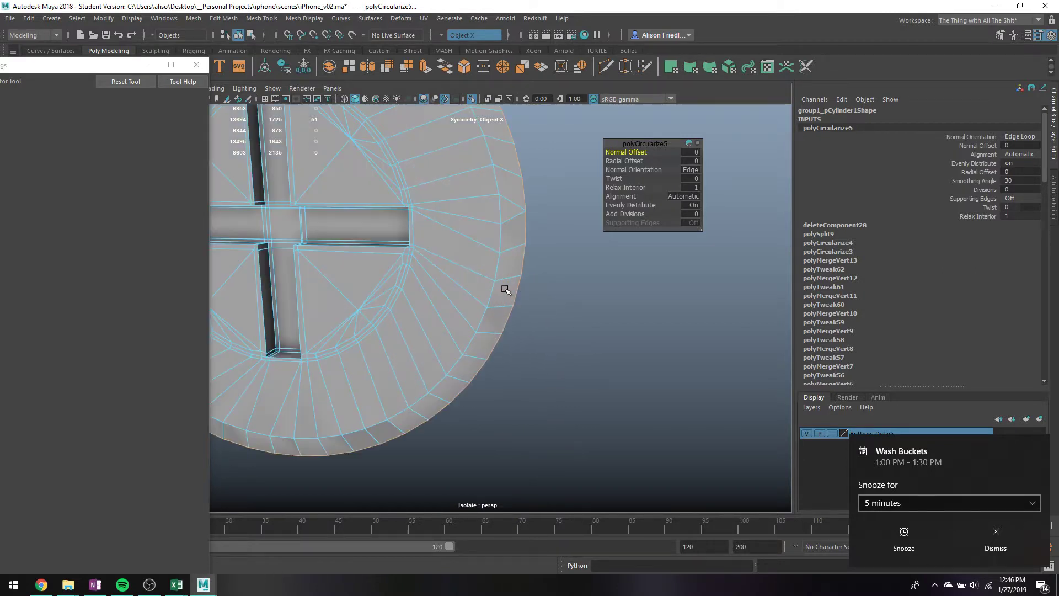
{"action": "key", "text": "q"}
{"action": "left_click", "coordinate": [548, 234]}
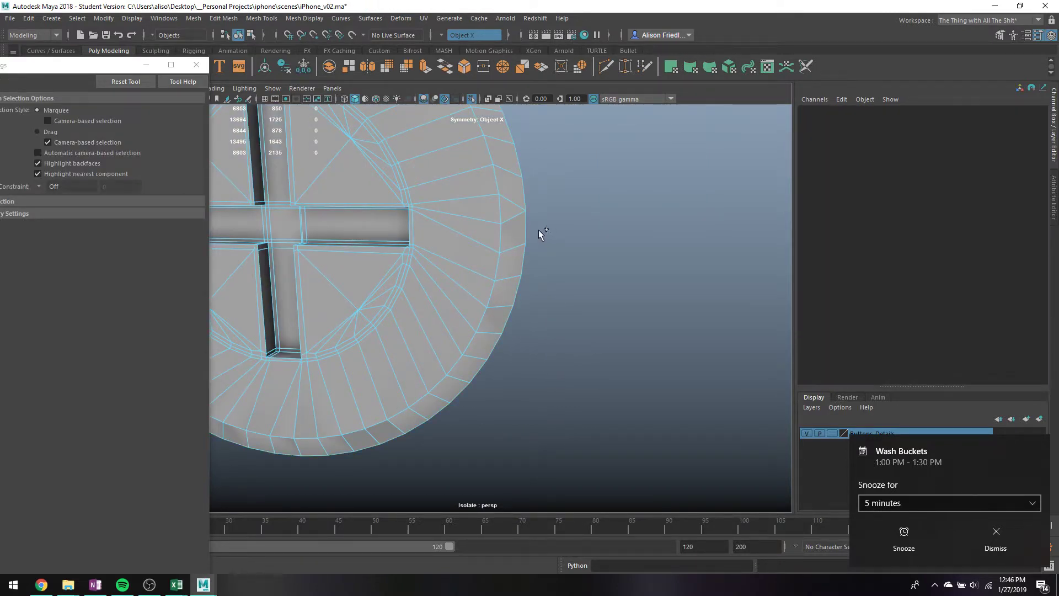
{"action": "key", "text": "ctrl+shift+x"}
{"action": "left_click", "coordinate": [498, 194]}
{"action": "left_click", "coordinate": [525, 198]}
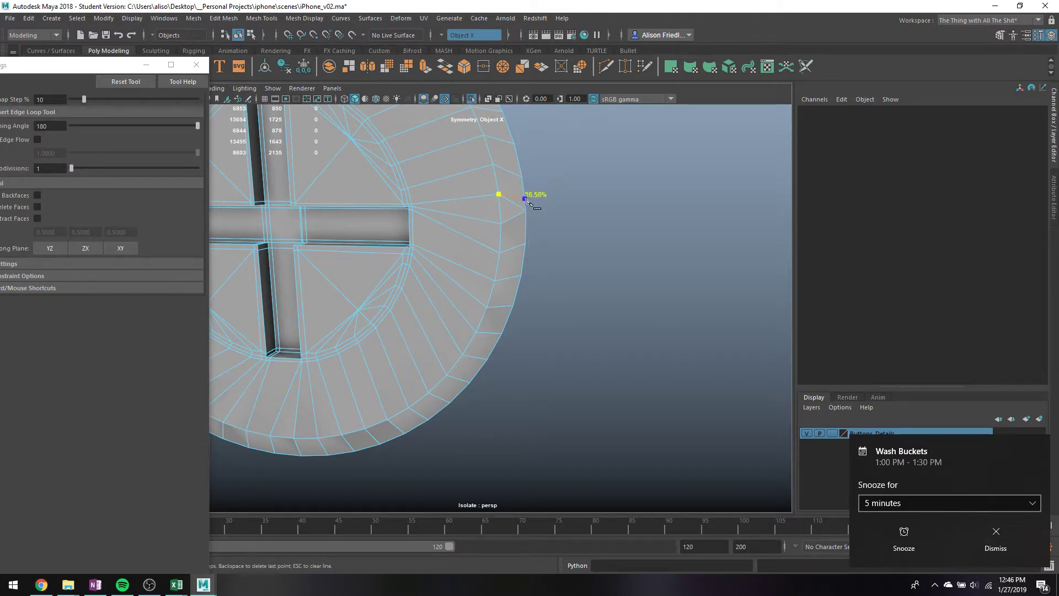
{"action": "key", "text": "q"}
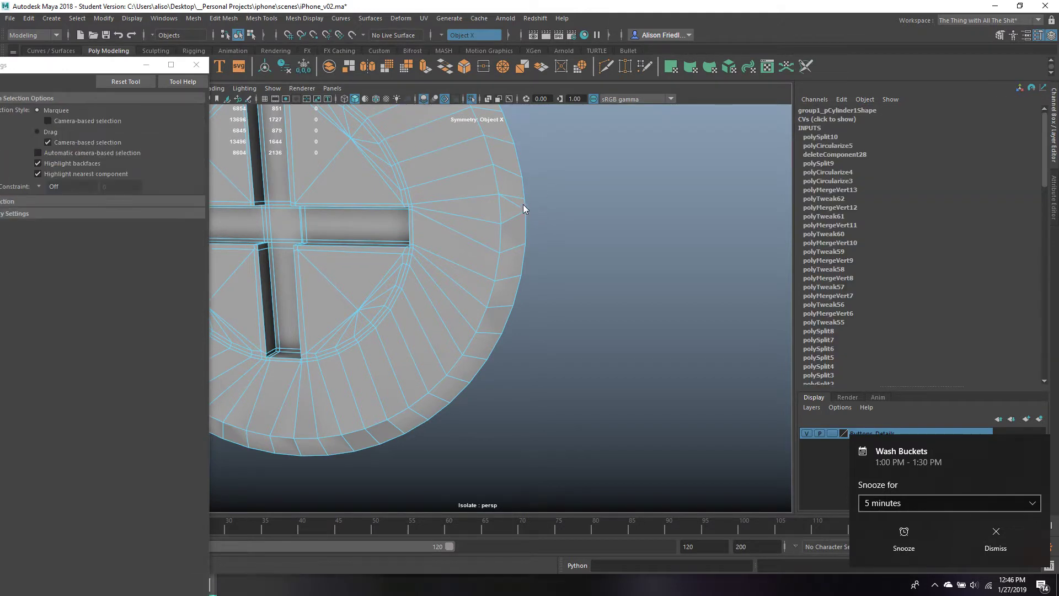
- Delete the skewed edge beside the new cut near the right arm and circularize the outermost rim loop again
{"action": "mouse_move", "coordinate": [521, 205]}
{"action": "right_mouse_down"}
{"action": "mouse_move", "coordinate": [515, 152]}
{"action": "mouse_move", "coordinate": [526, 186]}
{"action": "right_mouse_up"}
{"action": "left_click", "coordinate": [519, 204]}
{"action": "key", "text": "Delete"}
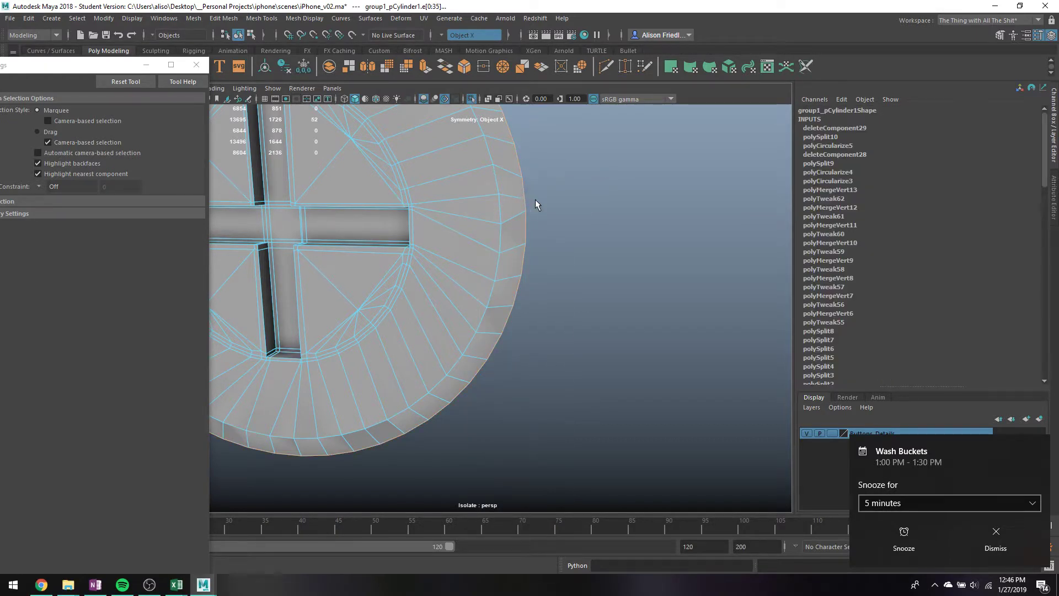
{"action": "left_click", "coordinate": [581, 69]}
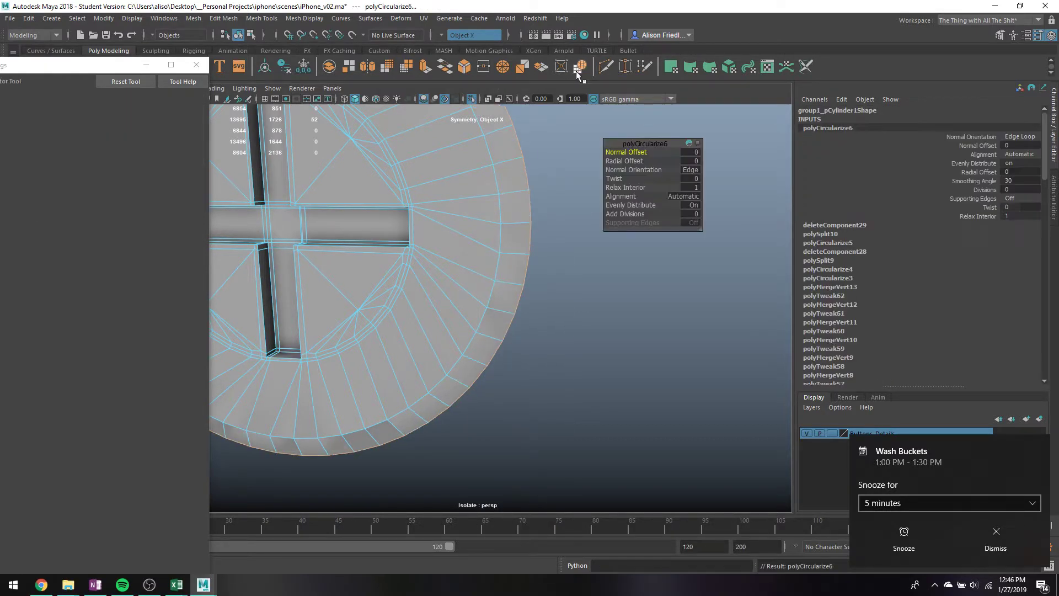
{"action": "left_click_drag", "start_coordinate": [499, 226], "coordinate": [558, 243], "text": "alt"}
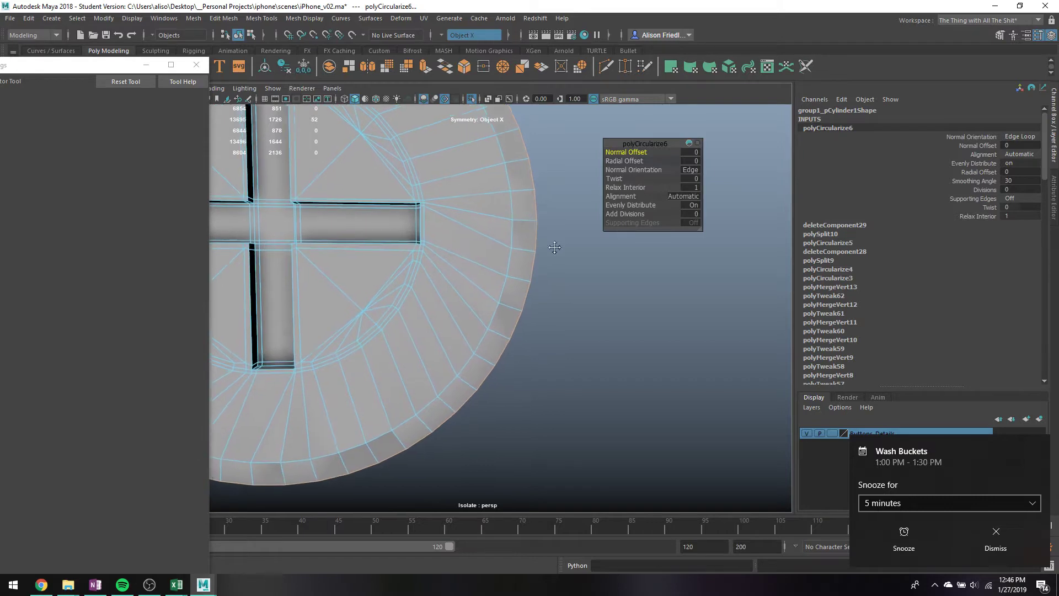
{"action": "mouse_move", "coordinate": [557, 244]}
{"action": "middle_mouse_down", "text": "alt"}
{"action": "mouse_move", "coordinate": [570, 279]}
{"action": "mouse_move", "coordinate": [539, 237]}
{"action": "middle_mouse_up", "text": "alt"}
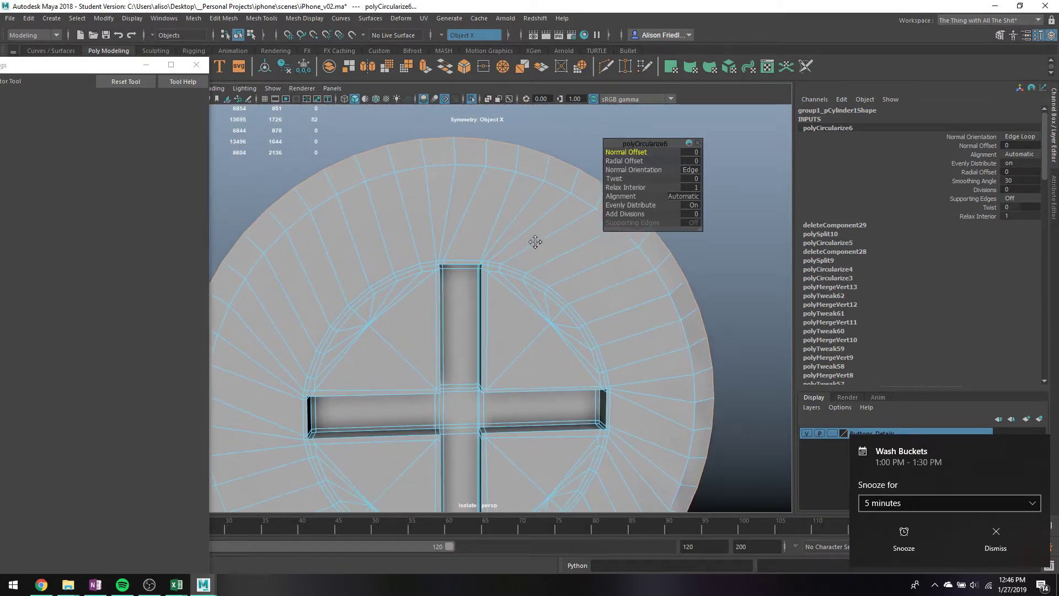
- Select the two outer rim edge loops and rotate them with the rotation axis orientation set to World
{"action": "key", "text": "q"}
{"action": "double_click", "coordinate": [472, 163]}
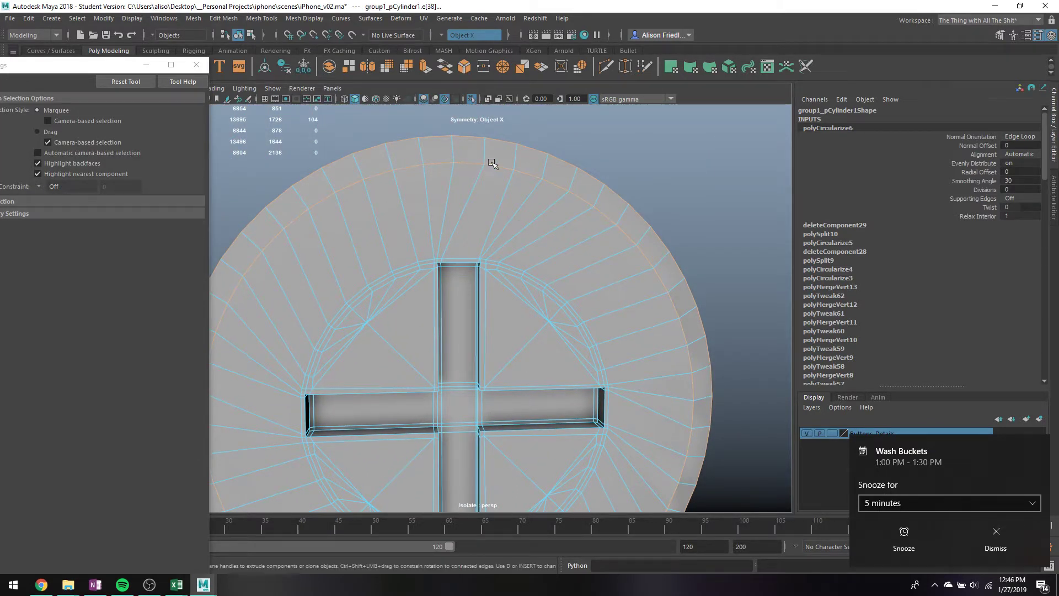
{"action": "key", "text": "e"}
{"action": "left_click_drag", "start_coordinate": [479, 362], "coordinate": [481, 364]}
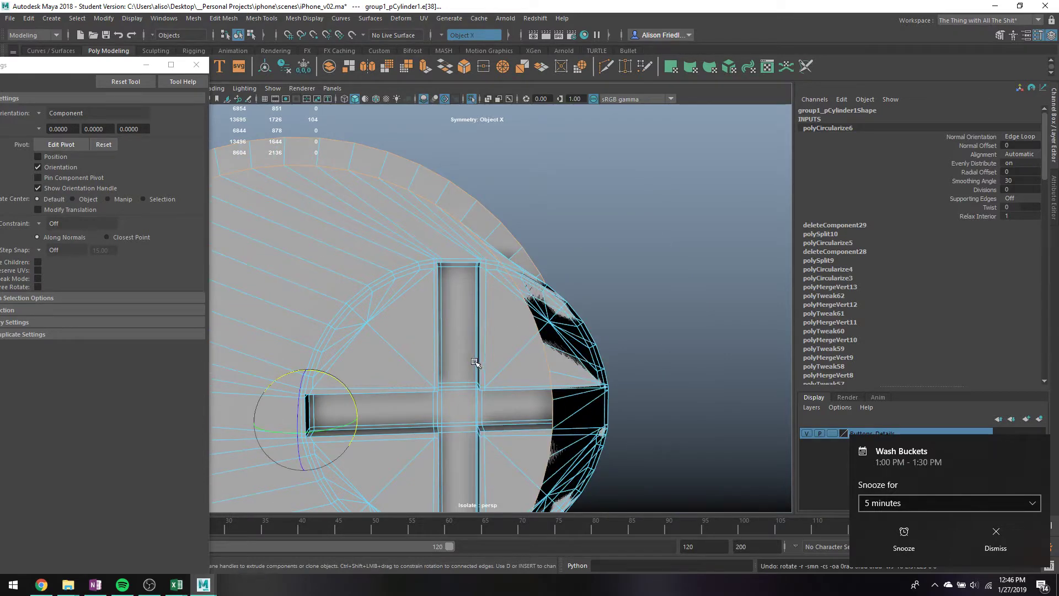
{"action": "key", "text": "ctrl+z"}
{"action": "left_click", "coordinate": [40, 114]}
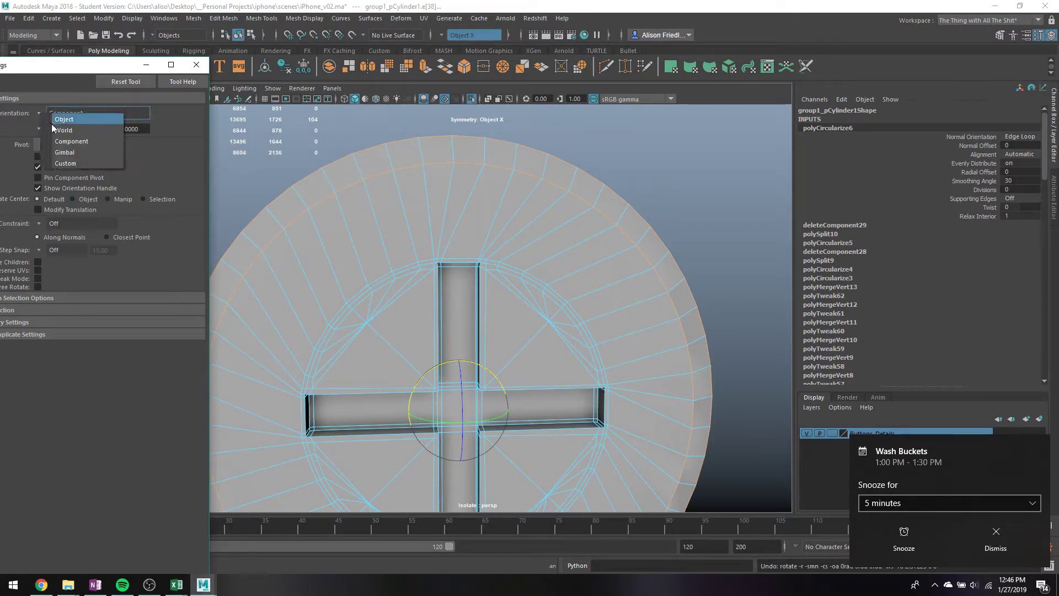
{"action": "left_click", "coordinate": [58, 118]}
{"action": "left_click_drag", "start_coordinate": [447, 356], "coordinate": [437, 361]}
{"action": "scroll", "coordinate": [583, 319], "scroll_direction": "down", "scroll_amount": 5}
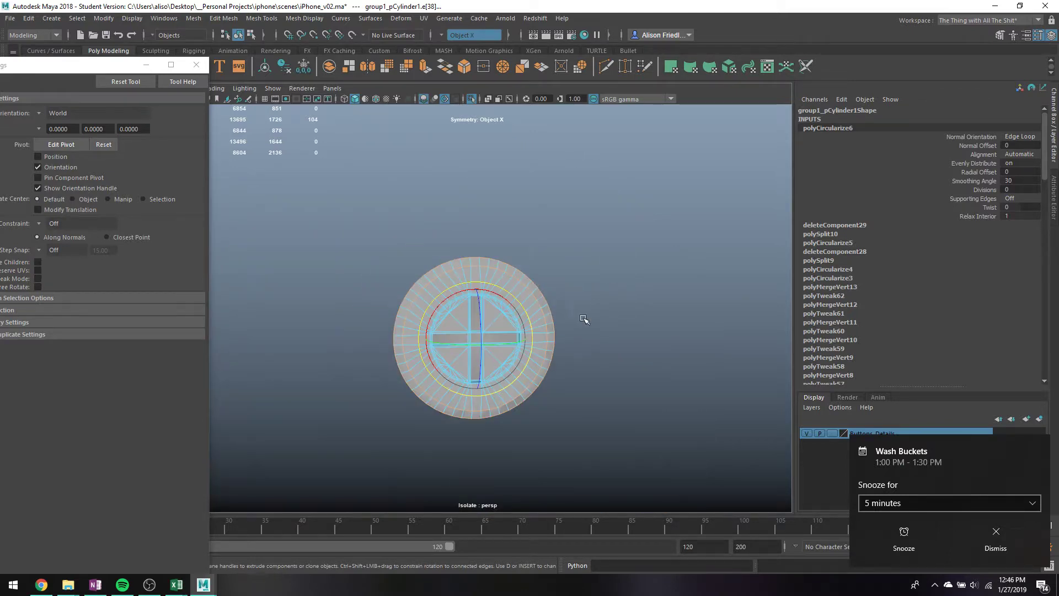
- Examine the button's shading around the plus's upper arm, comparing the smooth preview with the unsmoothed mesh
{"action": "key", "text": "q"}
{"action": "right_click_drag", "start_coordinate": [533, 304], "coordinate": [552, 274]}
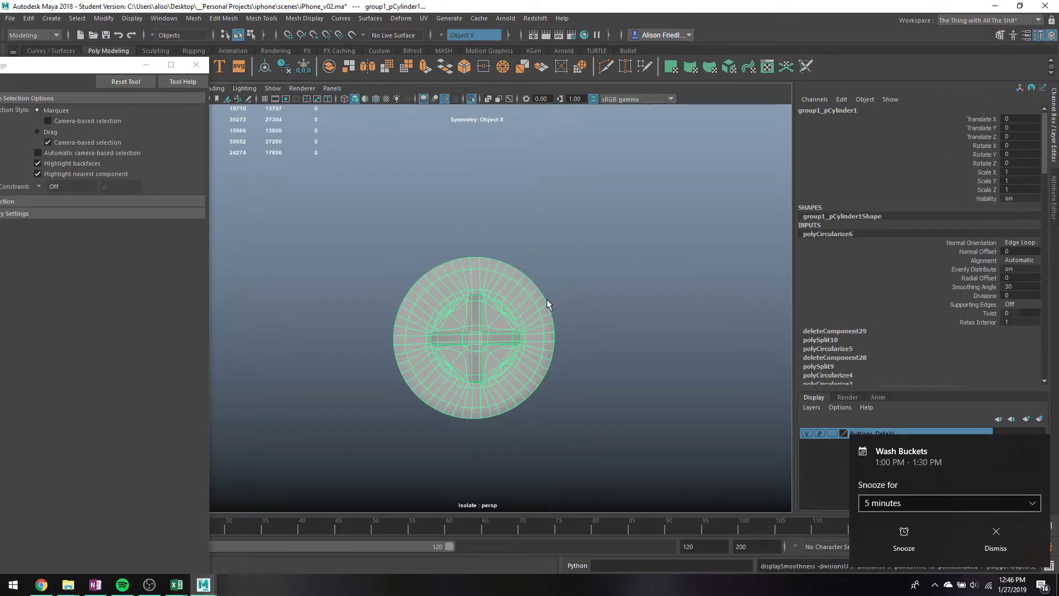
{"action": "left_click", "coordinate": [568, 294]}
{"action": "left_click_drag", "start_coordinate": [593, 285], "coordinate": [489, 307], "text": "alt"}
{"action": "left_click", "coordinate": [489, 307]}
{"action": "key", "text": "f"}
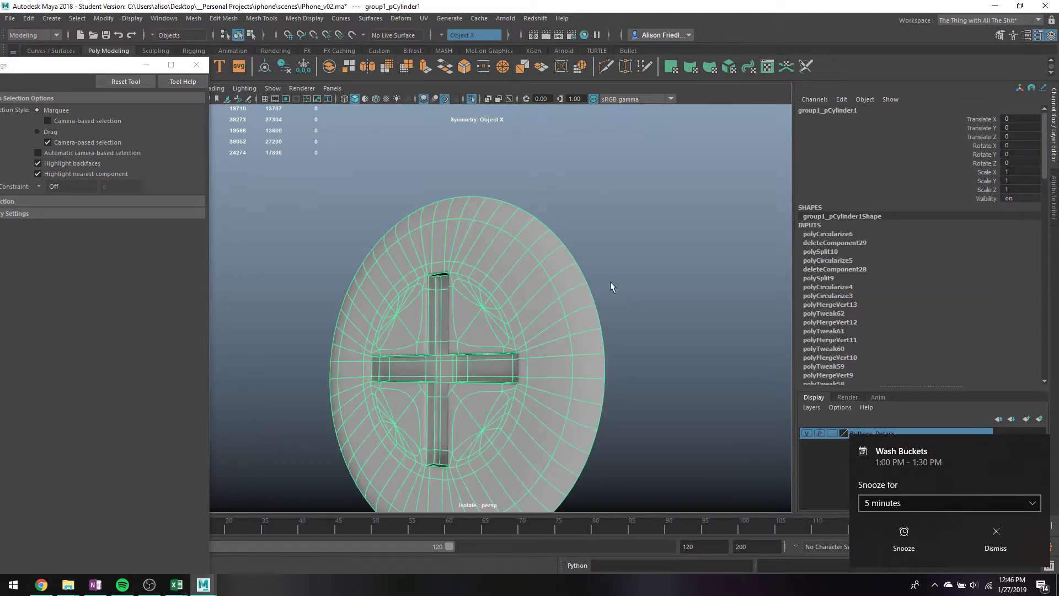
{"action": "left_click", "coordinate": [611, 281]}
{"action": "key", "text": "f"}
{"action": "left_click", "coordinate": [467, 295]}
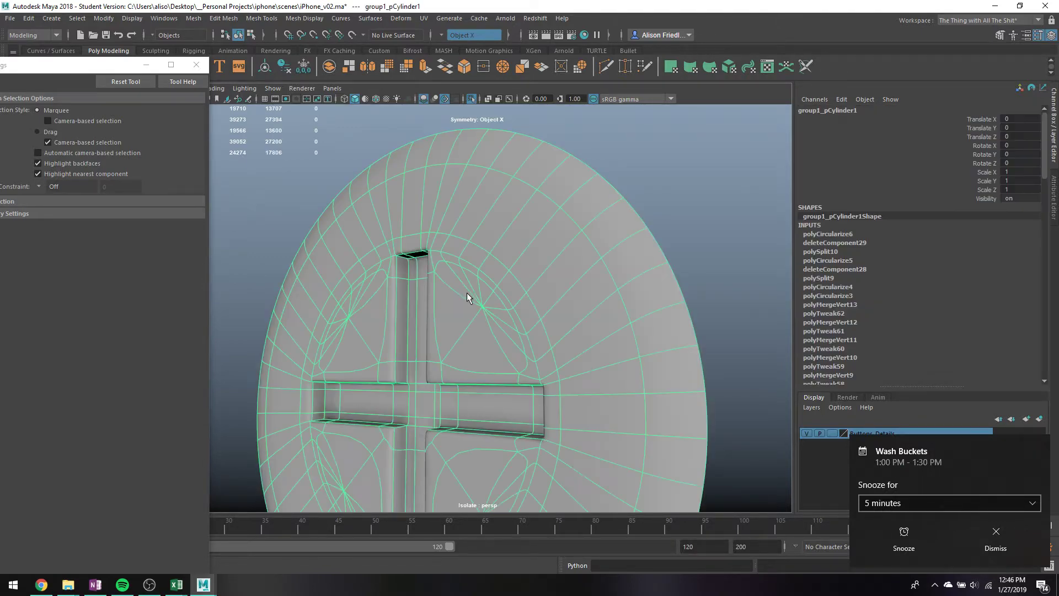
{"action": "key", "text": "1"}
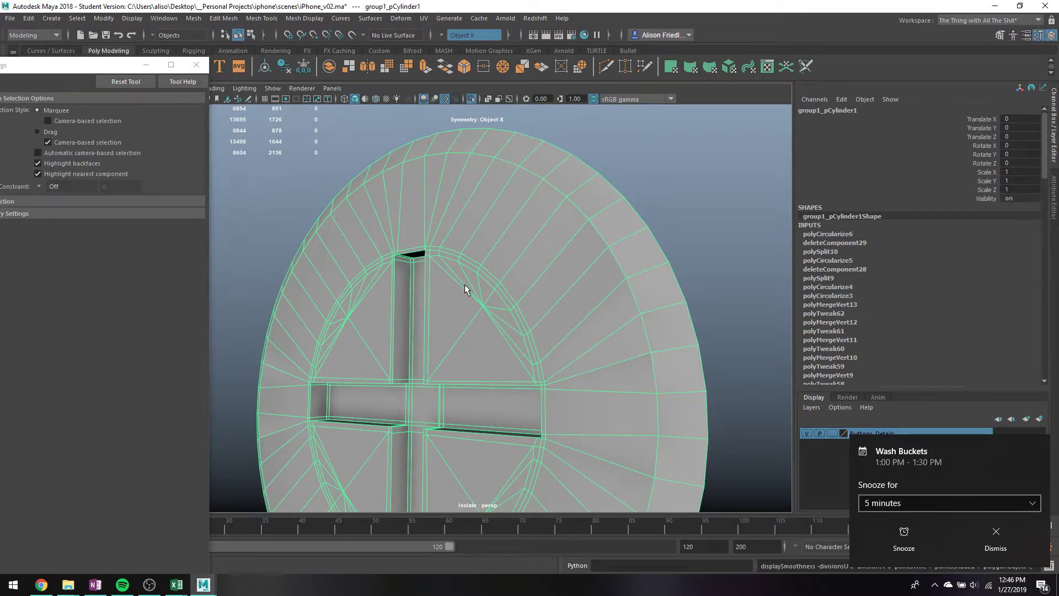
{"action": "key", "text": "3"}
{"action": "scroll", "coordinate": [466, 282], "scroll_direction": "up", "scroll_amount": 5}
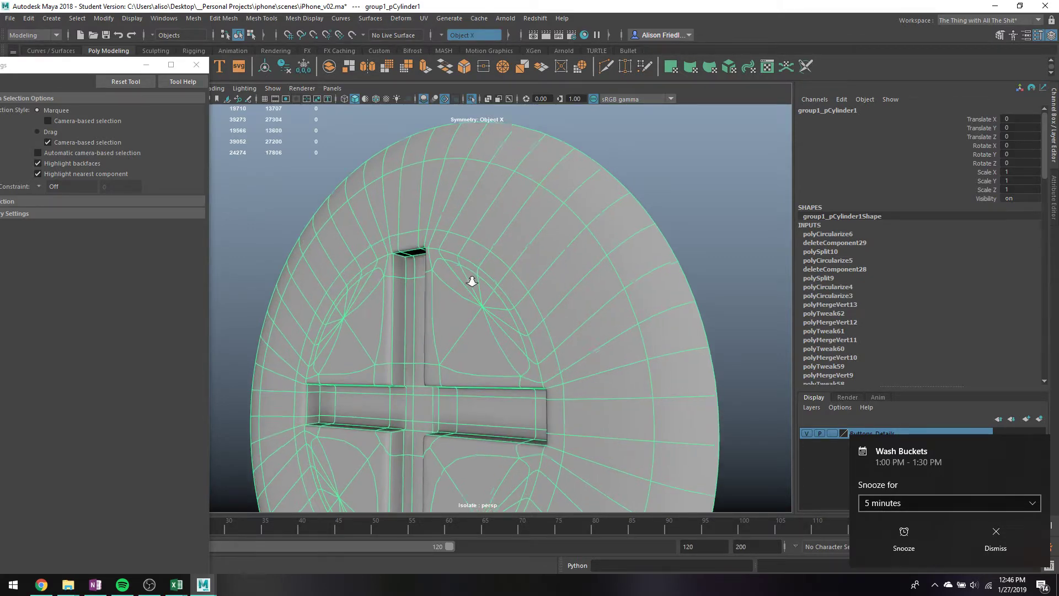
{"action": "mouse_move", "coordinate": [477, 284]}
{"action": "left_mouse_down", "text": "alt"}
{"action": "mouse_move", "coordinate": [462, 276]}
{"action": "mouse_move", "coordinate": [485, 264]}
{"action": "mouse_move", "coordinate": [495, 293]}
{"action": "left_mouse_up", "text": "alt"}
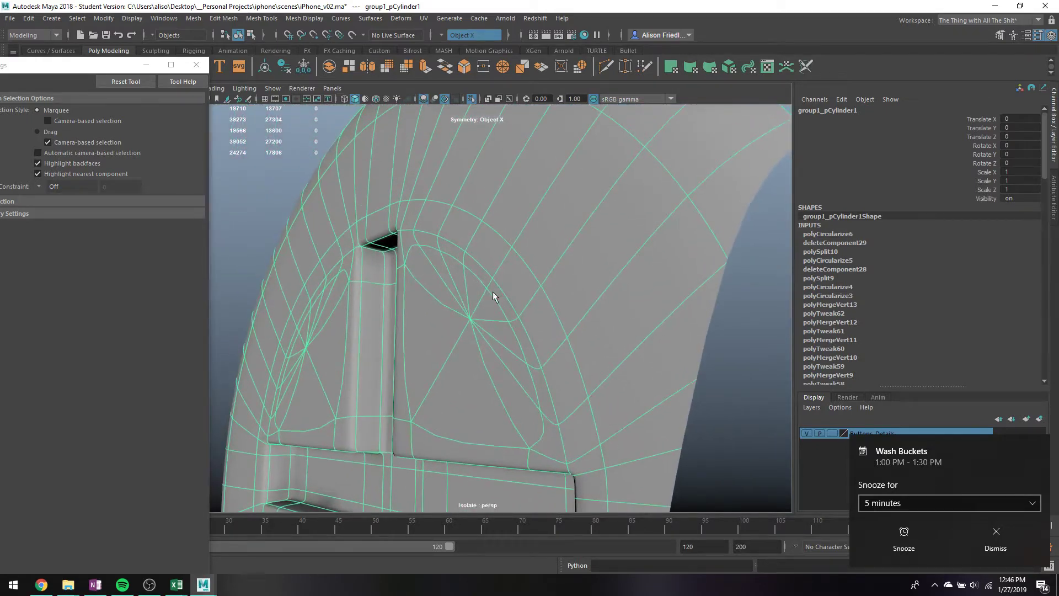
- Show the unsmoothed mesh in the four-view layout and examine the button's side profile against the top reference photo
{"action": "key", "text": "1"}
{"action": "scroll", "coordinate": [481, 287], "scroll_direction": "down", "scroll_amount": 5}
{"action": "left_click_drag", "start_coordinate": [457, 326], "coordinate": [434, 283], "text": "alt"}
{"action": "key", "text": "space"}
{"action": "key", "text": "f"}
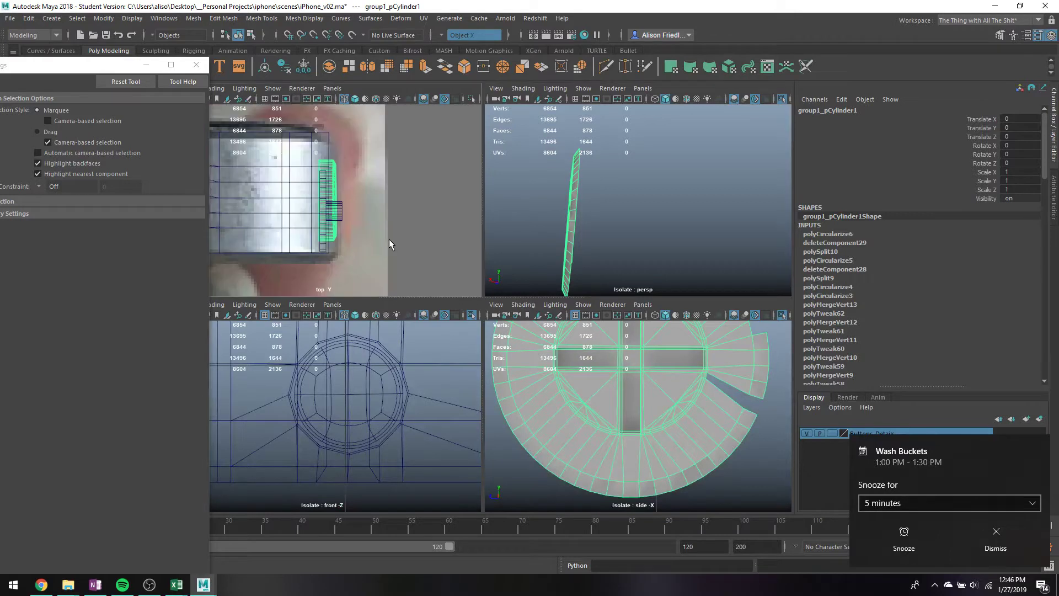
{"action": "scroll", "coordinate": [339, 170], "scroll_direction": "up", "scroll_amount": 5}
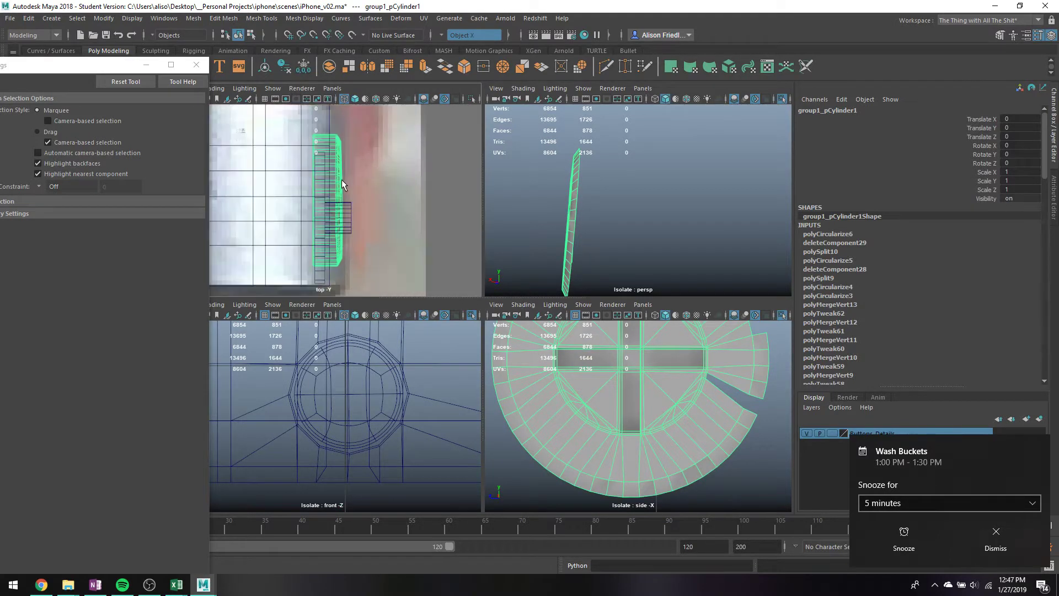
{"action": "middle_click_drag", "start_coordinate": [339, 178], "coordinate": [320, 224], "text": "alt"}
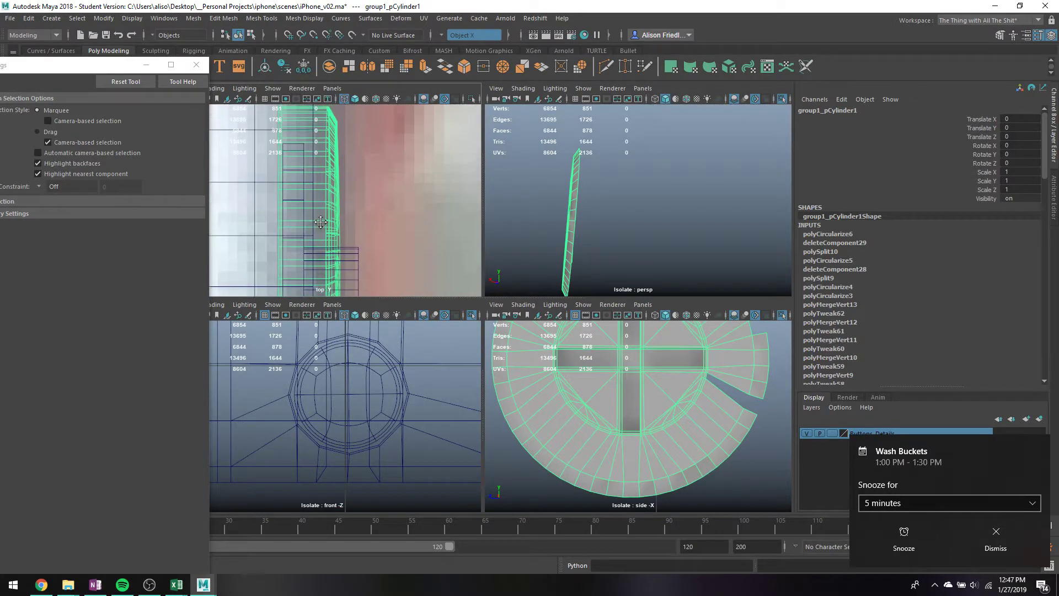
- Select two faces in the quadrant between the plus's upper and left arms to check their depth in the top view
{"action": "right_click_drag", "start_coordinate": [339, 151], "coordinate": [338, 178]}
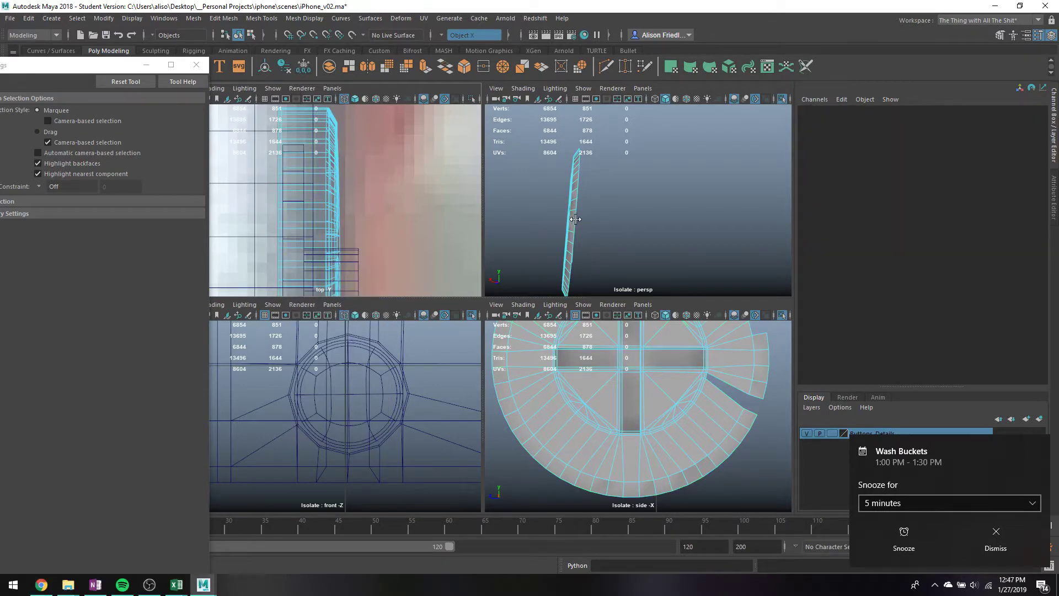
{"action": "left_click_drag", "start_coordinate": [572, 218], "coordinate": [640, 207], "text": "alt"}
{"action": "left_click", "coordinate": [640, 221]}
{"action": "left_click", "coordinate": [634, 228], "text": "shift"}
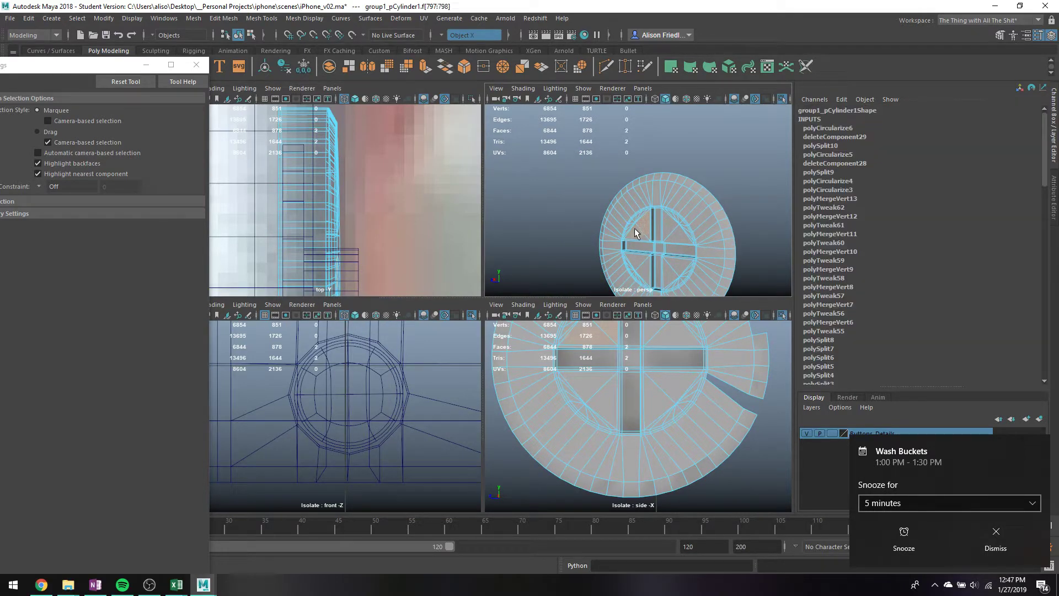
{"action": "scroll", "coordinate": [402, 229], "scroll_direction": "down", "scroll_amount": 2}
{"action": "scroll", "coordinate": [672, 218], "scroll_direction": "down", "scroll_amount": 3}
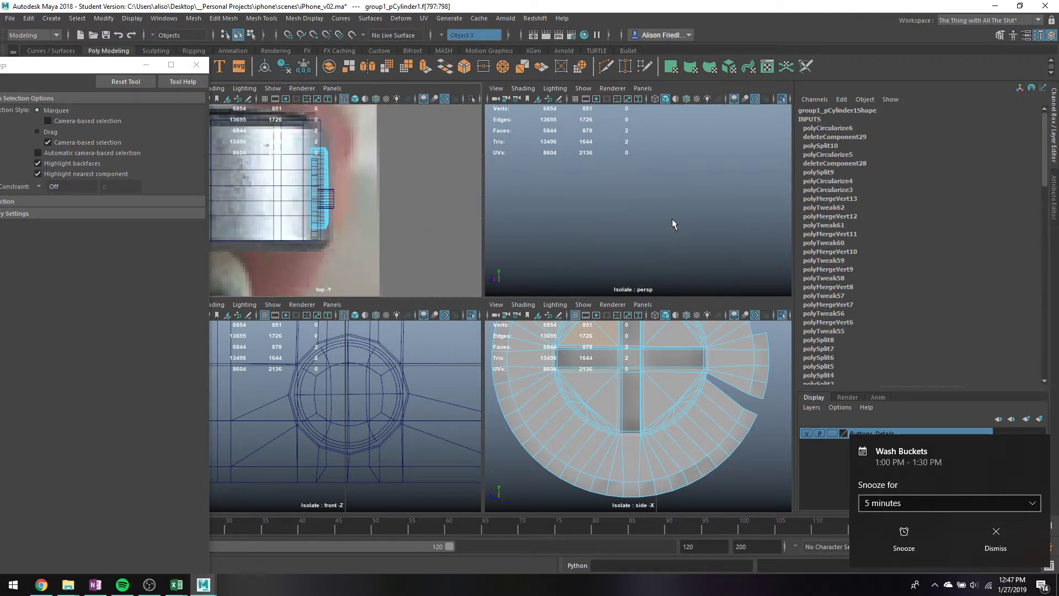
- Select the inner edge loop of the rim's bevel and try to move it along X with vertex snapping
{"action": "left_click_drag", "start_coordinate": [630, 205], "coordinate": [852, 223]}
{"action": "key", "text": "f"}
{"action": "right_click_drag", "start_coordinate": [646, 172], "coordinate": [635, 146], "text": "ctrl"}
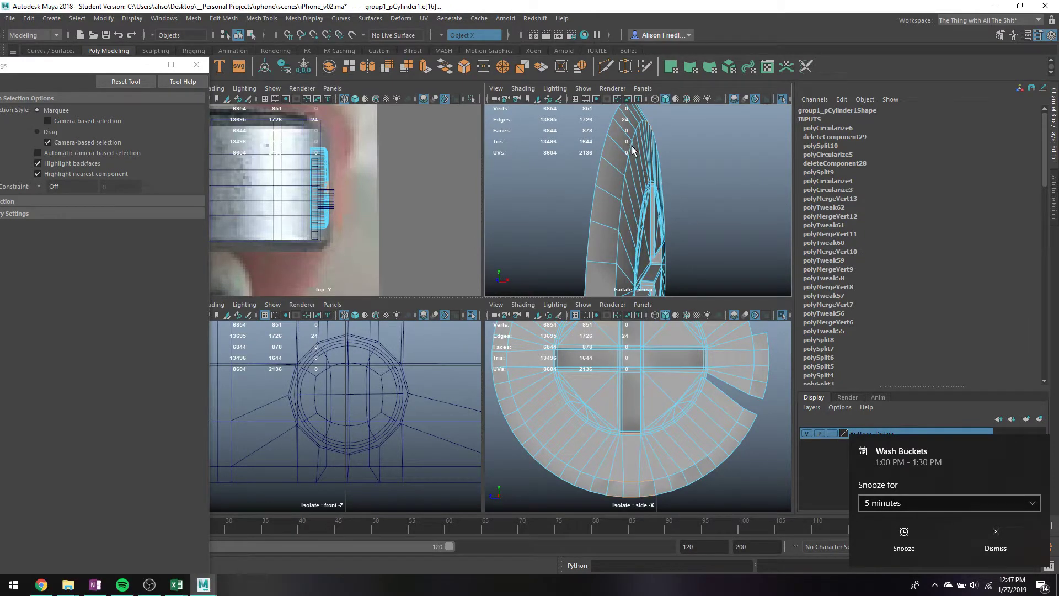
{"action": "key", "text": "w"}
{"action": "key", "text": "v"}
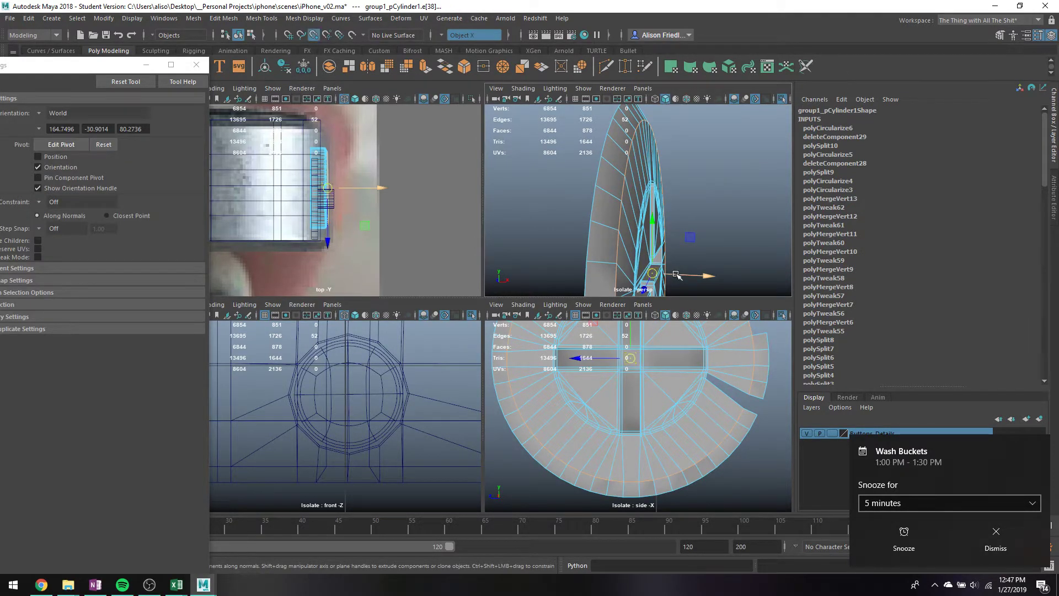
{"action": "left_click_drag", "start_coordinate": [698, 244], "coordinate": [667, 226], "text": "alt"}
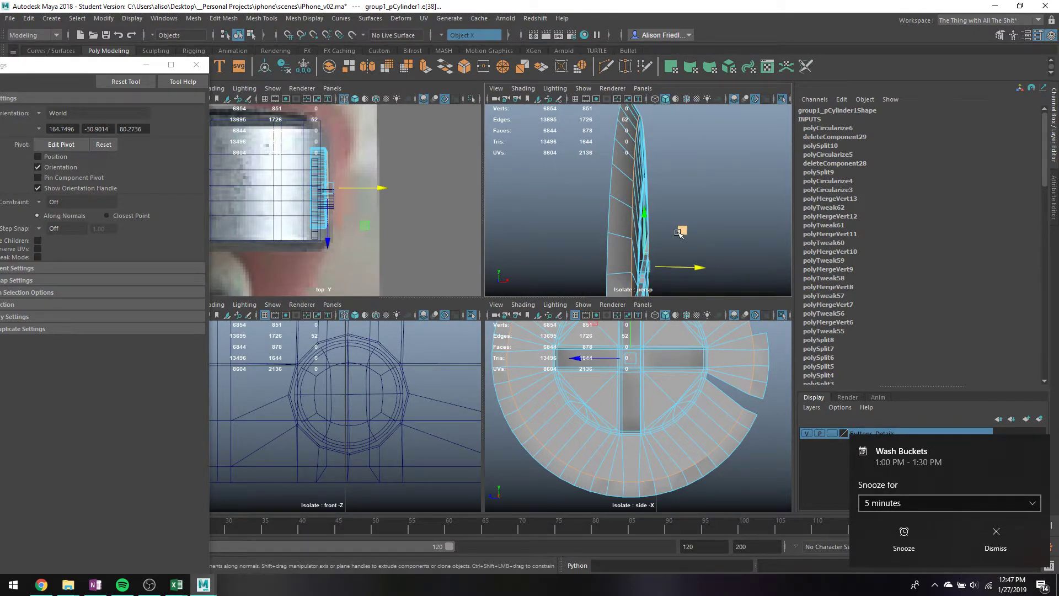
- With smooth preview on, select the narrow curved strip of faces between the plus's upper and left arms
{"action": "key", "text": "space"}
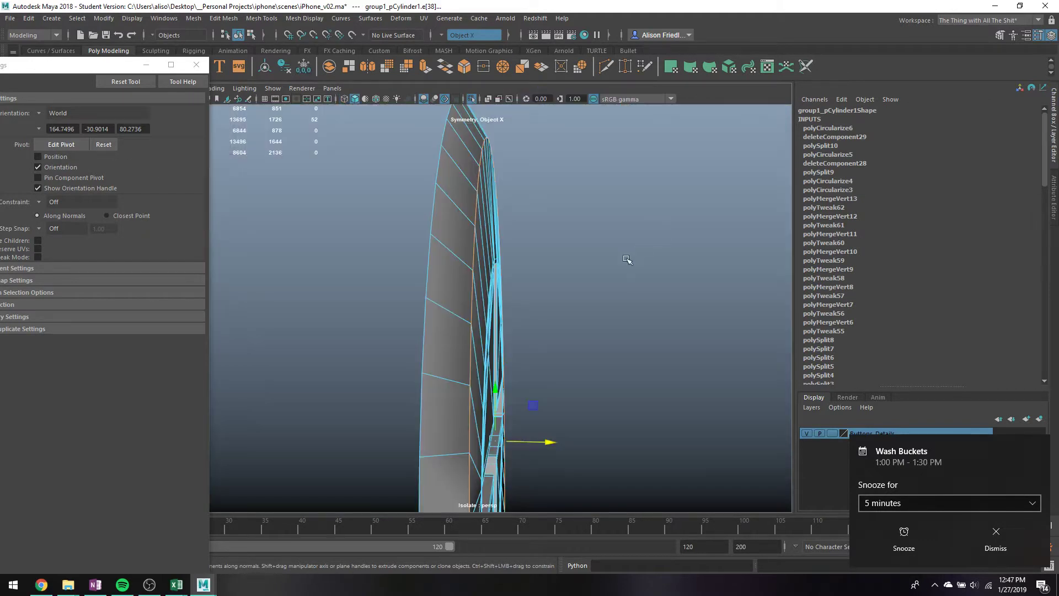
{"action": "left_click_drag", "start_coordinate": [629, 258], "coordinate": [581, 256], "text": "alt"}
{"action": "middle_click_drag", "start_coordinate": [585, 258], "coordinate": [588, 259], "text": "alt"}
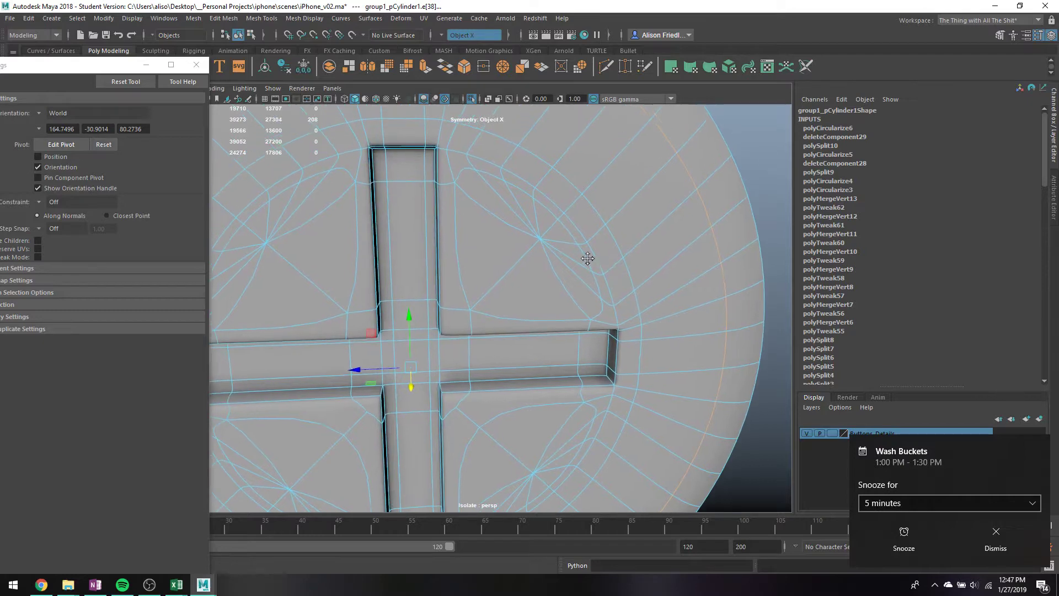
{"action": "mouse_move", "coordinate": [328, 188]}
{"action": "right_mouse_down"}
{"action": "mouse_move", "coordinate": [330, 162]}
{"action": "mouse_move", "coordinate": [331, 189]}
{"action": "right_mouse_up"}
{"action": "left_click", "coordinate": [323, 166]}
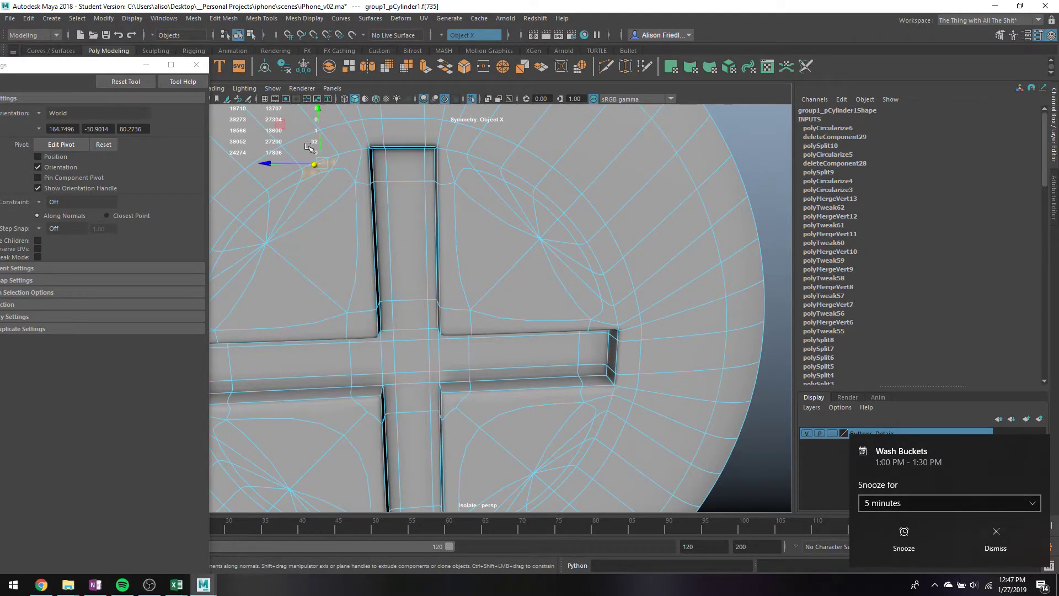
{"action": "key", "text": "a"}
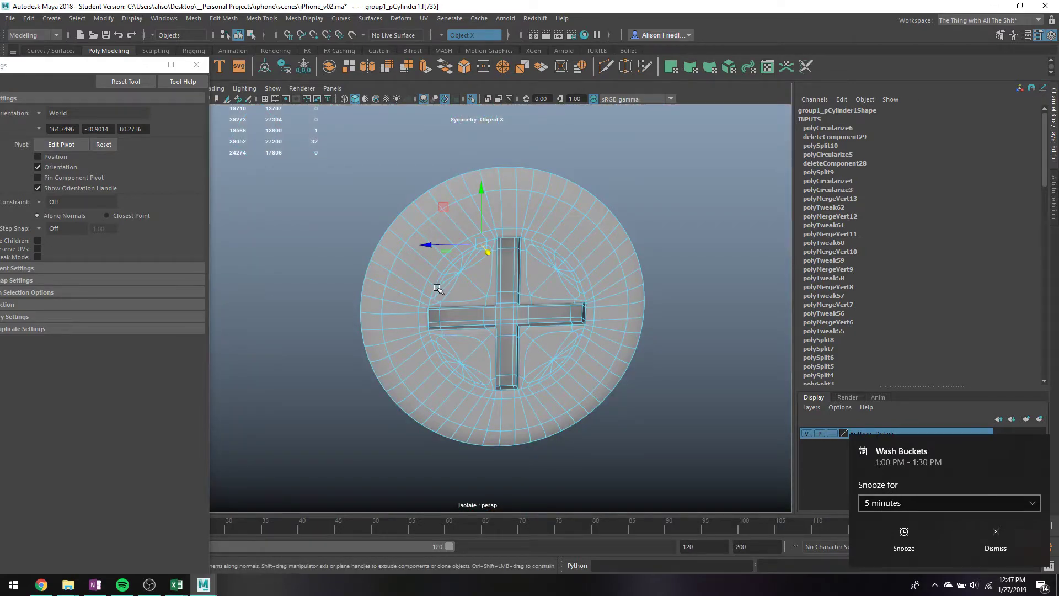
{"action": "left_click", "coordinate": [436, 291], "text": "shift"}
{"action": "key", "text": "e"}
{"action": "key", "text": "f"}
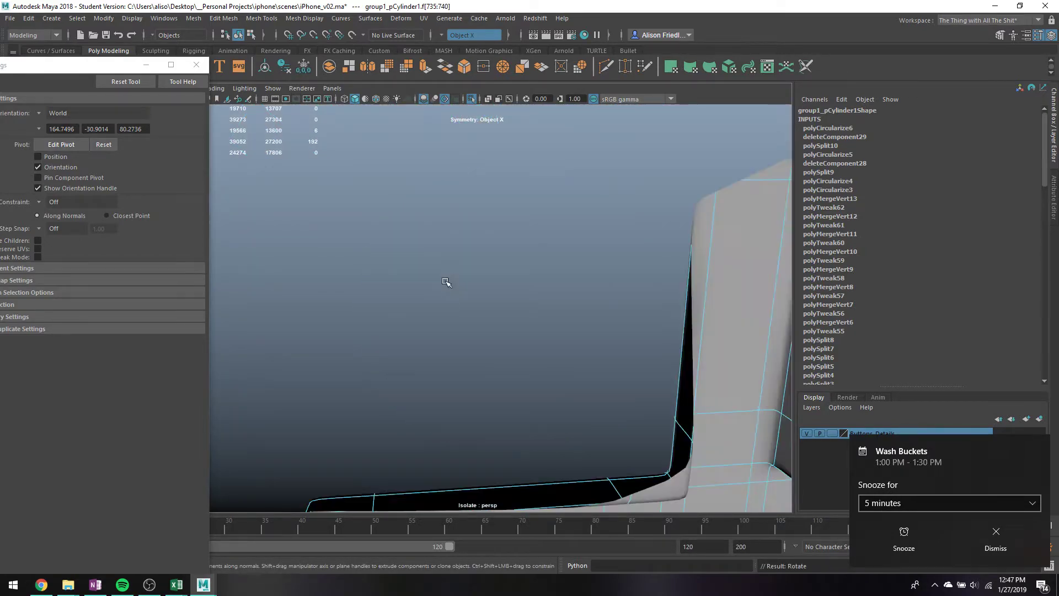
{"action": "key", "text": "a"}
{"action": "right_click_drag", "start_coordinate": [474, 292], "coordinate": [596, 281], "text": "alt"}
{"action": "right_click_drag", "start_coordinate": [450, 335], "coordinate": [437, 343], "text": "alt"}
{"action": "key", "text": "f"}
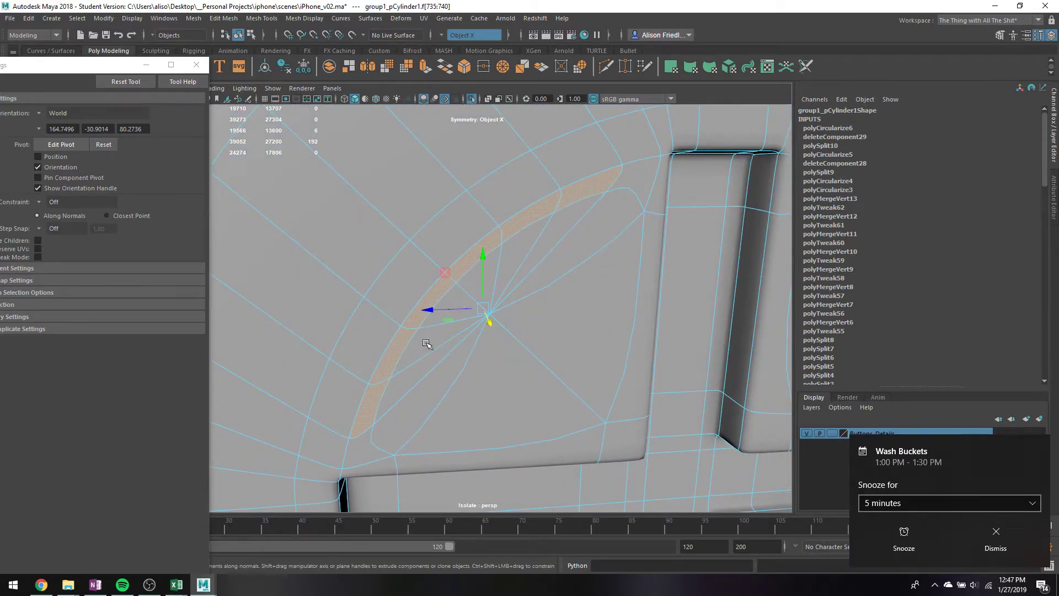
- Close the tool settings and set the persp camera's Near Clip Plane to 0.01
{"action": "left_click", "coordinate": [196, 66]}
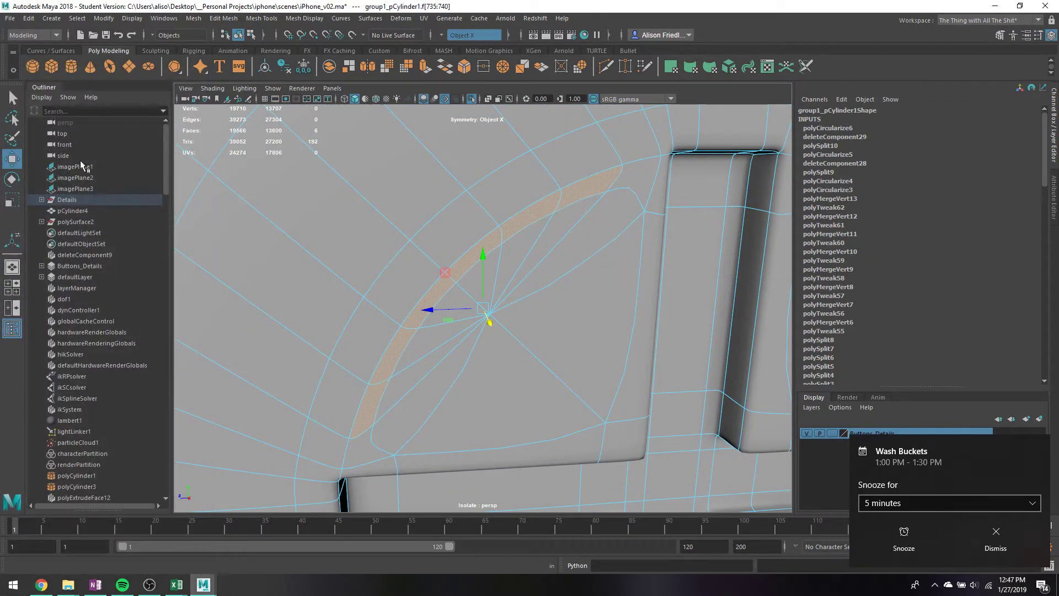
{"action": "double_click", "coordinate": [66, 123]}
{"action": "left_click", "coordinate": [1052, 197]}
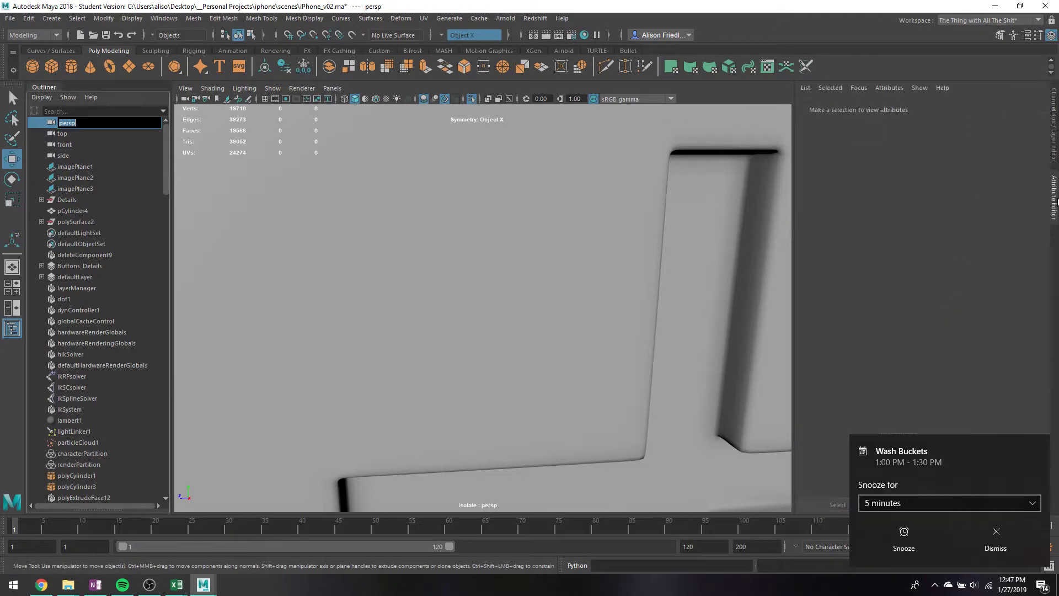
{"action": "left_click", "coordinate": [852, 108]}
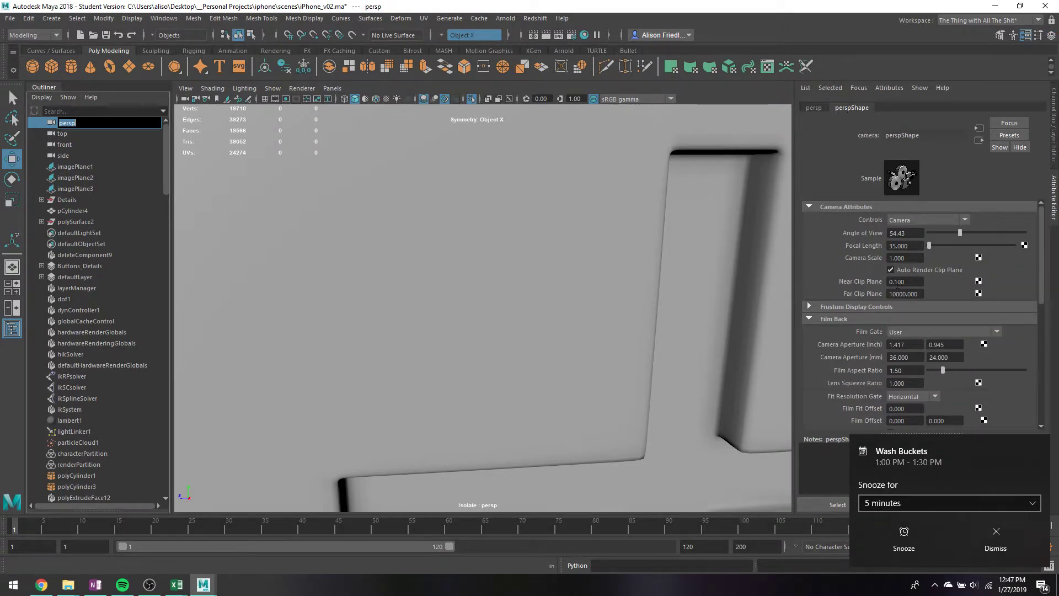
{"action": "left_click", "coordinate": [905, 282]}
{"action": "type", "text": "0"}
{"action": "left_click", "coordinate": [455, 265]}
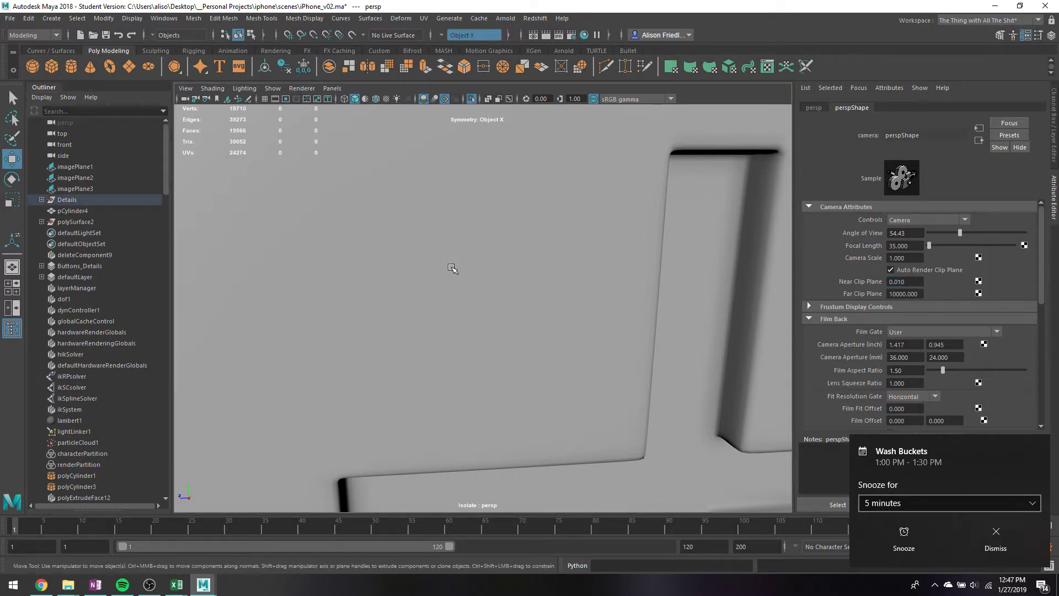
- Add the wider adjoining face strip to the selection and apply Average Vertices to both strips
{"action": "right_click_drag", "start_coordinate": [465, 255], "coordinate": [459, 271]}
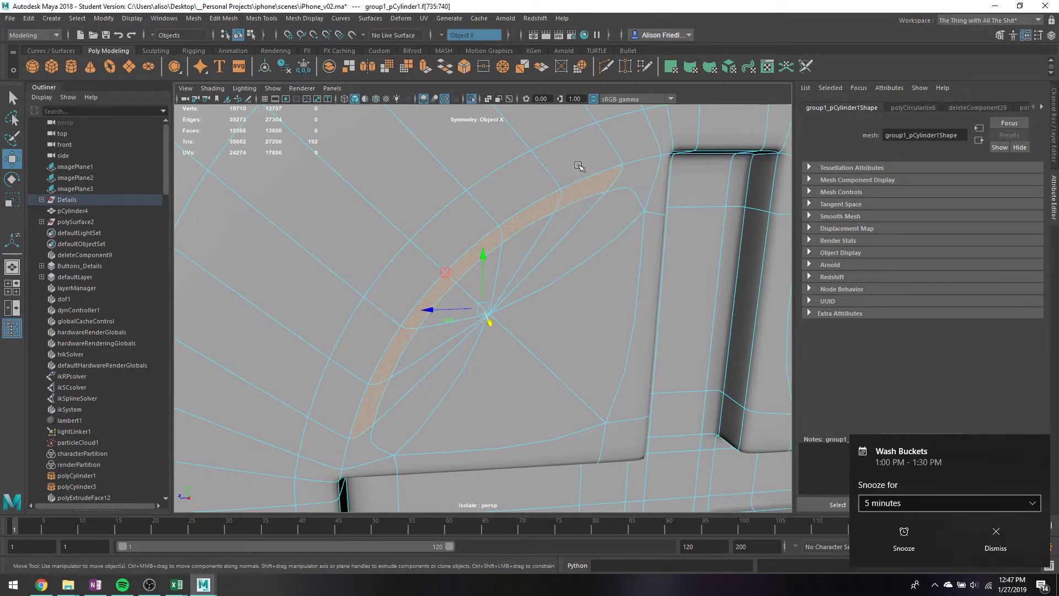
{"action": "double_click", "coordinate": [574, 159]}
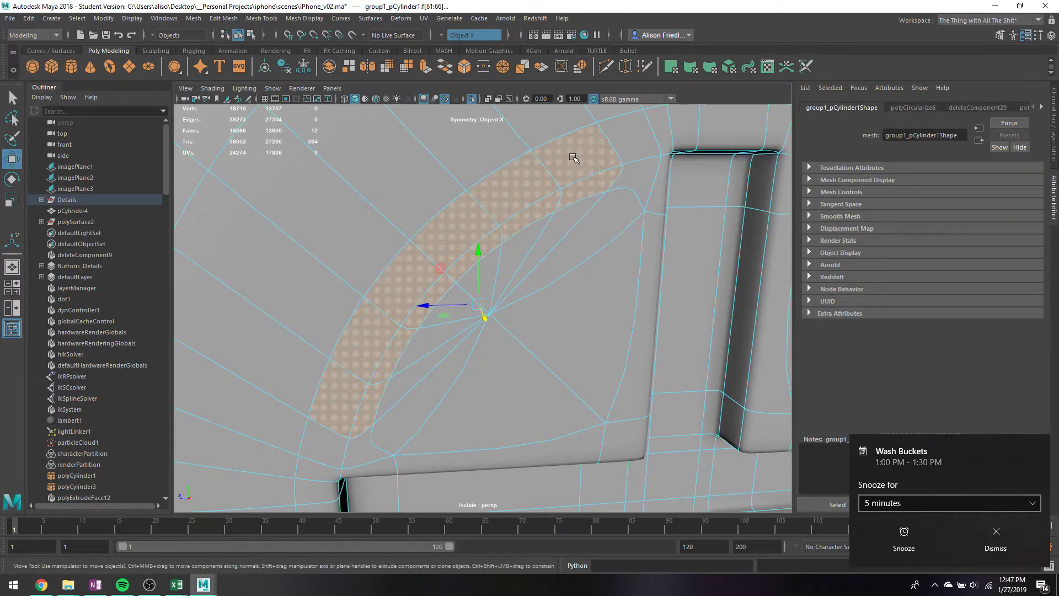
{"action": "left_click", "coordinate": [261, 18]}
{"action": "mouse_move", "coordinate": [224, 18]}
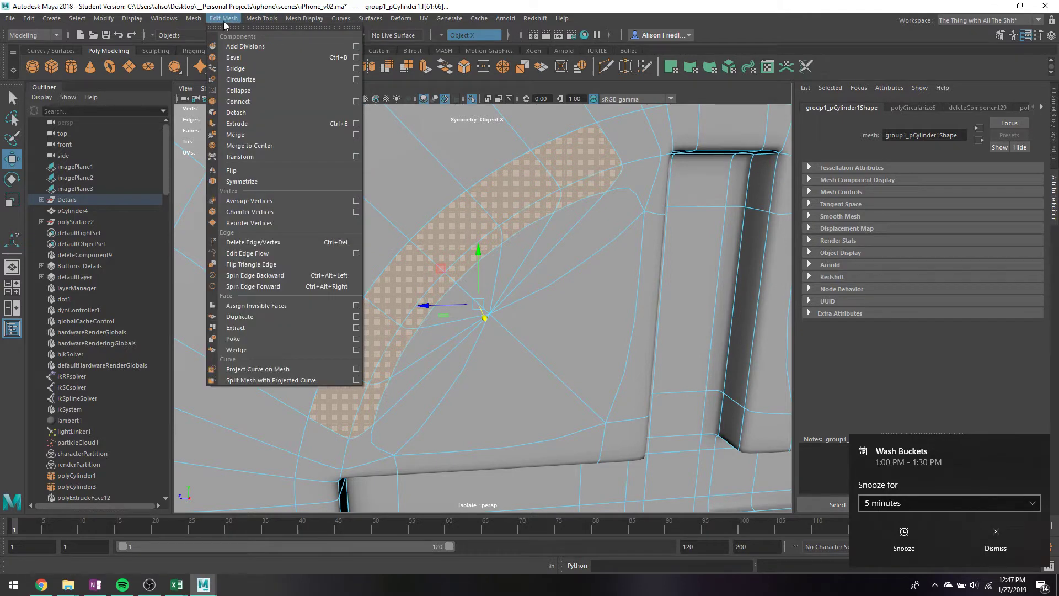
{"action": "left_click", "coordinate": [241, 200]}
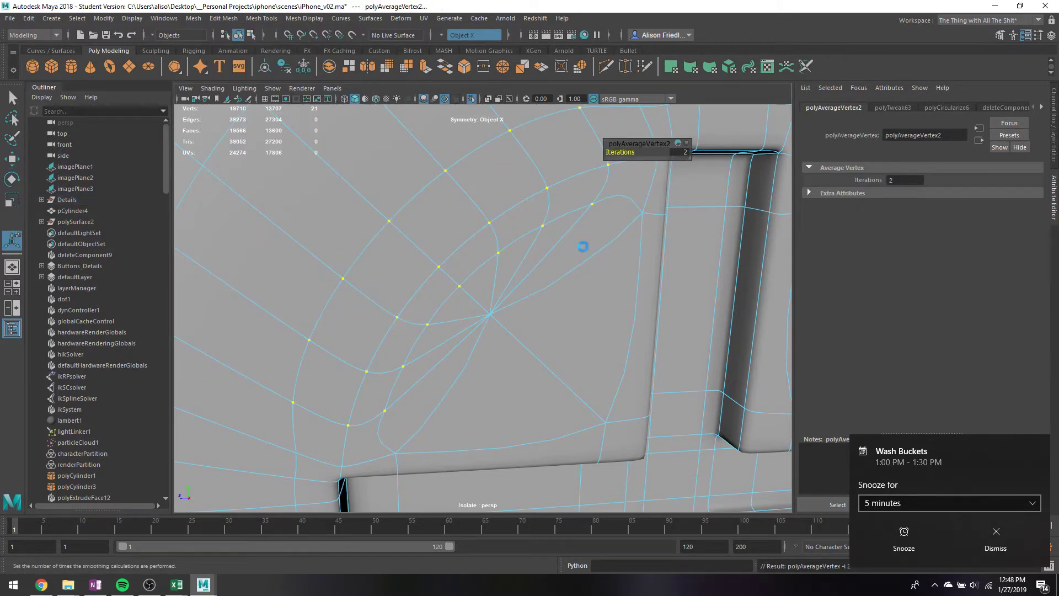
- Inspect the averaged area around the plus's upper arm, and undo the vertex averaging and the wider strip's selection
{"action": "scroll", "coordinate": [569, 257], "scroll_direction": "down", "scroll_amount": 10}
{"action": "left_click_drag", "start_coordinate": [557, 257], "coordinate": [652, 252], "text": "alt"}
{"action": "left_click", "coordinate": [633, 259]}
{"action": "scroll", "coordinate": [591, 269], "scroll_direction": "up", "scroll_amount": 10}
{"action": "left_click_drag", "start_coordinate": [591, 268], "coordinate": [560, 260], "text": "alt"}
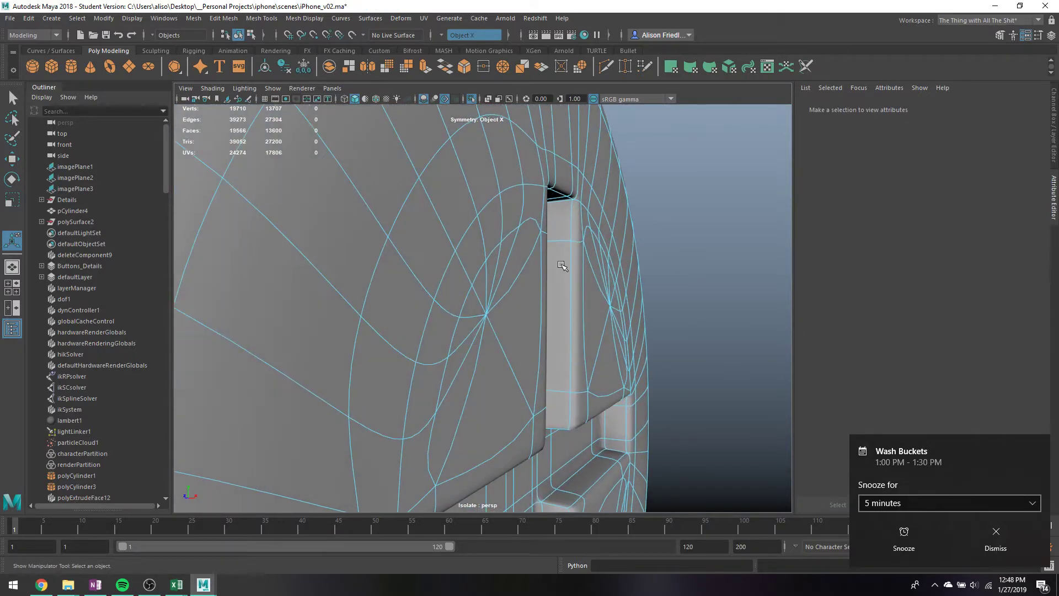
{"action": "key", "text": "ctrl+z"}
{"action": "key", "text": "ctrl+z"}
{"action": "key", "text": "ctrl+z"}
{"action": "key", "text": "ctrl+z"}
{"action": "key", "text": "ctrl+z"}
{"action": "key", "text": "ctrl+z"}
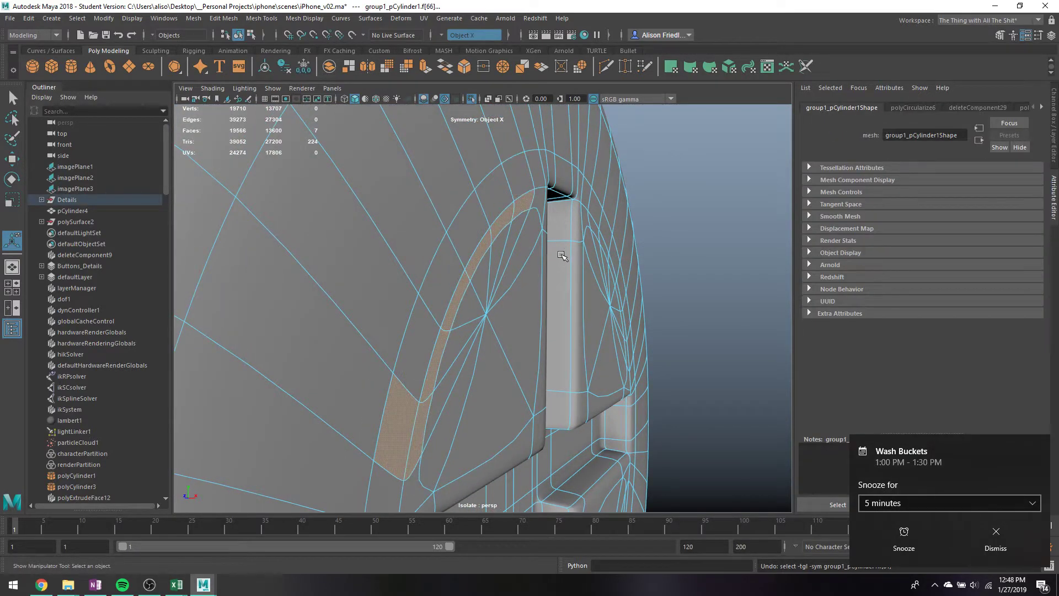
- Turn off smooth preview, select the button's outer border edge loop, and extrude it backward to form the side wall
{"action": "right_click_drag", "start_coordinate": [488, 297], "coordinate": [543, 251]}
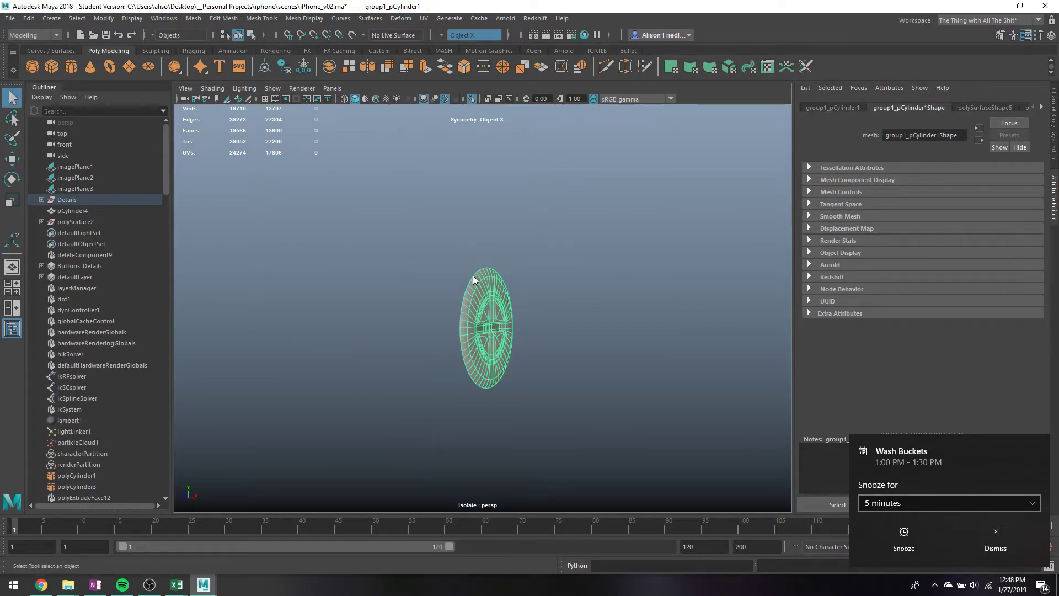
{"action": "key", "text": "q"}
{"action": "scroll", "coordinate": [448, 276], "scroll_direction": "up", "scroll_amount": 3}
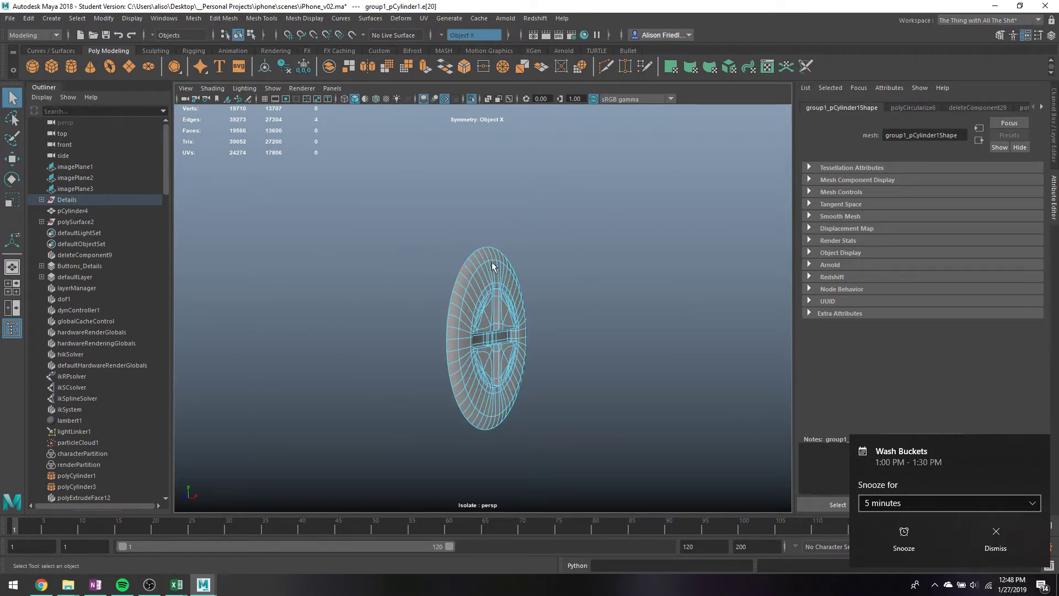
{"action": "left_click", "coordinate": [425, 66]}
{"action": "scroll", "coordinate": [467, 286], "scroll_direction": "up", "scroll_amount": 2}
{"action": "key", "text": "1"}
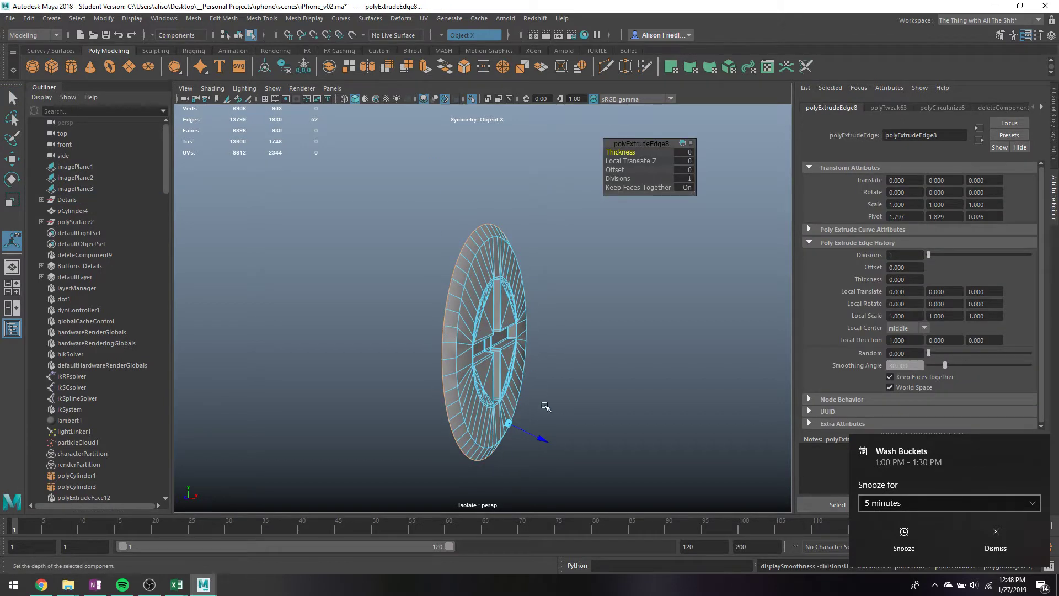
{"action": "key", "text": "w"}
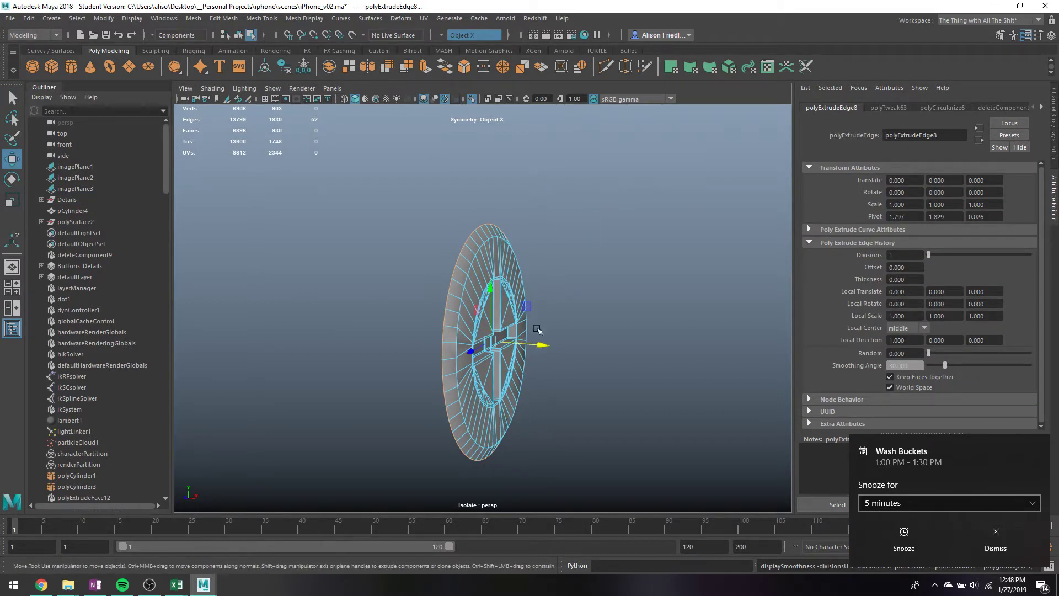
{"action": "left_click_drag", "start_coordinate": [540, 345], "coordinate": [490, 343]}
- Extrude the rear border edges again with small support rings, and merge the final extrusion to the center to close the back
{"action": "key", "text": "ctrl+e"}
{"action": "key", "text": "w"}
{"action": "key", "text": "ctrl+e"}
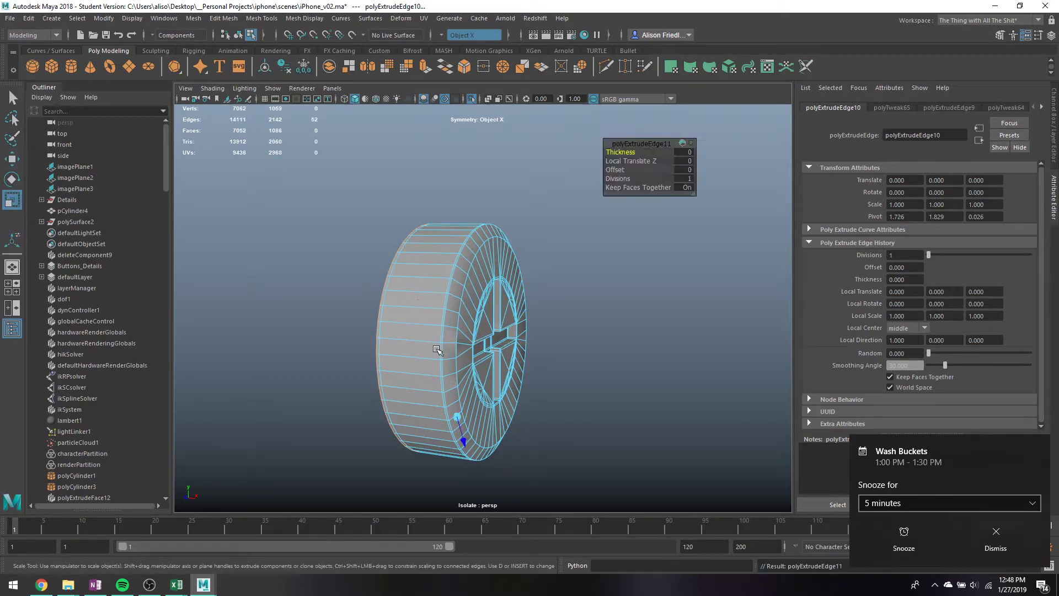
{"action": "key", "text": "r"}
{"action": "key", "text": "ctrl+e"}
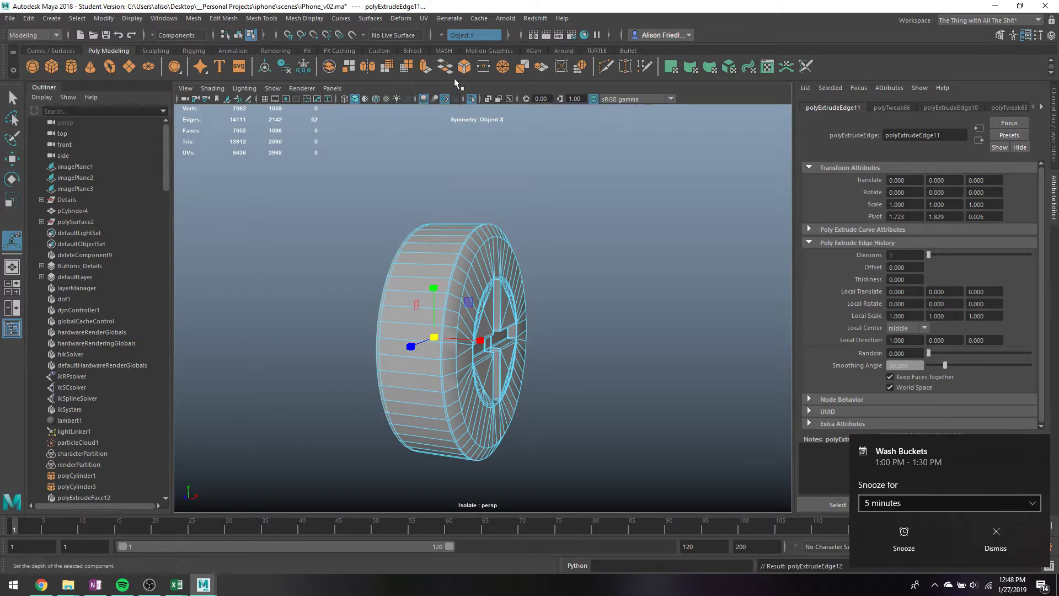
{"action": "left_click", "coordinate": [506, 70]}
{"action": "left_click_drag", "start_coordinate": [429, 203], "coordinate": [552, 187], "text": "alt"}
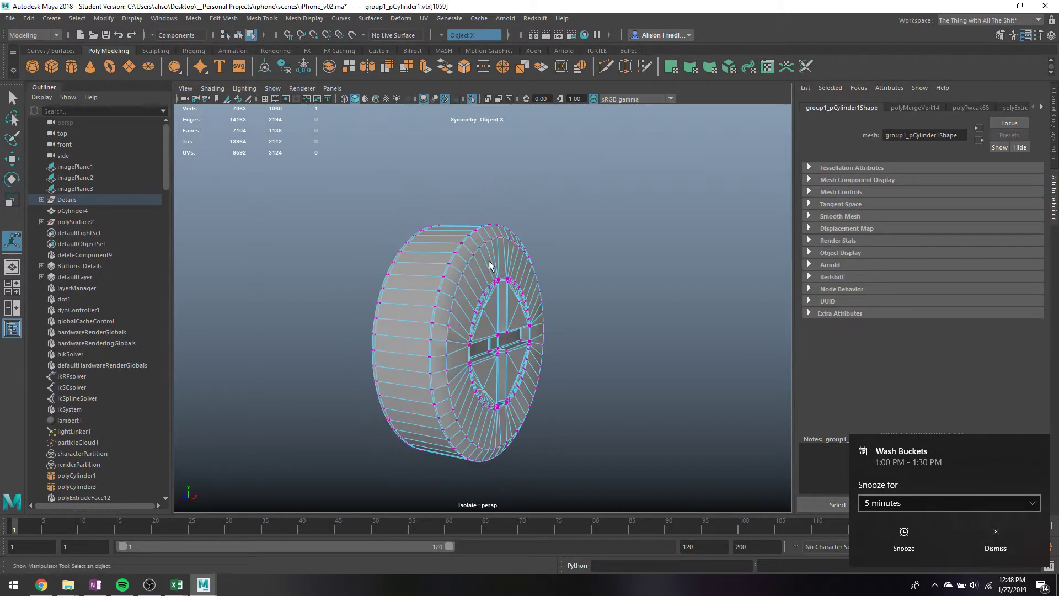
- Insert edge loops beside the front face's outer edge and along both edges of the sloped rim
{"action": "key", "text": "q"}
{"action": "left_click", "coordinate": [261, 18]}
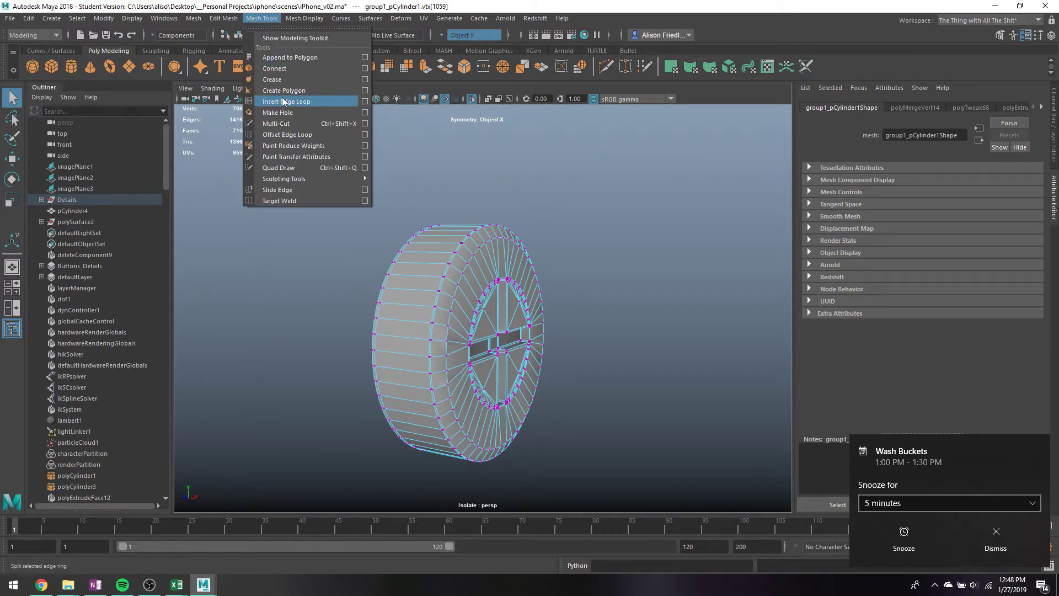
{"action": "left_click", "coordinate": [287, 101]}
{"action": "scroll", "coordinate": [434, 261], "scroll_direction": "up", "scroll_amount": 3}
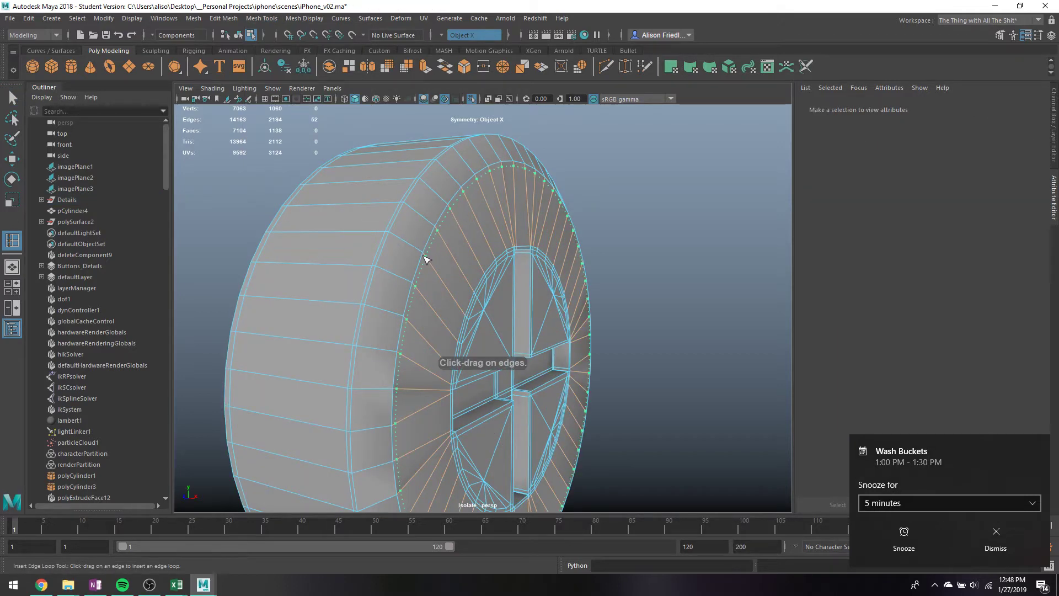
{"action": "left_click", "coordinate": [422, 257]}
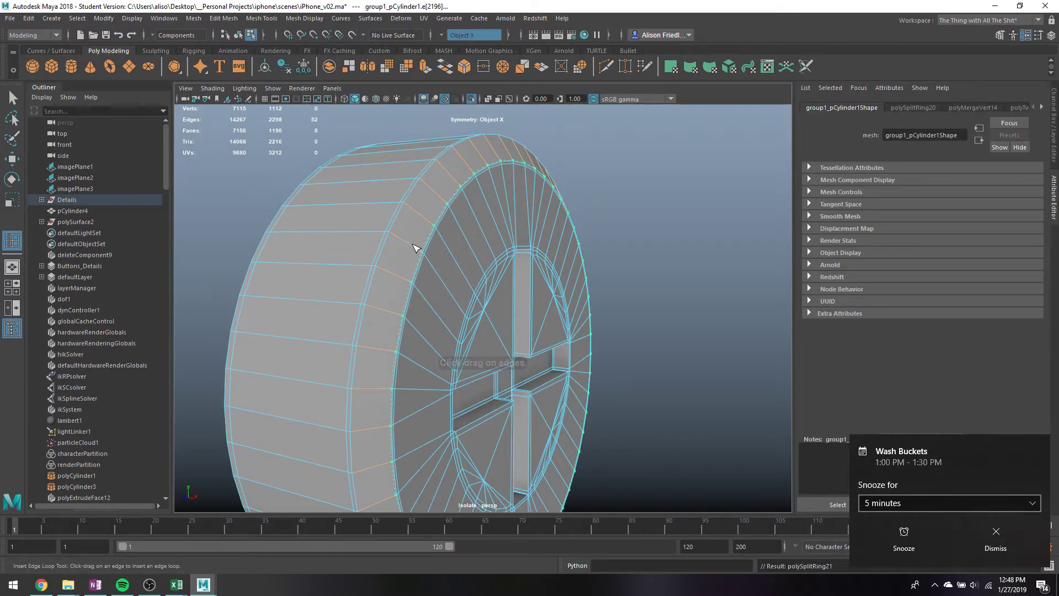
{"action": "left_click", "coordinate": [411, 247]}
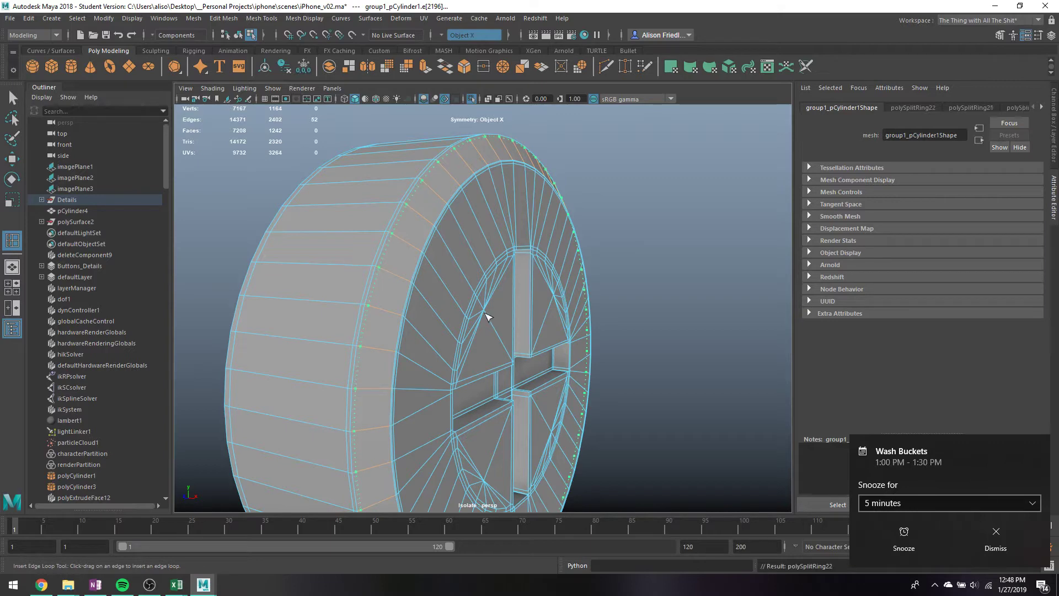
- Turn on smooth preview and examine the button's rim, side wall and plus recess from several angles
{"action": "right_click_drag", "start_coordinate": [472, 247], "coordinate": [533, 227]}
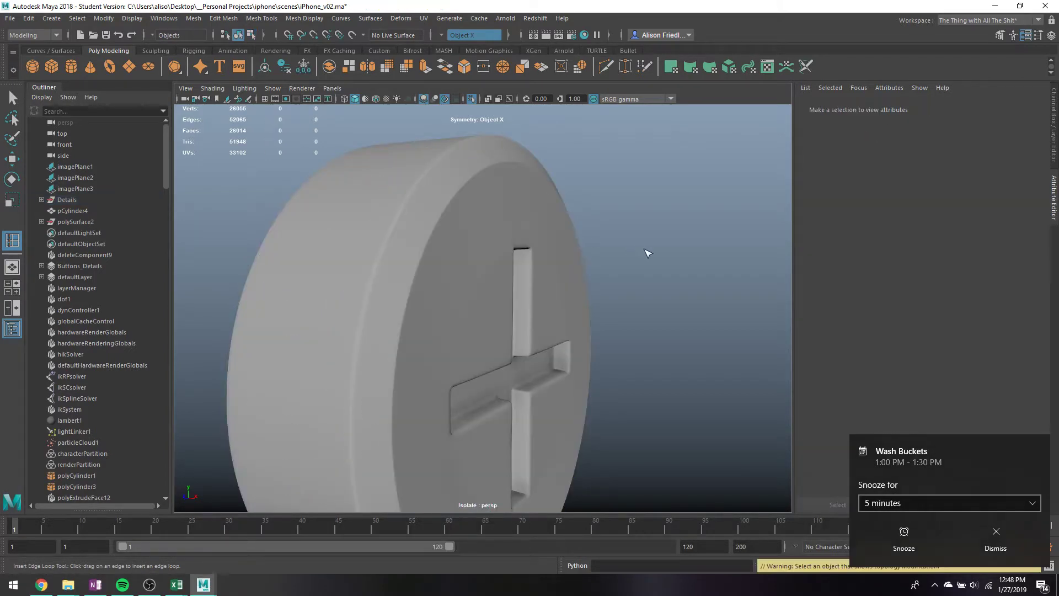
{"action": "left_click_drag", "start_coordinate": [648, 253], "coordinate": [532, 326], "text": "alt"}
{"action": "scroll", "coordinate": [577, 300], "scroll_direction": "up", "scroll_amount": 2}
{"action": "scroll", "coordinate": [610, 309], "scroll_direction": "down", "scroll_amount": 5}
{"action": "right_click_drag", "start_coordinate": [532, 326], "coordinate": [587, 345], "text": "alt"}
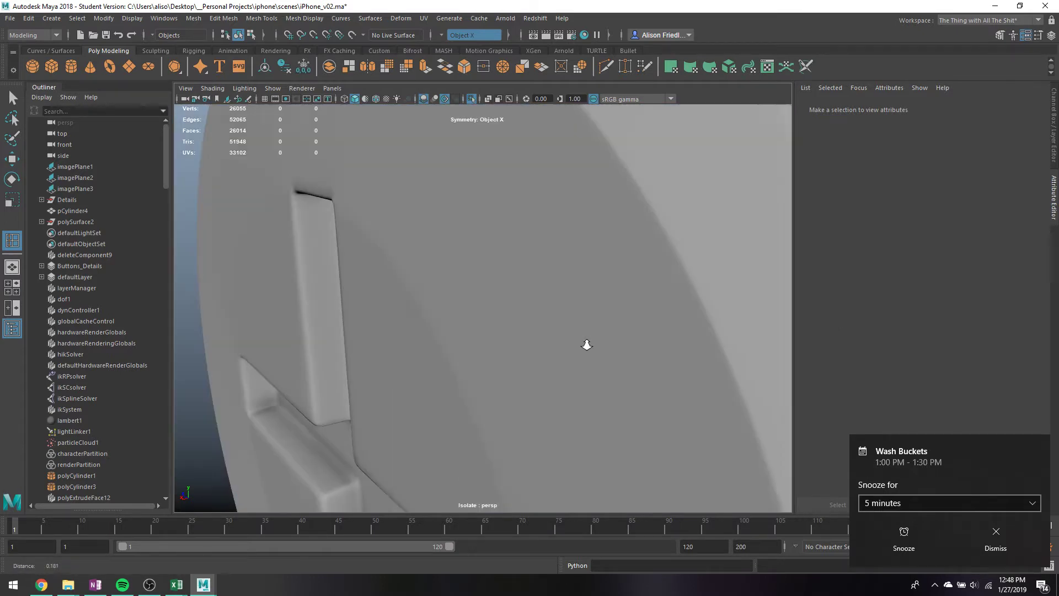
{"action": "middle_click_drag", "start_coordinate": [373, 239], "coordinate": [446, 314], "text": "alt"}
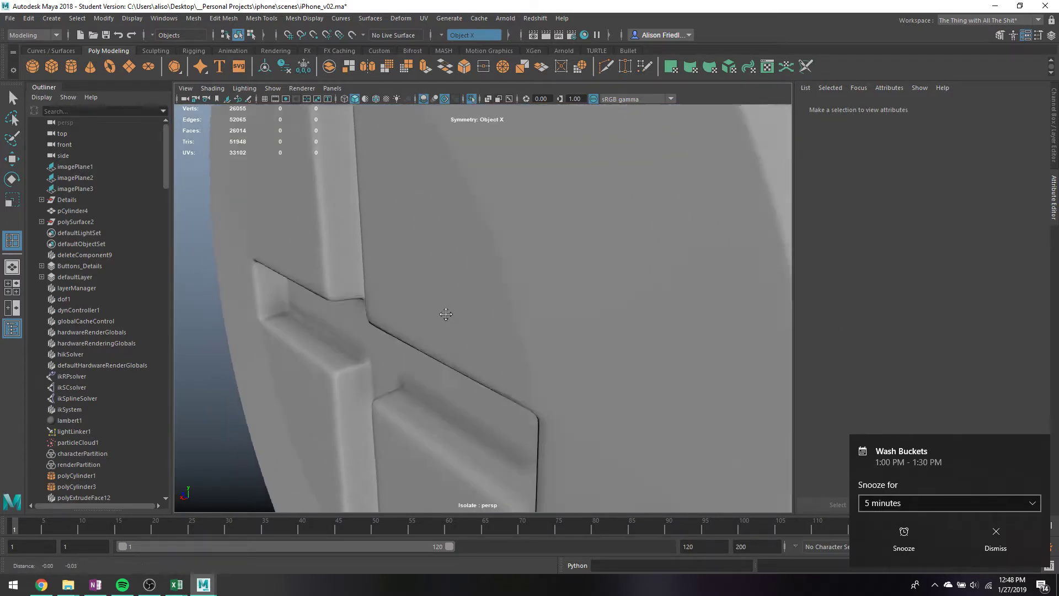
{"action": "scroll", "coordinate": [445, 314], "scroll_direction": "down", "scroll_amount": 5}
{"action": "mouse_move", "coordinate": [449, 298]}
{"action": "left_mouse_down", "text": "alt"}
{"action": "mouse_move", "coordinate": [443, 315]}
{"action": "mouse_move", "coordinate": [464, 306]}
{"action": "left_mouse_up", "text": "alt"}
{"action": "left_click", "coordinate": [441, 318]}
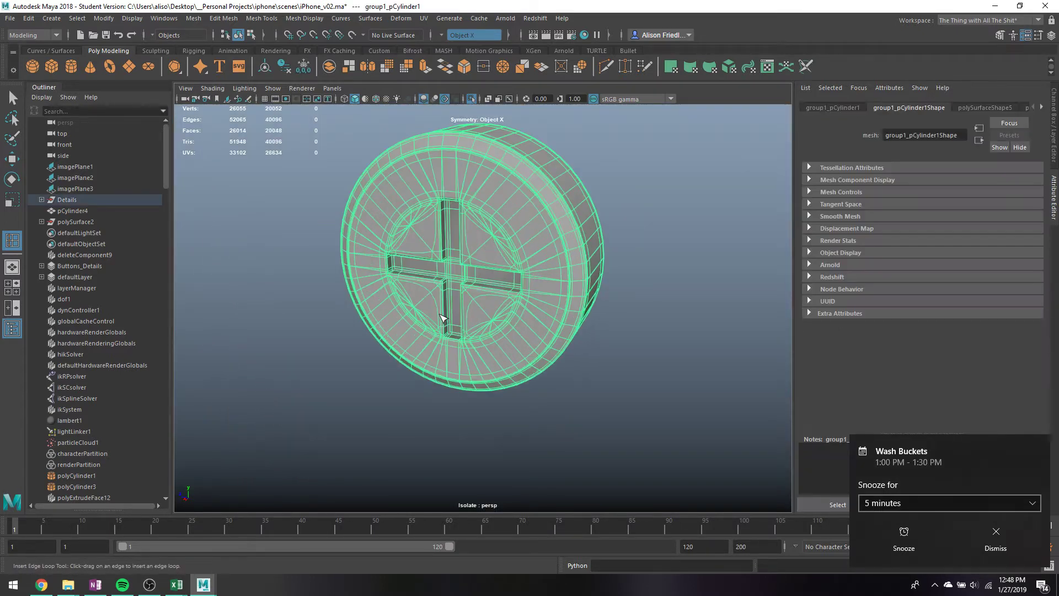
- Undo the latest selection and display changes to return the button to its unsmoothed display
{"action": "key", "text": "ctrl+z"}
{"action": "key", "text": "ctrl+z"}
{"action": "key", "text": "ctrl+z"}
{"action": "key", "text": "ctrl+z"}
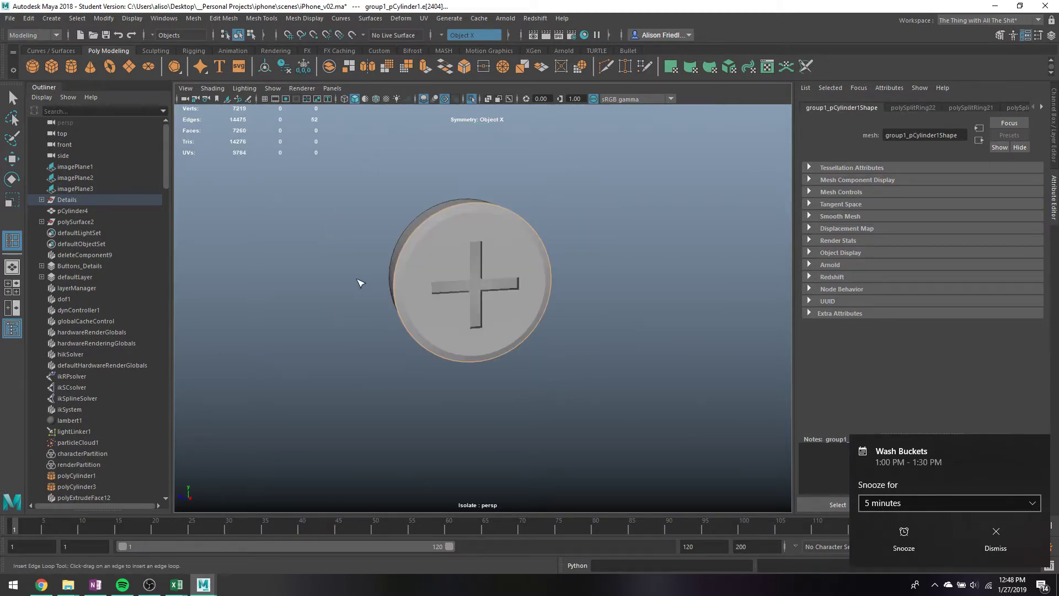
{"action": "left_click", "coordinate": [433, 308]}
{"action": "key", "text": "ctrl+z"}
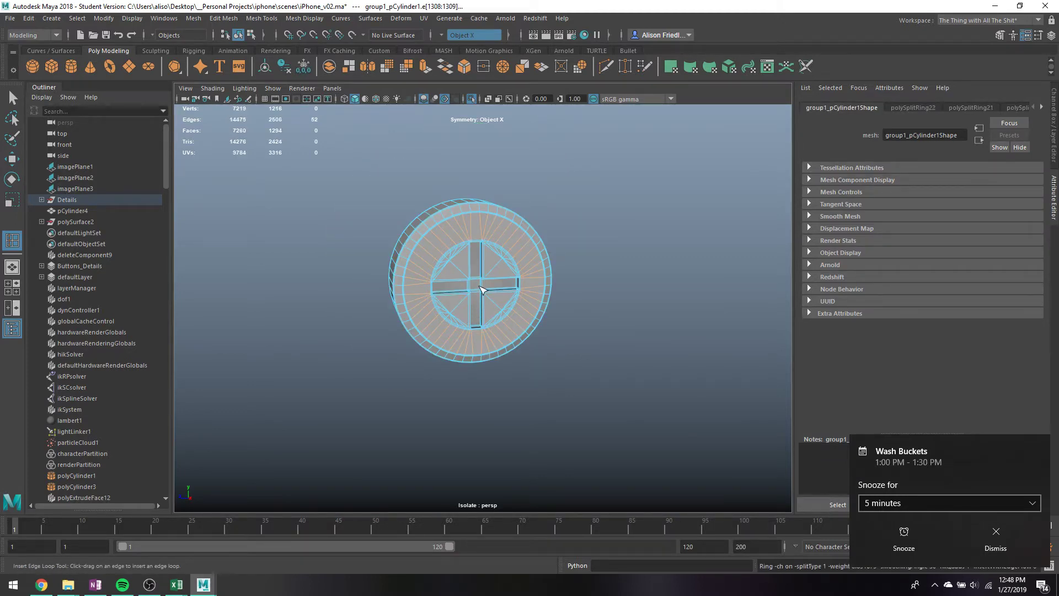
- Return to object selection, try hiding the button, and select the button again
{"action": "key", "text": "q"}
{"action": "right_click_drag", "start_coordinate": [446, 251], "coordinate": [485, 221]}
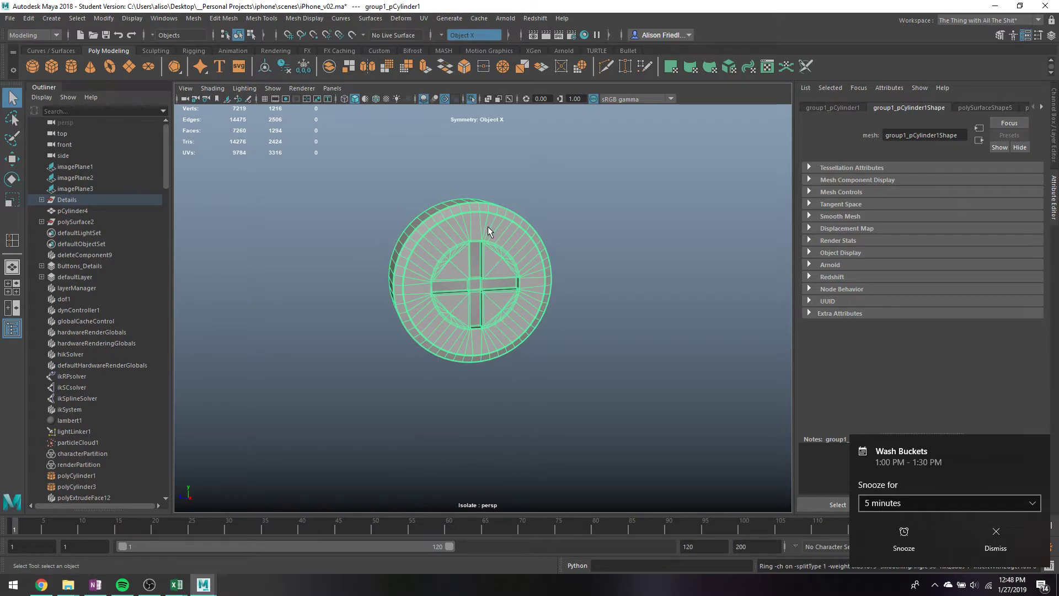
{"action": "key", "text": "ctrl+h"}
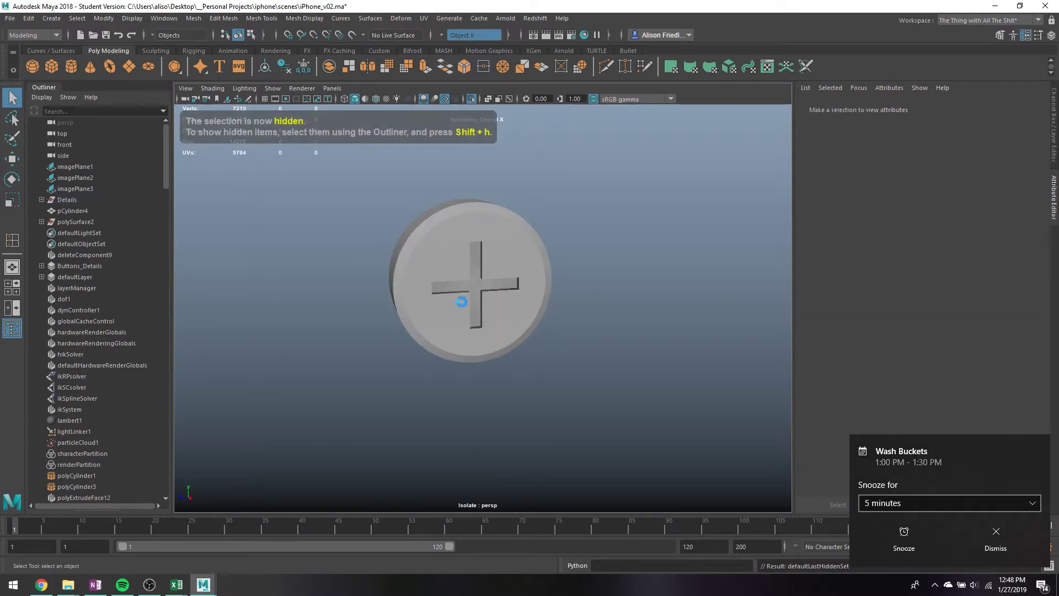
{"action": "left_click", "coordinate": [450, 265]}
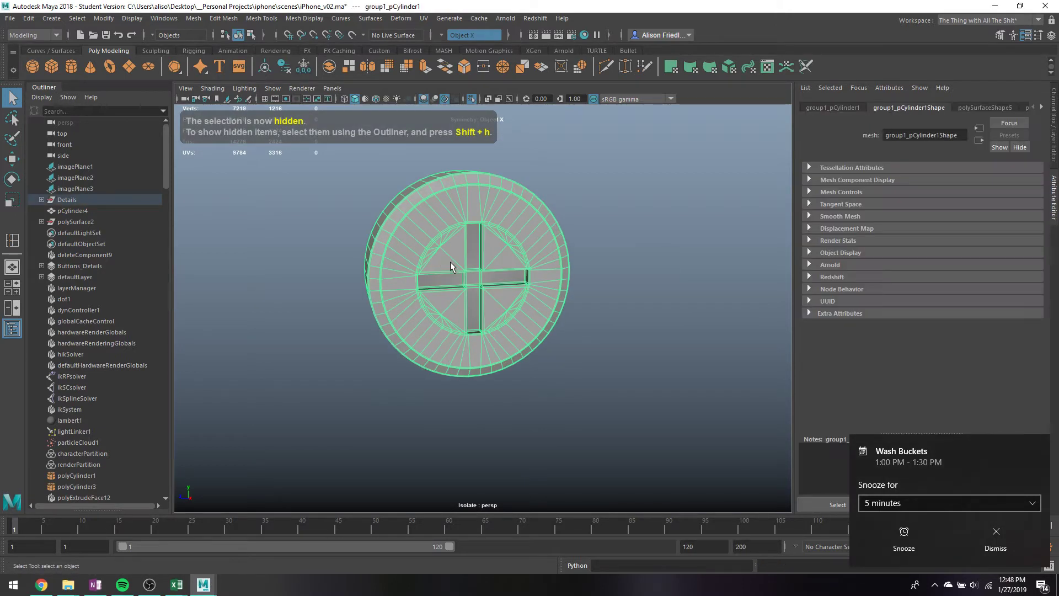
- Select the ring vertices between the plus's upper and left arms and apply Average Vertices to them repeatedly
{"action": "scroll", "coordinate": [450, 266], "scroll_direction": "up", "scroll_amount": 4}
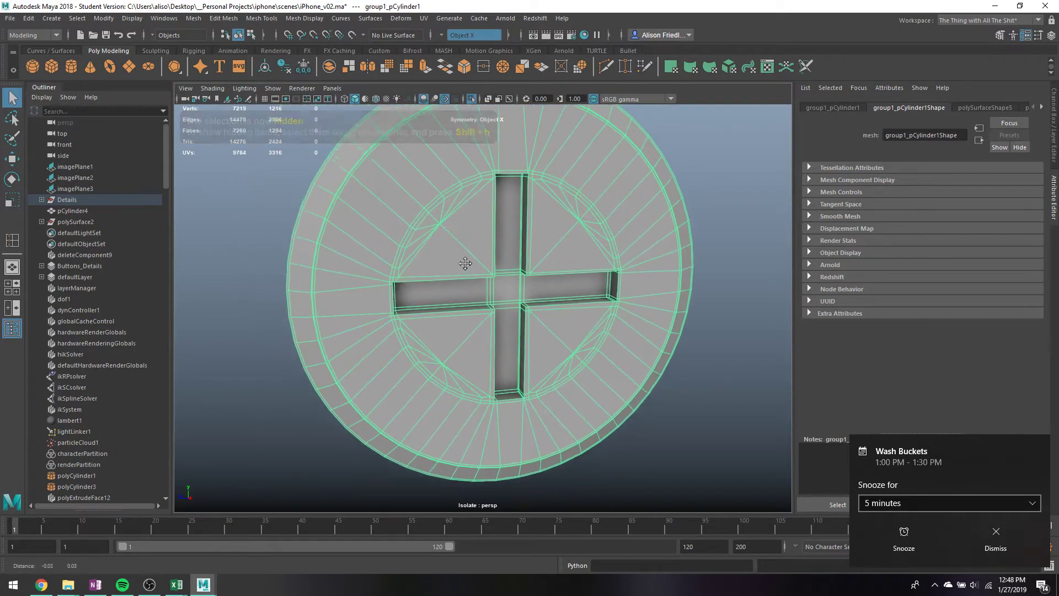
{"action": "middle_click_drag", "start_coordinate": [465, 264], "coordinate": [475, 276], "text": "alt"}
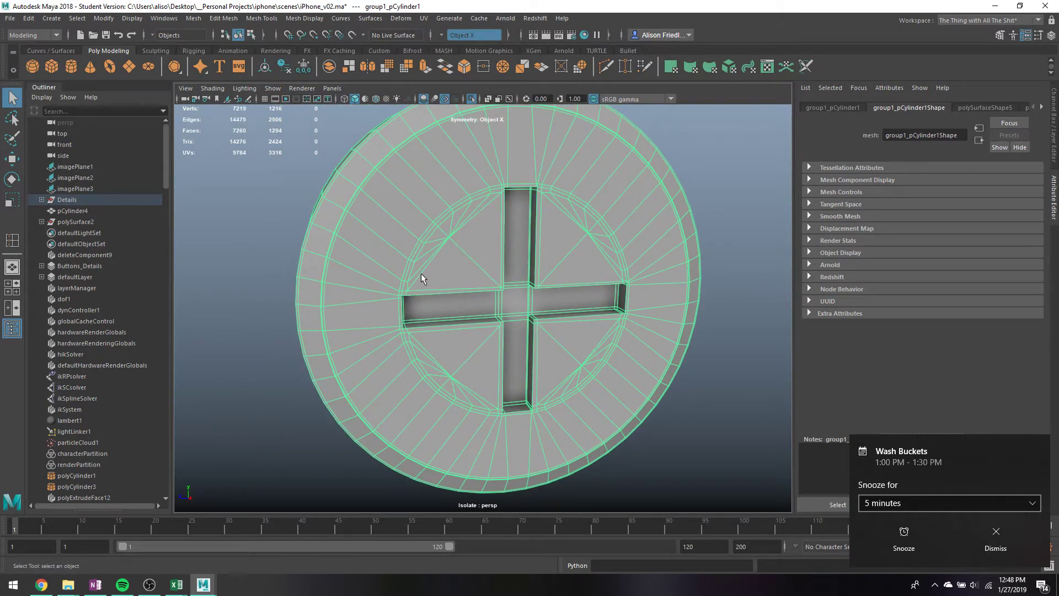
{"action": "right_click_drag", "start_coordinate": [415, 271], "coordinate": [385, 256]}
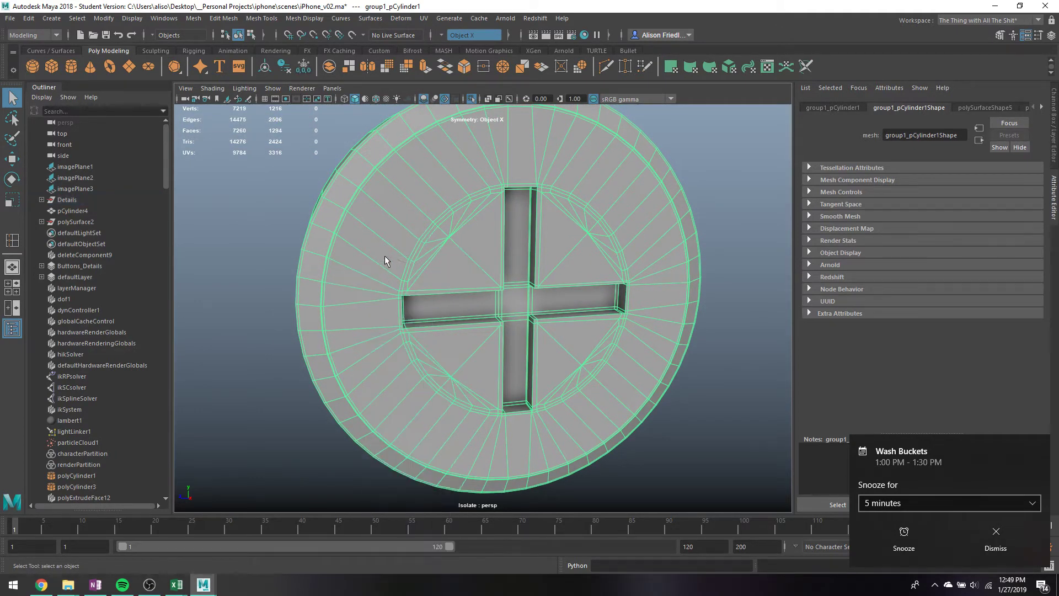
{"action": "left_click_drag", "start_coordinate": [395, 274], "coordinate": [414, 295]}
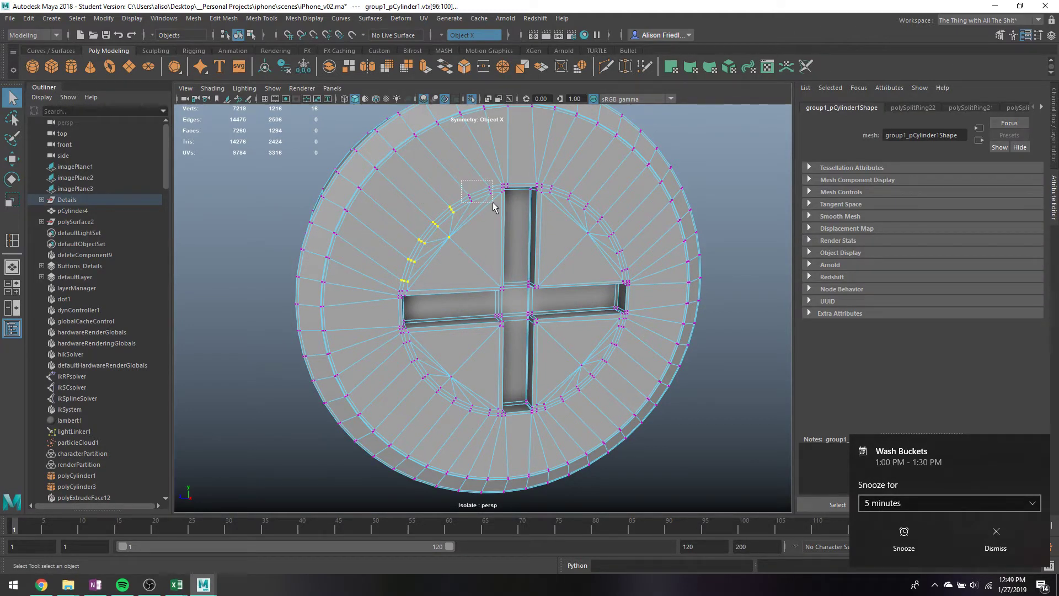
{"action": "left_click", "coordinate": [238, 21]}
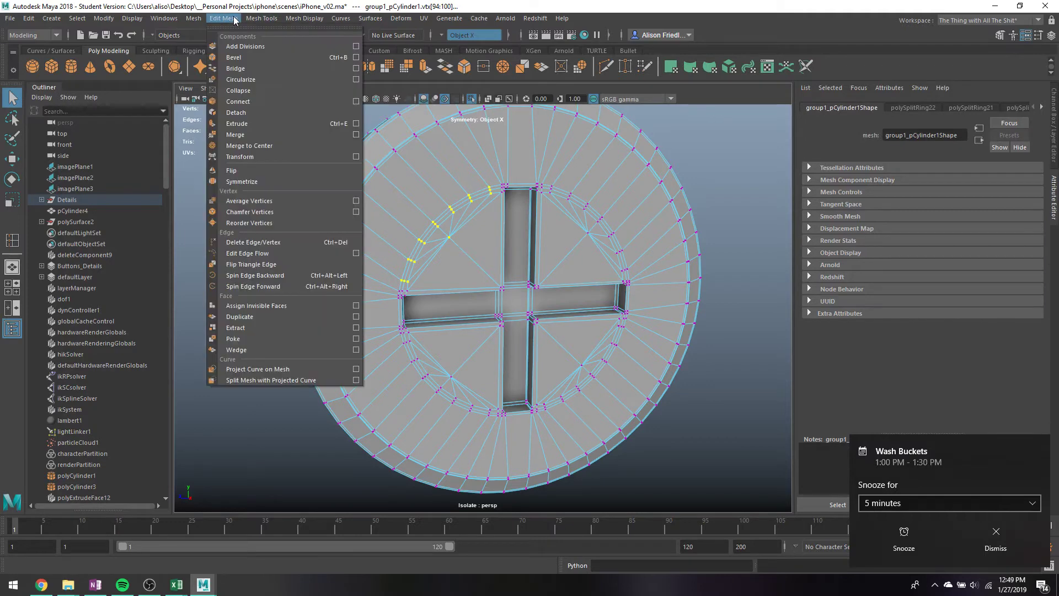
{"action": "left_click", "coordinate": [271, 204]}
{"action": "key", "text": "g"}
{"action": "key", "text": "g"}
{"action": "key", "text": "g"}
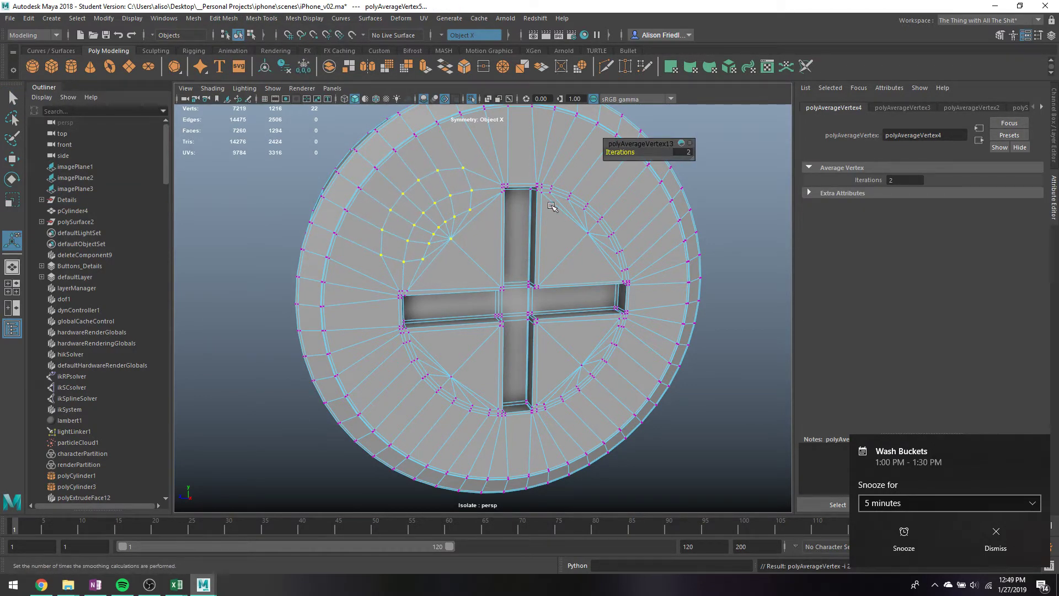
- Select the ring vertices between the plus's upper and right arms, average them repeatedly in wireframe display, and restore shading
{"action": "left_click_drag", "start_coordinate": [548, 177], "coordinate": [629, 182]}
{"action": "key", "text": "4"}
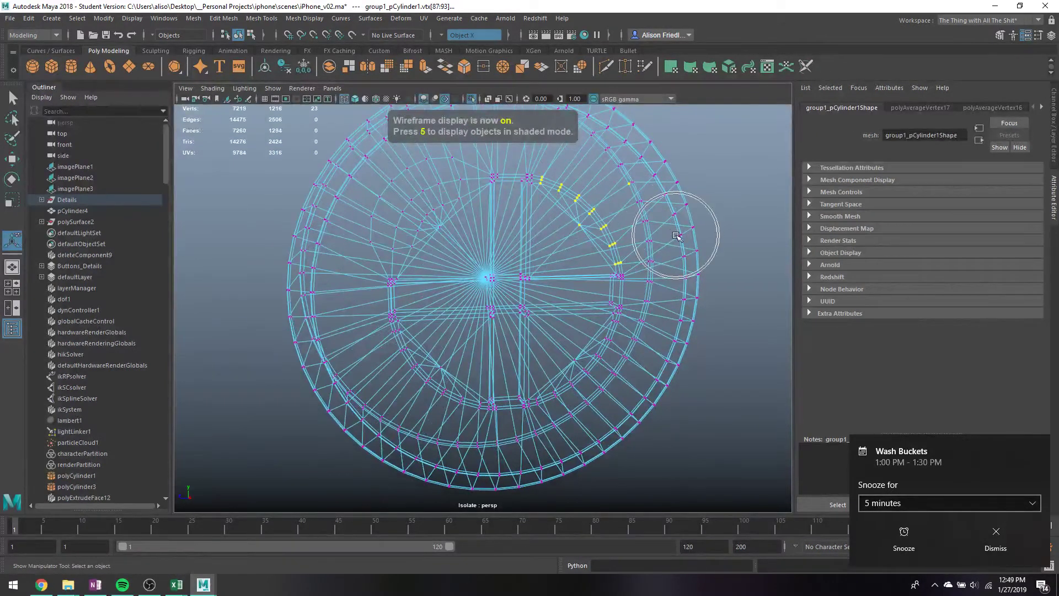
{"action": "key", "text": "g"}
{"action": "key", "text": "g"}
{"action": "key", "text": "g"}
{"action": "key", "text": "g"}
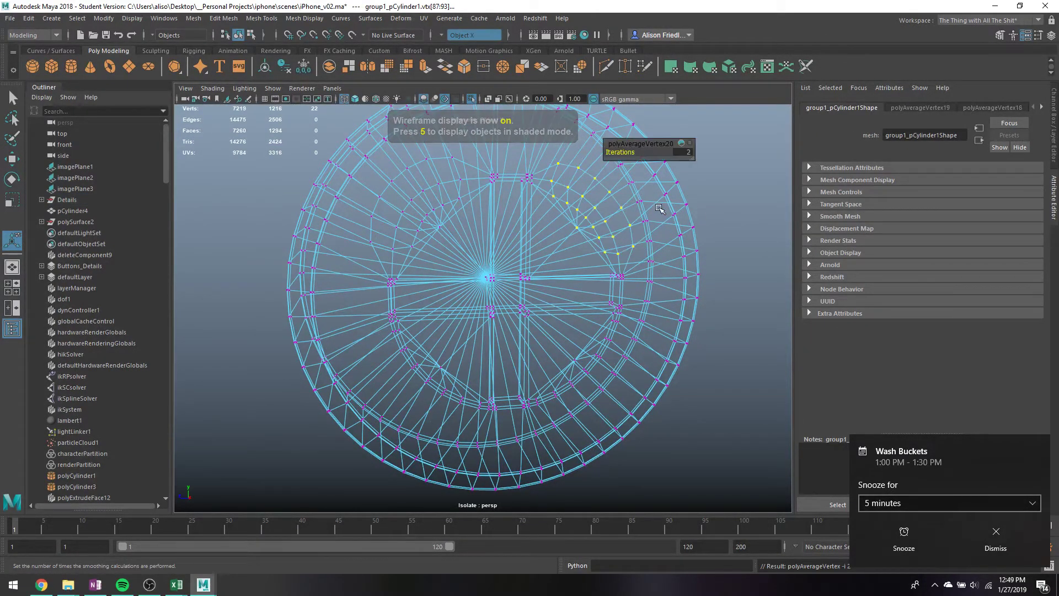
{"action": "key", "text": "g"}
{"action": "key", "text": "g"}
{"action": "key", "text": "g"}
{"action": "key", "text": "g"}
{"action": "key", "text": "g"}
{"action": "key", "text": "g"}
{"action": "key", "text": "g"}
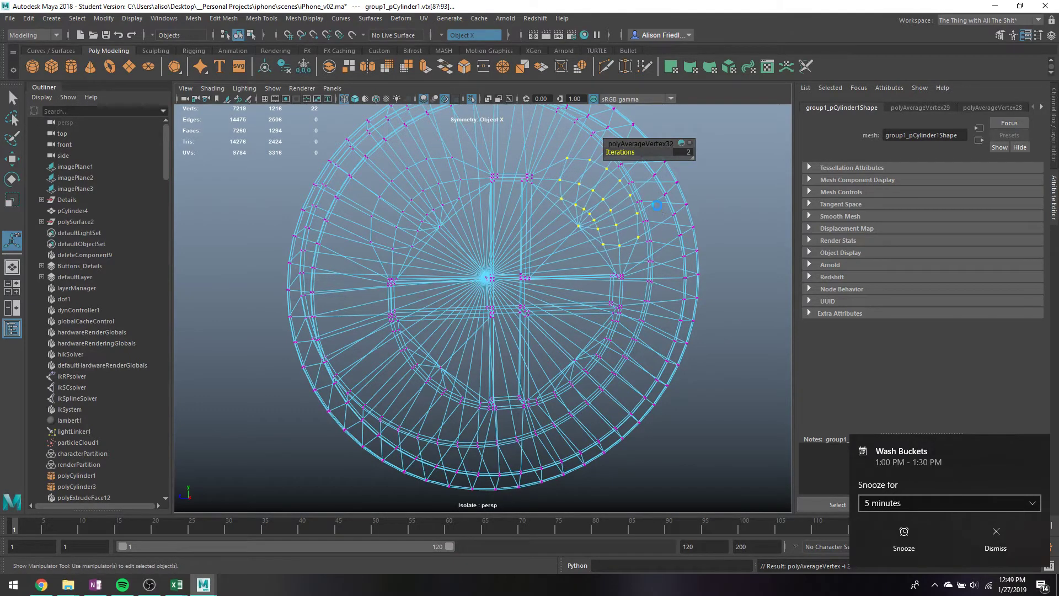
{"action": "key", "text": "g"}
{"action": "key", "text": "5"}
- Return to object selection, turn on smooth preview, and examine the averaged areas around the plus recess
{"action": "right_click_drag", "start_coordinate": [524, 208], "coordinate": [727, 242]}
{"action": "left_click", "coordinate": [727, 242]}
{"action": "mouse_move", "coordinate": [603, 255]}
{"action": "left_mouse_down", "text": "alt"}
{"action": "mouse_move", "coordinate": [651, 254]}
{"action": "mouse_move", "coordinate": [568, 298]}
{"action": "left_mouse_up", "text": "alt"}
{"action": "scroll", "coordinate": [551, 305], "scroll_direction": "up", "scroll_amount": 10}
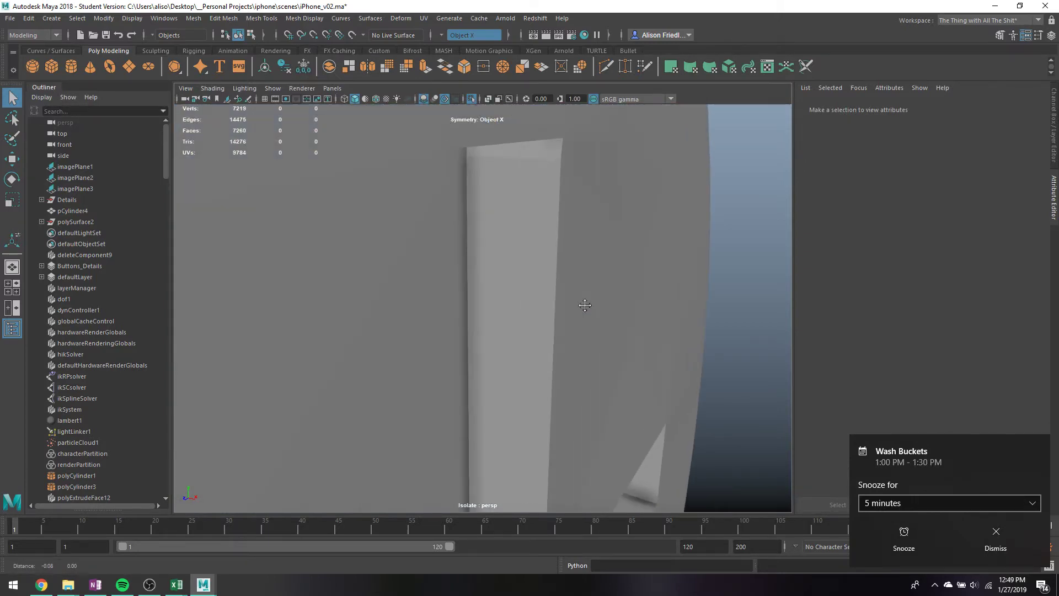
{"action": "left_click", "coordinate": [418, 290]}
{"action": "scroll", "coordinate": [488, 299], "scroll_direction": "down", "scroll_amount": 10}
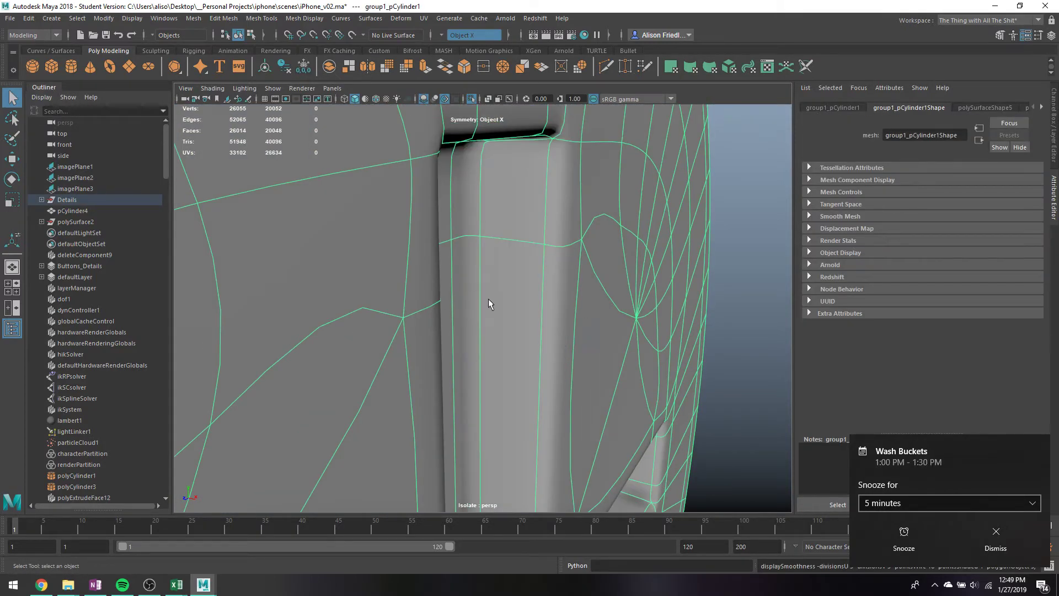
{"action": "left_click", "coordinate": [652, 323]}
{"action": "left_click_drag", "start_coordinate": [587, 317], "coordinate": [524, 303], "text": "alt"}
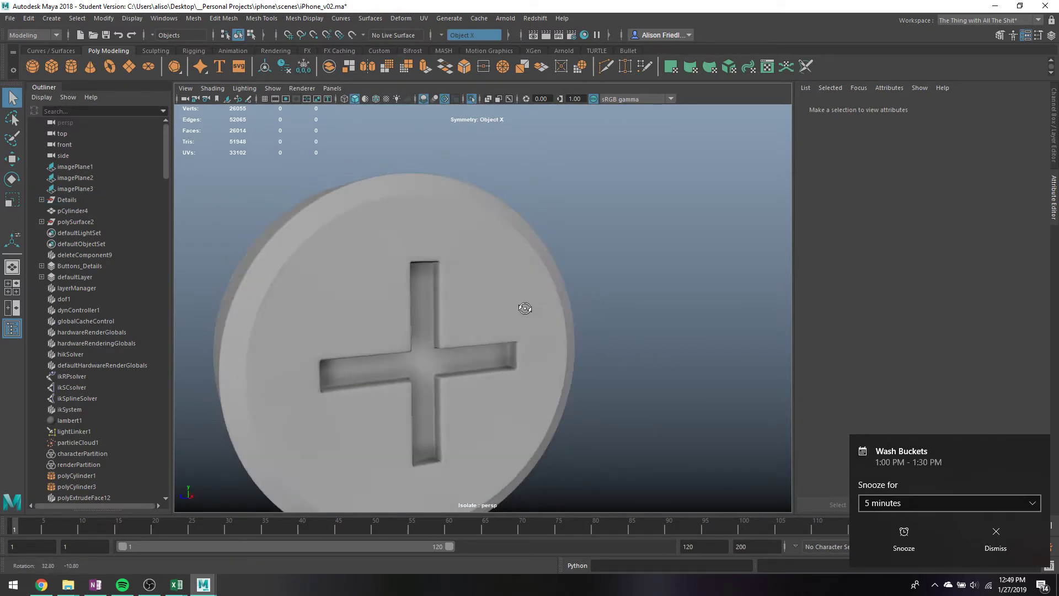
{"action": "left_click", "coordinate": [518, 306]}
{"action": "middle_click_drag", "start_coordinate": [511, 308], "coordinate": [531, 235], "text": "alt"}
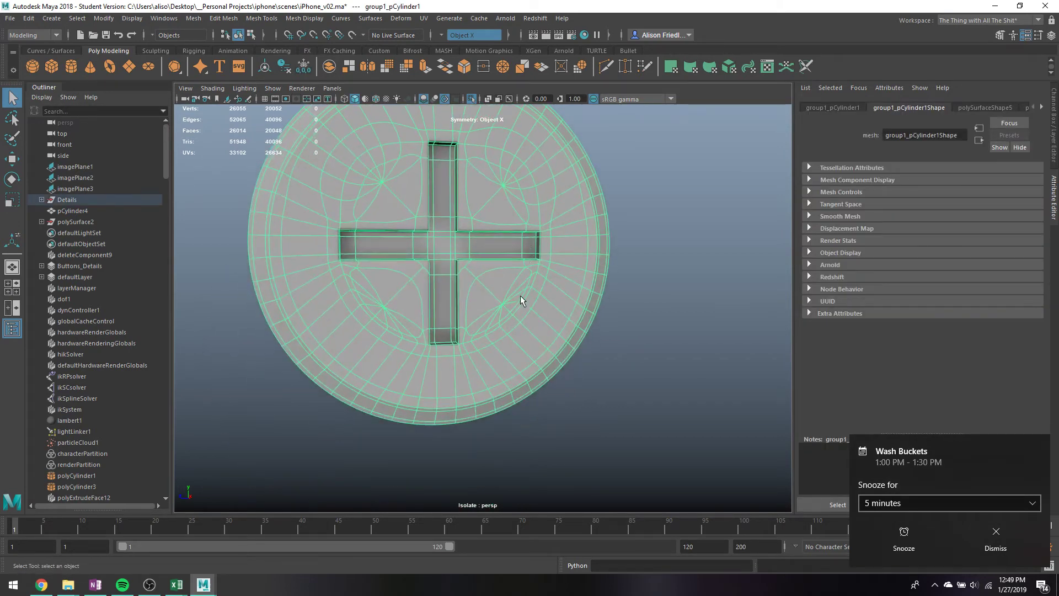
- Select the ring vertices between the plus's lower and right arms and average them repeatedly in wireframe display
{"action": "right_click_drag", "start_coordinate": [516, 267], "coordinate": [491, 288]}
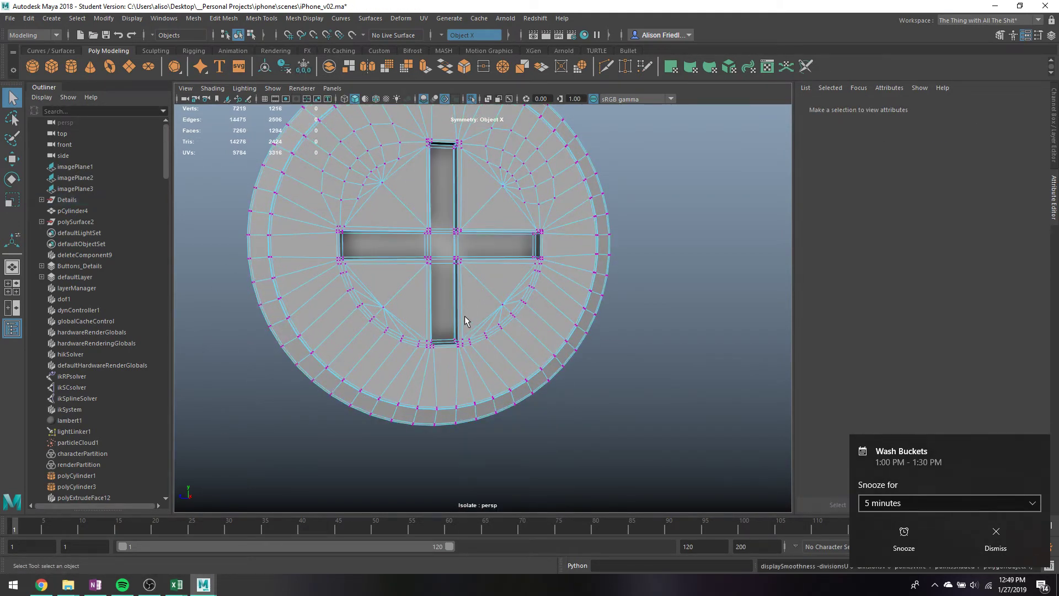
{"action": "left_click_drag", "start_coordinate": [465, 320], "coordinate": [502, 343]}
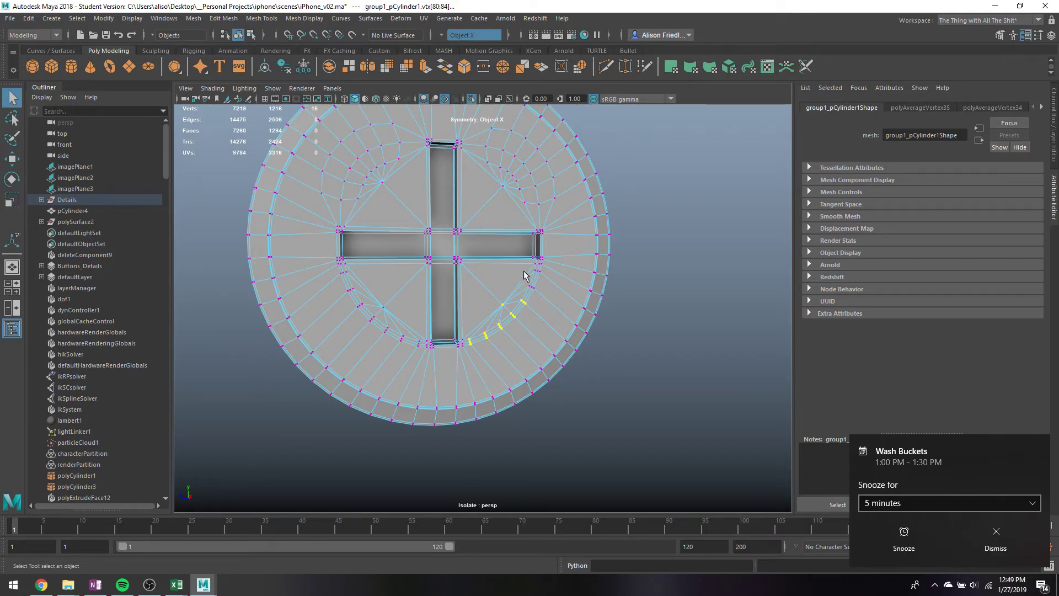
{"action": "key", "text": "4"}
{"action": "left_click_drag", "start_coordinate": [532, 298], "coordinate": [509, 306], "text": "alt"}
{"action": "key", "text": "g"}
{"action": "key", "text": "g"}
{"action": "key", "text": "g"}
{"action": "key", "text": "g"}
{"action": "key", "text": "g"}
{"action": "key", "text": "g"}
{"action": "key", "text": "g"}
{"action": "key", "text": "g"}
{"action": "key", "text": "g"}
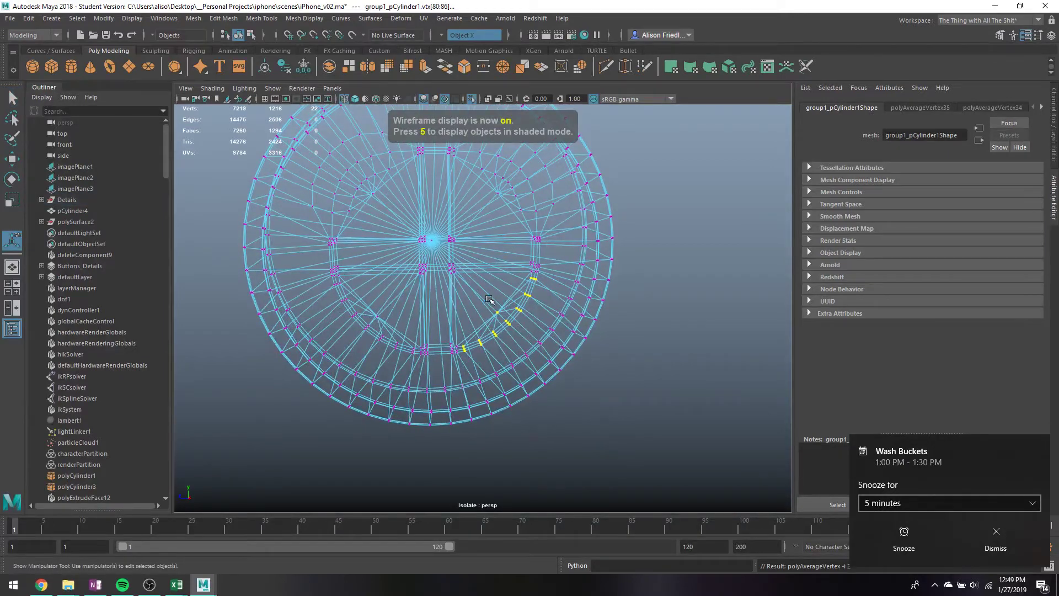
{"action": "key", "text": "g"}
{"action": "key", "text": "g"}
{"action": "key", "text": "g"}
{"action": "key", "text": "g"}
{"action": "key", "text": "g"}
{"action": "key", "text": "g"}
{"action": "key", "text": "g"}
{"action": "key", "text": "g"}
{"action": "key", "text": "g"}
{"action": "key", "text": "g"}
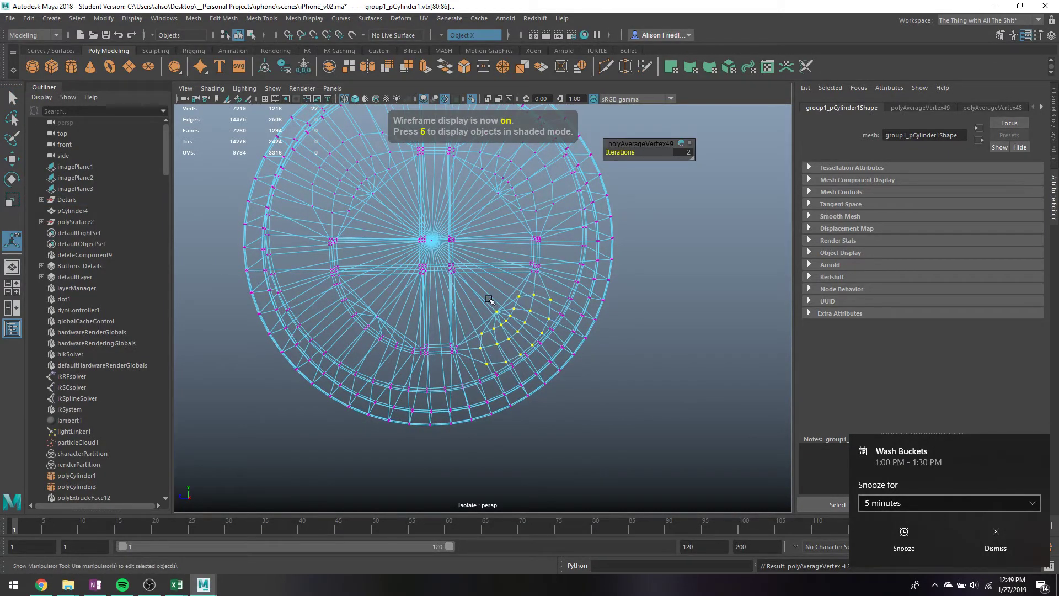
{"action": "key", "text": "g"}
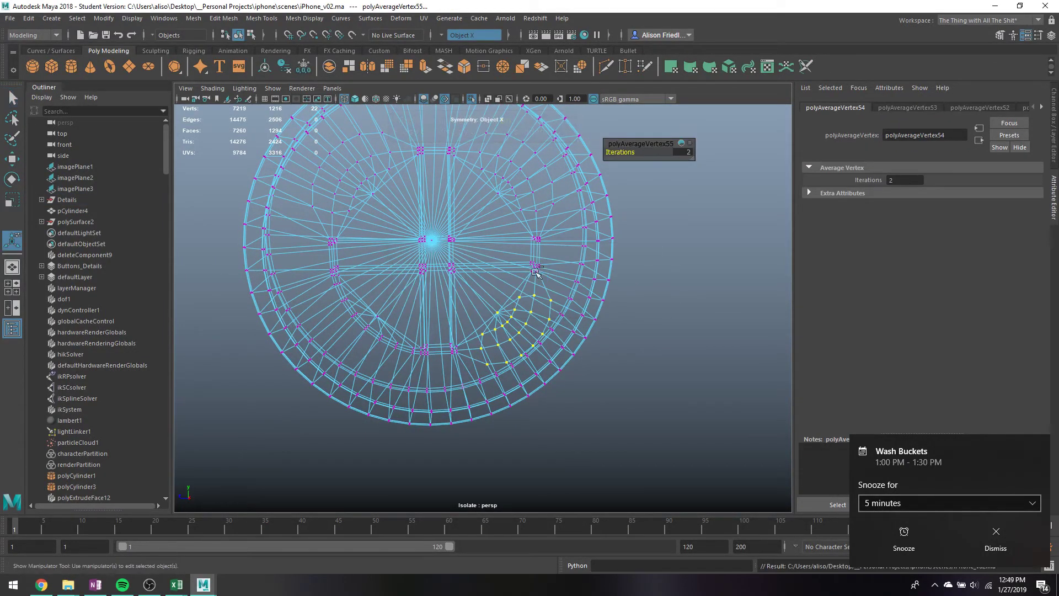
- Select the ring vertices between the plus's lower and left arms and apply Average Vertices to them repeatedly
{"action": "left_click_drag", "start_coordinate": [330, 279], "coordinate": [423, 364]}
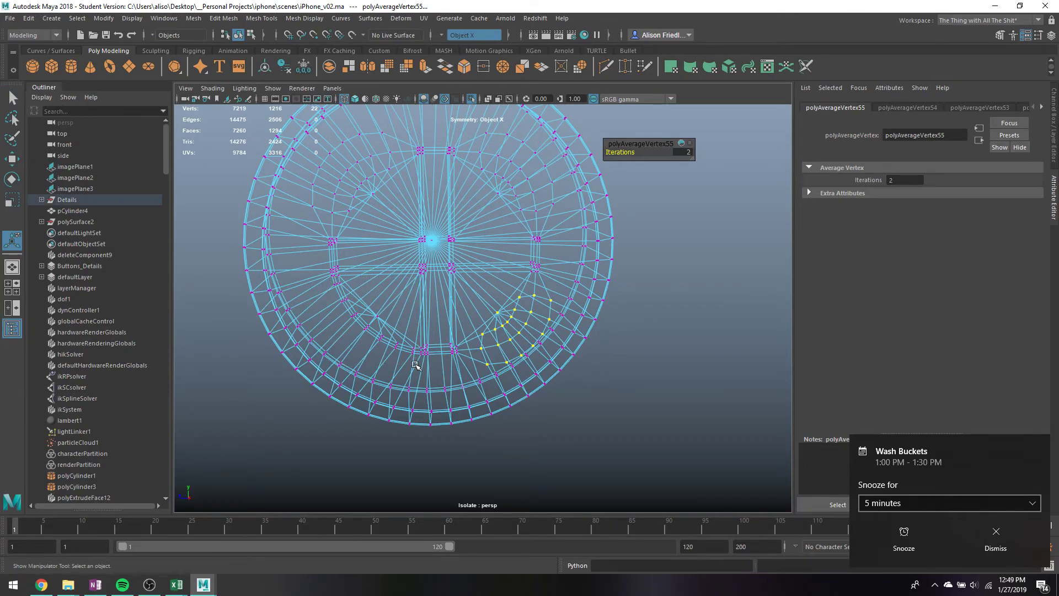
{"action": "left_click_drag", "start_coordinate": [364, 381], "coordinate": [356, 384], "text": "alt"}
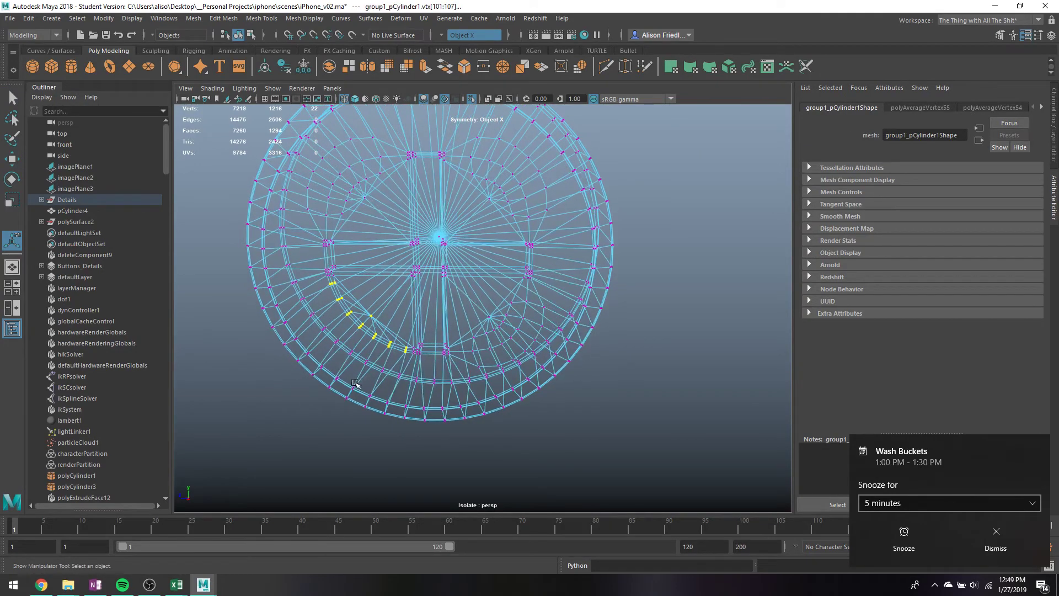
{"action": "key", "text": "g"}
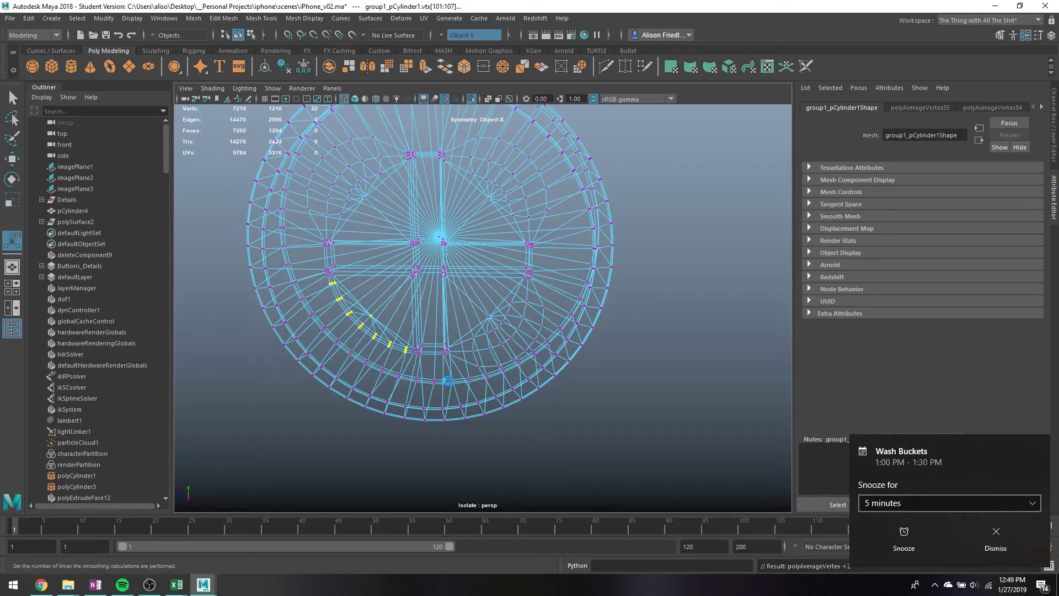
{"action": "key", "text": "g"}
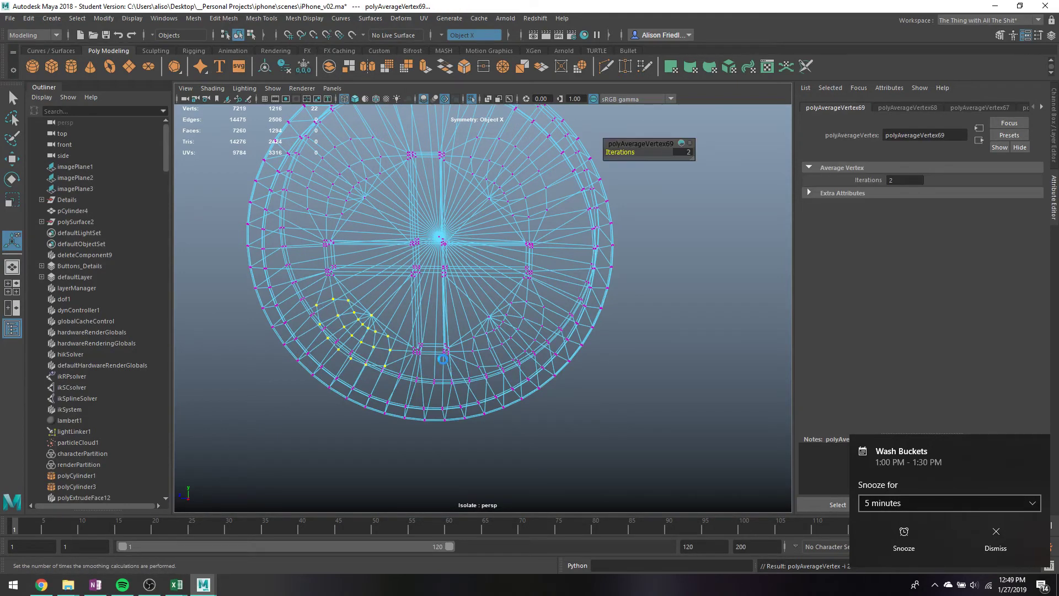
{"action": "key", "text": "q"}
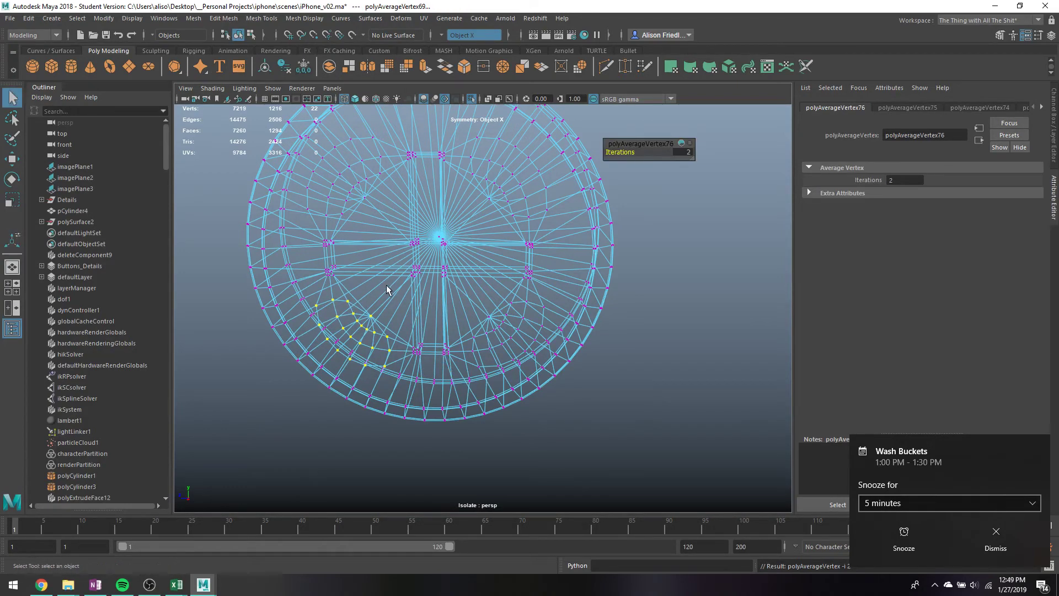
- Return to object selection in shaded display, turn on the button's smooth preview, and examine the surface around the plus recess
{"action": "right_click_drag", "start_coordinate": [389, 286], "coordinate": [439, 259]}
{"action": "left_click", "coordinate": [667, 292]}
{"action": "key", "text": "5"}
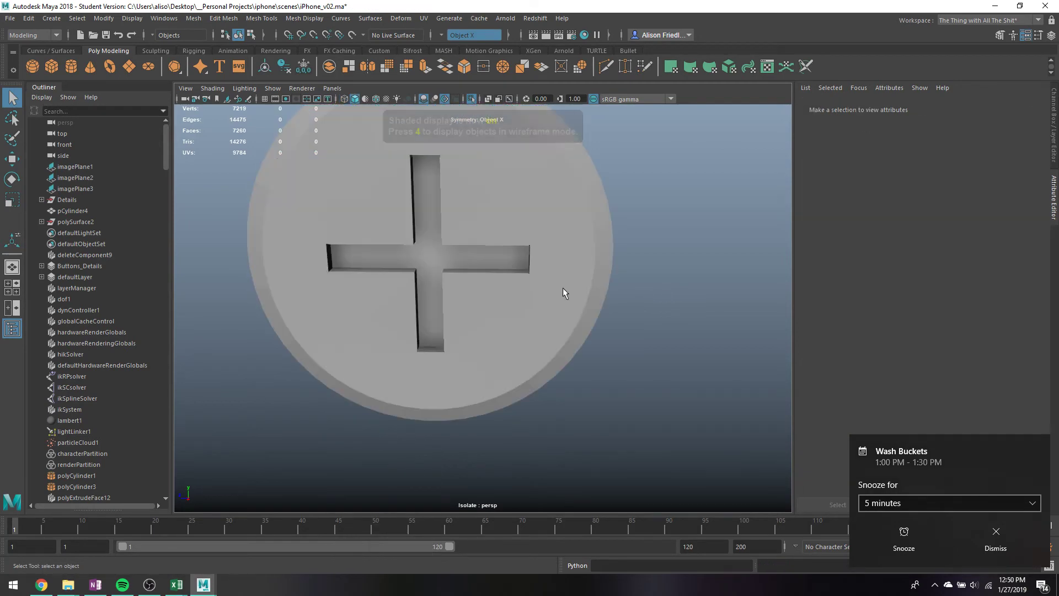
{"action": "left_click_drag", "start_coordinate": [560, 286], "coordinate": [541, 270], "text": "alt"}
{"action": "left_click", "coordinate": [547, 271]}
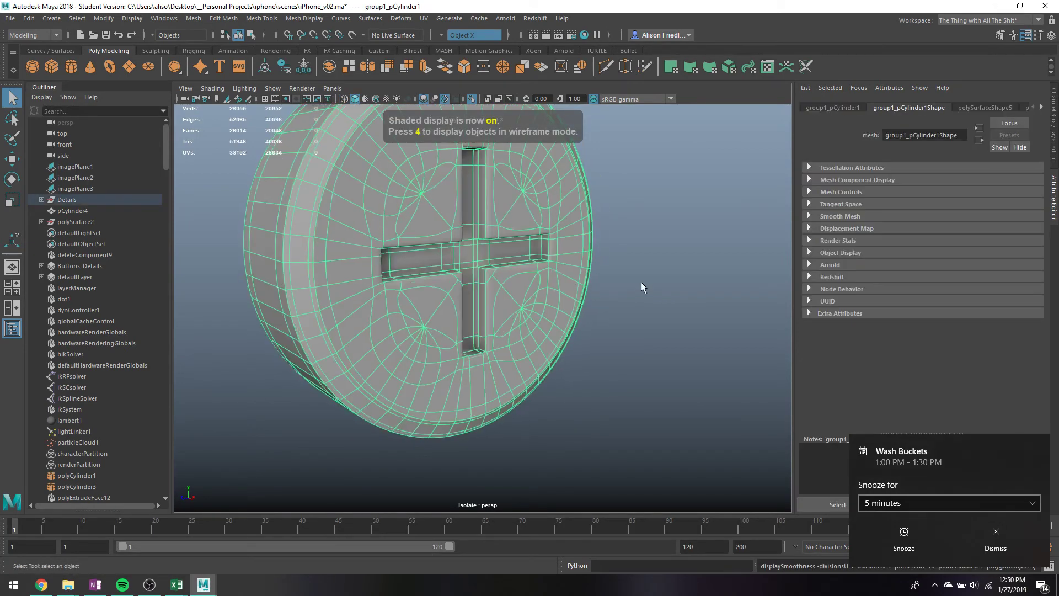
{"action": "left_click", "coordinate": [643, 283]}
{"action": "mouse_move", "coordinate": [644, 284]}
{"action": "left_mouse_down", "text": "alt"}
{"action": "mouse_move", "coordinate": [694, 285]}
{"action": "mouse_move", "coordinate": [581, 270]}
{"action": "mouse_move", "coordinate": [535, 289]}
{"action": "mouse_move", "coordinate": [548, 303]}
{"action": "mouse_move", "coordinate": [554, 289]}
{"action": "left_mouse_up", "text": "alt"}
{"action": "middle_click_drag", "start_coordinate": [553, 288], "coordinate": [564, 338], "text": "alt"}
{"action": "scroll", "coordinate": [563, 336], "scroll_direction": "up", "scroll_amount": 5}
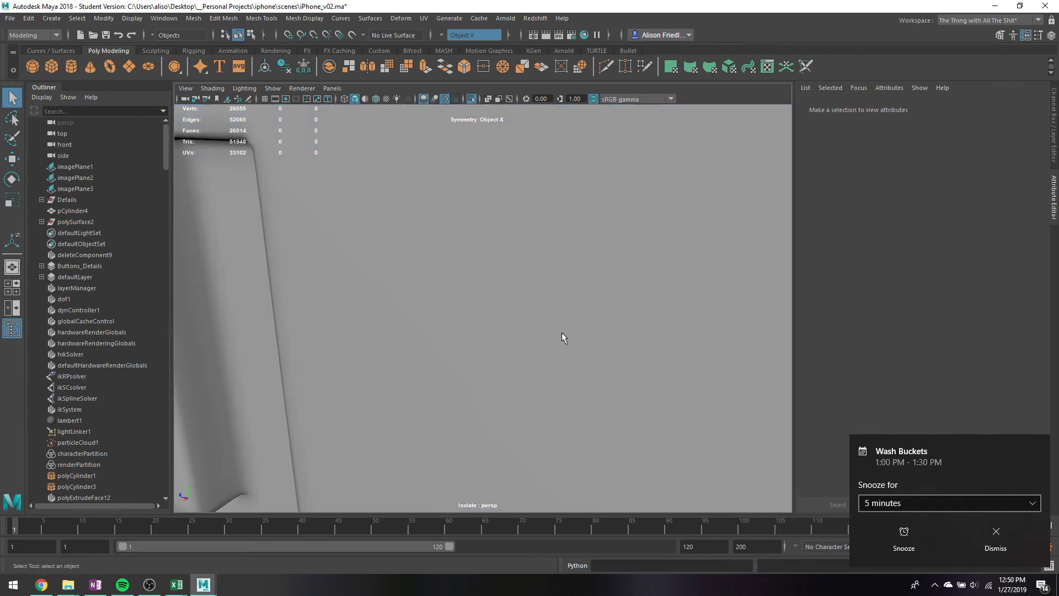
{"action": "scroll", "coordinate": [561, 337], "scroll_direction": "down", "scroll_amount": 5}
{"action": "left_click_drag", "start_coordinate": [561, 332], "coordinate": [595, 325], "text": "alt"}
- End the button's isolation so the whole phone is displayed, and save the scene
{"action": "key", "text": "ctrl+1"}
{"action": "scroll", "coordinate": [586, 320], "scroll_direction": "down", "scroll_amount": 3}
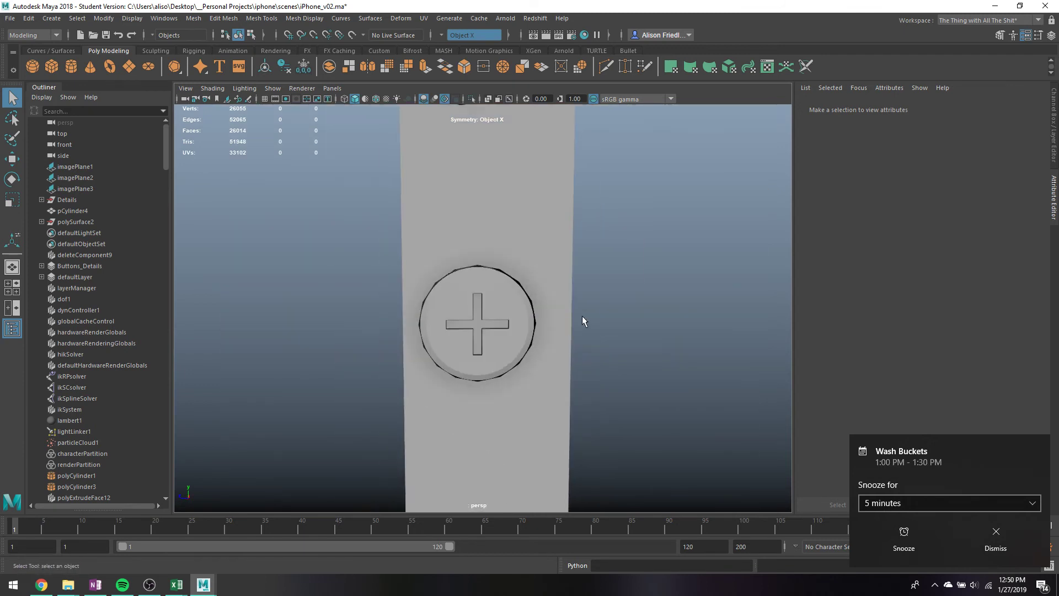
{"action": "key", "text": "ctrl+s"}
{"action": "key", "text": "Return"}
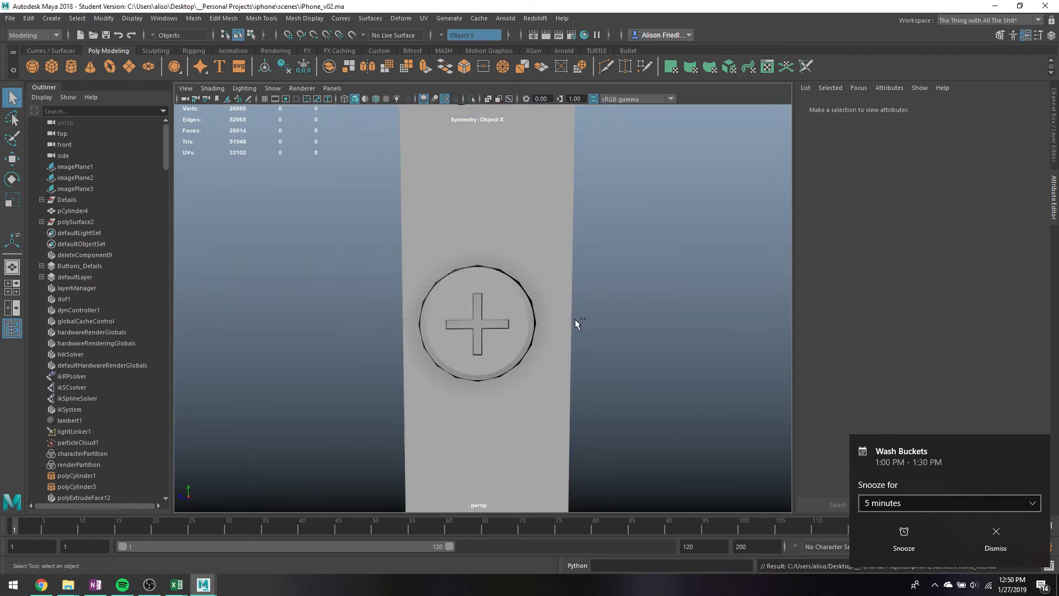
- Check the plus and minus buttons on the phone's side edge and save the scene again
{"action": "scroll", "coordinate": [577, 320], "scroll_direction": "down", "scroll_amount": 3}
{"action": "mouse_move", "coordinate": [623, 353]}
{"action": "left_mouse_down", "text": "alt"}
{"action": "mouse_move", "coordinate": [582, 356]}
{"action": "mouse_move", "coordinate": [614, 370]}
{"action": "left_mouse_up", "text": "alt"}
{"action": "middle_click_drag", "start_coordinate": [615, 370], "coordinate": [558, 299], "text": "alt"}
{"action": "left_click_drag", "start_coordinate": [557, 298], "coordinate": [479, 350], "text": "alt"}
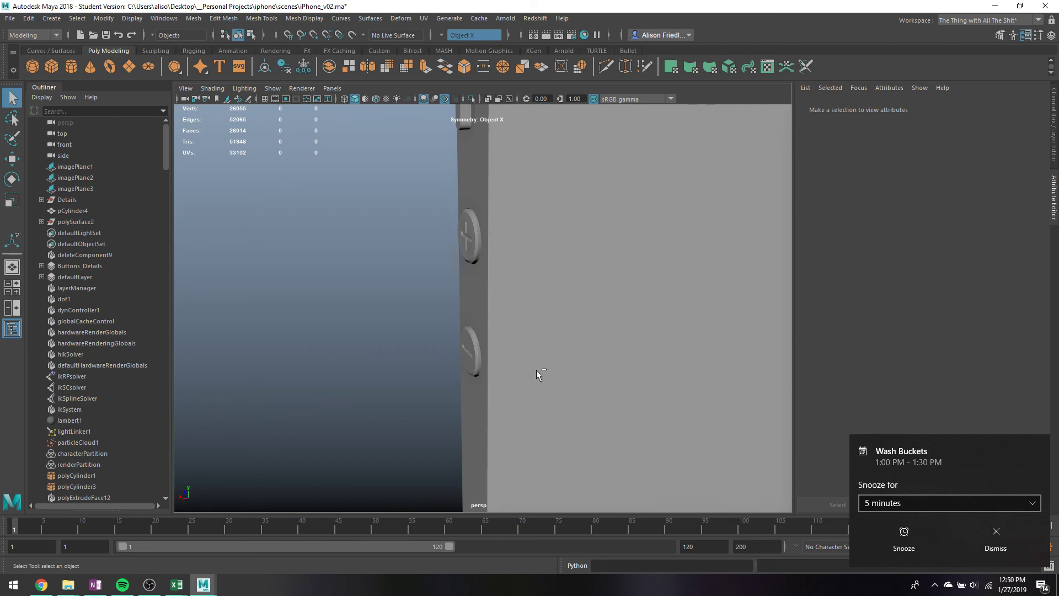
{"action": "key", "text": "ctrl+s"}
{"action": "key", "text": "Return"}
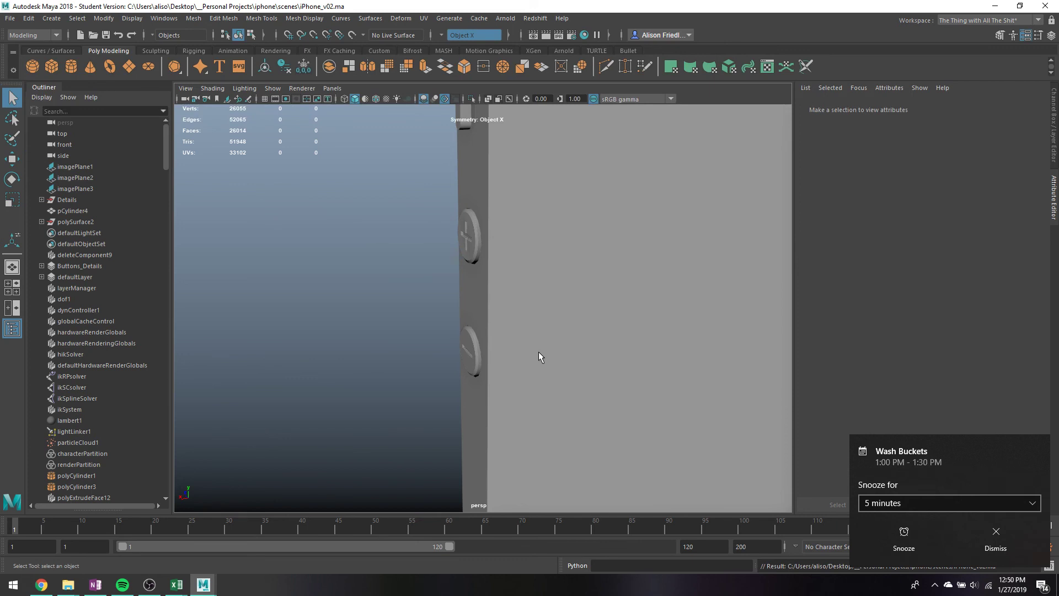